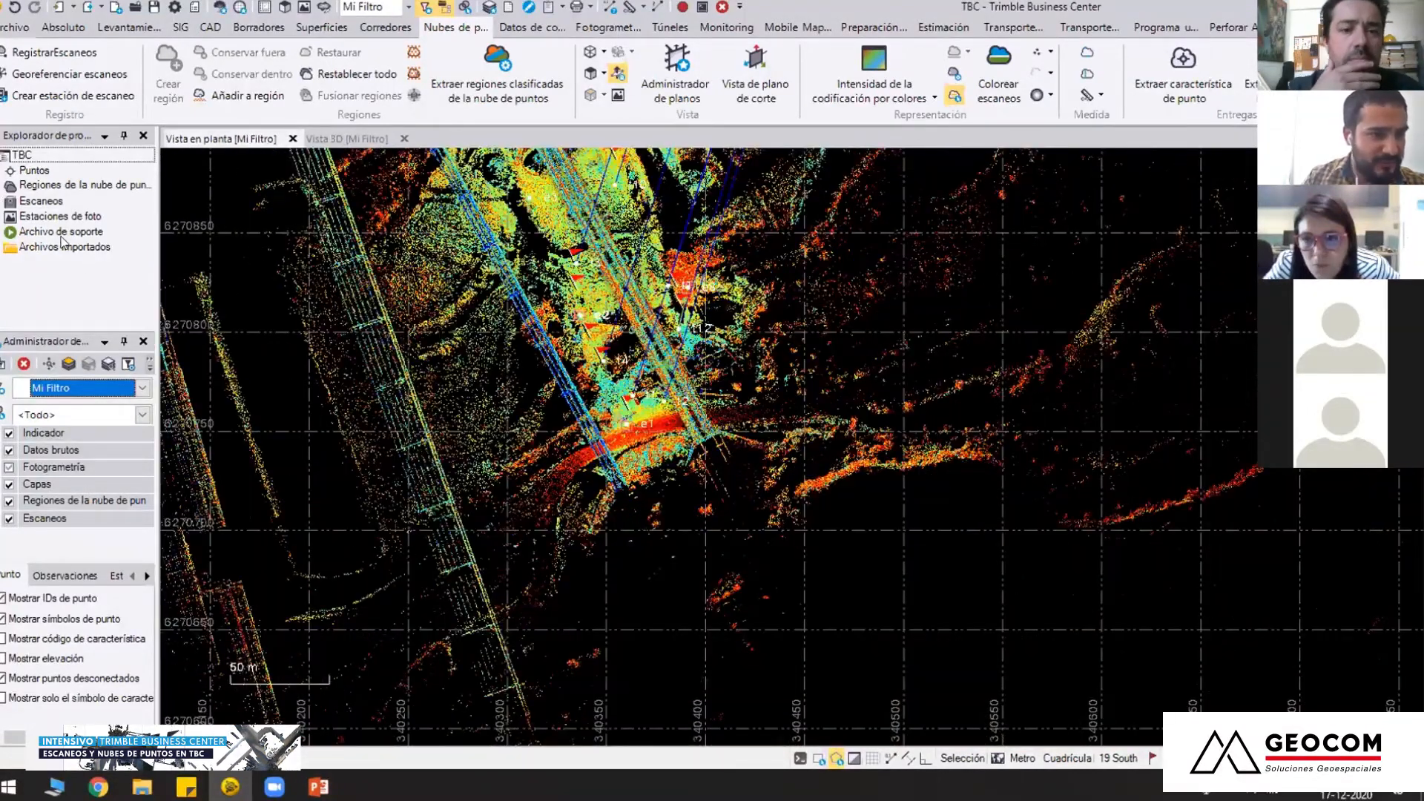
Review the project's scan list and the extent of the bridge point cloud in the plan view
{"action": "left_click", "coordinate": [5, 201]}
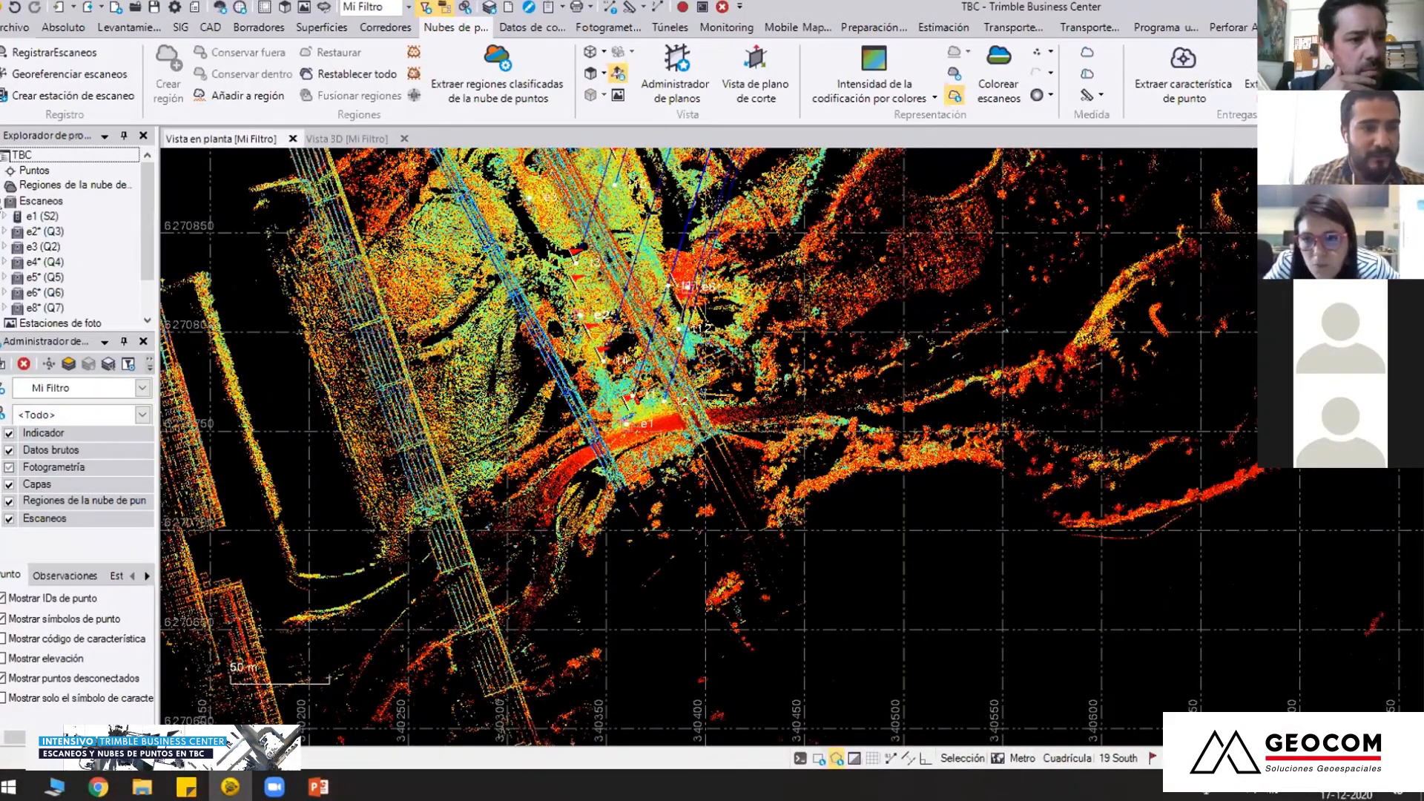
{"action": "left_click", "coordinate": [5, 201]}
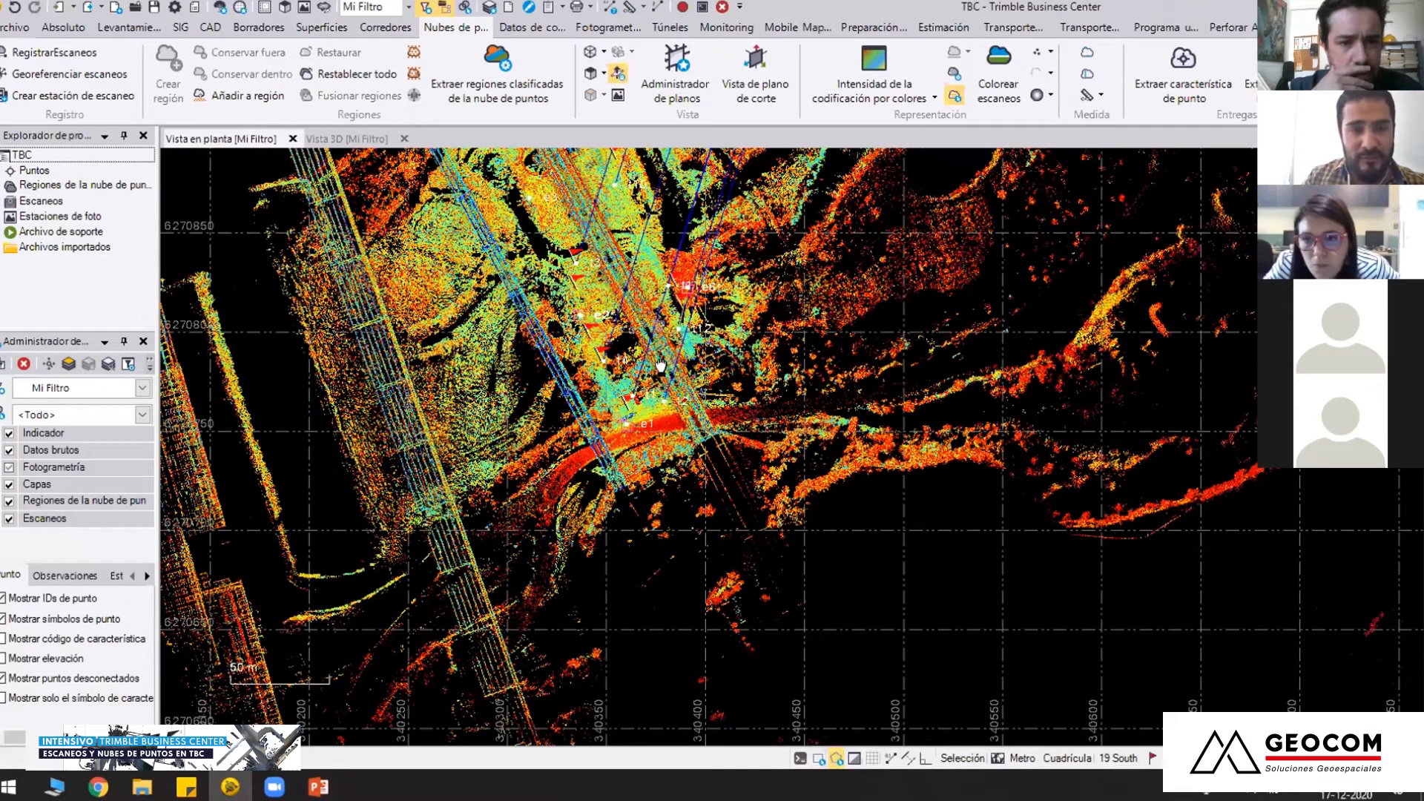
{"action": "middle_click_drag", "start_coordinate": [660, 365], "coordinate": [660, 384]}
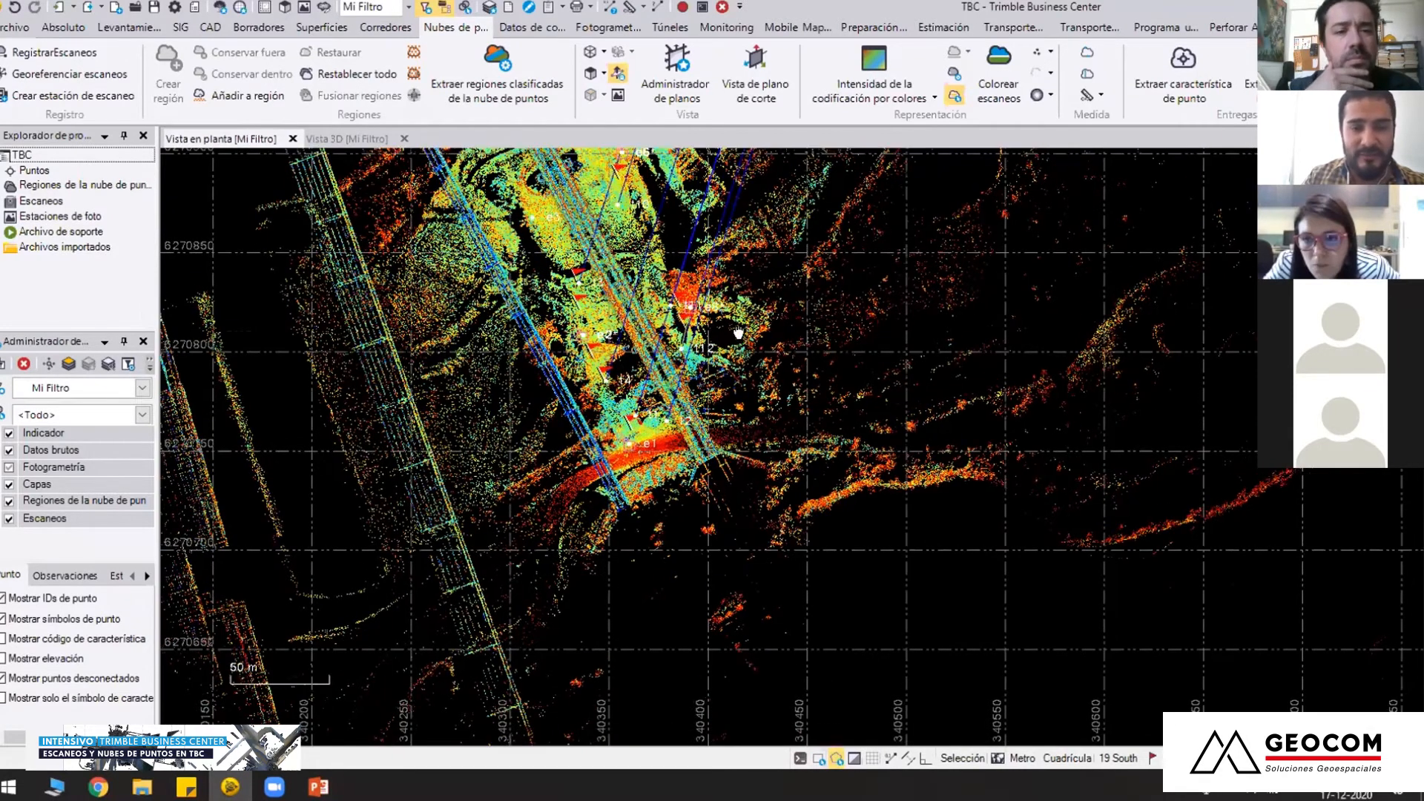
{"action": "scroll", "coordinate": [738, 334], "scroll_direction": "down", "scroll_amount": 3}
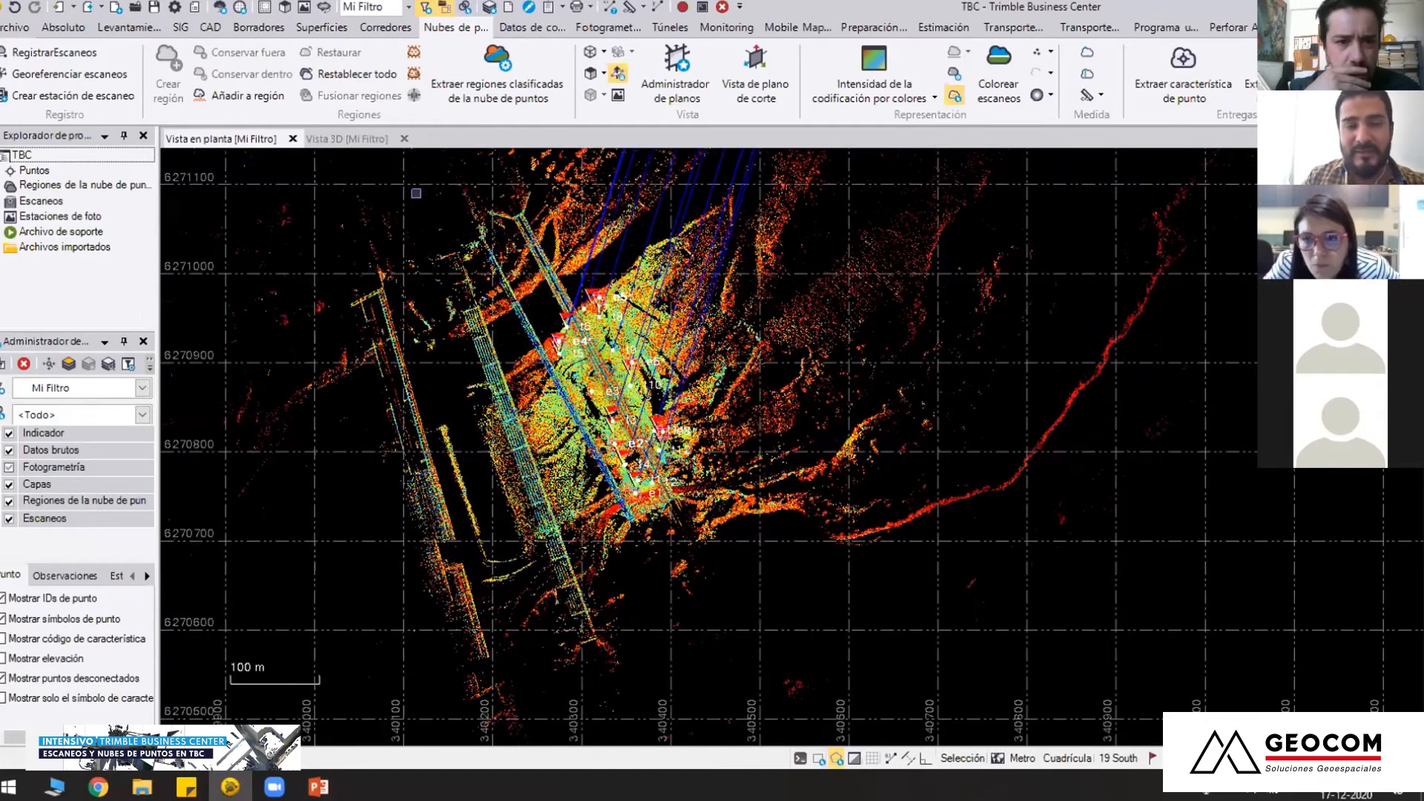
{"action": "scroll", "coordinate": [639, 385], "scroll_direction": "up", "scroll_amount": 2}
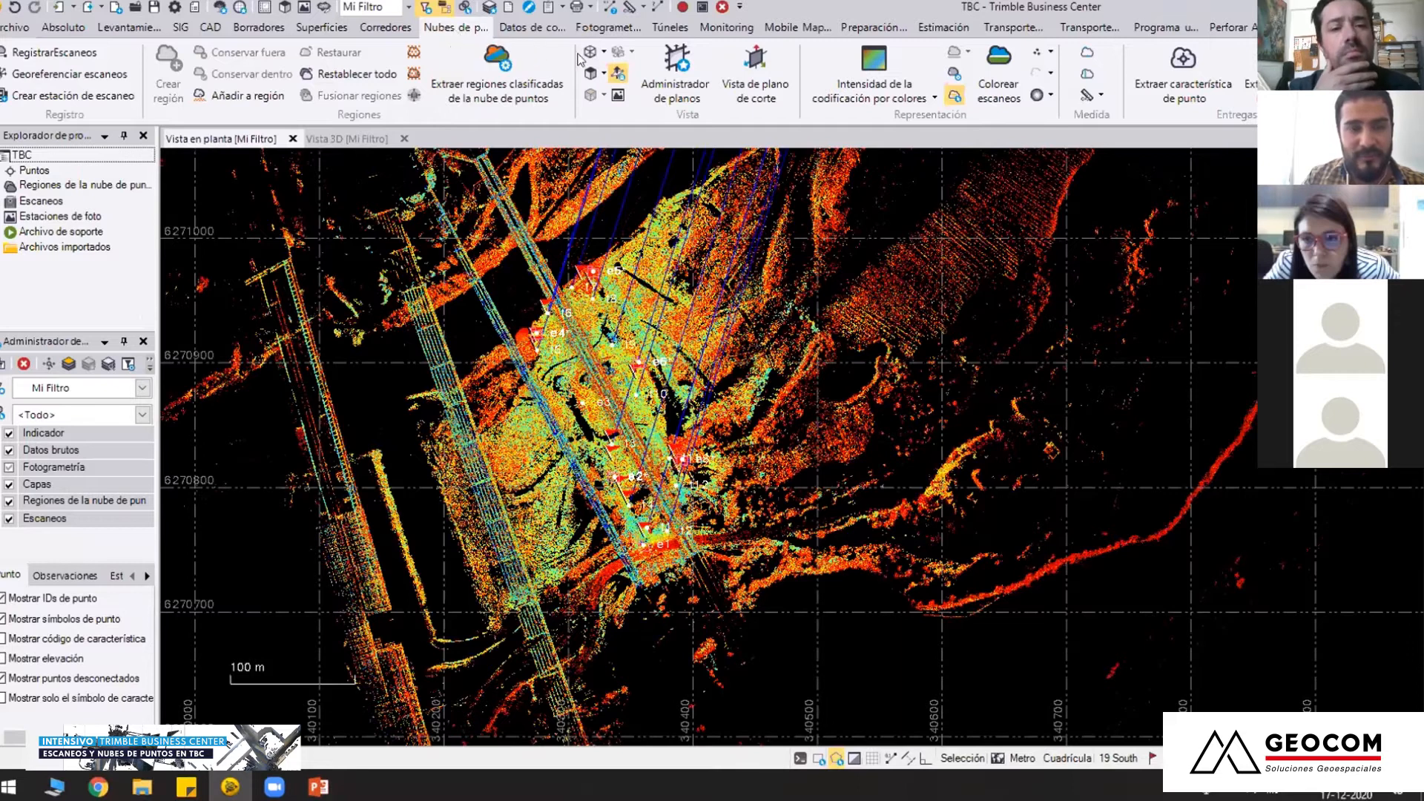
Show the point cloud in the 3D view using the perspective projection
{"action": "left_click", "coordinate": [349, 139]}
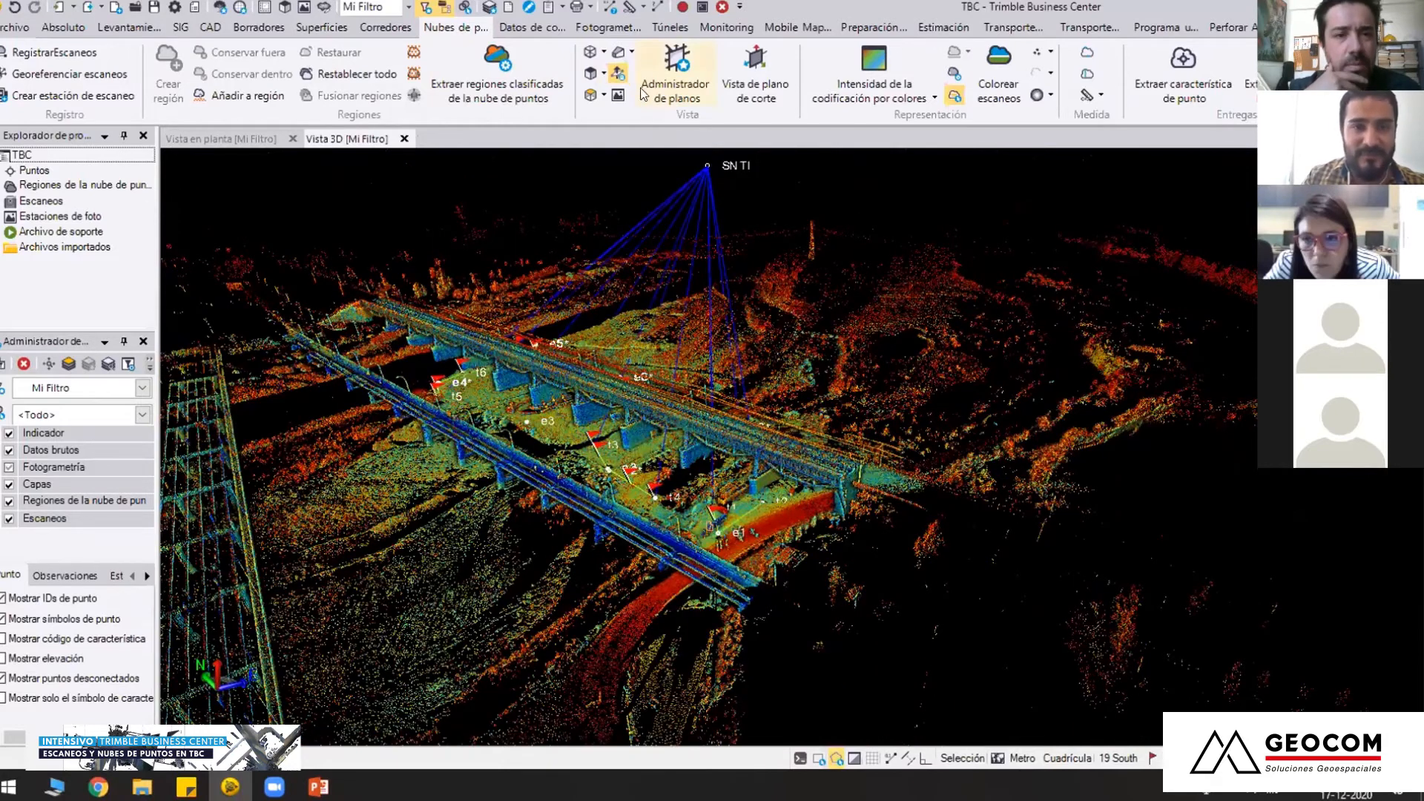
{"action": "left_click", "coordinate": [631, 52]}
{"action": "left_click", "coordinate": [666, 94]}
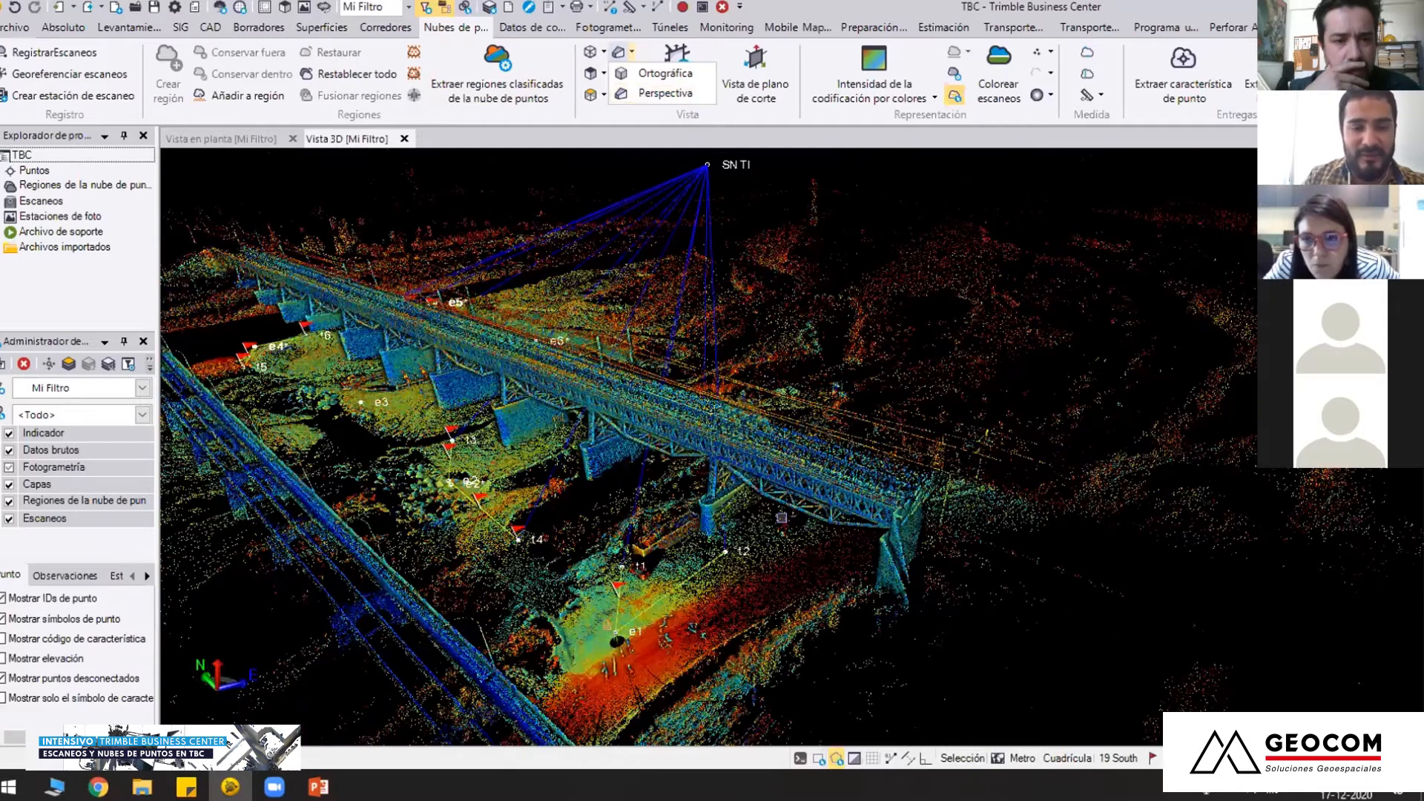
Examine the bridge structure, the road and the surroundings of scan station e1 in the 3D view
{"action": "scroll", "coordinate": [590, 474], "scroll_direction": "up", "scroll_amount": 4}
{"action": "middle_click_drag", "start_coordinate": [620, 482], "coordinate": [664, 461]}
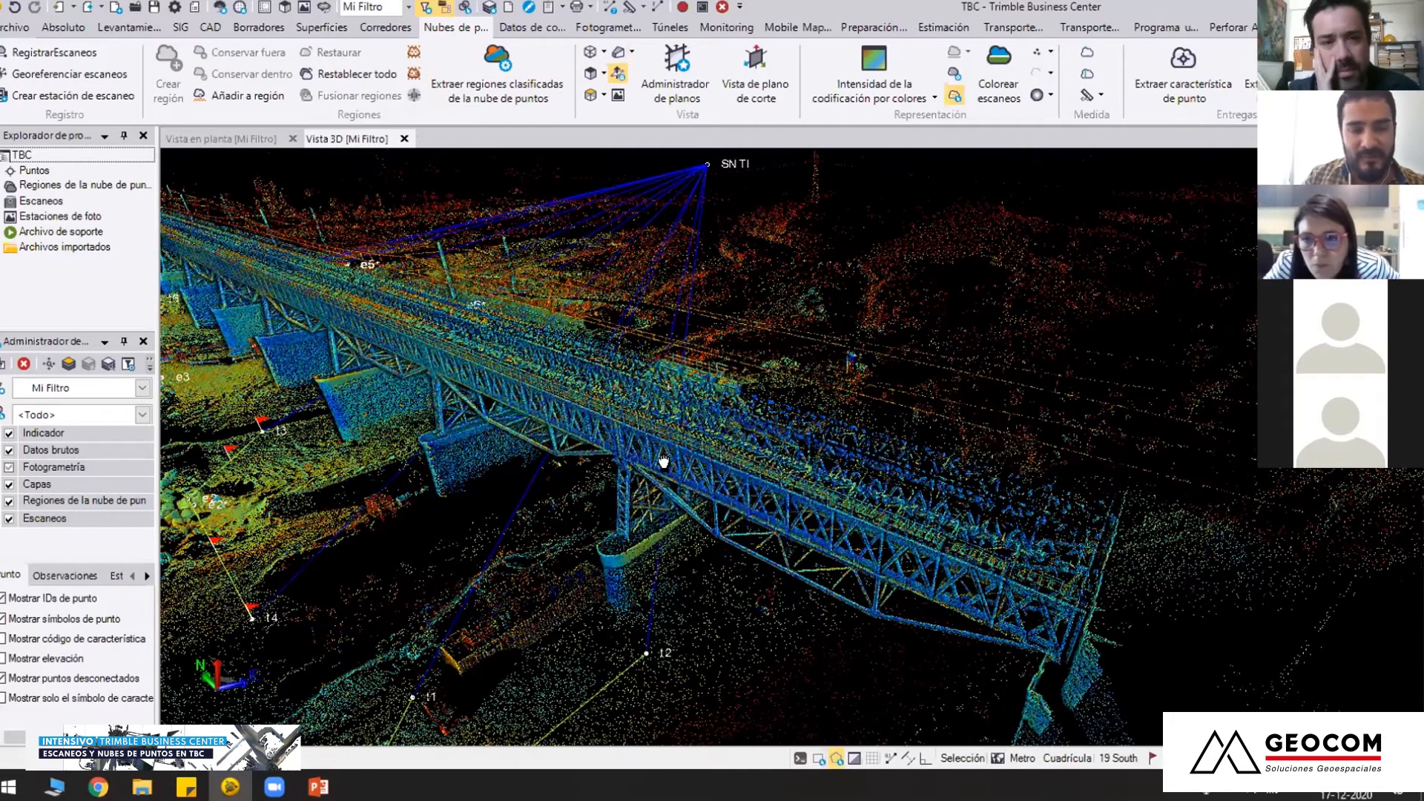
{"action": "middle_click_drag", "start_coordinate": [464, 677], "coordinate": [727, 525]}
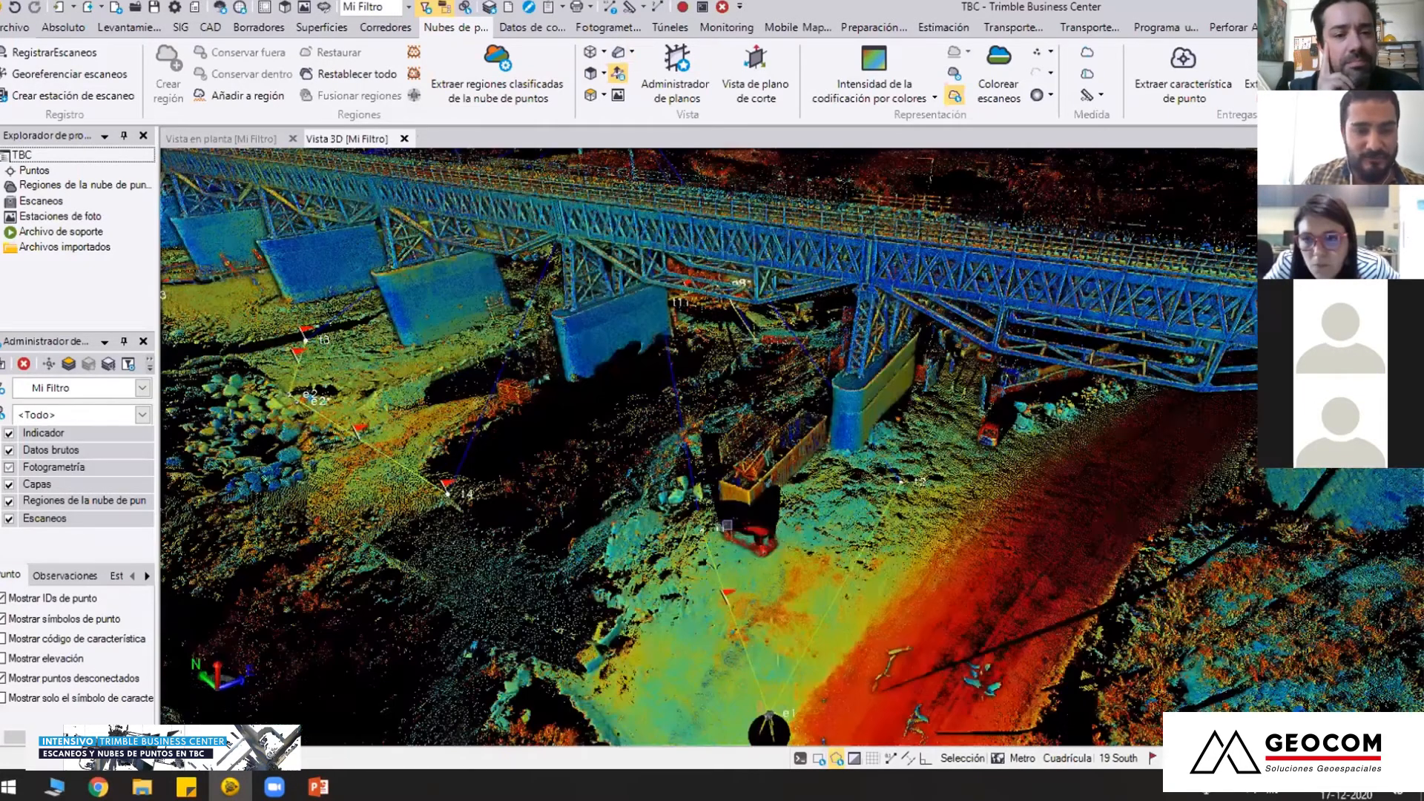
{"action": "middle_click_drag", "start_coordinate": [808, 723], "coordinate": [495, 407]}
{"action": "key", "text": "space"}
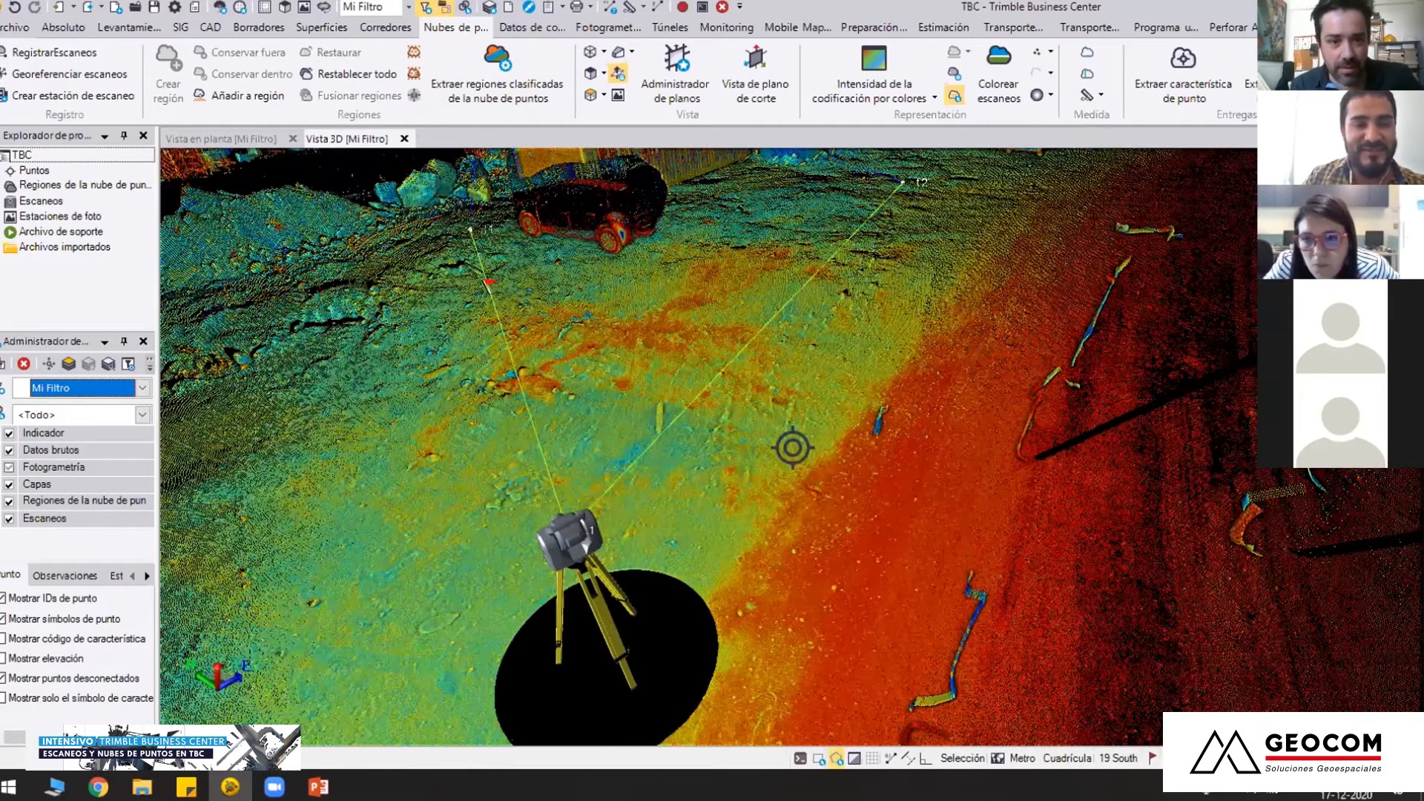
{"action": "mouse_move", "coordinate": [684, 410]}
{"action": "middle_mouse_down"}
{"action": "mouse_move", "coordinate": [745, 405]}
{"action": "mouse_move", "coordinate": [779, 433]}
{"action": "mouse_move", "coordinate": [779, 471]}
{"action": "mouse_move", "coordinate": [764, 450]}
{"action": "mouse_move", "coordinate": [756, 493]}
{"action": "mouse_move", "coordinate": [697, 467]}
{"action": "mouse_move", "coordinate": [572, 500]}
{"action": "mouse_move", "coordinate": [598, 567]}
{"action": "middle_mouse_up"}
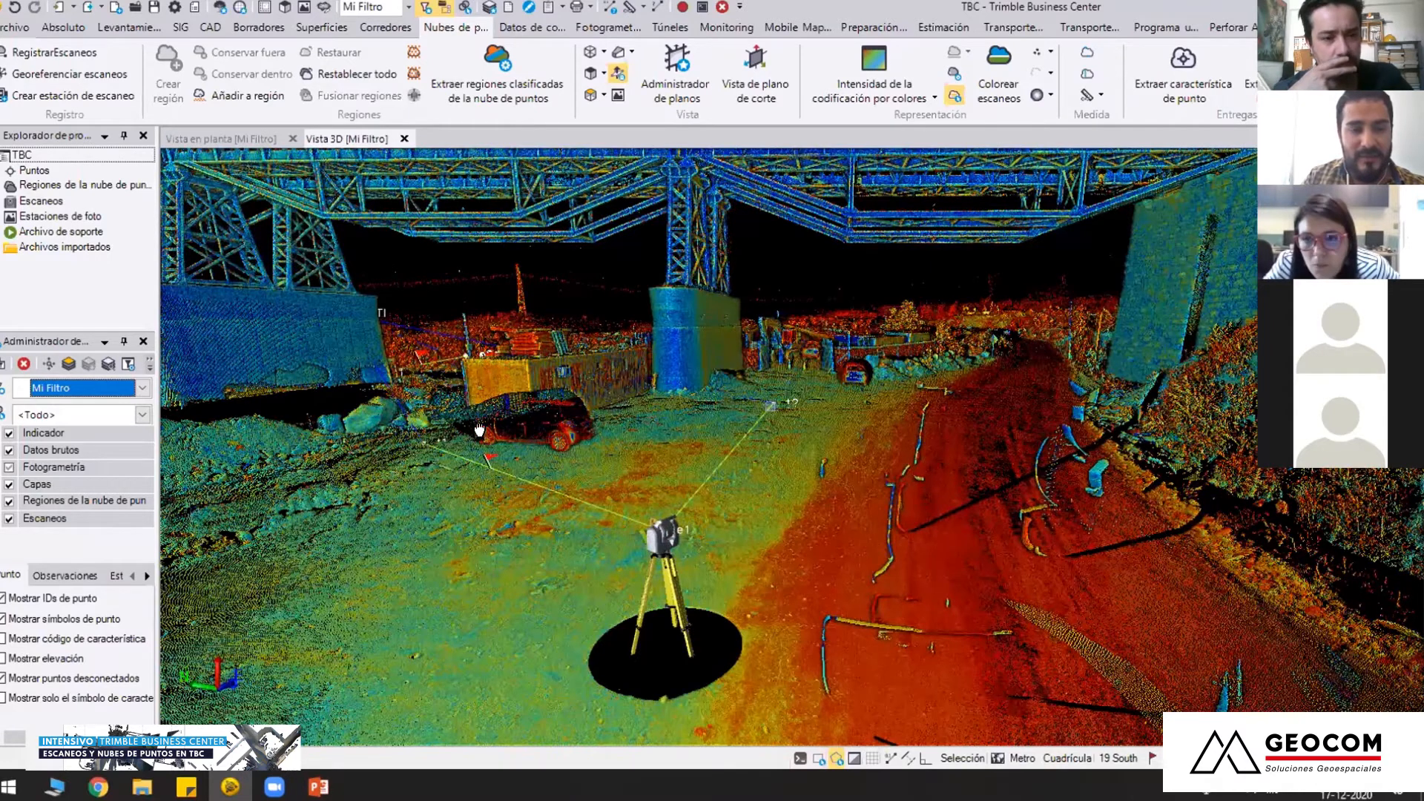
{"action": "middle_click_drag", "start_coordinate": [484, 422], "coordinate": [542, 513]}
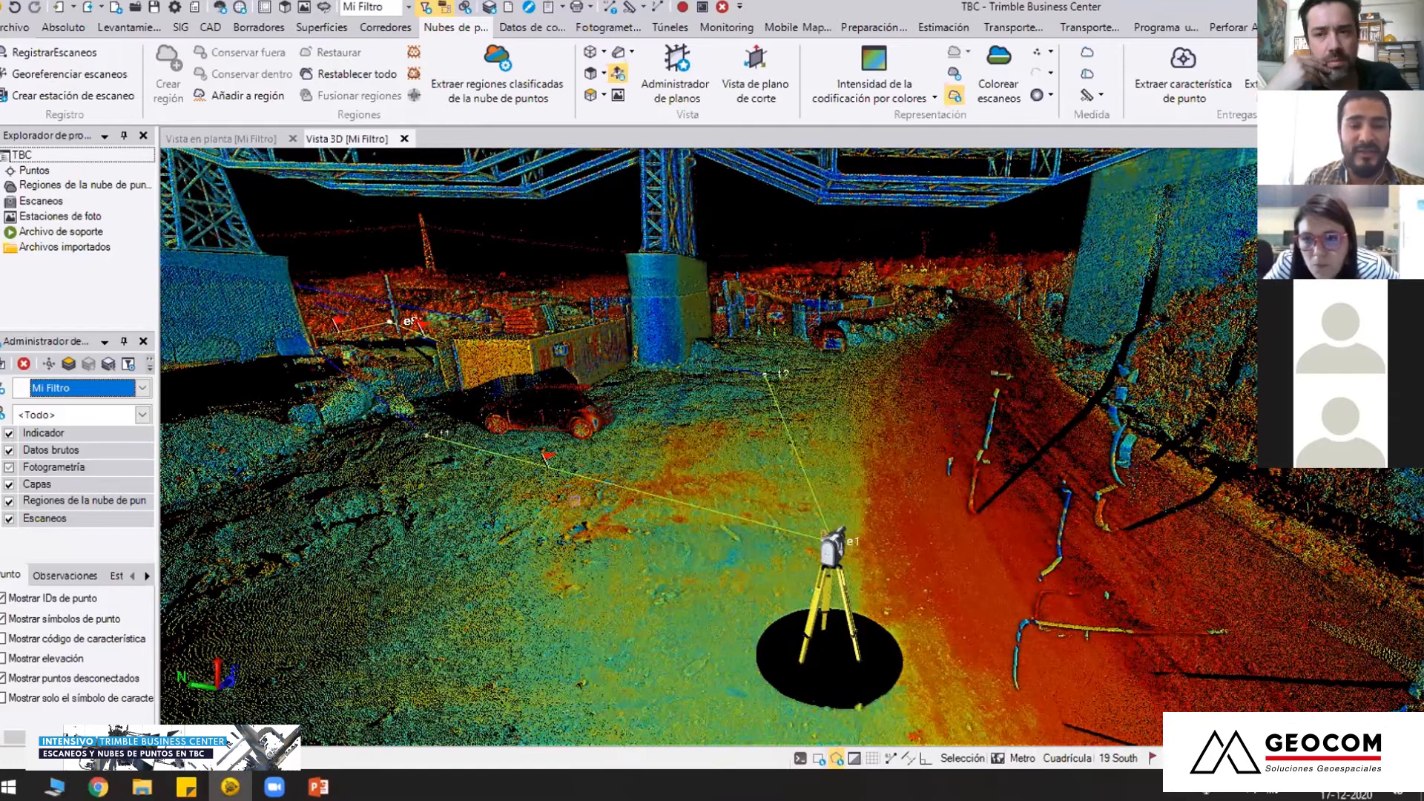
{"action": "middle_click_drag", "start_coordinate": [503, 412], "coordinate": [631, 419]}
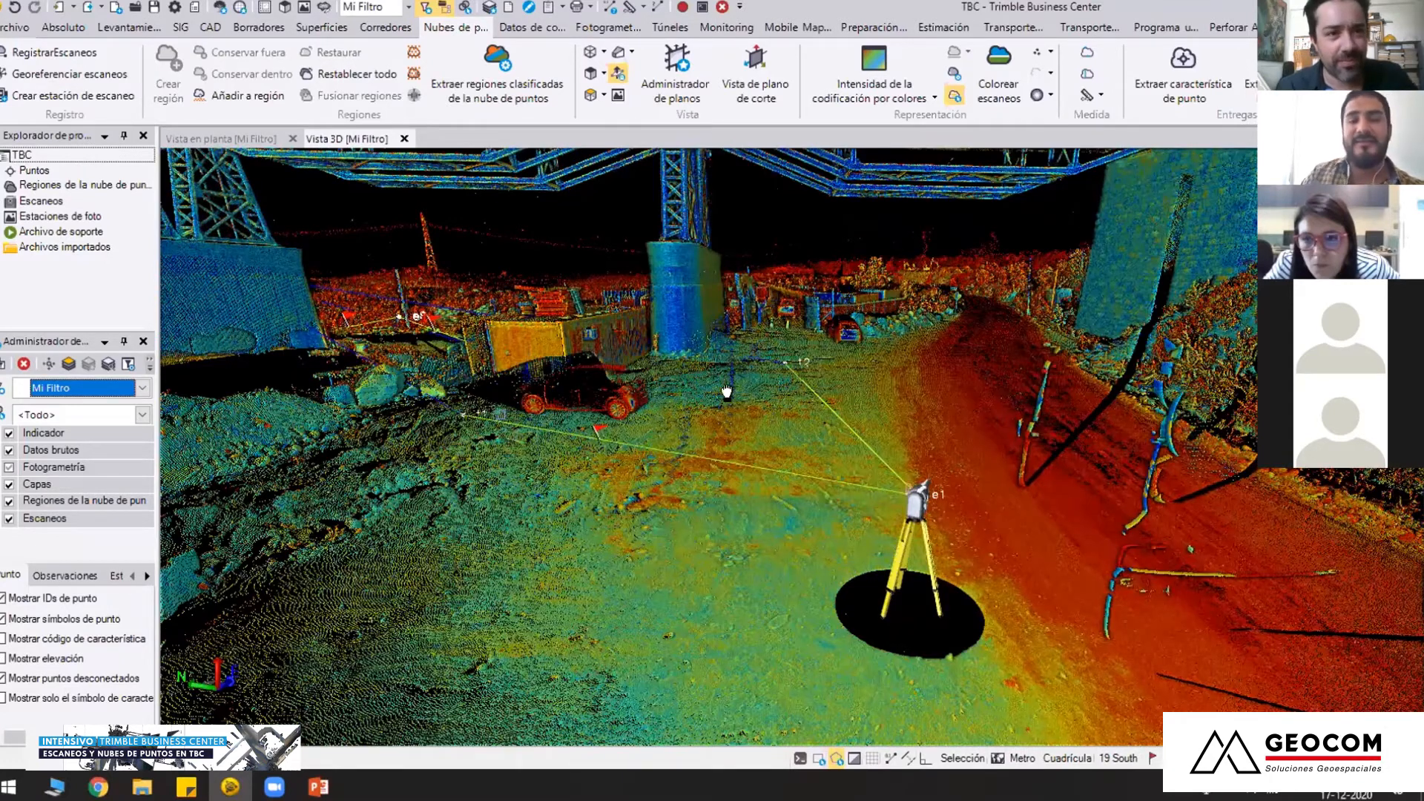
{"action": "middle_click_drag", "start_coordinate": [501, 416], "coordinate": [705, 435]}
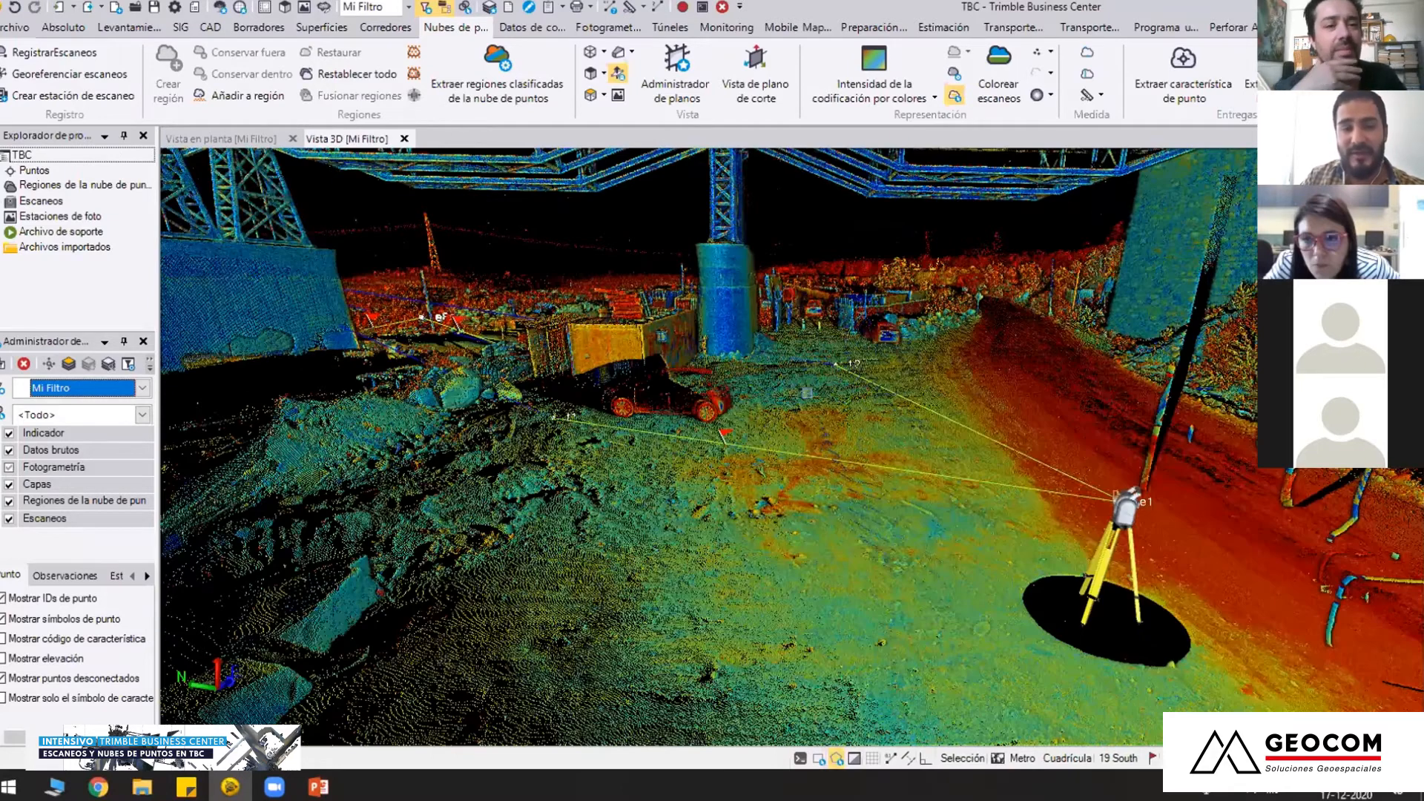
{"action": "scroll", "coordinate": [731, 454], "scroll_direction": "down", "scroll_amount": 3}
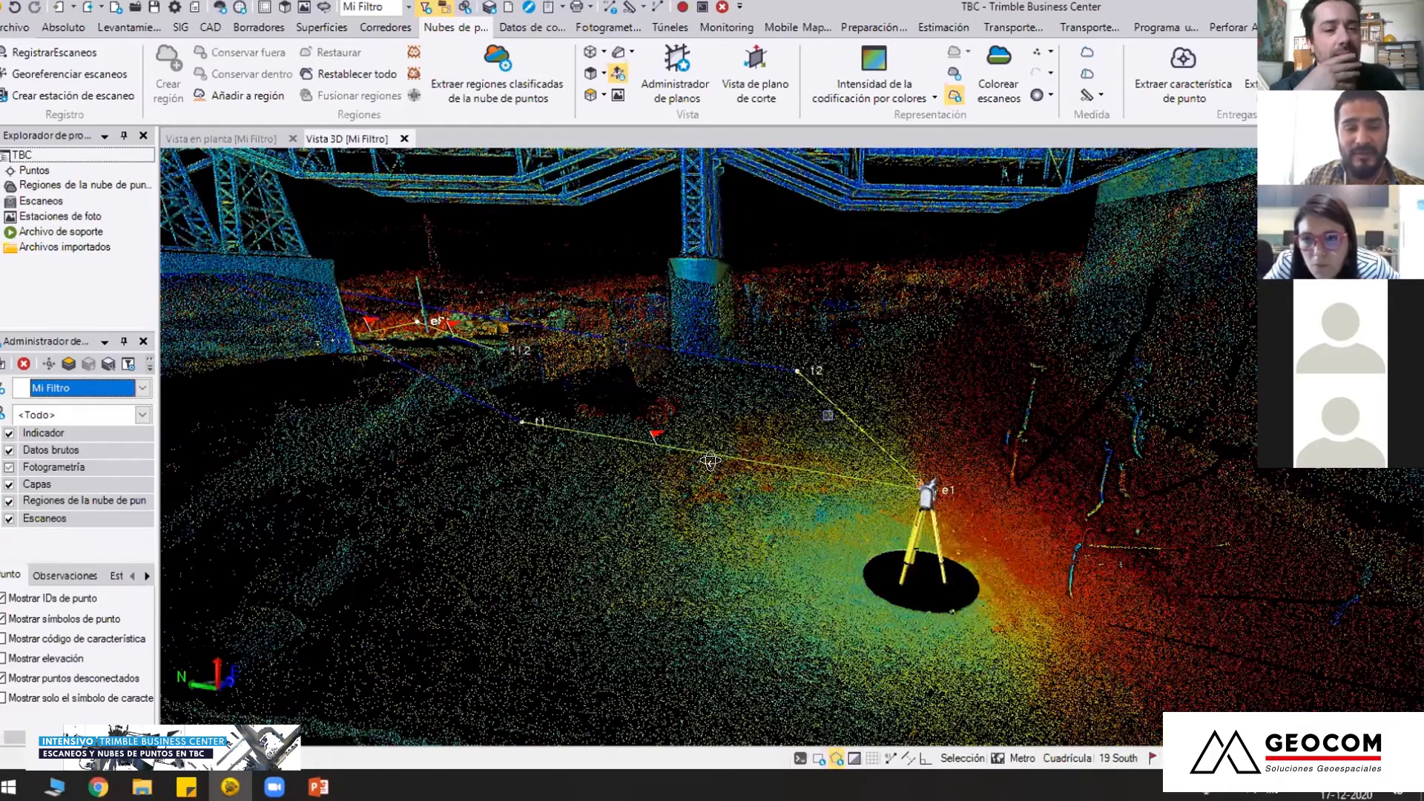
{"action": "middle_click_drag", "start_coordinate": [828, 416], "coordinate": [745, 451]}
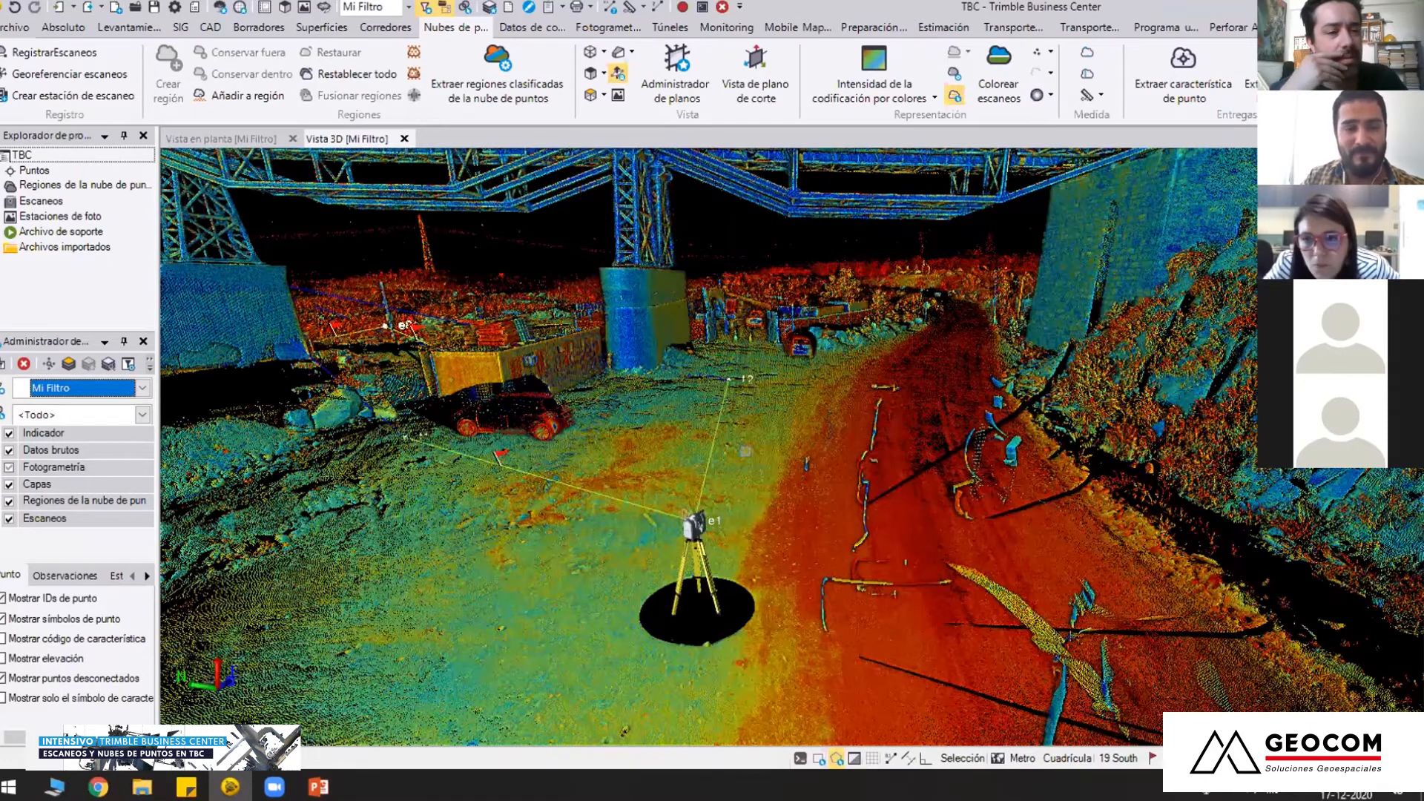
{"action": "right_click_drag", "start_coordinate": [749, 498], "coordinate": [745, 468]}
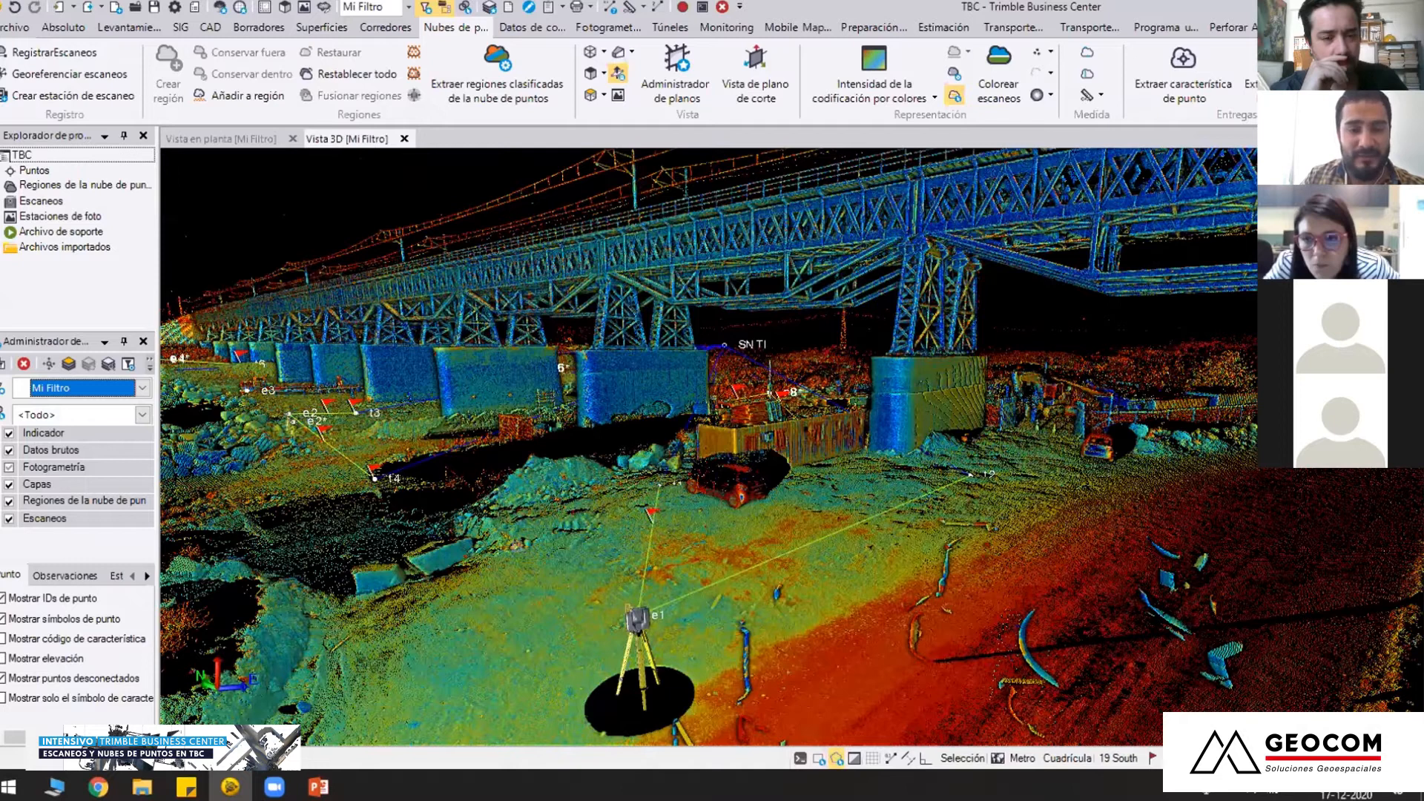
{"action": "right_click_drag", "start_coordinate": [767, 526], "coordinate": [861, 531]}
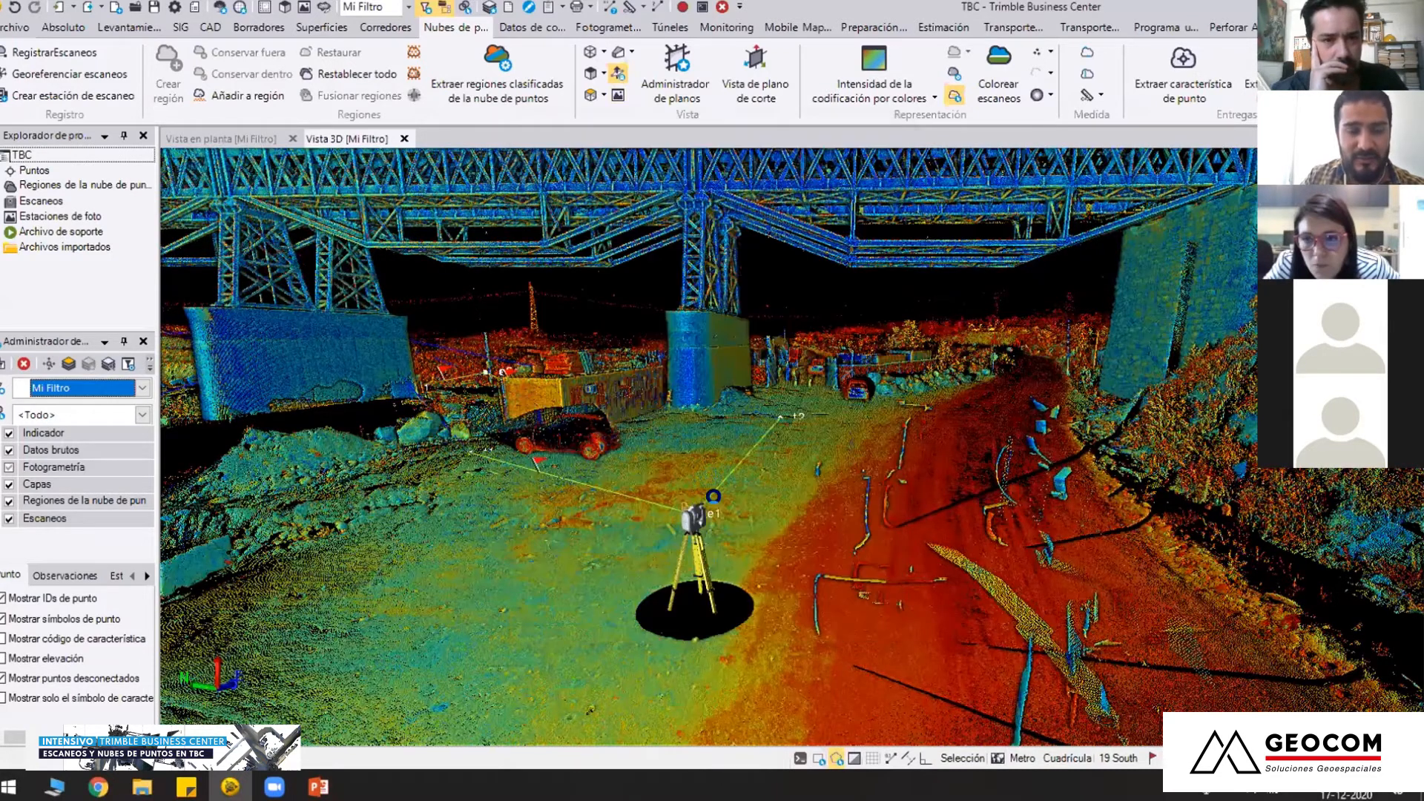
Open the station view of scan station e1 beneath the bridge
{"action": "double_click", "coordinate": [706, 521]}
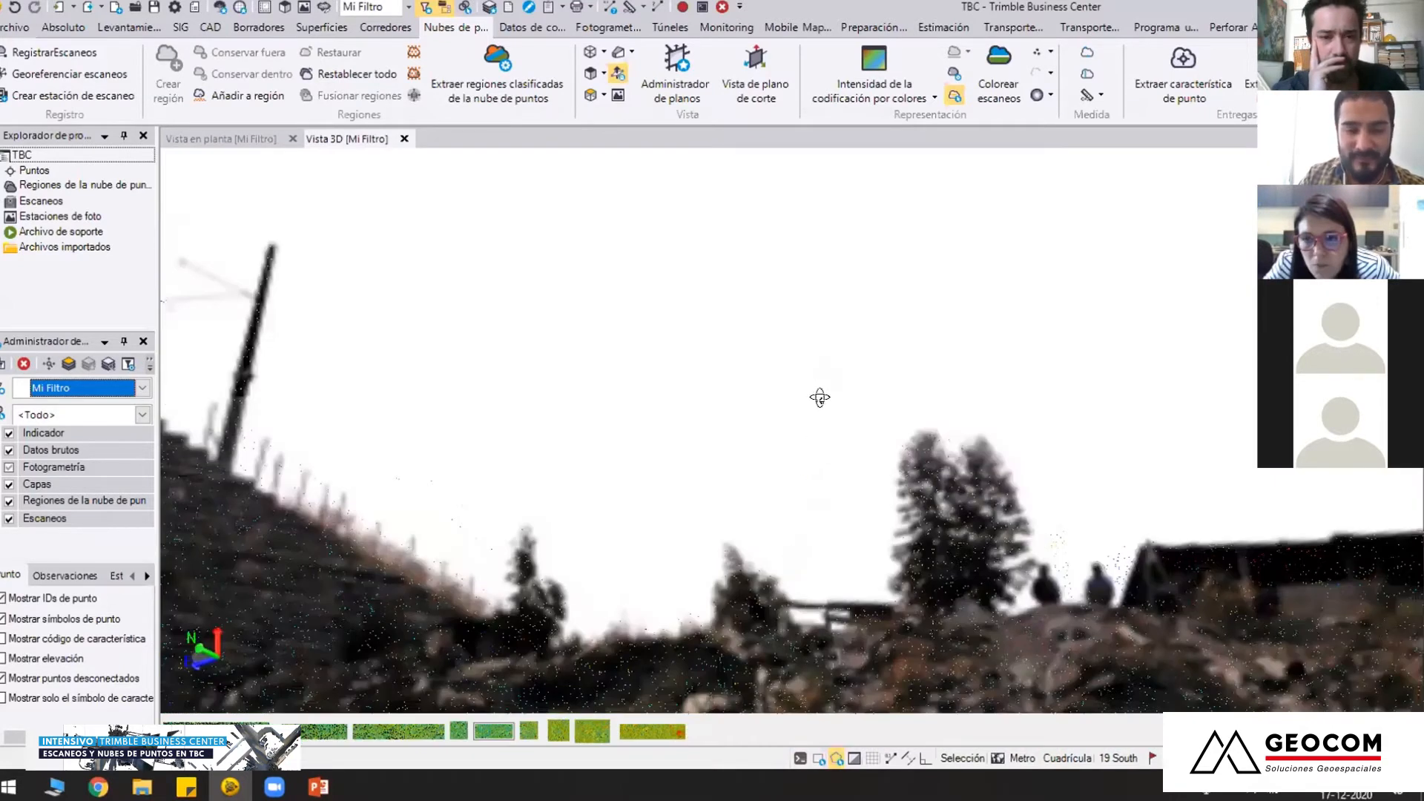
{"action": "middle_click_drag", "start_coordinate": [674, 477], "coordinate": [792, 503]}
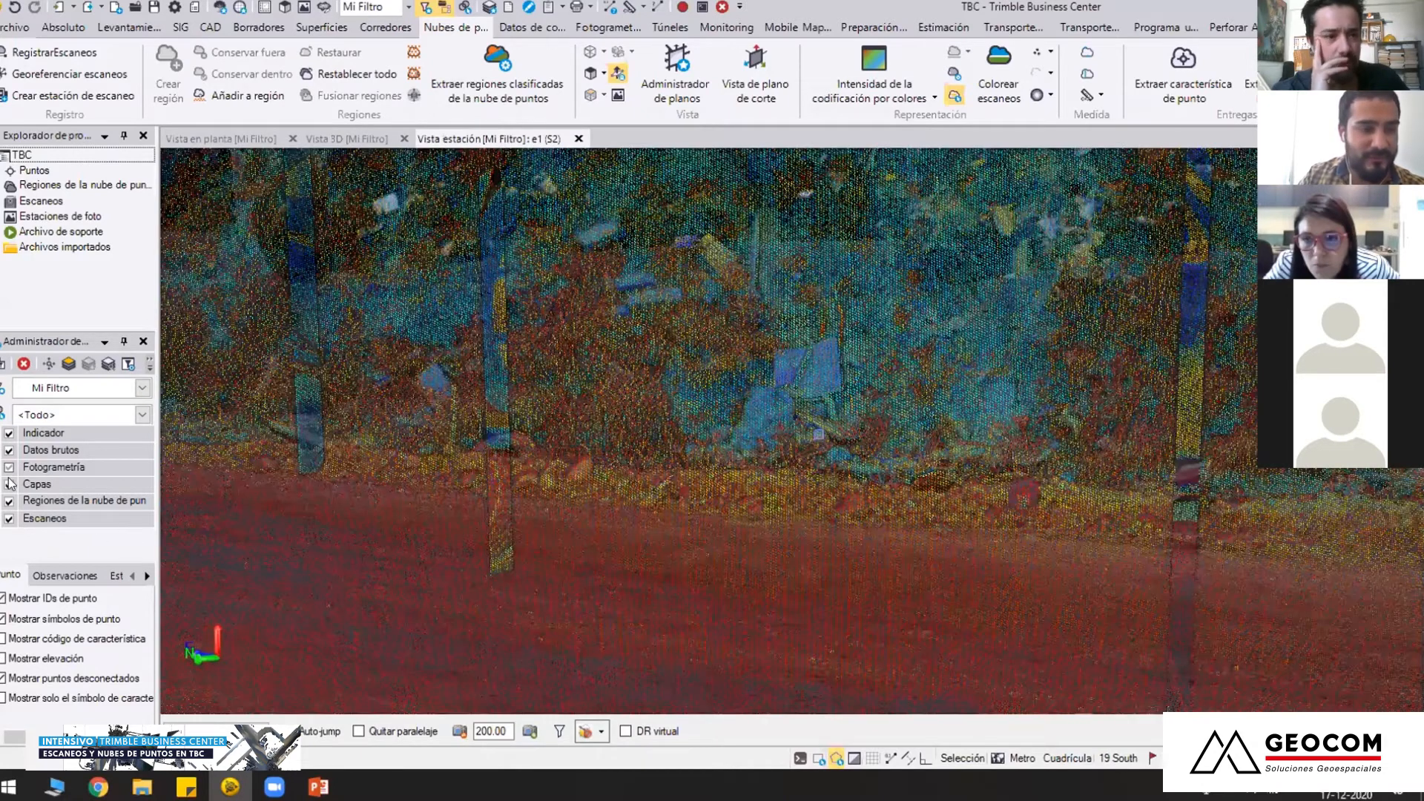
Hide the point cloud regions to inspect the station photos of e1, and show the regions again
{"action": "left_click", "coordinate": [9, 501]}
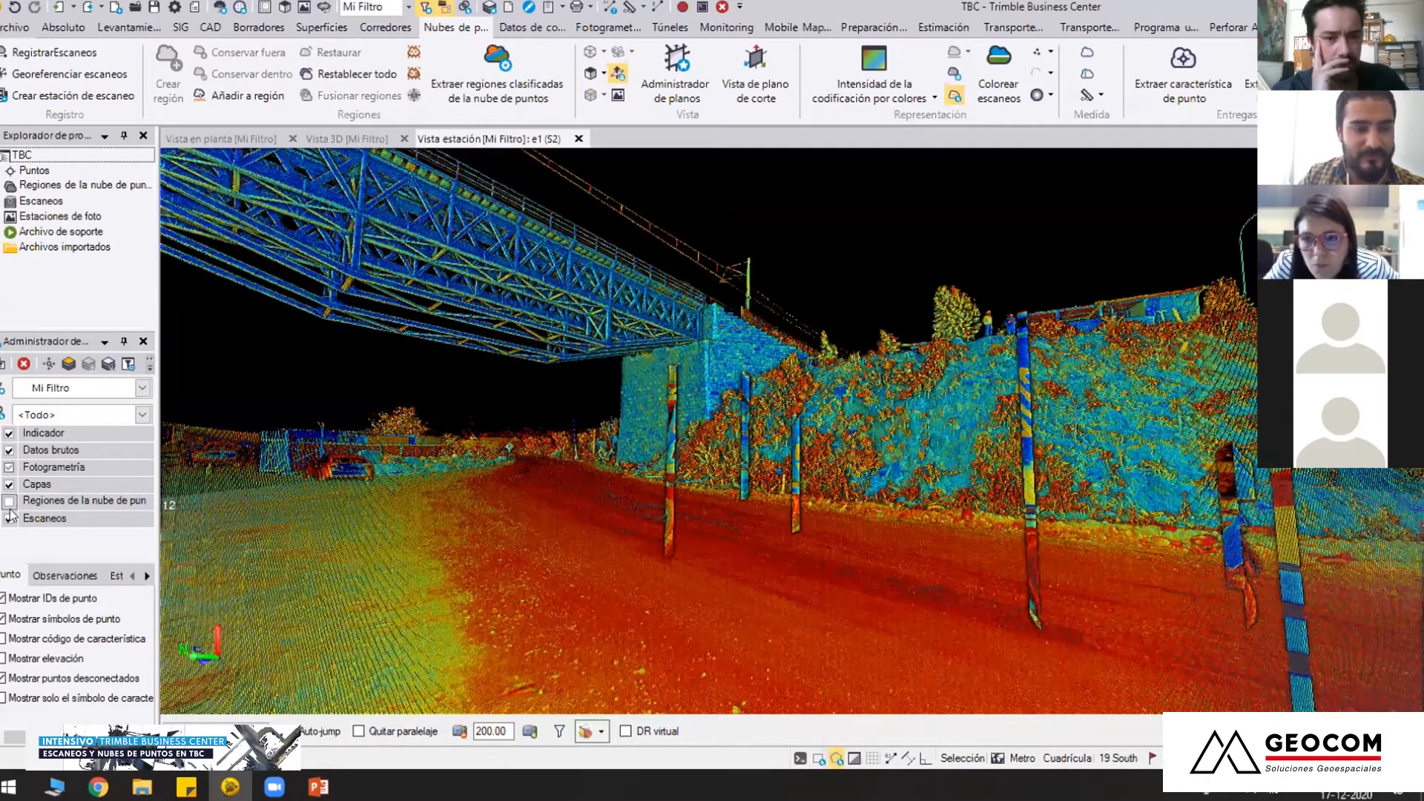
{"action": "middle_click_drag", "start_coordinate": [919, 450], "coordinate": [3, 497]}
{"action": "left_click", "coordinate": [8, 501]}
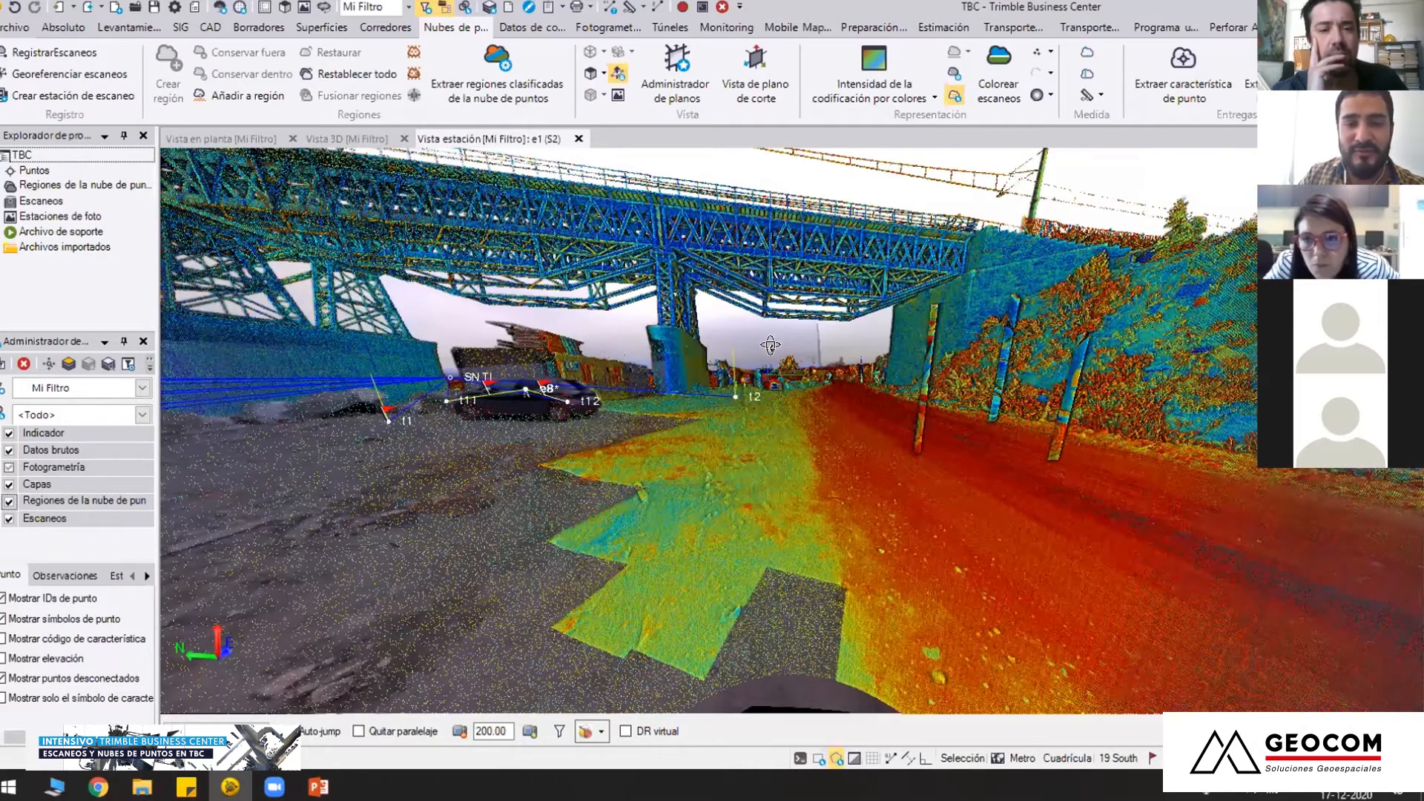
Examine how the coloured point cloud overlays the e1 station photos around the bridge piers, the parked car and the road
{"action": "middle_click_drag", "start_coordinate": [779, 290], "coordinate": [782, 335]}
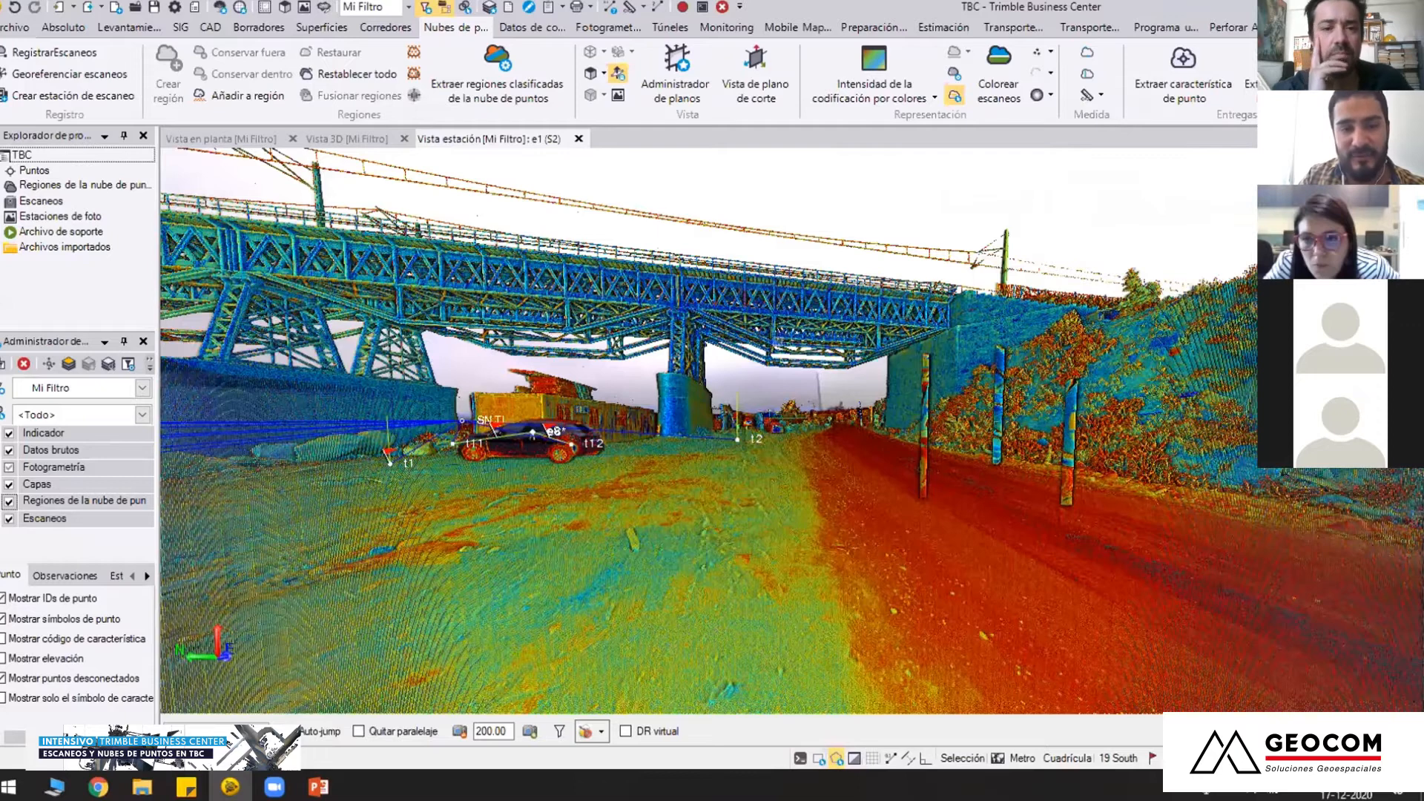
{"action": "scroll", "coordinate": [777, 342], "scroll_direction": "up", "scroll_amount": 1}
{"action": "scroll", "coordinate": [783, 371], "scroll_direction": "up", "scroll_amount": 7}
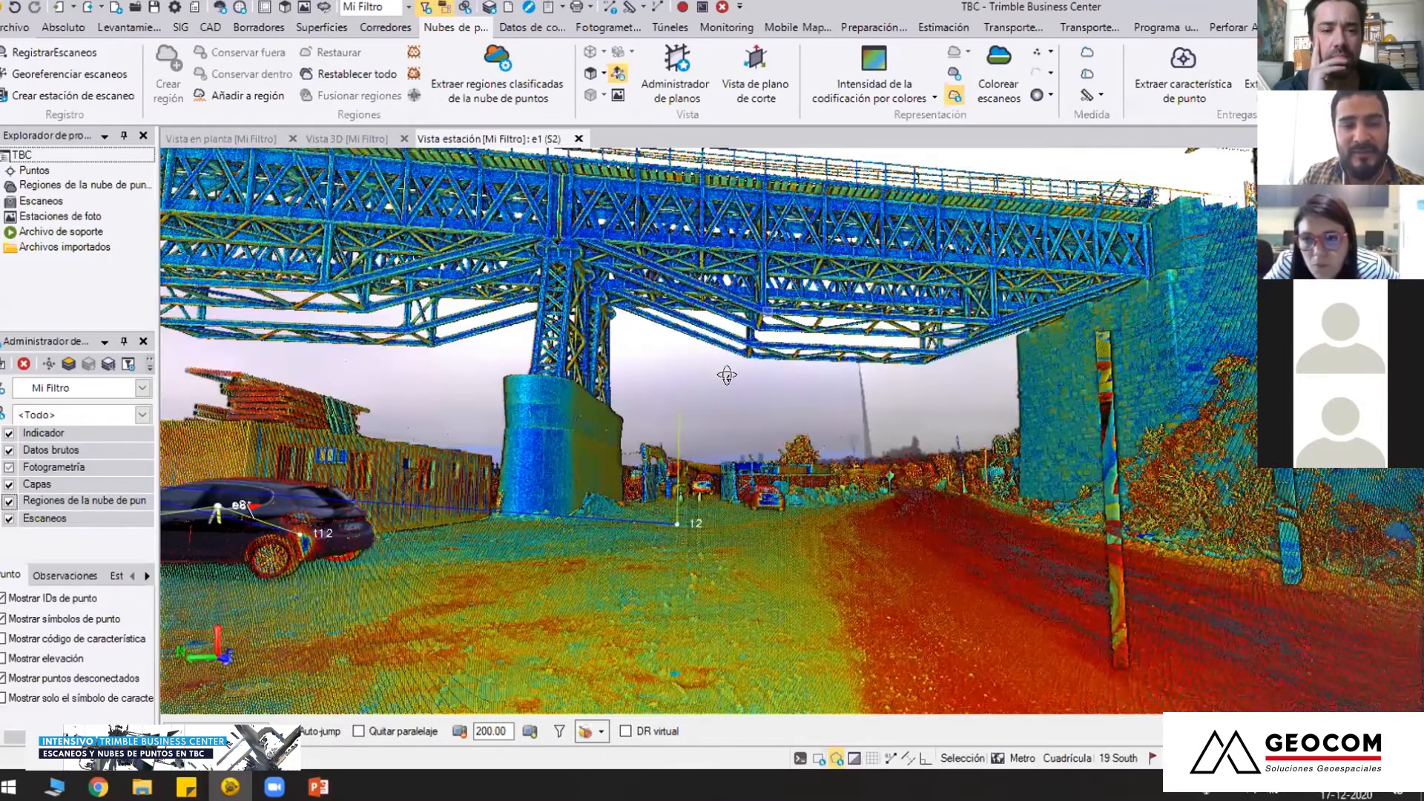
{"action": "middle_click_drag", "start_coordinate": [617, 331], "coordinate": [722, 401]}
{"action": "middle_click_drag", "start_coordinate": [656, 504], "coordinate": [698, 379]}
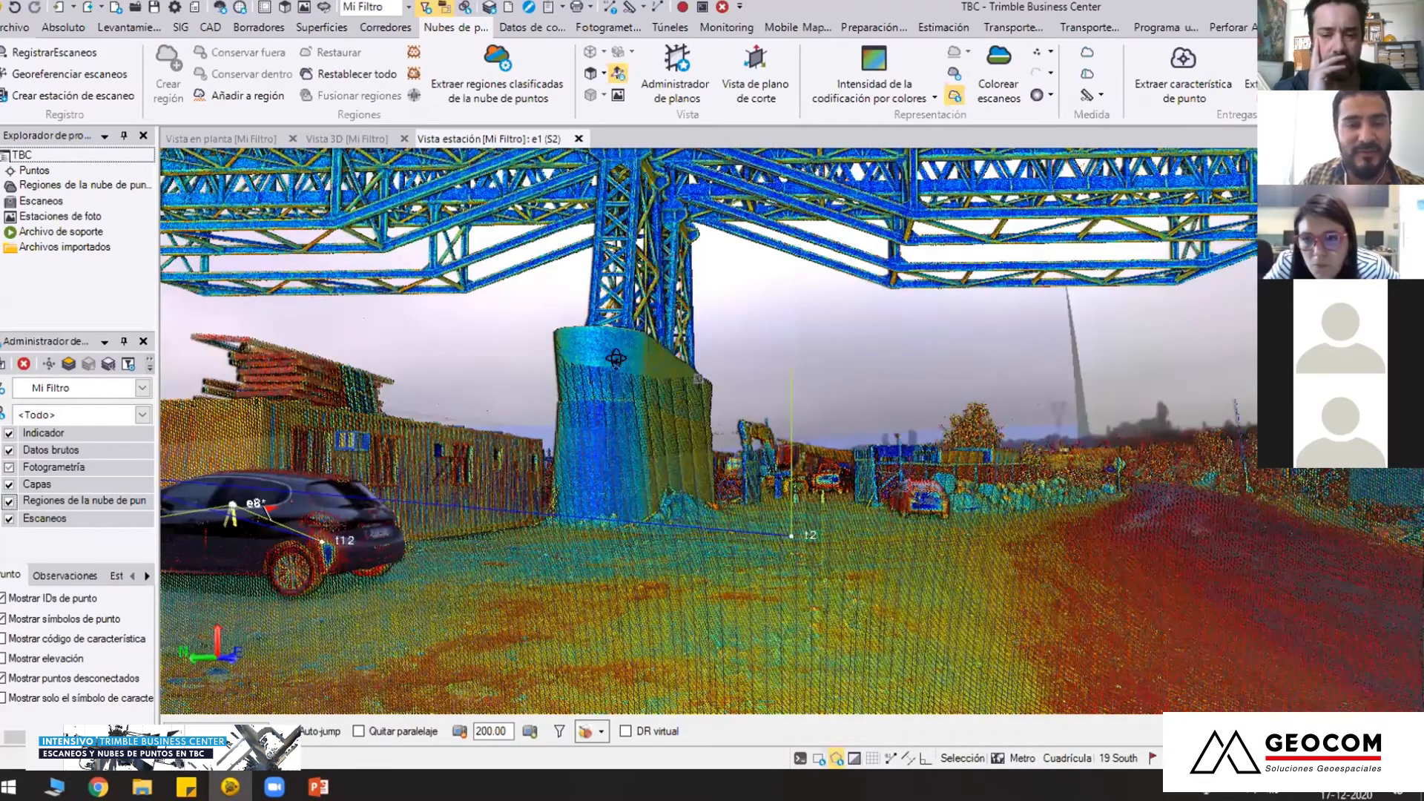
{"action": "scroll", "coordinate": [735, 341], "scroll_direction": "up", "scroll_amount": 3}
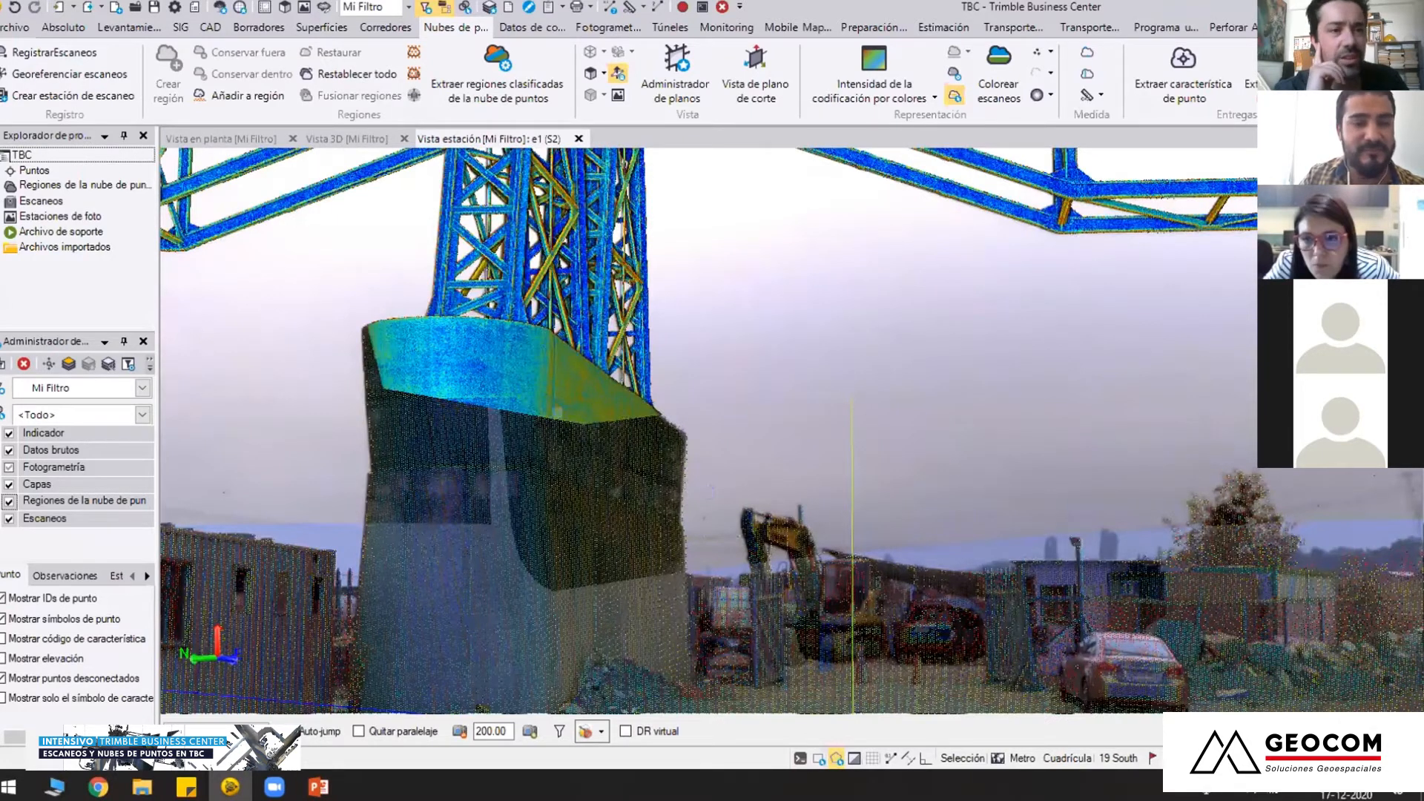
{"action": "scroll", "coordinate": [739, 456], "scroll_direction": "down", "scroll_amount": 3}
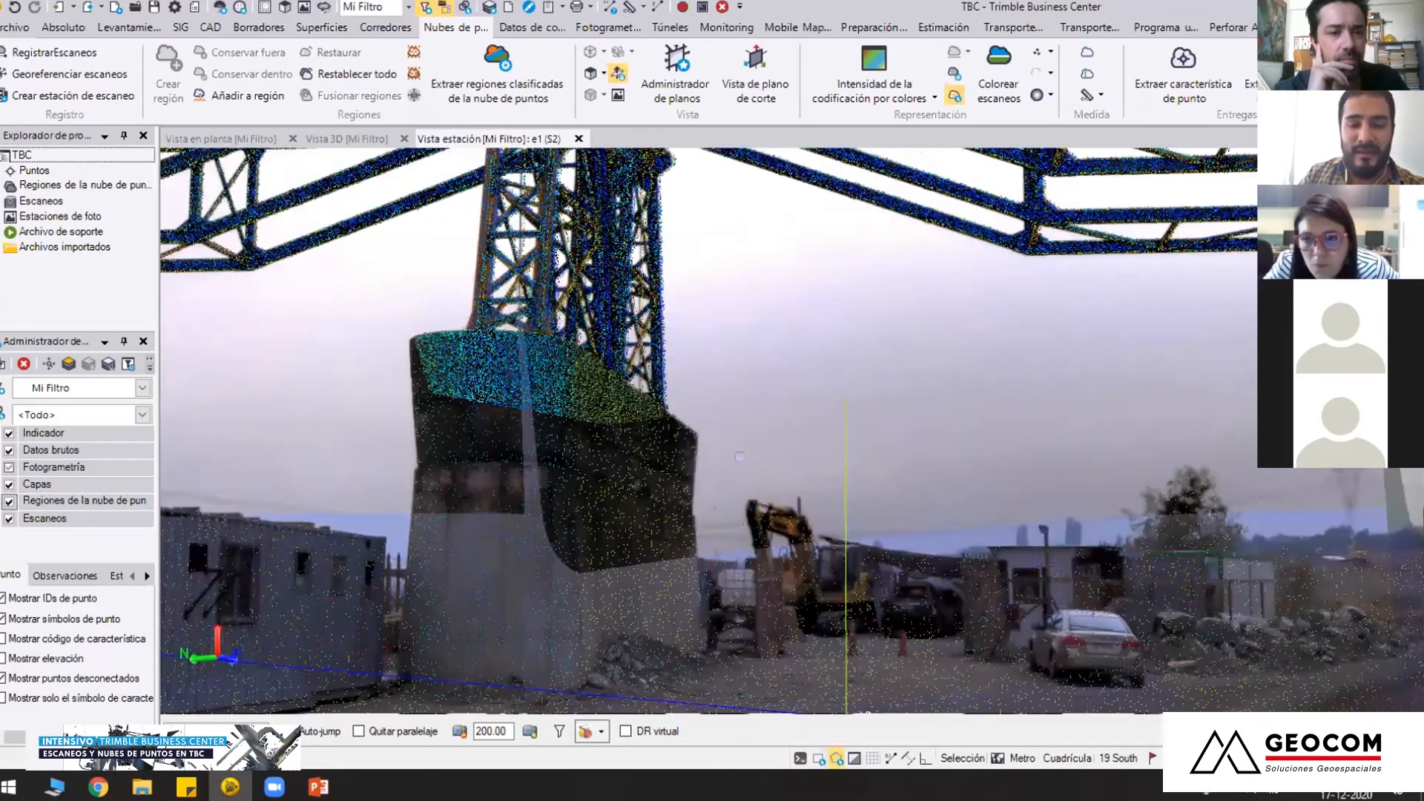
{"action": "scroll", "coordinate": [740, 456], "scroll_direction": "down", "scroll_amount": 1}
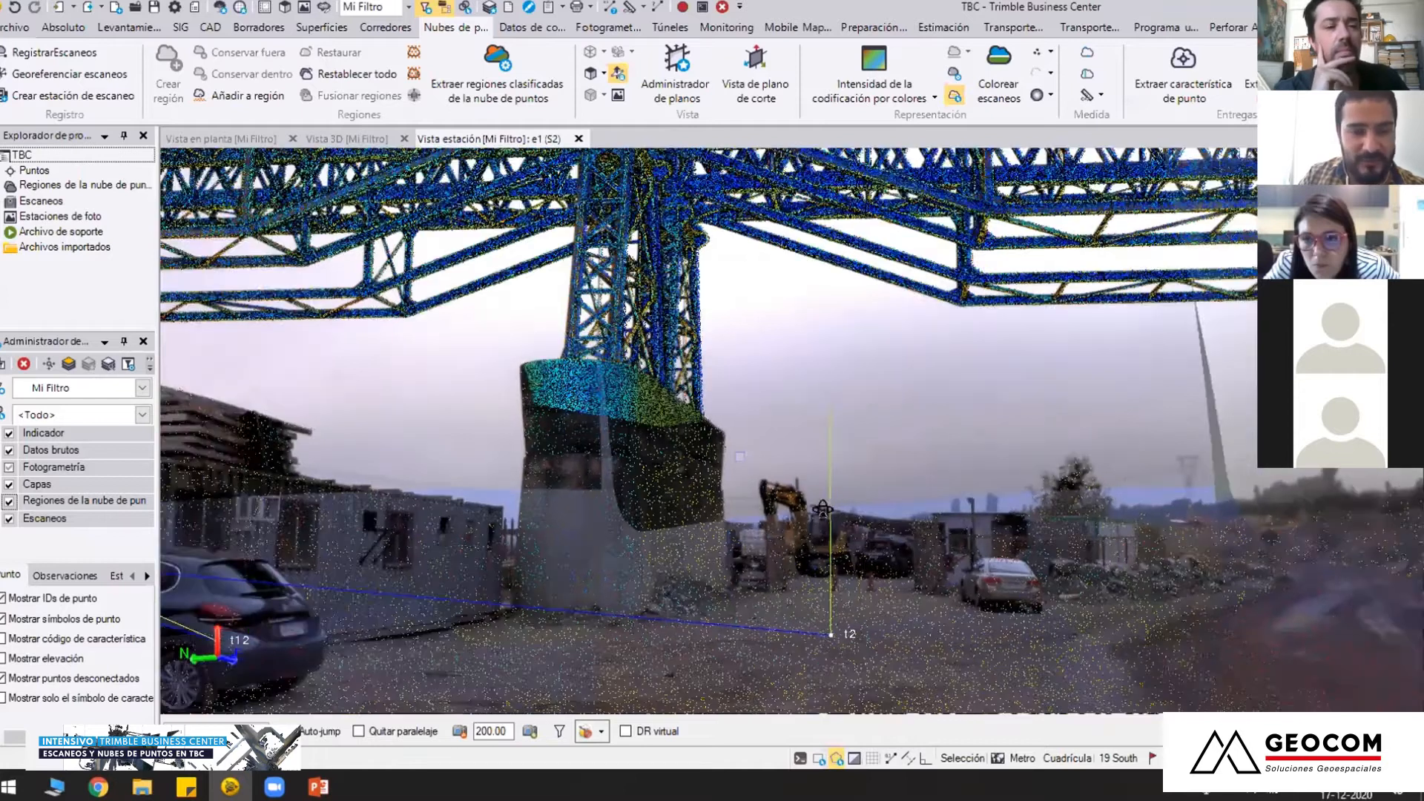
{"action": "scroll", "coordinate": [740, 456], "scroll_direction": "down", "scroll_amount": 2}
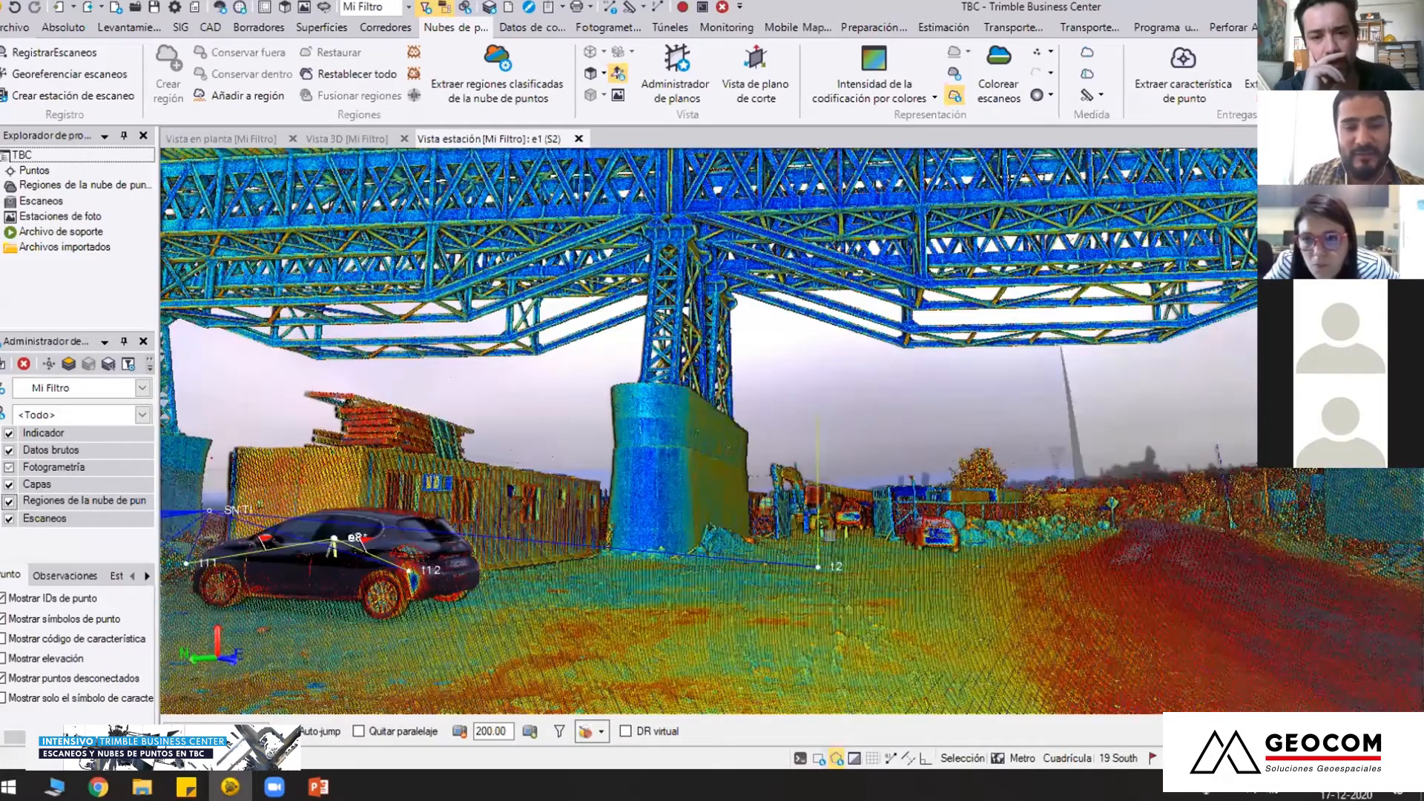
{"action": "middle_click_drag", "start_coordinate": [830, 536], "coordinate": [825, 498]}
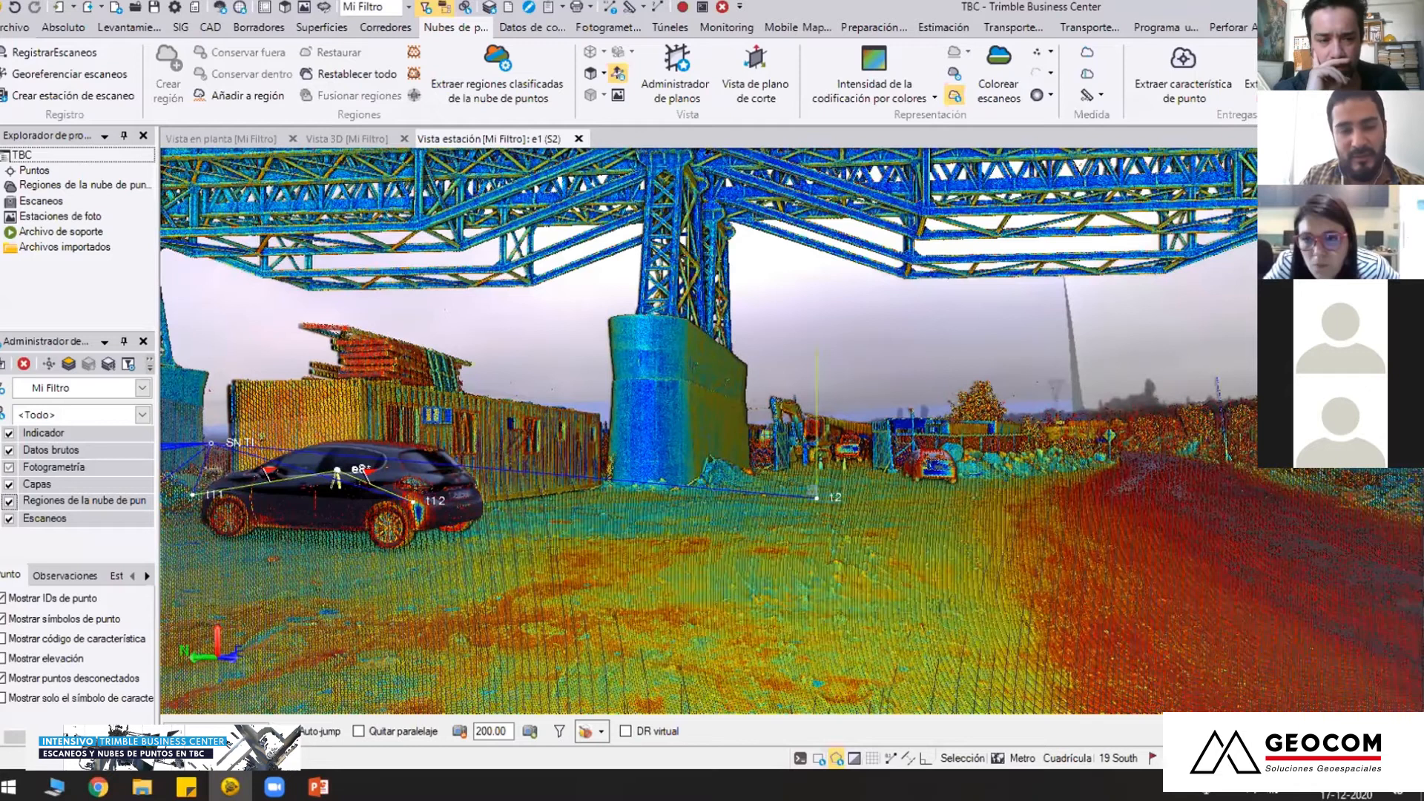
{"action": "scroll", "coordinate": [817, 495], "scroll_direction": "down", "scroll_amount": 1}
{"action": "scroll", "coordinate": [814, 490], "scroll_direction": "down", "scroll_amount": 1}
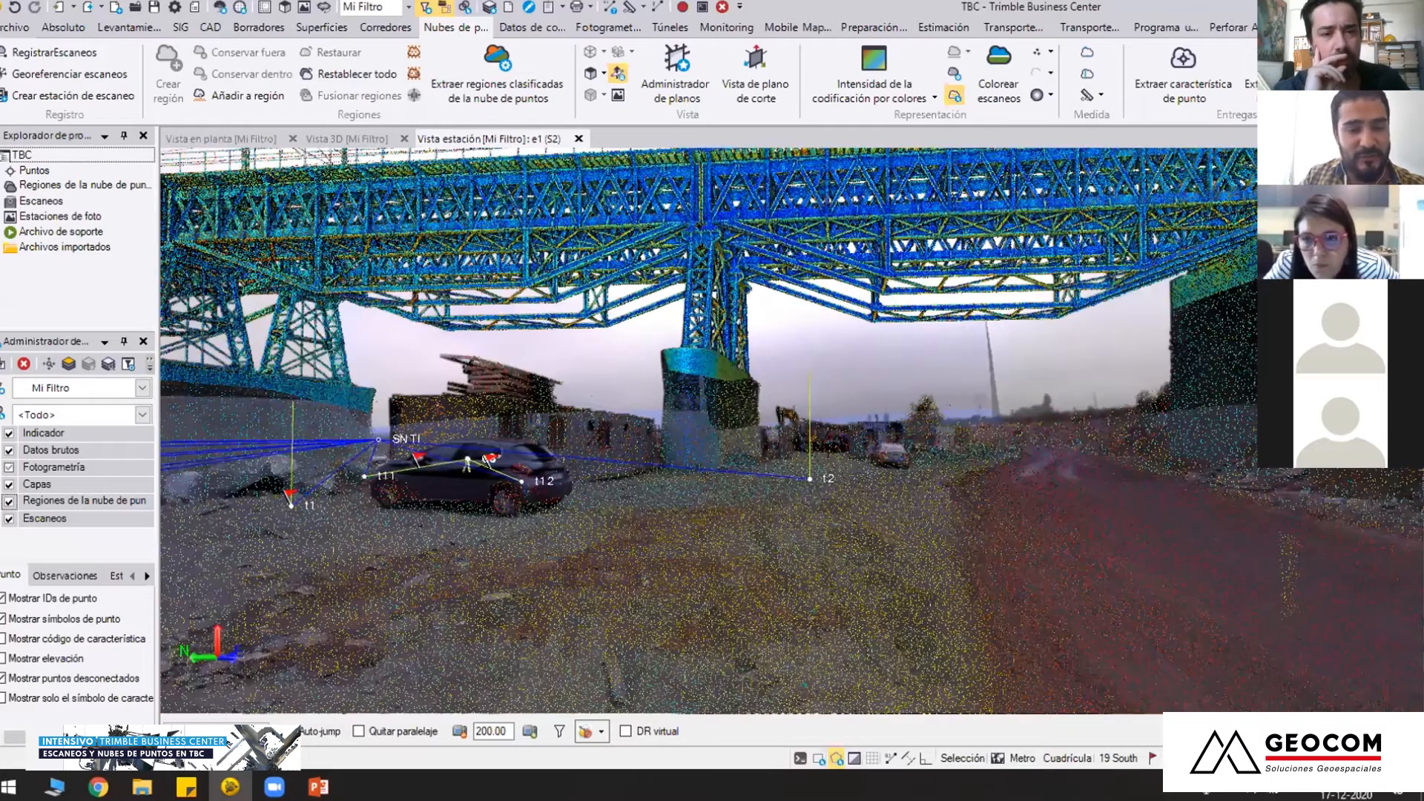
{"action": "middle_click_drag", "start_coordinate": [700, 486], "coordinate": [793, 444]}
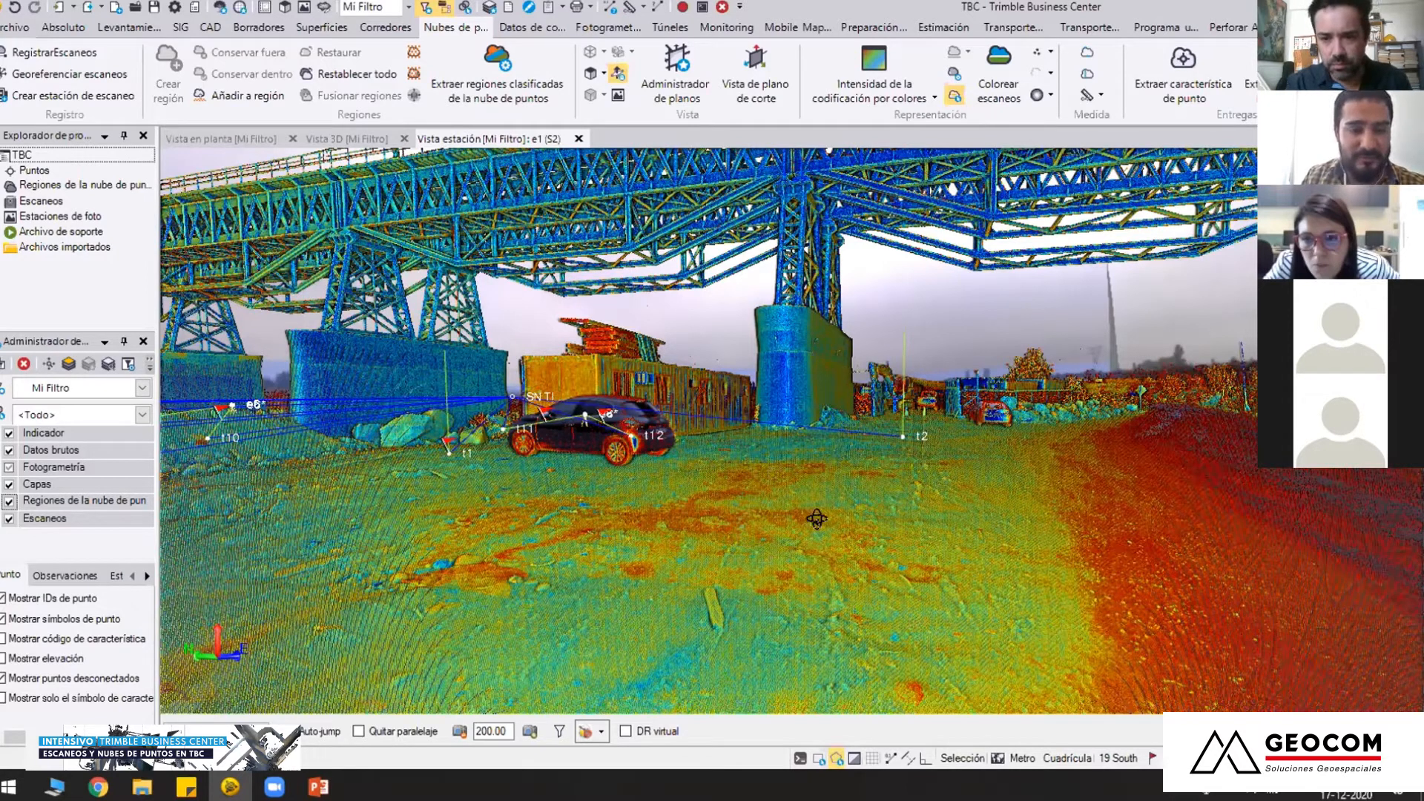
{"action": "middle_click_drag", "start_coordinate": [831, 518], "coordinate": [834, 521]}
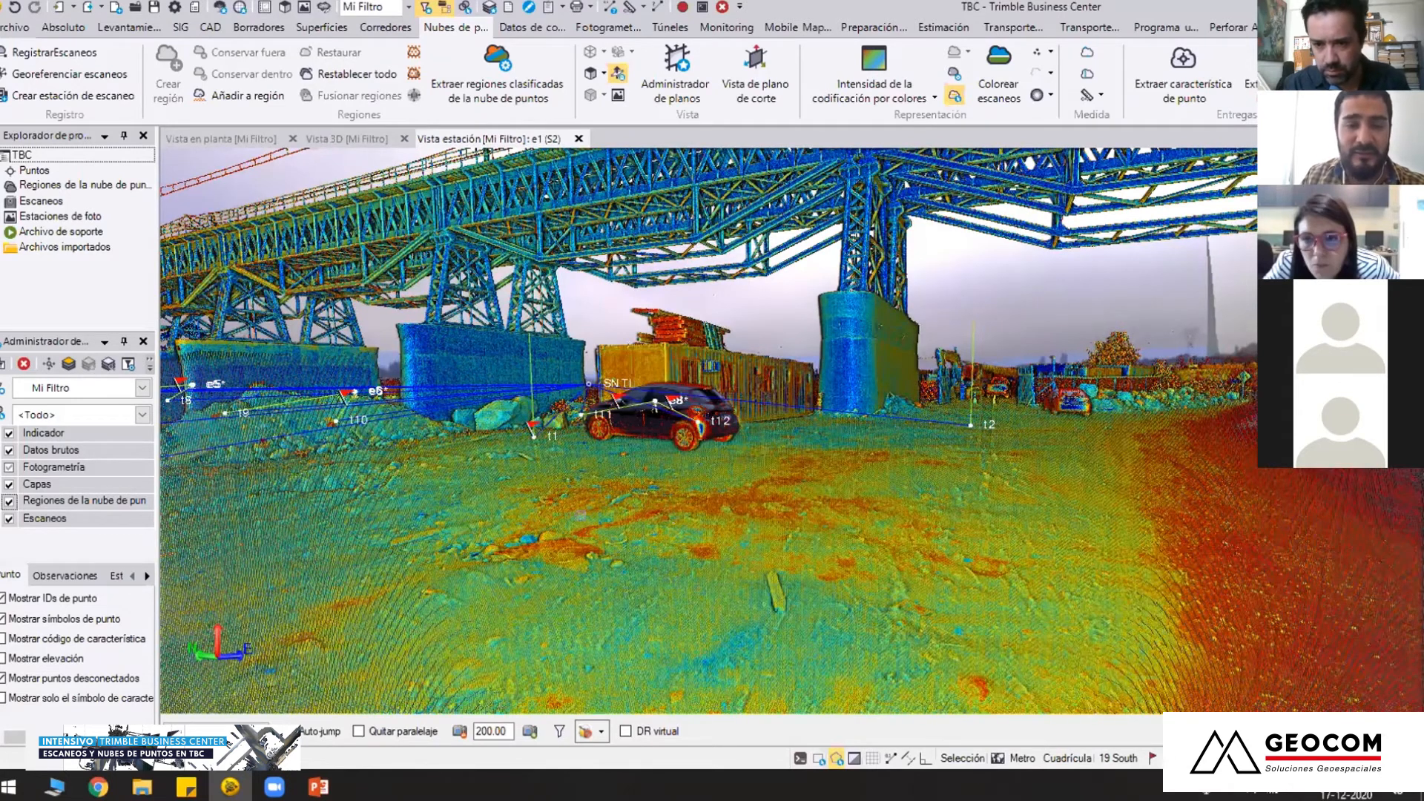
{"action": "mouse_move", "coordinate": [581, 513]}
{"action": "middle_mouse_down"}
{"action": "mouse_move", "coordinate": [707, 572]}
{"action": "mouse_move", "coordinate": [553, 565]}
{"action": "middle_mouse_up"}
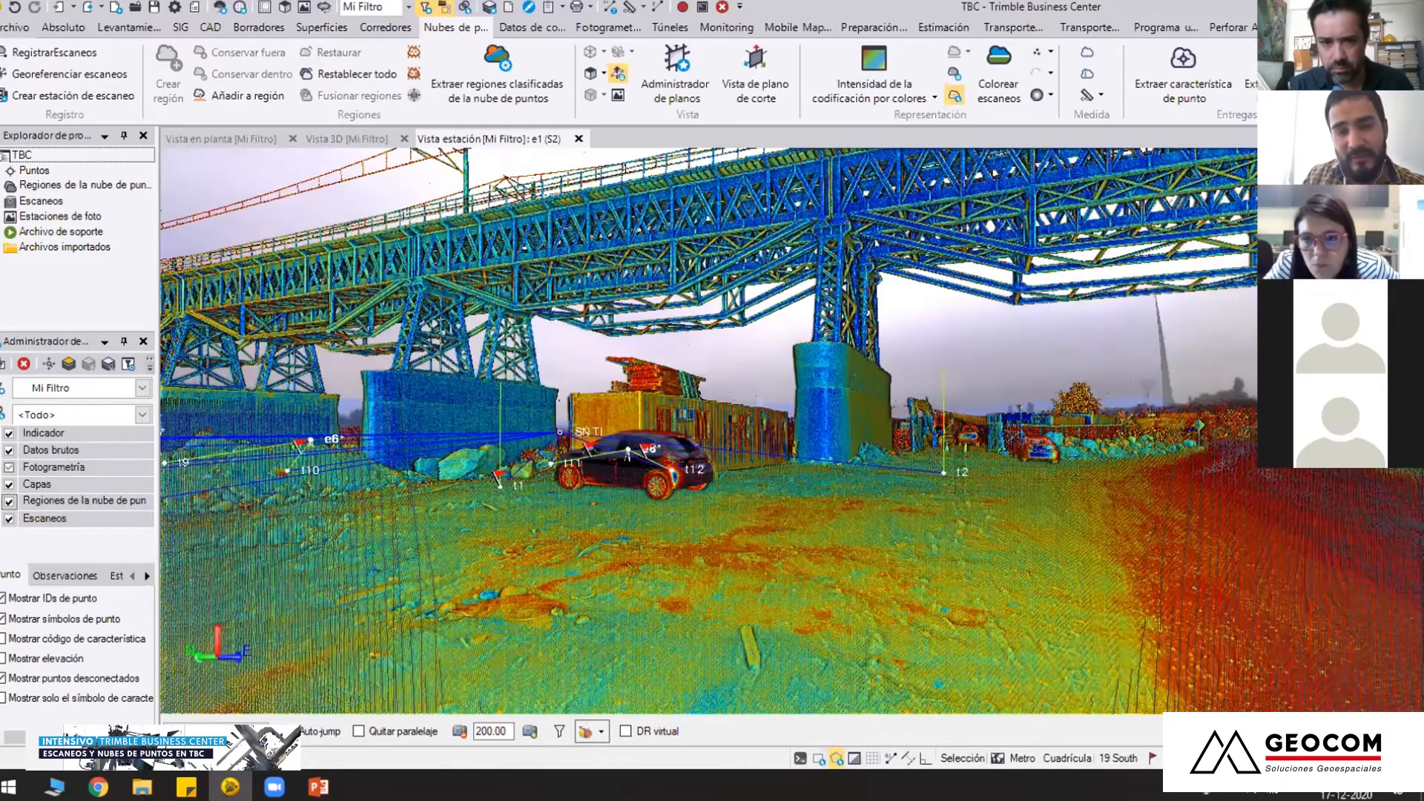
{"action": "middle_click_drag", "start_coordinate": [733, 492], "coordinate": [725, 505]}
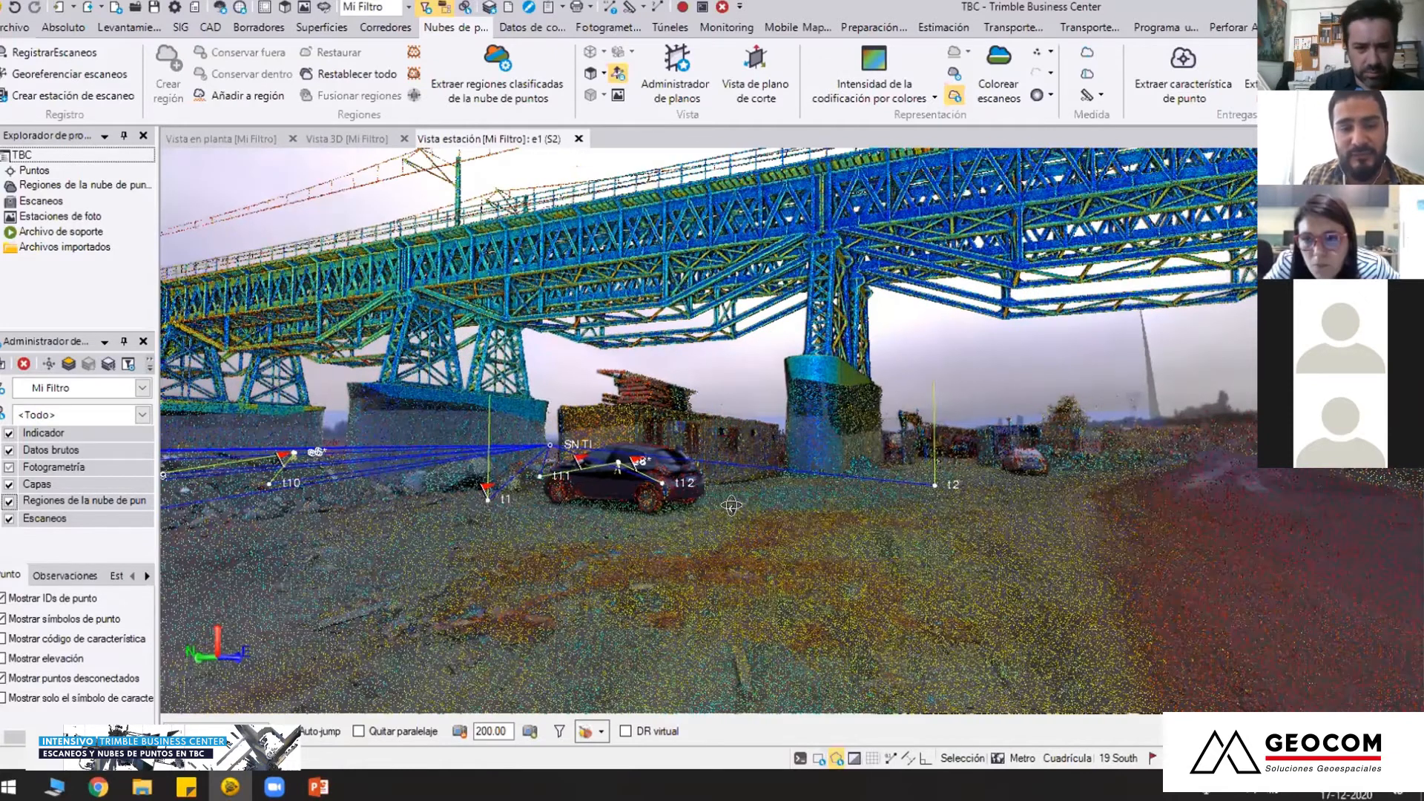
Inspect how the bridge truss and piers overlay the e1 station photos, and close the station view
{"action": "scroll", "coordinate": [916, 501], "scroll_direction": "up", "scroll_amount": 5}
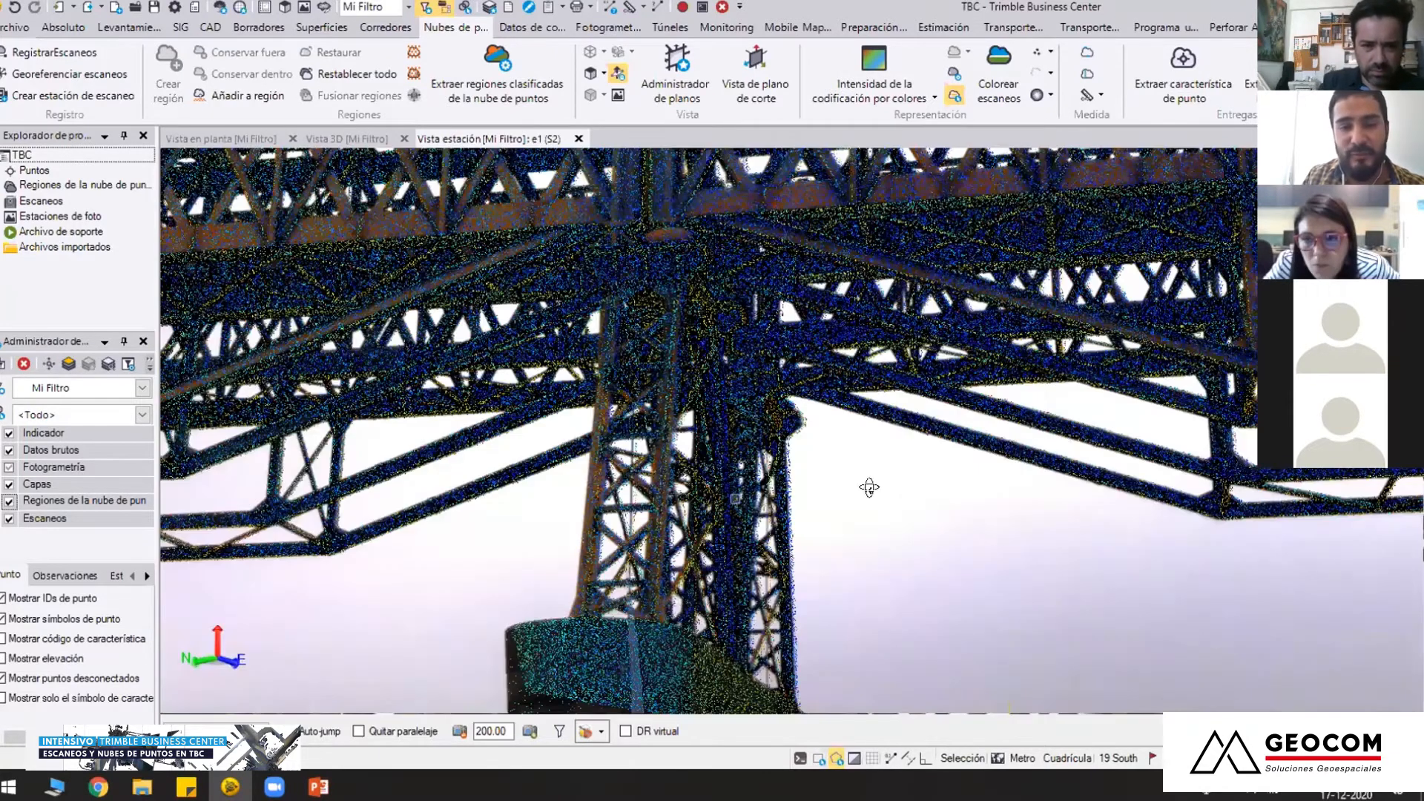
{"action": "scroll", "coordinate": [736, 498], "scroll_direction": "down", "scroll_amount": 4}
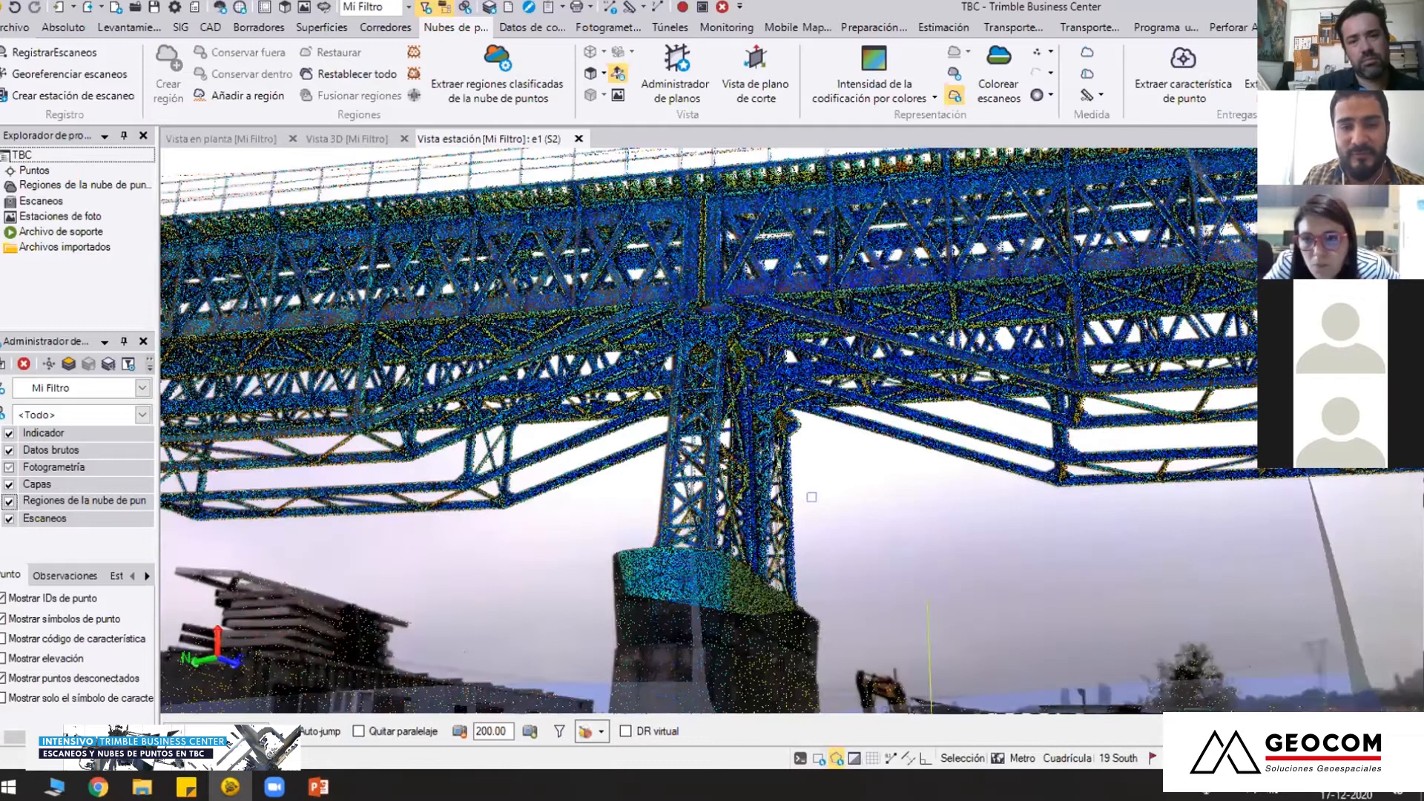
{"action": "middle_click_drag", "start_coordinate": [812, 497], "coordinate": [705, 494]}
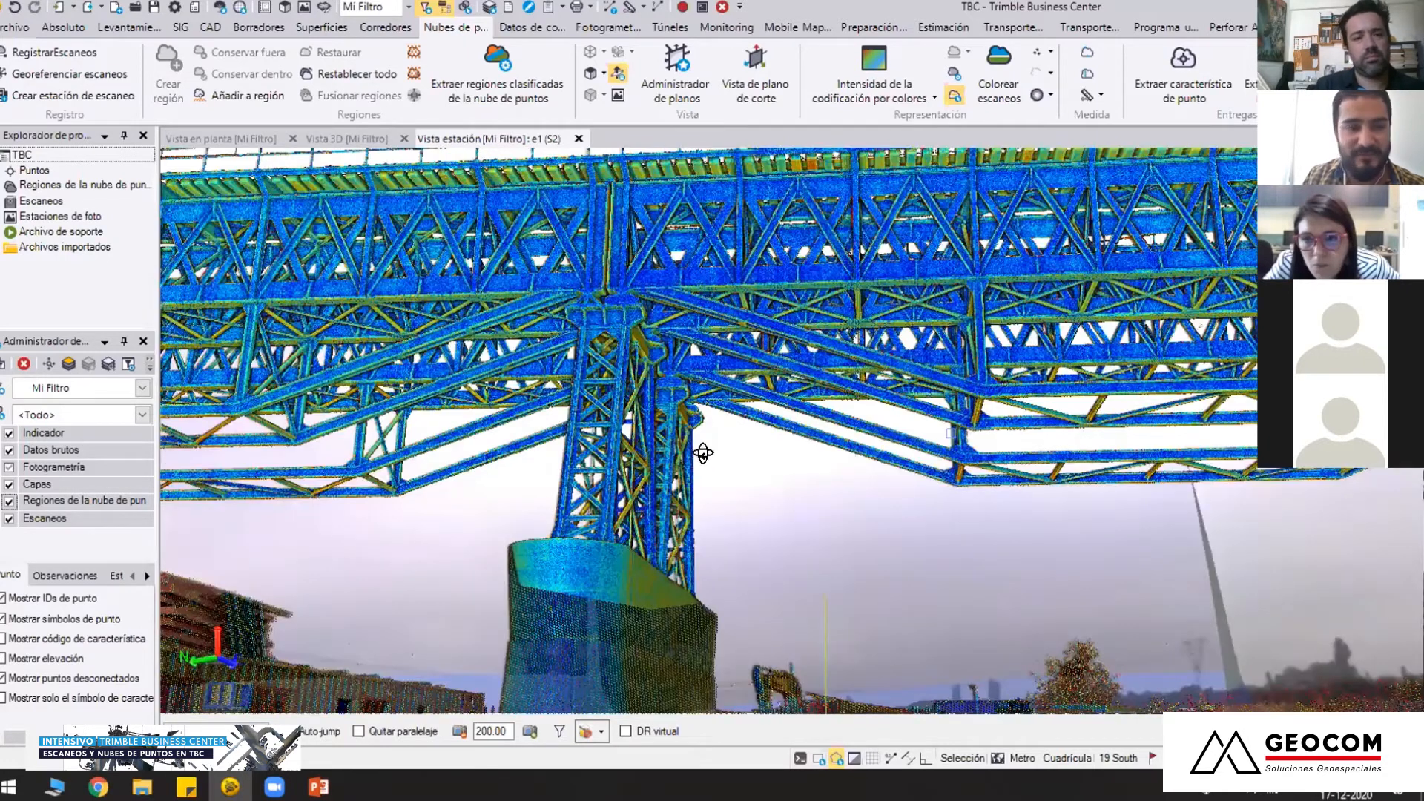
{"action": "middle_click_drag", "start_coordinate": [651, 614], "coordinate": [348, 625]}
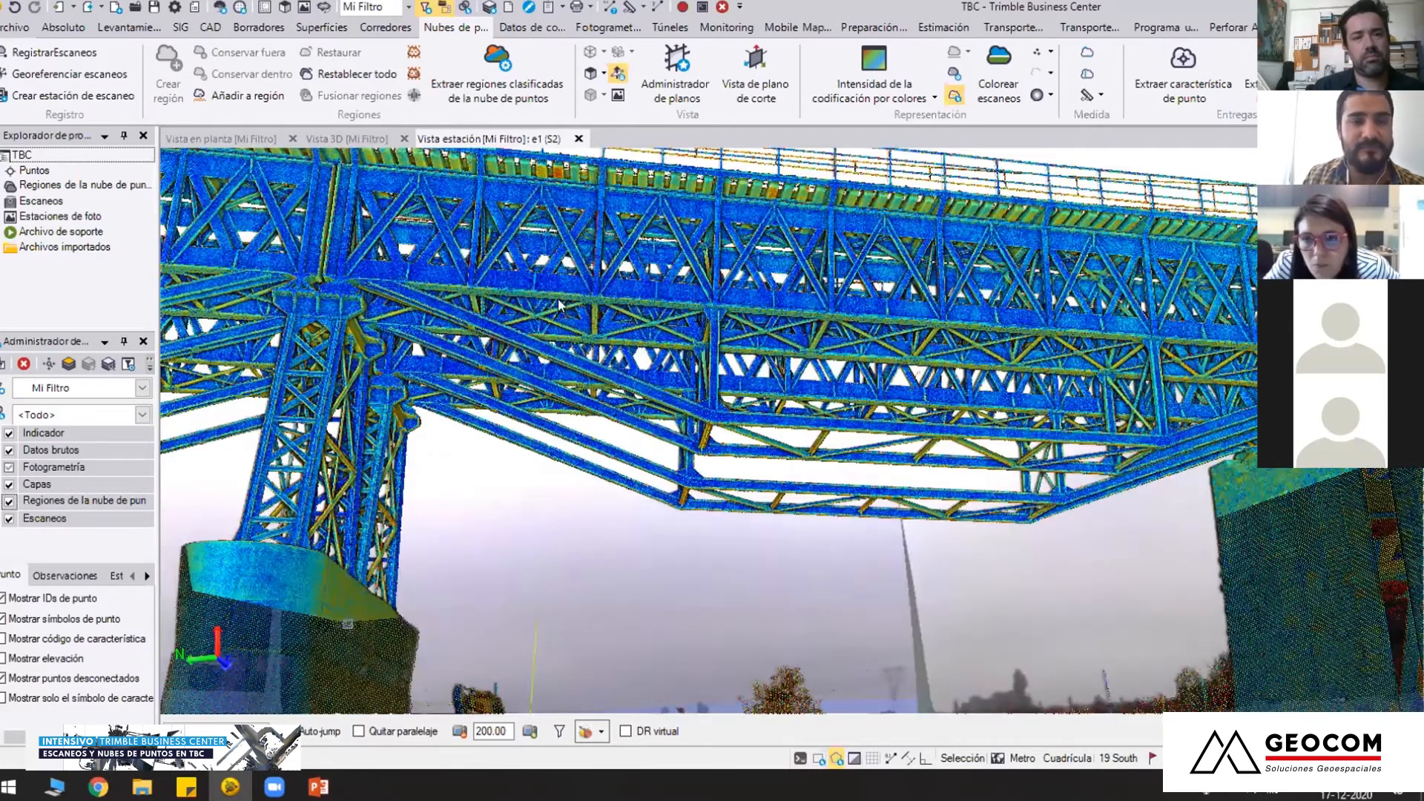
{"action": "middle_click_drag", "start_coordinate": [450, 237], "coordinate": [494, 191]}
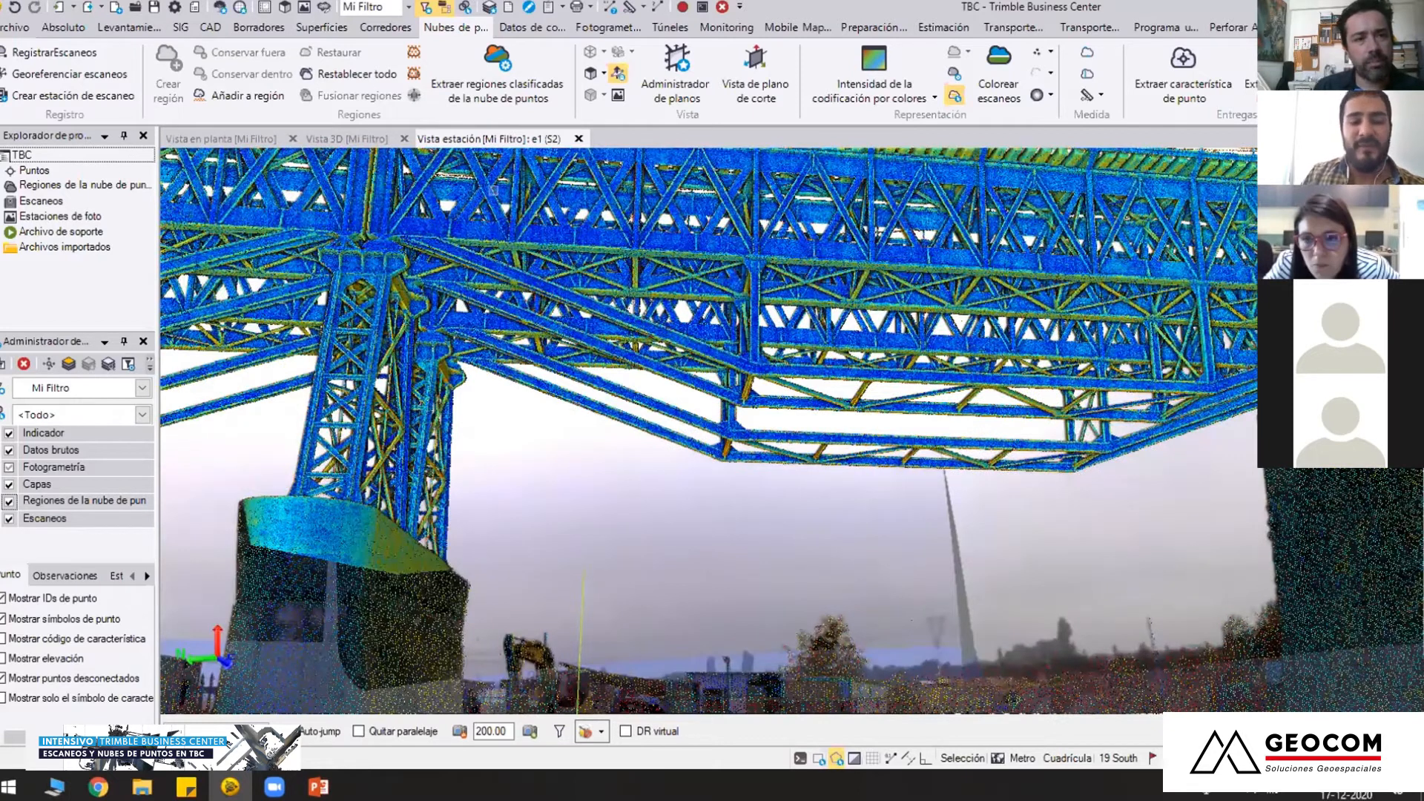
{"action": "left_click", "coordinate": [578, 138]}
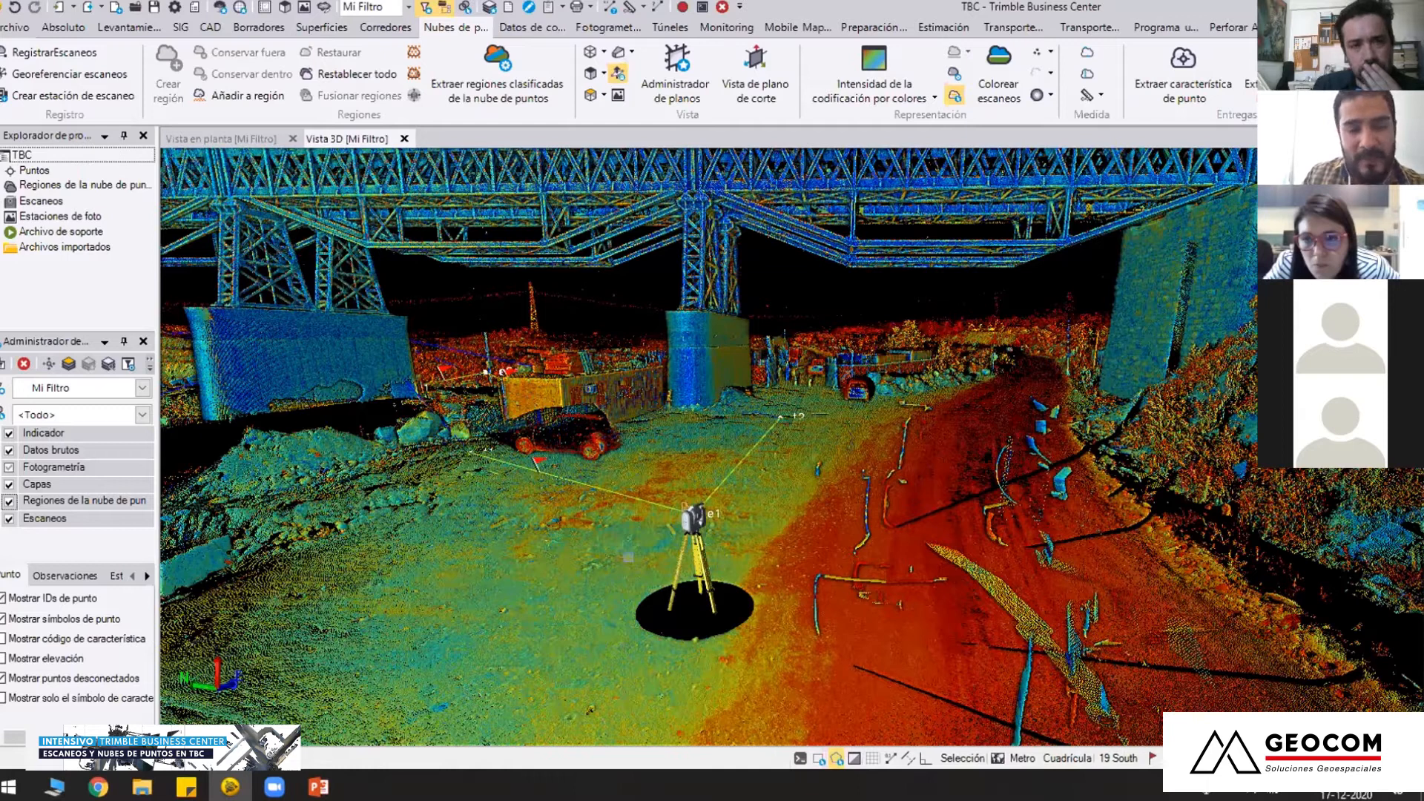
Examine the 3D point cloud around scan station e1, the parked car and the full length of the bridge
{"action": "middle_click_drag", "start_coordinate": [629, 558], "coordinate": [722, 624]}
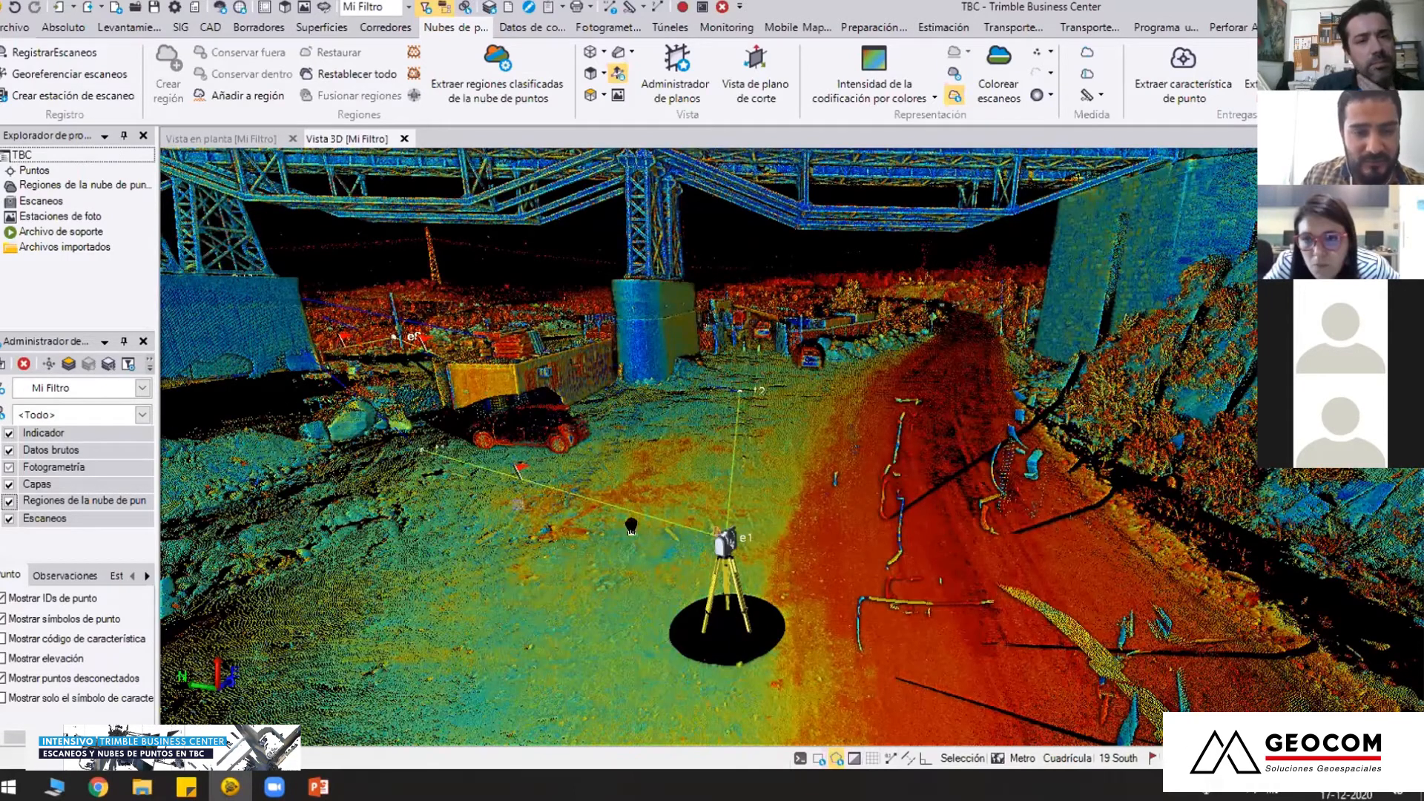
{"action": "middle_click_drag", "start_coordinate": [518, 505], "coordinate": [653, 530]}
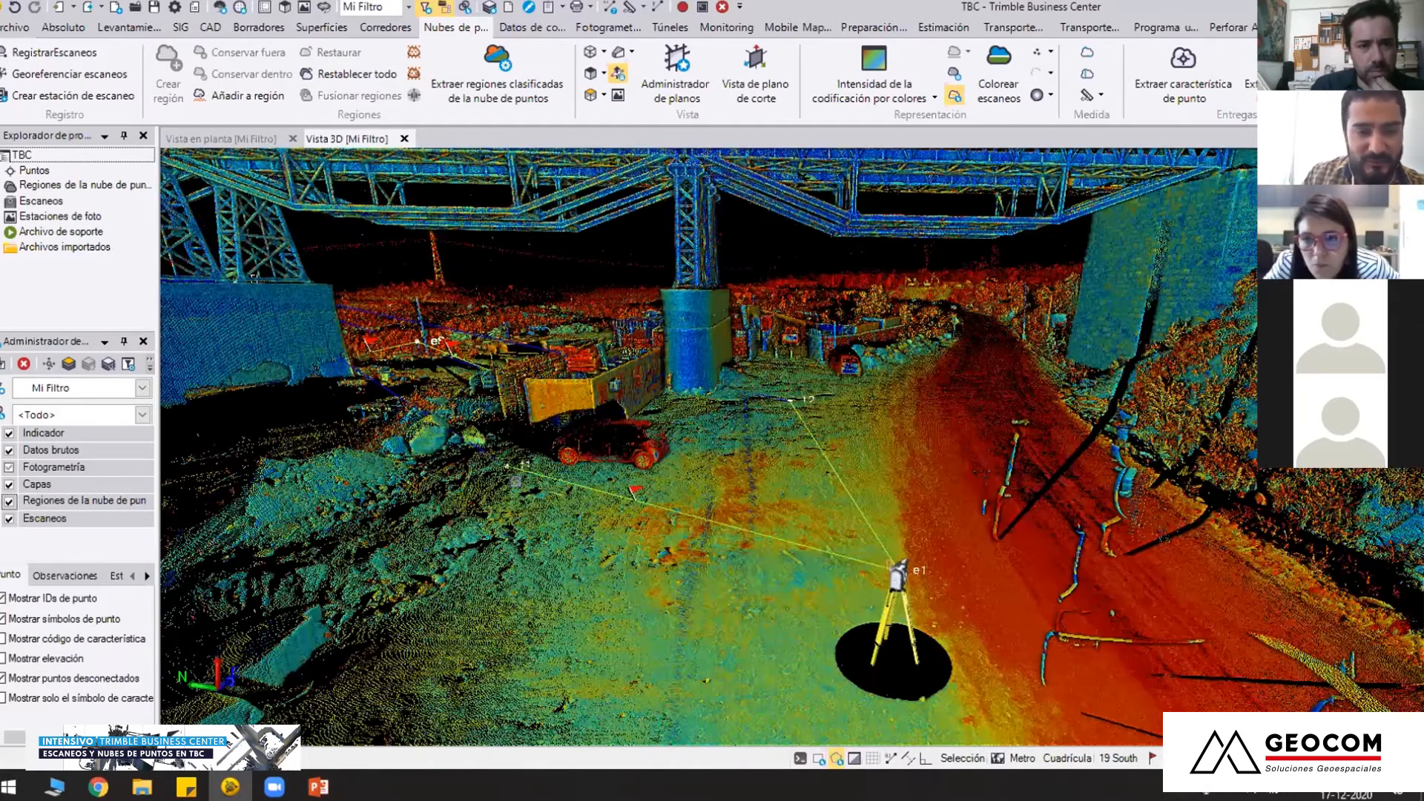
{"action": "scroll", "coordinate": [438, 520], "scroll_direction": "up", "scroll_amount": 2}
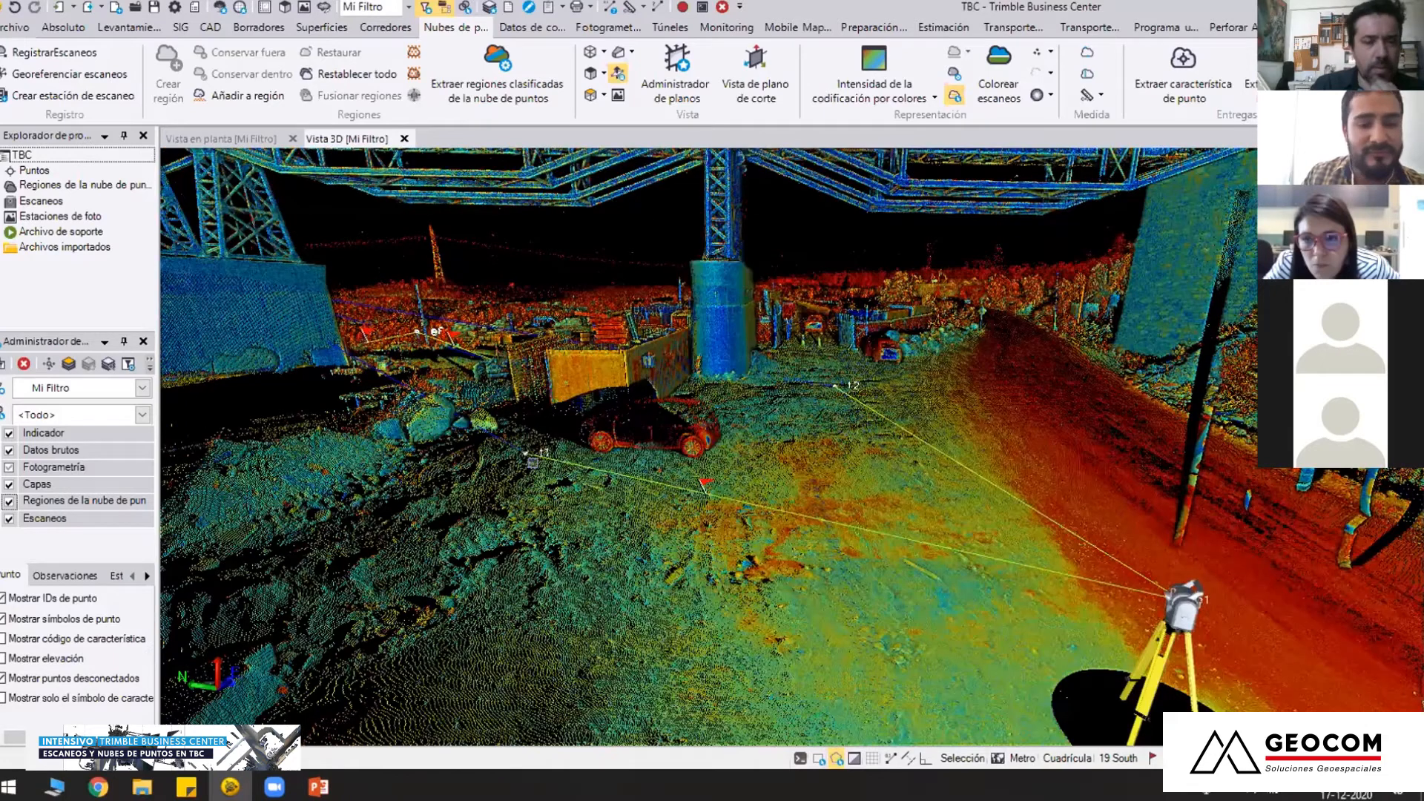
{"action": "scroll", "coordinate": [663, 467], "scroll_direction": "up", "scroll_amount": 2}
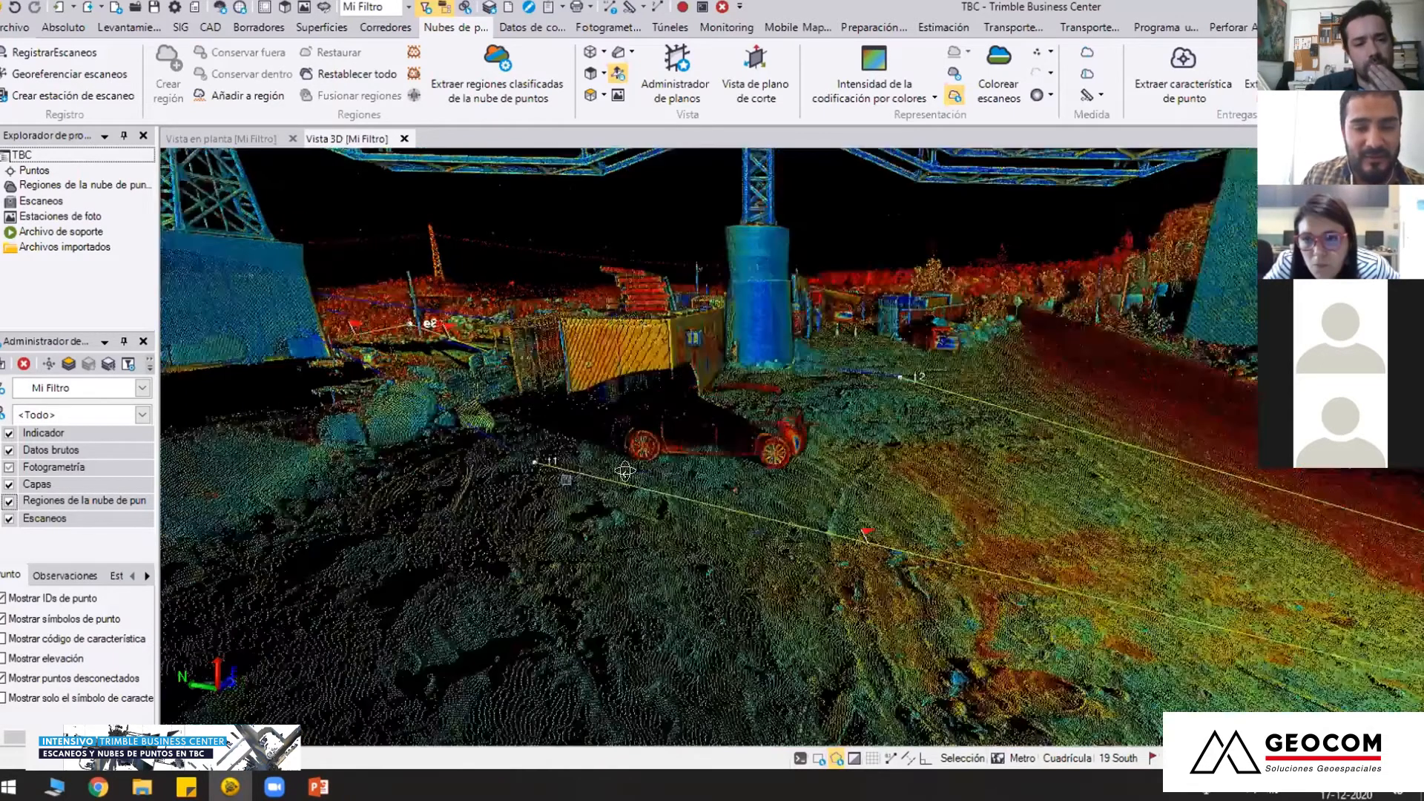
{"action": "scroll", "coordinate": [737, 561], "scroll_direction": "down", "scroll_amount": 3}
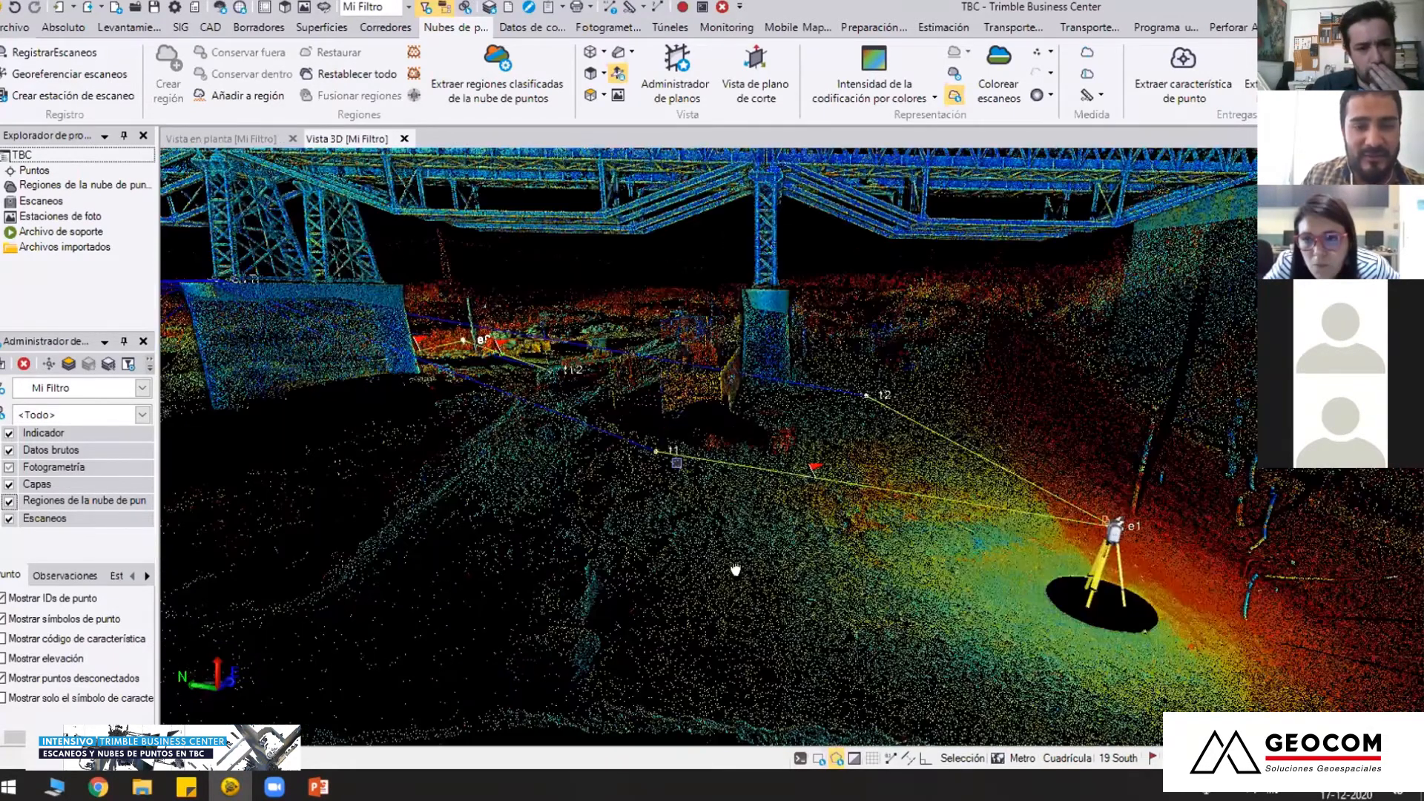
{"action": "scroll", "coordinate": [737, 519], "scroll_direction": "down", "scroll_amount": 4}
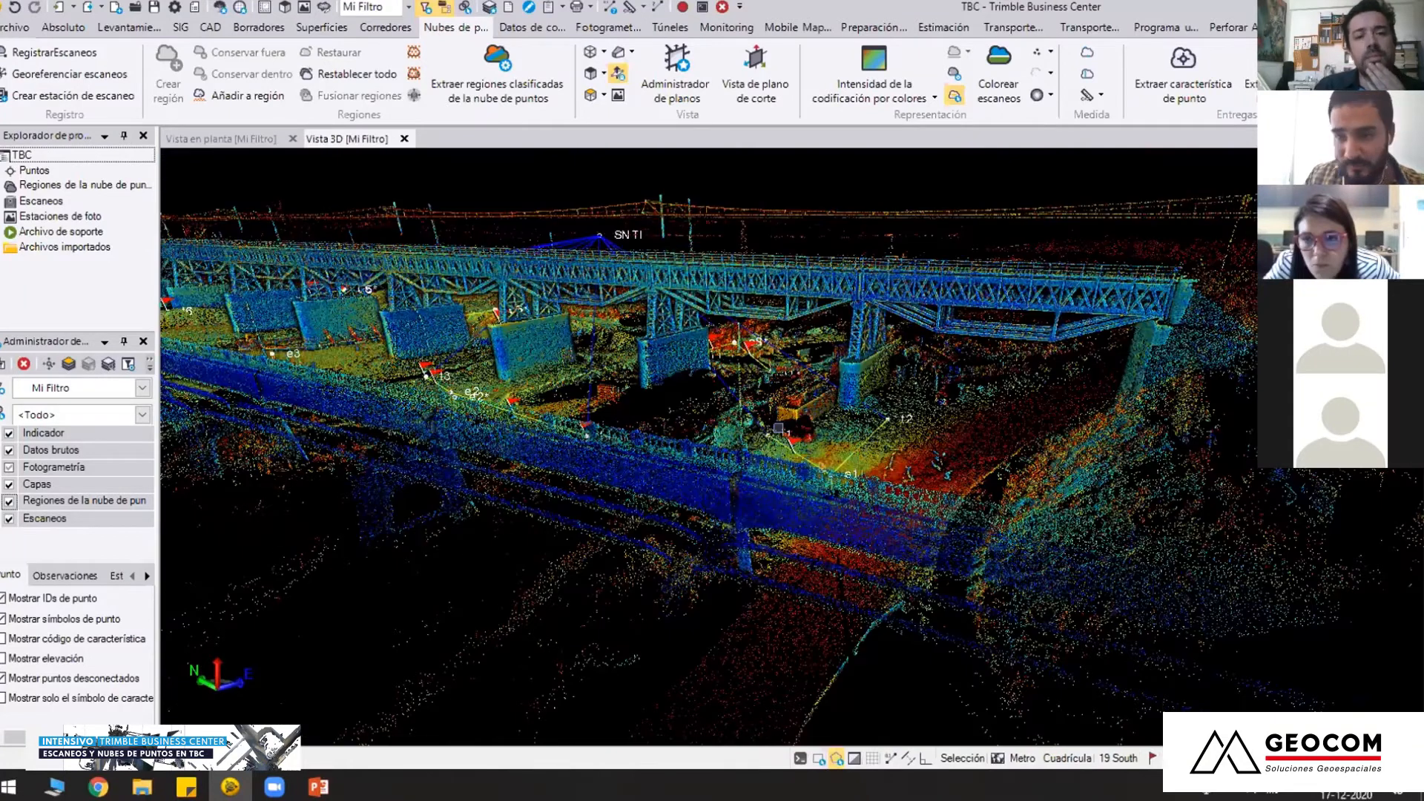
{"action": "right_click_drag", "start_coordinate": [778, 428], "coordinate": [768, 482]}
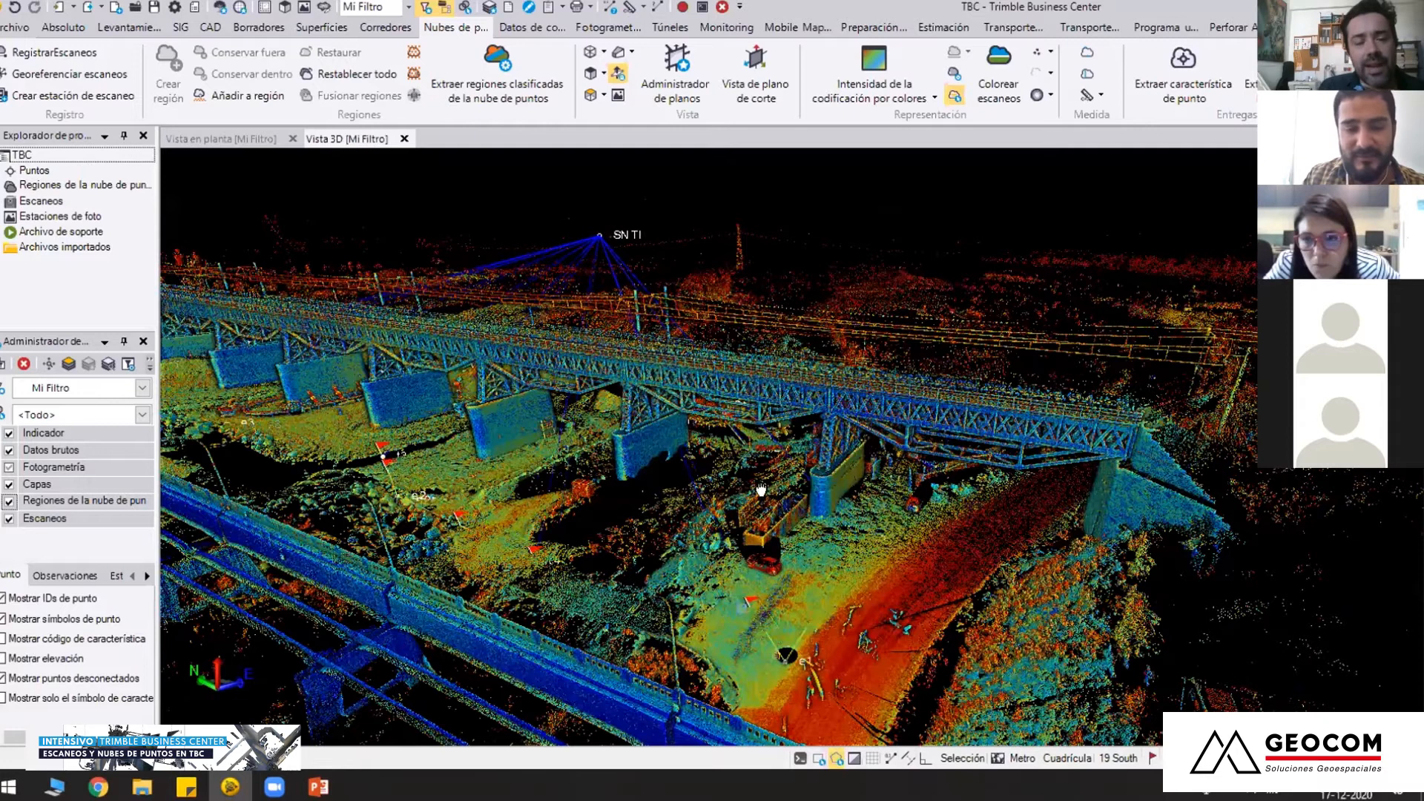
Inspect the e1 scanner tripod, its sight lines to t1 and t2, and the unscanned circle beneath it in 3D
{"action": "scroll", "coordinate": [745, 596], "scroll_direction": "up", "scroll_amount": 2}
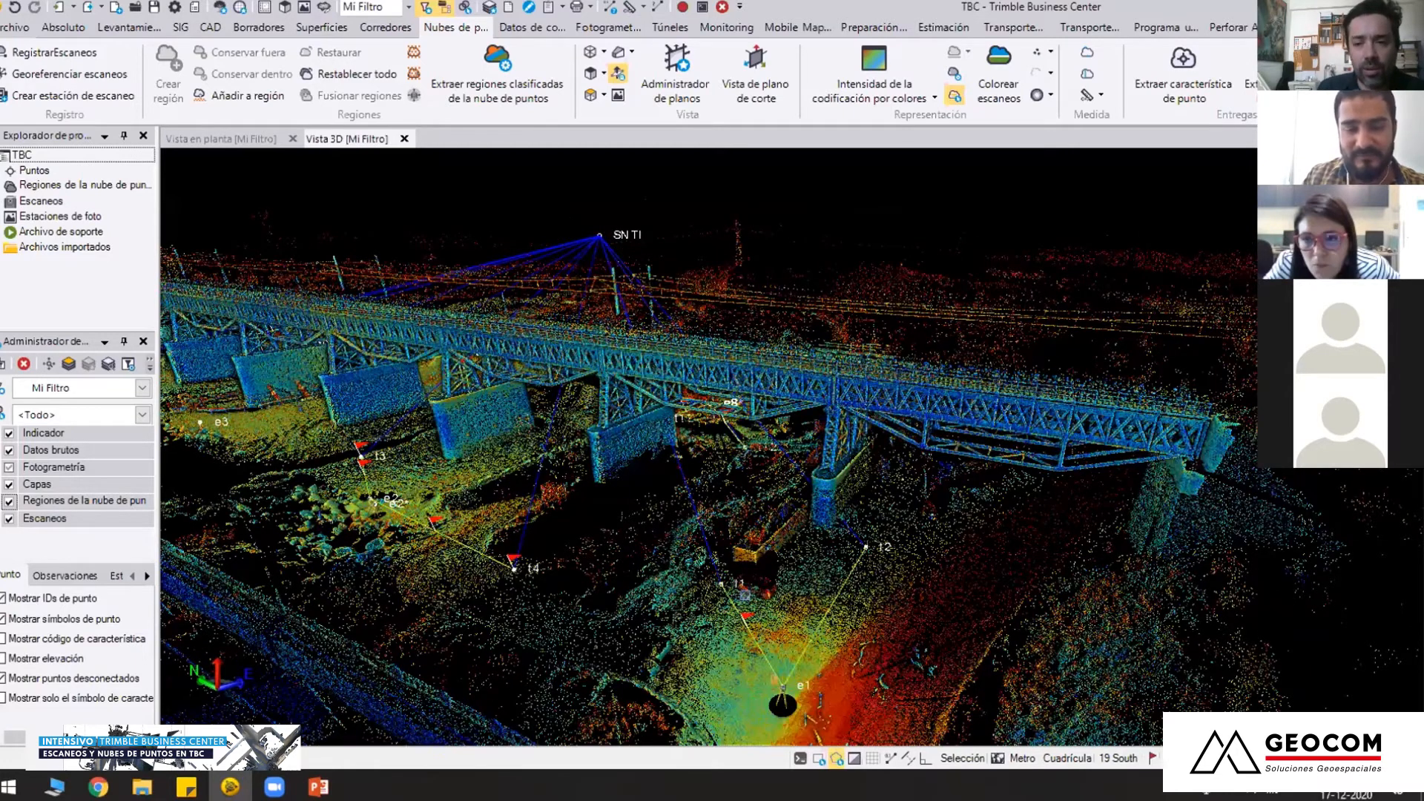
{"action": "scroll", "coordinate": [651, 374], "scroll_direction": "up", "scroll_amount": 2}
{"action": "scroll", "coordinate": [746, 594], "scroll_direction": "up", "scroll_amount": 2}
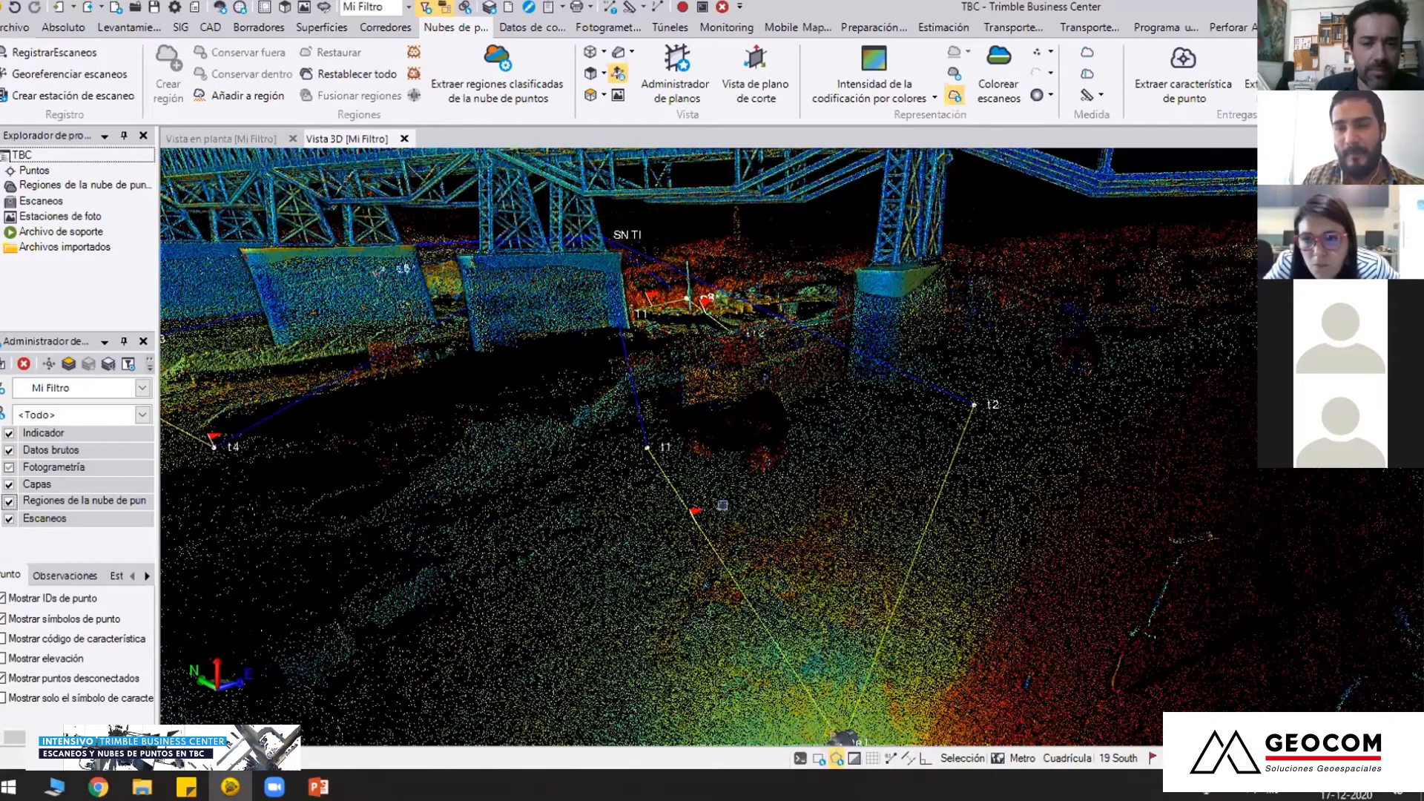
{"action": "middle_click_drag", "start_coordinate": [723, 506], "coordinate": [653, 416]}
{"action": "right_click_drag", "start_coordinate": [653, 415], "coordinate": [726, 404]}
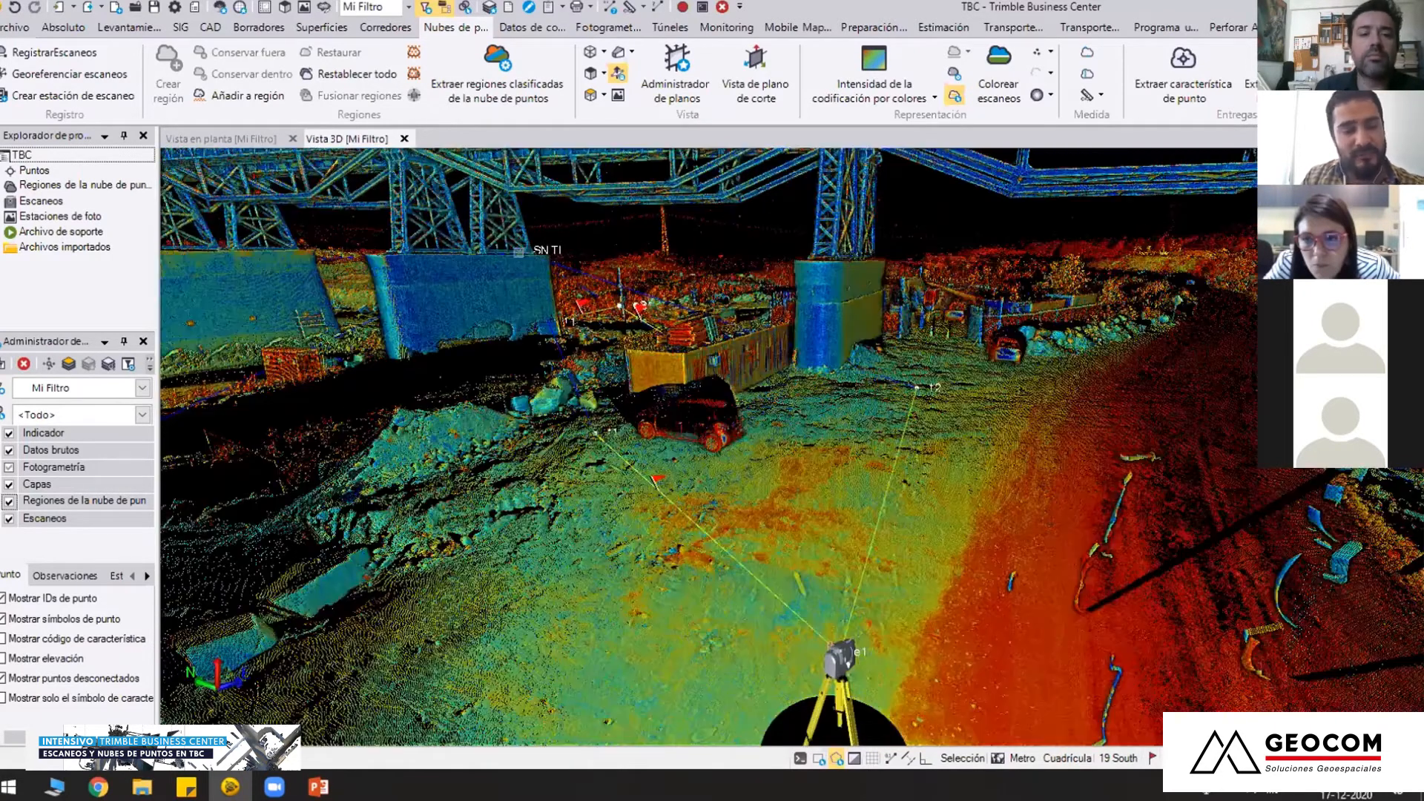
{"action": "middle_click_drag", "start_coordinate": [601, 442], "coordinate": [650, 439]}
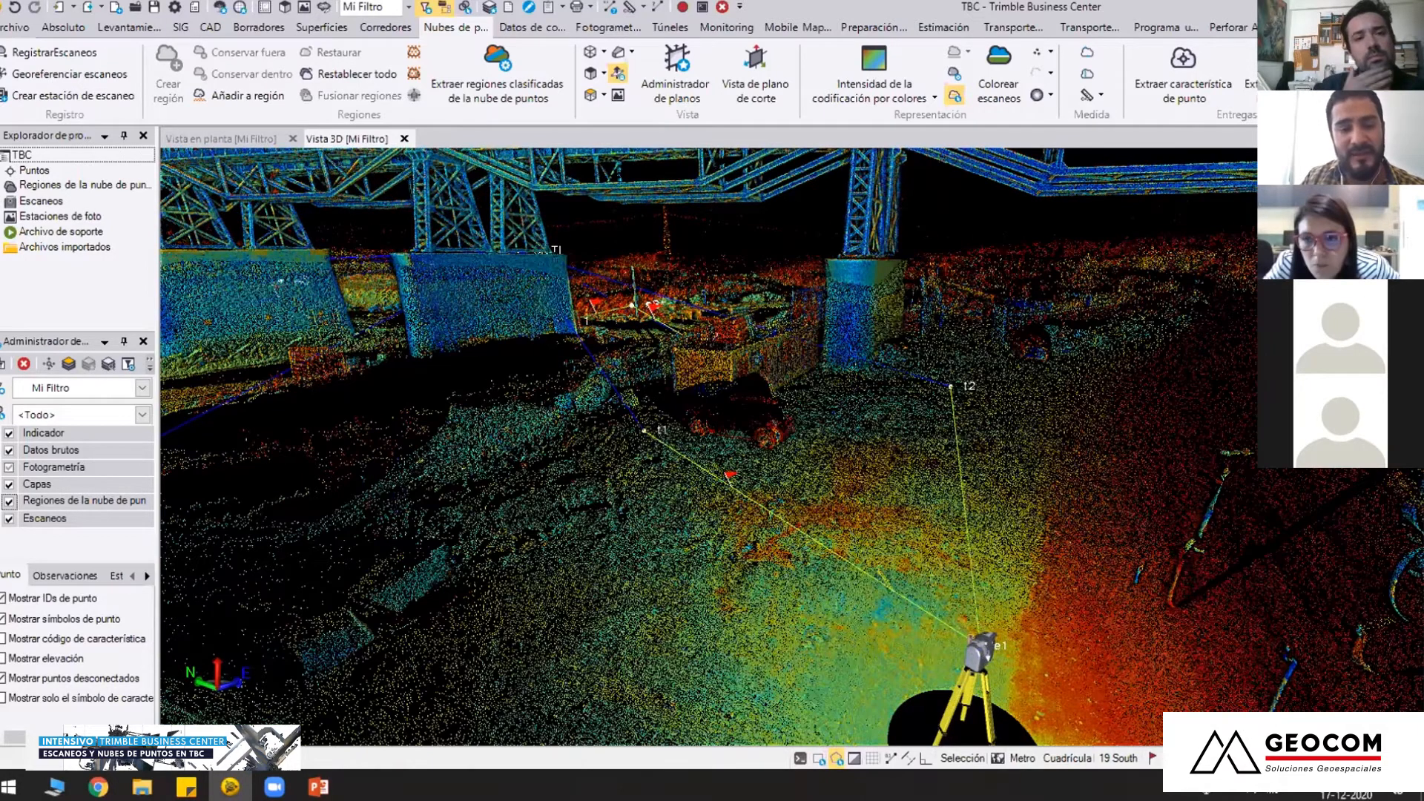
{"action": "middle_click_drag", "start_coordinate": [668, 455], "coordinate": [655, 419]}
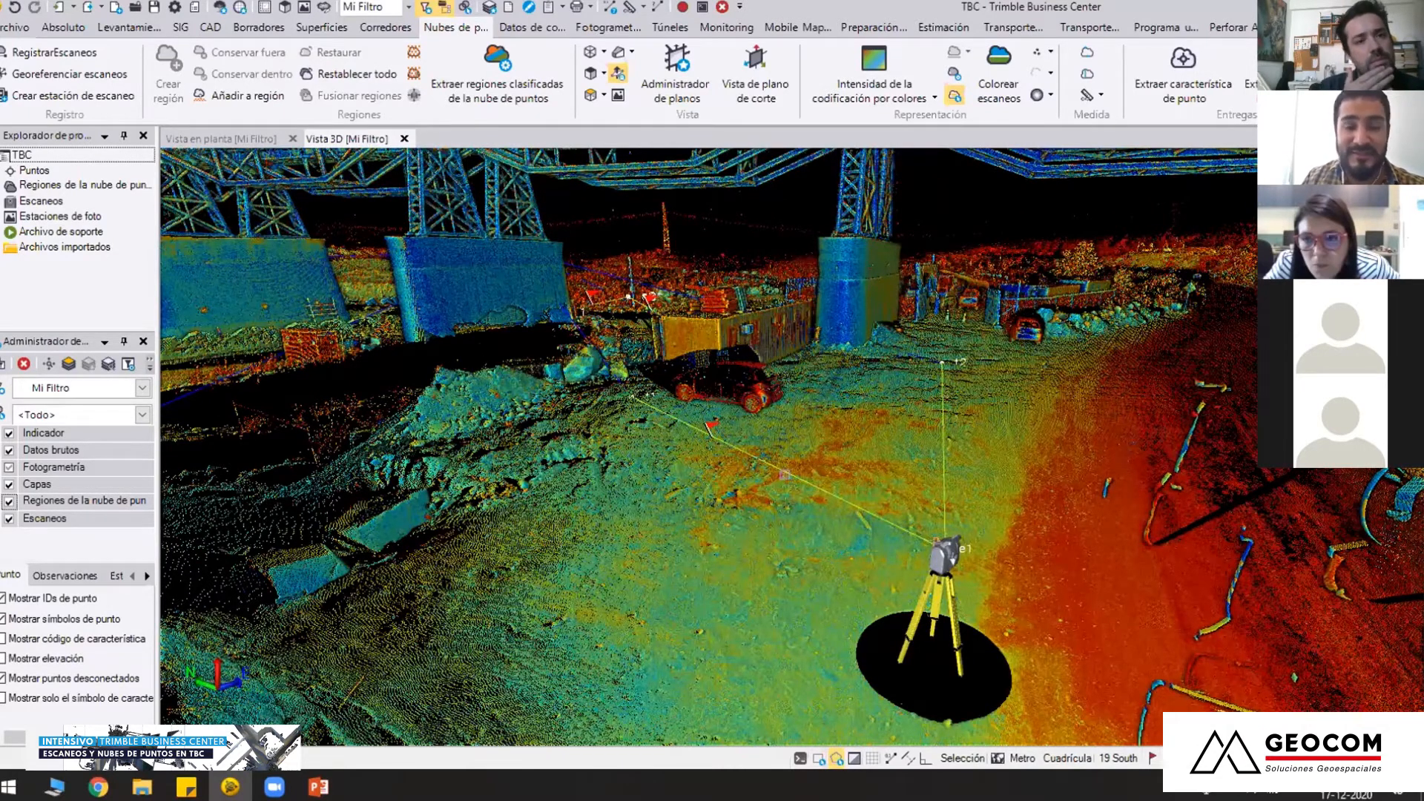
{"action": "right_click_drag", "start_coordinate": [785, 475], "coordinate": [922, 525]}
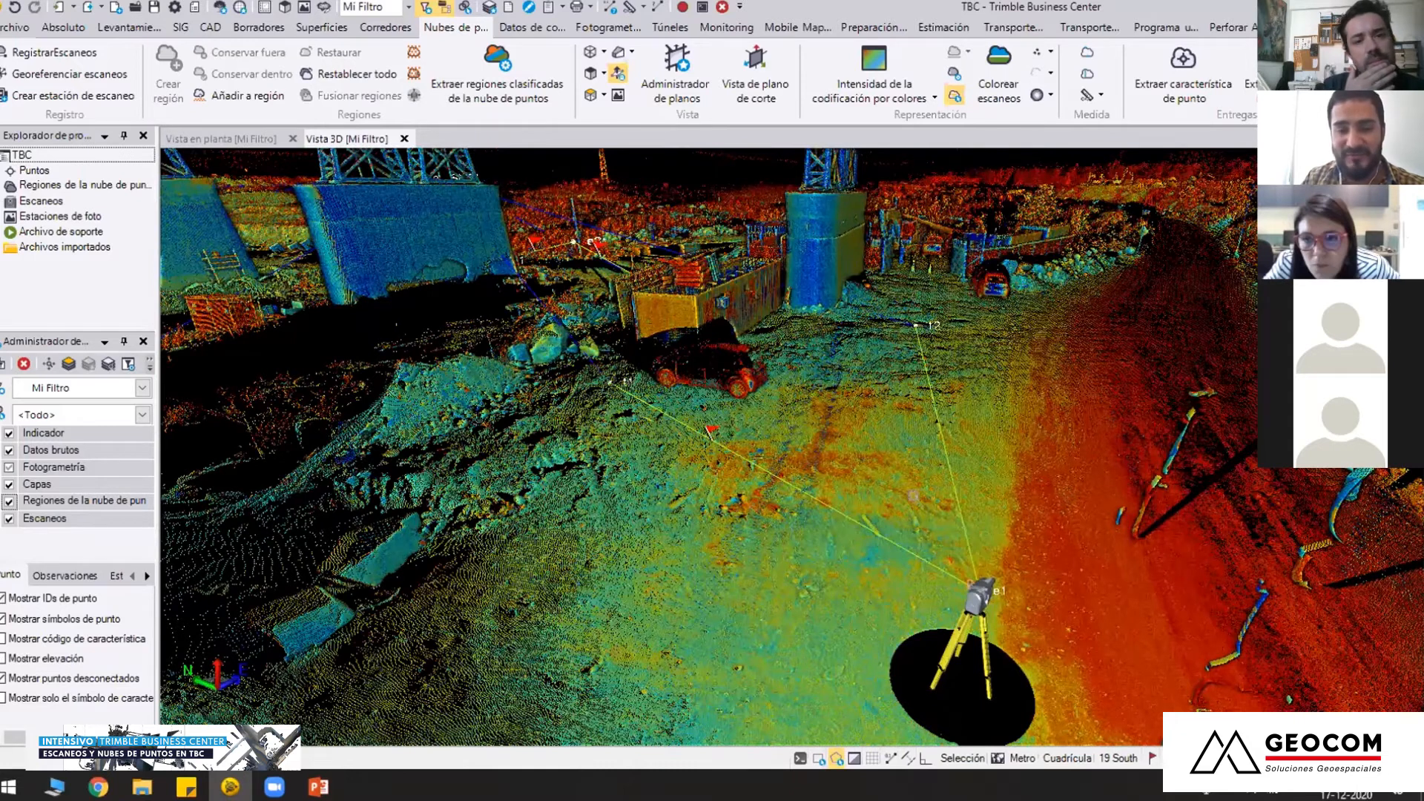
{"action": "right_click_drag", "start_coordinate": [913, 495], "coordinate": [911, 495]}
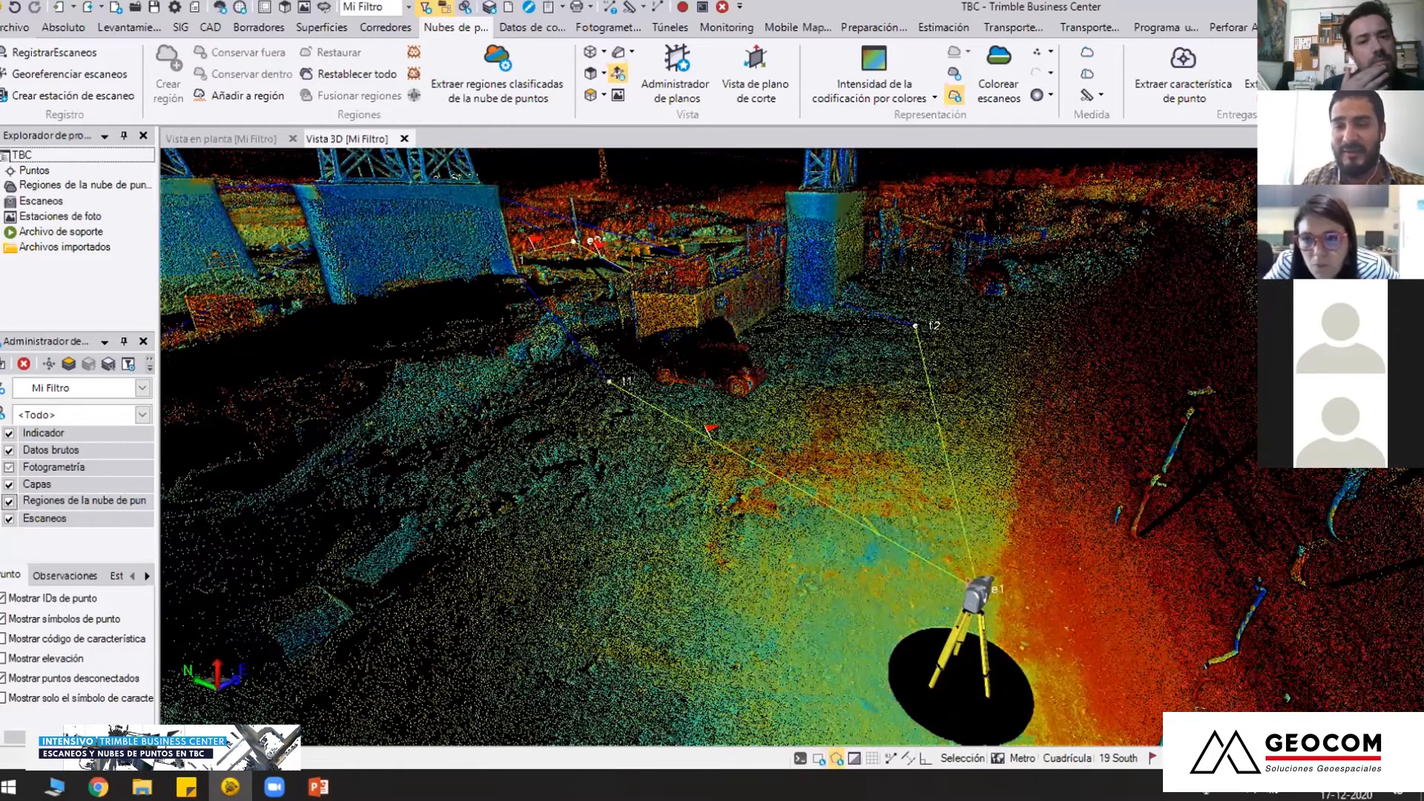
{"action": "middle_click_drag", "start_coordinate": [913, 495], "coordinate": [830, 444]}
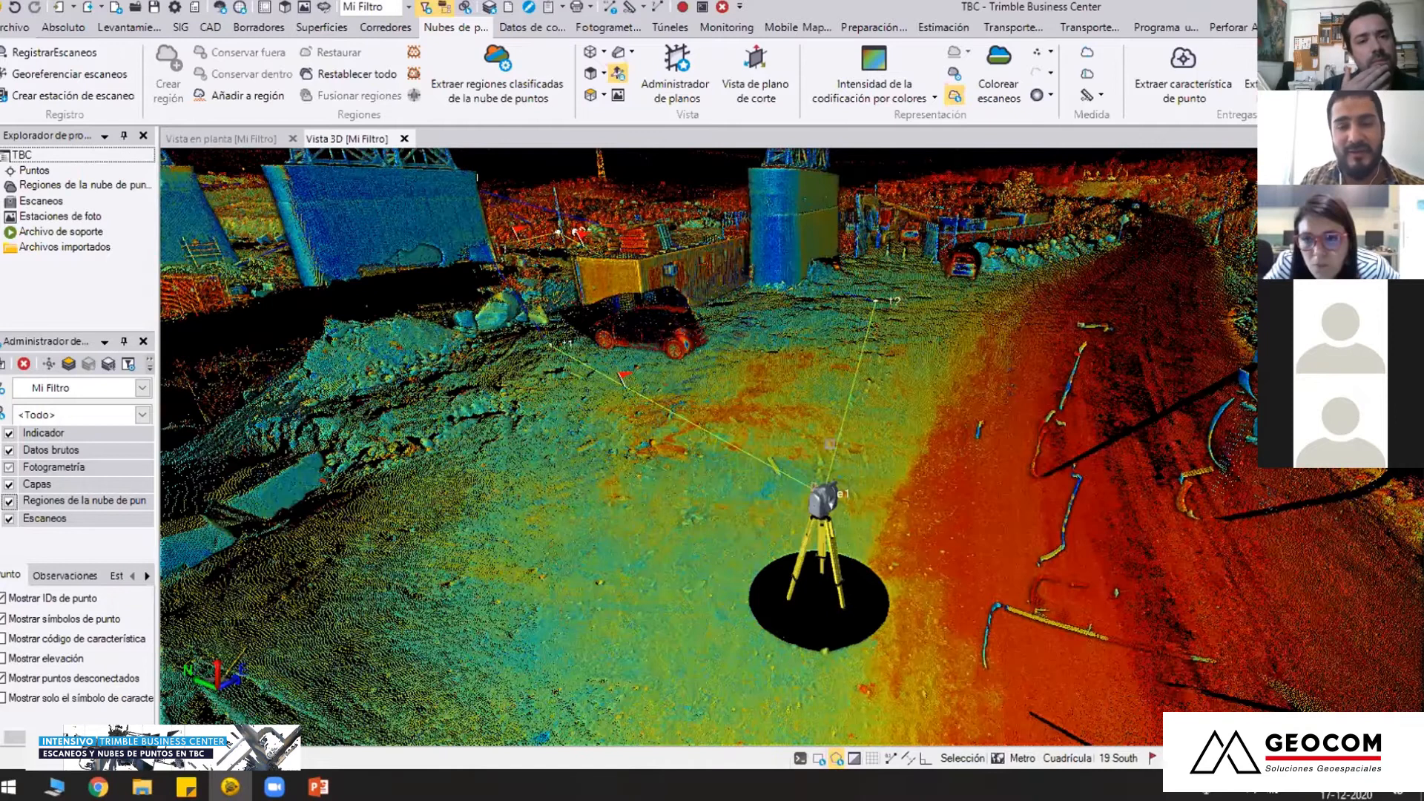
{"action": "right_click_drag", "start_coordinate": [888, 570], "coordinate": [963, 581]}
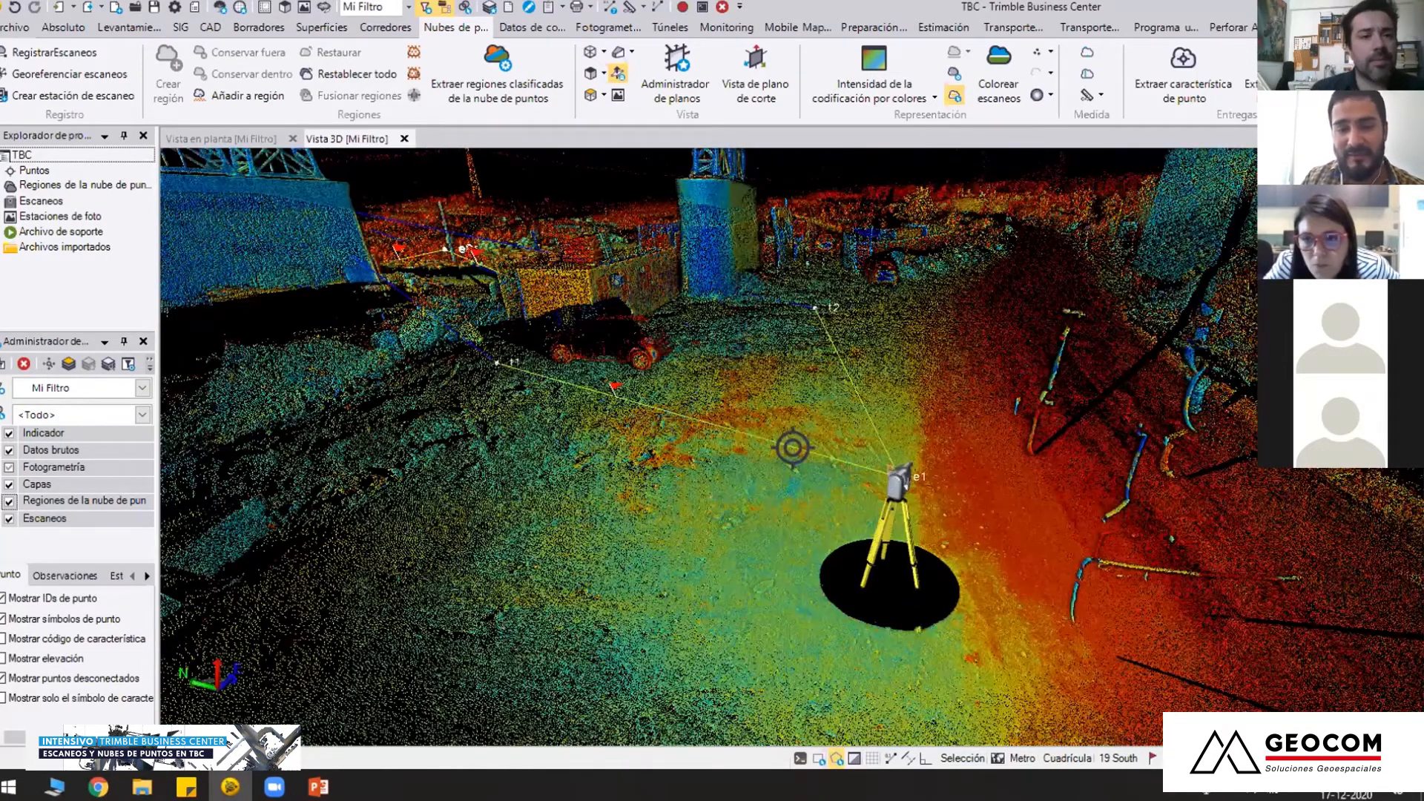
Examine the road and ground around e1 from above, and the row of bridge piers and scan stations beyond it
{"action": "right_click_drag", "start_coordinate": [1036, 497], "coordinate": [1112, 546]}
{"action": "right_click_drag", "start_coordinate": [1000, 566], "coordinate": [798, 495]}
{"action": "scroll", "coordinate": [1024, 561], "scroll_direction": "down", "scroll_amount": 4}
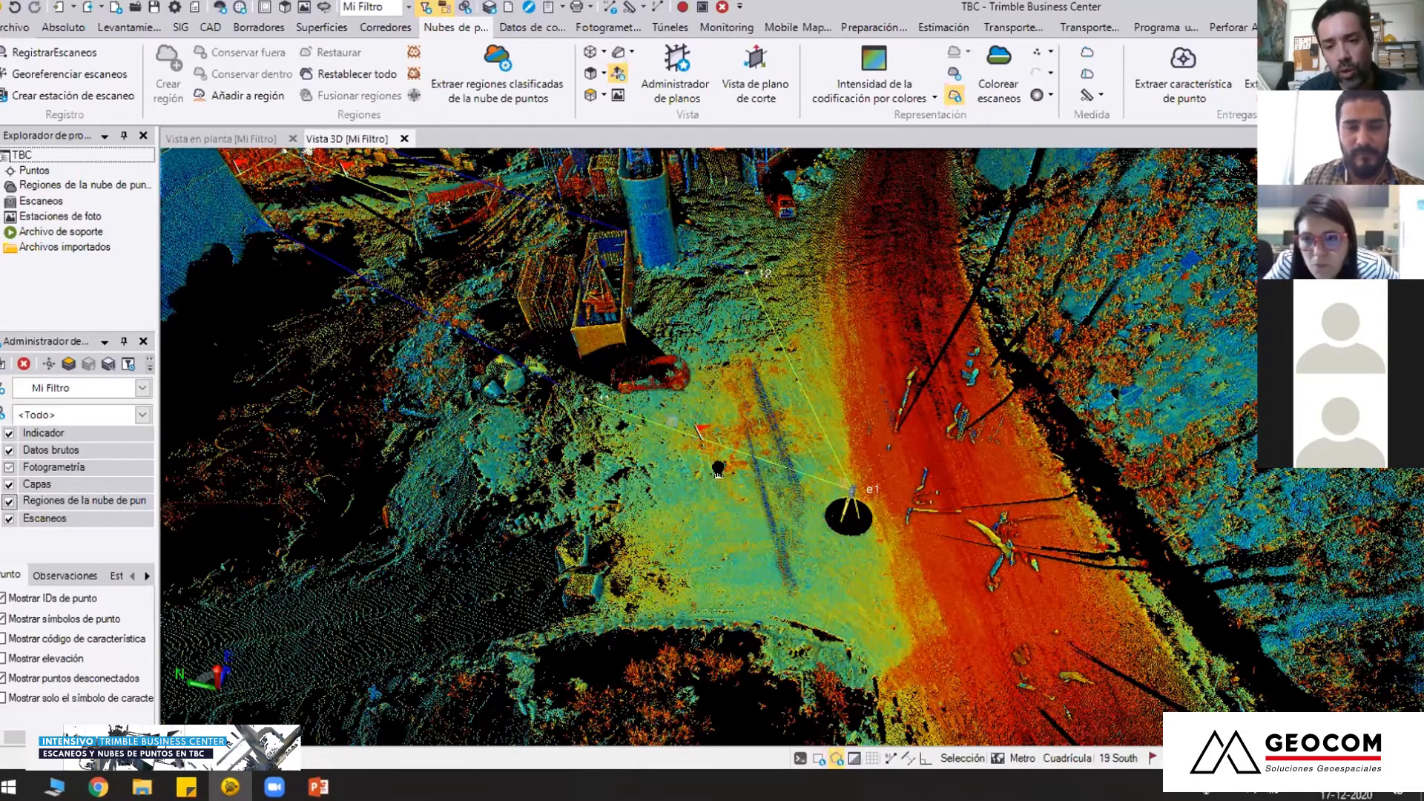
{"action": "middle_click_drag", "start_coordinate": [722, 483], "coordinate": [478, 404]}
{"action": "mouse_move", "coordinate": [738, 484]}
{"action": "middle_mouse_down"}
{"action": "mouse_move", "coordinate": [665, 487]}
{"action": "mouse_move", "coordinate": [784, 471]}
{"action": "mouse_move", "coordinate": [959, 478]}
{"action": "mouse_move", "coordinate": [622, 482]}
{"action": "mouse_move", "coordinate": [631, 419]}
{"action": "mouse_move", "coordinate": [606, 371]}
{"action": "mouse_move", "coordinate": [723, 375]}
{"action": "middle_mouse_up"}
{"action": "mouse_move", "coordinate": [427, 403]}
{"action": "middle_mouse_down"}
{"action": "mouse_move", "coordinate": [602, 412]}
{"action": "mouse_move", "coordinate": [602, 434]}
{"action": "mouse_move", "coordinate": [679, 441]}
{"action": "mouse_move", "coordinate": [631, 442]}
{"action": "mouse_move", "coordinate": [627, 465]}
{"action": "mouse_move", "coordinate": [569, 445]}
{"action": "mouse_move", "coordinate": [615, 451]}
{"action": "middle_mouse_up"}
{"action": "scroll", "coordinate": [634, 430], "scroll_direction": "down", "scroll_amount": 2}
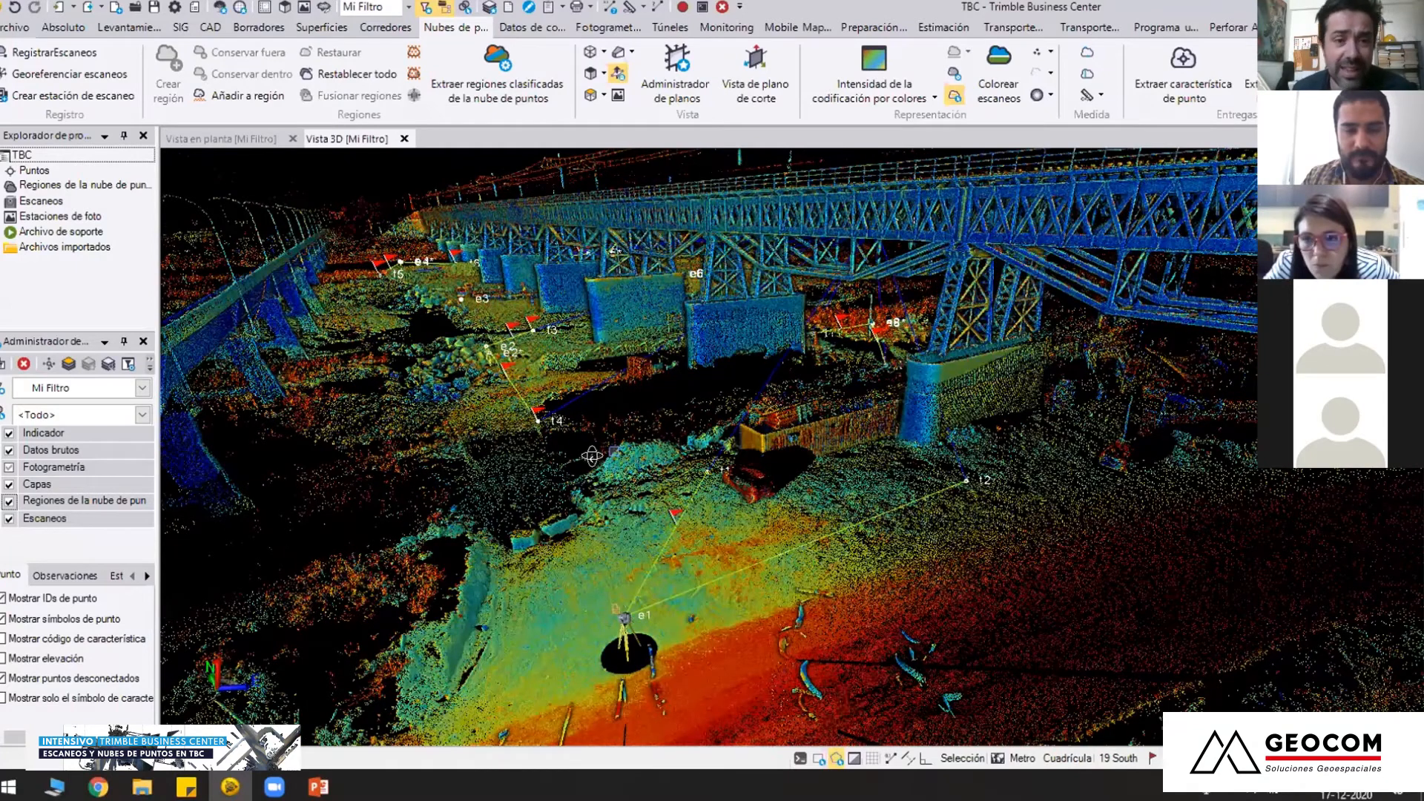
{"action": "scroll", "coordinate": [615, 451], "scroll_direction": "down", "scroll_amount": 1}
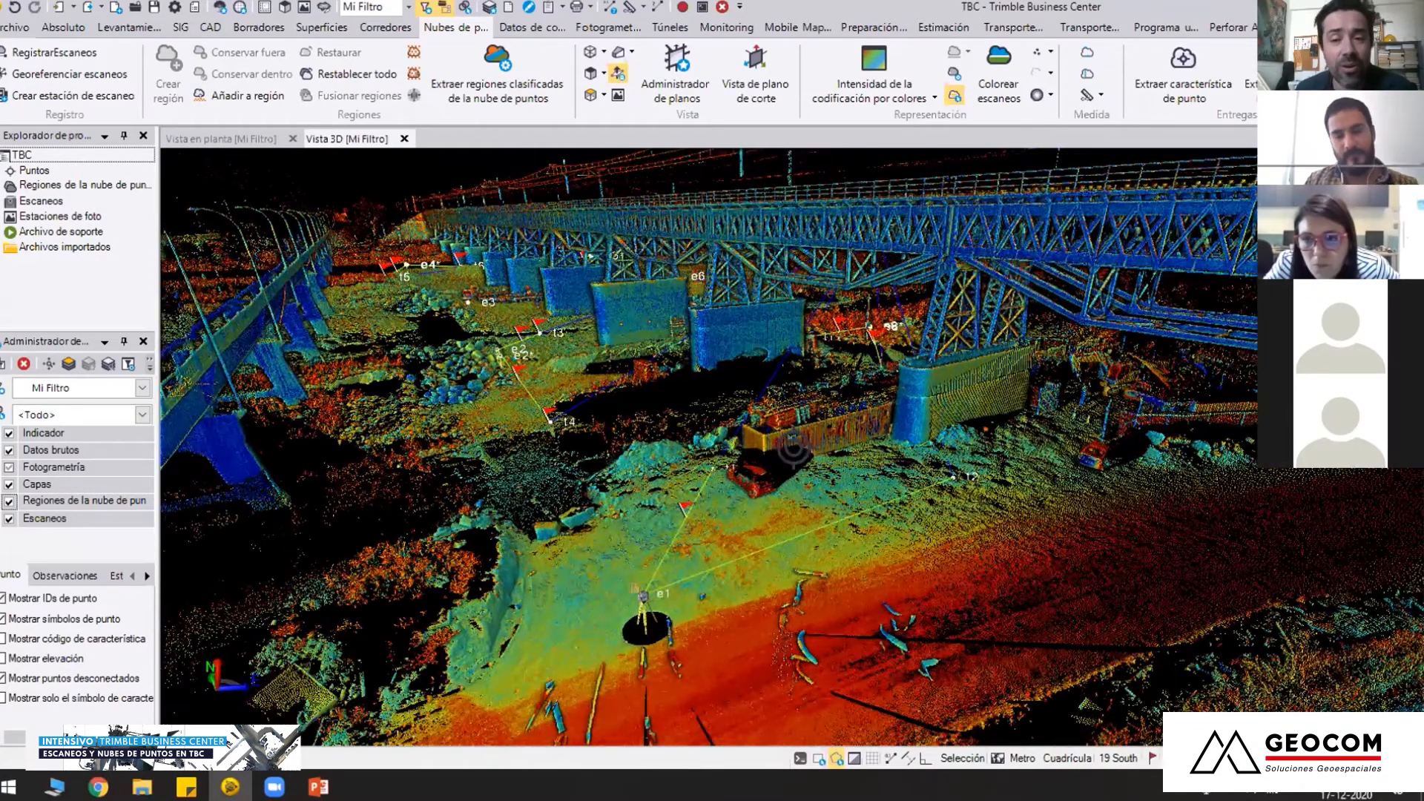
{"action": "middle_click_drag", "start_coordinate": [615, 451], "coordinate": [634, 470]}
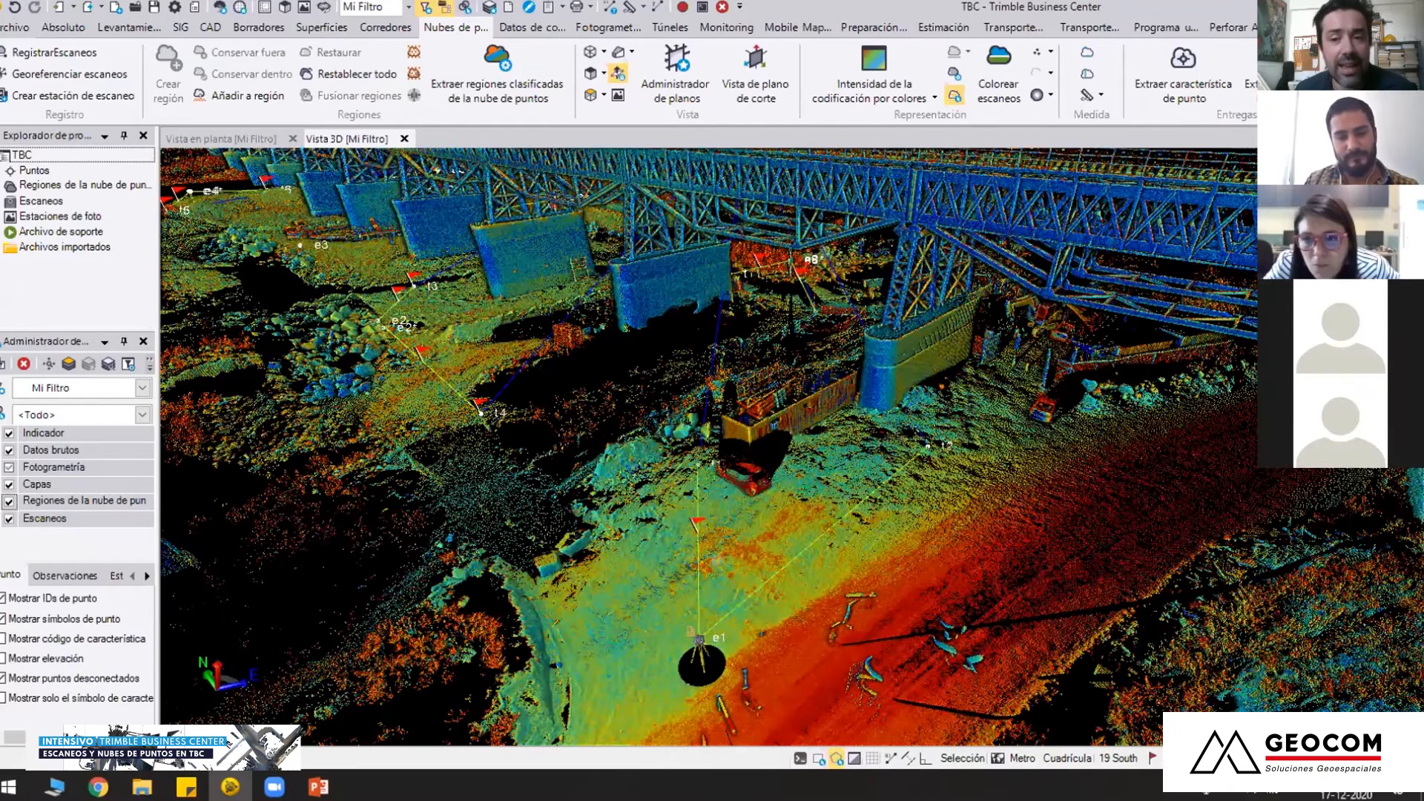
{"action": "middle_click_drag", "start_coordinate": [672, 631], "coordinate": [704, 549]}
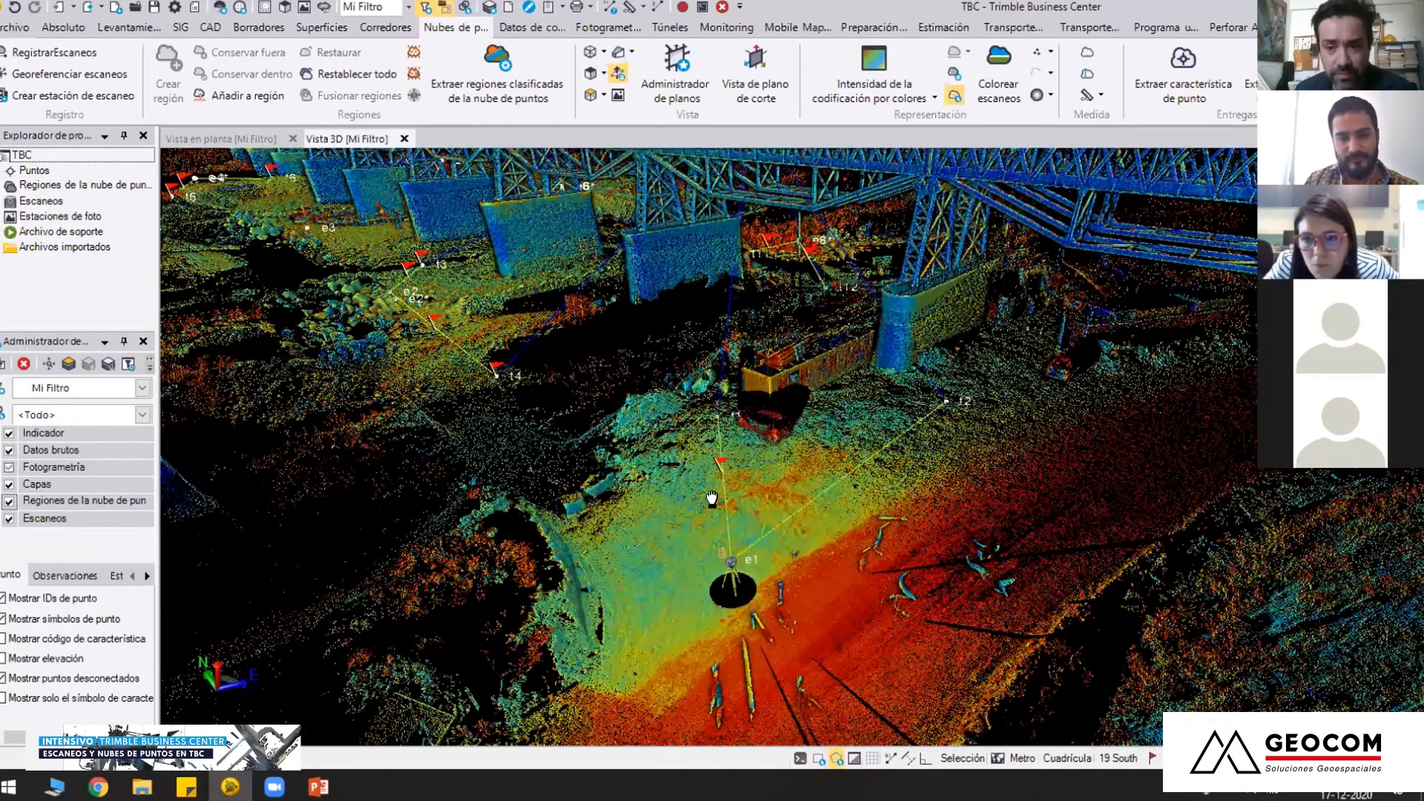
Examine the terrain between scan station e1 and target t4, continuing along the piers to station e2
{"action": "scroll", "coordinate": [771, 582], "scroll_direction": "up", "scroll_amount": 3}
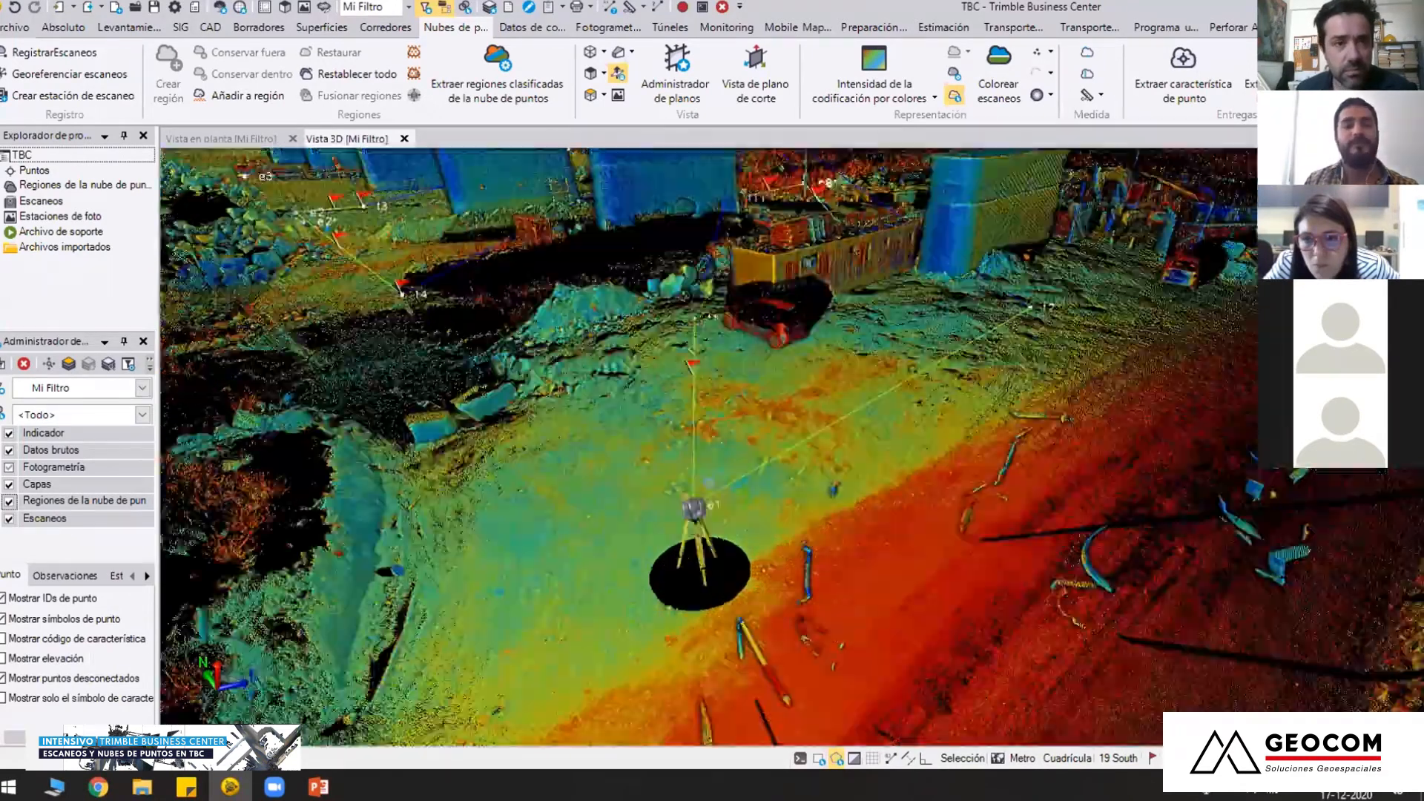
{"action": "middle_click_drag", "start_coordinate": [793, 448], "coordinate": [768, 497]}
{"action": "scroll", "coordinate": [792, 448], "scroll_direction": "down", "scroll_amount": 2}
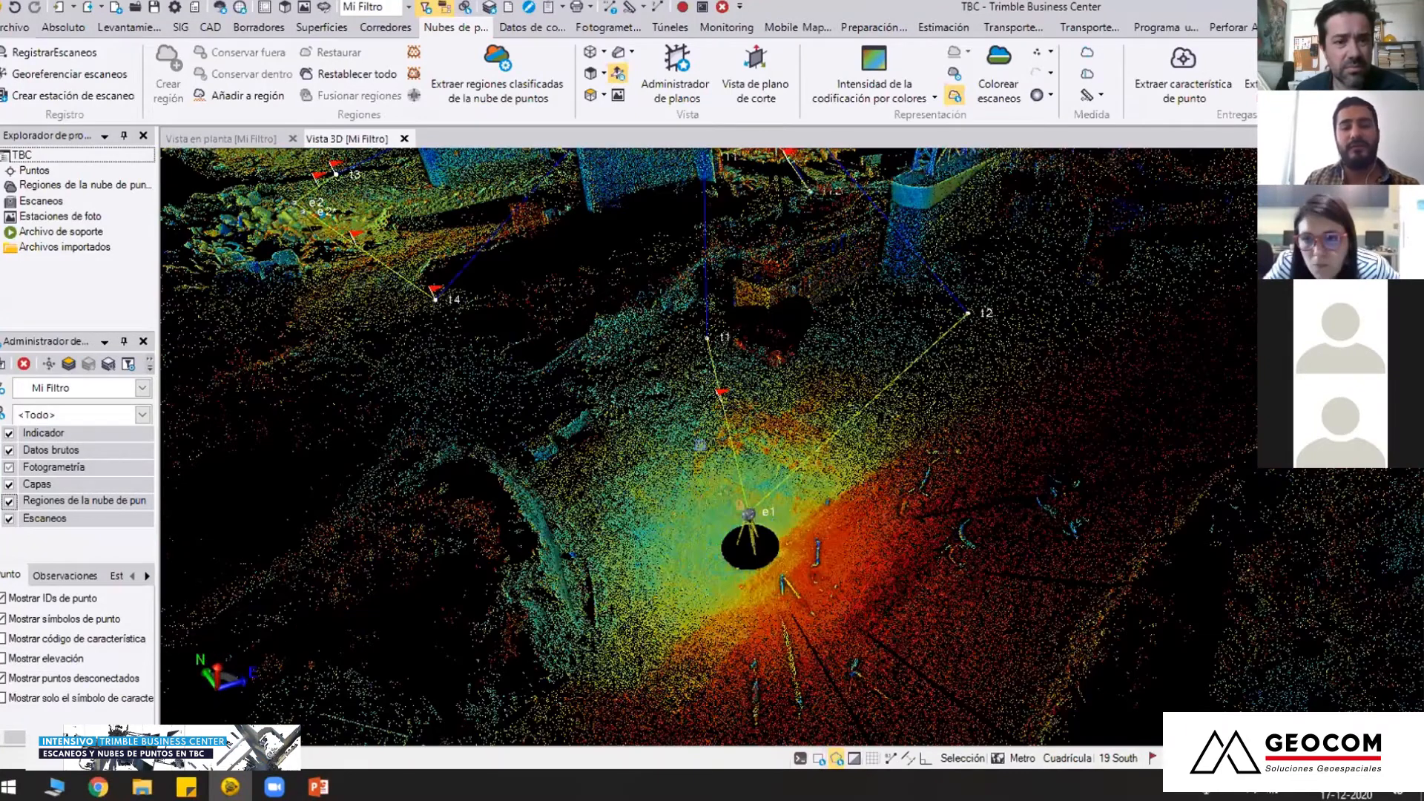
{"action": "middle_click_drag", "start_coordinate": [619, 352], "coordinate": [694, 461]}
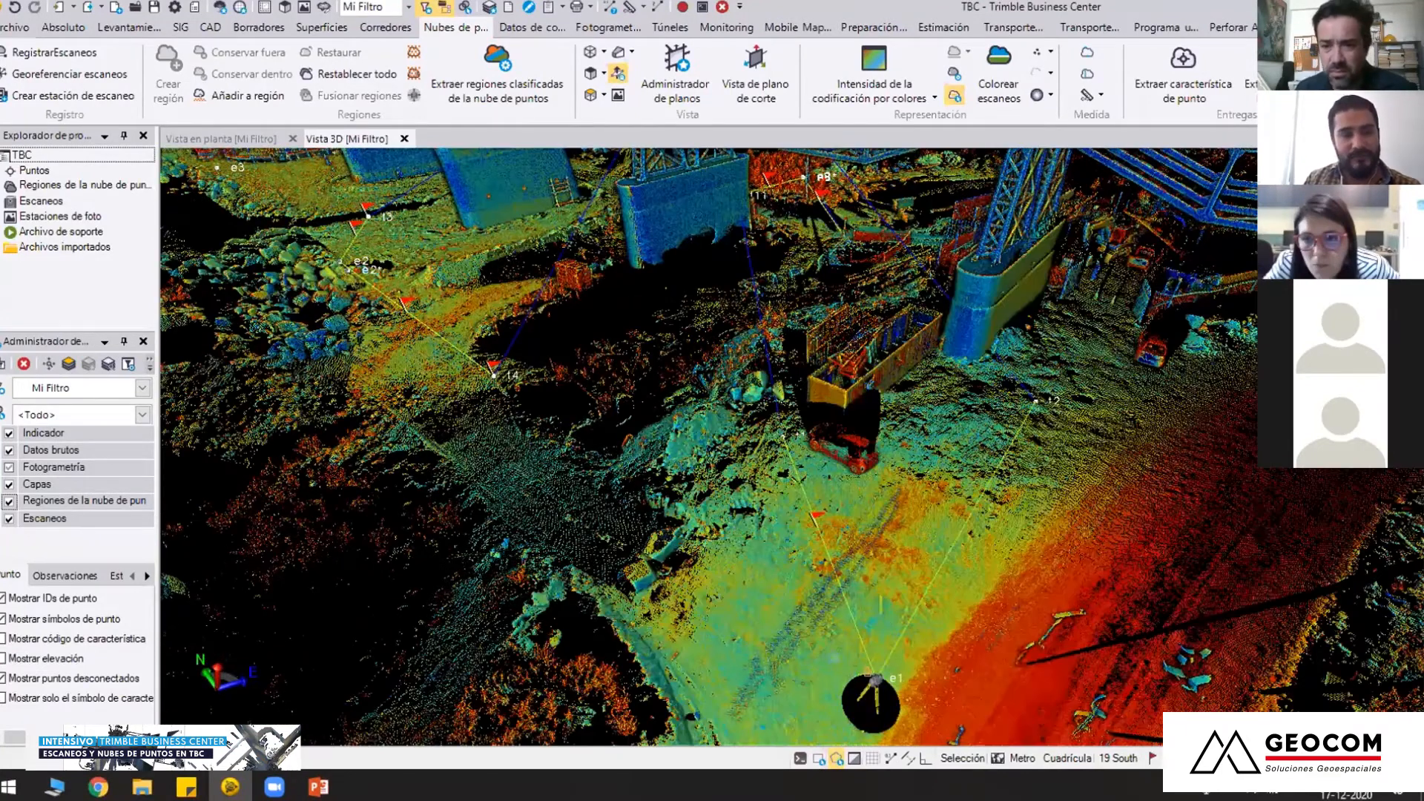
{"action": "middle_click_drag", "start_coordinate": [504, 393], "coordinate": [662, 514]}
{"action": "middle_click_drag", "start_coordinate": [584, 461], "coordinate": [694, 493]}
{"action": "middle_click_drag", "start_coordinate": [771, 434], "coordinate": [796, 471]}
{"action": "middle_click_drag", "start_coordinate": [910, 488], "coordinate": [861, 423]}
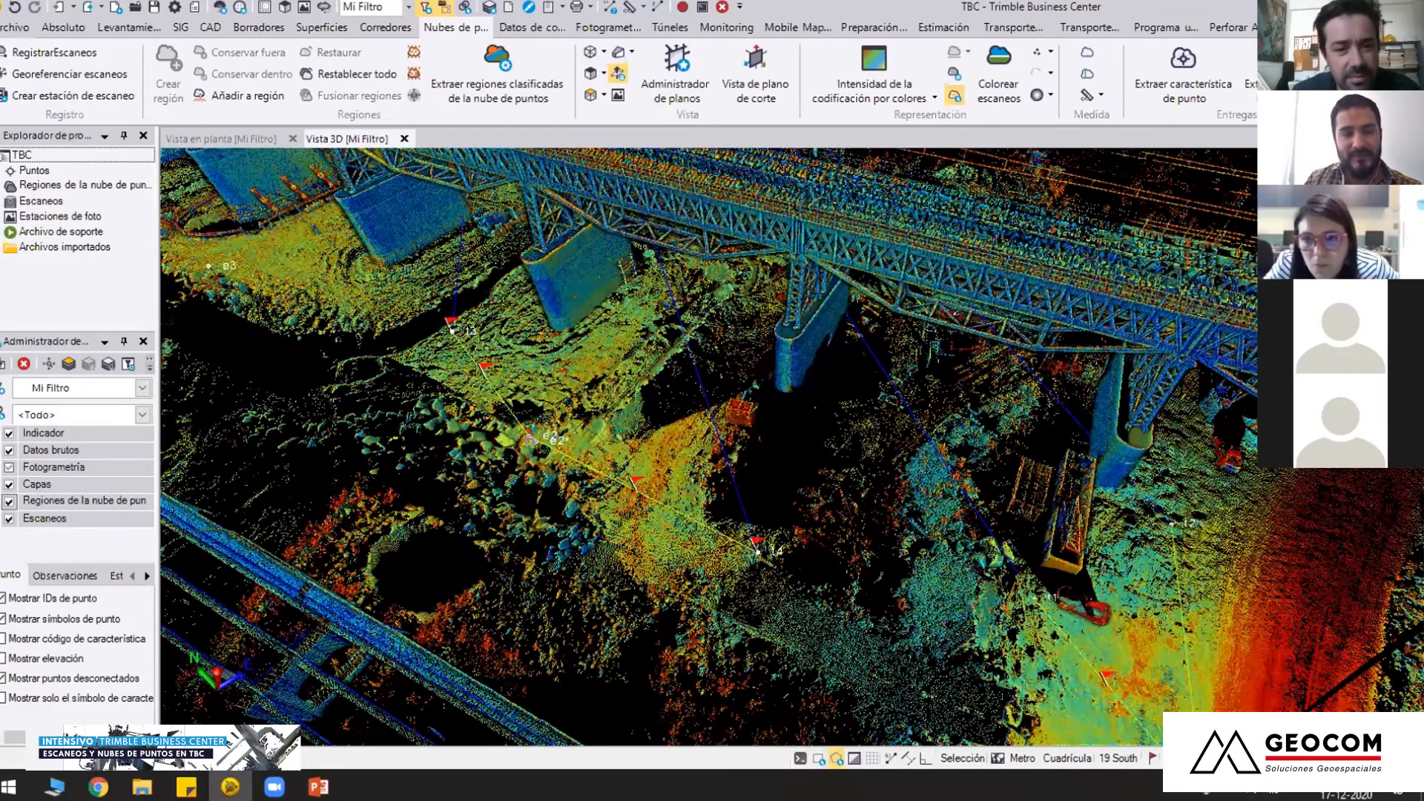
Examine scan station e2, its neighbouring targets and both bridges from several angles in the 3D view
{"action": "scroll", "coordinate": [793, 448], "scroll_direction": "up", "scroll_amount": 3}
{"action": "mouse_move", "coordinate": [712, 431]}
{"action": "middle_mouse_down"}
{"action": "mouse_move", "coordinate": [794, 447]}
{"action": "mouse_move", "coordinate": [603, 485]}
{"action": "middle_mouse_up"}
{"action": "scroll", "coordinate": [602, 485], "scroll_direction": "down", "scroll_amount": 1}
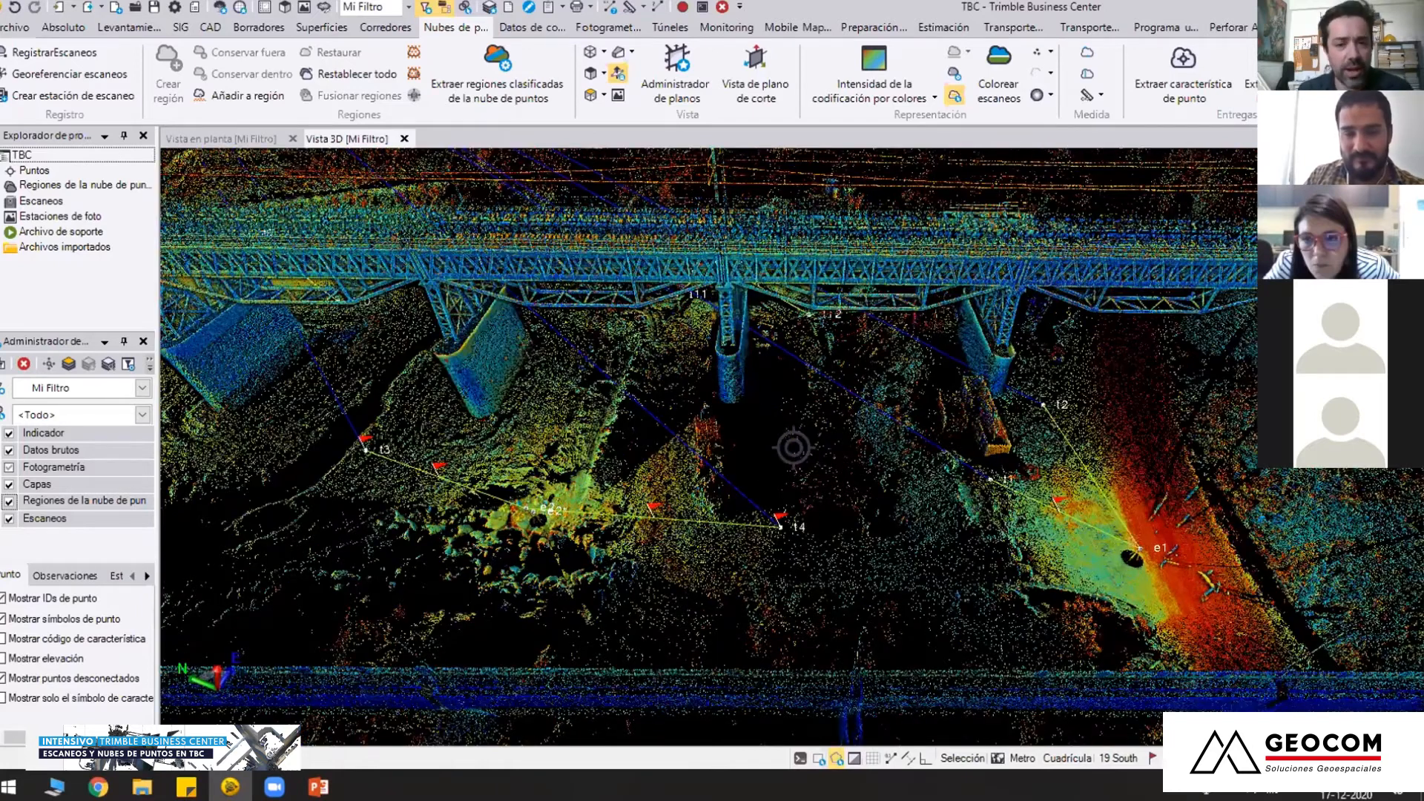
{"action": "right_click_drag", "start_coordinate": [727, 543], "coordinate": [813, 483]}
{"action": "middle_click_drag", "start_coordinate": [852, 499], "coordinate": [927, 464]}
{"action": "mouse_move", "coordinate": [927, 464]}
{"action": "right_mouse_down"}
{"action": "mouse_move", "coordinate": [808, 477]}
{"action": "mouse_move", "coordinate": [904, 476]}
{"action": "mouse_move", "coordinate": [927, 514]}
{"action": "mouse_move", "coordinate": [834, 530]}
{"action": "mouse_move", "coordinate": [638, 486]}
{"action": "right_mouse_up"}
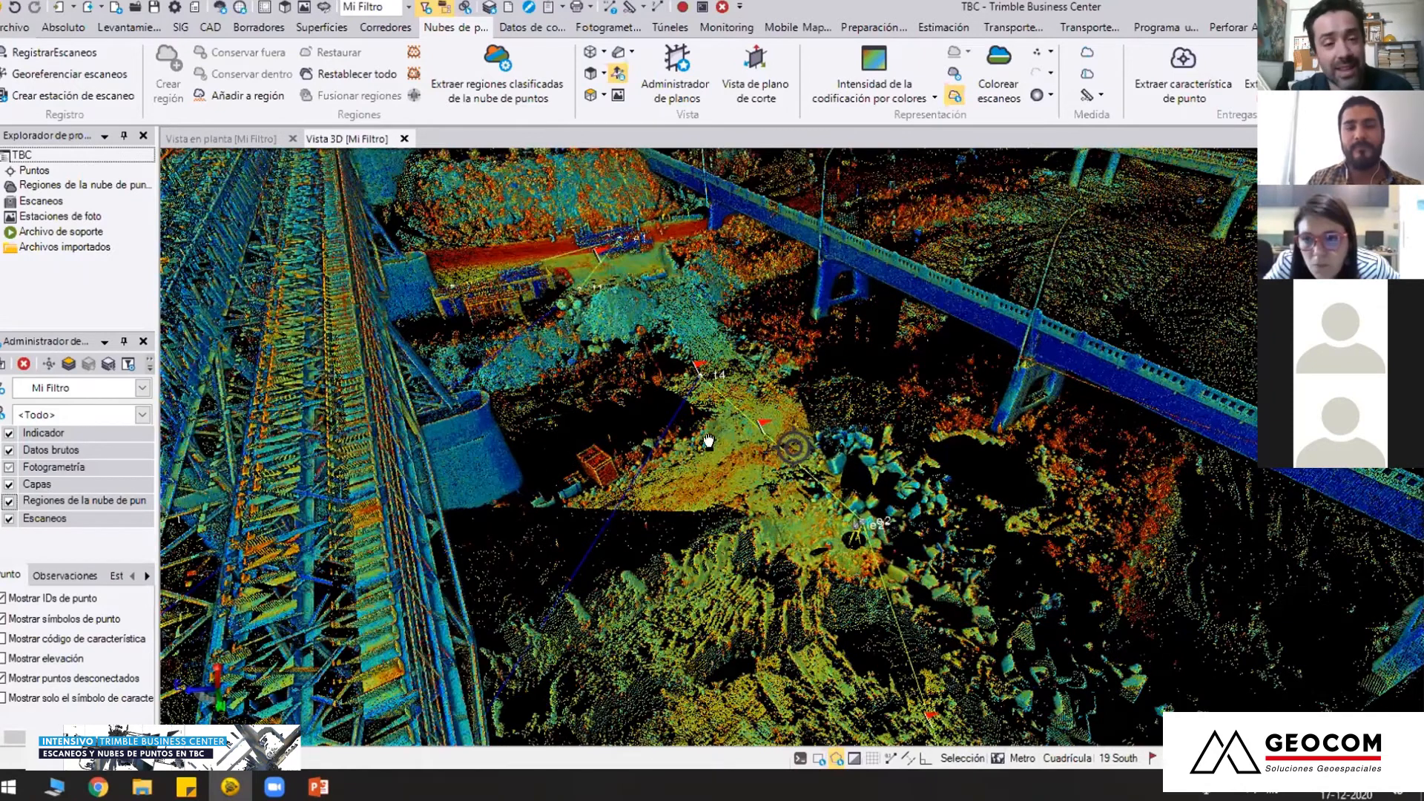
{"action": "right_click_drag", "start_coordinate": [710, 442], "coordinate": [751, 428]}
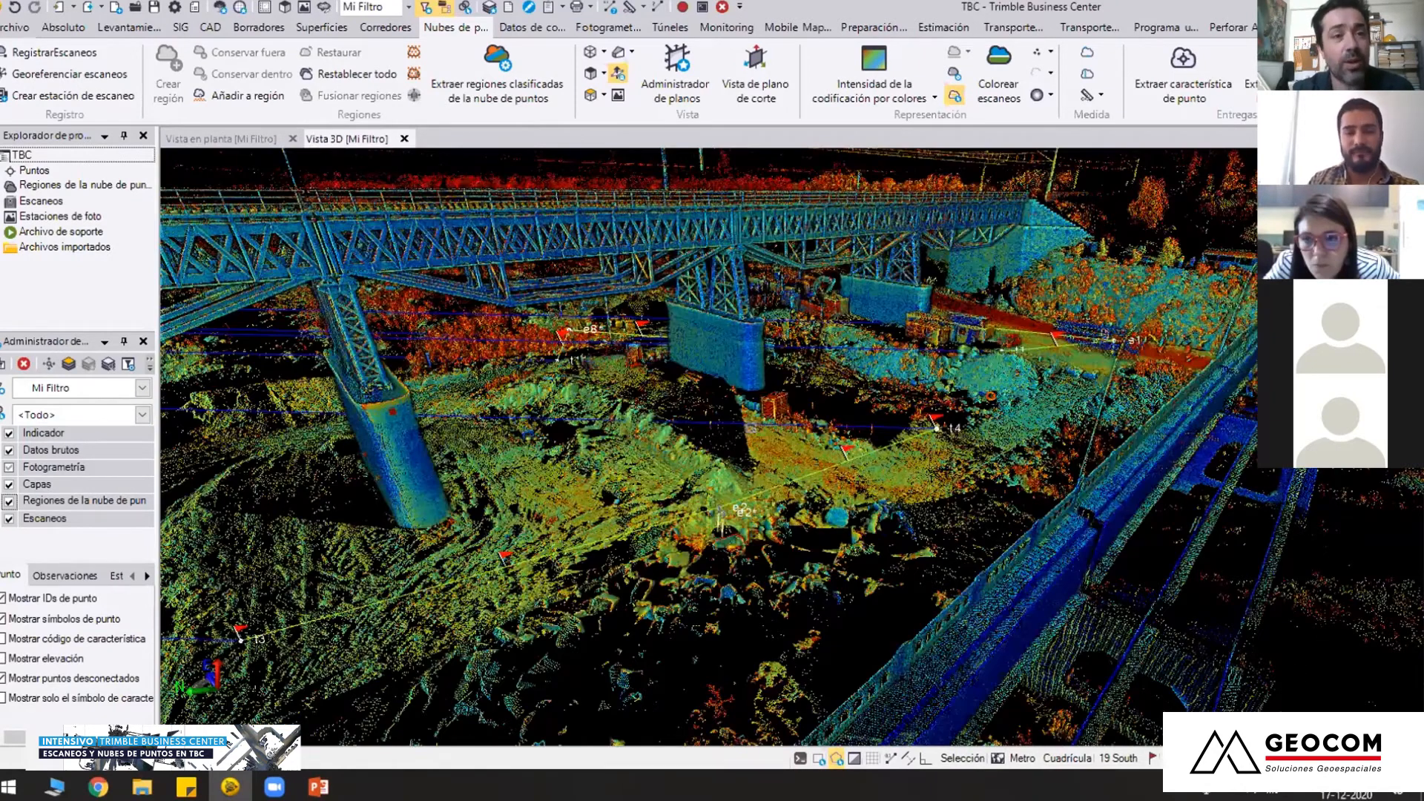
{"action": "middle_click_drag", "start_coordinate": [752, 428], "coordinate": [543, 406]}
{"action": "mouse_move", "coordinate": [938, 446]}
{"action": "right_mouse_down"}
{"action": "mouse_move", "coordinate": [930, 476]}
{"action": "mouse_move", "coordinate": [807, 463]}
{"action": "right_mouse_up"}
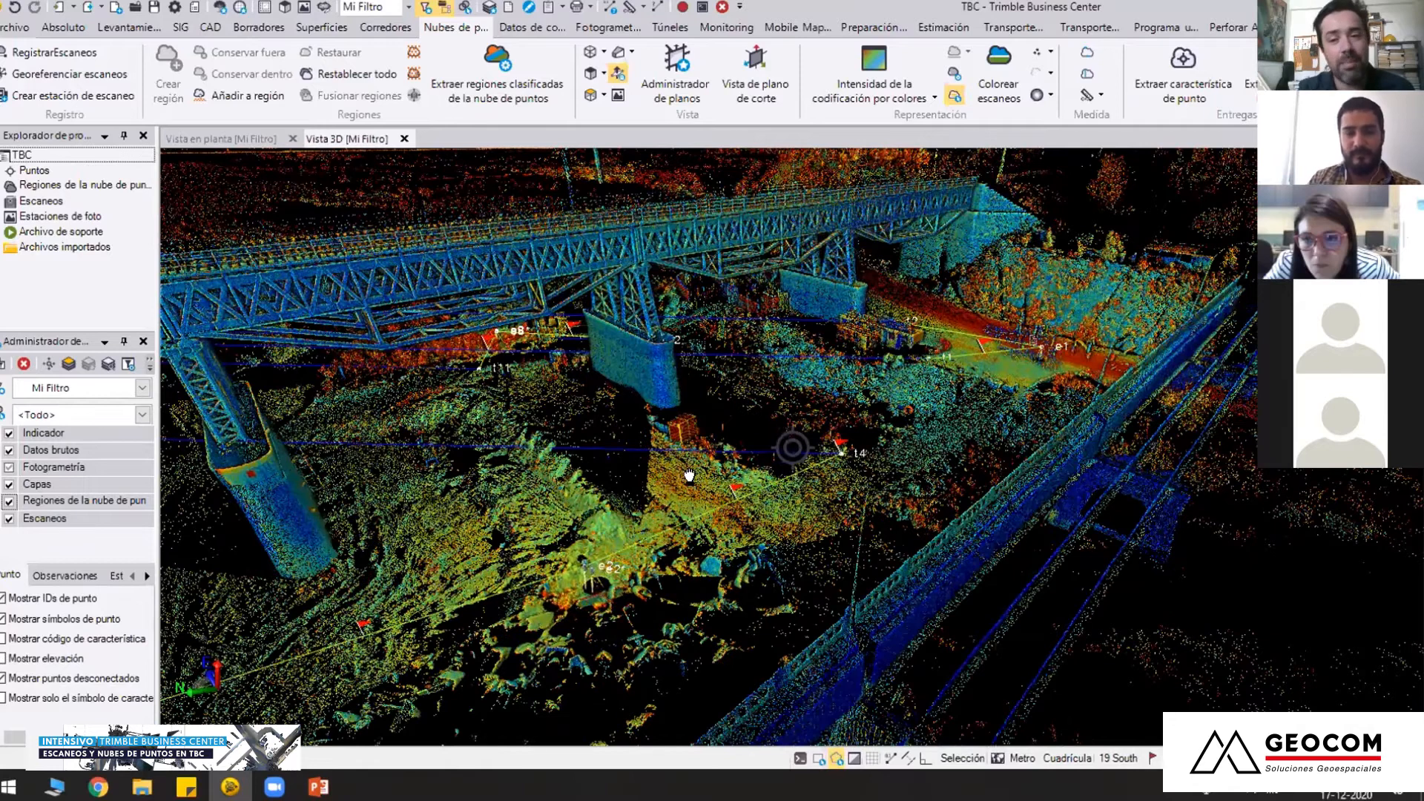
Examine the ground from station e2 along the piers to the road around e1, with targets t1, t2 and t4
{"action": "right_click_drag", "start_coordinate": [690, 475], "coordinate": [620, 491]}
{"action": "right_click_drag", "start_coordinate": [712, 475], "coordinate": [681, 474]}
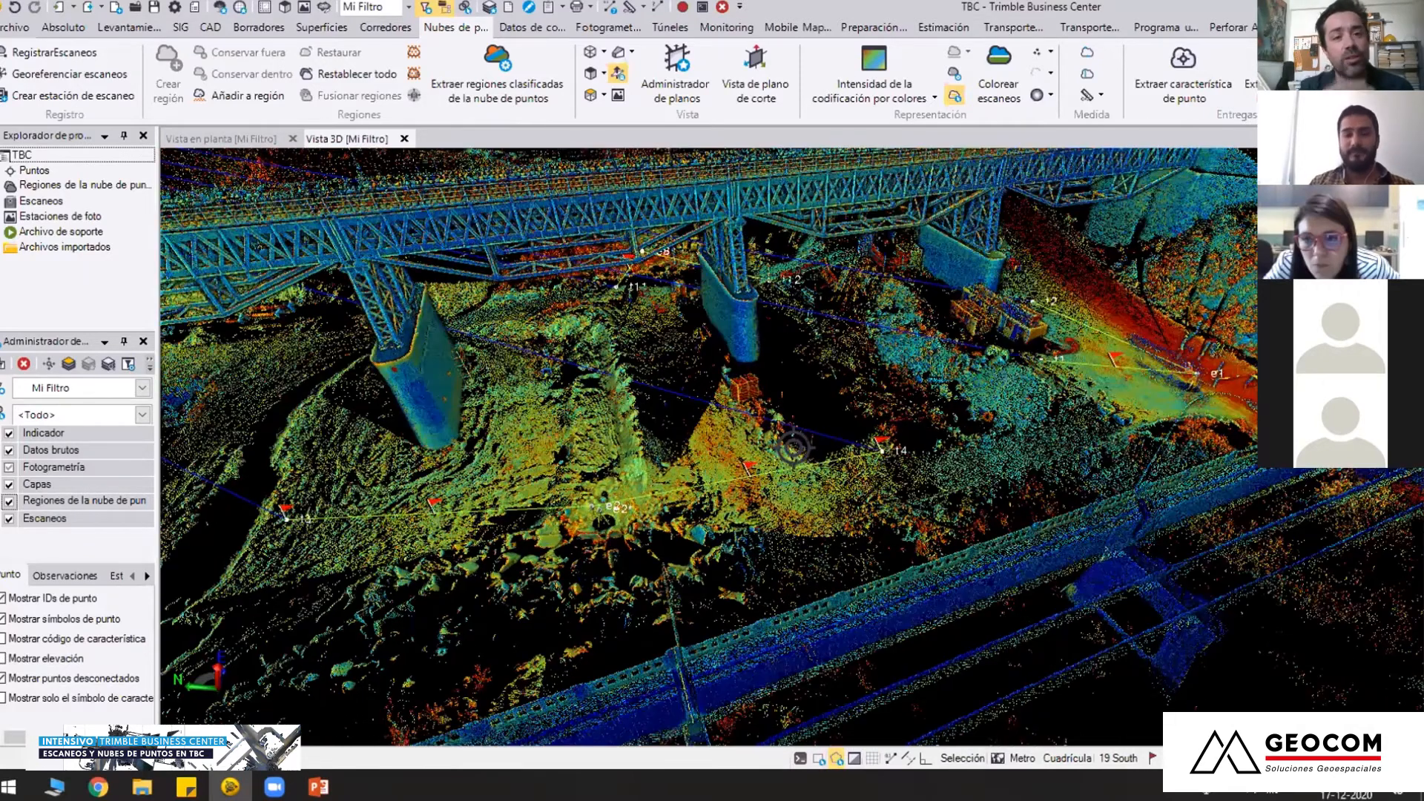
{"action": "right_click_drag", "start_coordinate": [793, 448], "coordinate": [603, 451]}
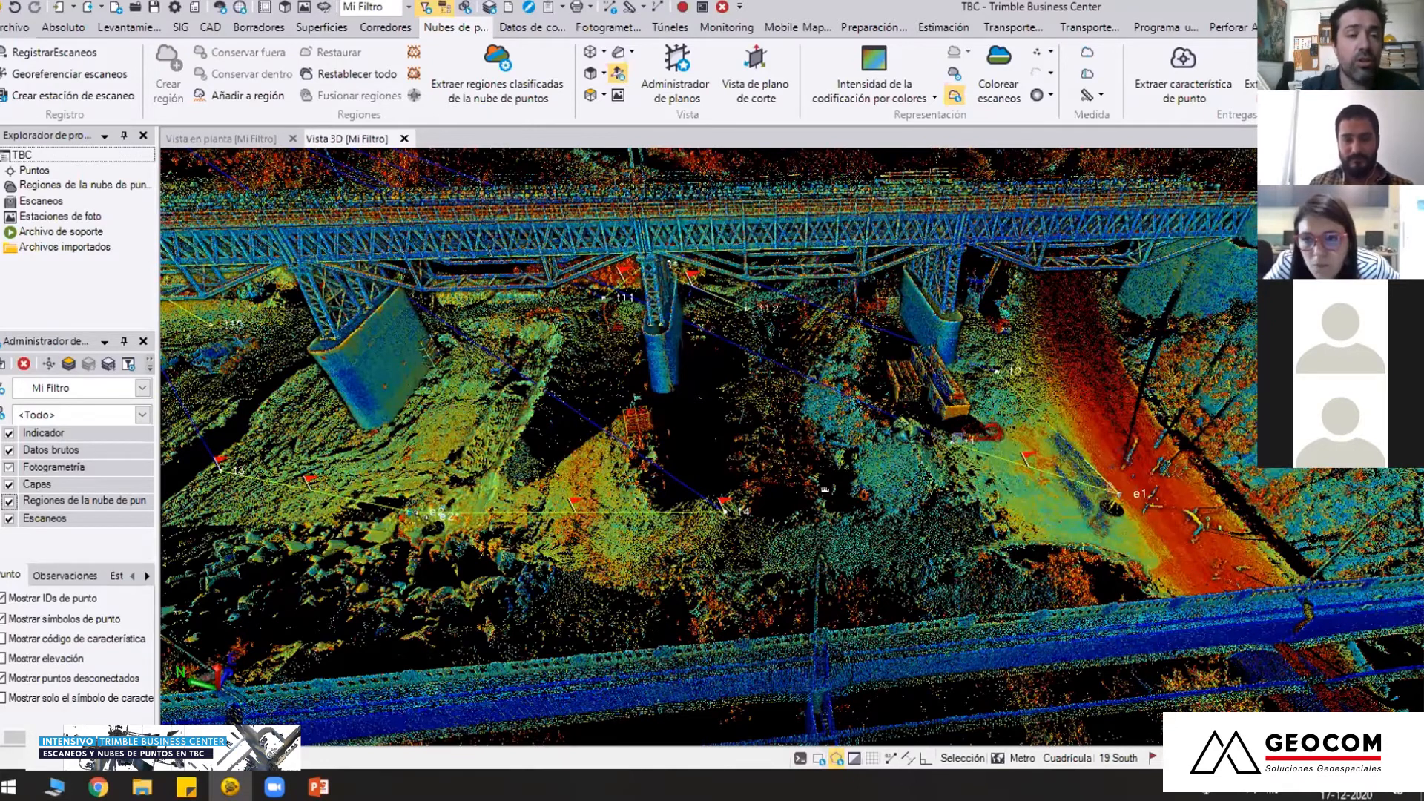
{"action": "right_click_drag", "start_coordinate": [871, 516], "coordinate": [683, 487]}
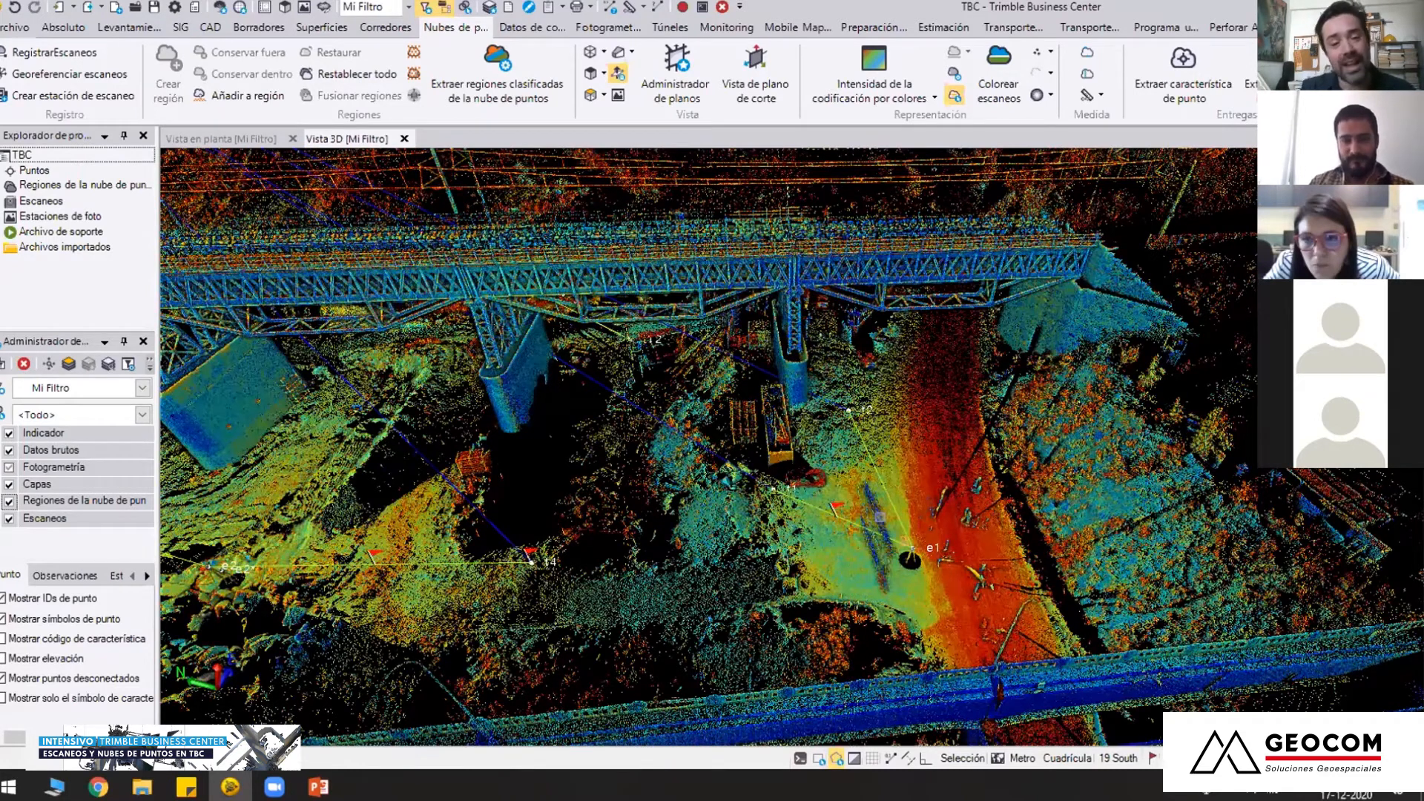
{"action": "right_click_drag", "start_coordinate": [880, 517], "coordinate": [730, 508]}
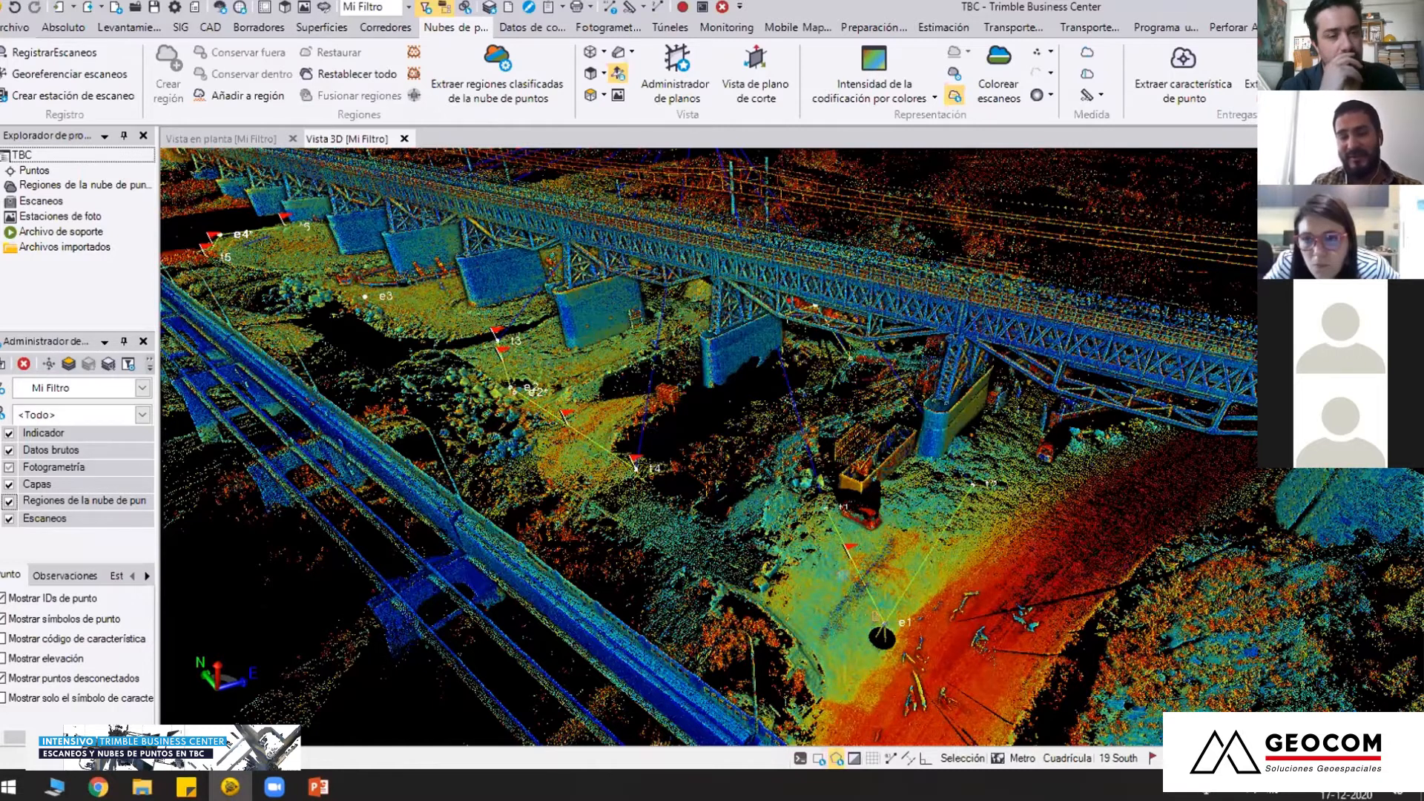
{"action": "middle_click_drag", "start_coordinate": [870, 579], "coordinate": [862, 505]}
{"action": "middle_click_drag", "start_coordinate": [917, 545], "coordinate": [970, 668]}
{"action": "scroll", "coordinate": [953, 622], "scroll_direction": "up", "scroll_amount": 1}
{"action": "scroll", "coordinate": [949, 606], "scroll_direction": "up", "scroll_amount": 1}
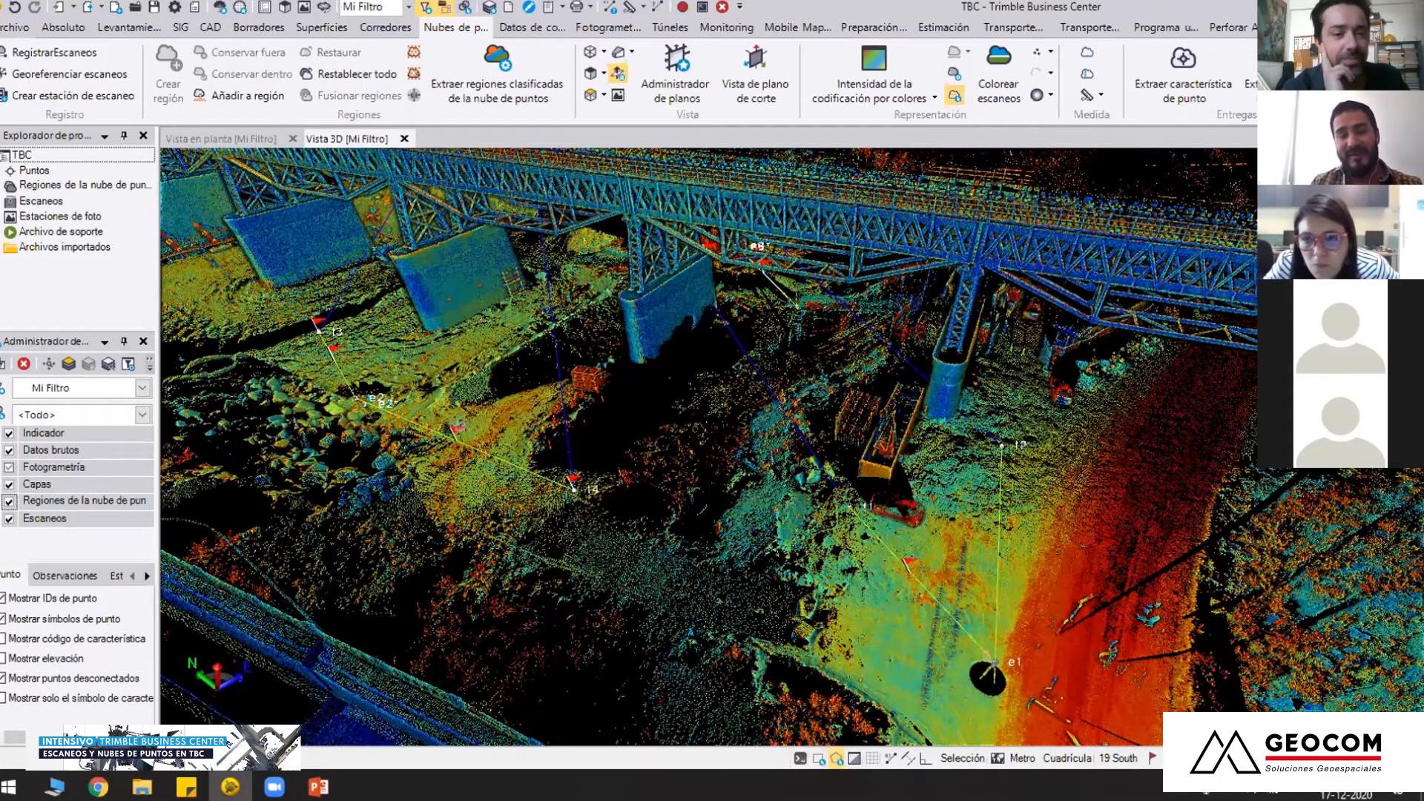
{"action": "middle_click_drag", "start_coordinate": [997, 663], "coordinate": [1011, 667]}
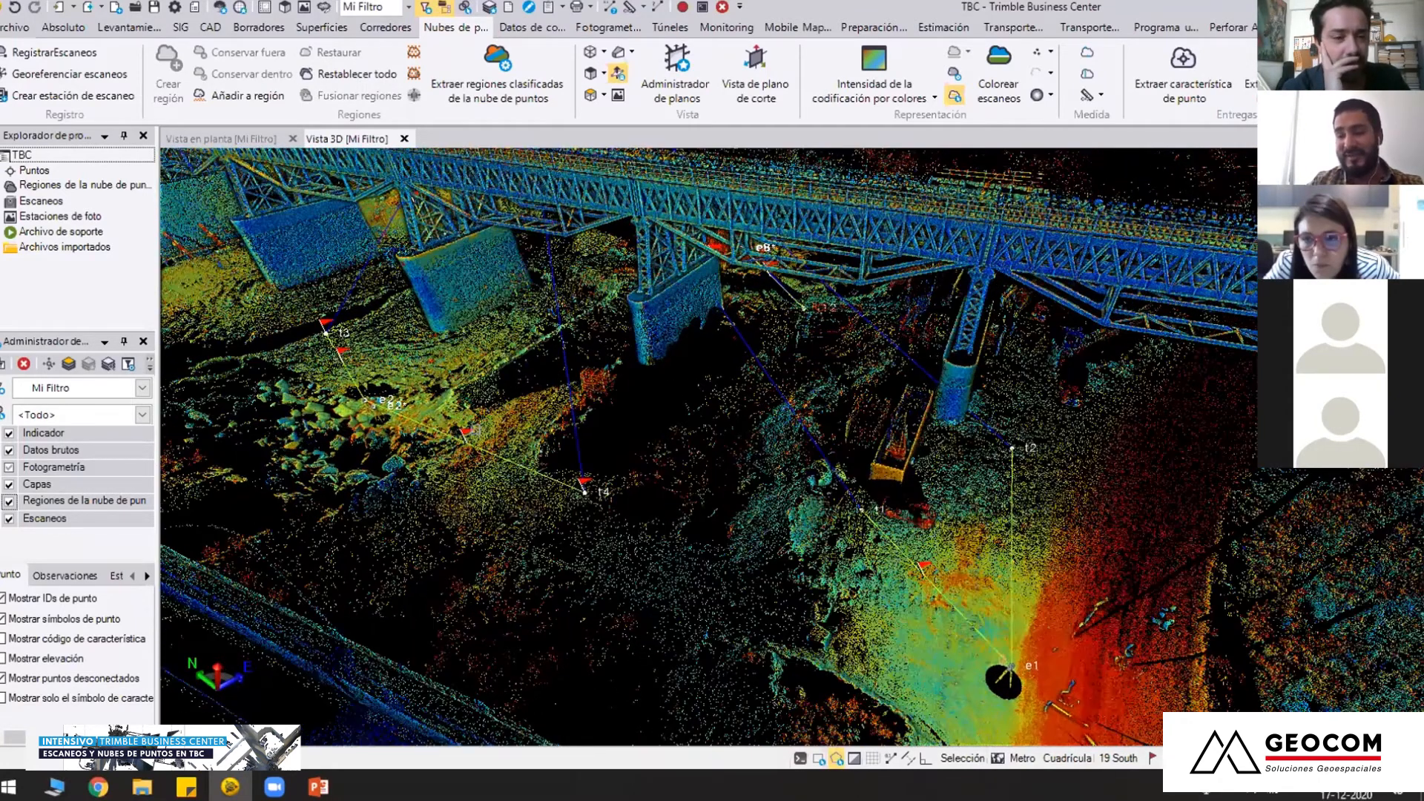
{"action": "mouse_move", "coordinate": [472, 430]}
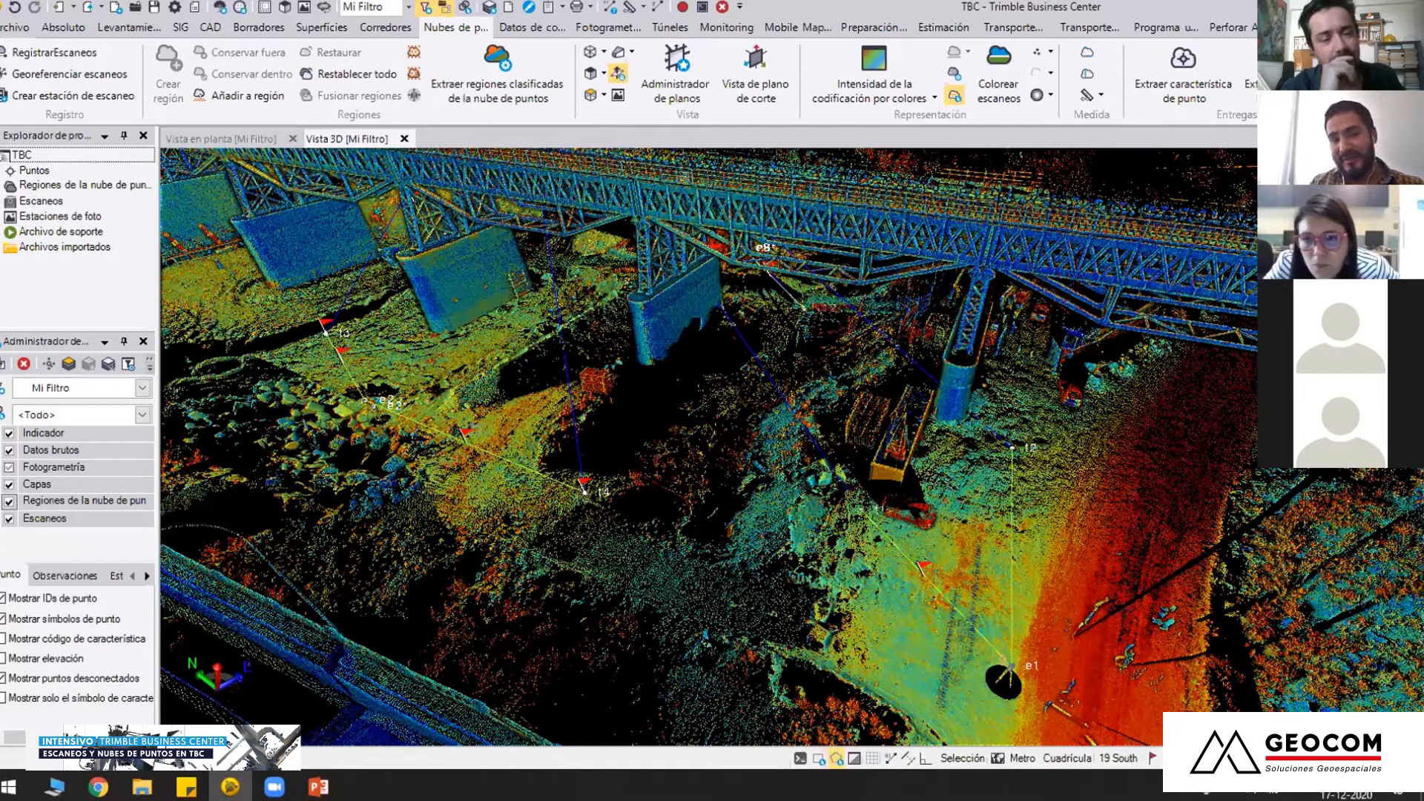
{"action": "left_click_drag", "start_coordinate": [808, 233], "coordinate": [812, 253]}
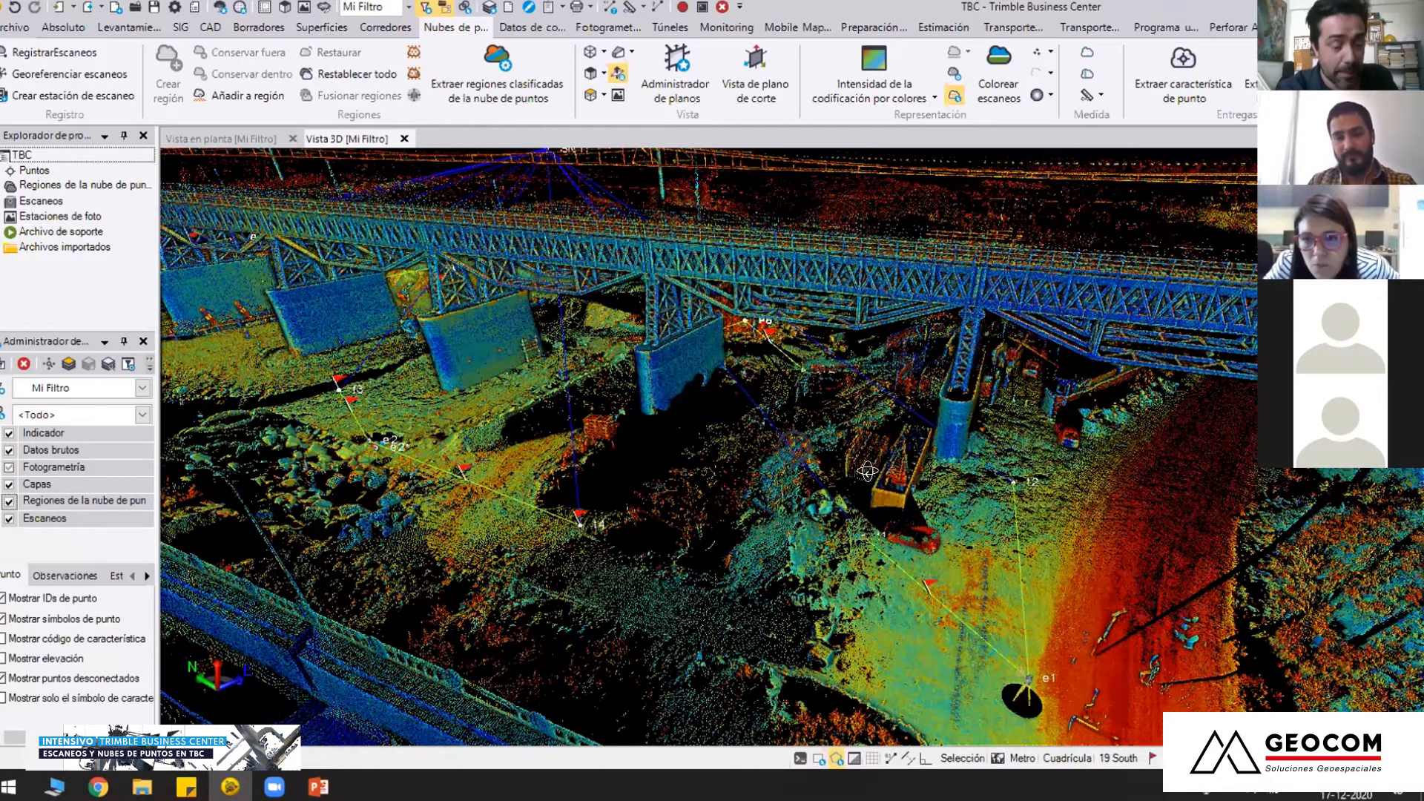
Expand the project's scans and show only e1 Scan 2 and e1 Scan 3 around the central pier
{"action": "middle_click_drag", "start_coordinate": [672, 407], "coordinate": [935, 430]}
{"action": "scroll", "coordinate": [707, 302], "scroll_direction": "up", "scroll_amount": 2}
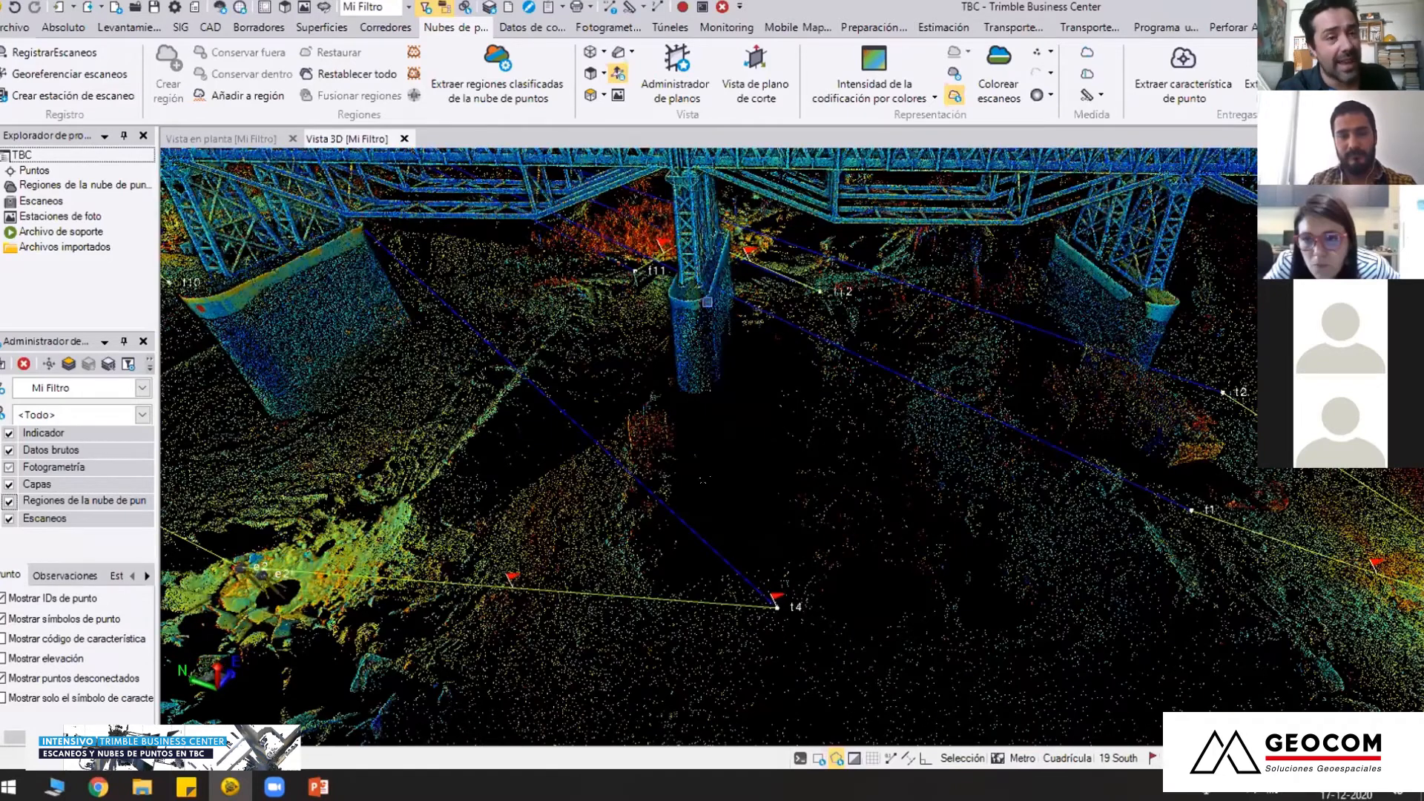
{"action": "scroll", "coordinate": [668, 363], "scroll_direction": "down", "scroll_amount": 2}
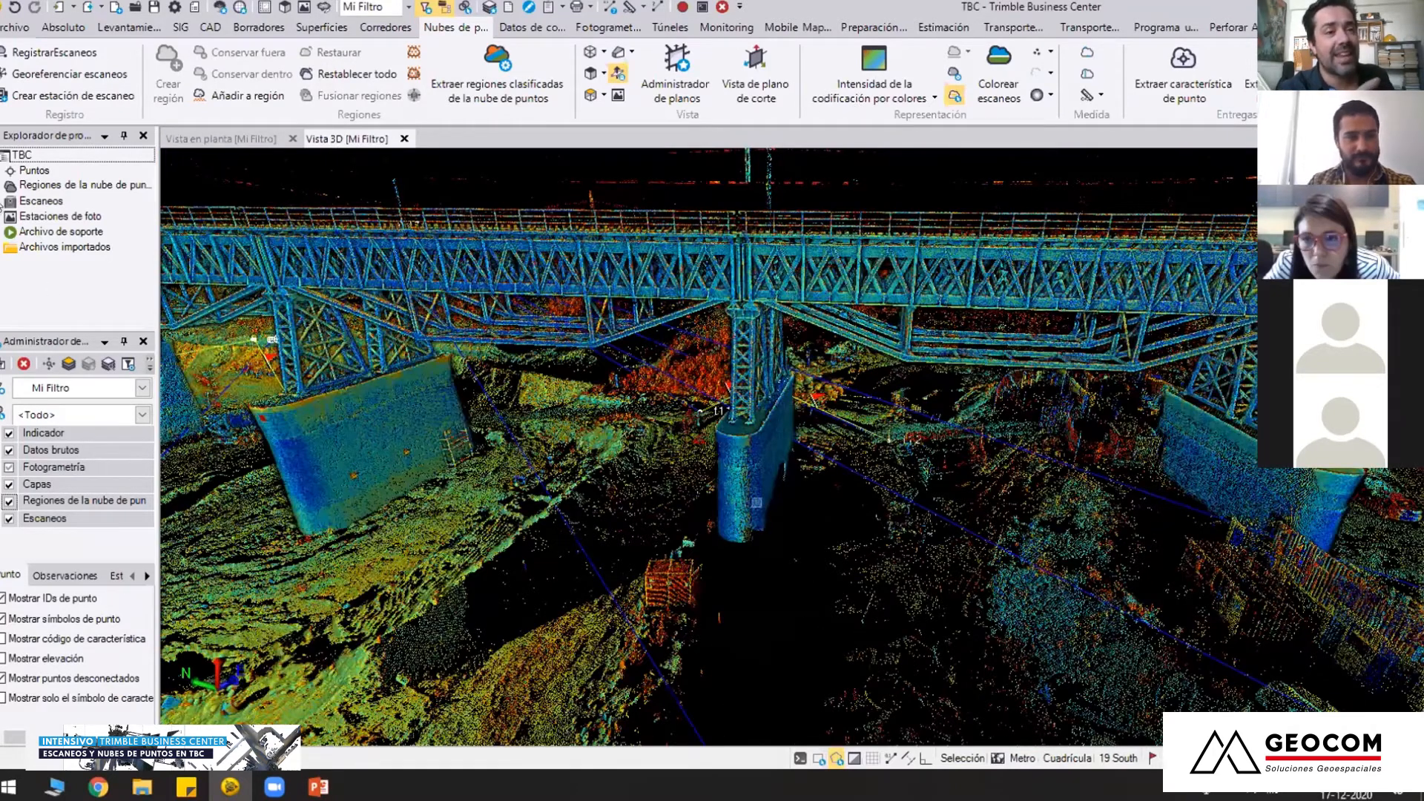
{"action": "middle_click_drag", "start_coordinate": [756, 503], "coordinate": [693, 440]}
{"action": "left_click", "coordinate": [1, 521]}
{"action": "scroll", "coordinate": [6, 526], "scroll_direction": "down", "scroll_amount": 2}
{"action": "scroll", "coordinate": [5, 504], "scroll_direction": "up", "scroll_amount": 1}
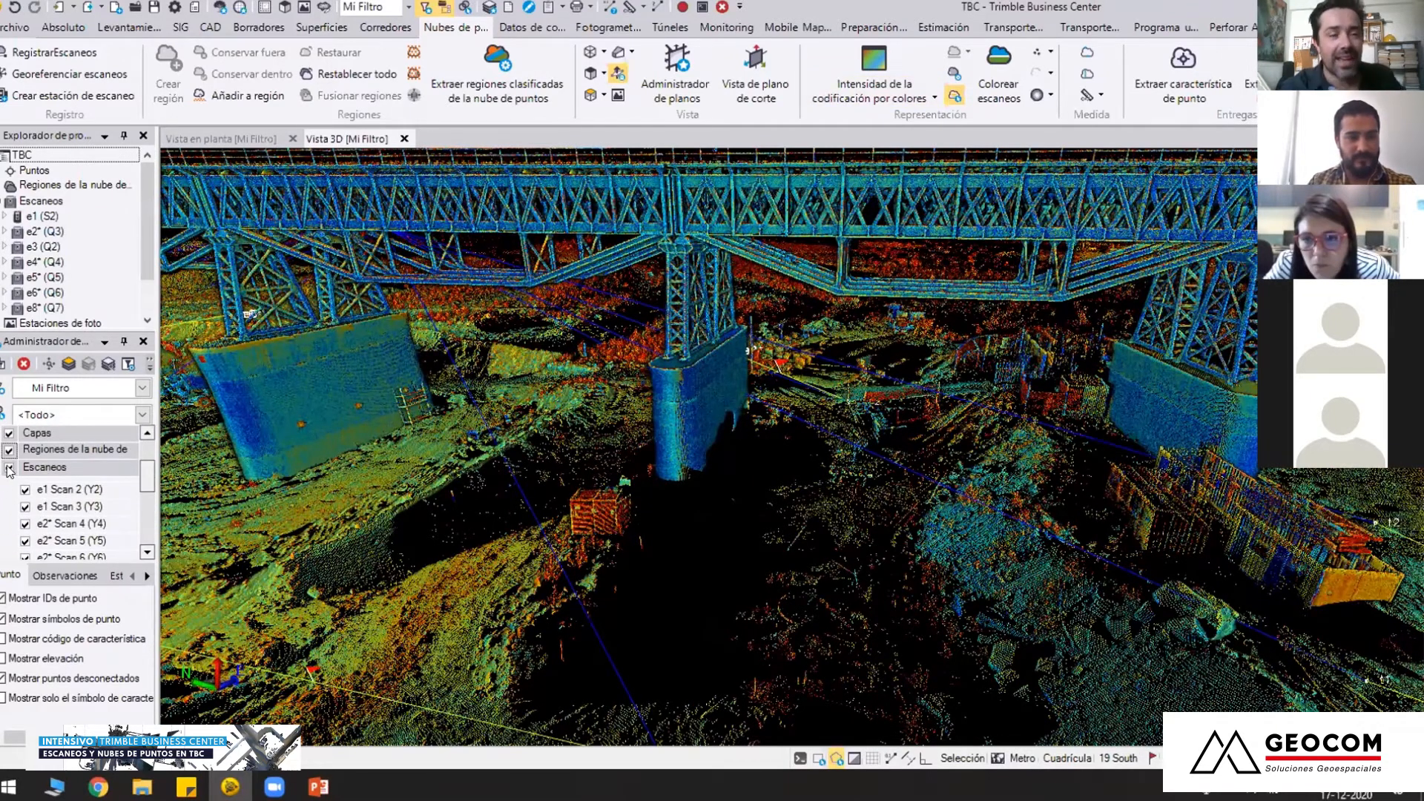
{"action": "left_click", "coordinate": [26, 508]}
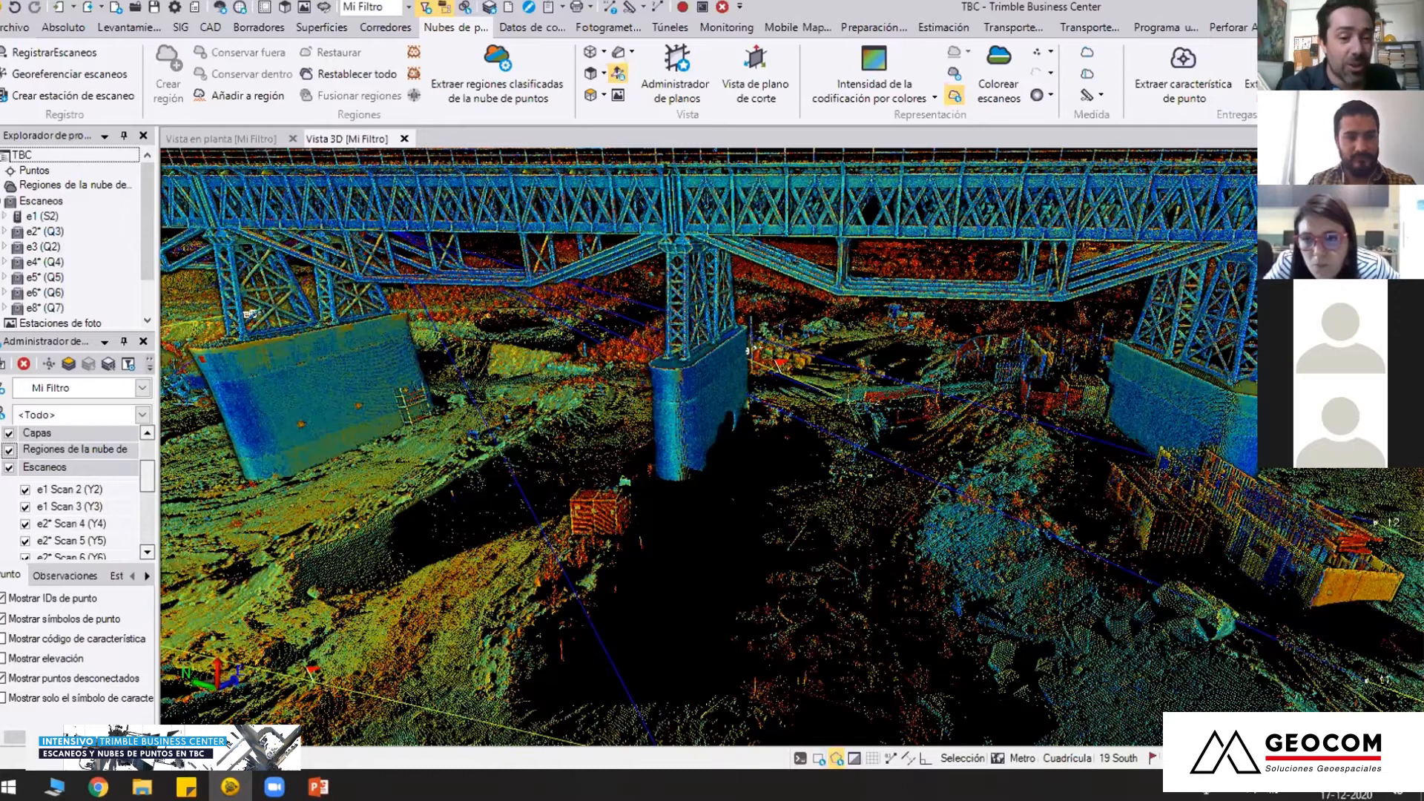
Change the point cloud rendering to Color de escaneo
{"action": "left_click", "coordinate": [827, 104]}
{"action": "left_click", "coordinate": [838, 119]}
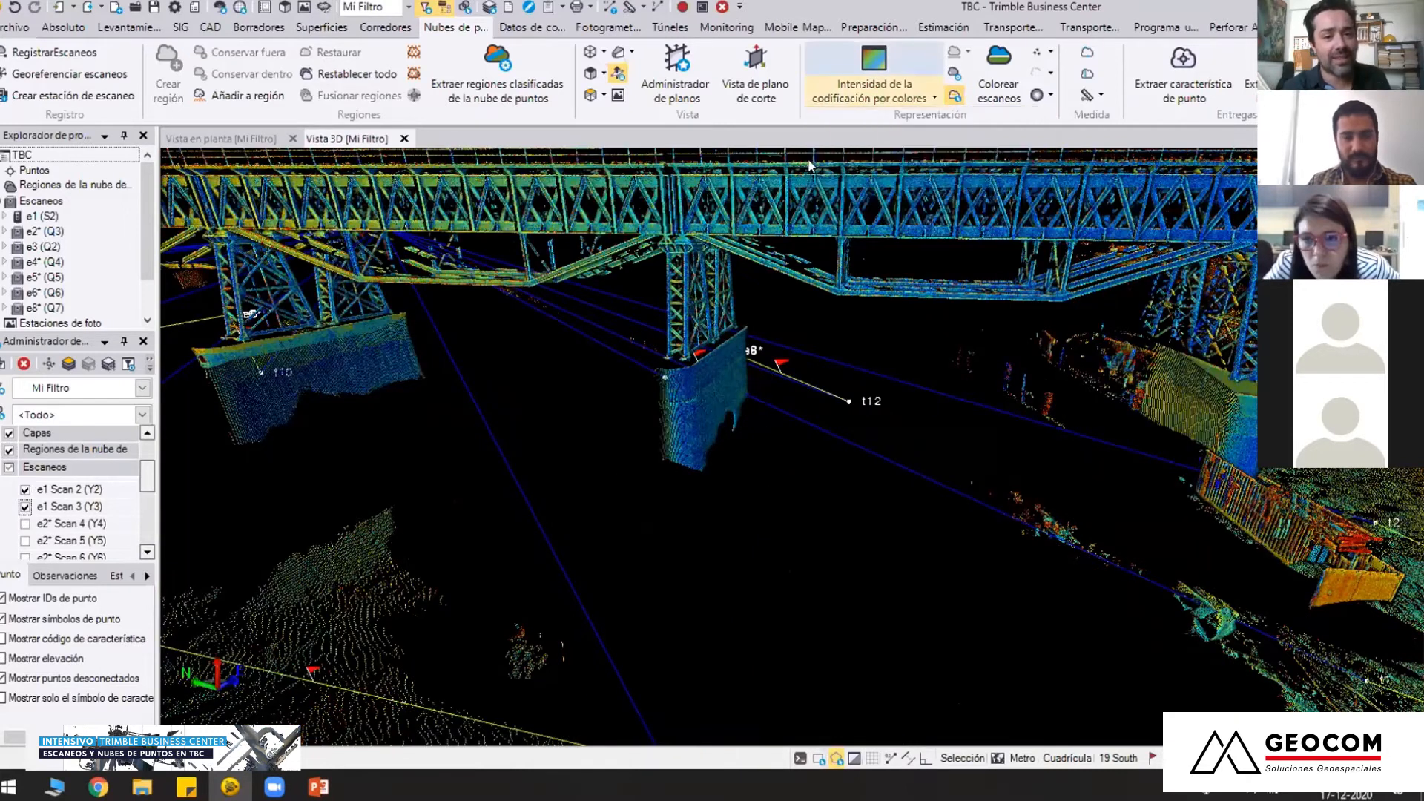
{"action": "scroll", "coordinate": [766, 400], "scroll_direction": "down", "scroll_amount": 5}
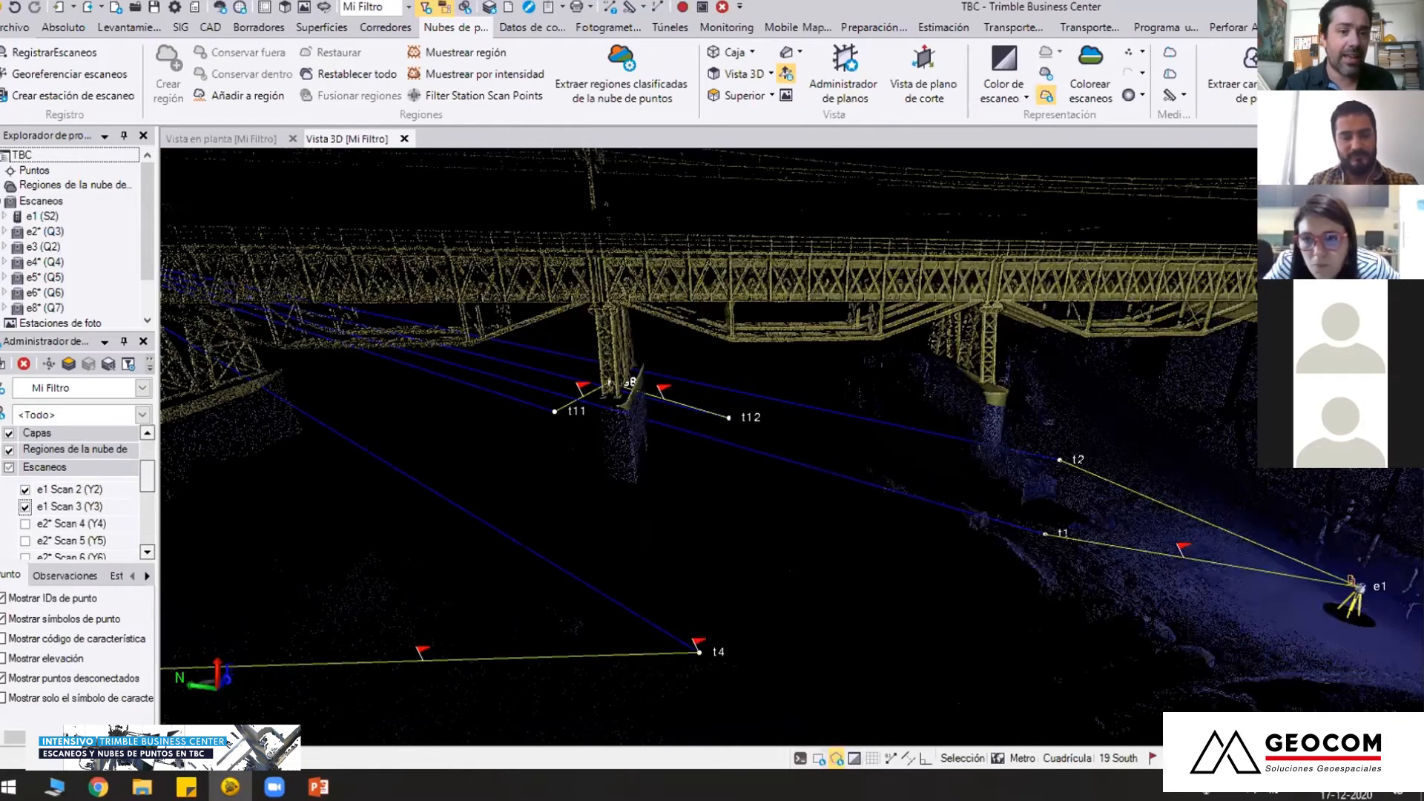
Examine which pier faces, truss sections and ground areas the e1 scans cover, looking along the bridge from t2
{"action": "middle_click_drag", "start_coordinate": [1024, 417], "coordinate": [764, 417]}
{"action": "middle_click", "coordinate": [763, 417]}
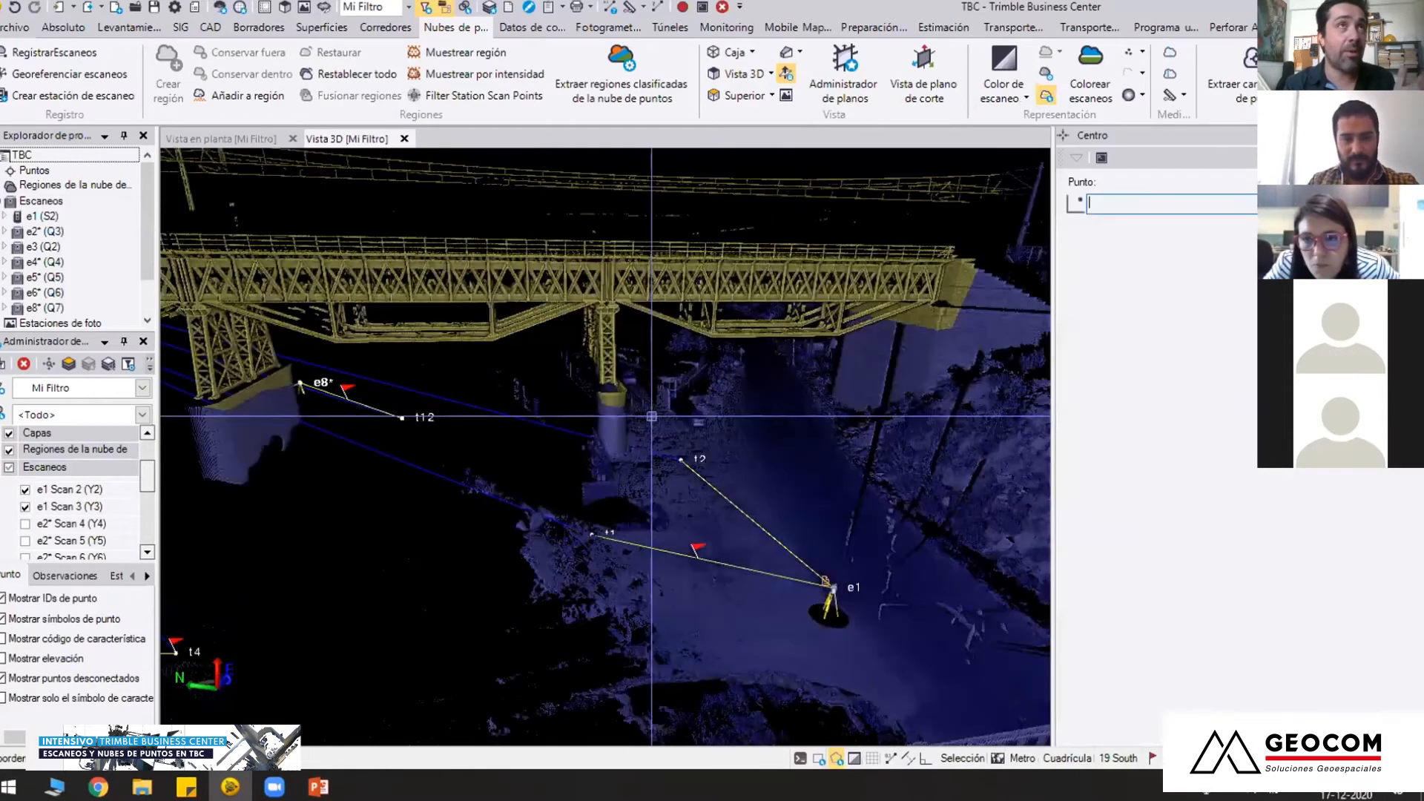
{"action": "left_click", "coordinate": [612, 401]}
{"action": "right_click_drag", "start_coordinate": [732, 420], "coordinate": [624, 432]}
{"action": "right_click_drag", "start_coordinate": [794, 443], "coordinate": [639, 432]}
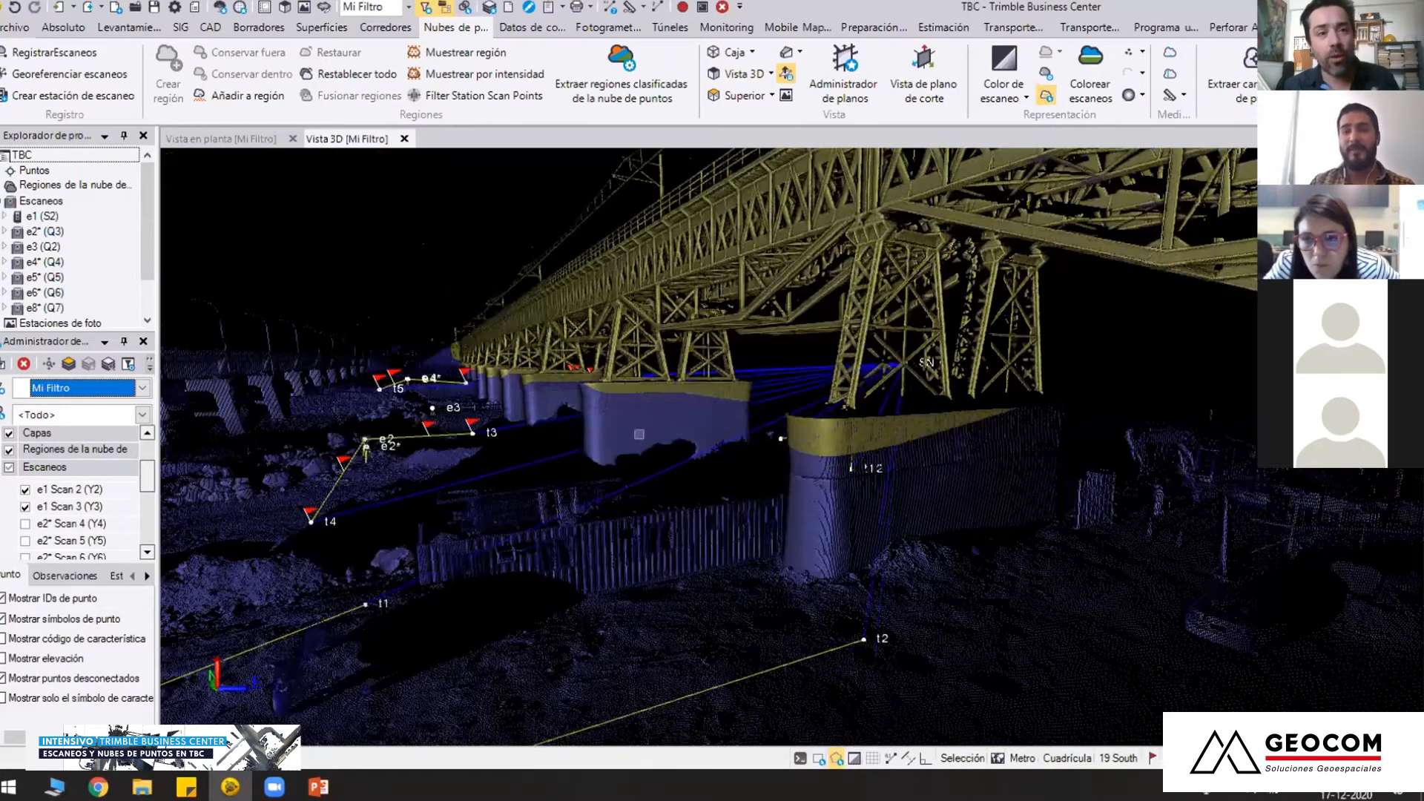
{"action": "scroll", "coordinate": [638, 435], "scroll_direction": "down", "scroll_amount": 1}
{"action": "middle_click_drag", "start_coordinate": [754, 438], "coordinate": [779, 388]}
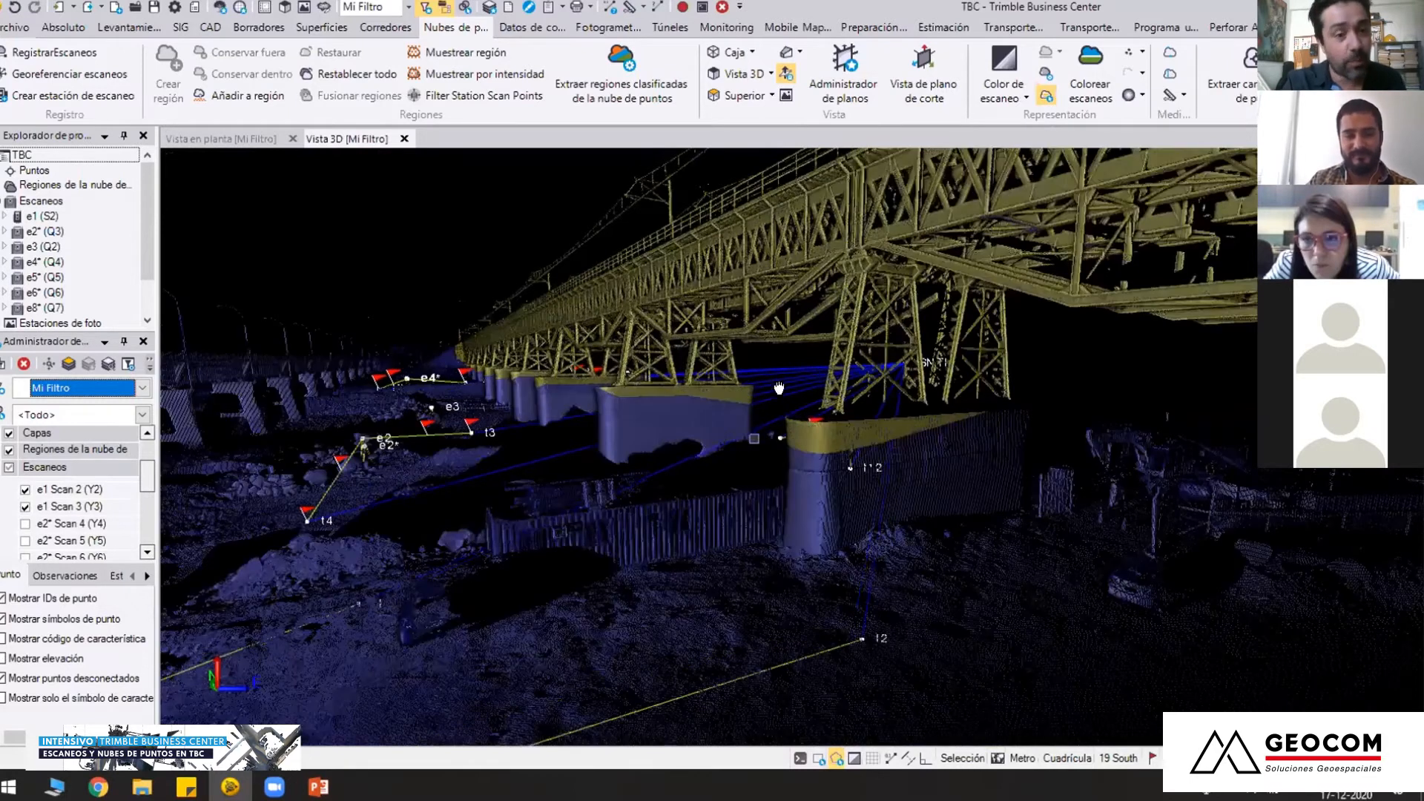
Show e2* Scan 4 and e2* Scan 5 as well, and view the piers where they meet the e1 scans
{"action": "left_click", "coordinate": [25, 524]}
{"action": "left_click", "coordinate": [25, 541]}
{"action": "middle_click_drag", "start_coordinate": [654, 320], "coordinate": [975, 398]}
{"action": "middle_click_drag", "start_coordinate": [478, 454], "coordinate": [661, 488]}
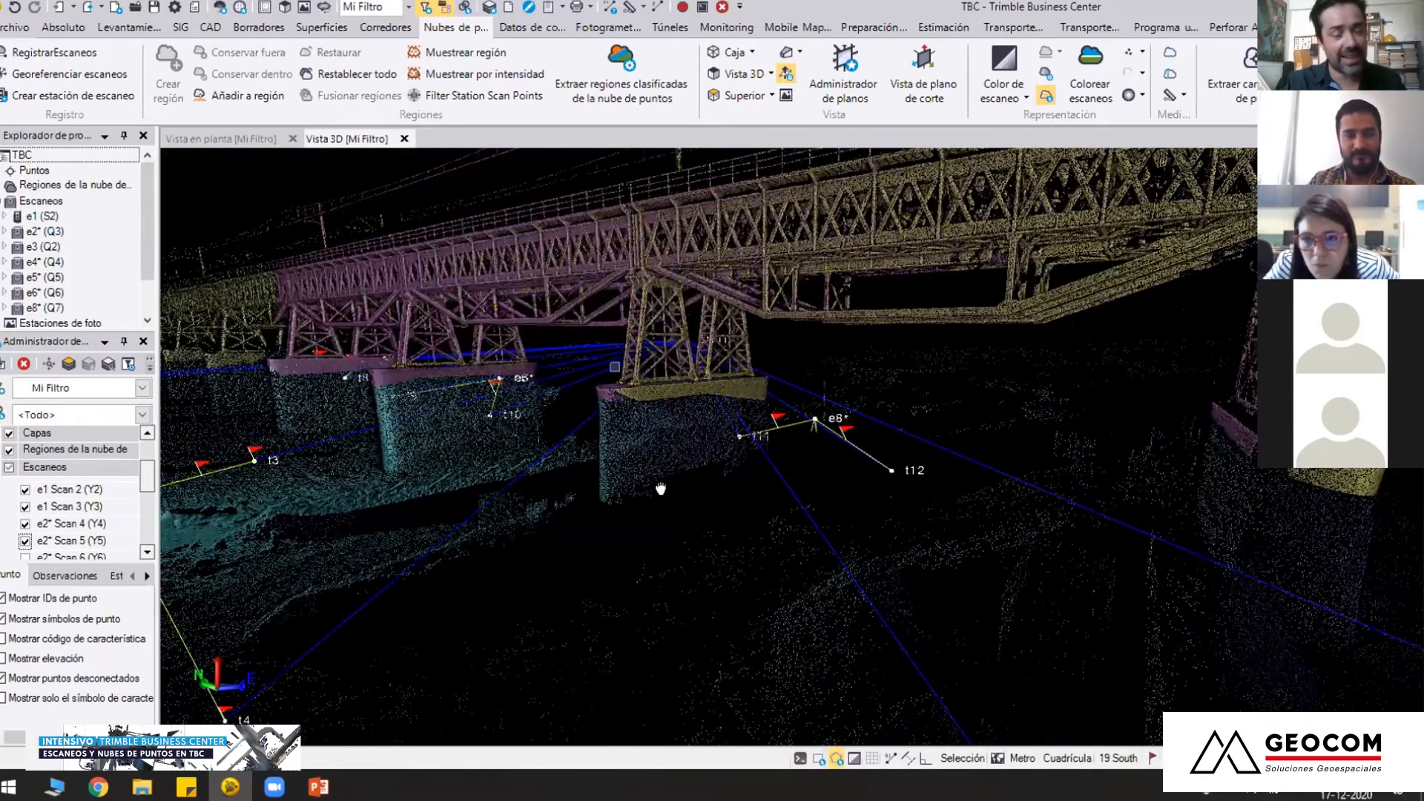
{"action": "scroll", "coordinate": [596, 383], "scroll_direction": "up", "scroll_amount": 3}
{"action": "scroll", "coordinate": [597, 384], "scroll_direction": "down", "scroll_amount": 3}
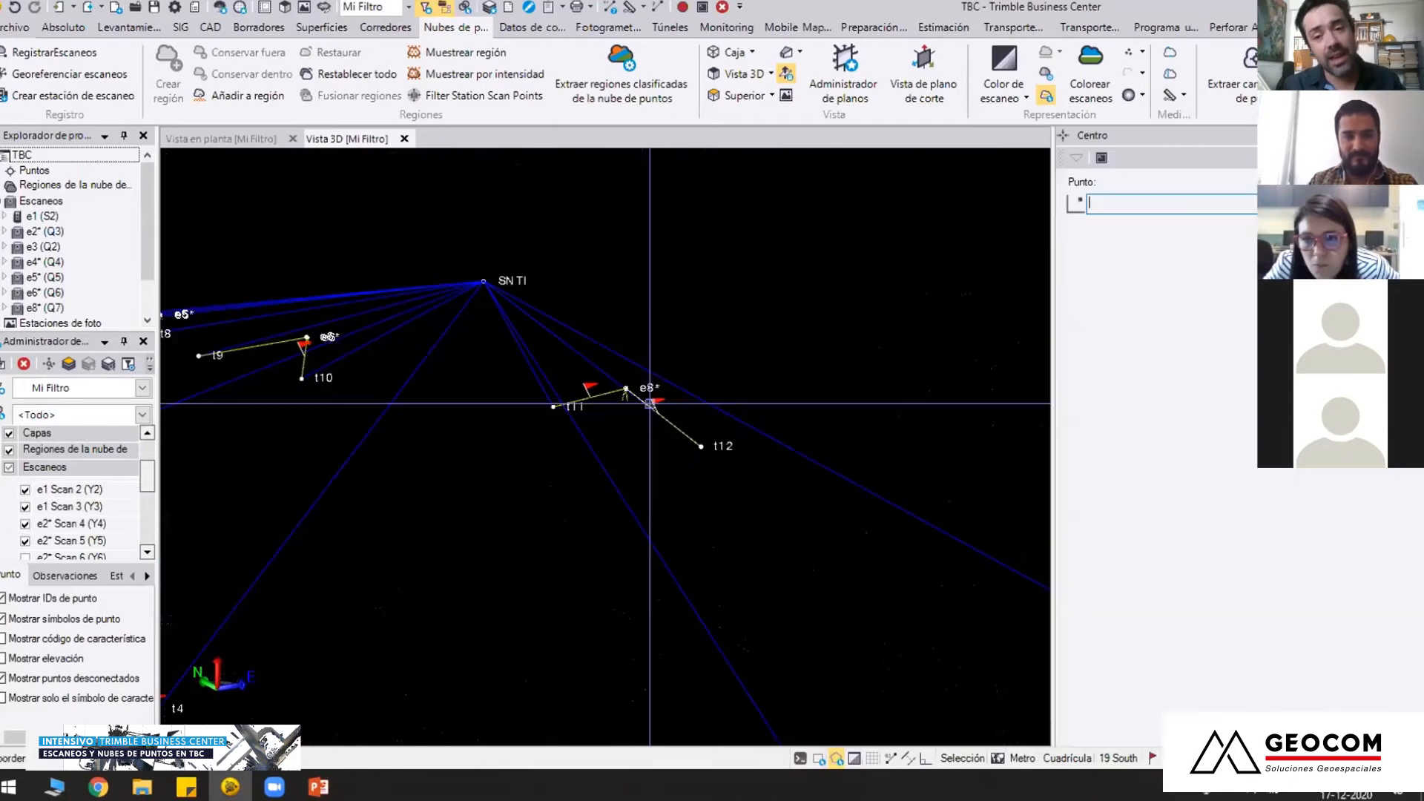
Examine the overlap of the e1 and e2* scans at the pier near e8* and along the bridge from above
{"action": "left_click", "coordinate": [557, 404]}
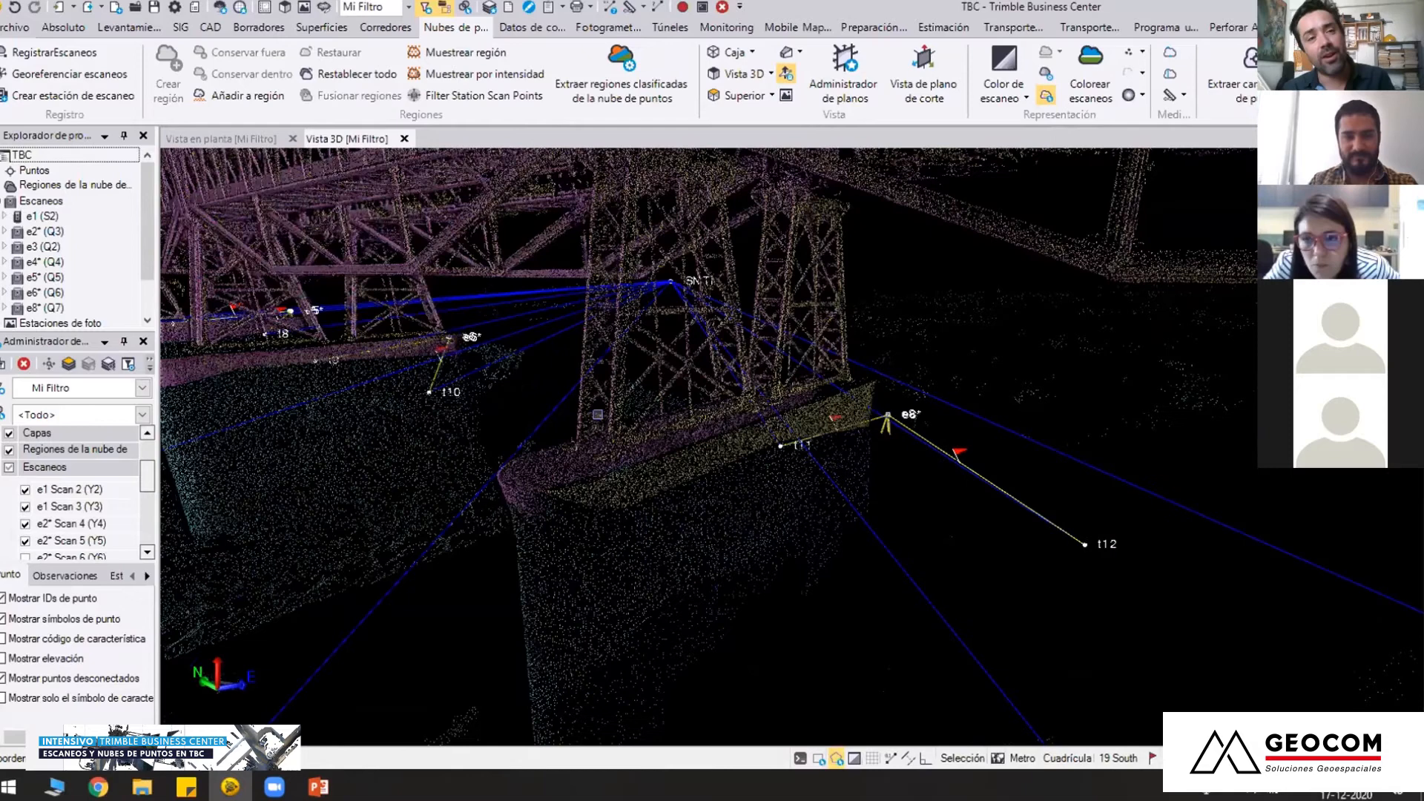
{"action": "scroll", "coordinate": [745, 388], "scroll_direction": "down", "scroll_amount": 2}
{"action": "right_click_drag", "start_coordinate": [791, 404], "coordinate": [707, 524]}
{"action": "scroll", "coordinate": [733, 448], "scroll_direction": "down", "scroll_amount": 3}
{"action": "right_click_drag", "start_coordinate": [1022, 628], "coordinate": [992, 669]}
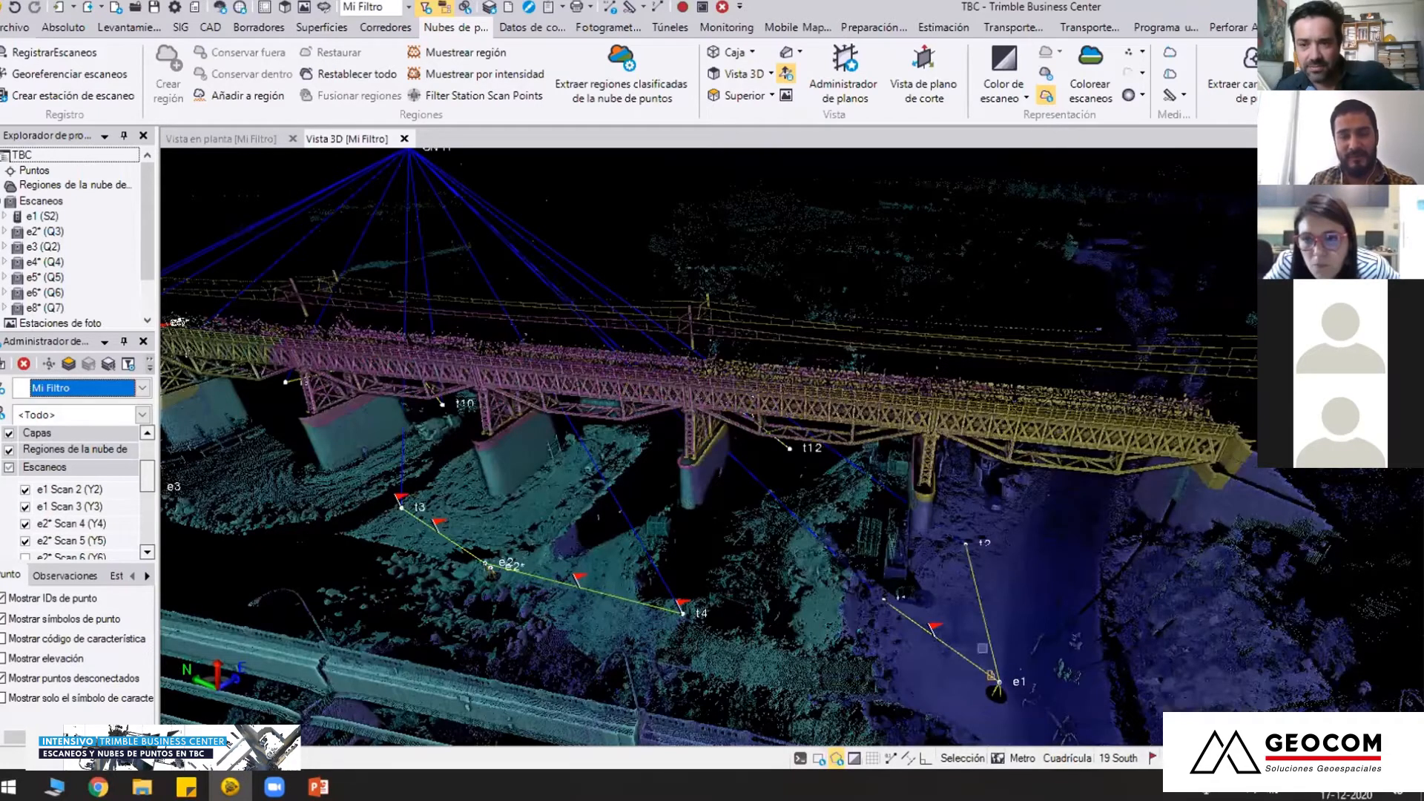
{"action": "middle_click_drag", "start_coordinate": [594, 543], "coordinate": [816, 576]}
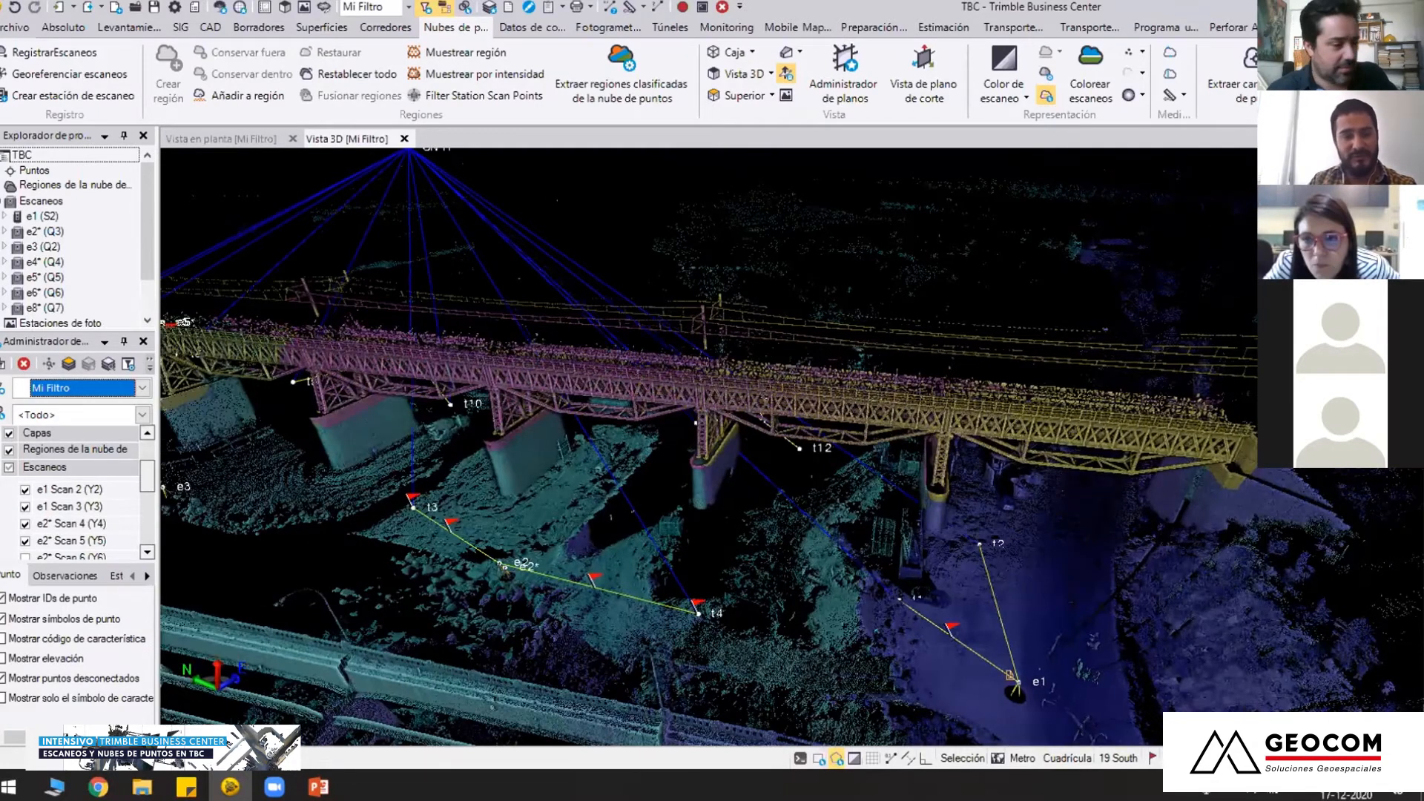
{"action": "middle_click_drag", "start_coordinate": [603, 496], "coordinate": [392, 439]}
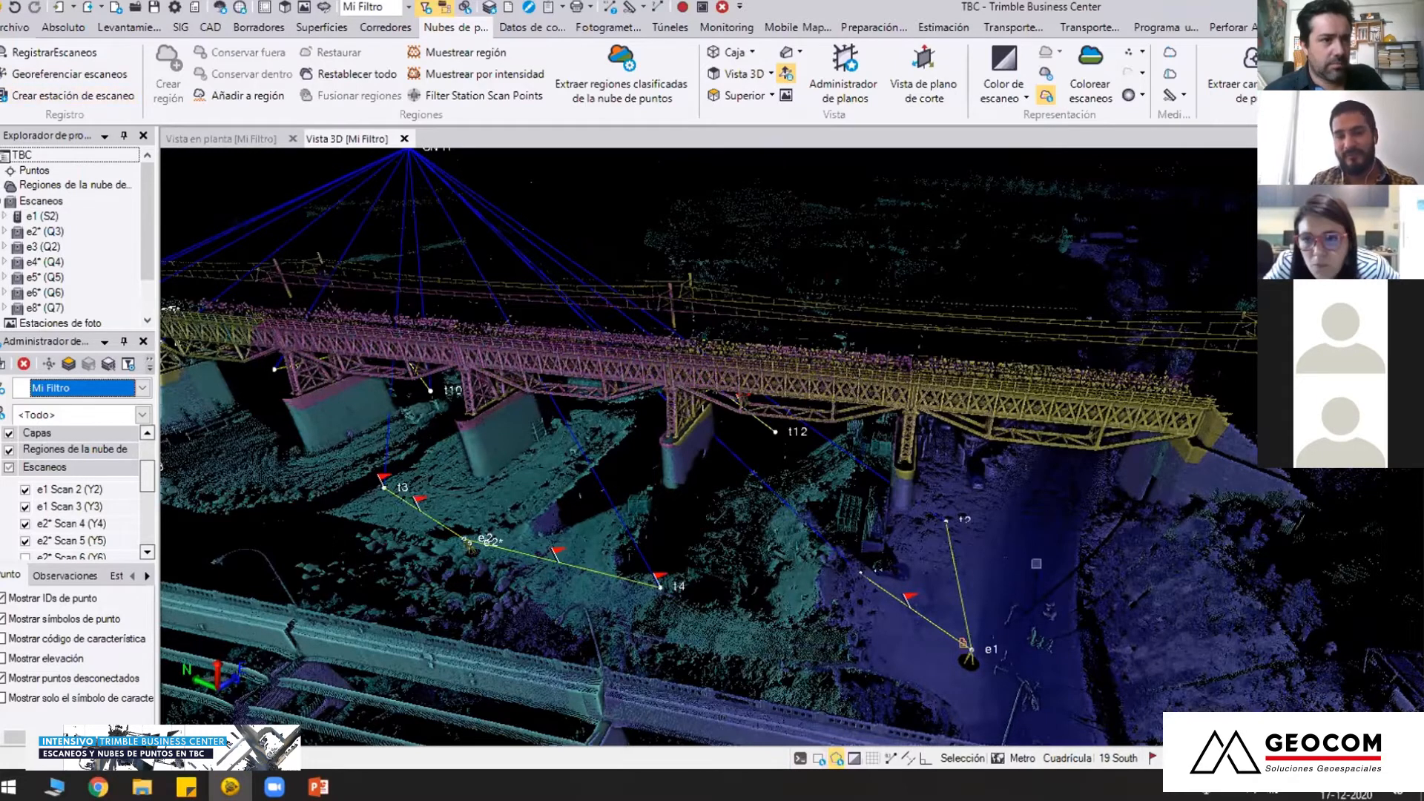
{"action": "left_click_drag", "start_coordinate": [697, 472], "coordinate": [696, 472]}
{"action": "mouse_move", "coordinate": [696, 472]}
{"action": "middle_mouse_down"}
{"action": "mouse_move", "coordinate": [682, 453]}
{"action": "mouse_move", "coordinate": [702, 474]}
{"action": "middle_mouse_up"}
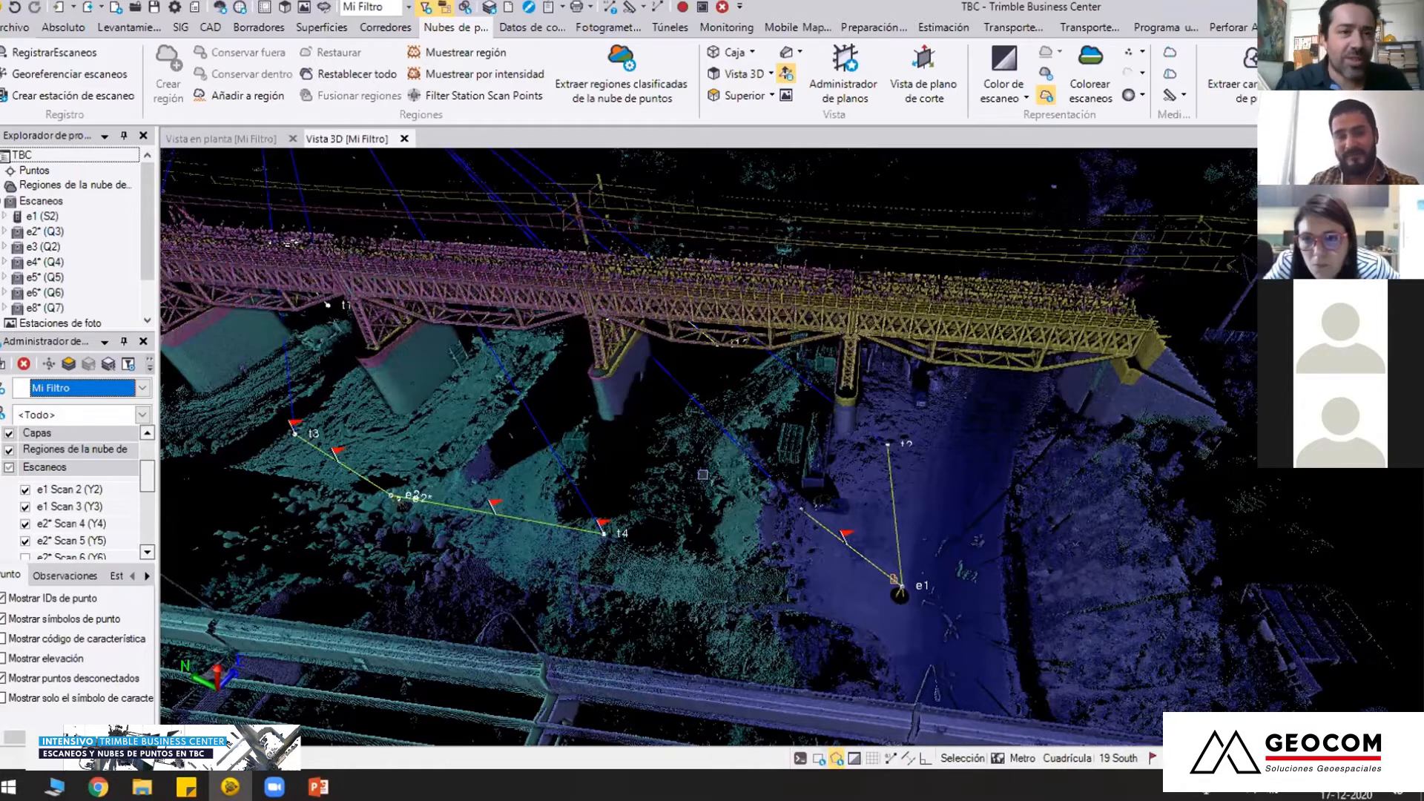
Show all scans of the project along both bridges
{"action": "scroll", "coordinate": [625, 480], "scroll_direction": "down", "scroll_amount": 3}
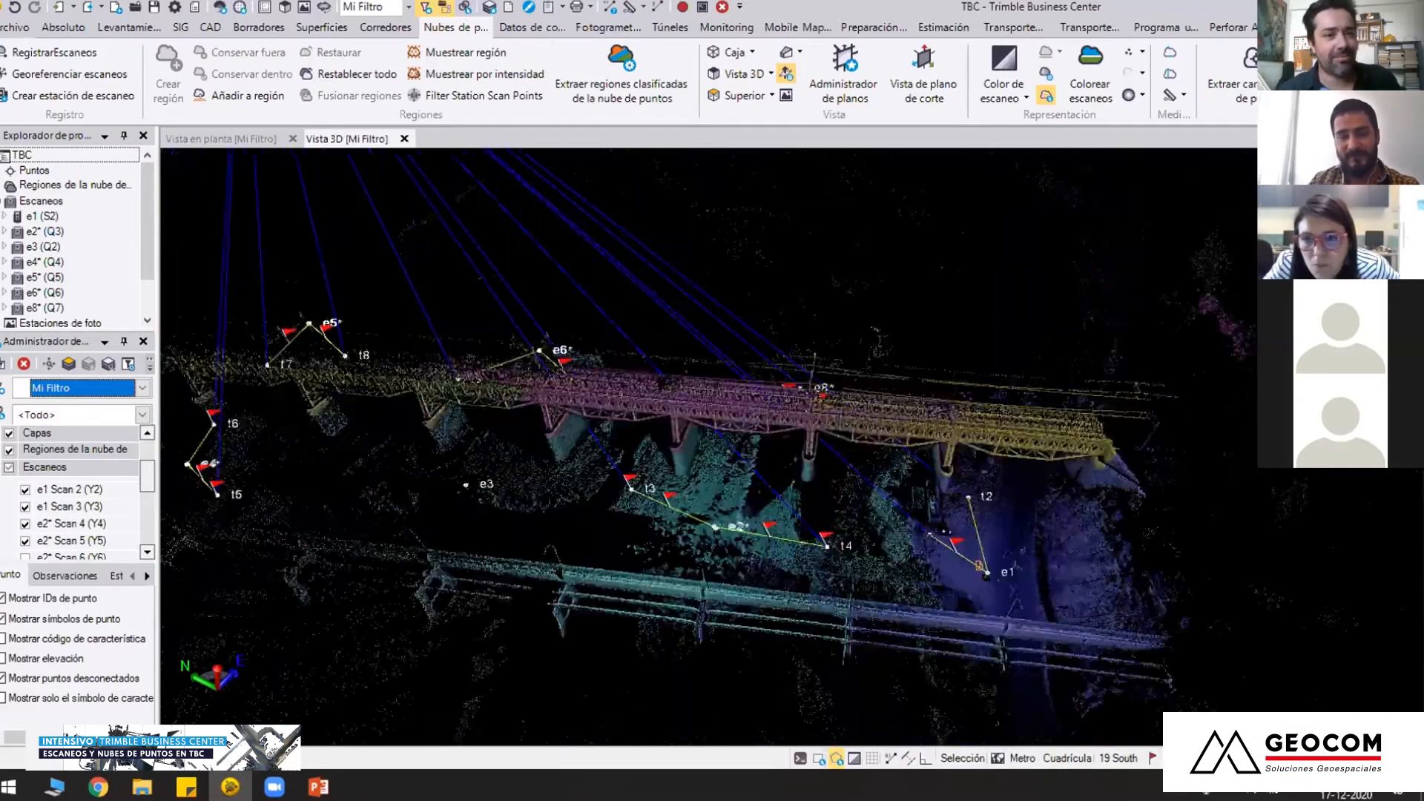
{"action": "middle_click_drag", "start_coordinate": [512, 427], "coordinate": [481, 413]}
{"action": "left_click", "coordinate": [9, 467]}
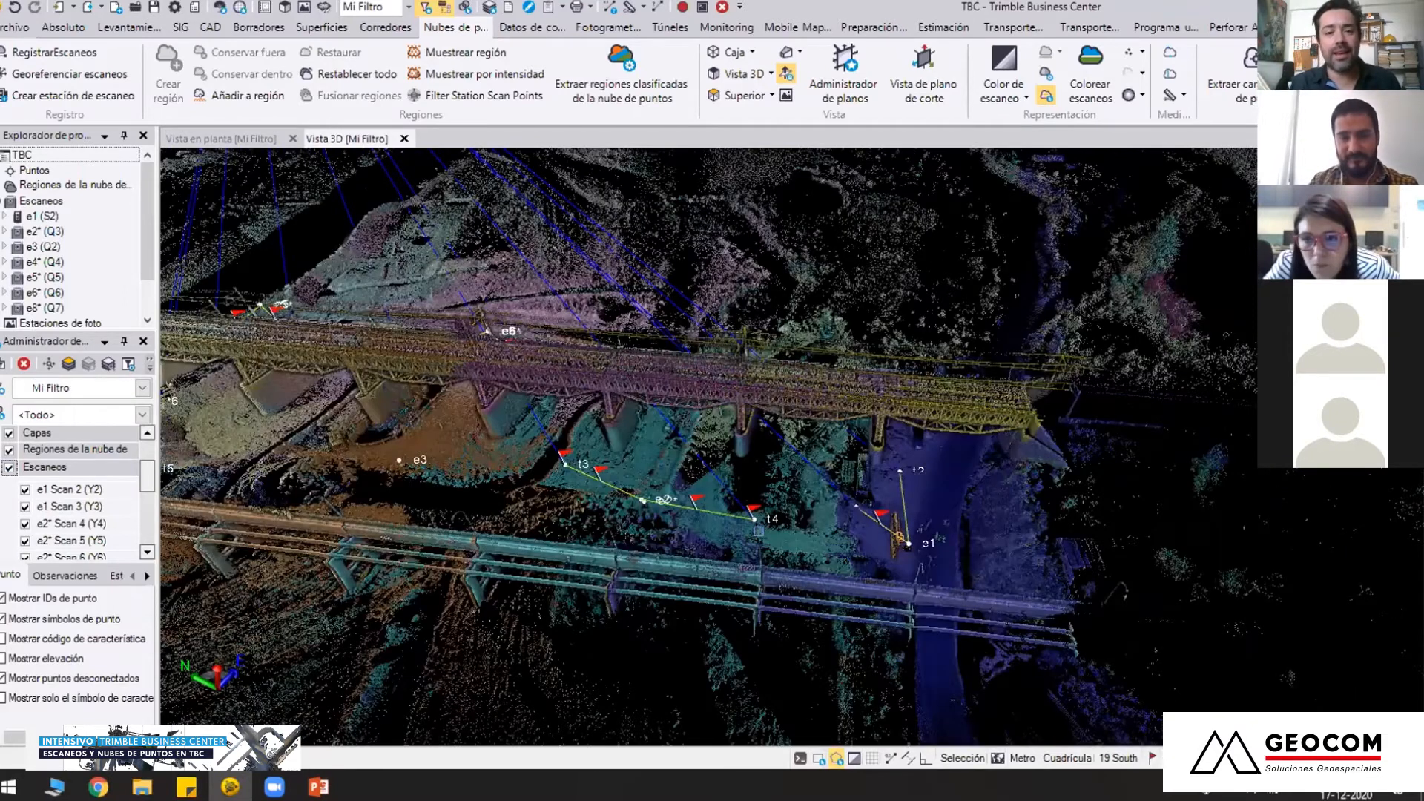
Examine station e1 with targets t1 and t2, continuing to the piers and truss near t3 and t11
{"action": "scroll", "coordinate": [768, 517], "scroll_direction": "up", "scroll_amount": 4}
{"action": "middle_click_drag", "start_coordinate": [1062, 651], "coordinate": [783, 526]}
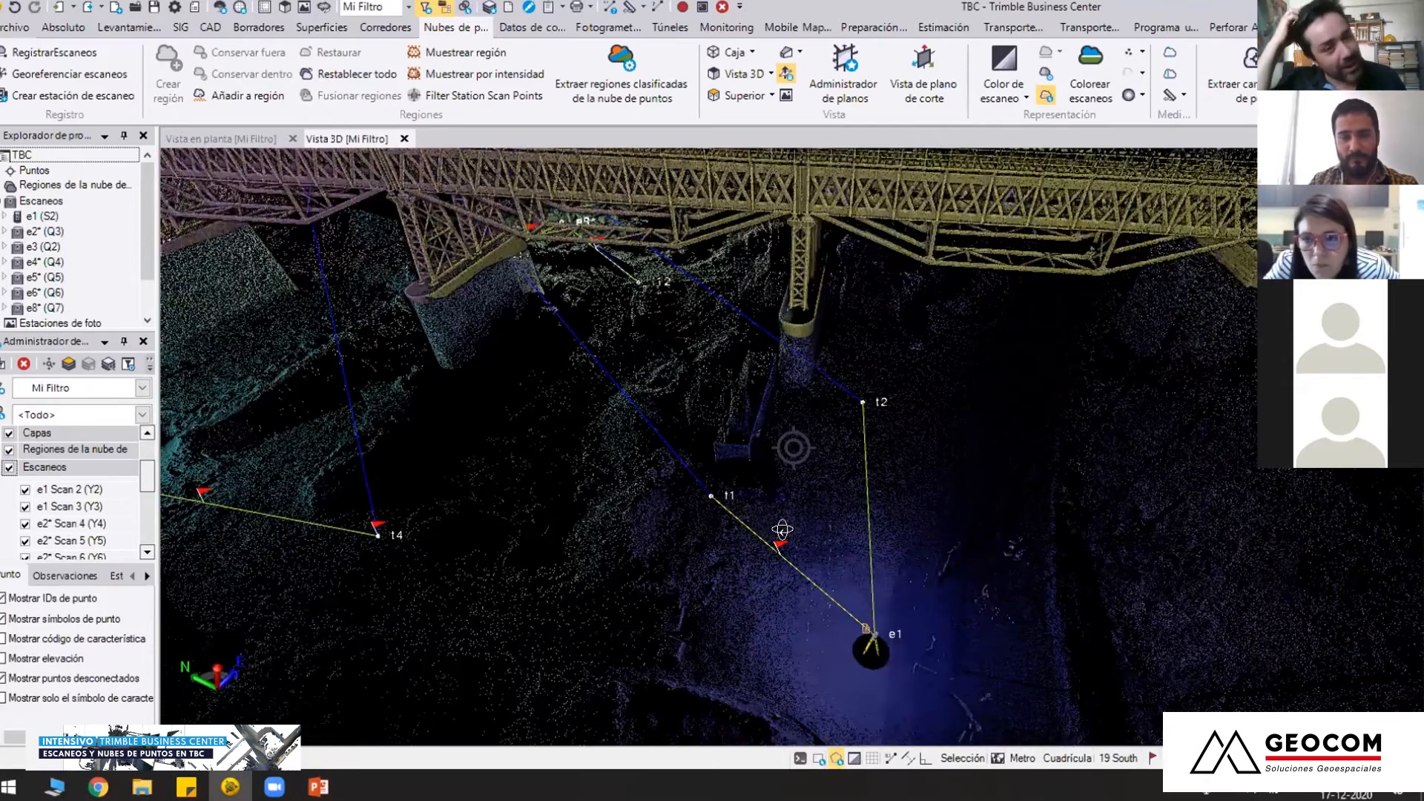
{"action": "right_click_drag", "start_coordinate": [749, 529], "coordinate": [677, 511]}
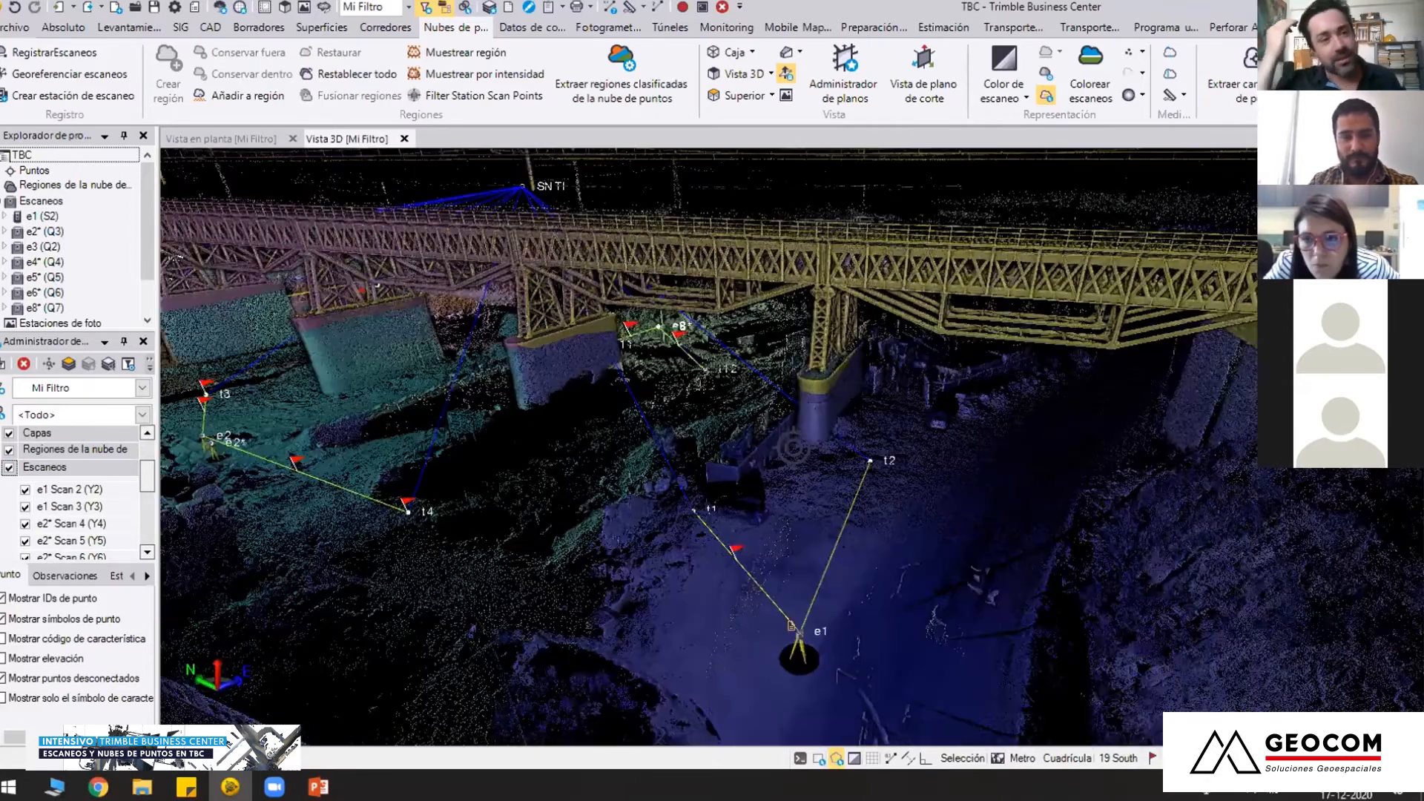
{"action": "right_click_drag", "start_coordinate": [995, 499], "coordinate": [484, 426]}
{"action": "right_click_drag", "start_coordinate": [624, 427], "coordinate": [653, 455]}
{"action": "middle_click_drag", "start_coordinate": [510, 492], "coordinate": [655, 610]}
{"action": "mouse_move", "coordinate": [655, 610]}
{"action": "right_mouse_down"}
{"action": "mouse_move", "coordinate": [695, 473]}
{"action": "mouse_move", "coordinate": [449, 469]}
{"action": "mouse_move", "coordinate": [334, 504]}
{"action": "right_mouse_up"}
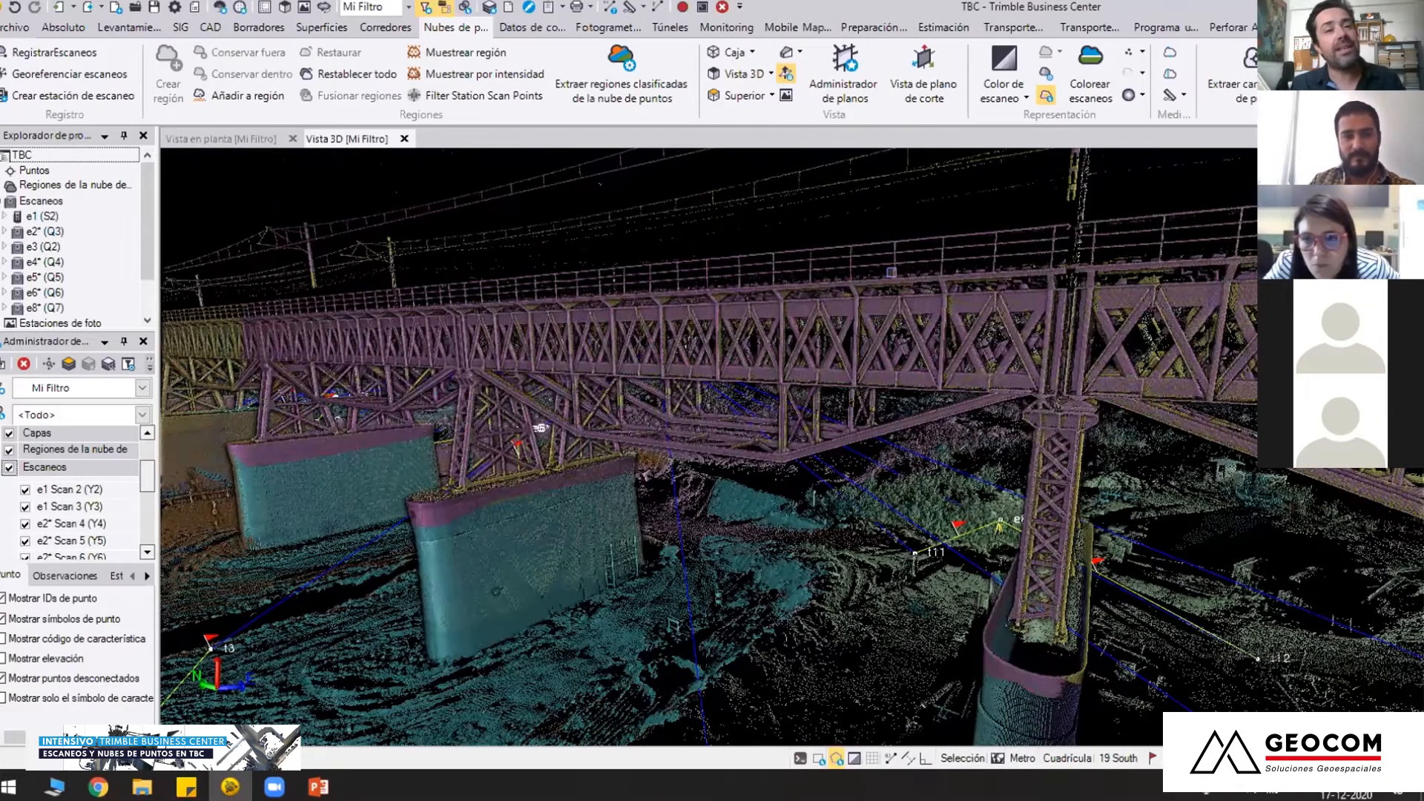
Examine the piers and ground around stations e4, e6 and e3 and how their coloured scans meet along the bridge
{"action": "mouse_move", "coordinate": [681, 486]}
{"action": "right_mouse_down"}
{"action": "mouse_move", "coordinate": [724, 517]}
{"action": "mouse_move", "coordinate": [794, 448]}
{"action": "mouse_move", "coordinate": [718, 490]}
{"action": "mouse_move", "coordinate": [601, 459]}
{"action": "mouse_move", "coordinate": [639, 470]}
{"action": "mouse_move", "coordinate": [912, 429]}
{"action": "mouse_move", "coordinate": [793, 447]}
{"action": "mouse_move", "coordinate": [681, 410]}
{"action": "mouse_move", "coordinate": [861, 364]}
{"action": "mouse_move", "coordinate": [879, 326]}
{"action": "right_mouse_up"}
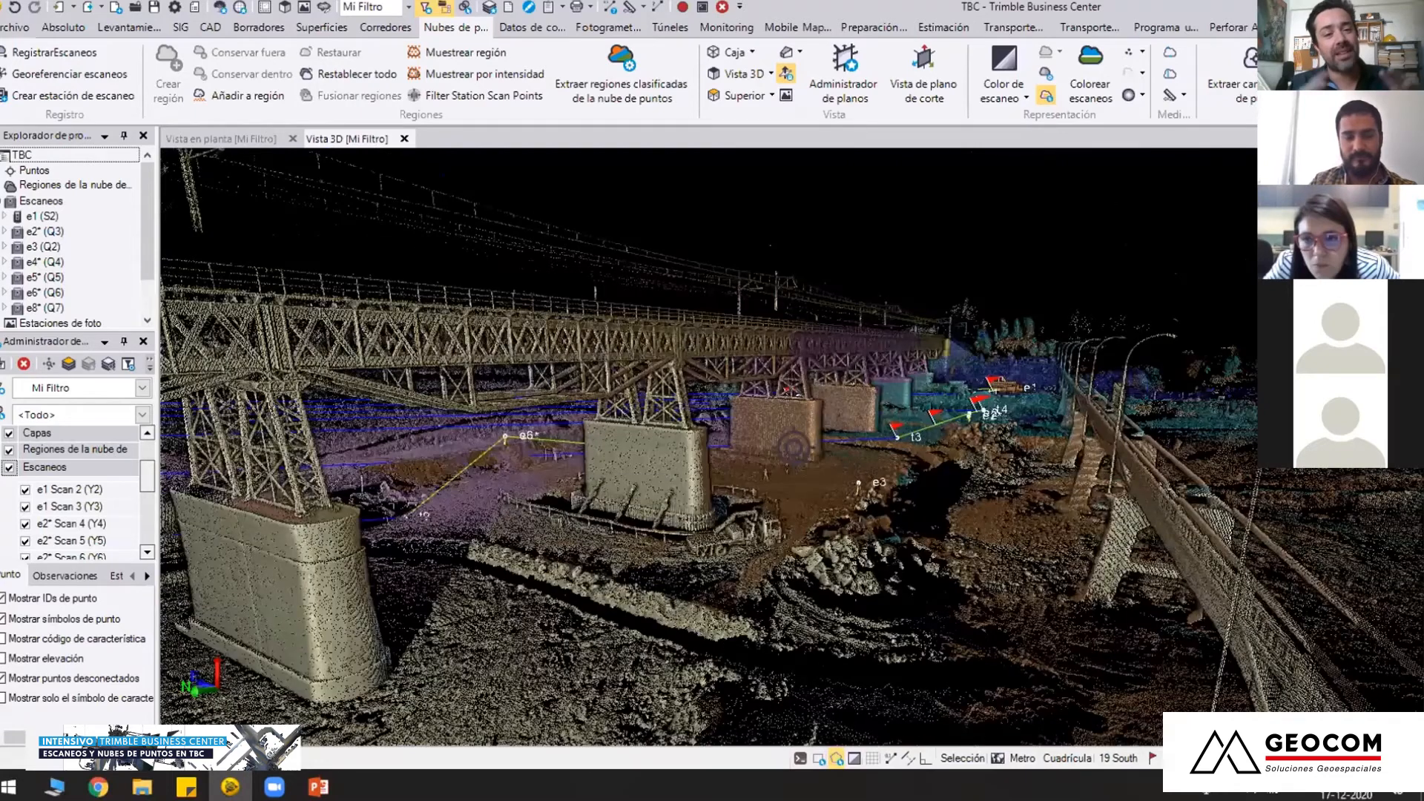
{"action": "right_click_drag", "start_coordinate": [794, 449], "coordinate": [705, 531]}
{"action": "scroll", "coordinate": [764, 526], "scroll_direction": "down", "scroll_amount": 2}
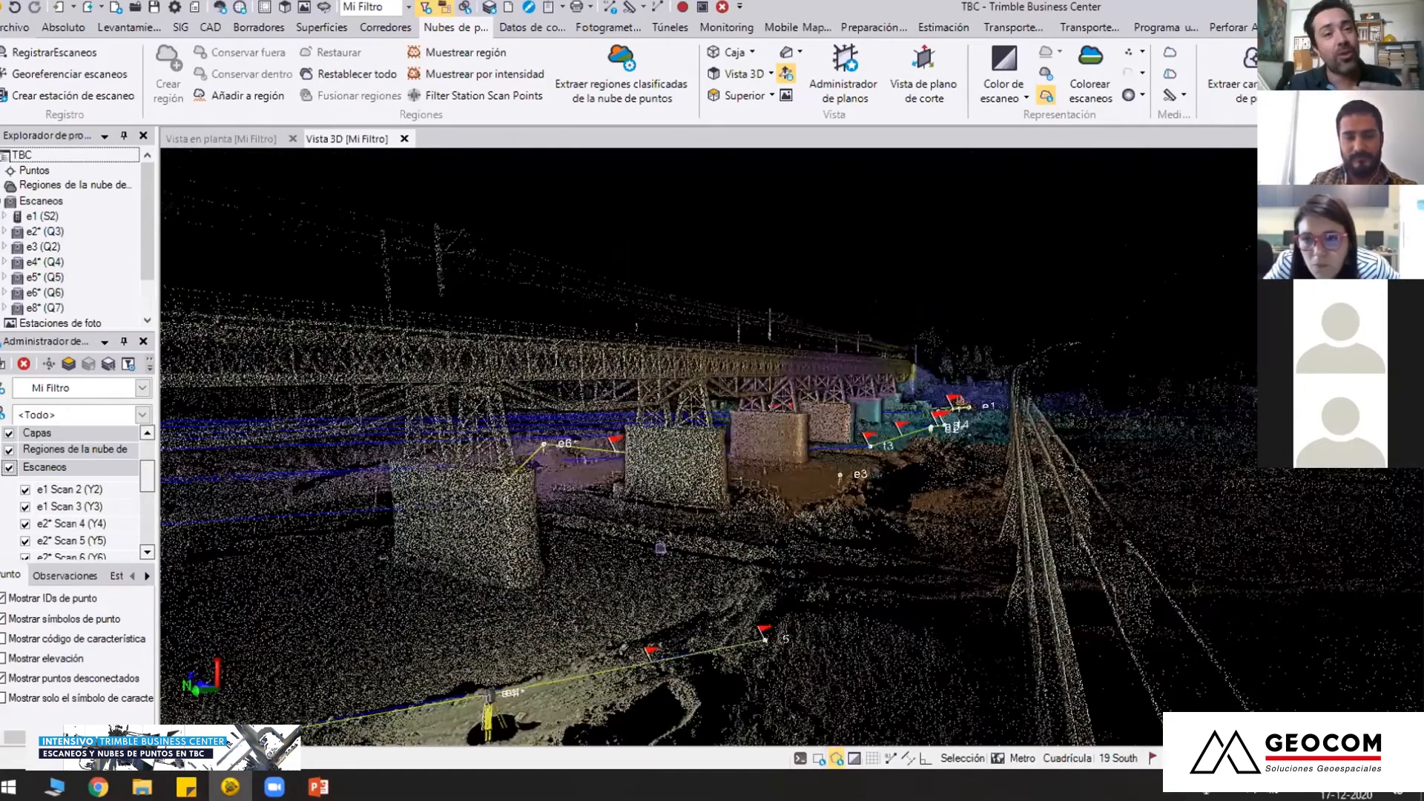
{"action": "scroll", "coordinate": [660, 548], "scroll_direction": "up", "scroll_amount": 3}
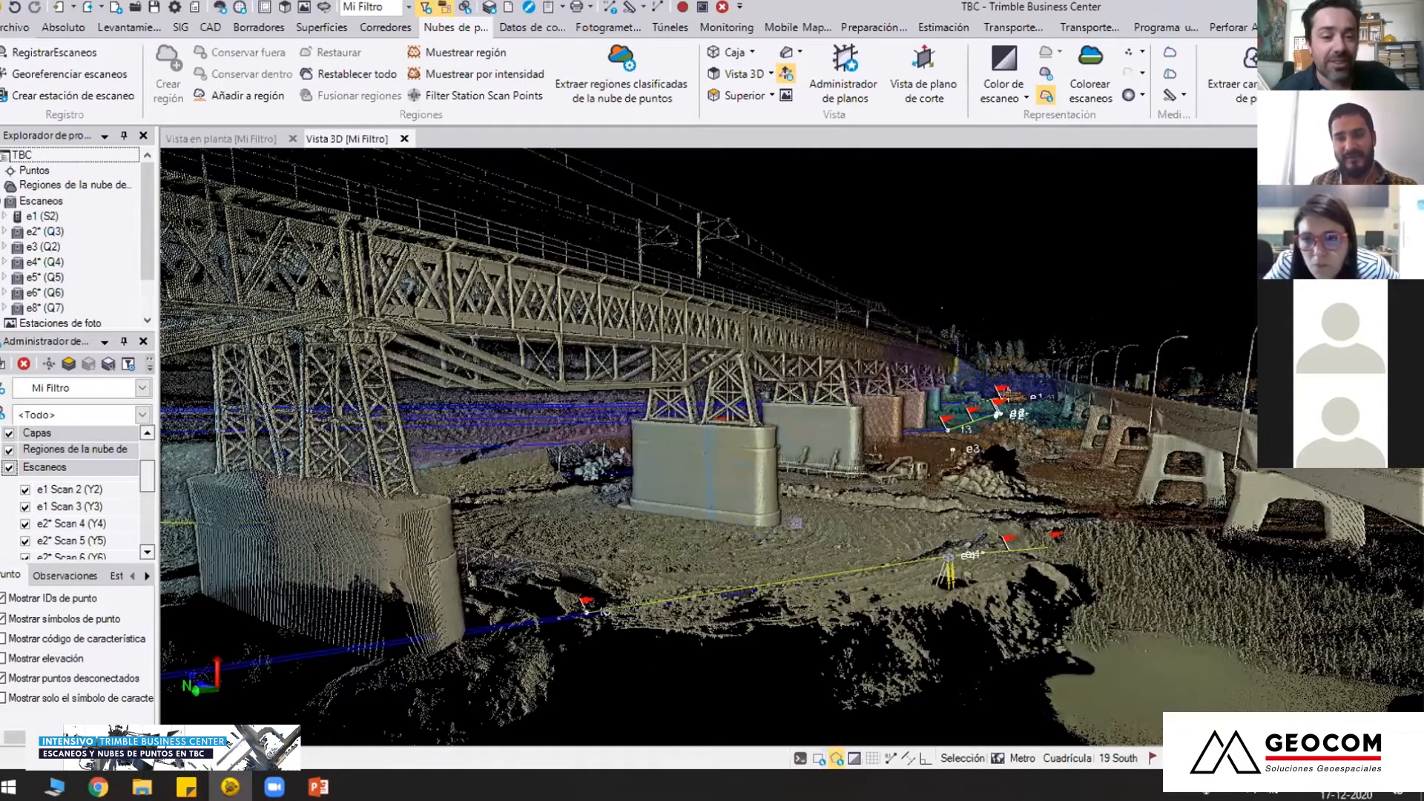
{"action": "left_click_drag", "start_coordinate": [788, 528], "coordinate": [370, 566]}
{"action": "left_click_drag", "start_coordinate": [559, 540], "coordinate": [483, 530]}
{"action": "middle_click_drag", "start_coordinate": [860, 589], "coordinate": [547, 548]}
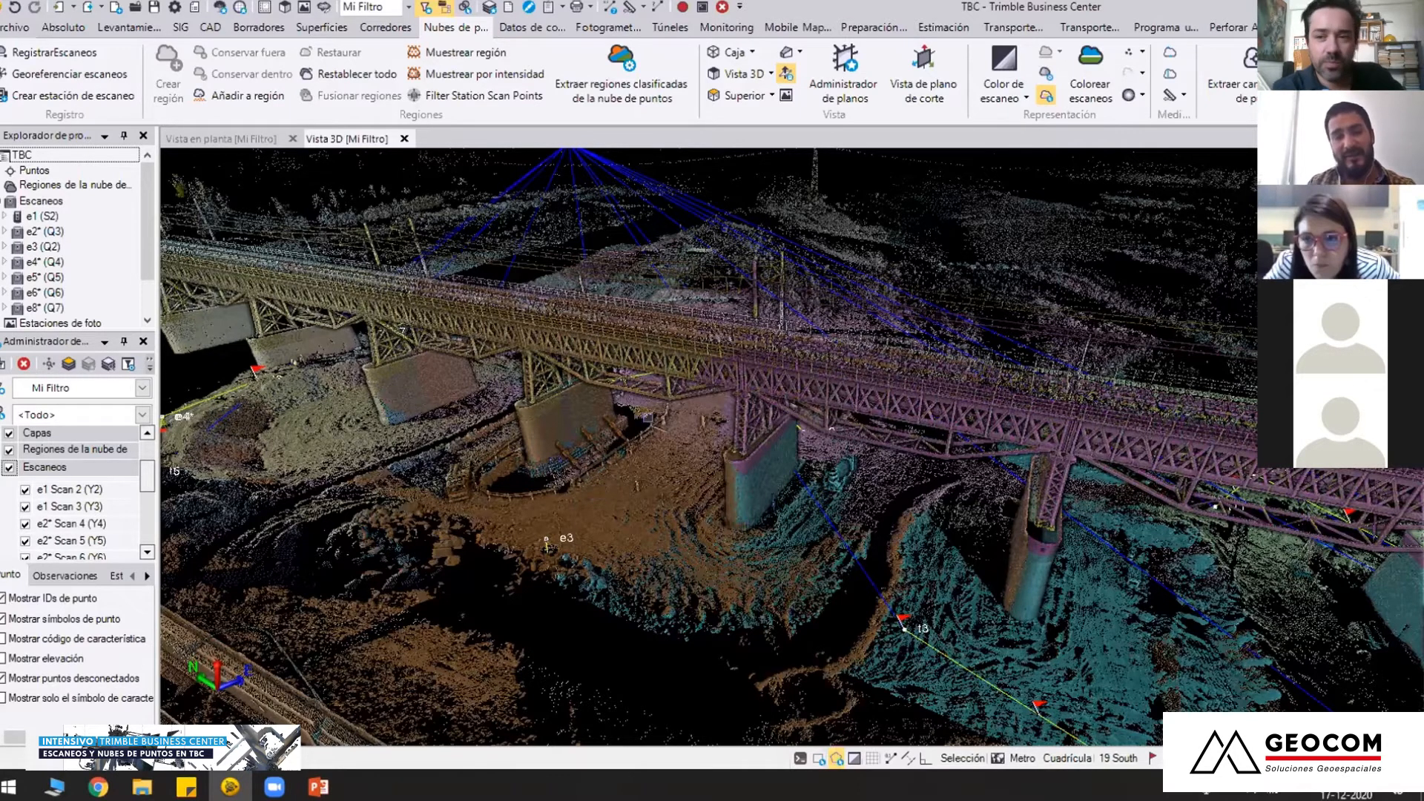
{"action": "right_click_drag", "start_coordinate": [722, 483], "coordinate": [727, 490]}
{"action": "right_click_drag", "start_coordinate": [803, 445], "coordinate": [696, 511]}
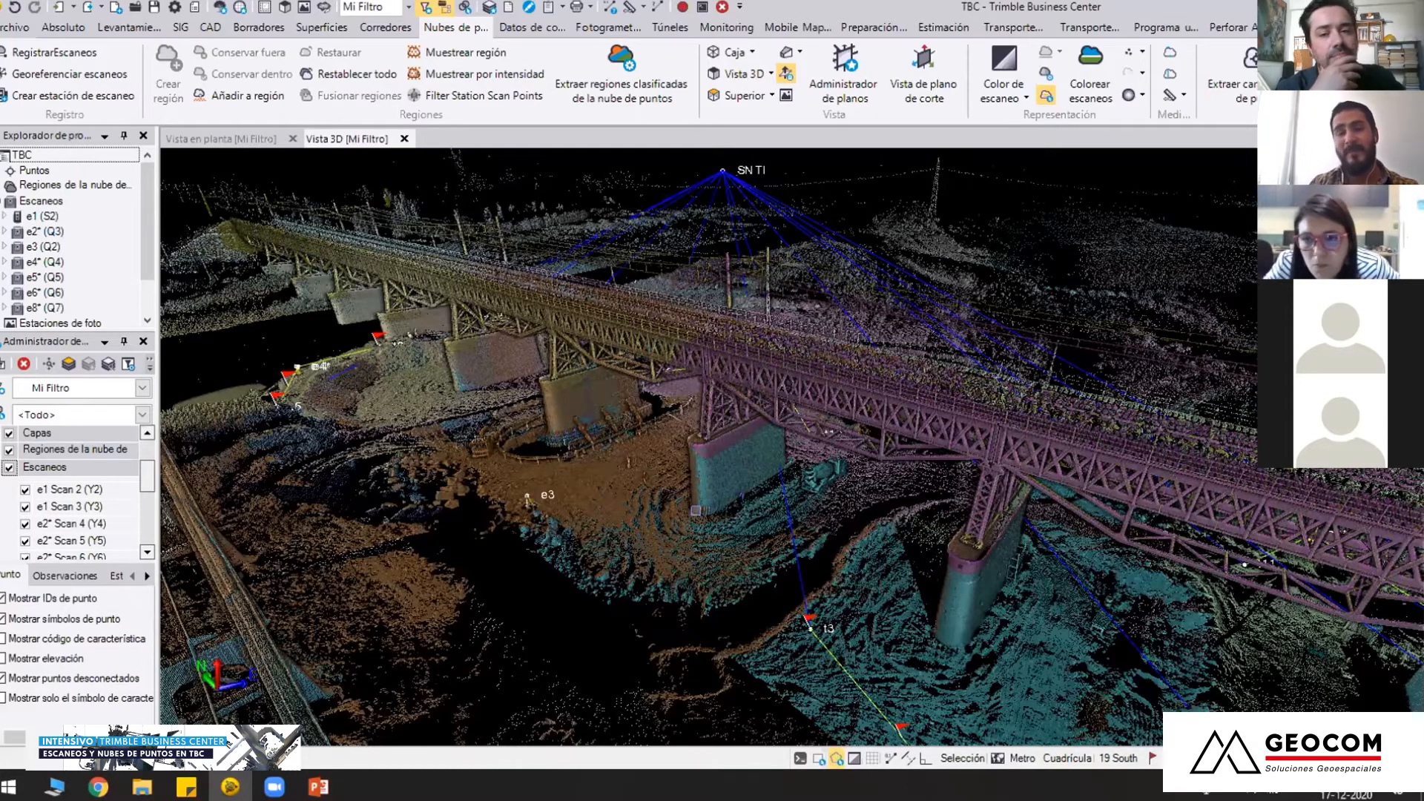
{"action": "middle_click_drag", "start_coordinate": [572, 460], "coordinate": [798, 449]}
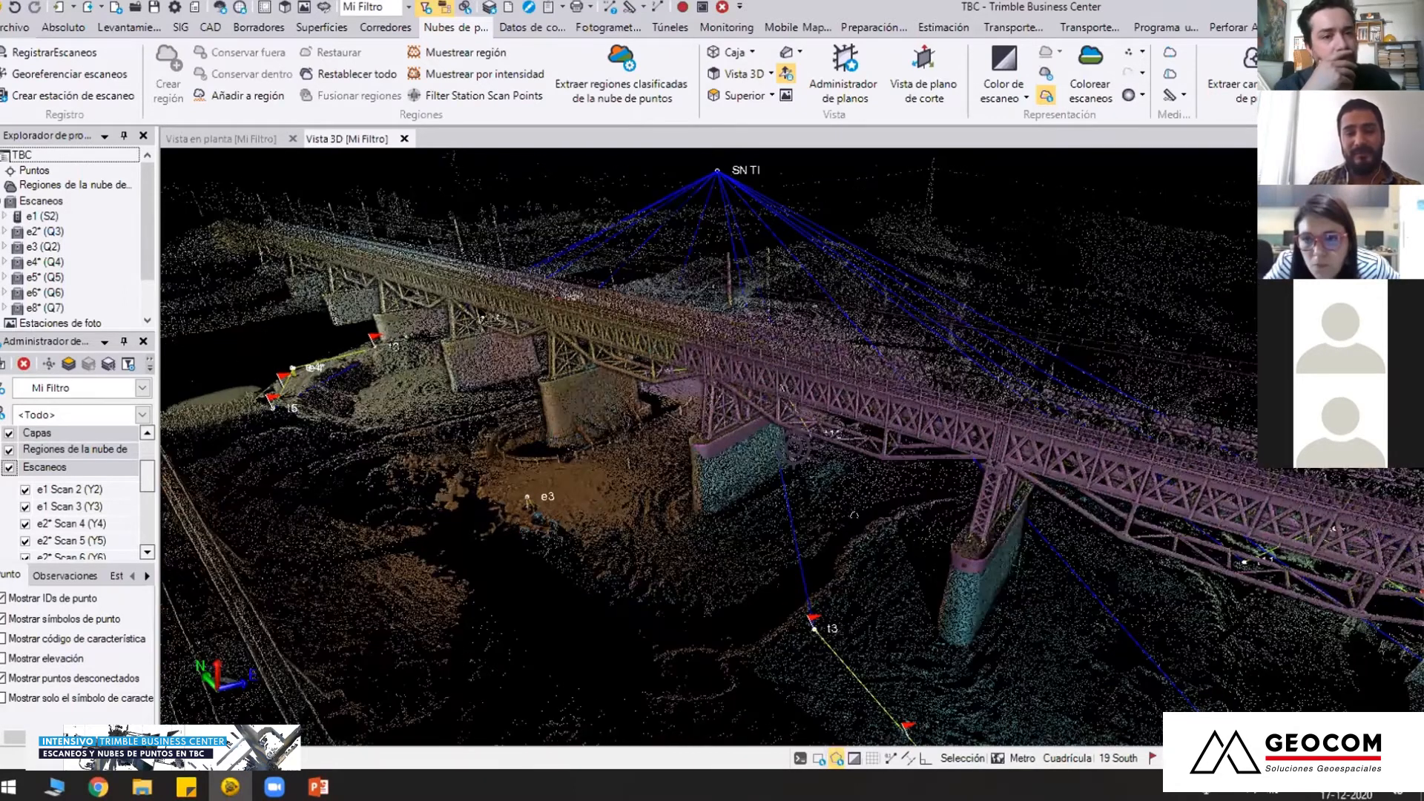
Examine the scan coverage of the ground and piers around station e3 and its neighbouring stations
{"action": "middle_click_drag", "start_coordinate": [564, 459], "coordinate": [791, 461]}
{"action": "scroll", "coordinate": [725, 436], "scroll_direction": "up", "scroll_amount": 1}
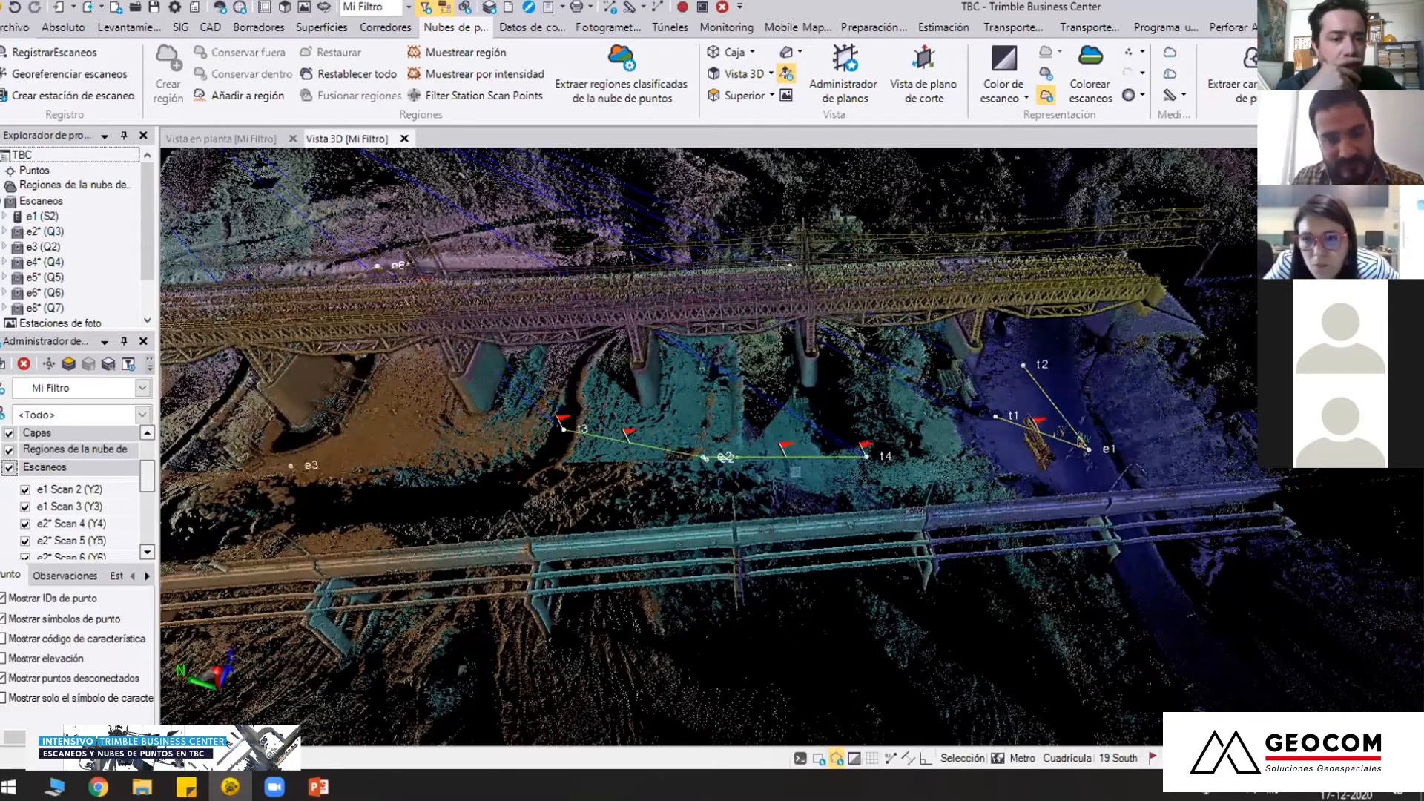
{"action": "scroll", "coordinate": [839, 400], "scroll_direction": "up", "scroll_amount": 2}
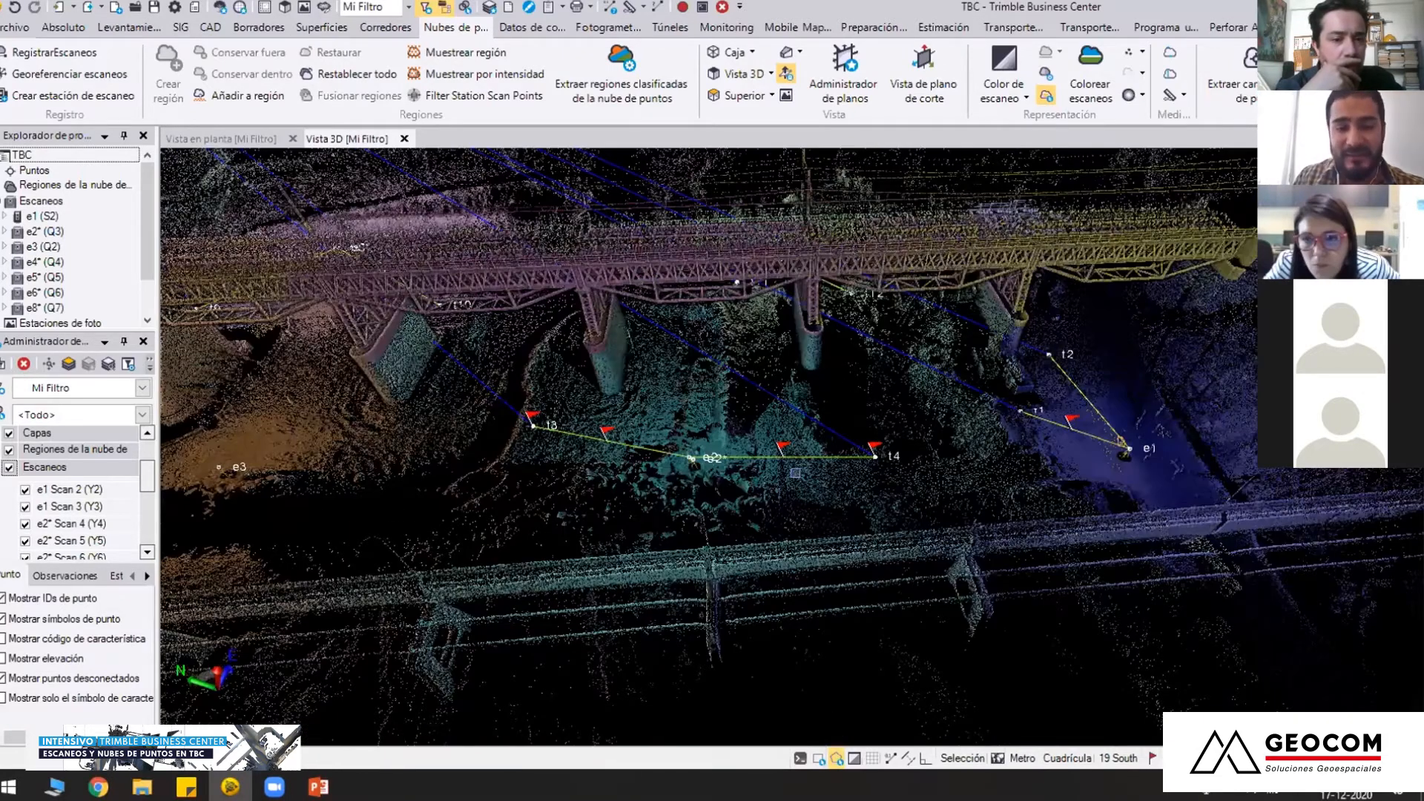
{"action": "middle_click_drag", "start_coordinate": [531, 463], "coordinate": [850, 407]}
{"action": "middle_click_drag", "start_coordinate": [512, 410], "coordinate": [768, 407]}
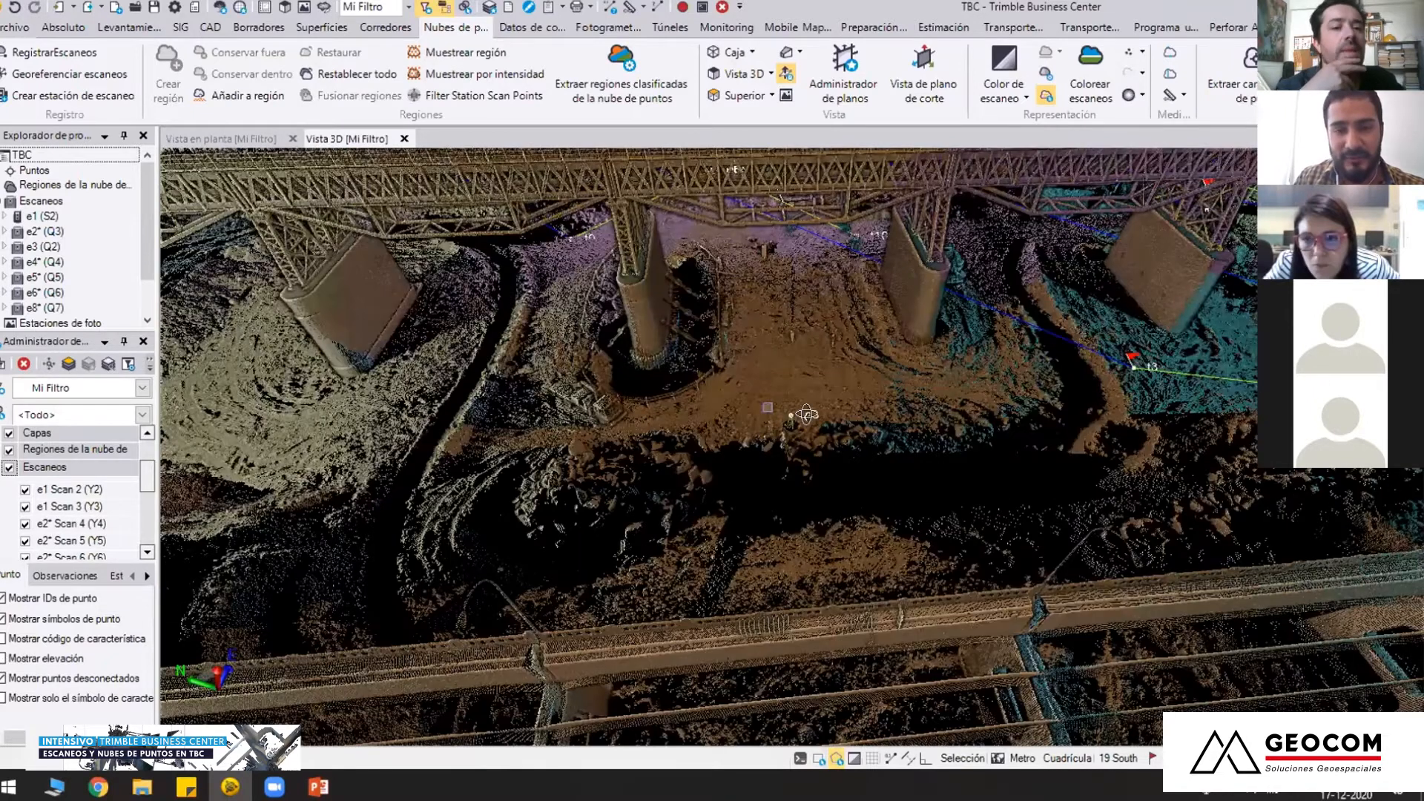
{"action": "scroll", "coordinate": [807, 414], "scroll_direction": "up", "scroll_amount": 3}
{"action": "middle_click_drag", "start_coordinate": [941, 418], "coordinate": [736, 470]}
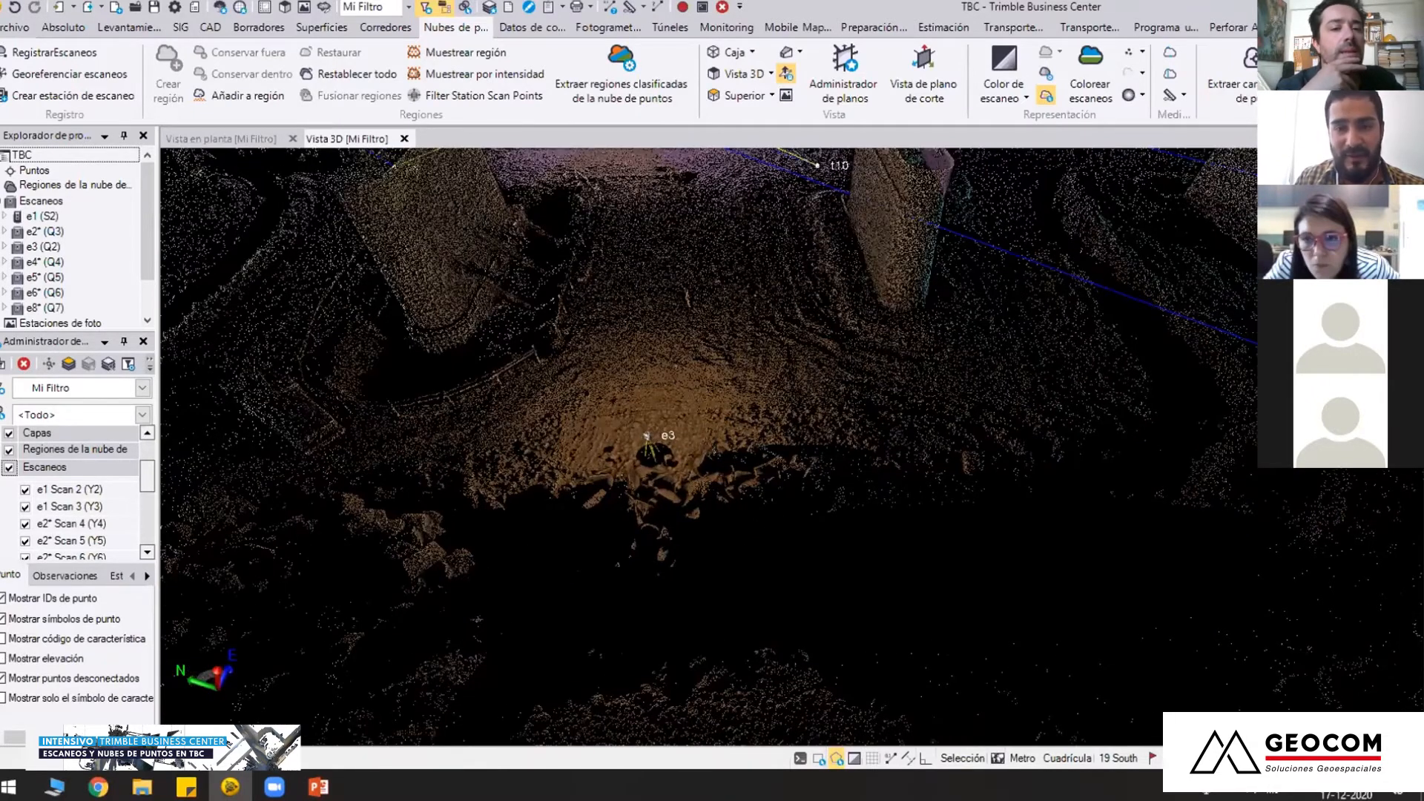
{"action": "right_click_drag", "start_coordinate": [736, 460], "coordinate": [756, 339]}
{"action": "middle_click_drag", "start_coordinate": [1075, 337], "coordinate": [1023, 279]}
{"action": "middle_click_drag", "start_coordinate": [762, 406], "coordinate": [699, 451]}
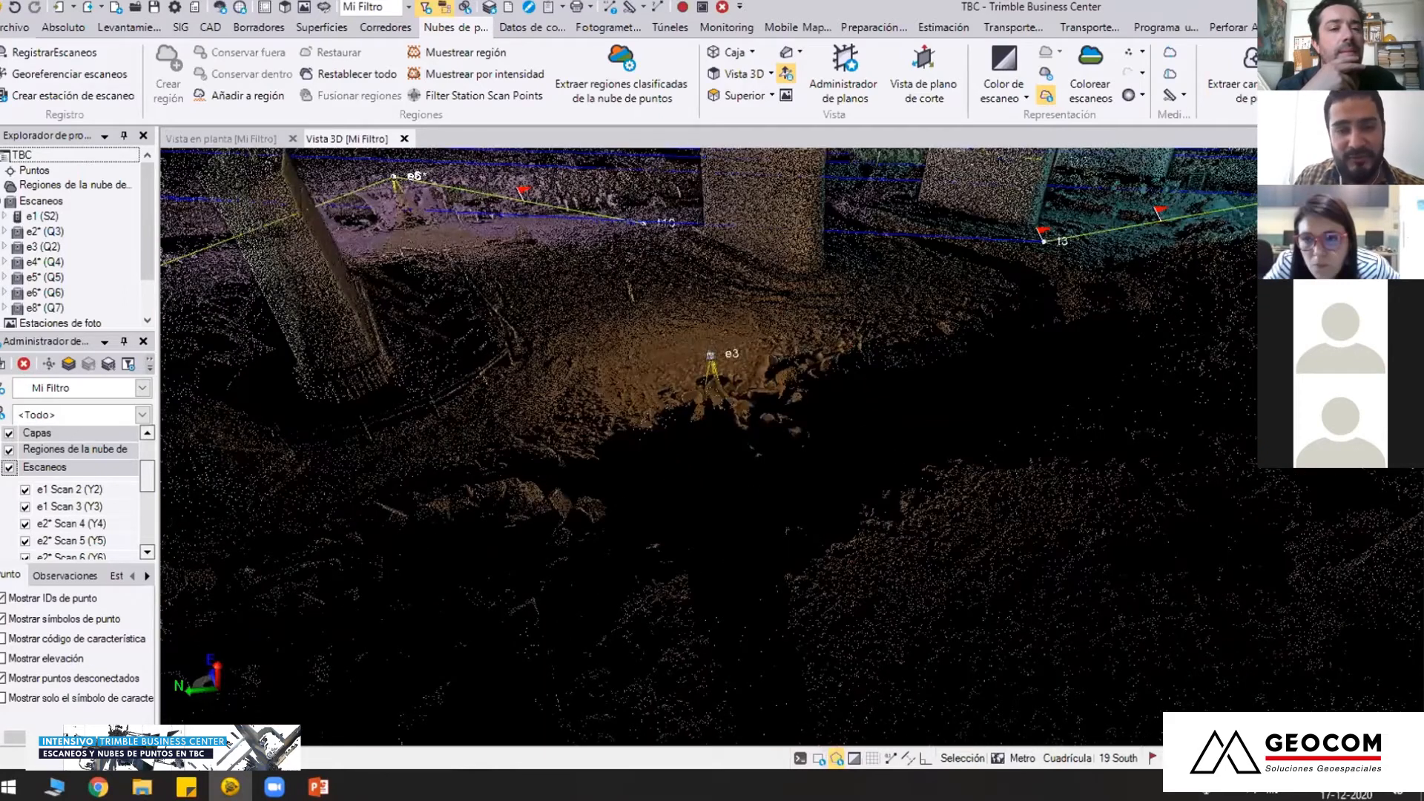
{"action": "scroll", "coordinate": [817, 469], "scroll_direction": "down", "scroll_amount": 3}
{"action": "scroll", "coordinate": [852, 451], "scroll_direction": "down", "scroll_amount": 1}
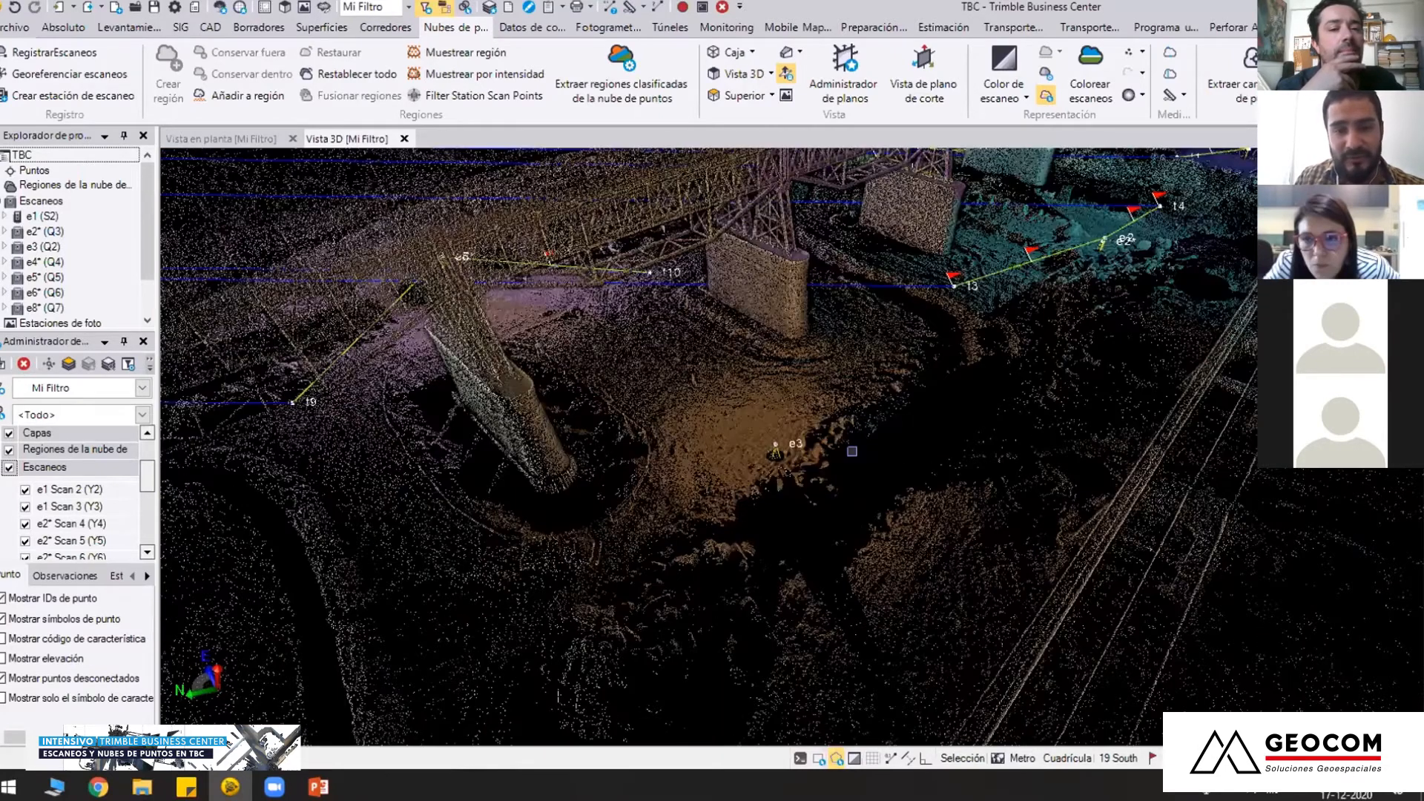
Examine how the coloured scans of e3, e2* and e4* meet across the piers, the ground and both bridges
{"action": "right_click_drag", "start_coordinate": [852, 451], "coordinate": [770, 452]}
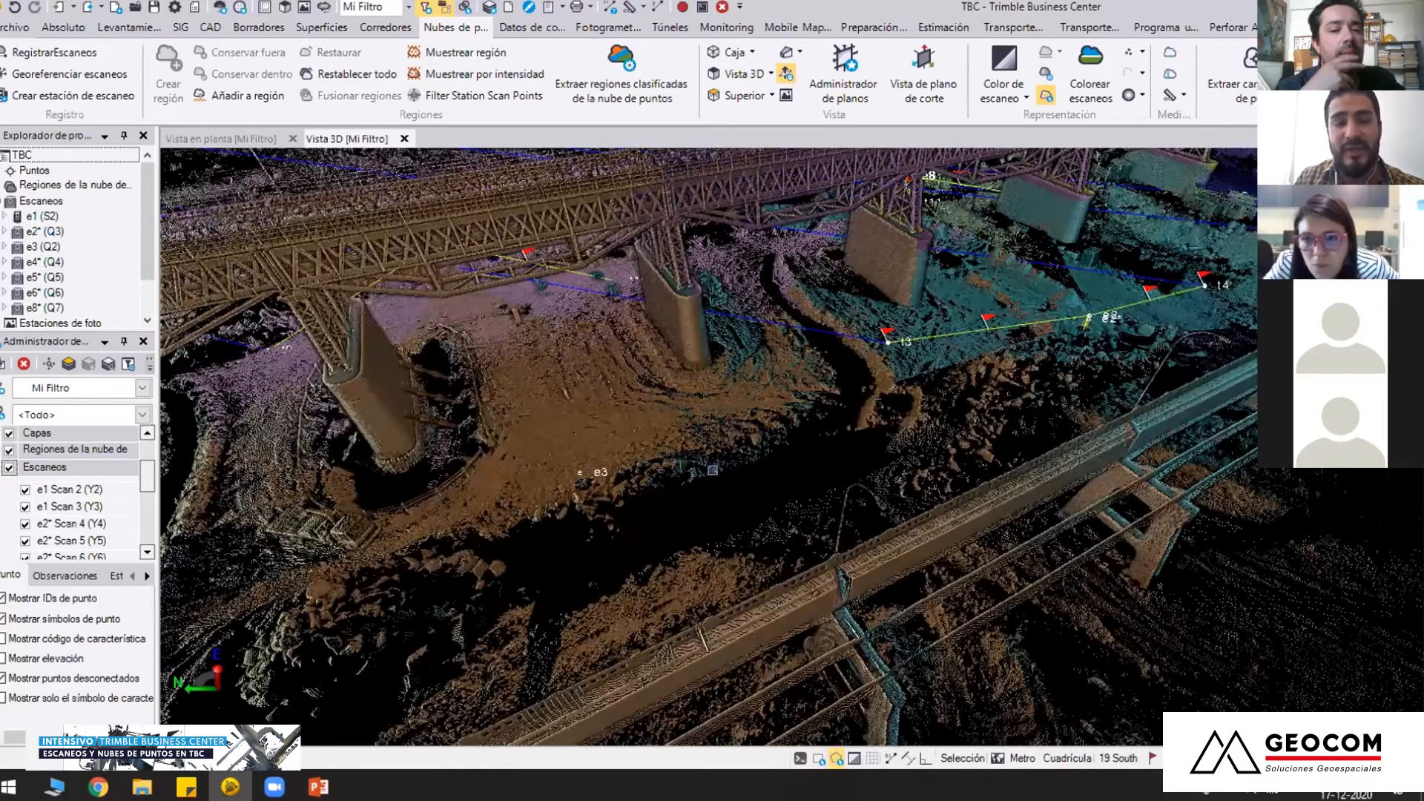
{"action": "right_click_drag", "start_coordinate": [833, 457], "coordinate": [593, 447]}
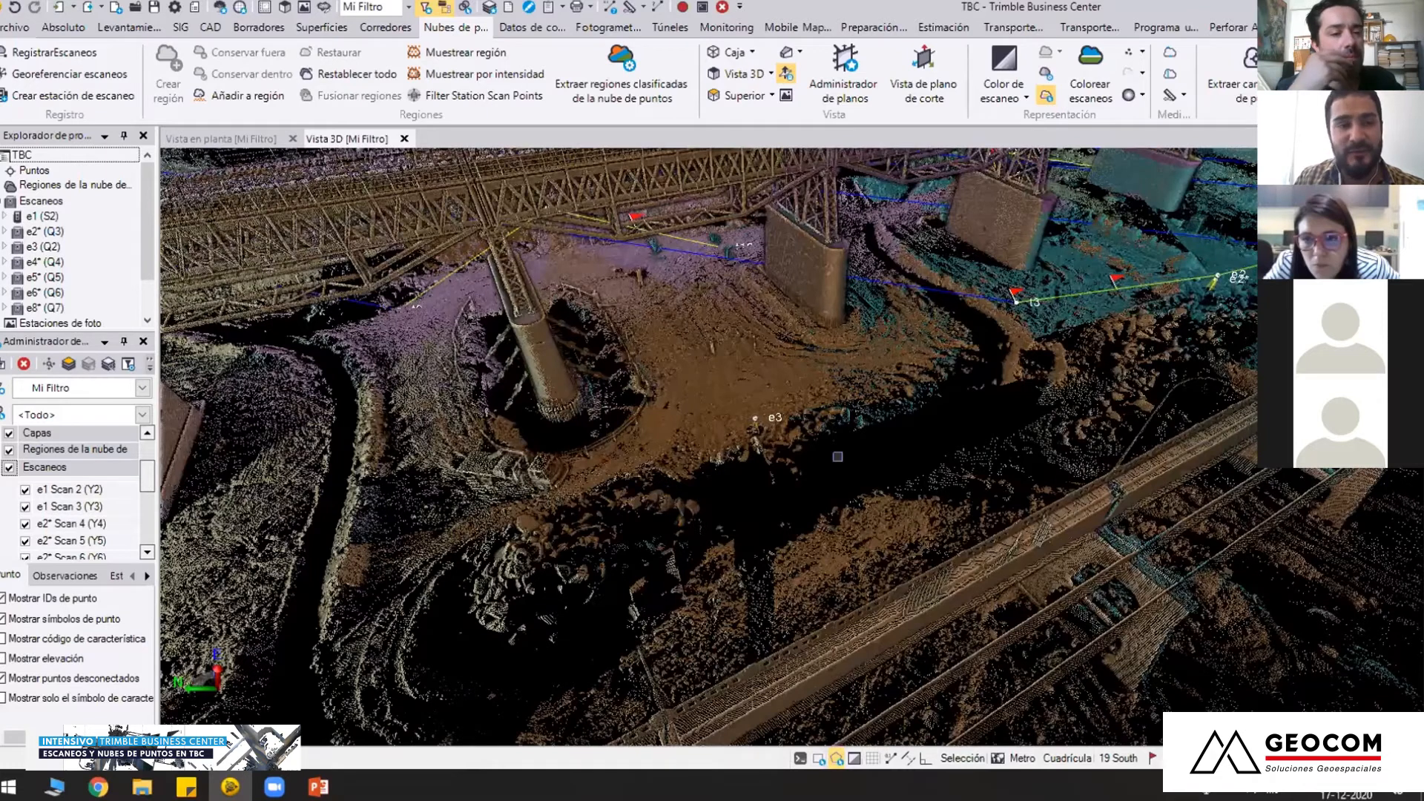
{"action": "right_click_drag", "start_coordinate": [838, 456], "coordinate": [645, 313]}
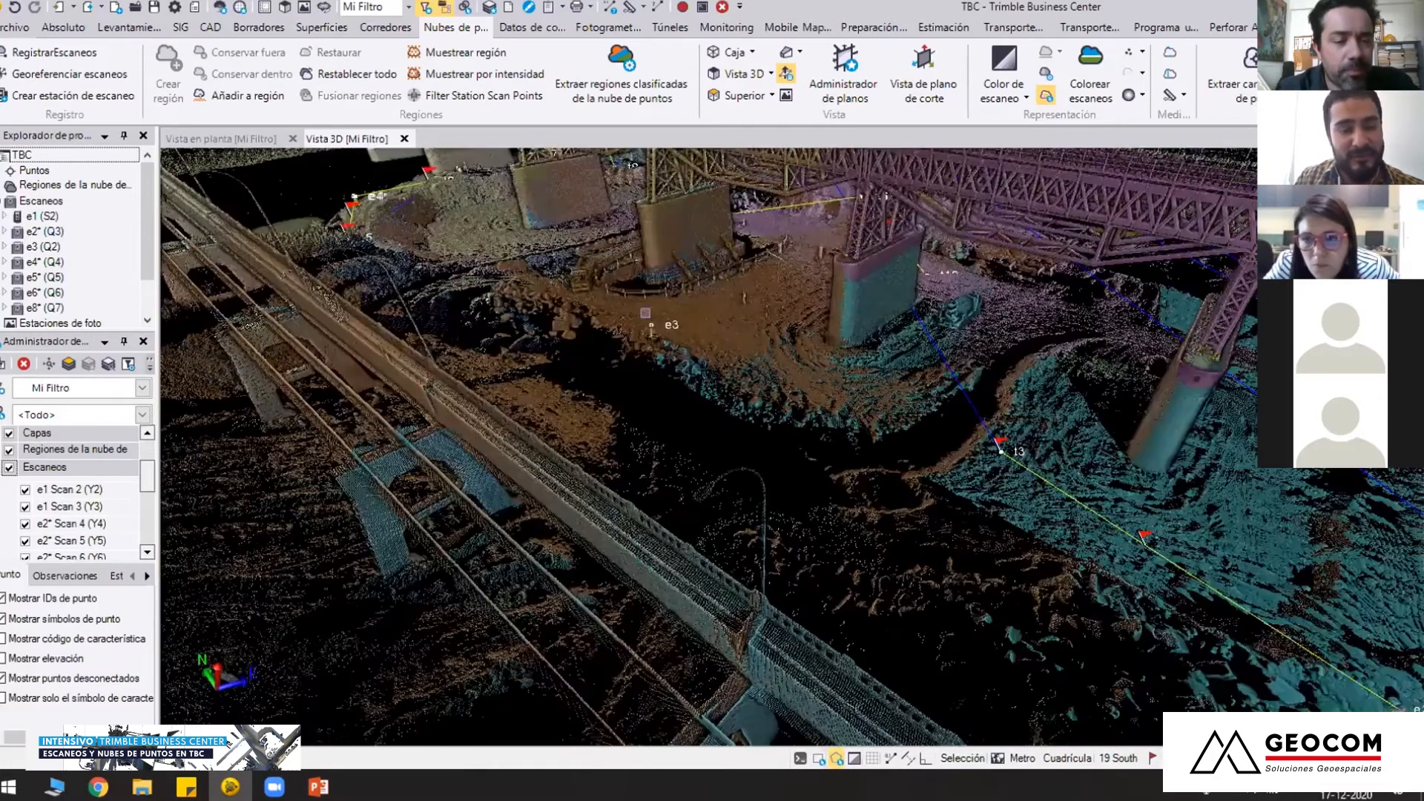
{"action": "middle_click_drag", "start_coordinate": [646, 312], "coordinate": [651, 333]}
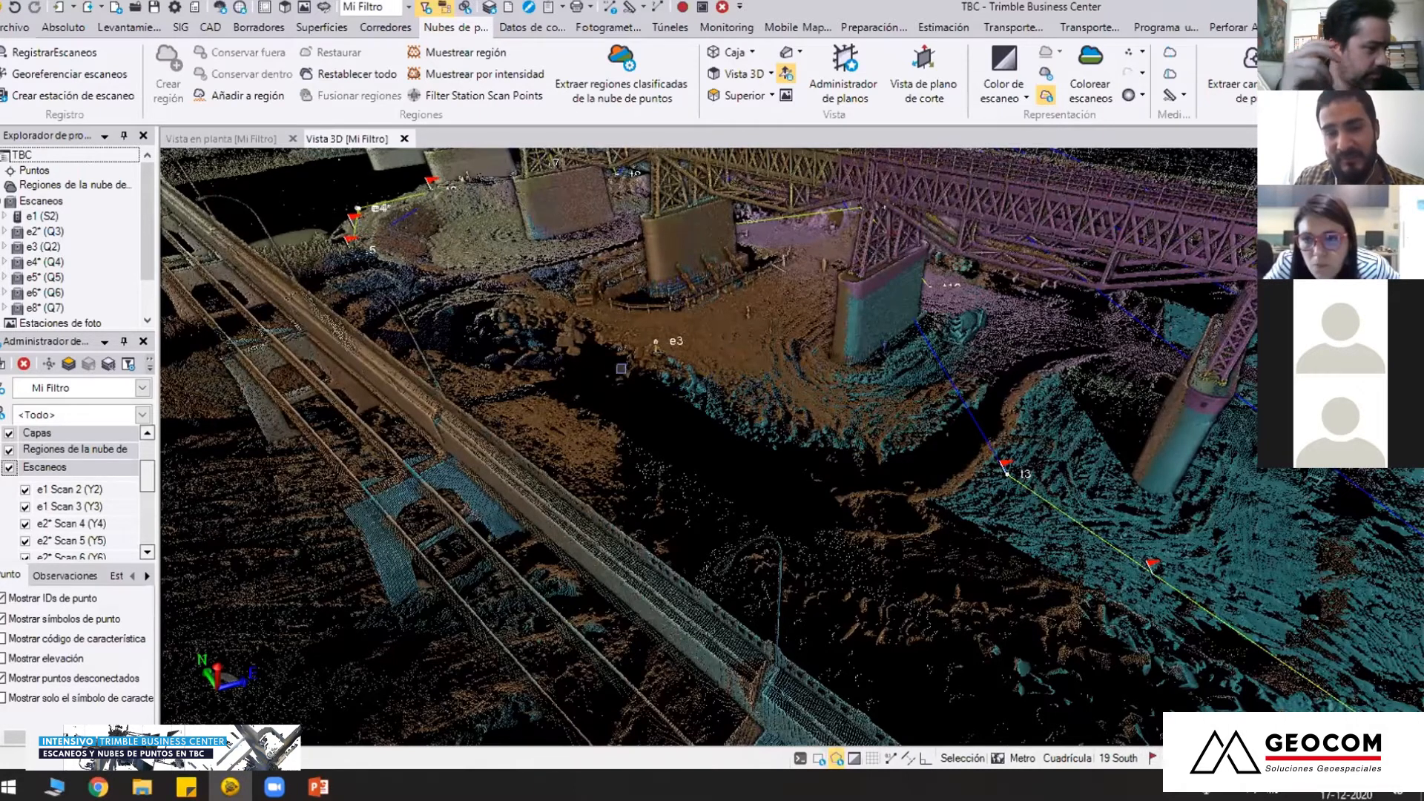
{"action": "scroll", "coordinate": [1091, 484], "scroll_direction": "down", "scroll_amount": 1}
{"action": "scroll", "coordinate": [1091, 484], "scroll_direction": "down", "scroll_amount": 1}
{"action": "middle_click_drag", "start_coordinate": [1091, 483], "coordinate": [779, 446]}
{"action": "scroll", "coordinate": [597, 379], "scroll_direction": "up", "scroll_amount": 2}
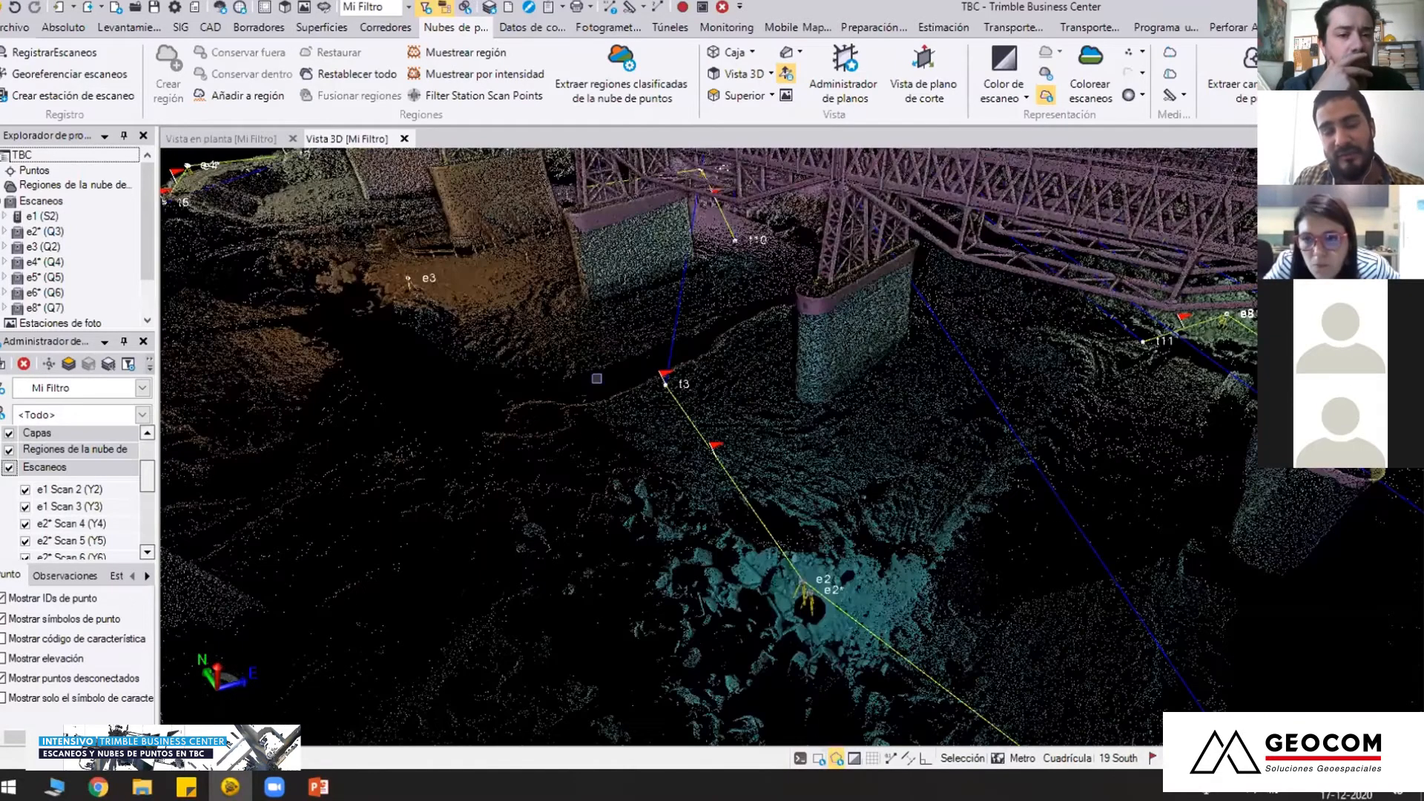
{"action": "middle_click_drag", "start_coordinate": [428, 279], "coordinate": [717, 393]}
{"action": "scroll", "coordinate": [716, 393], "scroll_direction": "up", "scroll_amount": 1}
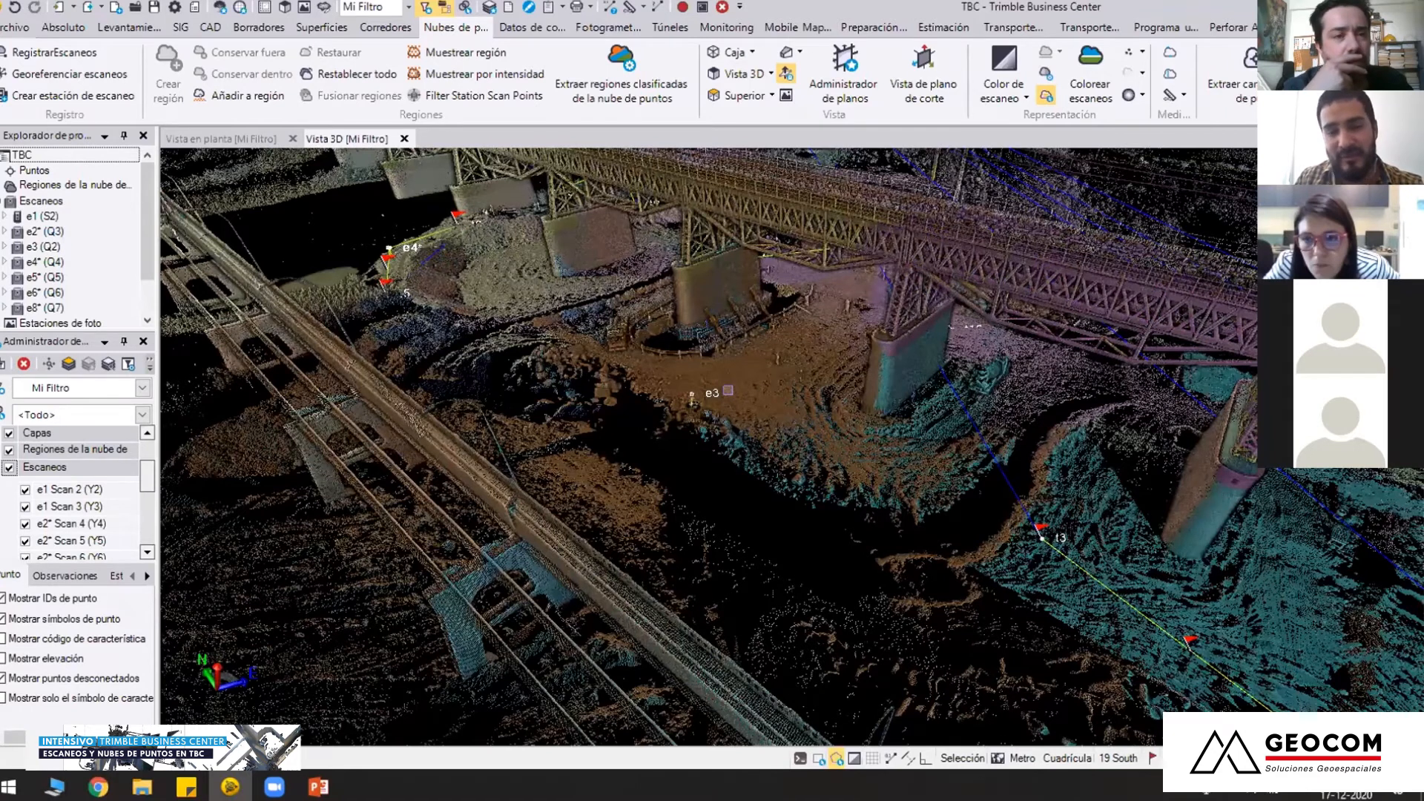
{"action": "right_click_drag", "start_coordinate": [728, 390], "coordinate": [949, 374]}
{"action": "right_click_drag", "start_coordinate": [824, 423], "coordinate": [678, 534]}
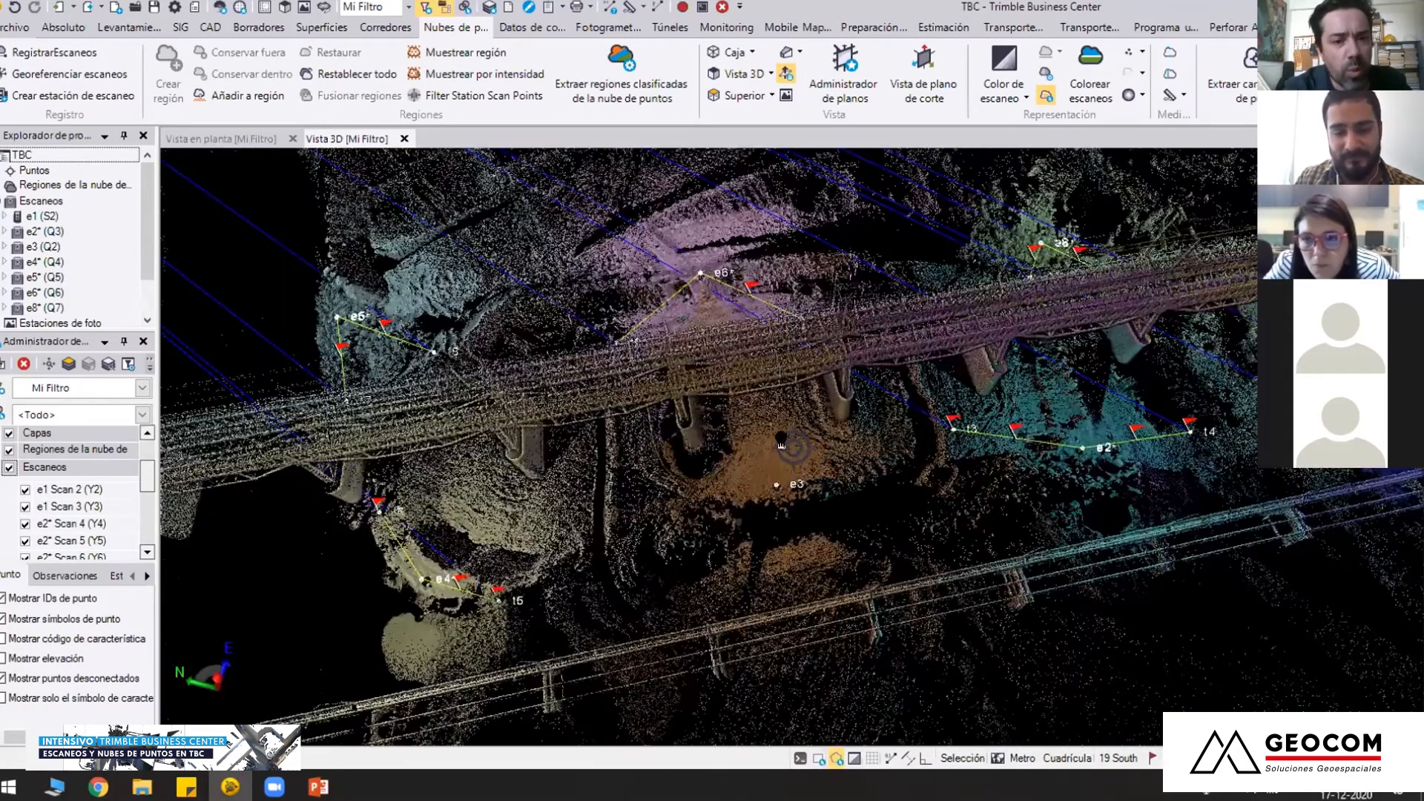
{"action": "right_click_drag", "start_coordinate": [790, 430], "coordinate": [667, 543]}
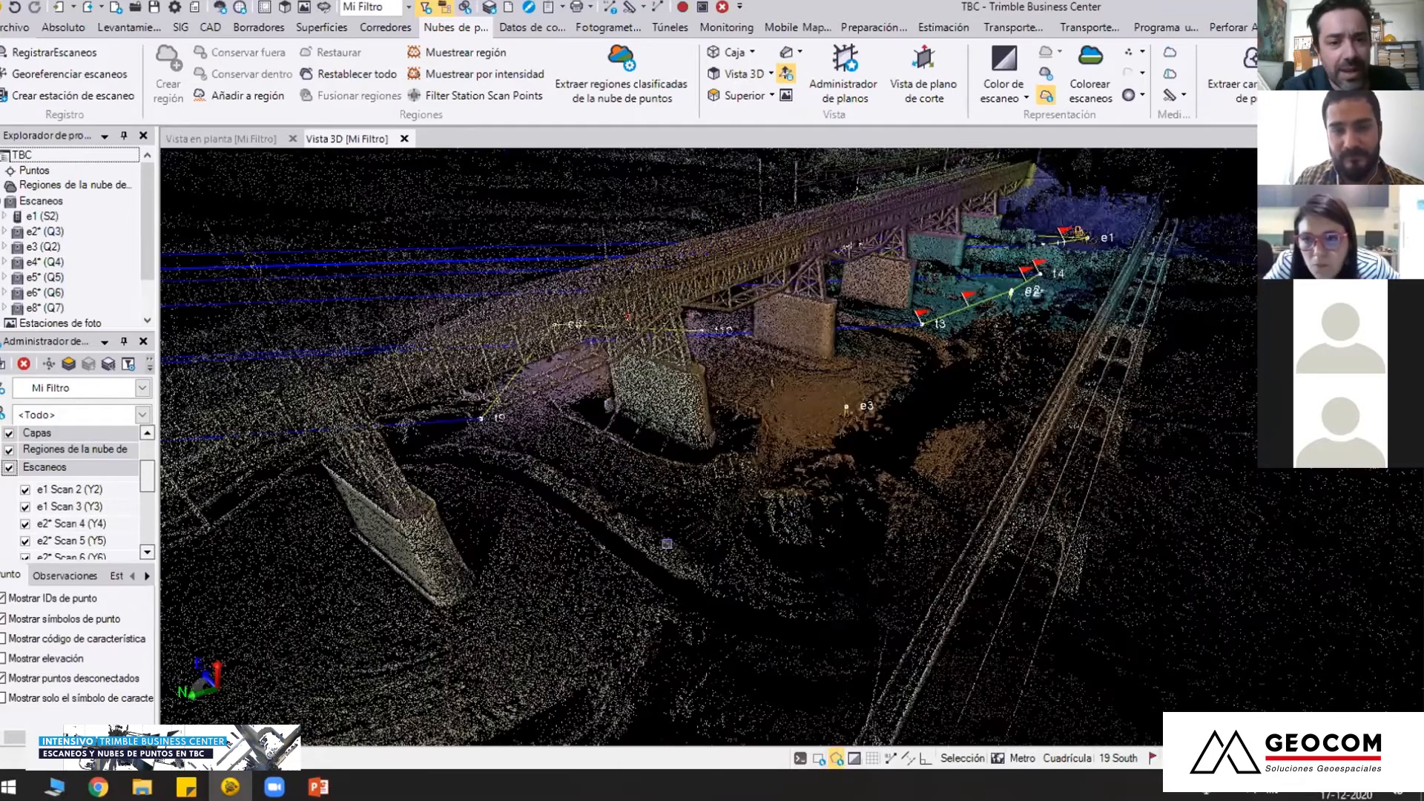
{"action": "scroll", "coordinate": [805, 507], "scroll_direction": "up", "scroll_amount": 3}
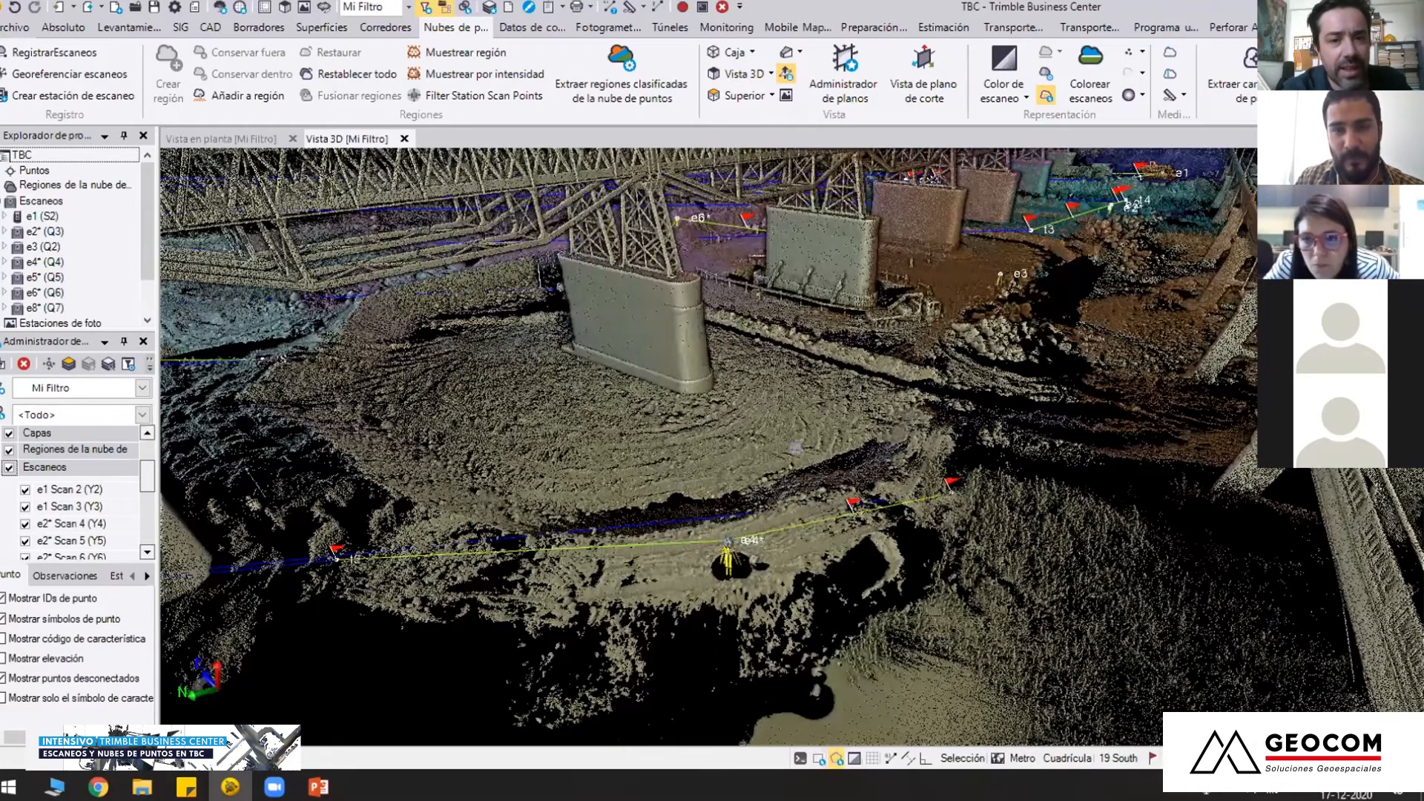
{"action": "middle_click_drag", "start_coordinate": [821, 475], "coordinate": [734, 643]}
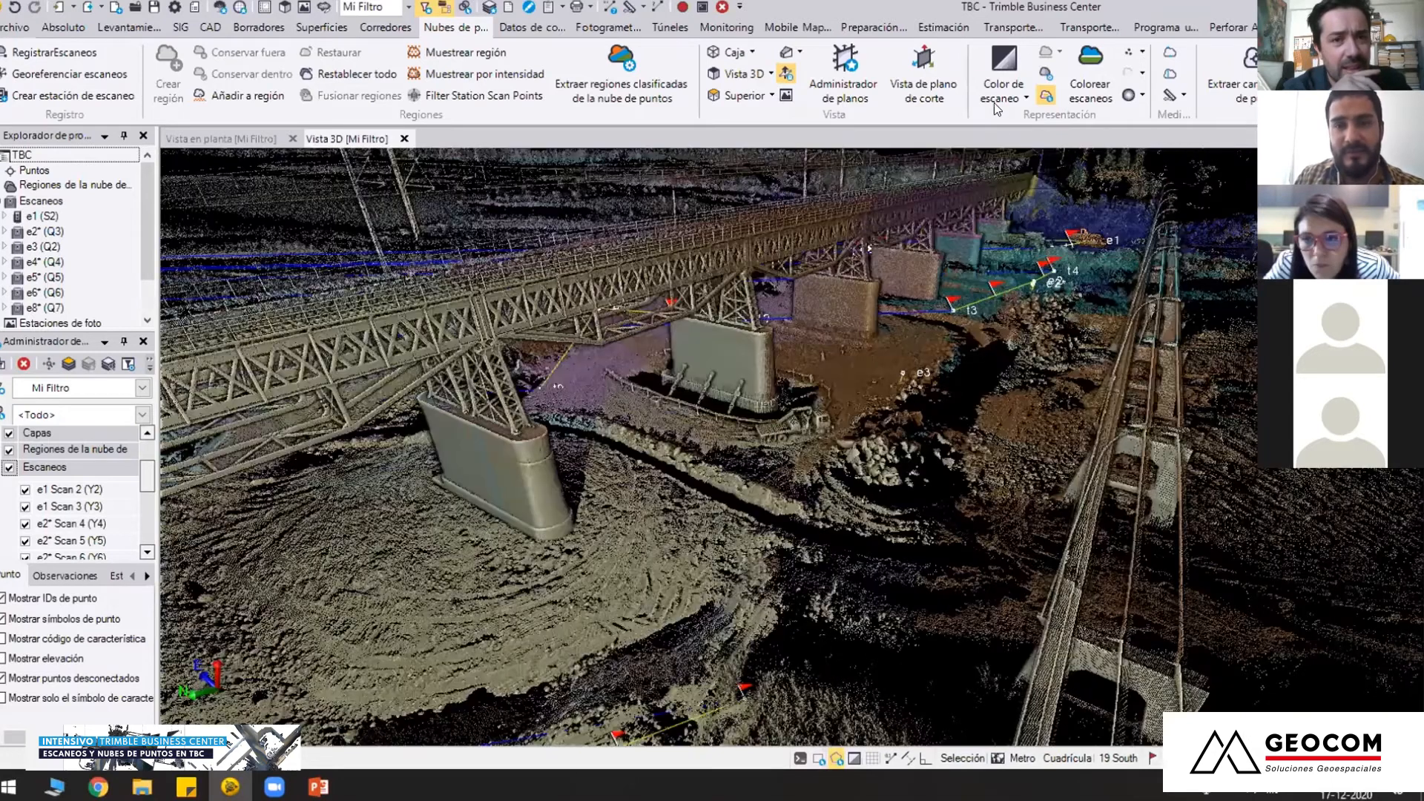
{"action": "left_click", "coordinate": [1003, 100]}
{"action": "left_click", "coordinate": [1005, 119]}
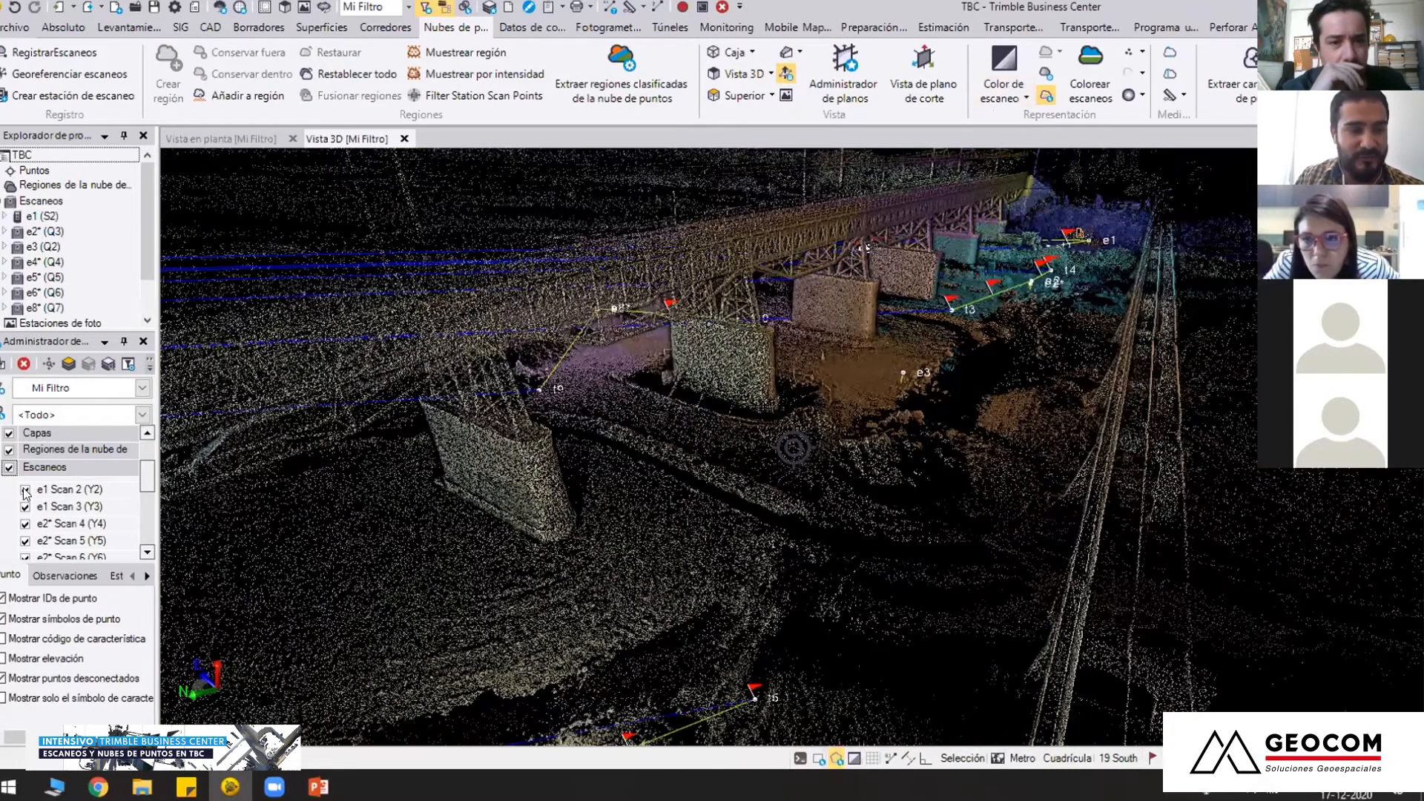
Show only e1 Scan 2, e1 Scan 3, e2* Scan 4 and e2* Scan 5 and examine their overlap around station e1
{"action": "left_click", "coordinate": [26, 491]}
{"action": "left_click", "coordinate": [25, 508]}
{"action": "left_click", "coordinate": [25, 524]}
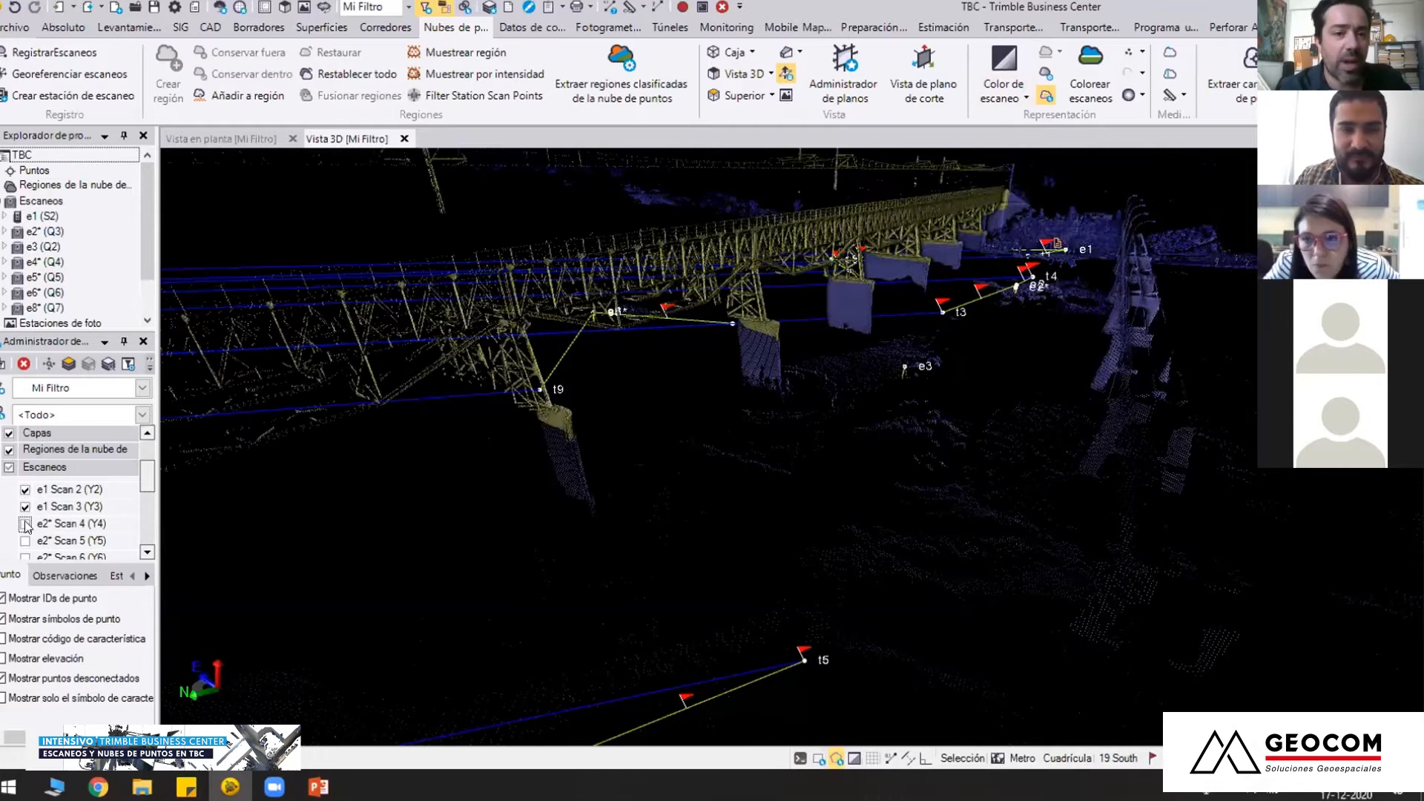
{"action": "left_click", "coordinate": [30, 534]}
{"action": "left_click_drag", "start_coordinate": [725, 372], "coordinate": [531, 421]}
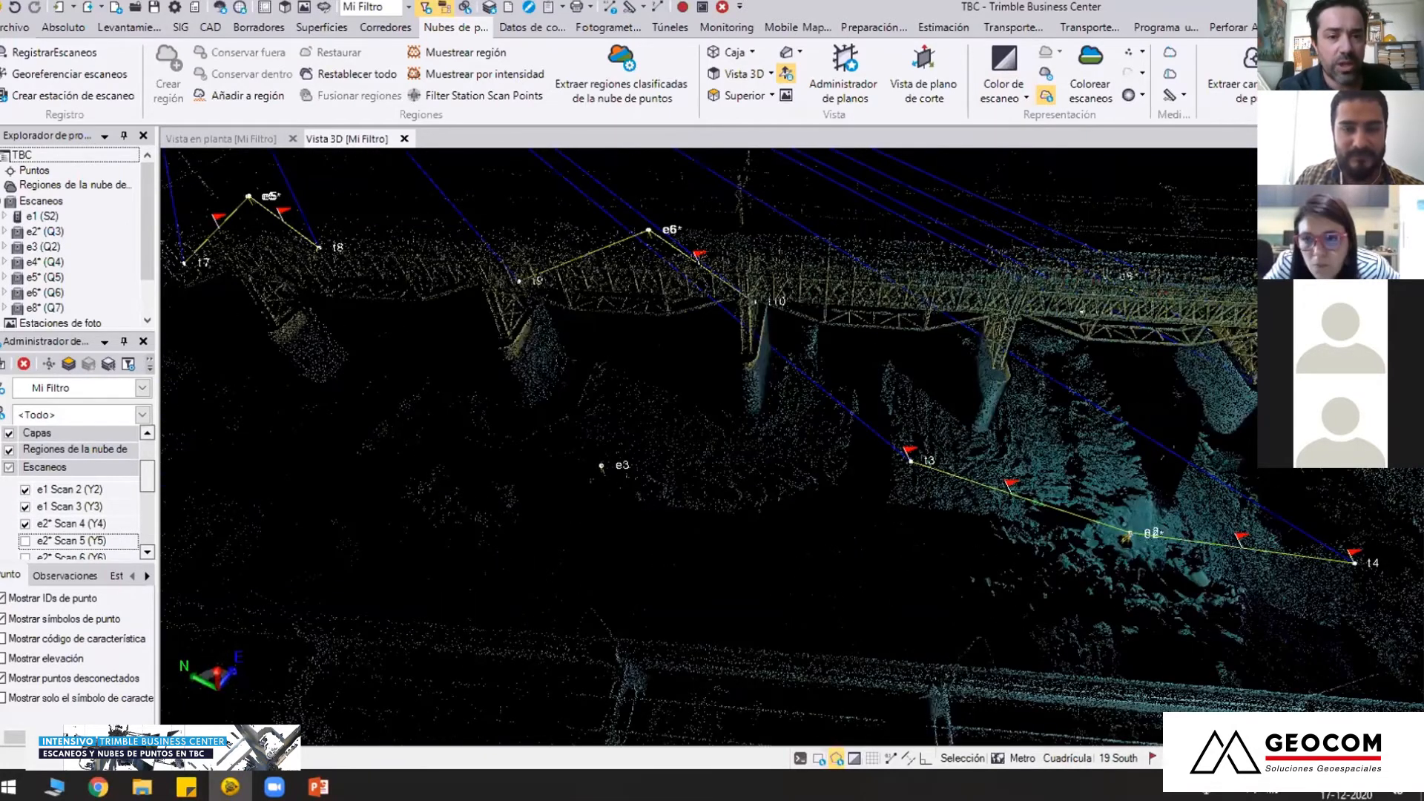
{"action": "middle_click_drag", "start_coordinate": [802, 431], "coordinate": [695, 431]}
{"action": "middle_click_drag", "start_coordinate": [1113, 430], "coordinate": [779, 484]}
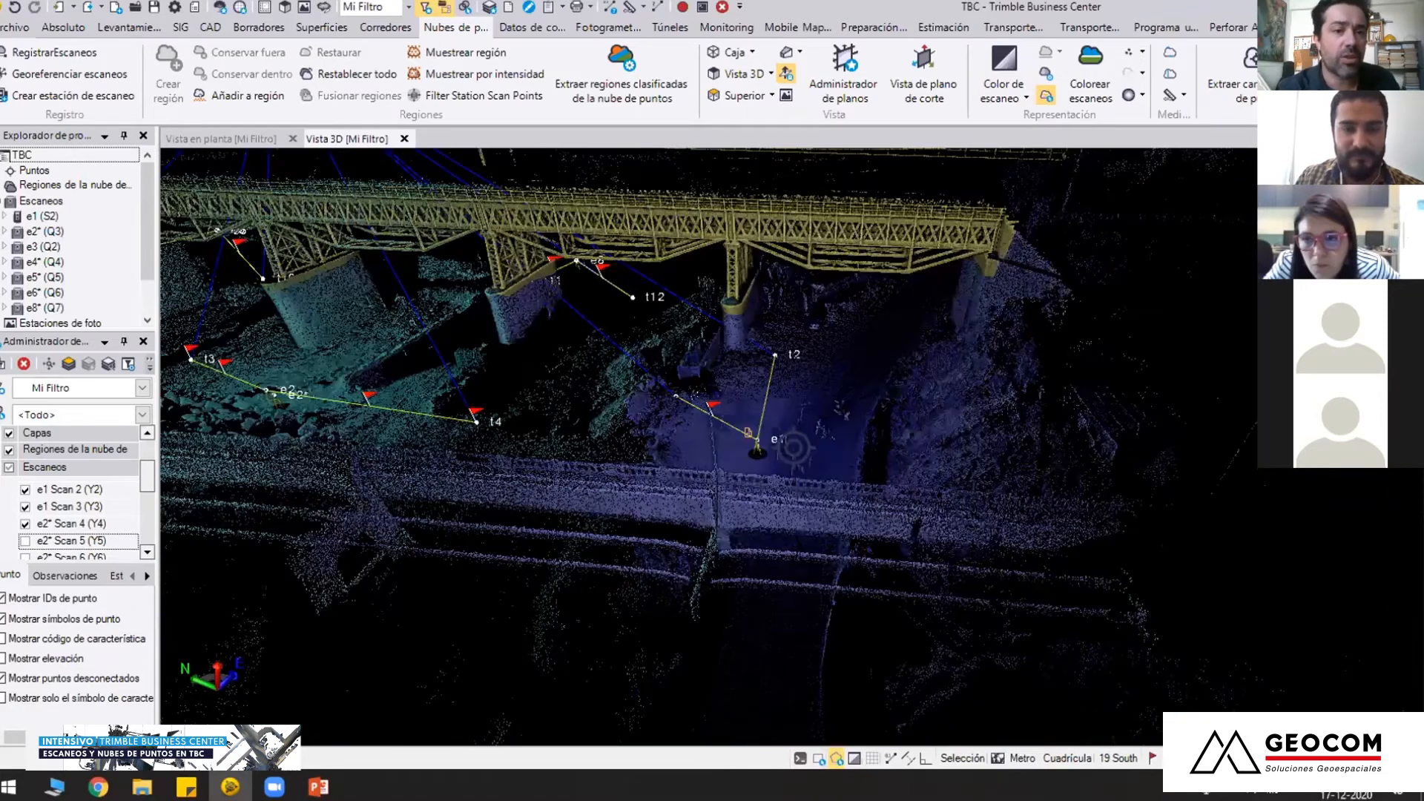
{"action": "scroll", "coordinate": [746, 442], "scroll_direction": "up", "scroll_amount": 3}
{"action": "middle_click_drag", "start_coordinate": [739, 439], "coordinate": [760, 457]}
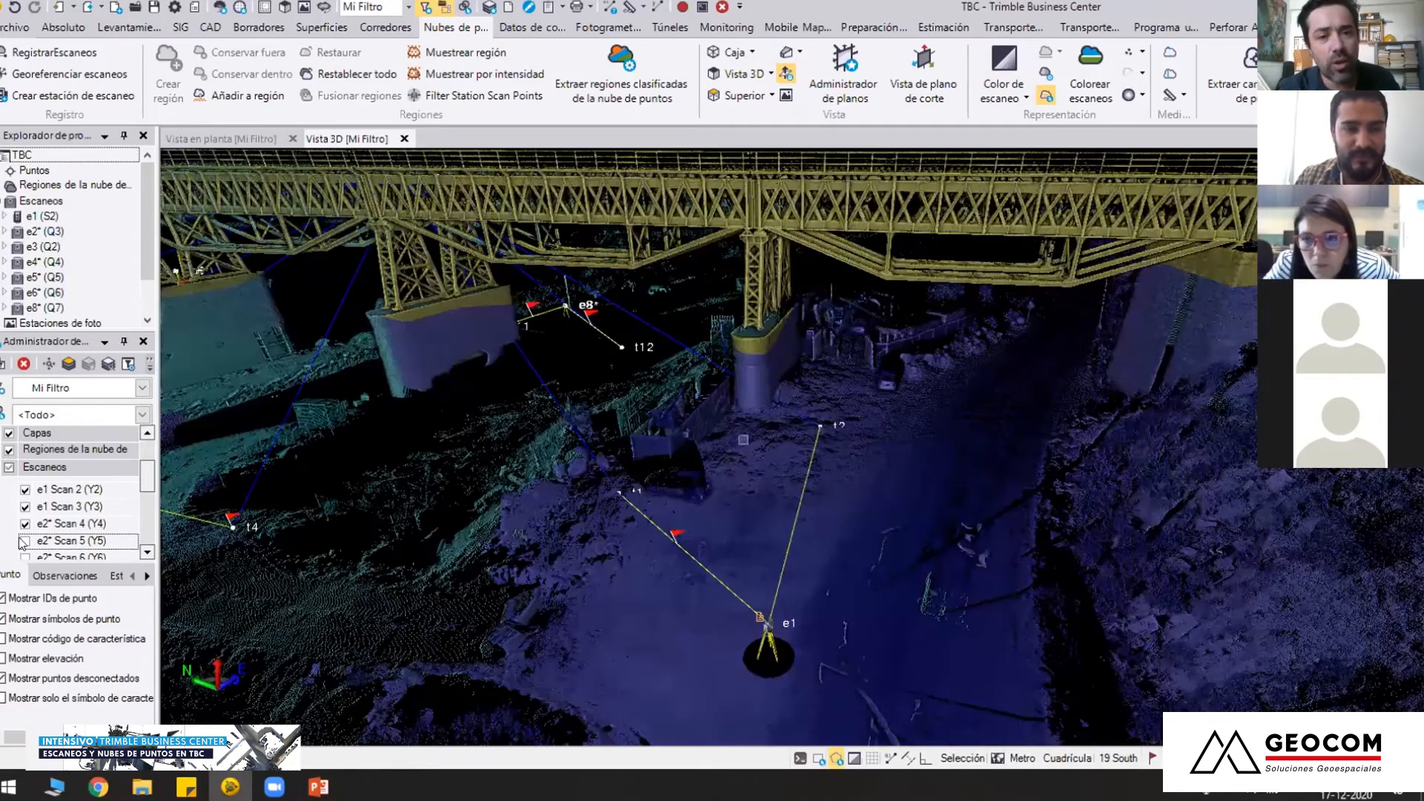
{"action": "left_click", "coordinate": [20, 536]}
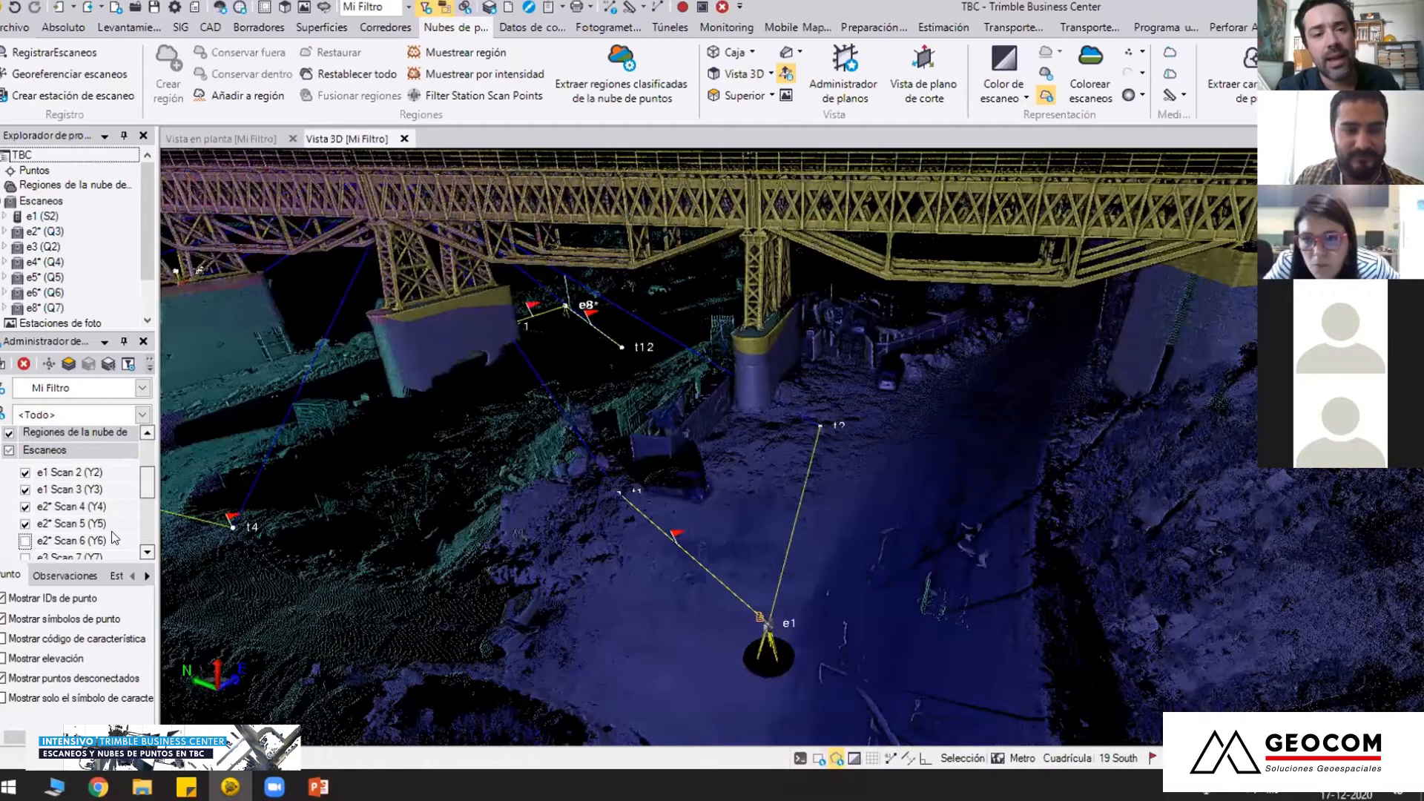
{"action": "scroll", "coordinate": [539, 358], "scroll_direction": "down", "scroll_amount": 5}
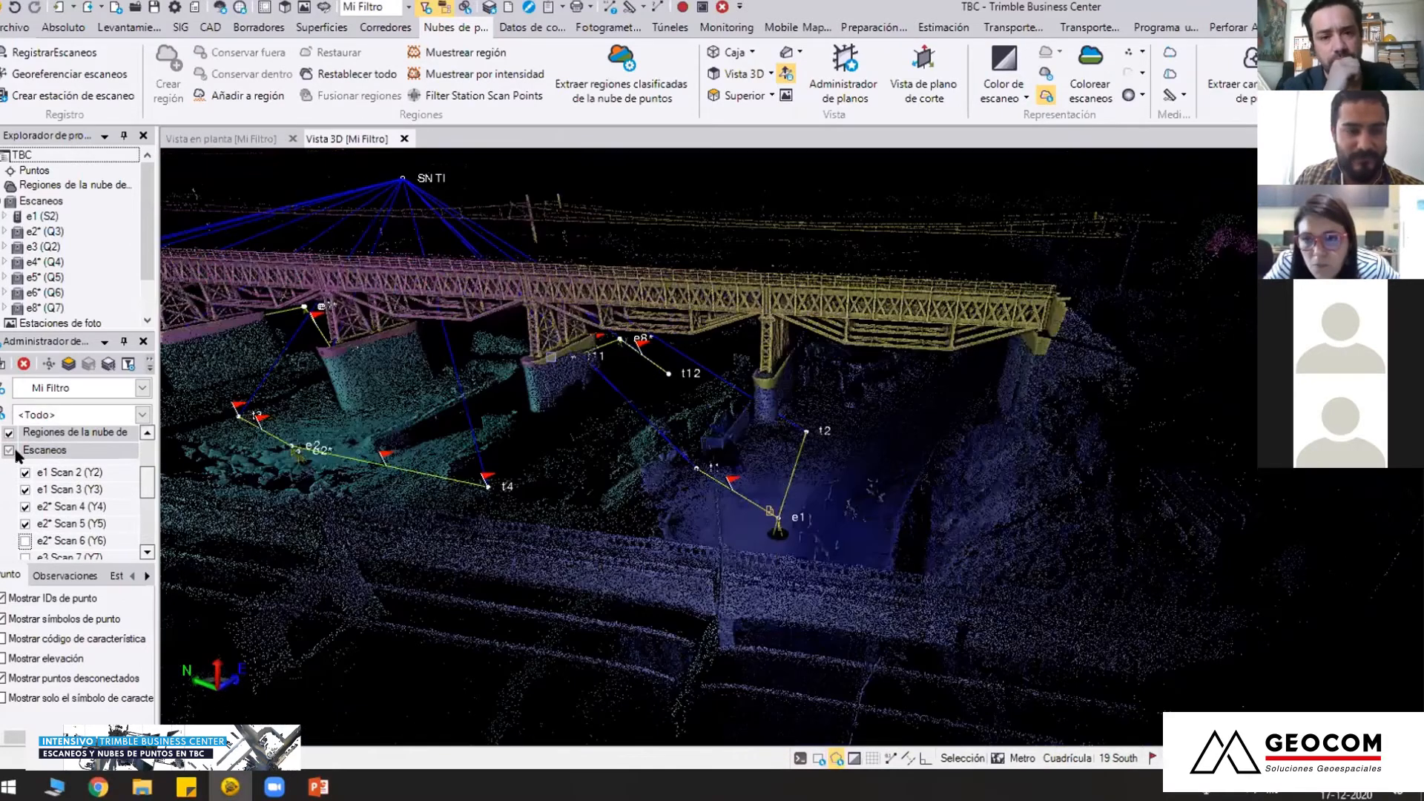
Show all scans of the project again and define a limit box around station e2* and its nearby piers
{"action": "left_click", "coordinate": [9, 451]}
{"action": "left_click", "coordinate": [9, 450]}
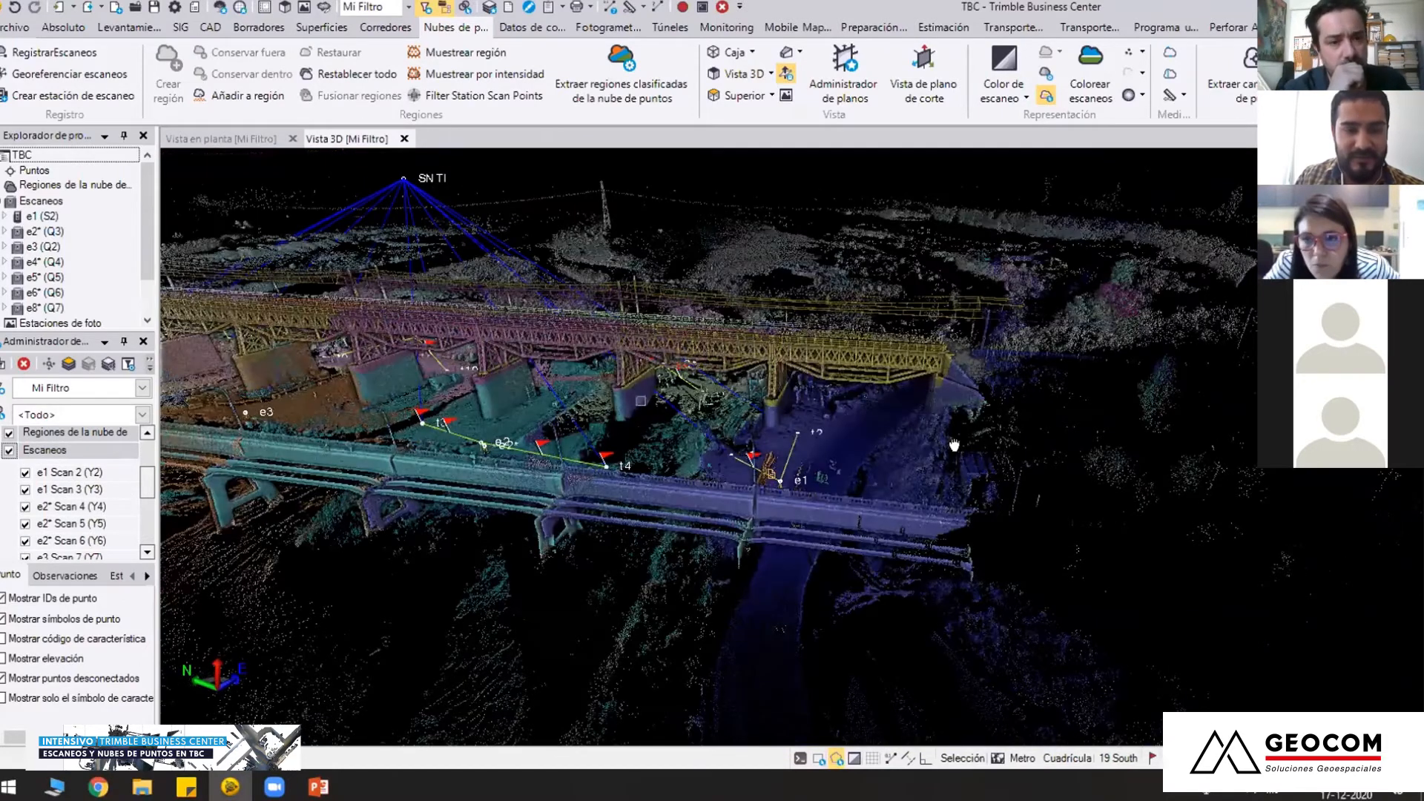
{"action": "scroll", "coordinate": [797, 449], "scroll_direction": "up", "scroll_amount": 4}
{"action": "middle_click_drag", "start_coordinate": [651, 397], "coordinate": [673, 407]}
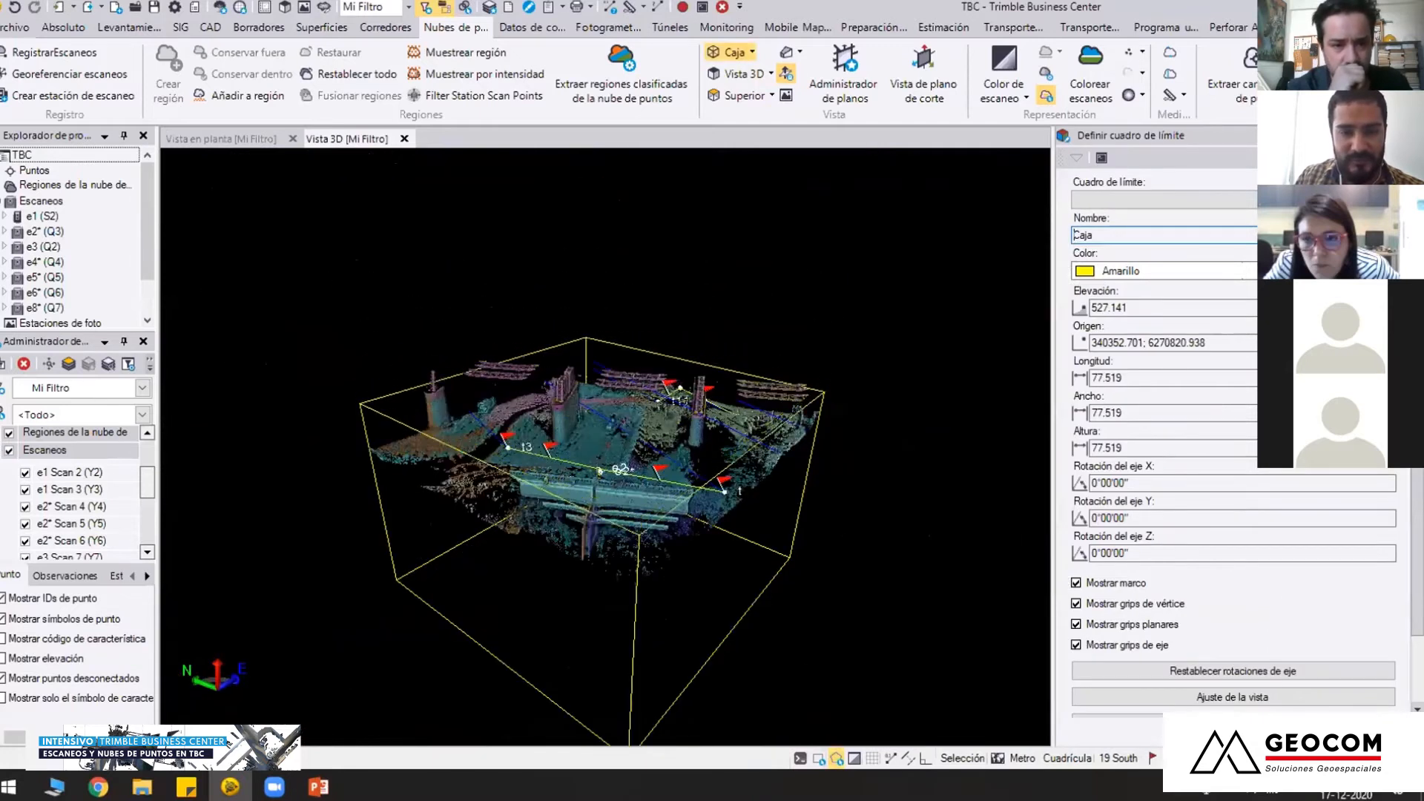
Flatten the limit box to a height of about -0.019 at elevation 532.124, leaving a thin horizontal slice through the piers
{"action": "left_click_drag", "start_coordinate": [605, 565], "coordinate": [605, 422]}
{"action": "middle_click_drag", "start_coordinate": [313, 181], "coordinate": [323, 241]}
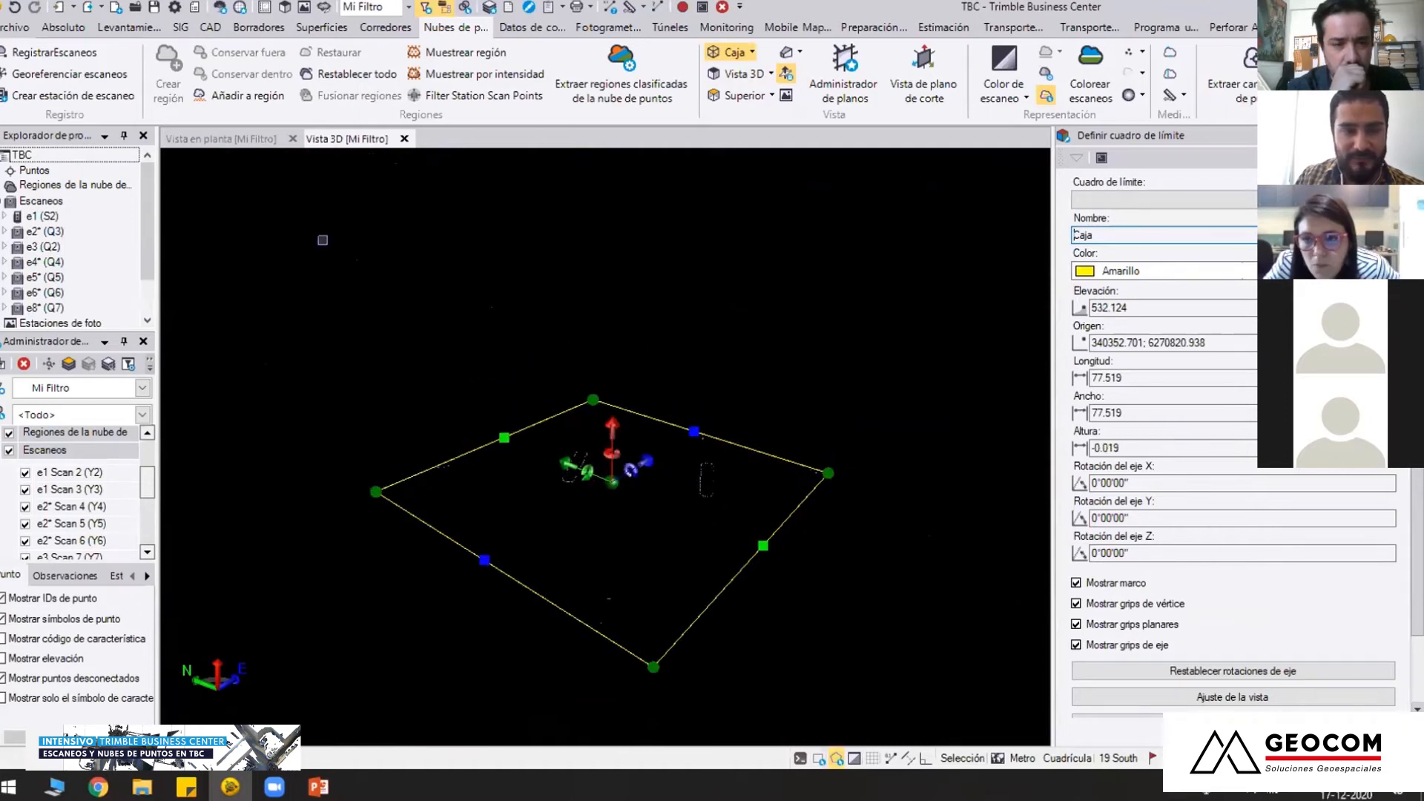
{"action": "left_click", "coordinate": [236, 139]}
{"action": "left_click", "coordinate": [343, 139]}
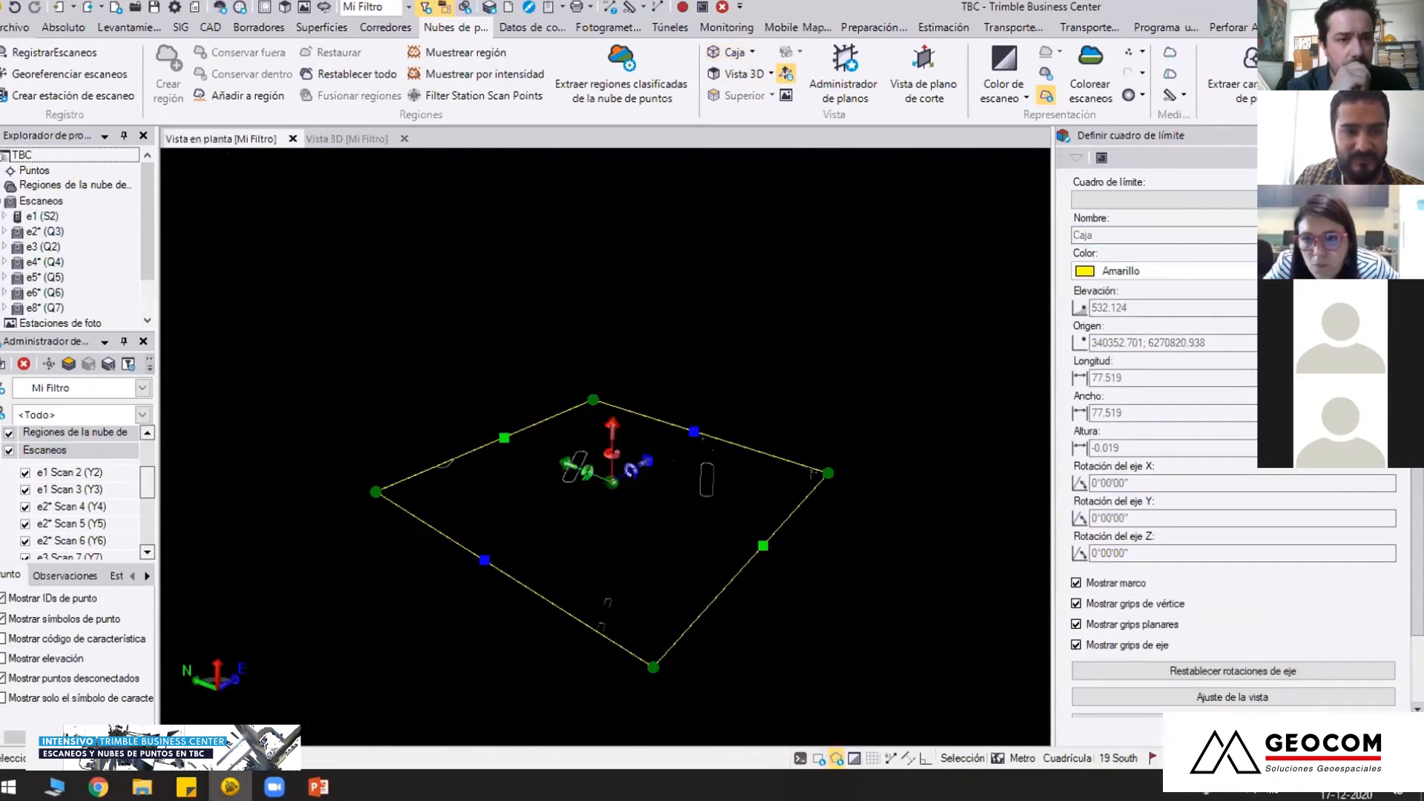
Set the scan point size to Extra grande for the cross-section of the pier near the box centre
{"action": "scroll", "coordinate": [661, 365], "scroll_direction": "up", "scroll_amount": 5}
{"action": "right_click_drag", "start_coordinate": [679, 393], "coordinate": [744, 515]}
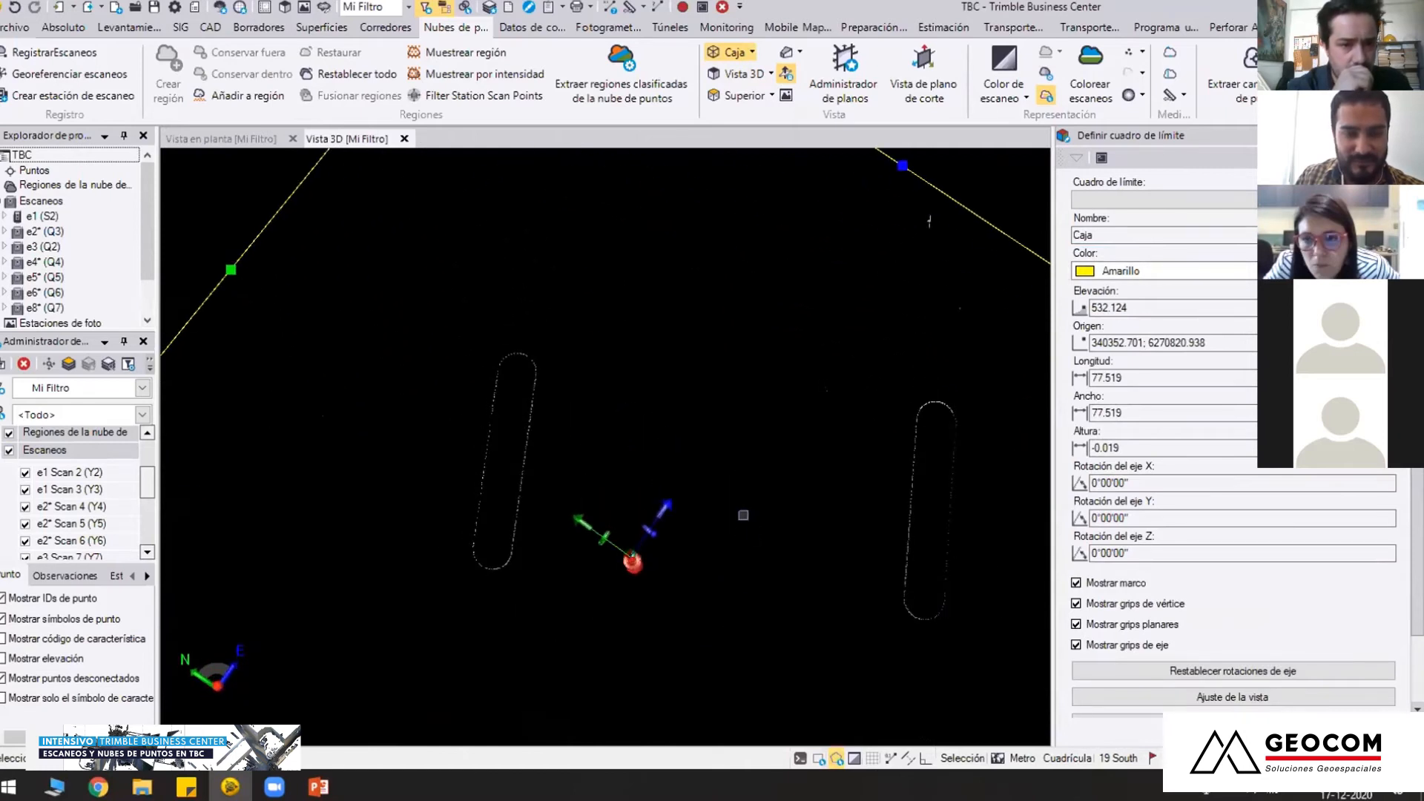
{"action": "right_click_drag", "start_coordinate": [671, 407], "coordinate": [617, 371]}
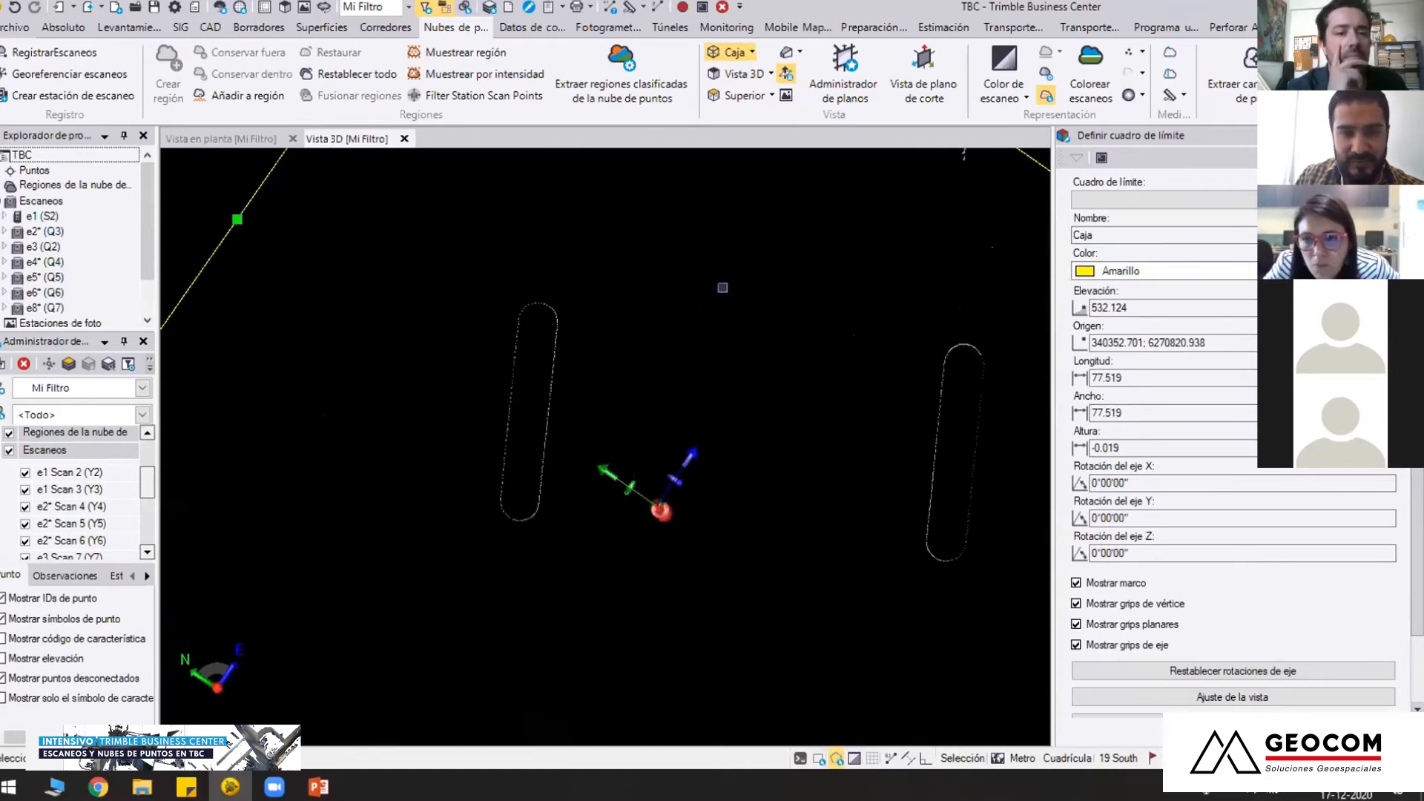
{"action": "left_click", "coordinate": [1047, 93]}
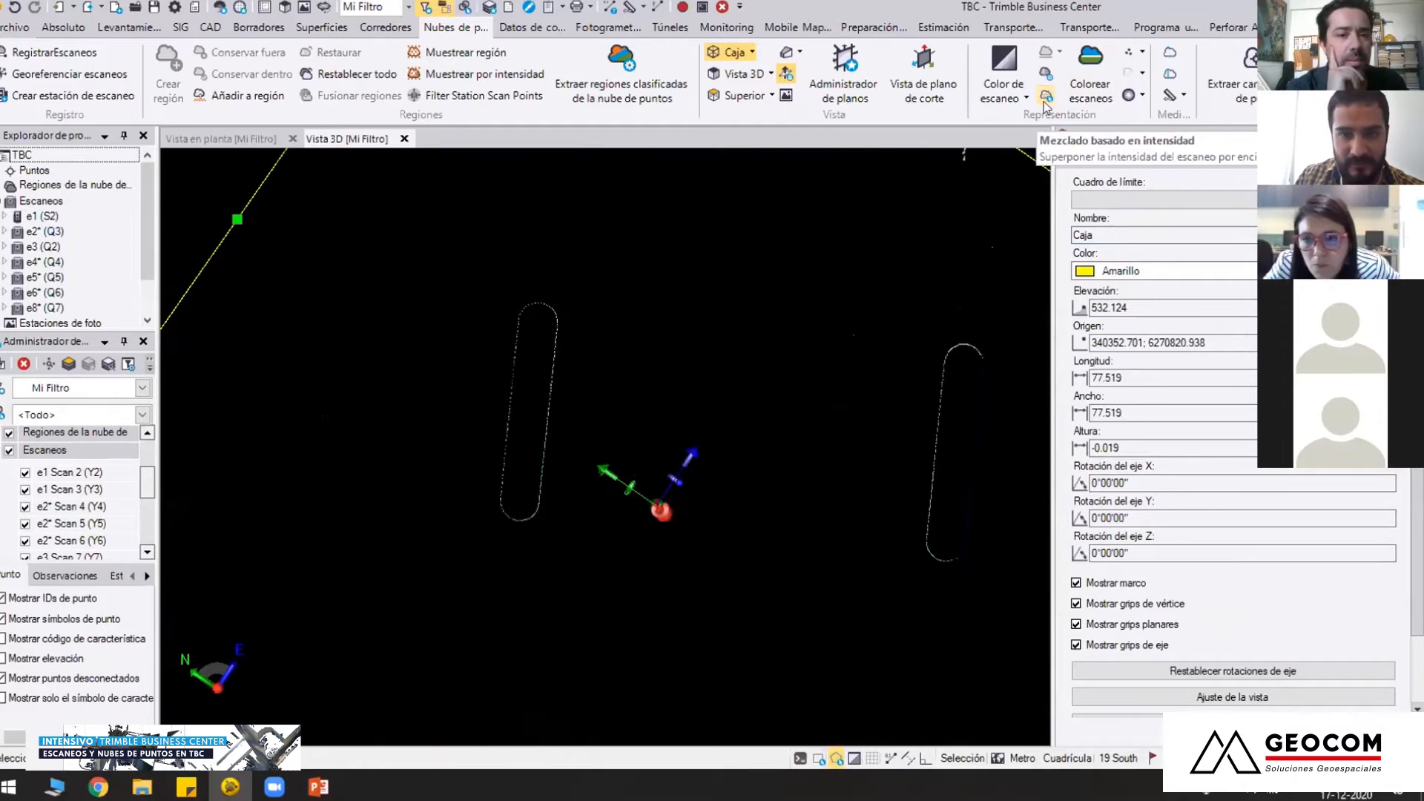
{"action": "scroll", "coordinate": [593, 365], "scroll_direction": "up", "scroll_amount": 1}
{"action": "middle_click_drag", "start_coordinate": [584, 381], "coordinate": [654, 401]}
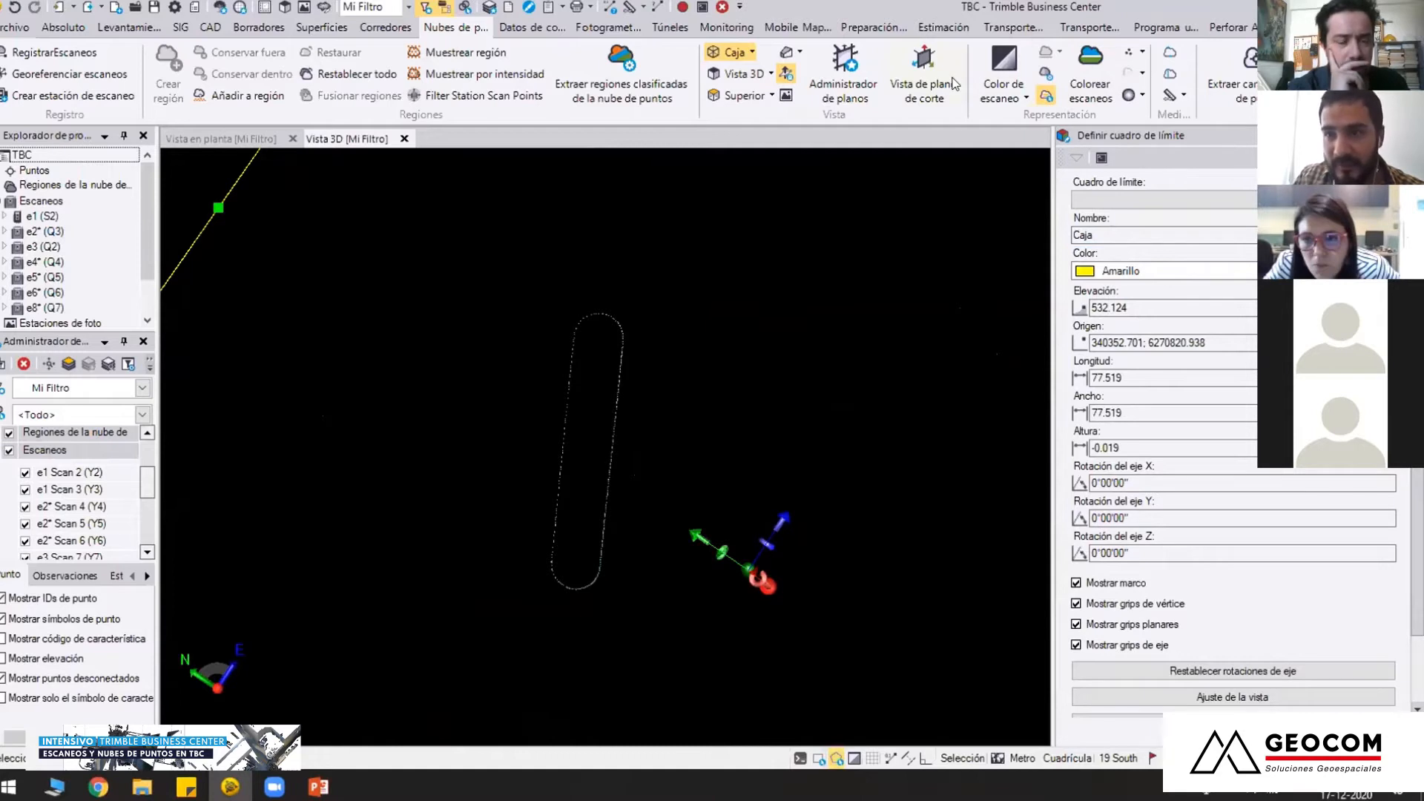
{"action": "left_click", "coordinate": [1143, 52]}
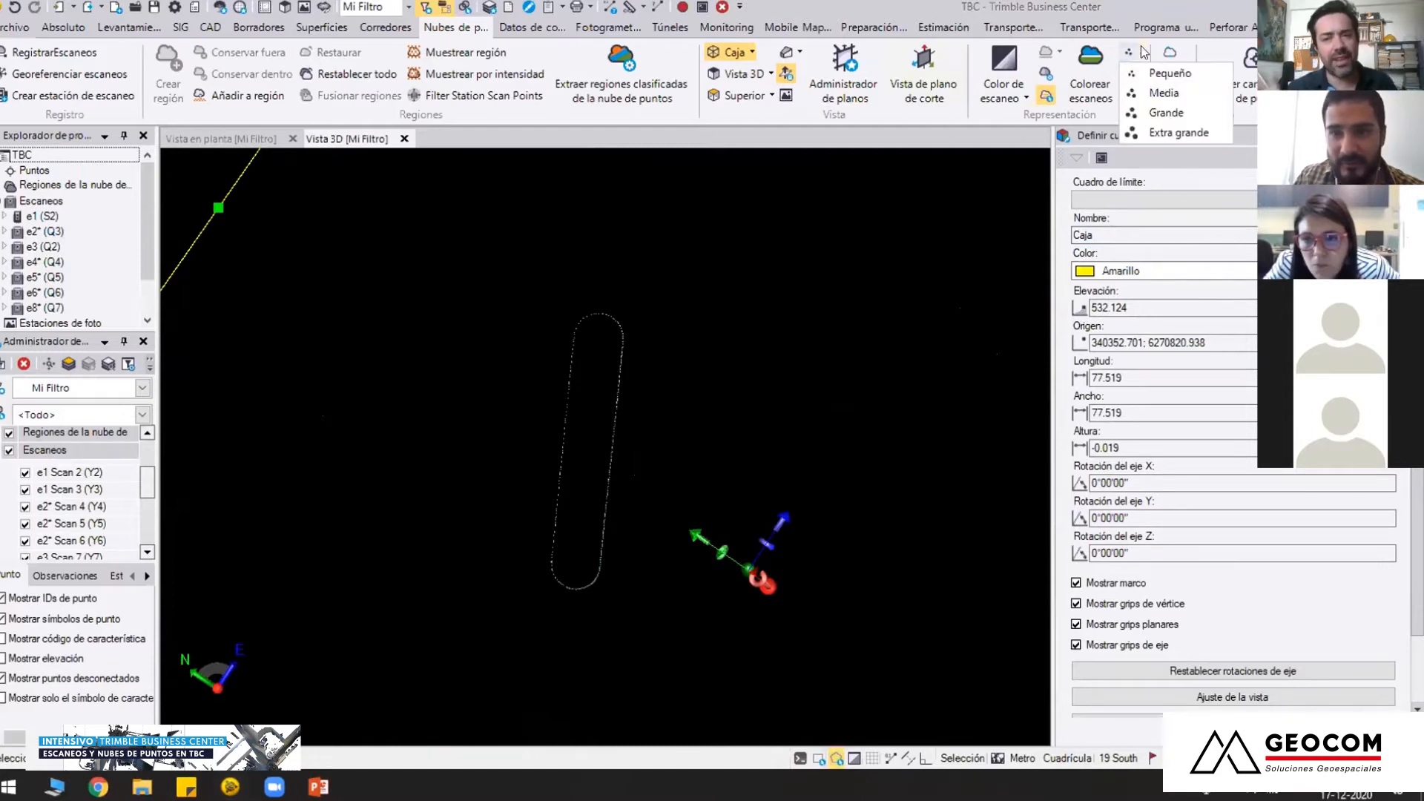
{"action": "left_click", "coordinate": [1154, 132]}
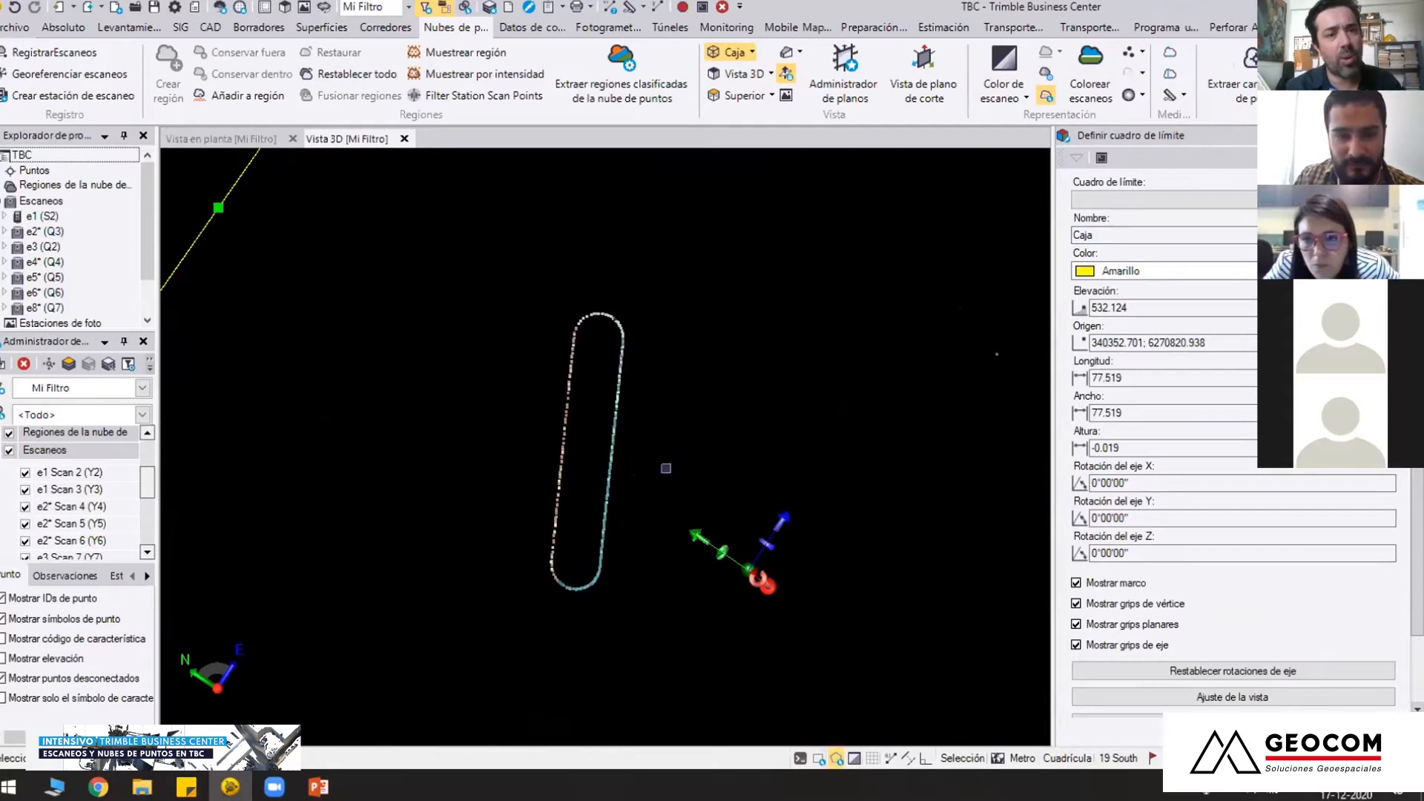
Examine the enlarged scan points along both pier cross-sections, close up and at an angle
{"action": "scroll", "coordinate": [659, 436], "scroll_direction": "up", "scroll_amount": 2}
{"action": "scroll", "coordinate": [660, 436], "scroll_direction": "up", "scroll_amount": 1}
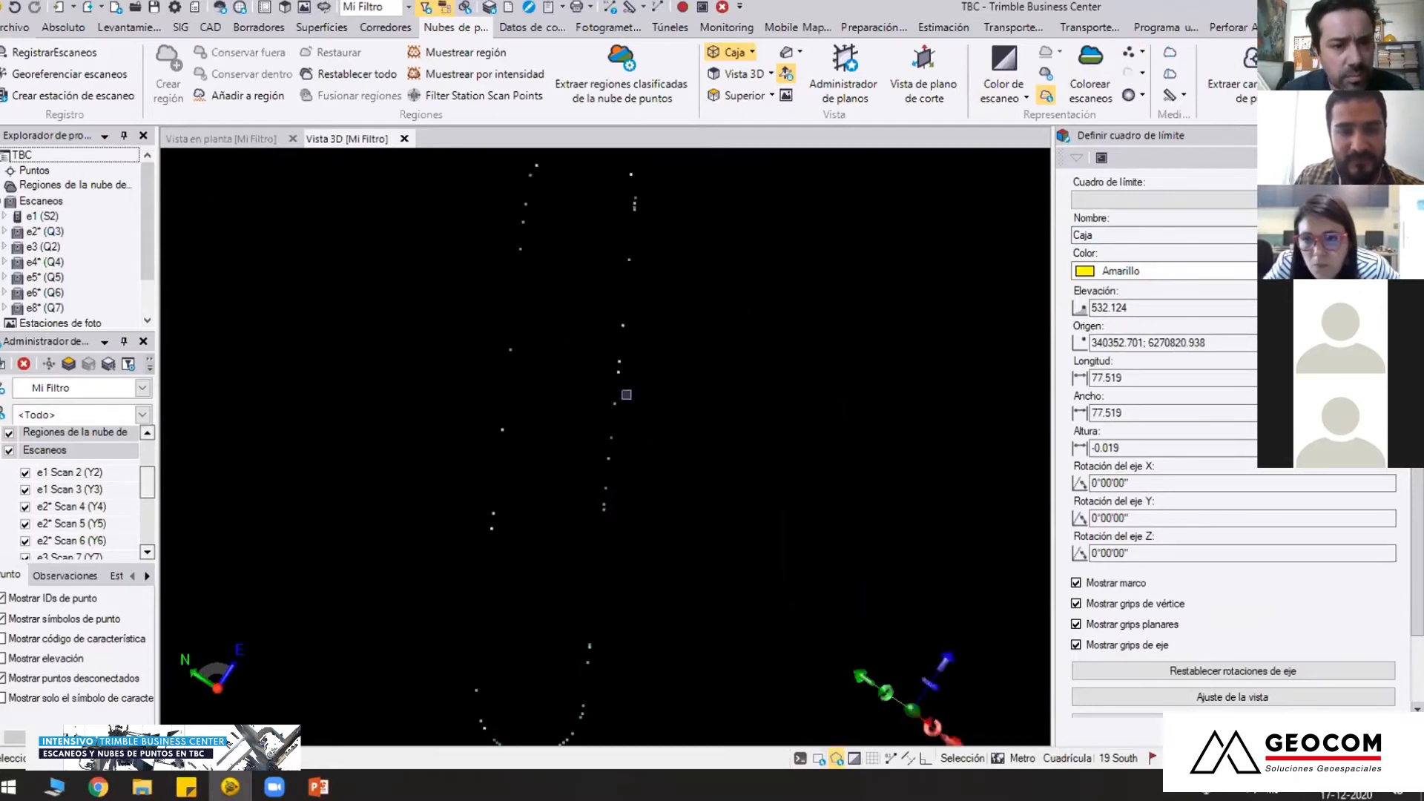
{"action": "middle_click_drag", "start_coordinate": [594, 602], "coordinate": [613, 466]}
{"action": "scroll", "coordinate": [663, 525], "scroll_direction": "down", "scroll_amount": 3}
{"action": "right_click_drag", "start_coordinate": [659, 536], "coordinate": [653, 454]}
{"action": "middle_click_drag", "start_coordinate": [825, 458], "coordinate": [641, 455]}
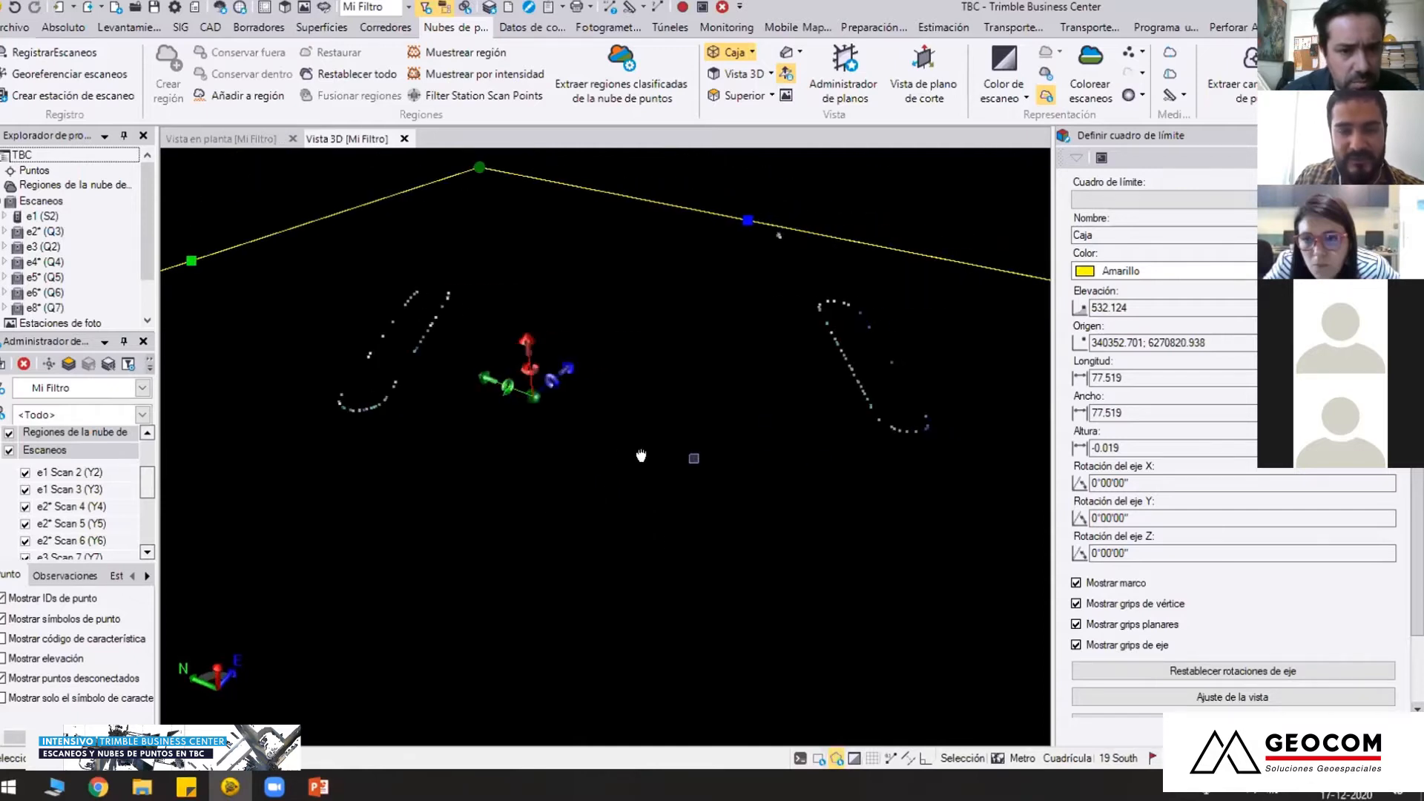
Examine both pier cross-sections of the horizontal slice from several angles and from farther away
{"action": "mouse_move", "coordinate": [638, 446]}
{"action": "right_mouse_down"}
{"action": "mouse_move", "coordinate": [674, 483]}
{"action": "mouse_move", "coordinate": [692, 416]}
{"action": "mouse_move", "coordinate": [670, 429]}
{"action": "right_mouse_up"}
{"action": "scroll", "coordinate": [688, 406], "scroll_direction": "down", "scroll_amount": 1}
{"action": "middle_click_drag", "start_coordinate": [670, 428], "coordinate": [731, 504]}
{"action": "middle_click_drag", "start_coordinate": [737, 498], "coordinate": [630, 488]}
{"action": "scroll", "coordinate": [668, 453], "scroll_direction": "up", "scroll_amount": 6}
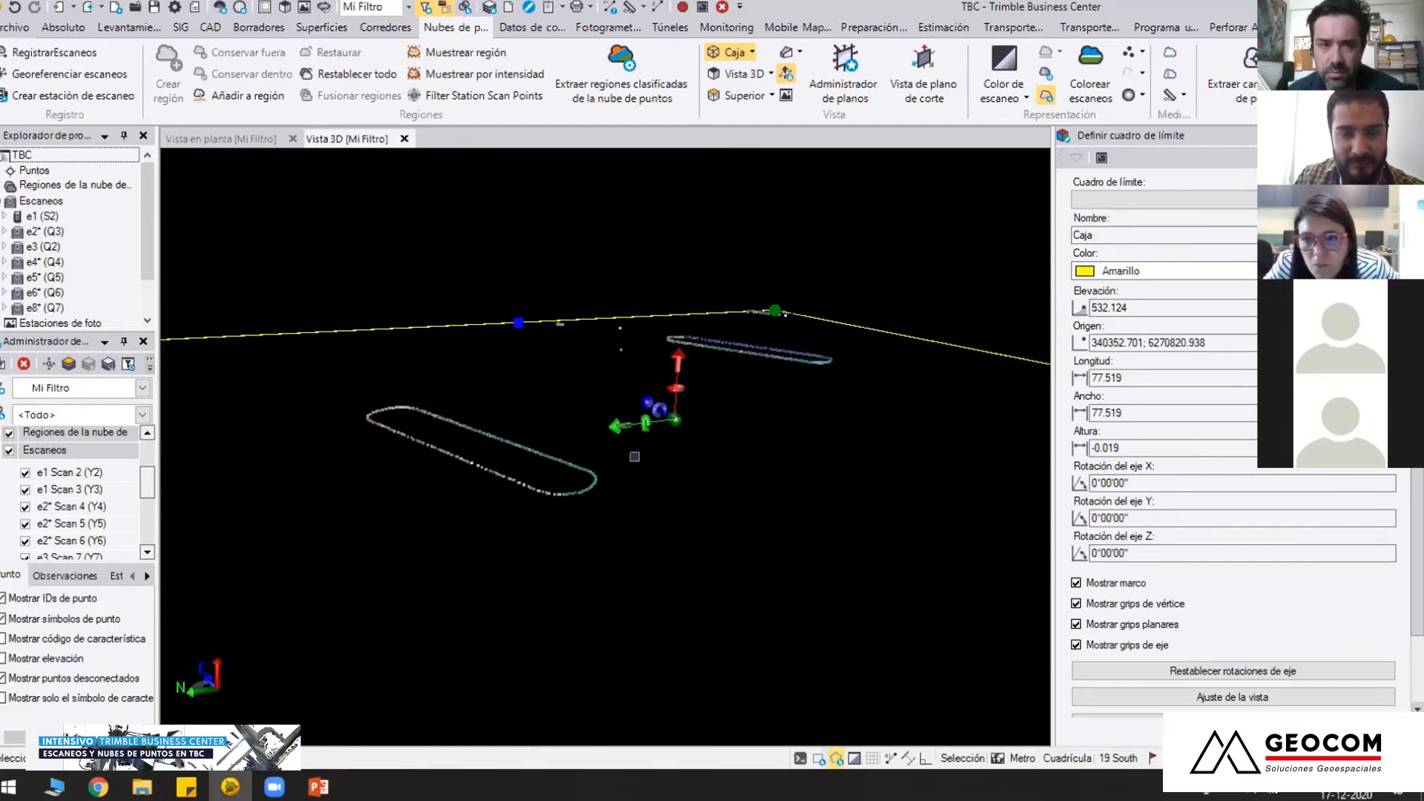
{"action": "middle_click_drag", "start_coordinate": [779, 423], "coordinate": [708, 513]}
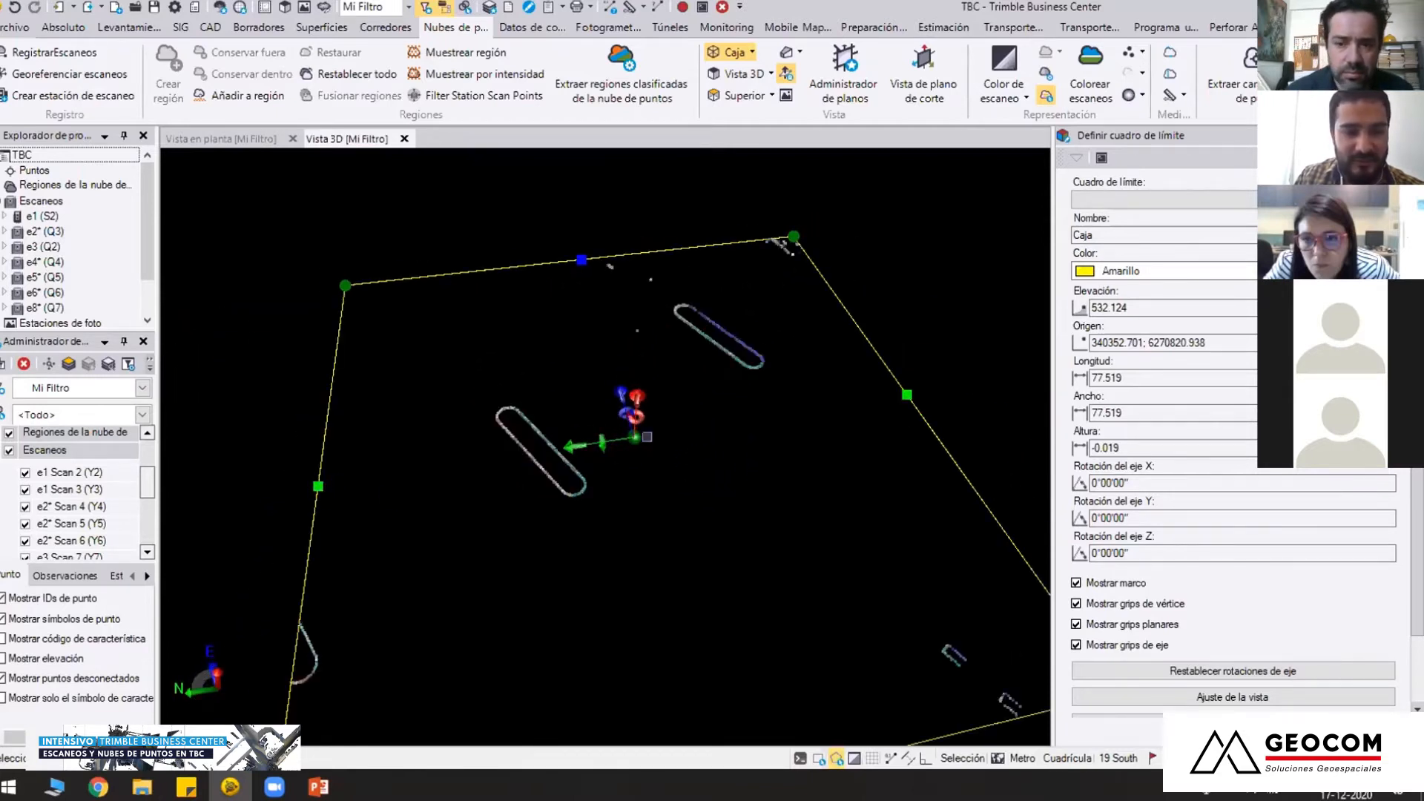
{"action": "mouse_move", "coordinate": [719, 457]}
{"action": "middle_mouse_down"}
{"action": "mouse_move", "coordinate": [705, 497]}
{"action": "mouse_move", "coordinate": [704, 468]}
{"action": "middle_mouse_up"}
Turn off the limit box so all bridge scans show, and reduce the scan point size
{"action": "left_click", "coordinate": [733, 53]}
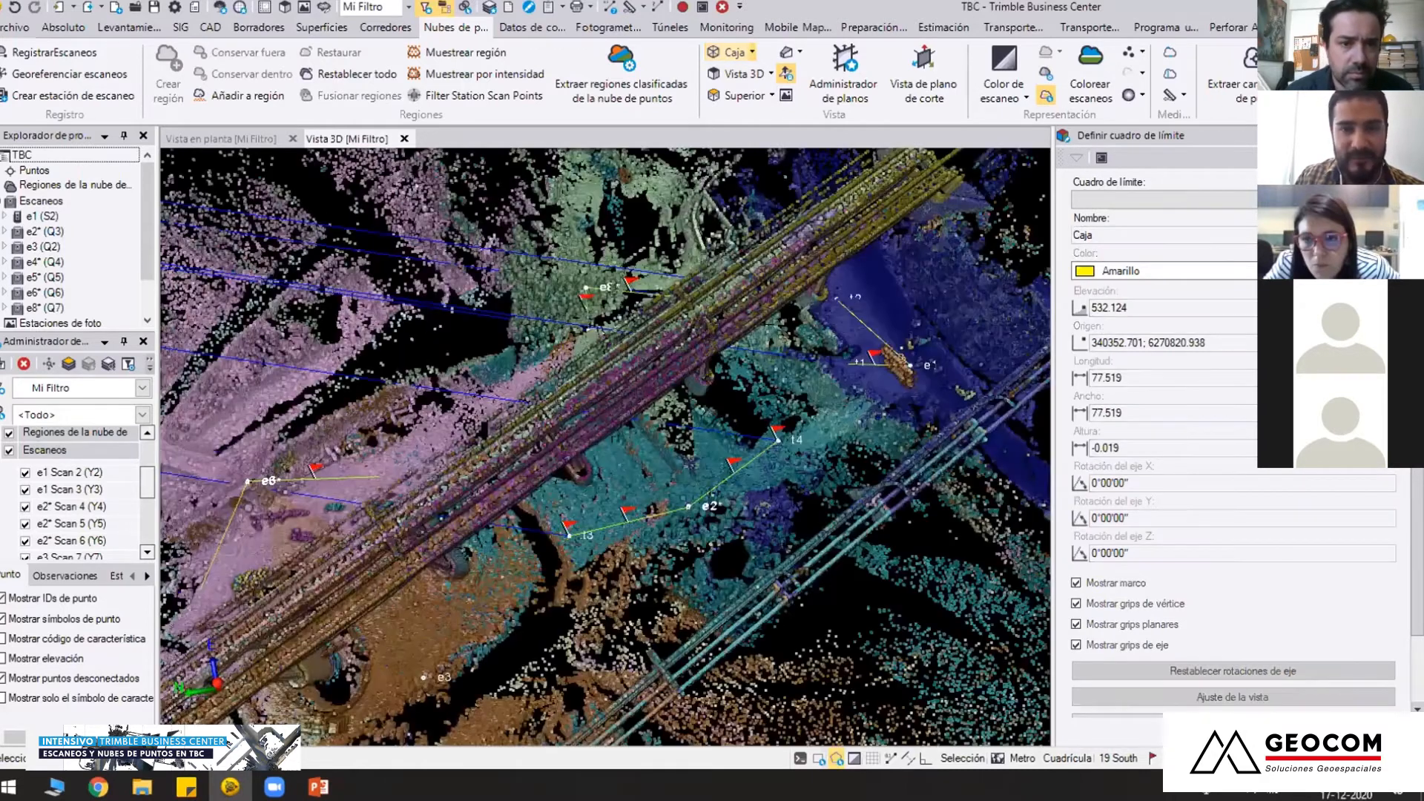
{"action": "left_click", "coordinate": [1143, 53]}
{"action": "left_click", "coordinate": [1166, 72]}
{"action": "middle_click_drag", "start_coordinate": [661, 439], "coordinate": [608, 448]}
{"action": "scroll", "coordinate": [607, 449], "scroll_direction": "down", "scroll_amount": 3}
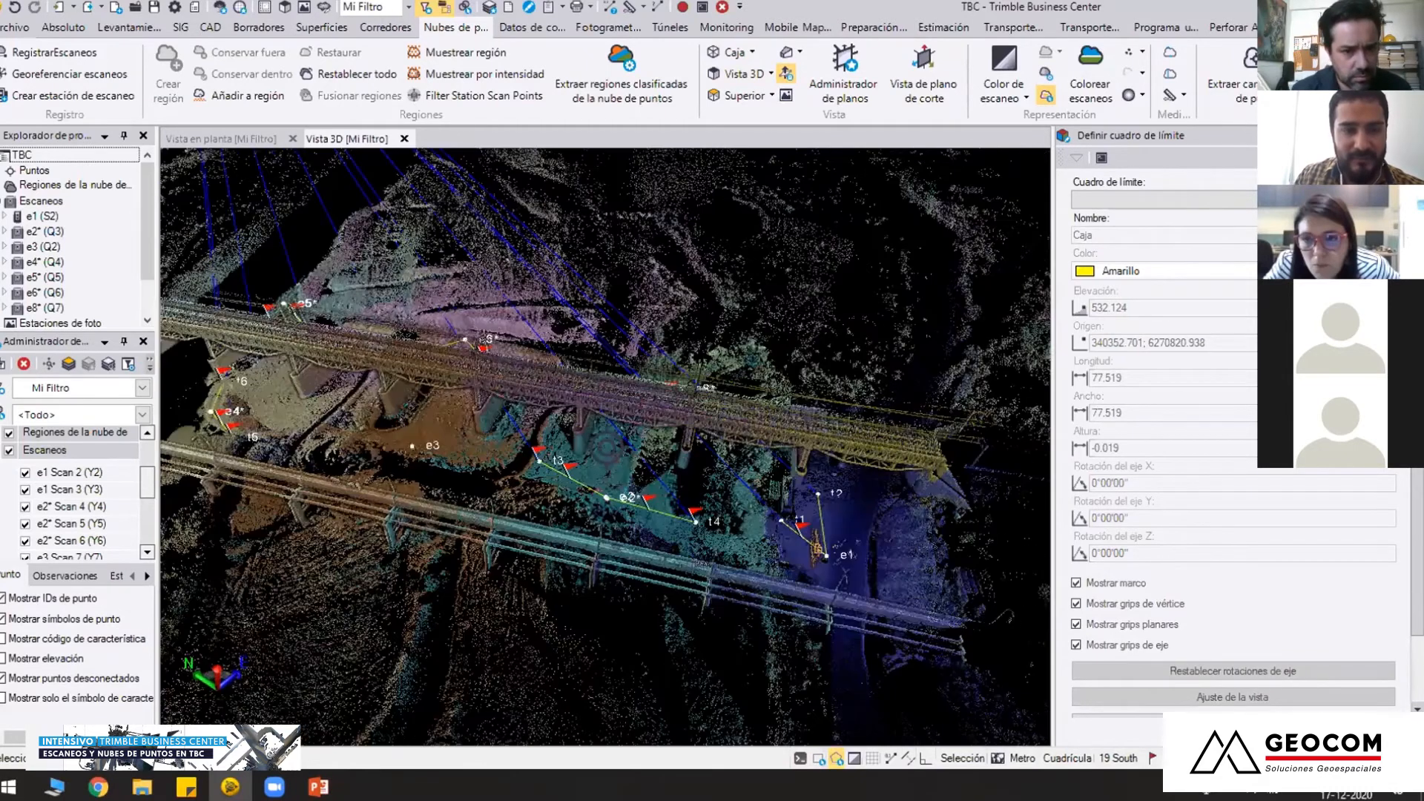
{"action": "middle_click_drag", "start_coordinate": [608, 449], "coordinate": [725, 295]}
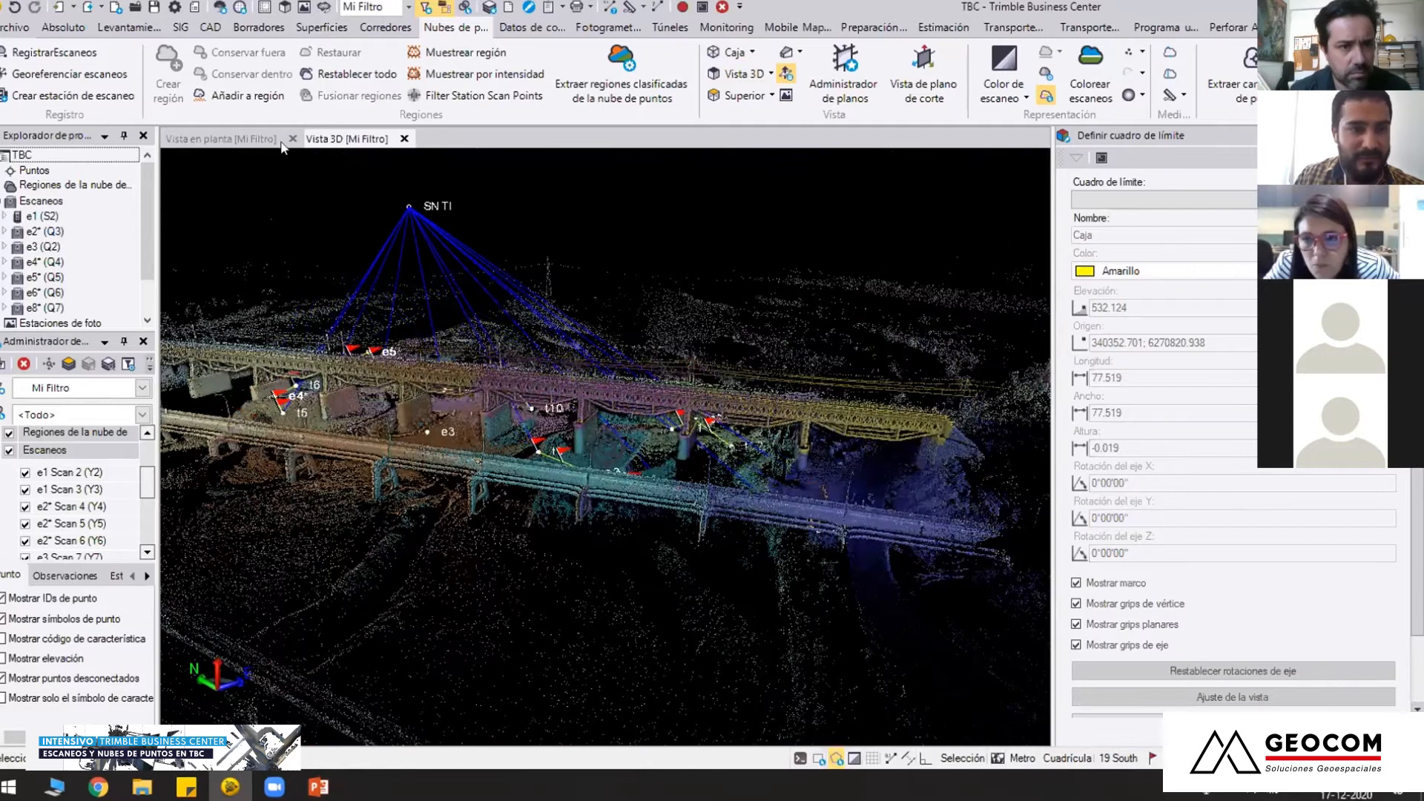
Reopen the 3D view and hide the Indicador and Datos brutos categories for the current view filter
{"action": "left_click", "coordinate": [403, 139]}
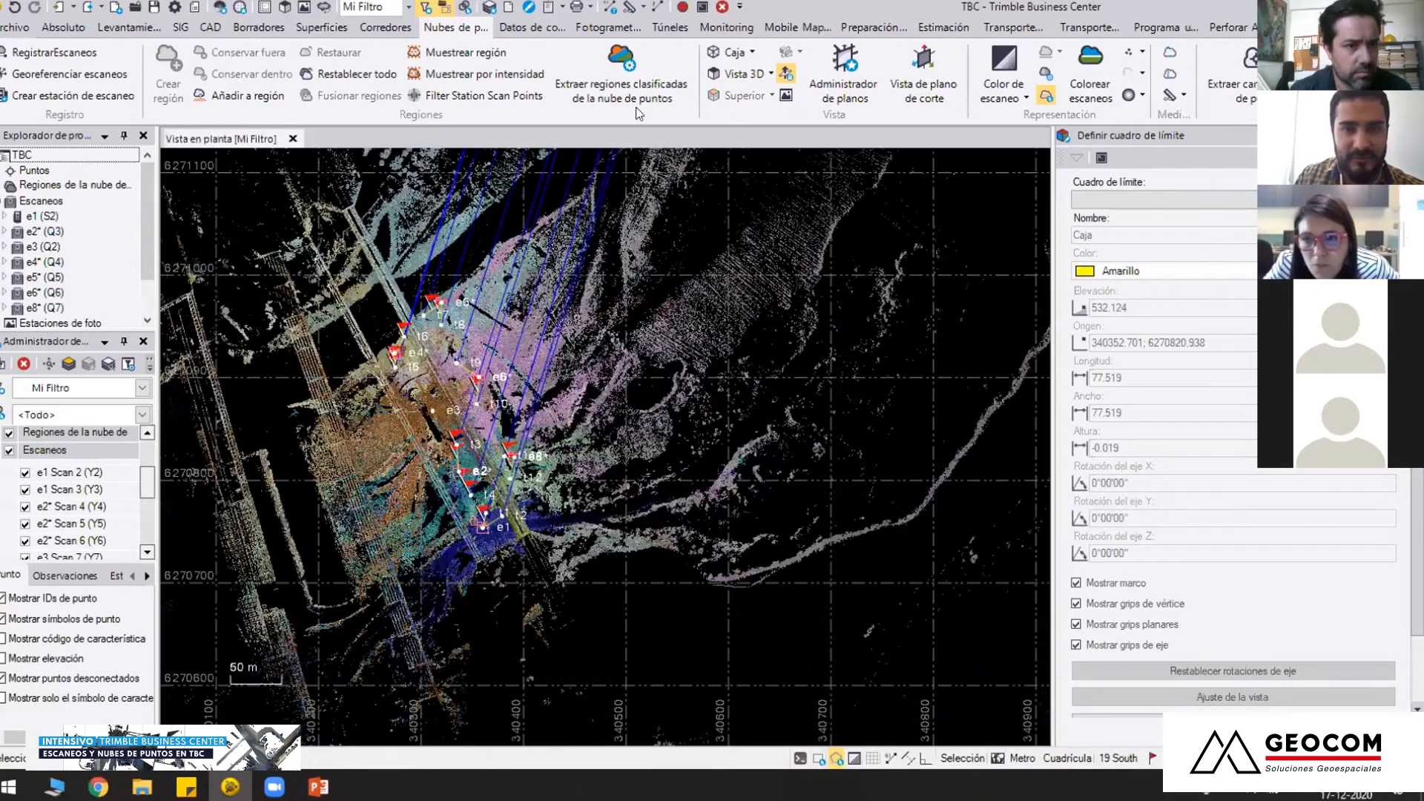
{"action": "left_click", "coordinate": [736, 73]}
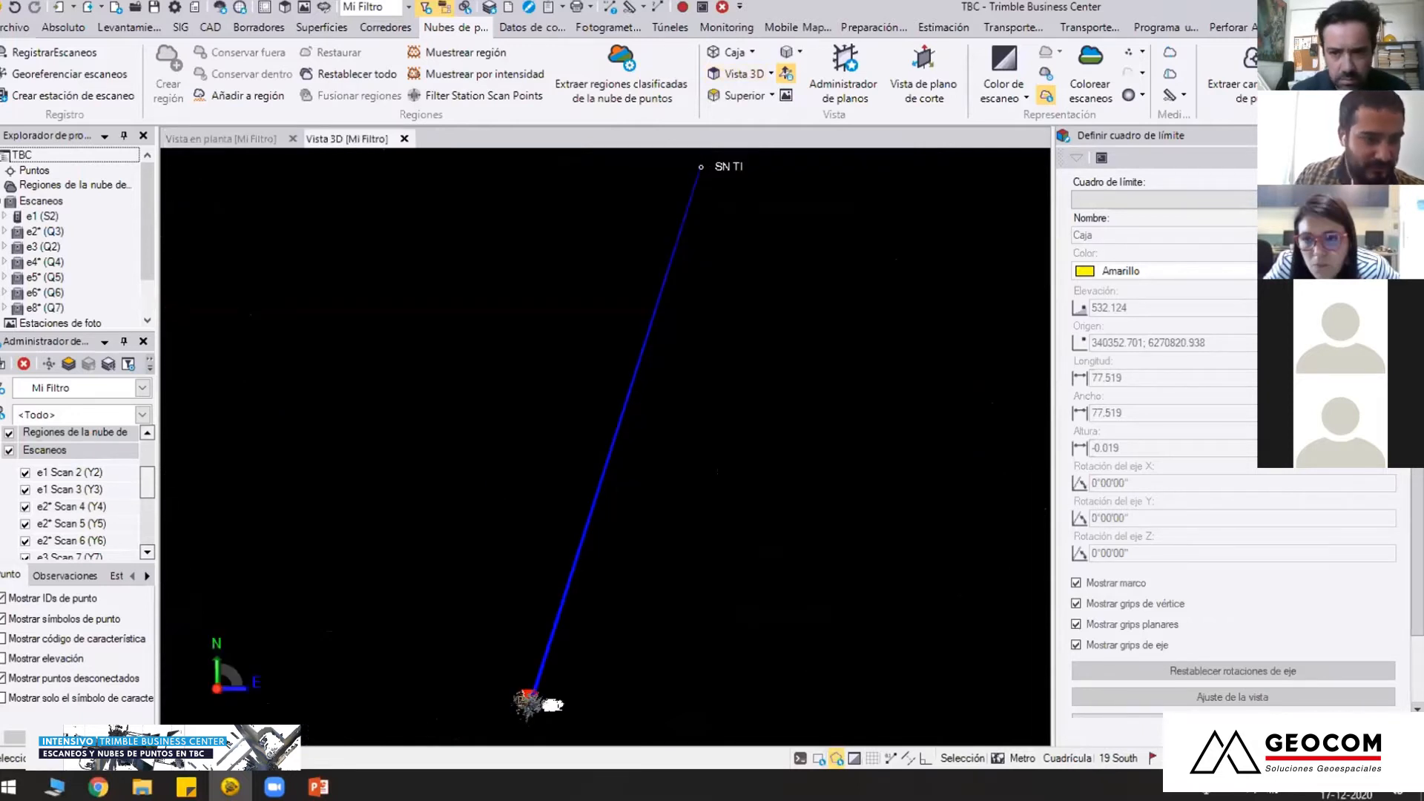
{"action": "left_click", "coordinate": [3, 442]}
{"action": "left_click", "coordinate": [9, 433]}
{"action": "left_click", "coordinate": [8, 451]}
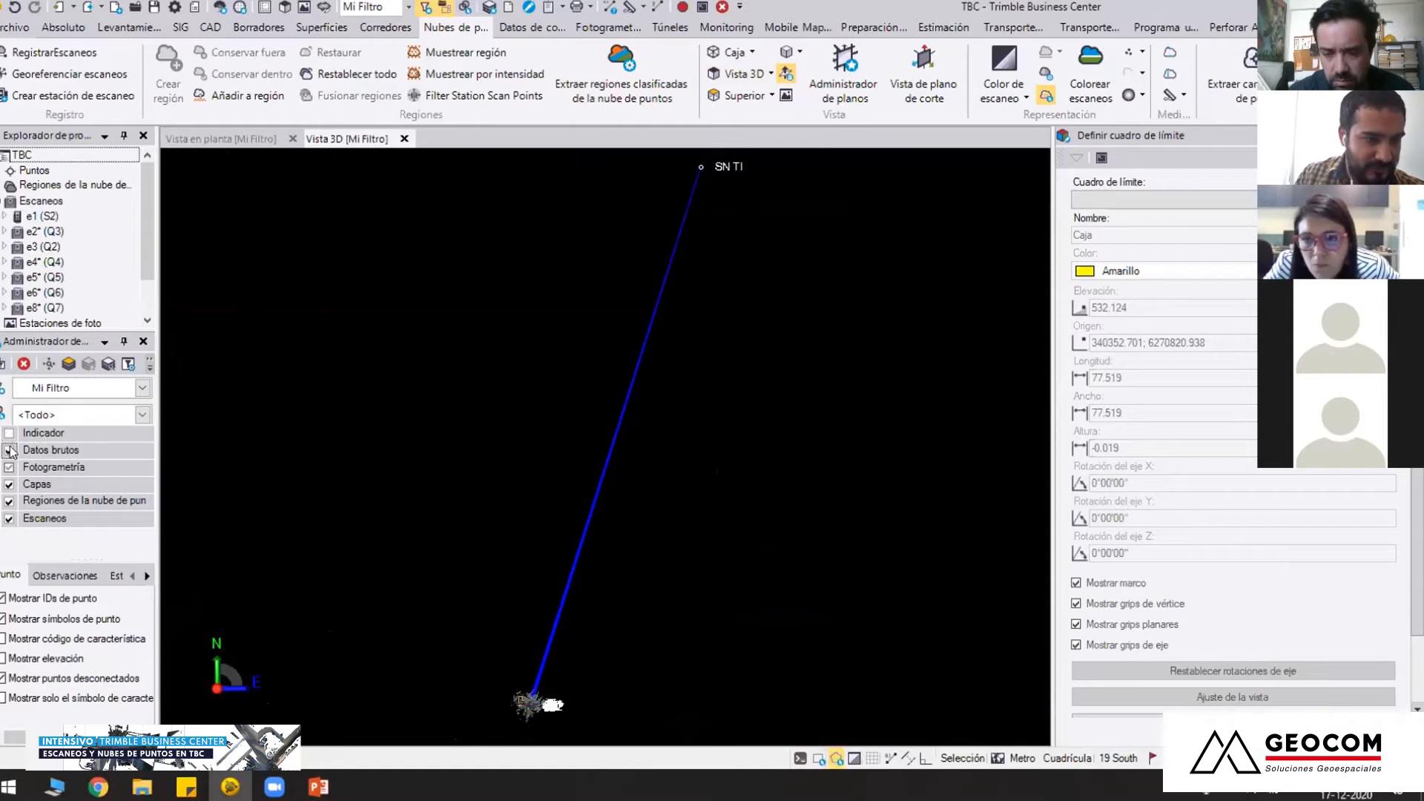
{"action": "middle_click_drag", "start_coordinate": [550, 579], "coordinate": [601, 394]}
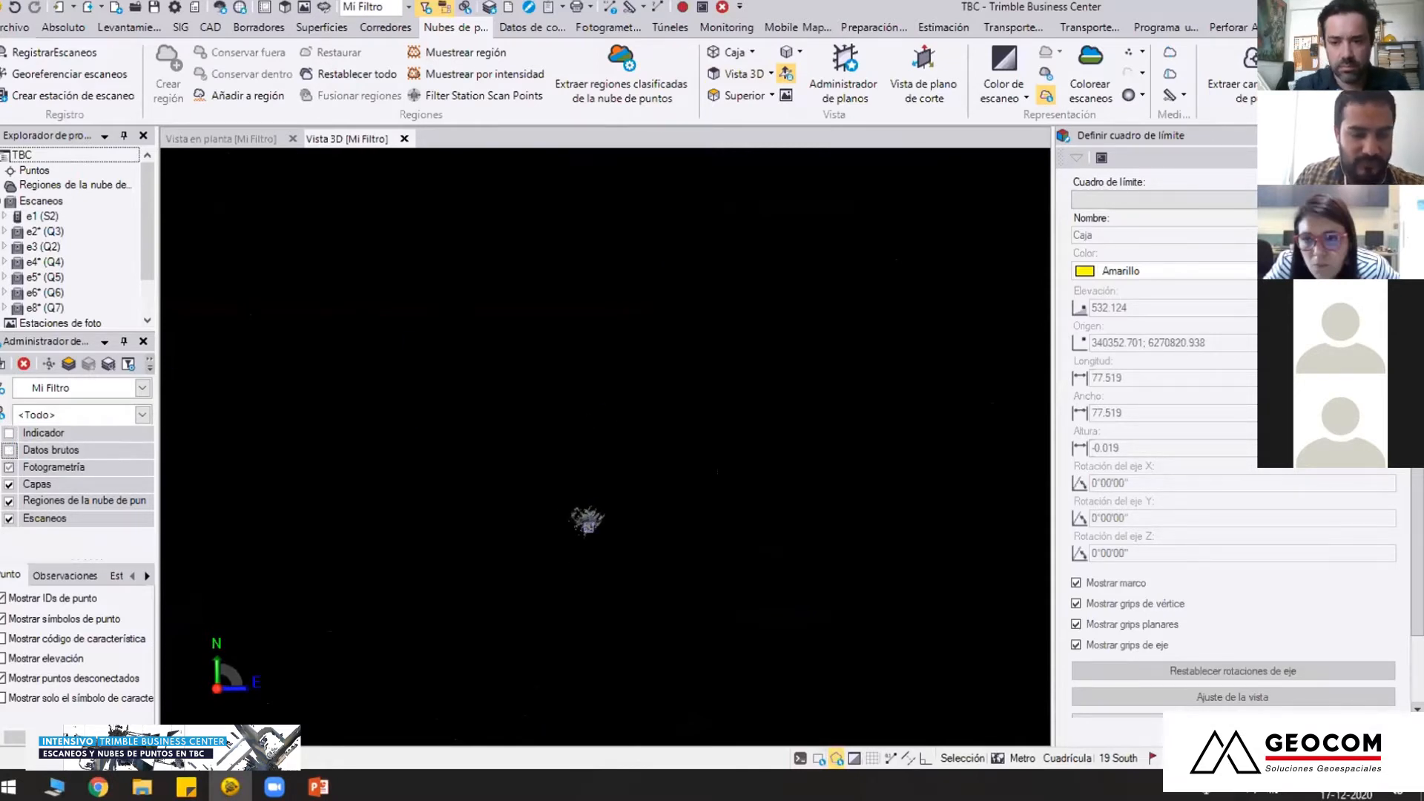
Centre the 3D view on the bridge scans and close the limit box definition
{"action": "key", "text": "F8"}
{"action": "left_click", "coordinate": [588, 518]}
{"action": "scroll", "coordinate": [612, 454], "scroll_direction": "up", "scroll_amount": 5}
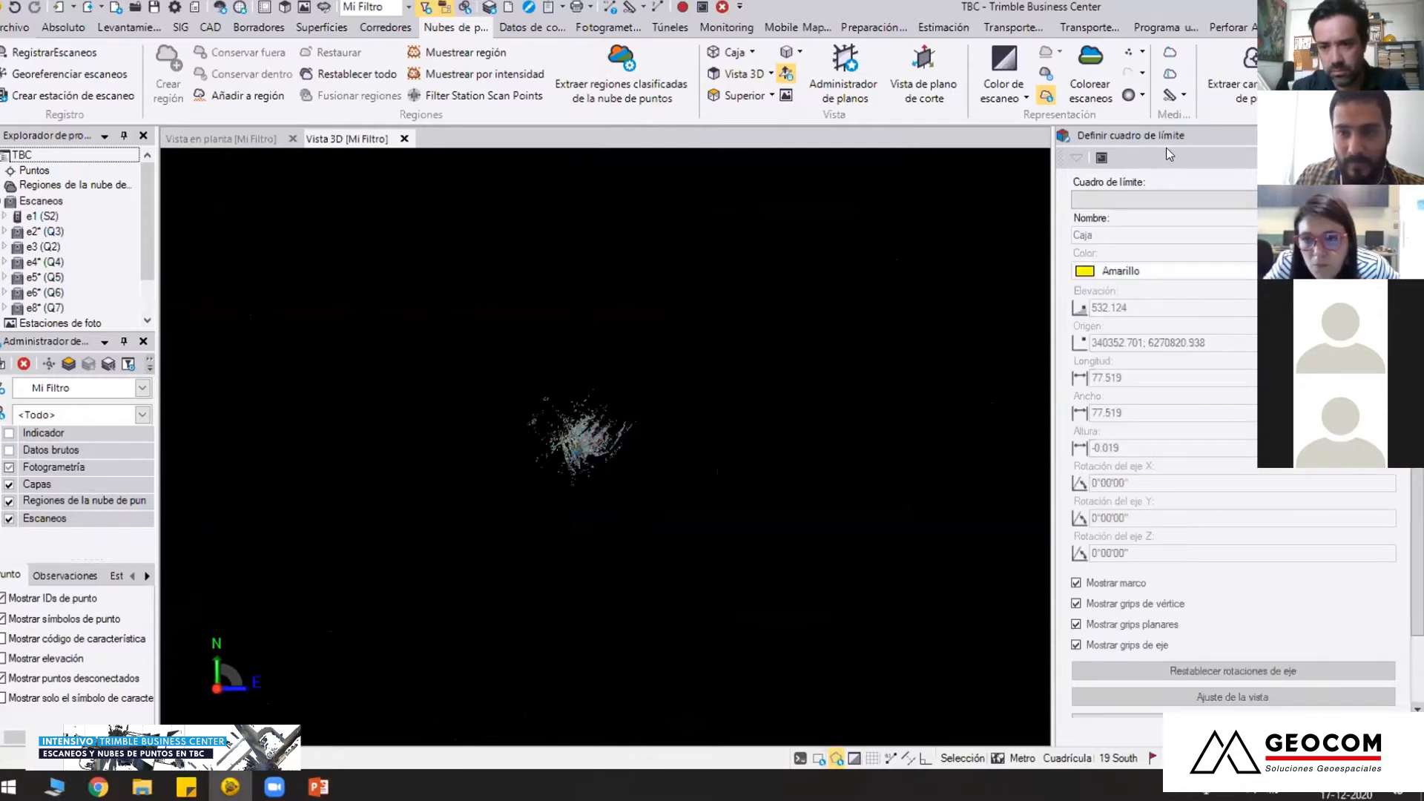
{"action": "double_click", "coordinate": [1187, 136]}
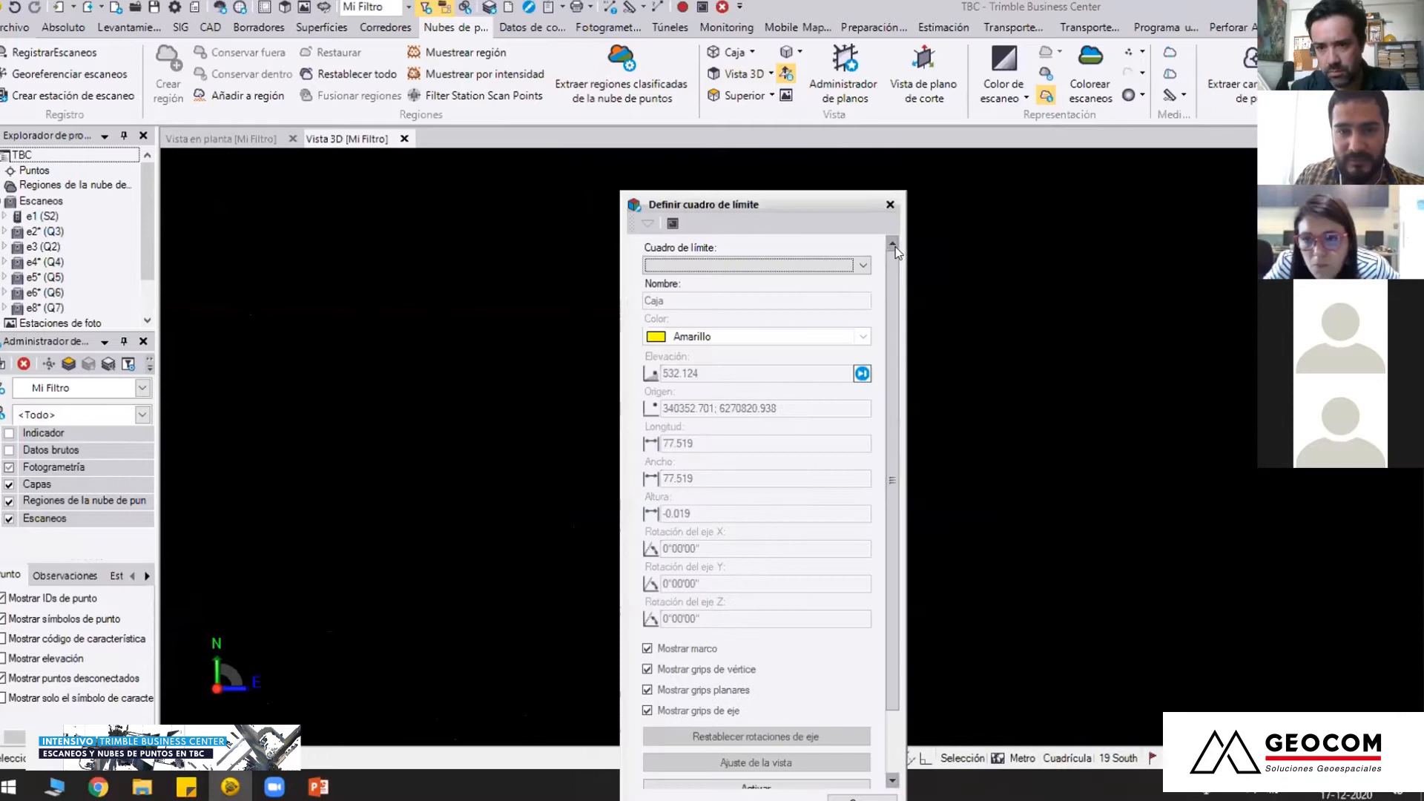
{"action": "left_click", "coordinate": [891, 204]}
{"action": "scroll", "coordinate": [774, 438], "scroll_direction": "up", "scroll_amount": 5}
{"action": "scroll", "coordinate": [774, 438], "scroll_direction": "up", "scroll_amount": 5}
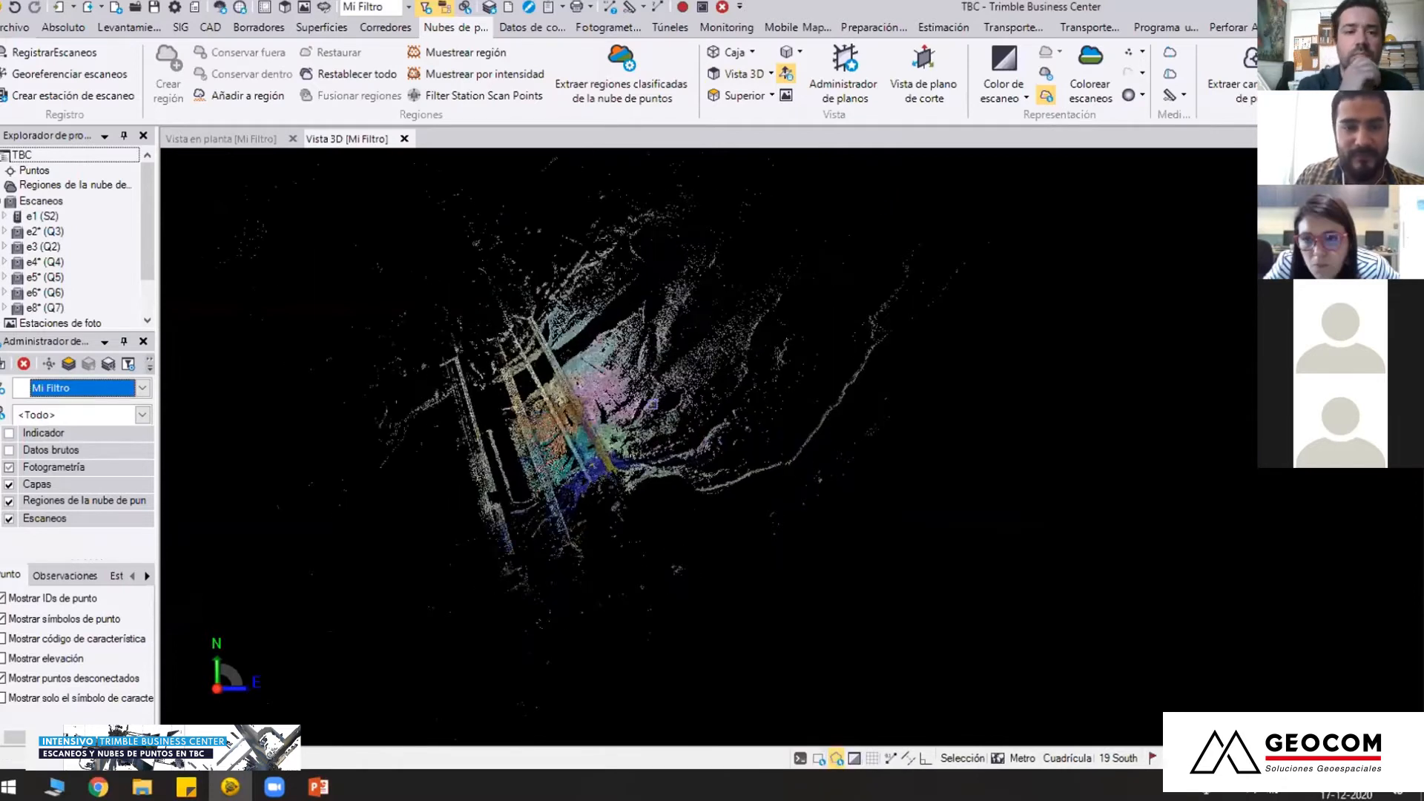
{"action": "middle_click_drag", "start_coordinate": [669, 382], "coordinate": [910, 384]}
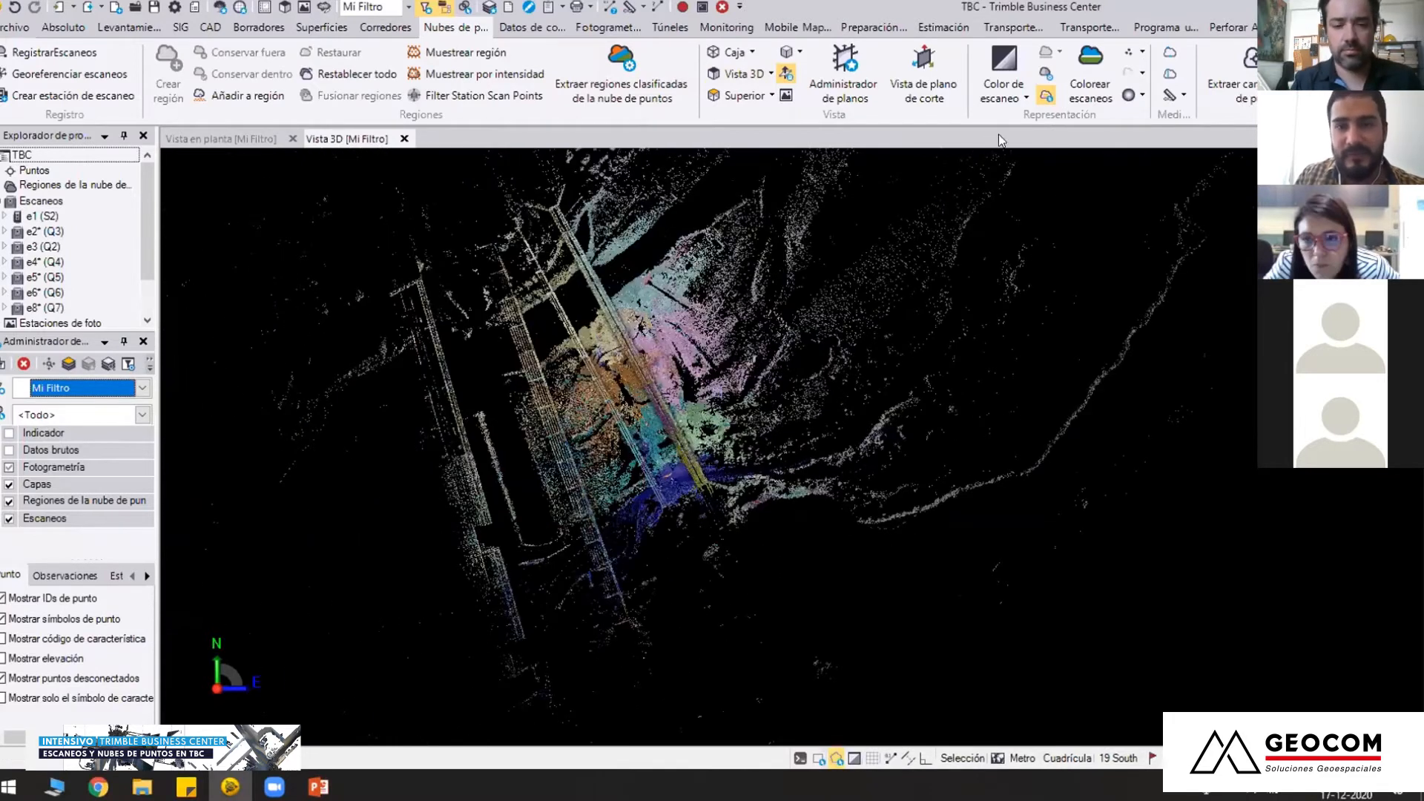
{"action": "scroll", "coordinate": [909, 383], "scroll_direction": "up", "scroll_amount": 4}
Display the scans in Color verdadero and examine the bridge deck and piers in 3D
{"action": "left_click", "coordinate": [1009, 91]}
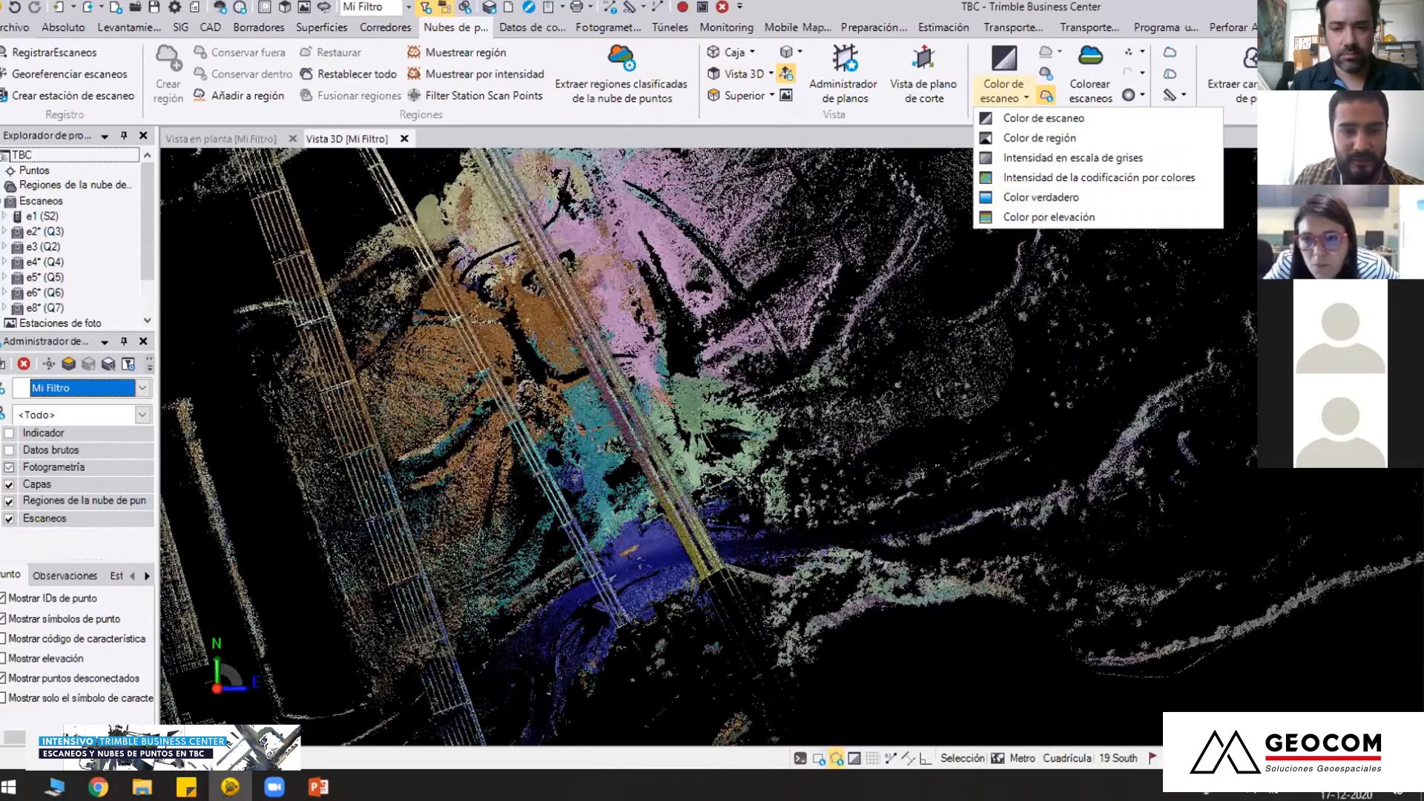
{"action": "left_click", "coordinate": [1041, 197]}
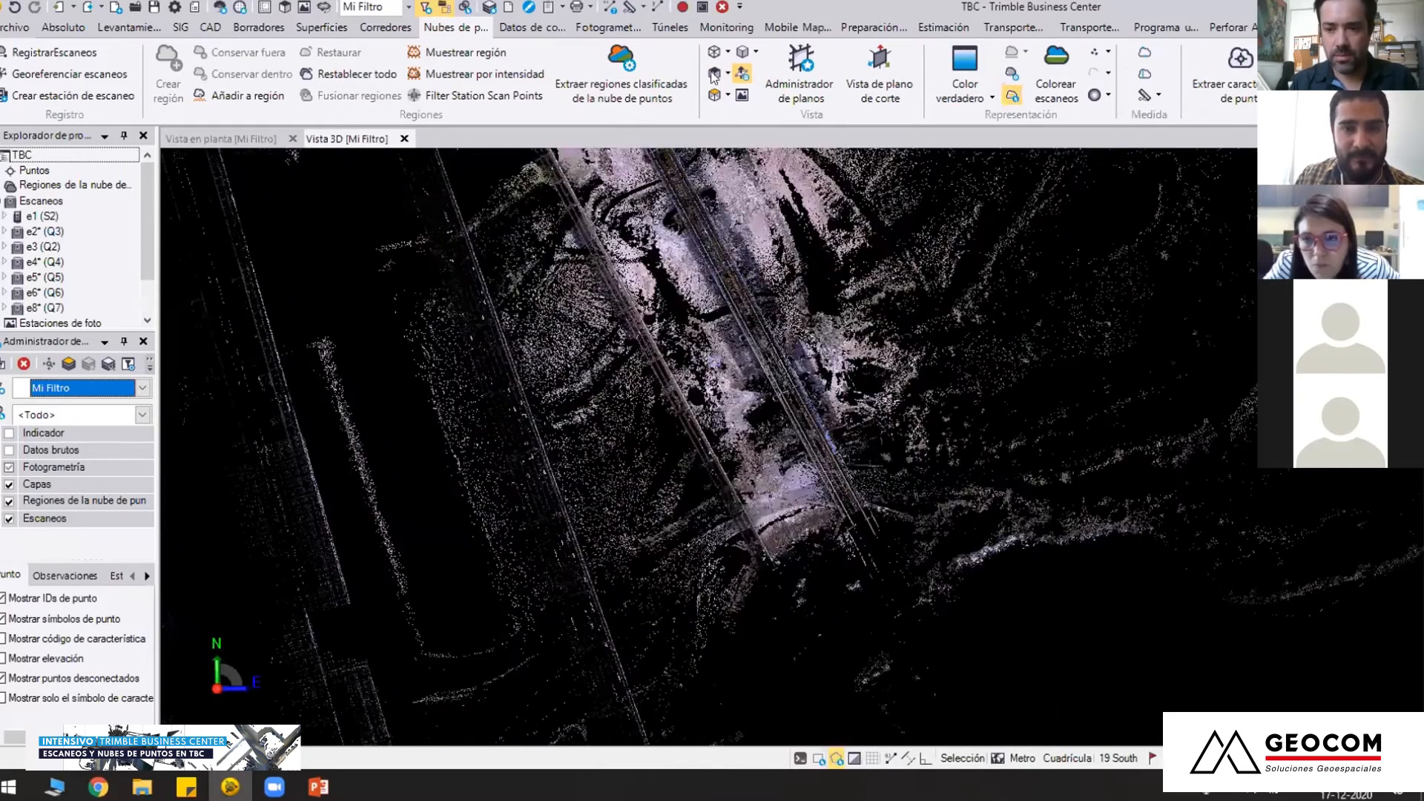
{"action": "scroll", "coordinate": [769, 488], "scroll_direction": "up", "scroll_amount": 3}
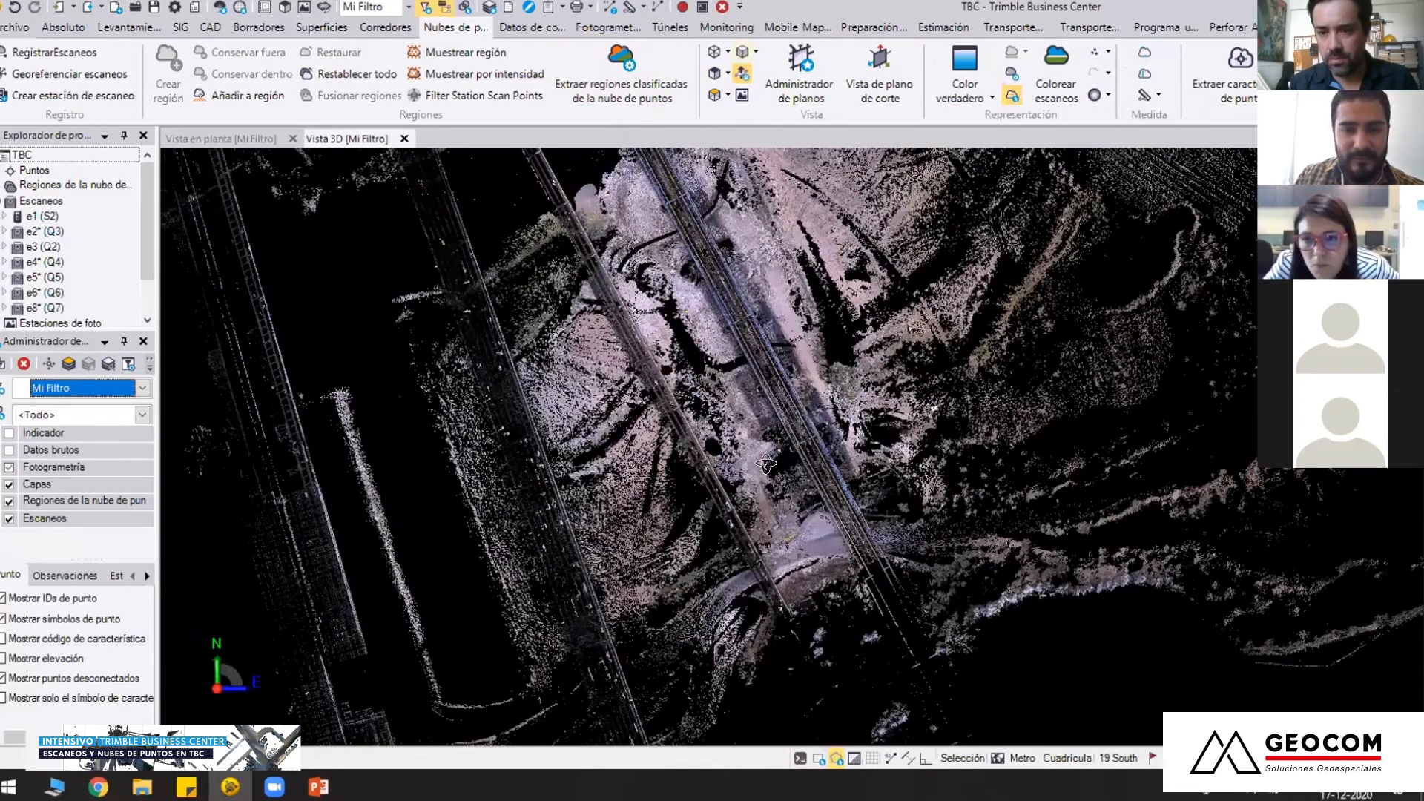
{"action": "right_click_drag", "start_coordinate": [769, 488], "coordinate": [564, 489]}
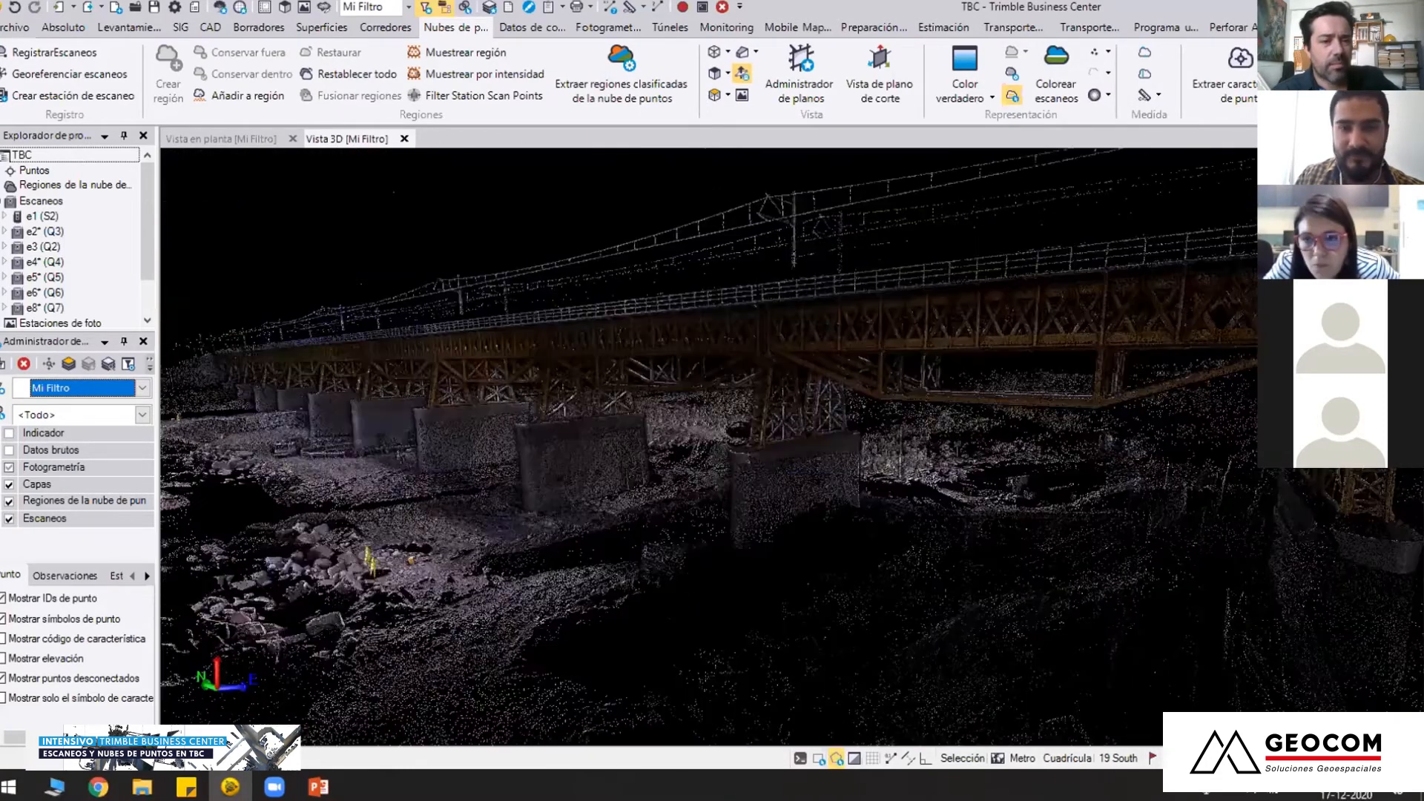
{"action": "right_click_drag", "start_coordinate": [836, 483], "coordinate": [939, 430]}
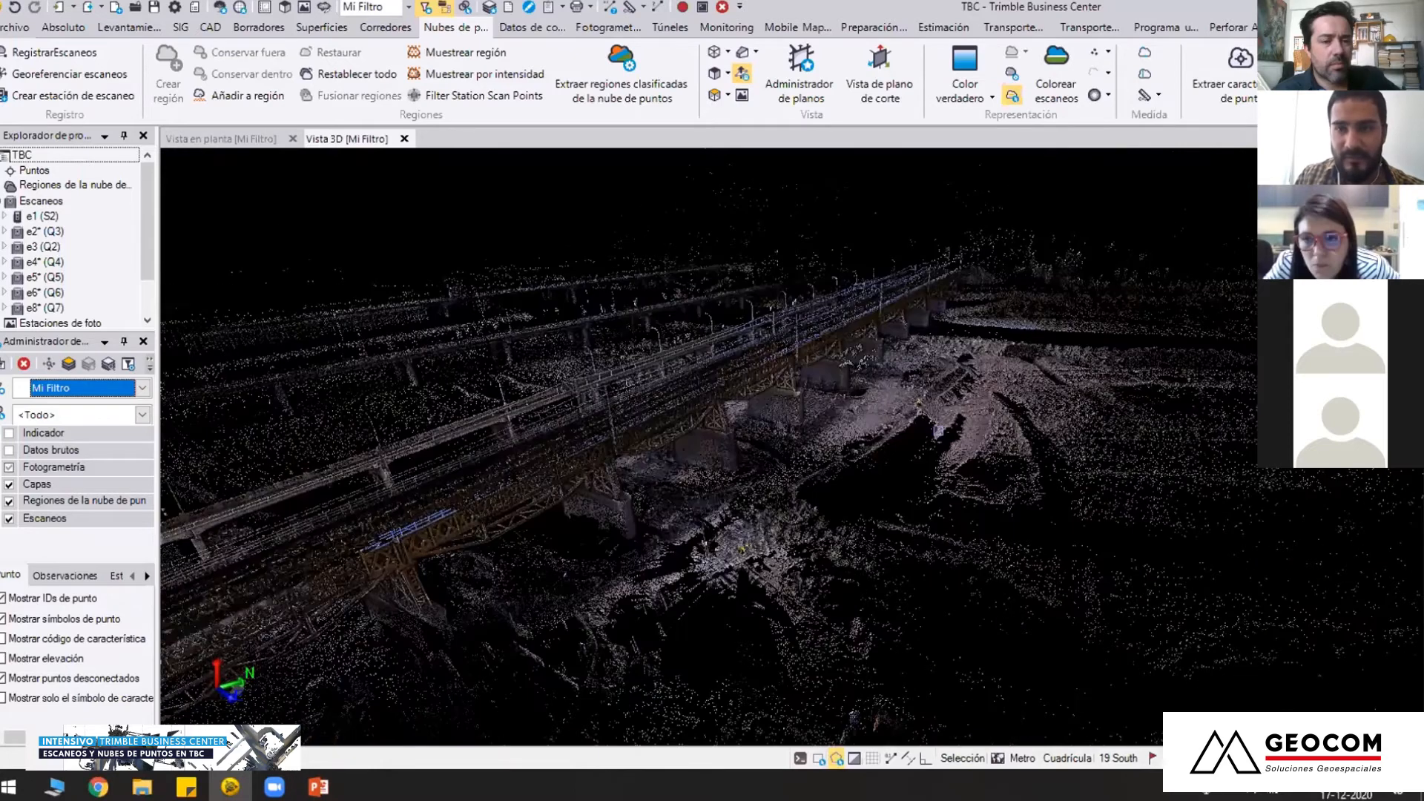
{"action": "right_click_drag", "start_coordinate": [824, 393], "coordinate": [808, 438]}
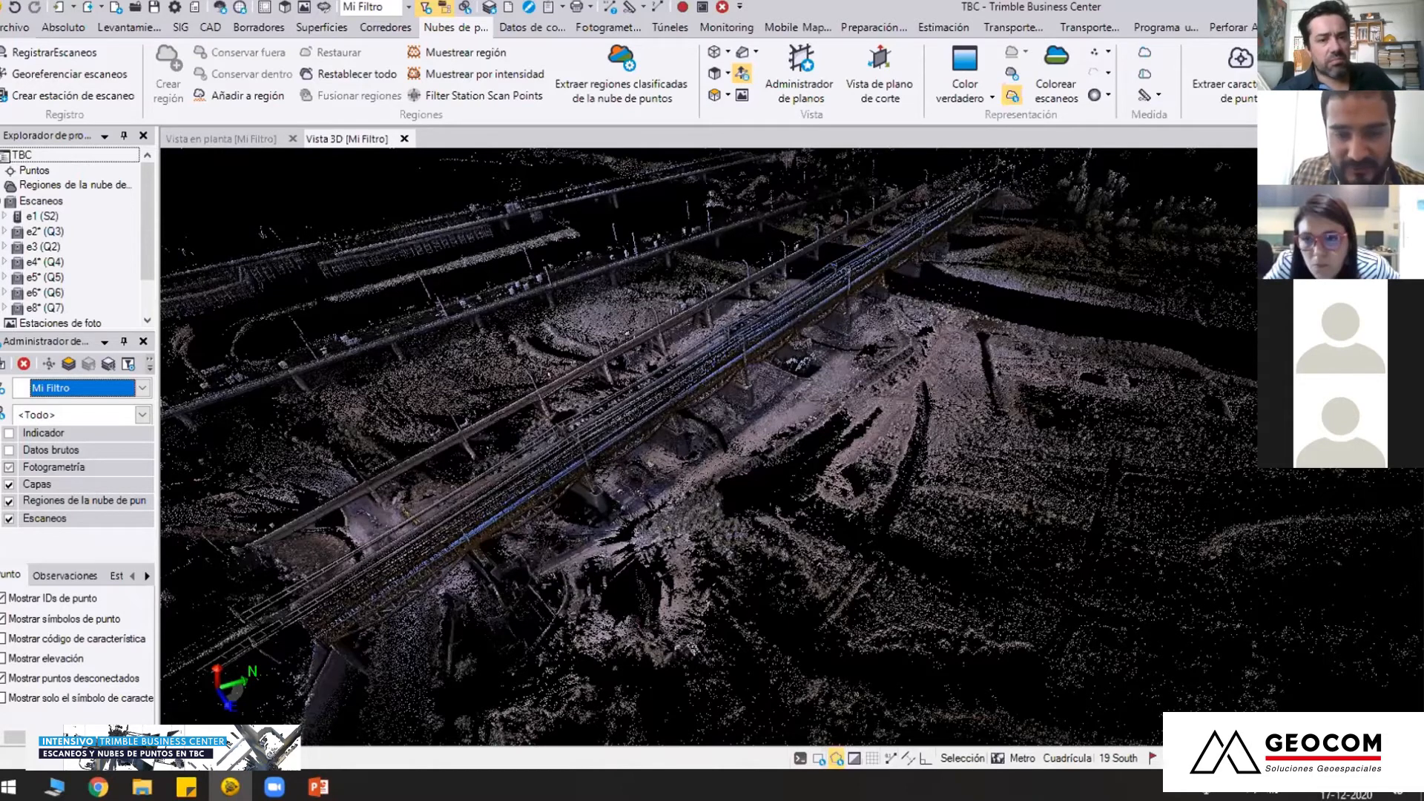
{"action": "scroll", "coordinate": [785, 555], "scroll_direction": "up", "scroll_amount": 3}
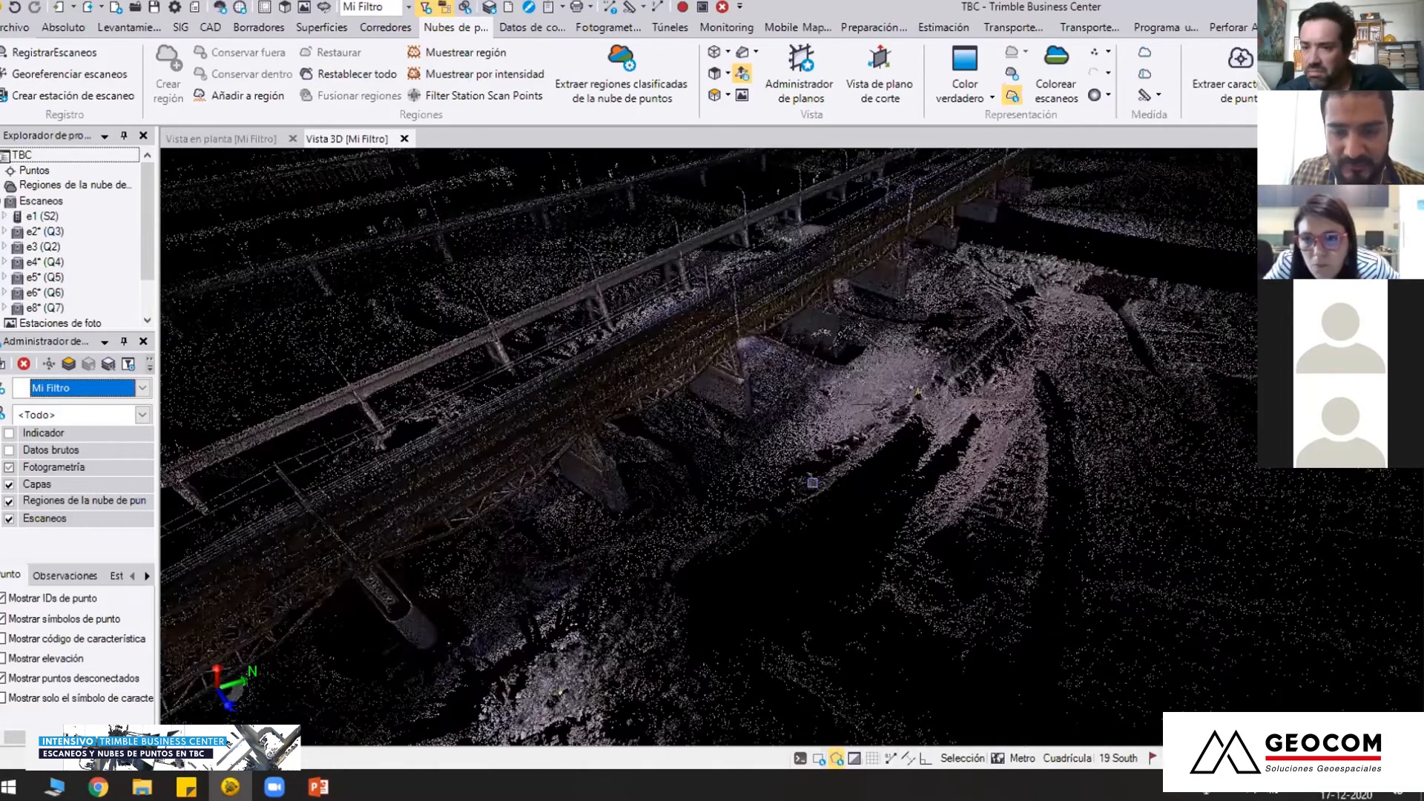
{"action": "middle_click_drag", "start_coordinate": [880, 489], "coordinate": [872, 547]}
{"action": "right_click_drag", "start_coordinate": [794, 447], "coordinate": [555, 498]}
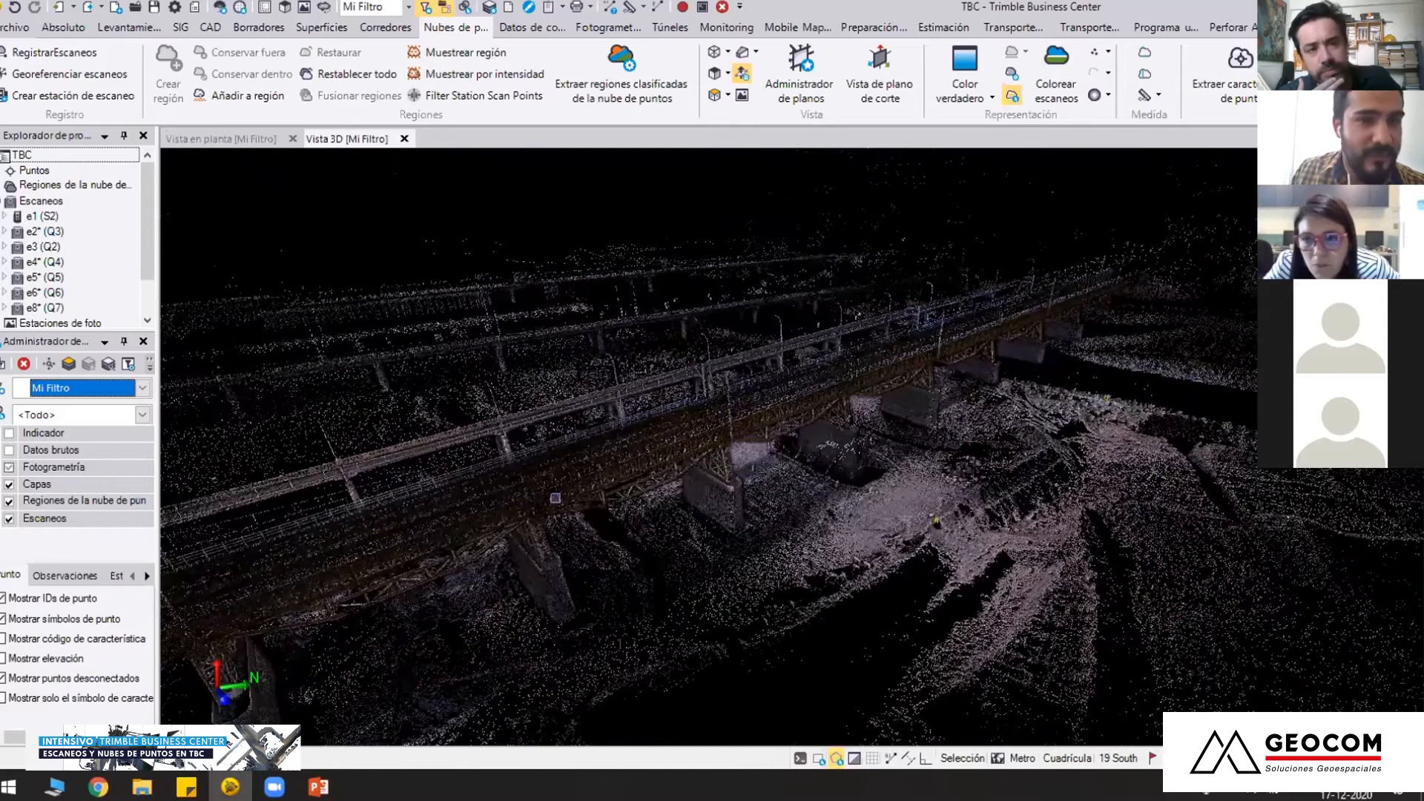
Open the EXTERIOR 1 project and close the PowerPoint window
{"action": "left_click", "coordinate": [15, 32]}
{"action": "left_click", "coordinate": [46, 88]}
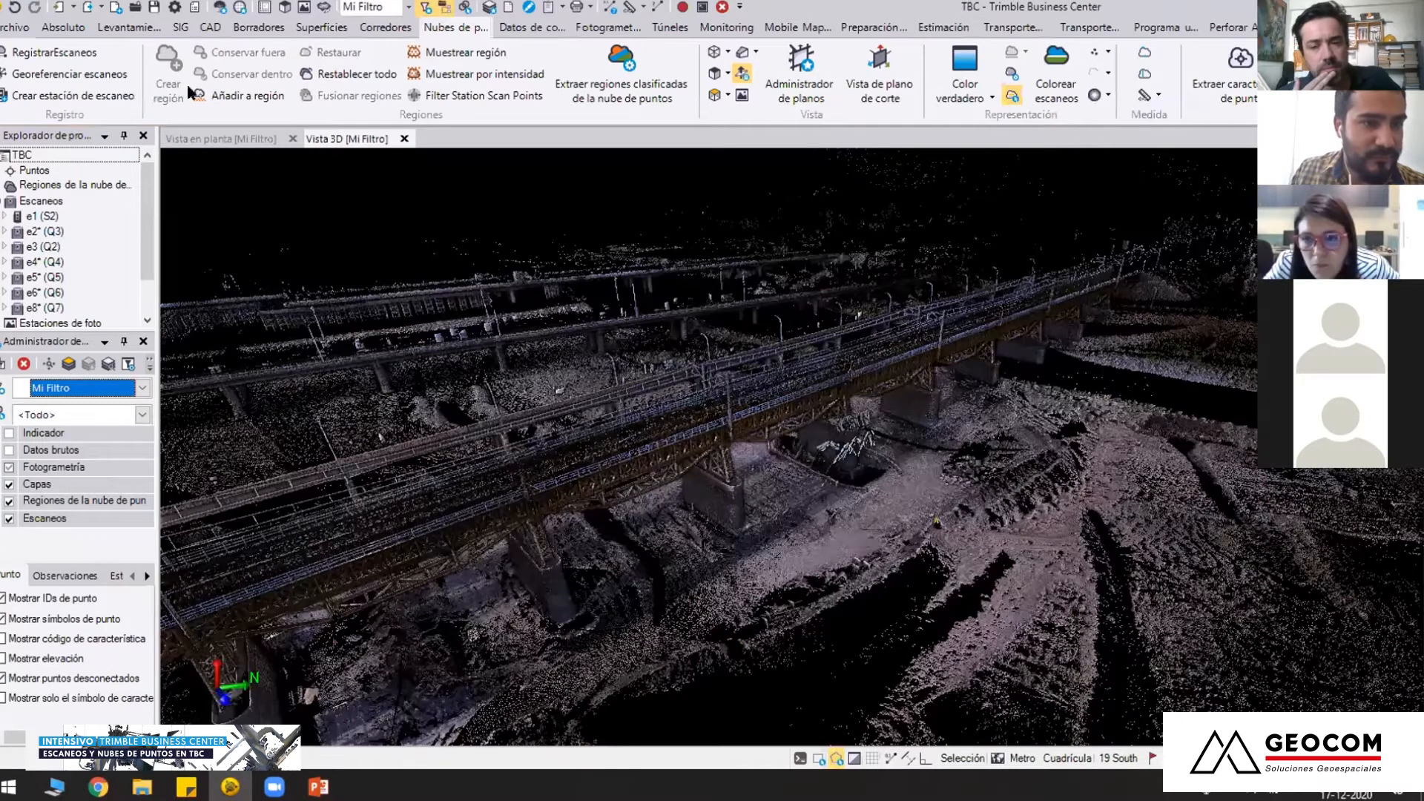
{"action": "left_click", "coordinate": [272, 48]}
{"action": "double_click", "coordinate": [237, 146]}
{"action": "double_click", "coordinate": [237, 127]}
{"action": "double_click", "coordinate": [237, 147]}
{"action": "left_click", "coordinate": [814, 413]}
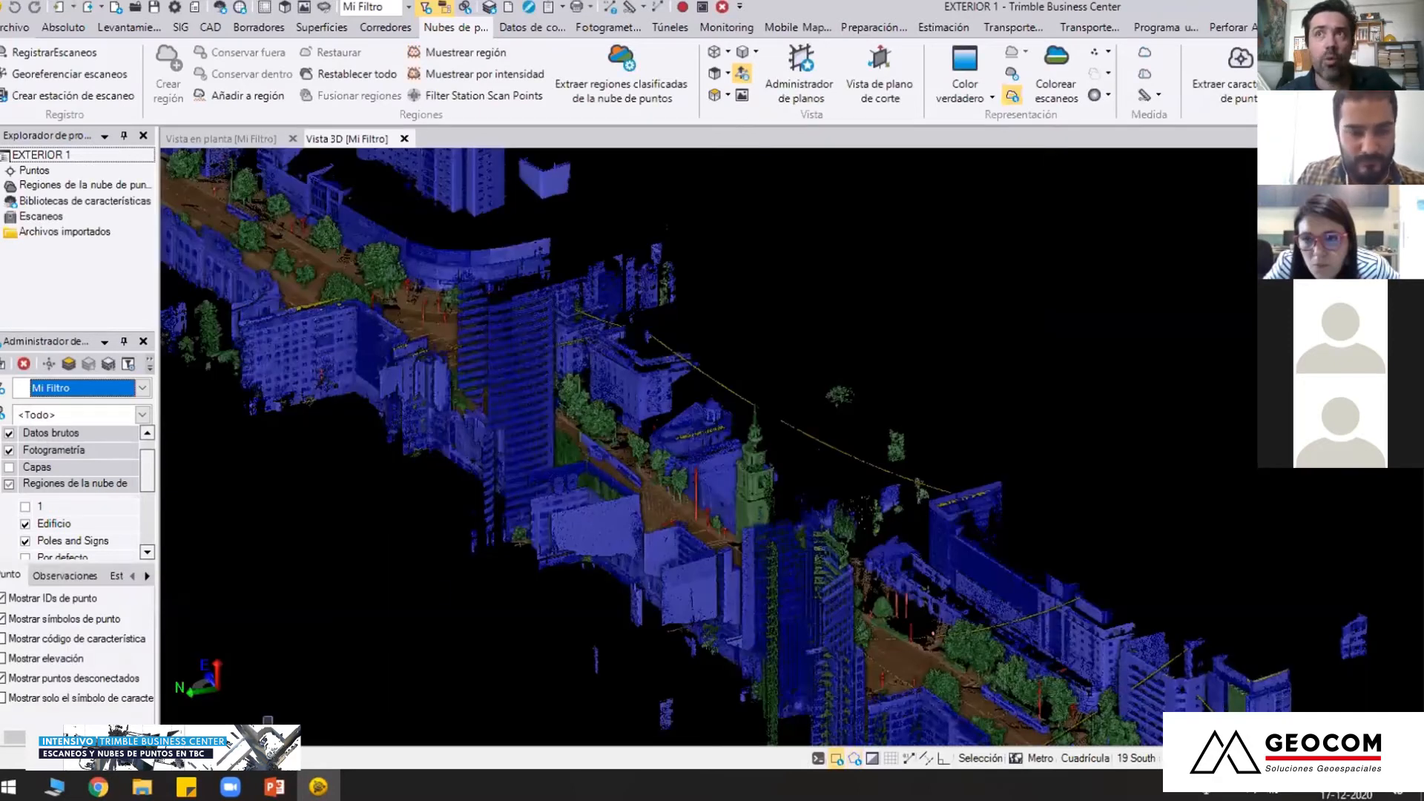
{"action": "right_click", "coordinate": [275, 787]}
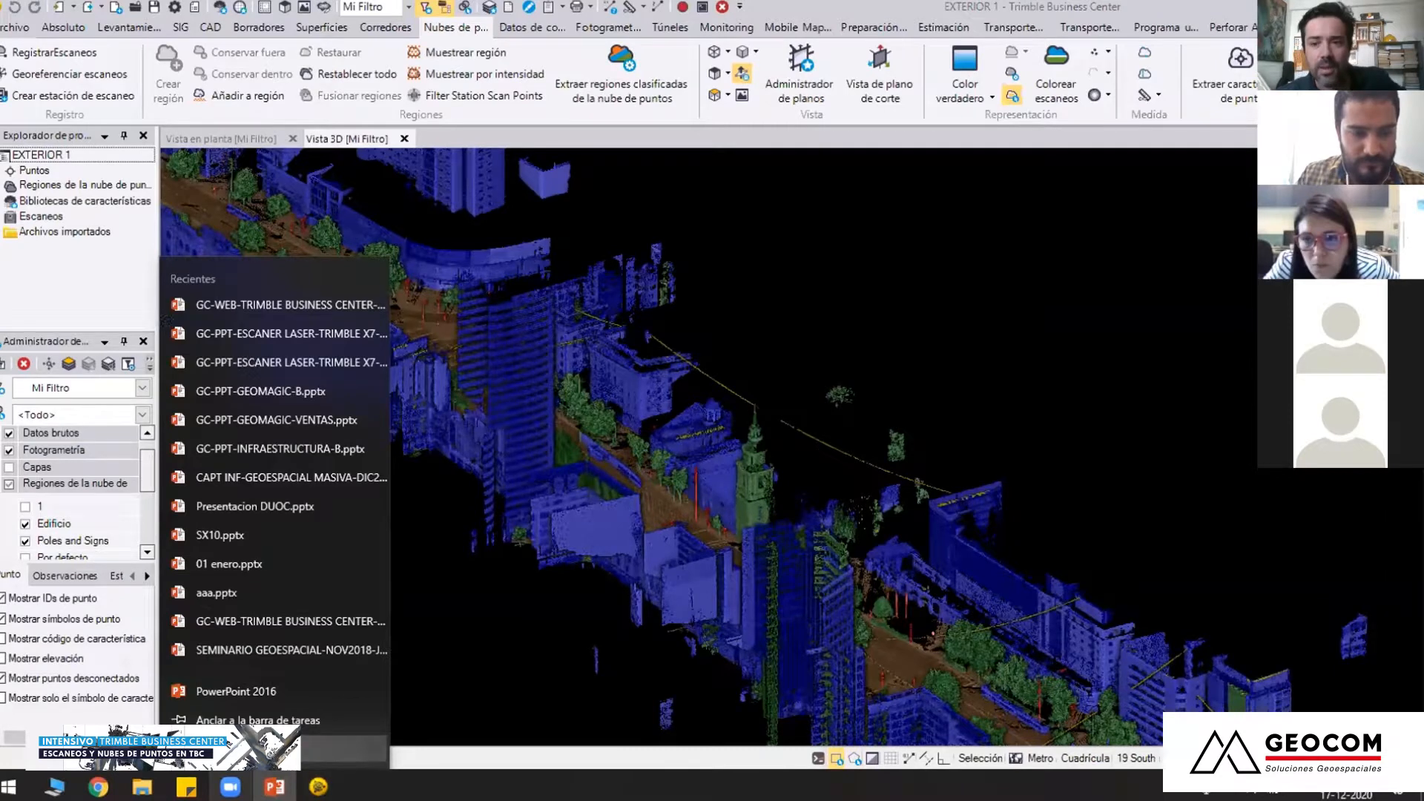
{"action": "left_click", "coordinate": [275, 748]}
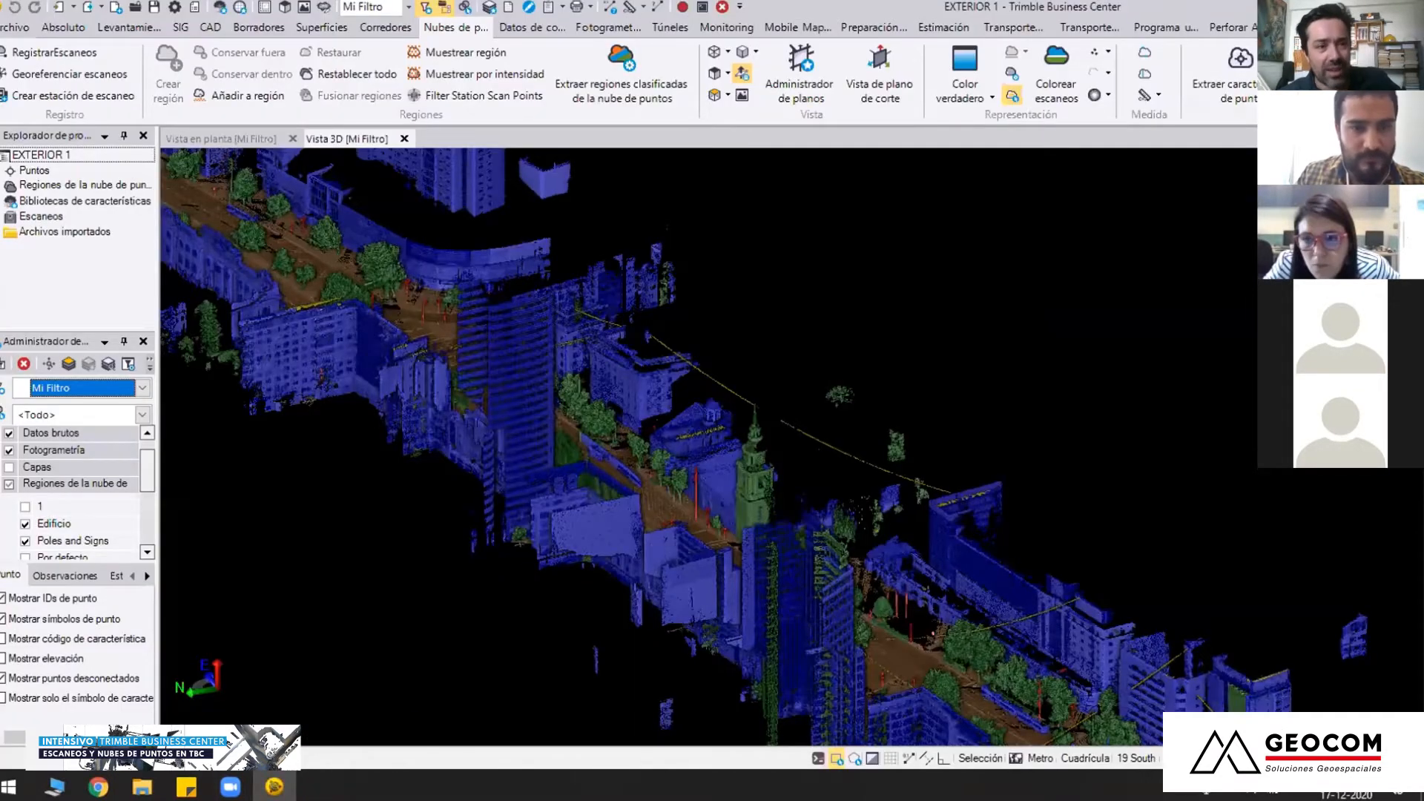
Examine the full extent of the classified street point cloud in plan view
{"action": "left_click", "coordinate": [221, 139]}
{"action": "scroll", "coordinate": [617, 452], "scroll_direction": "down", "scroll_amount": 3}
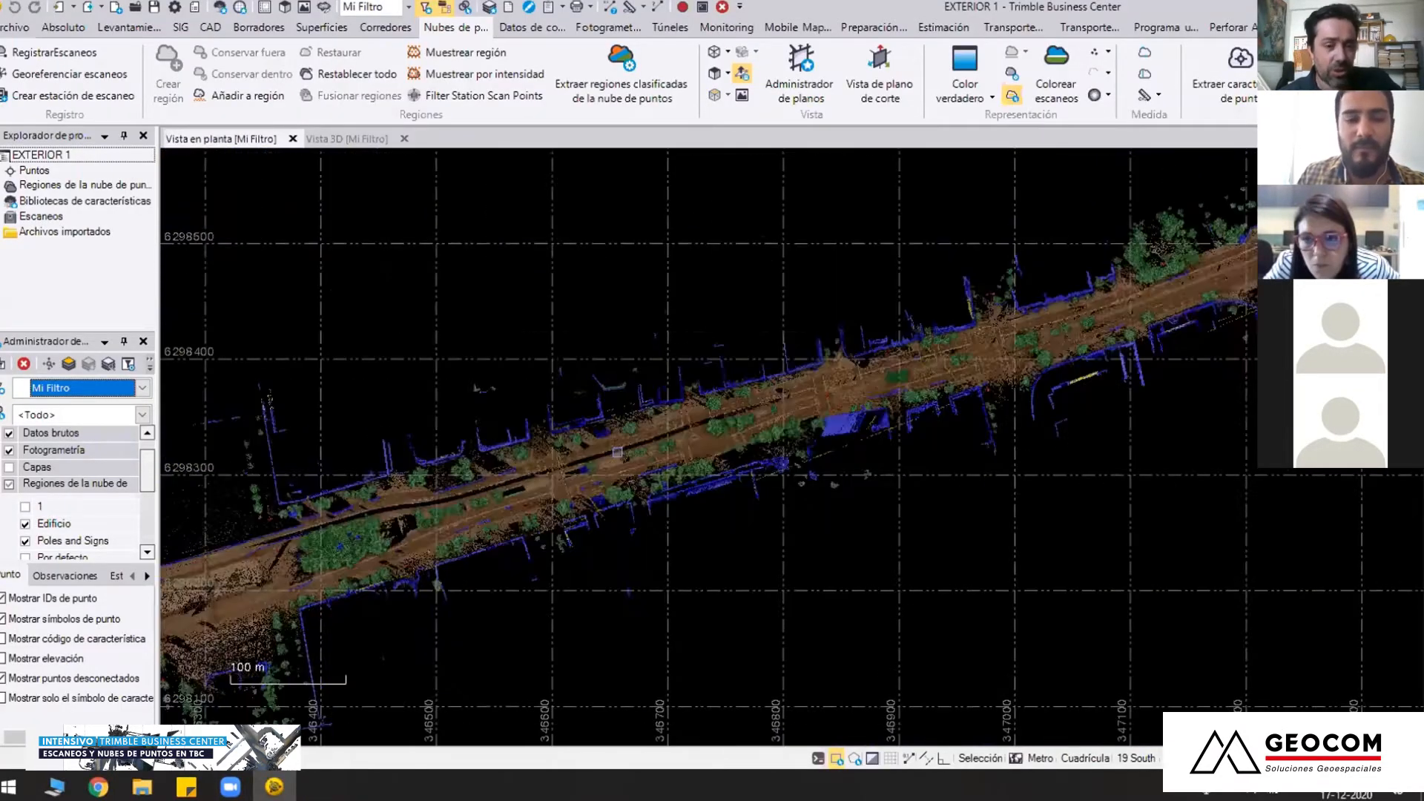
{"action": "scroll", "coordinate": [618, 451], "scroll_direction": "down", "scroll_amount": 2}
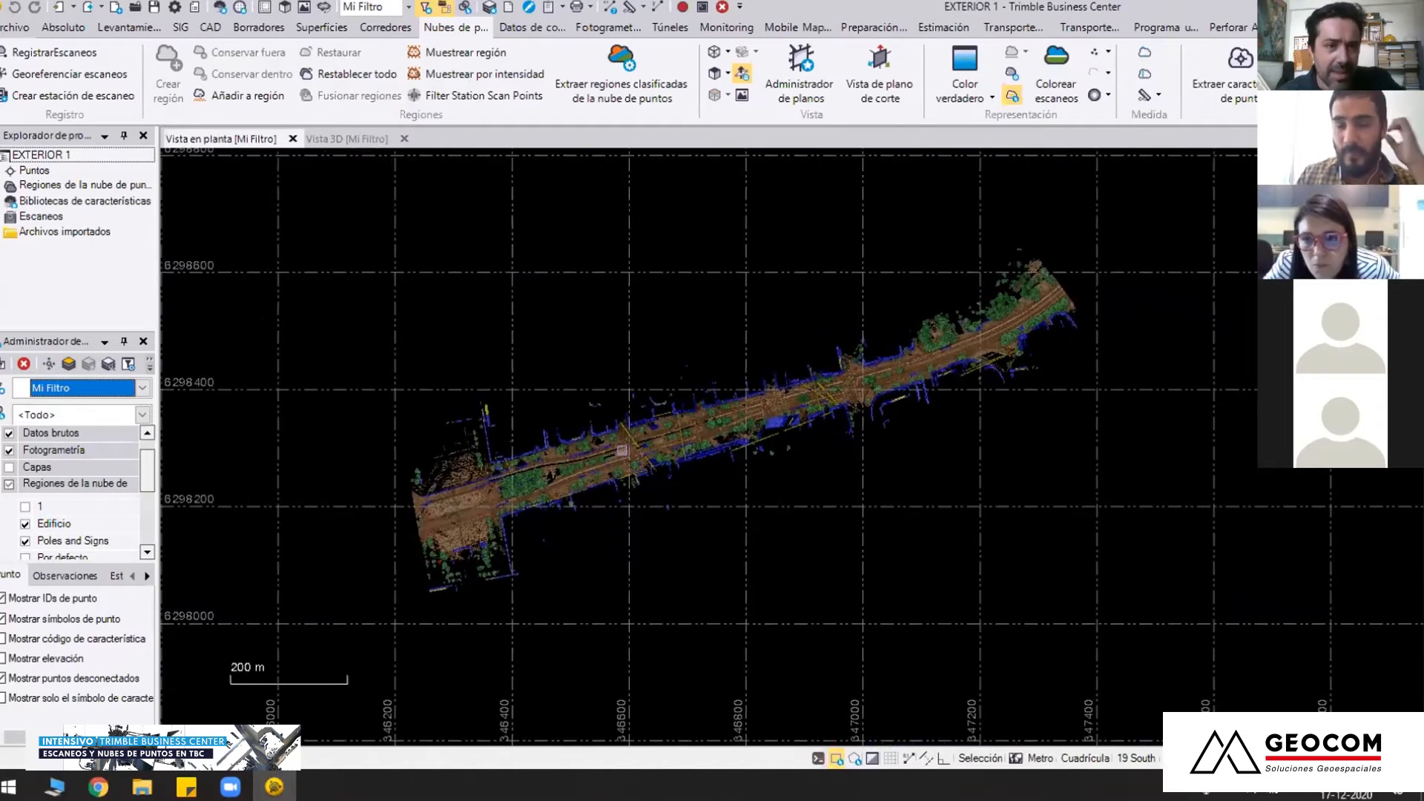
{"action": "scroll", "coordinate": [622, 450], "scroll_direction": "up", "scroll_amount": 2}
{"action": "scroll", "coordinate": [601, 451], "scroll_direction": "down", "scroll_amount": 1}
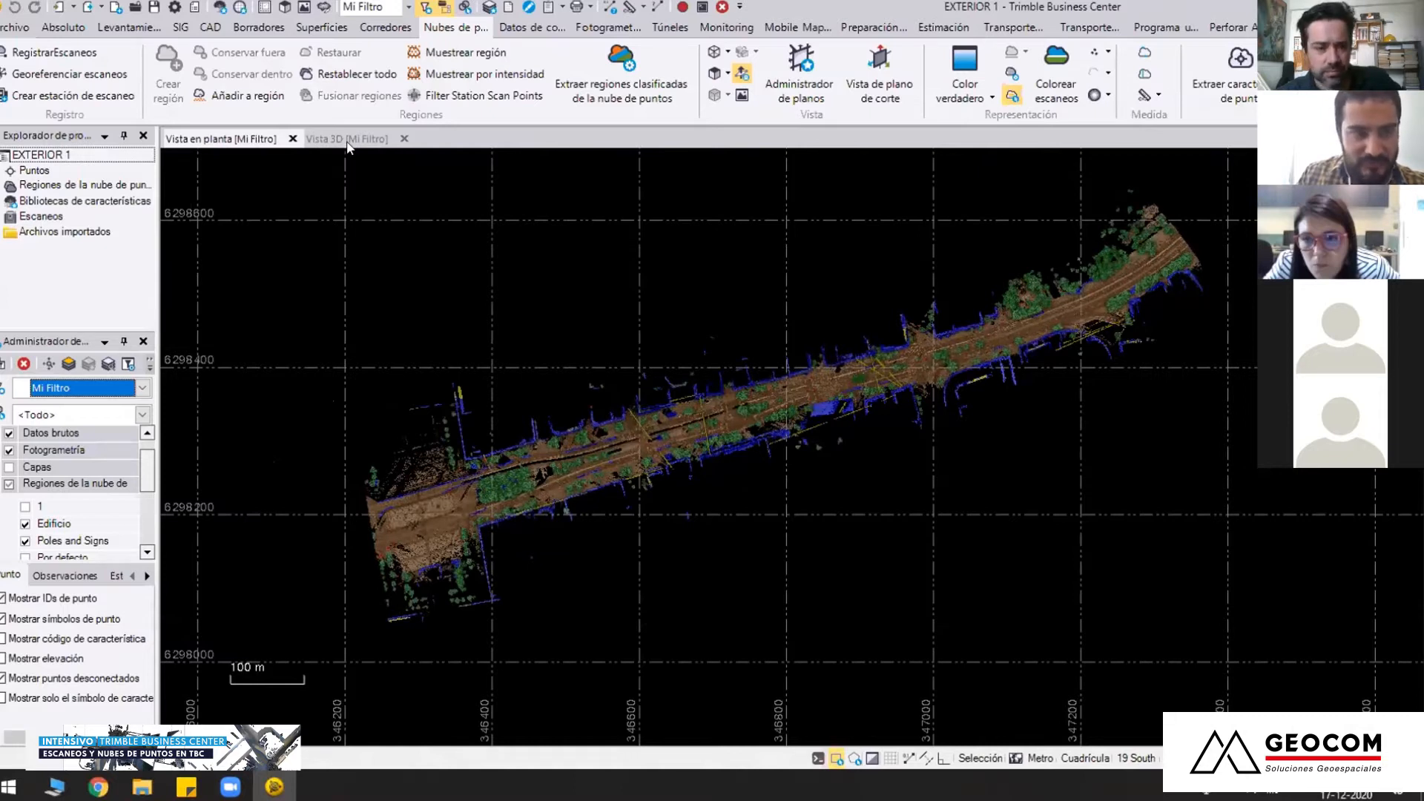
Return to the 3D view and colour the street cloud by Intensidad de la codificación por colores
{"action": "left_click", "coordinate": [348, 141]}
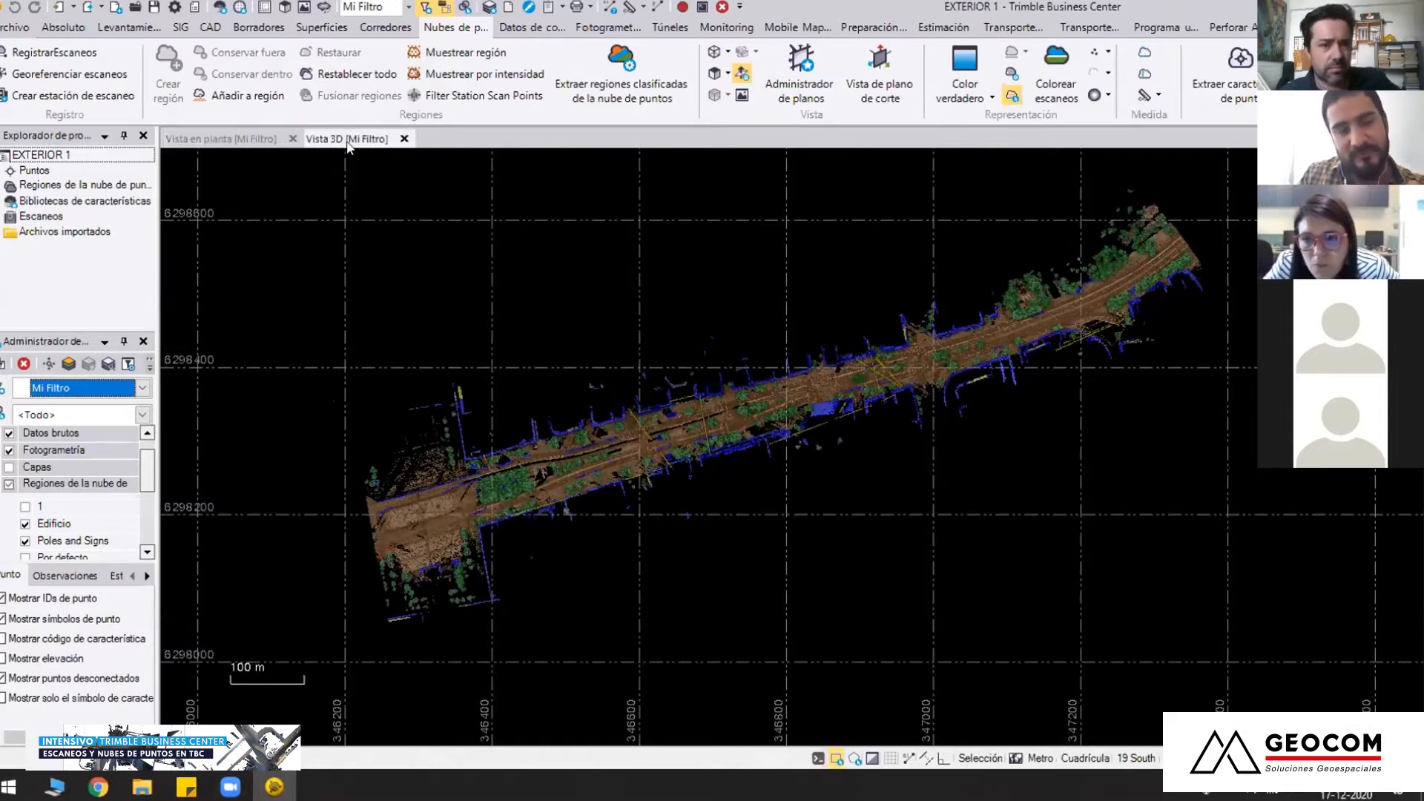
{"action": "middle_click_drag", "start_coordinate": [810, 462], "coordinate": [826, 500]}
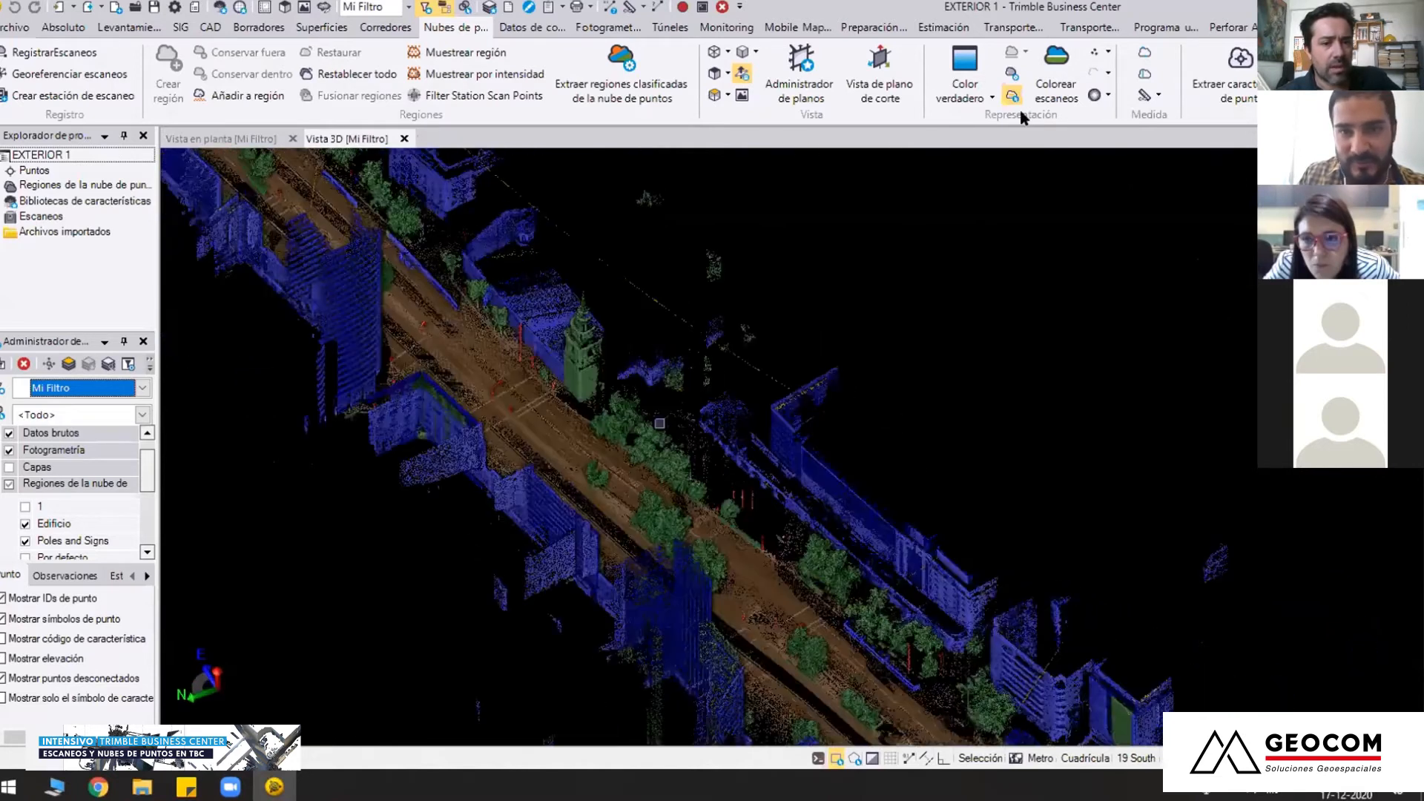
{"action": "left_click", "coordinate": [992, 97]}
{"action": "left_click", "coordinate": [994, 178]}
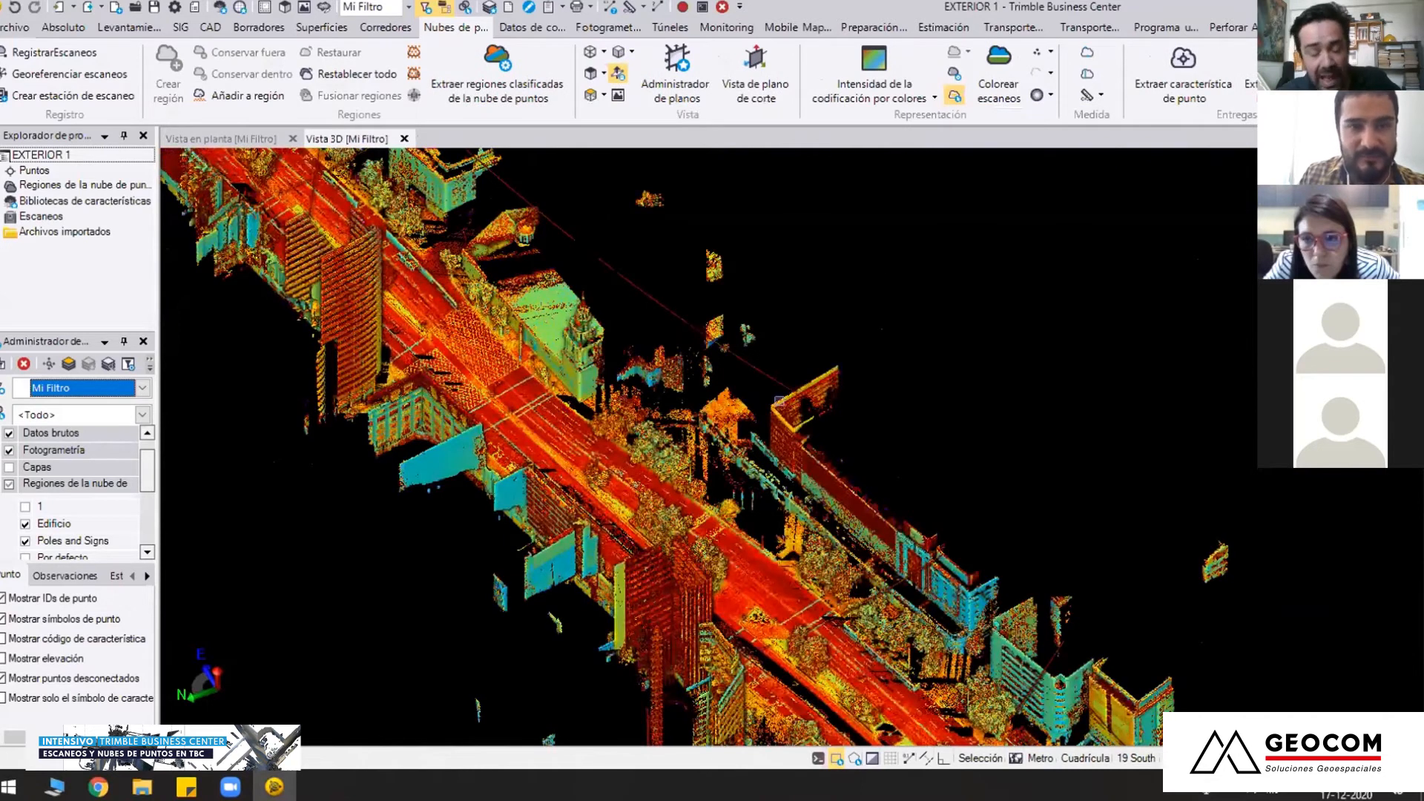
Examine the intensity-coloured avenue and its building facades along the whole corridor
{"action": "scroll", "coordinate": [711, 423], "scroll_direction": "down", "scroll_amount": 5}
{"action": "left_click", "coordinate": [618, 52]}
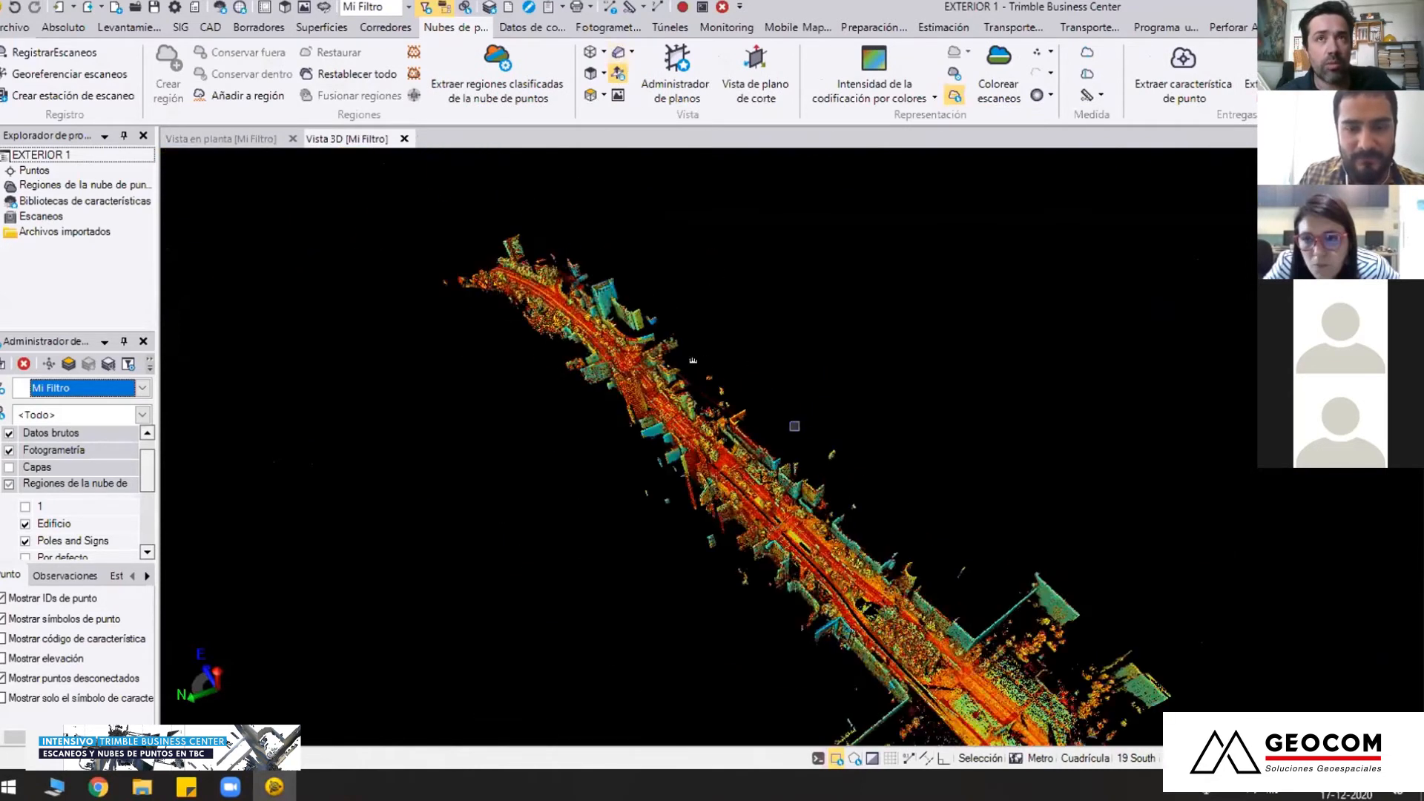
{"action": "middle_click_drag", "start_coordinate": [879, 660], "coordinate": [724, 543]}
{"action": "right_click_drag", "start_coordinate": [724, 543], "coordinate": [679, 457]}
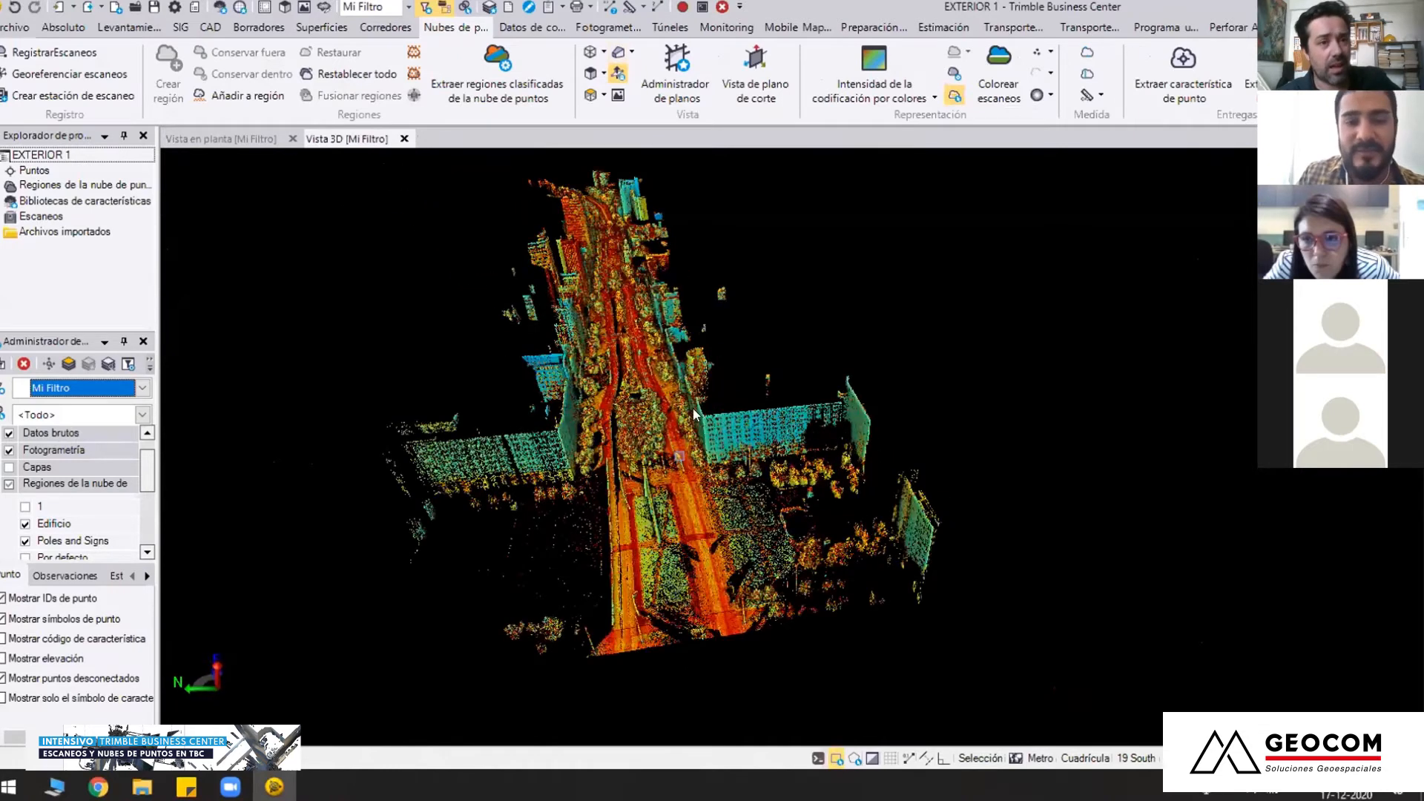
{"action": "scroll", "coordinate": [696, 414], "scroll_direction": "up", "scroll_amount": 5}
{"action": "middle_click_drag", "start_coordinate": [696, 414], "coordinate": [744, 414]}
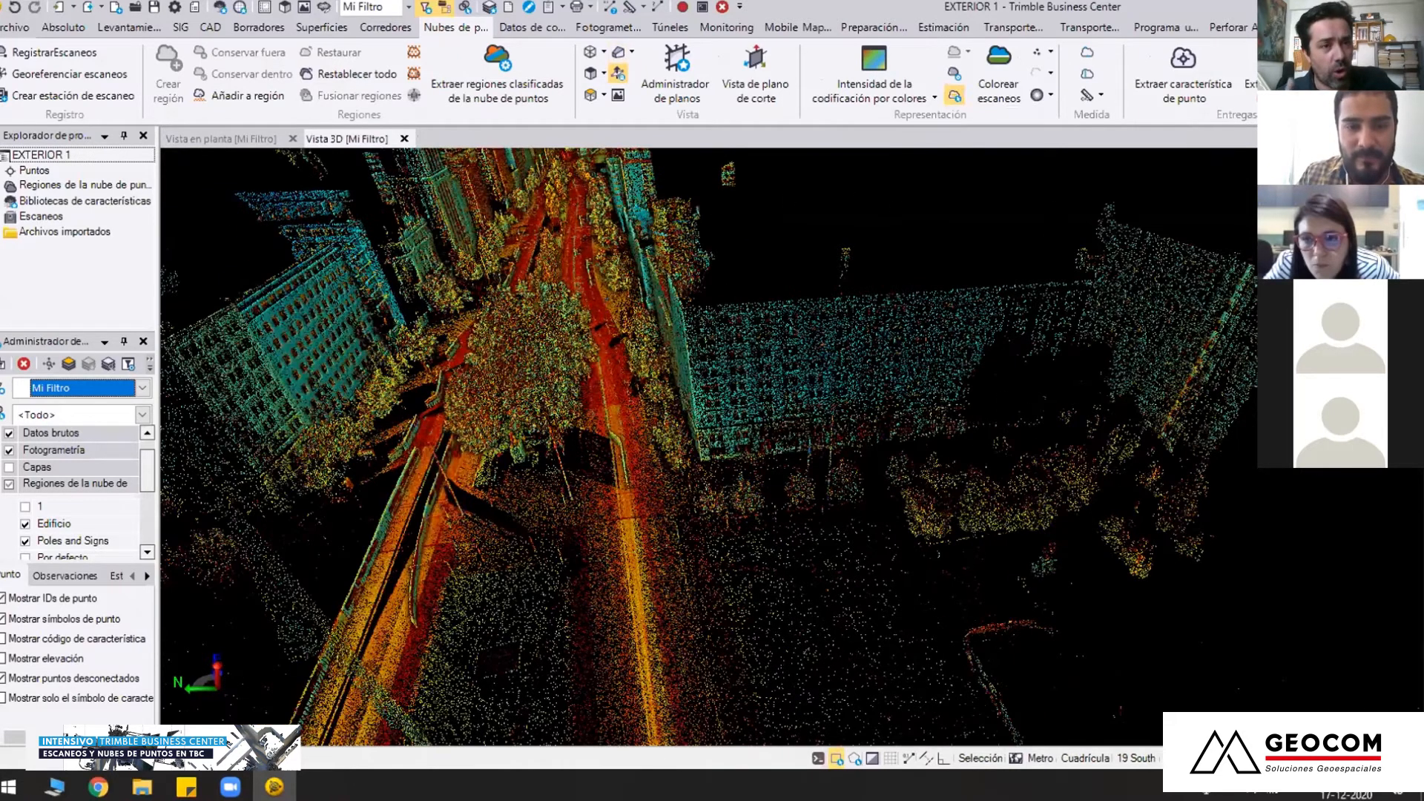
{"action": "scroll", "coordinate": [756, 443], "scroll_direction": "down", "scroll_amount": 4}
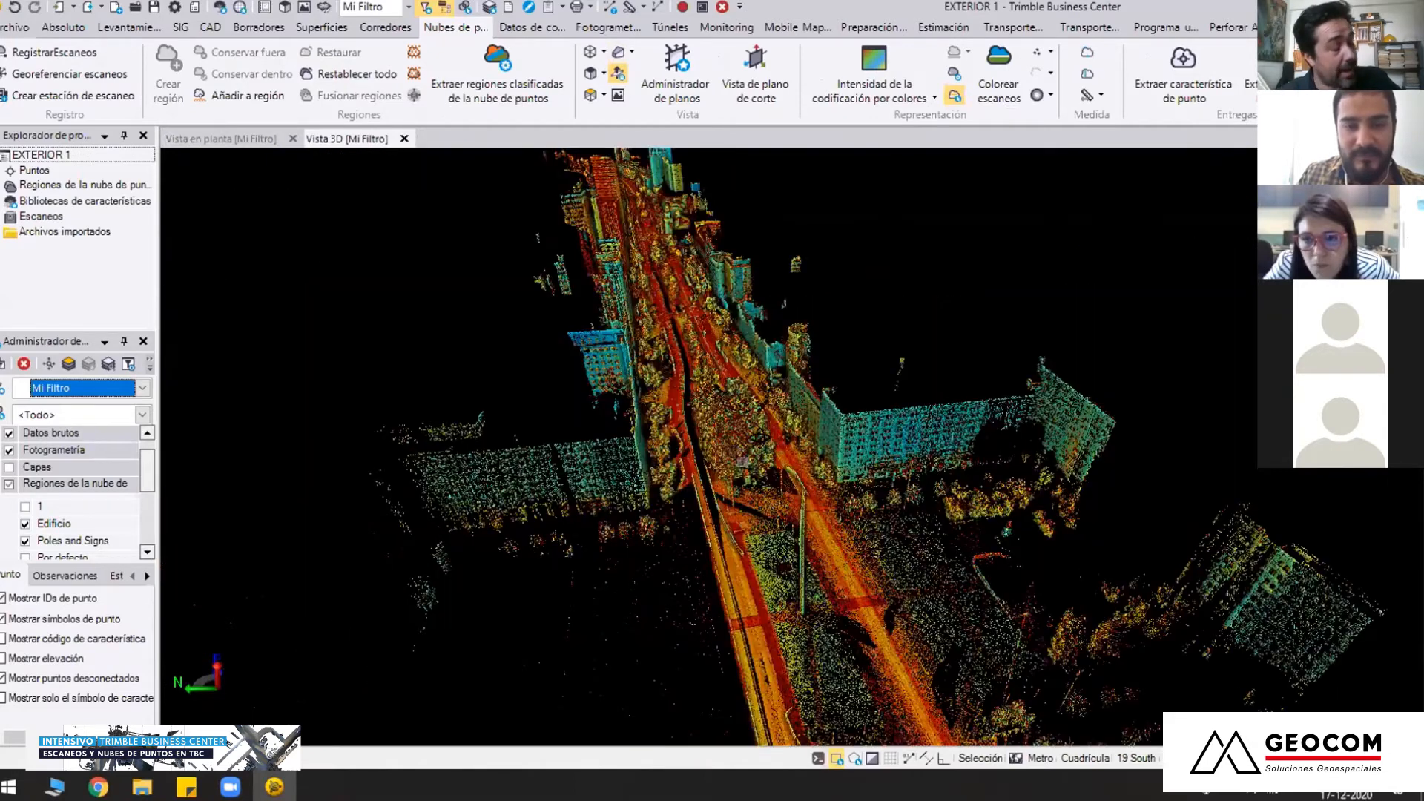
Examine the intensity-coloured historic building facade, the buses in front of it and the SOLO VEH SOS lane markings
{"action": "middle_click_drag", "start_coordinate": [756, 443], "coordinate": [701, 486], "text": "shift"}
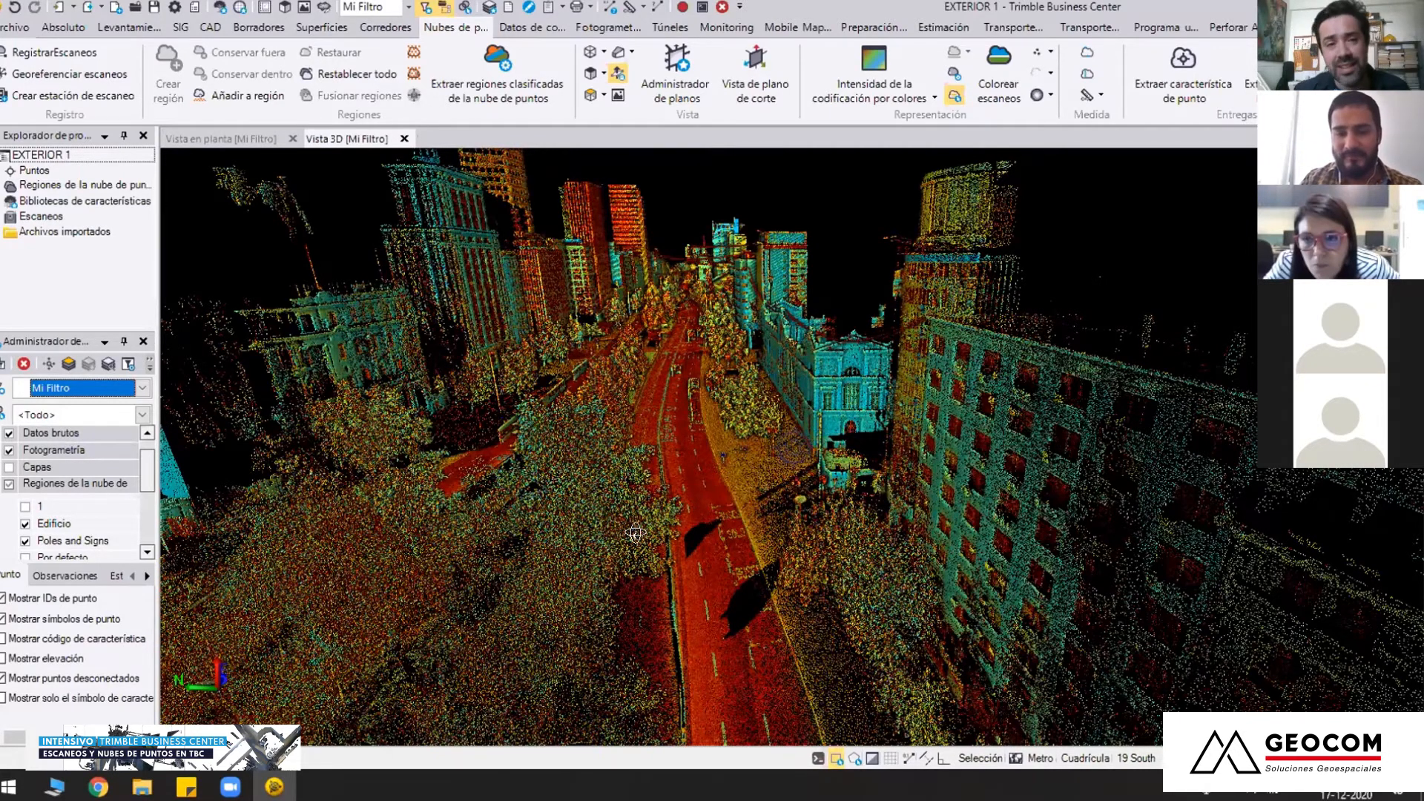
{"action": "right_click_drag", "start_coordinate": [690, 578], "coordinate": [693, 575]}
{"action": "right_click_drag", "start_coordinate": [724, 505], "coordinate": [719, 509]}
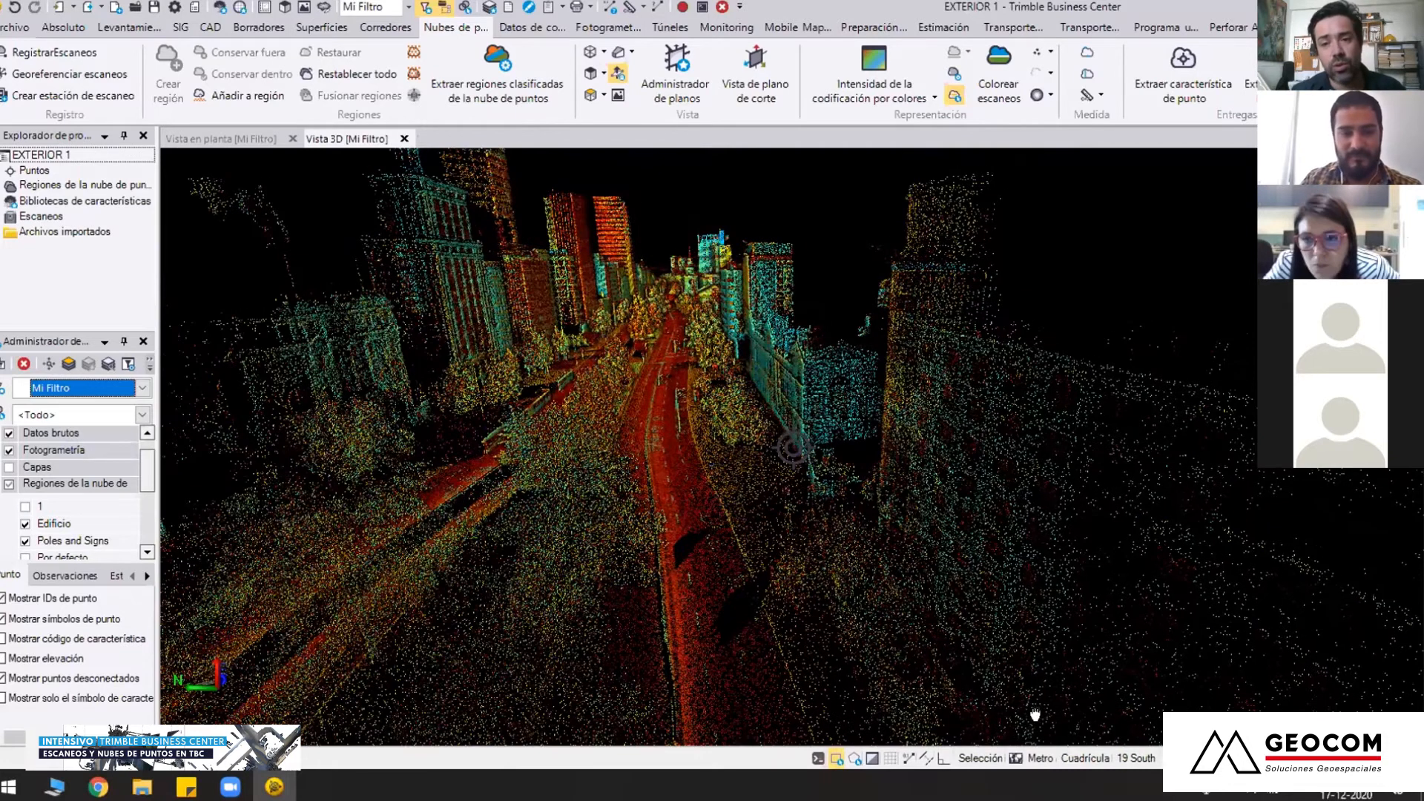
{"action": "right_click_drag", "start_coordinate": [655, 372], "coordinate": [623, 362]}
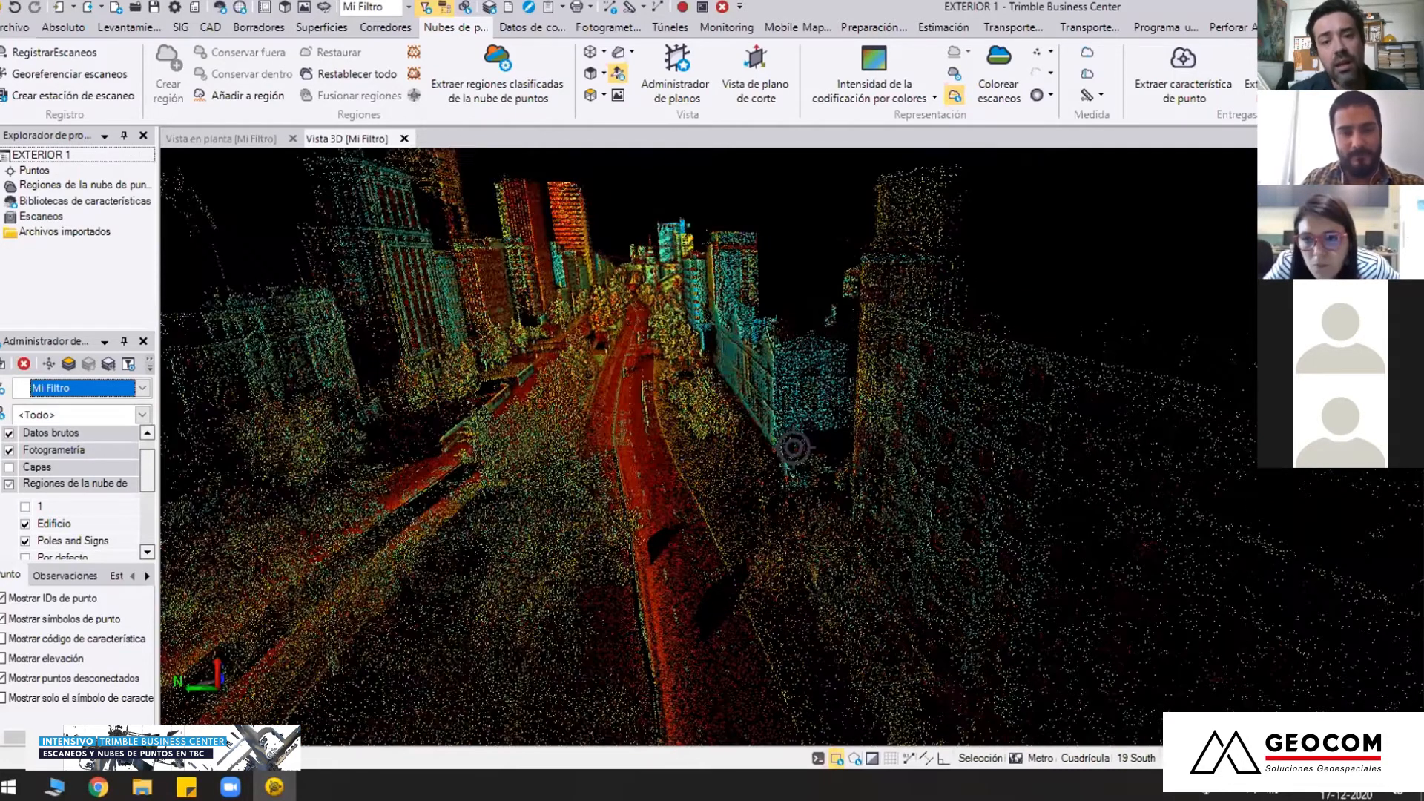
{"action": "right_click_drag", "start_coordinate": [794, 447], "coordinate": [927, 543]}
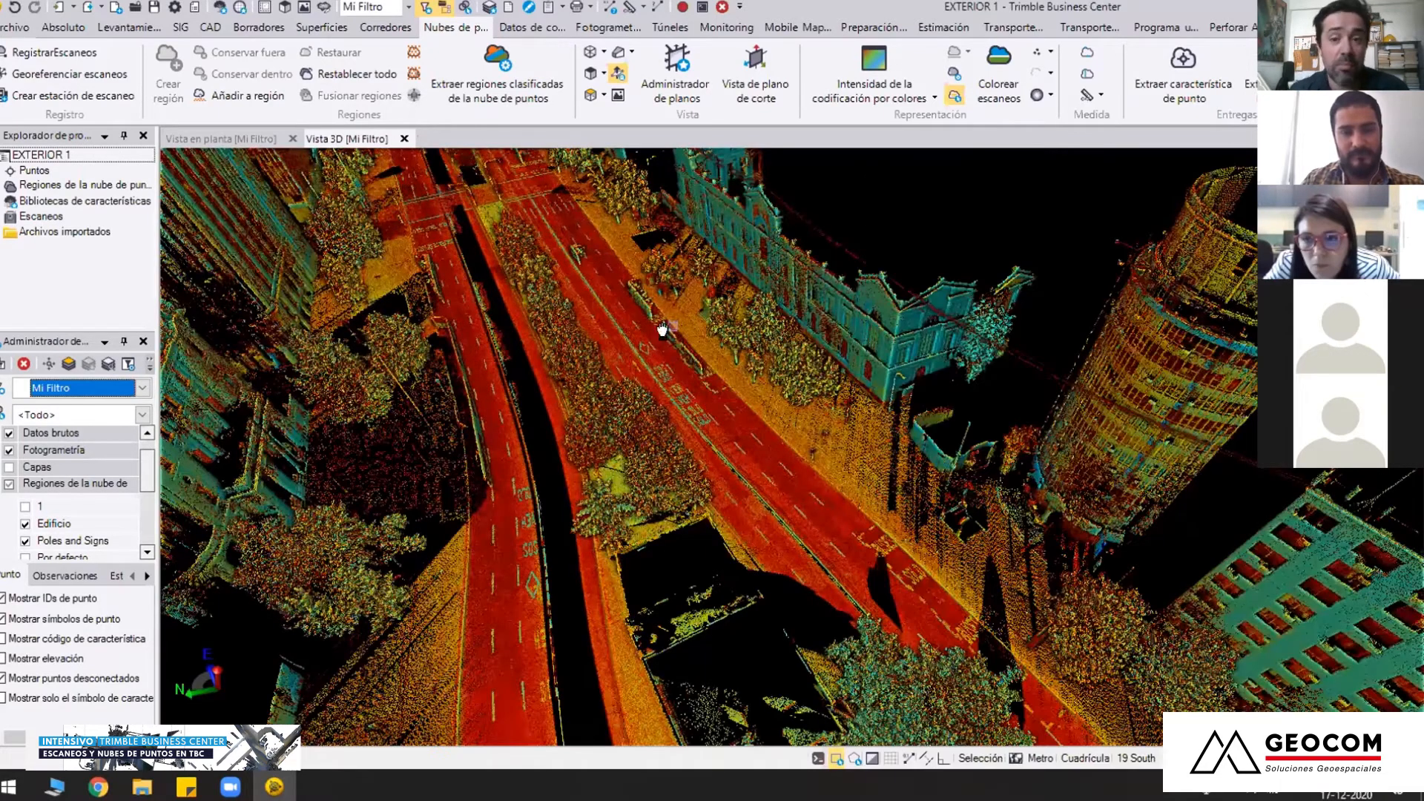
{"action": "scroll", "coordinate": [636, 435], "scroll_direction": "up", "scroll_amount": 5}
{"action": "right_click_drag", "start_coordinate": [636, 436], "coordinate": [712, 454]}
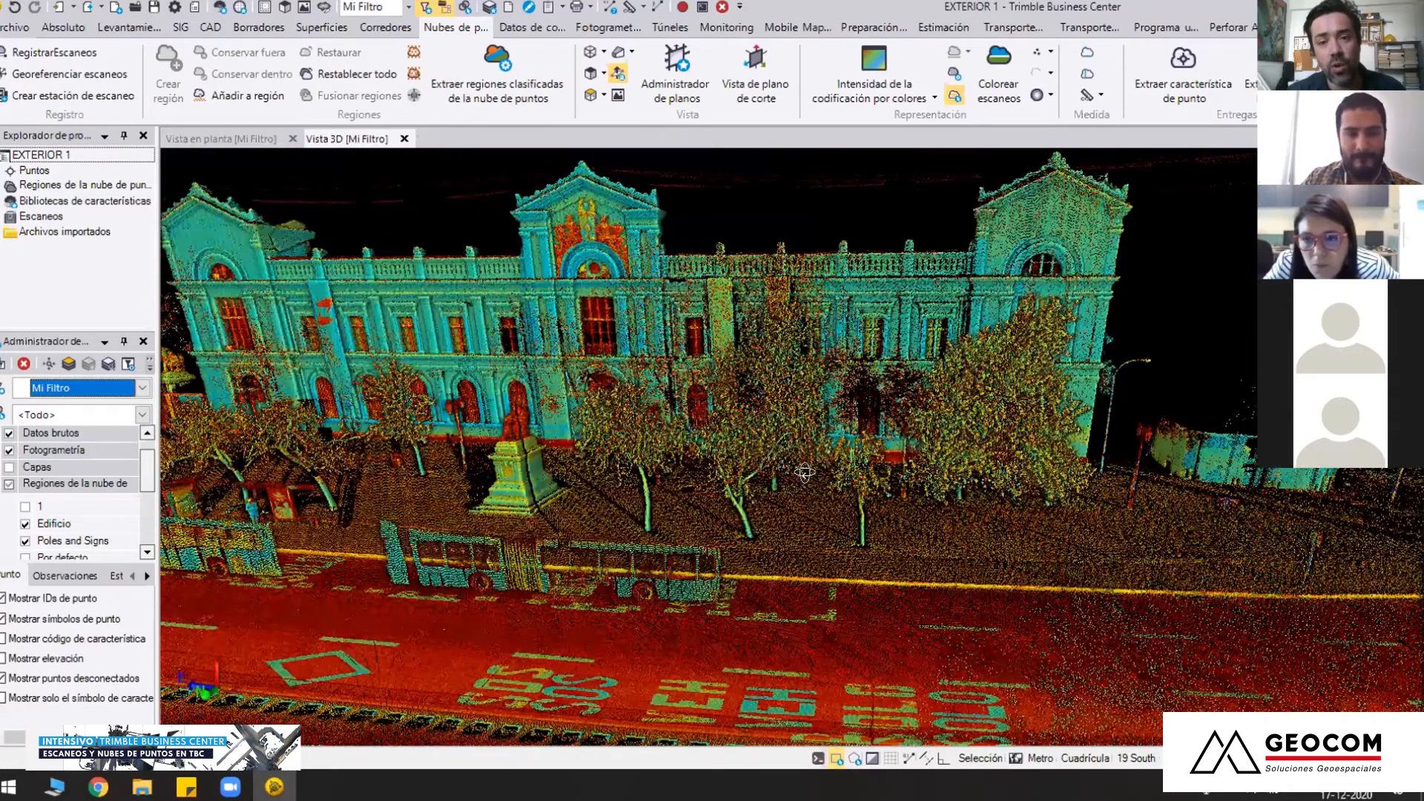
{"action": "right_click_drag", "start_coordinate": [837, 465], "coordinate": [612, 457]}
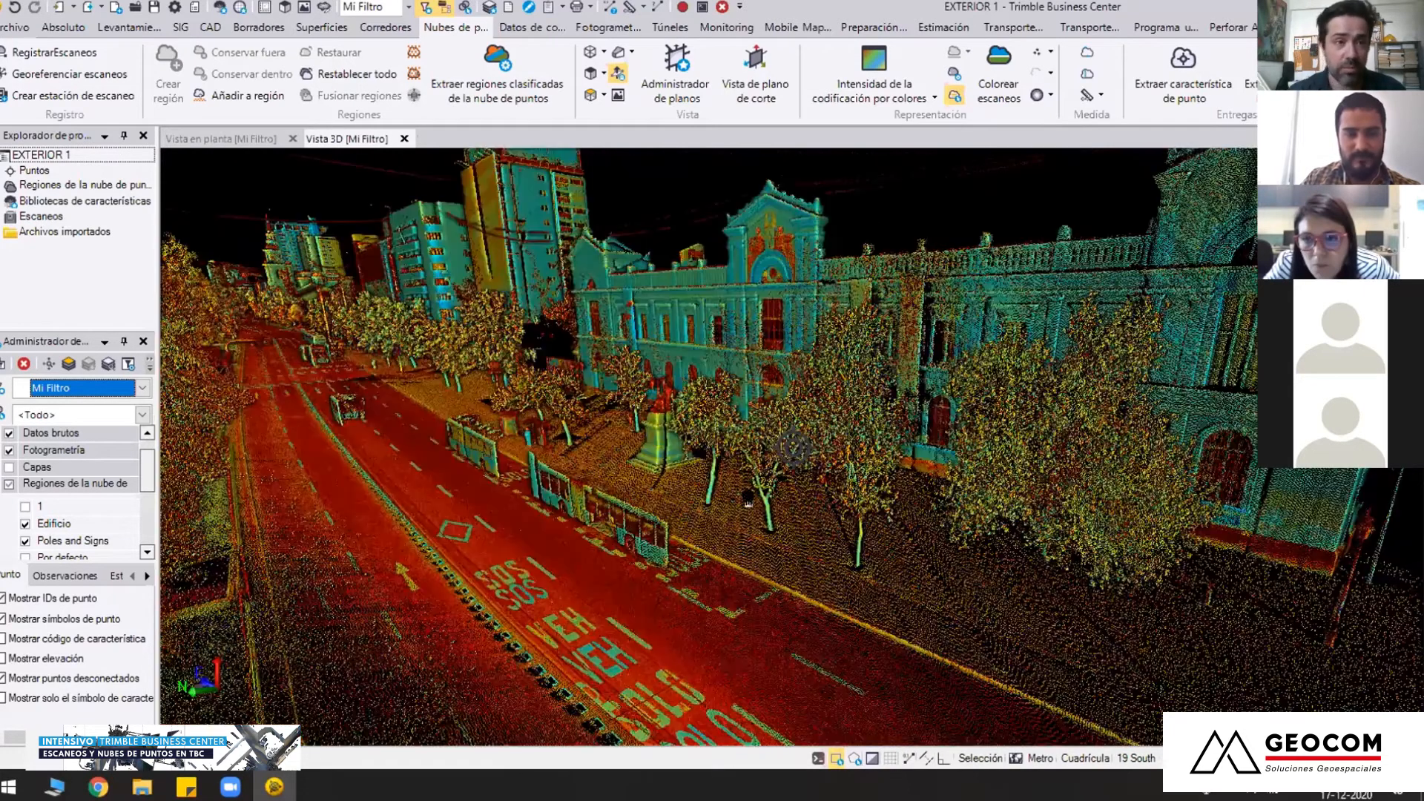
{"action": "right_click_drag", "start_coordinate": [767, 509], "coordinate": [802, 599]}
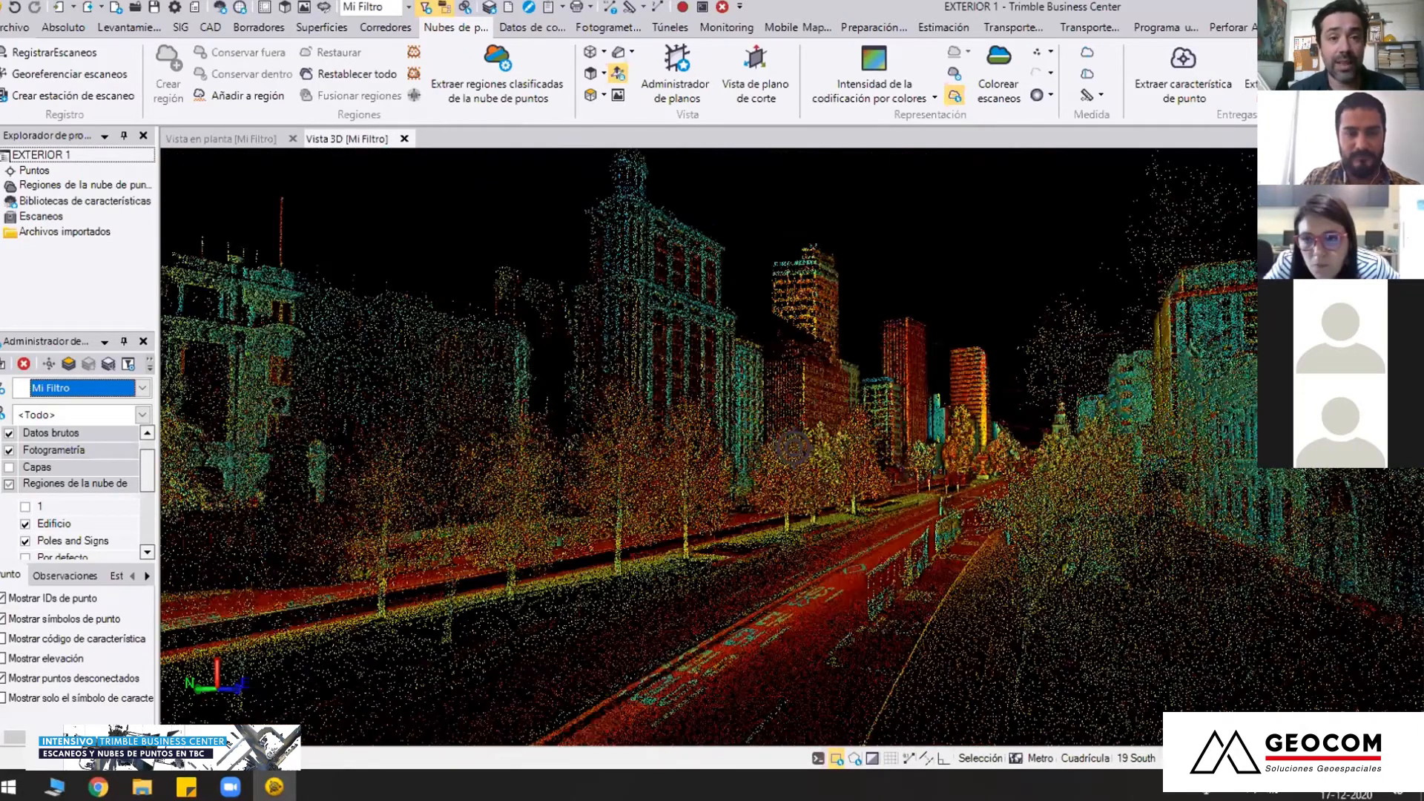
Inspect the carriageways, trees and boundary walls from street level to the far stretch of the avenue
{"action": "scroll", "coordinate": [853, 555], "scroll_direction": "down", "scroll_amount": 1}
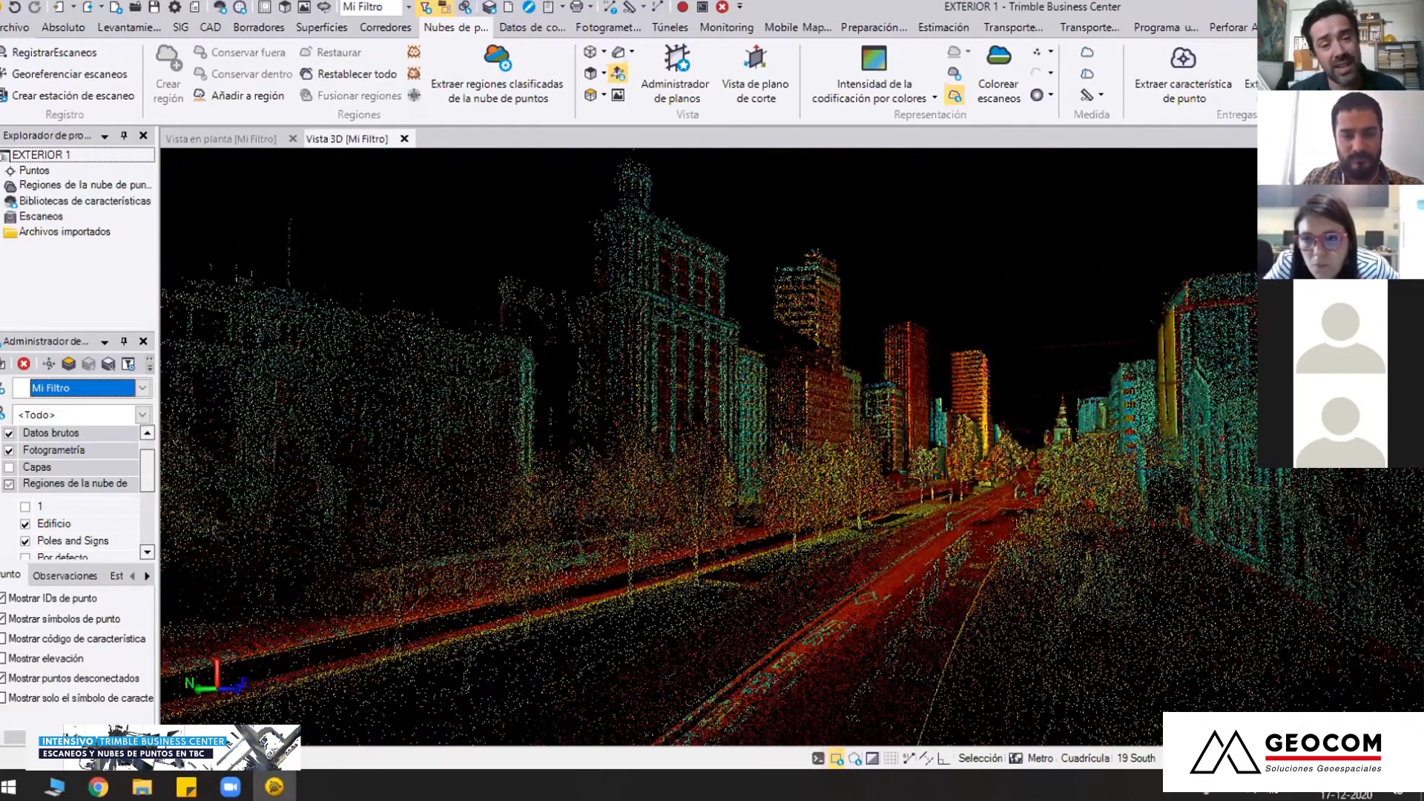
{"action": "middle_click_drag", "start_coordinate": [830, 554], "coordinate": [833, 567]}
{"action": "right_click_drag", "start_coordinate": [833, 567], "coordinate": [822, 436]}
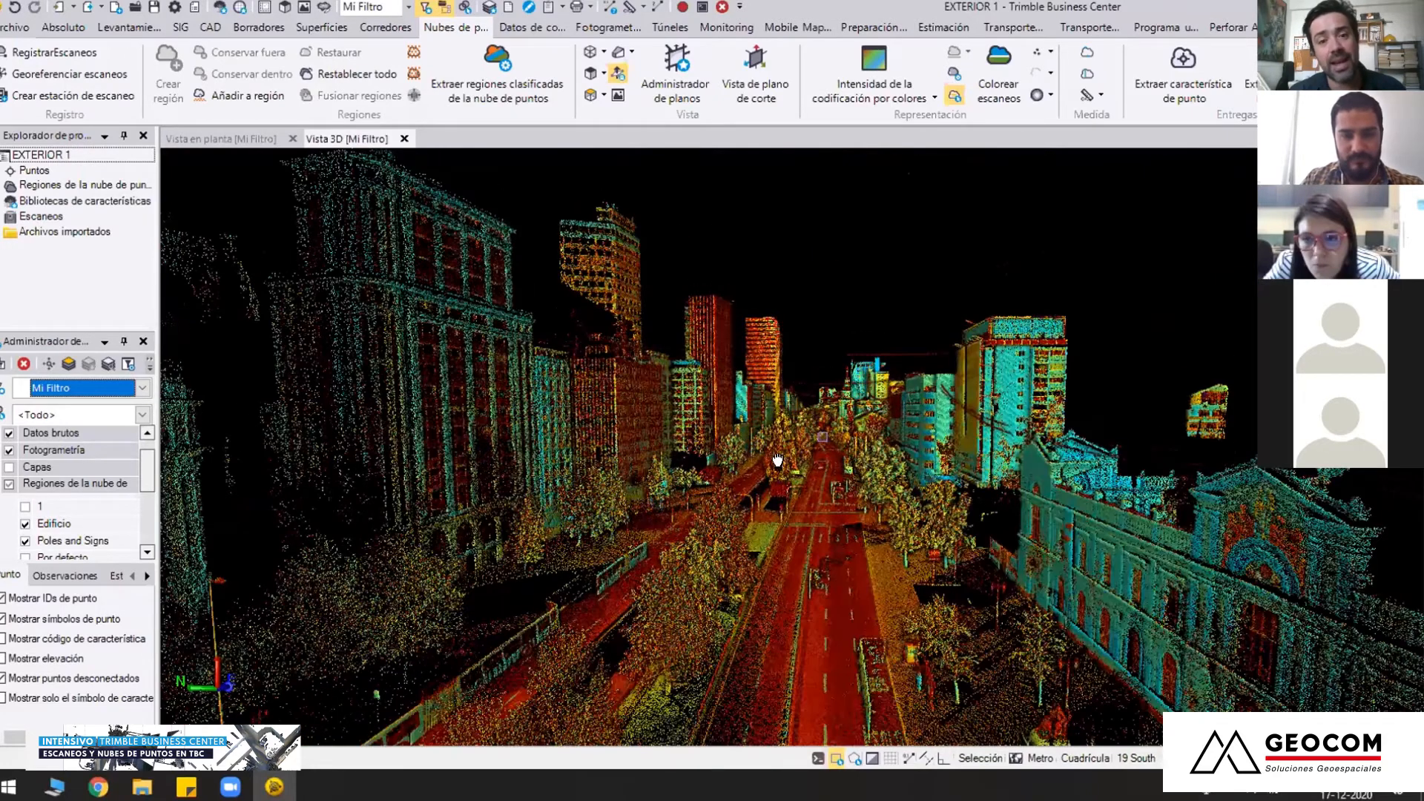
{"action": "scroll", "coordinate": [822, 436], "scroll_direction": "up", "scroll_amount": 5}
{"action": "middle_click_drag", "start_coordinate": [897, 450], "coordinate": [762, 664]}
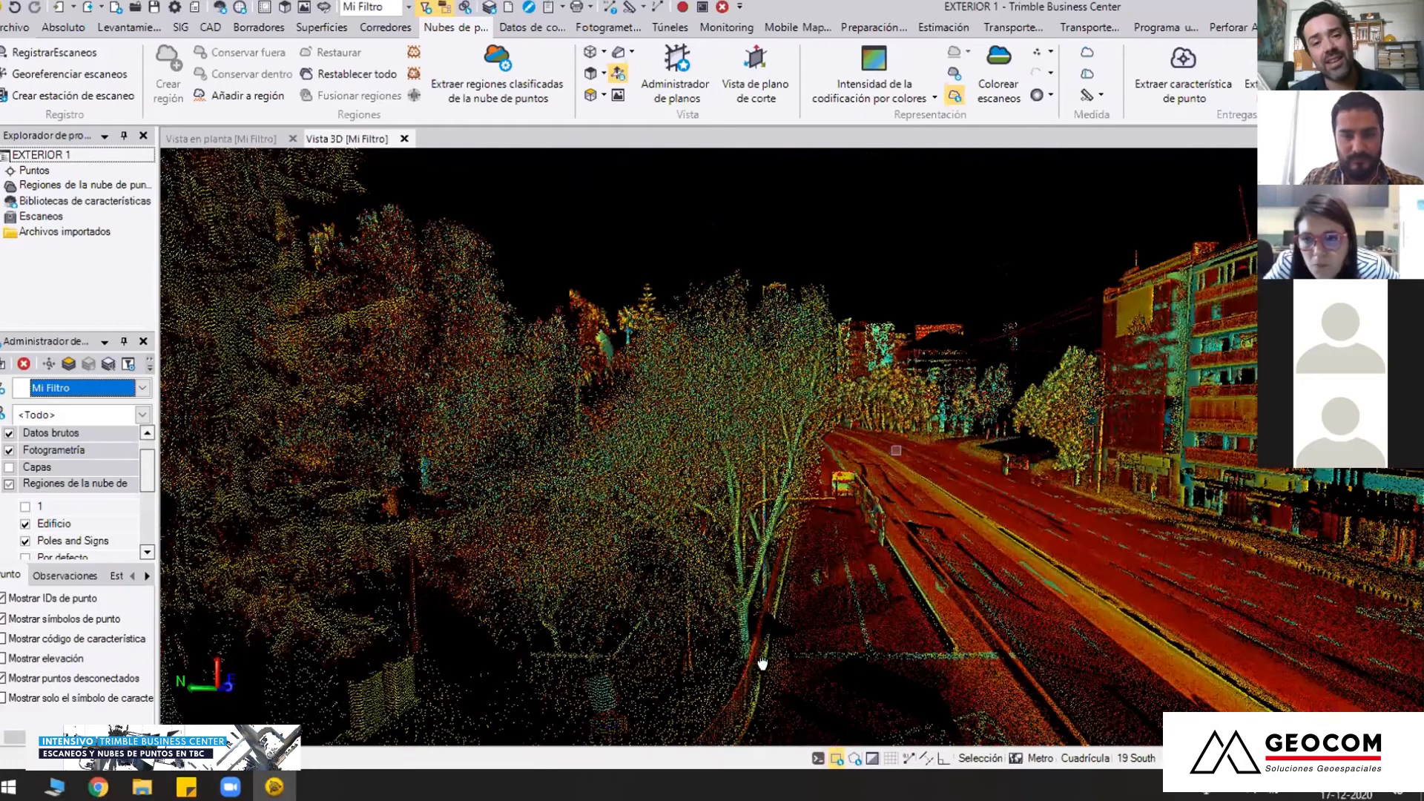
{"action": "middle_click_drag", "start_coordinate": [897, 451], "coordinate": [679, 519]}
{"action": "scroll", "coordinate": [747, 461], "scroll_direction": "up", "scroll_amount": 5}
{"action": "middle_click_drag", "start_coordinate": [776, 607], "coordinate": [409, 510]}
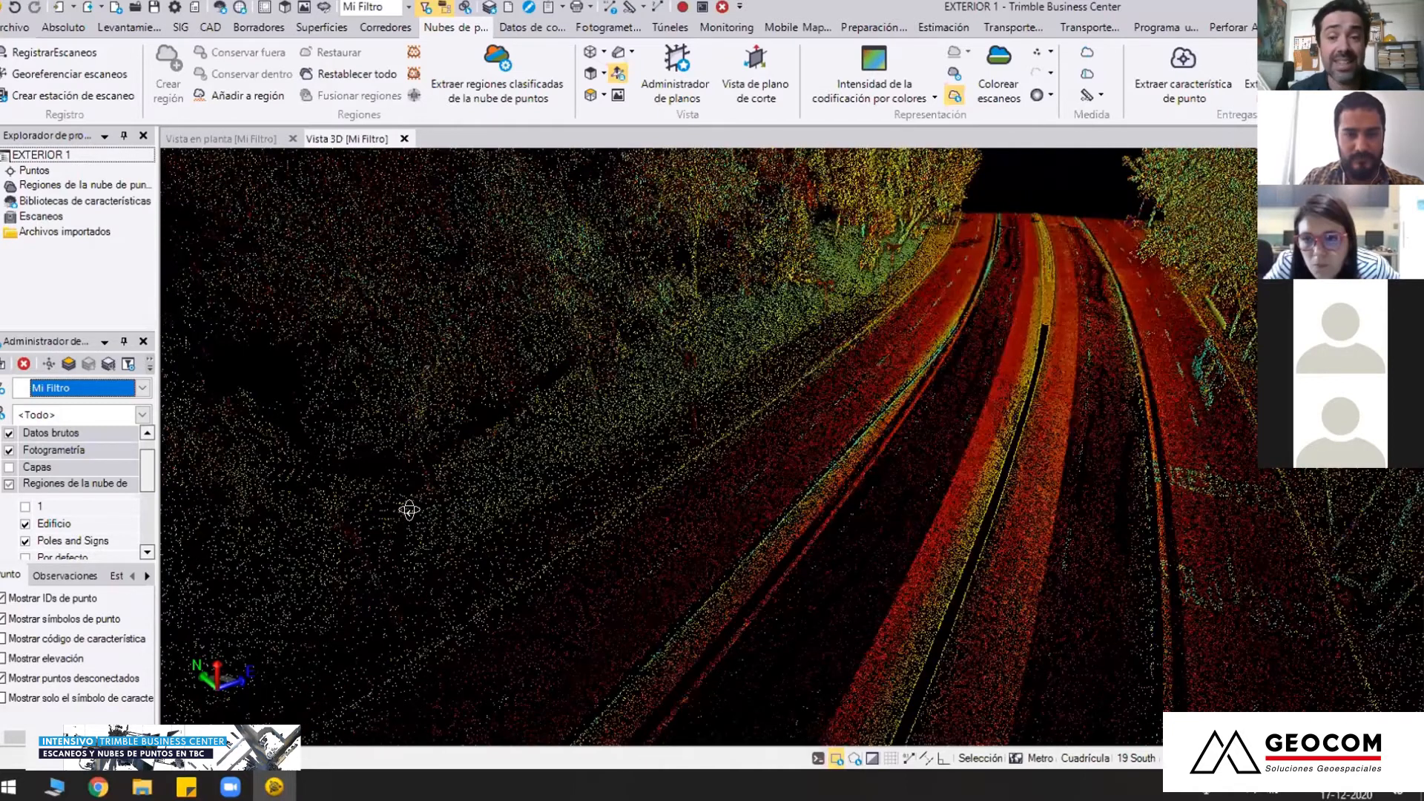
{"action": "middle_click_drag", "start_coordinate": [708, 499], "coordinate": [712, 645]}
{"action": "mouse_move", "coordinate": [694, 475]}
{"action": "middle_mouse_down"}
{"action": "mouse_move", "coordinate": [717, 486]}
{"action": "mouse_move", "coordinate": [794, 447]}
{"action": "middle_mouse_up"}
{"action": "middle_click_drag", "start_coordinate": [670, 517], "coordinate": [690, 545]}
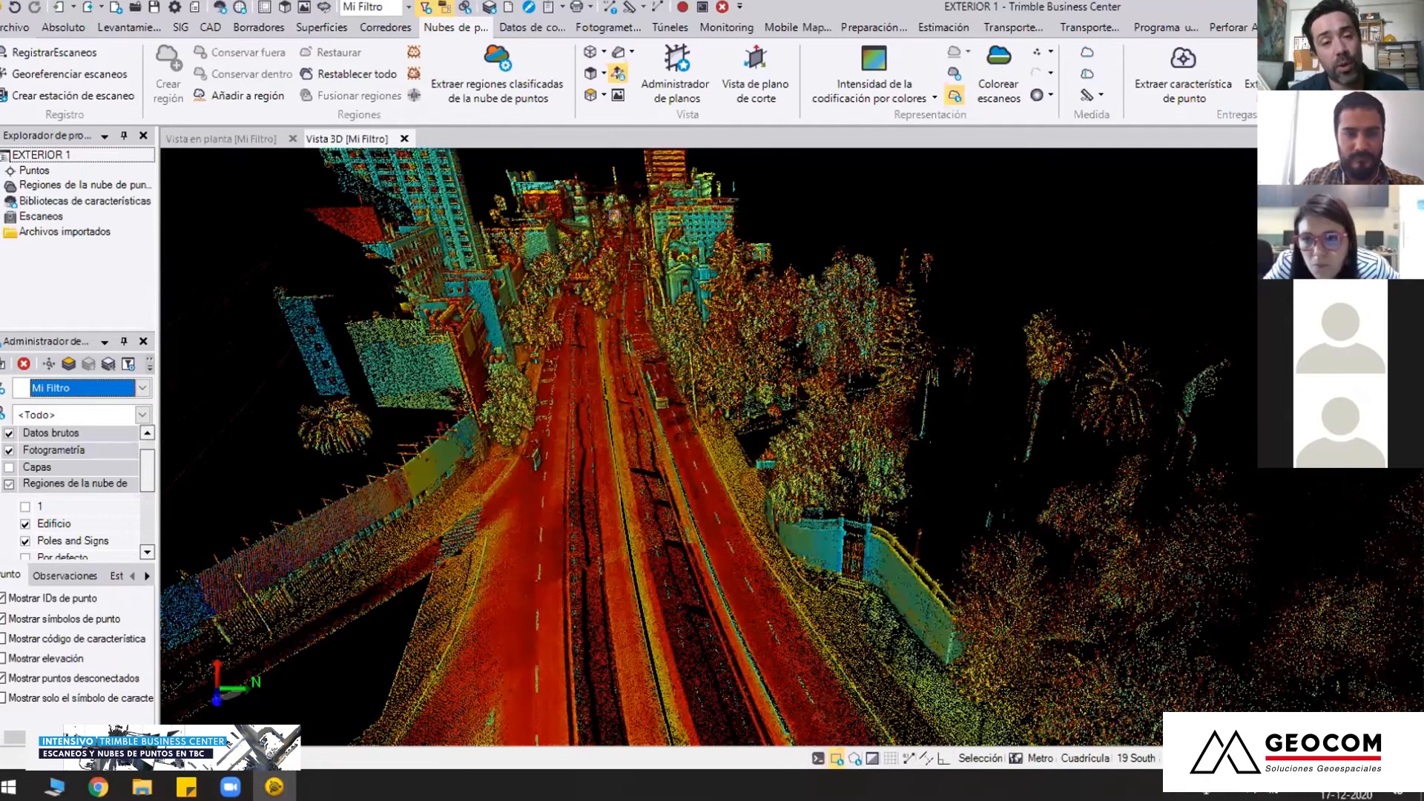
Recentre the 3D view on points along the avenue with the Centro command to inspect the tree-lined median and both carriageways
{"action": "scroll", "coordinate": [602, 313], "scroll_direction": "up", "scroll_amount": 2}
{"action": "key", "text": "space"}
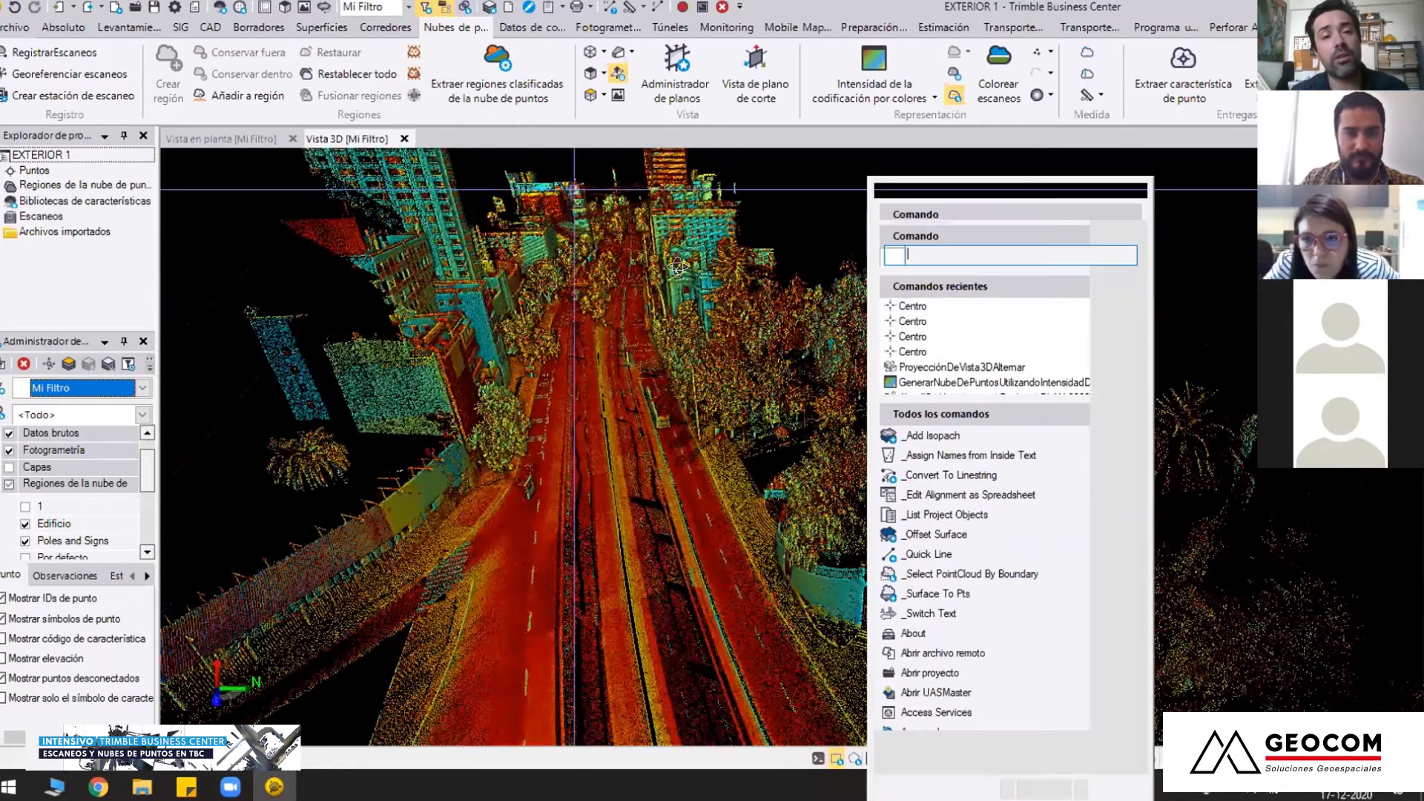
{"action": "key", "text": "Return"}
{"action": "left_click", "coordinate": [604, 286]}
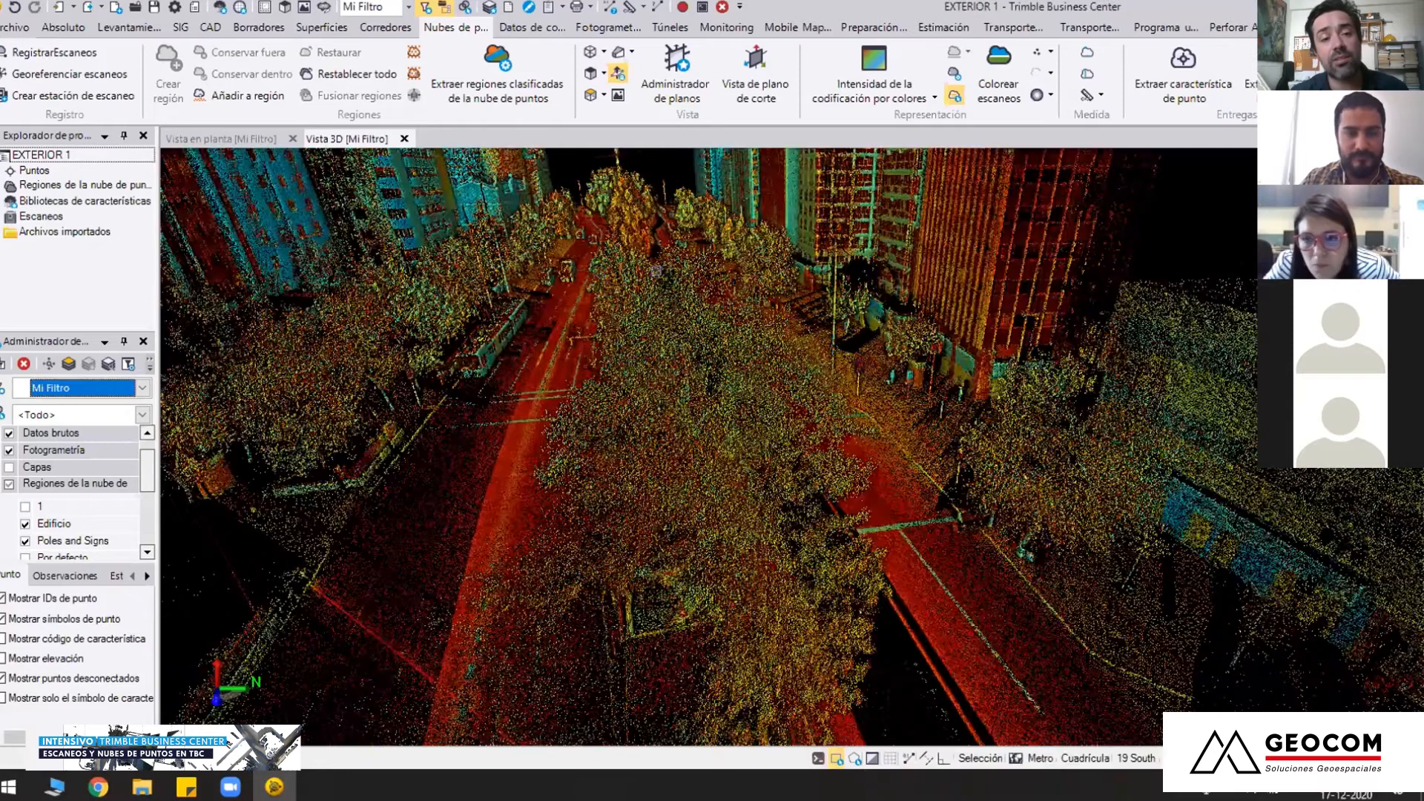
{"action": "middle_click_drag", "start_coordinate": [634, 411], "coordinate": [608, 481]}
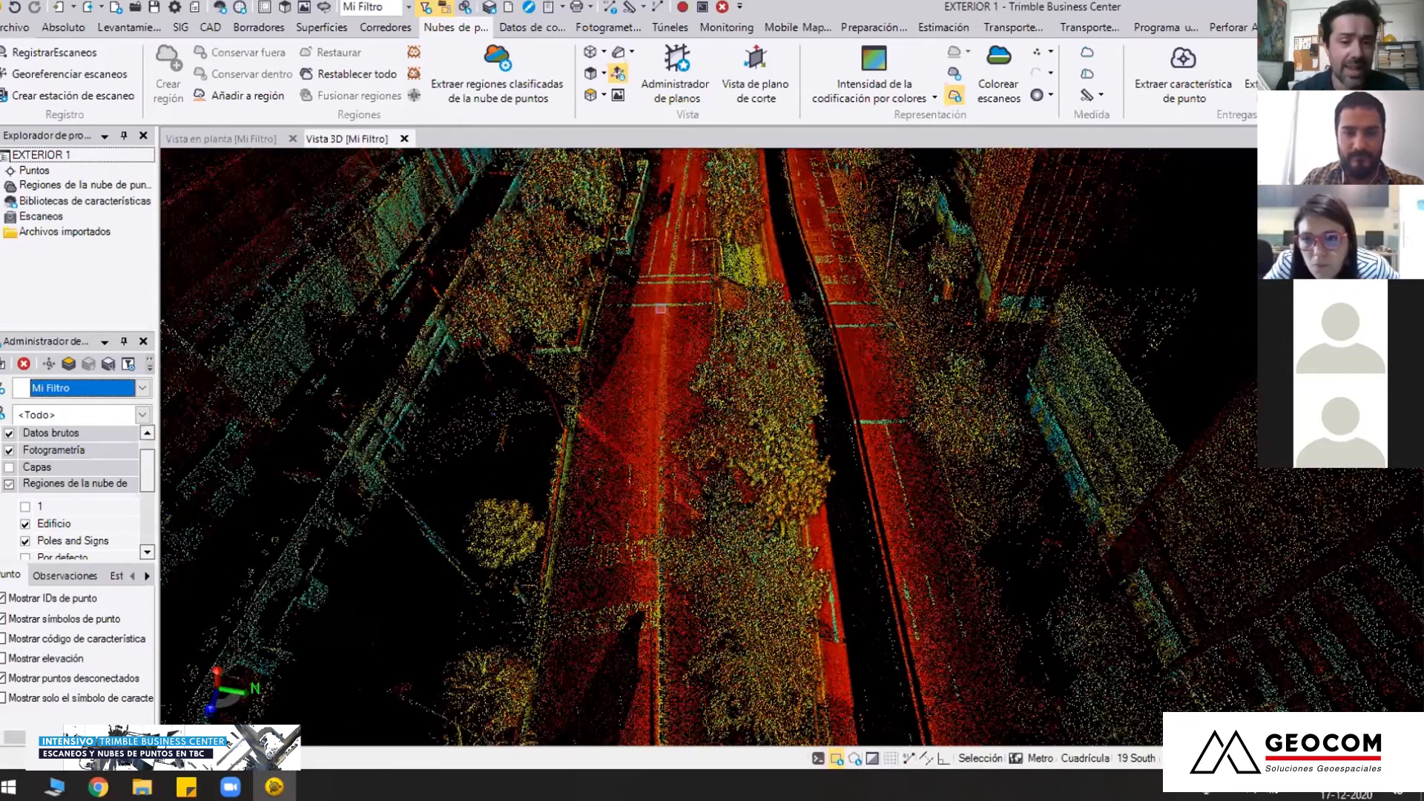
{"action": "scroll", "coordinate": [660, 308], "scroll_direction": "down", "scroll_amount": 8}
{"action": "middle_click_drag", "start_coordinate": [661, 309], "coordinate": [701, 443]}
{"action": "key", "text": "space"}
{"action": "key", "text": "Return"}
{"action": "left_click", "coordinate": [699, 443]}
{"action": "scroll", "coordinate": [696, 444], "scroll_direction": "up", "scroll_amount": 5}
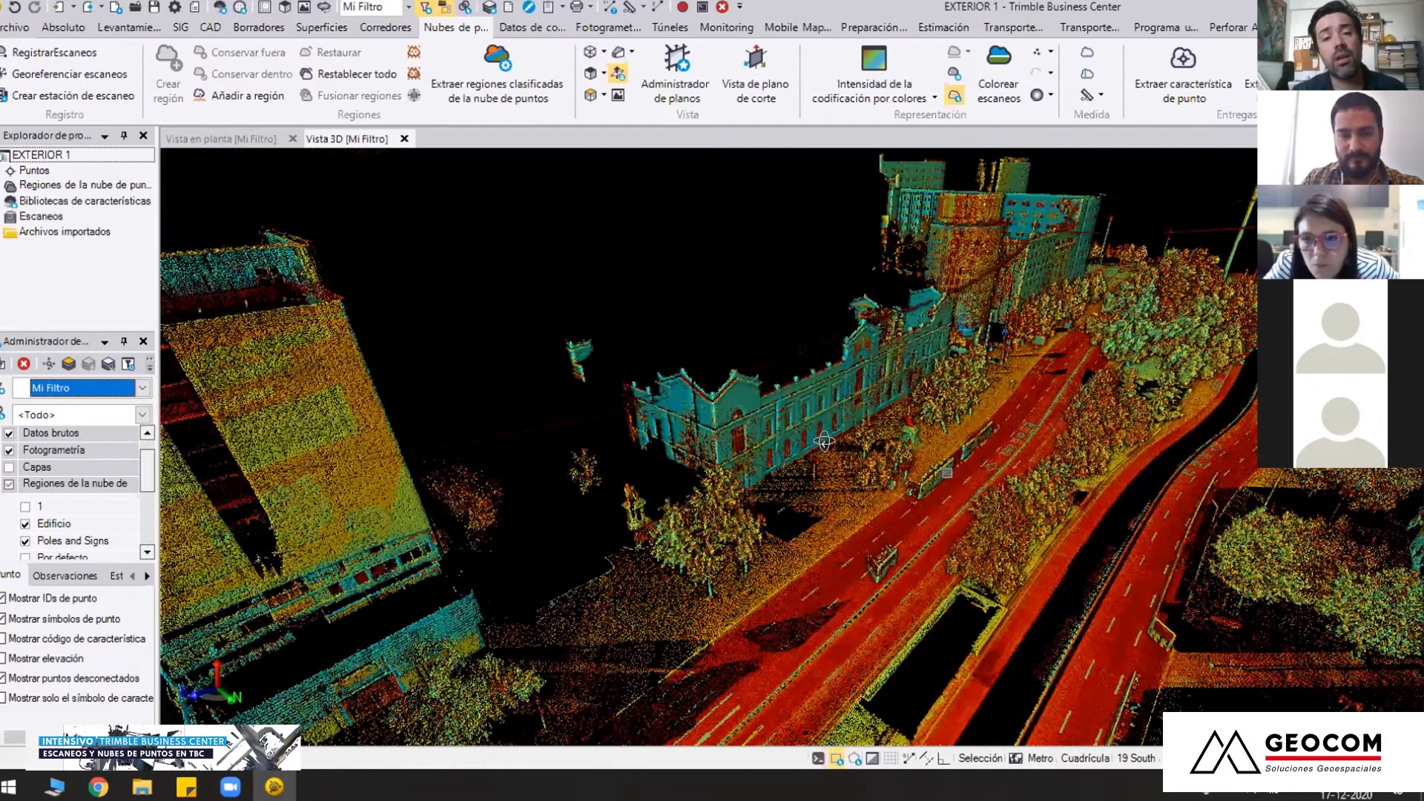
Examine the kerb line, lane separators and pavement arrows close up, recentring the view on the kerb with Centro
{"action": "scroll", "coordinate": [1209, 497], "scroll_direction": "up", "scroll_amount": 4}
{"action": "middle_click_drag", "start_coordinate": [741, 399], "coordinate": [632, 408]}
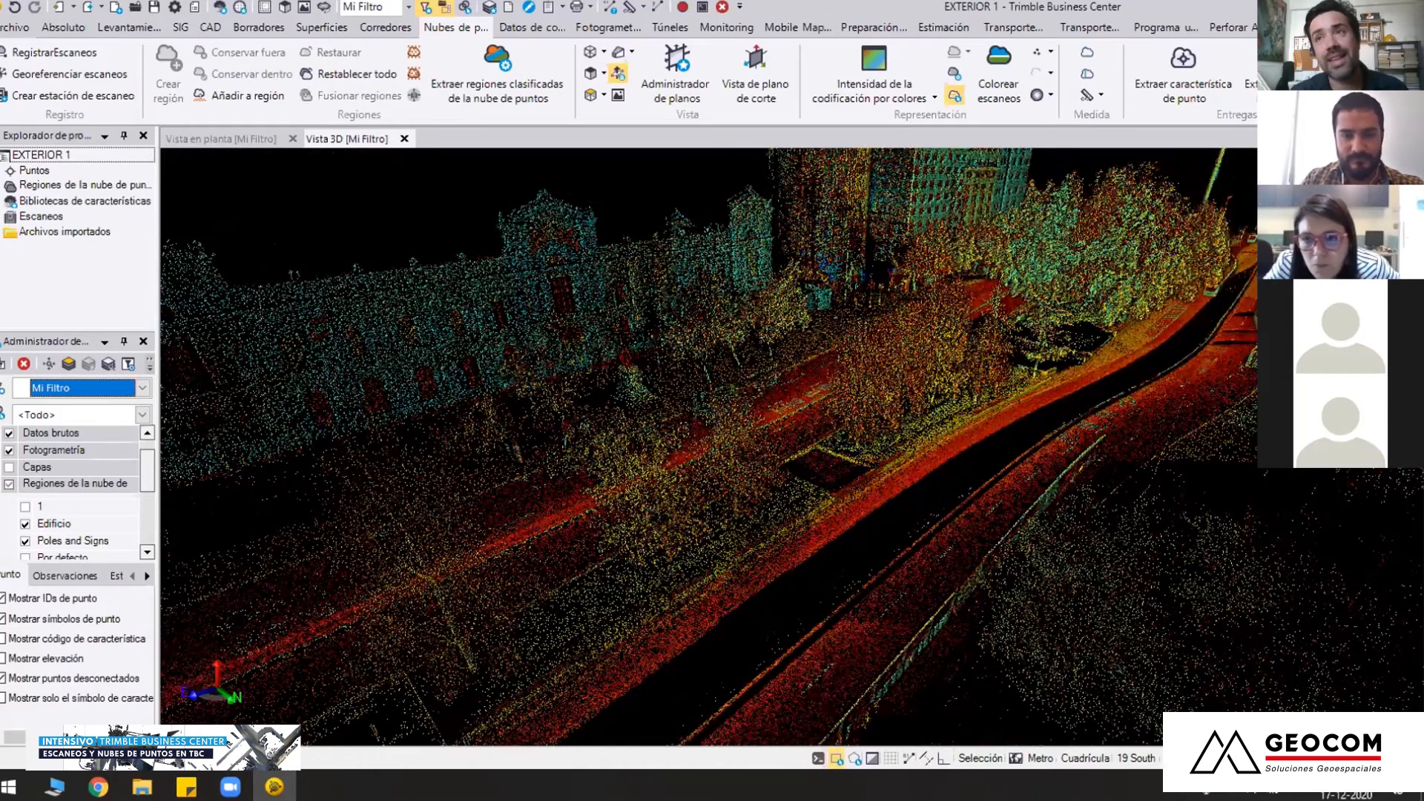
{"action": "scroll", "coordinate": [750, 434], "scroll_direction": "up", "scroll_amount": 3}
{"action": "scroll", "coordinate": [749, 432], "scroll_direction": "up", "scroll_amount": 2}
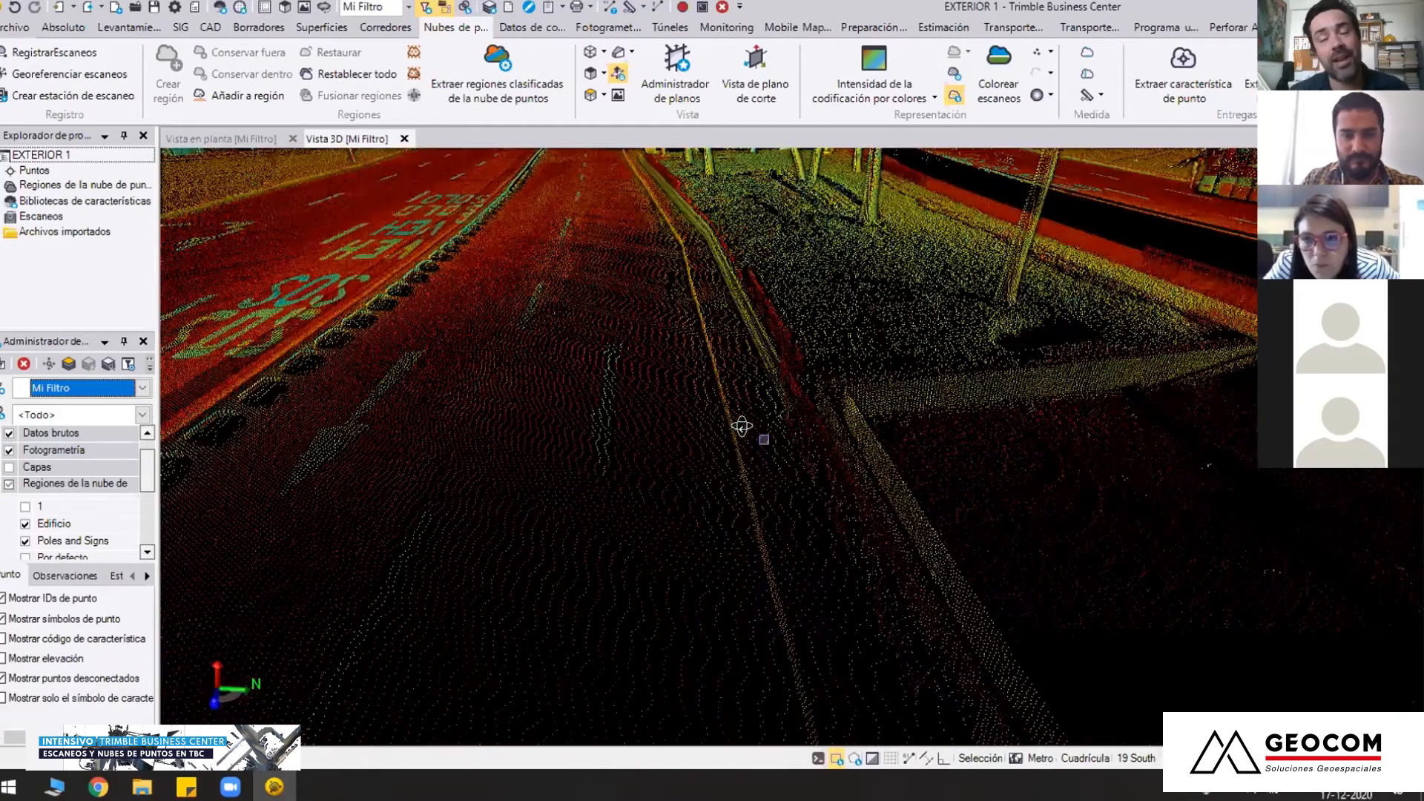
{"action": "left_click_drag", "start_coordinate": [750, 431], "coordinate": [693, 350]}
{"action": "middle_click", "coordinate": [693, 349]}
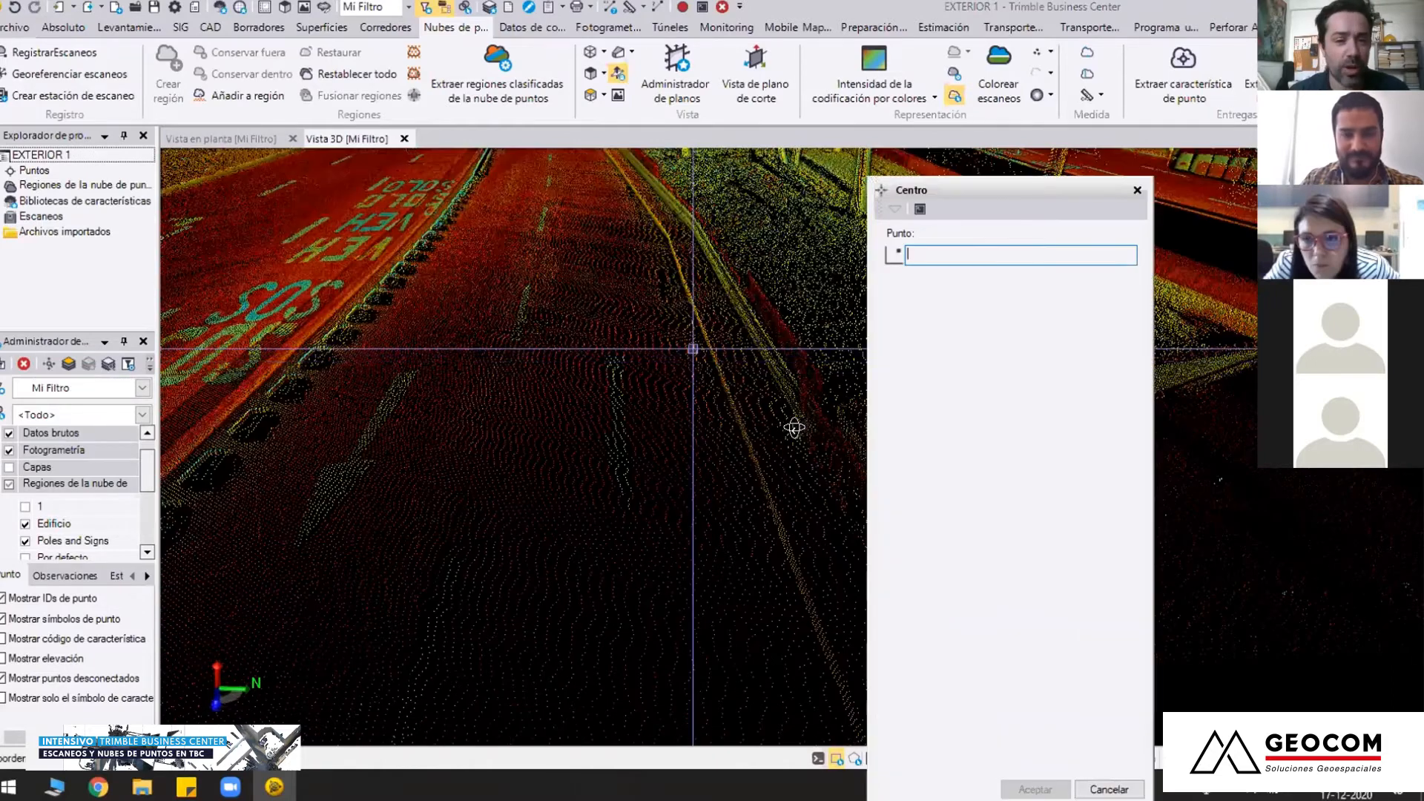
{"action": "left_click", "coordinate": [783, 491]}
{"action": "left_click_drag", "start_coordinate": [660, 383], "coordinate": [788, 470]}
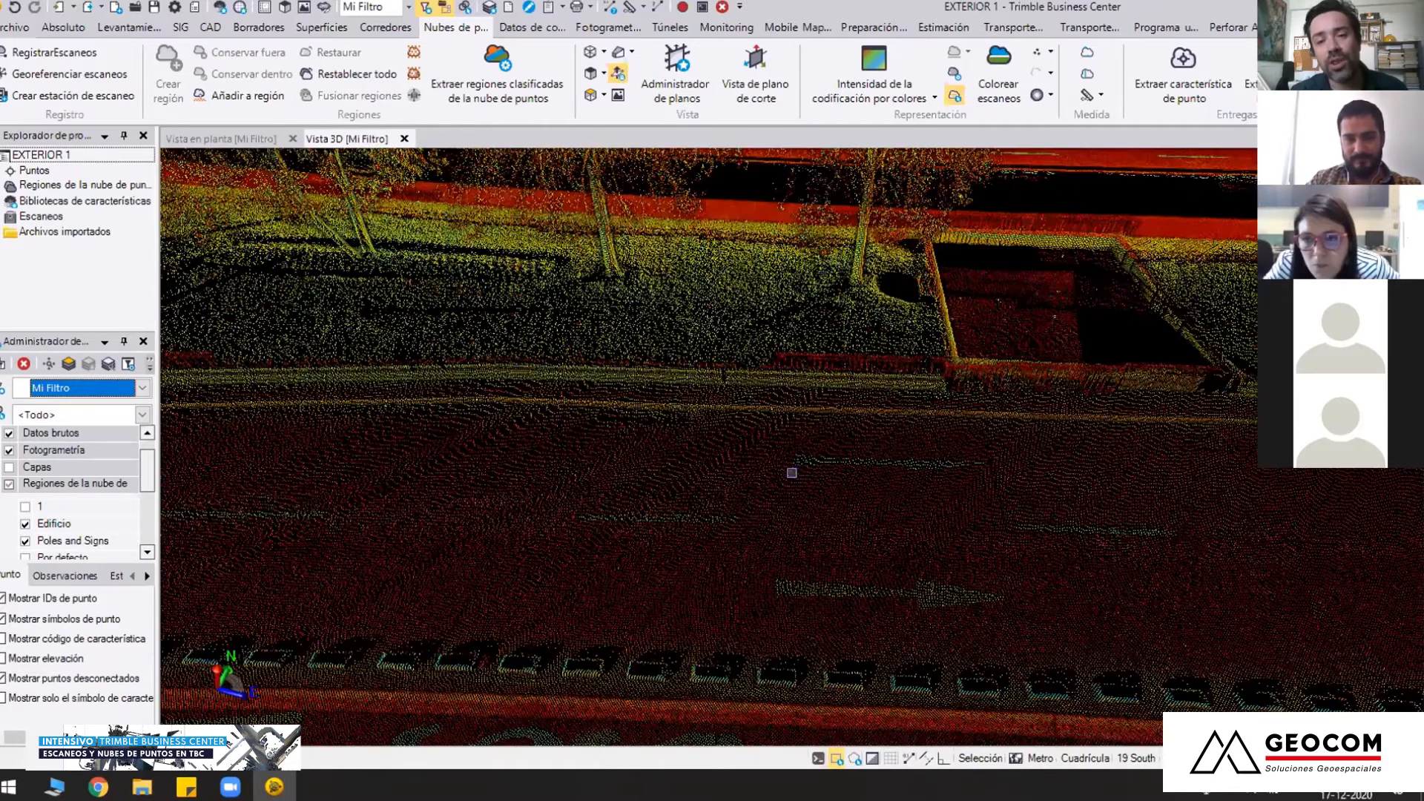
{"action": "middle_click_drag", "start_coordinate": [792, 473], "coordinate": [709, 517]}
Examine the corner of the historic building with its sidewalk, trees, street signs and adjoining road lanes
{"action": "middle_click_drag", "start_coordinate": [793, 448], "coordinate": [653, 540]}
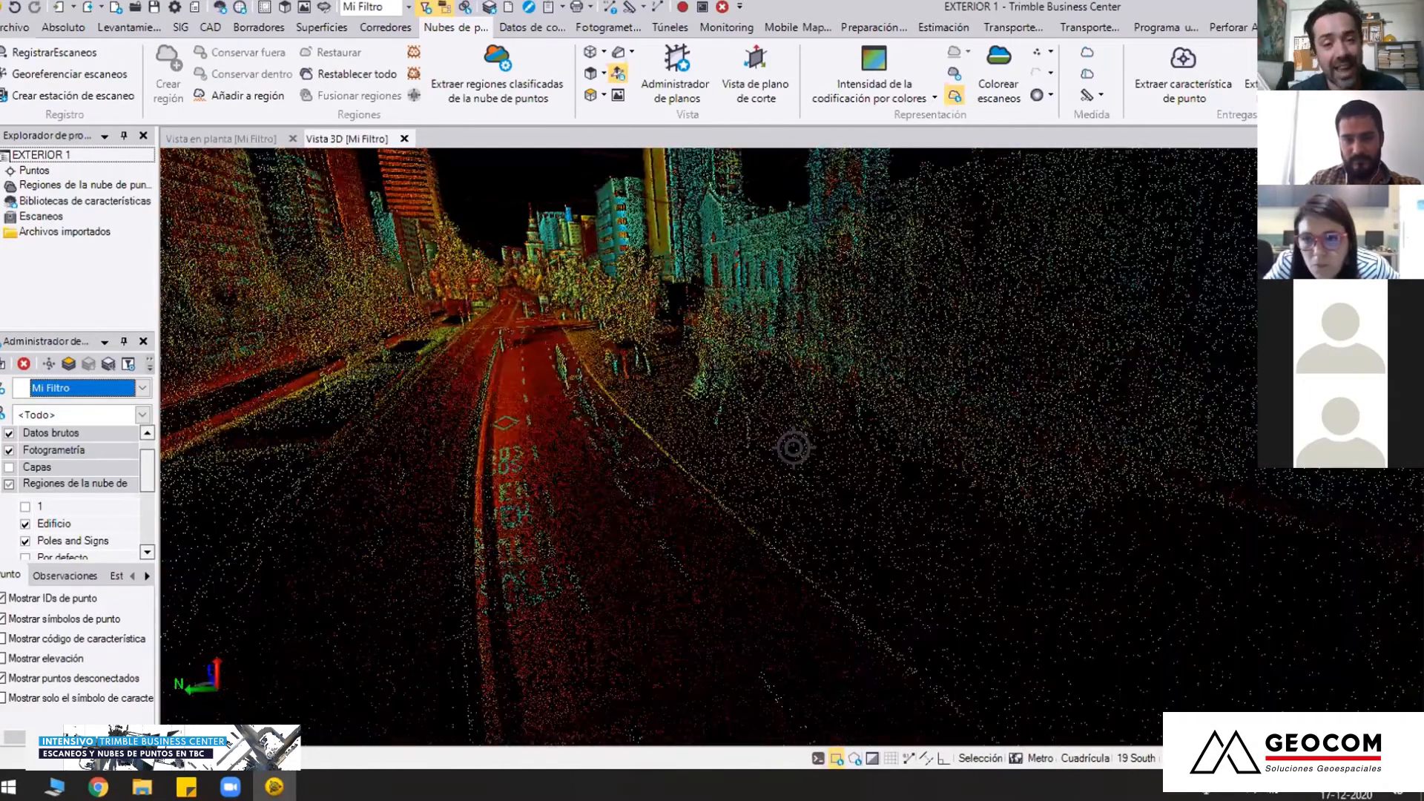
{"action": "mouse_move", "coordinate": [822, 547]}
{"action": "middle_mouse_down"}
{"action": "mouse_move", "coordinate": [696, 540]}
{"action": "mouse_move", "coordinate": [699, 573]}
{"action": "middle_mouse_up"}
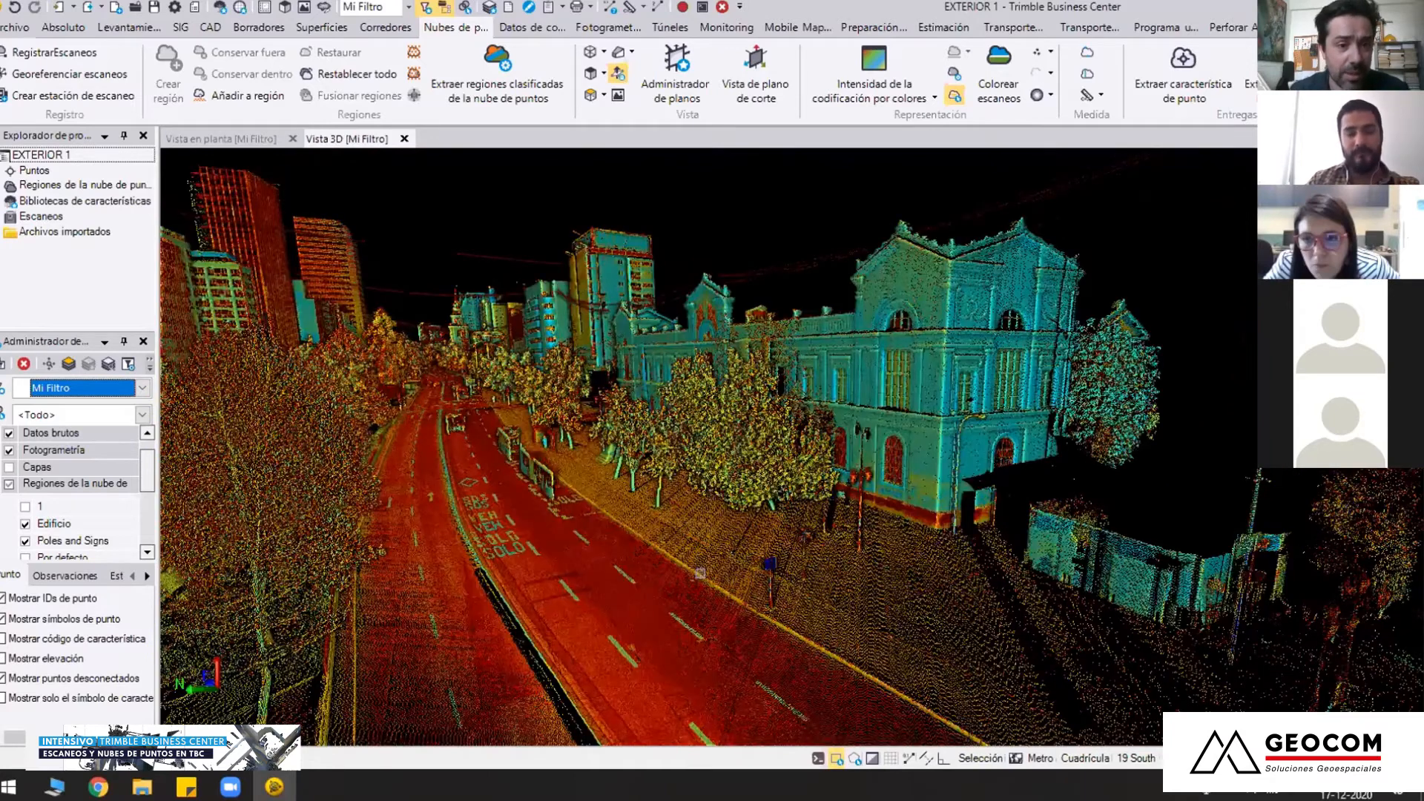
{"action": "middle_click_drag", "start_coordinate": [691, 430], "coordinate": [636, 431]}
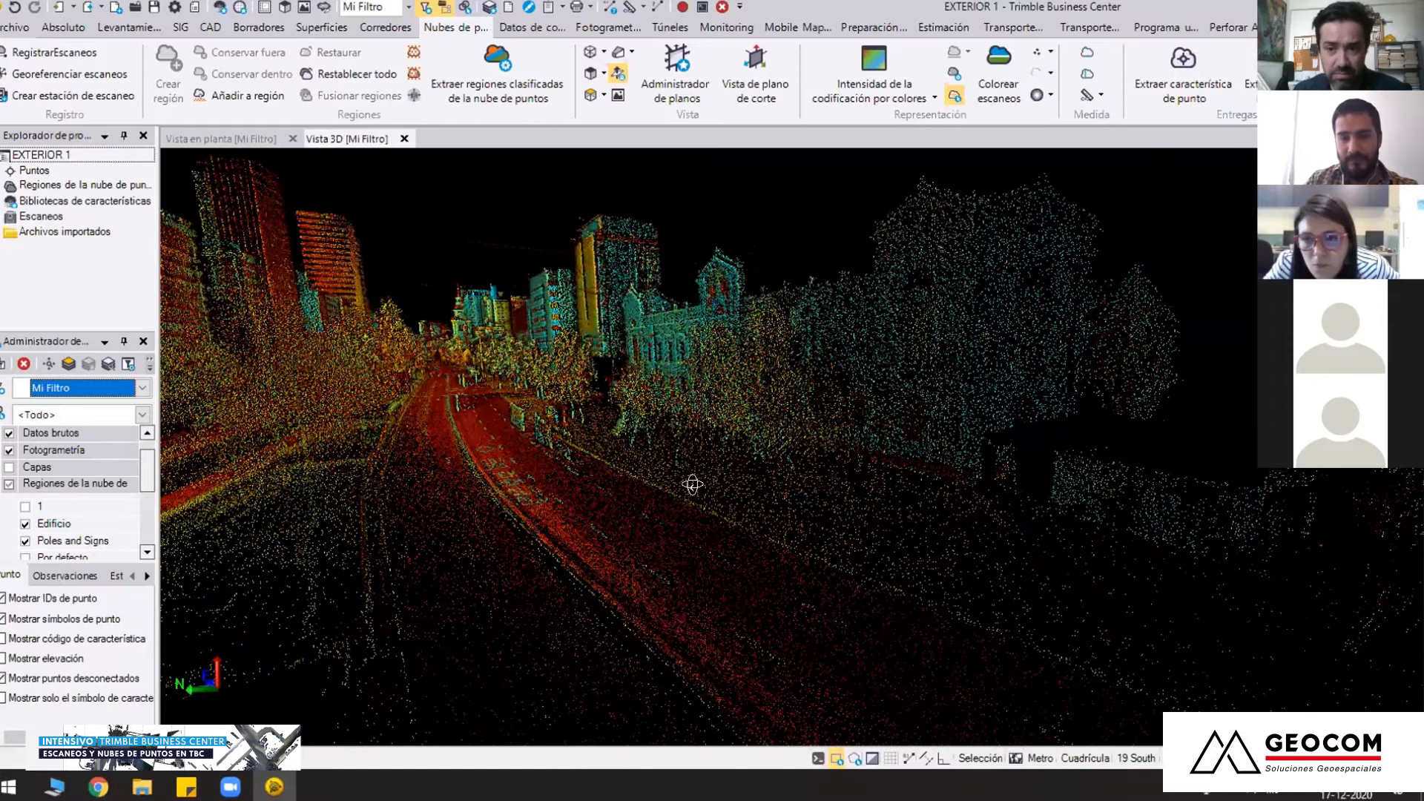
{"action": "scroll", "coordinate": [794, 447], "scroll_direction": "up", "scroll_amount": 3}
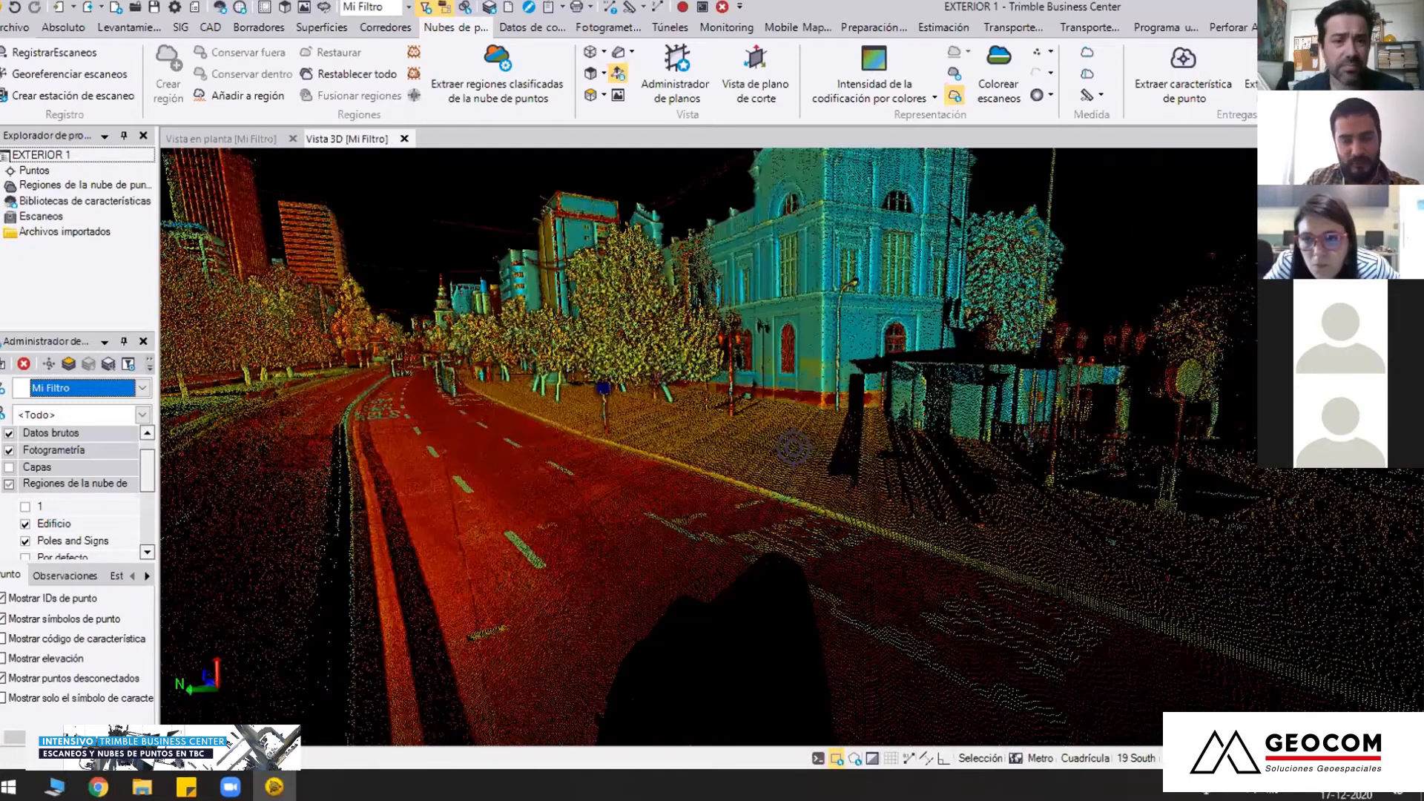
{"action": "scroll", "coordinate": [794, 447], "scroll_direction": "down", "scroll_amount": 2}
{"action": "right_click_drag", "start_coordinate": [794, 448], "coordinate": [768, 466]}
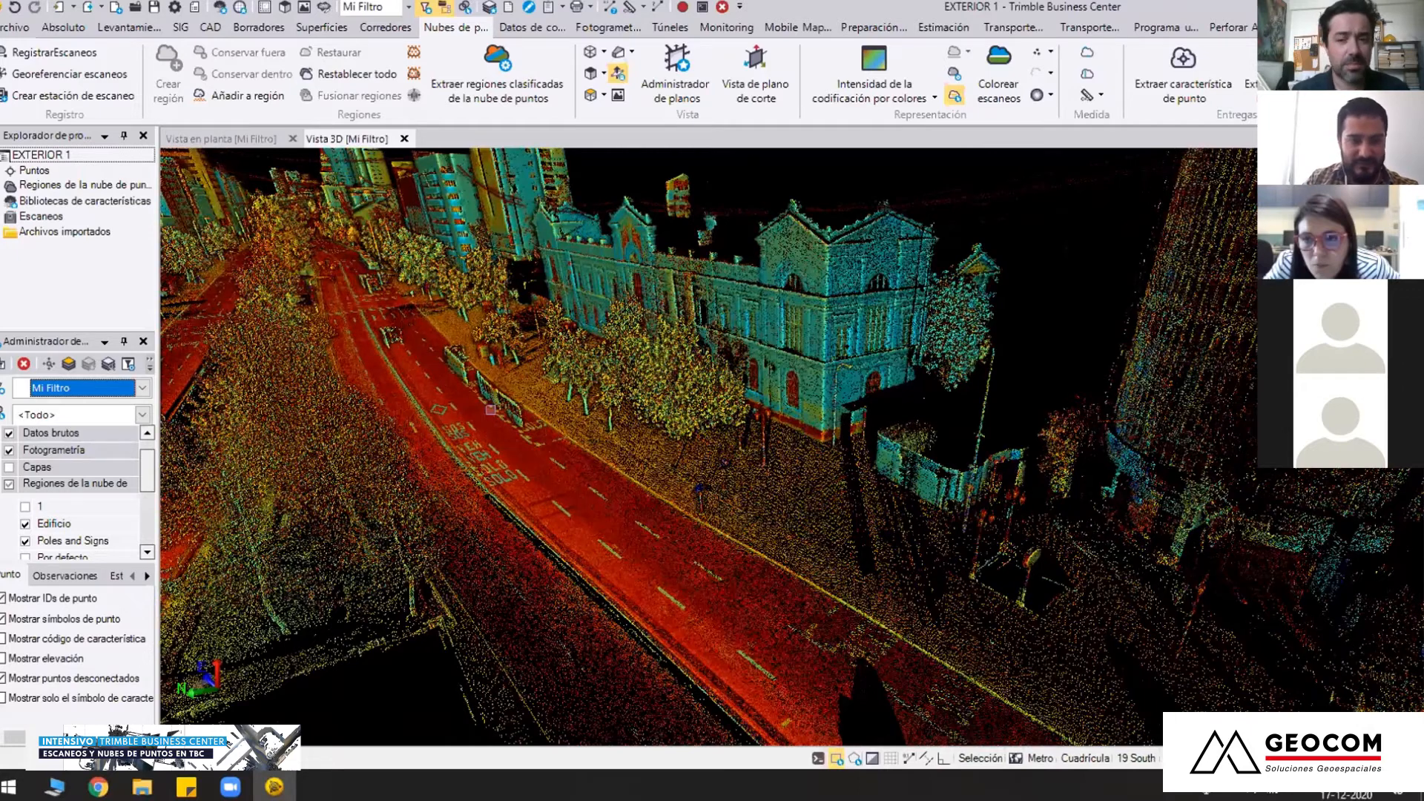
{"action": "middle_click_drag", "start_coordinate": [560, 471], "coordinate": [890, 501]}
{"action": "right_click_drag", "start_coordinate": [740, 604], "coordinate": [558, 472]}
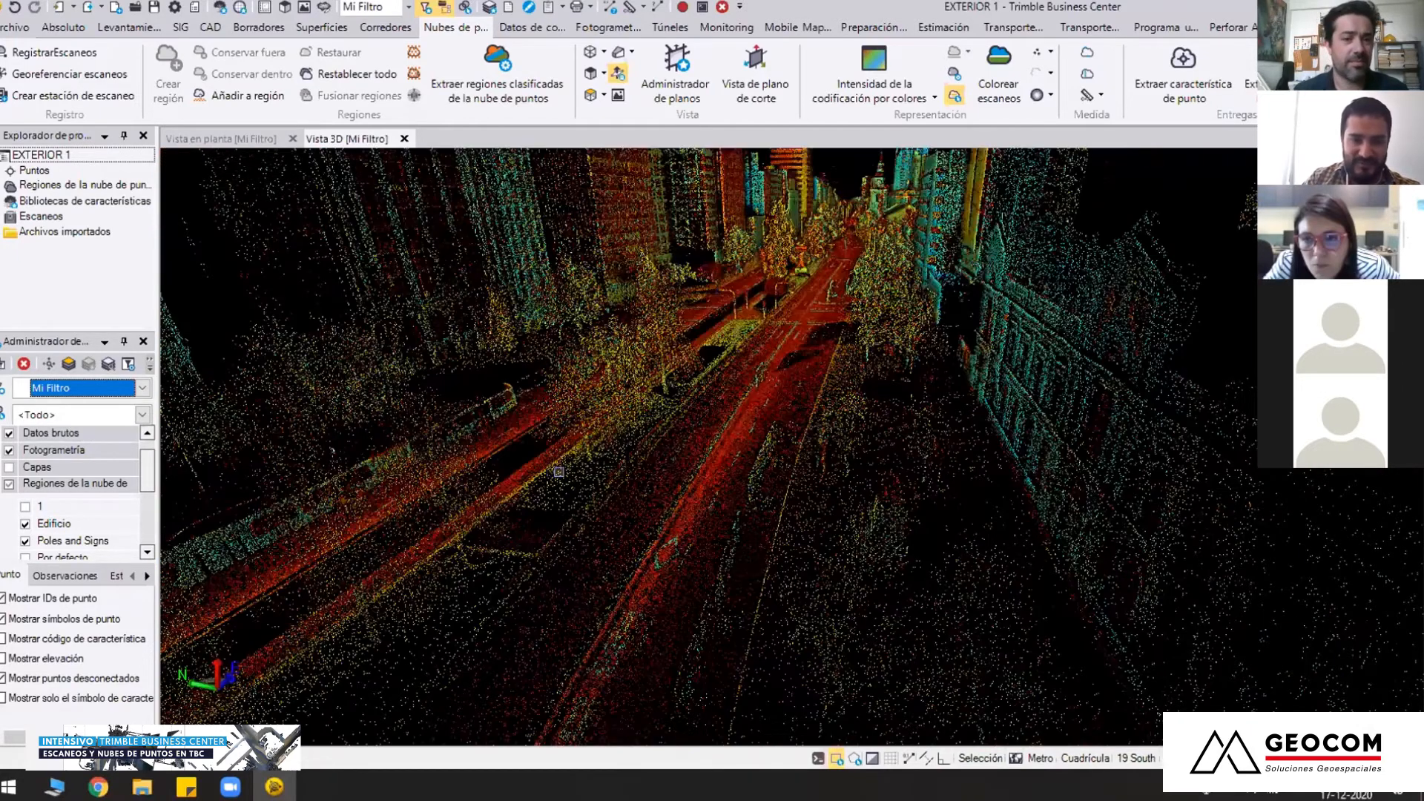
Inspect the long row of scanned buses on the opposite carriageway and their position along the avenue
{"action": "middle_click_drag", "start_coordinate": [785, 591], "coordinate": [1027, 575]}
{"action": "right_click_drag", "start_coordinate": [1028, 575], "coordinate": [817, 491]}
{"action": "middle_click_drag", "start_coordinate": [817, 490], "coordinate": [808, 634]}
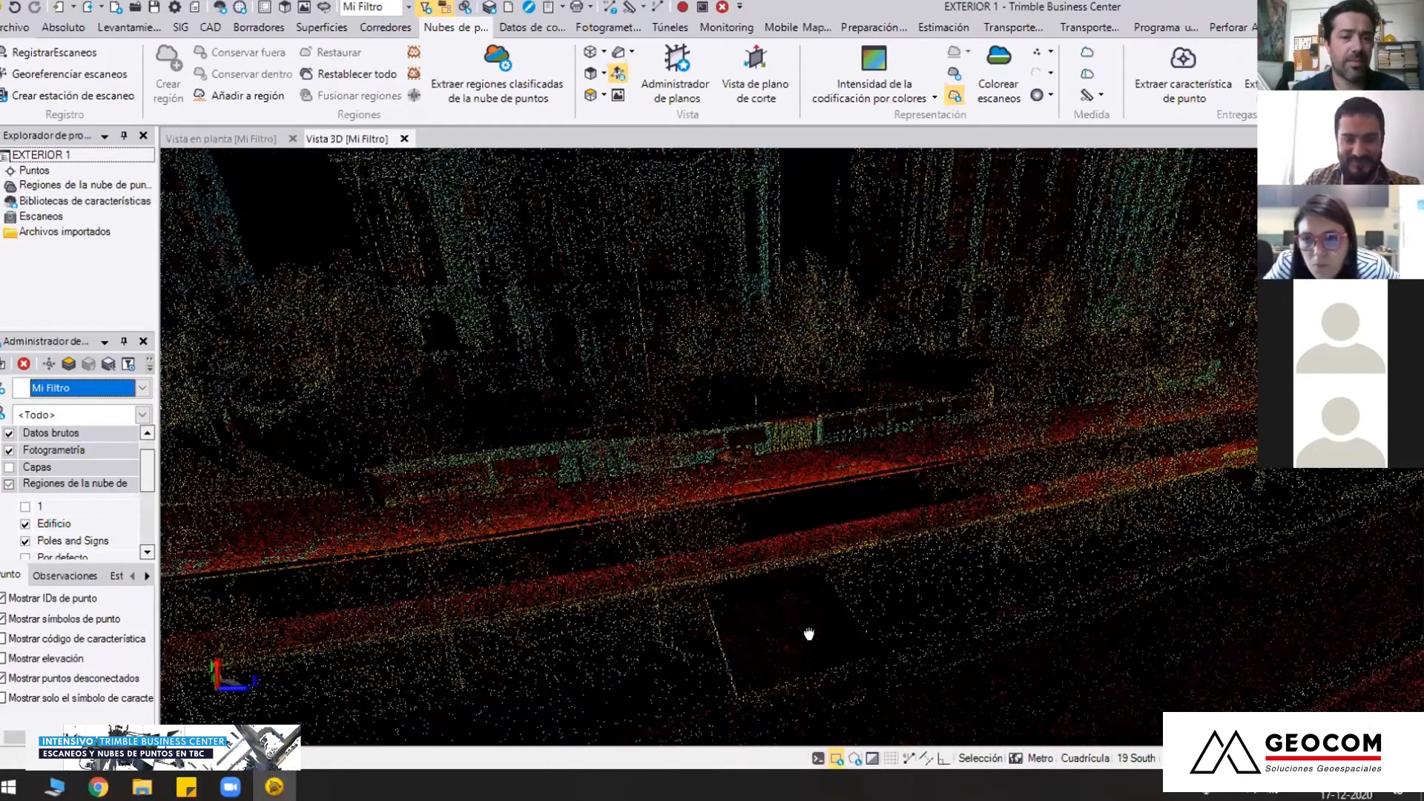
{"action": "right_click_drag", "start_coordinate": [825, 438], "coordinate": [828, 493]}
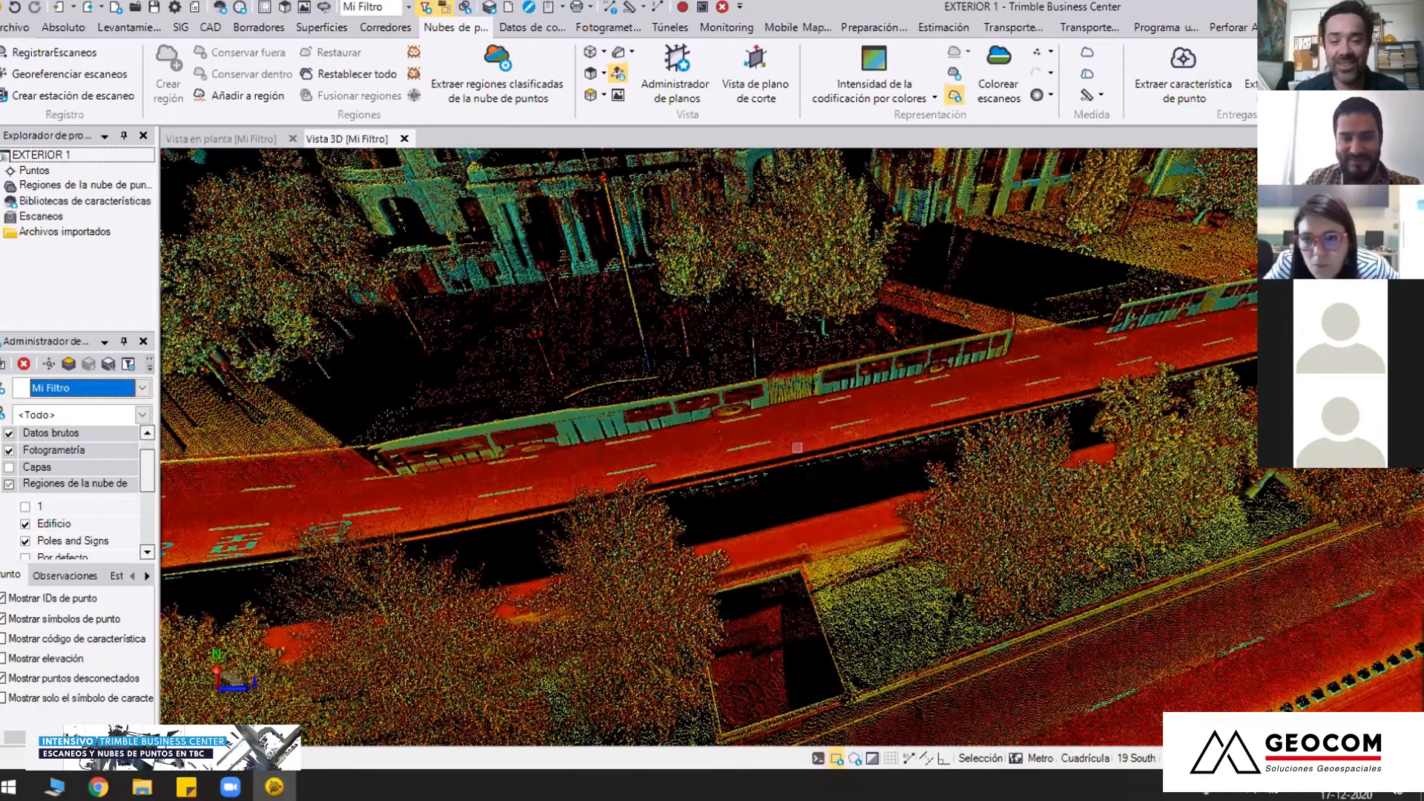
{"action": "middle_click_drag", "start_coordinate": [795, 353], "coordinate": [788, 403]}
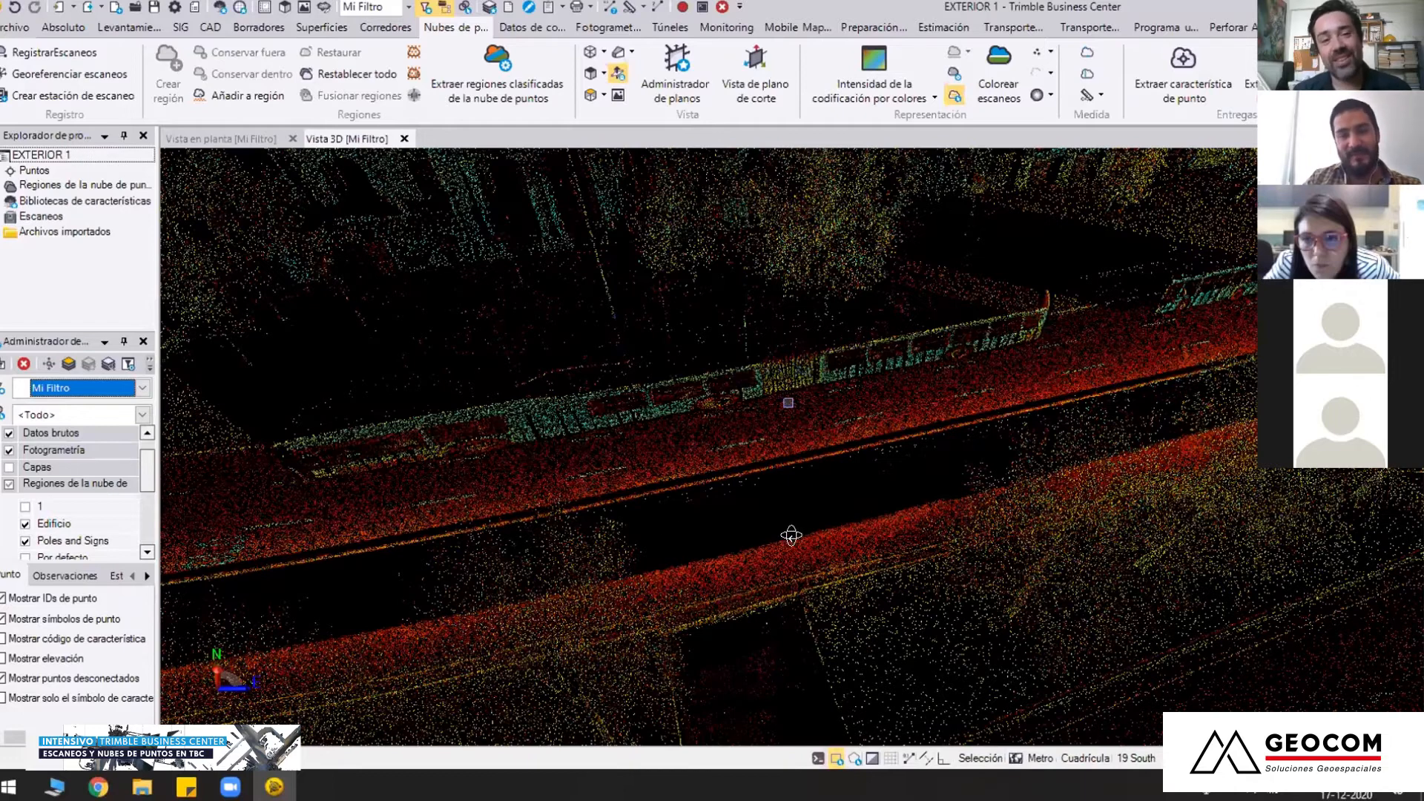
{"action": "right_click_drag", "start_coordinate": [788, 402], "coordinate": [864, 472]}
{"action": "right_click_drag", "start_coordinate": [744, 543], "coordinate": [796, 507]}
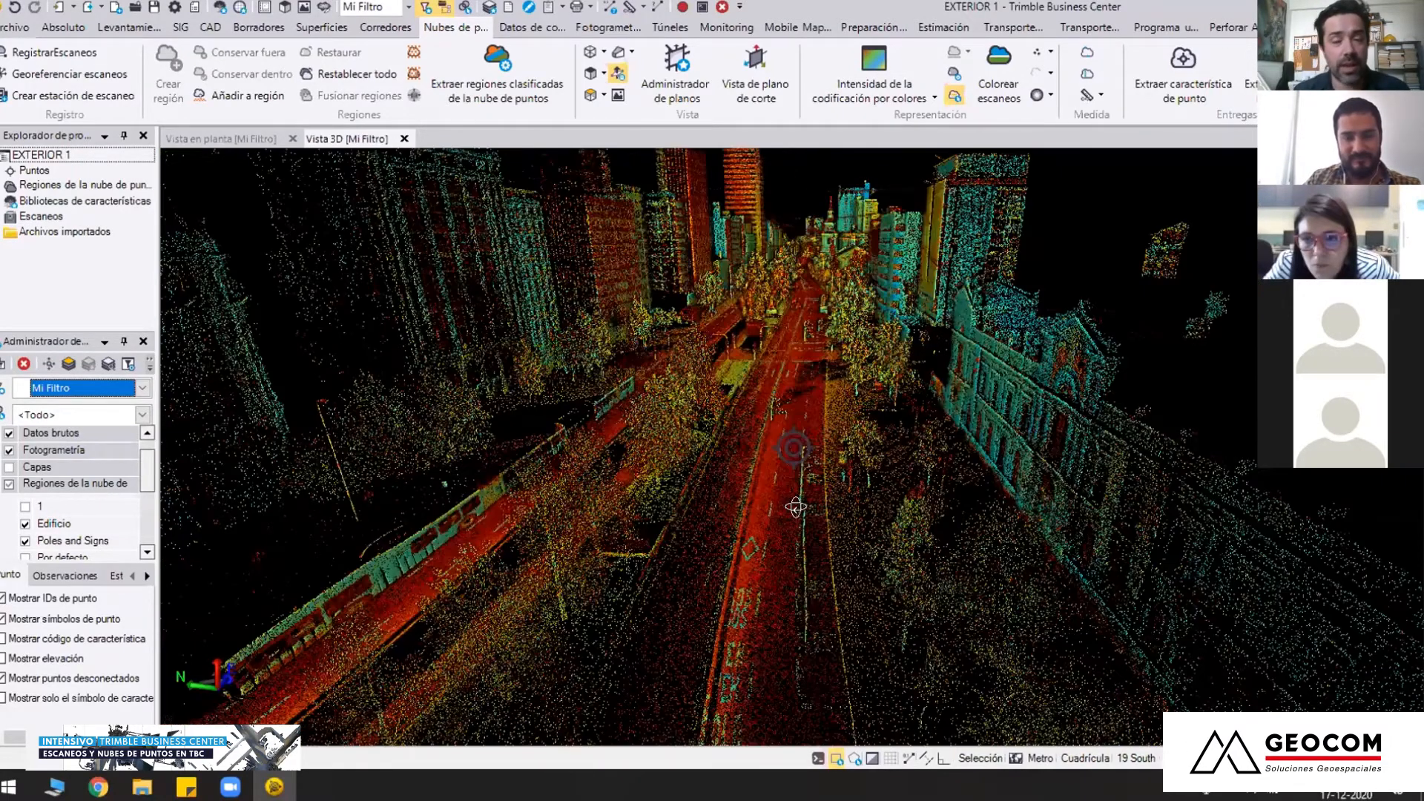
{"action": "middle_click_drag", "start_coordinate": [828, 494], "coordinate": [805, 483]}
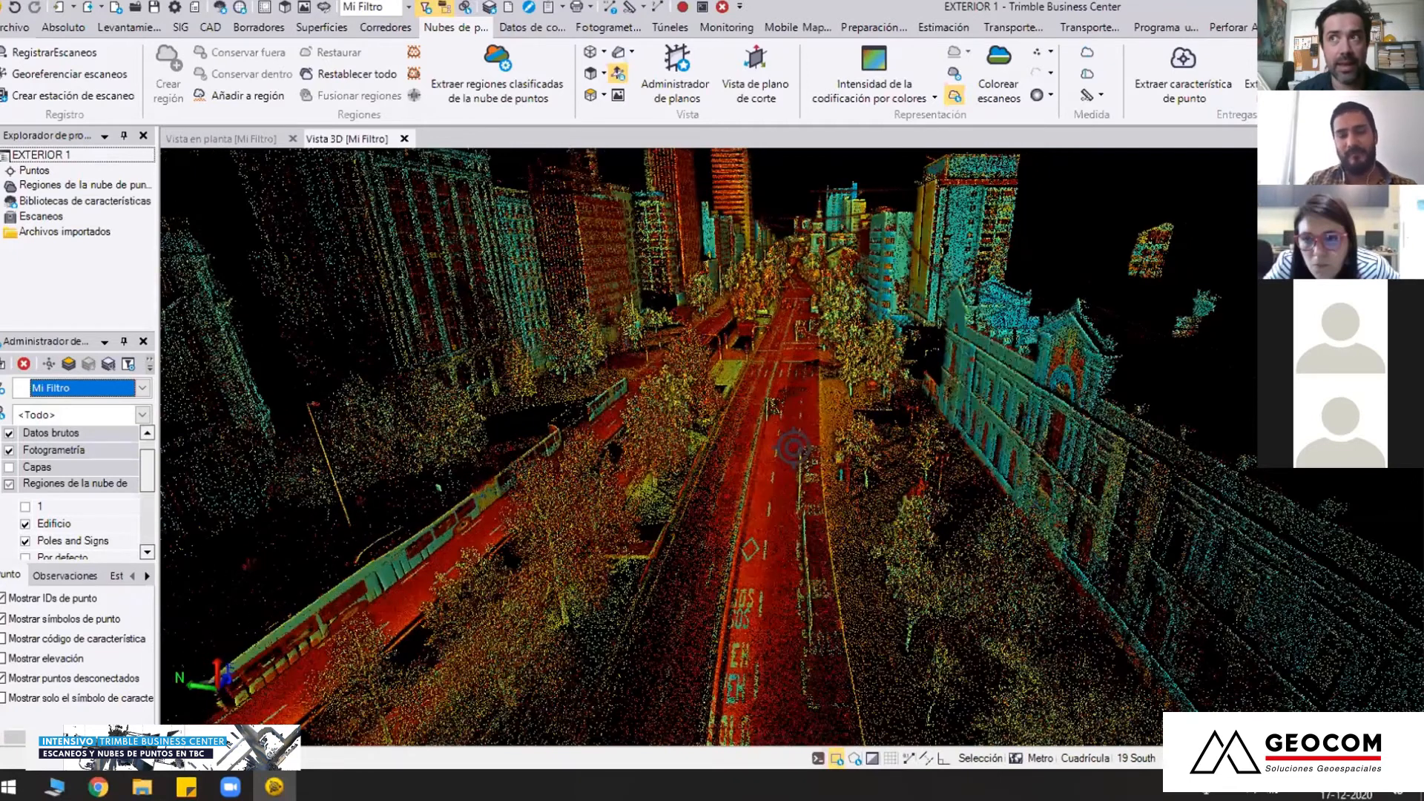
Examine the lane markings, blue traffic sign and sidewalk poles beside the historic building at street level
{"action": "right_click_drag", "start_coordinate": [794, 447], "coordinate": [810, 398]}
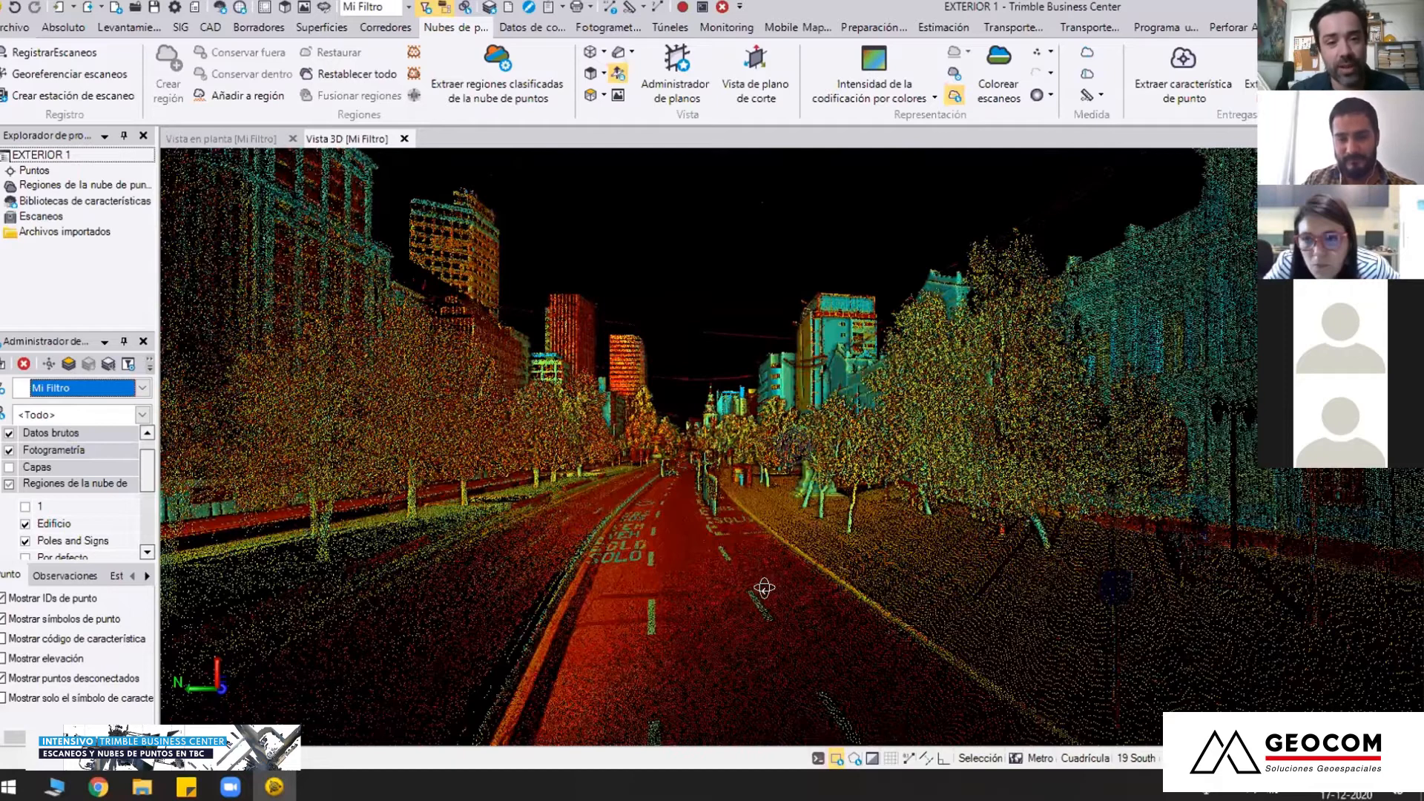
{"action": "mouse_move", "coordinate": [781, 592]}
{"action": "right_mouse_down"}
{"action": "mouse_move", "coordinate": [791, 562]}
{"action": "mouse_move", "coordinate": [710, 504]}
{"action": "mouse_move", "coordinate": [679, 545]}
{"action": "mouse_move", "coordinate": [640, 496]}
{"action": "mouse_move", "coordinate": [552, 437]}
{"action": "right_mouse_up"}
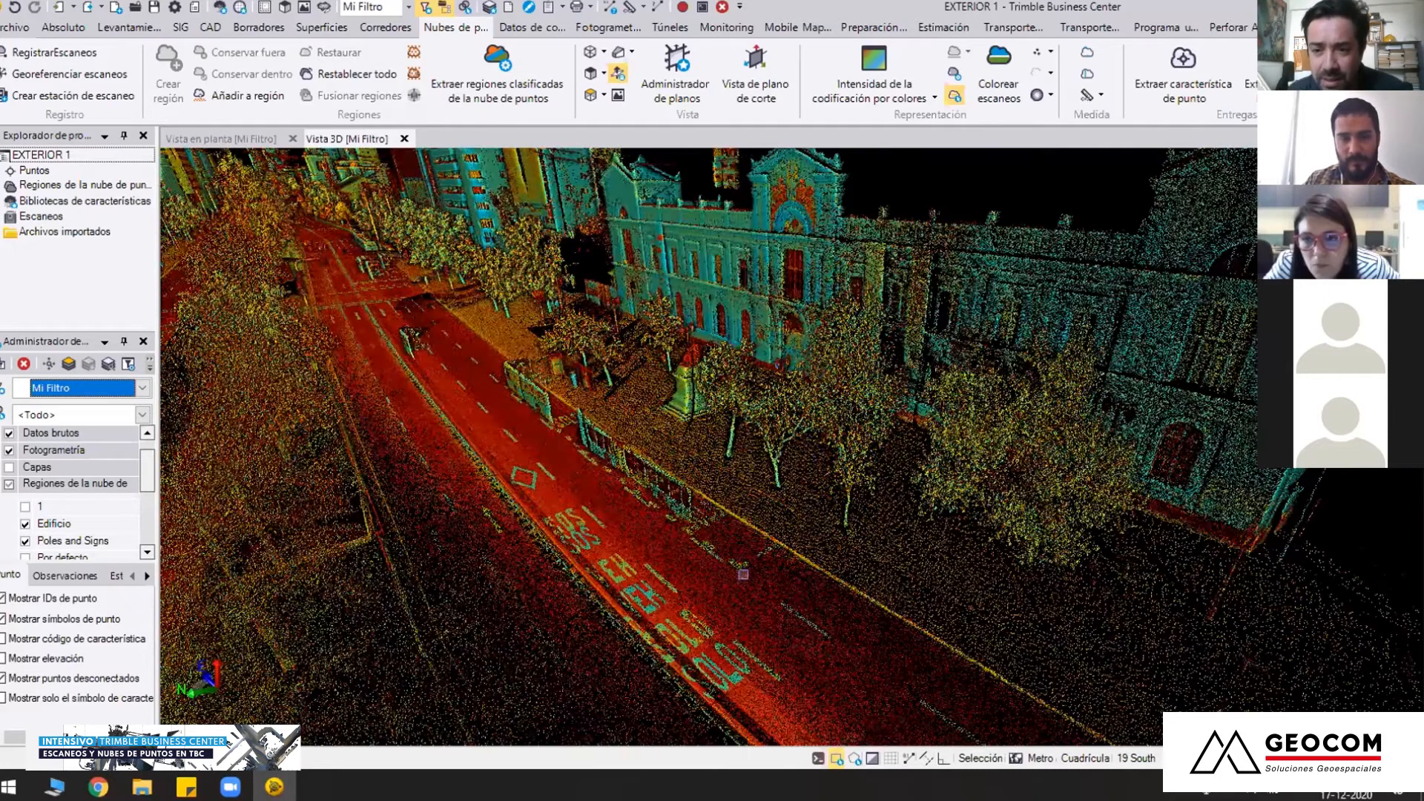
{"action": "mouse_move", "coordinate": [740, 572]}
{"action": "right_mouse_down"}
{"action": "mouse_move", "coordinate": [661, 564]}
{"action": "mouse_move", "coordinate": [767, 563]}
{"action": "mouse_move", "coordinate": [717, 563]}
{"action": "right_mouse_up"}
{"action": "right_click_drag", "start_coordinate": [619, 545], "coordinate": [581, 543]}
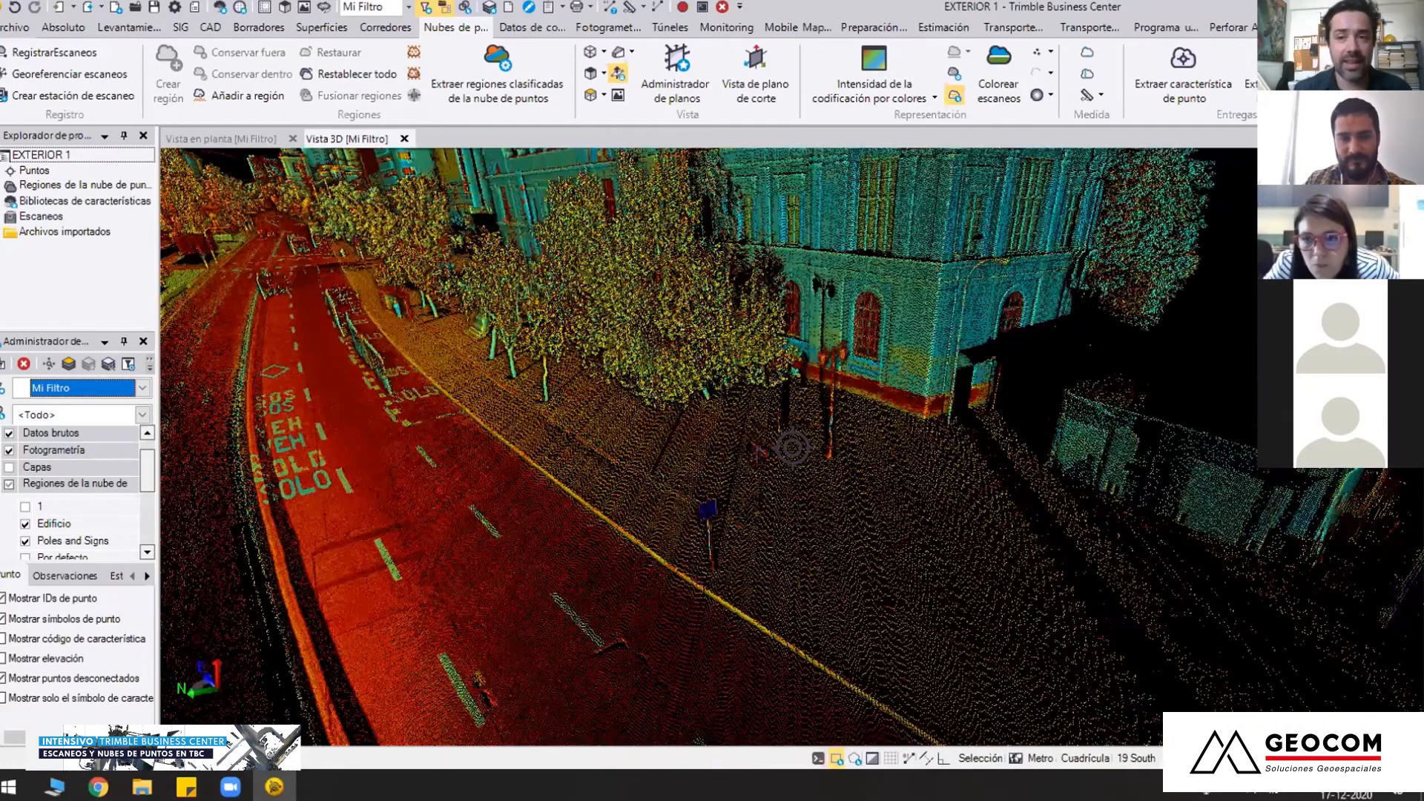
{"action": "middle_click_drag", "start_coordinate": [736, 559], "coordinate": [802, 591]}
{"action": "right_click_drag", "start_coordinate": [802, 592], "coordinate": [754, 440]}
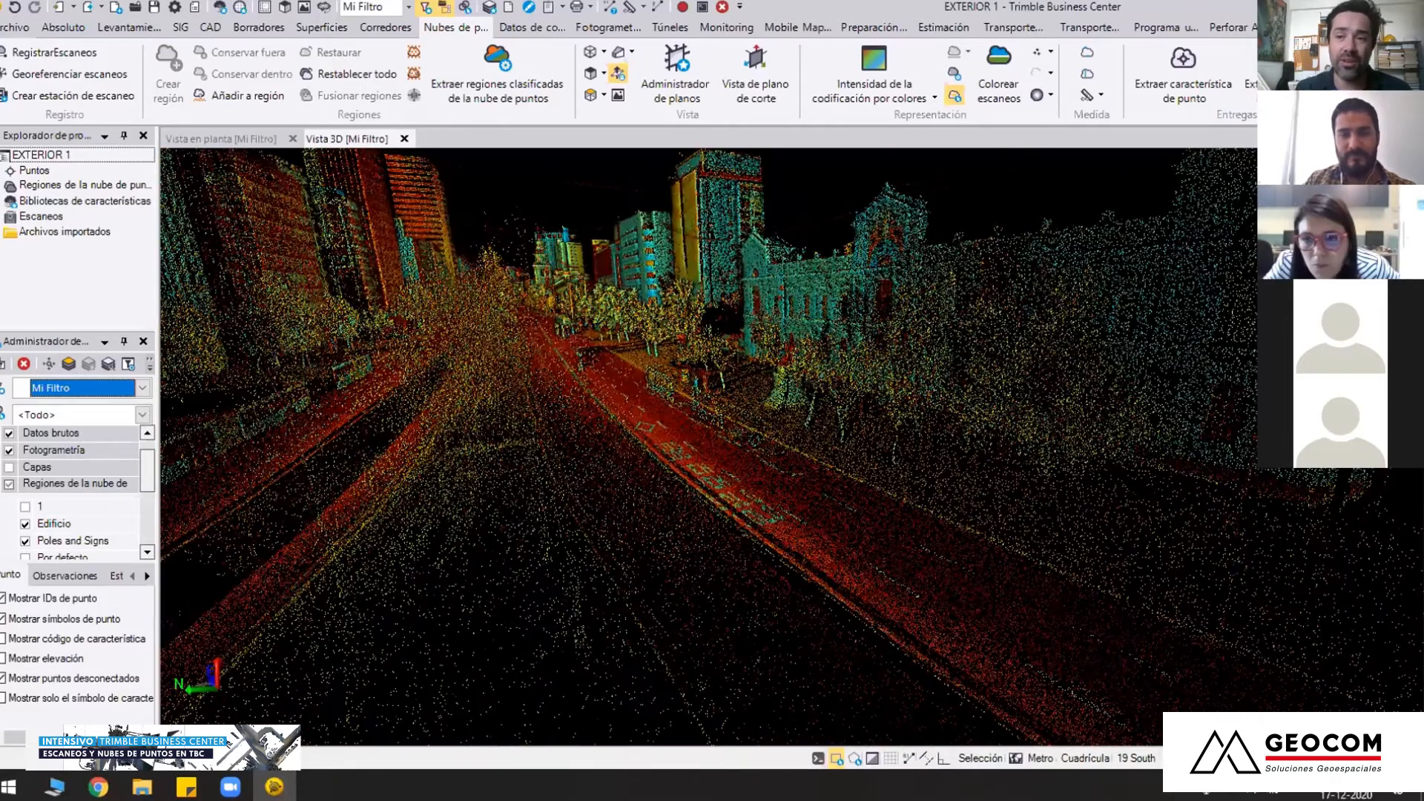
Examine the avenue from above, including both carriageways, the painted lane text, the median trees and the historic building
{"action": "right_click_drag", "start_coordinate": [755, 440], "coordinate": [717, 601]}
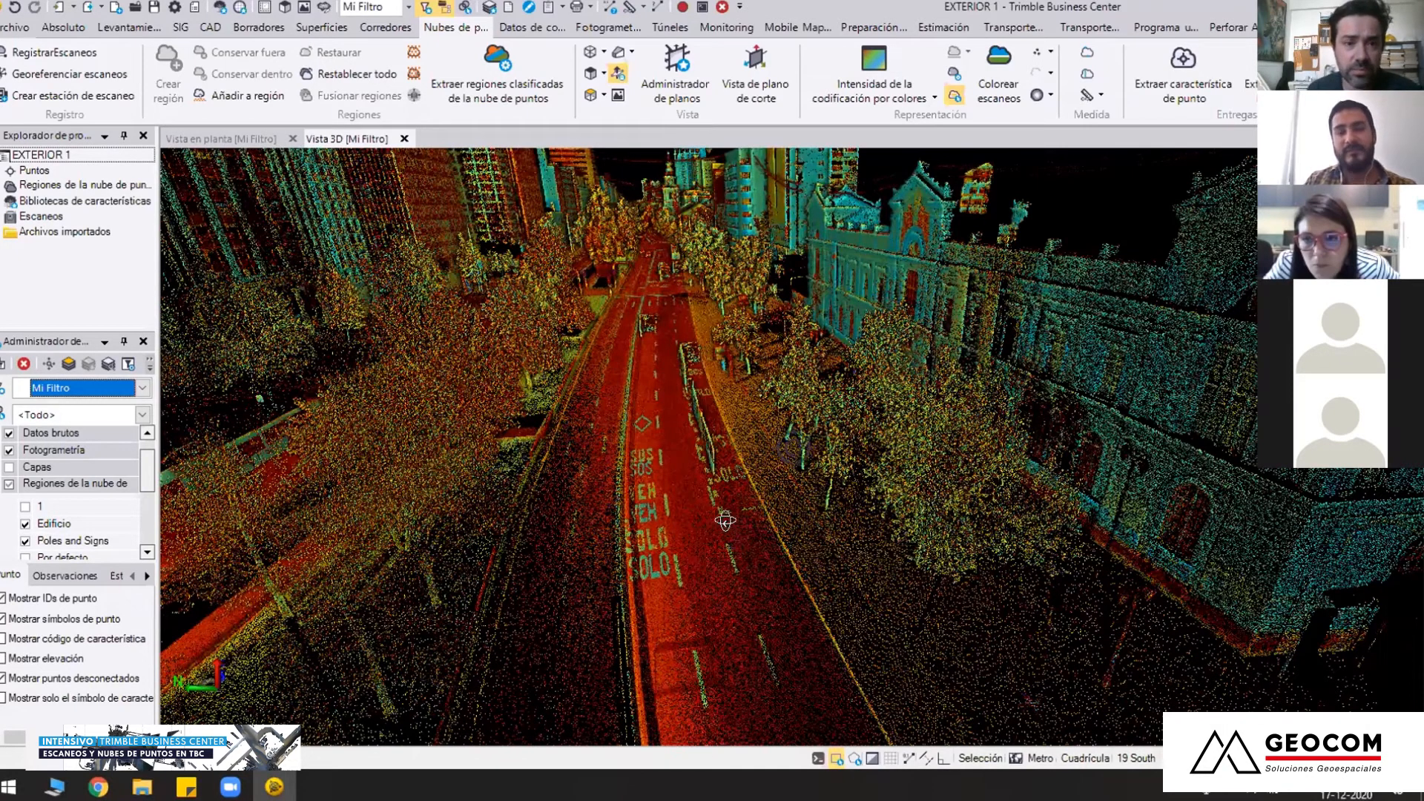
{"action": "right_click_drag", "start_coordinate": [794, 447], "coordinate": [802, 448]}
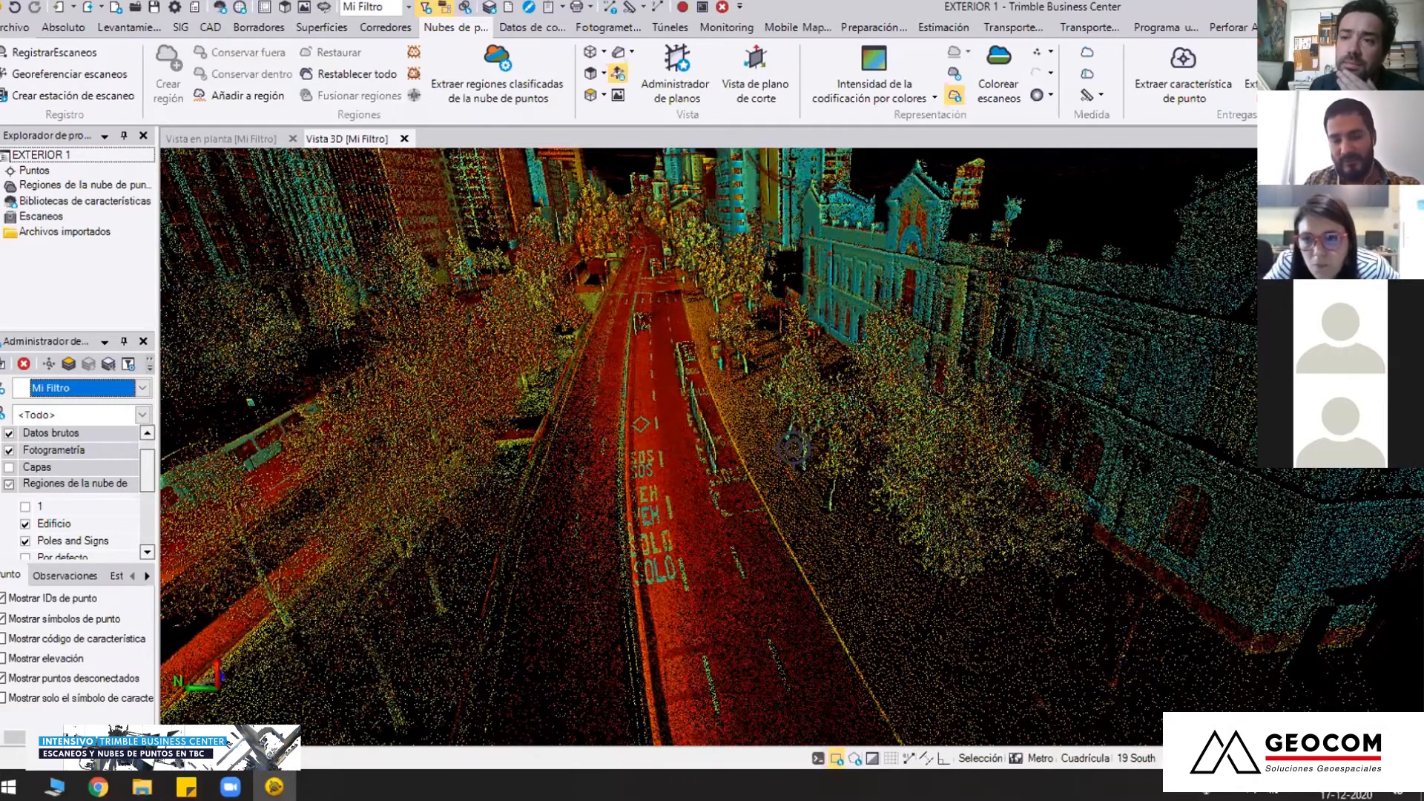
{"action": "right_click_drag", "start_coordinate": [794, 447], "coordinate": [751, 518]}
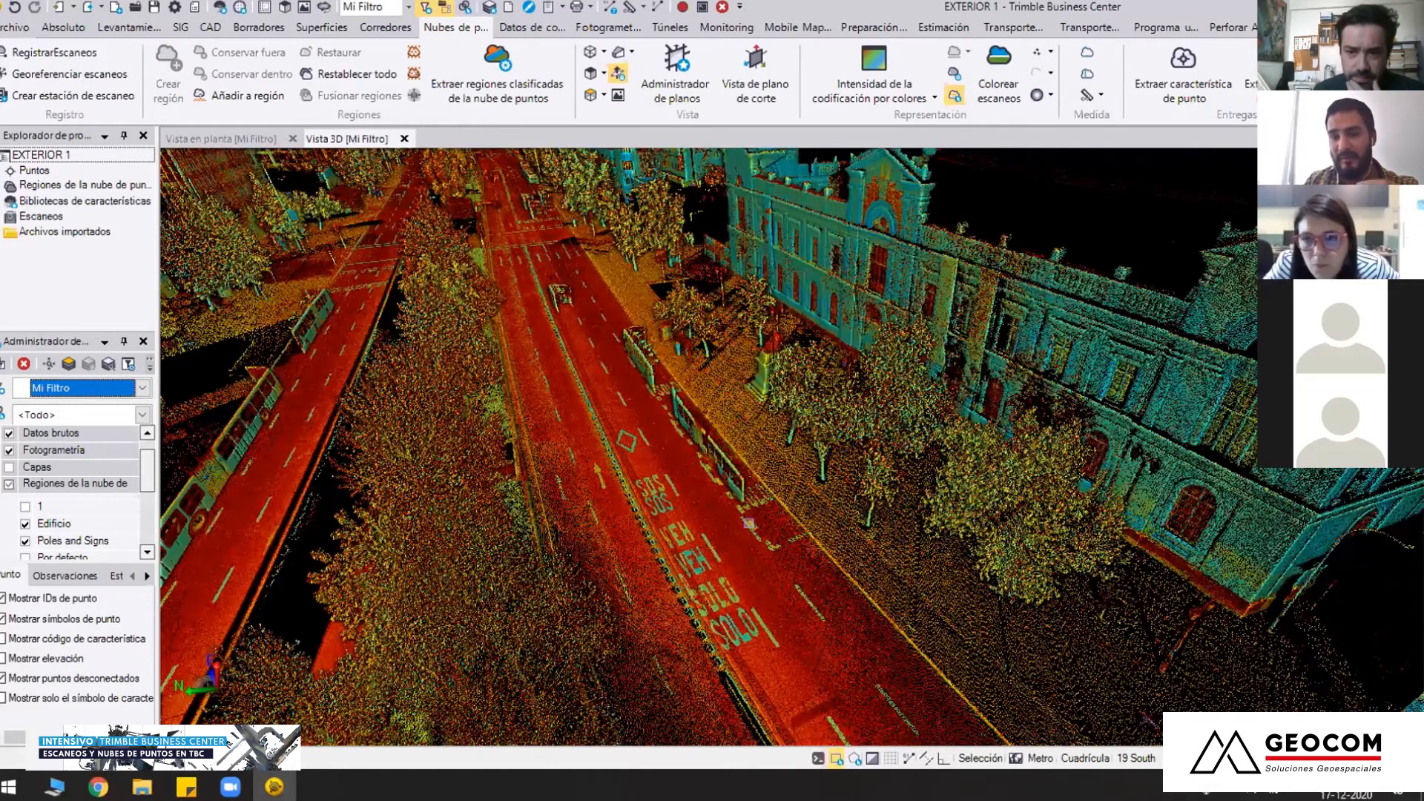
{"action": "scroll", "coordinate": [749, 524], "scroll_direction": "down", "scroll_amount": 3}
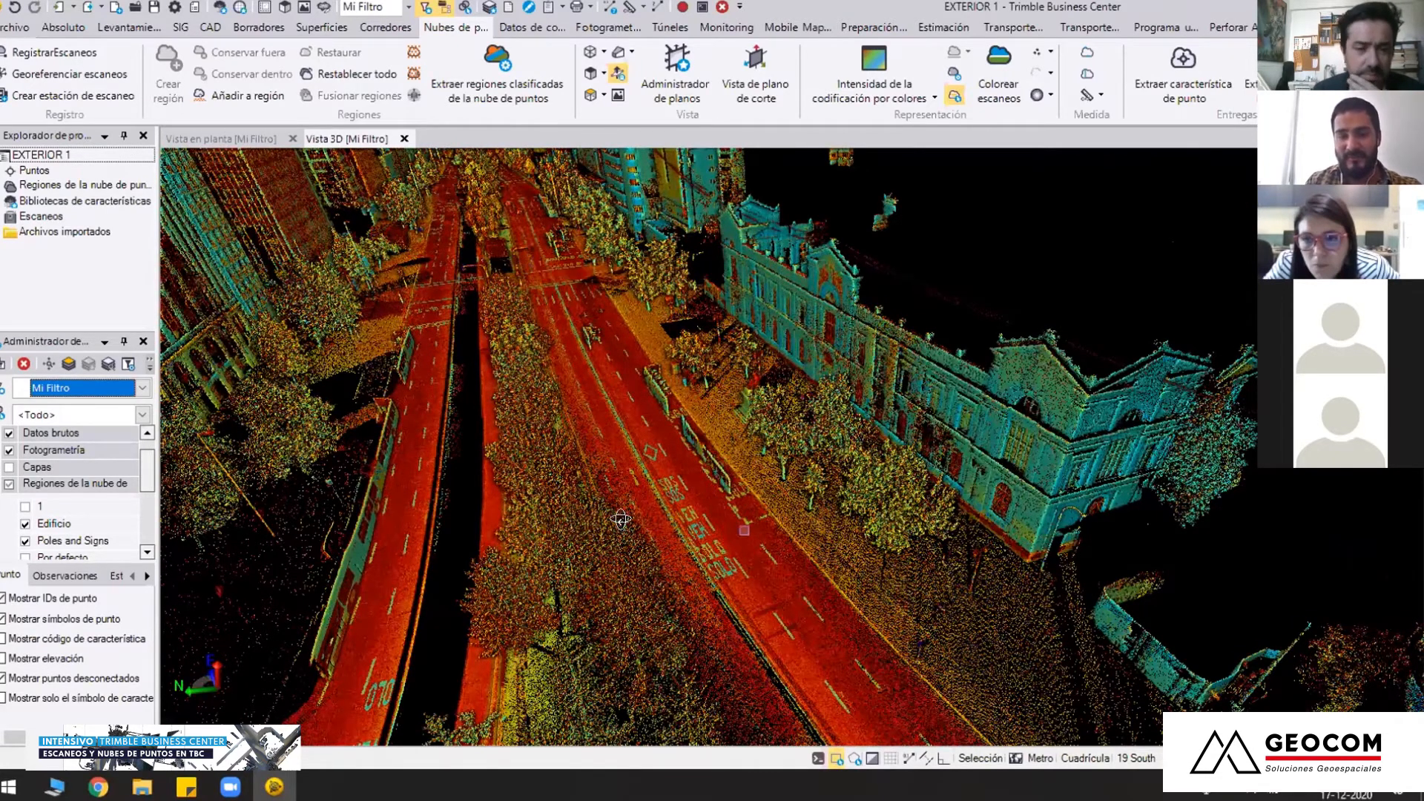
{"action": "scroll", "coordinate": [621, 519], "scroll_direction": "down", "scroll_amount": 2}
{"action": "middle_click_drag", "start_coordinate": [633, 531], "coordinate": [490, 439]}
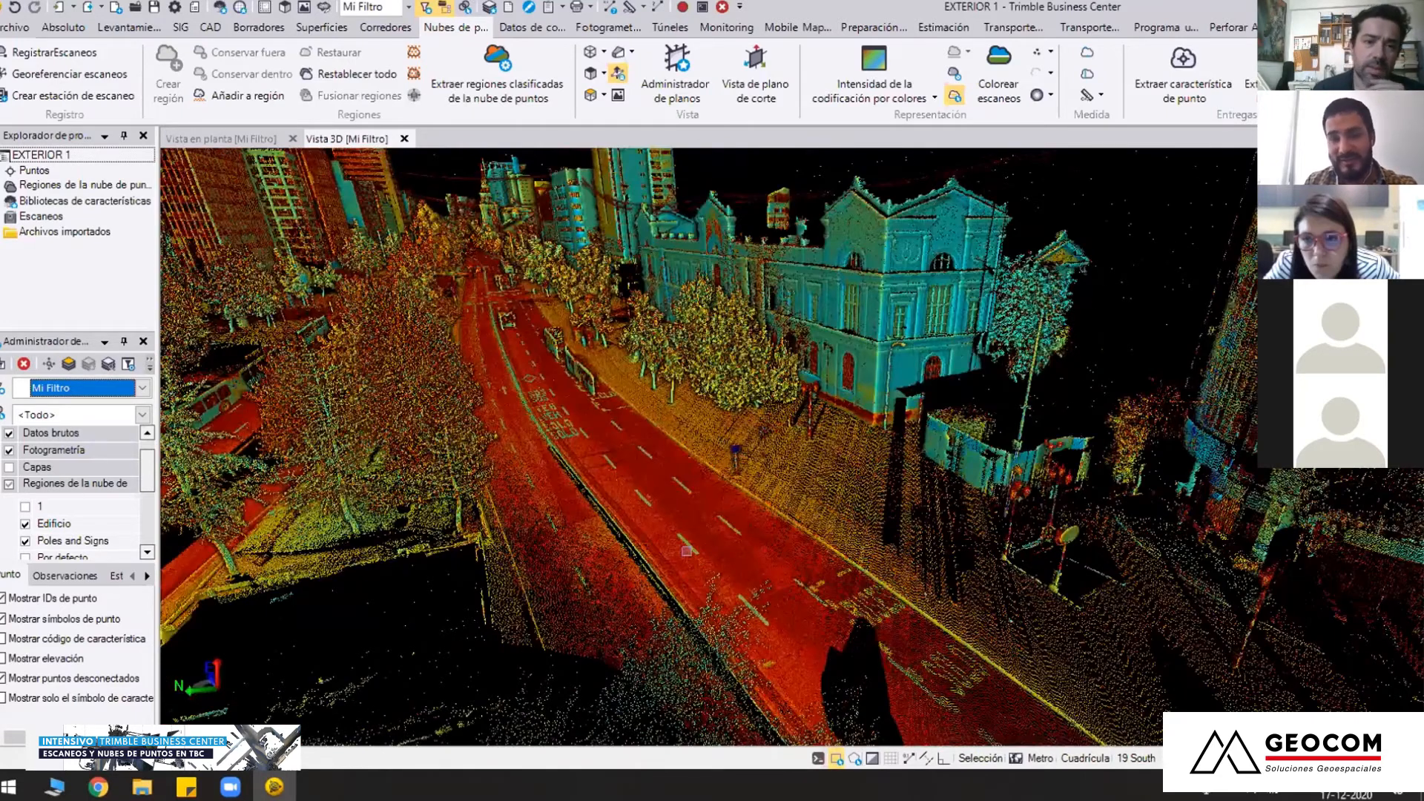
{"action": "scroll", "coordinate": [687, 551], "scroll_direction": "up", "scroll_amount": 3}
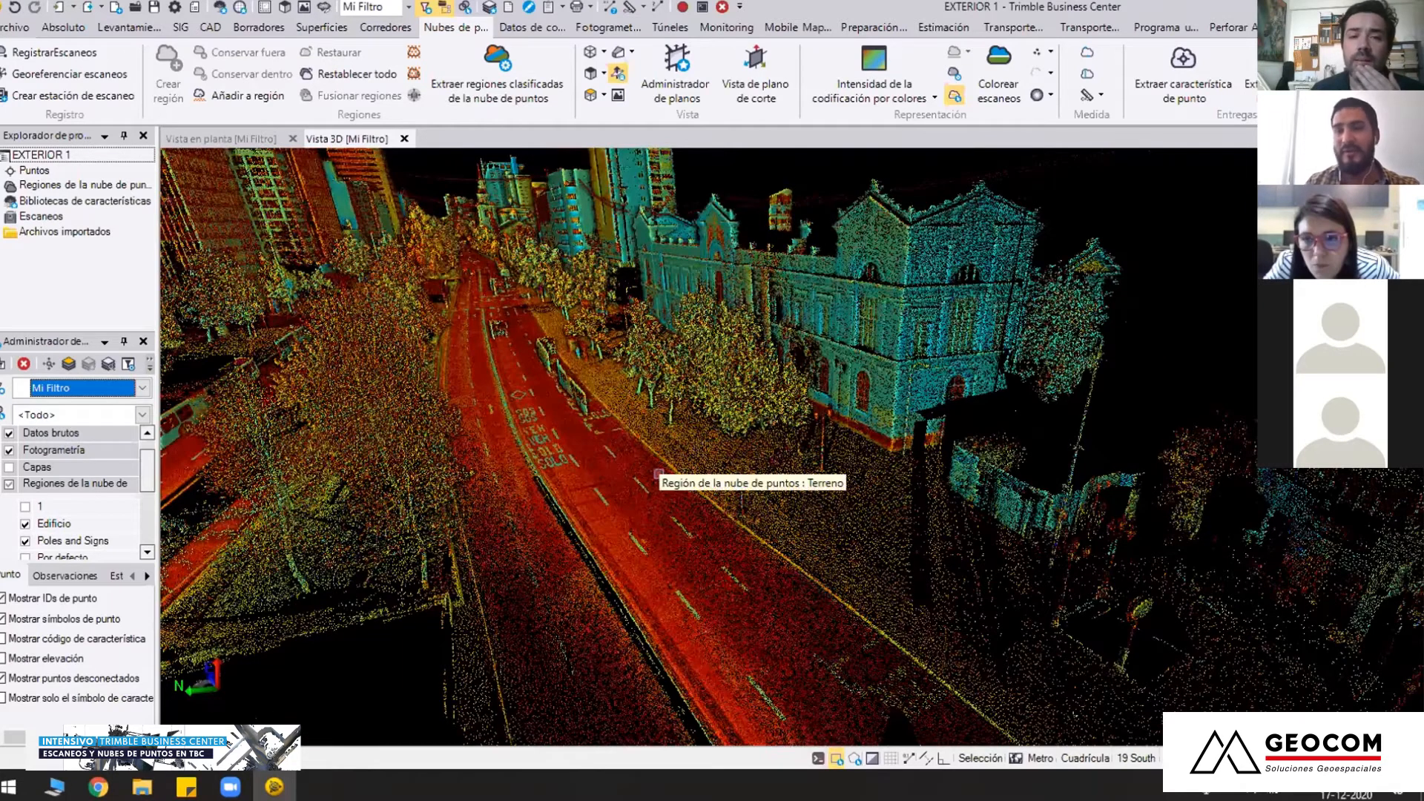
{"action": "scroll", "coordinate": [716, 528], "scroll_direction": "down", "scroll_amount": 3}
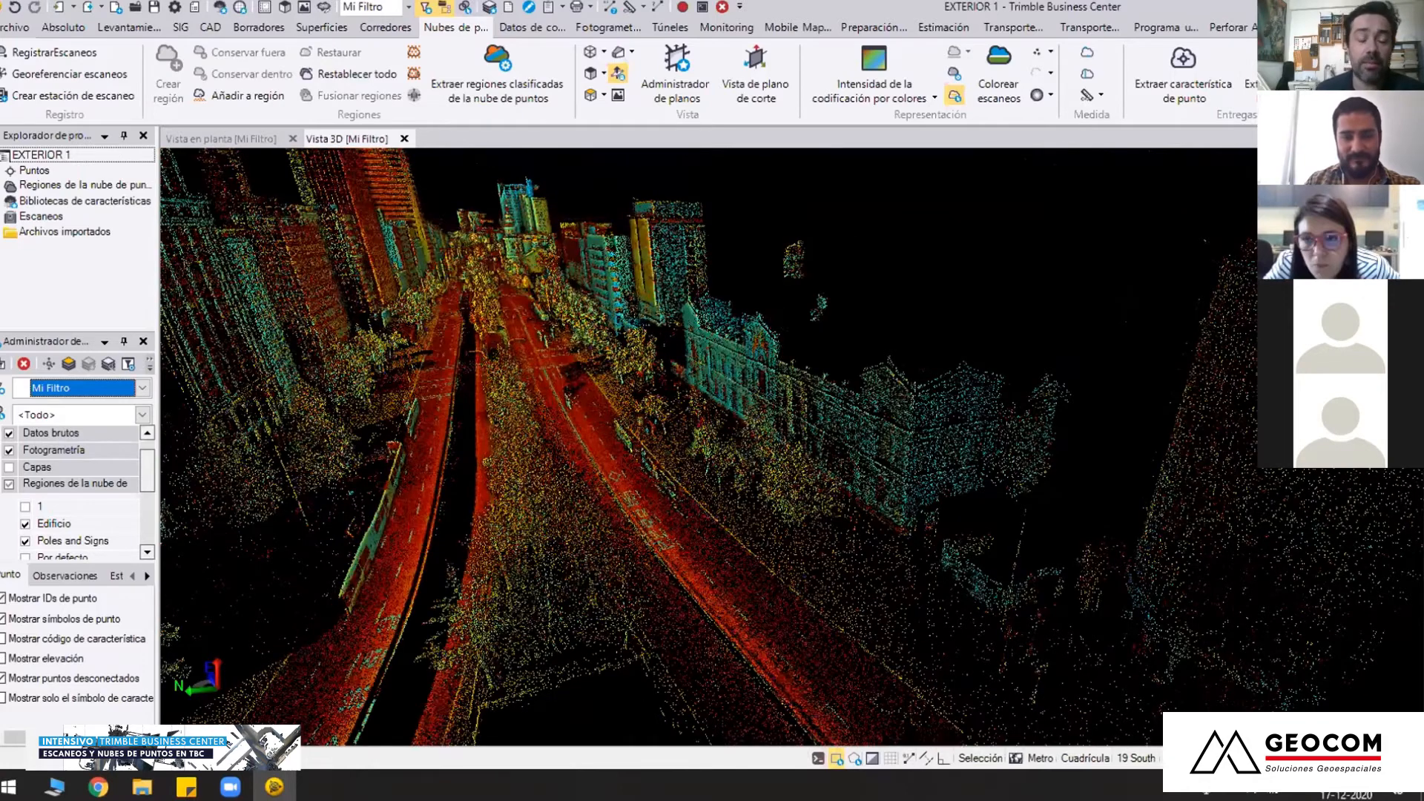
Inspect the sidewalk trees, monument and kerb line in front of the historic building's facade close up
{"action": "scroll", "coordinate": [658, 532], "scroll_direction": "up", "scroll_amount": 3}
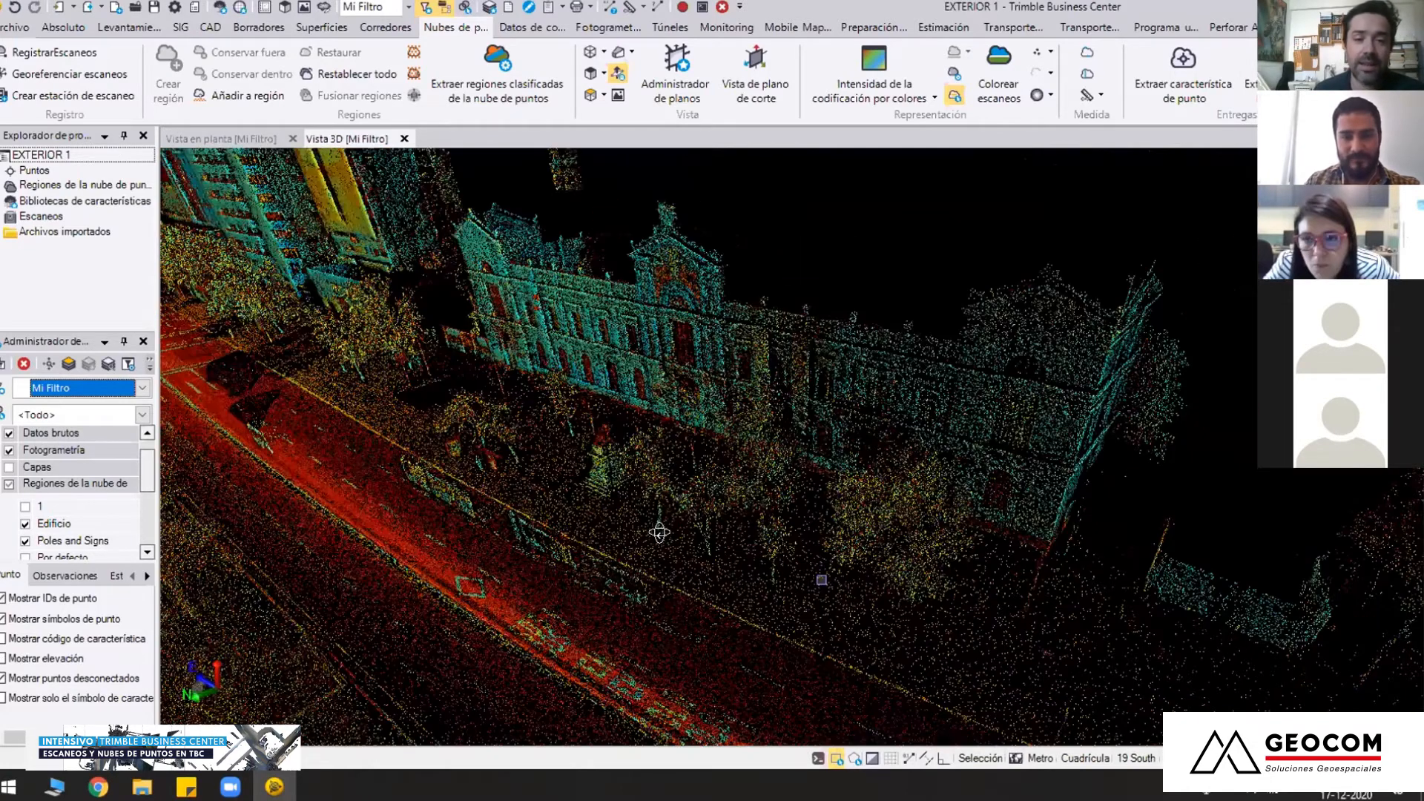
{"action": "scroll", "coordinate": [616, 519], "scroll_direction": "up", "scroll_amount": 3}
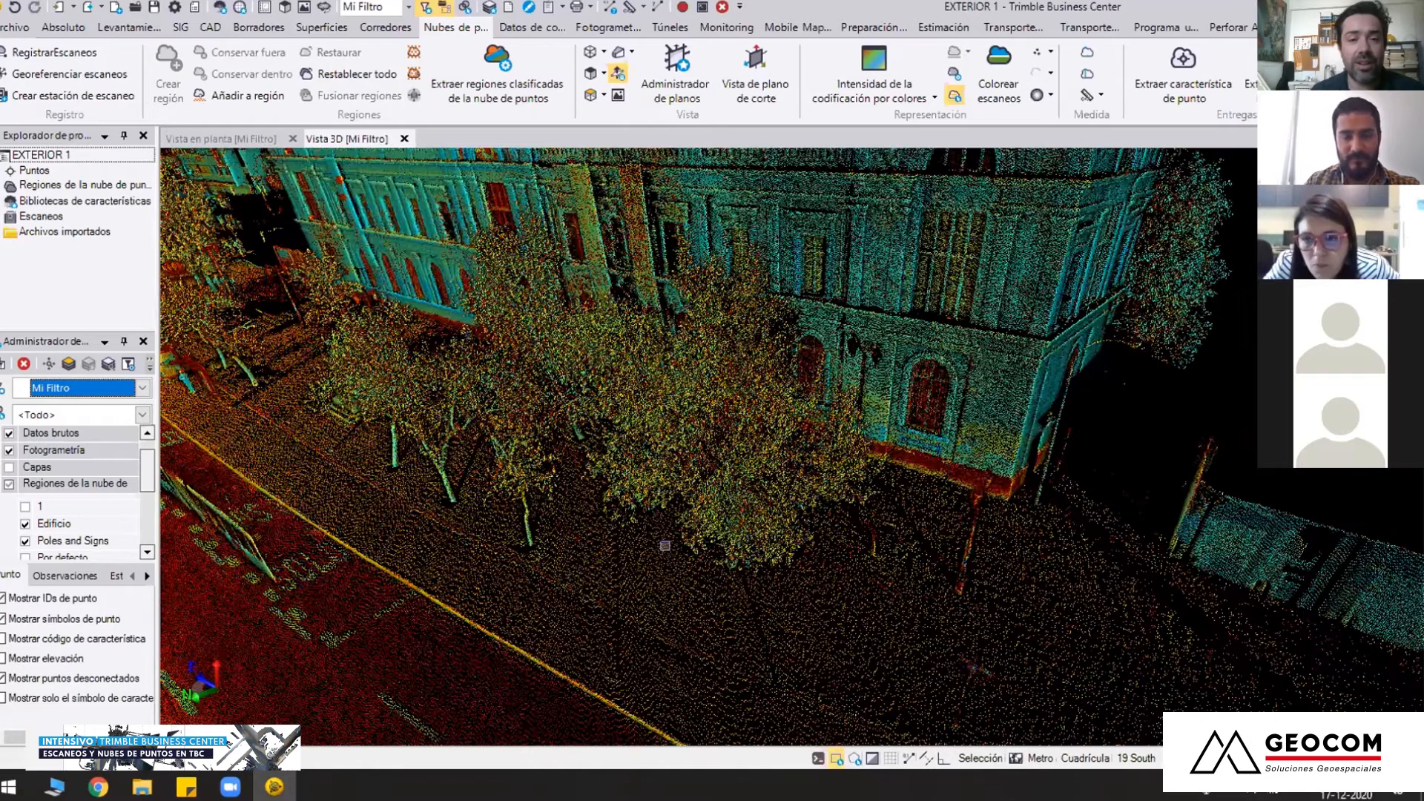
{"action": "middle_click_drag", "start_coordinate": [666, 545], "coordinate": [697, 603]}
{"action": "middle_click_drag", "start_coordinate": [583, 537], "coordinate": [922, 464]}
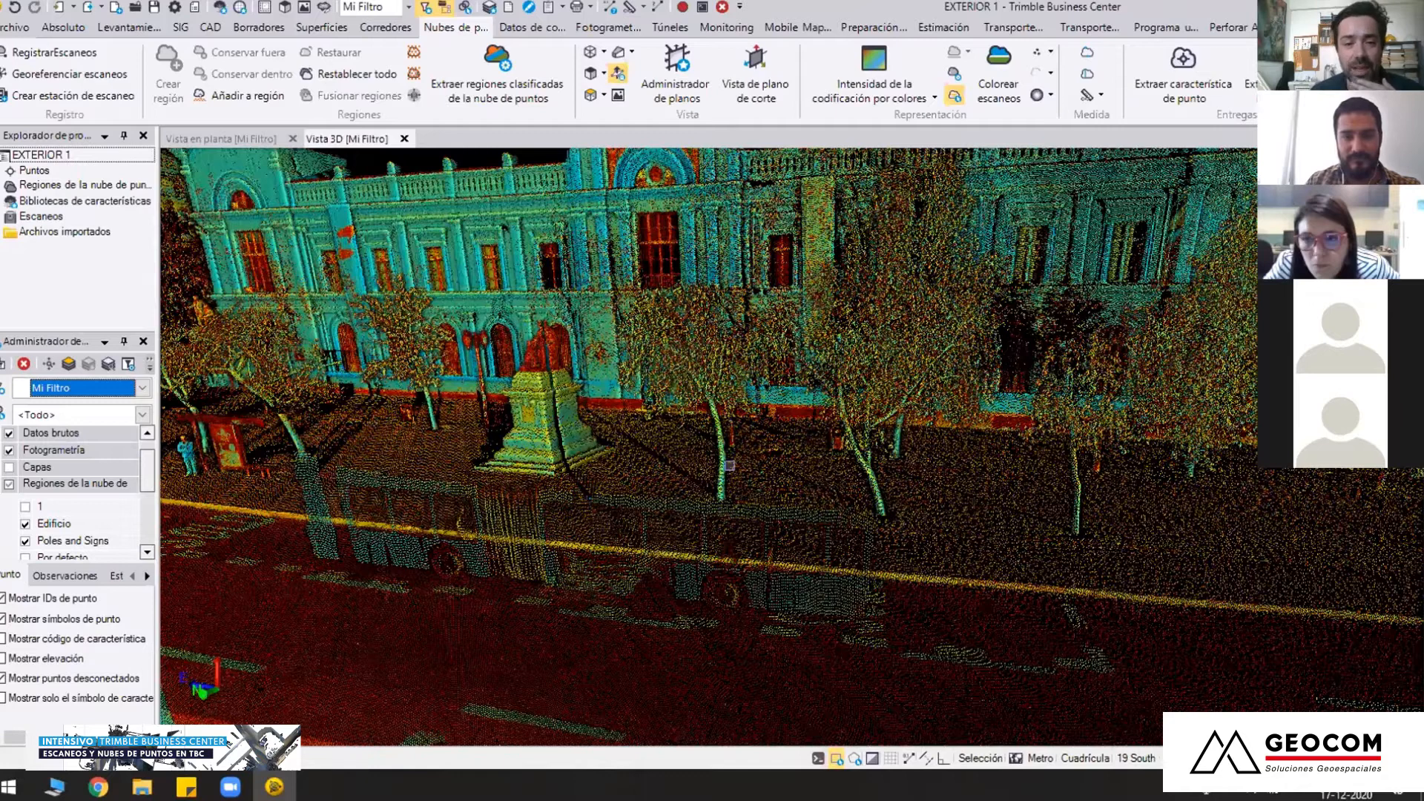
{"action": "middle_click_drag", "start_coordinate": [730, 466], "coordinate": [509, 417]}
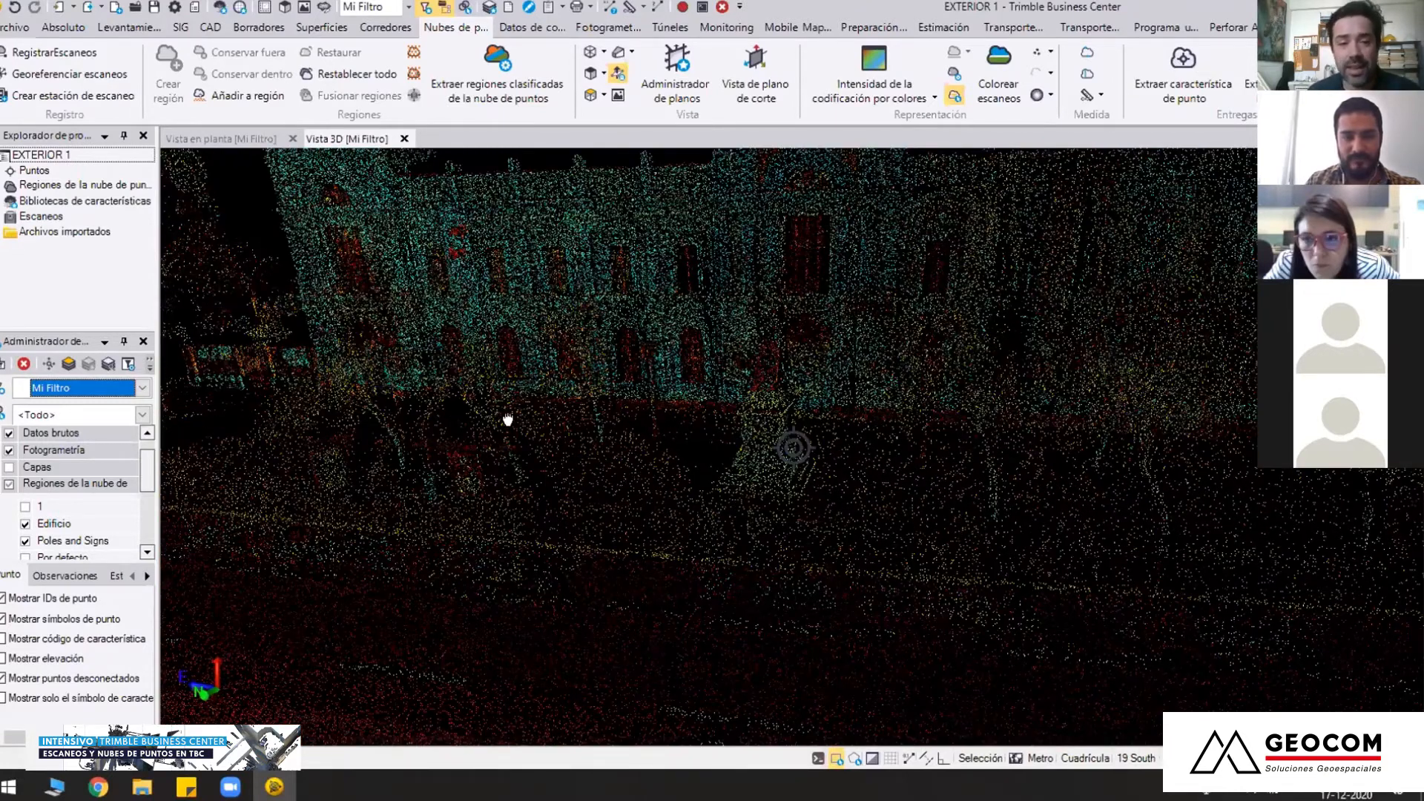
{"action": "middle_click_drag", "start_coordinate": [748, 489], "coordinate": [564, 415]}
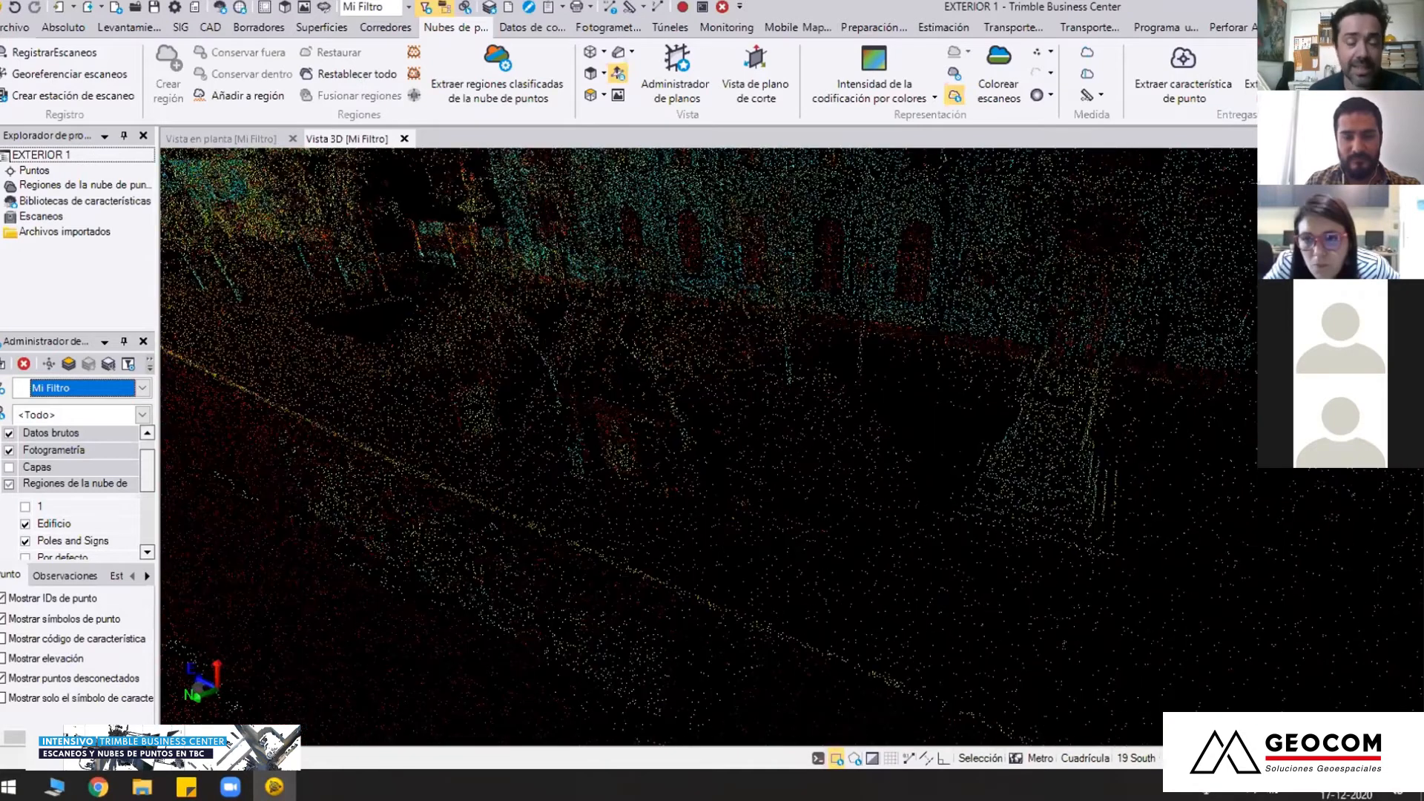
{"action": "middle_click_drag", "start_coordinate": [794, 519], "coordinate": [690, 512]}
{"action": "scroll", "coordinate": [690, 512], "scroll_direction": "down", "scroll_amount": 3}
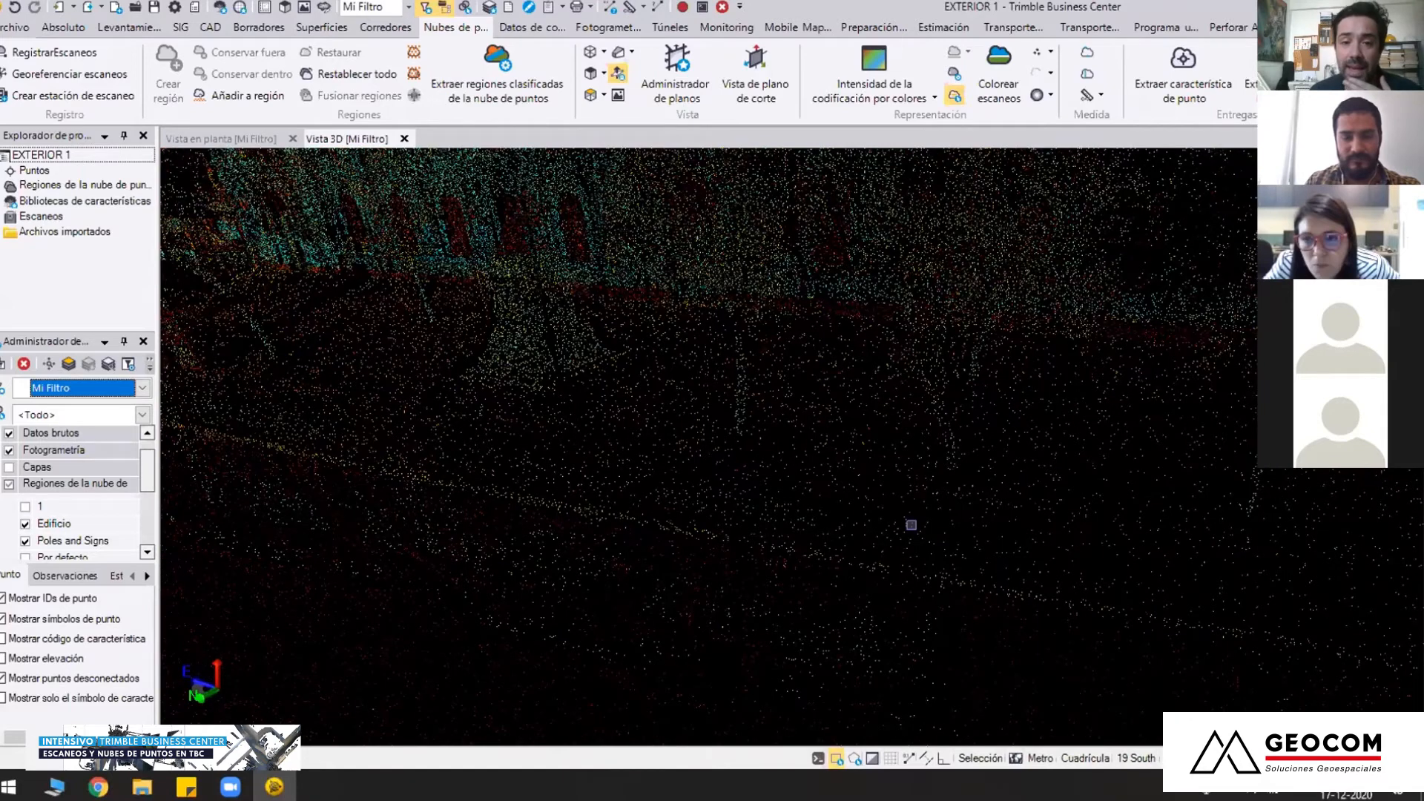
{"action": "middle_click_drag", "start_coordinate": [912, 526], "coordinate": [554, 699]}
{"action": "scroll", "coordinate": [715, 512], "scroll_direction": "down", "scroll_amount": 3}
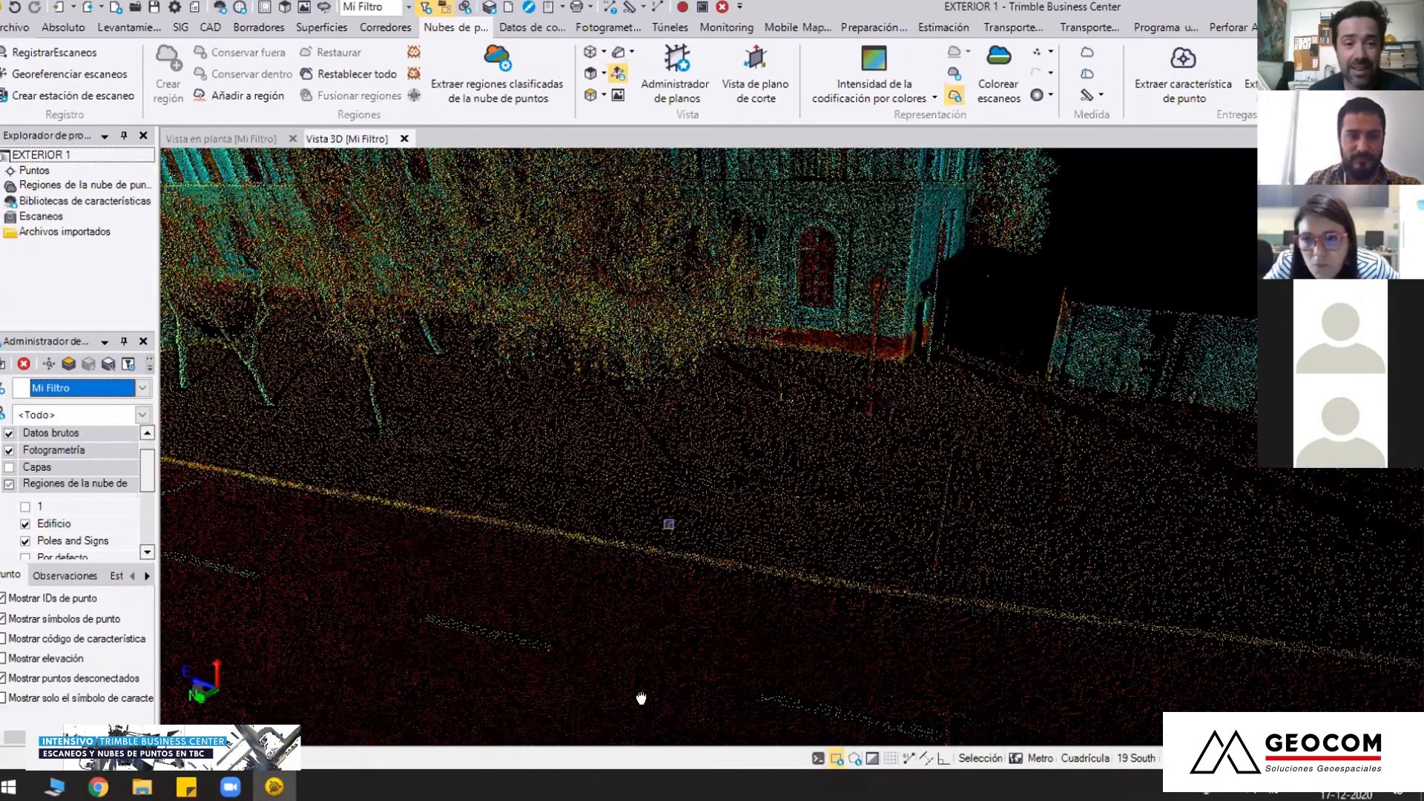
Recentre the view farther down the avenue with Centro and inspect the clock-tower church and the grid-marked intersection
{"action": "middle_click_drag", "start_coordinate": [675, 588], "coordinate": [727, 527]}
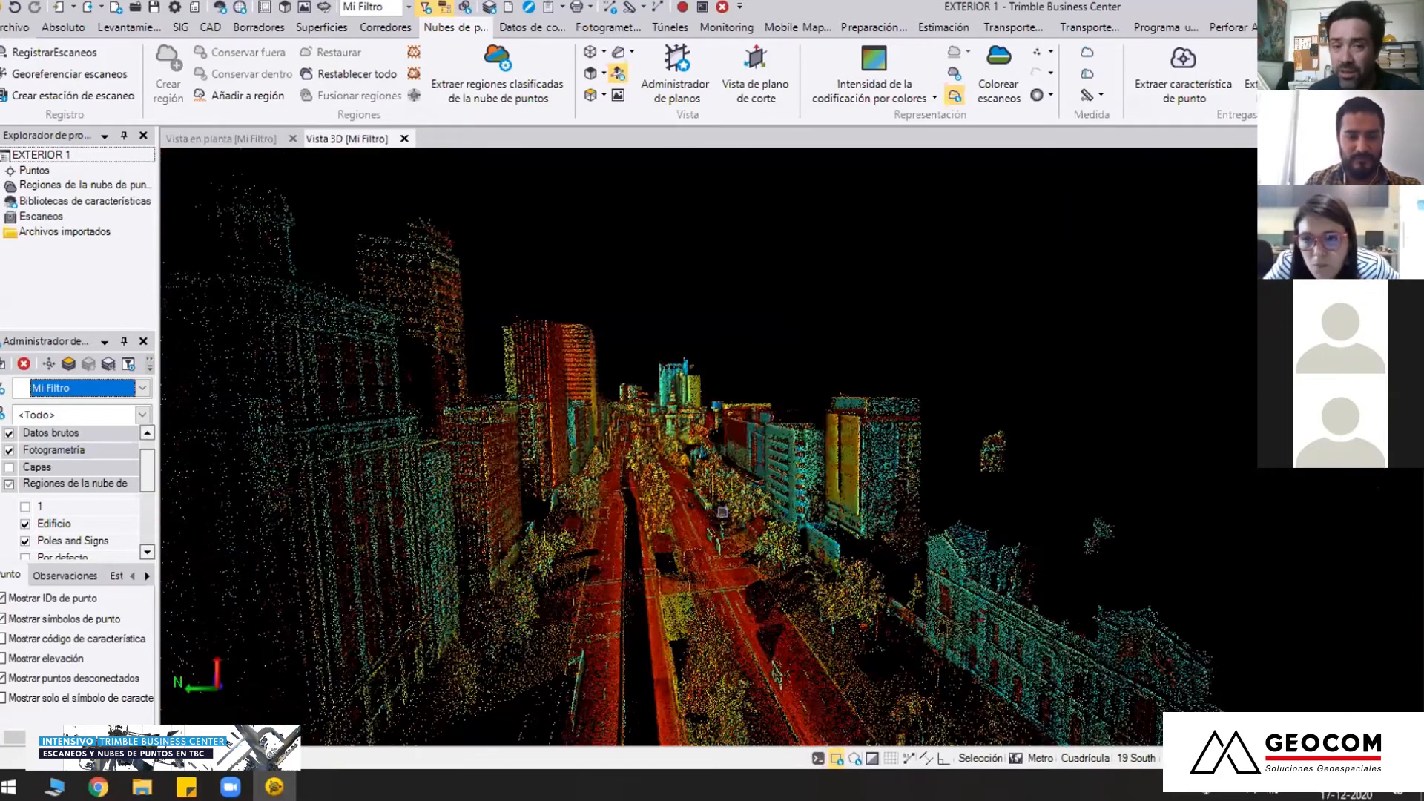
{"action": "scroll", "coordinate": [726, 527], "scroll_direction": "up", "scroll_amount": 2}
{"action": "key", "text": "c"}
{"action": "left_click", "coordinate": [662, 415]}
{"action": "scroll", "coordinate": [661, 416], "scroll_direction": "up", "scroll_amount": 3}
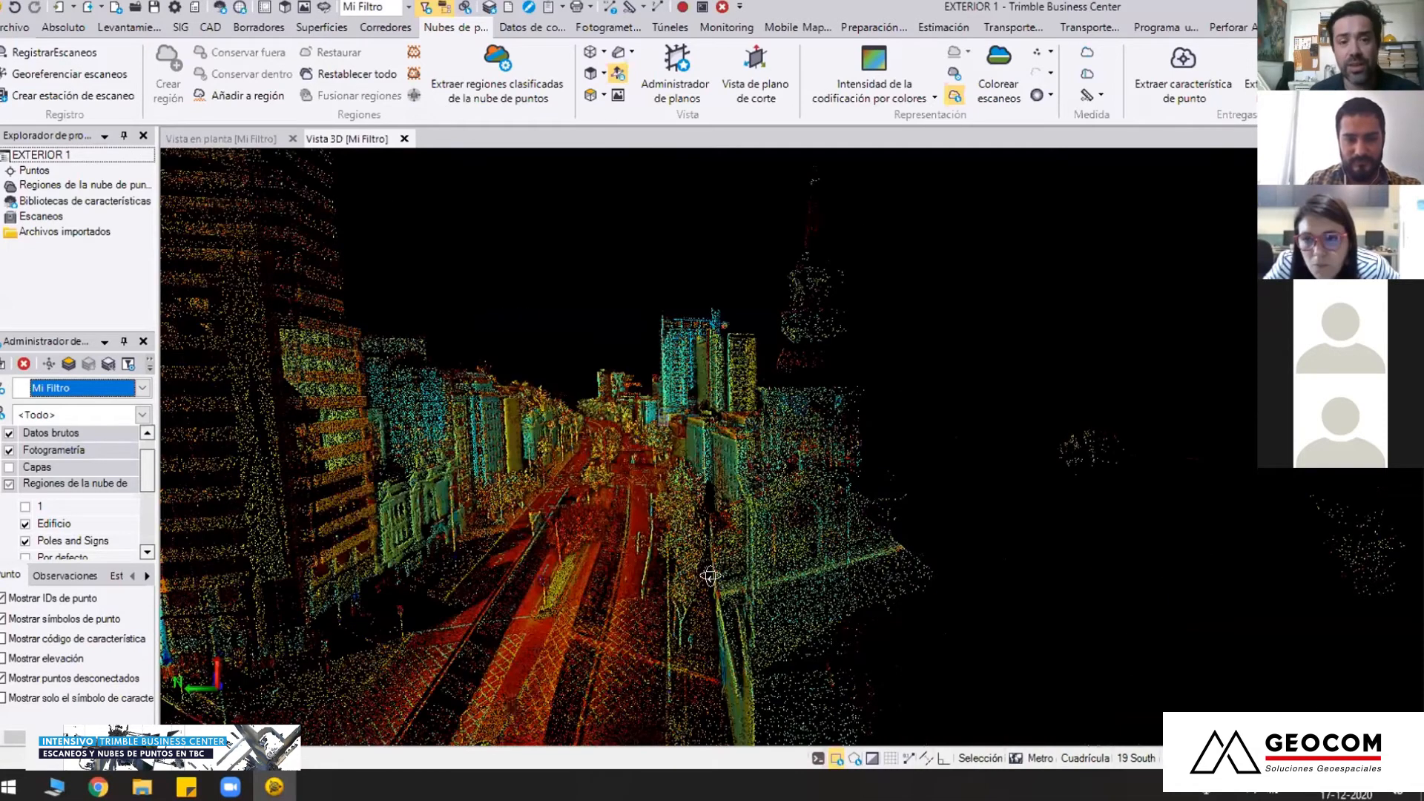
{"action": "scroll", "coordinate": [711, 577], "scroll_direction": "up", "scroll_amount": 2}
{"action": "middle_click_drag", "start_coordinate": [853, 385], "coordinate": [717, 571]}
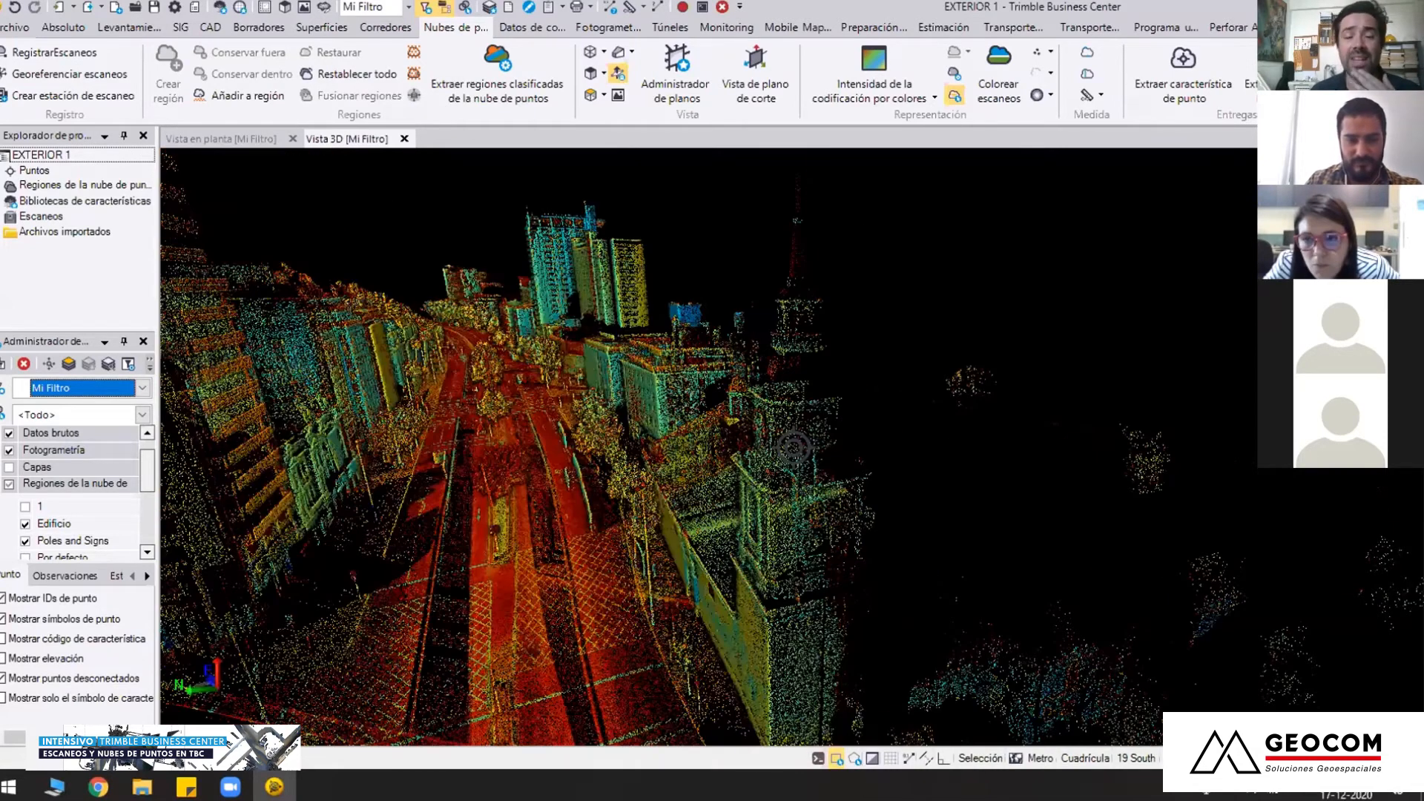
{"action": "middle_click_drag", "start_coordinate": [814, 499], "coordinate": [805, 476]}
{"action": "scroll", "coordinate": [808, 518], "scroll_direction": "up", "scroll_amount": 3}
{"action": "middle_click_drag", "start_coordinate": [820, 555], "coordinate": [1109, 476]}
{"action": "middle_click_drag", "start_coordinate": [794, 448], "coordinate": [777, 512]}
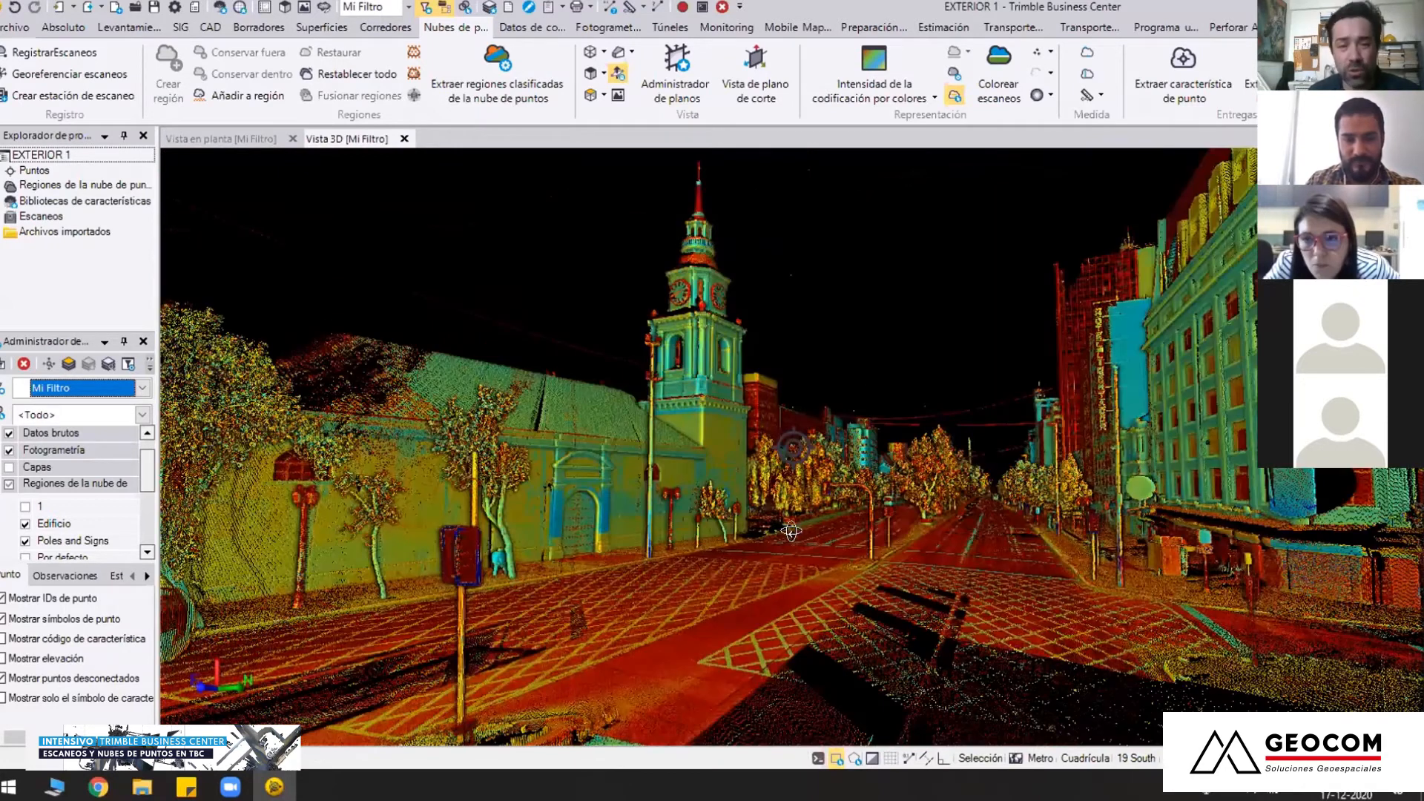
{"action": "scroll", "coordinate": [987, 531], "scroll_direction": "up", "scroll_amount": 3}
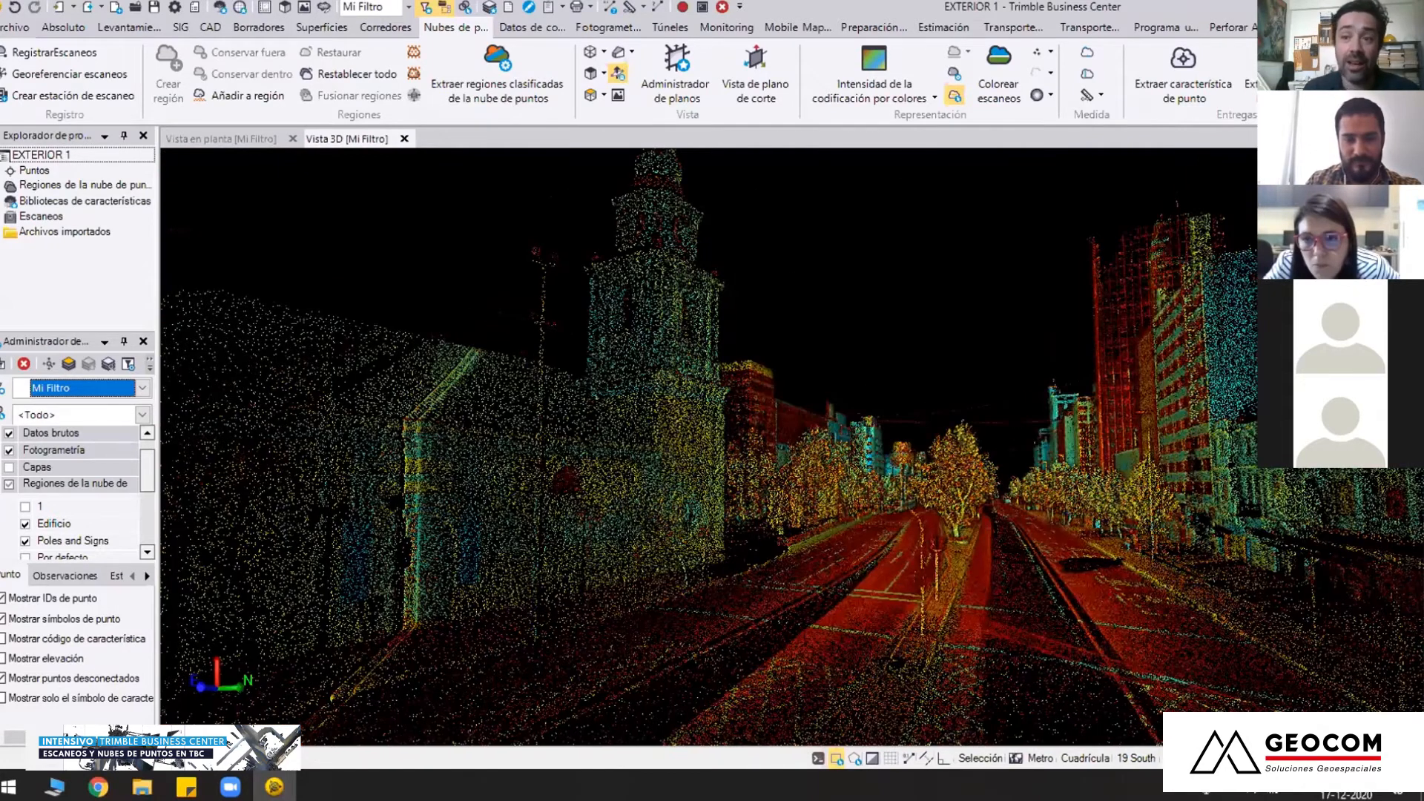
Survey the avenue from overhead and examine the historic building's full street facade with its monument and front trees
{"action": "middle_click_drag", "start_coordinate": [986, 532], "coordinate": [942, 526]}
{"action": "middle_click_drag", "start_coordinate": [732, 663], "coordinate": [734, 401]}
{"action": "scroll", "coordinate": [699, 374], "scroll_direction": "up", "scroll_amount": 2}
{"action": "middle_click", "coordinate": [699, 374]}
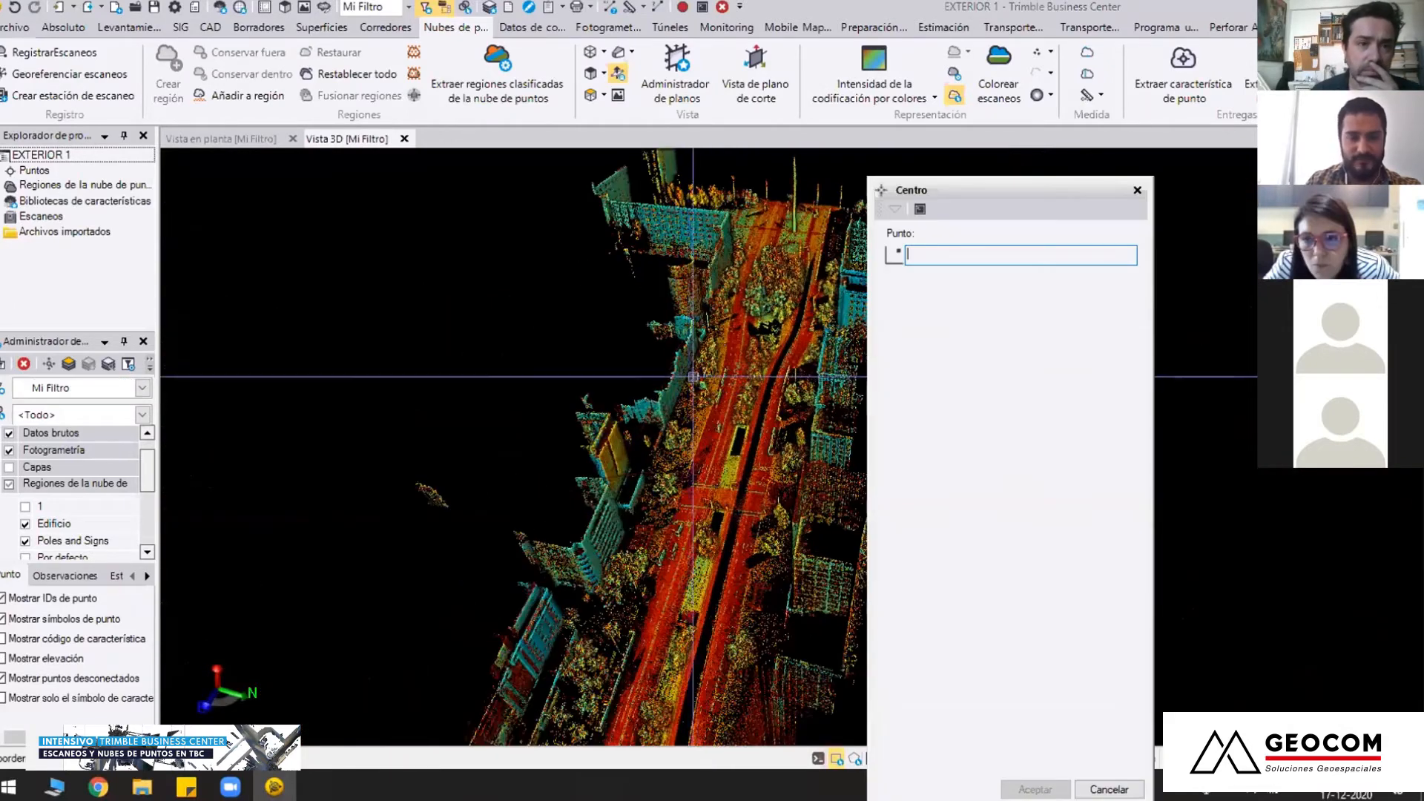
{"action": "key", "text": "Escape"}
{"action": "scroll", "coordinate": [699, 374], "scroll_direction": "up", "scroll_amount": 5}
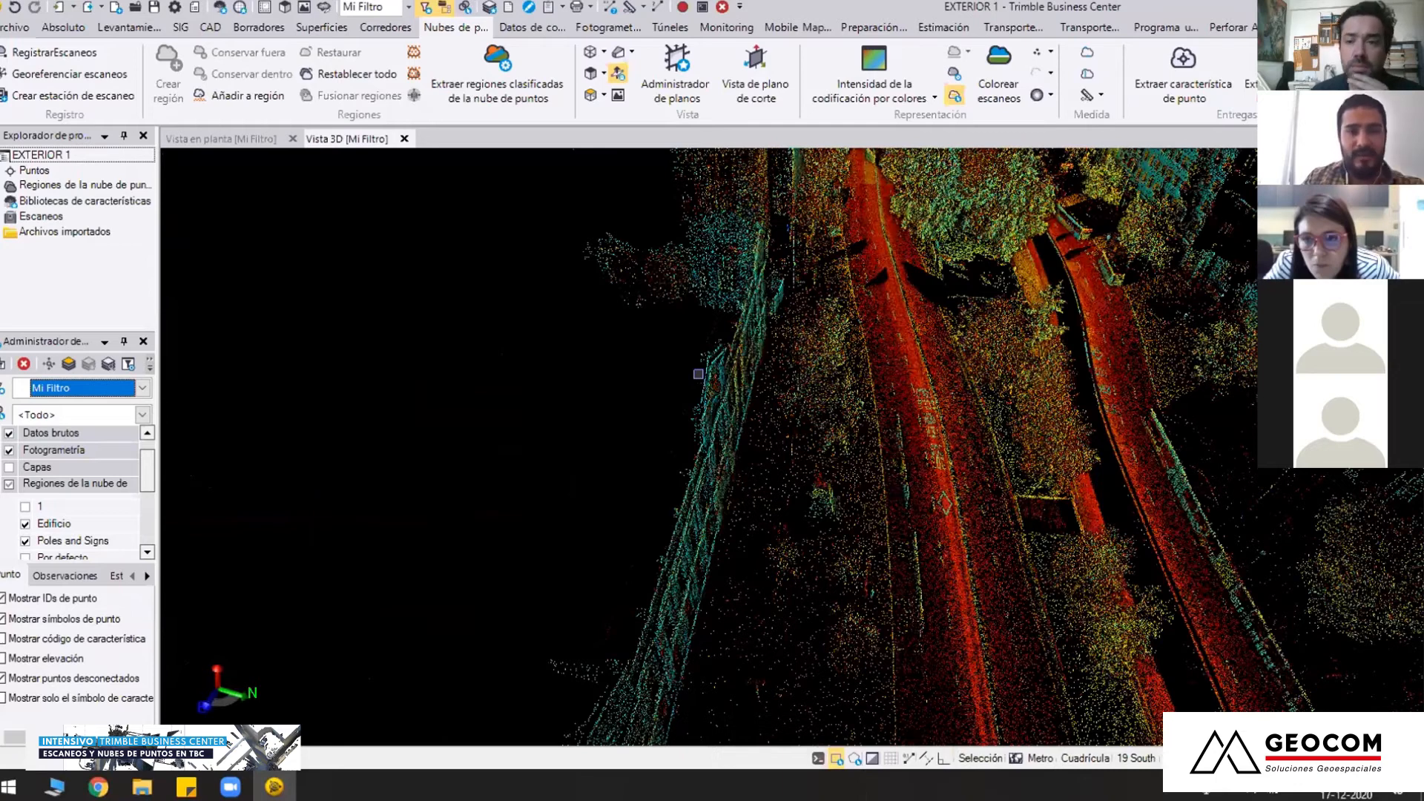
{"action": "scroll", "coordinate": [845, 460], "scroll_direction": "up", "scroll_amount": 2}
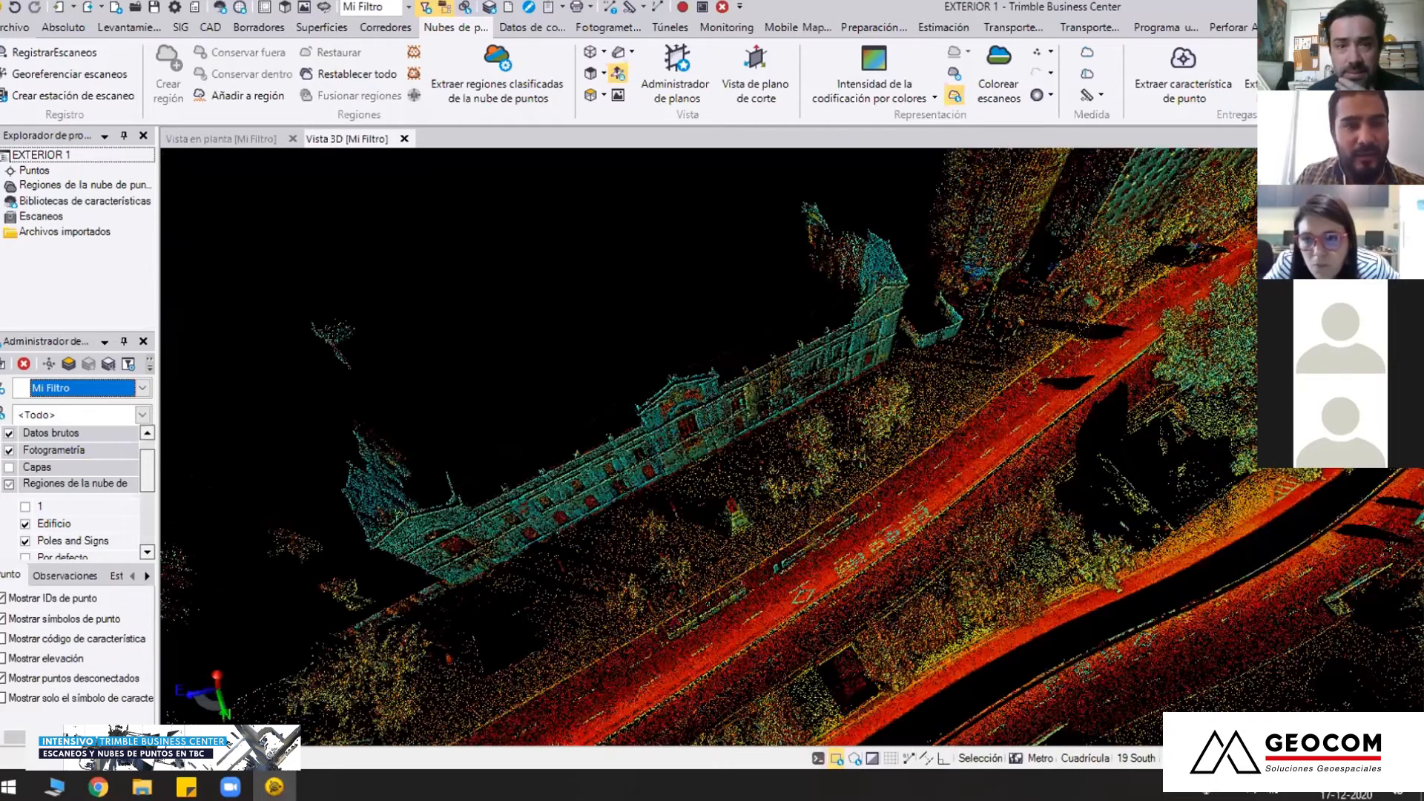
{"action": "middle_click_drag", "start_coordinate": [846, 501], "coordinate": [793, 447]}
{"action": "scroll", "coordinate": [793, 447], "scroll_direction": "up", "scroll_amount": 2}
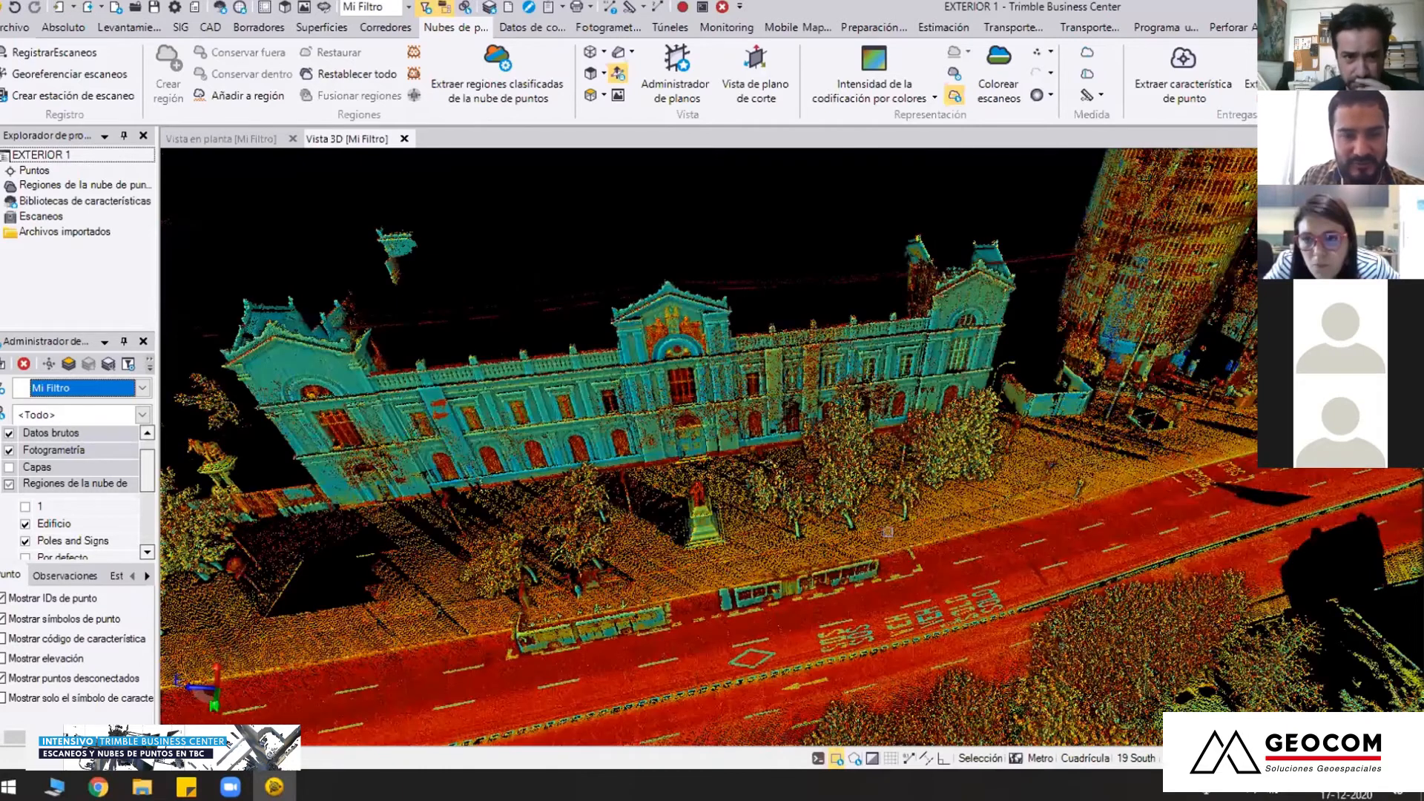
{"action": "middle_click_drag", "start_coordinate": [888, 532], "coordinate": [794, 416]}
{"action": "scroll", "coordinate": [786, 507], "scroll_direction": "down", "scroll_amount": 1}
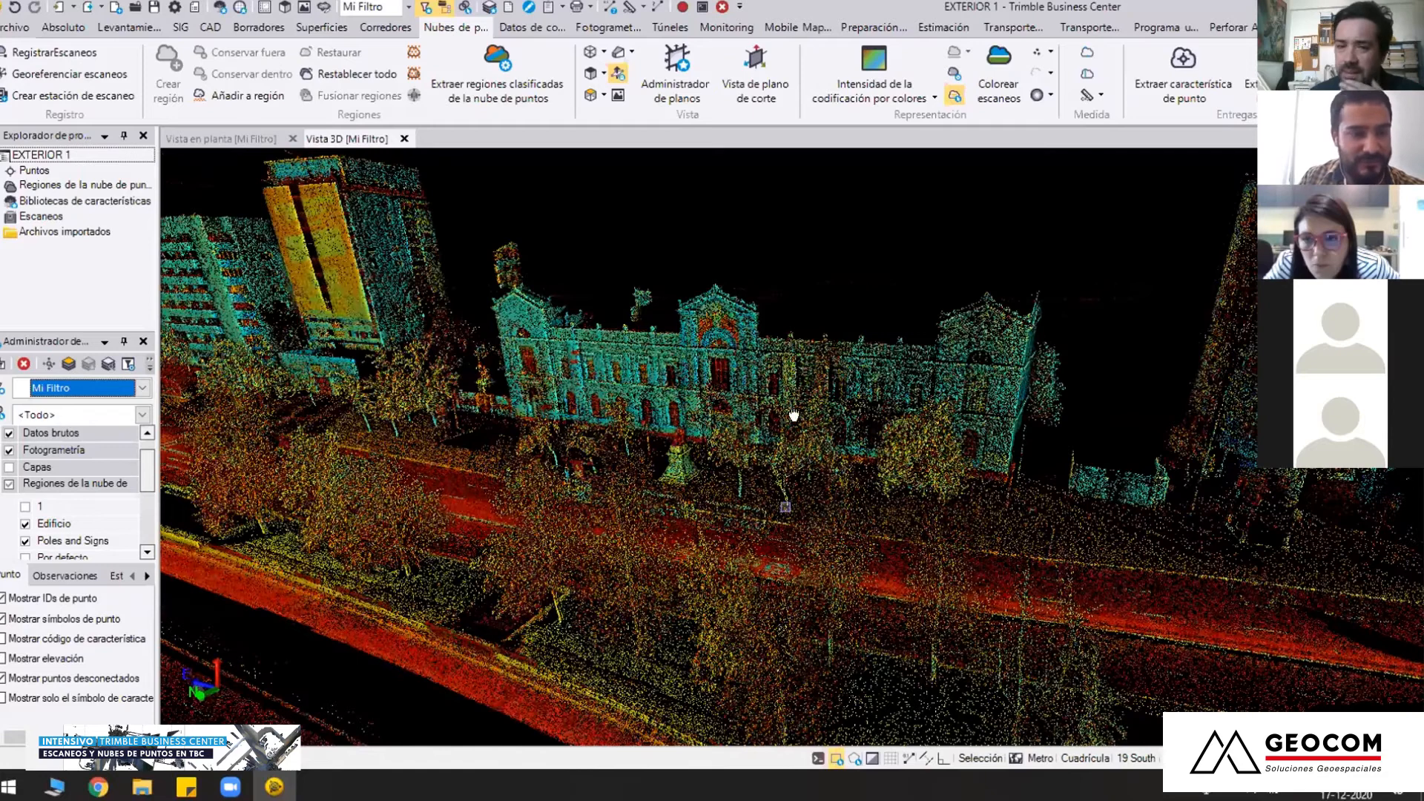
Examine the painted lane text, diamond marking, roadside barriers and kerb along the avenue beside the historic building
{"action": "middle_click_drag", "start_coordinate": [786, 507], "coordinate": [923, 442]}
{"action": "middle_click_drag", "start_coordinate": [623, 428], "coordinate": [875, 439]}
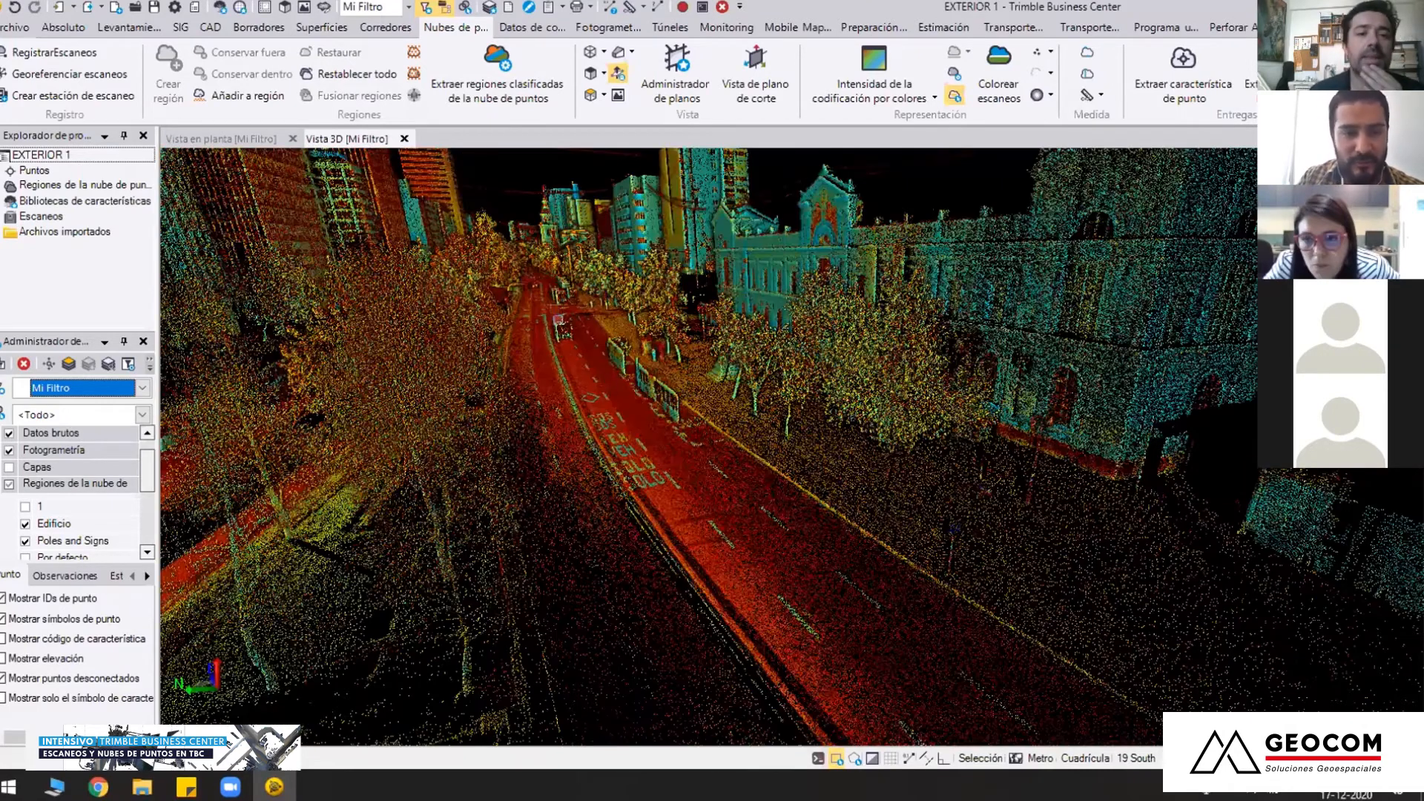
{"action": "middle_click_drag", "start_coordinate": [687, 405], "coordinate": [687, 405]}
{"action": "scroll", "coordinate": [687, 405], "scroll_direction": "up", "scroll_amount": 3}
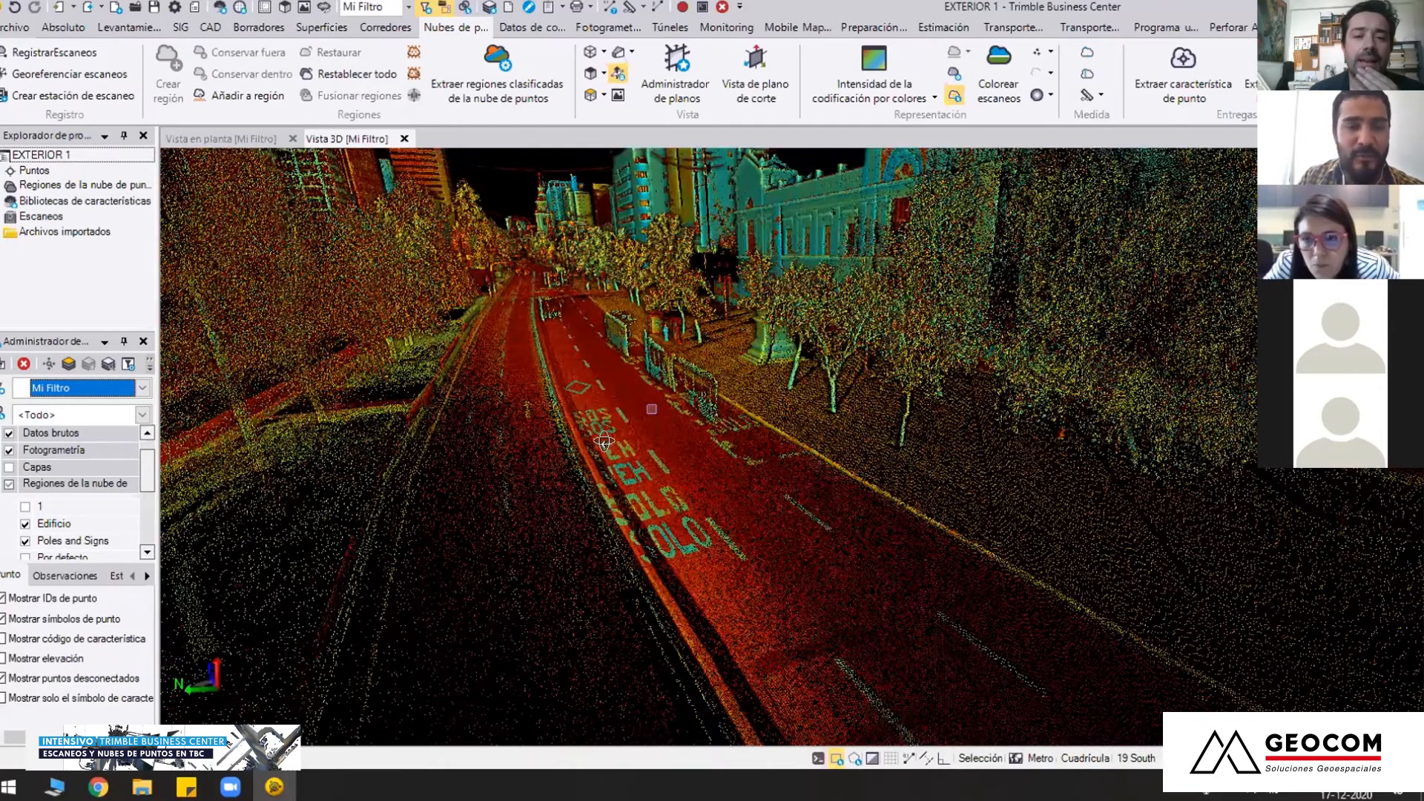
{"action": "scroll", "coordinate": [654, 434], "scroll_direction": "down", "scroll_amount": 3}
{"action": "middle_click_drag", "start_coordinate": [654, 434], "coordinate": [749, 441]}
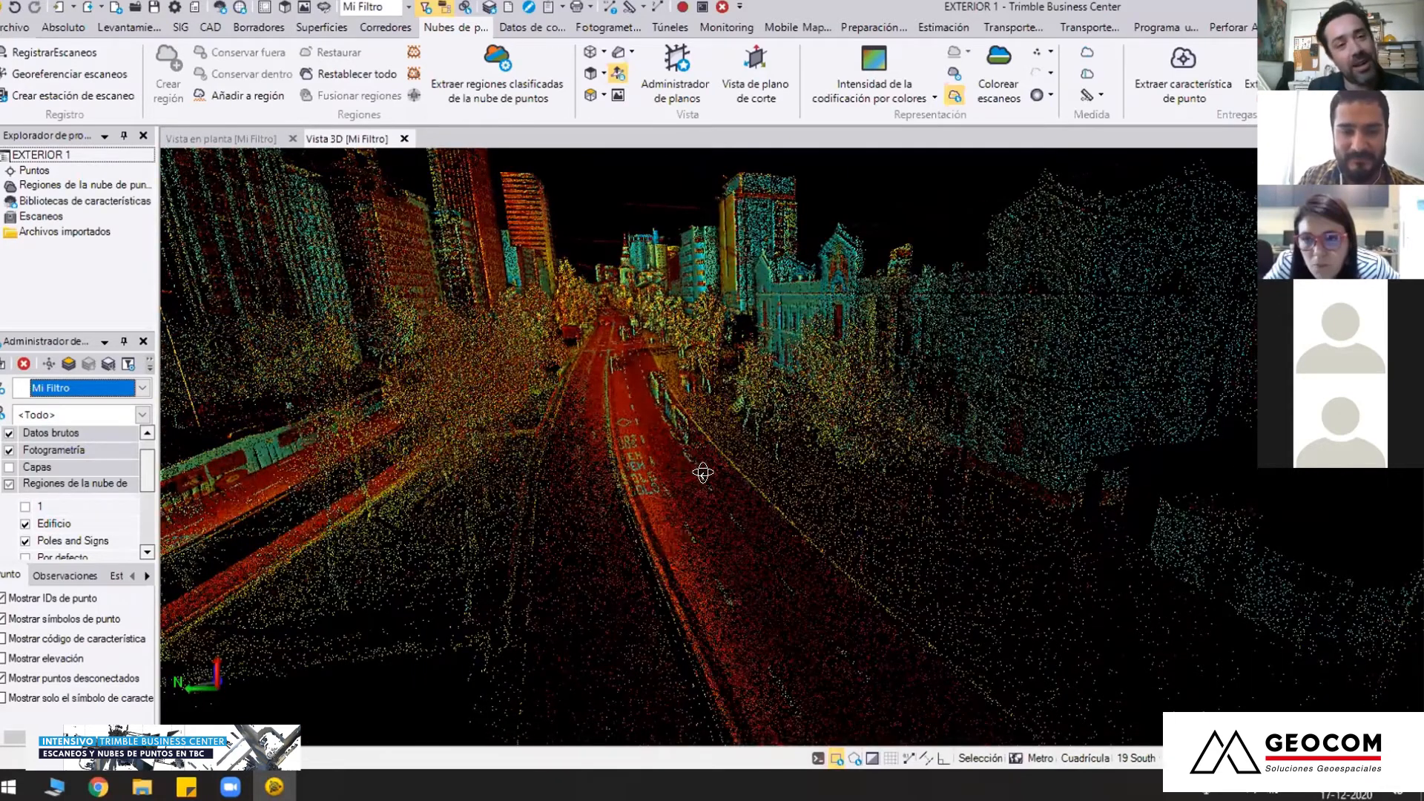
{"action": "scroll", "coordinate": [716, 487], "scroll_direction": "up", "scroll_amount": 3}
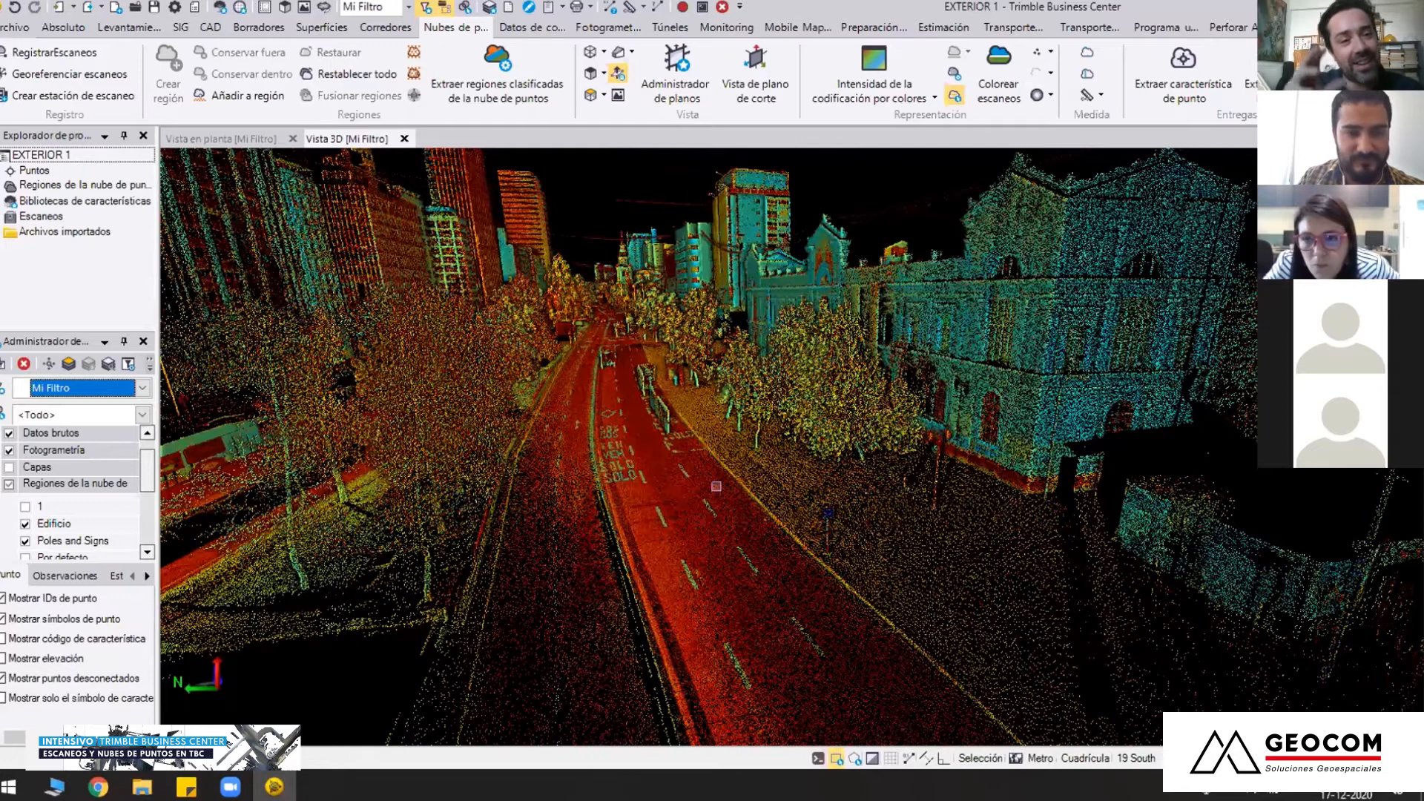
{"action": "scroll", "coordinate": [716, 487], "scroll_direction": "up", "scroll_amount": 2}
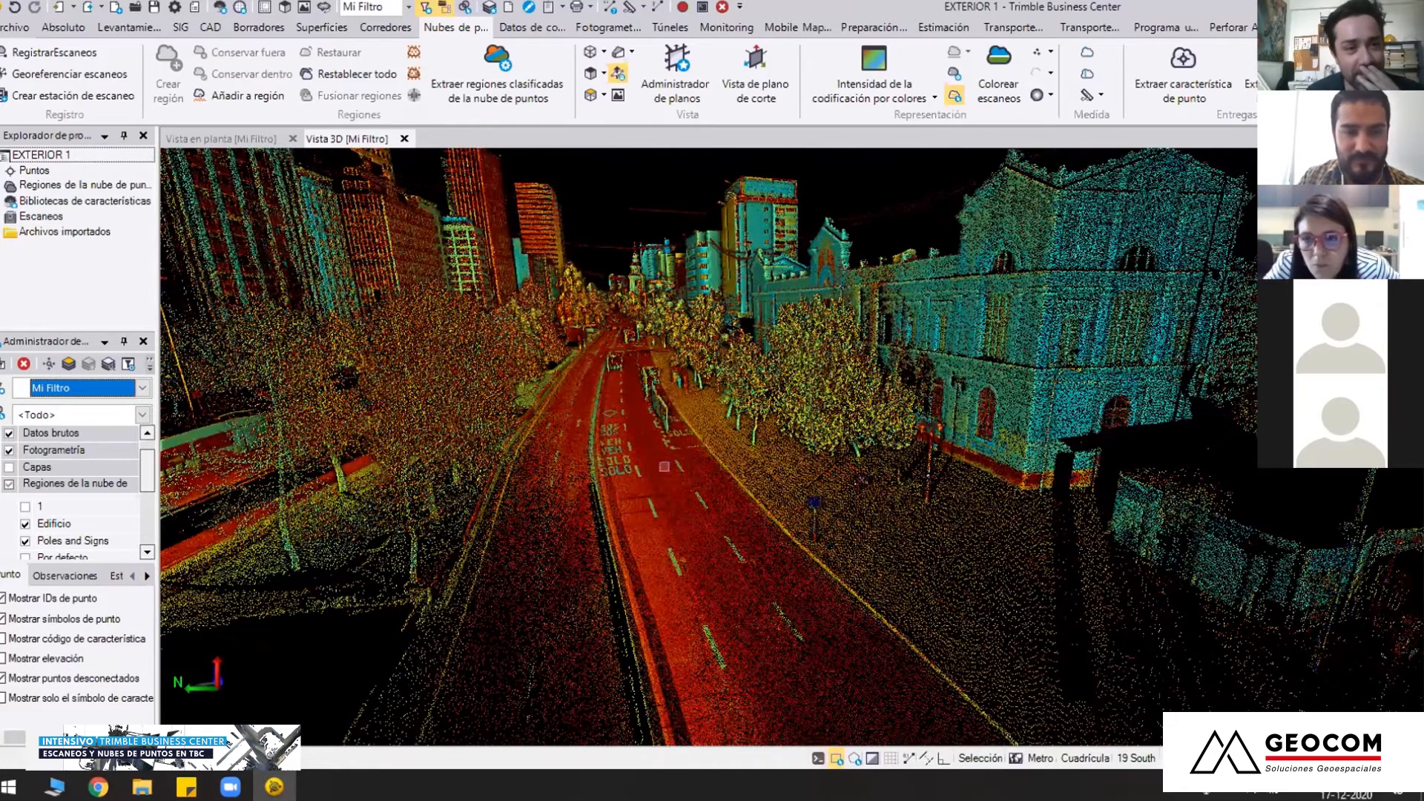
{"action": "scroll", "coordinate": [664, 467], "scroll_direction": "down", "scroll_amount": 2}
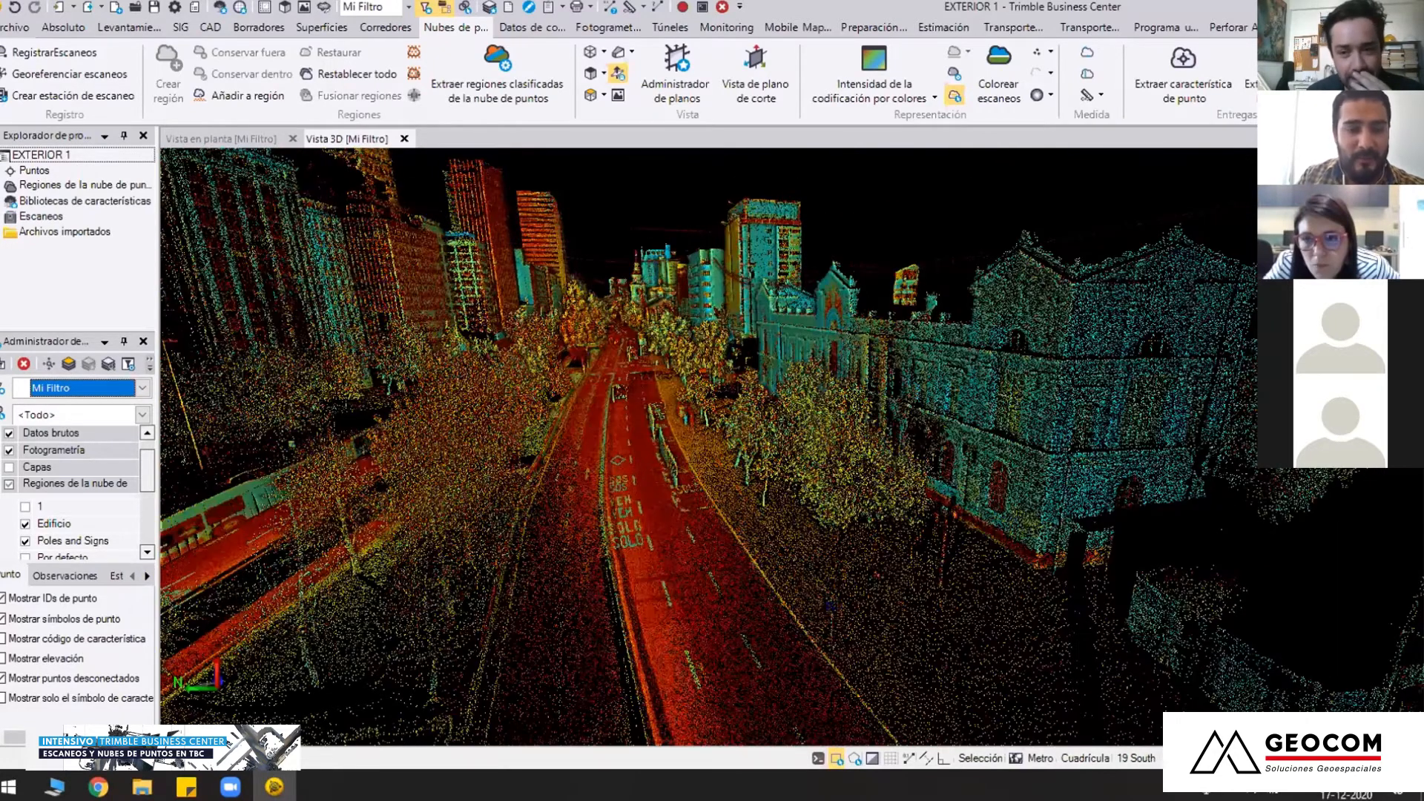
{"action": "middle_click_drag", "start_coordinate": [687, 466], "coordinate": [809, 479]}
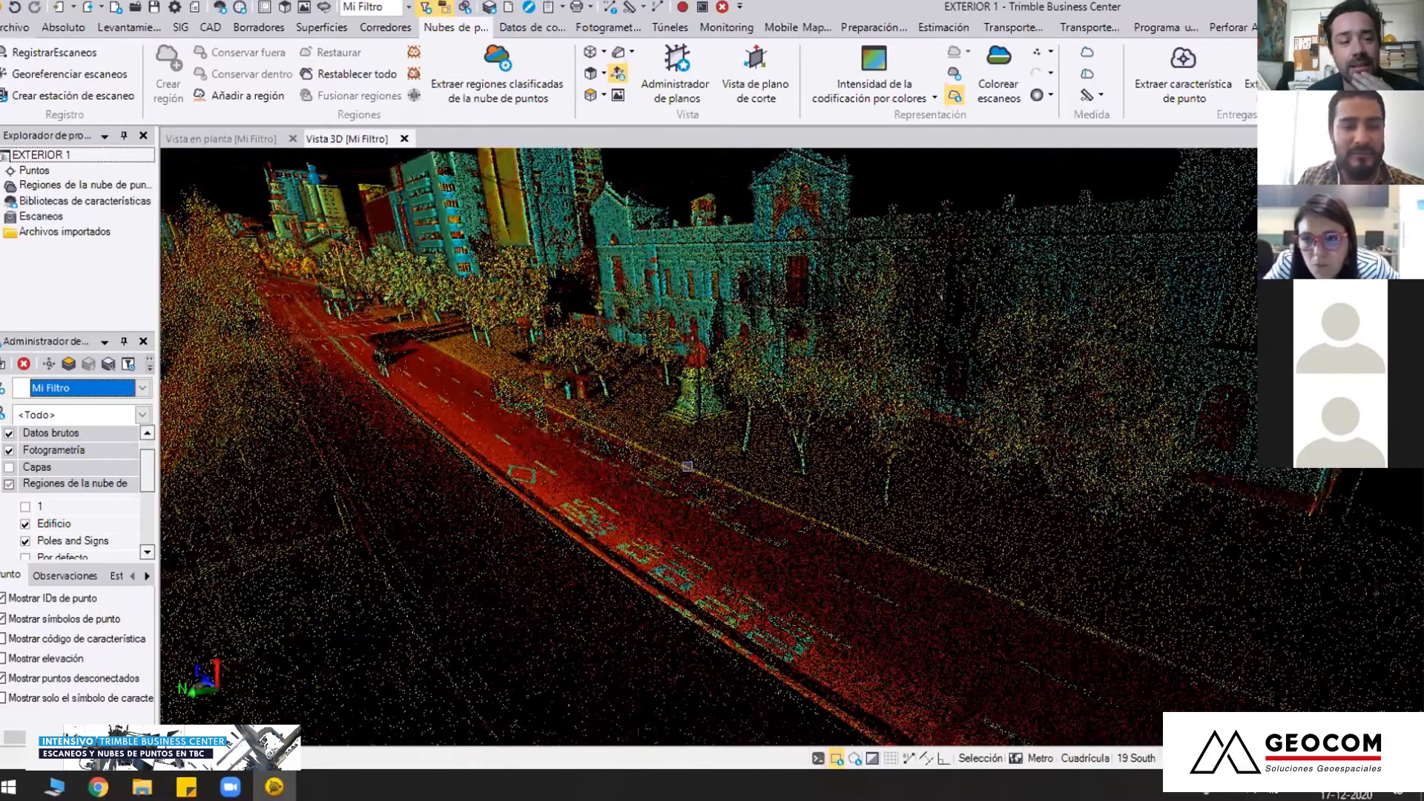
{"action": "scroll", "coordinate": [688, 466], "scroll_direction": "down", "scroll_amount": 3}
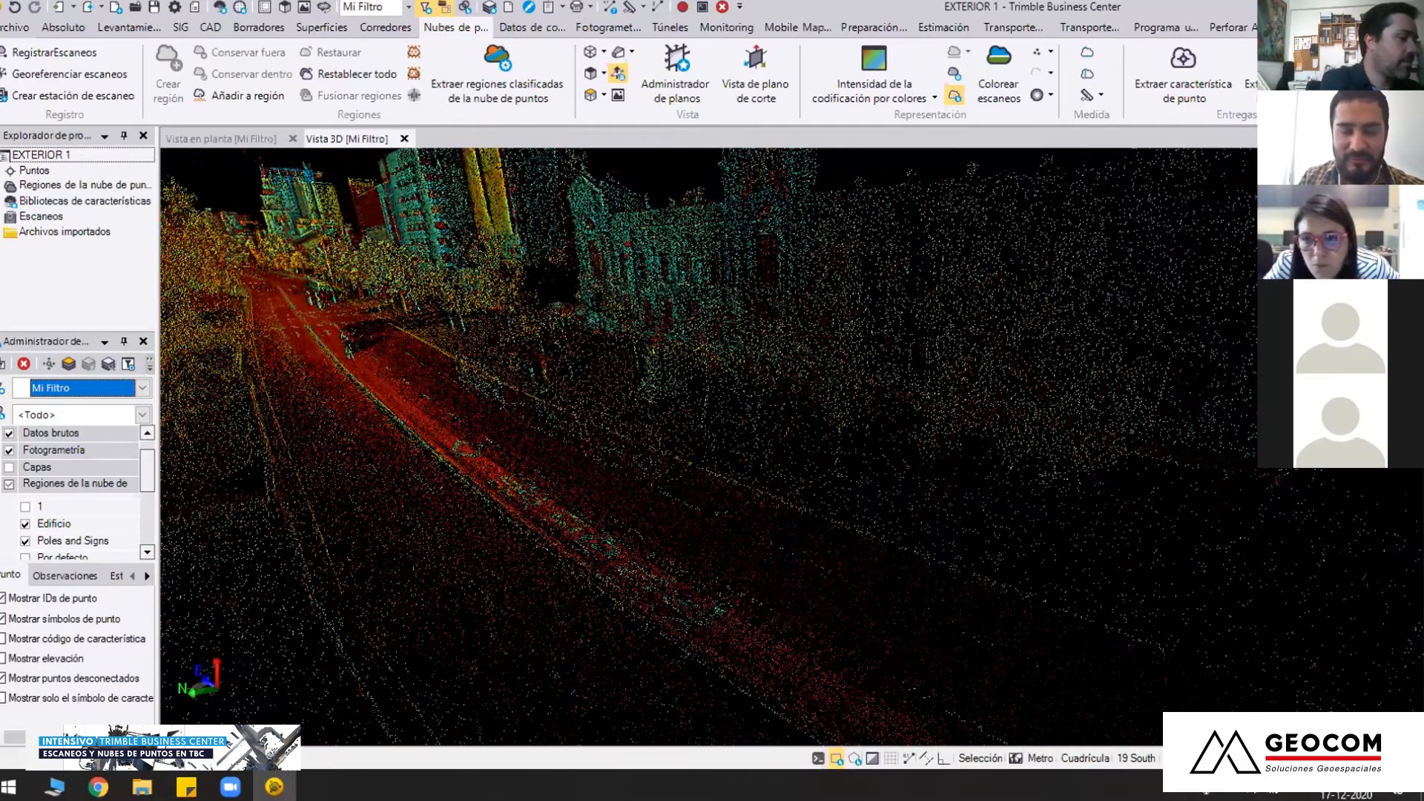
{"action": "middle_click_drag", "start_coordinate": [794, 448], "coordinate": [742, 449]}
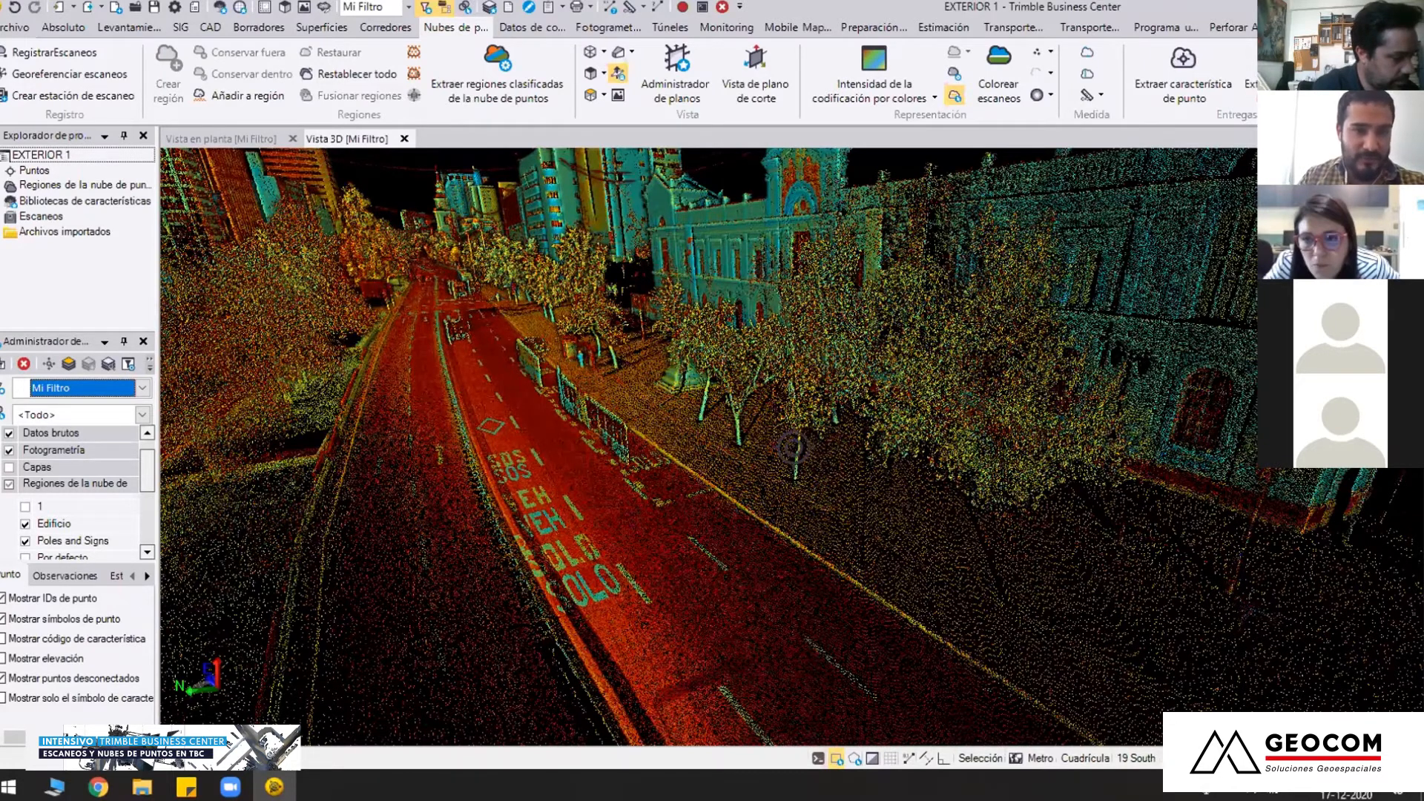
{"action": "middle_click_drag", "start_coordinate": [792, 449], "coordinate": [797, 448]}
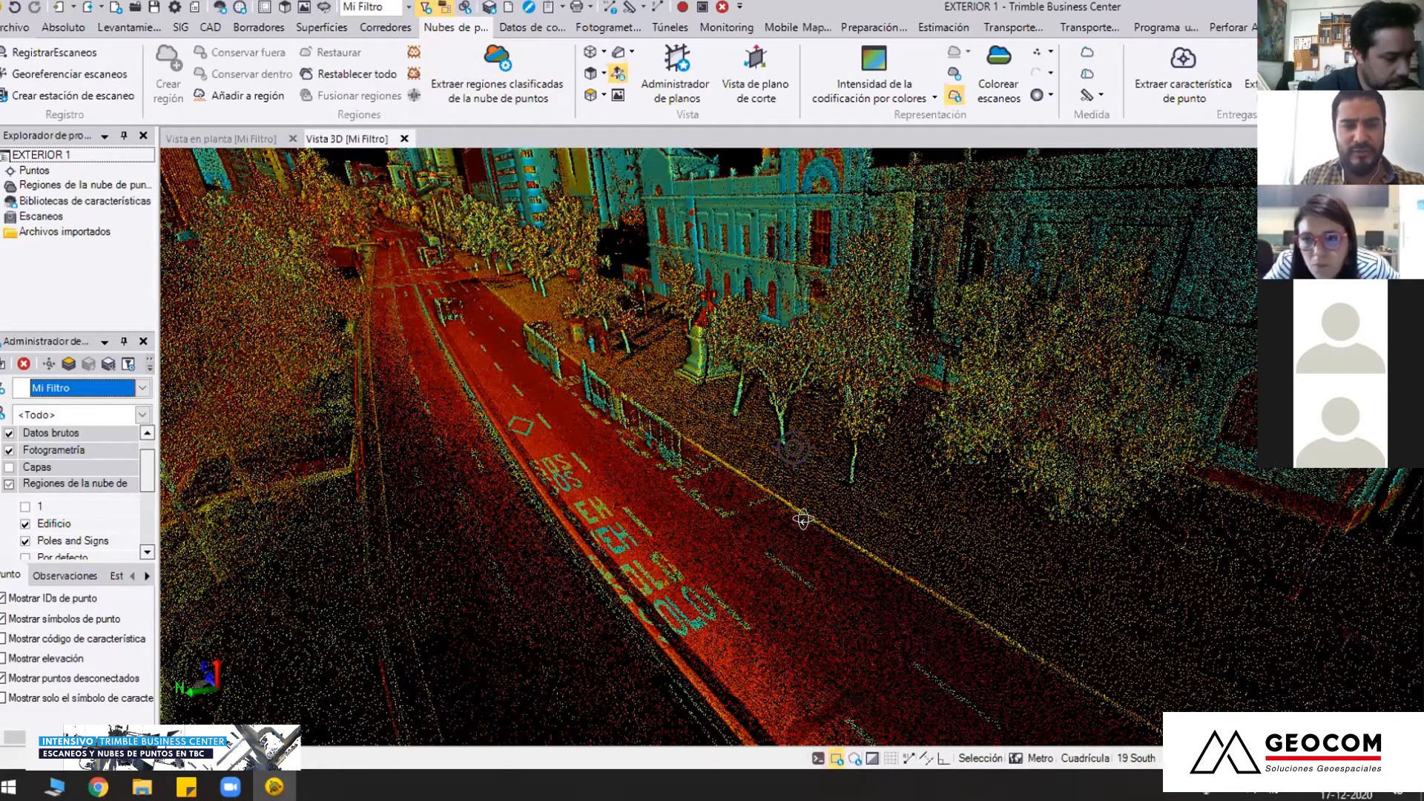
{"action": "scroll", "coordinate": [794, 448], "scroll_direction": "down", "scroll_amount": 1}
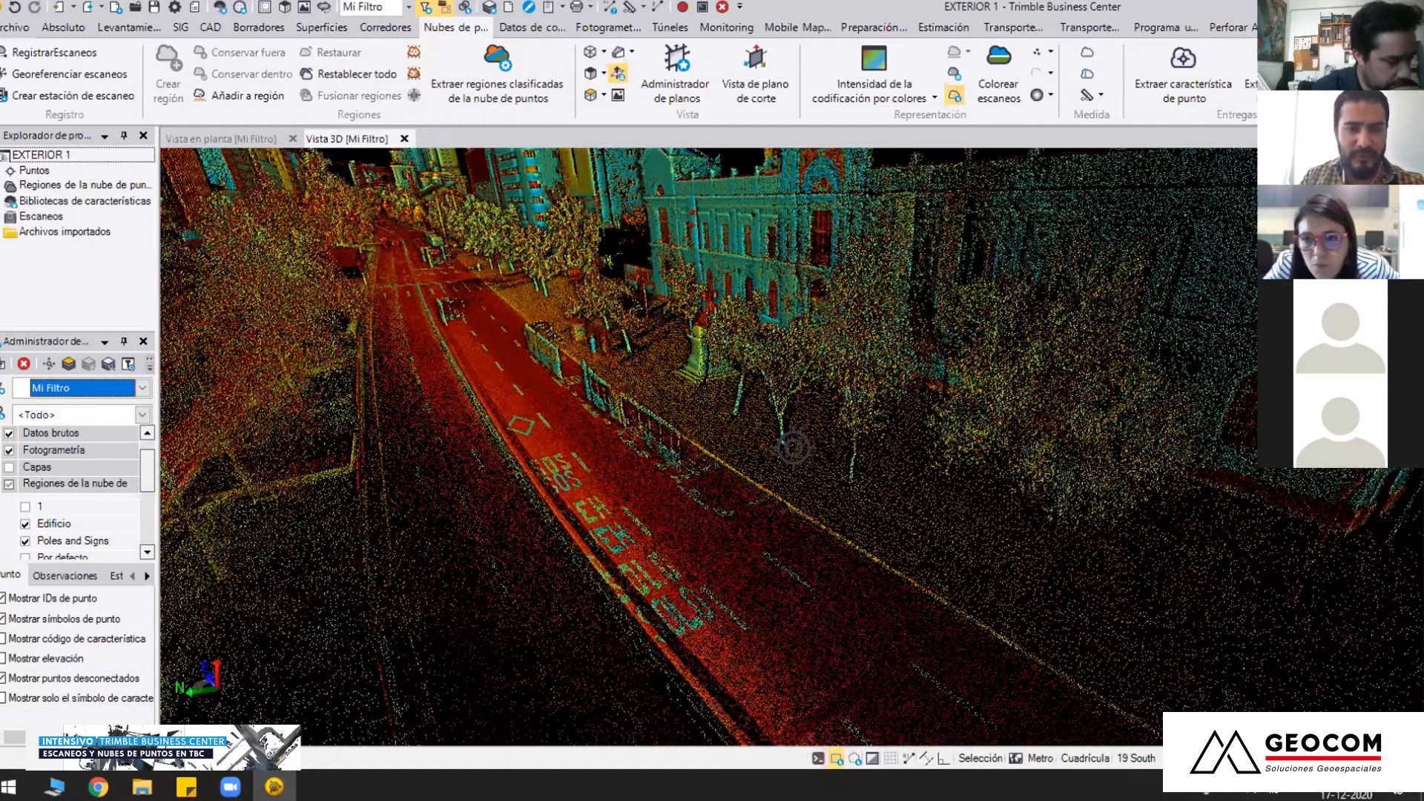
Examine the avenue from overhead and at street level, including the historic building's facade and the painted lane markings
{"action": "scroll", "coordinate": [794, 448], "scroll_direction": "down", "scroll_amount": 1}
{"action": "middle_click_drag", "start_coordinate": [693, 489], "coordinate": [694, 474]}
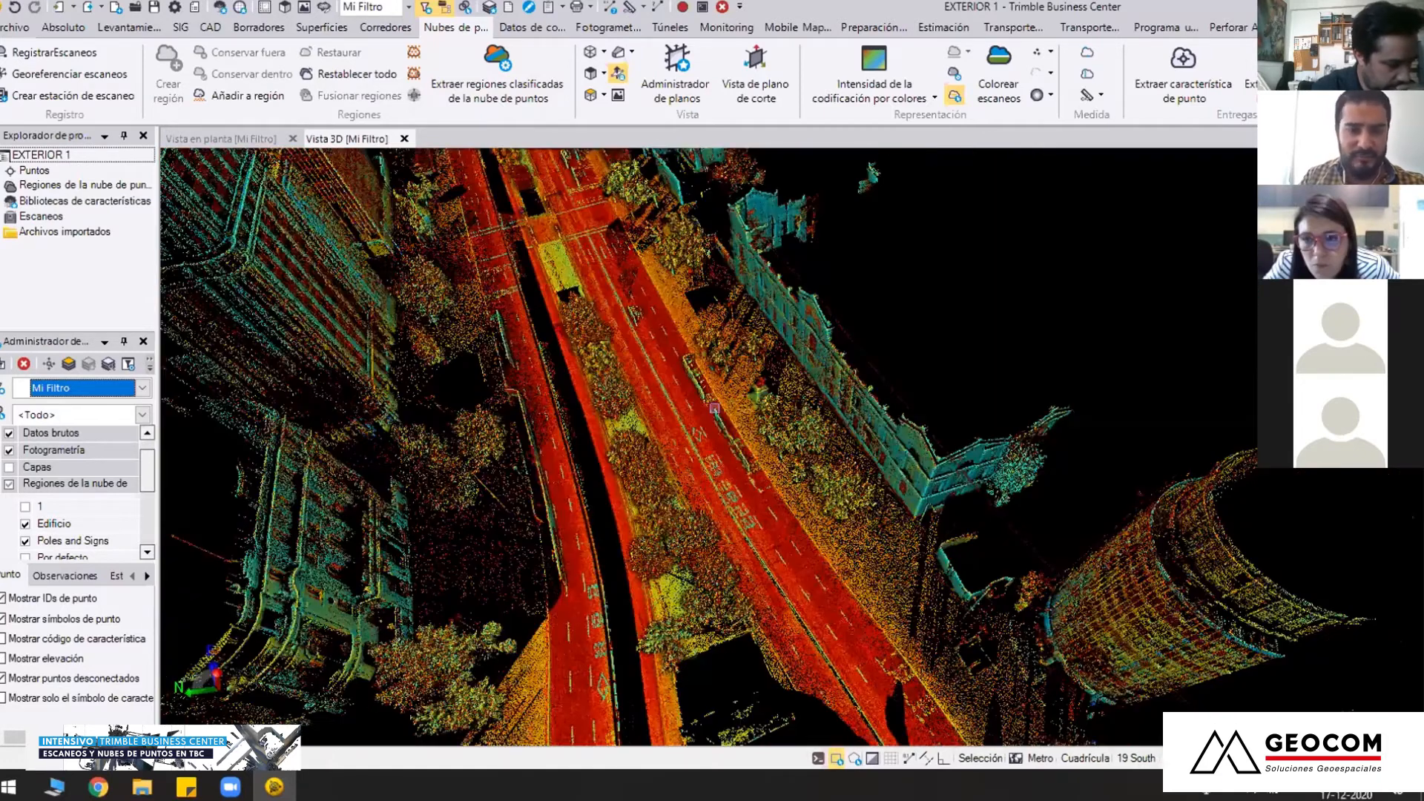
{"action": "middle_click_drag", "start_coordinate": [739, 541], "coordinate": [691, 490]}
{"action": "scroll", "coordinate": [690, 491], "scroll_direction": "down", "scroll_amount": 1}
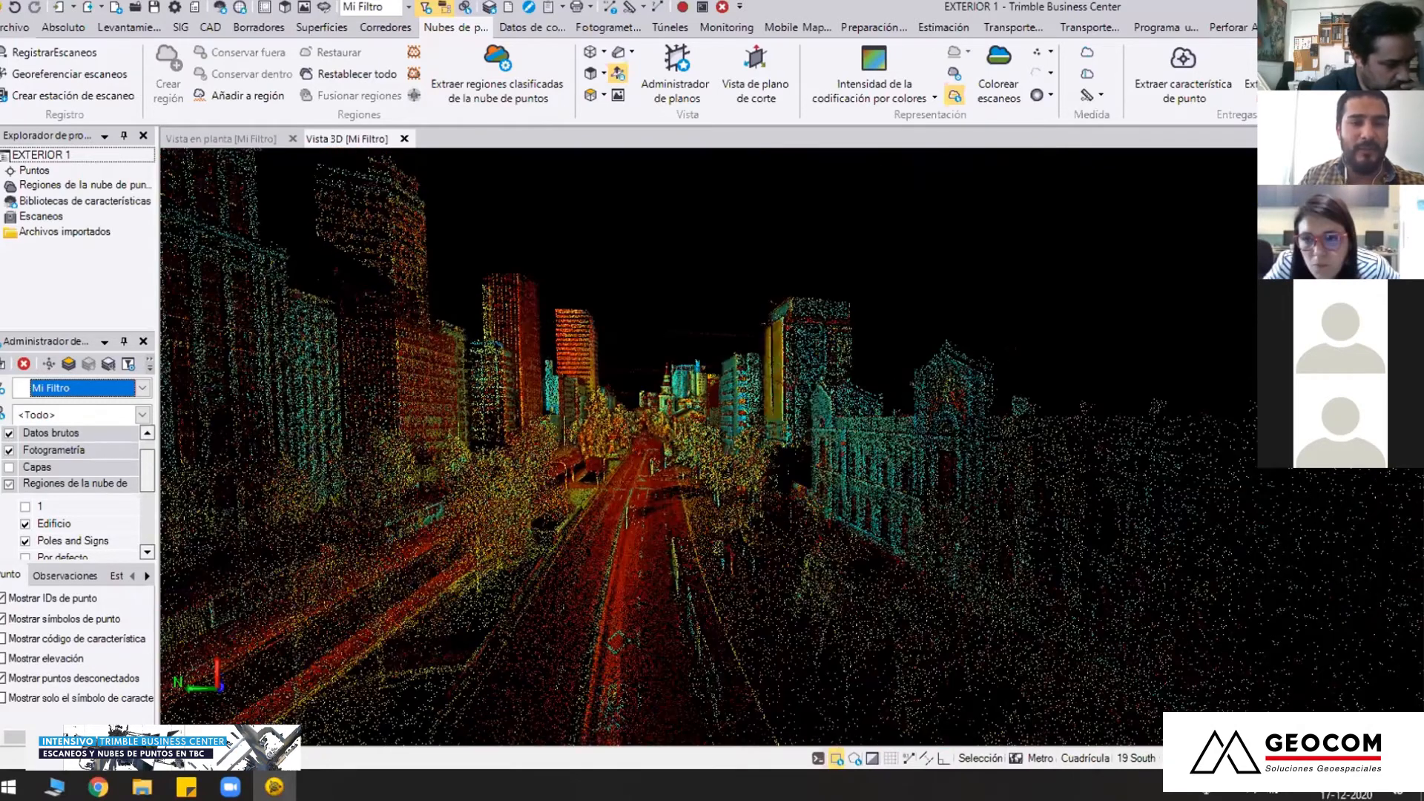
{"action": "middle_click_drag", "start_coordinate": [591, 458], "coordinate": [619, 381]}
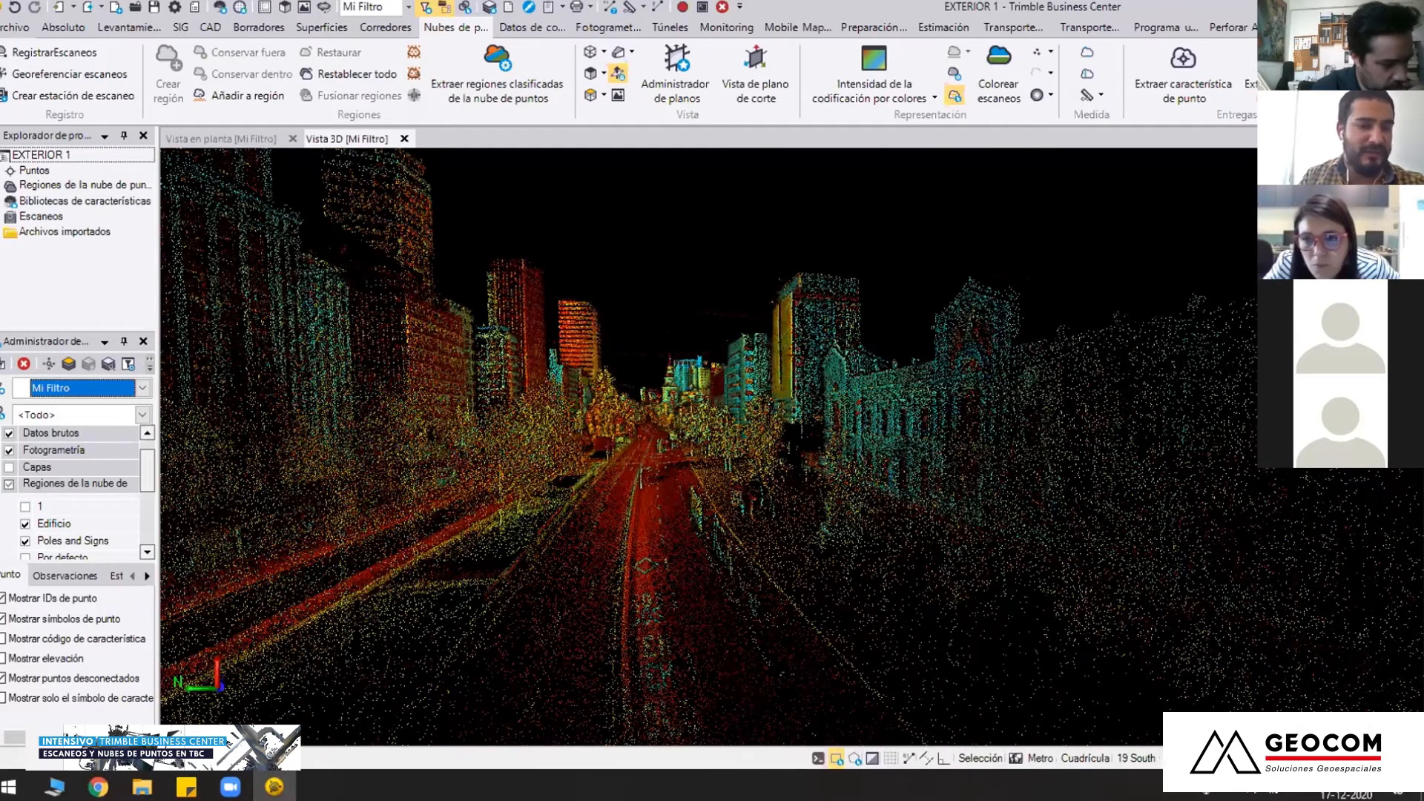
{"action": "middle_click_drag", "start_coordinate": [752, 420], "coordinate": [735, 408]}
{"action": "mouse_move", "coordinate": [689, 464]}
{"action": "middle_mouse_down"}
{"action": "mouse_move", "coordinate": [743, 468]}
{"action": "mouse_move", "coordinate": [668, 472]}
{"action": "mouse_move", "coordinate": [733, 498]}
{"action": "mouse_move", "coordinate": [737, 461]}
{"action": "mouse_move", "coordinate": [675, 490]}
{"action": "middle_mouse_up"}
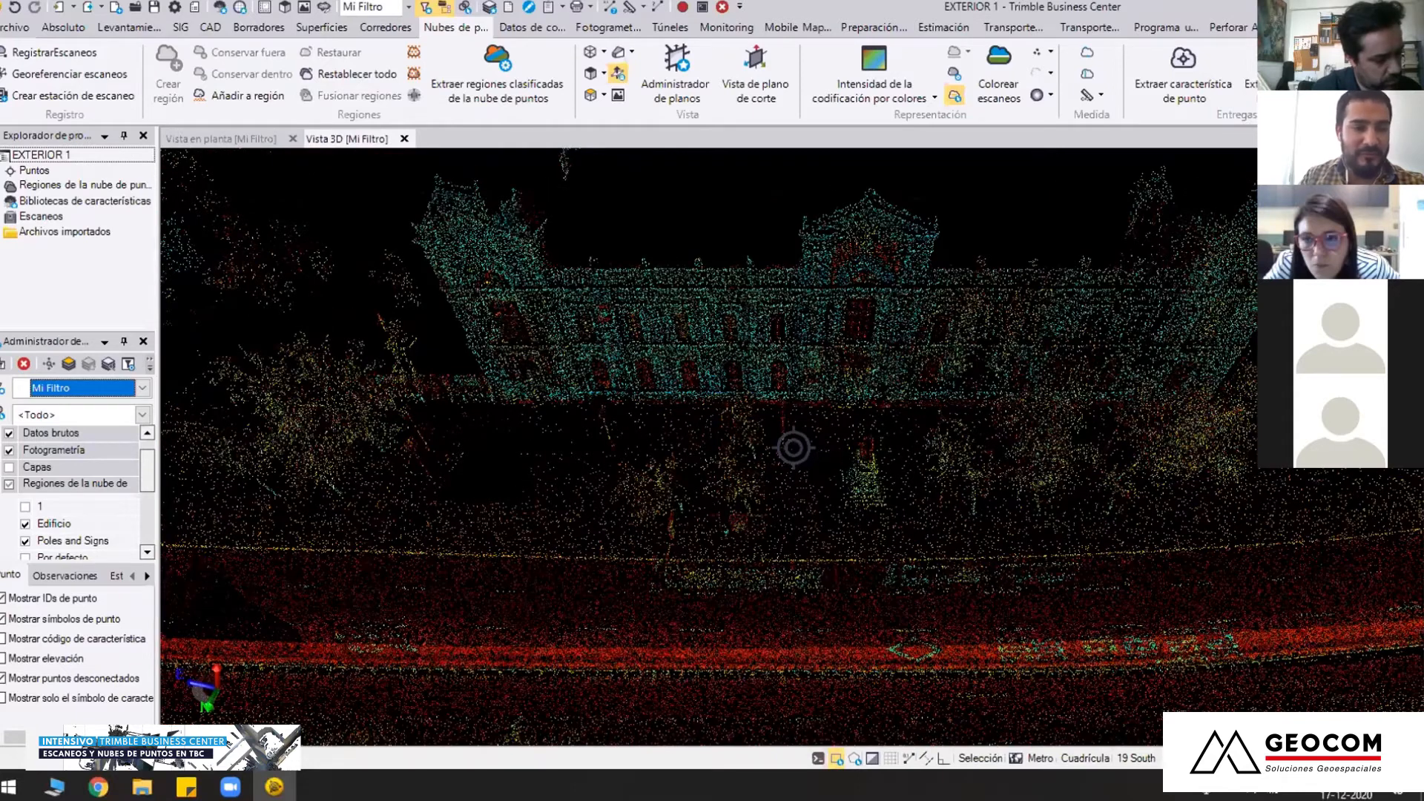
{"action": "mouse_move", "coordinate": [793, 447]}
{"action": "middle_mouse_down"}
{"action": "mouse_move", "coordinate": [681, 492]}
{"action": "mouse_move", "coordinate": [665, 538]}
{"action": "middle_mouse_up"}
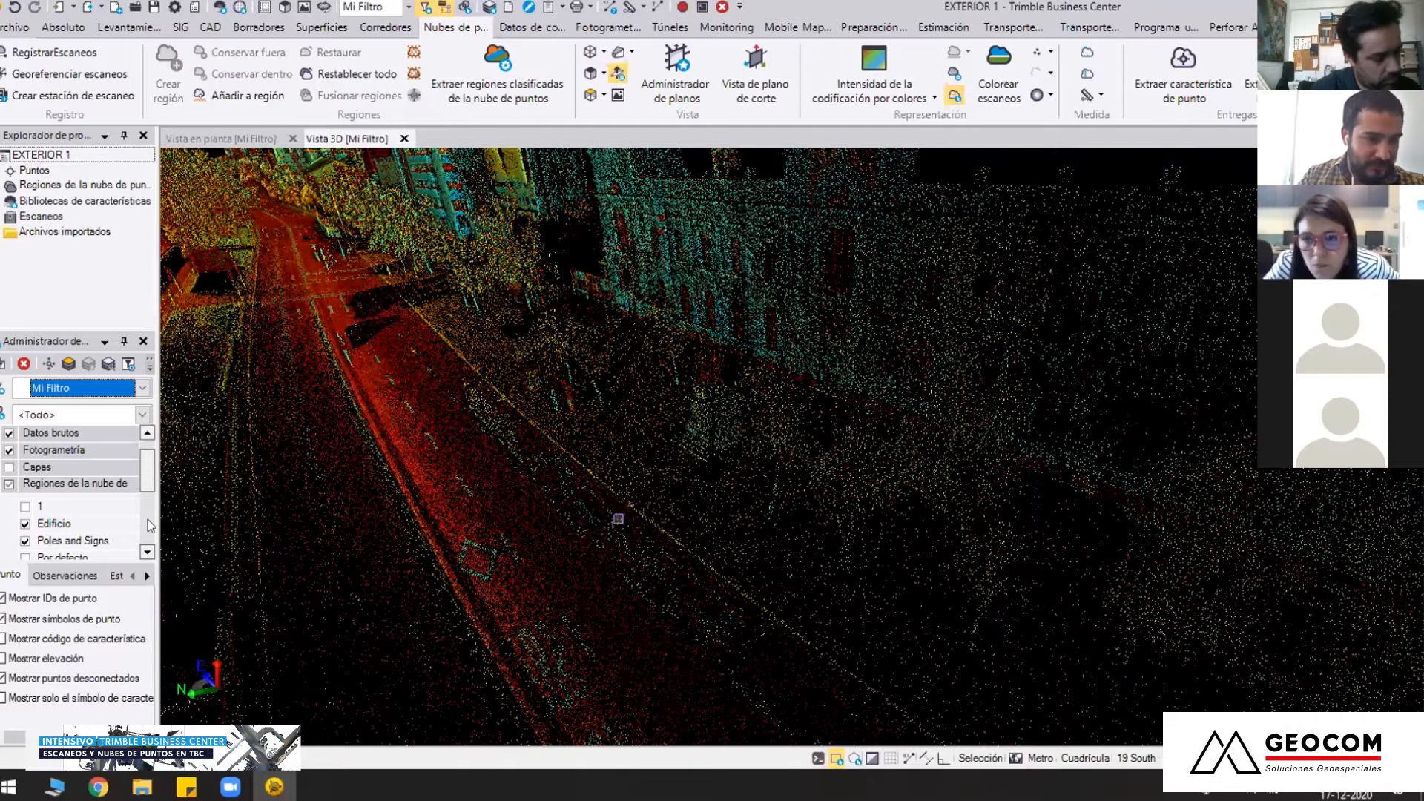
Hide the Edificio, Poles and Signs, Power Lines and Vegetación alta regions, keeping only Terreno displayed
{"action": "left_click", "coordinate": [148, 519]}
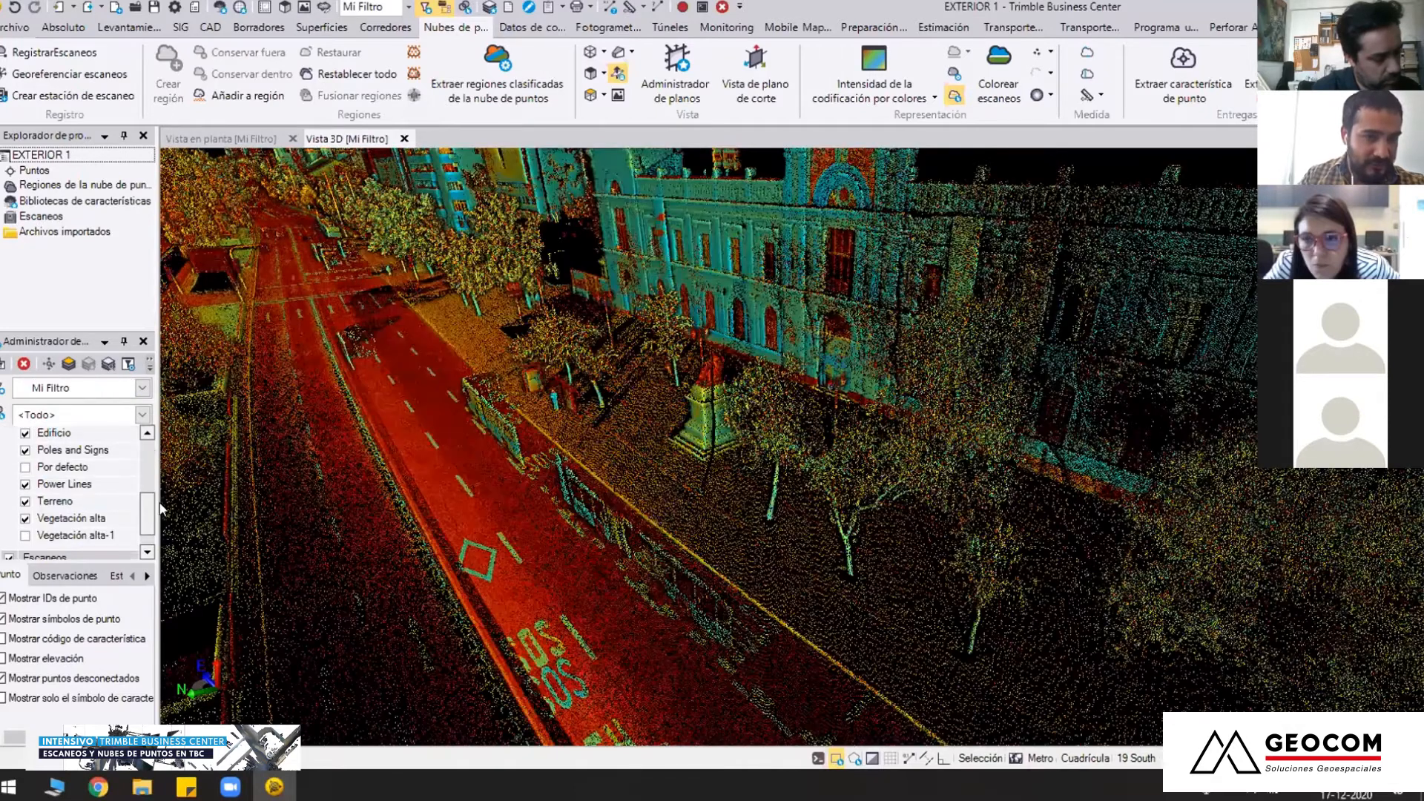
{"action": "left_click", "coordinate": [25, 519]}
{"action": "left_click", "coordinate": [25, 503]}
{"action": "left_click", "coordinate": [25, 450]}
{"action": "left_click", "coordinate": [25, 468]}
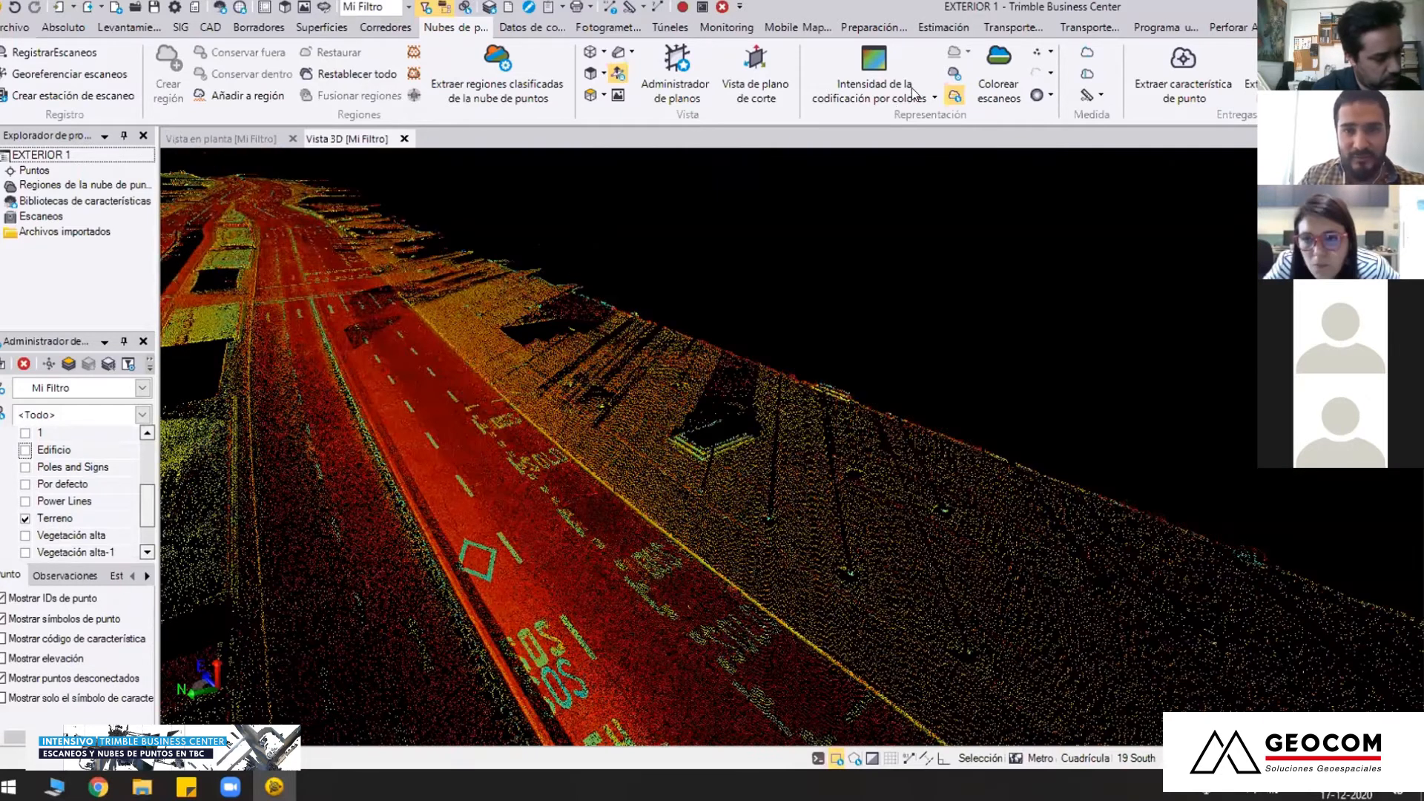
Switch the point cloud colouring to Color de región and view the terrain along the avenue
{"action": "left_click", "coordinate": [914, 92]}
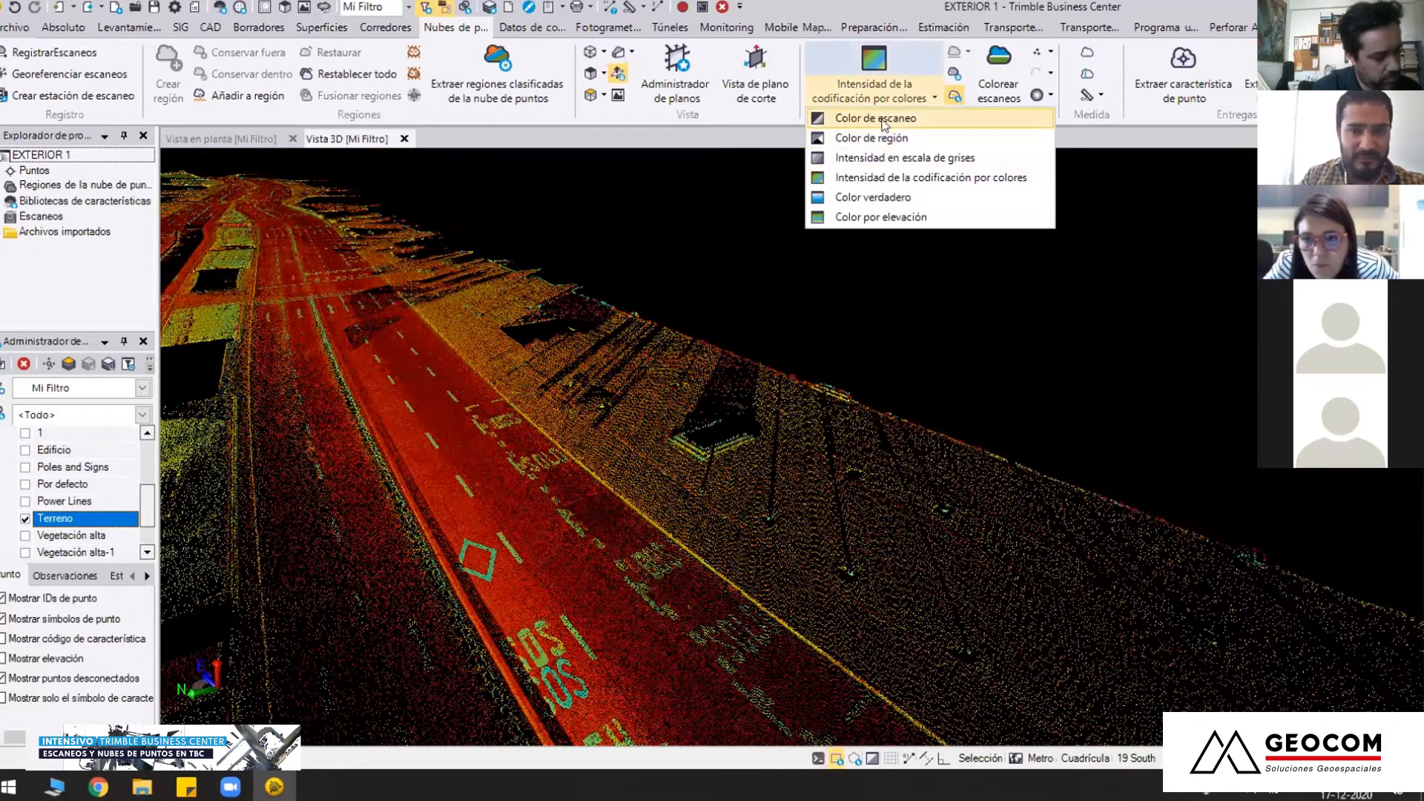
{"action": "left_click", "coordinate": [871, 138]}
{"action": "middle_click_drag", "start_coordinate": [697, 363], "coordinate": [795, 454]}
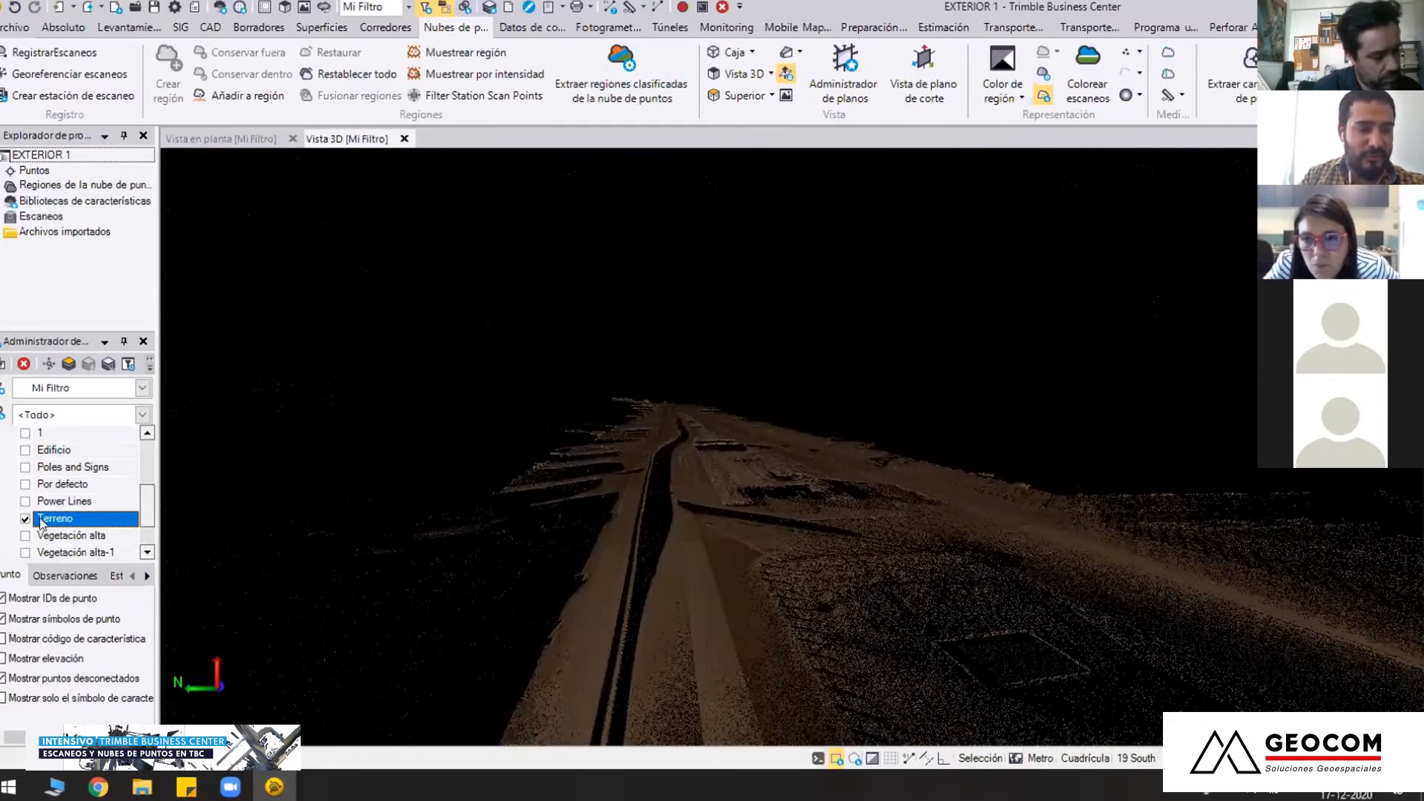
Display the Edificio region with the terrain and inspect the buildings lining both sides of the avenue
{"action": "left_click", "coordinate": [25, 451]}
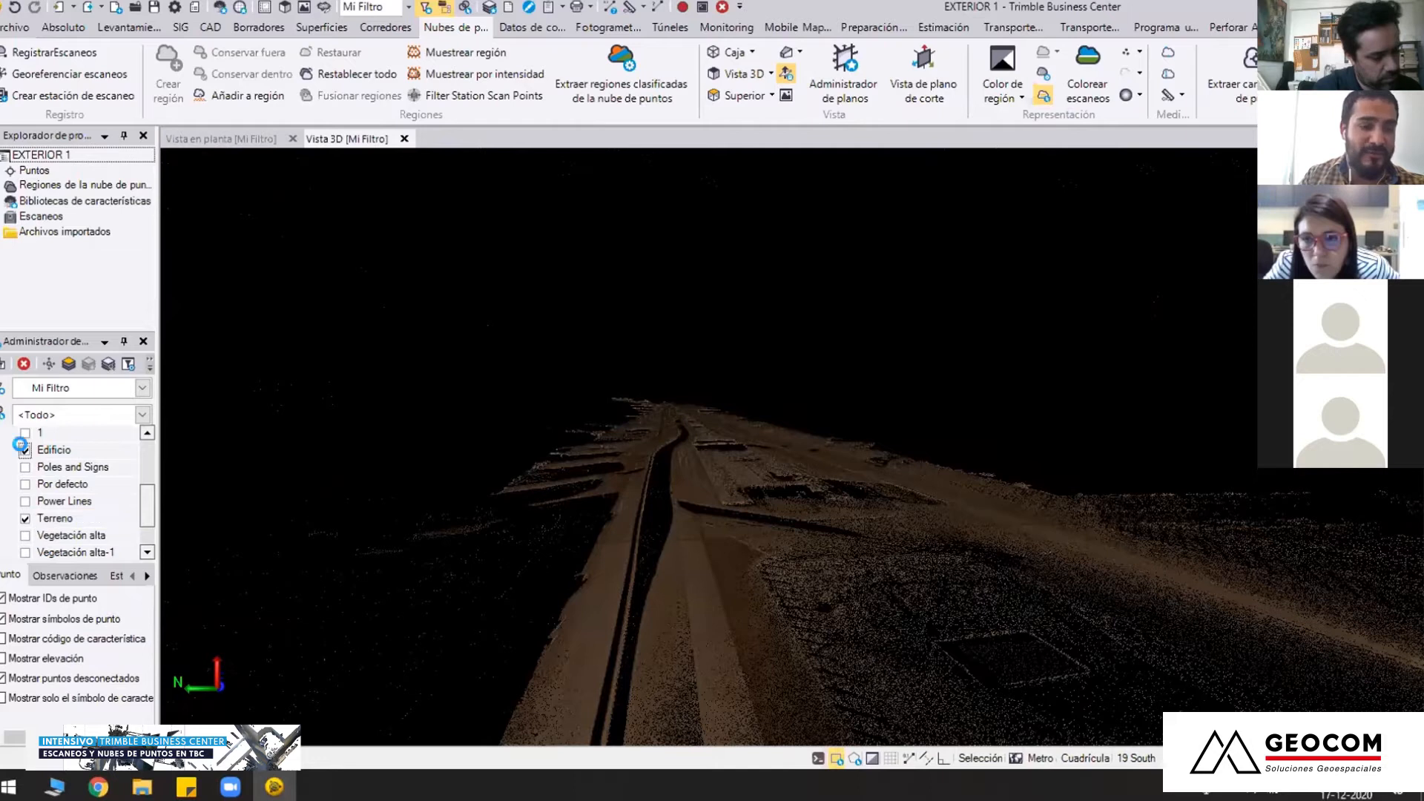
{"action": "middle_click_drag", "start_coordinate": [725, 443], "coordinate": [914, 545]}
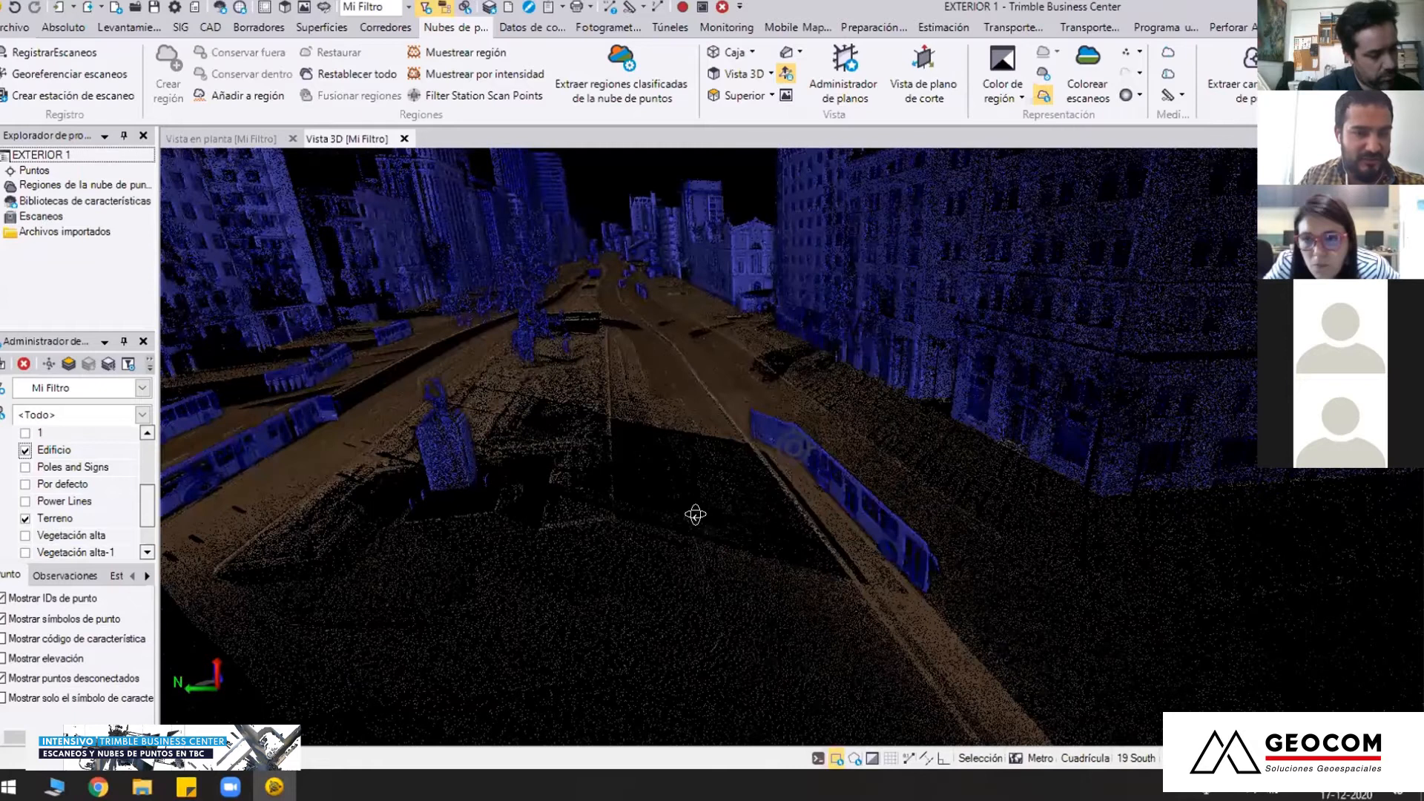
{"action": "middle_click_drag", "start_coordinate": [695, 514], "coordinate": [793, 447]}
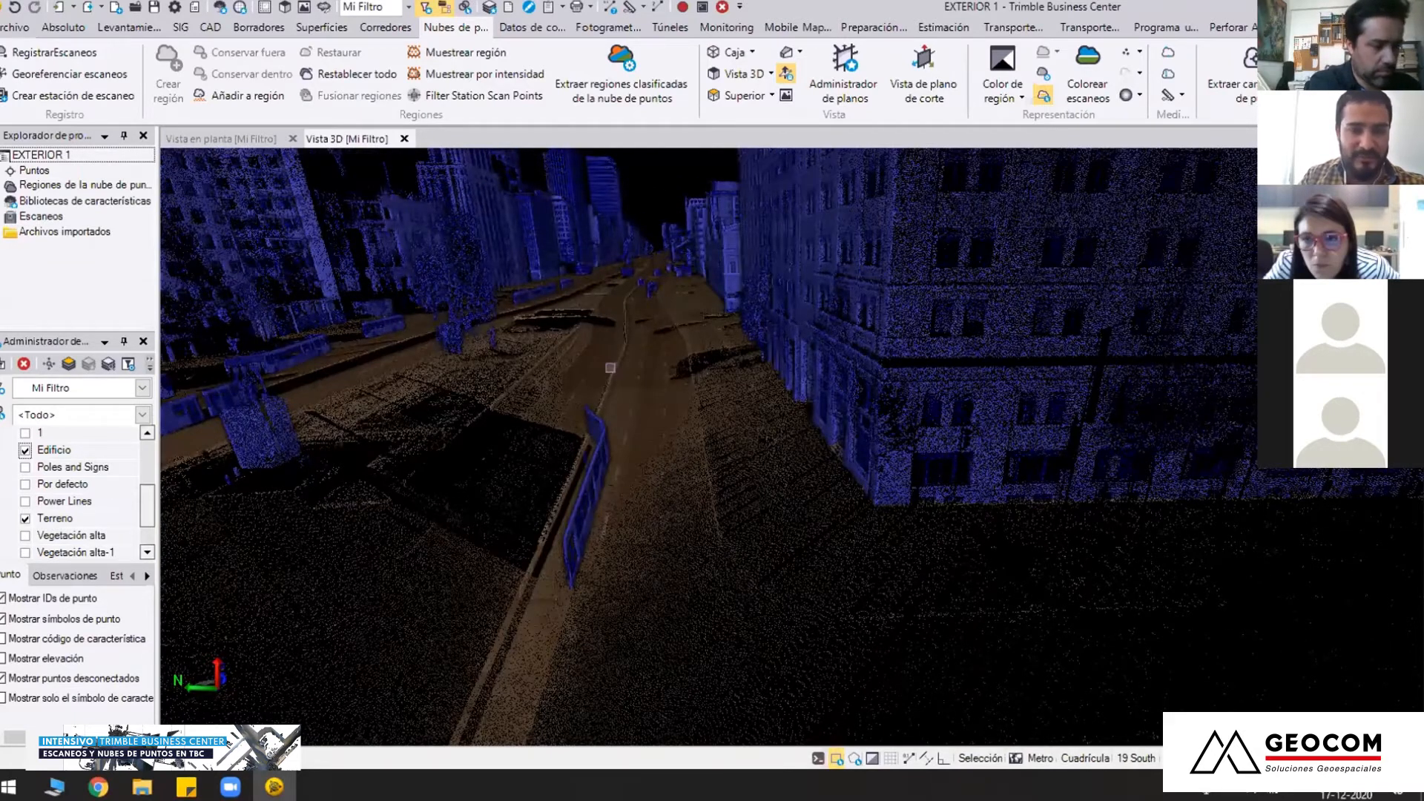
{"action": "scroll", "coordinate": [609, 367], "scroll_direction": "down", "scroll_amount": 5}
{"action": "scroll", "coordinate": [762, 405], "scroll_direction": "up", "scroll_amount": 3}
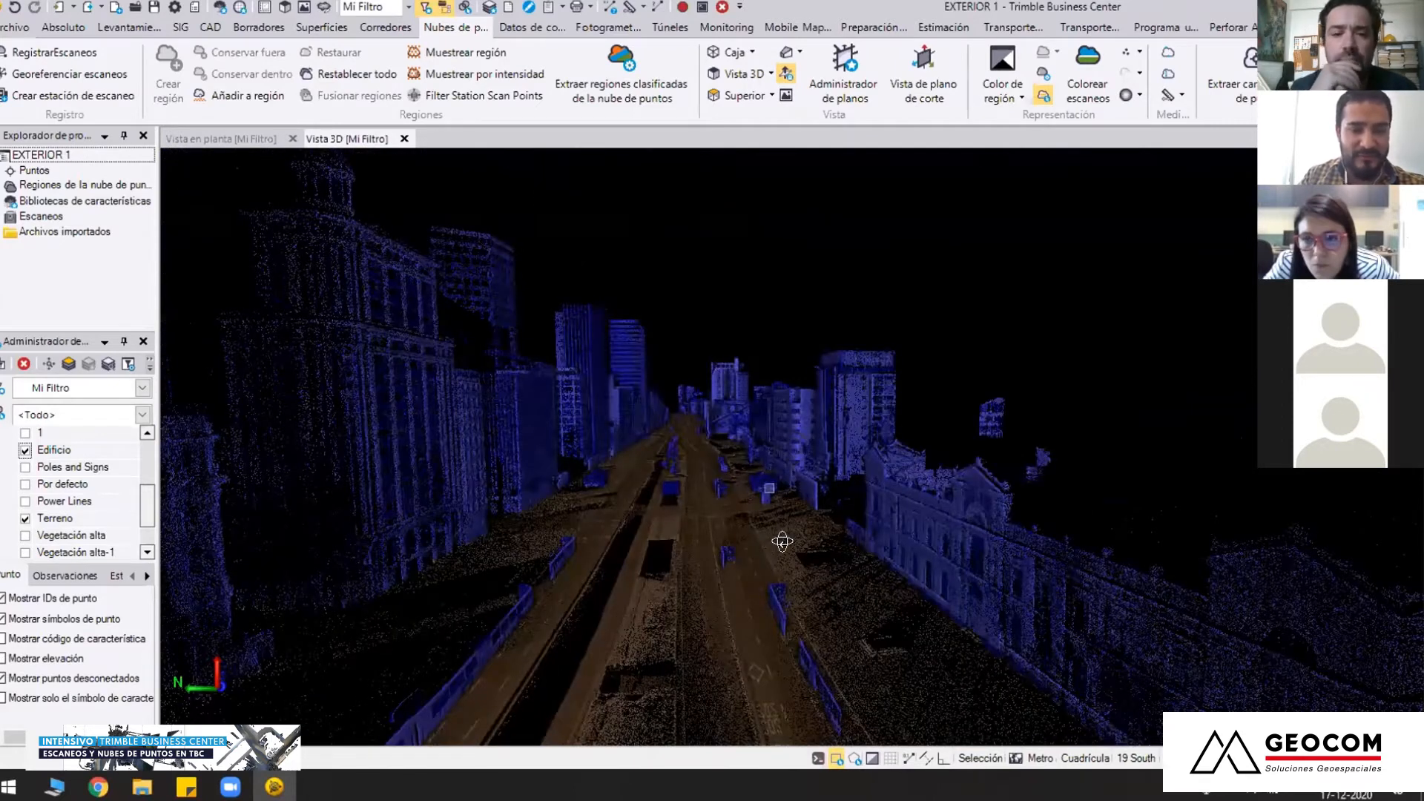
{"action": "scroll", "coordinate": [775, 504], "scroll_direction": "up", "scroll_amount": 2}
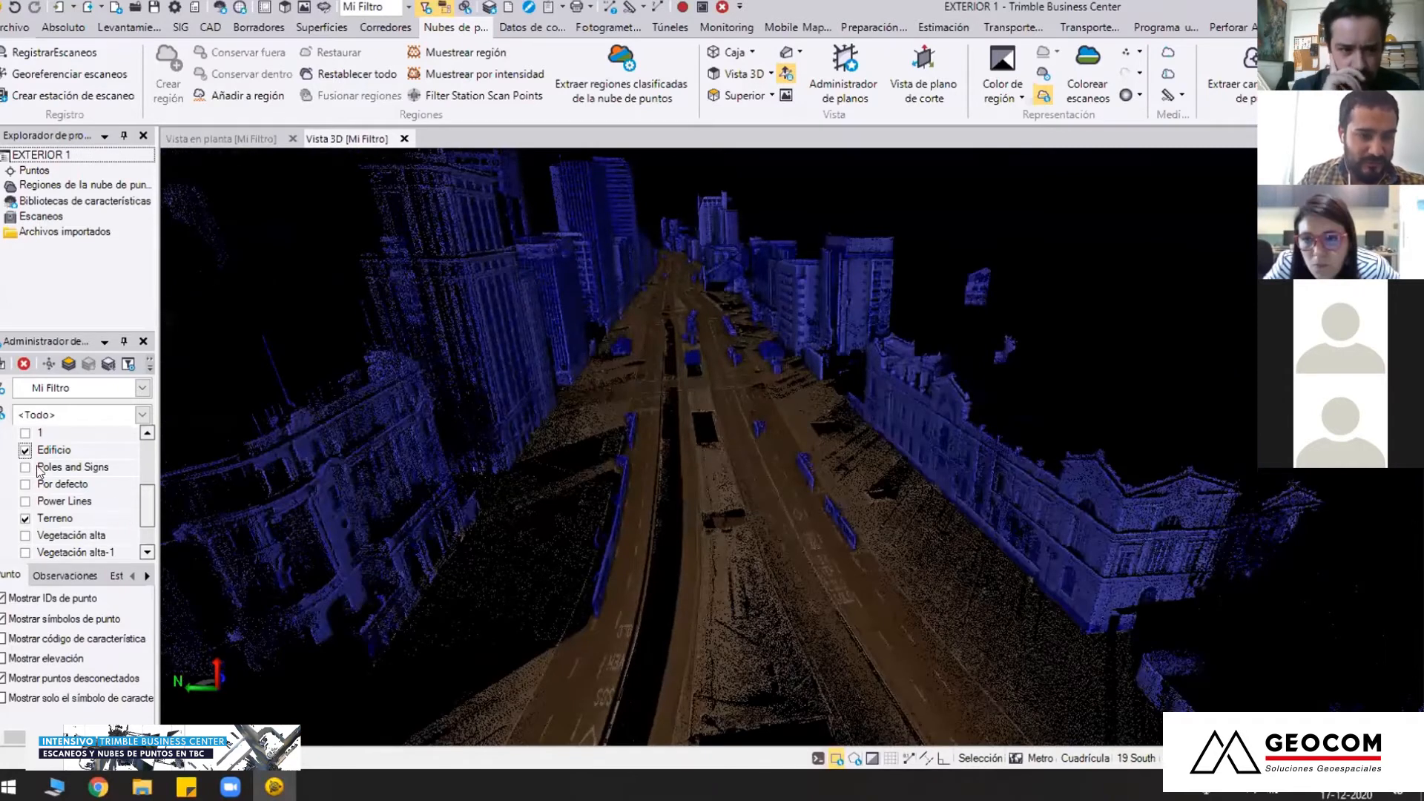
Display the Poles and Signs region and inspect the posts and traffic signals around the grid-marked intersection
{"action": "left_click", "coordinate": [26, 467]}
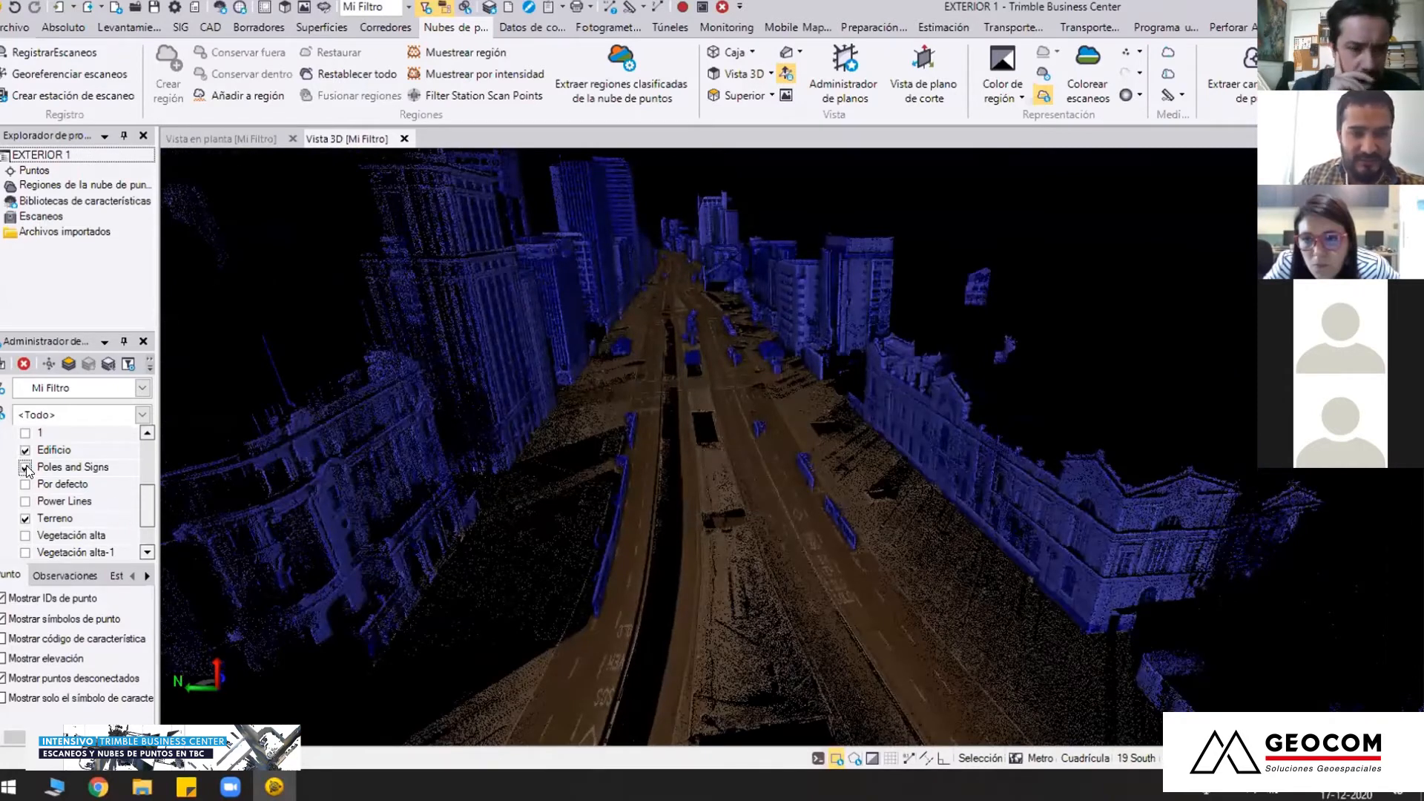
{"action": "middle_click_drag", "start_coordinate": [650, 413], "coordinate": [661, 403]}
{"action": "mouse_move", "coordinate": [676, 295]}
{"action": "right_mouse_down"}
{"action": "mouse_move", "coordinate": [853, 410]}
{"action": "mouse_move", "coordinate": [838, 397]}
{"action": "mouse_move", "coordinate": [868, 464]}
{"action": "right_mouse_up"}
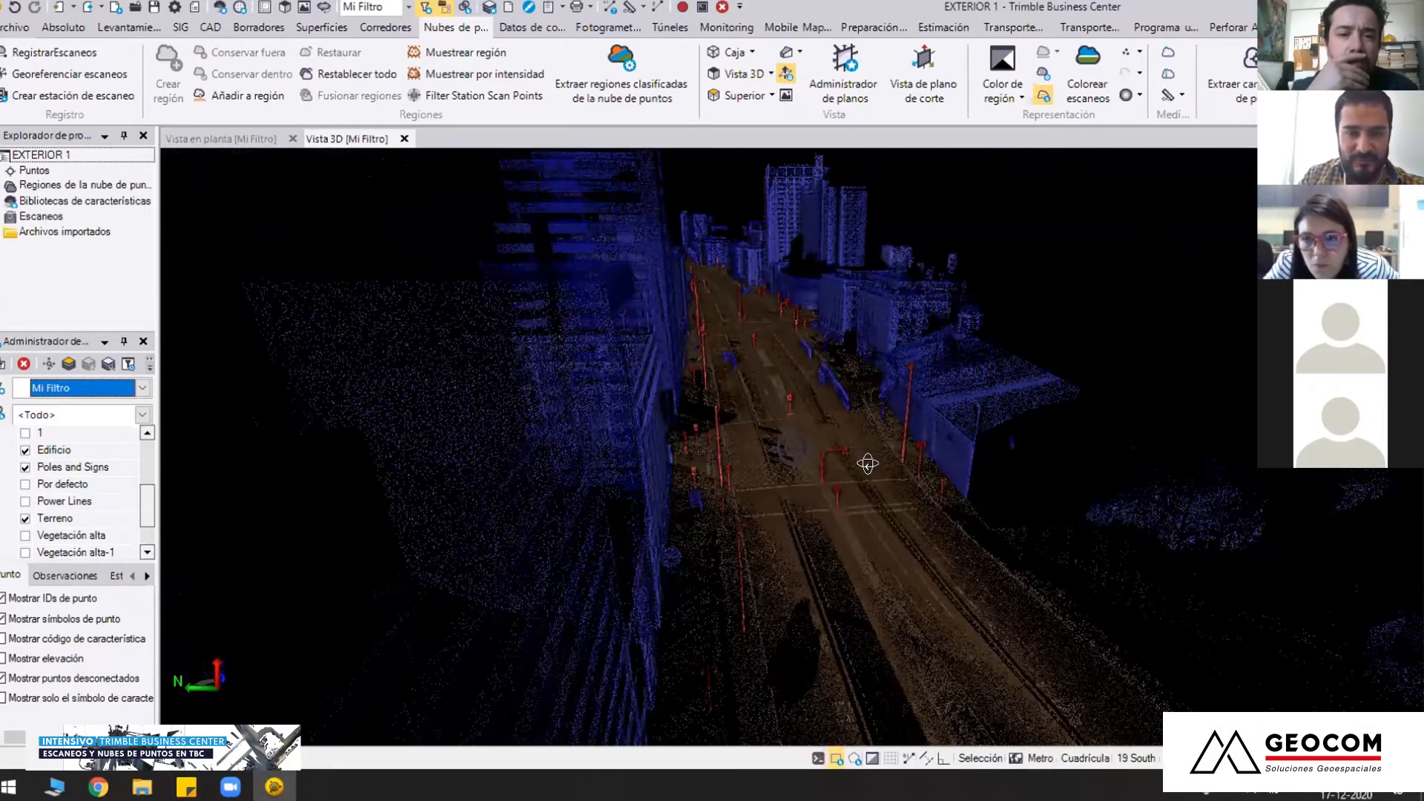
{"action": "scroll", "coordinate": [801, 463], "scroll_direction": "up", "scroll_amount": 3}
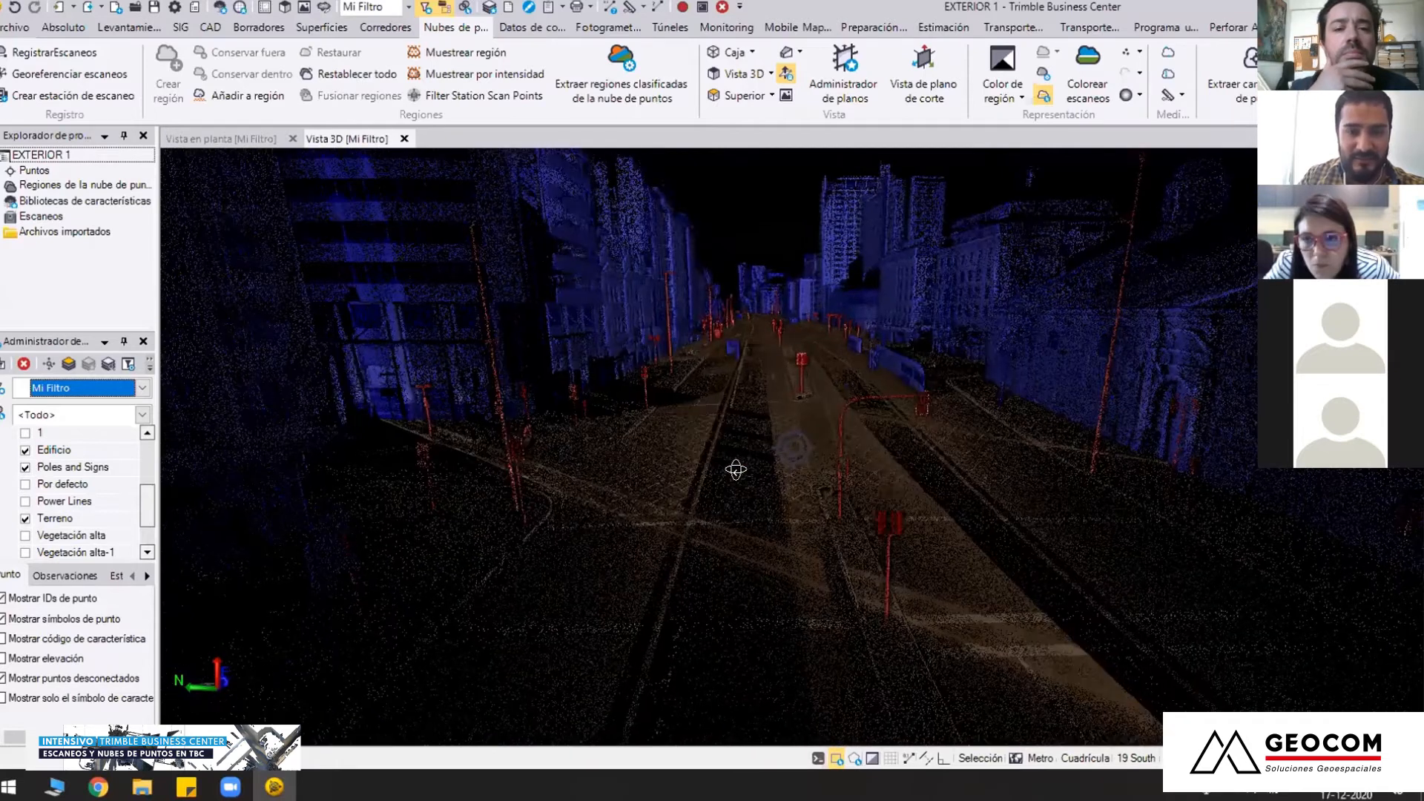
{"action": "right_click_drag", "start_coordinate": [795, 450], "coordinate": [953, 512]}
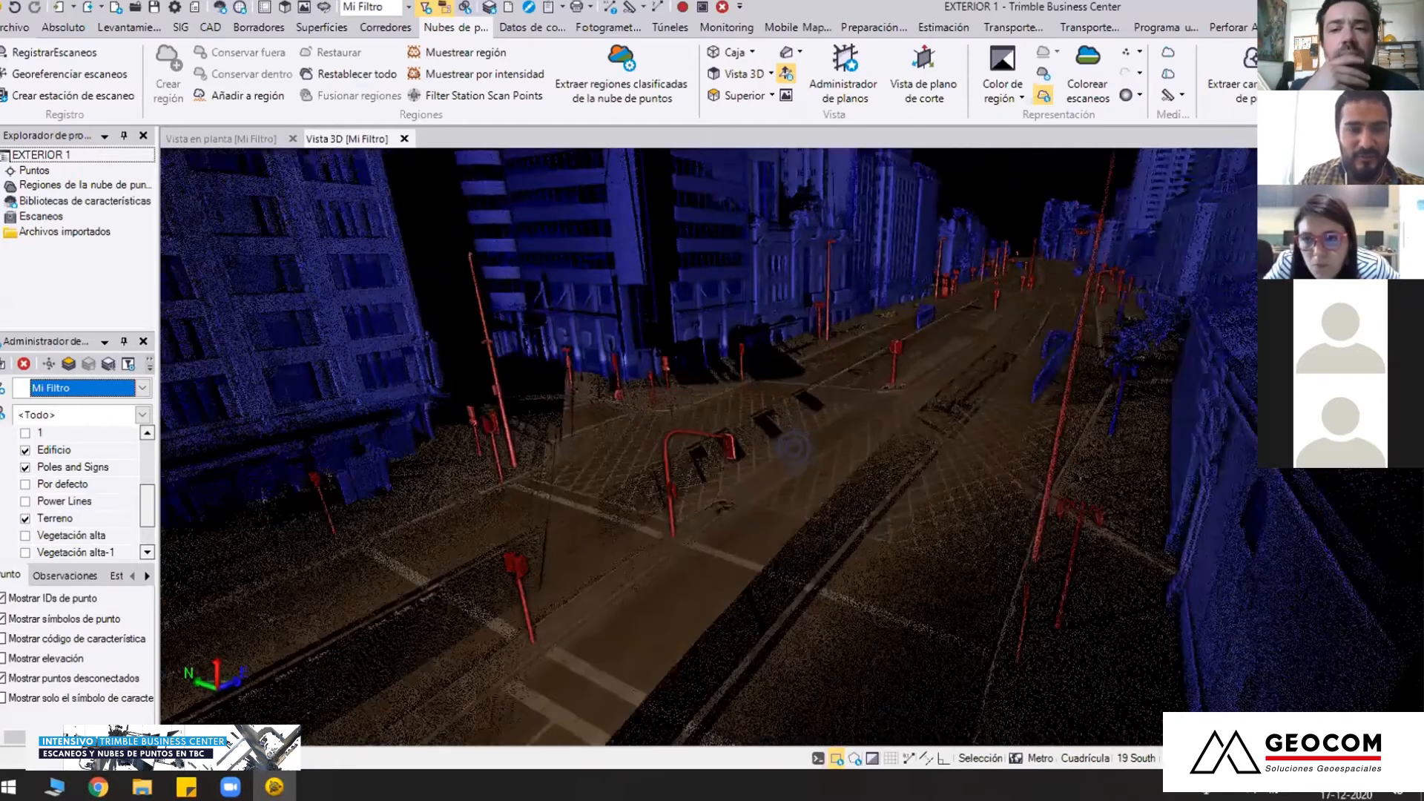
{"action": "right_click_drag", "start_coordinate": [711, 434], "coordinate": [660, 602]}
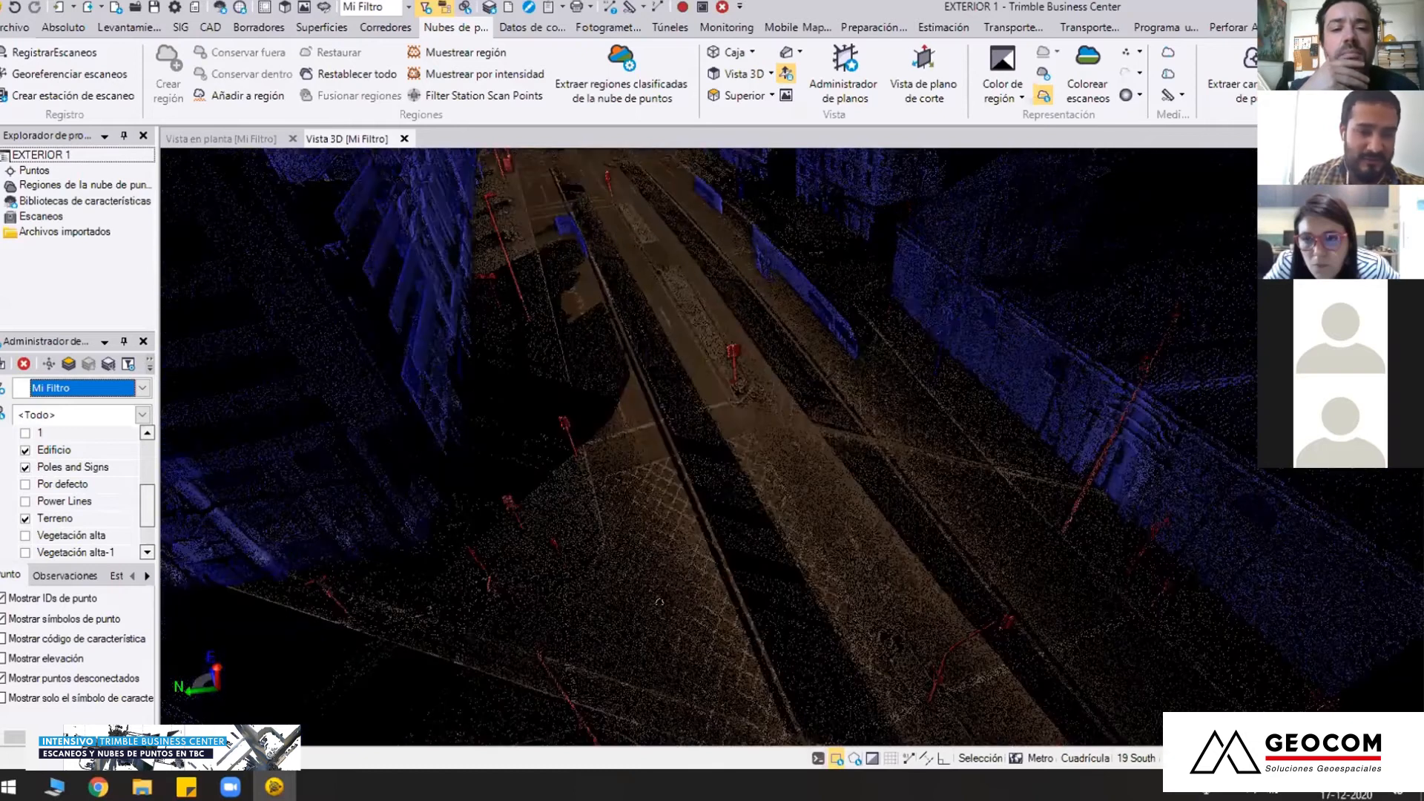
Recentre the view with Centro on the avenue and inspect the poles and buses beside the historic building
{"action": "scroll", "coordinate": [793, 447], "scroll_direction": "down", "scroll_amount": 4}
{"action": "right_click_drag", "start_coordinate": [973, 490], "coordinate": [698, 475]}
{"action": "key", "text": "c"}
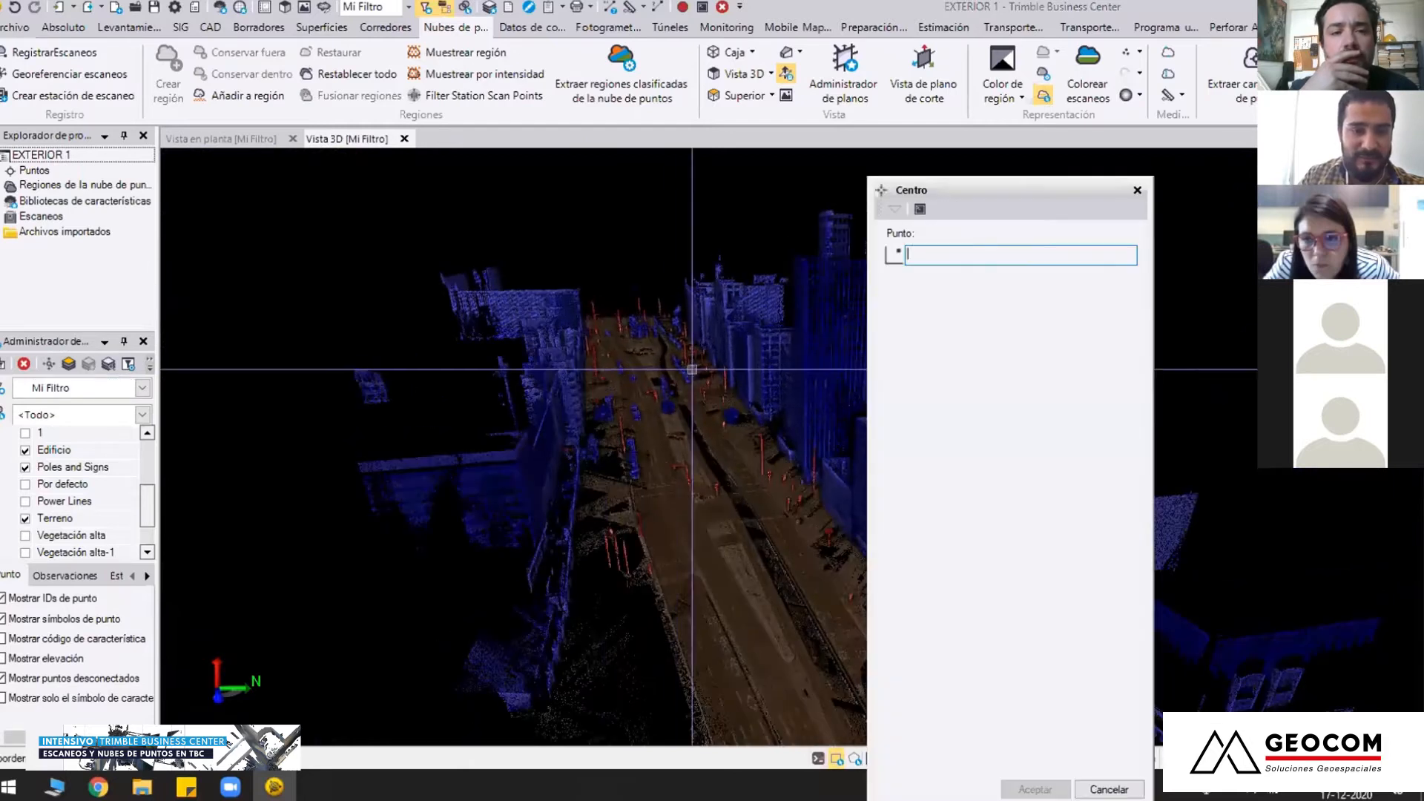
{"action": "left_click", "coordinate": [601, 370]}
{"action": "scroll", "coordinate": [601, 370], "scroll_direction": "up", "scroll_amount": 5}
{"action": "right_click_drag", "start_coordinate": [803, 416], "coordinate": [766, 508]}
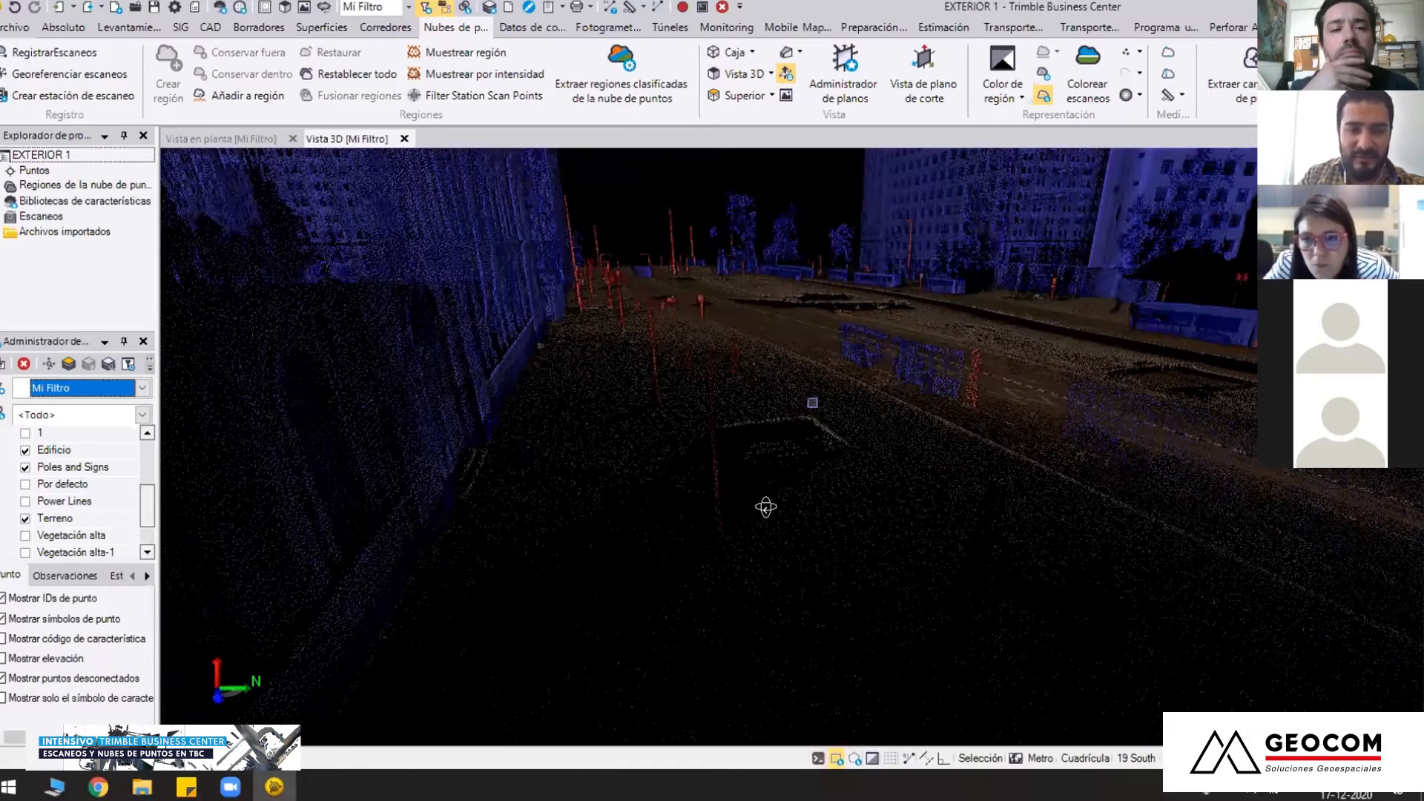
{"action": "scroll", "coordinate": [870, 481], "scroll_direction": "up", "scroll_amount": 1}
{"action": "right_click_drag", "start_coordinate": [869, 480], "coordinate": [925, 519]}
{"action": "scroll", "coordinate": [916, 524], "scroll_direction": "up", "scroll_amount": 3}
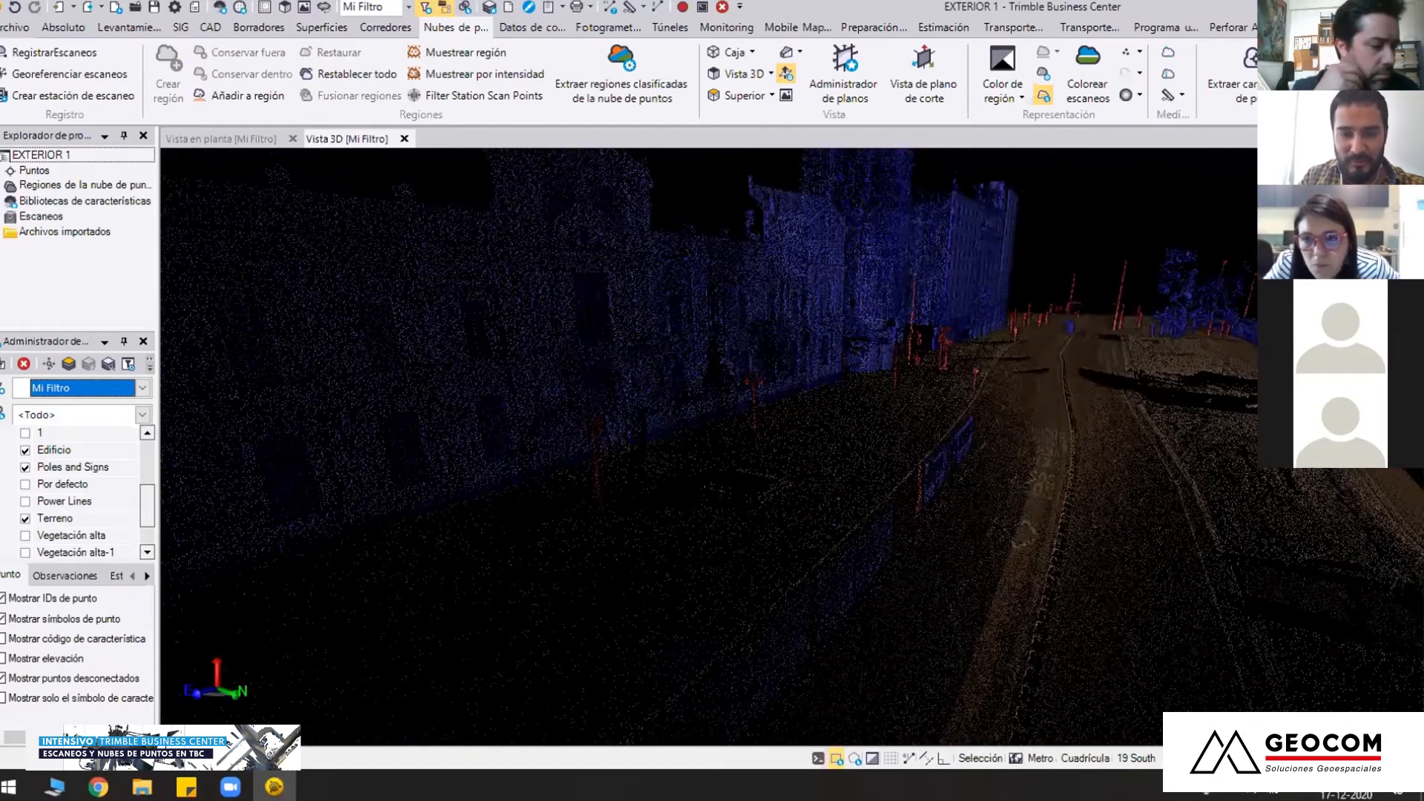
{"action": "scroll", "coordinate": [779, 471], "scroll_direction": "down", "scroll_amount": 2}
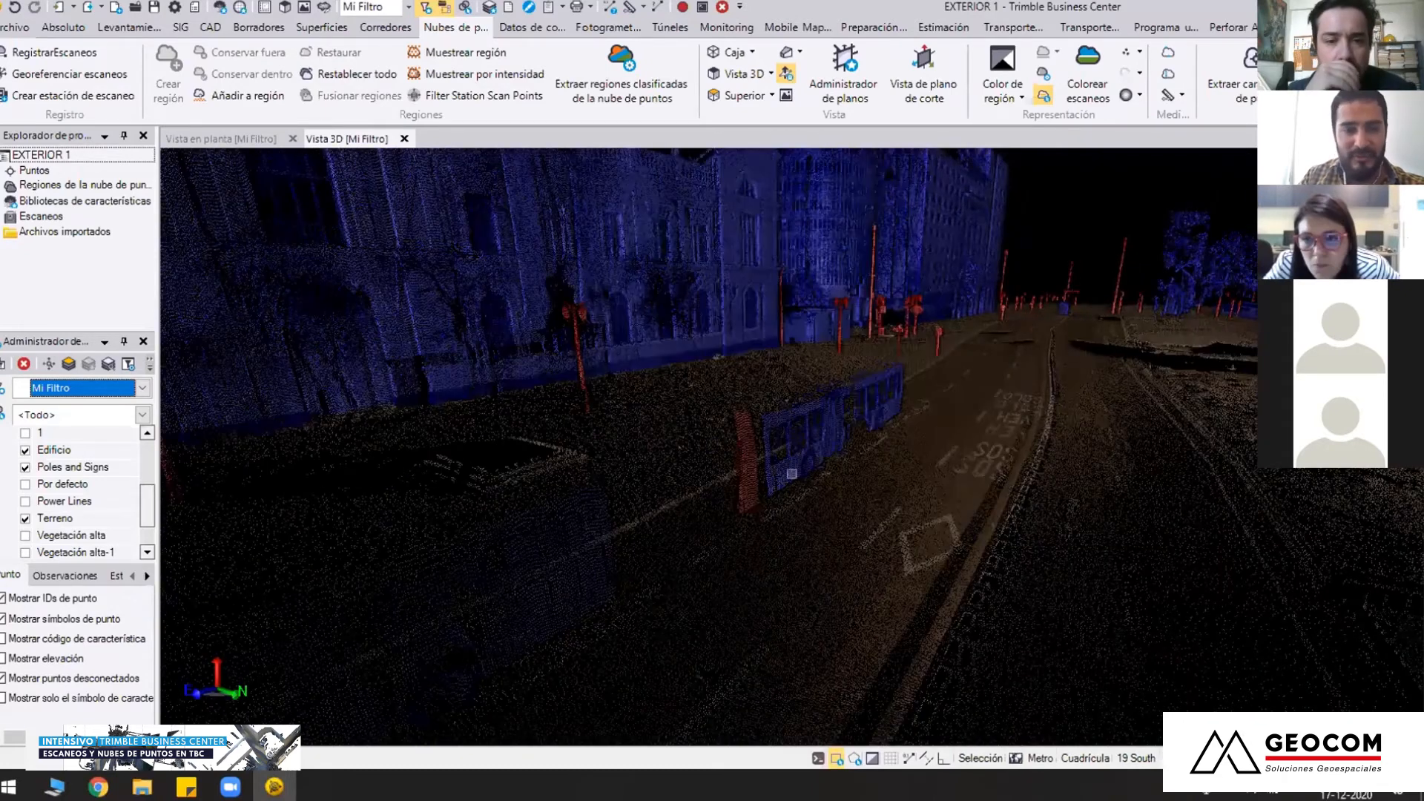
{"action": "scroll", "coordinate": [792, 473], "scroll_direction": "down", "scroll_amount": 1}
{"action": "mouse_move", "coordinate": [792, 473]}
{"action": "right_mouse_down"}
{"action": "mouse_move", "coordinate": [794, 448]}
{"action": "mouse_move", "coordinate": [812, 472]}
{"action": "right_mouse_up"}
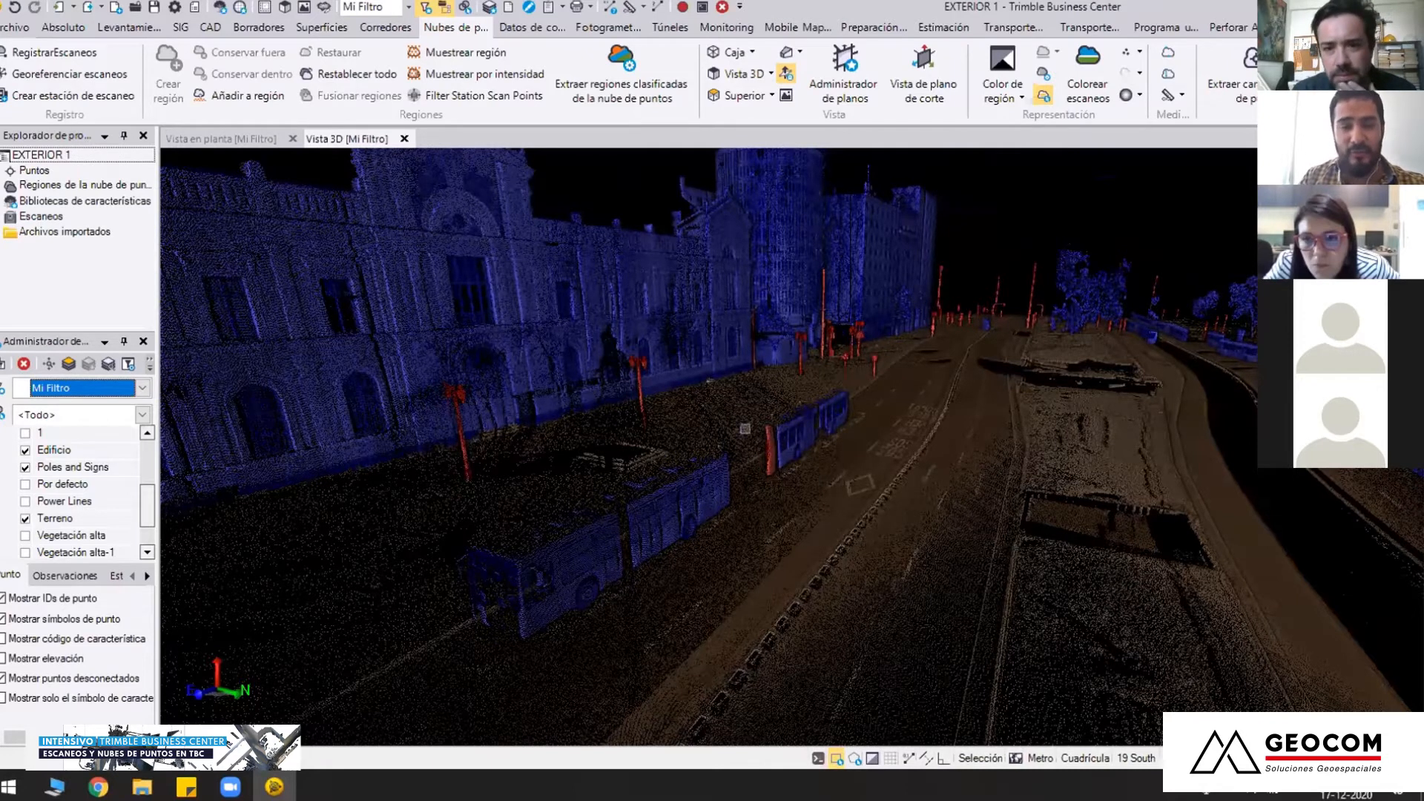
Survey the terrain, buildings and poles along the whole avenue from several raised viewpoints
{"action": "scroll", "coordinate": [737, 527], "scroll_direction": "down", "scroll_amount": 4}
{"action": "right_click_drag", "start_coordinate": [739, 529], "coordinate": [415, 534]}
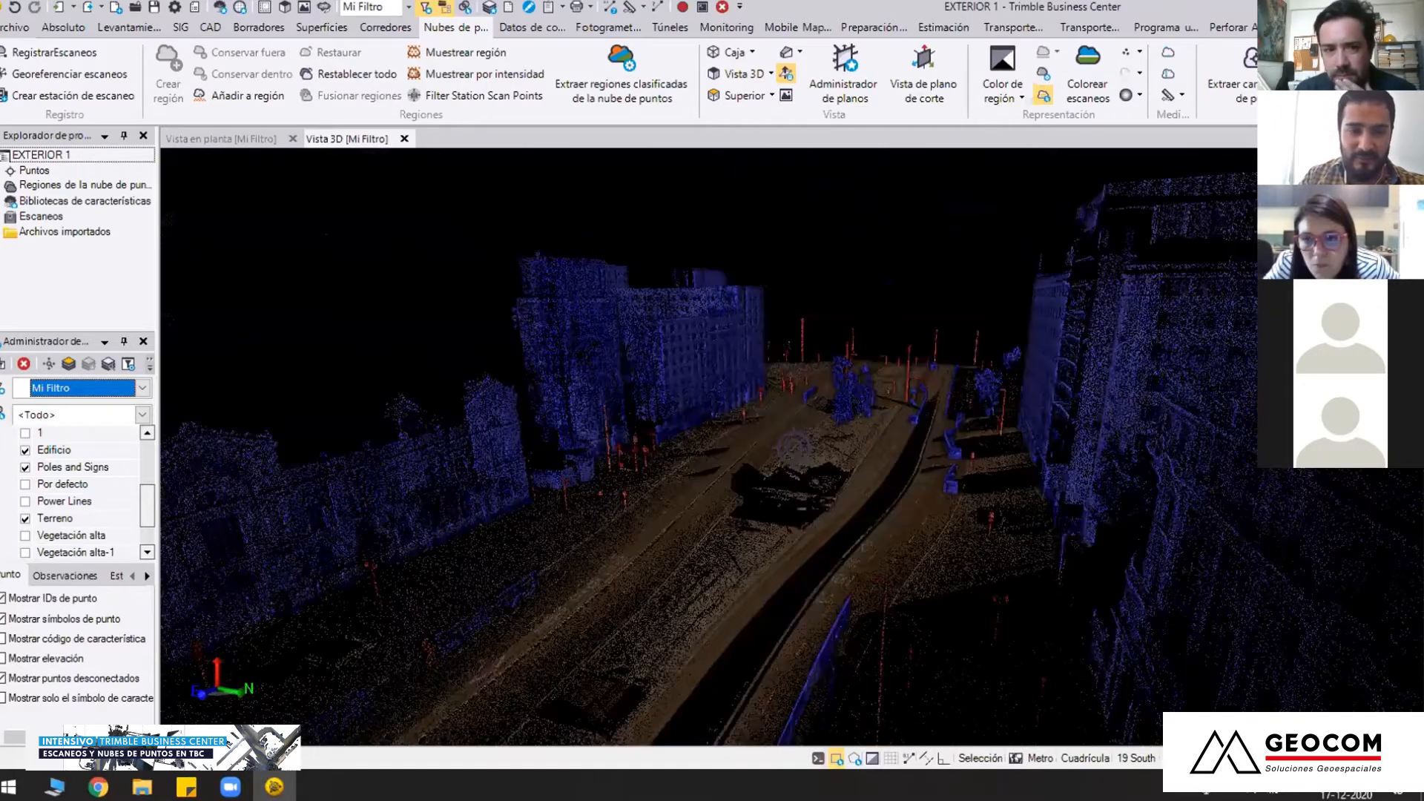
{"action": "middle_click_drag", "start_coordinate": [755, 513], "coordinate": [616, 596]}
{"action": "right_click_drag", "start_coordinate": [794, 449], "coordinate": [794, 582]}
{"action": "middle_click_drag", "start_coordinate": [795, 582], "coordinate": [760, 489]}
{"action": "scroll", "coordinate": [760, 490], "scroll_direction": "down", "scroll_amount": 3}
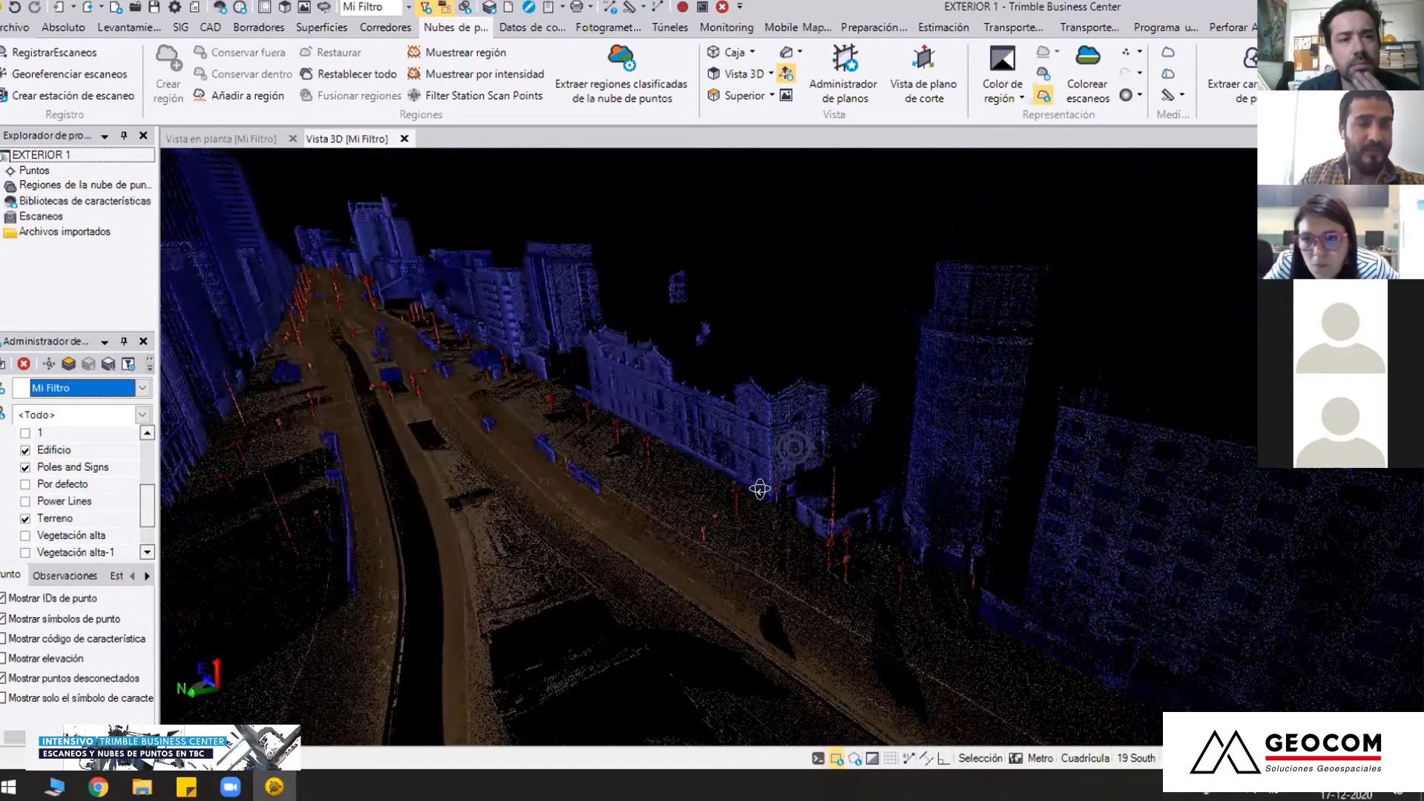
{"action": "right_click_drag", "start_coordinate": [760, 490], "coordinate": [768, 492]}
{"action": "scroll", "coordinate": [769, 492], "scroll_direction": "up", "scroll_amount": 2}
Display the Vegetación alta region and inspect the trees, monument and buses in front of the historic building
{"action": "left_click_drag", "start_coordinate": [149, 489], "coordinate": [140, 512]}
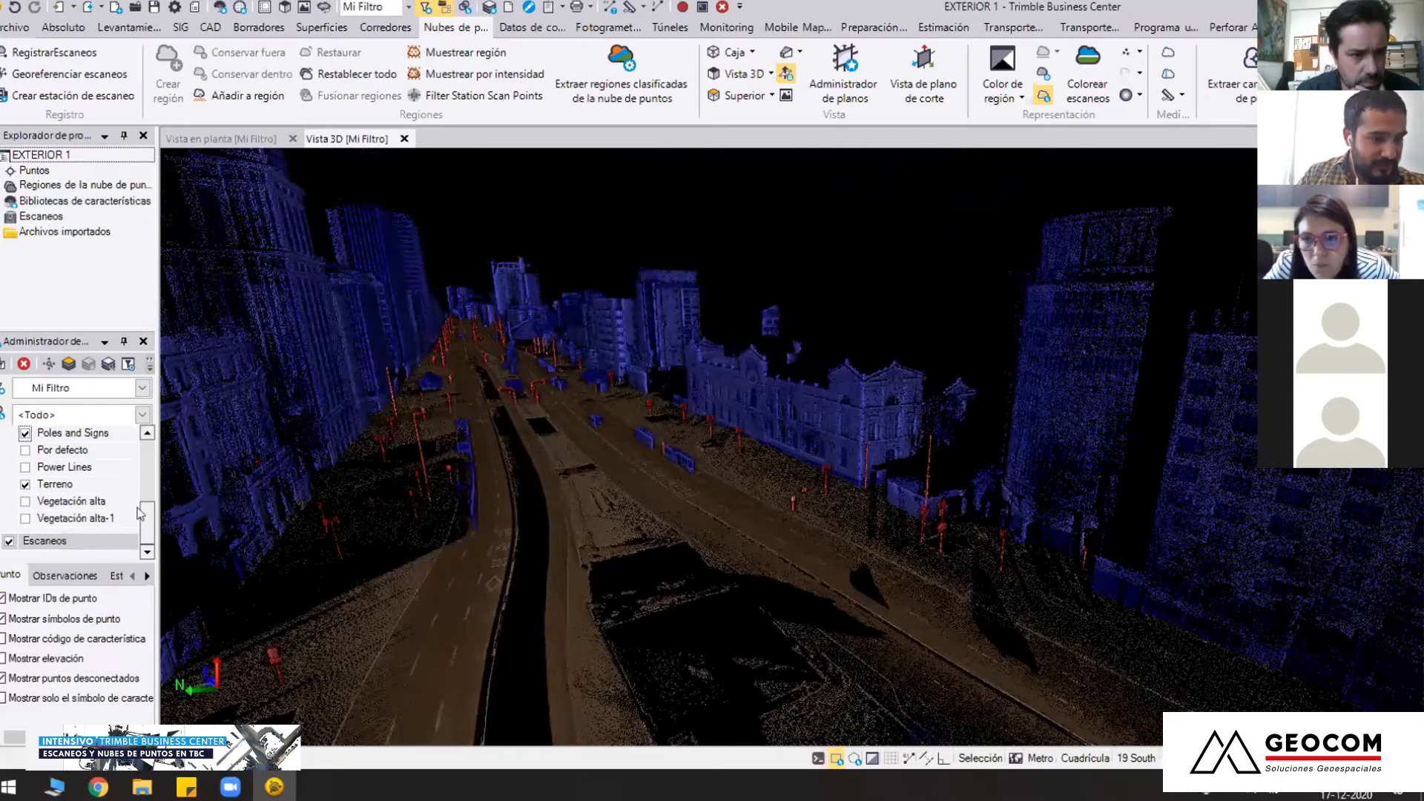
{"action": "left_click", "coordinate": [25, 502]}
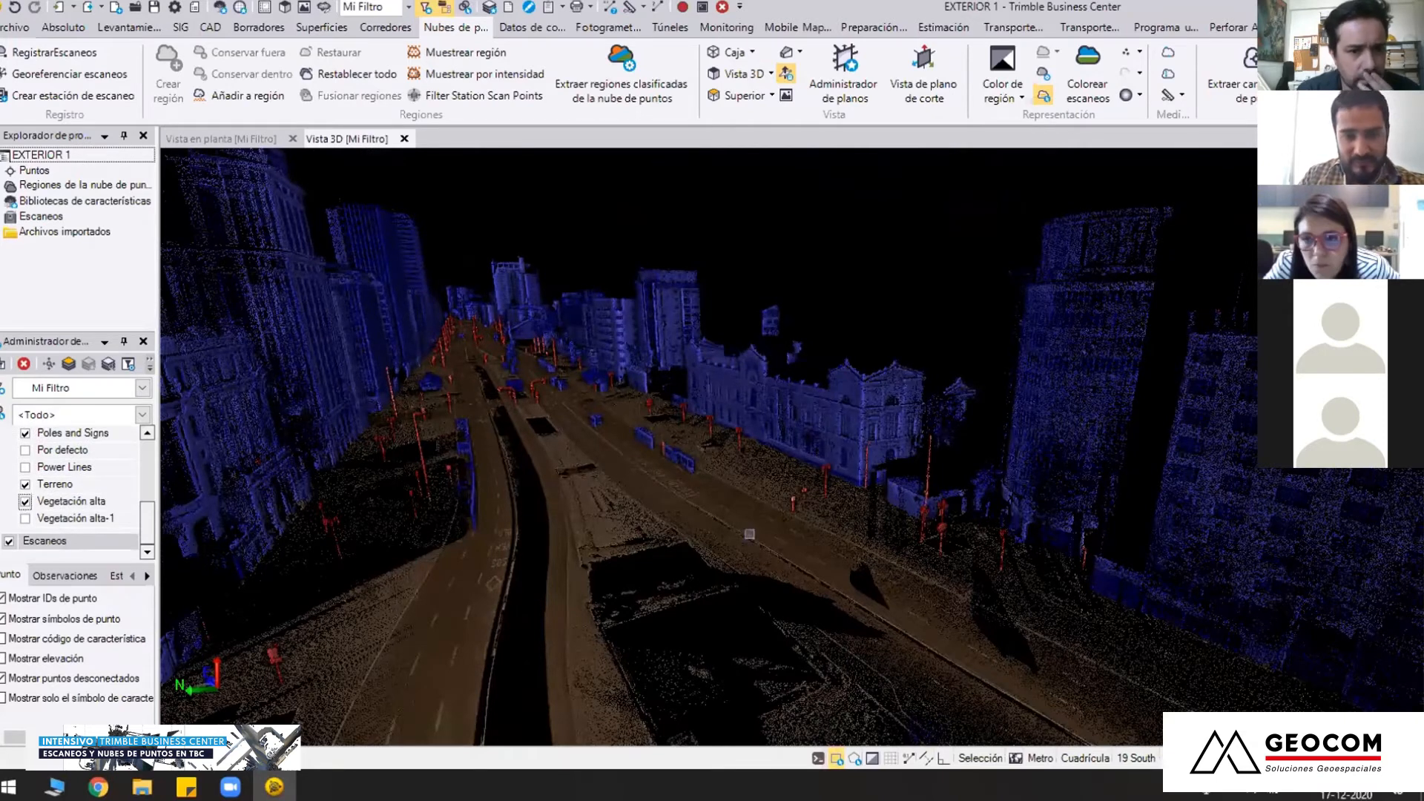
{"action": "left_click_drag", "start_coordinate": [974, 563], "coordinate": [972, 564]}
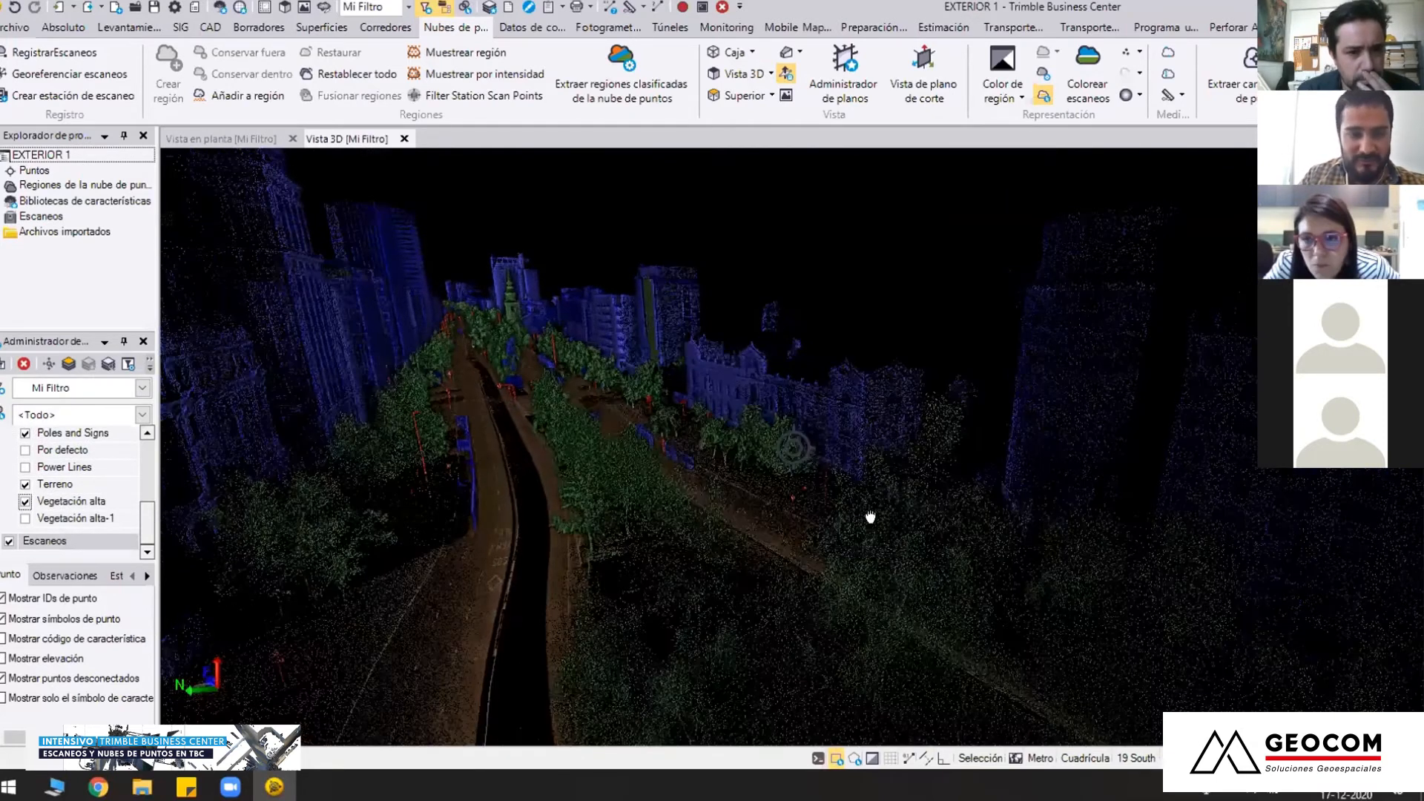
{"action": "scroll", "coordinate": [870, 518], "scroll_direction": "up", "scroll_amount": 3}
{"action": "scroll", "coordinate": [749, 586], "scroll_direction": "up", "scroll_amount": 3}
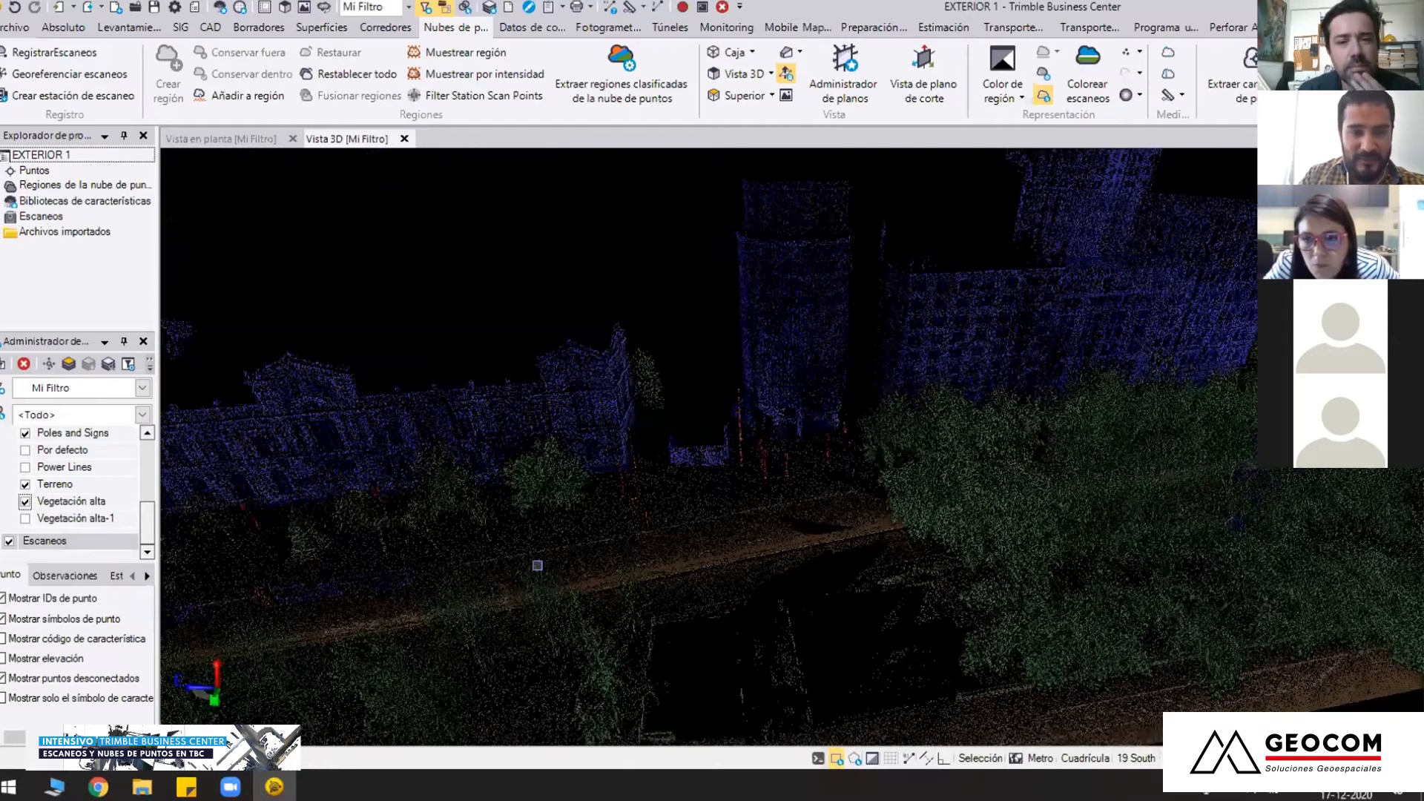
{"action": "scroll", "coordinate": [538, 565], "scroll_direction": "down", "scroll_amount": 5}
{"action": "left_click_drag", "start_coordinate": [657, 371], "coordinate": [661, 447]}
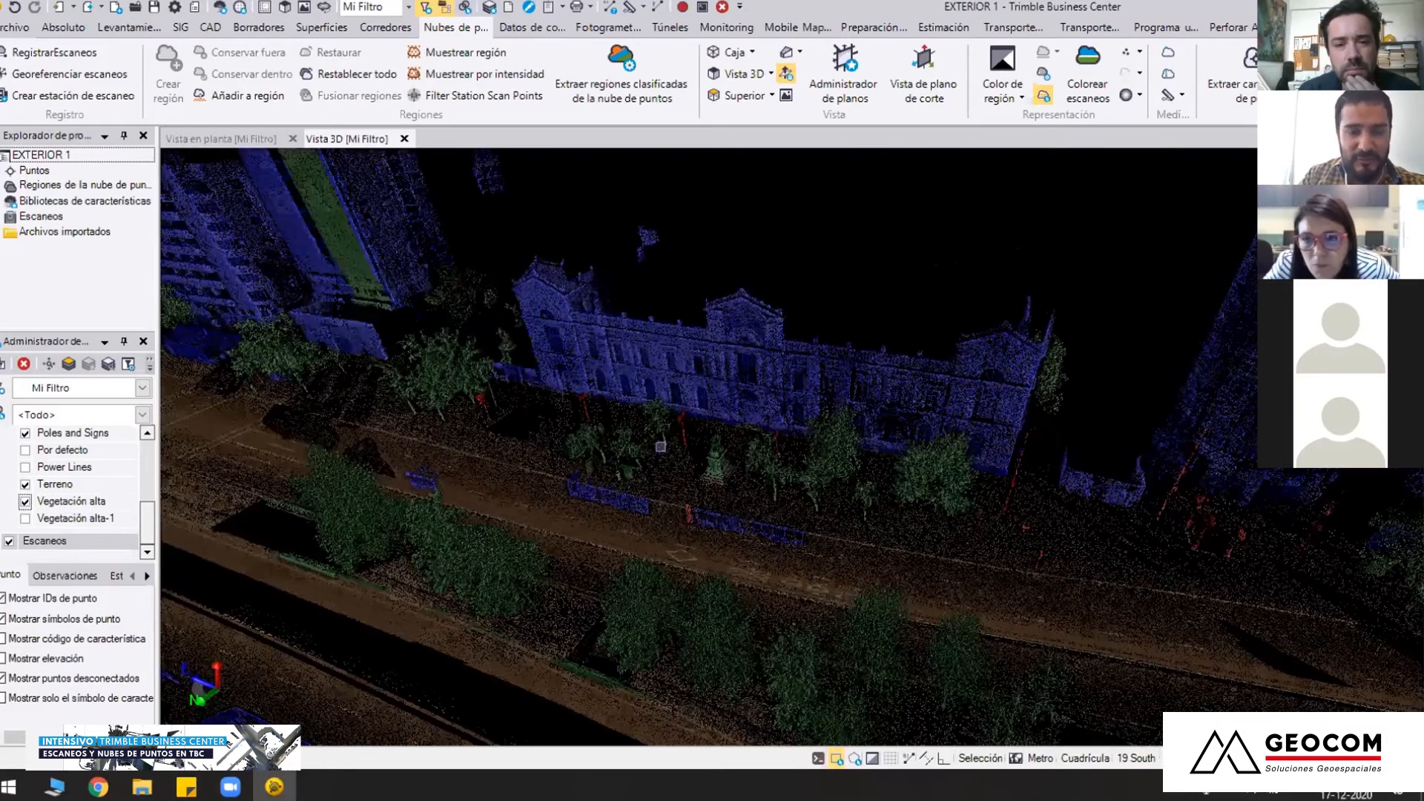
{"action": "scroll", "coordinate": [811, 447], "scroll_direction": "up", "scroll_amount": 3}
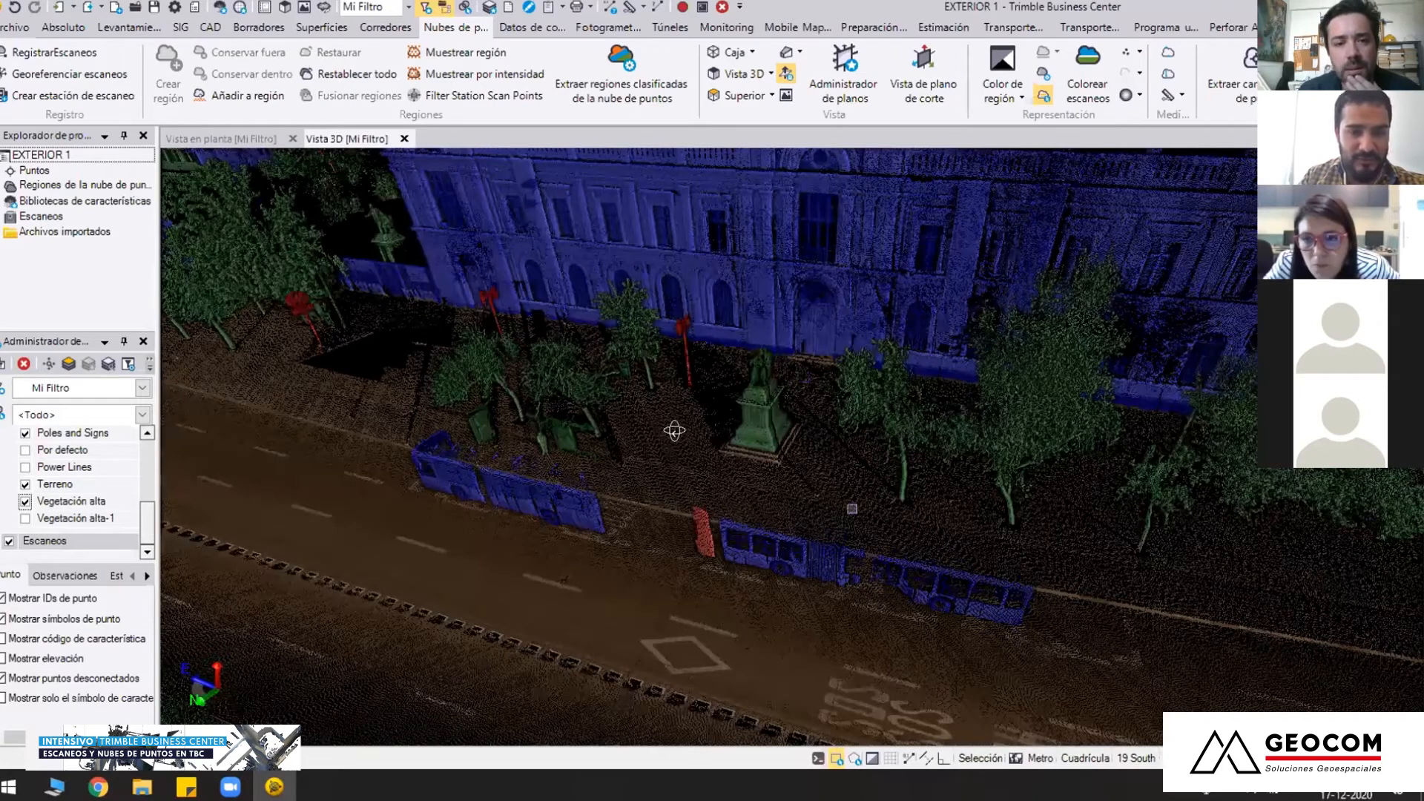
{"action": "left_click_drag", "start_coordinate": [672, 431], "coordinate": [745, 425]}
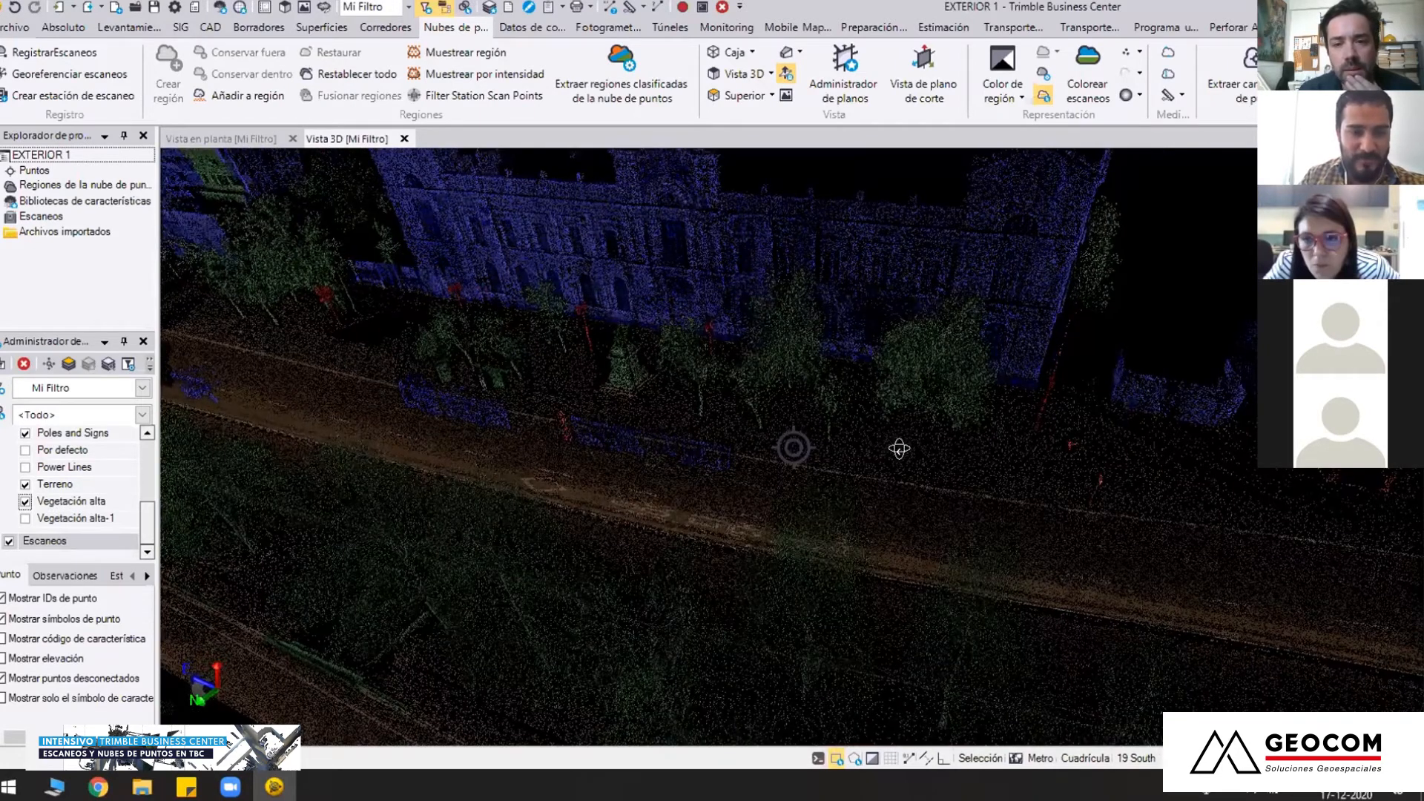
{"action": "left_click_drag", "start_coordinate": [646, 456], "coordinate": [323, 510]}
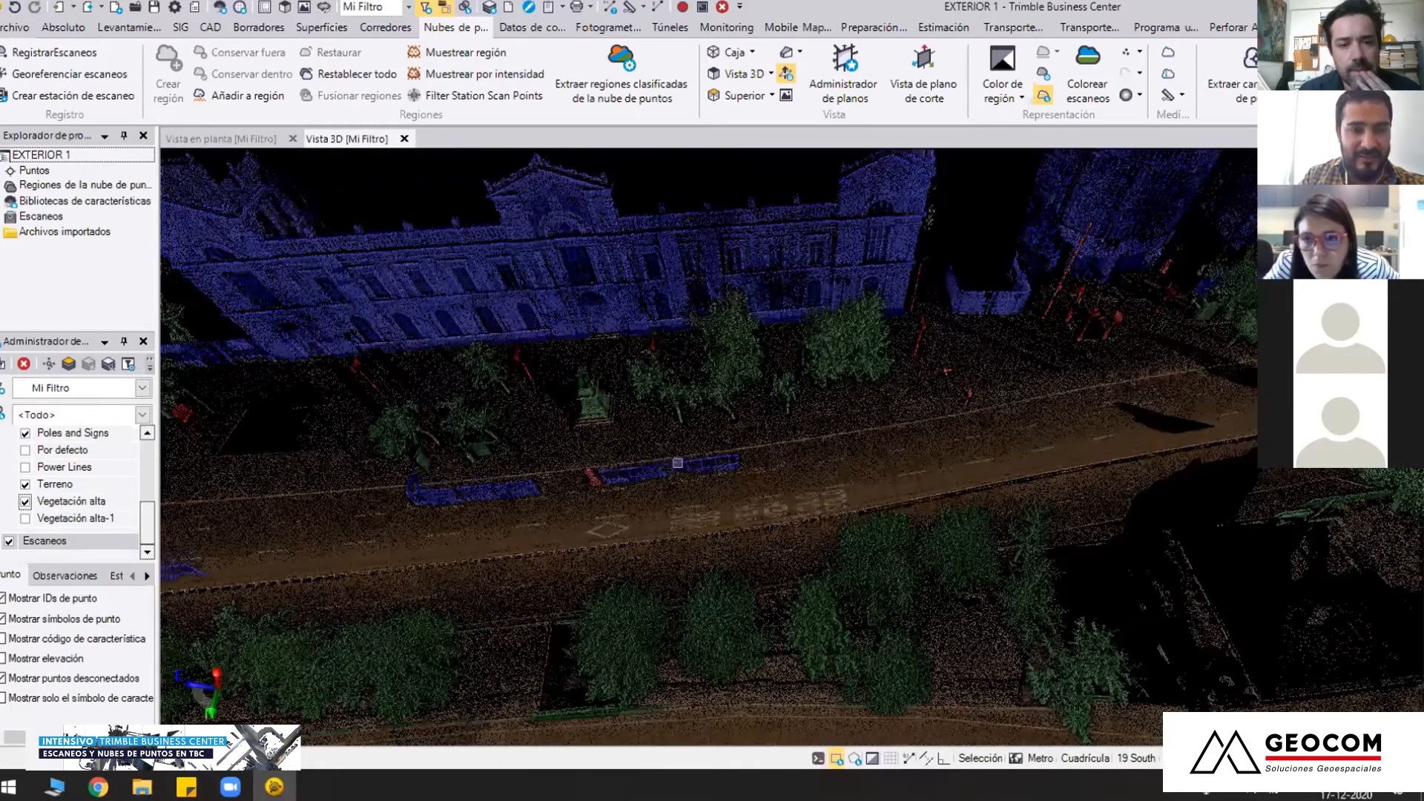
{"action": "mouse_move", "coordinate": [677, 463]}
{"action": "left_mouse_down"}
{"action": "mouse_move", "coordinate": [792, 448]}
{"action": "mouse_move", "coordinate": [655, 445]}
{"action": "left_mouse_up"}
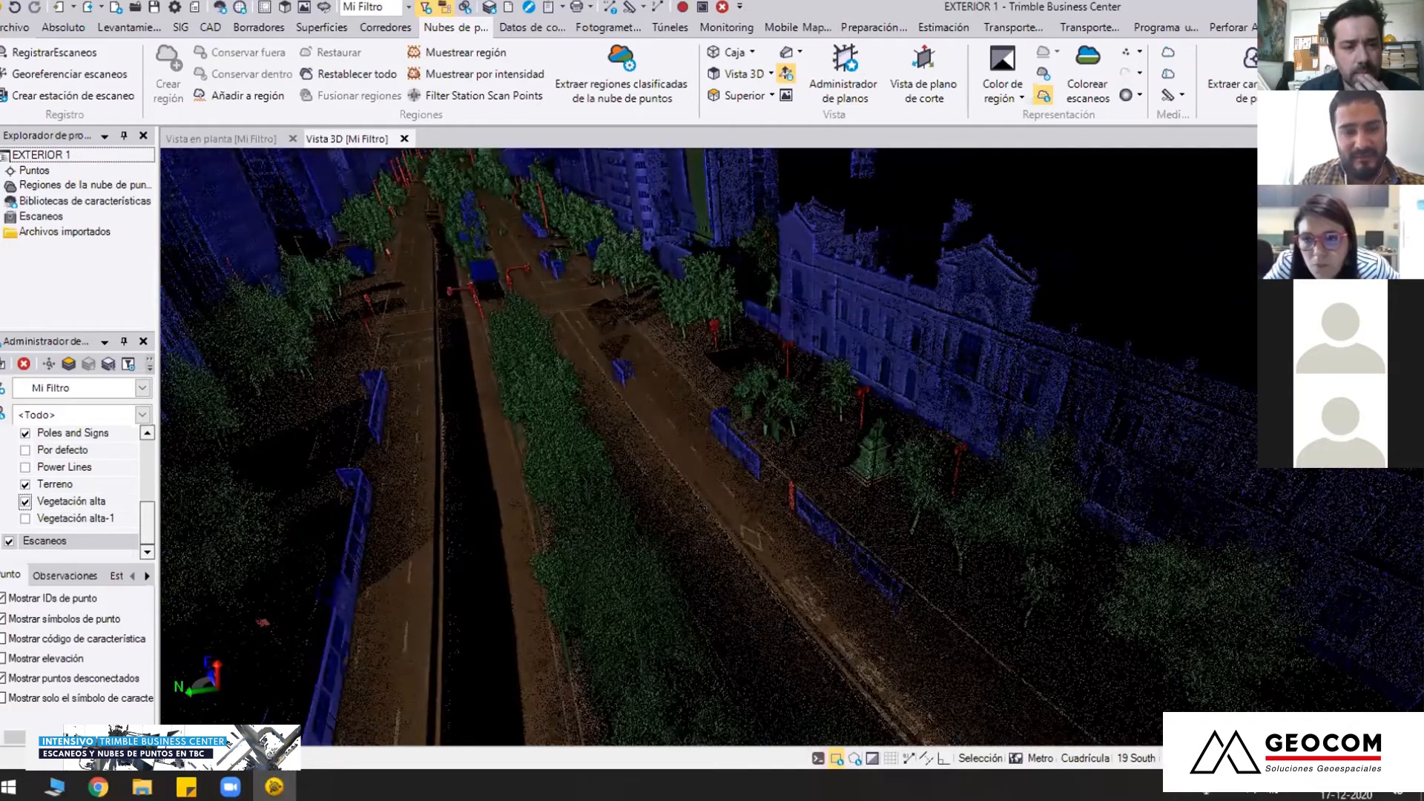
Examine the combined terrain, building, pole and tall vegetation classes from street level, facing the historic facade, and from above along the avenue
{"action": "middle_click_drag", "start_coordinate": [681, 431], "coordinate": [548, 472]}
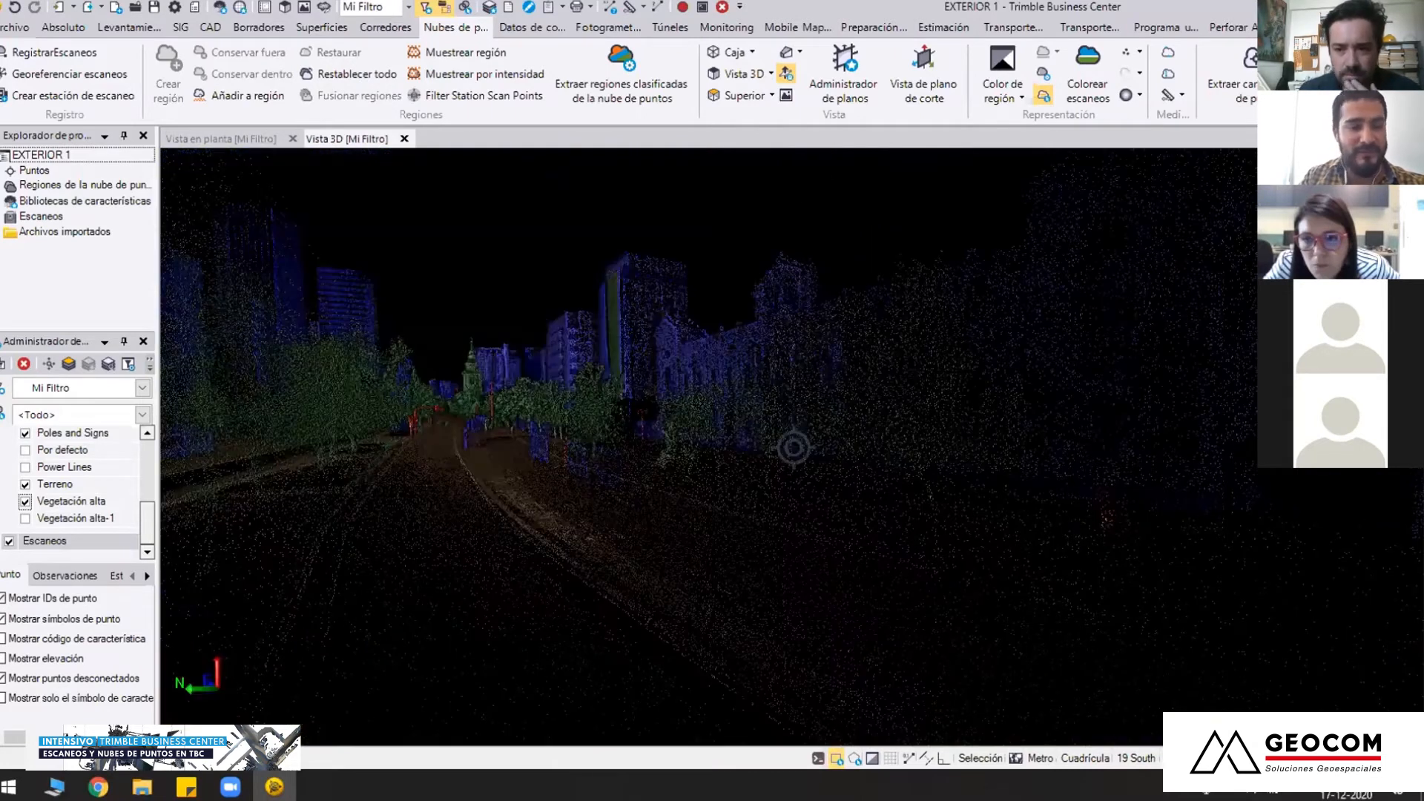
{"action": "right_click_drag", "start_coordinate": [794, 449], "coordinate": [713, 521]}
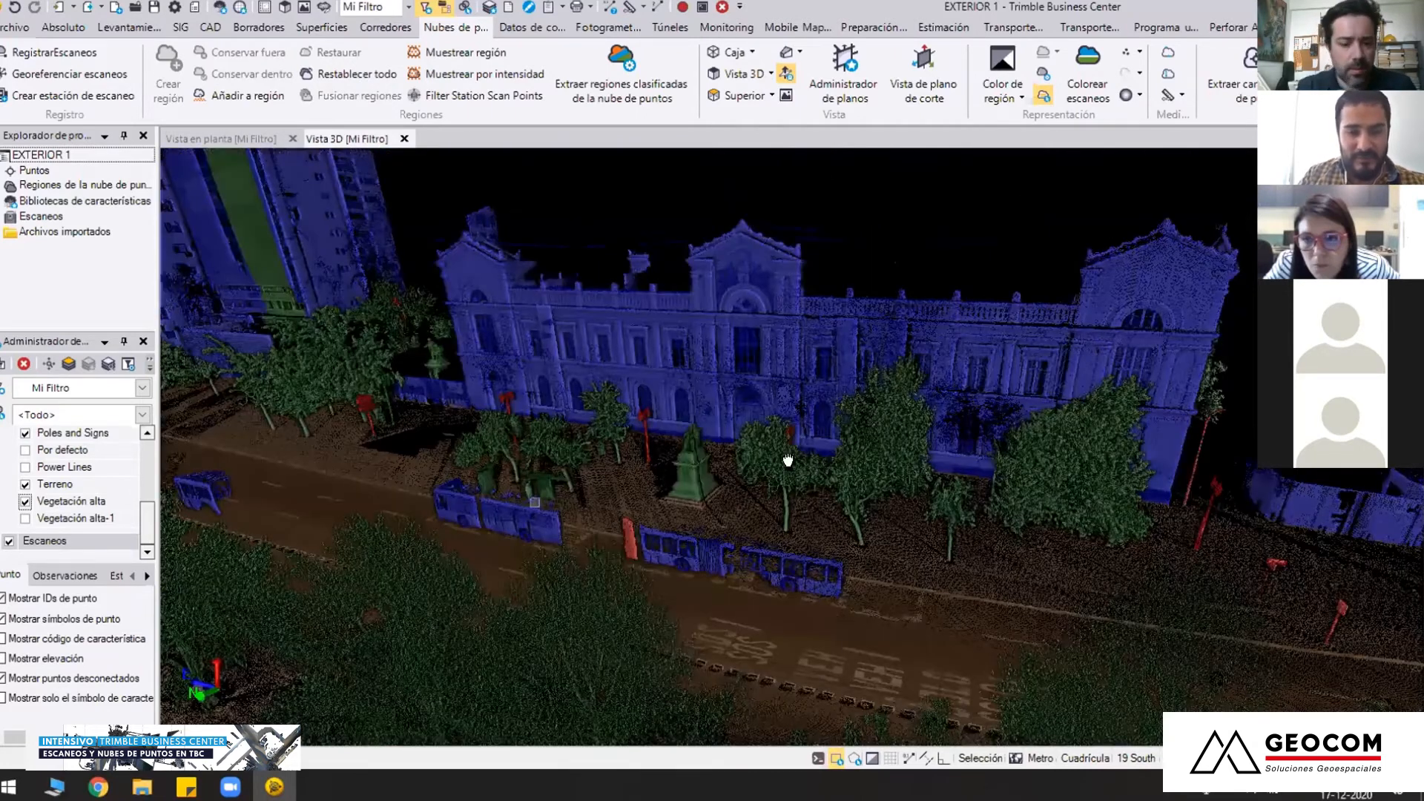
{"action": "right_click_drag", "start_coordinate": [786, 495], "coordinate": [776, 483]}
{"action": "scroll", "coordinate": [776, 483], "scroll_direction": "down", "scroll_amount": 3}
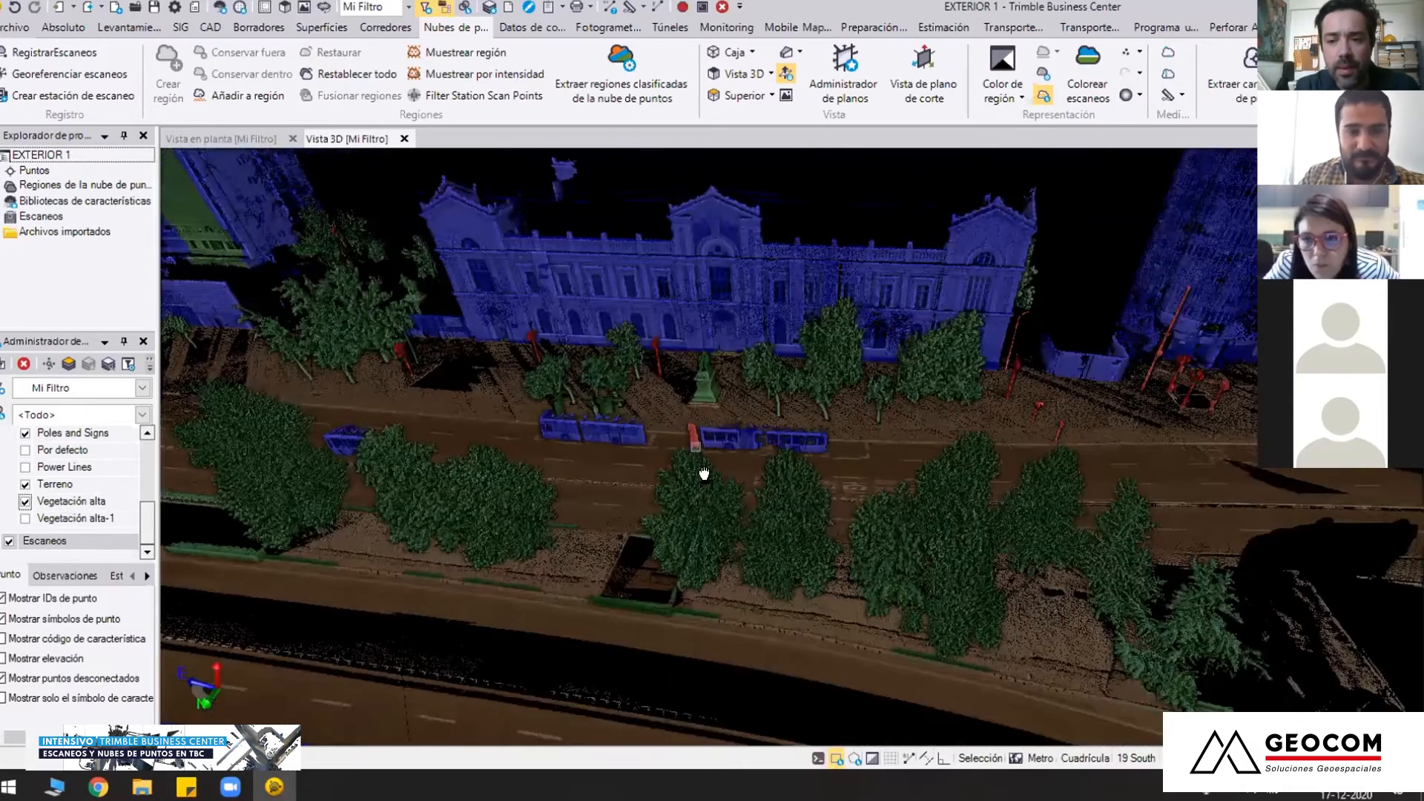
{"action": "right_click_drag", "start_coordinate": [826, 555], "coordinate": [787, 528]}
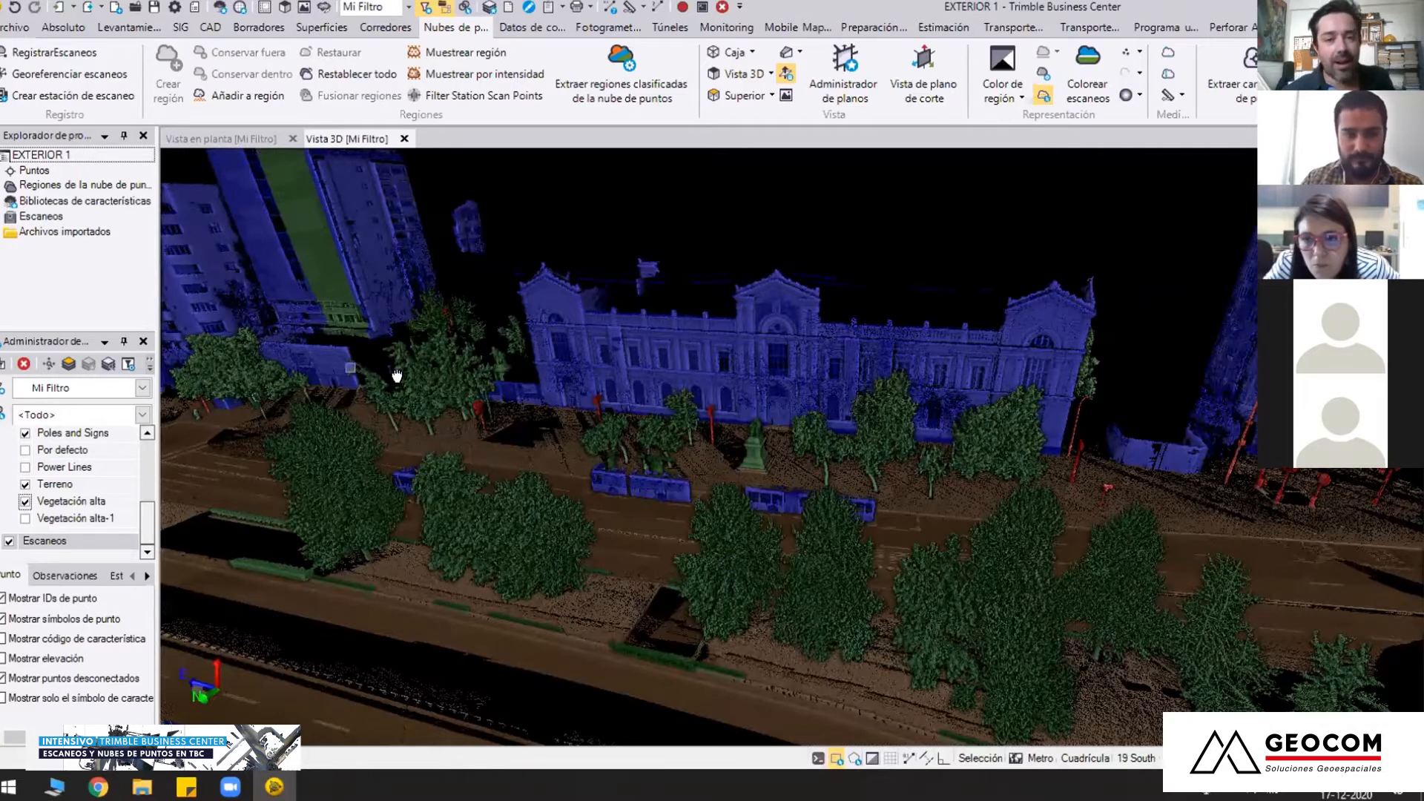
{"action": "middle_click_drag", "start_coordinate": [639, 466], "coordinate": [704, 488]}
{"action": "right_click_drag", "start_coordinate": [770, 519], "coordinate": [768, 525]}
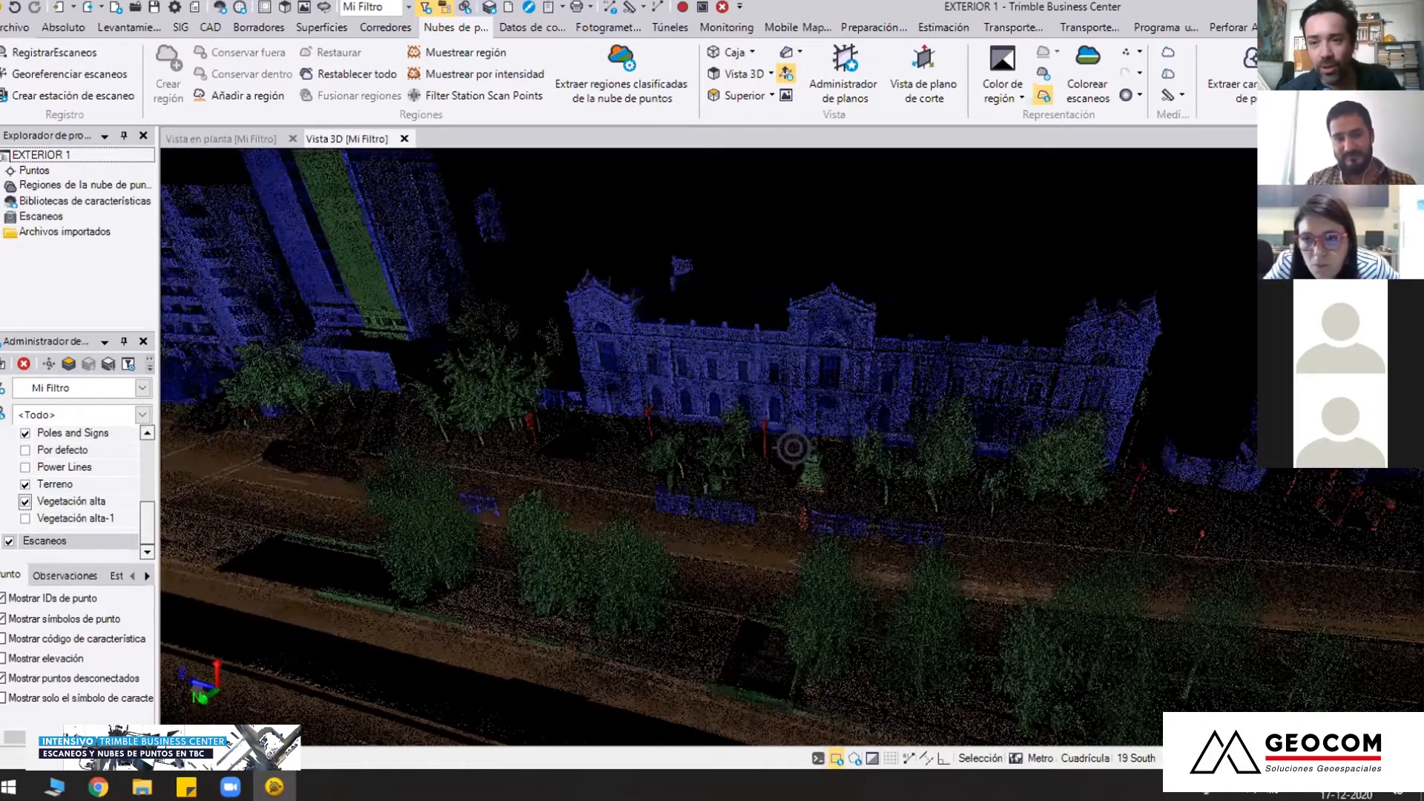
{"action": "right_click_drag", "start_coordinate": [761, 561], "coordinate": [612, 558]}
{"action": "right_click_drag", "start_coordinate": [793, 448], "coordinate": [586, 500]}
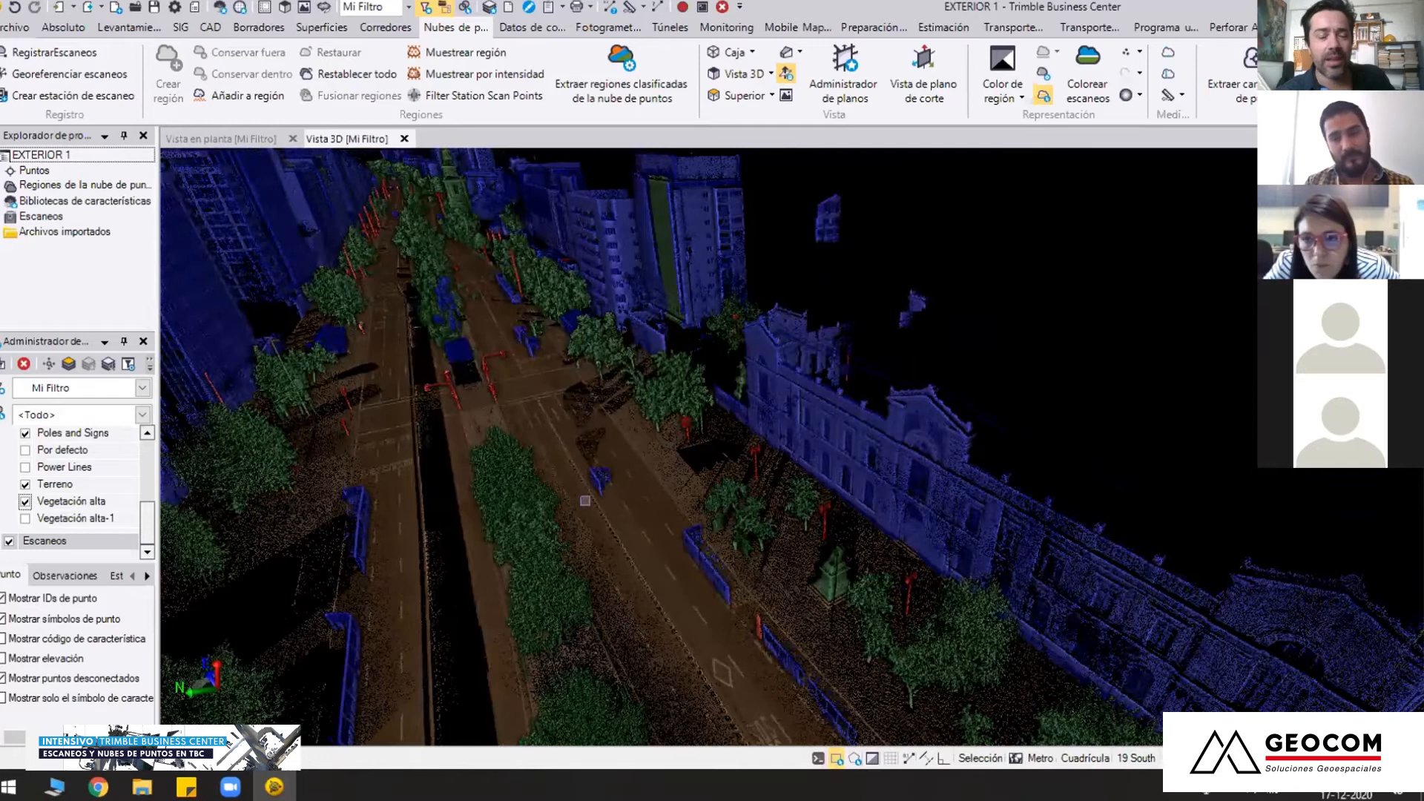
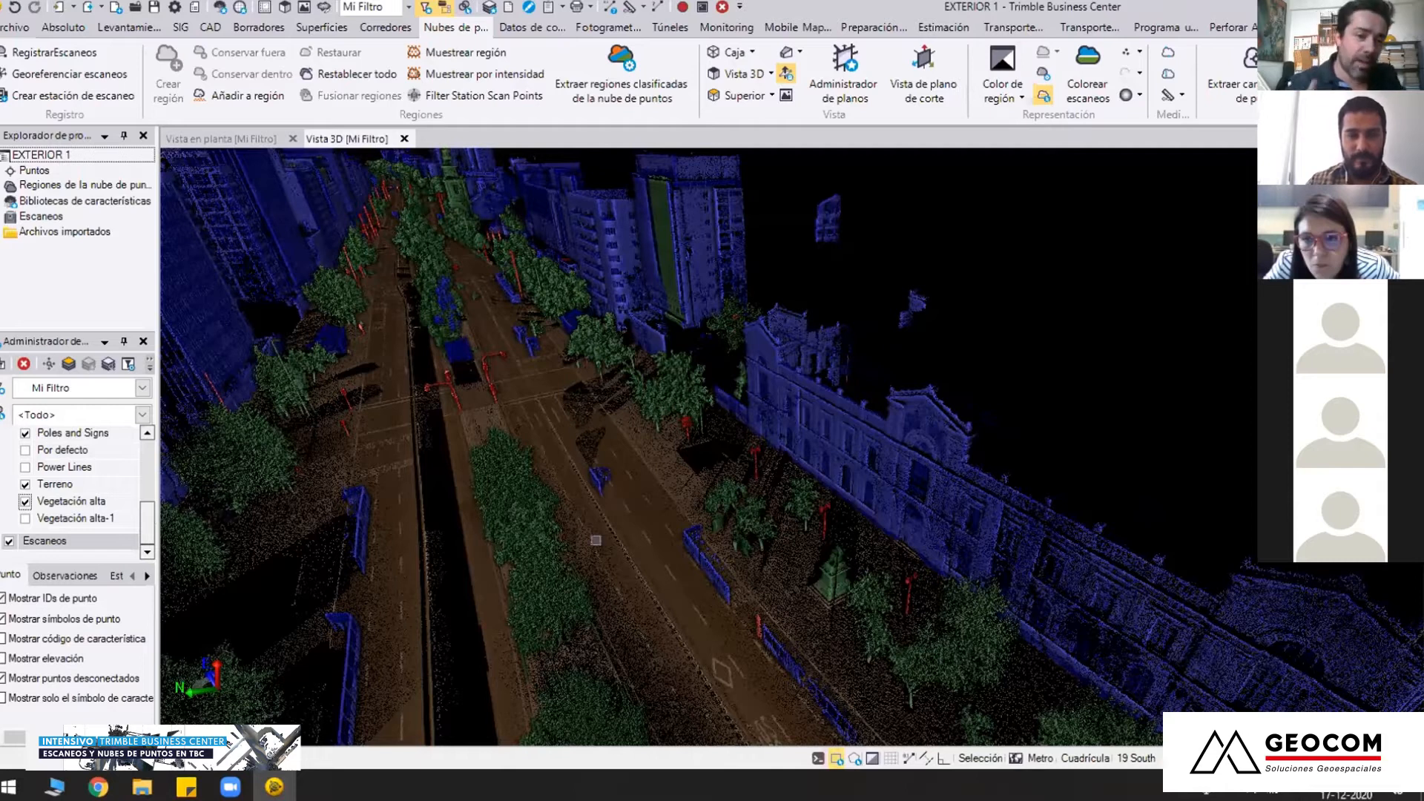
Examine the terrain, building, pole and tall vegetation classes along the avenue from lower, distant and closer aerial viewpoints
{"action": "right_click_drag", "start_coordinate": [702, 568], "coordinate": [717, 440]}
{"action": "middle_click_drag", "start_coordinate": [718, 439], "coordinate": [791, 451]}
{"action": "right_click_drag", "start_coordinate": [761, 510], "coordinate": [53, 515]}
{"action": "middle_click_drag", "start_coordinate": [578, 580], "coordinate": [534, 491]}
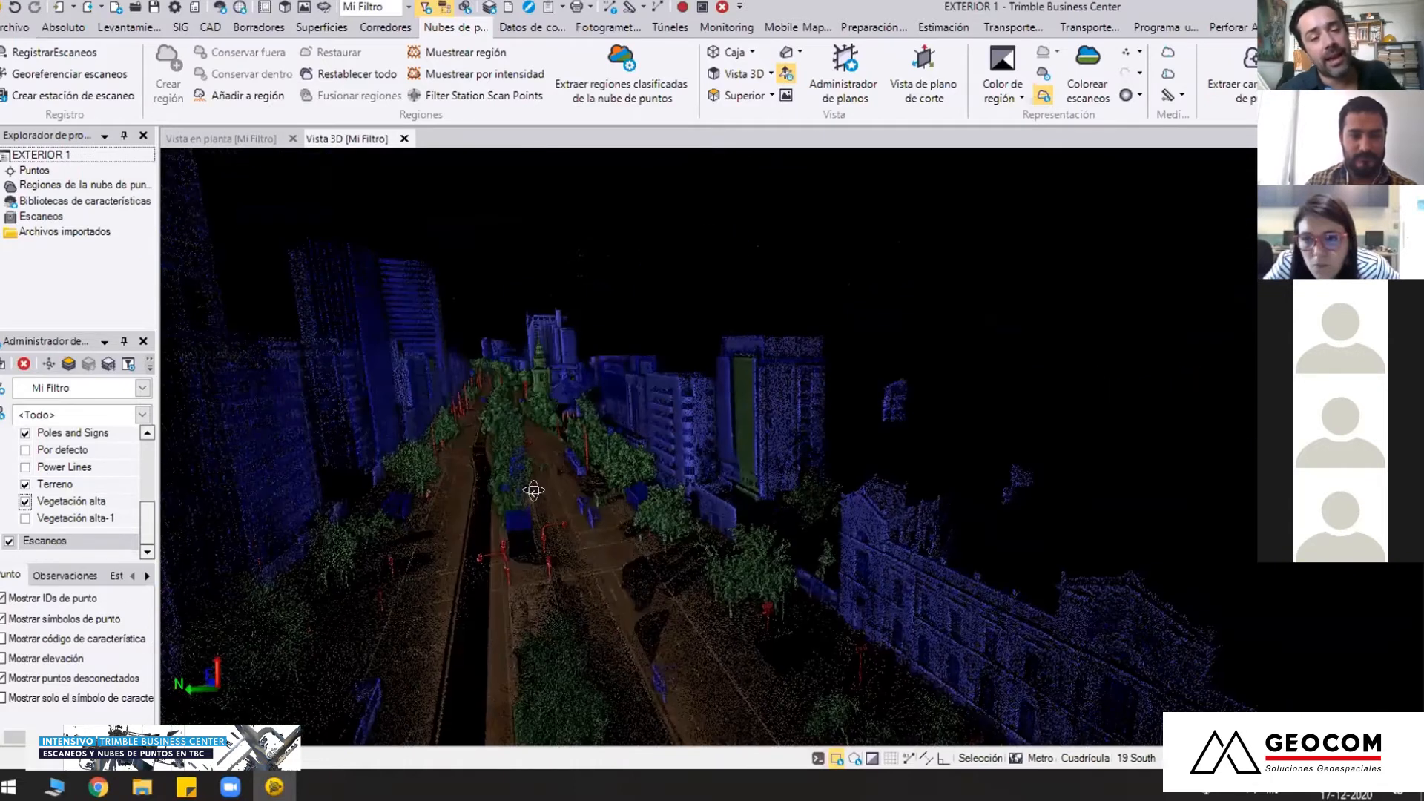
{"action": "right_click_drag", "start_coordinate": [534, 490], "coordinate": [545, 512]}
{"action": "mouse_move", "coordinate": [696, 447]}
{"action": "right_mouse_down"}
{"action": "mouse_move", "coordinate": [711, 522]}
{"action": "mouse_move", "coordinate": [716, 454]}
{"action": "right_mouse_up"}
{"action": "middle_click_drag", "start_coordinate": [716, 454], "coordinate": [665, 411]}
{"action": "scroll", "coordinate": [726, 488], "scroll_direction": "down", "scroll_amount": 3}
{"action": "scroll", "coordinate": [682, 470], "scroll_direction": "down", "scroll_amount": 3}
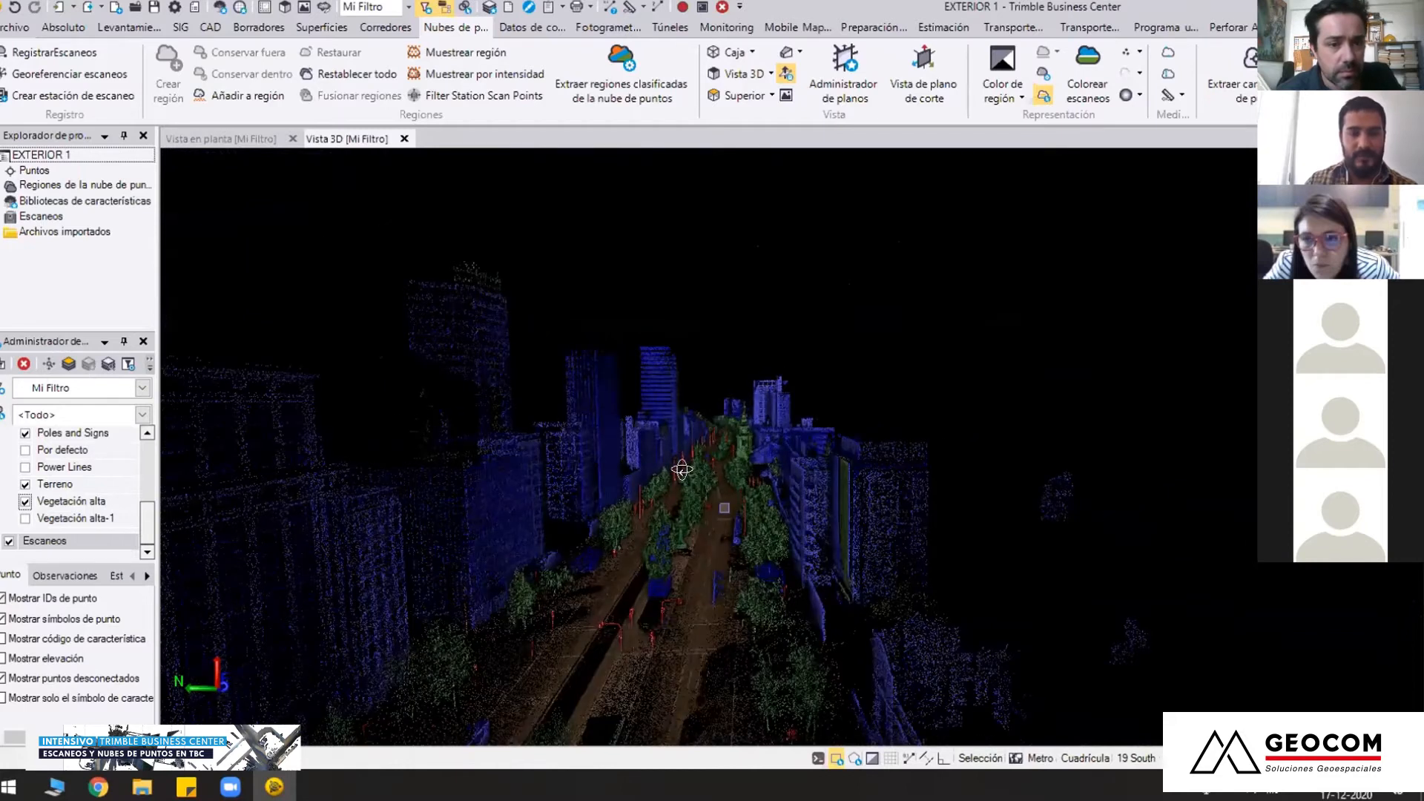
{"action": "scroll", "coordinate": [281, 403], "scroll_direction": "up", "scroll_amount": 3}
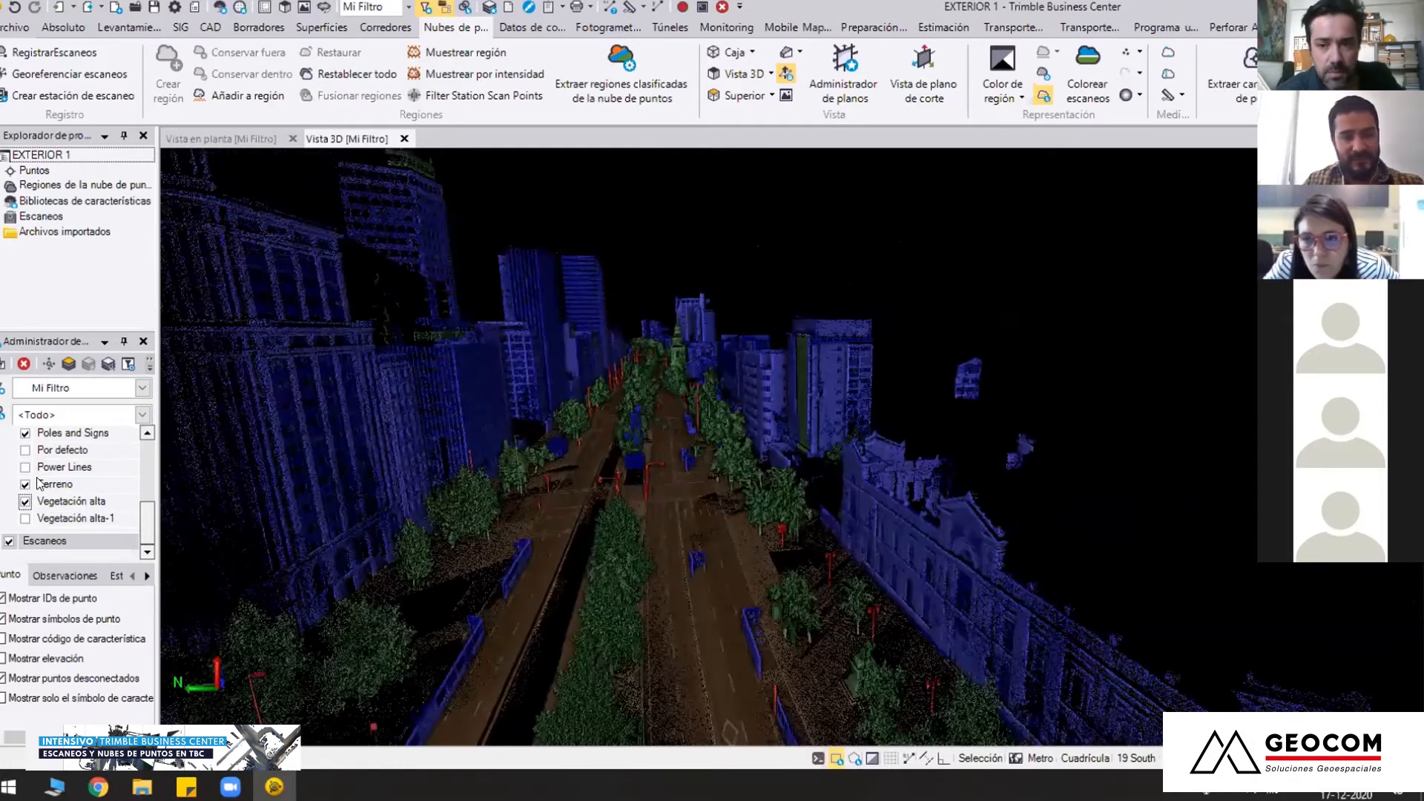
Display the Power Lines region and inspect the cables over the avenue and around the tower with the misclassified green facade
{"action": "left_click", "coordinate": [25, 468]}
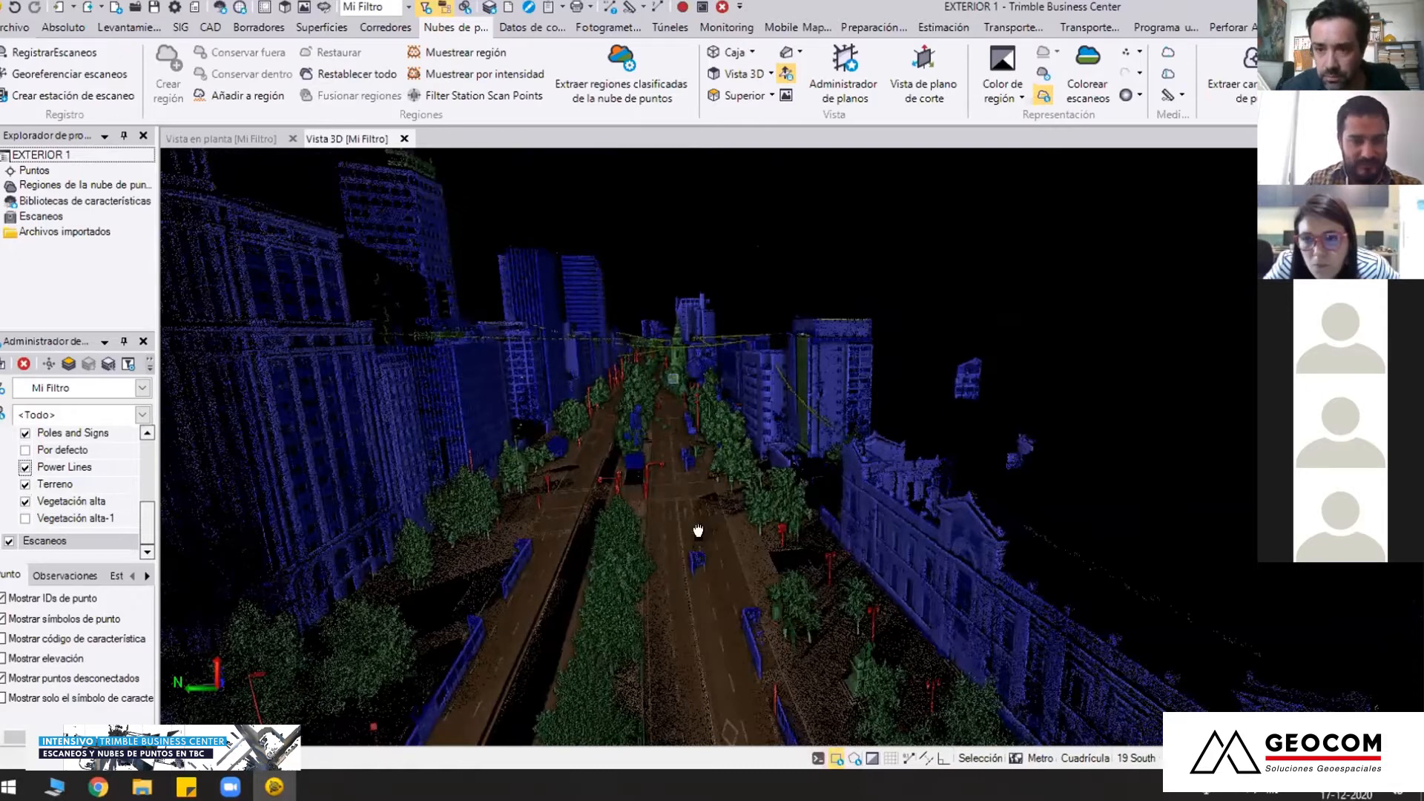
{"action": "middle_click_drag", "start_coordinate": [712, 415], "coordinate": [730, 542]}
{"action": "scroll", "coordinate": [730, 544], "scroll_direction": "up", "scroll_amount": 1}
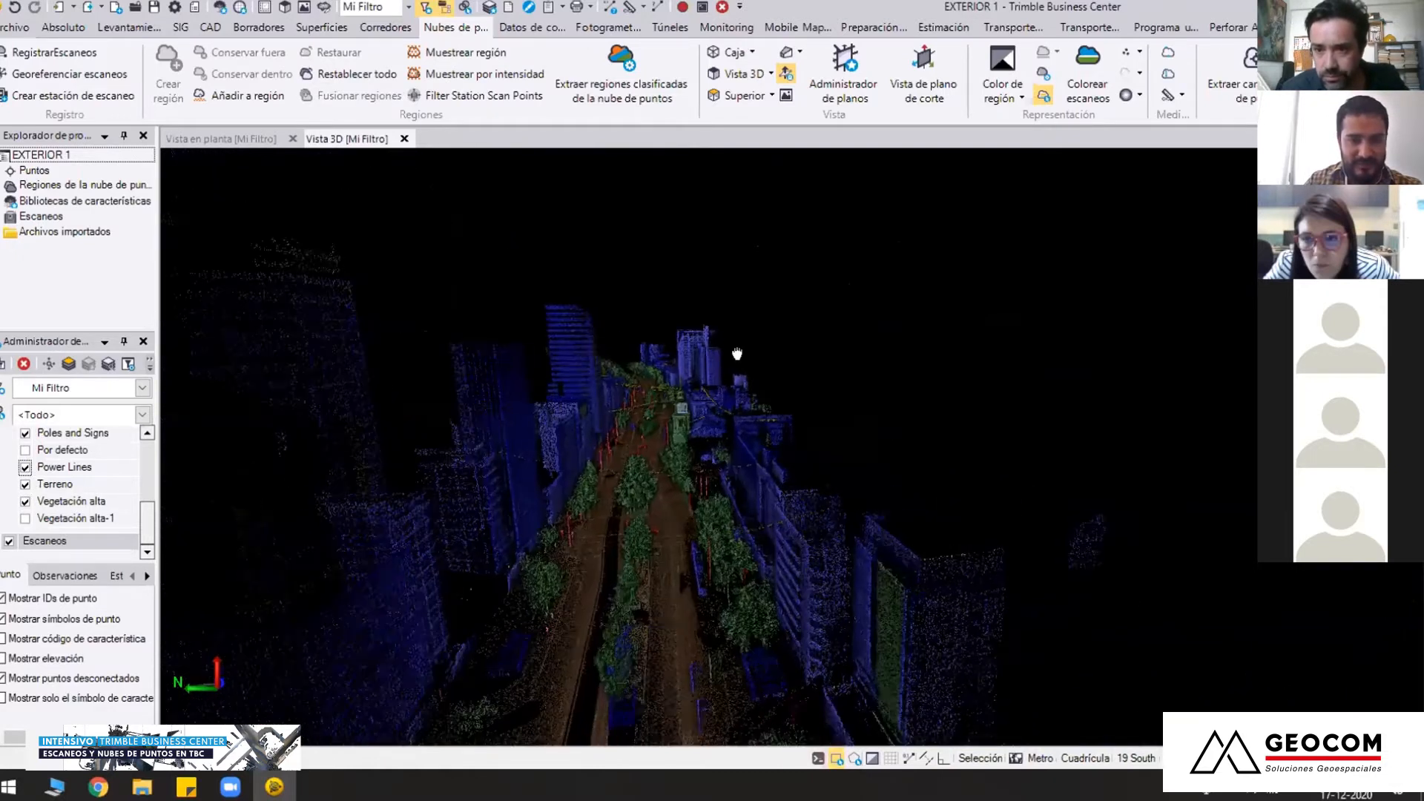
{"action": "scroll", "coordinate": [693, 416], "scroll_direction": "up", "scroll_amount": 1}
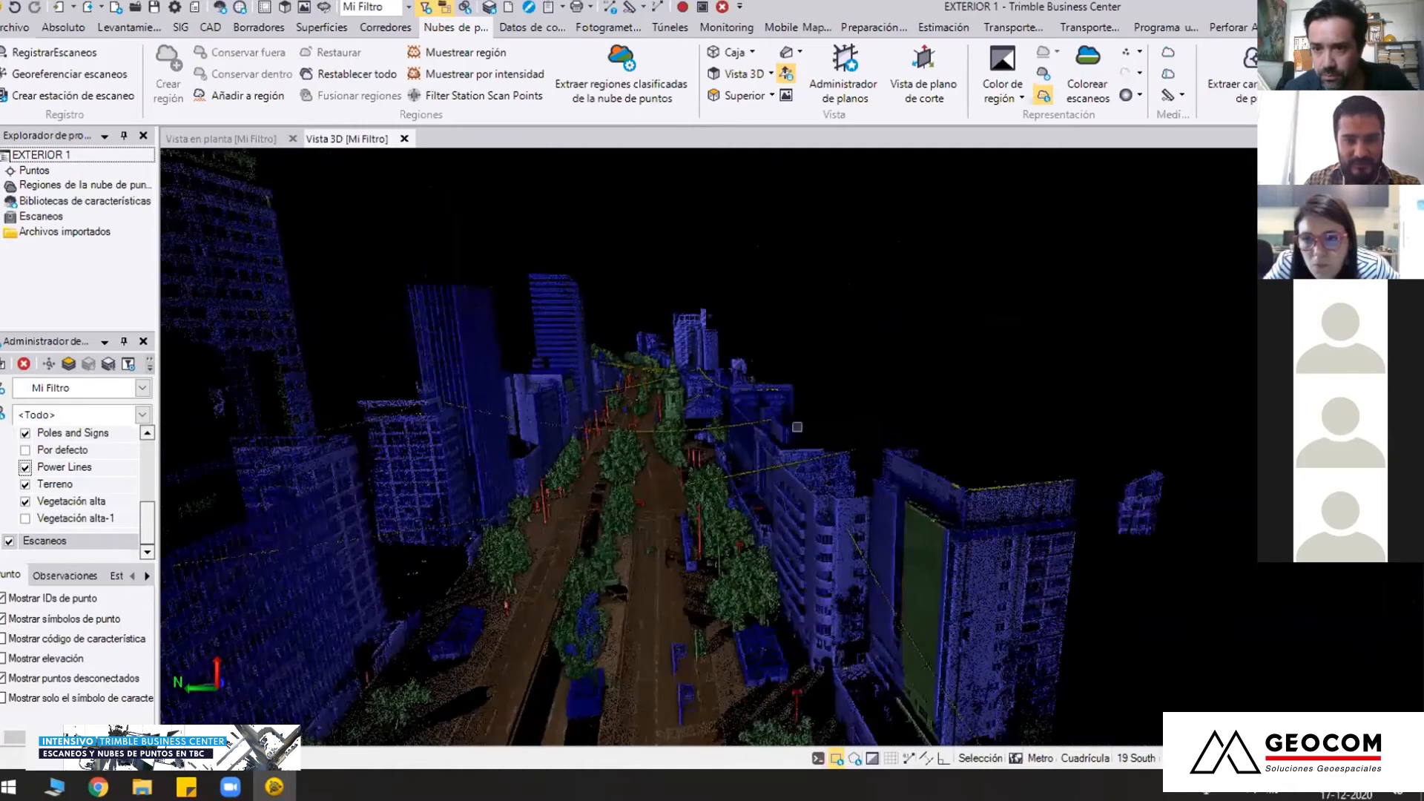
{"action": "scroll", "coordinate": [856, 546], "scroll_direction": "down", "scroll_amount": 3}
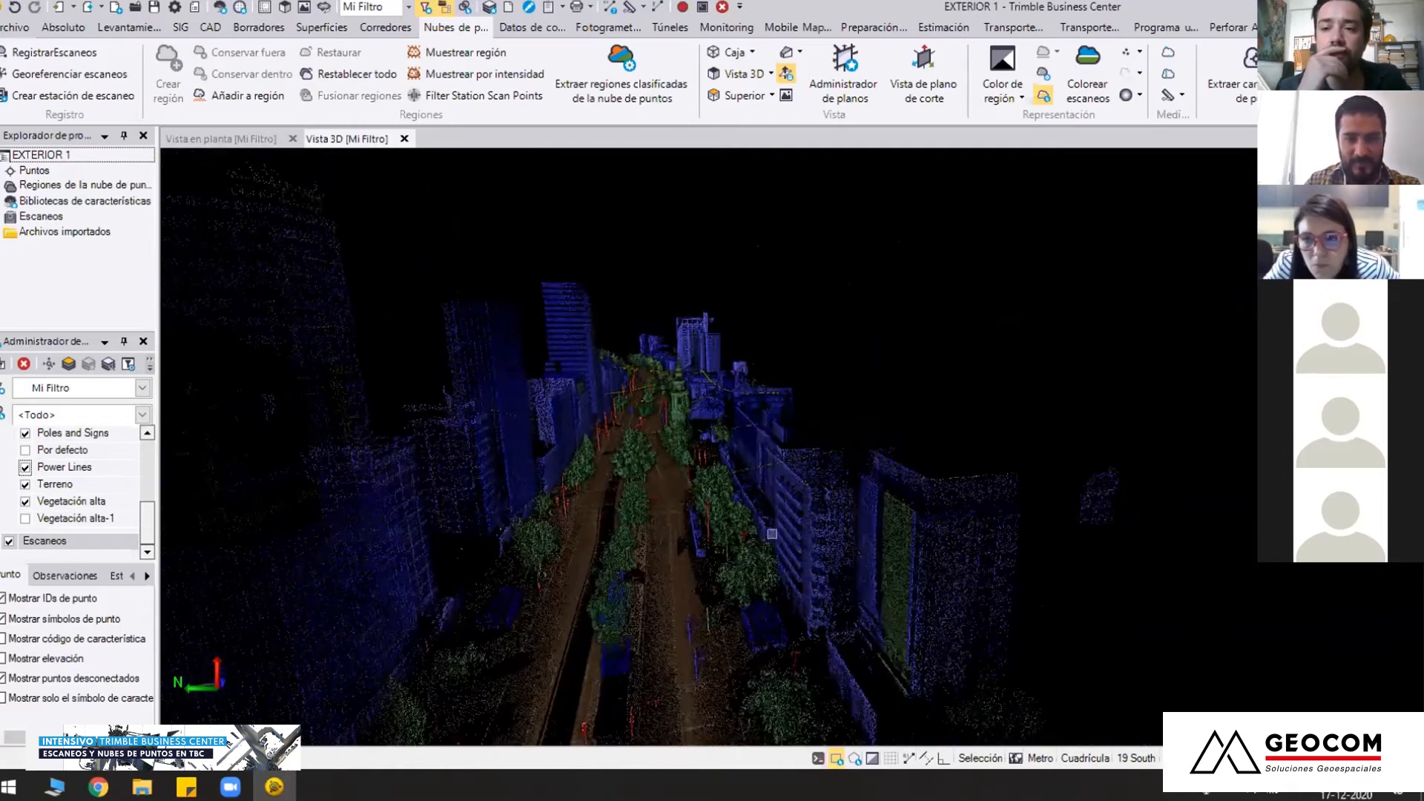
{"action": "scroll", "coordinate": [856, 545], "scroll_direction": "down", "scroll_amount": 1}
{"action": "left_click_drag", "start_coordinate": [856, 546], "coordinate": [794, 449]}
{"action": "scroll", "coordinate": [767, 491], "scroll_direction": "up", "scroll_amount": 2}
{"action": "right_click_drag", "start_coordinate": [684, 317], "coordinate": [667, 331]}
{"action": "right_click_drag", "start_coordinate": [695, 410], "coordinate": [681, 390]}
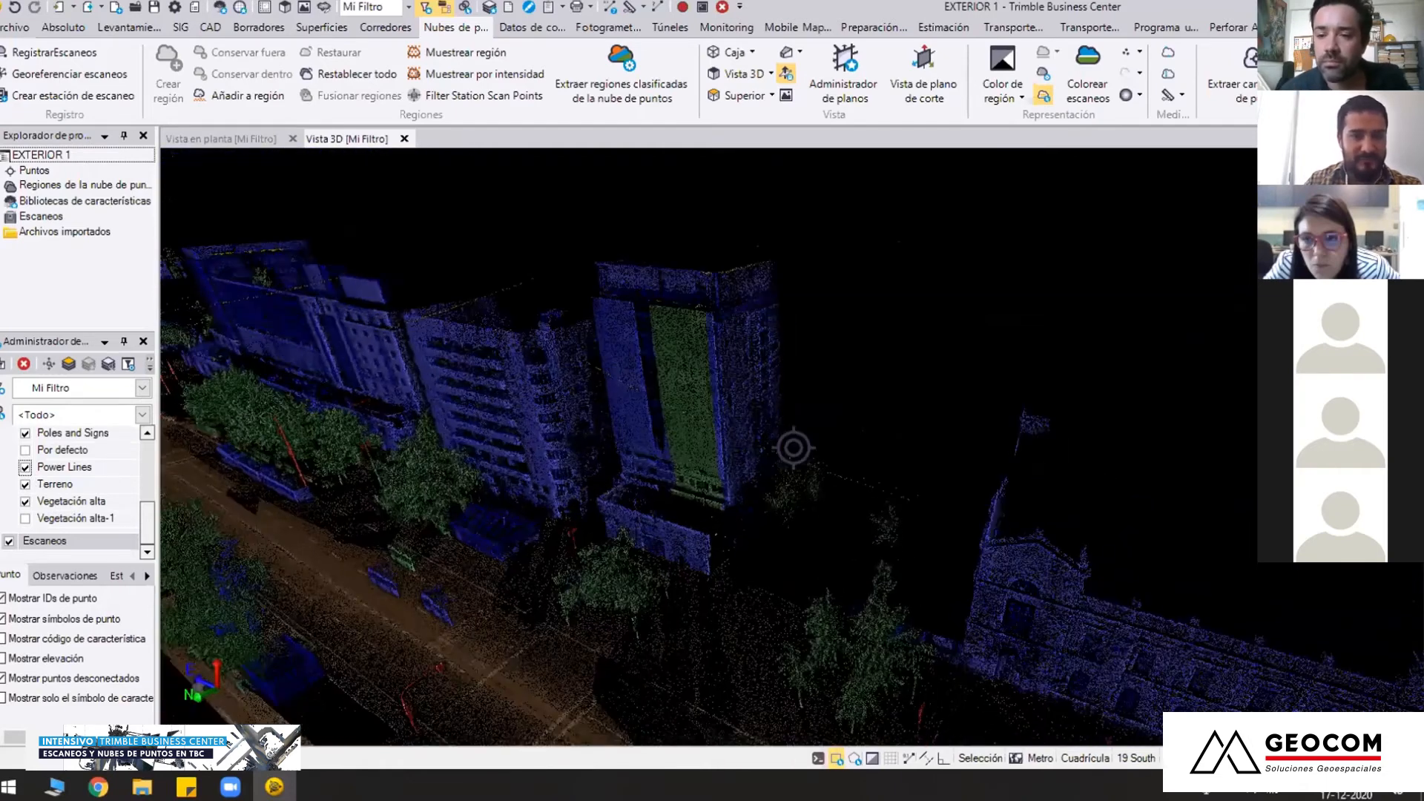
Start adding points to a region and hide Terreno, Poles and Signs, Power Lines and Edificio, leaving only Vegetación alta shown
{"action": "left_click", "coordinate": [239, 95]}
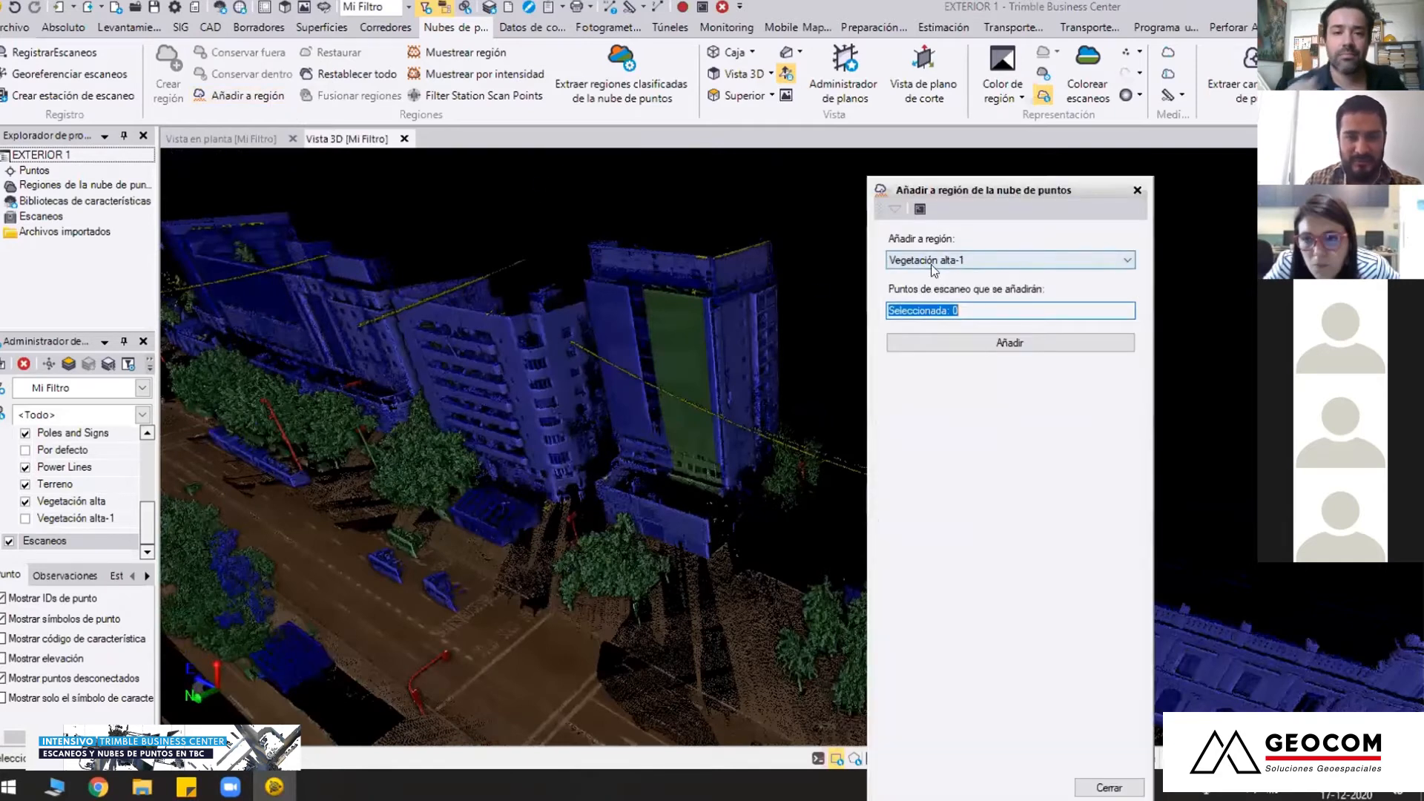
{"action": "right_click_drag", "start_coordinate": [681, 354], "coordinate": [675, 310]}
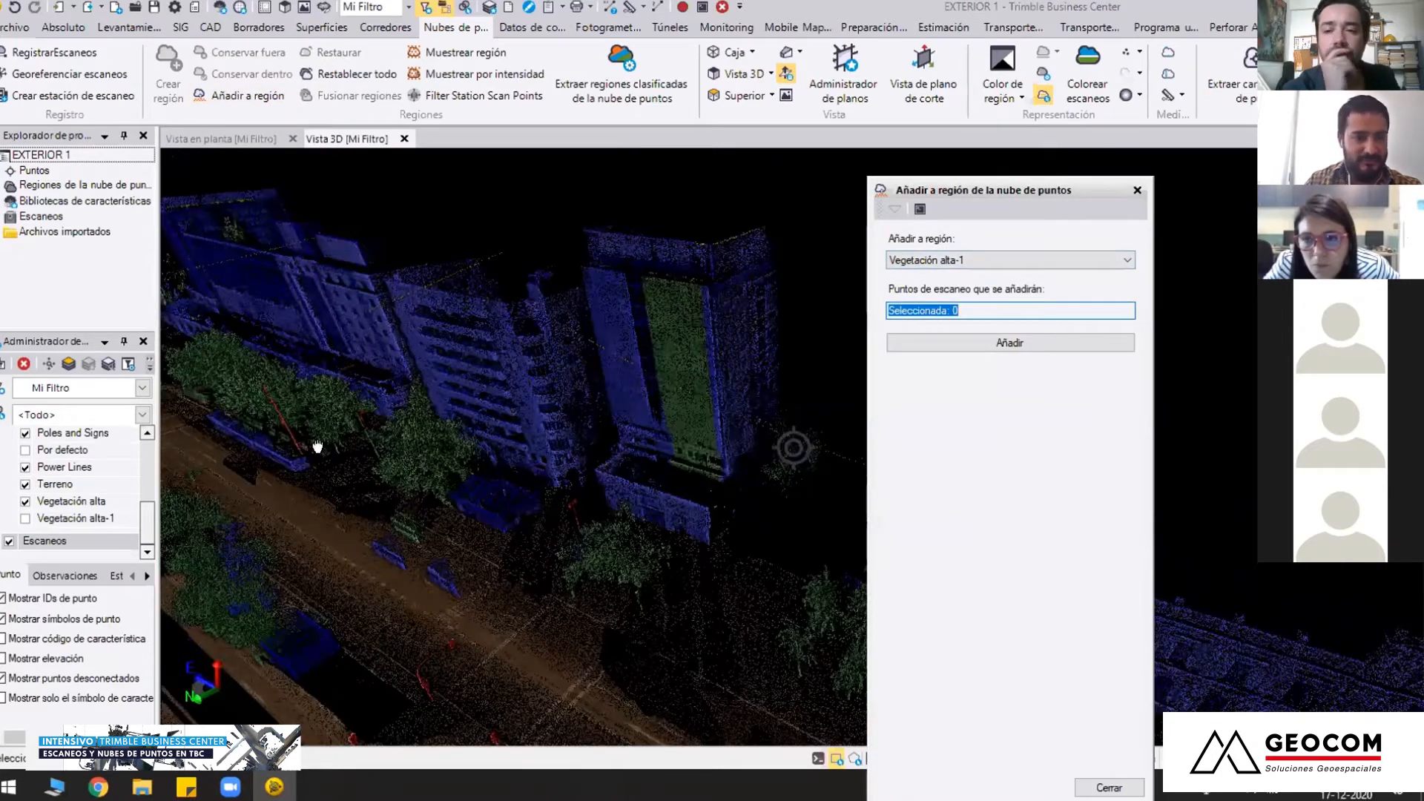
{"action": "left_click", "coordinate": [25, 484]}
{"action": "left_click", "coordinate": [25, 433]}
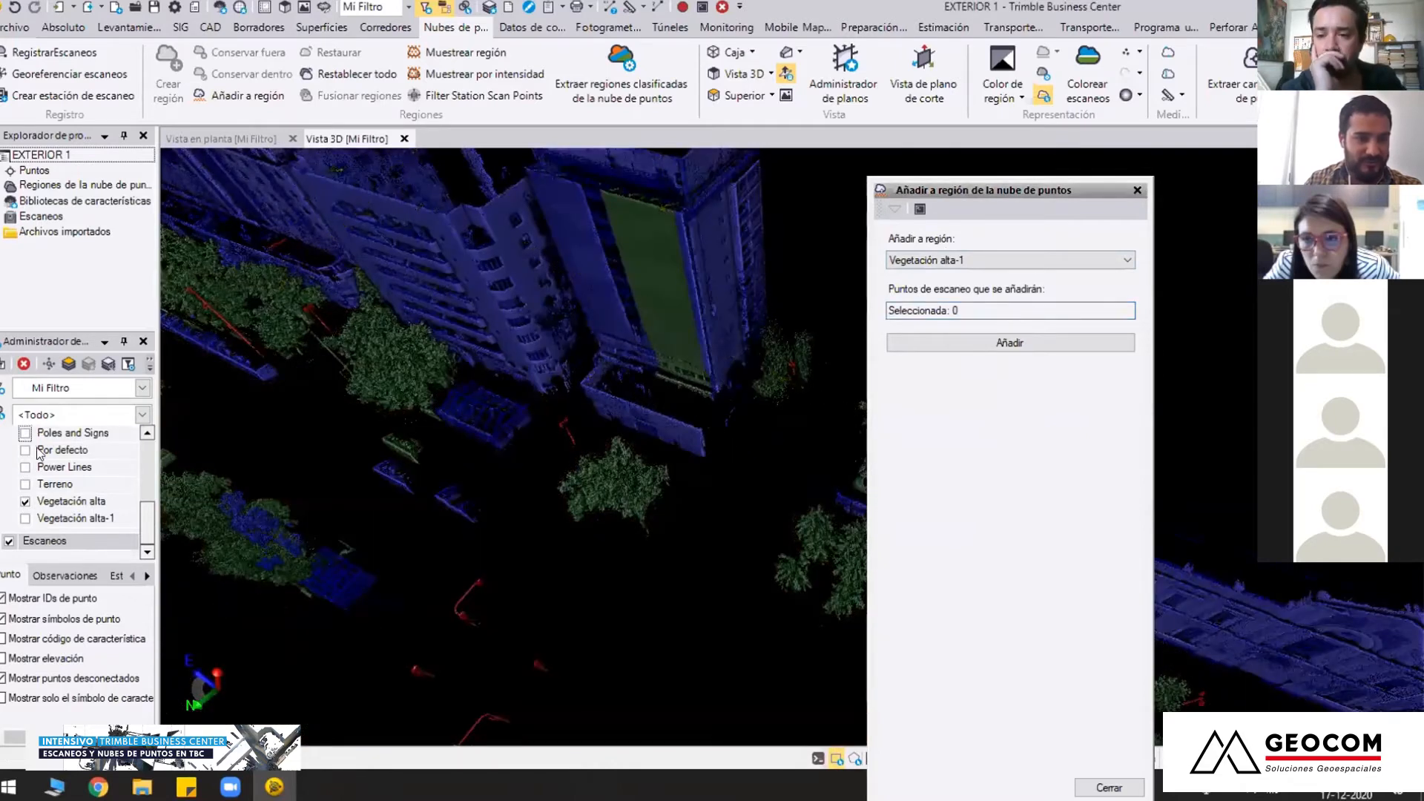
{"action": "scroll", "coordinate": [25, 468], "scroll_direction": "up", "scroll_amount": 1}
{"action": "left_click", "coordinate": [25, 473]}
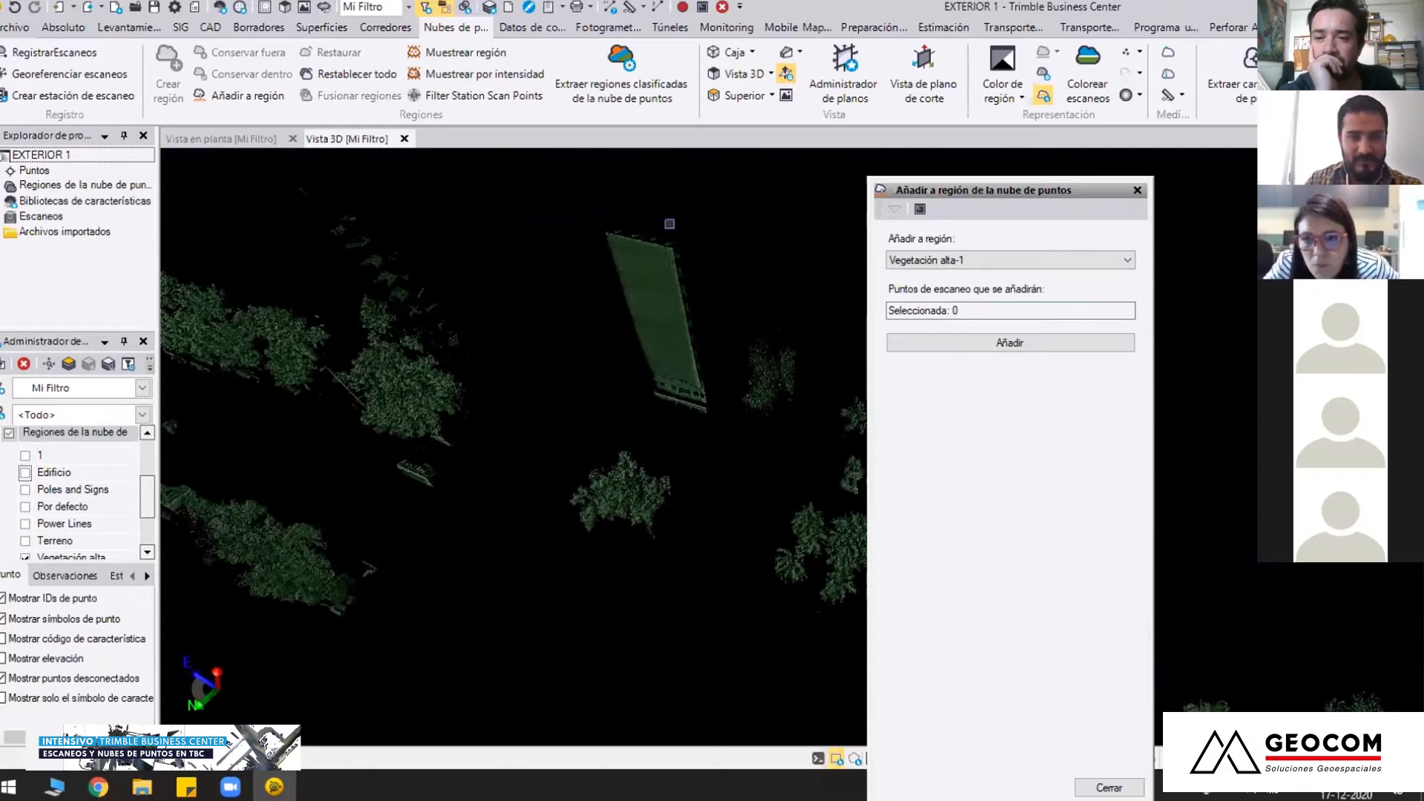
{"action": "left_click_drag", "start_coordinate": [634, 336], "coordinate": [674, 399]}
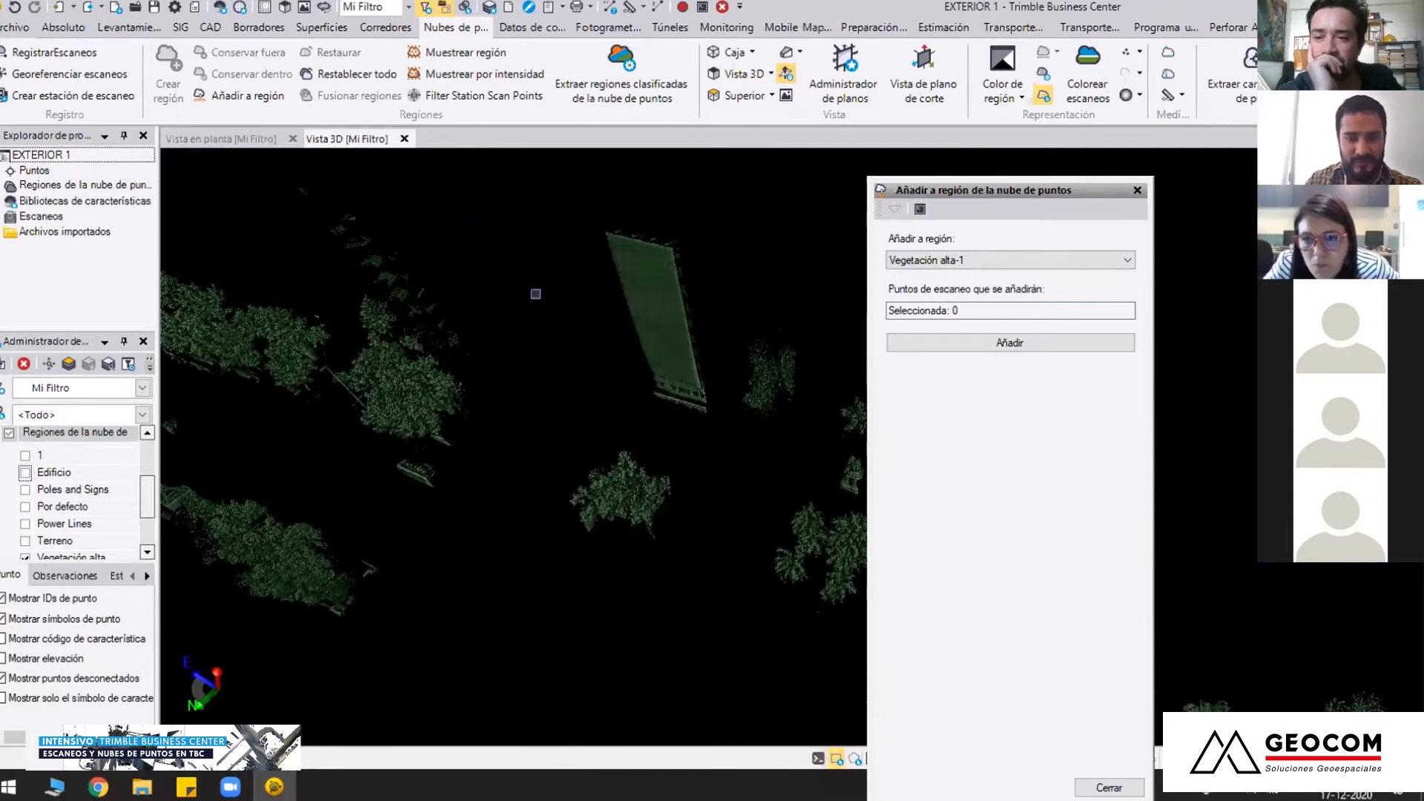
Select the flat facade panel points of the tower with a polygon drawn around them, excluding the surrounding trees
{"action": "left_click", "coordinate": [856, 762]}
{"action": "left_click", "coordinate": [665, 207]}
{"action": "left_click", "coordinate": [558, 224]}
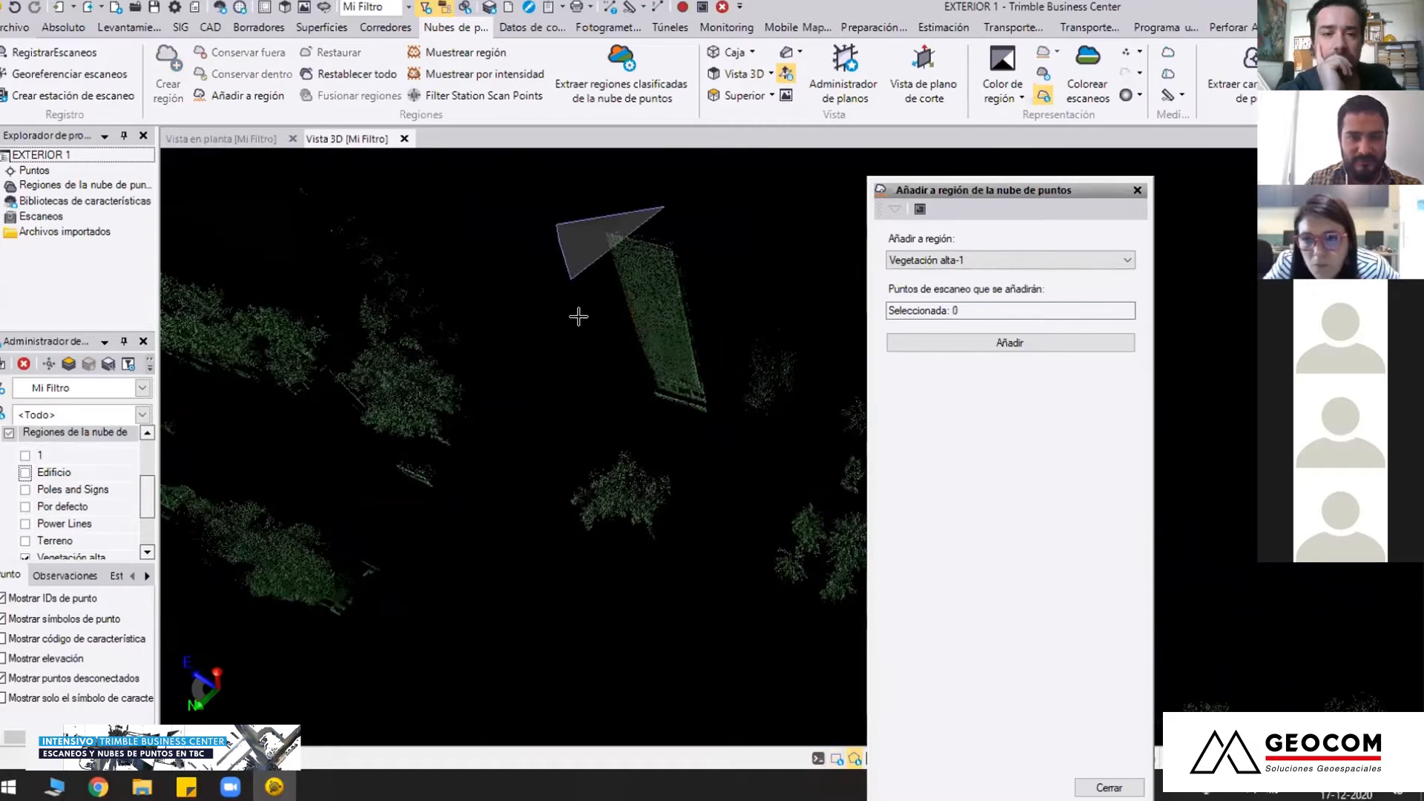
{"action": "left_click", "coordinate": [598, 357]}
{"action": "left_click", "coordinate": [655, 419]}
{"action": "left_click", "coordinate": [708, 434]}
{"action": "left_click", "coordinate": [724, 421]}
{"action": "left_click", "coordinate": [710, 279]}
{"action": "double_click", "coordinate": [691, 204]}
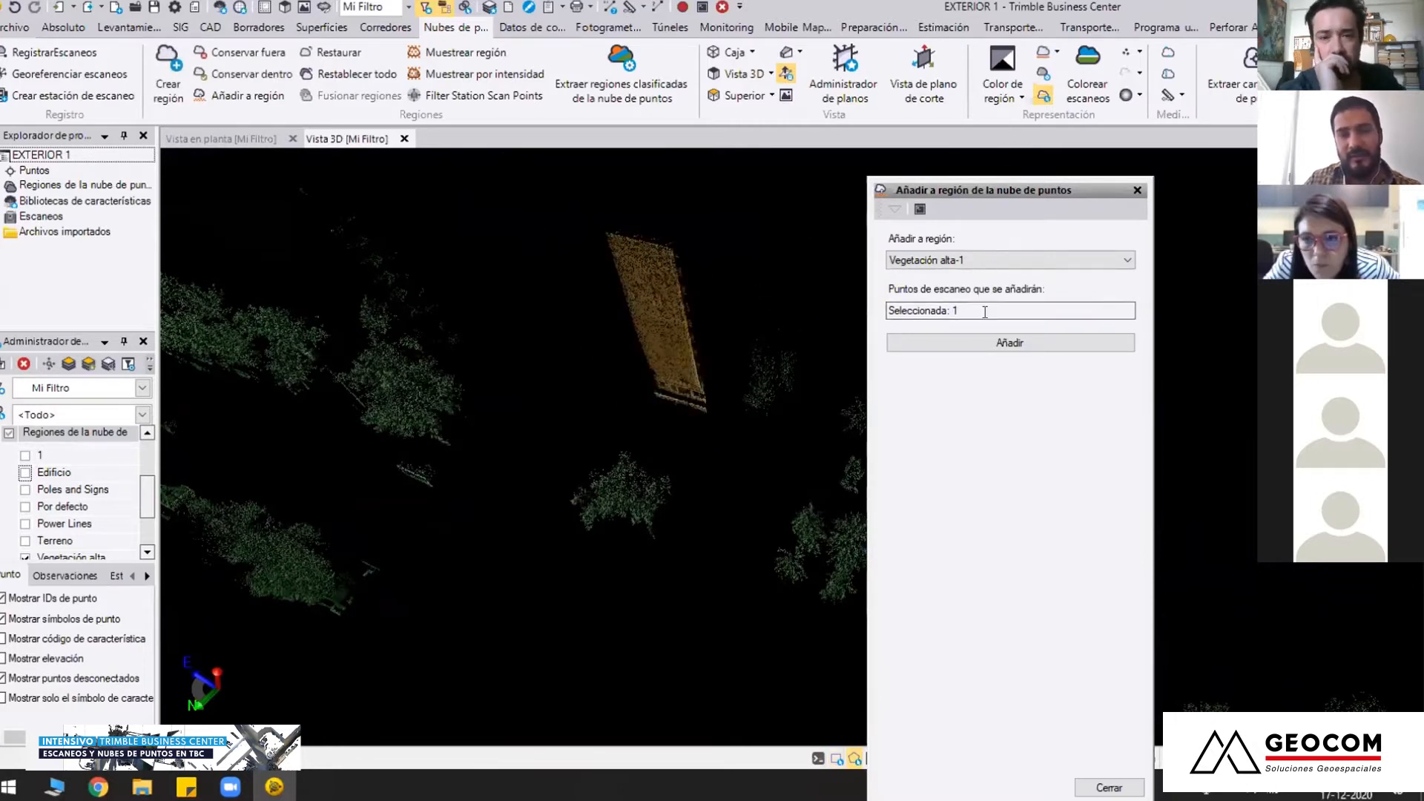
Add the selected facade points to the Edificio region and finish the region assignment
{"action": "left_click", "coordinate": [1012, 261]}
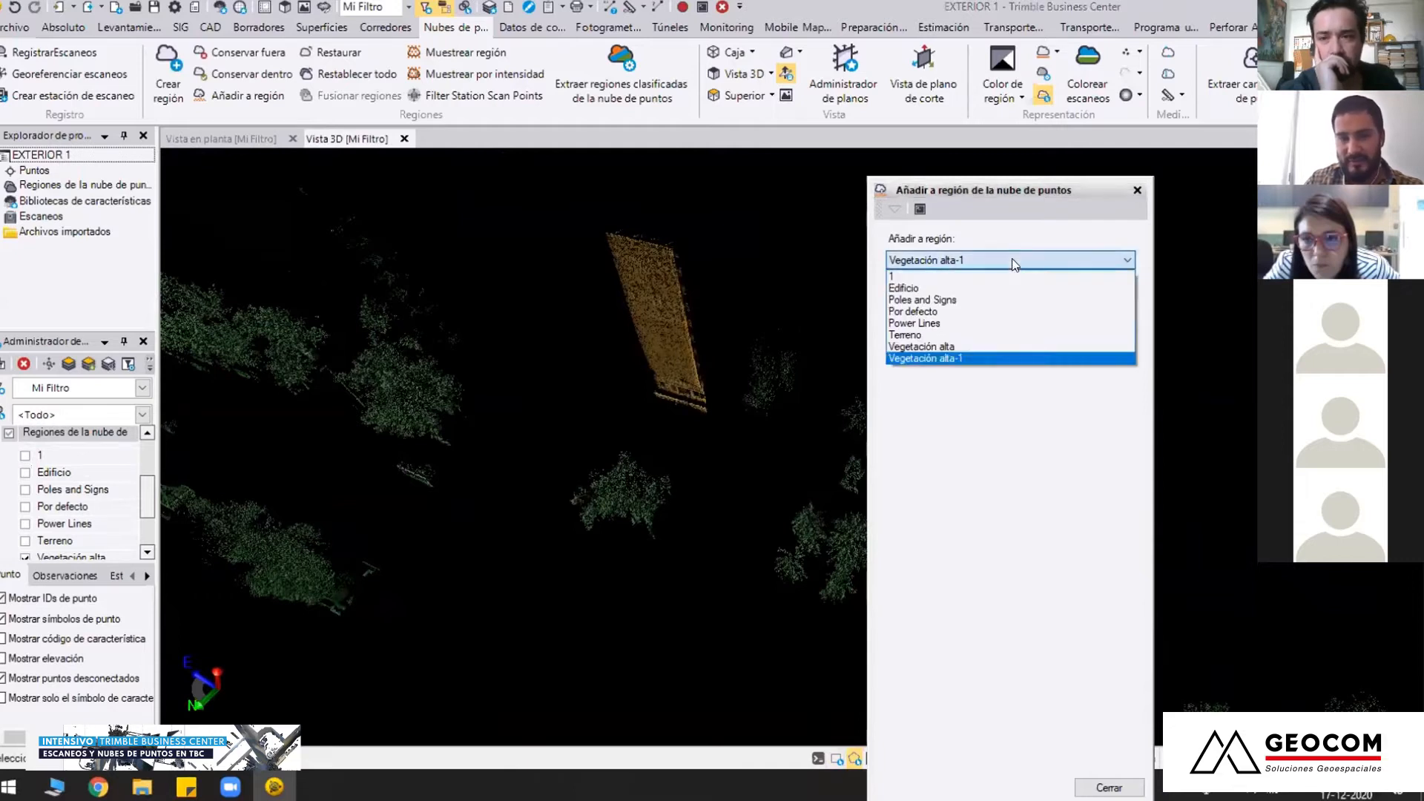
{"action": "left_click", "coordinate": [954, 288]}
{"action": "left_click", "coordinate": [1009, 342]}
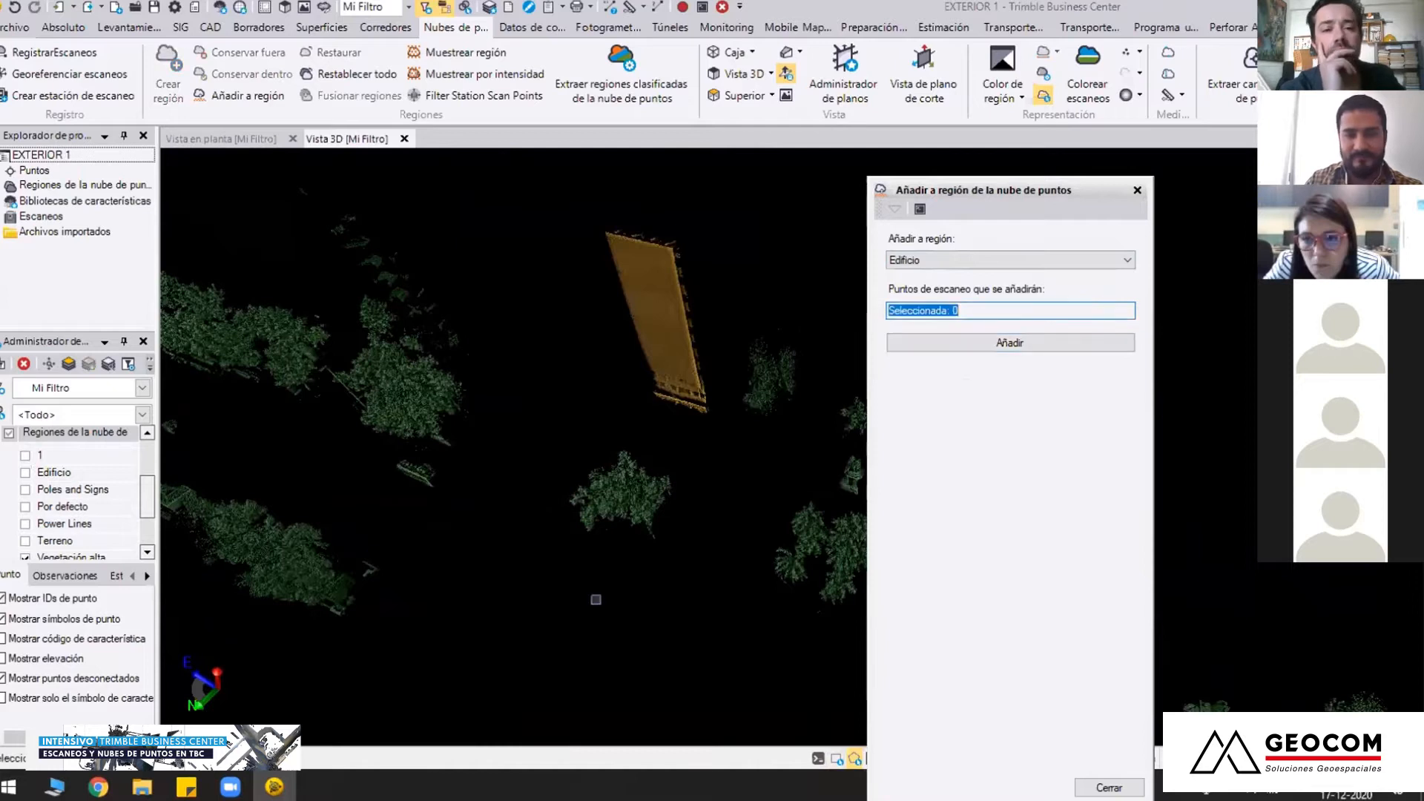
{"action": "left_click", "coordinate": [1109, 788]}
Display the Edificio region with the tall vegetation and inspect the historic building, monument, trees and buses from several distances
{"action": "left_click", "coordinate": [26, 472]}
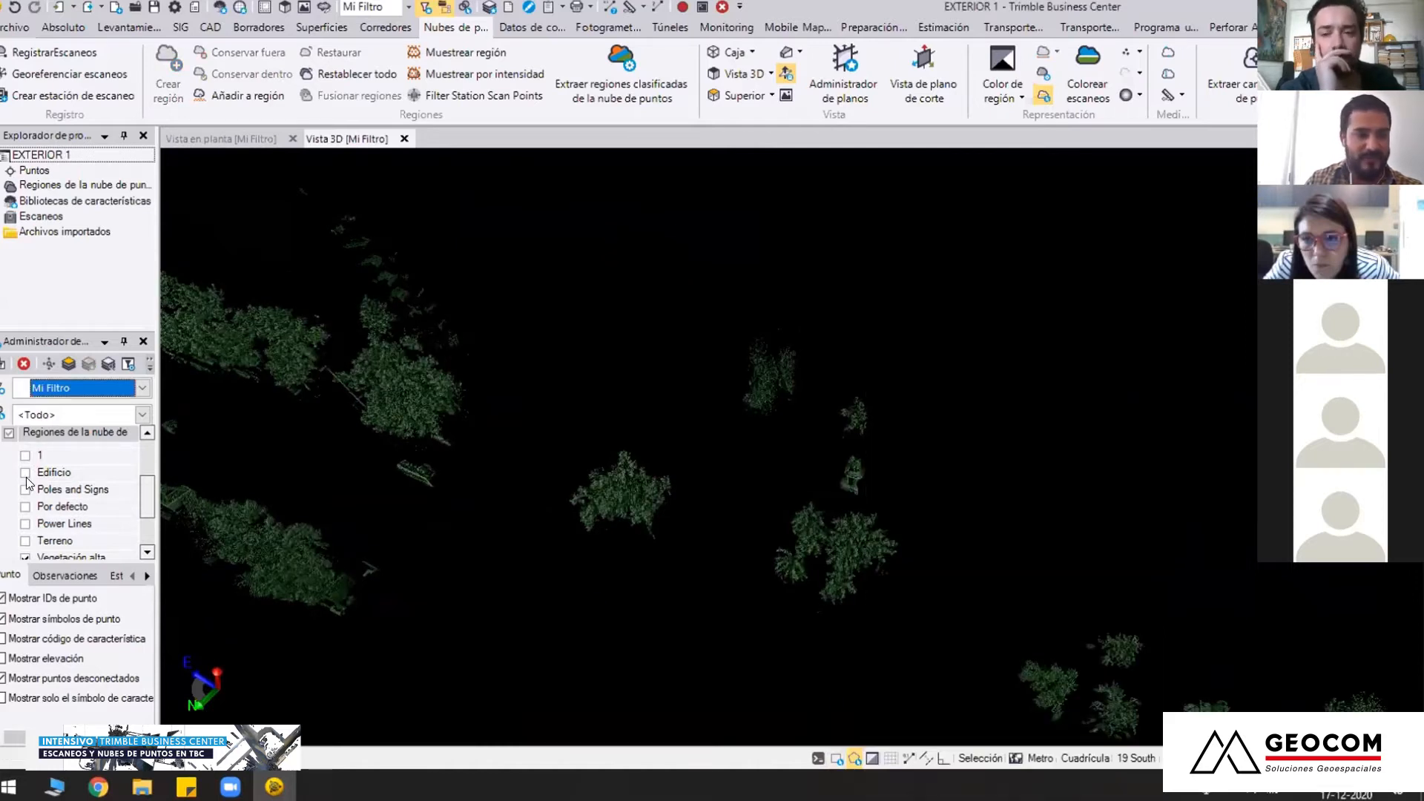
{"action": "right_click_drag", "start_coordinate": [792, 517], "coordinate": [696, 443]}
{"action": "middle_click_drag", "start_coordinate": [697, 443], "coordinate": [653, 460]}
{"action": "right_click_drag", "start_coordinate": [654, 460], "coordinate": [592, 457]}
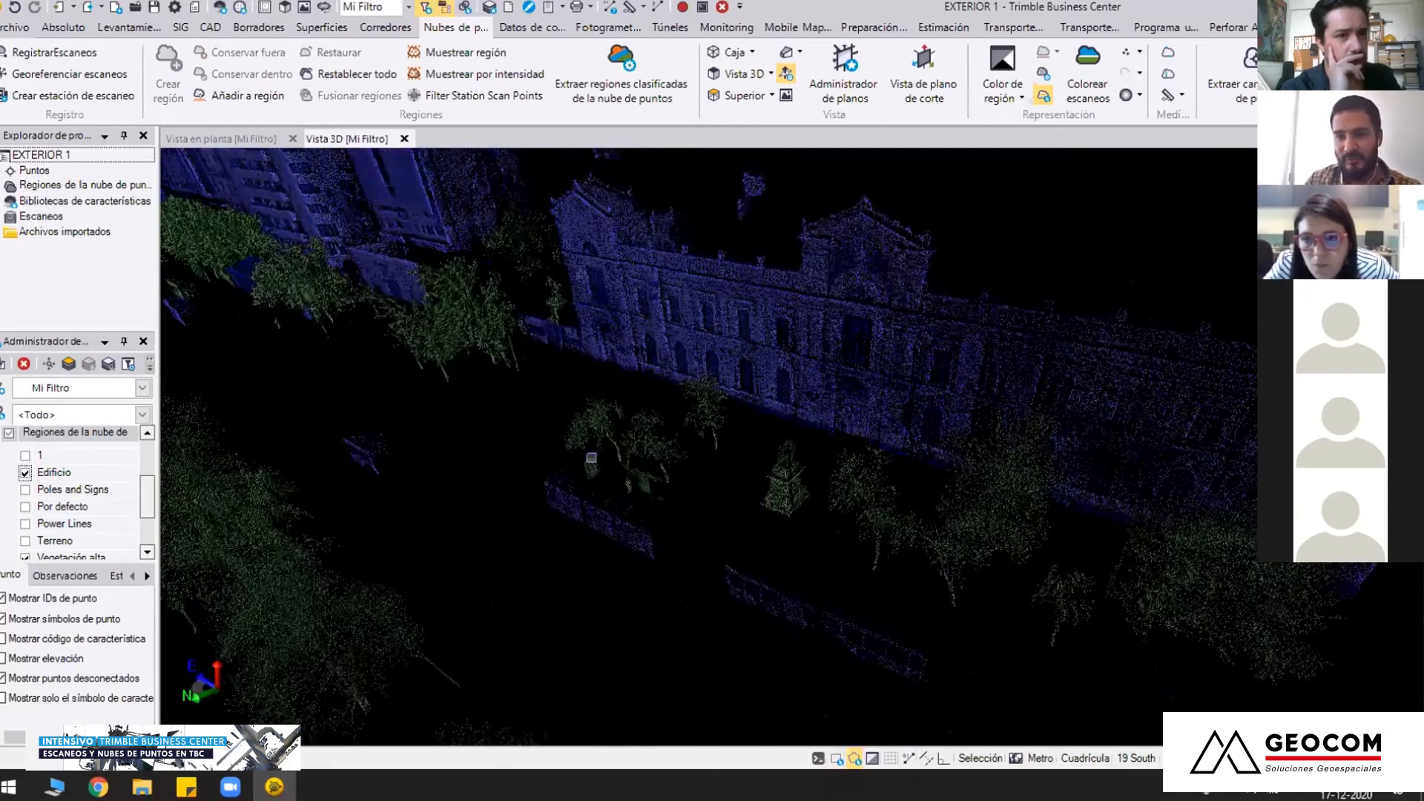
{"action": "middle_click_drag", "start_coordinate": [592, 458], "coordinate": [660, 460]}
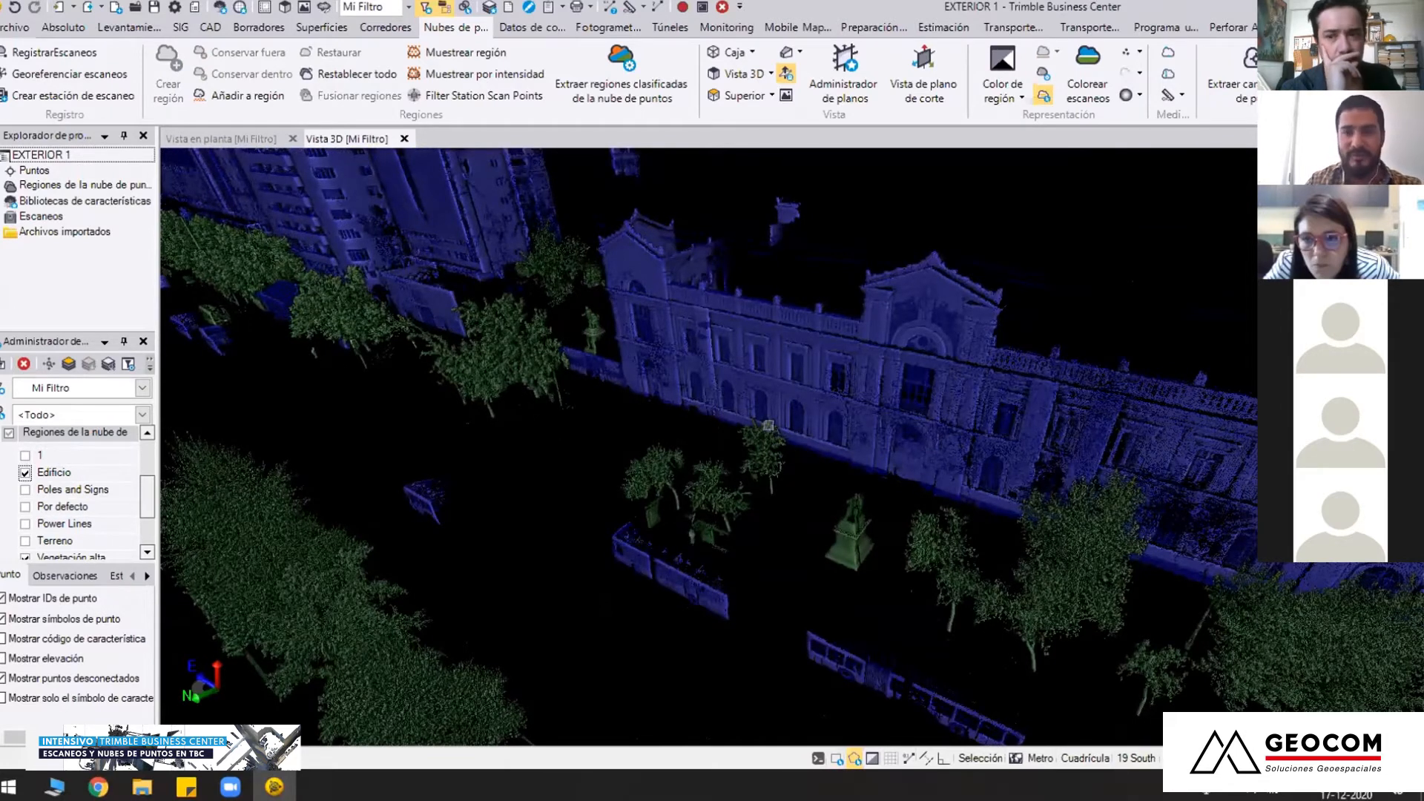
{"action": "scroll", "coordinate": [770, 439], "scroll_direction": "down", "scroll_amount": 2}
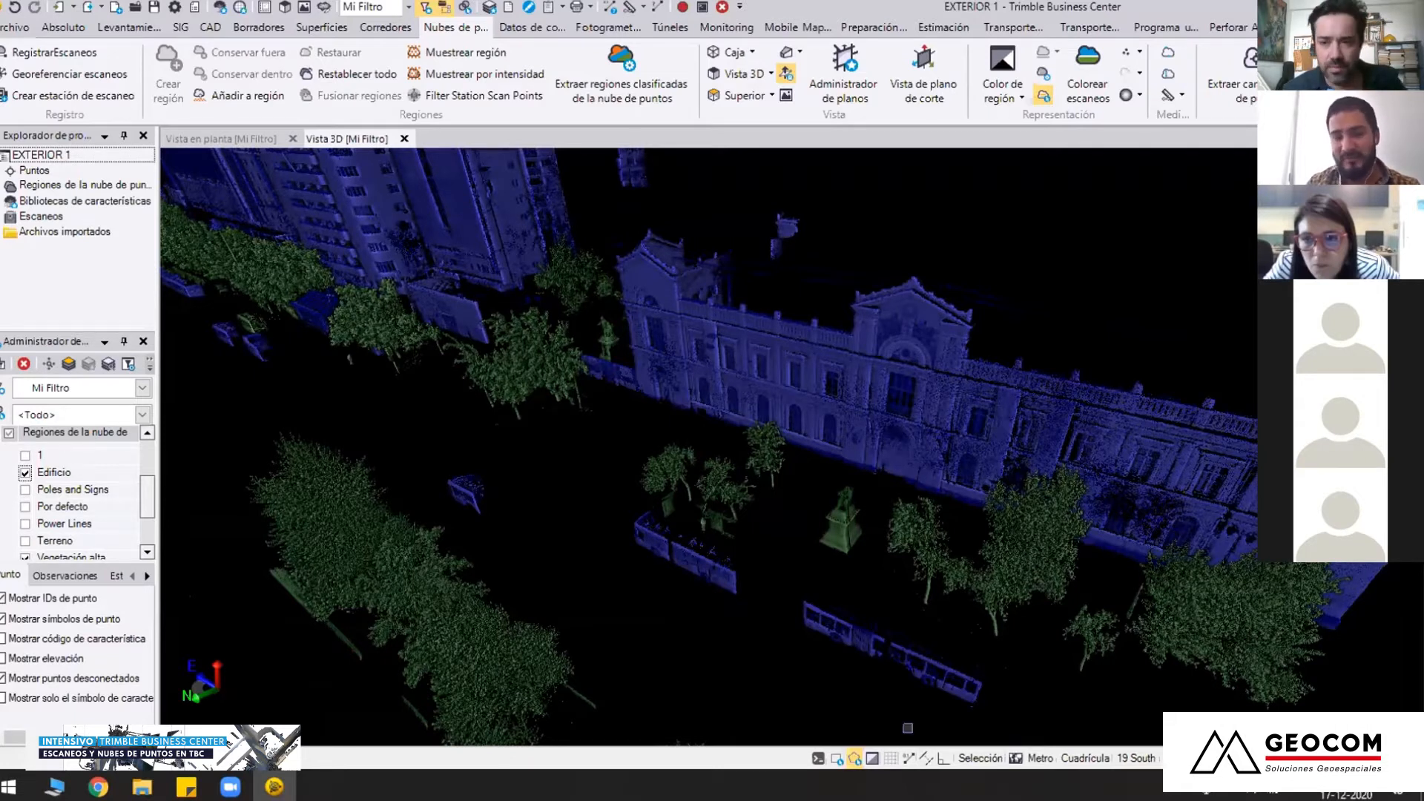
{"action": "mouse_move", "coordinate": [847, 535]}
{"action": "right_mouse_down"}
{"action": "mouse_move", "coordinate": [848, 487]}
{"action": "mouse_move", "coordinate": [840, 557]}
{"action": "mouse_move", "coordinate": [855, 502]}
{"action": "right_mouse_up"}
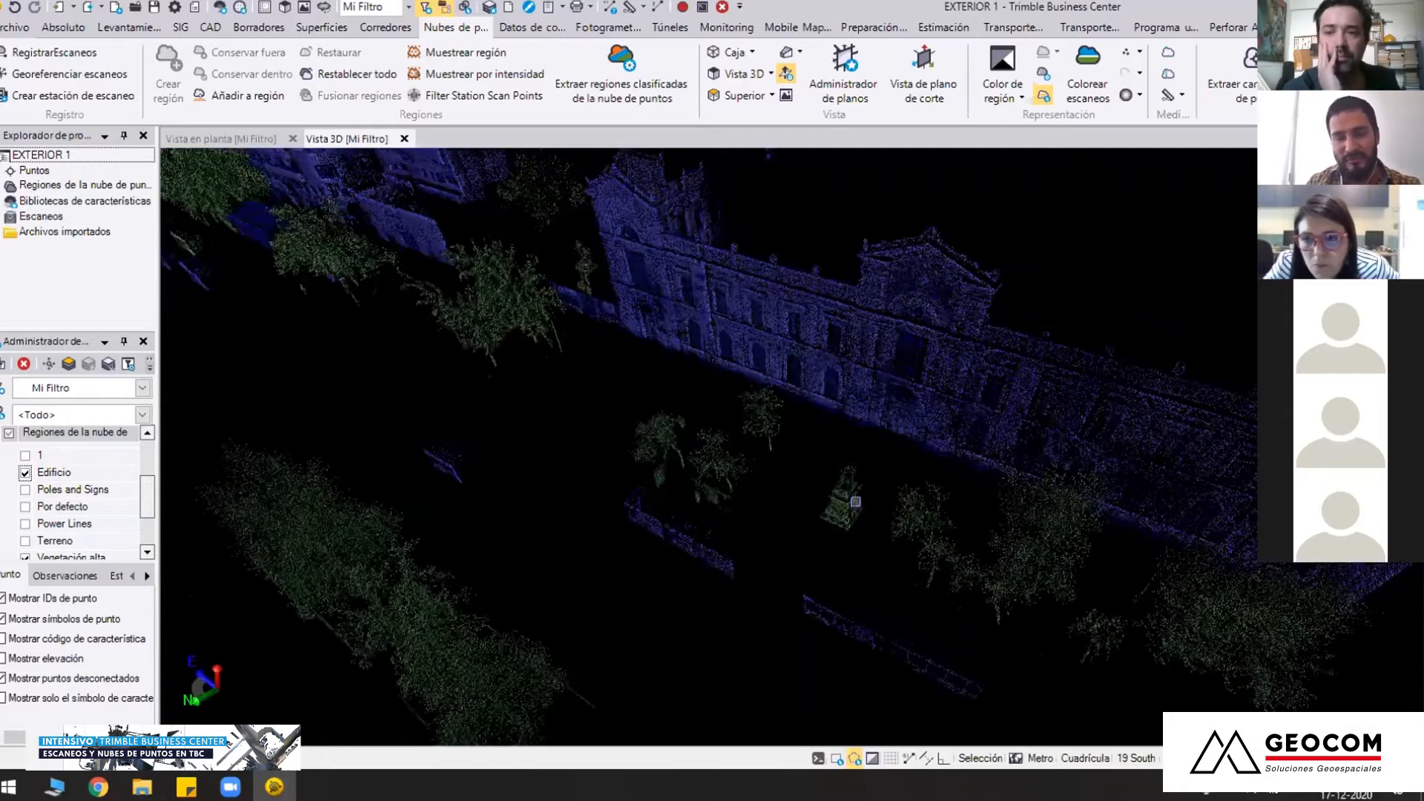
{"action": "scroll", "coordinate": [855, 501], "scroll_direction": "up", "scroll_amount": 3}
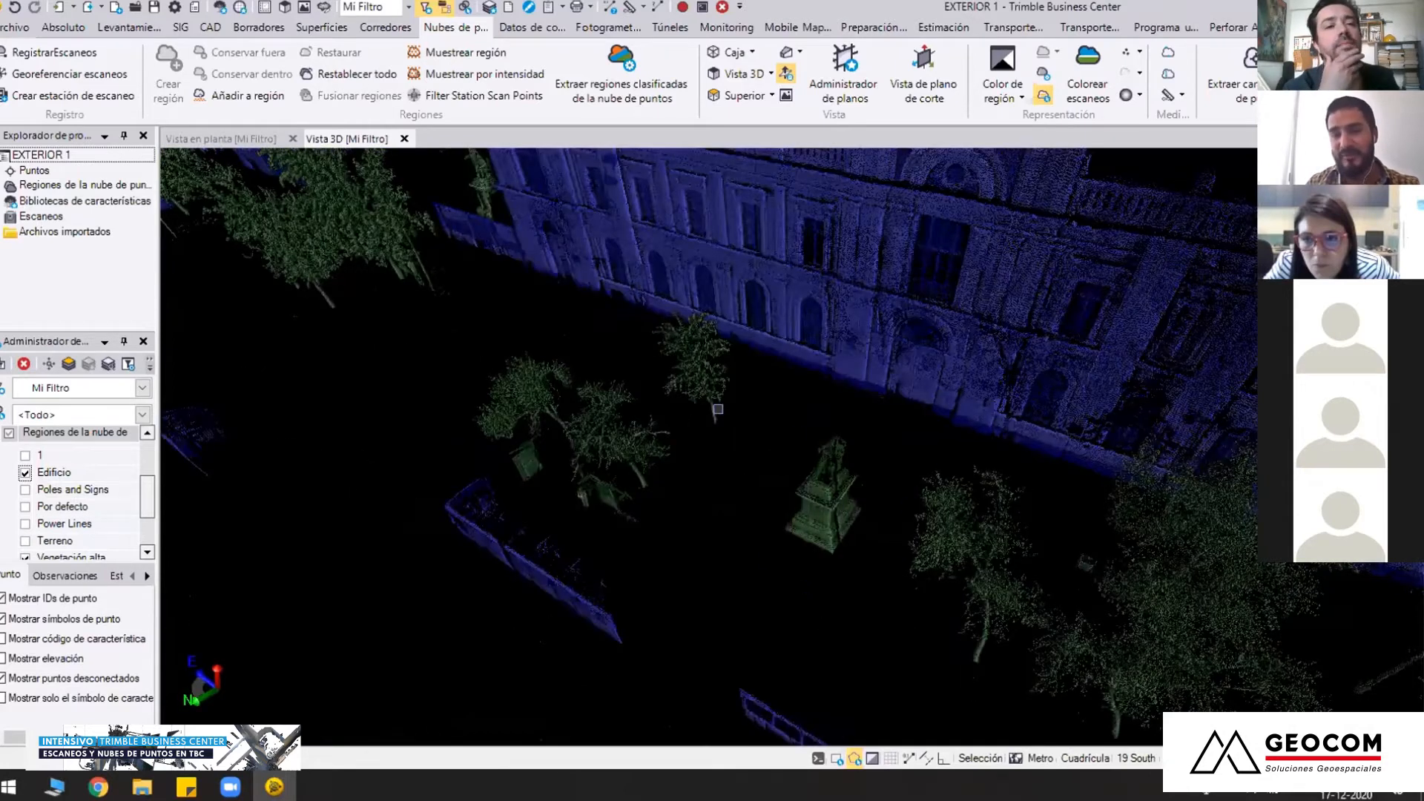
{"action": "right_click_drag", "start_coordinate": [738, 505], "coordinate": [746, 504]}
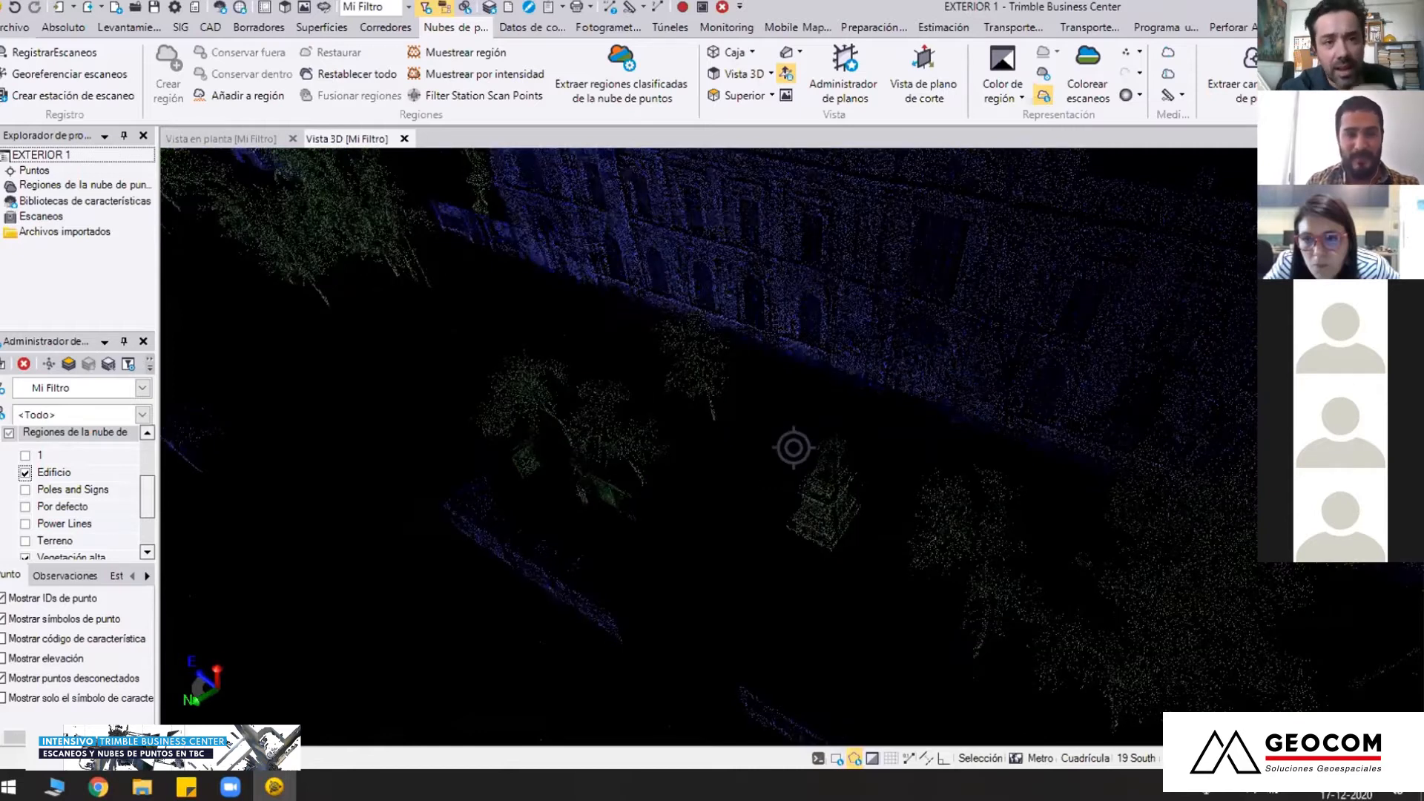
{"action": "scroll", "coordinate": [793, 447], "scroll_direction": "down", "scroll_amount": 5}
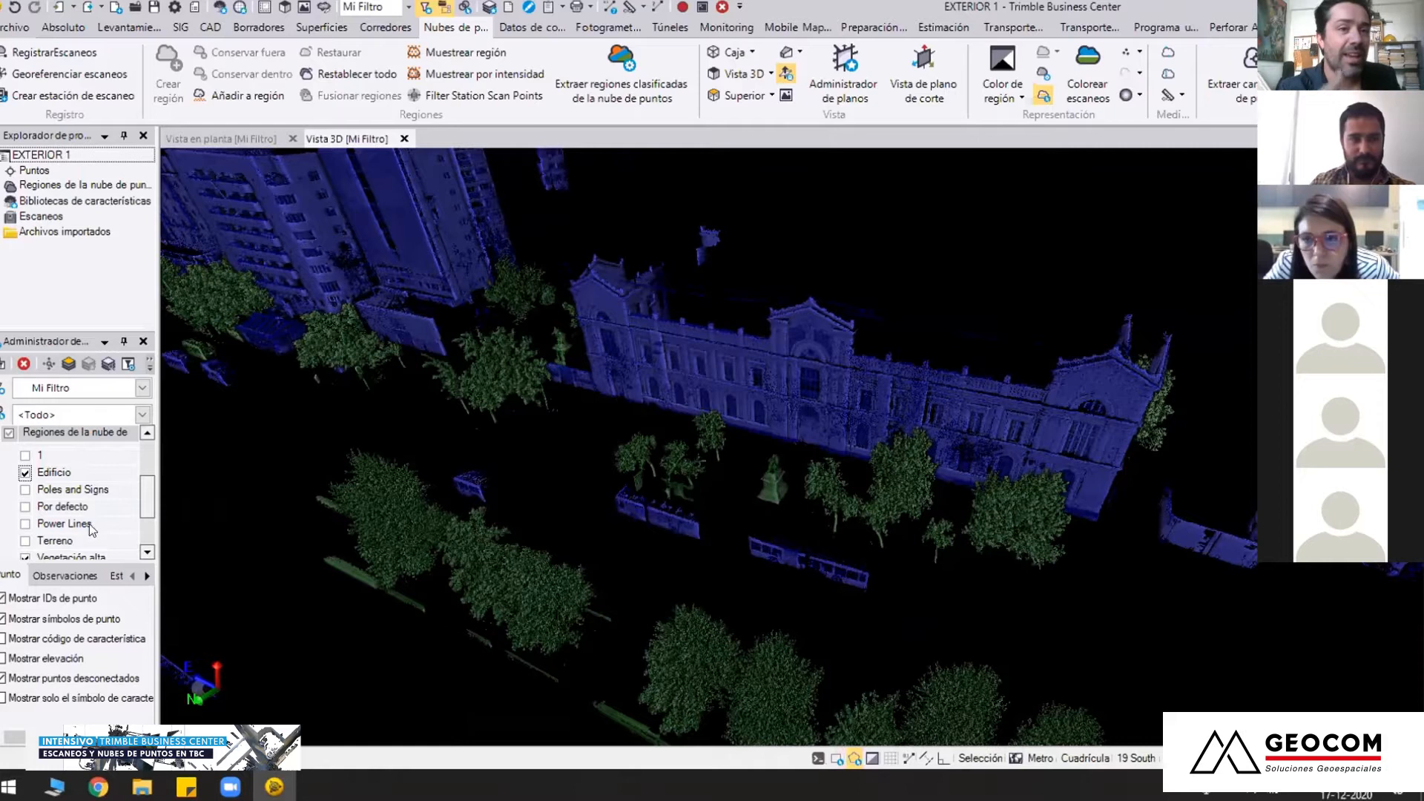
Collapse the point cloud regions group in the view filter and make all its regions visible
{"action": "left_click_drag", "start_coordinate": [148, 504], "coordinate": [149, 476]}
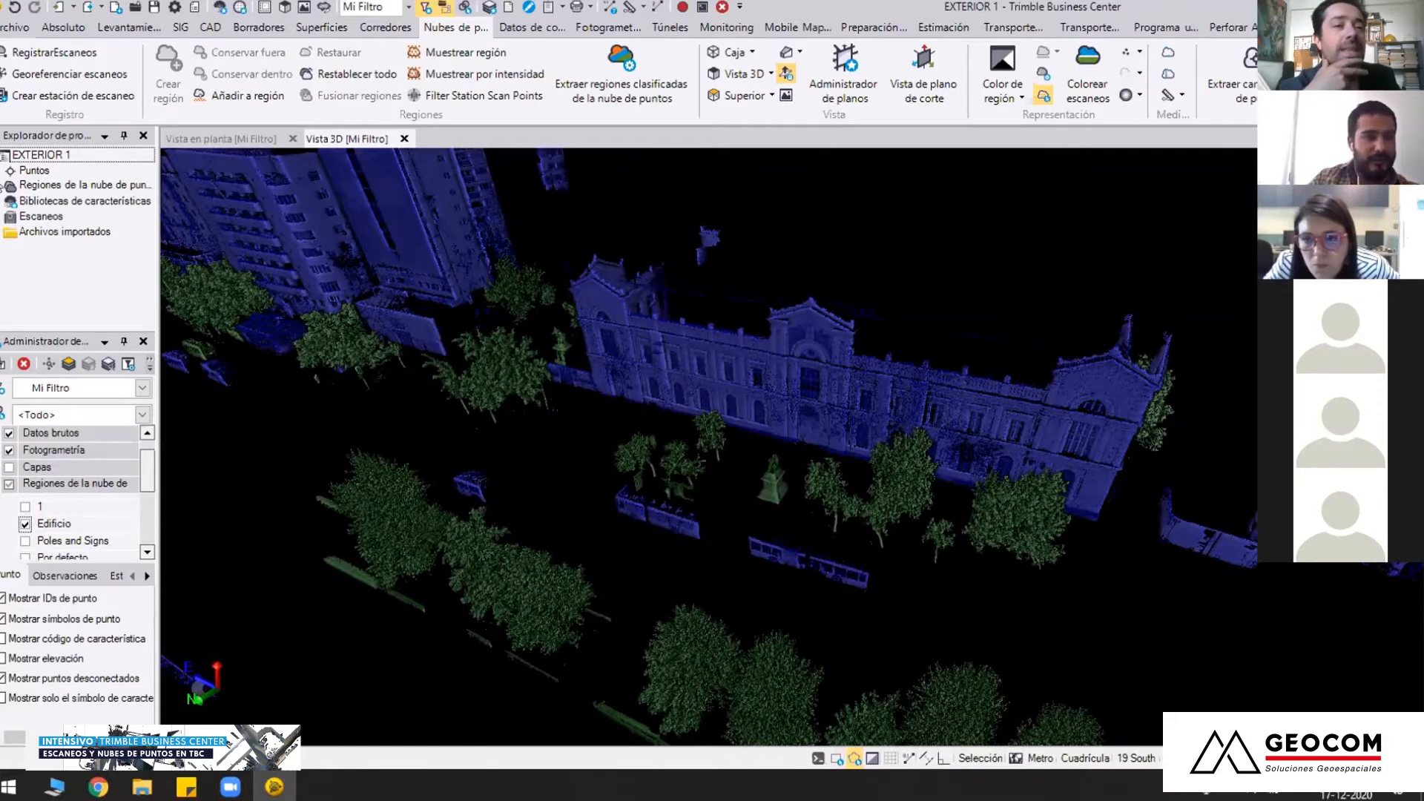
{"action": "left_click", "coordinate": [9, 484]}
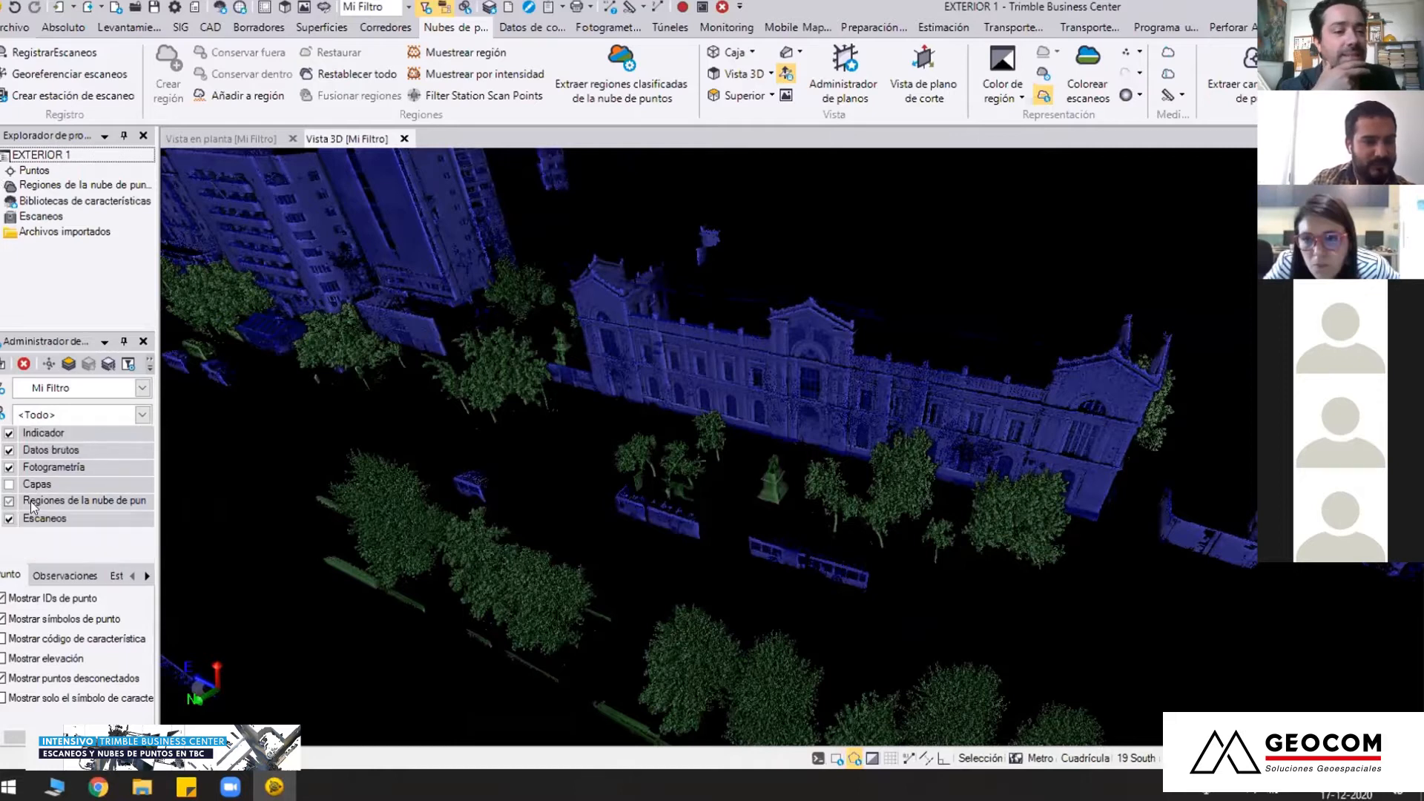
{"action": "left_click", "coordinate": [8, 501]}
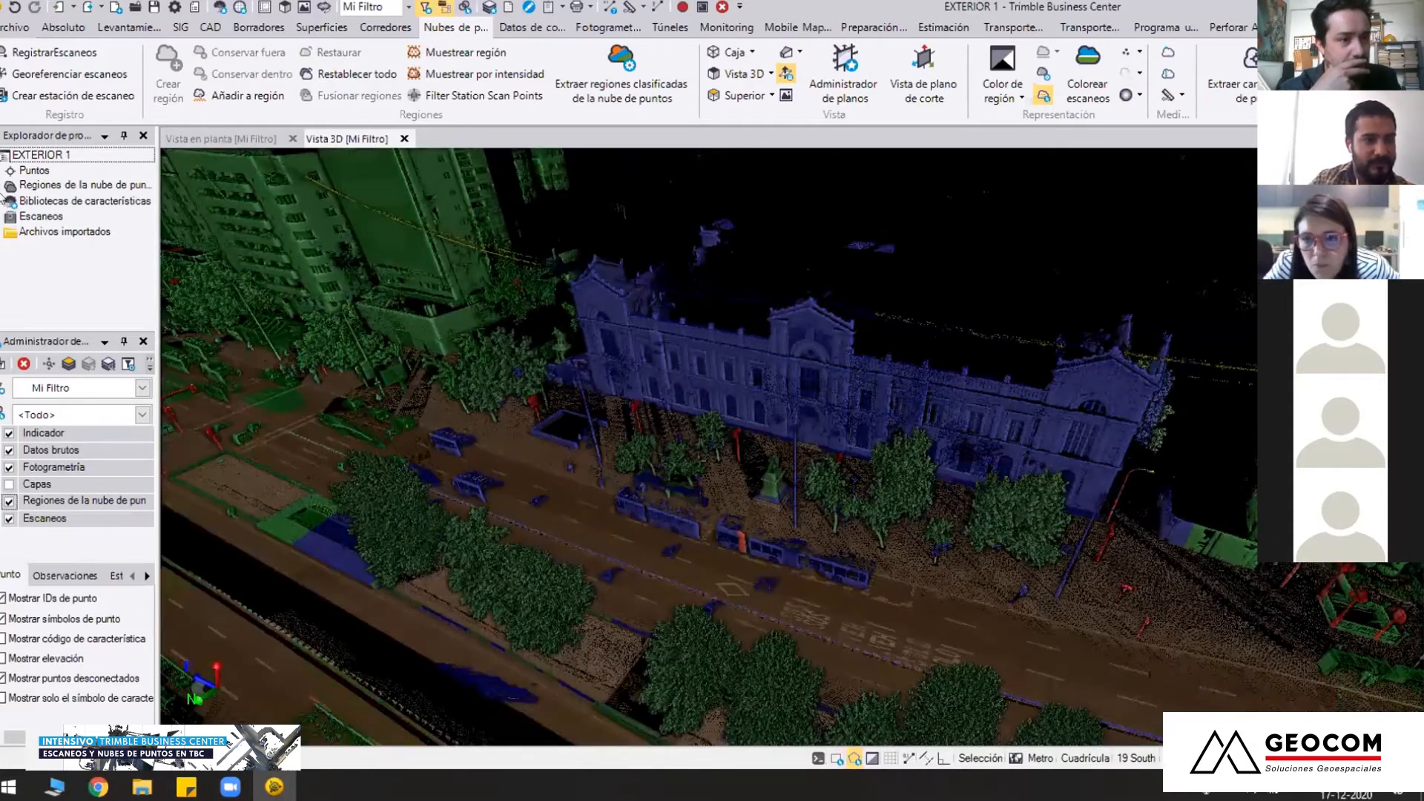
Expand the project's point cloud regions, select the points of the Por defecto region and open its properties
{"action": "left_click", "coordinate": [2, 187]}
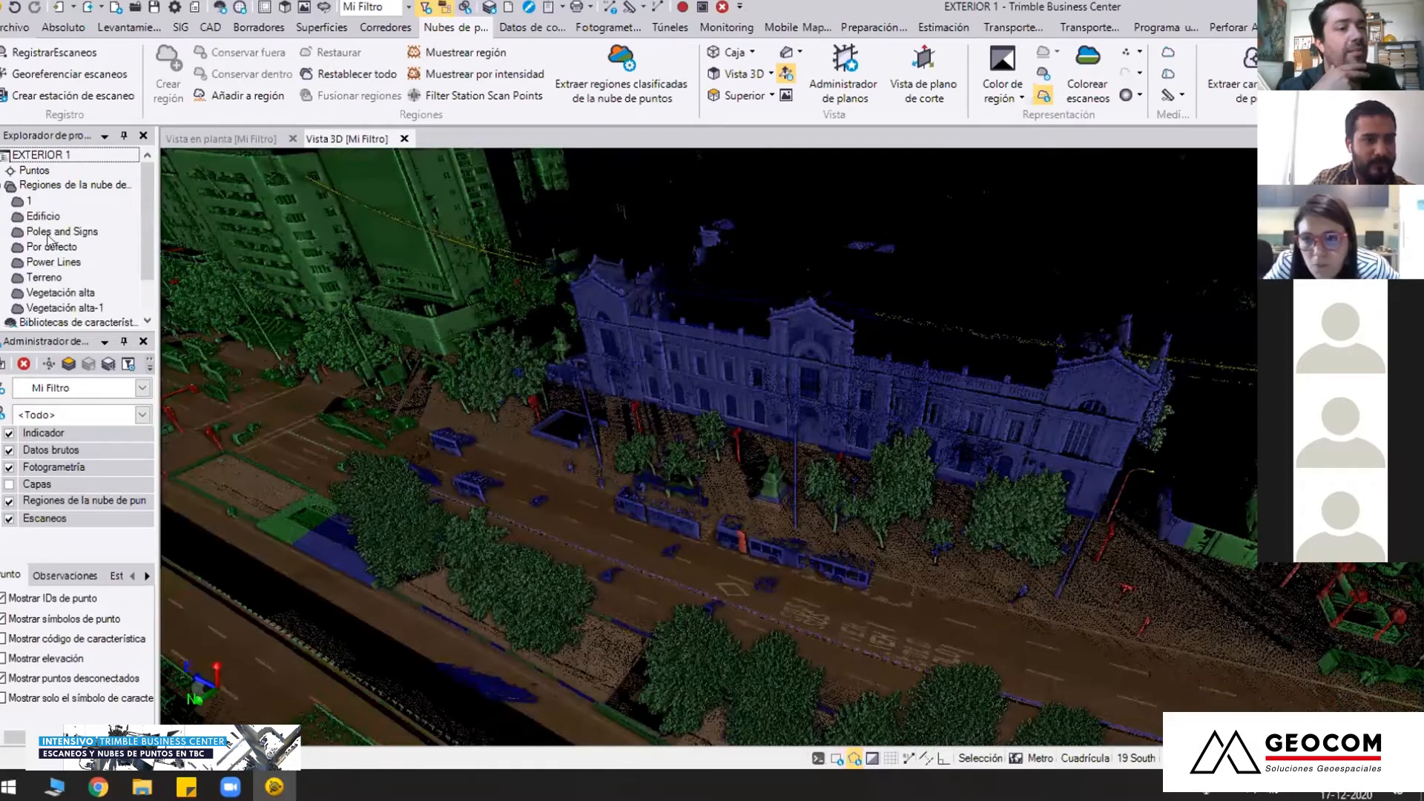
{"action": "left_click", "coordinate": [55, 249]}
{"action": "right_click", "coordinate": [59, 247]}
{"action": "left_click", "coordinate": [102, 257]}
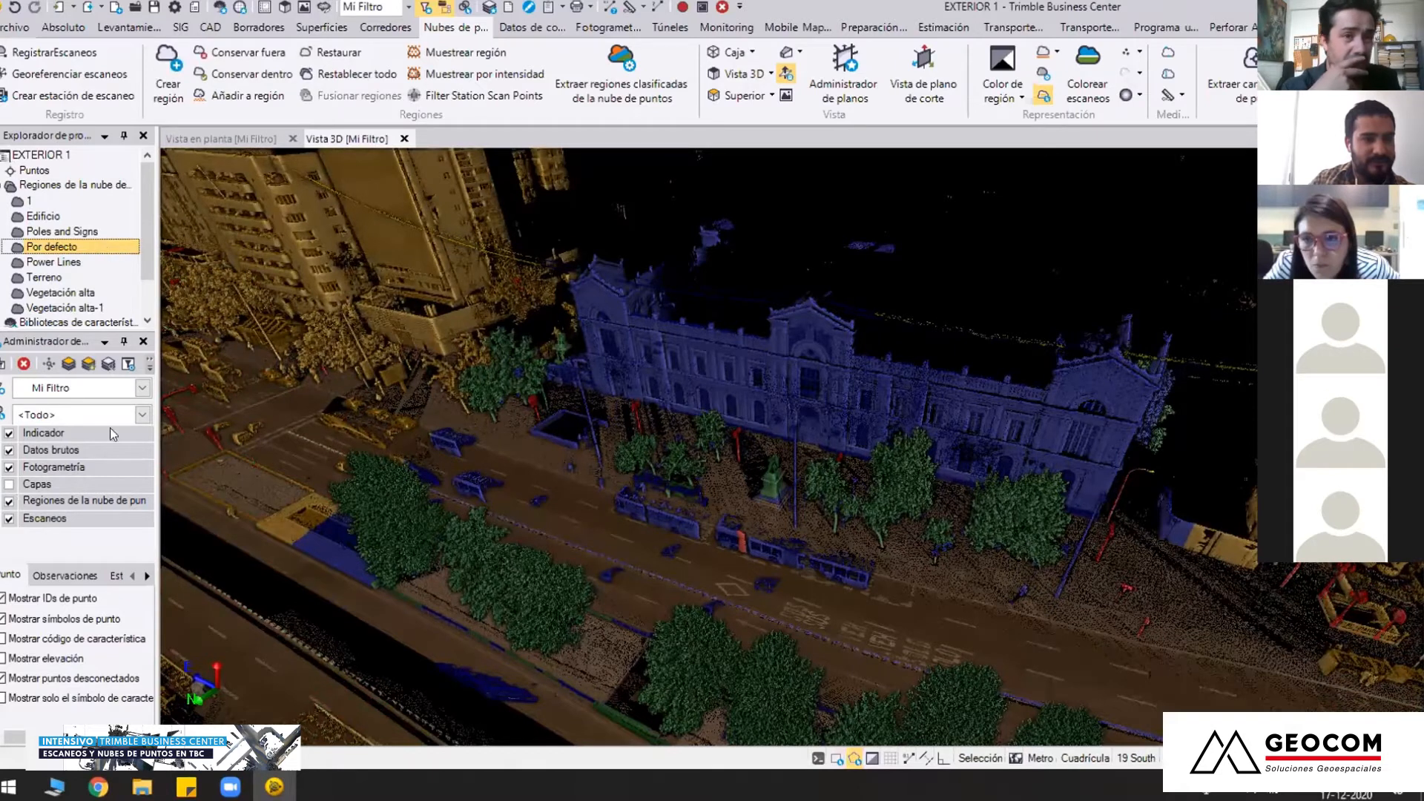
{"action": "right_click", "coordinate": [83, 247]}
{"action": "left_click", "coordinate": [314, 311]}
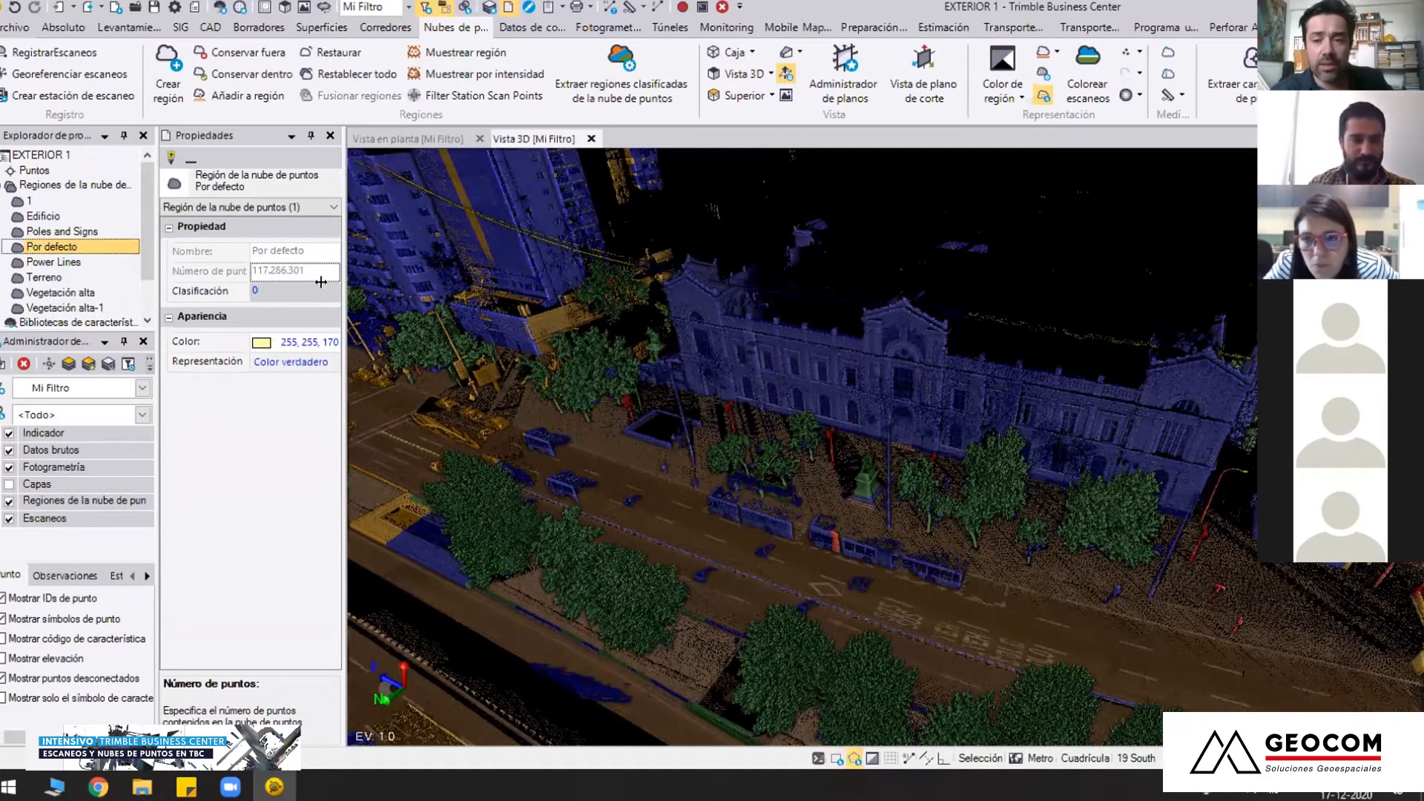
Check the 00 EXTERIOR folder inside 01 CLASIFICACION DE NUBE in File Explorer, and return to the avenue's 3D view
{"action": "left_click", "coordinate": [142, 786]}
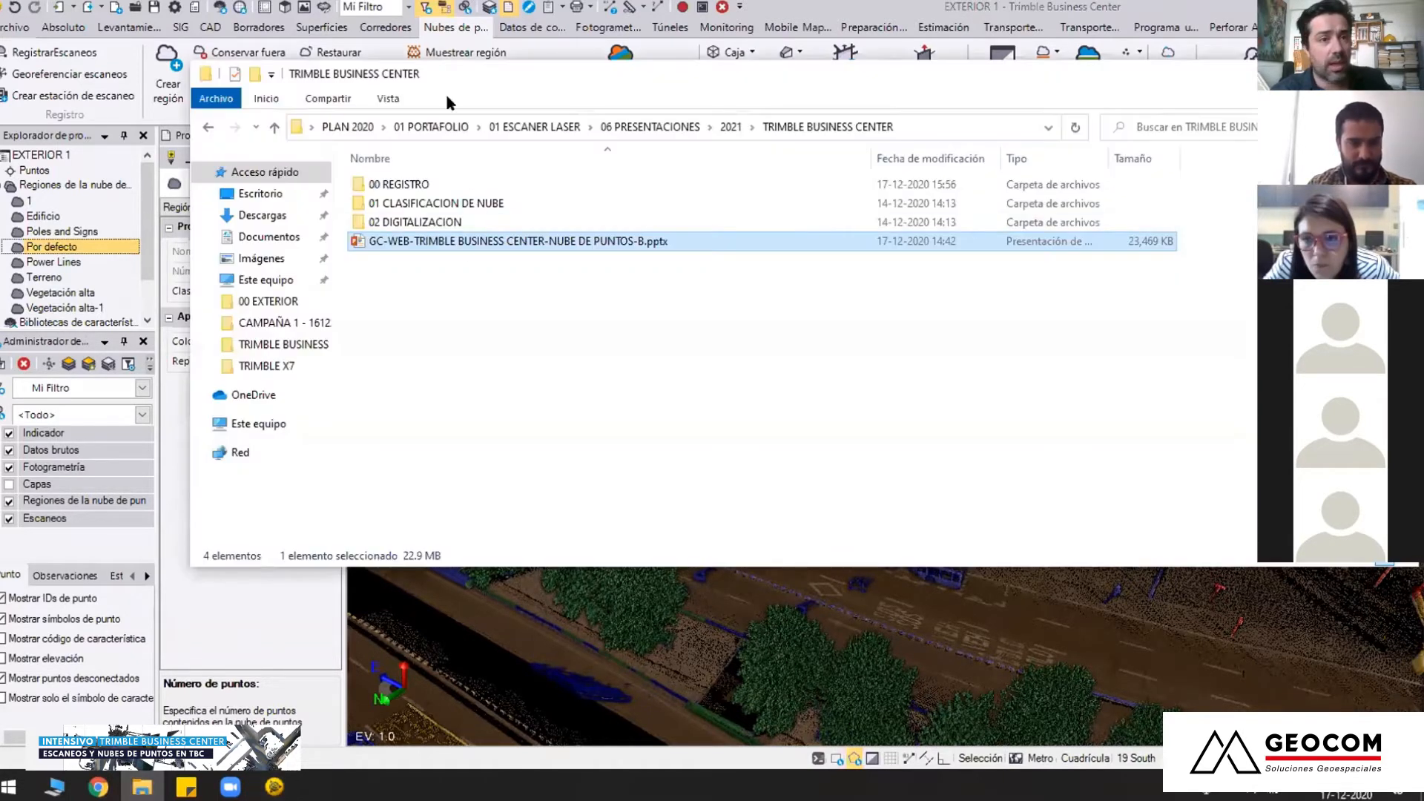
{"action": "double_click", "coordinate": [460, 203]}
{"action": "double_click", "coordinate": [449, 184]}
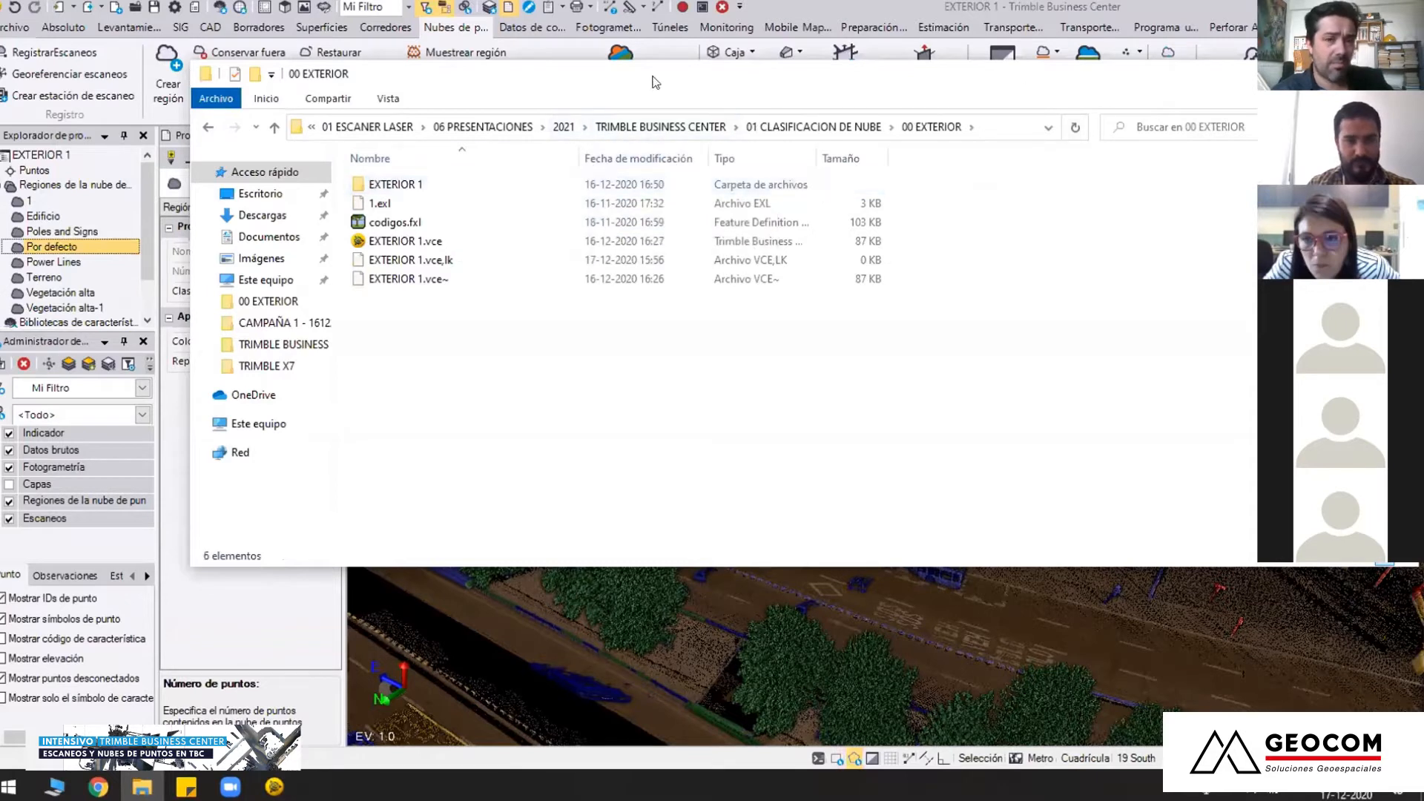
{"action": "left_click", "coordinate": [1319, 73]}
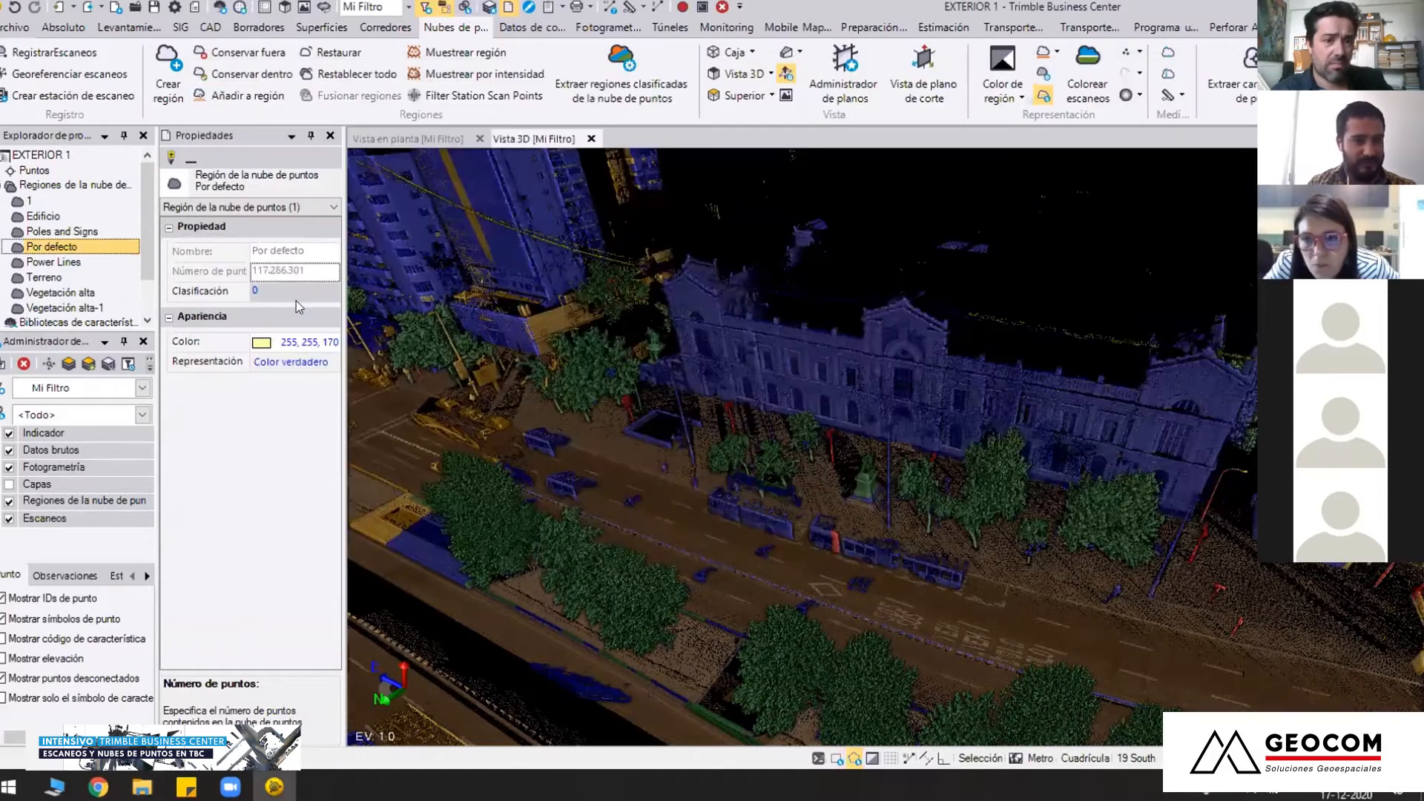
{"action": "mouse_move", "coordinate": [887, 448]}
{"action": "middle_mouse_down"}
{"action": "mouse_move", "coordinate": [688, 417]}
{"action": "mouse_move", "coordinate": [618, 387]}
{"action": "mouse_move", "coordinate": [896, 417]}
{"action": "mouse_move", "coordinate": [720, 406]}
{"action": "mouse_move", "coordinate": [308, 154]}
{"action": "mouse_move", "coordinate": [326, 144]}
{"action": "middle_mouse_up"}
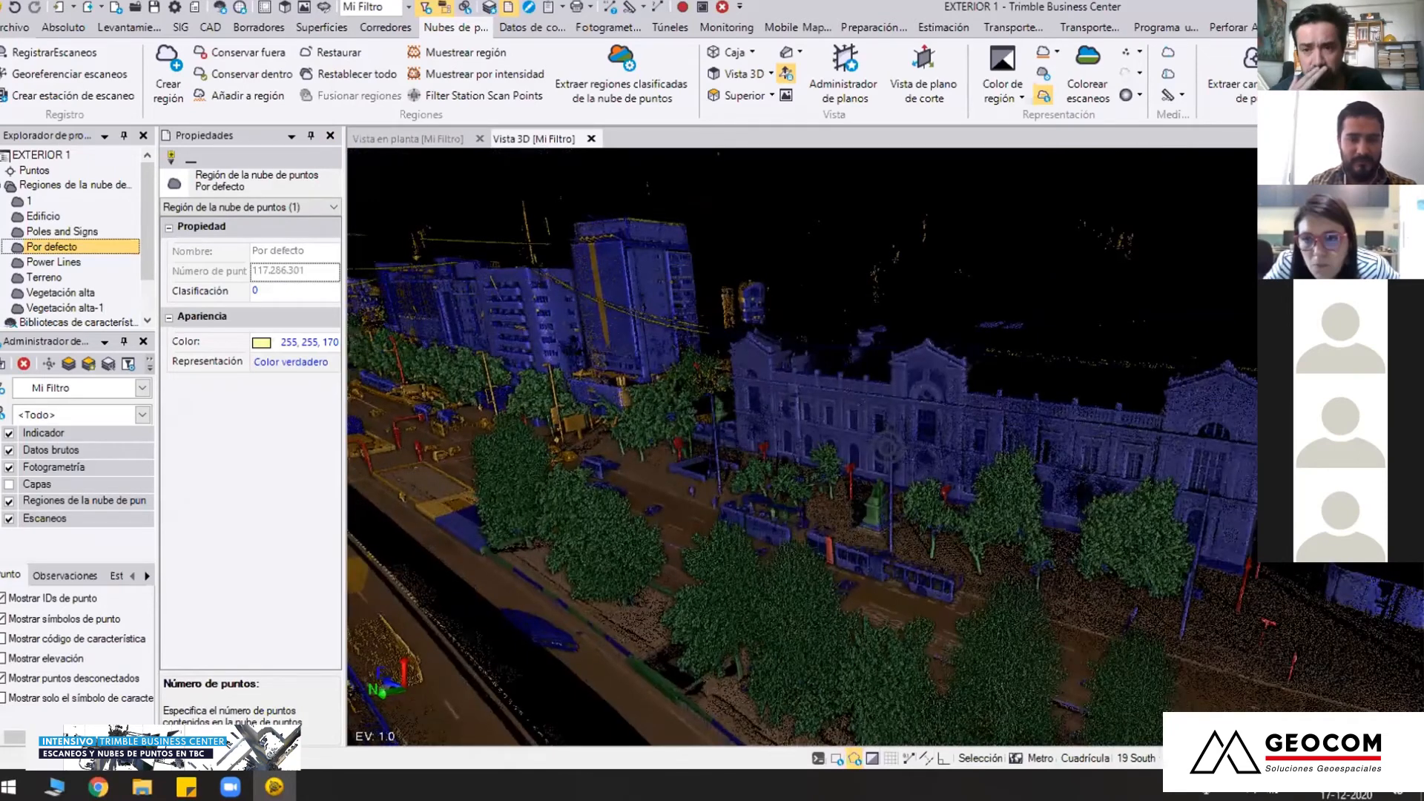
Hide the Por defecto region in the view filter and view the remaining classes from along the avenue
{"action": "middle_click_drag", "start_coordinate": [887, 448], "coordinate": [868, 505]}
{"action": "scroll", "coordinate": [808, 515], "scroll_direction": "down", "scroll_amount": 5}
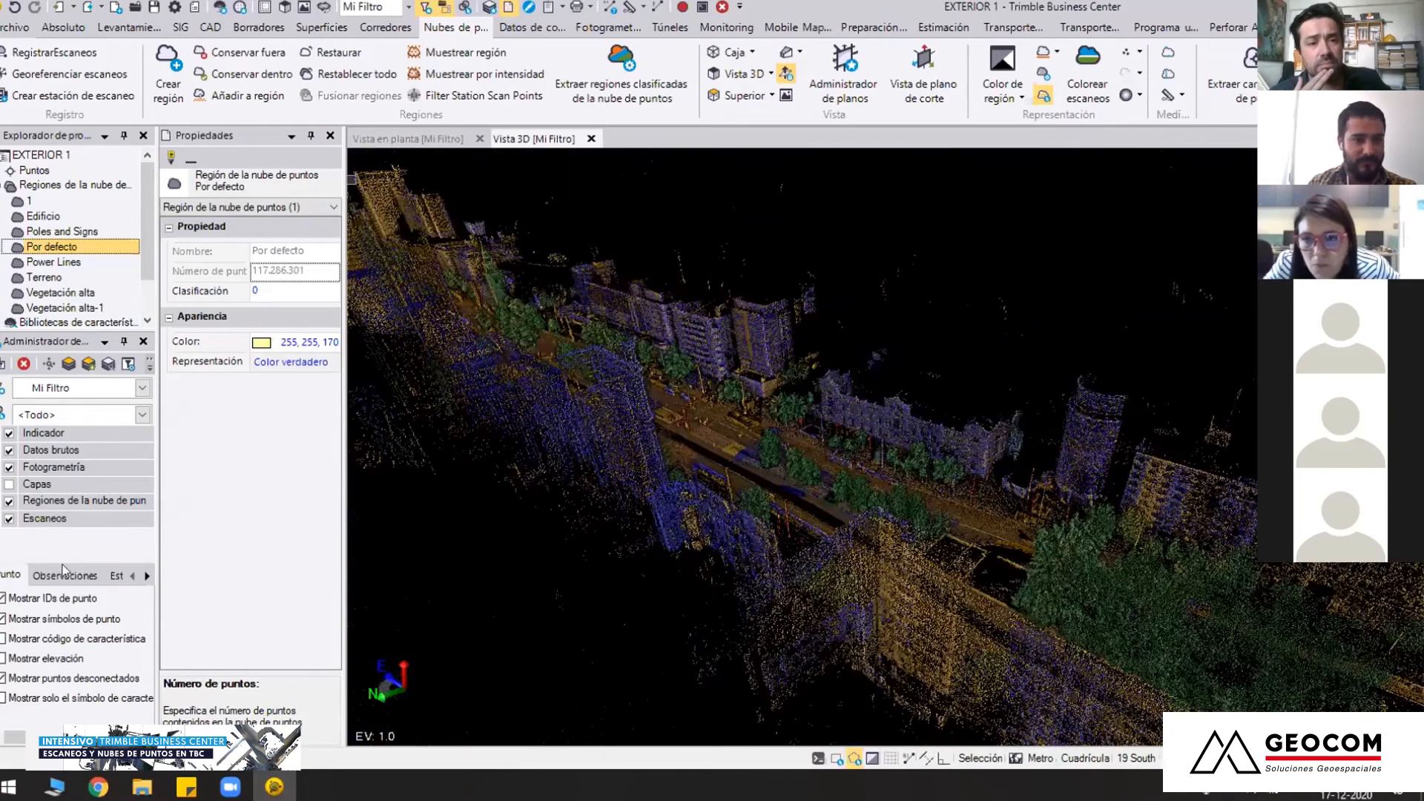
{"action": "left_click", "coordinate": [3, 502]}
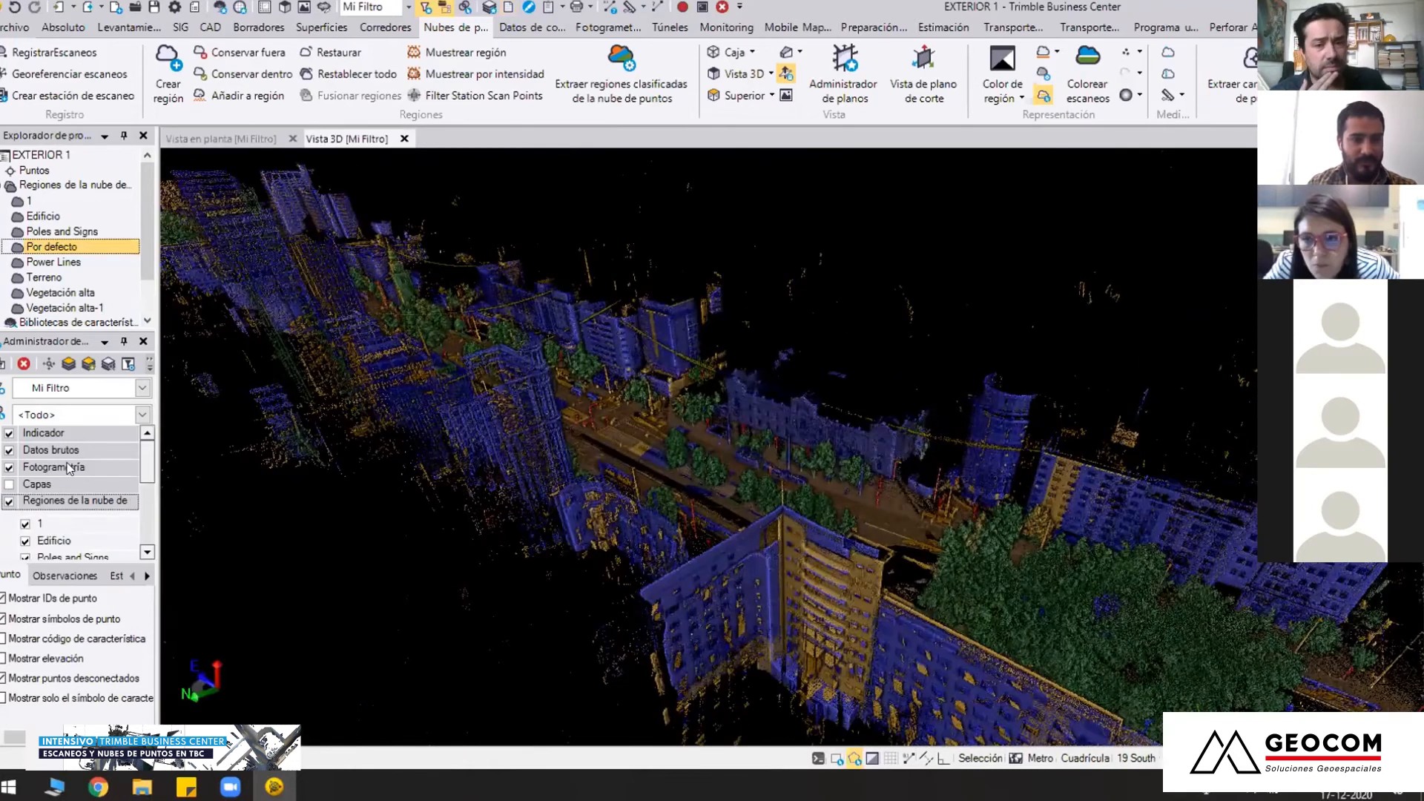
{"action": "scroll", "coordinate": [67, 467], "scroll_direction": "down", "scroll_amount": 2}
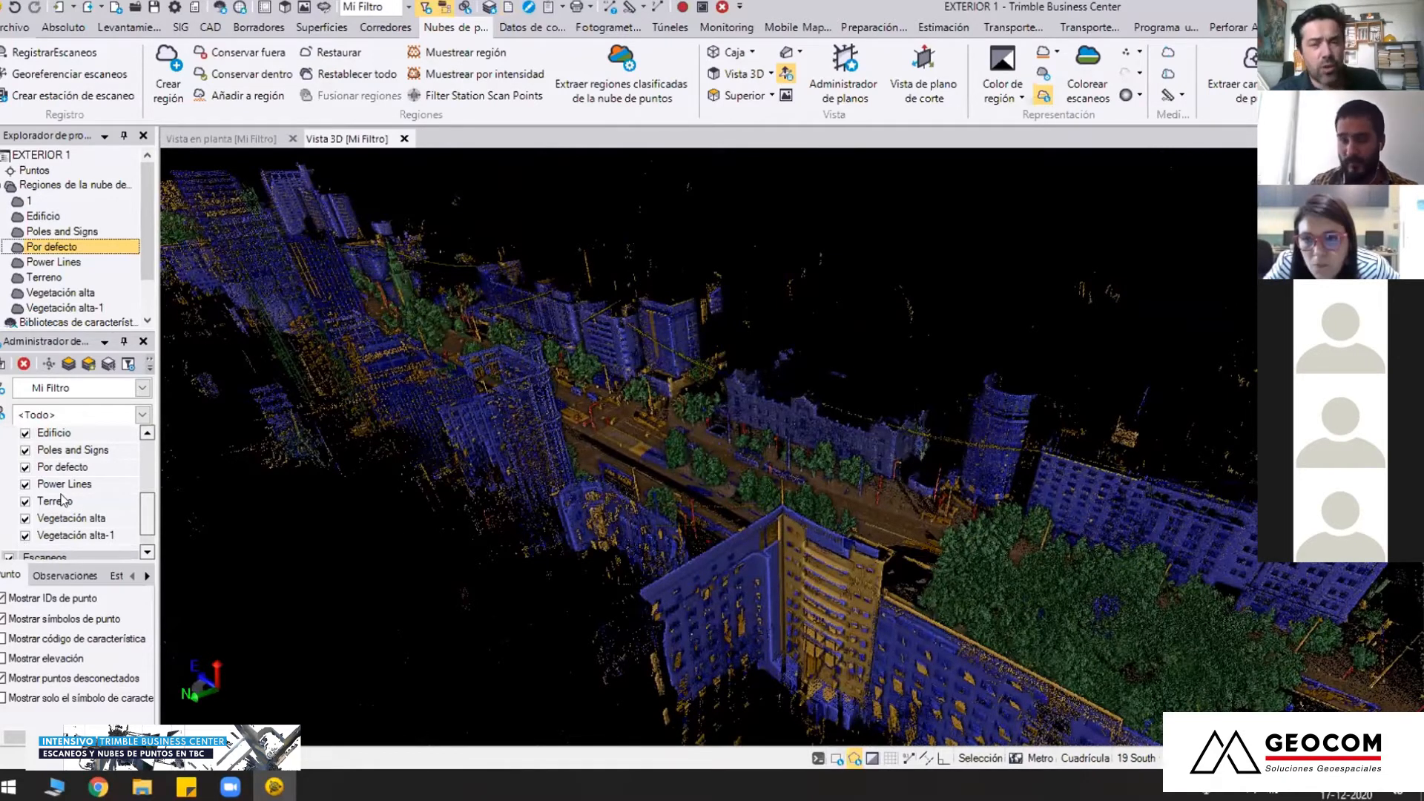
{"action": "left_click", "coordinate": [25, 468]}
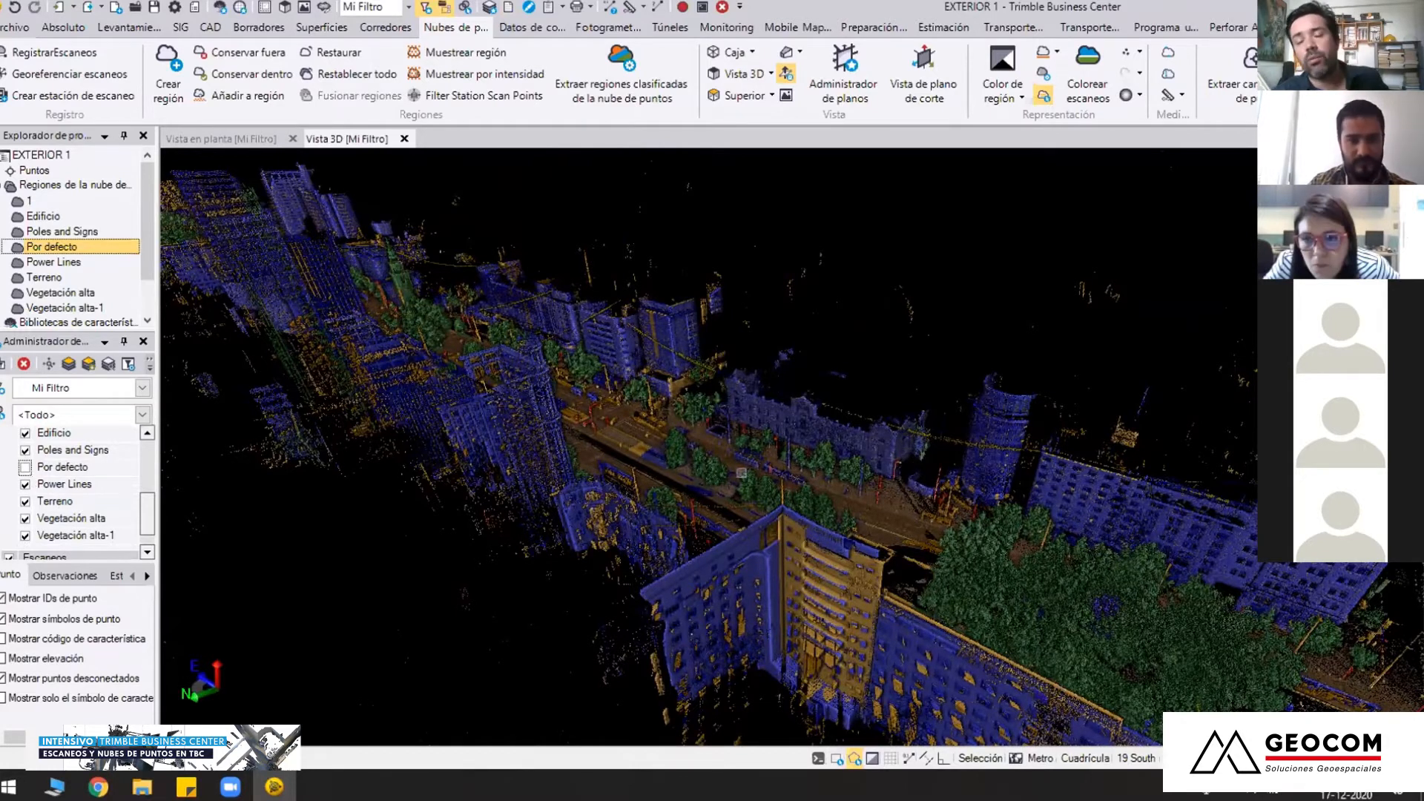
{"action": "middle_click_drag", "start_coordinate": [718, 465], "coordinate": [679, 455]}
{"action": "mouse_move", "coordinate": [680, 456]}
{"action": "right_mouse_down"}
{"action": "mouse_move", "coordinate": [666, 475]}
{"action": "mouse_move", "coordinate": [644, 458]}
{"action": "mouse_move", "coordinate": [669, 449]}
{"action": "right_mouse_up"}
{"action": "middle_click_drag", "start_coordinate": [723, 443], "coordinate": [645, 391]}
{"action": "scroll", "coordinate": [647, 401], "scroll_direction": "up", "scroll_amount": 5}
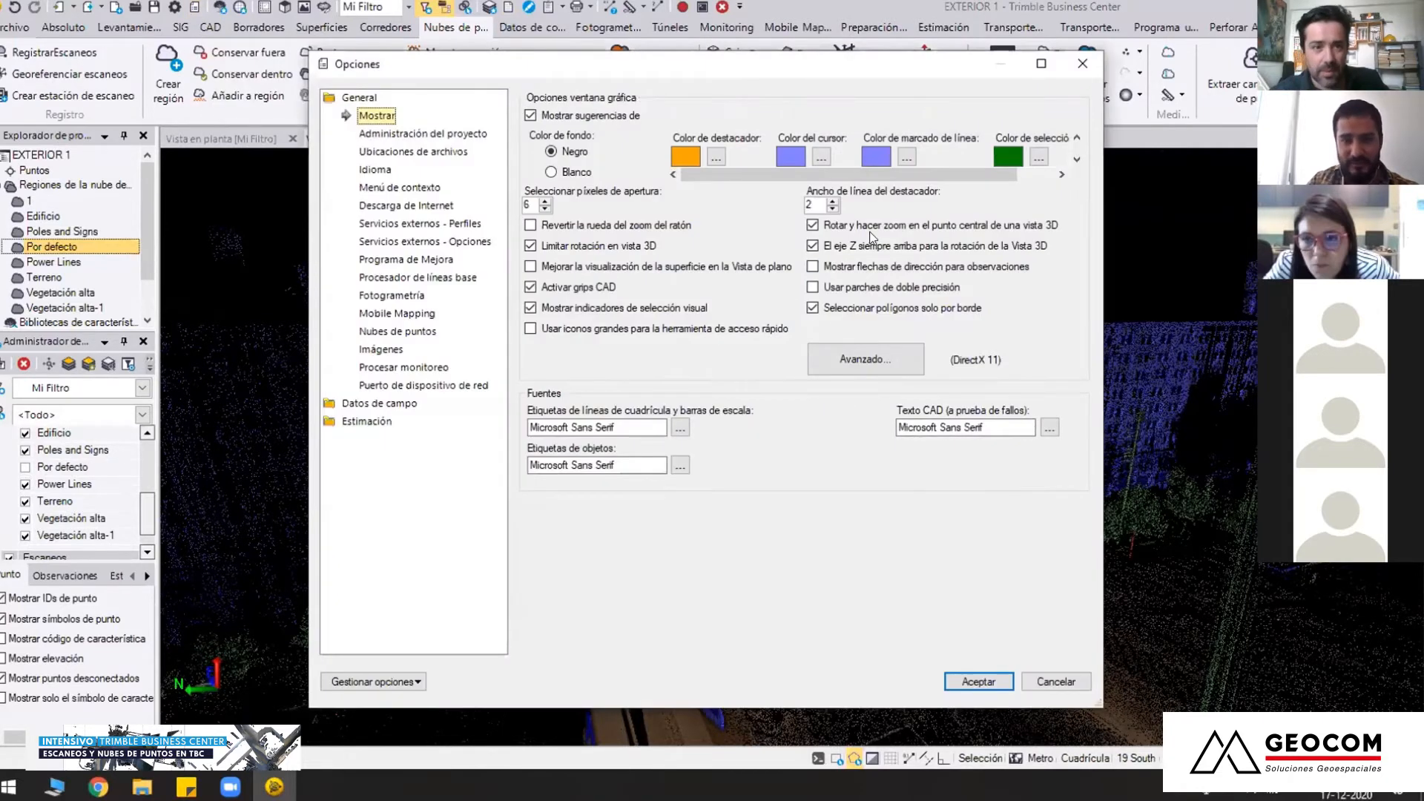
Toggle rotating and zooming about a view's central point in the display options, accept it enabled, and orbit the avenue
{"action": "left_click", "coordinate": [869, 228]}
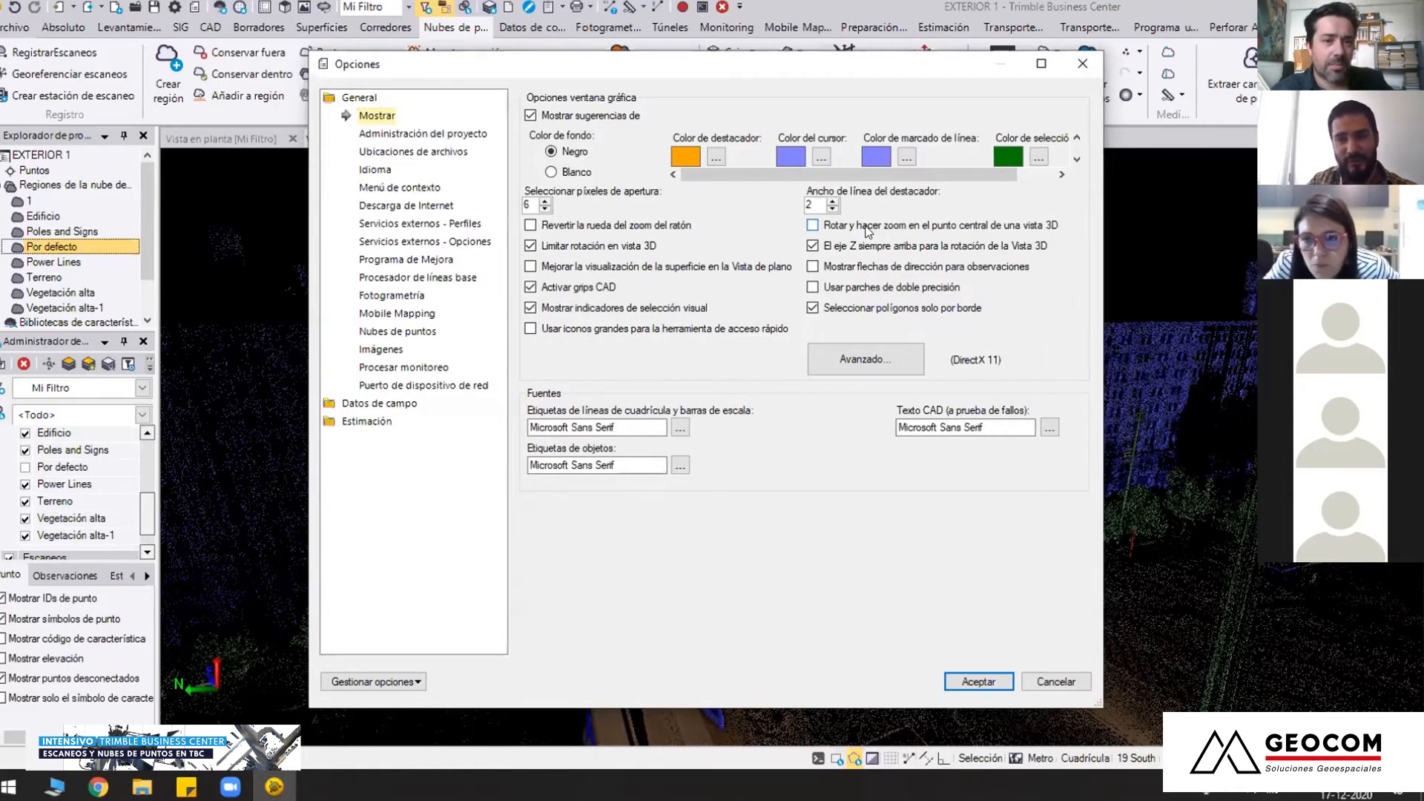
{"action": "left_click", "coordinate": [859, 224]}
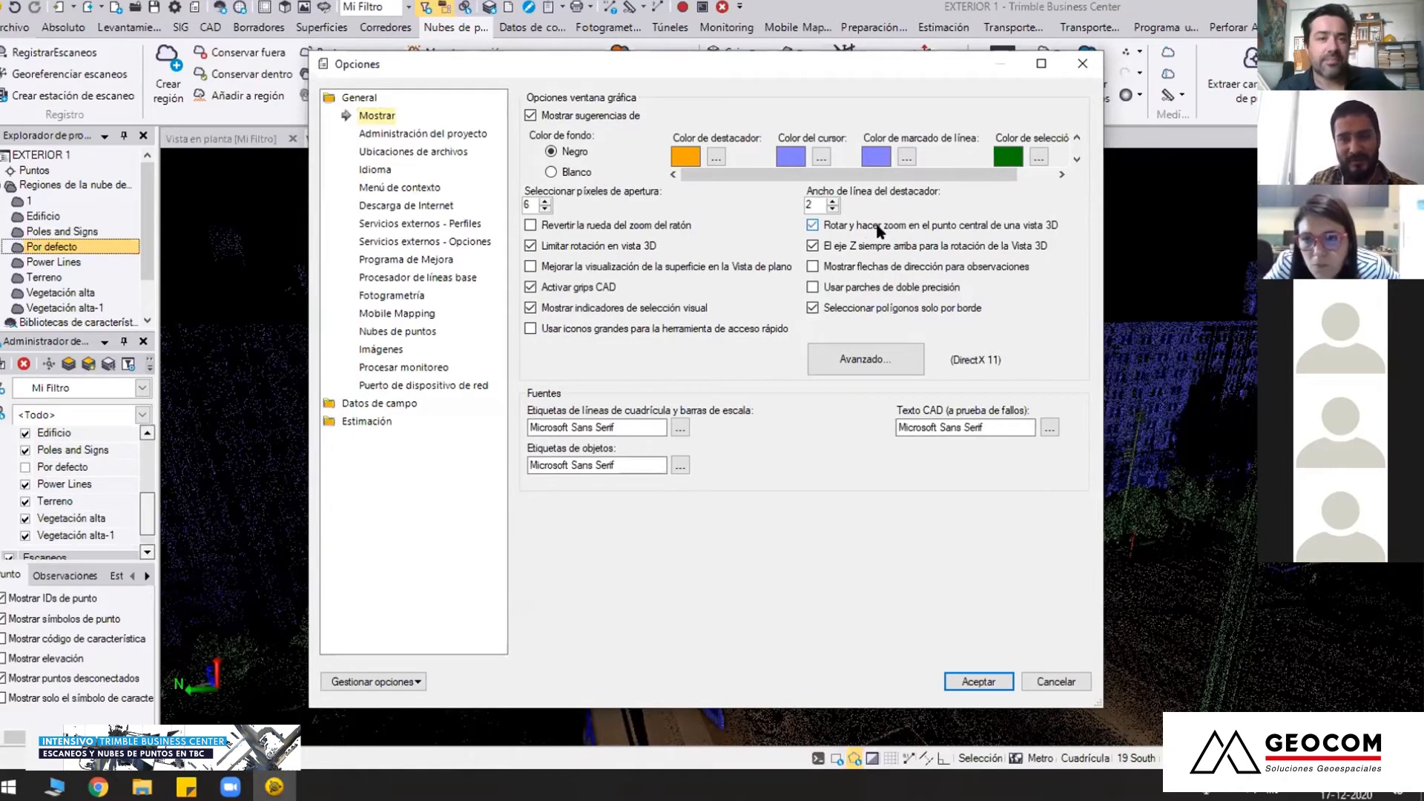
{"action": "left_click", "coordinate": [902, 225]}
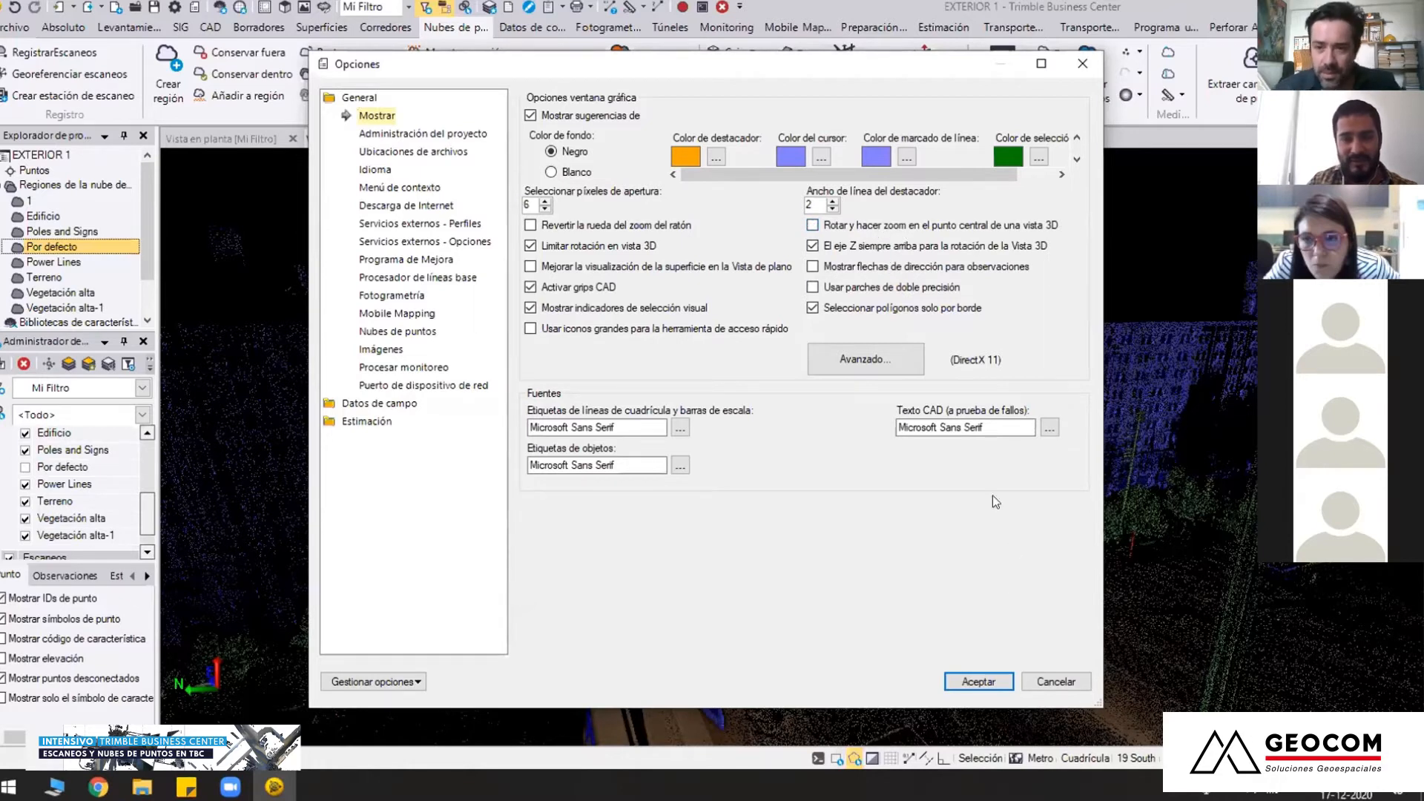
{"action": "left_click", "coordinate": [889, 224]}
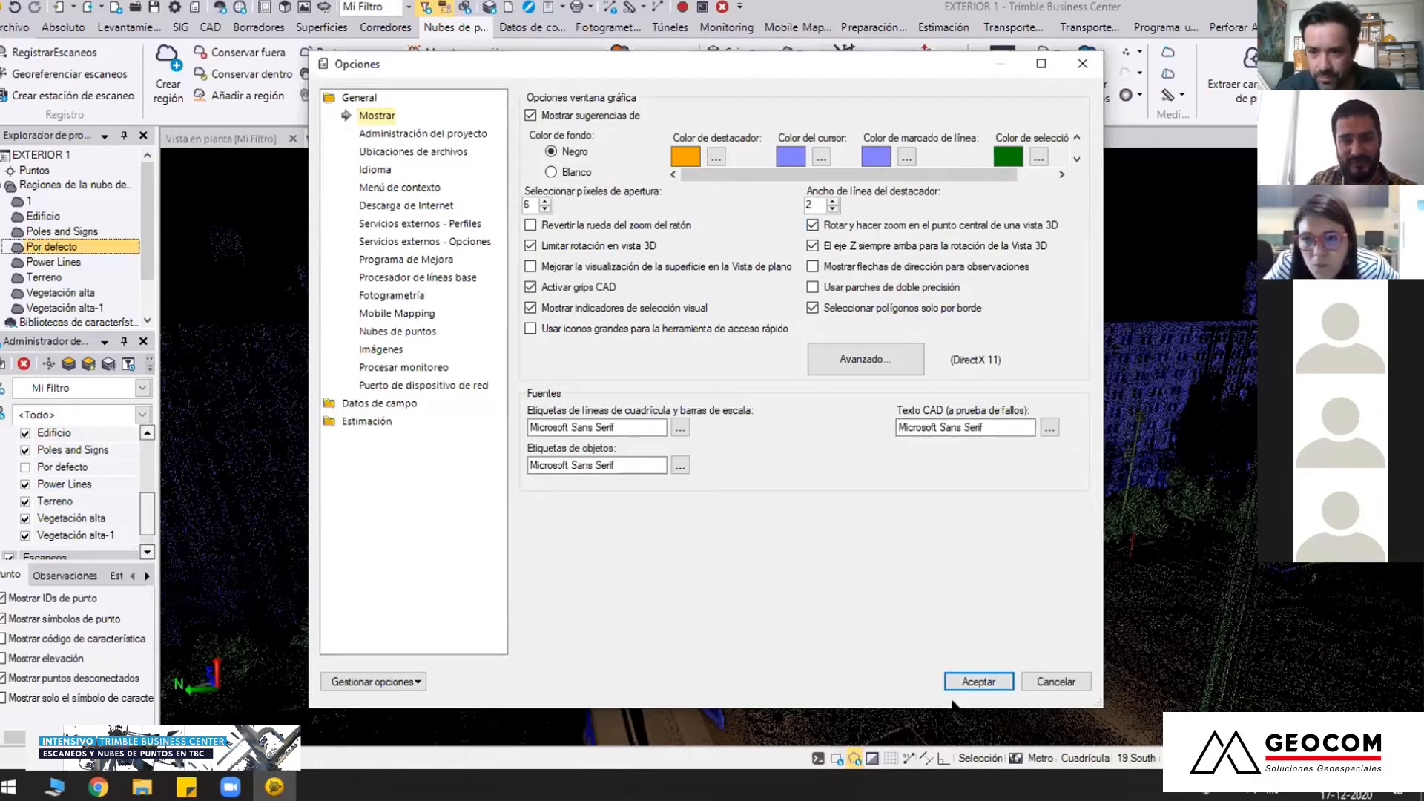
{"action": "left_click", "coordinate": [972, 687]}
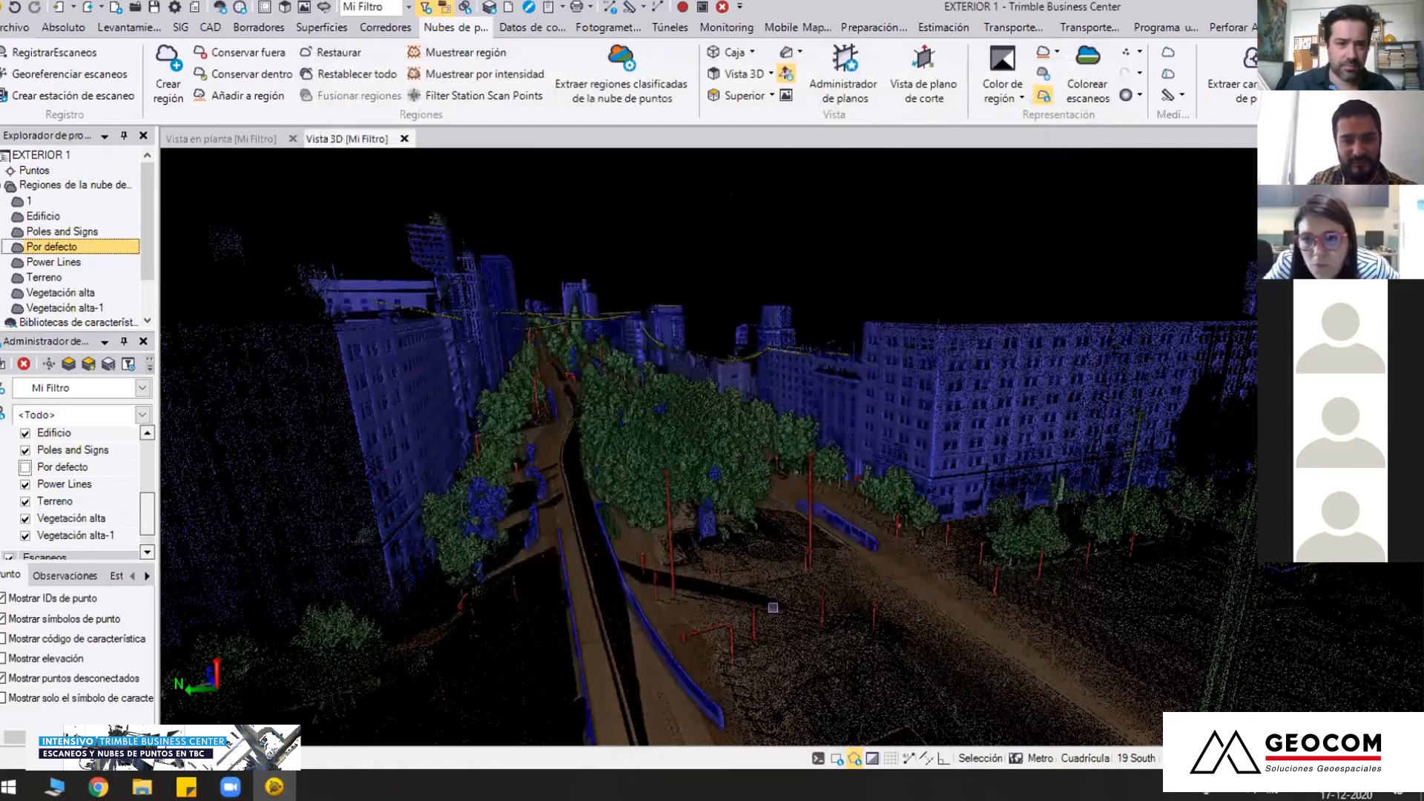
{"action": "middle_click_drag", "start_coordinate": [883, 509], "coordinate": [842, 555]}
{"action": "middle_click_drag", "start_coordinate": [690, 415], "coordinate": [791, 448]}
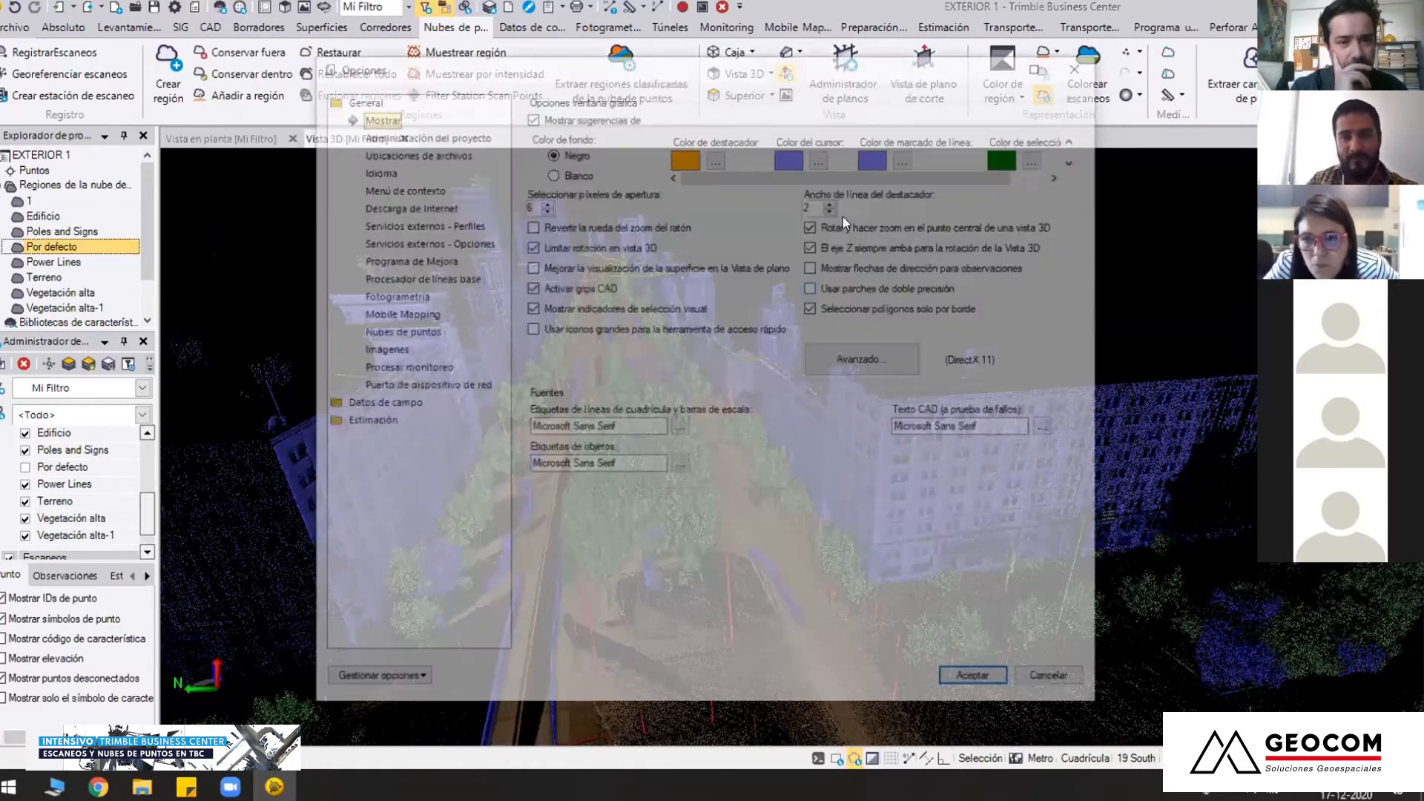
Disable rotating and zooming about a view's central point in the display options, and try navigating along the avenue
{"action": "left_click", "coordinate": [843, 224]}
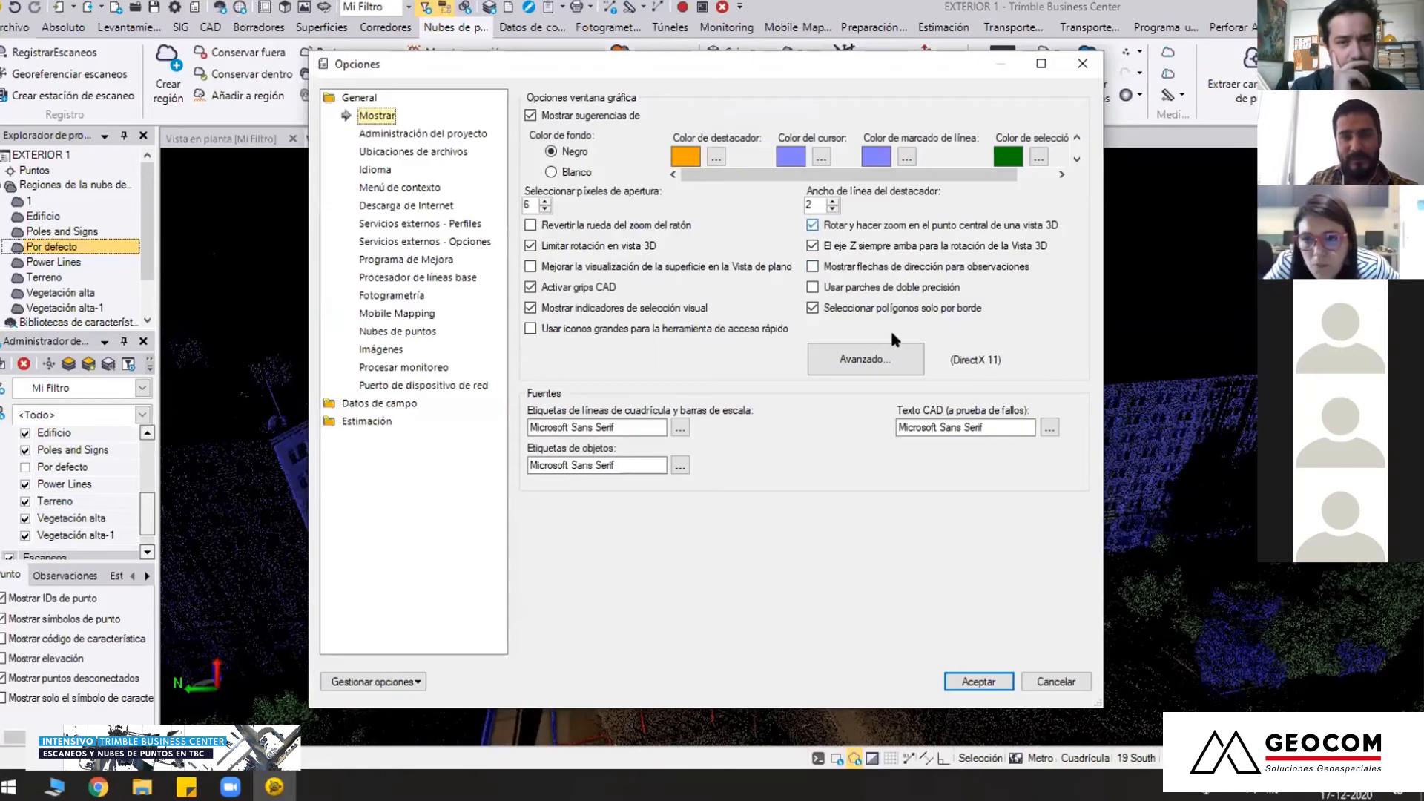
{"action": "left_click", "coordinate": [980, 678]}
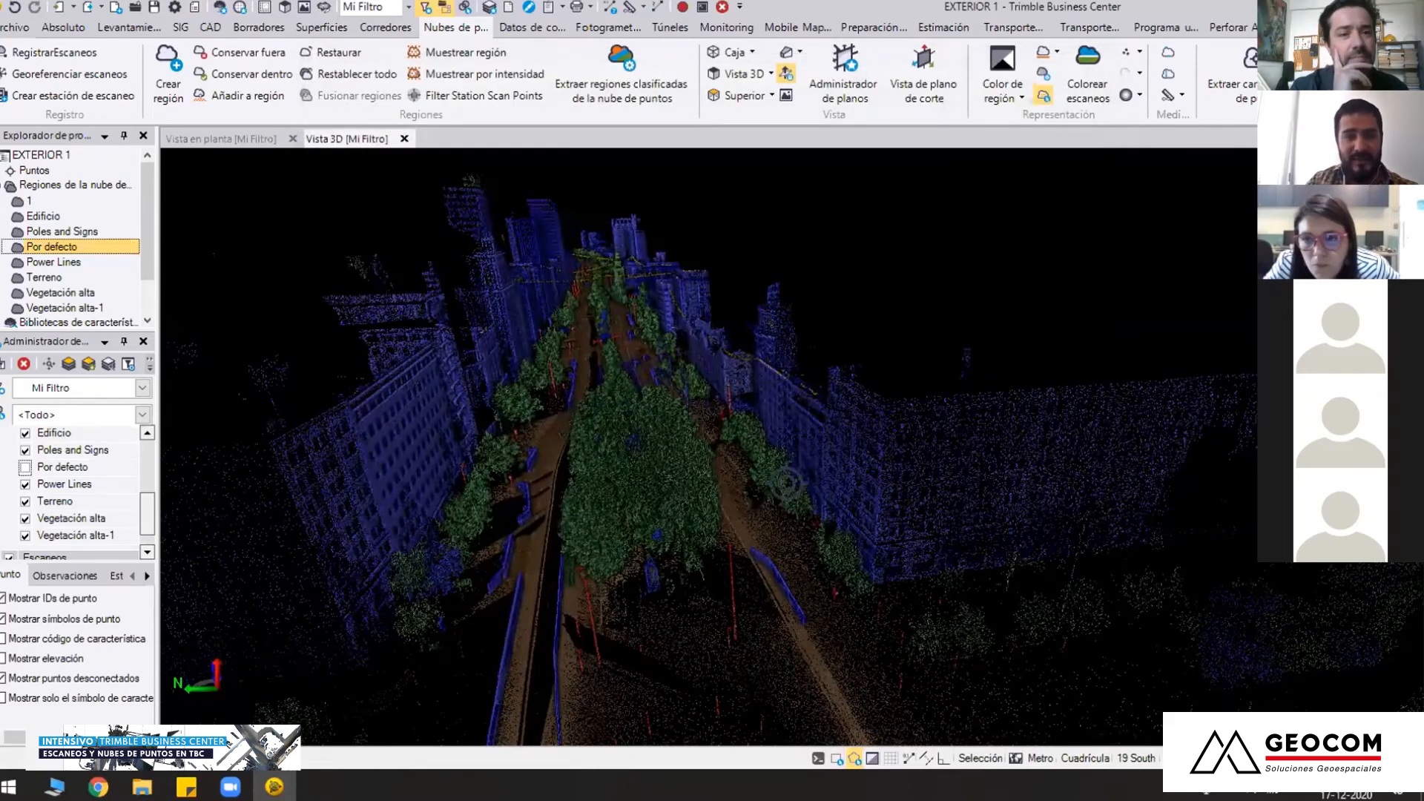
{"action": "mouse_move", "coordinate": [787, 484]}
{"action": "middle_mouse_down"}
{"action": "mouse_move", "coordinate": [881, 430]}
{"action": "mouse_move", "coordinate": [872, 445]}
{"action": "mouse_move", "coordinate": [719, 372]}
{"action": "mouse_move", "coordinate": [672, 381]}
{"action": "mouse_move", "coordinate": [691, 404]}
{"action": "mouse_move", "coordinate": [671, 478]}
{"action": "mouse_move", "coordinate": [739, 481]}
{"action": "mouse_move", "coordinate": [695, 441]}
{"action": "mouse_move", "coordinate": [790, 432]}
{"action": "middle_mouse_up"}
{"action": "scroll", "coordinate": [790, 432], "scroll_direction": "up", "scroll_amount": 4}
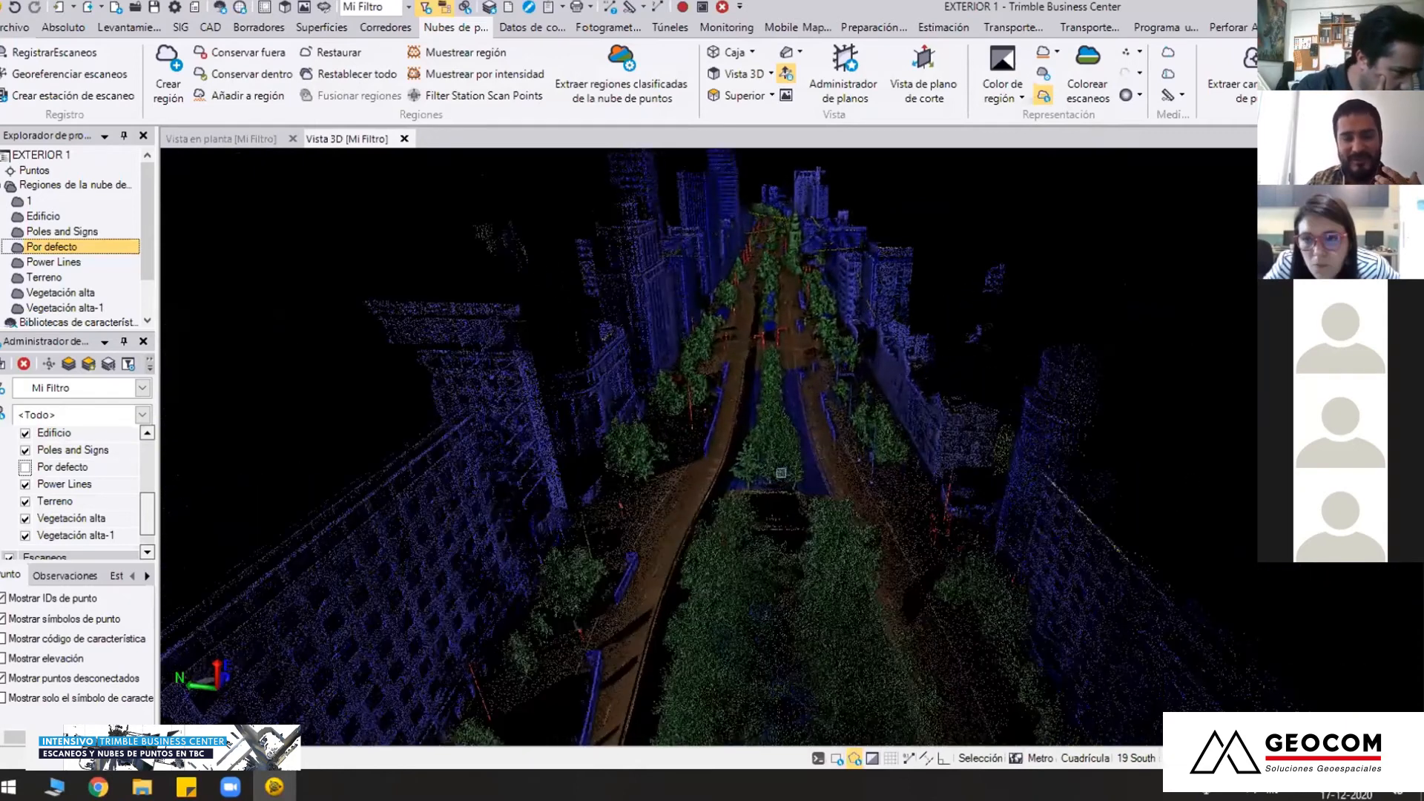
{"action": "scroll", "coordinate": [782, 472], "scroll_direction": "up", "scroll_amount": 3}
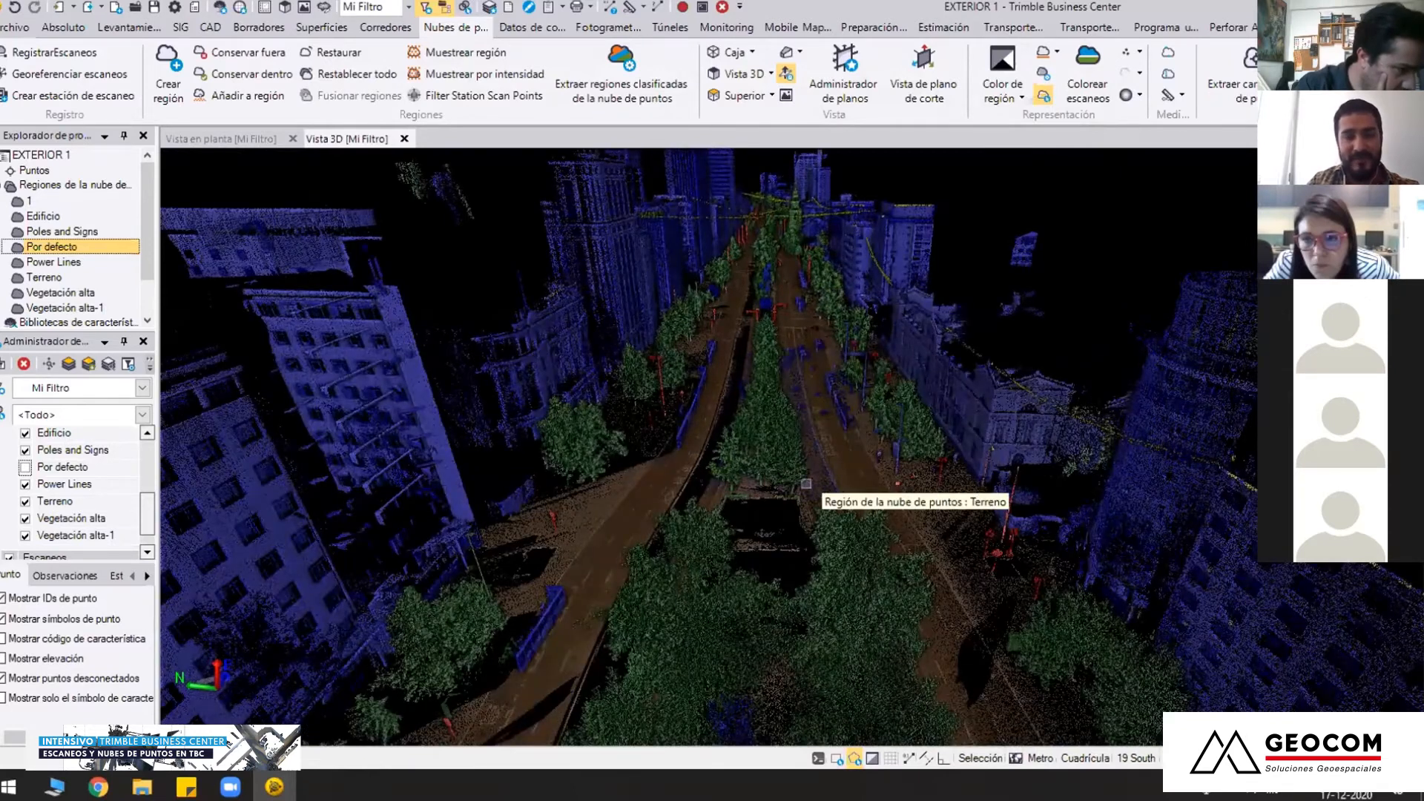
{"action": "scroll", "coordinate": [773, 454], "scroll_direction": "down", "scroll_amount": 3}
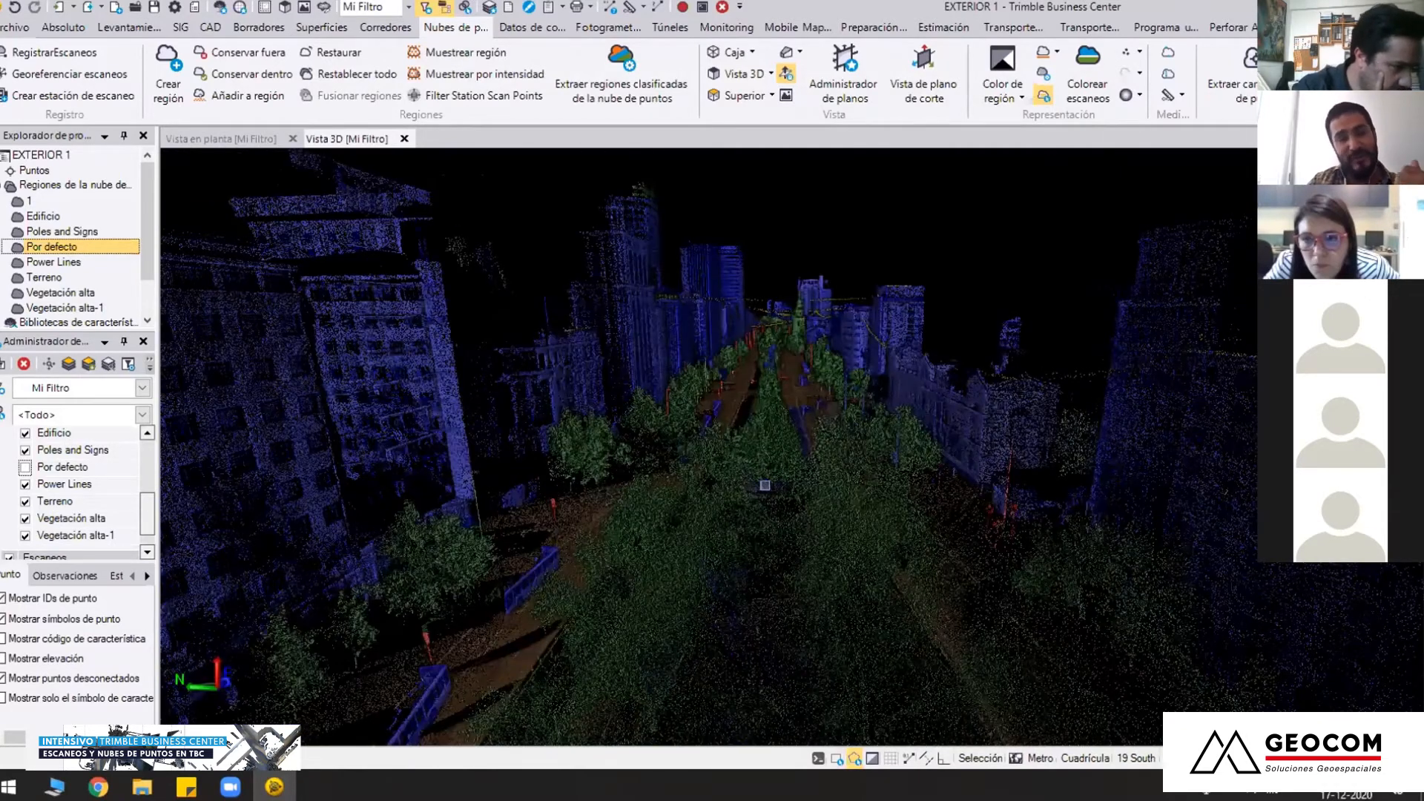
{"action": "middle_click_drag", "start_coordinate": [727, 537], "coordinate": [667, 212]}
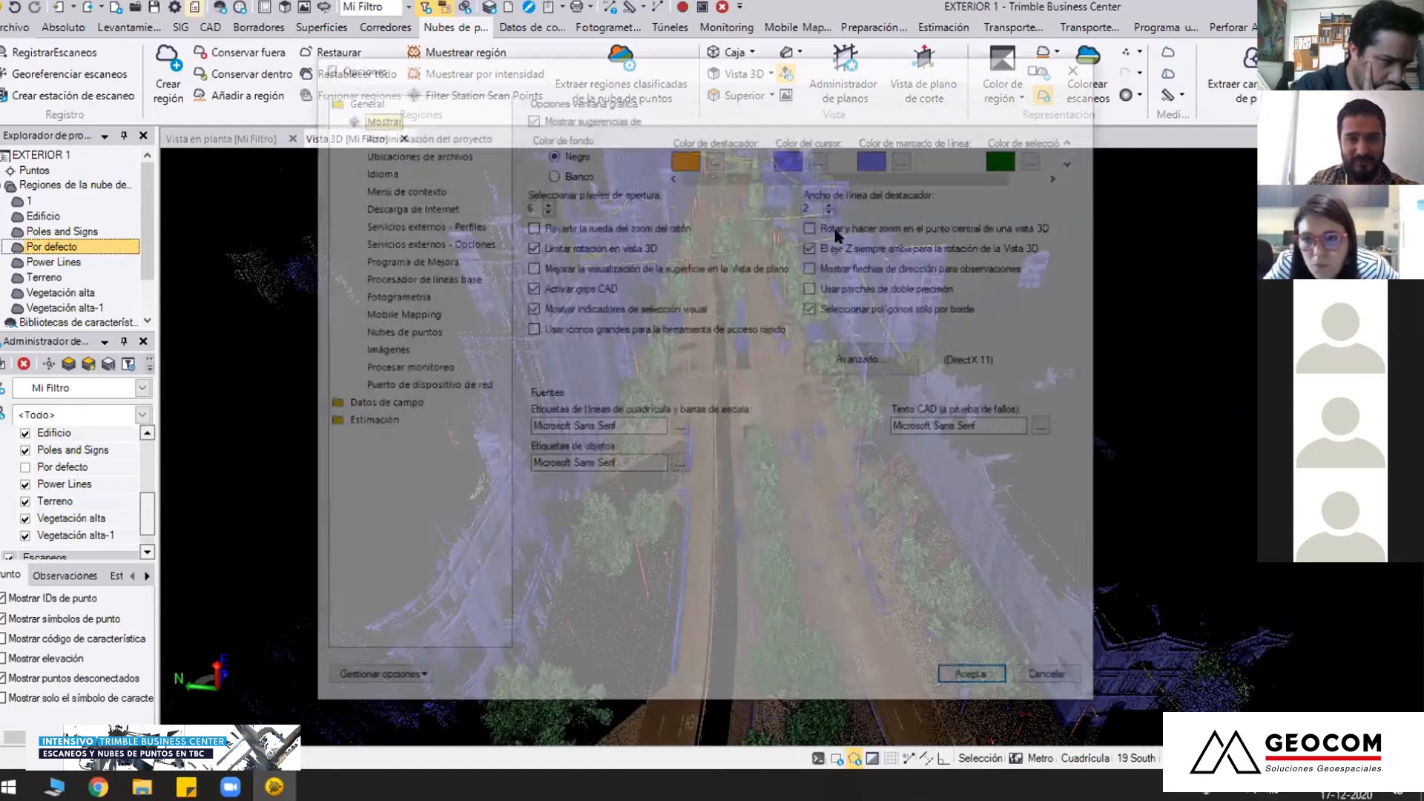
Re-enable rotating and zooming about a view's central point in the display options, and reposition the 3D view
{"action": "left_click", "coordinate": [837, 242]}
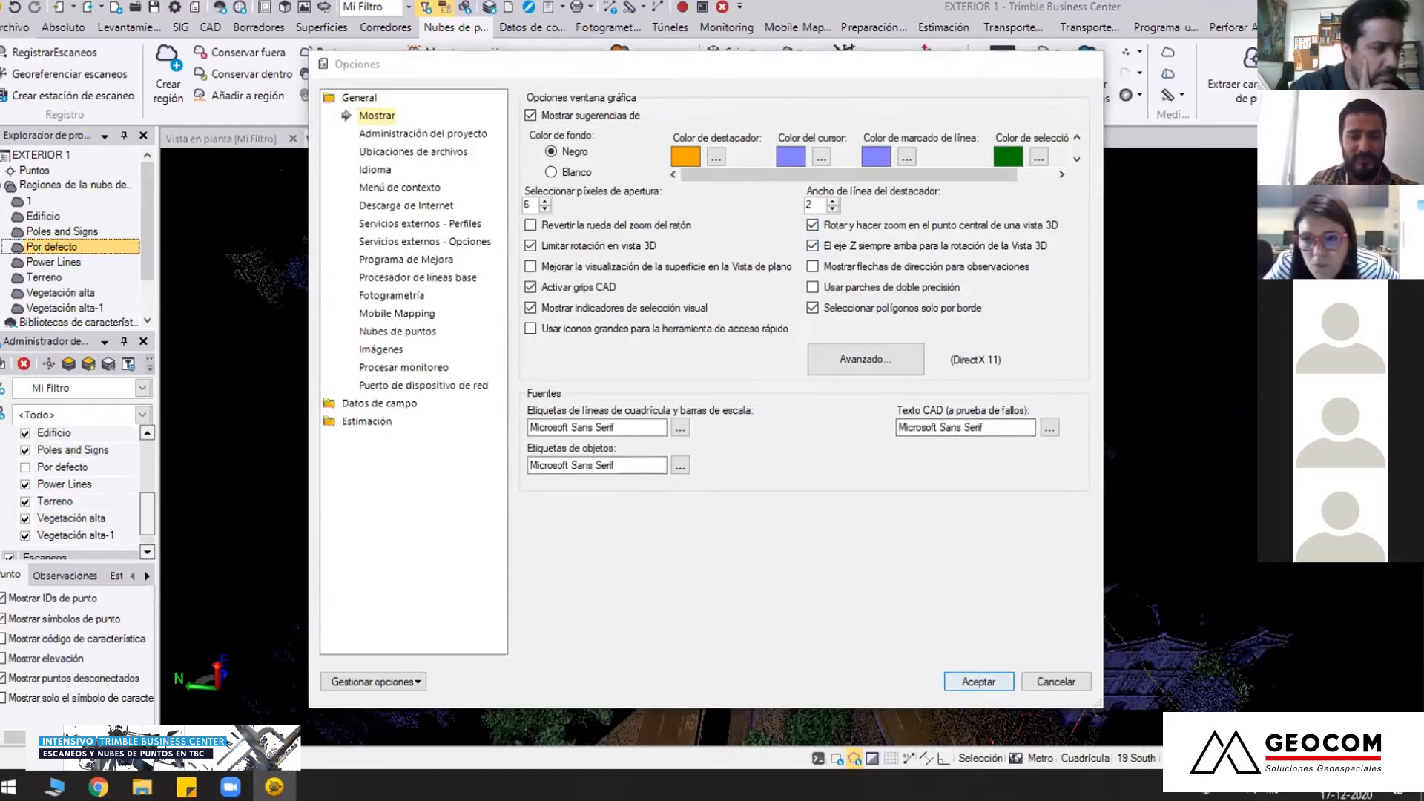
{"action": "left_click", "coordinate": [977, 678]}
{"action": "middle_click_drag", "start_coordinate": [821, 537], "coordinate": [737, 345]}
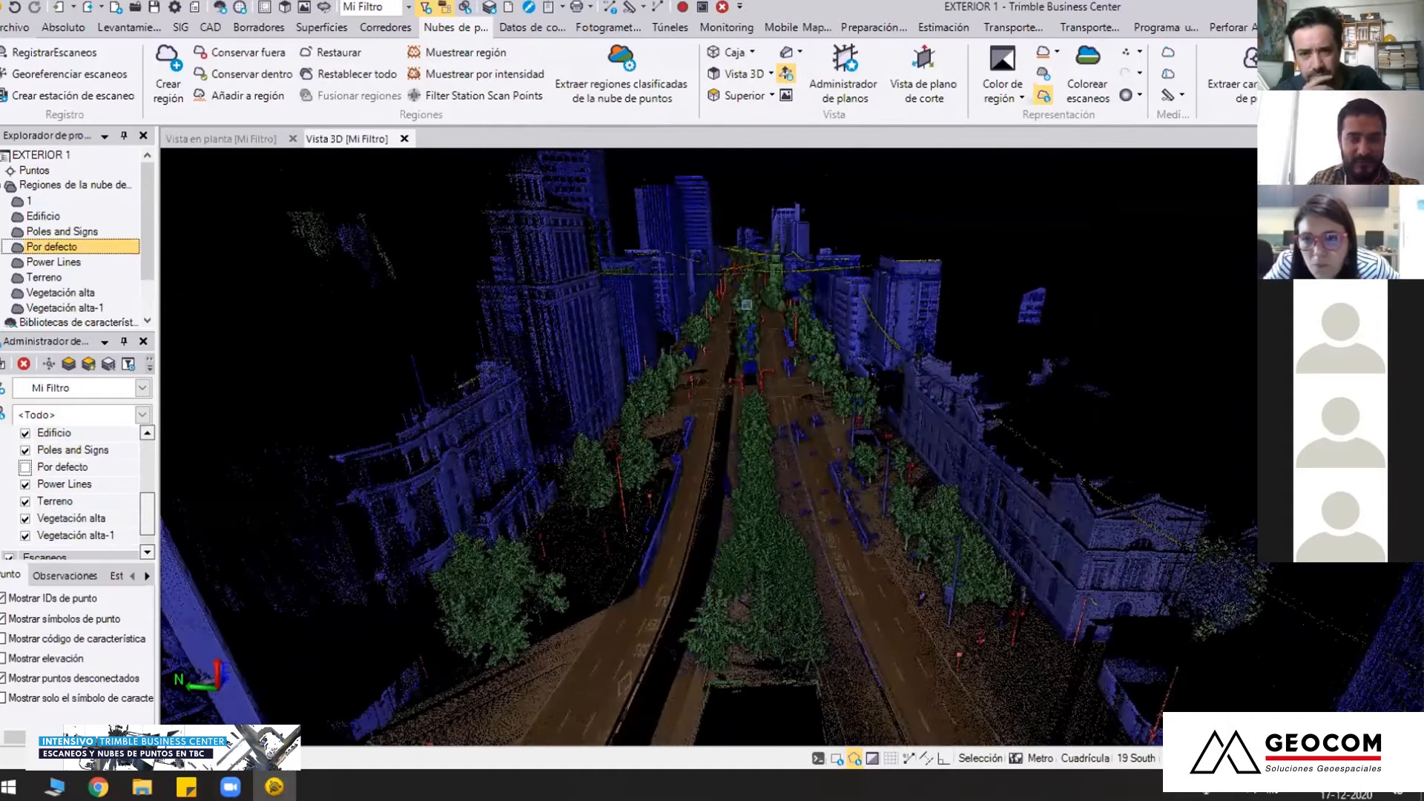
Centre the 3D view on a point farther down the avenue and zoom around it
{"action": "key", "text": "F8"}
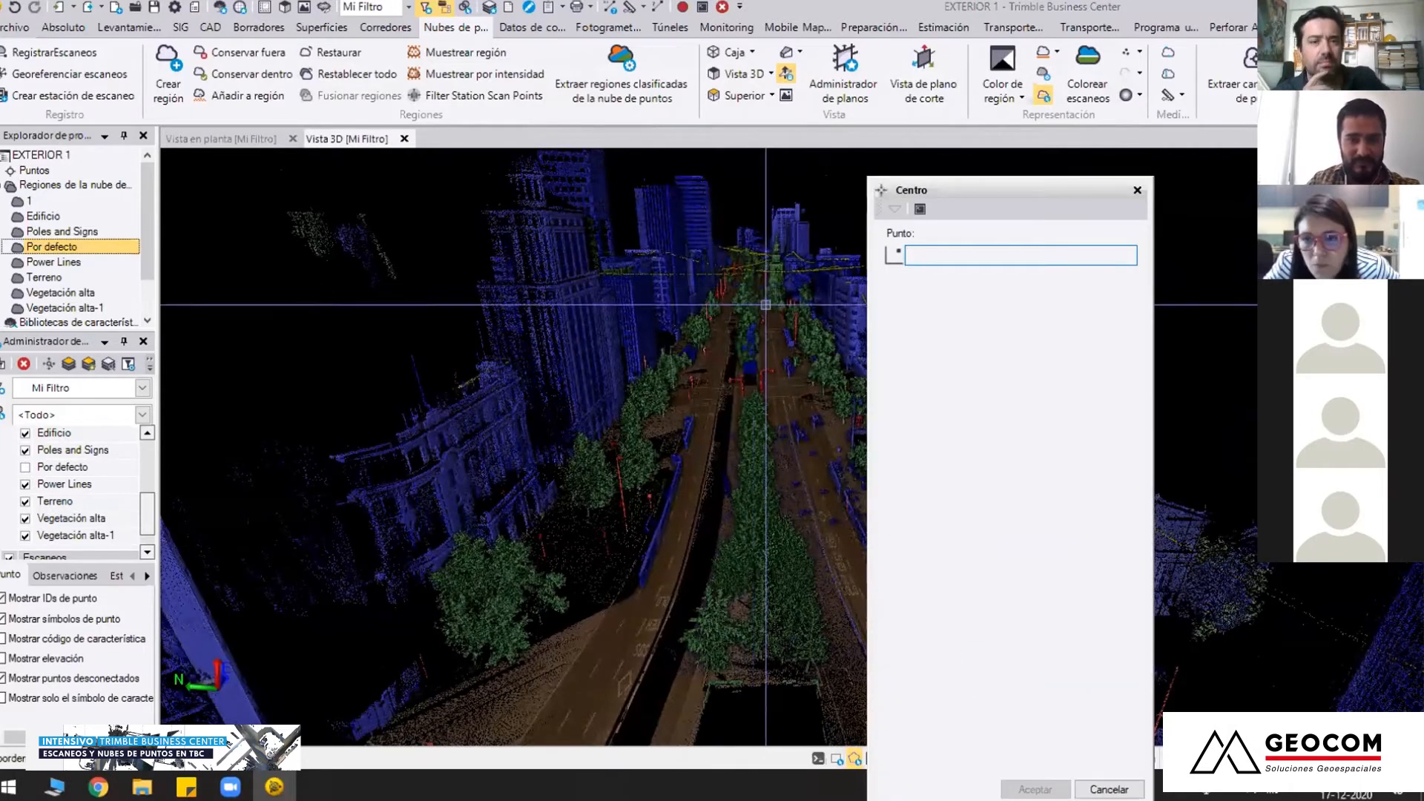
{"action": "left_click", "coordinate": [767, 306]}
{"action": "scroll", "coordinate": [794, 451], "scroll_direction": "up", "scroll_amount": 4}
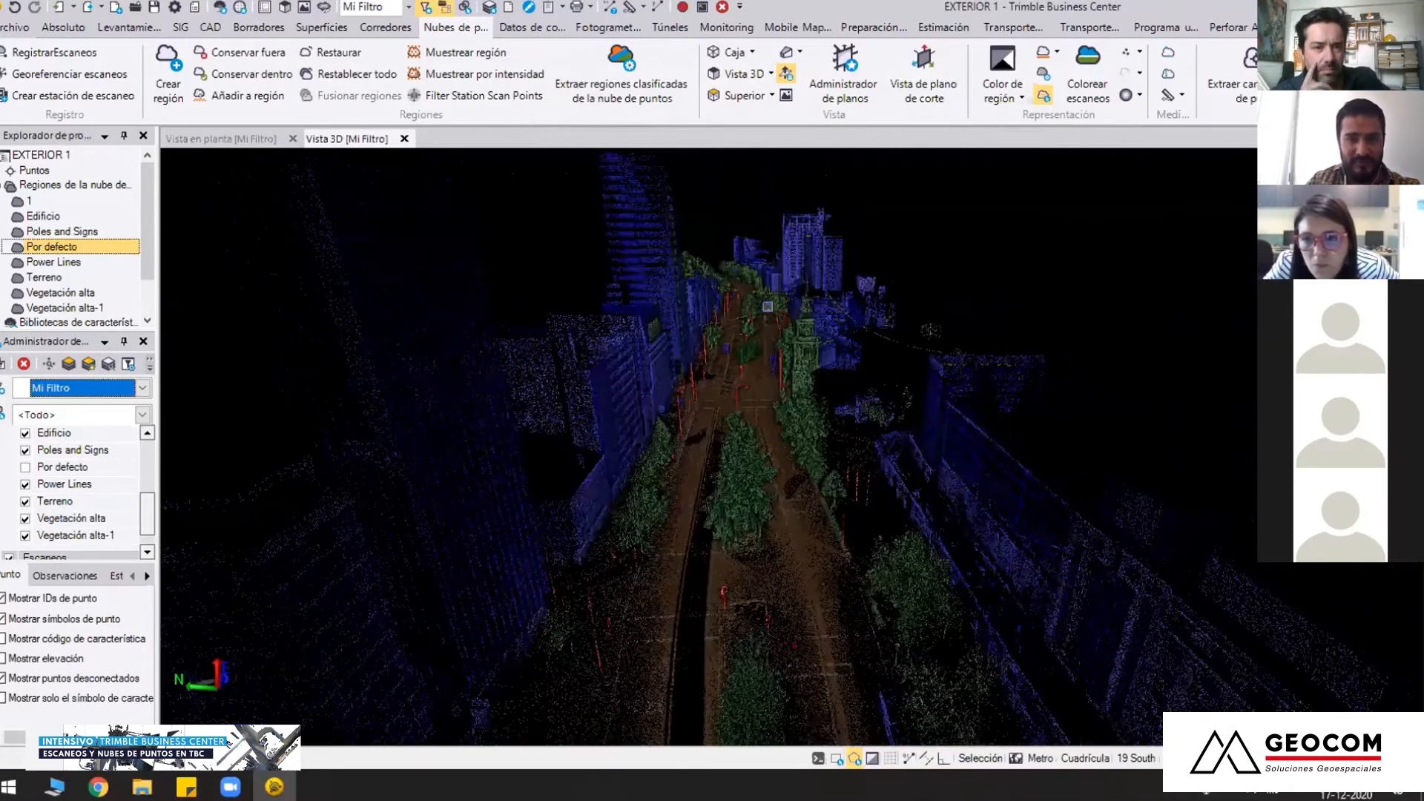
{"action": "scroll", "coordinate": [794, 449], "scroll_direction": "down", "scroll_amount": 2}
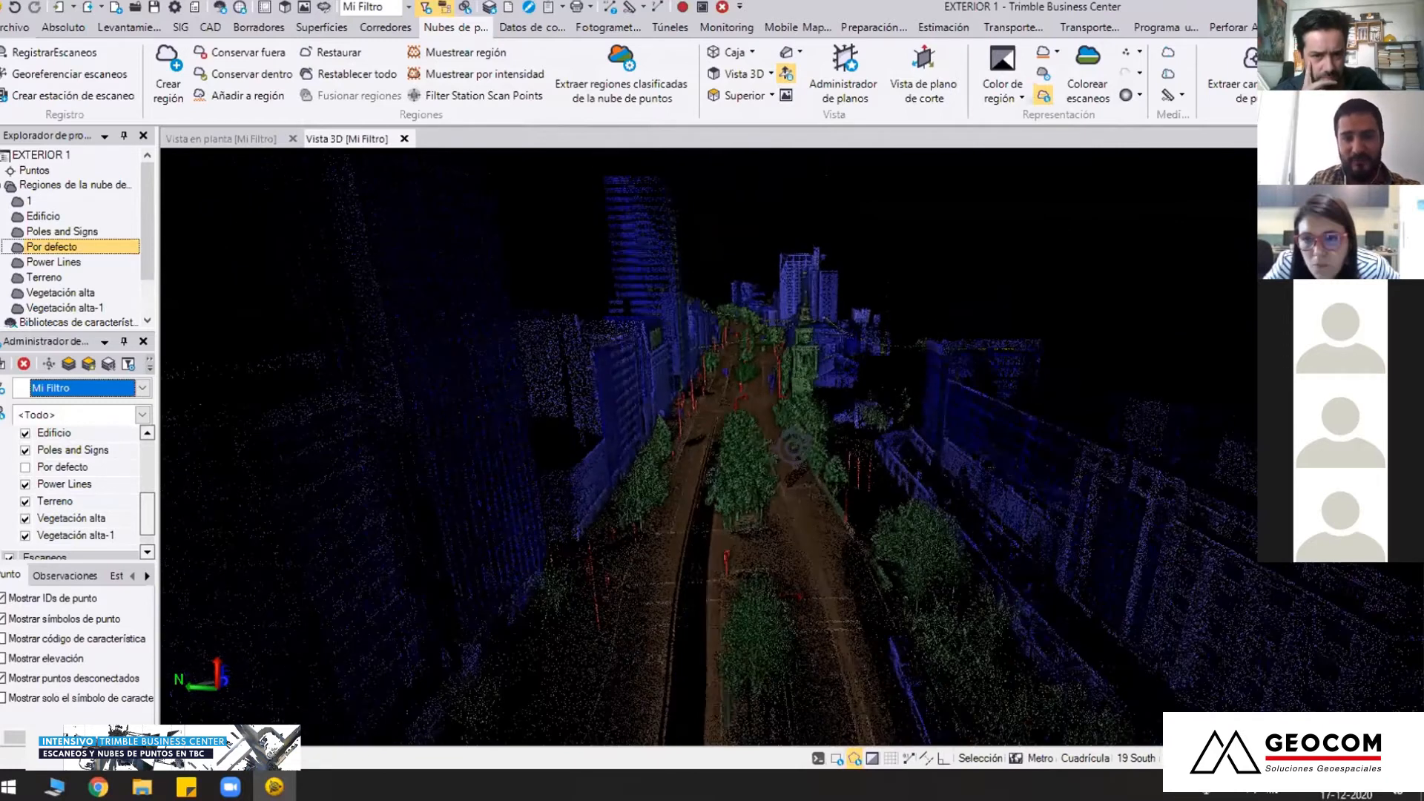
Orbit around the church tower and examine its classification beside the avenue, the trees and the neighbouring facades
{"action": "middle_click_drag", "start_coordinate": [794, 447], "coordinate": [832, 457]}
{"action": "scroll", "coordinate": [773, 417], "scroll_direction": "down", "scroll_amount": 4}
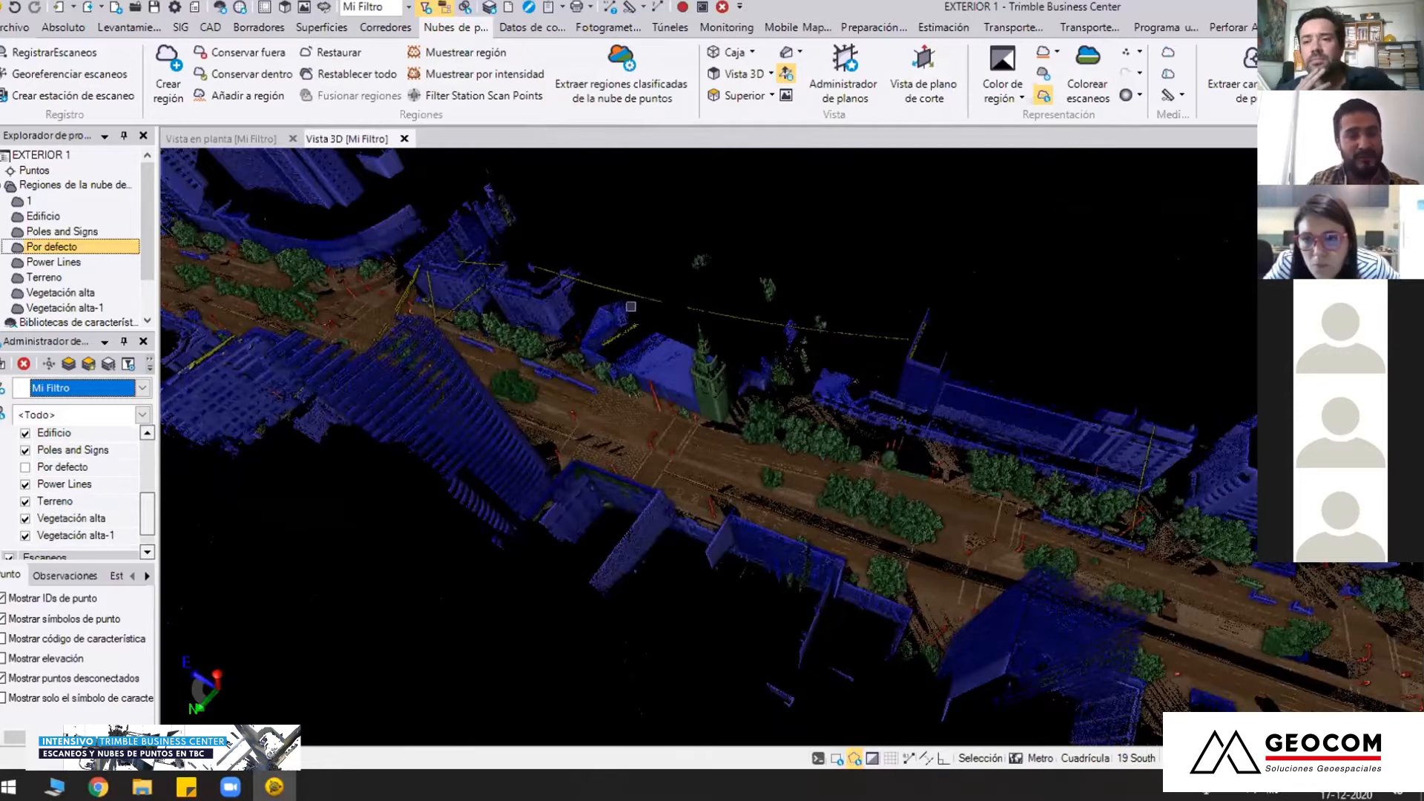
{"action": "middle_click_drag", "start_coordinate": [633, 435], "coordinate": [747, 572]}
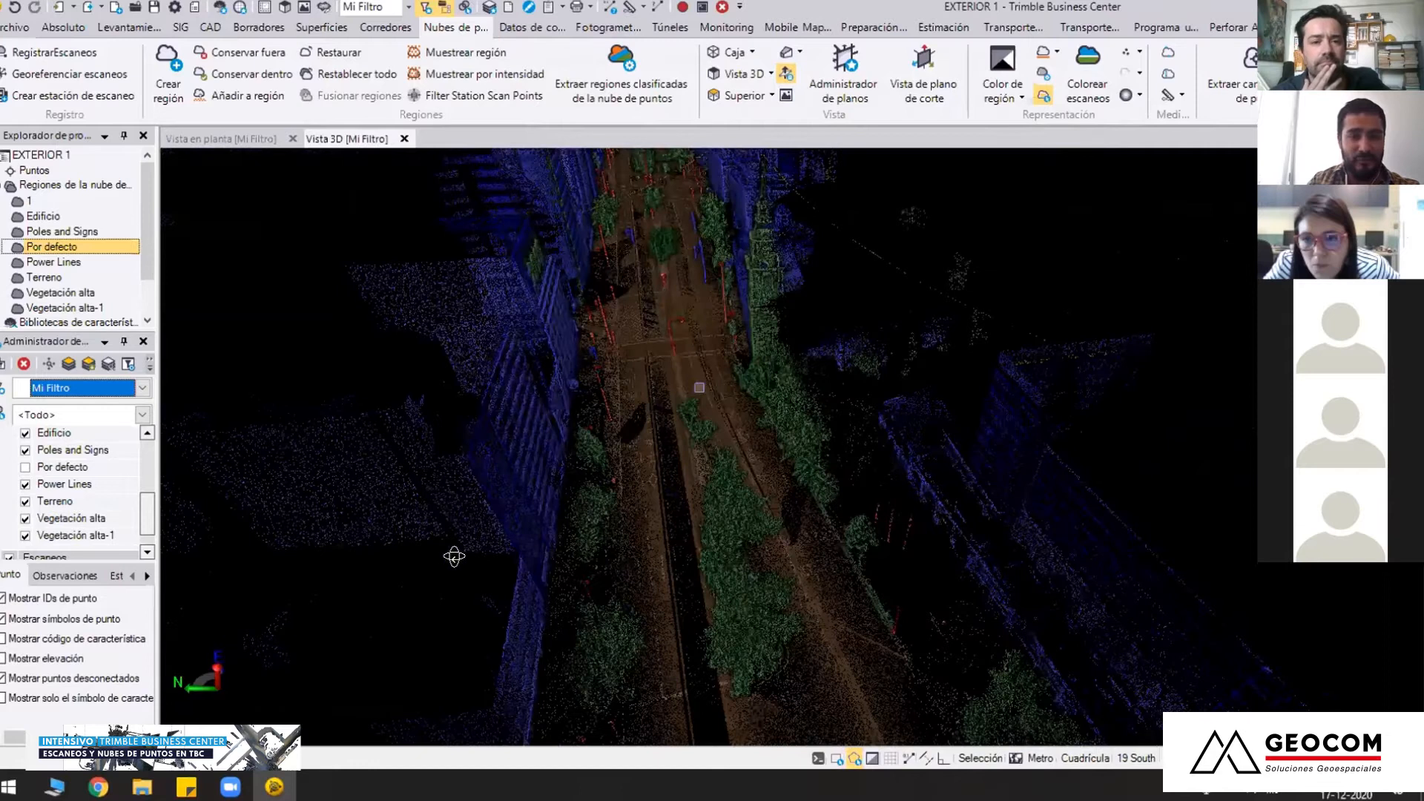
{"action": "middle_click_drag", "start_coordinate": [825, 546], "coordinate": [742, 515]}
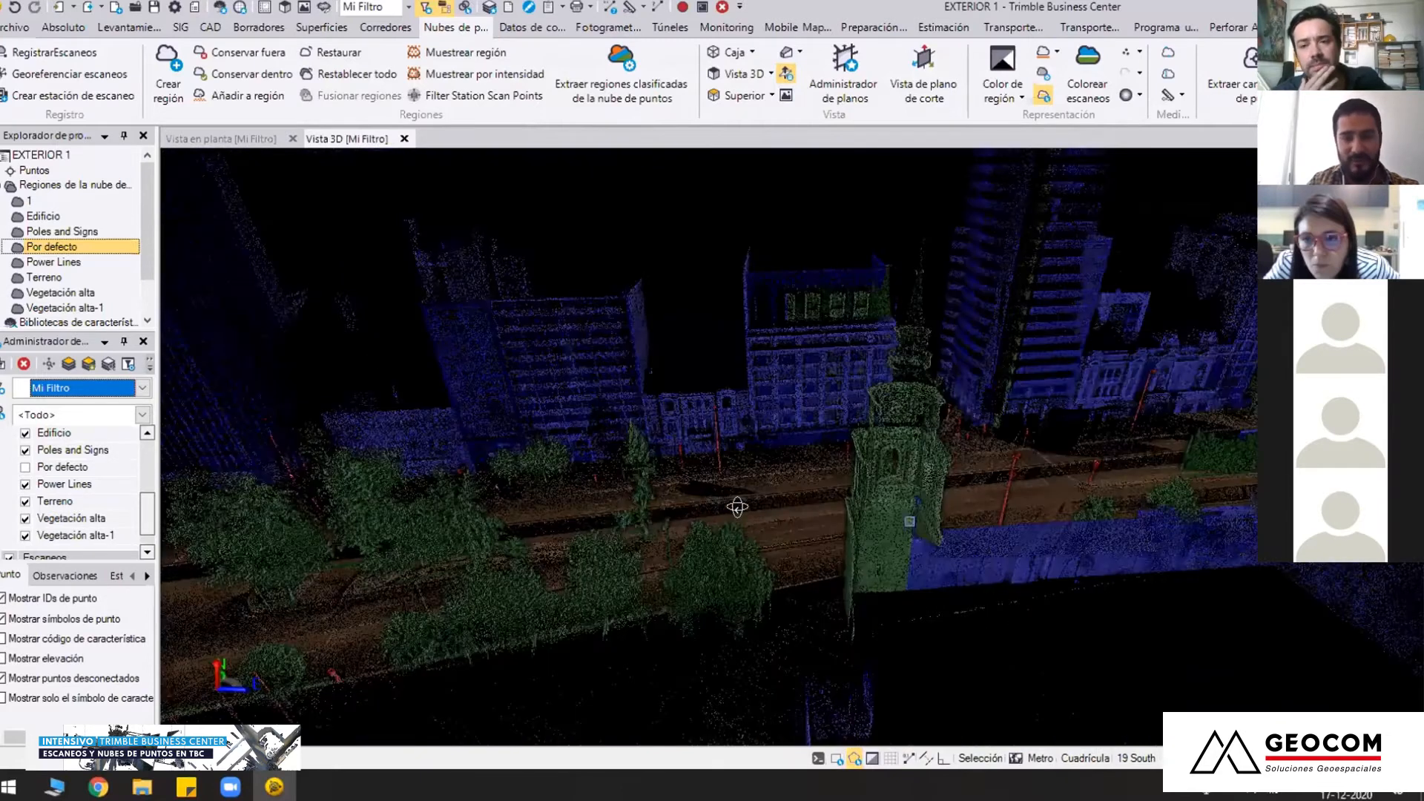
{"action": "middle_click_drag", "start_coordinate": [910, 521], "coordinate": [834, 460]}
{"action": "middle_click_drag", "start_coordinate": [823, 516], "coordinate": [832, 475]}
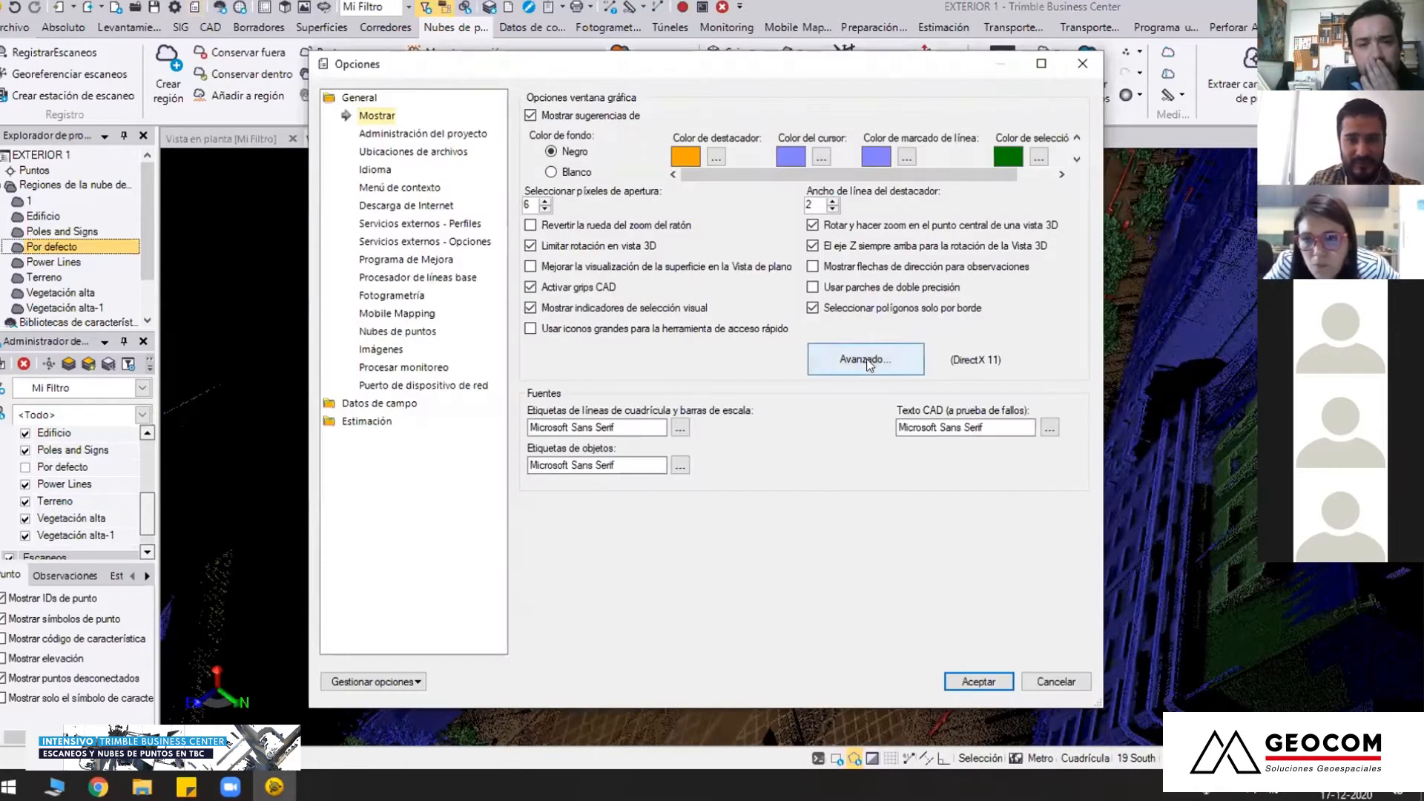
Check the graphics display controller choices in the advanced graphics options and close them
{"action": "left_click", "coordinate": [868, 362]}
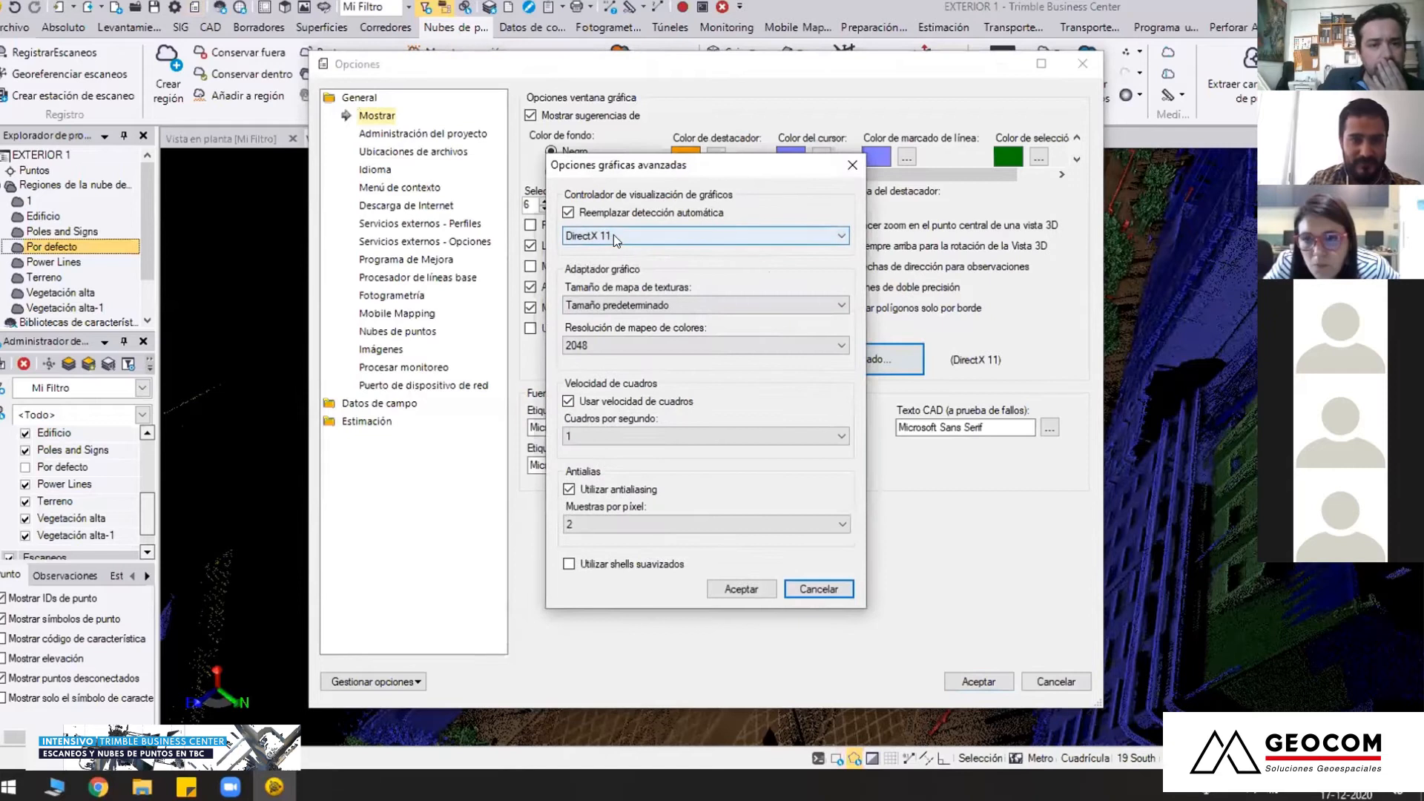
{"action": "left_click", "coordinate": [613, 235]}
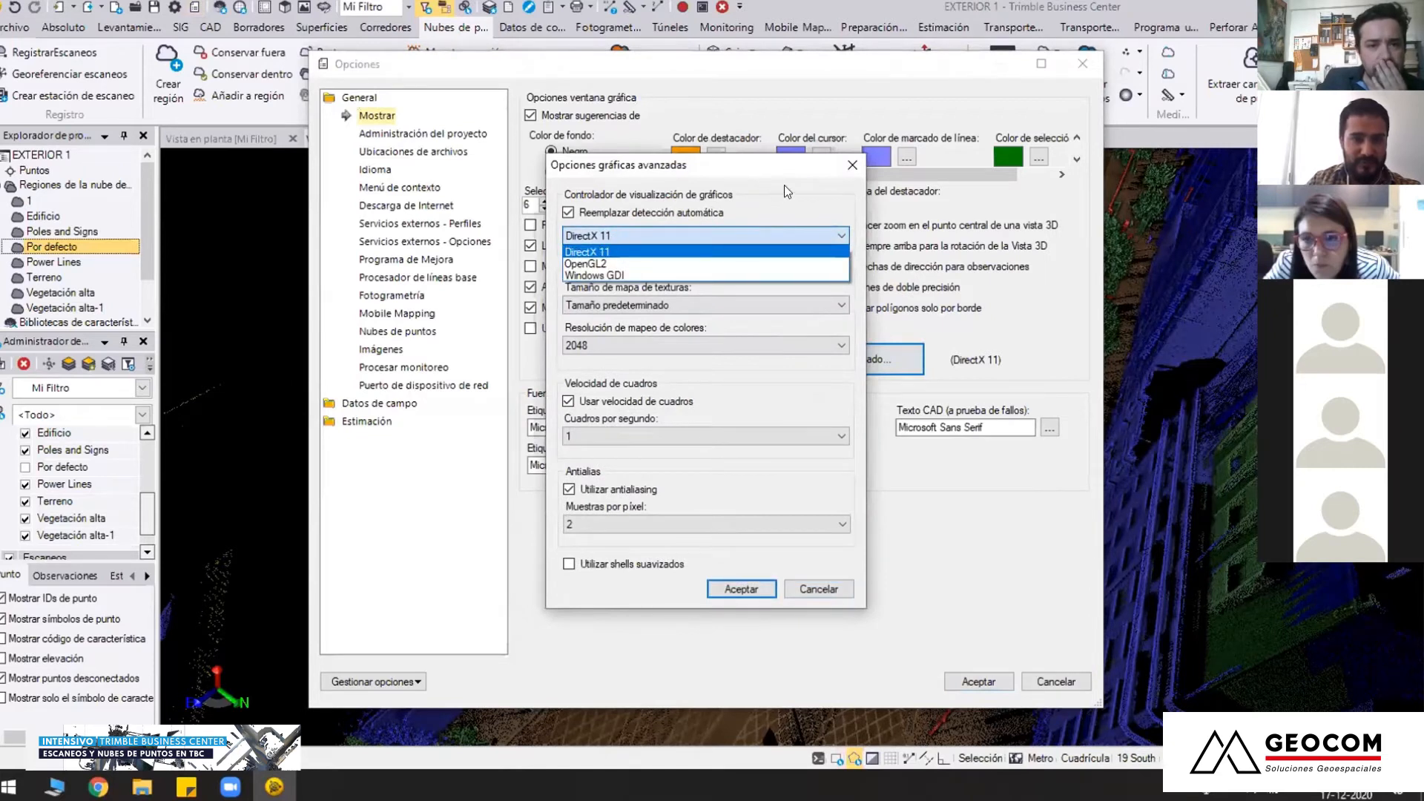
{"action": "left_click", "coordinate": [853, 171]}
{"action": "left_click", "coordinate": [852, 167]}
Set the point cloud rendering cache memory size to 64 GB in the Nubes de puntos options and accept
{"action": "left_click", "coordinate": [400, 330]}
{"action": "left_click", "coordinate": [607, 233]}
{"action": "type", "text": "64"}
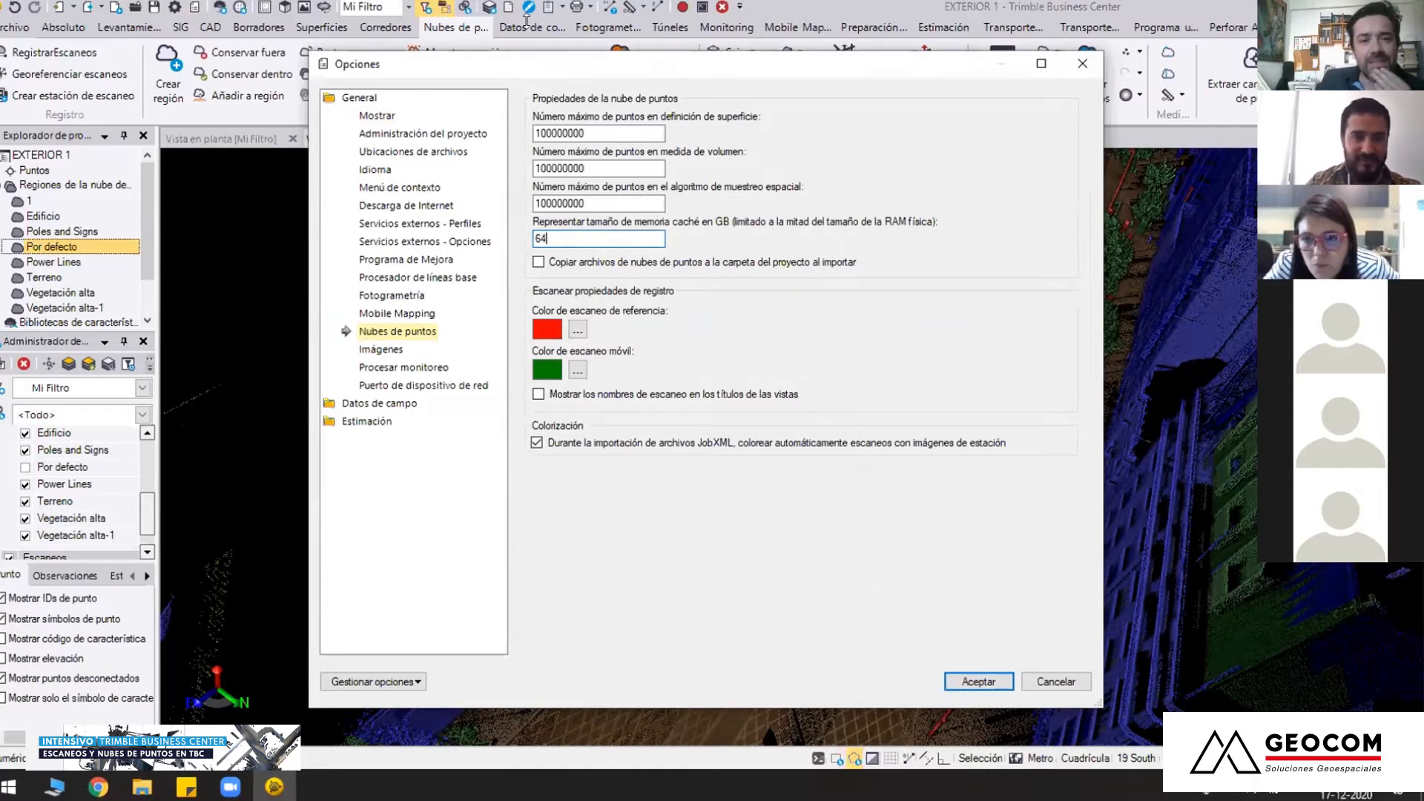
{"action": "left_click", "coordinate": [606, 168]}
{"action": "left_click", "coordinate": [561, 243]}
{"action": "left_click_drag", "start_coordinate": [547, 249], "coordinate": [532, 239]}
{"action": "left_click", "coordinate": [568, 235]}
{"action": "left_click", "coordinate": [978, 684]}
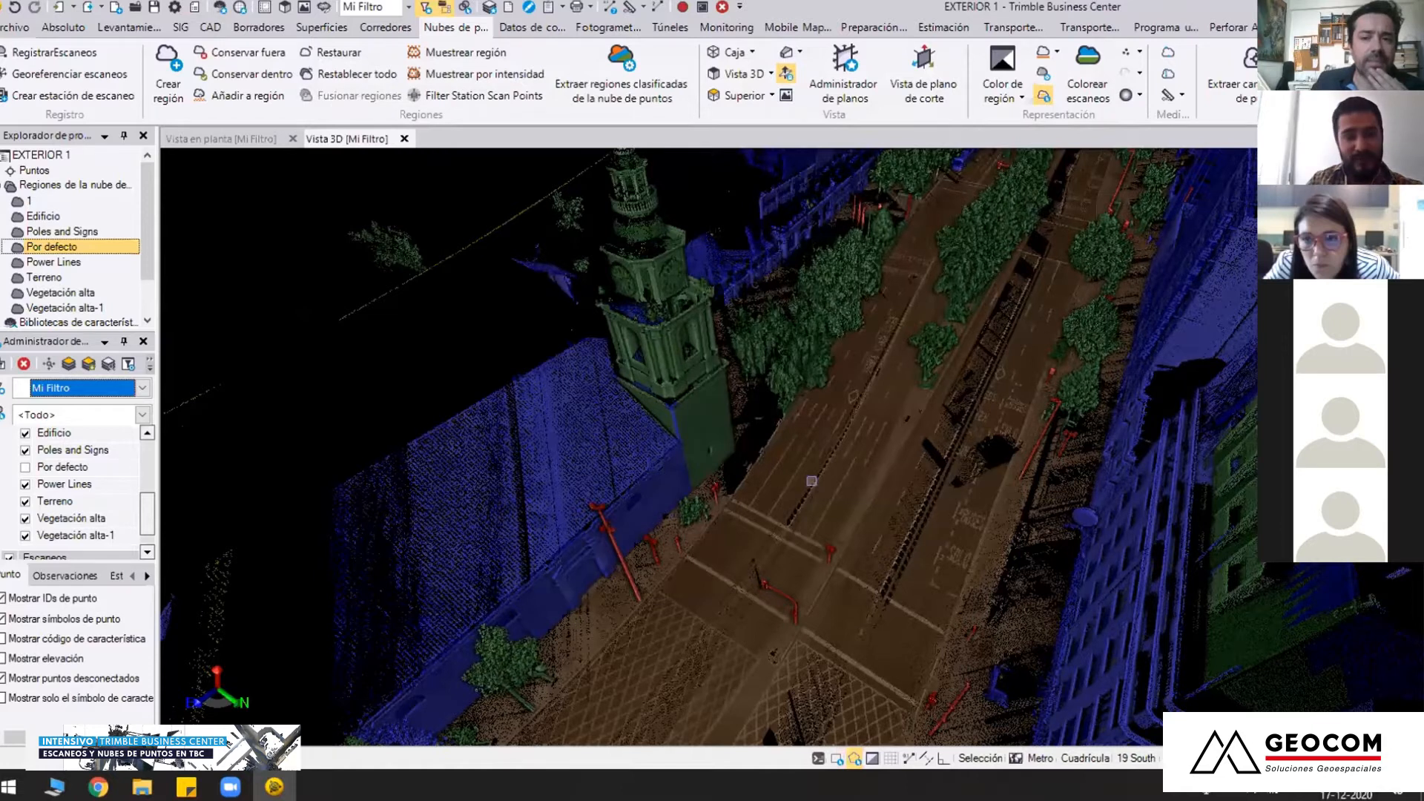
Zoom in on the road surface beside the church tower and examine the Terreno points and lane markings
{"action": "scroll", "coordinate": [812, 481], "scroll_direction": "up", "scroll_amount": 2}
{"action": "scroll", "coordinate": [813, 481], "scroll_direction": "up", "scroll_amount": 2}
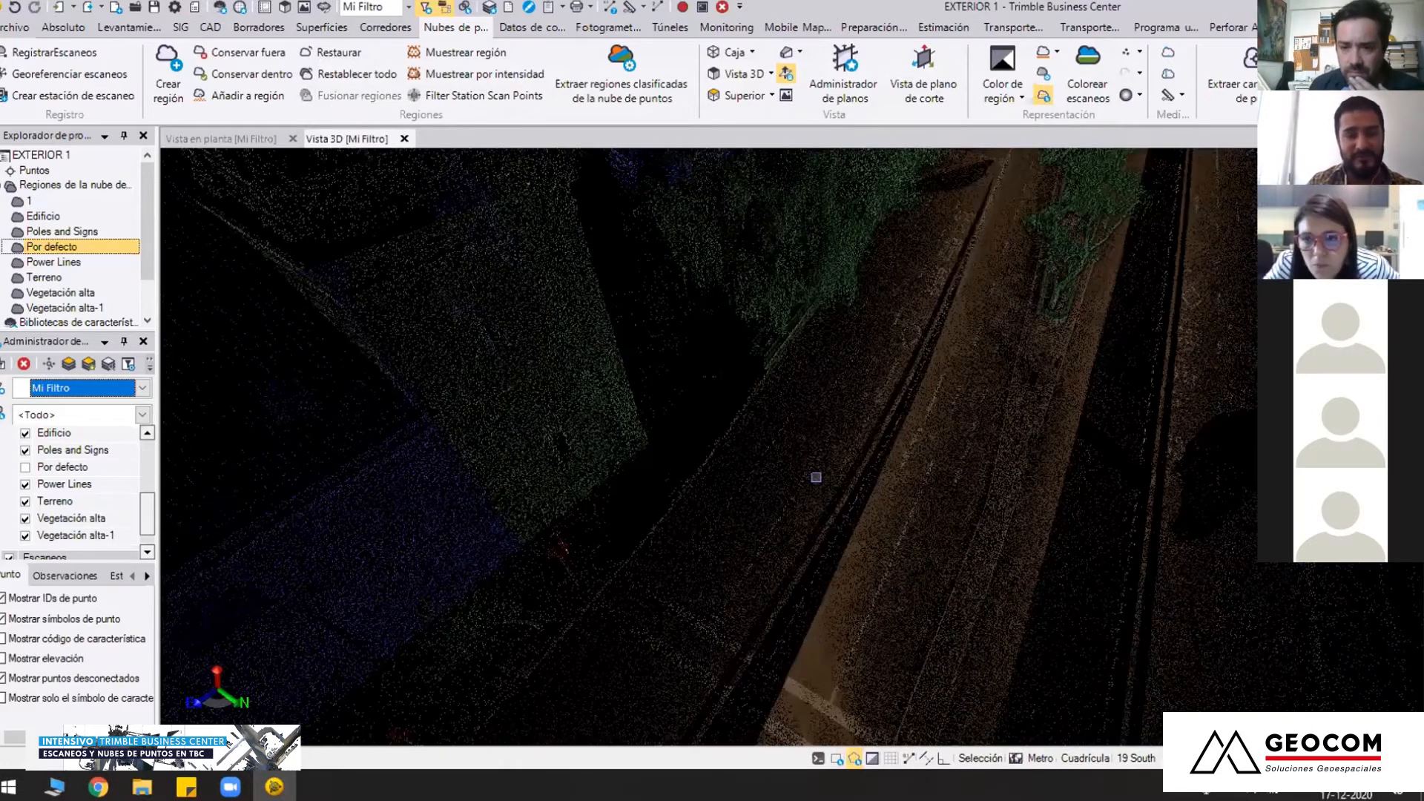
{"action": "scroll", "coordinate": [761, 480], "scroll_direction": "up", "scroll_amount": 3}
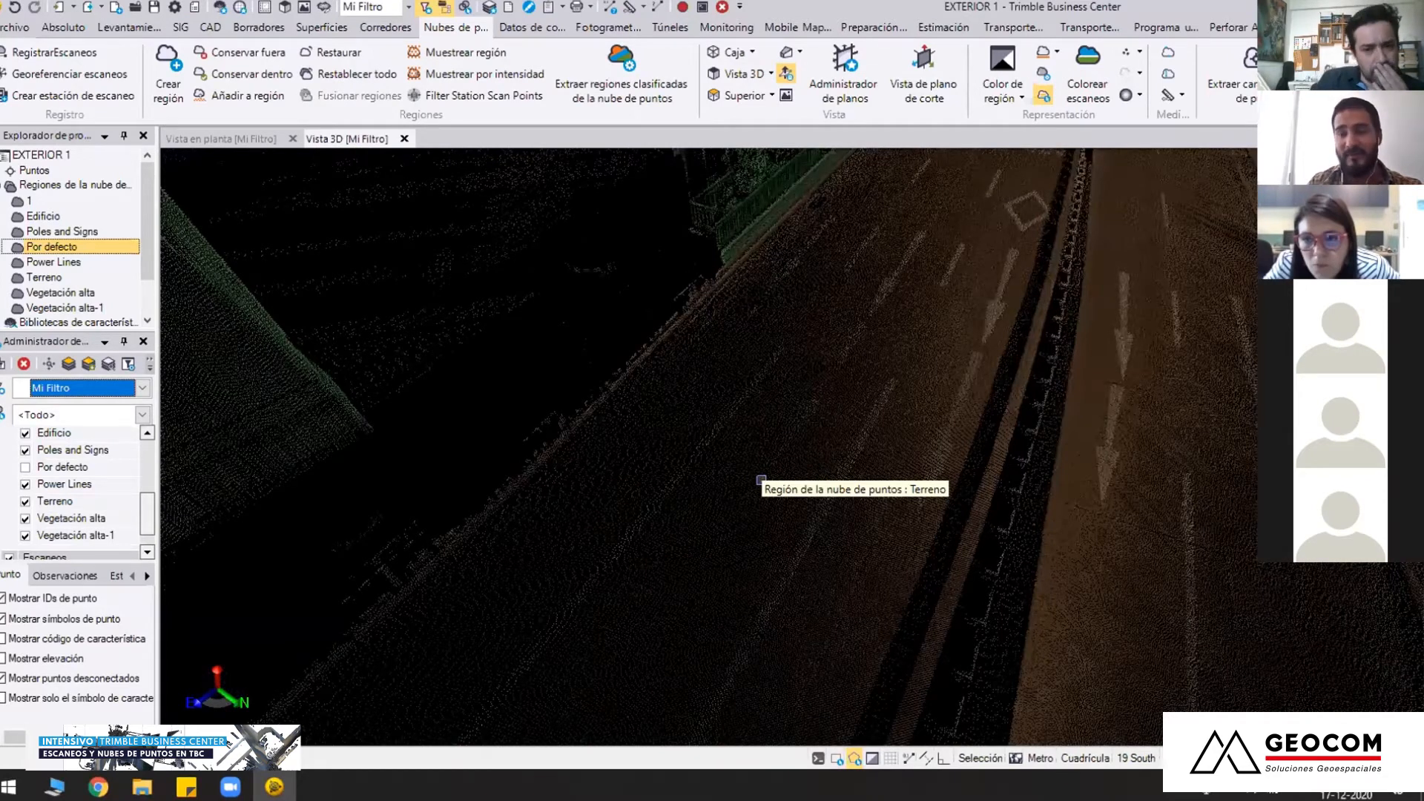
{"action": "scroll", "coordinate": [761, 480], "scroll_direction": "up", "scroll_amount": 2}
{"action": "scroll", "coordinate": [761, 480], "scroll_direction": "down", "scroll_amount": 3}
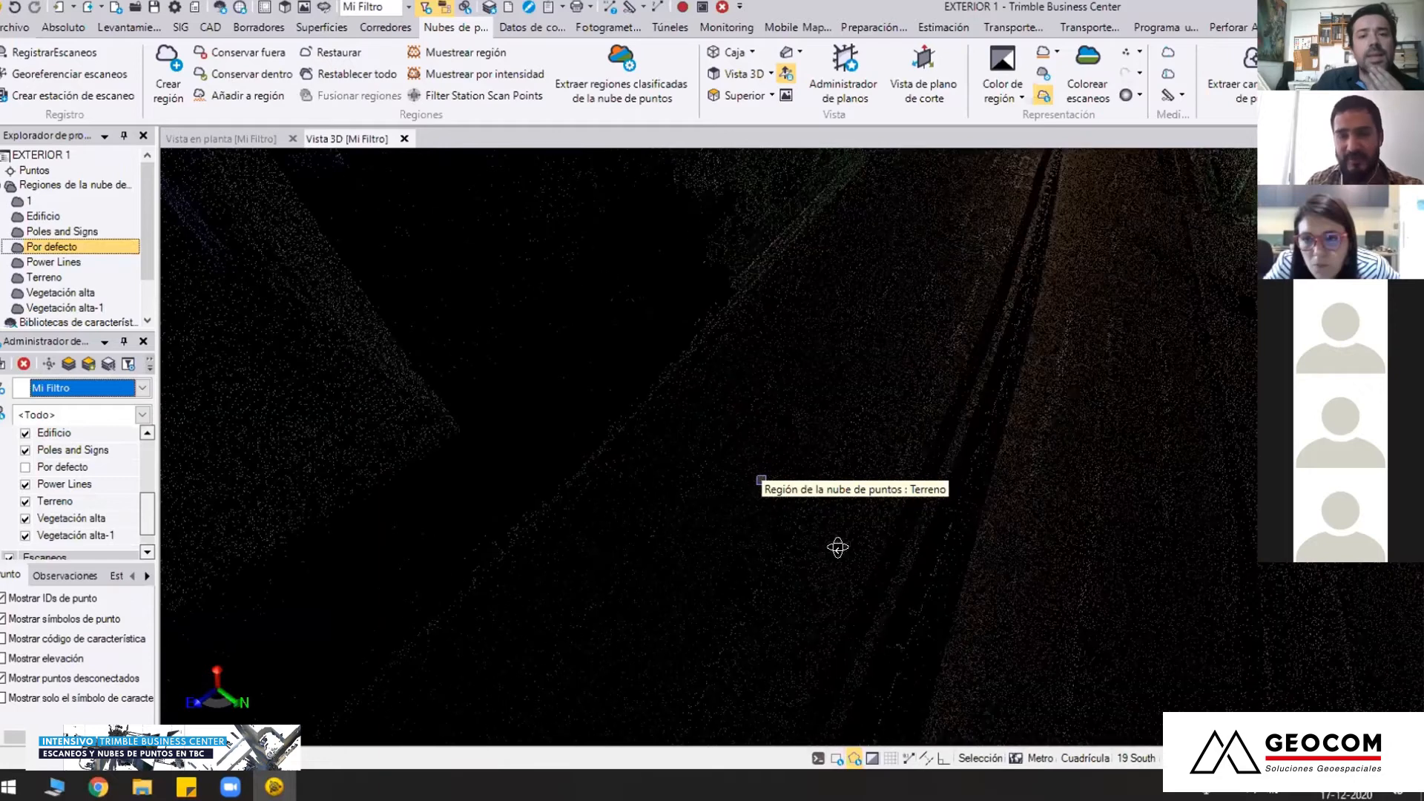
Orbit and zoom back out to examine the classified avenue from a distance
{"action": "middle_click_drag", "start_coordinate": [836, 483], "coordinate": [917, 543]}
{"action": "scroll", "coordinate": [691, 487], "scroll_direction": "down", "scroll_amount": 2}
{"action": "scroll", "coordinate": [658, 550], "scroll_direction": "up", "scroll_amount": 4}
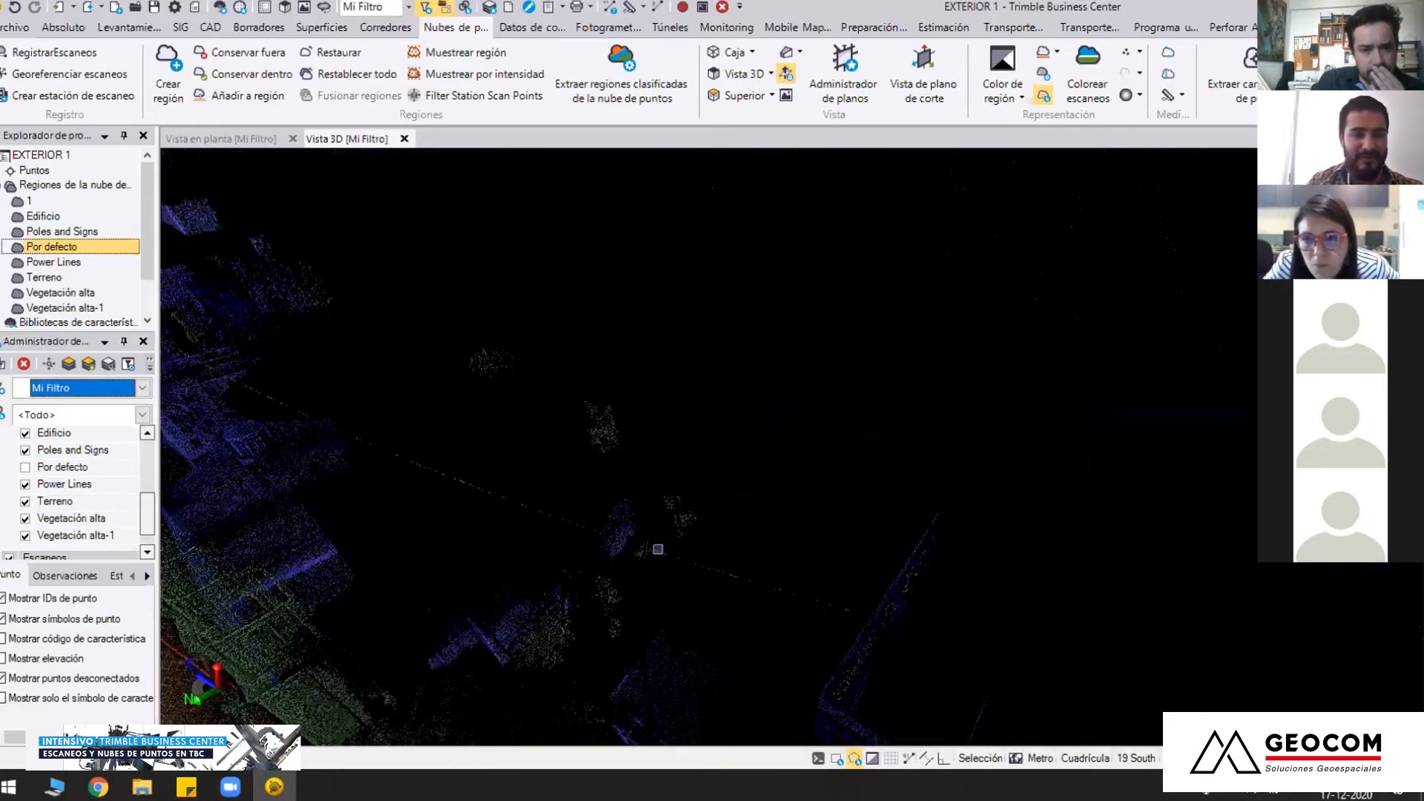
{"action": "scroll", "coordinate": [658, 550], "scroll_direction": "down", "scroll_amount": 4}
{"action": "scroll", "coordinate": [798, 533], "scroll_direction": "up", "scroll_amount": 2}
{"action": "scroll", "coordinate": [797, 533], "scroll_direction": "down", "scroll_amount": 3}
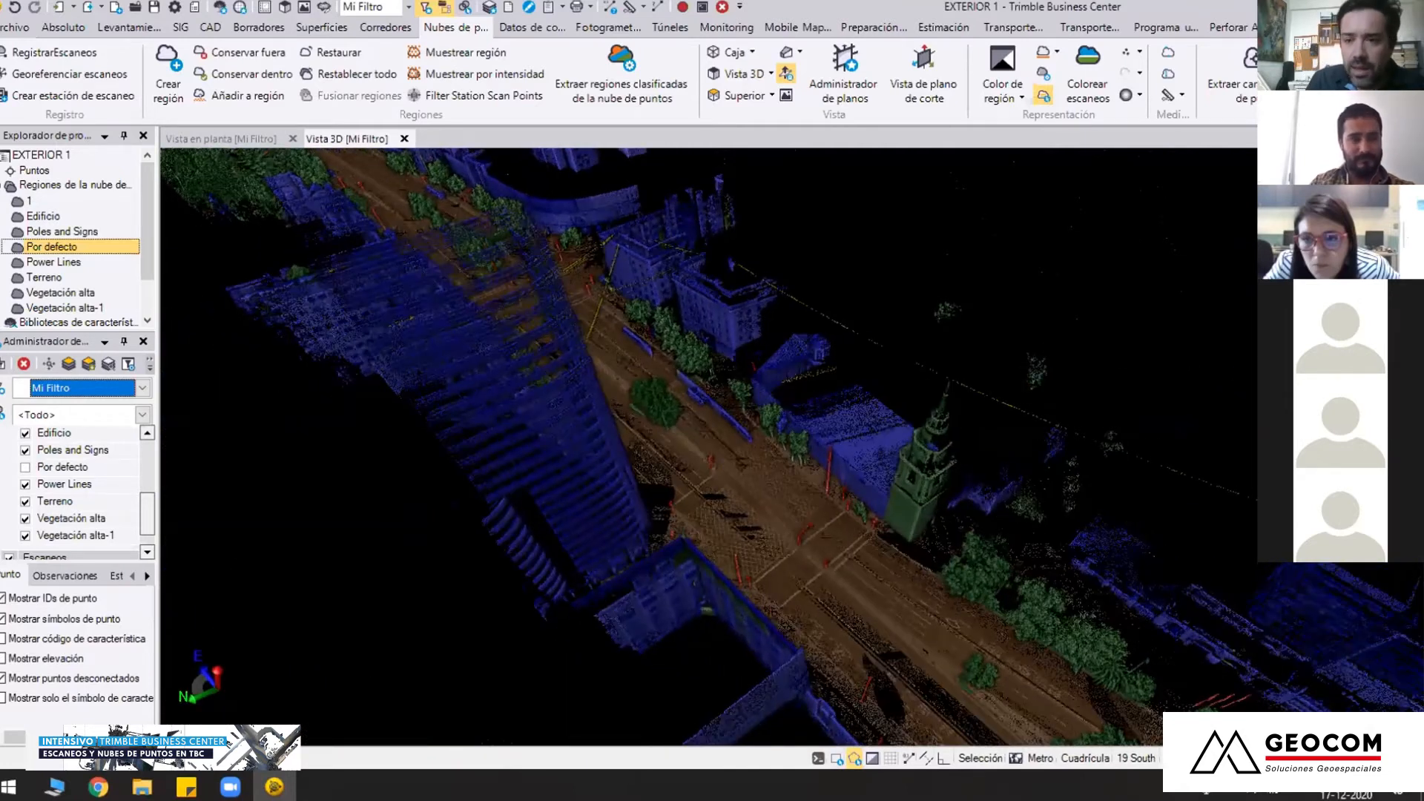
{"action": "scroll", "coordinate": [654, 356], "scroll_direction": "down", "scroll_amount": 3}
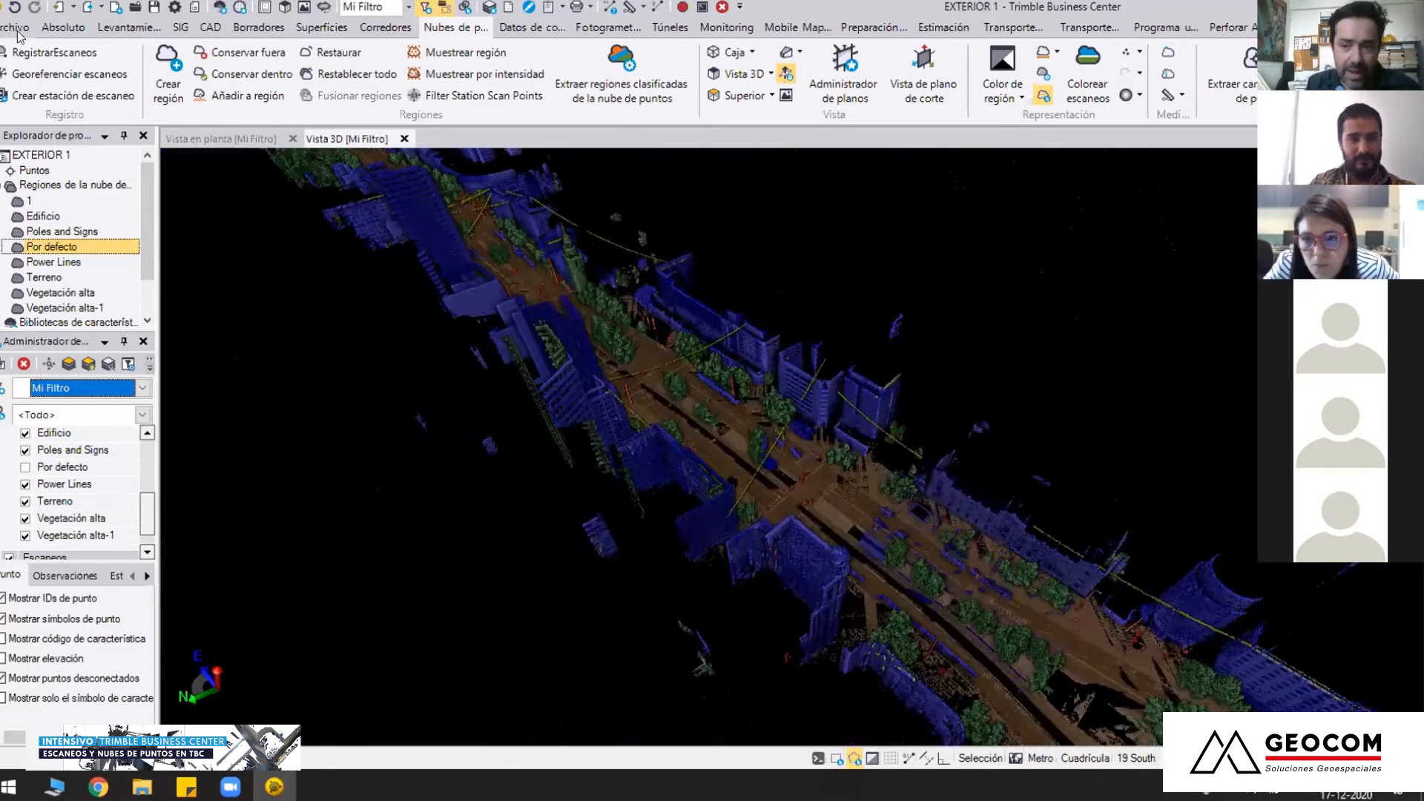
Open the project TUNEL 1.vce from the 02 TUNEL 1 folder under 01 CLASIFICACION DE NUBE
{"action": "left_click", "coordinate": [16, 30]}
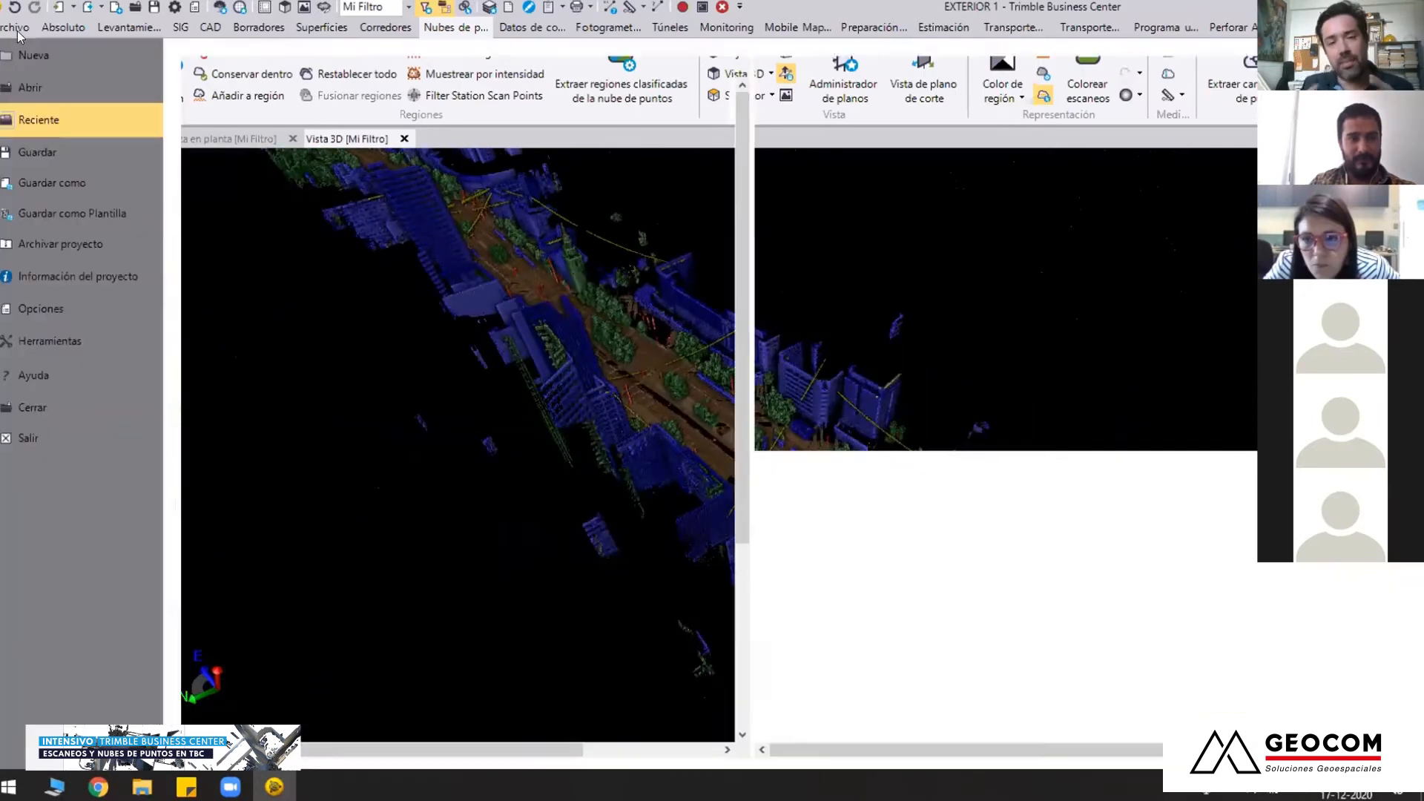
{"action": "left_click", "coordinate": [39, 89]}
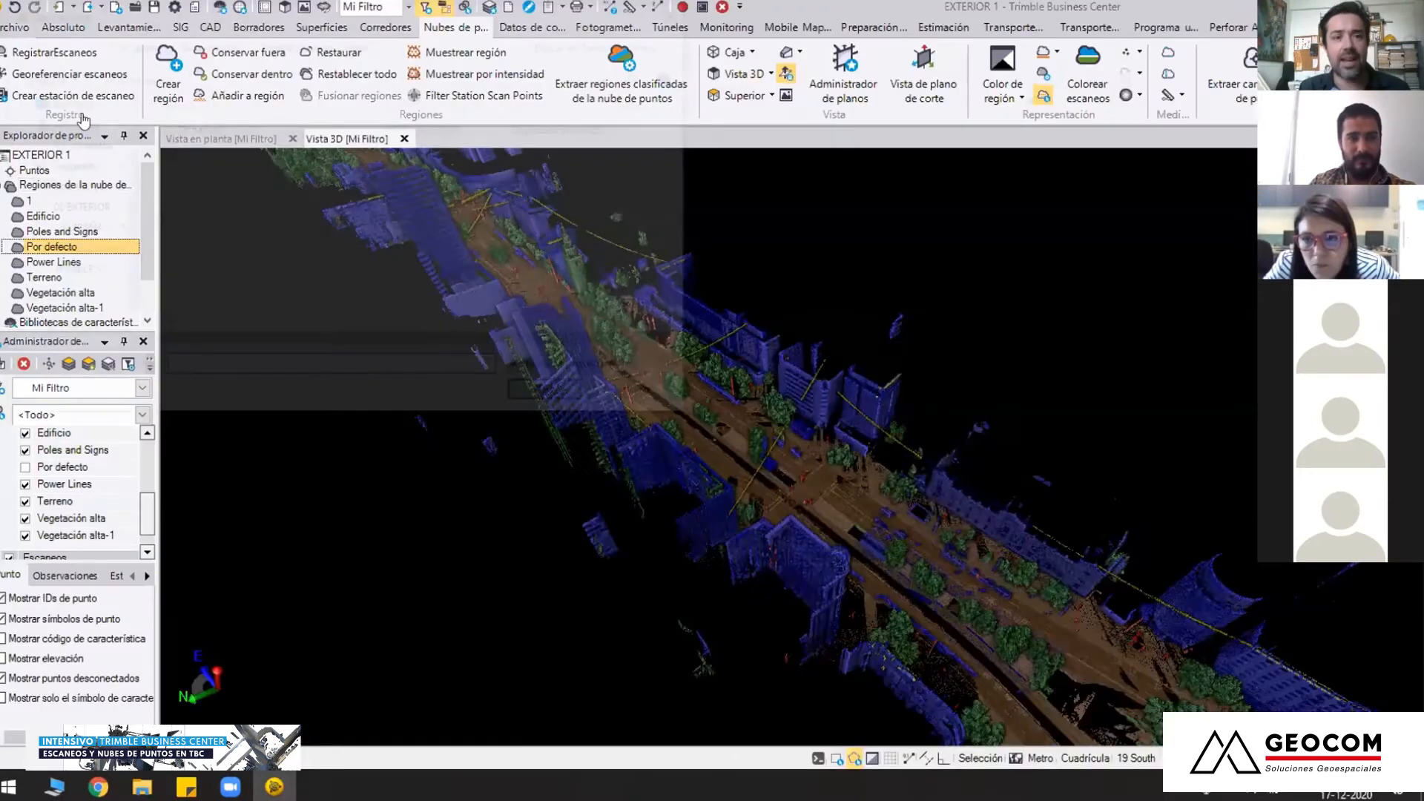
{"action": "left_click", "coordinate": [67, 210]}
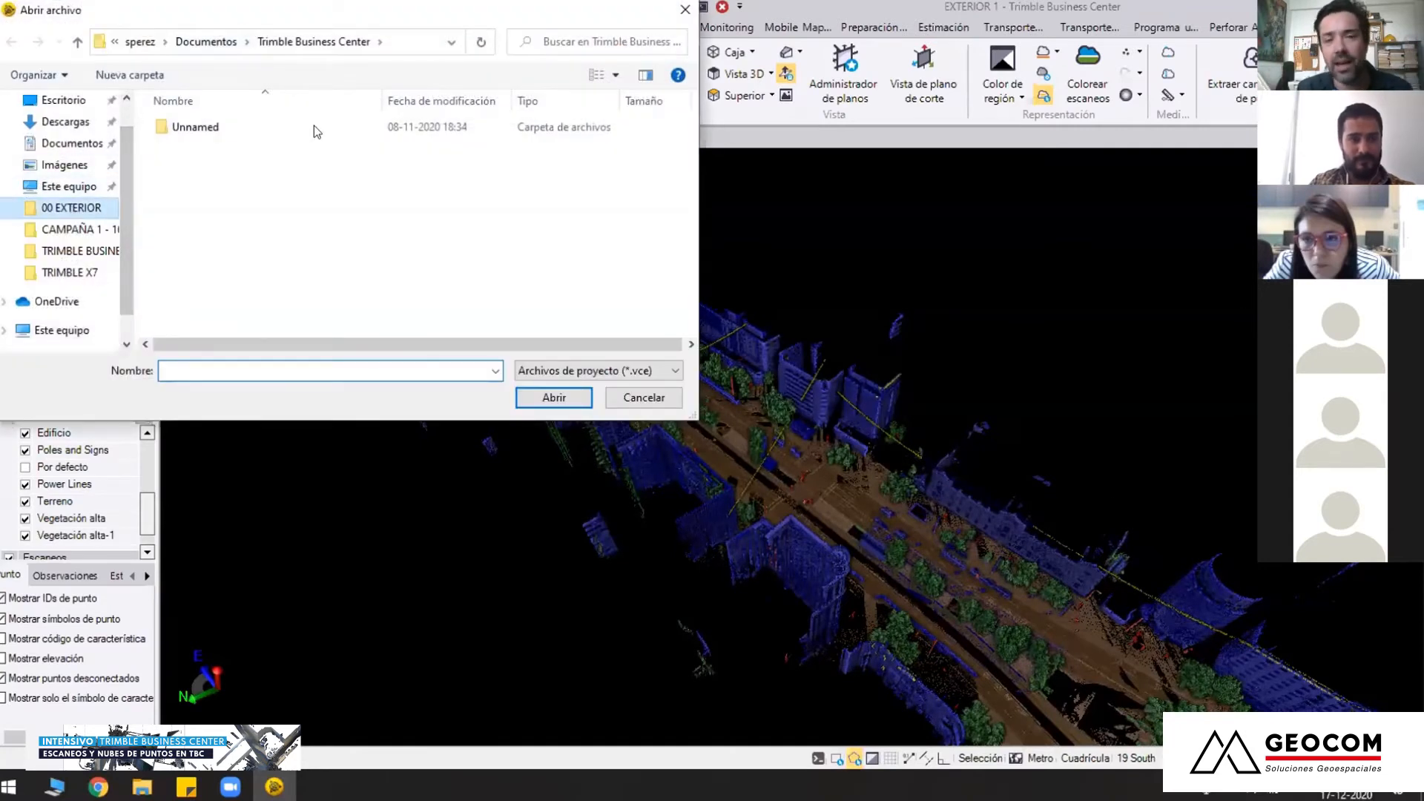
{"action": "left_click", "coordinate": [244, 43]}
{"action": "double_click", "coordinate": [239, 145]}
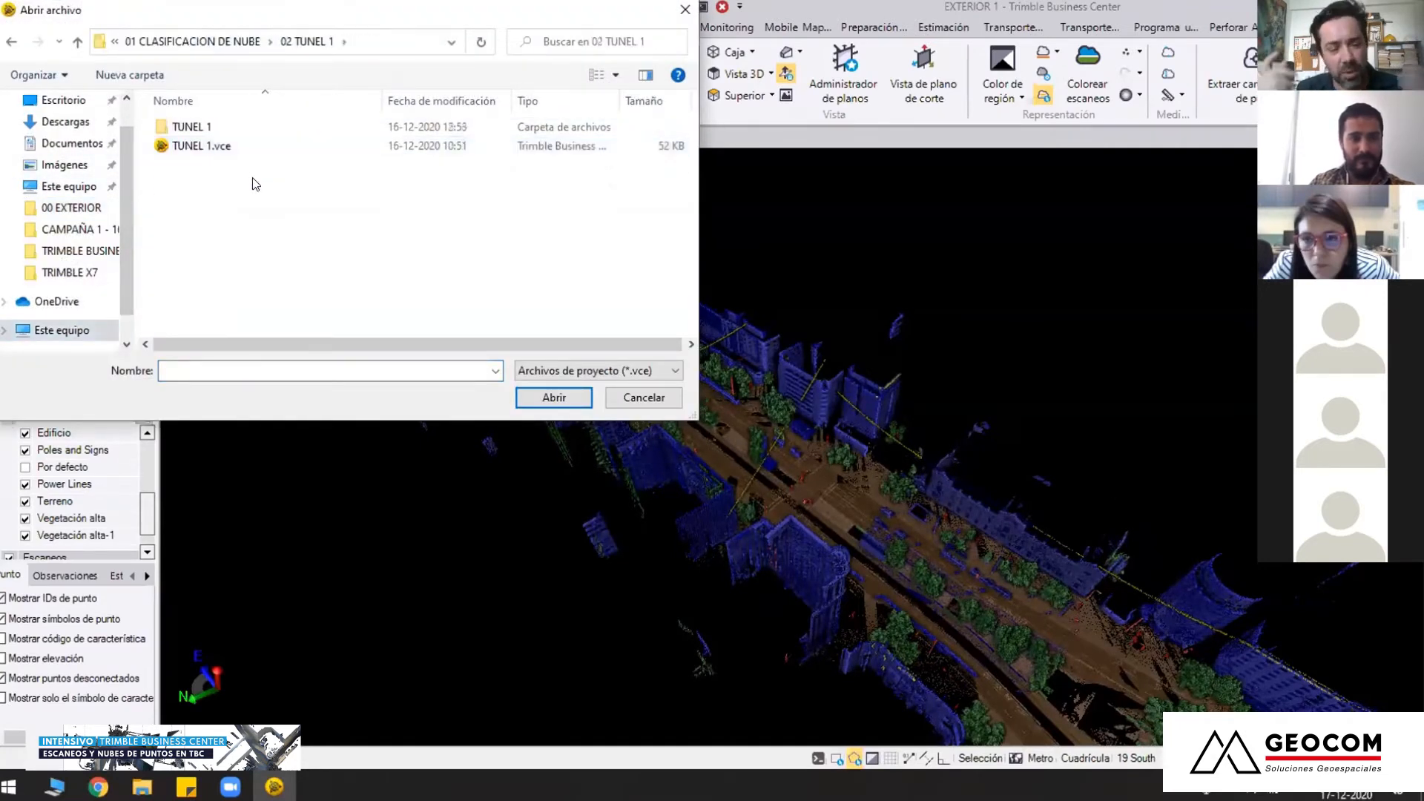
{"action": "double_click", "coordinate": [261, 146]}
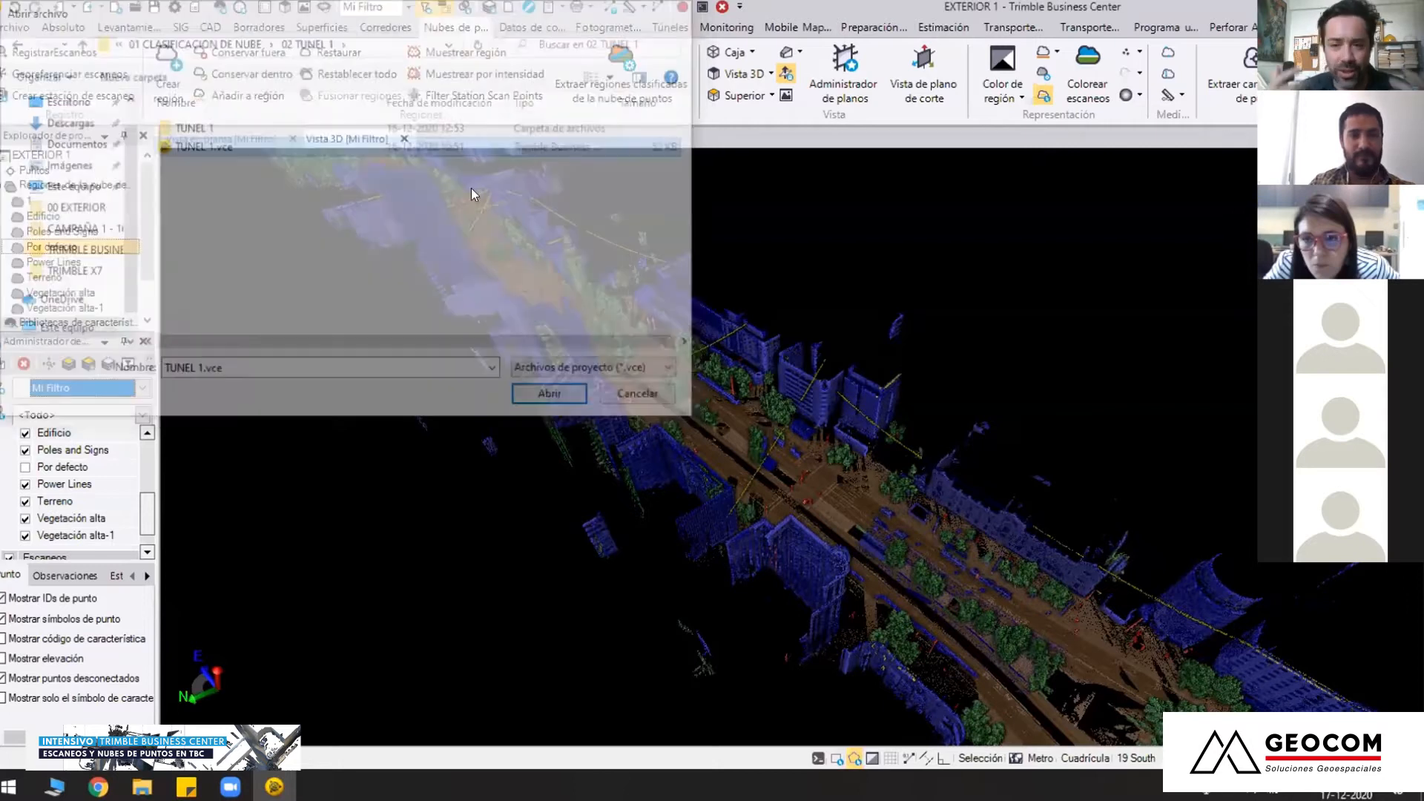
{"action": "left_click", "coordinate": [817, 420]}
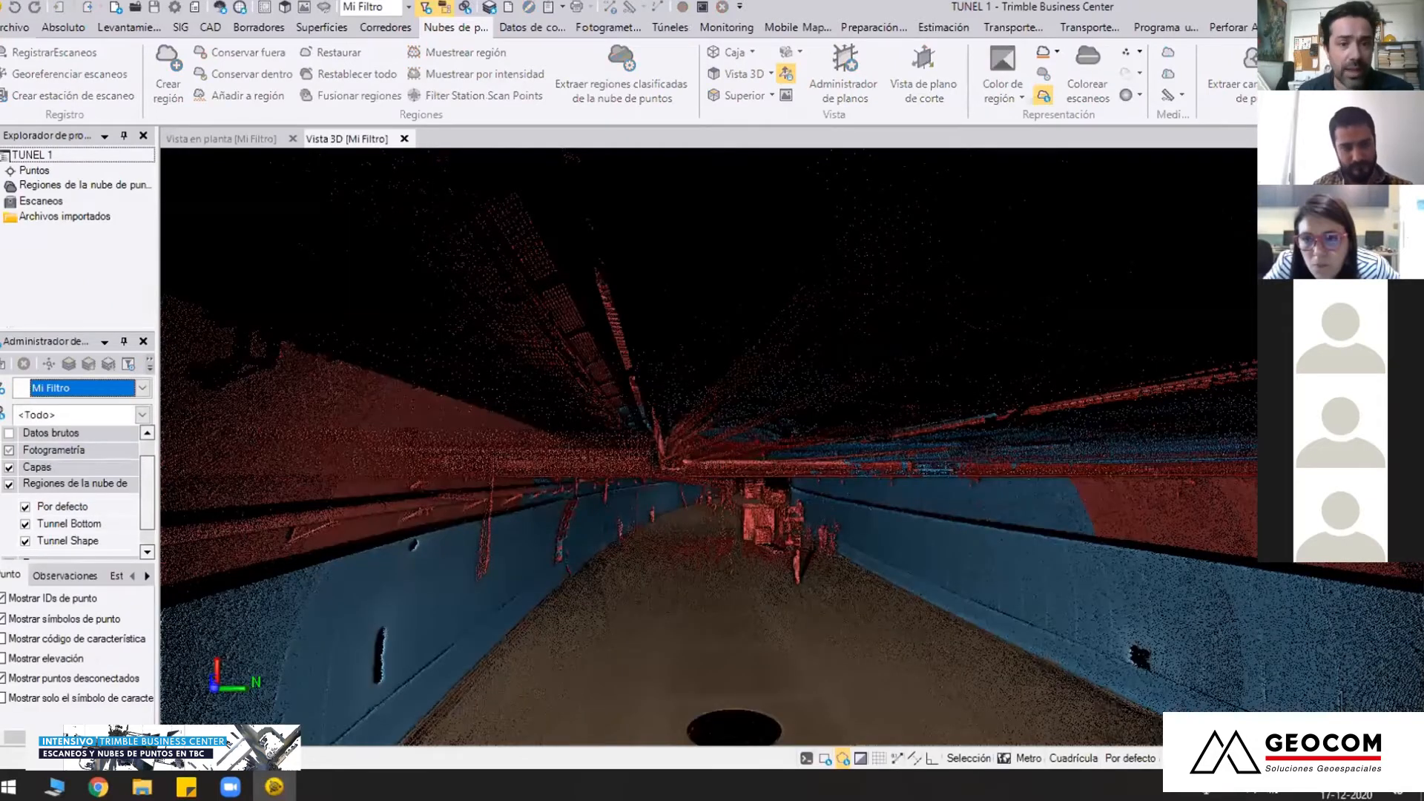
Zoom out and orbit around the TUNEL 1 cloud to examine the whole tunnel from outside
{"action": "scroll", "coordinate": [802, 372], "scroll_direction": "down", "scroll_amount": 3}
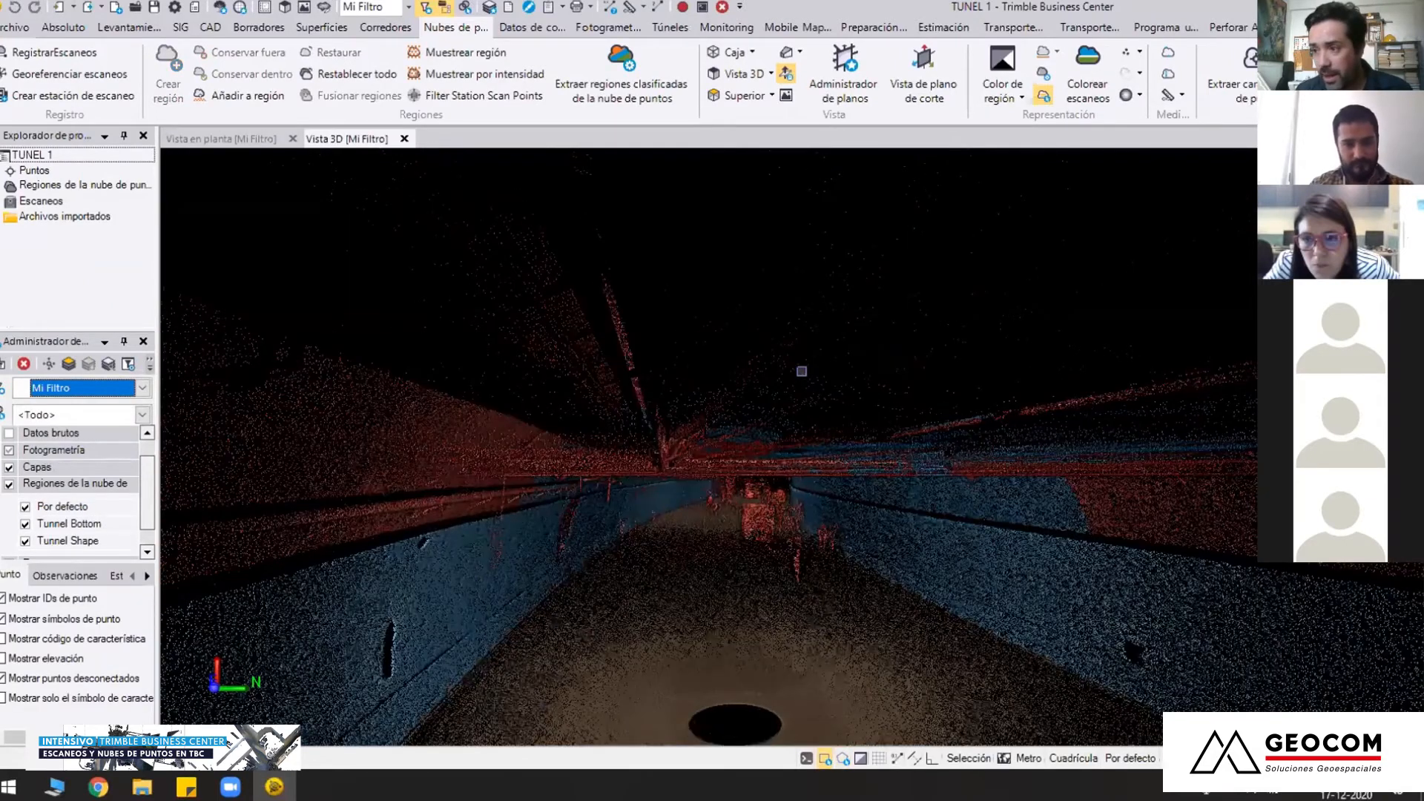
{"action": "scroll", "coordinate": [531, 407], "scroll_direction": "down", "scroll_amount": 2}
{"action": "middle_click_drag", "start_coordinate": [531, 408], "coordinate": [999, 426]}
{"action": "scroll", "coordinate": [705, 495], "scroll_direction": "down", "scroll_amount": 5}
{"action": "scroll", "coordinate": [687, 483], "scroll_direction": "down", "scroll_amount": 3}
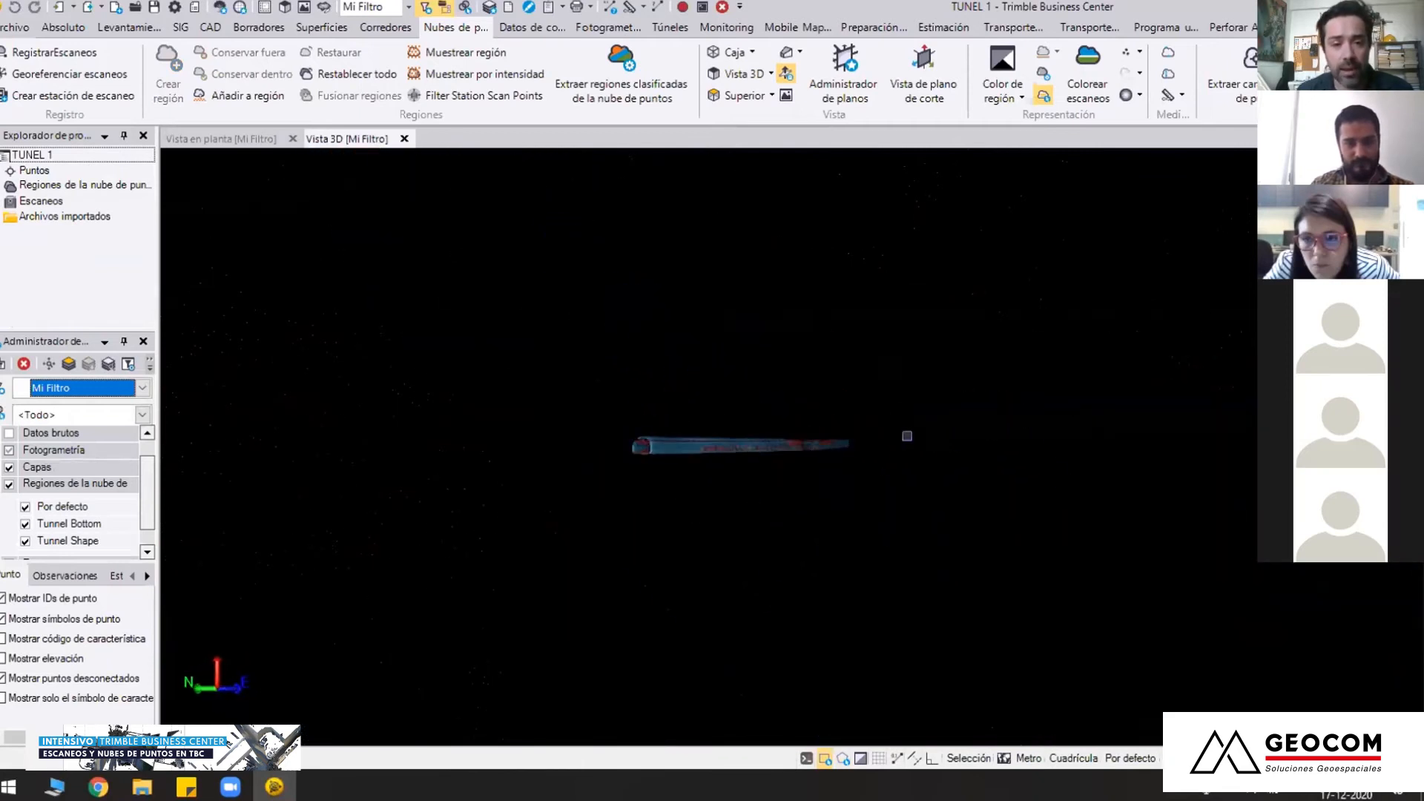
{"action": "scroll", "coordinate": [654, 461], "scroll_direction": "up", "scroll_amount": 5}
{"action": "middle_click_drag", "start_coordinate": [653, 462], "coordinate": [861, 462]}
{"action": "key", "text": "c"}
{"action": "key", "text": "Return"}
Zoom in on the tunnel mouth and frame its classified walls, floor and steel structure from the front
{"action": "left_click", "coordinate": [703, 492]}
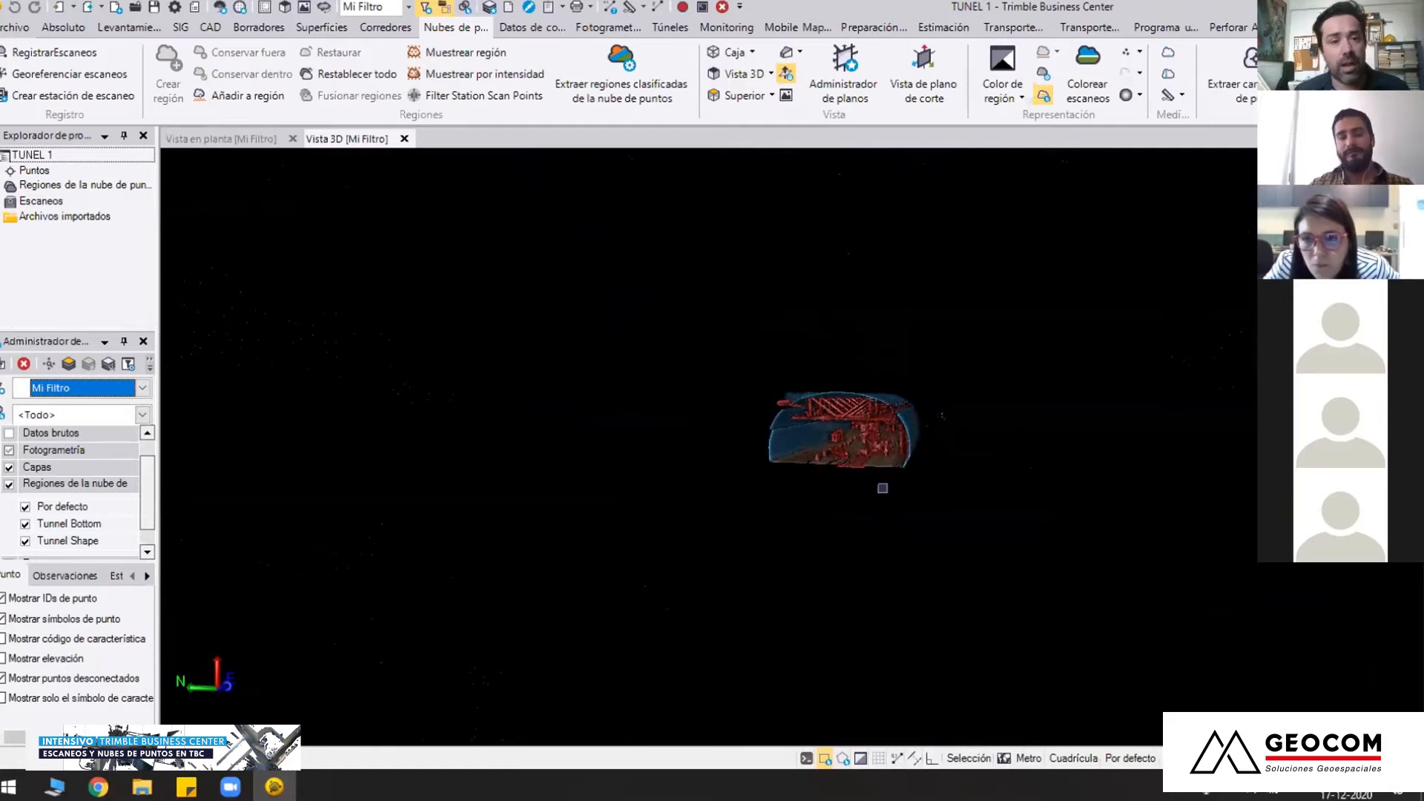
{"action": "middle_click_drag", "start_coordinate": [887, 512], "coordinate": [781, 510]}
{"action": "scroll", "coordinate": [787, 470], "scroll_direction": "up", "scroll_amount": 3}
{"action": "scroll", "coordinate": [787, 469], "scroll_direction": "up", "scroll_amount": 10}
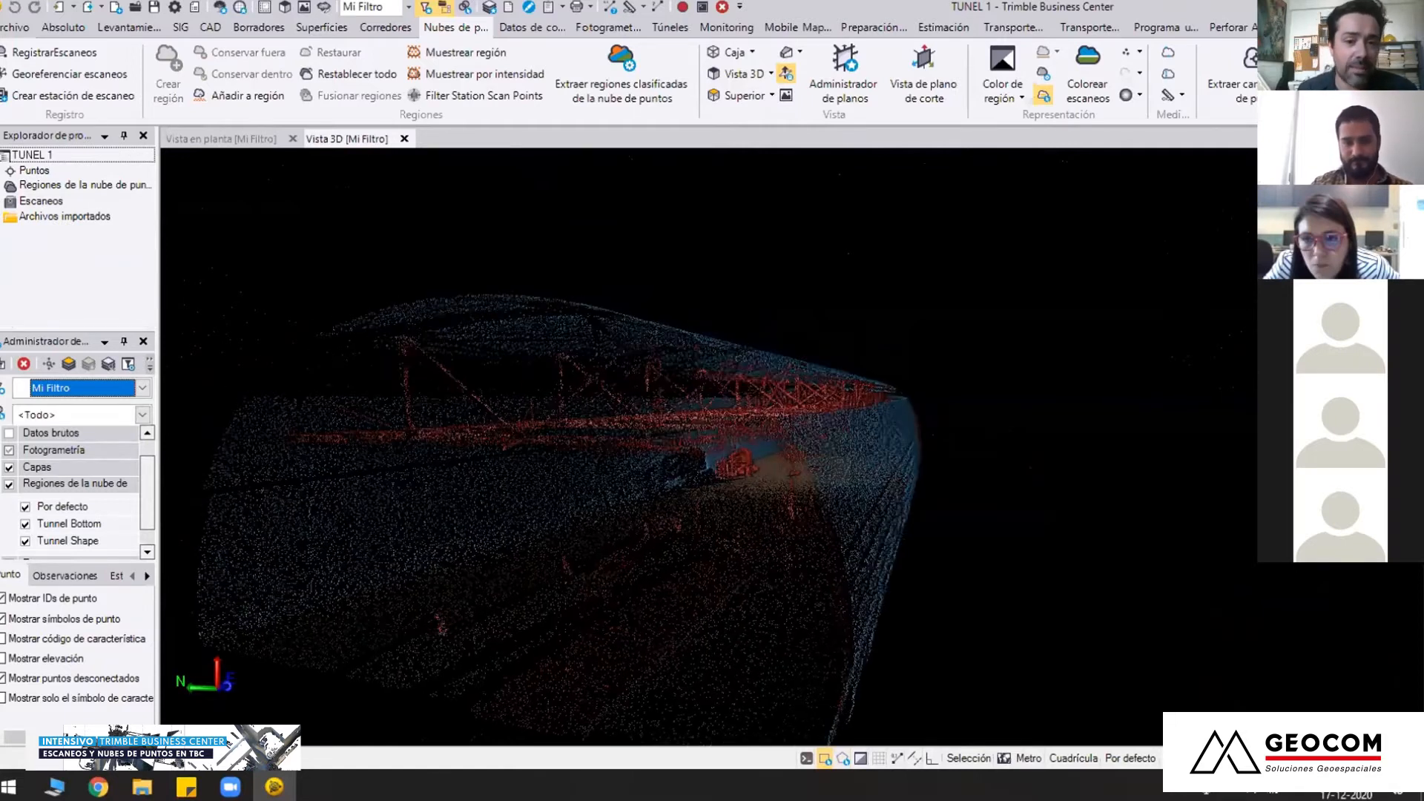
{"action": "middle_click_drag", "start_coordinate": [959, 533], "coordinate": [1015, 520]}
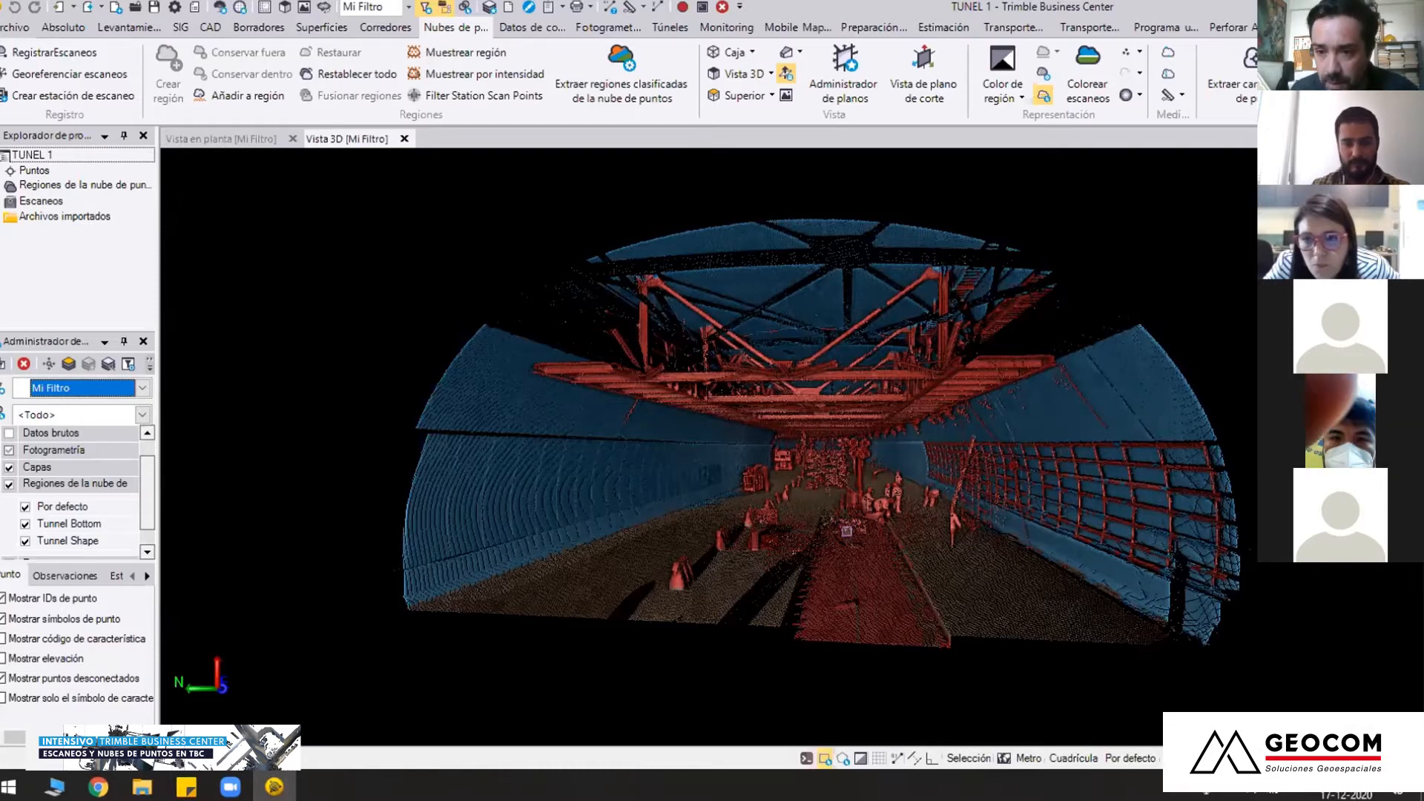
{"action": "middle_click_drag", "start_coordinate": [858, 514], "coordinate": [756, 445]}
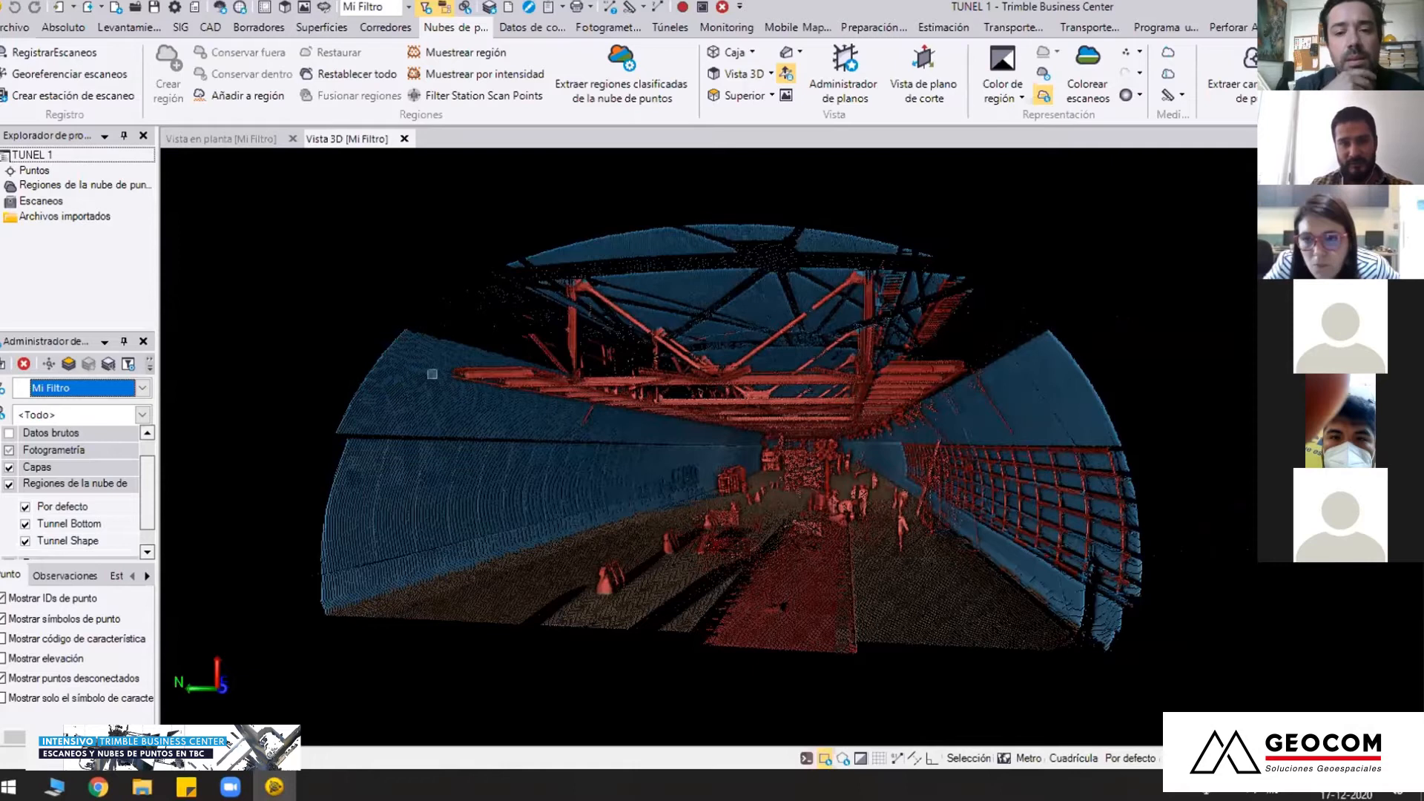
Locate the Clasificar regiones command among the tunnel tools
{"action": "left_click", "coordinate": [666, 30]}
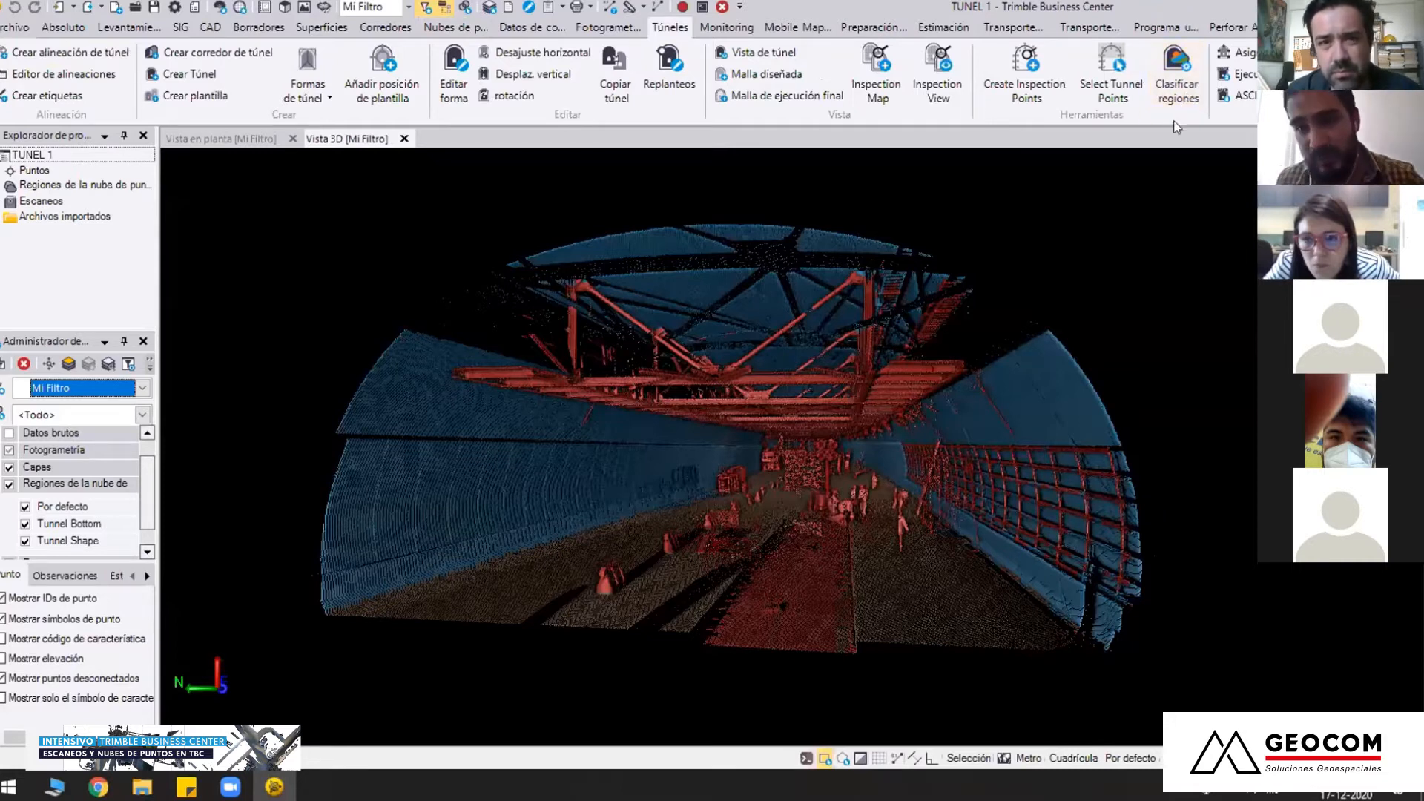
{"action": "left_click", "coordinate": [1178, 83]}
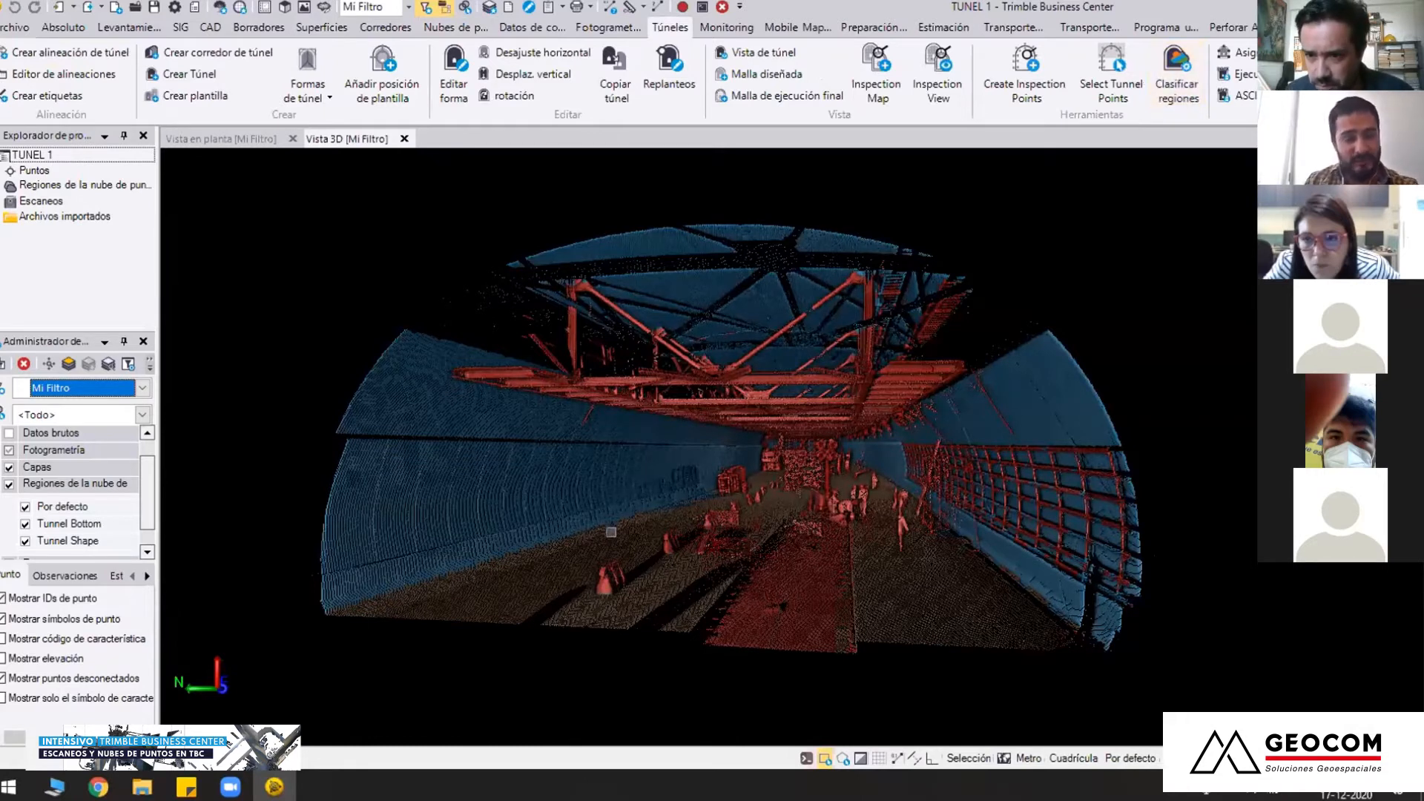
Isolate the Tunnel Shape and Tunnel Bottom regions in turn, and restore the display of all three regions including Por defecto
{"action": "left_click_drag", "start_coordinate": [145, 486], "coordinate": [142, 500]}
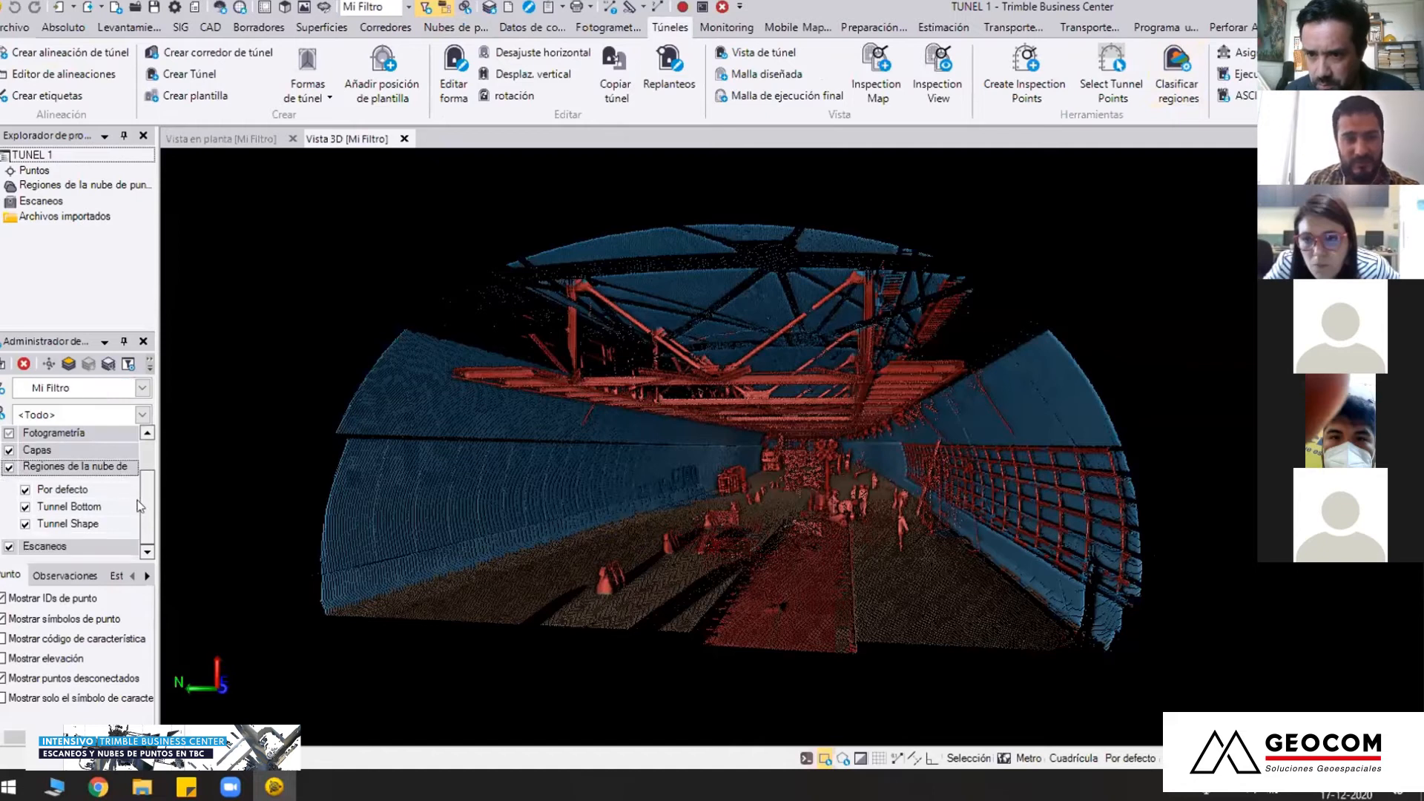
{"action": "left_click", "coordinate": [26, 492]}
{"action": "left_click", "coordinate": [25, 507]}
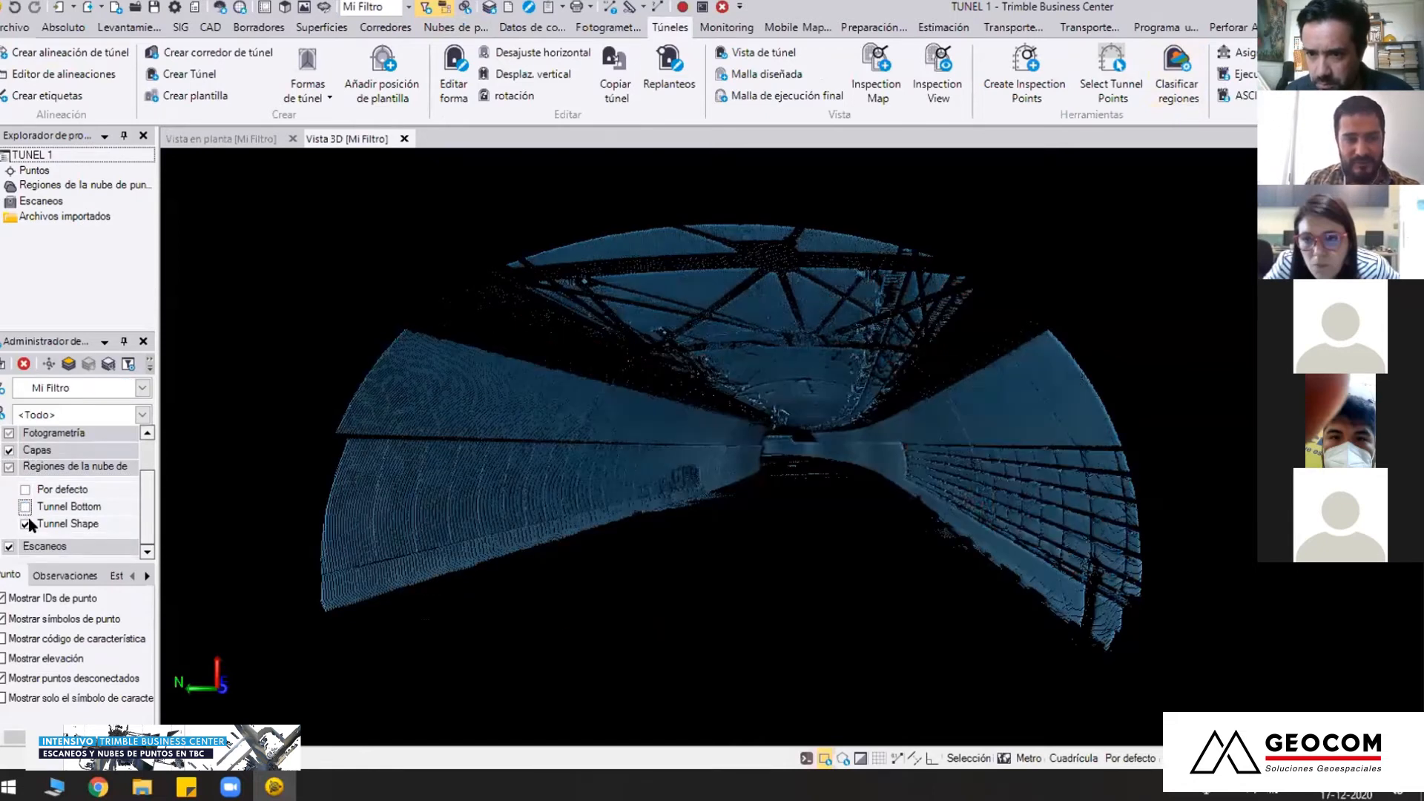
{"action": "left_click", "coordinate": [25, 507]}
{"action": "left_click", "coordinate": [25, 525]}
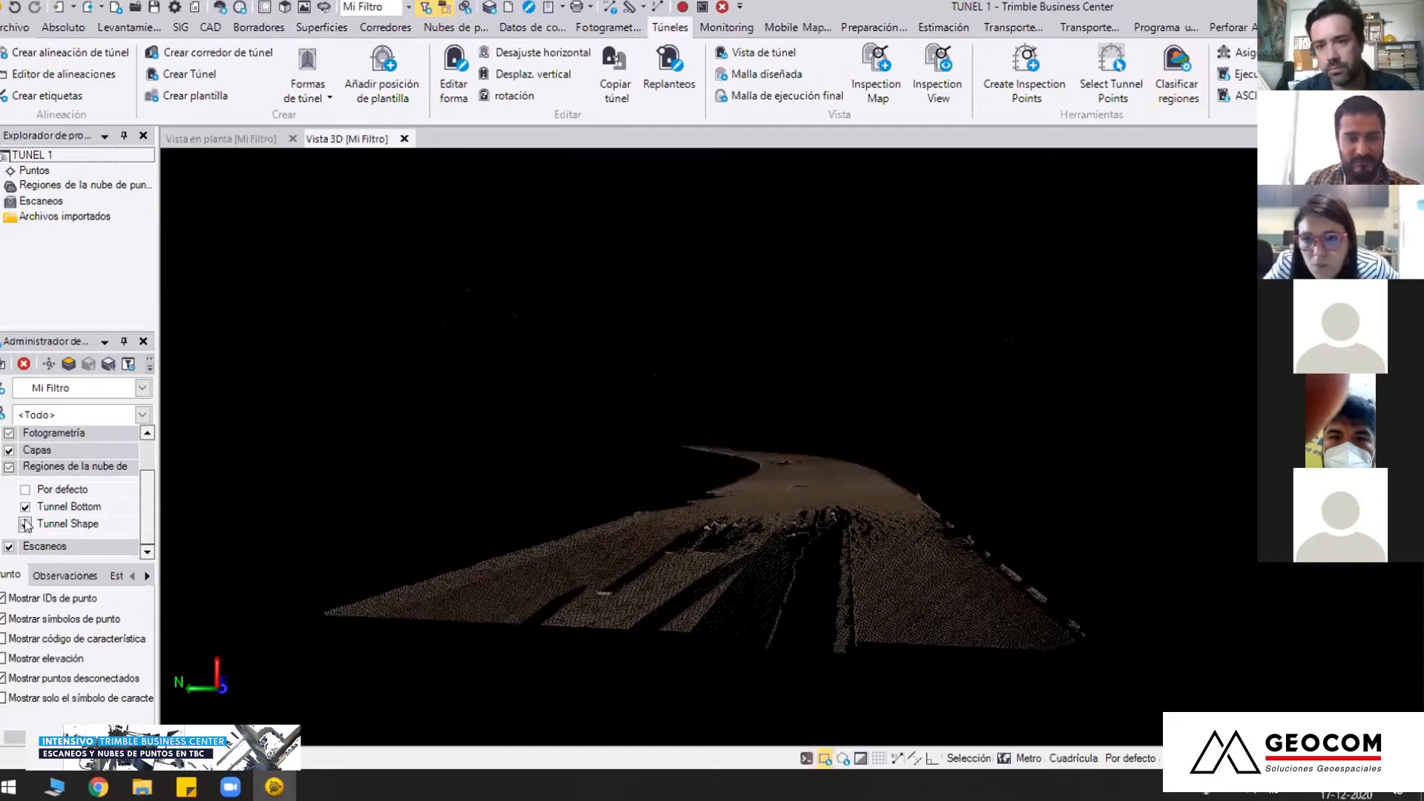
{"action": "left_click", "coordinate": [25, 524]}
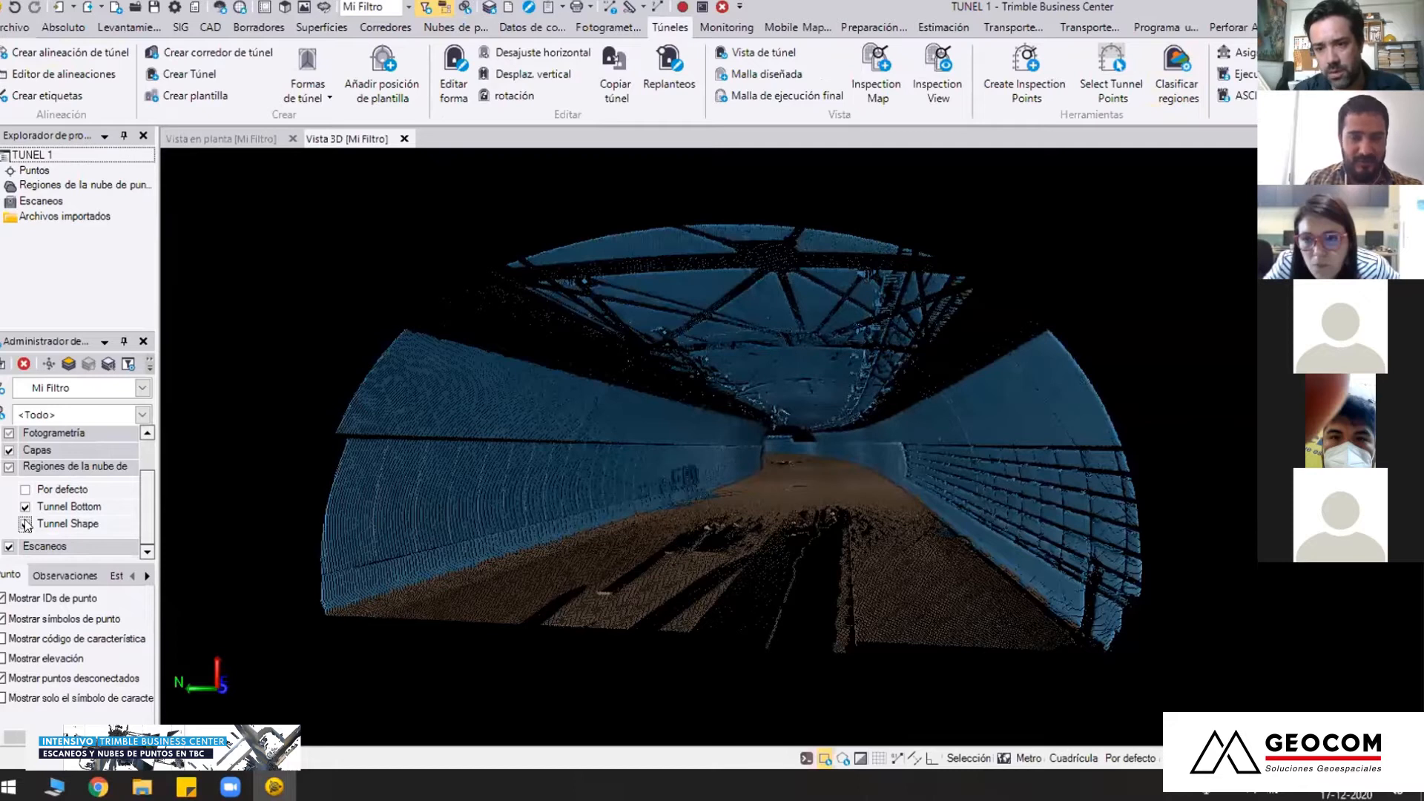
{"action": "left_click", "coordinate": [25, 491]}
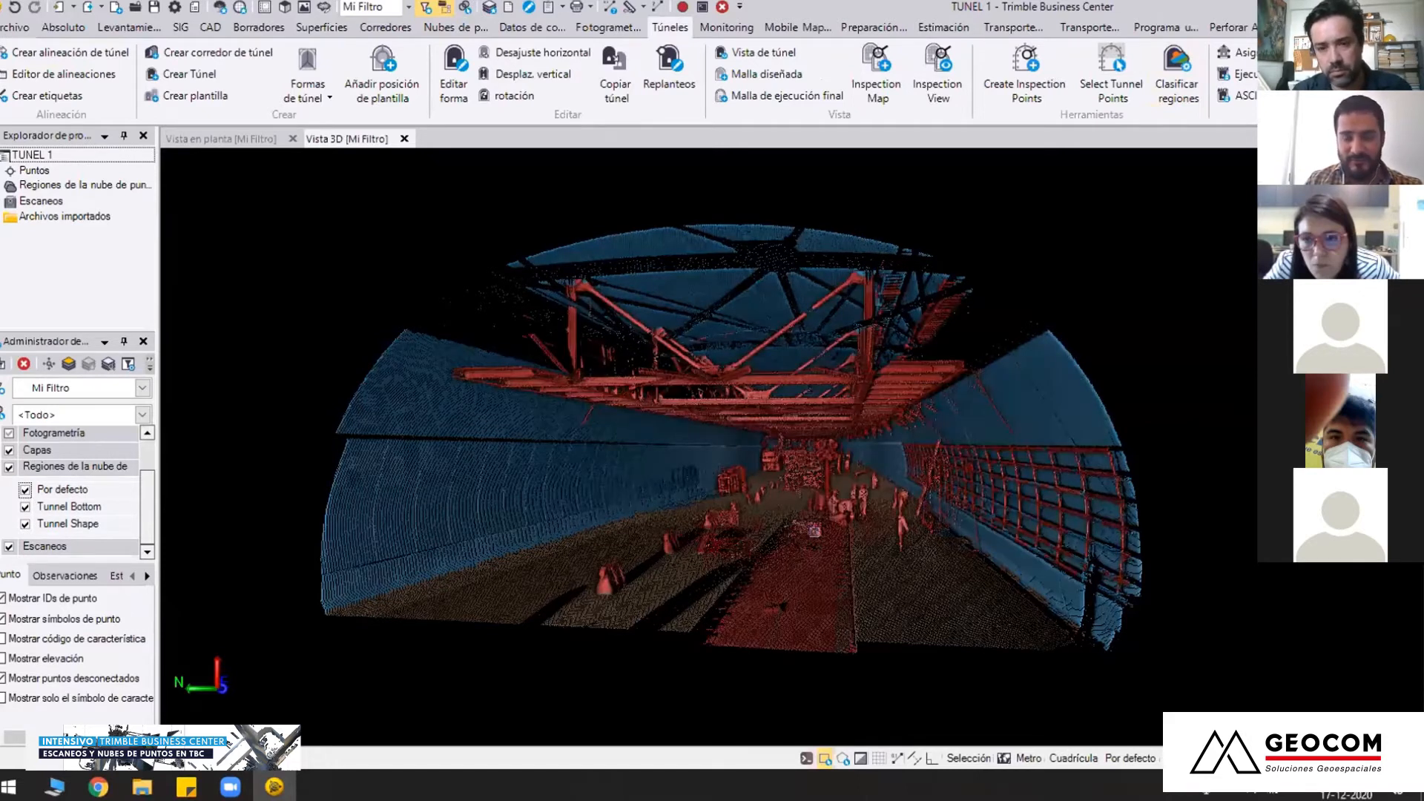
Move into the tunnel and examine the classified side wall with its mesh of bars and the floor
{"action": "mouse_move", "coordinate": [893, 531]}
{"action": "middle_mouse_down"}
{"action": "mouse_move", "coordinate": [957, 525]}
{"action": "mouse_move", "coordinate": [909, 519]}
{"action": "middle_mouse_up"}
{"action": "scroll", "coordinate": [779, 490], "scroll_direction": "up", "scroll_amount": 3}
{"action": "scroll", "coordinate": [676, 493], "scroll_direction": "up", "scroll_amount": 3}
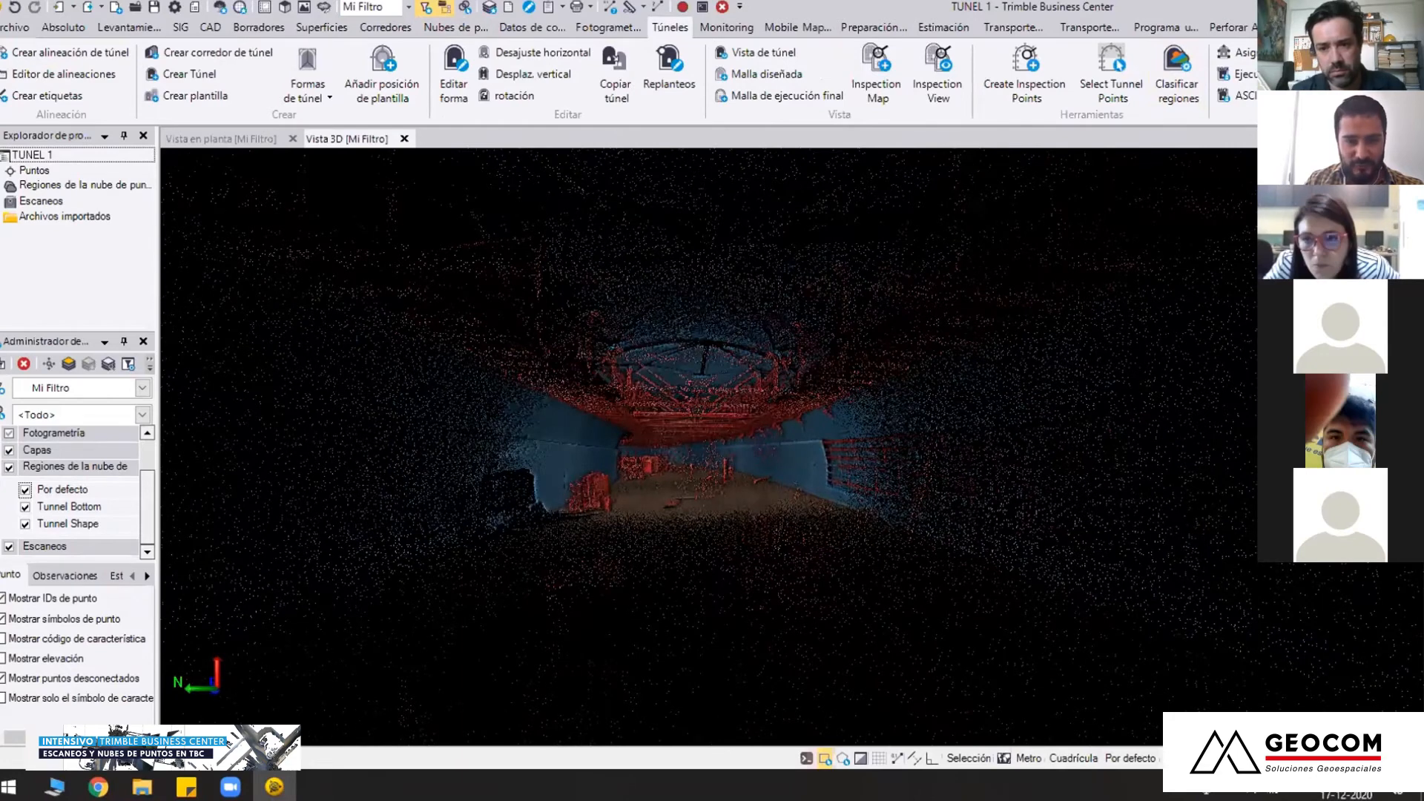
{"action": "middle_click_drag", "start_coordinate": [757, 490], "coordinate": [867, 497]}
{"action": "scroll", "coordinate": [866, 497], "scroll_direction": "up", "scroll_amount": 5}
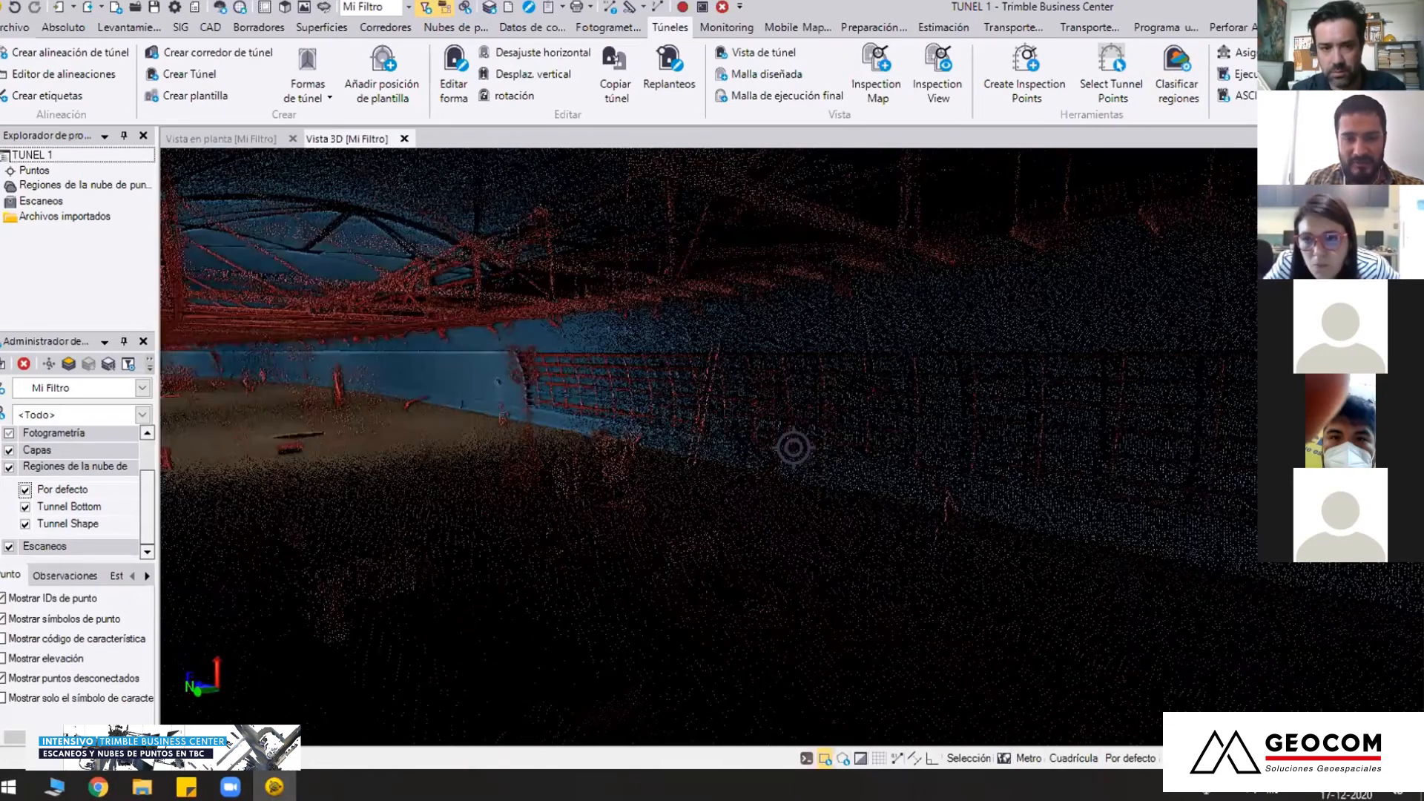
{"action": "middle_click_drag", "start_coordinate": [671, 430], "coordinate": [755, 470]}
{"action": "scroll", "coordinate": [745, 445], "scroll_direction": "up", "scroll_amount": 2}
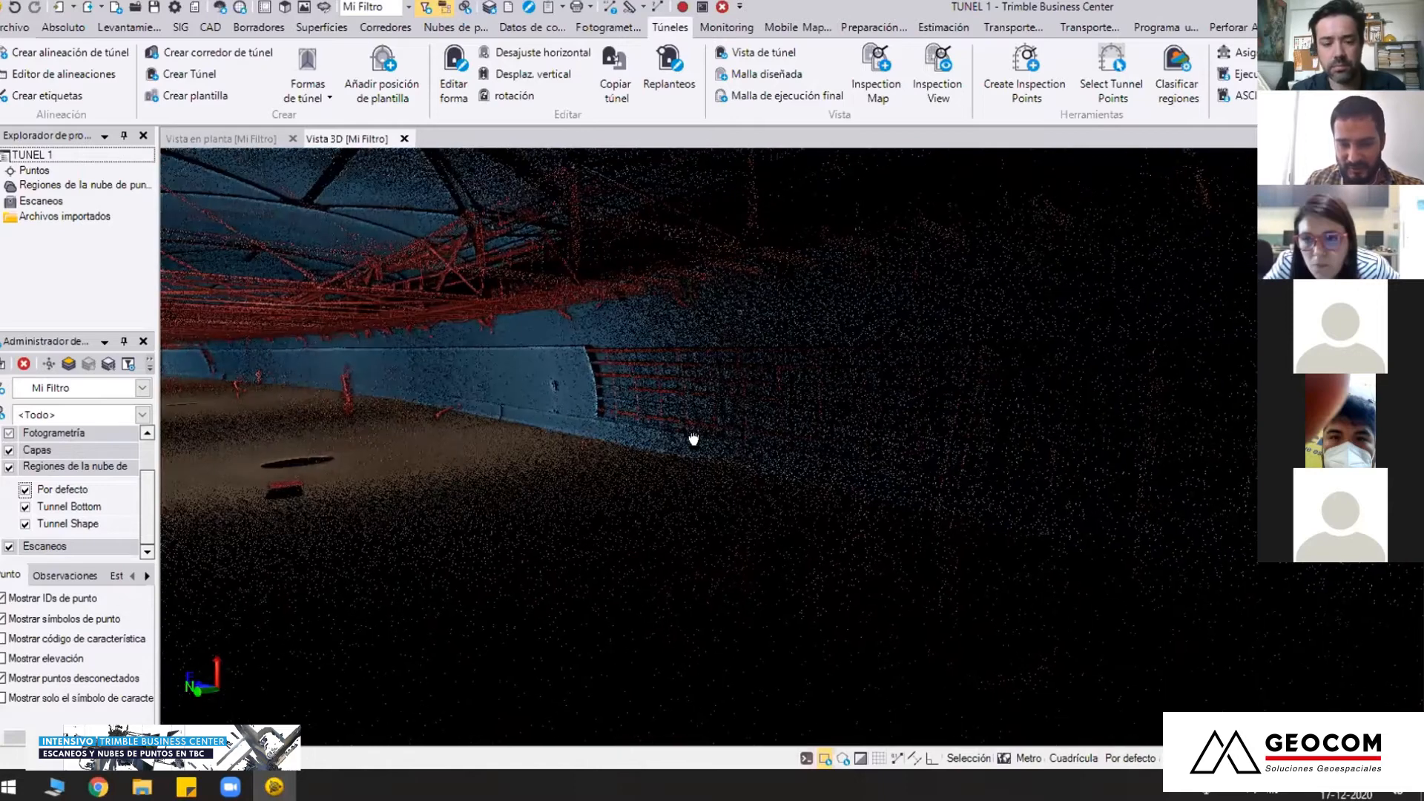
{"action": "scroll", "coordinate": [679, 437], "scroll_direction": "down", "scroll_amount": 3}
{"action": "middle_click_drag", "start_coordinate": [697, 521], "coordinate": [750, 531]}
{"action": "scroll", "coordinate": [791, 448], "scroll_direction": "up", "scroll_amount": 2}
{"action": "middle_click_drag", "start_coordinate": [677, 476], "coordinate": [723, 564]}
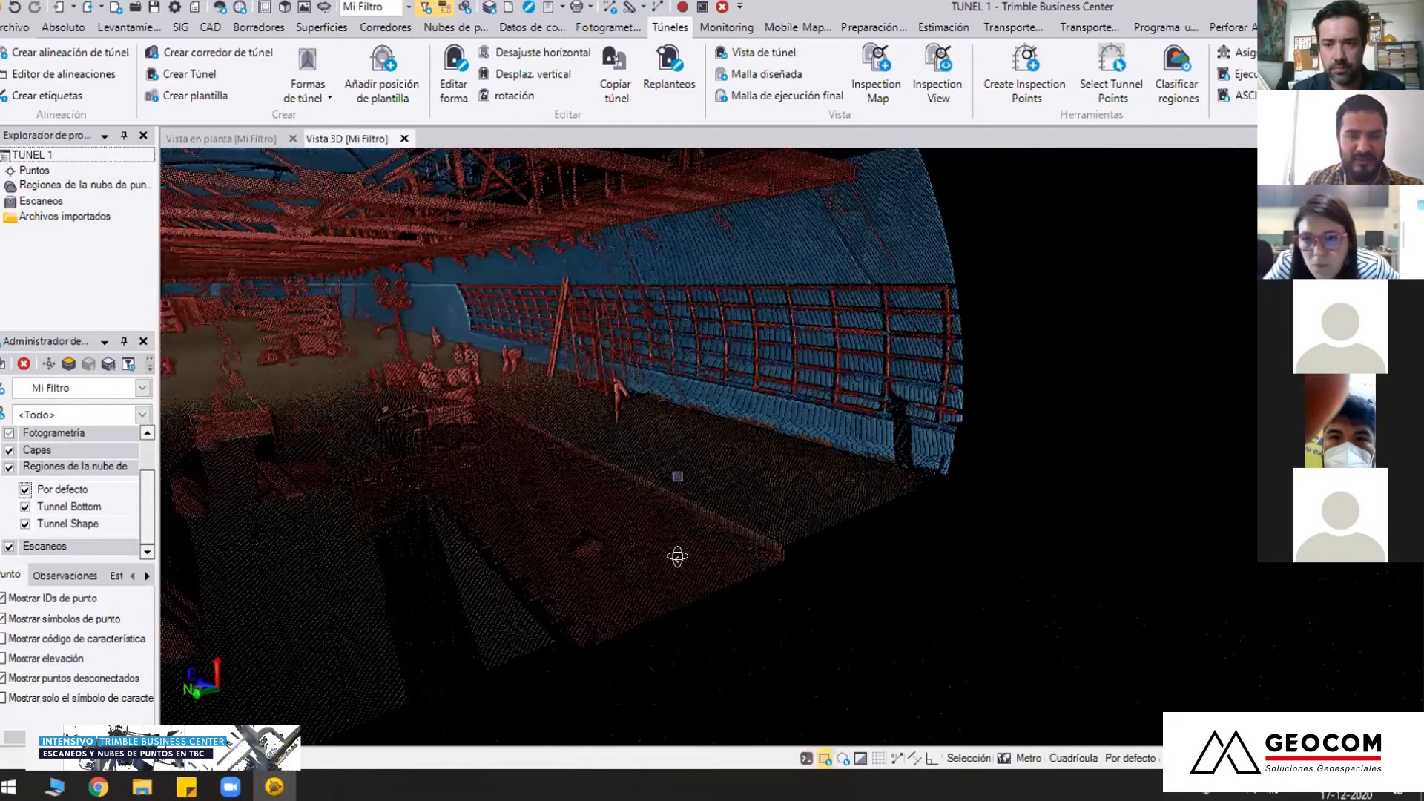
Navigate past the overhead steel structure and examine the bar mesh against the tunnel wall up close
{"action": "middle_click_drag", "start_coordinate": [621, 480], "coordinate": [795, 448]}
{"action": "scroll", "coordinate": [585, 359], "scroll_direction": "up", "scroll_amount": 2}
{"action": "middle_click_drag", "start_coordinate": [585, 359], "coordinate": [882, 573]}
{"action": "scroll", "coordinate": [609, 558], "scroll_direction": "up", "scroll_amount": 2}
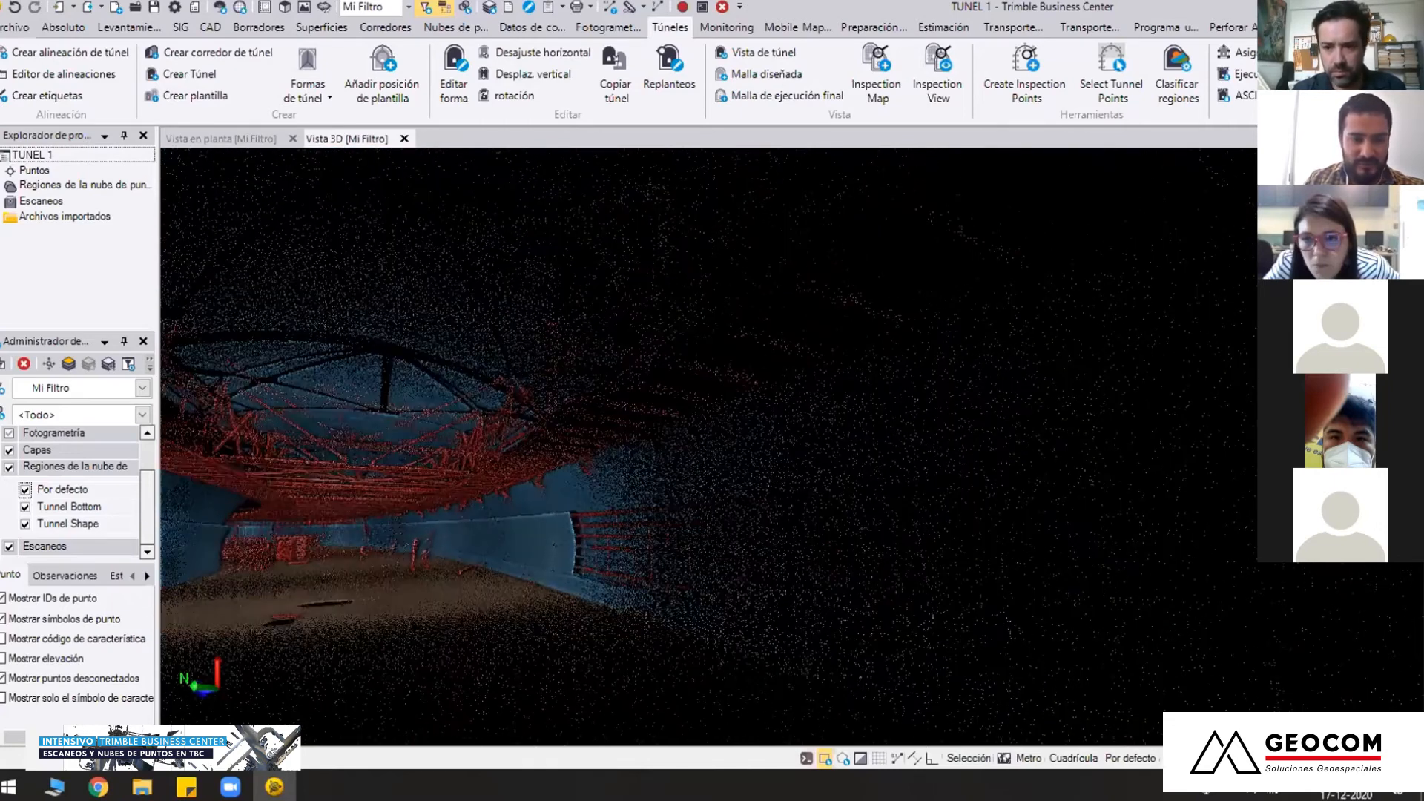
{"action": "scroll", "coordinate": [581, 547], "scroll_direction": "up", "scroll_amount": 4}
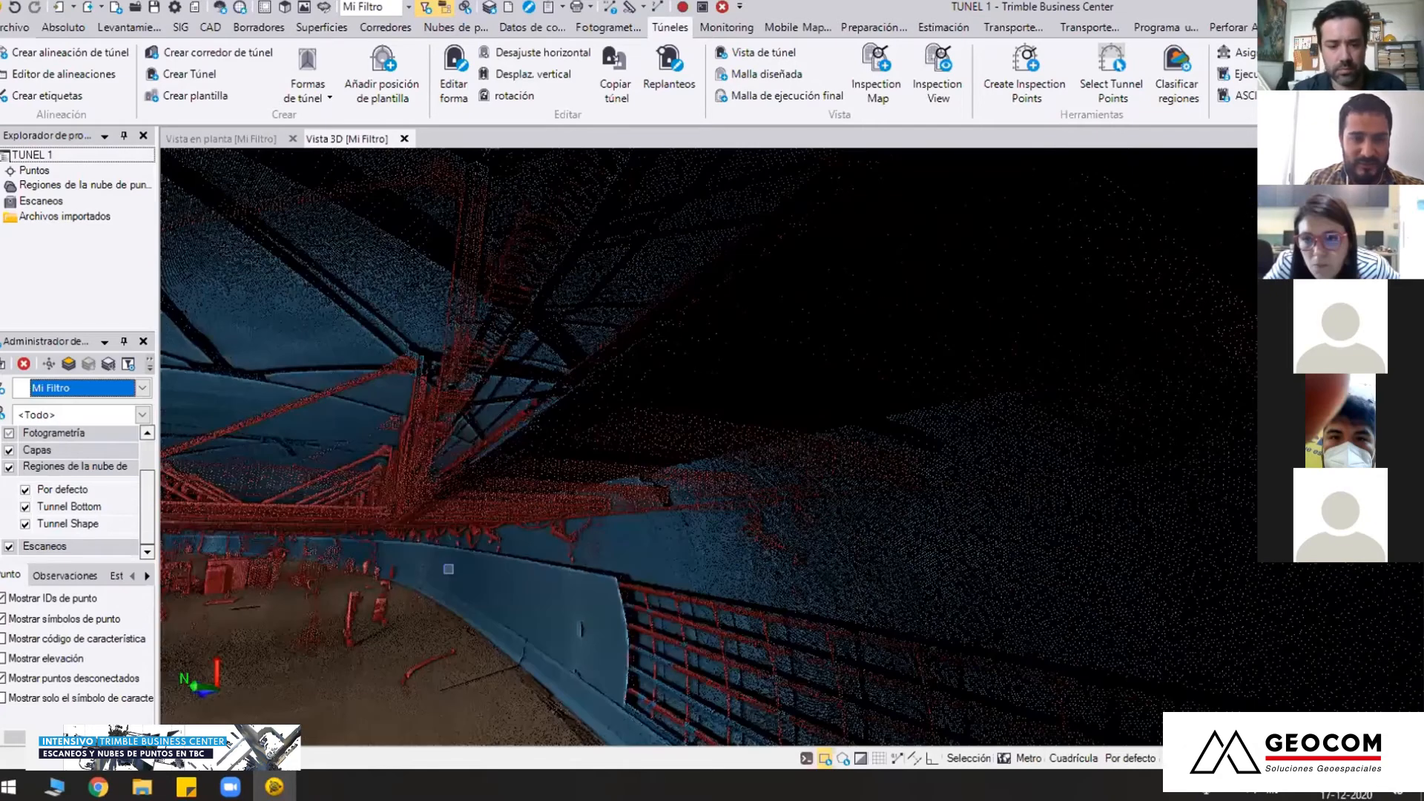
{"action": "scroll", "coordinate": [449, 569], "scroll_direction": "up", "scroll_amount": 3}
{"action": "mouse_move", "coordinate": [582, 566]}
{"action": "middle_mouse_down"}
{"action": "mouse_move", "coordinate": [580, 445]}
{"action": "mouse_move", "coordinate": [853, 419]}
{"action": "middle_mouse_up"}
{"action": "scroll", "coordinate": [910, 391], "scroll_direction": "up", "scroll_amount": 3}
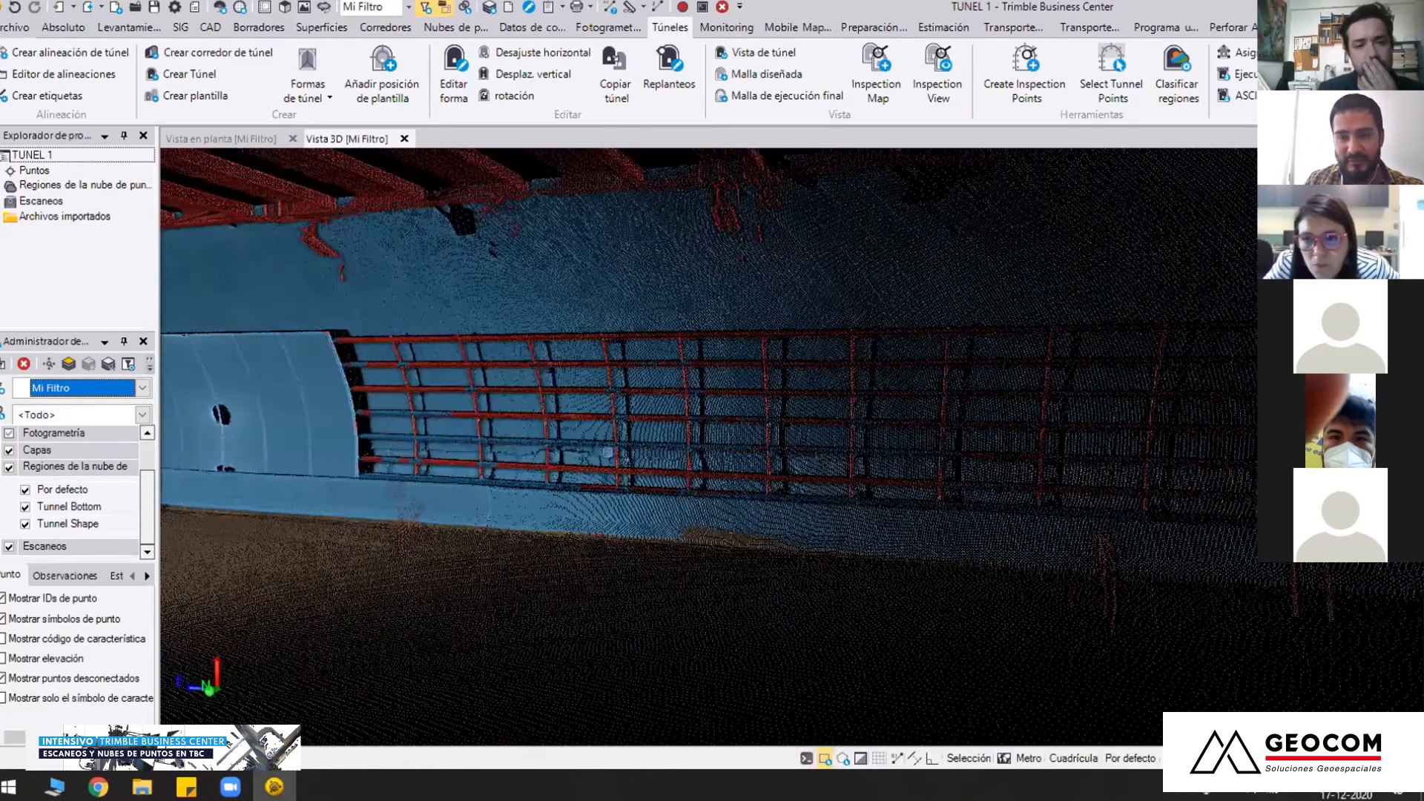
Hide the Por defecto region and examine the tunnel's shape and floor from outside and inside
{"action": "mouse_move", "coordinate": [591, 419]}
{"action": "middle_mouse_down"}
{"action": "mouse_move", "coordinate": [534, 428]}
{"action": "mouse_move", "coordinate": [573, 472]}
{"action": "mouse_move", "coordinate": [505, 467]}
{"action": "mouse_move", "coordinate": [47, 576]}
{"action": "middle_mouse_up"}
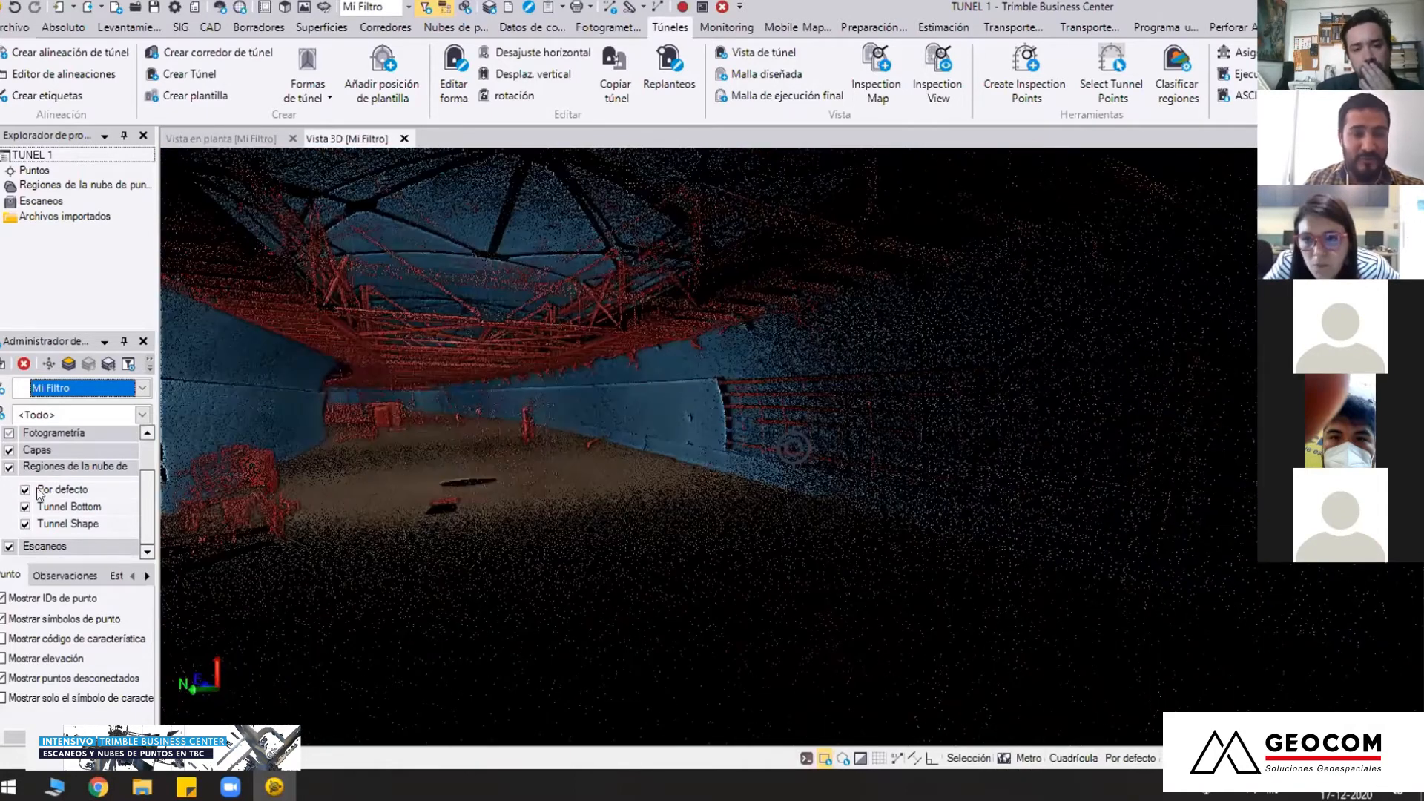
{"action": "left_click", "coordinate": [26, 490]}
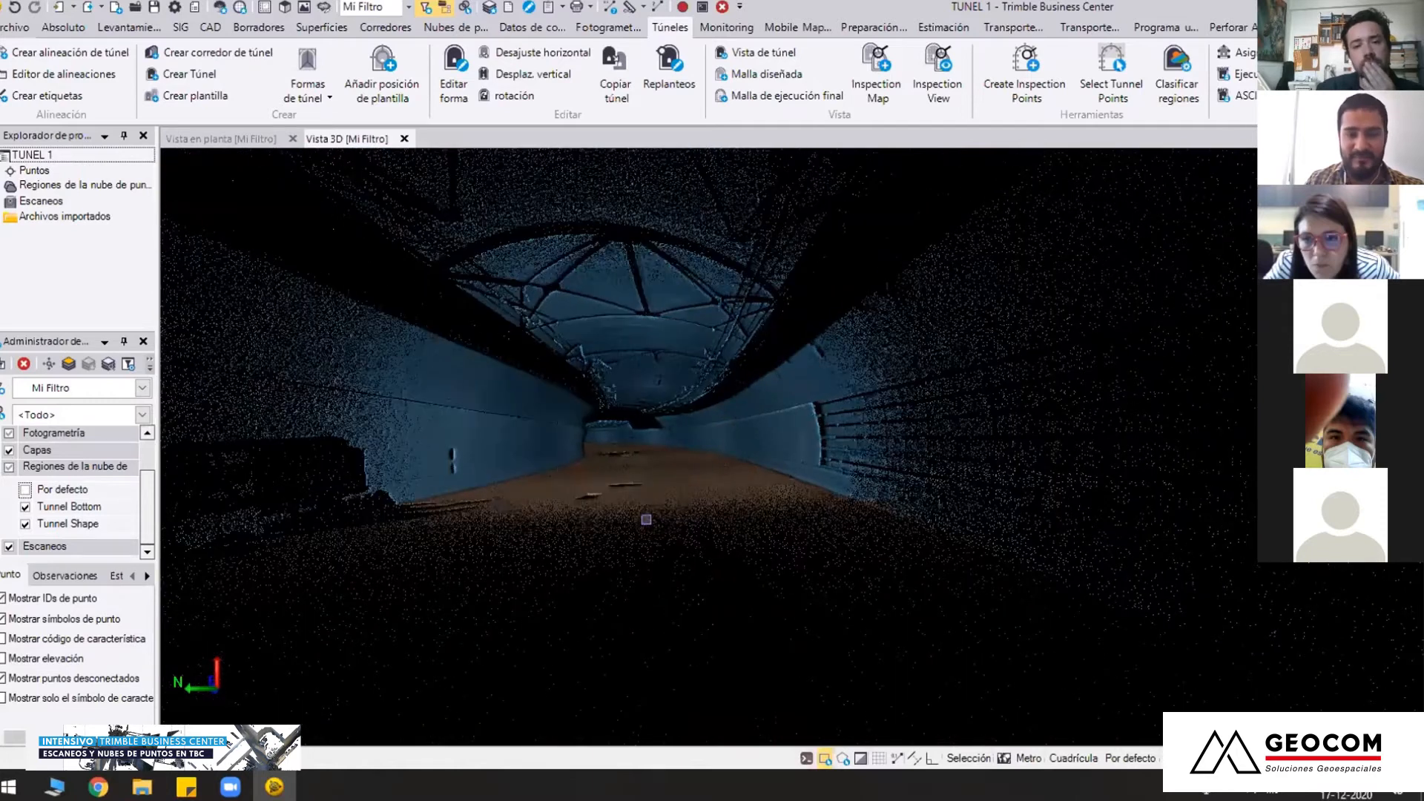
{"action": "scroll", "coordinate": [646, 519], "scroll_direction": "down", "scroll_amount": 8}
{"action": "middle_click_drag", "start_coordinate": [690, 539], "coordinate": [721, 523]}
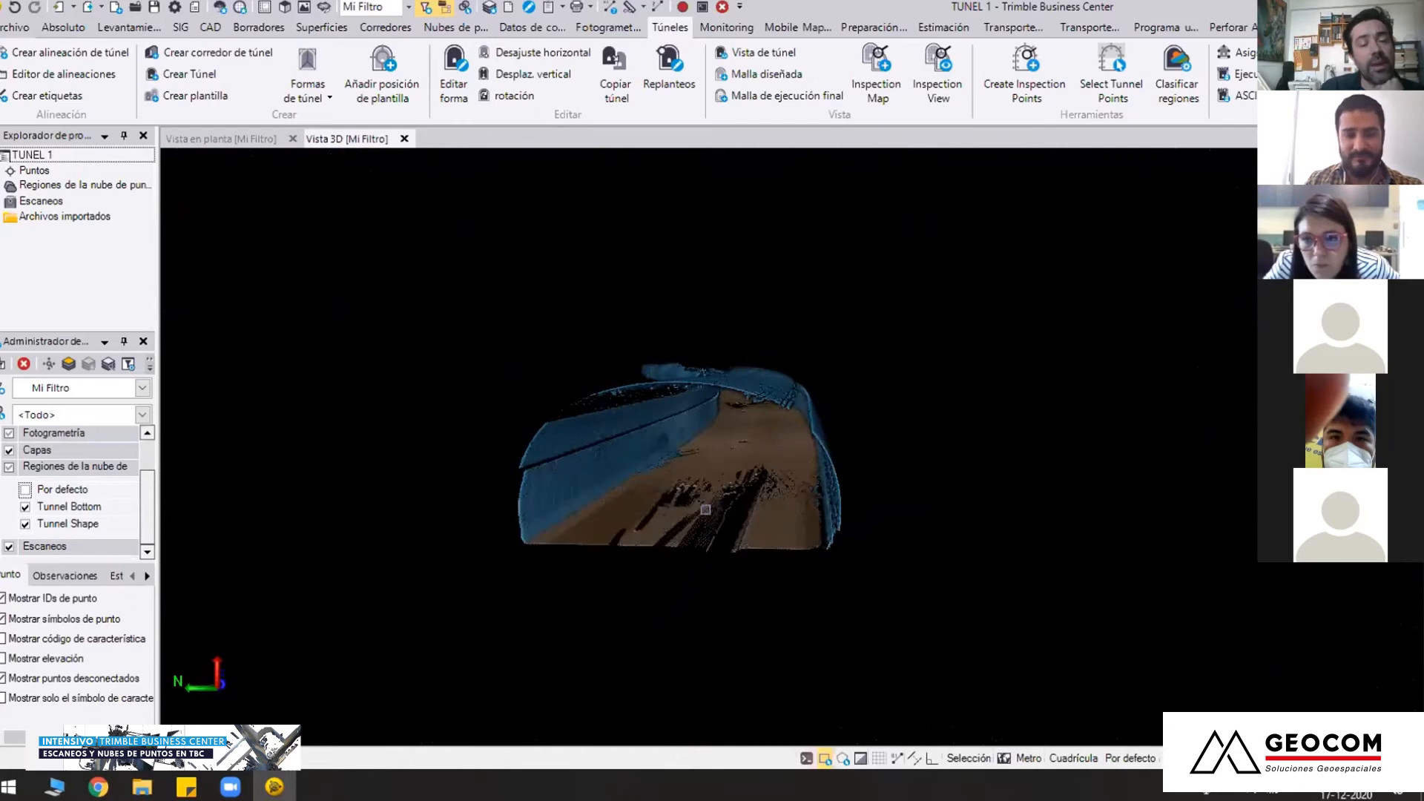
{"action": "scroll", "coordinate": [705, 509], "scroll_direction": "up", "scroll_amount": 10}
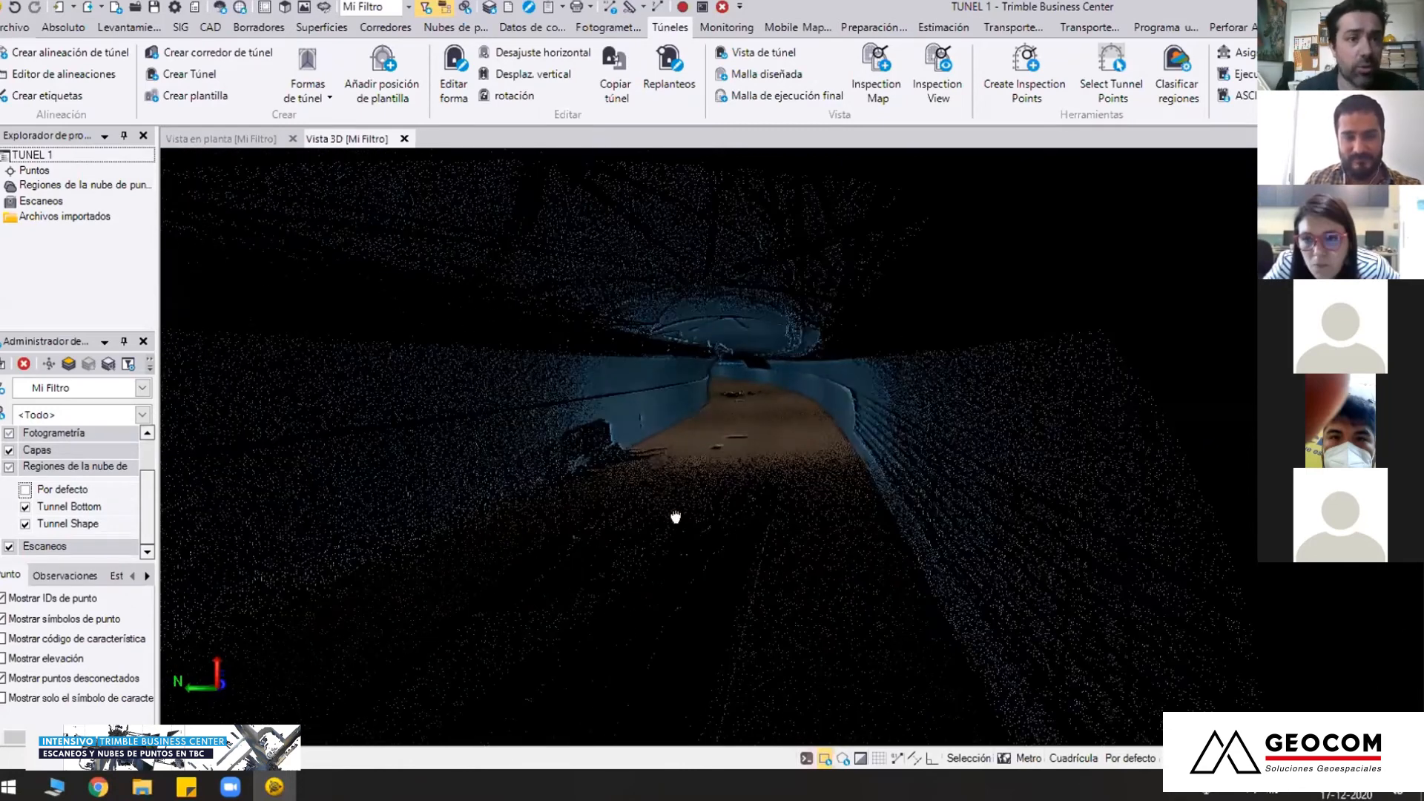
{"action": "scroll", "coordinate": [697, 456], "scroll_direction": "up", "scroll_amount": 3}
{"action": "scroll", "coordinate": [761, 505], "scroll_direction": "up", "scroll_amount": 5}
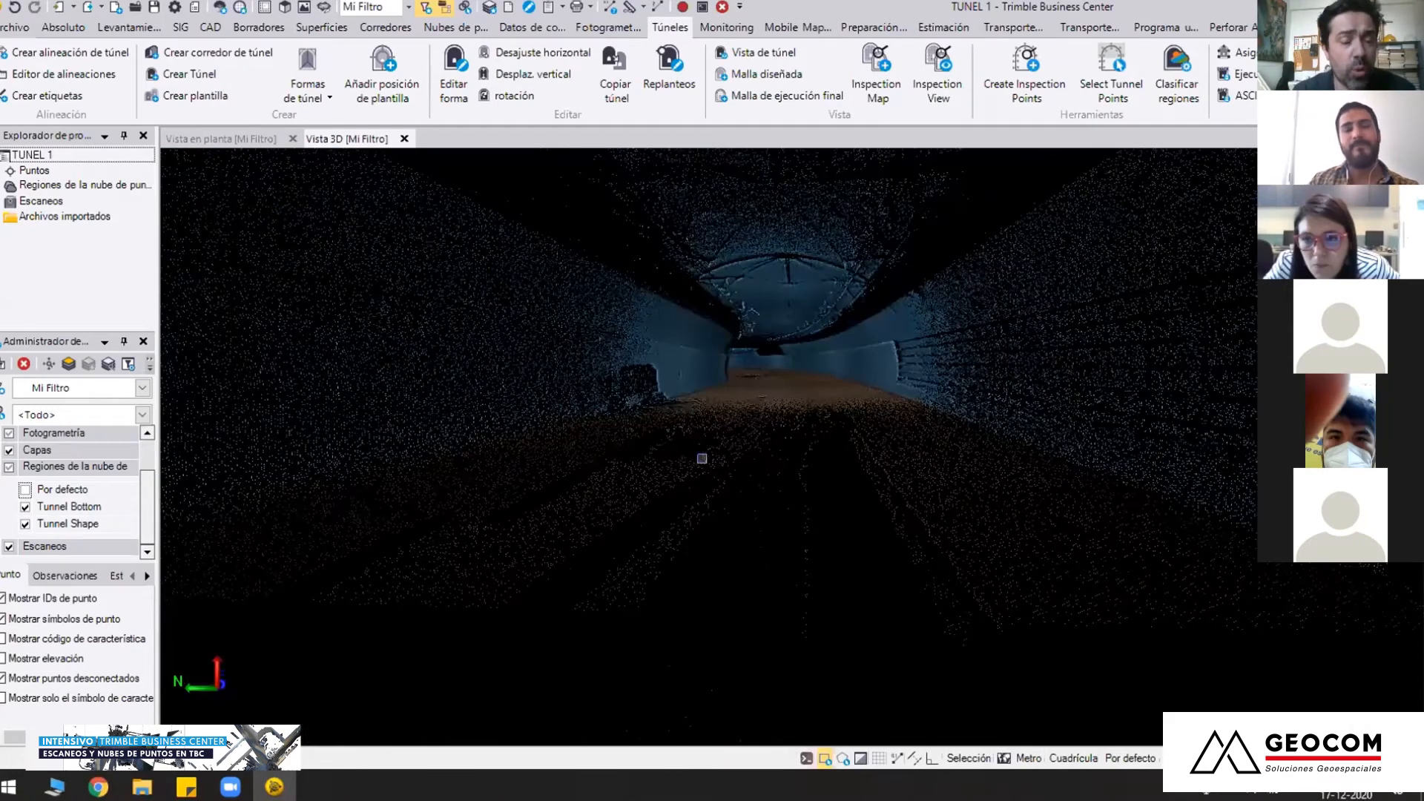
Show the Por defecto region again and frame the complete tunnel from its entrance
{"action": "left_click", "coordinate": [25, 490]}
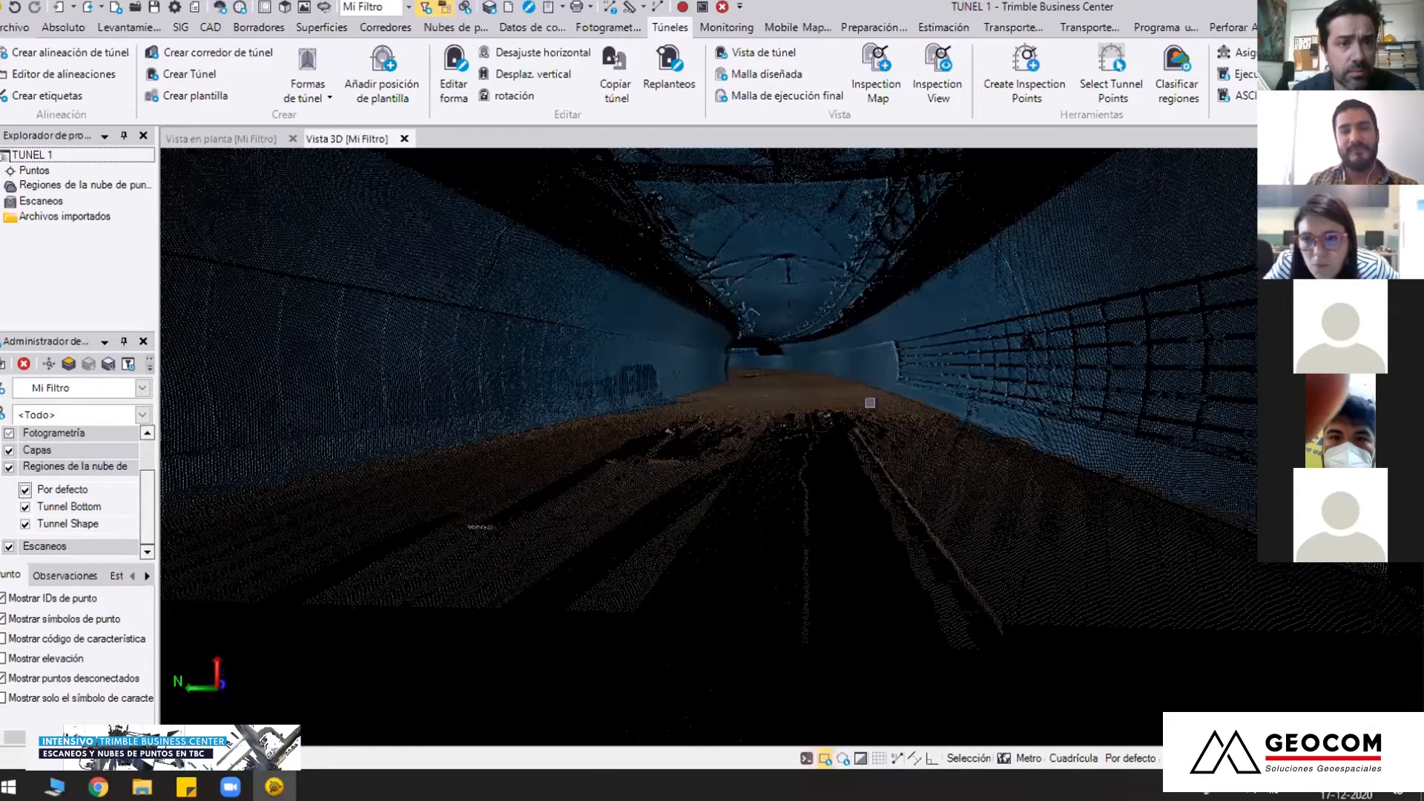
{"action": "scroll", "coordinate": [793, 447], "scroll_direction": "down", "scroll_amount": 3}
{"action": "scroll", "coordinate": [794, 447], "scroll_direction": "up", "scroll_amount": 3}
{"action": "mouse_move", "coordinate": [793, 448]}
{"action": "right_mouse_down"}
{"action": "mouse_move", "coordinate": [752, 413]}
{"action": "mouse_move", "coordinate": [757, 382]}
{"action": "mouse_move", "coordinate": [772, 431]}
{"action": "right_mouse_up"}
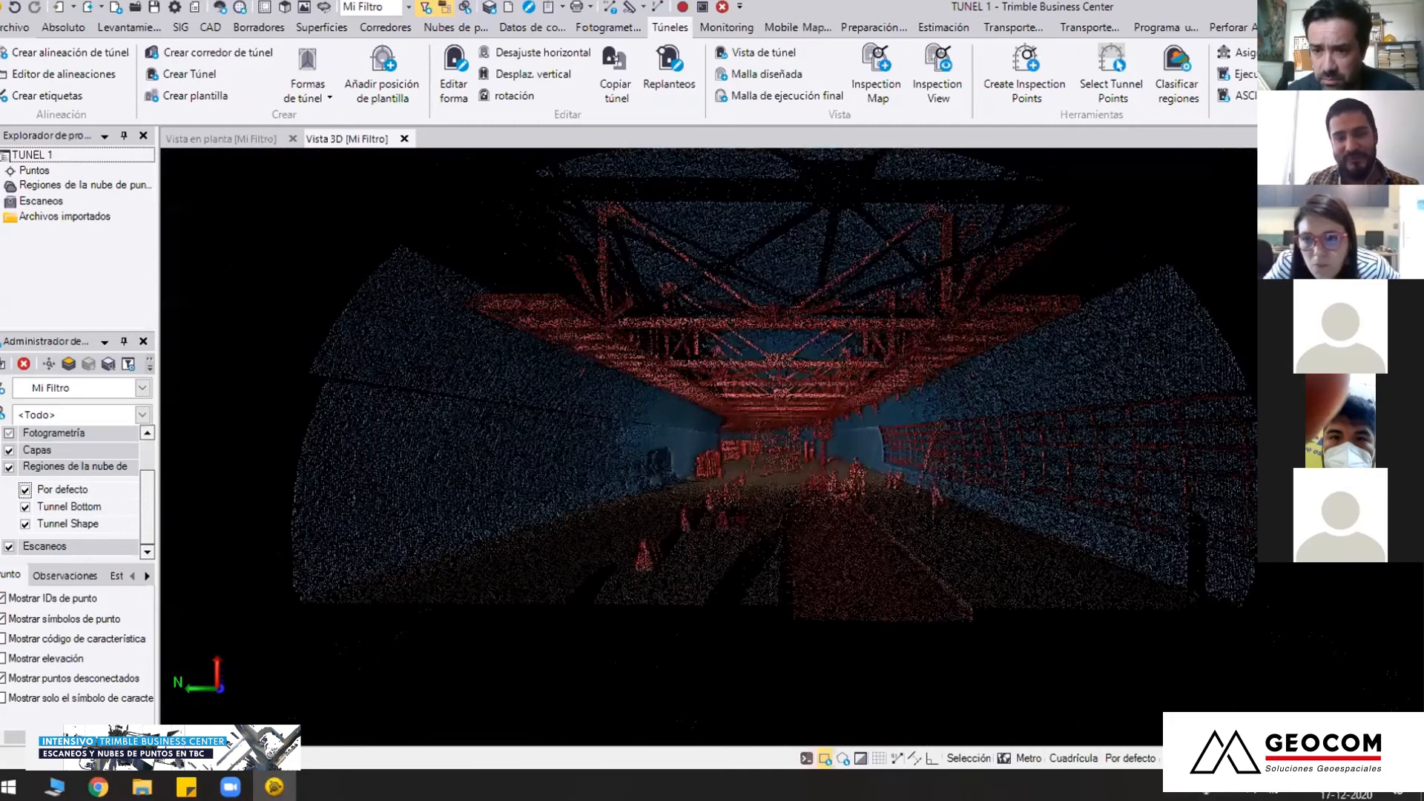
Open the project TUNEL 2.vce from the 03 TUNEL 2 folder in 01 CLASIFICACION DE NUBE
{"action": "left_click", "coordinate": [16, 28]}
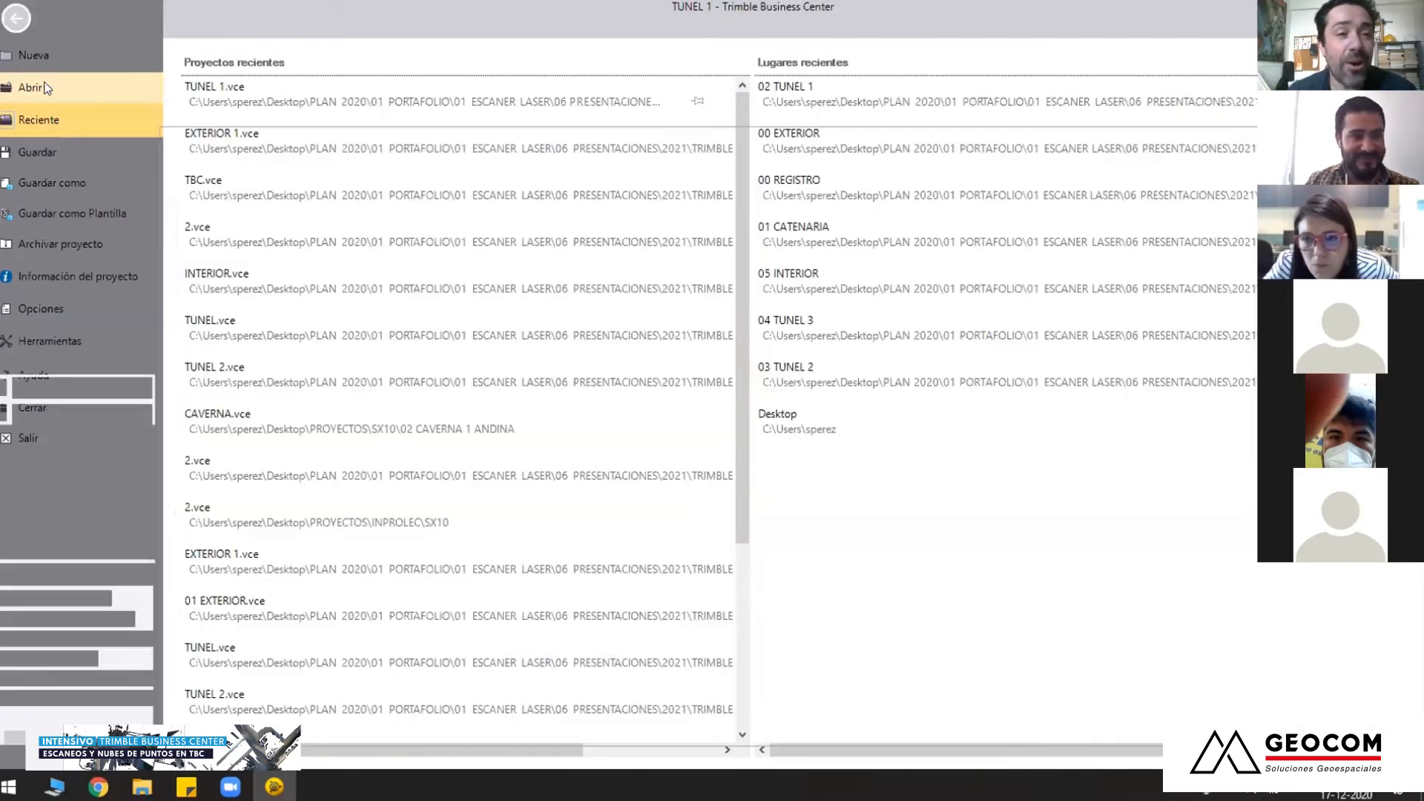
{"action": "left_click", "coordinate": [38, 79]}
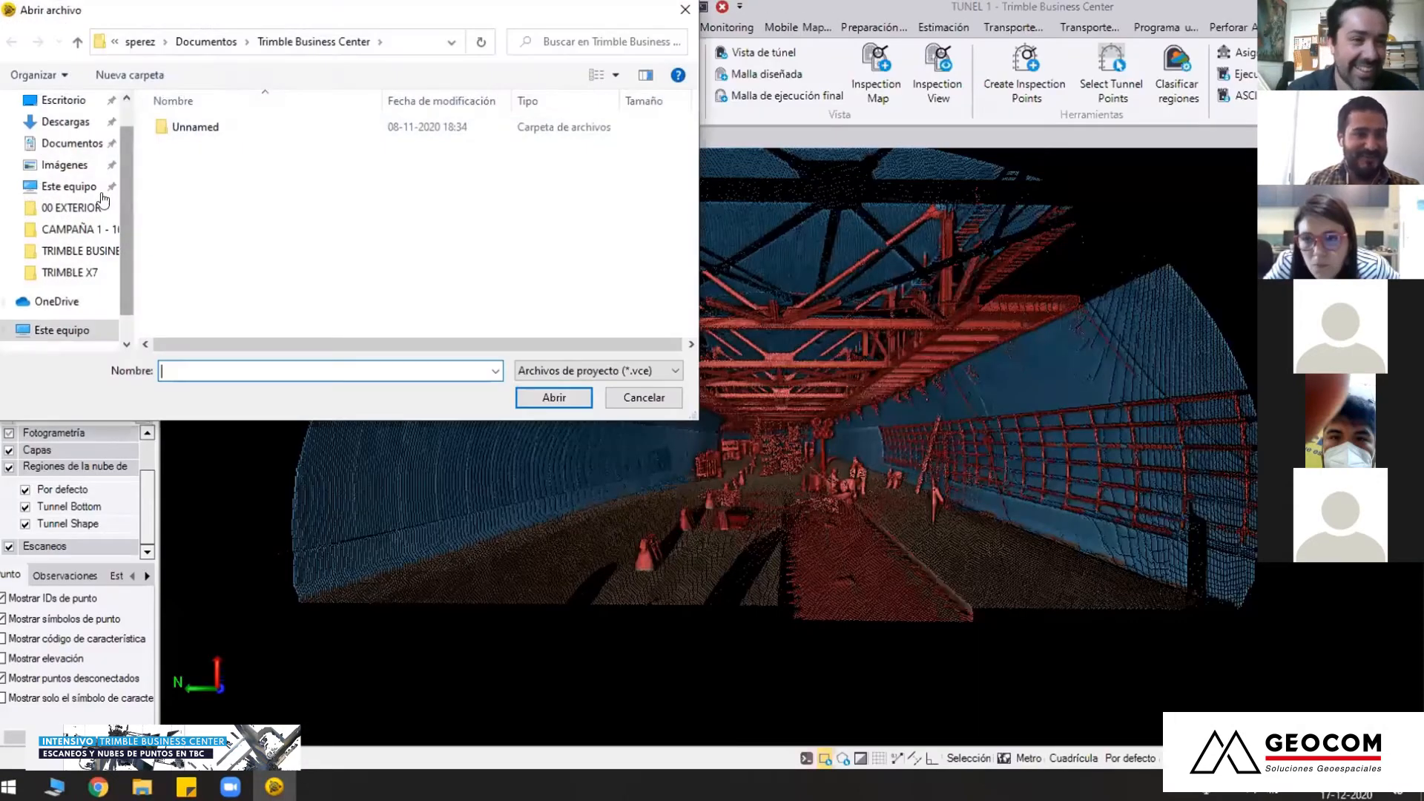
{"action": "left_click", "coordinate": [68, 208]}
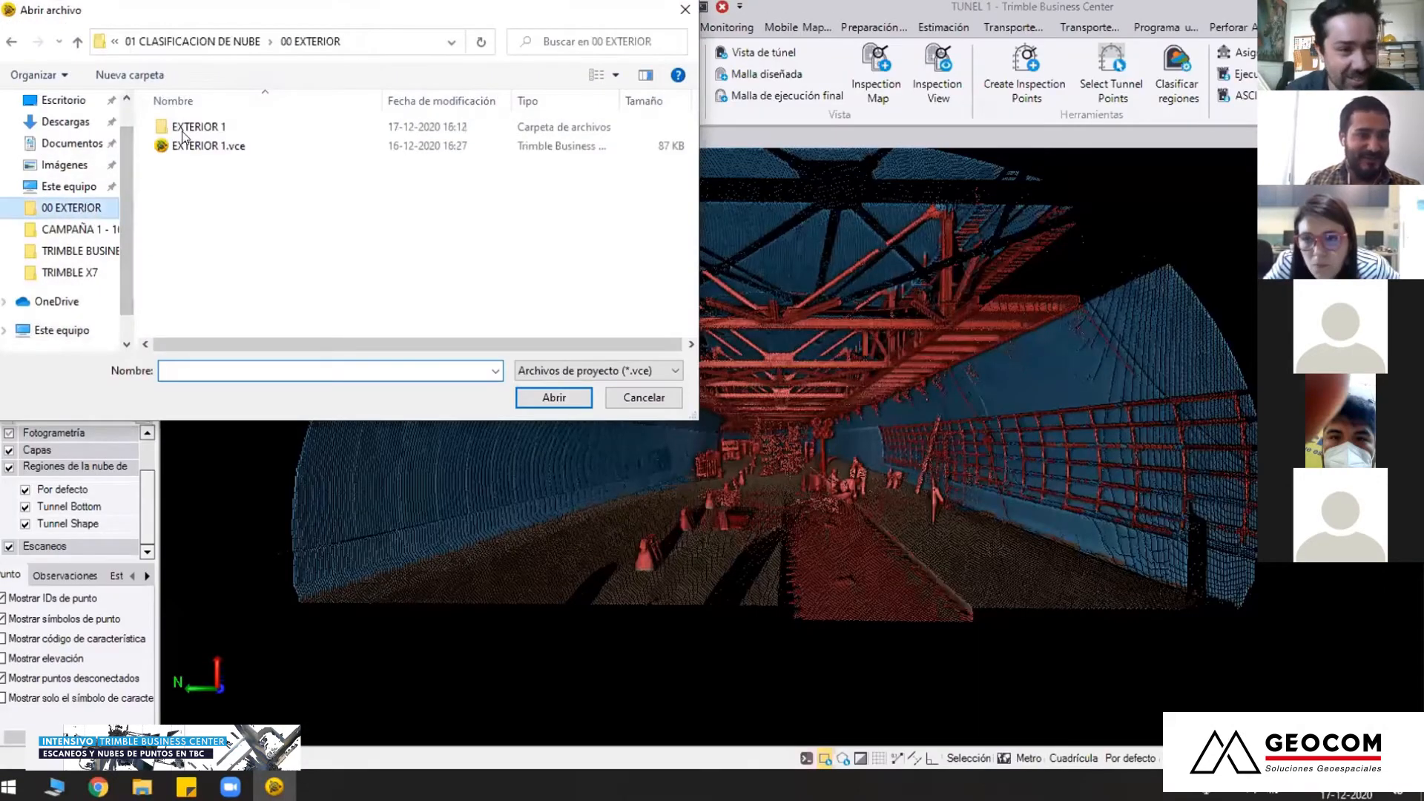
{"action": "left_click", "coordinate": [241, 44]}
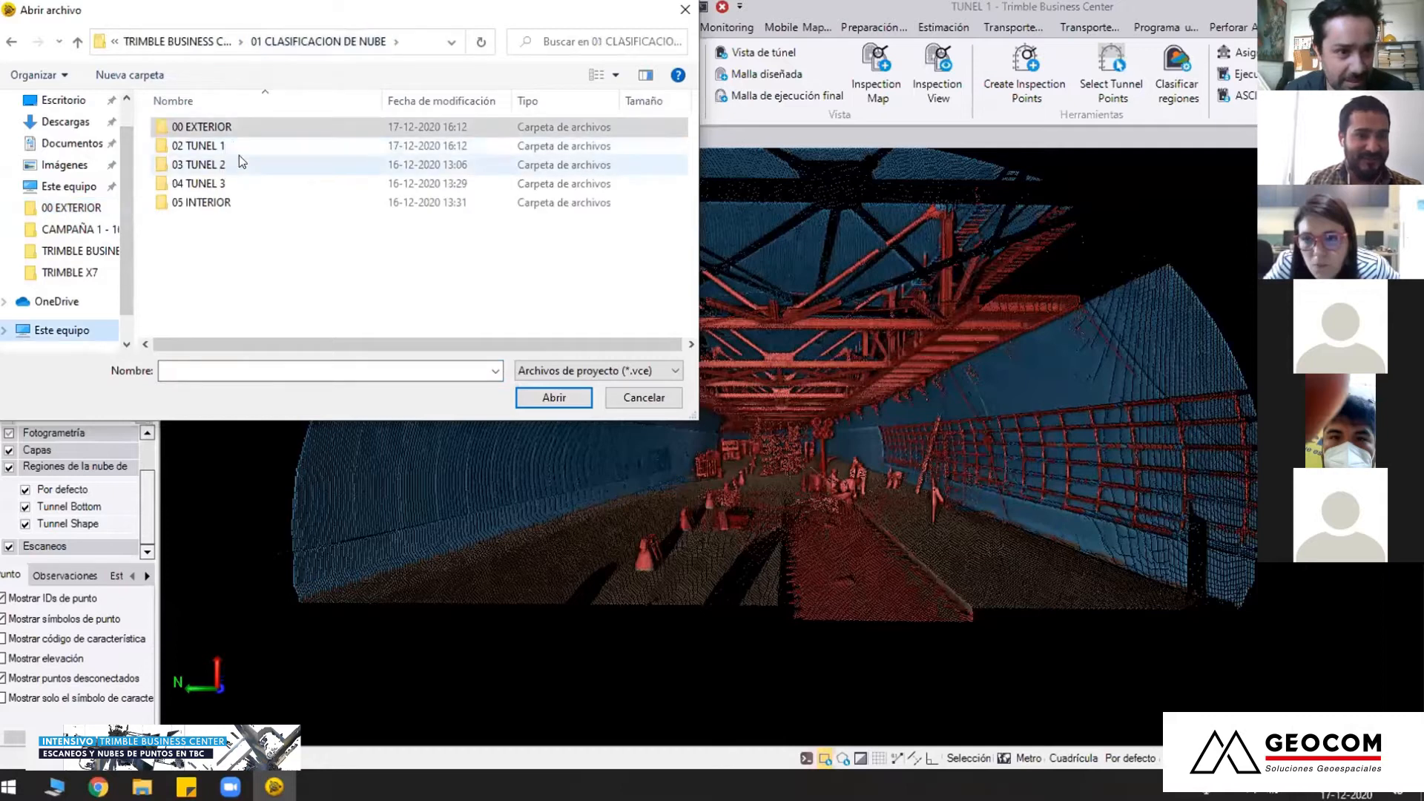
{"action": "double_click", "coordinate": [239, 164]}
{"action": "left_click", "coordinate": [248, 146]}
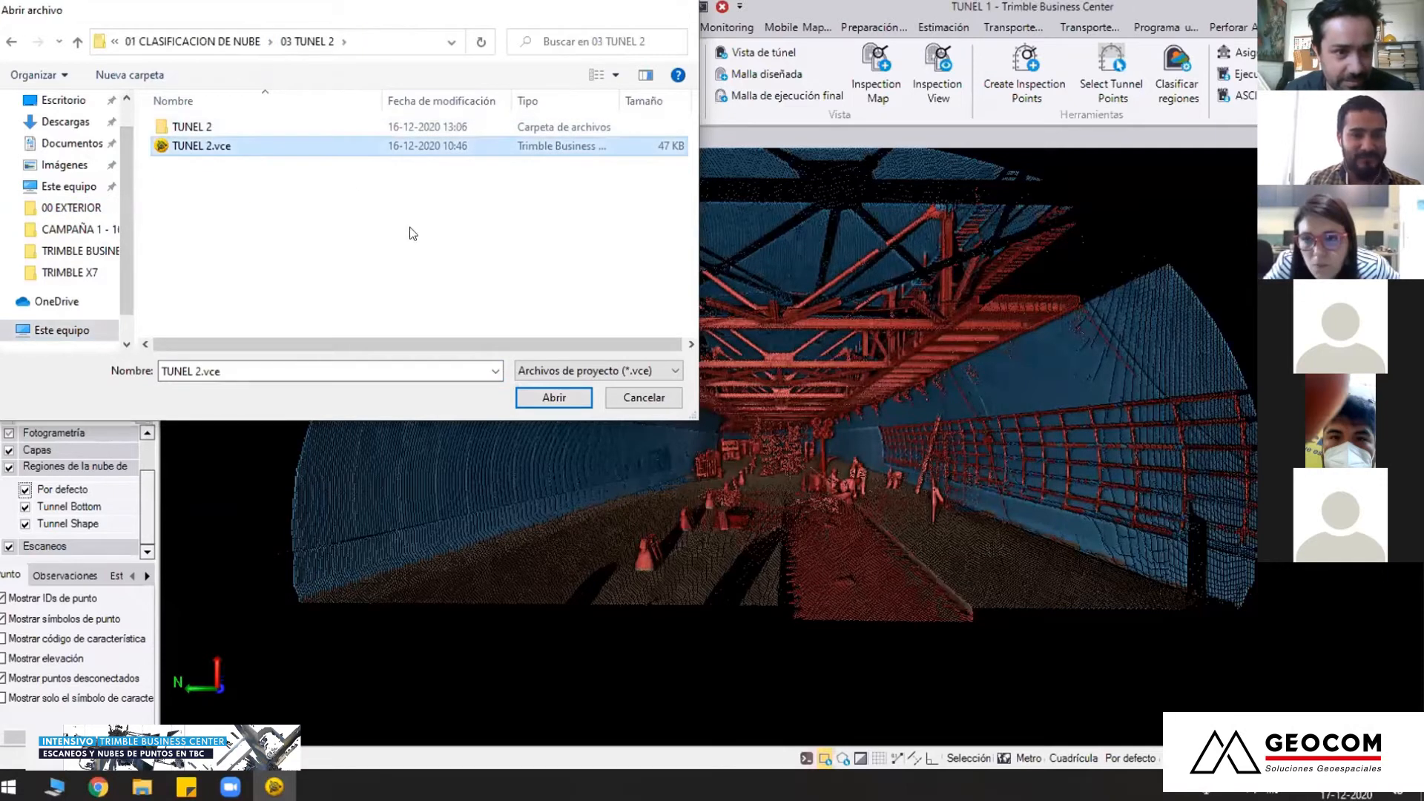
{"action": "key", "text": "Return"}
{"action": "left_click", "coordinate": [782, 408]}
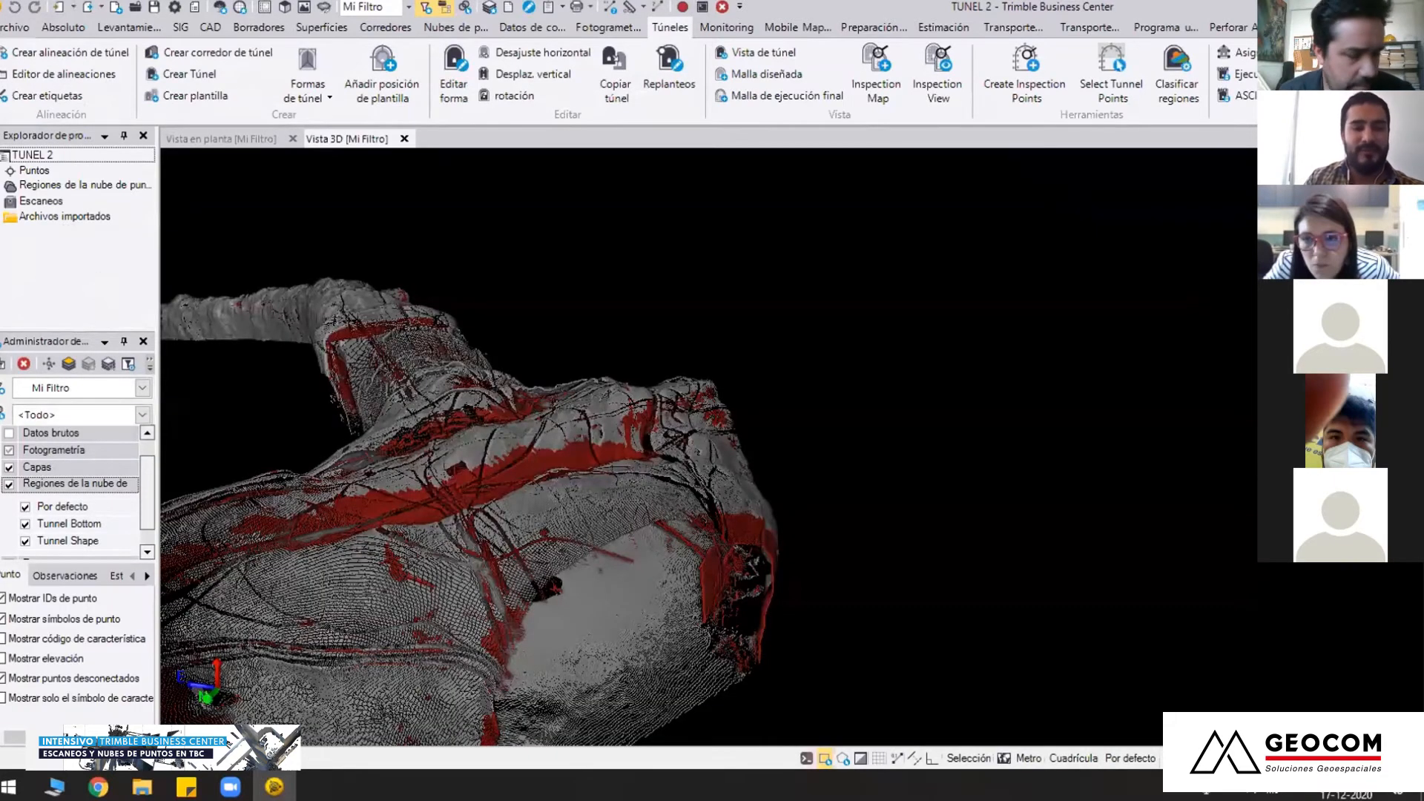
Frame the complete TUNEL 2 point cloud from outside and approach its wide end chamber
{"action": "scroll", "coordinate": [601, 461], "scroll_direction": "down", "scroll_amount": 6}
{"action": "right_click_drag", "start_coordinate": [760, 486], "coordinate": [621, 440]}
{"action": "middle_click_drag", "start_coordinate": [687, 429], "coordinate": [746, 545]}
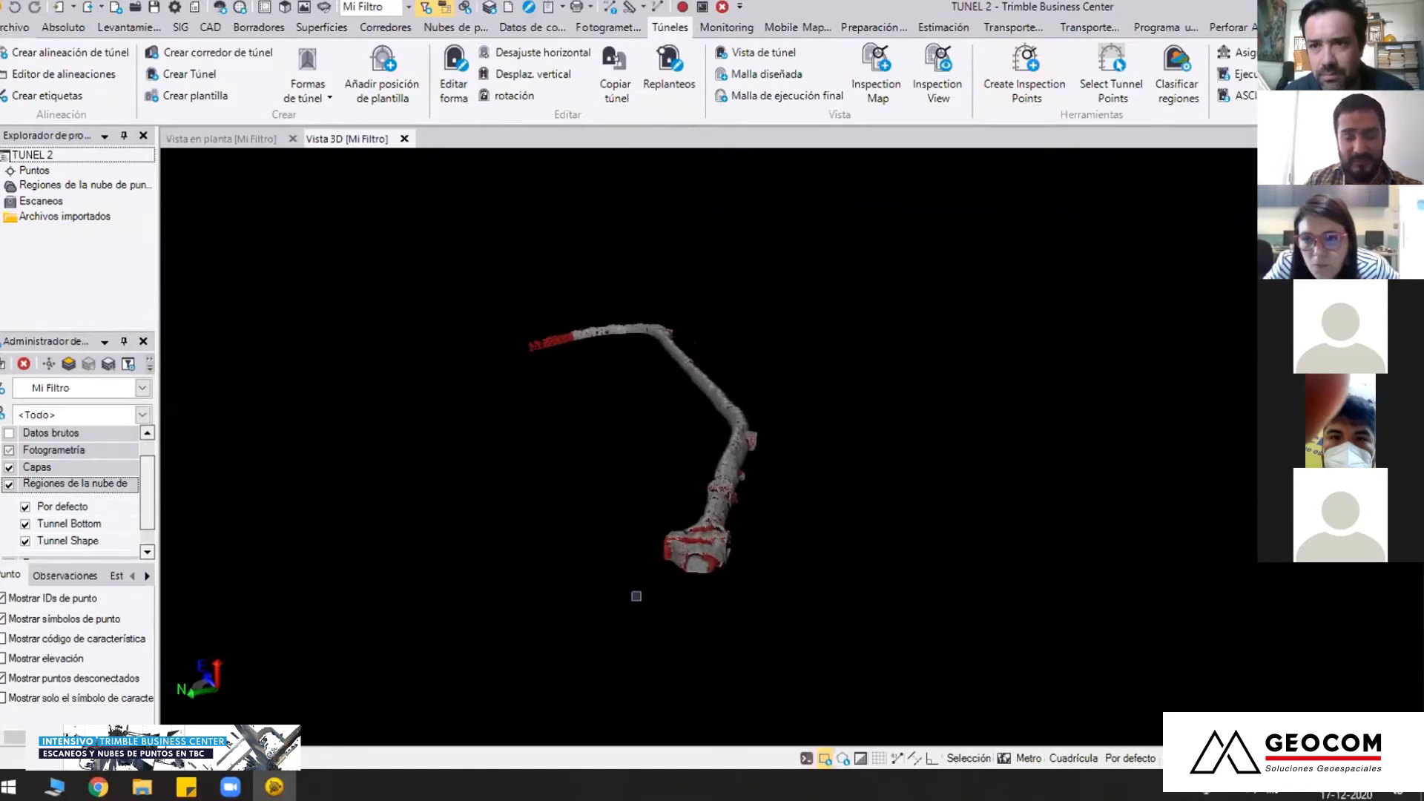
{"action": "scroll", "coordinate": [637, 596], "scroll_direction": "up", "scroll_amount": 2}
{"action": "middle_click_drag", "start_coordinate": [646, 597], "coordinate": [671, 491]}
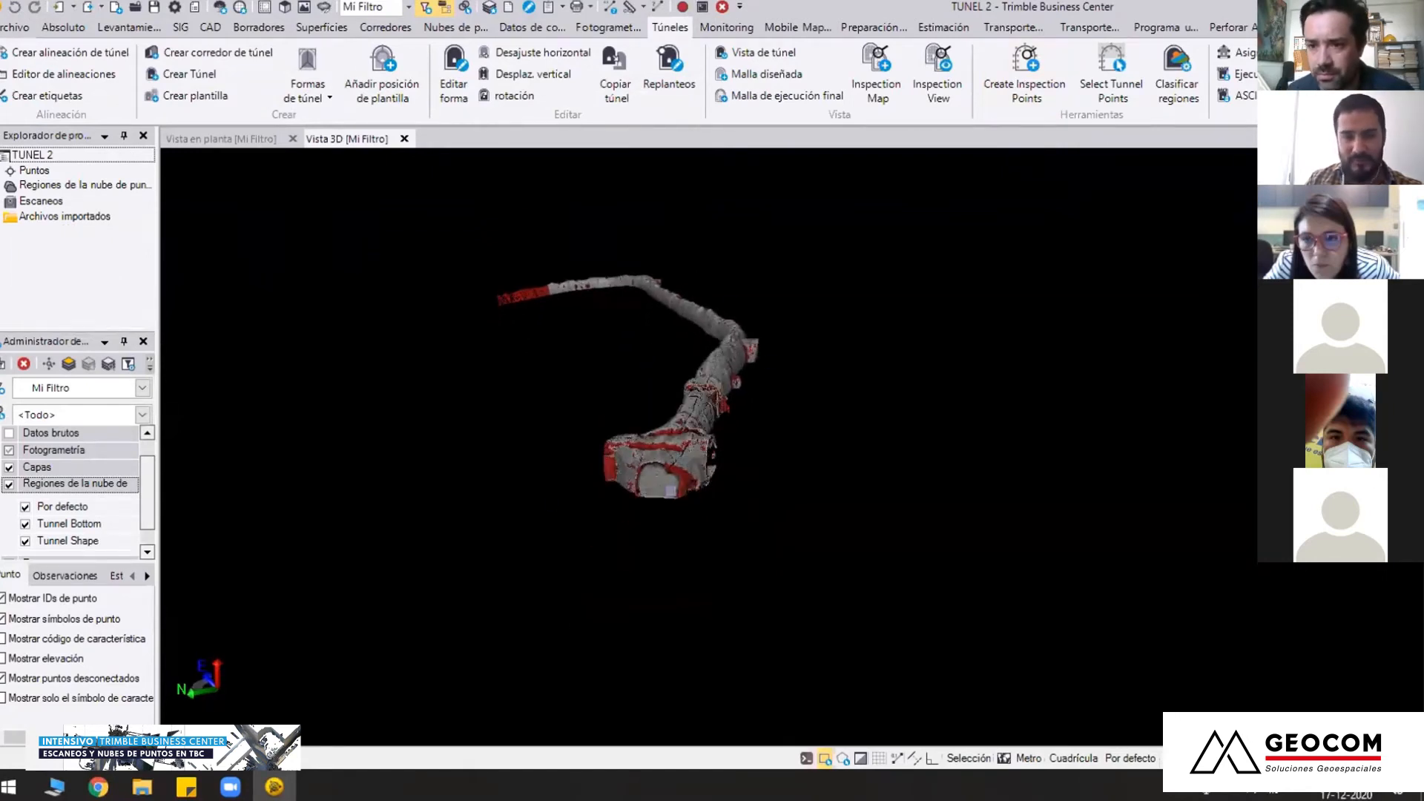
{"action": "scroll", "coordinate": [683, 460], "scroll_direction": "up", "scroll_amount": 5}
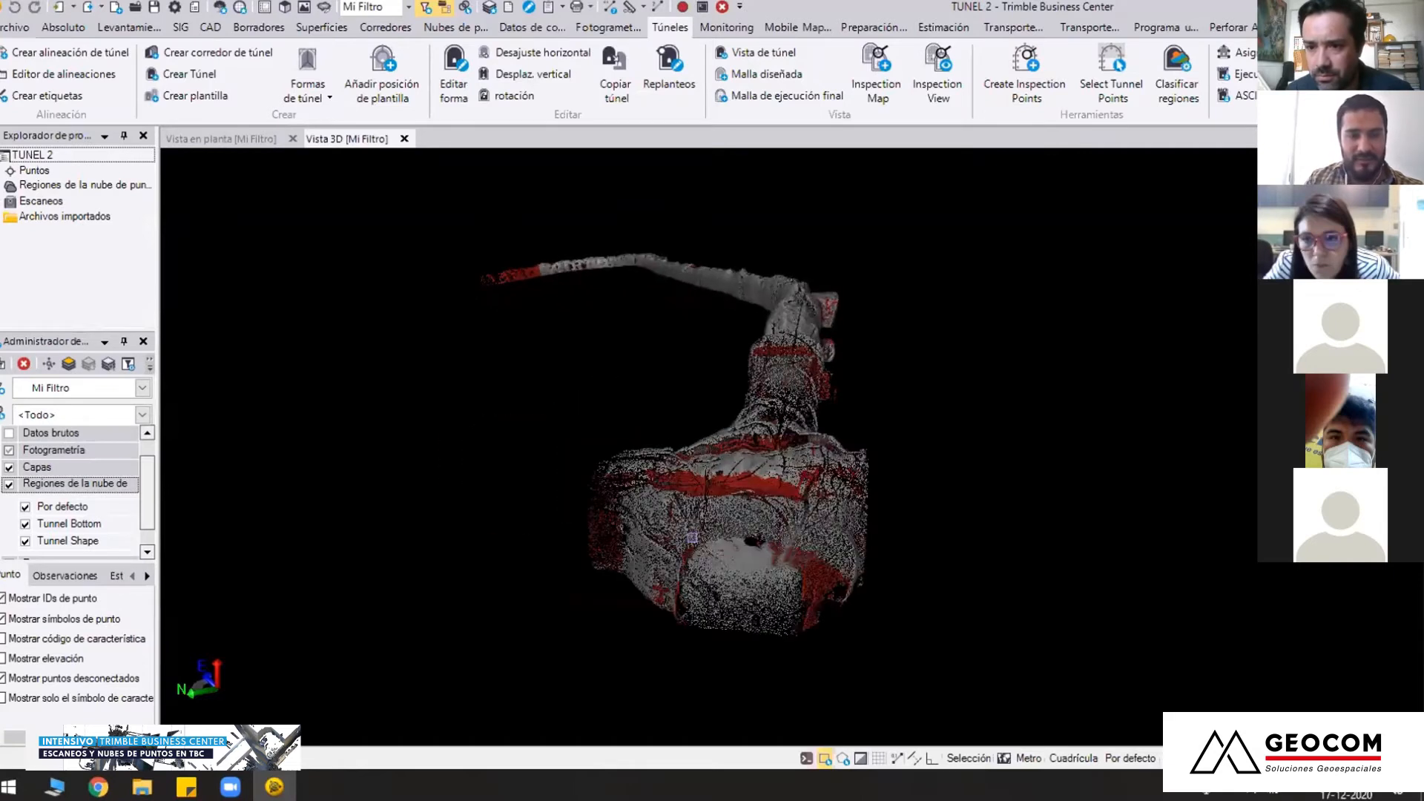
{"action": "middle_click_drag", "start_coordinate": [753, 530], "coordinate": [756, 520]}
Centre the view on the chamber and move inside towards the cables classified as Por defecto
{"action": "key", "text": "c"}
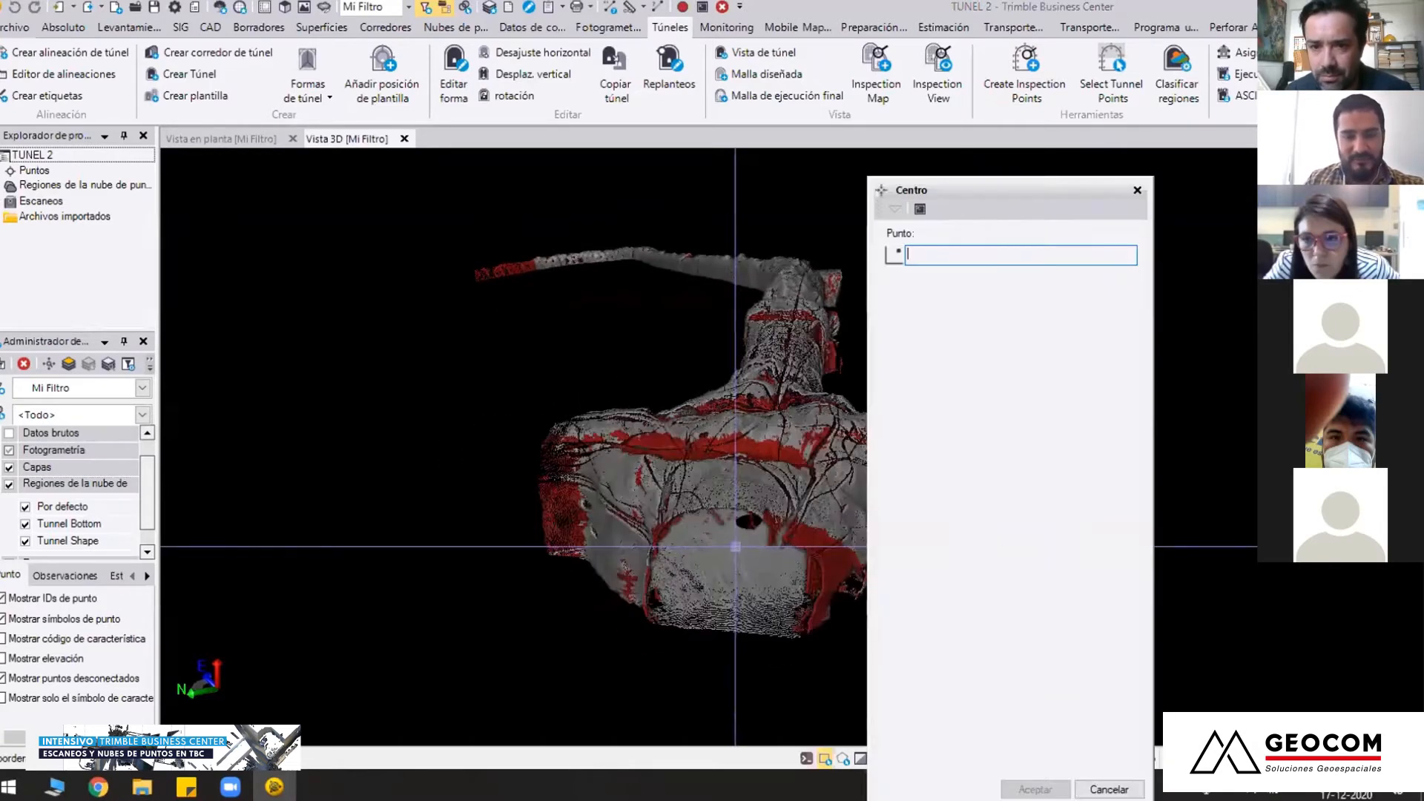
{"action": "left_click", "coordinate": [734, 546]}
{"action": "right_click_drag", "start_coordinate": [754, 512], "coordinate": [758, 484]}
{"action": "scroll", "coordinate": [804, 407], "scroll_direction": "up", "scroll_amount": 5}
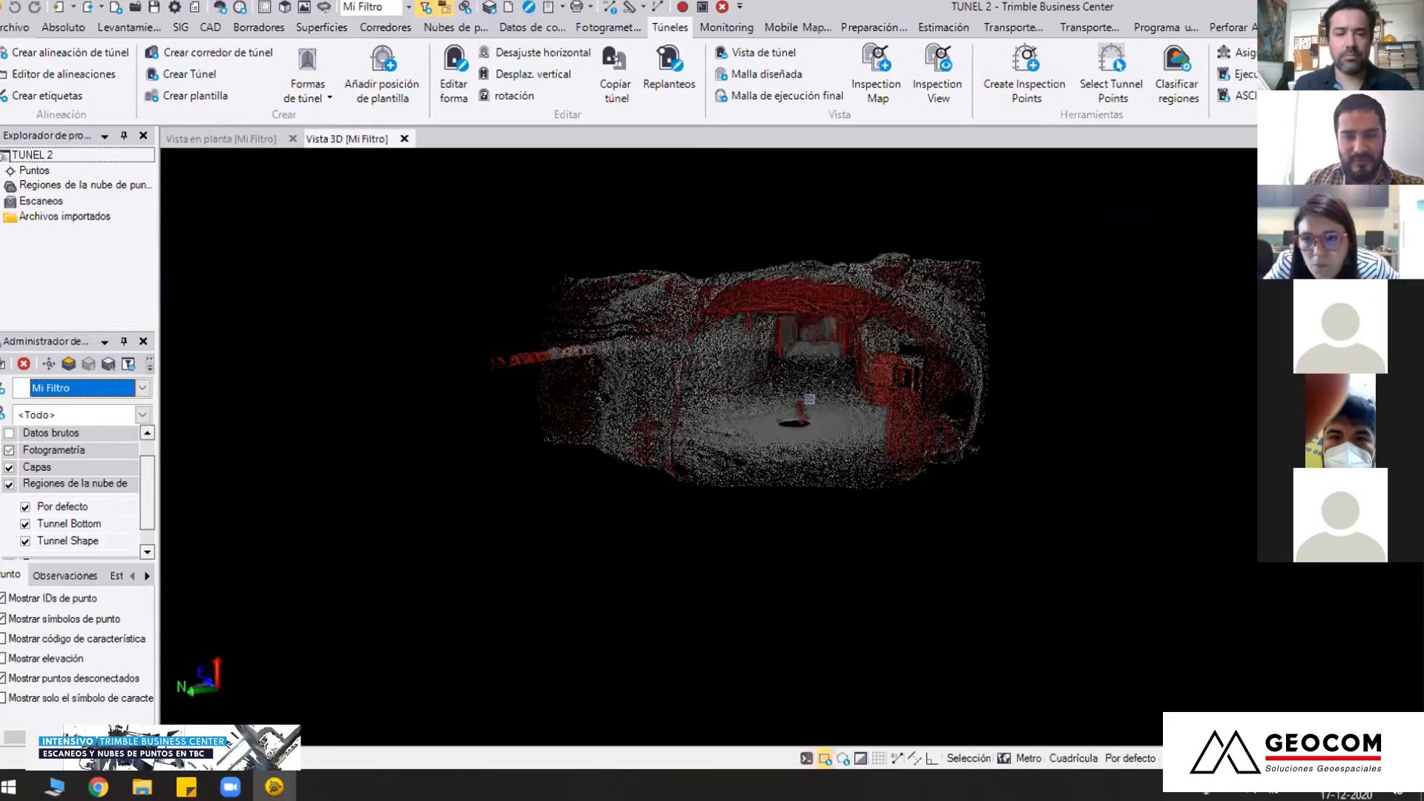
{"action": "scroll", "coordinate": [784, 556], "scroll_direction": "up", "scroll_amount": 8}
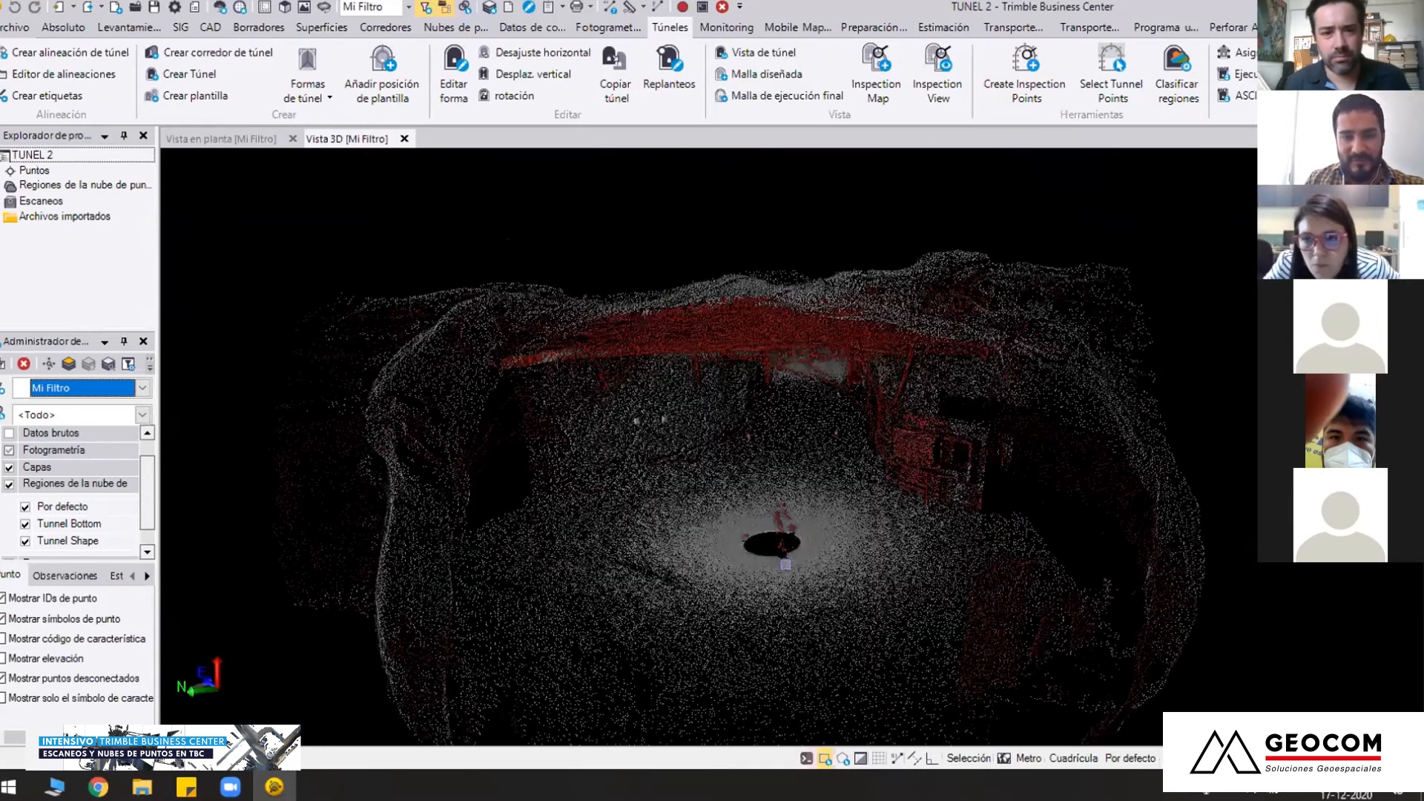
{"action": "scroll", "coordinate": [788, 579], "scroll_direction": "up", "scroll_amount": 4}
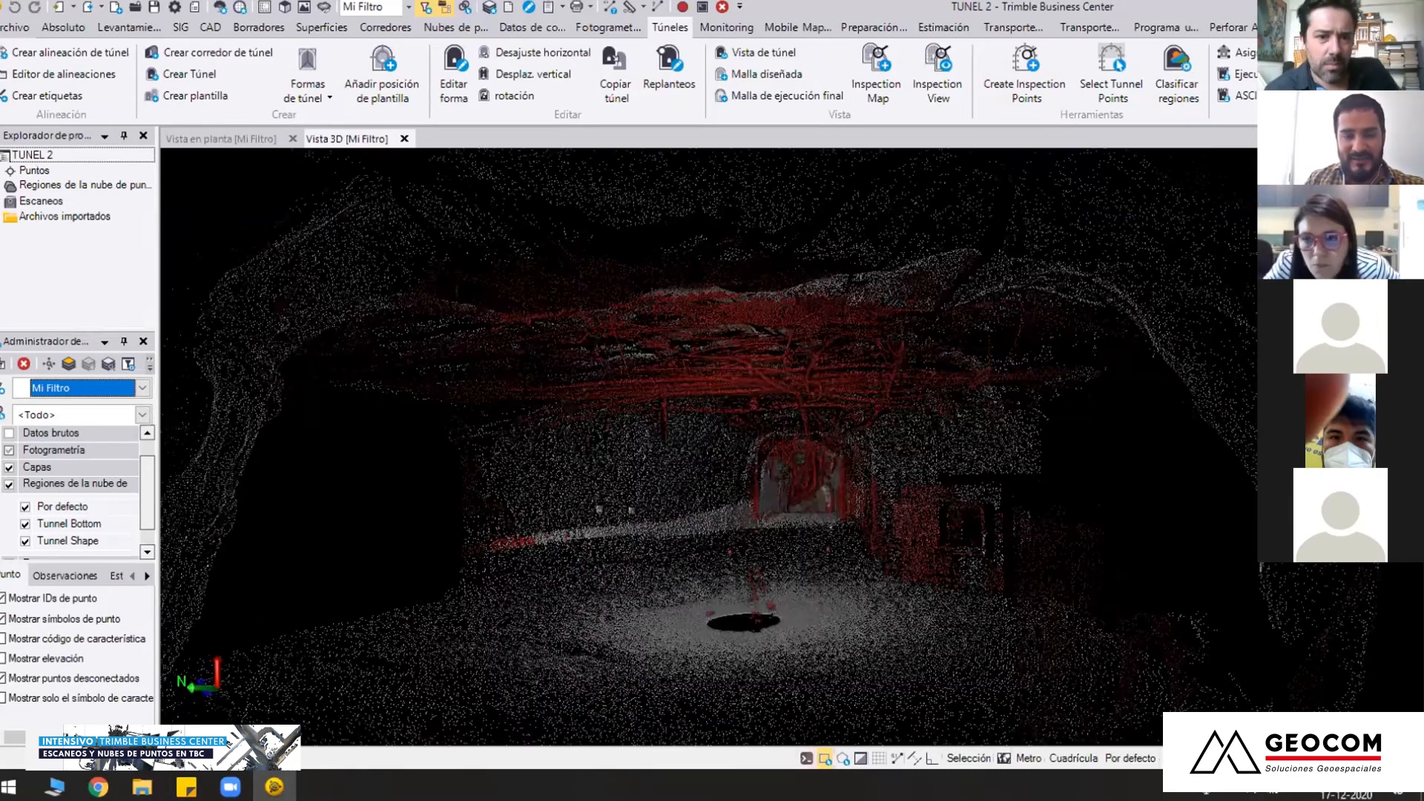
{"action": "scroll", "coordinate": [793, 448], "scroll_direction": "up", "scroll_amount": 2}
{"action": "scroll", "coordinate": [791, 484], "scroll_direction": "up", "scroll_amount": 2}
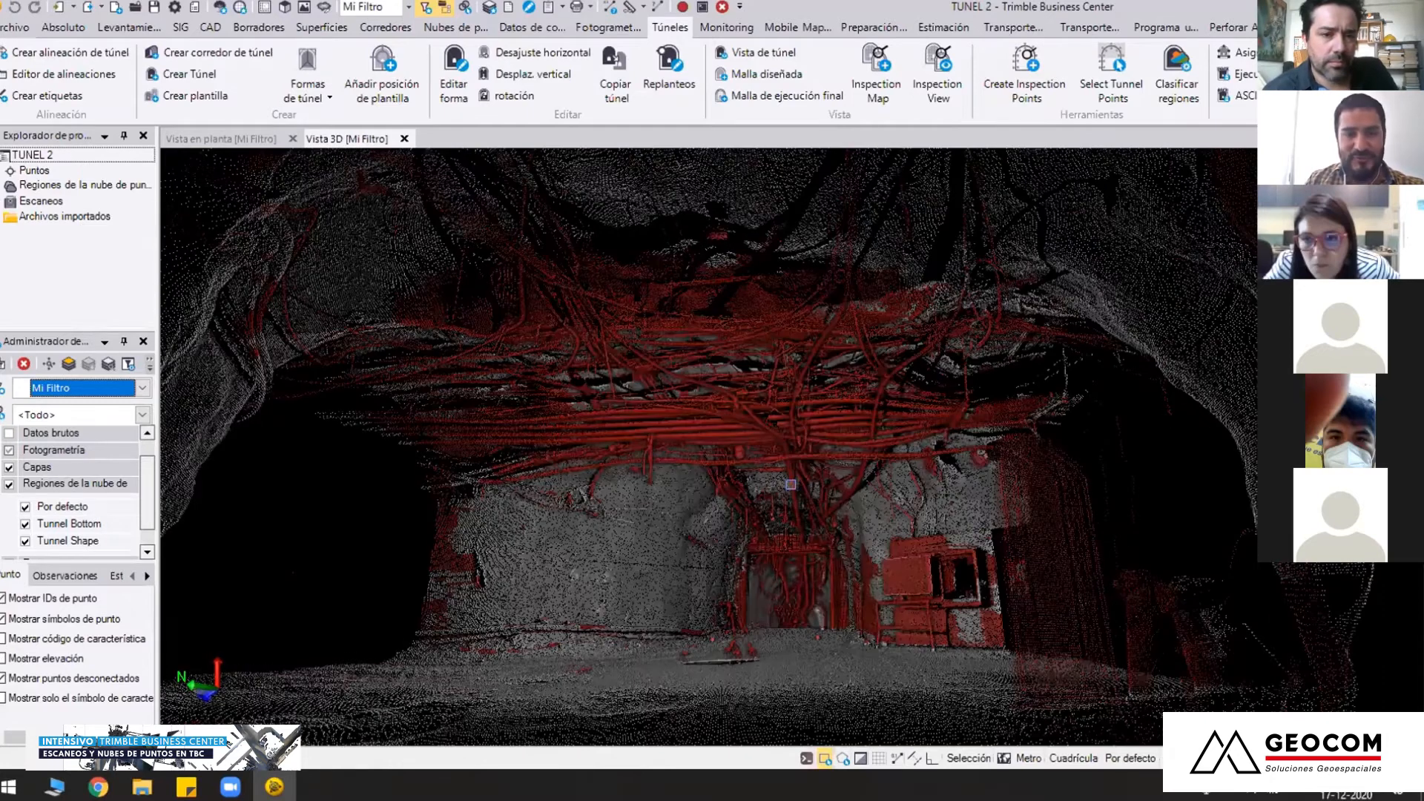
Examine the overhead cable network, the wall equipment and the floor of the chamber from several angles
{"action": "scroll", "coordinate": [791, 484], "scroll_direction": "down", "scroll_amount": 3}
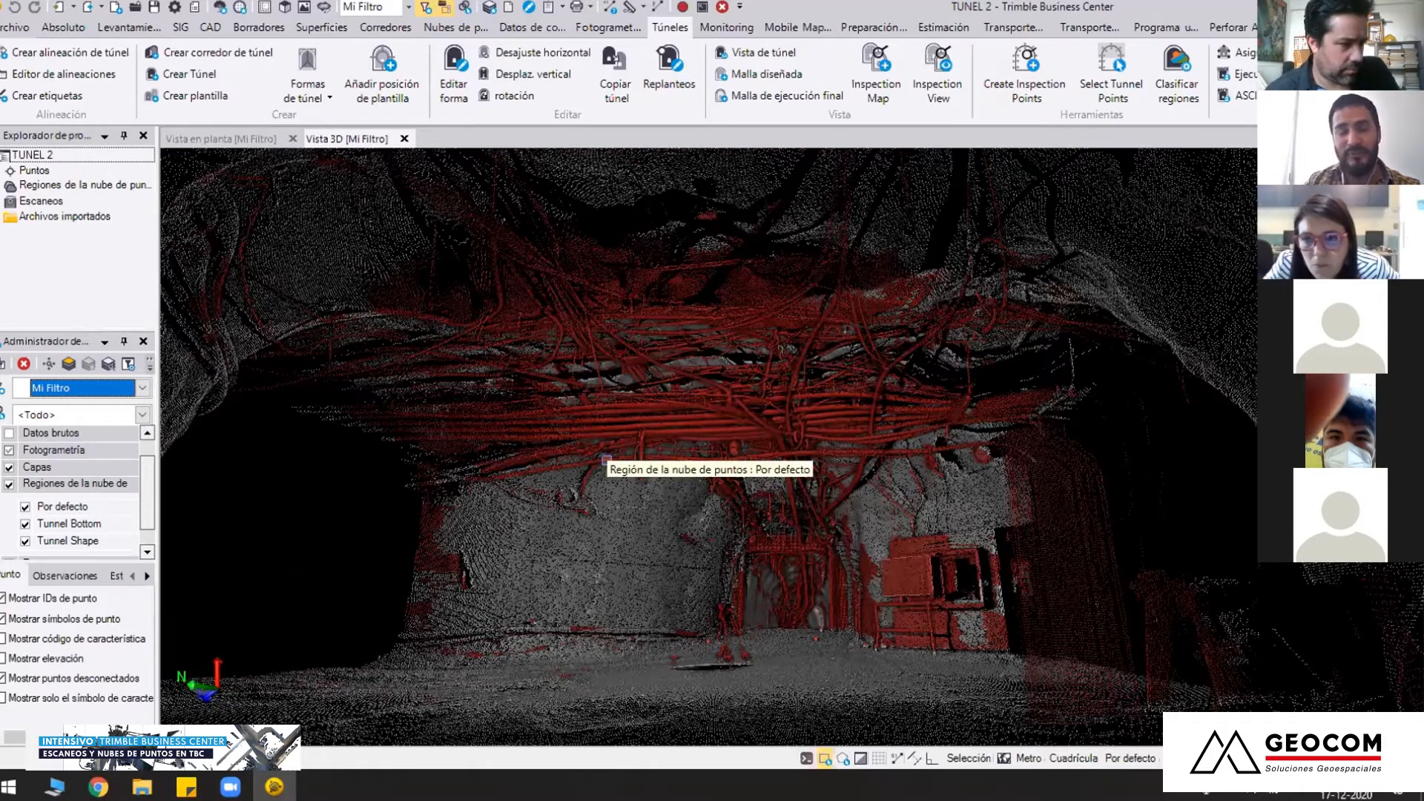
{"action": "mouse_move", "coordinate": [698, 563]}
{"action": "right_mouse_down"}
{"action": "mouse_move", "coordinate": [639, 555]}
{"action": "mouse_move", "coordinate": [1031, 581]}
{"action": "mouse_move", "coordinate": [739, 564]}
{"action": "mouse_move", "coordinate": [964, 428]}
{"action": "mouse_move", "coordinate": [825, 512]}
{"action": "mouse_move", "coordinate": [863, 534]}
{"action": "mouse_move", "coordinate": [789, 448]}
{"action": "mouse_move", "coordinate": [805, 483]}
{"action": "right_mouse_up"}
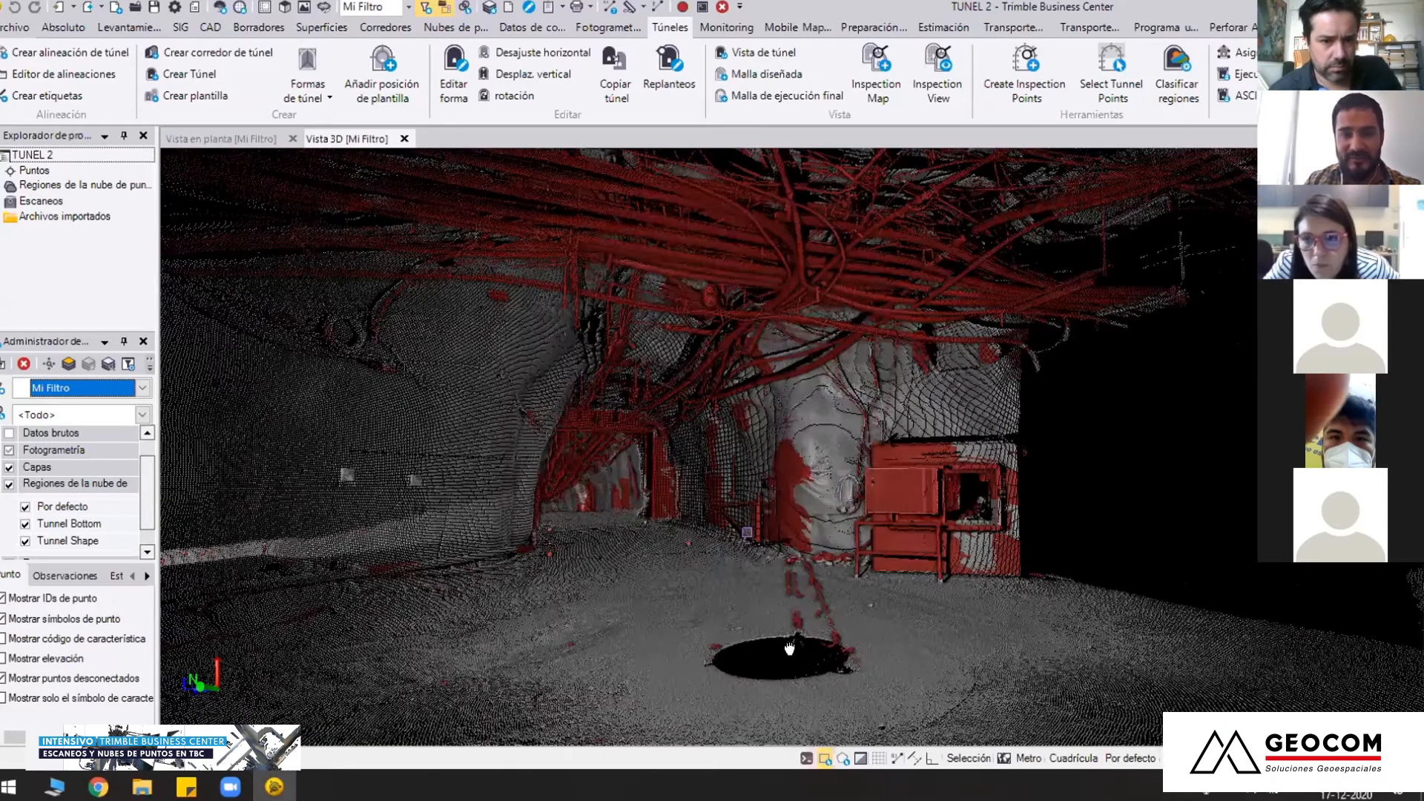
{"action": "right_click_drag", "start_coordinate": [821, 373], "coordinate": [794, 448]}
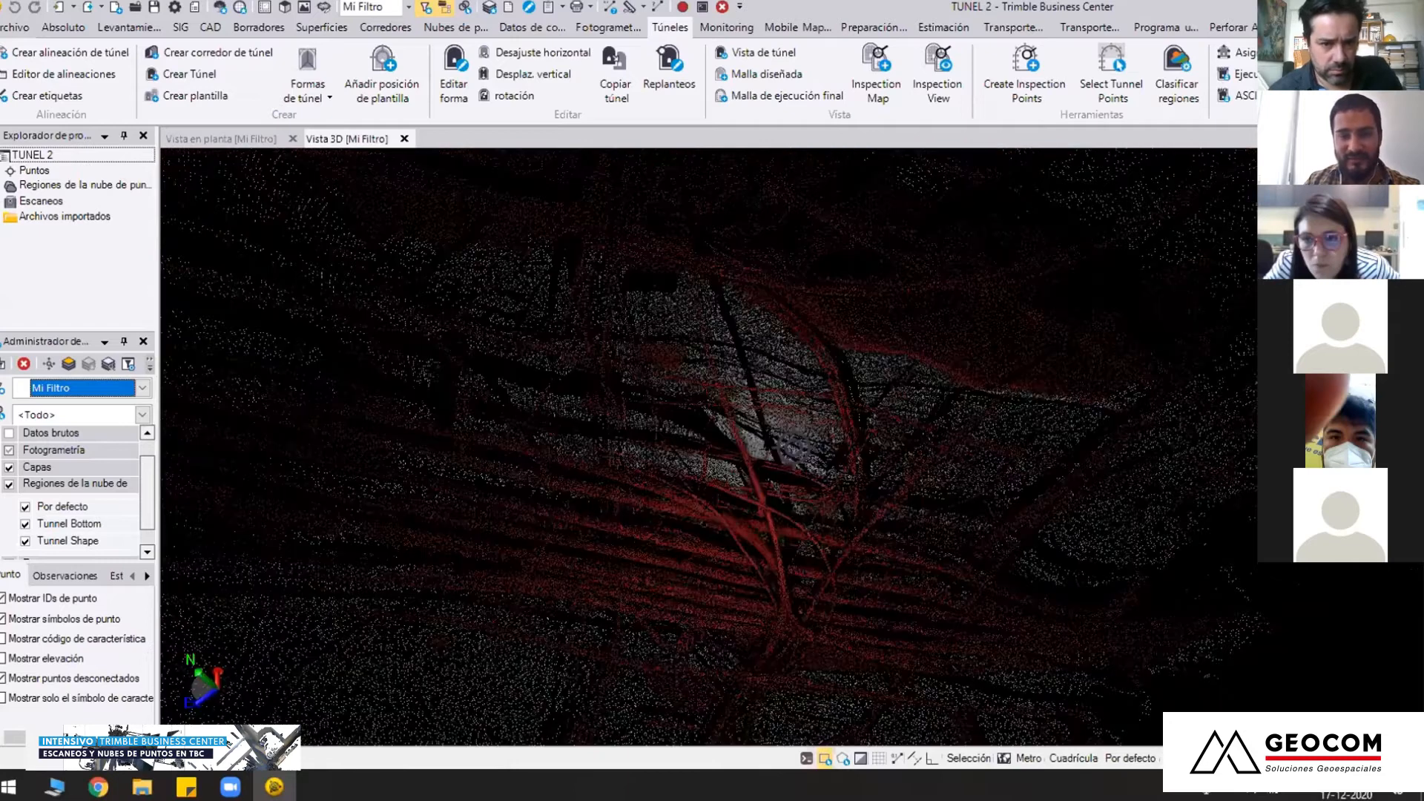
{"action": "right_click_drag", "start_coordinate": [775, 314], "coordinate": [793, 398]}
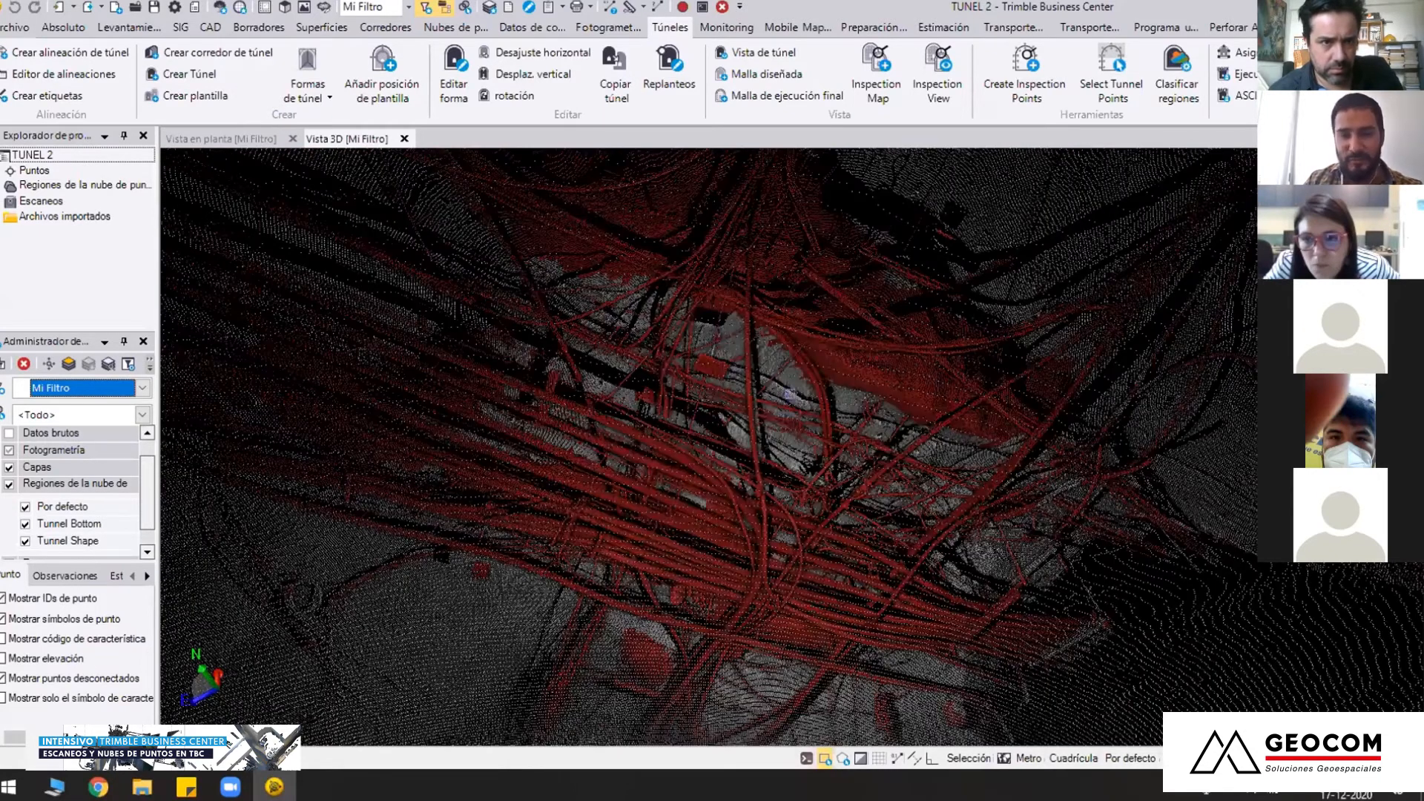
{"action": "right_click_drag", "start_coordinate": [751, 455], "coordinate": [777, 417]}
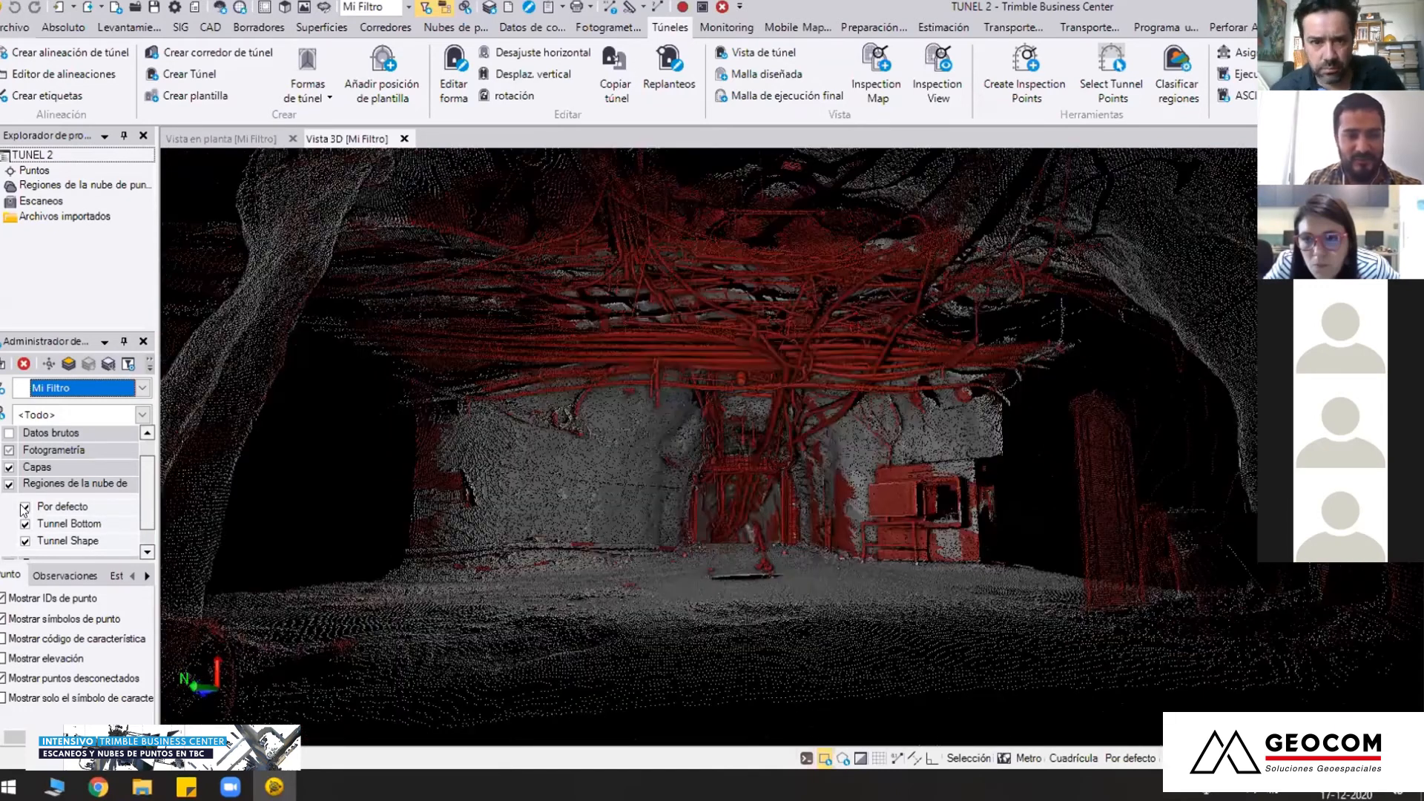
Hide the Por defecto region and examine the chamber with only Tunnel Bottom and Tunnel Shape shown
{"action": "left_click", "coordinate": [24, 507]}
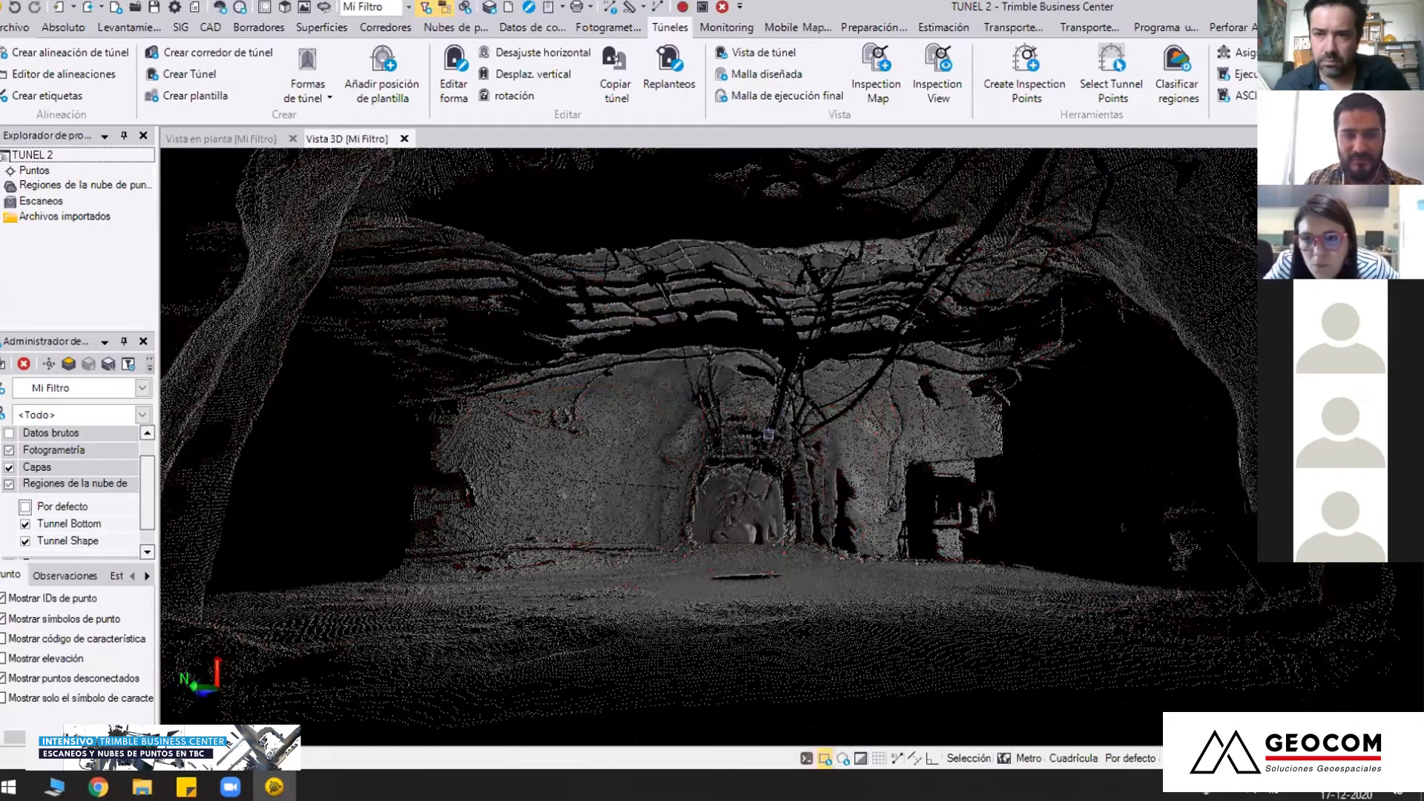
{"action": "right_click_drag", "start_coordinate": [794, 447], "coordinate": [745, 487]}
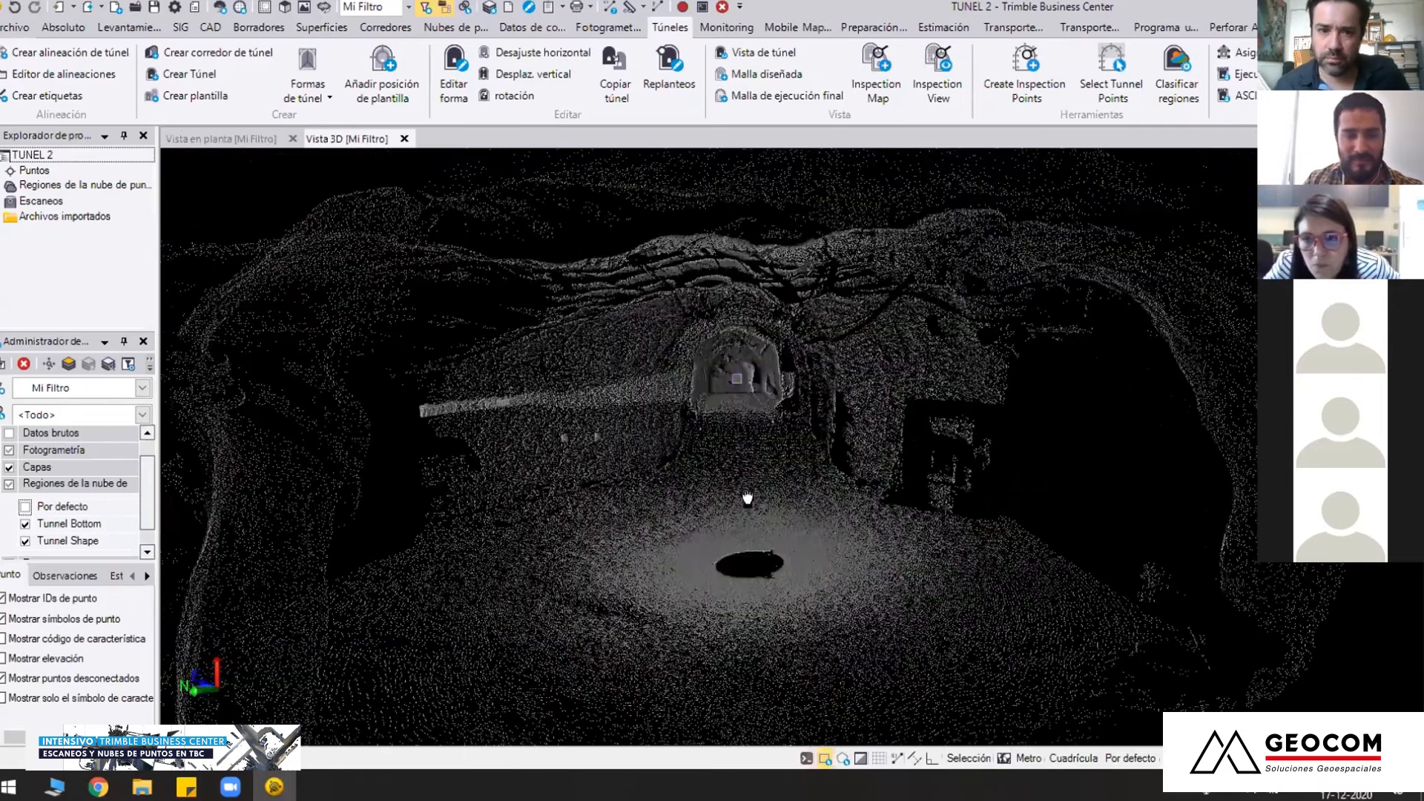
{"action": "scroll", "coordinate": [736, 447], "scroll_direction": "up", "scroll_amount": 4}
{"action": "scroll", "coordinate": [745, 410], "scroll_direction": "down", "scroll_amount": 3}
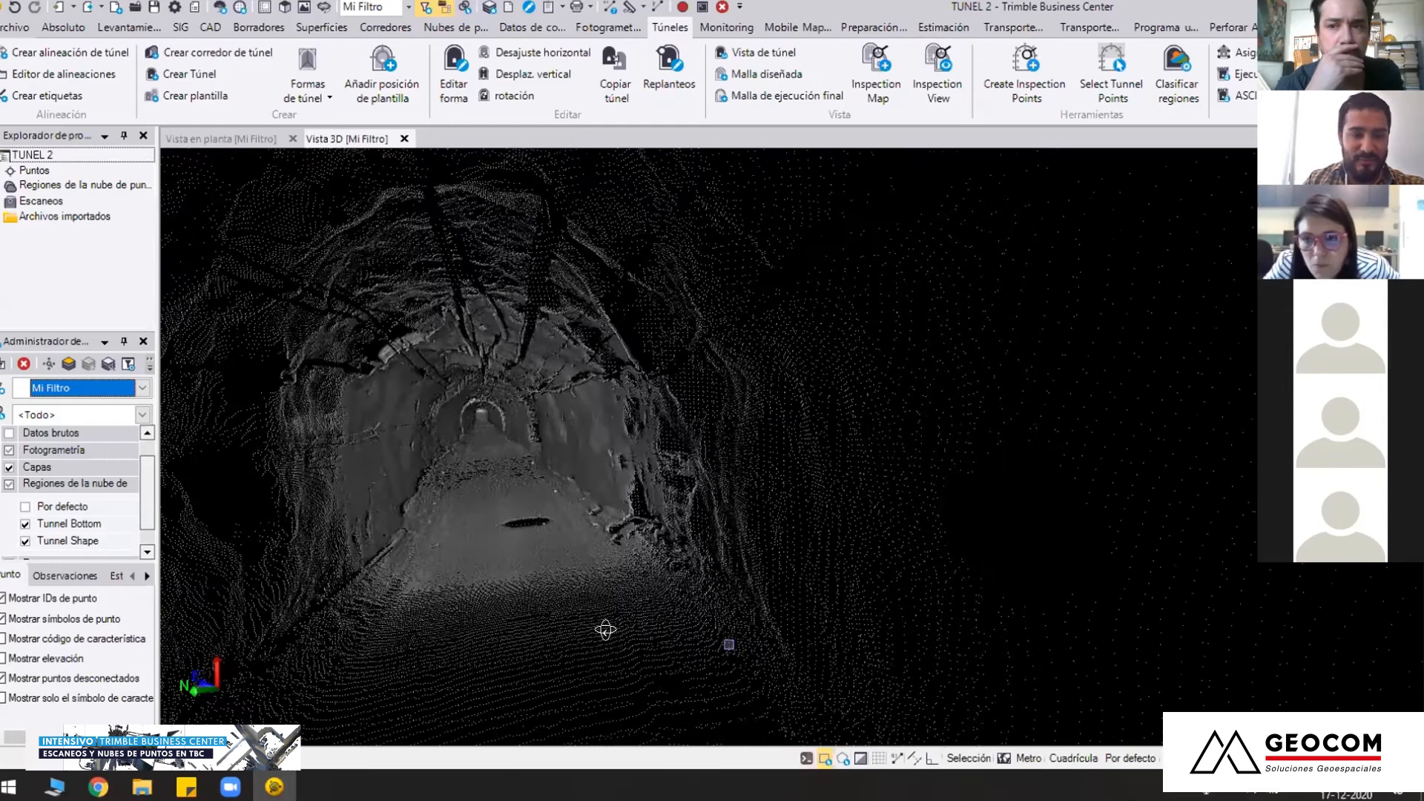
Travel along the gallery and examine its bare walls, vault and floor from inside
{"action": "middle_click_drag", "start_coordinate": [616, 630], "coordinate": [728, 645]}
{"action": "right_click_drag", "start_coordinate": [728, 645], "coordinate": [700, 588]}
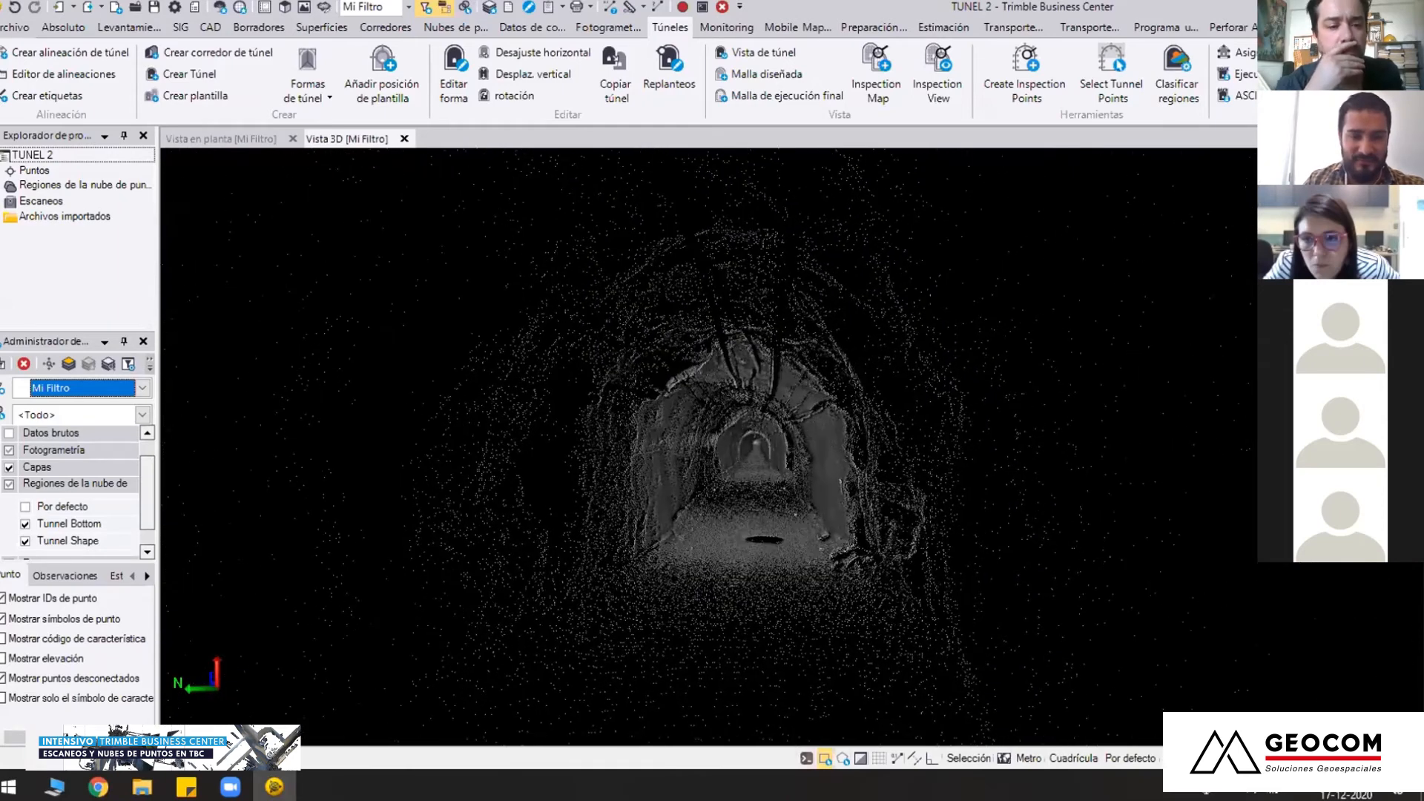
{"action": "middle_click", "coordinate": [760, 482]}
{"action": "right_click_drag", "start_coordinate": [759, 482], "coordinate": [779, 380]}
{"action": "mouse_move", "coordinate": [772, 453]}
{"action": "right_mouse_down"}
{"action": "mouse_move", "coordinate": [776, 487]}
{"action": "mouse_move", "coordinate": [792, 448]}
{"action": "right_mouse_up"}
{"action": "middle_click_drag", "start_coordinate": [789, 427], "coordinate": [787, 598]}
Toggle the Por defecto region on and off, and examine the tunnel shell's full length from outside
{"action": "left_click", "coordinate": [26, 508]}
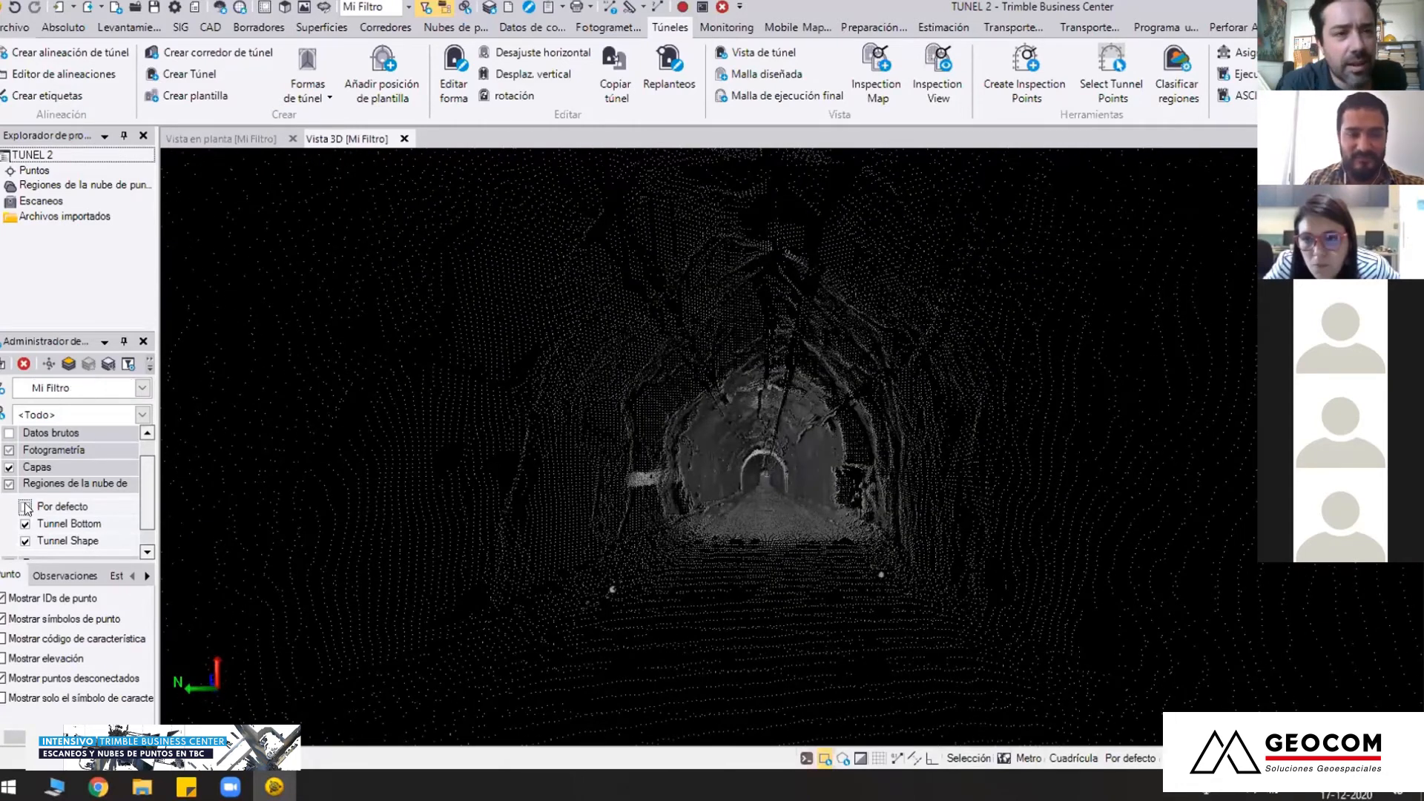
{"action": "left_click", "coordinate": [26, 508]}
{"action": "scroll", "coordinate": [622, 484], "scroll_direction": "down", "scroll_amount": 3}
{"action": "mouse_move", "coordinate": [622, 483]}
{"action": "right_mouse_down"}
{"action": "mouse_move", "coordinate": [794, 448]}
{"action": "mouse_move", "coordinate": [263, 390]}
{"action": "right_mouse_up"}
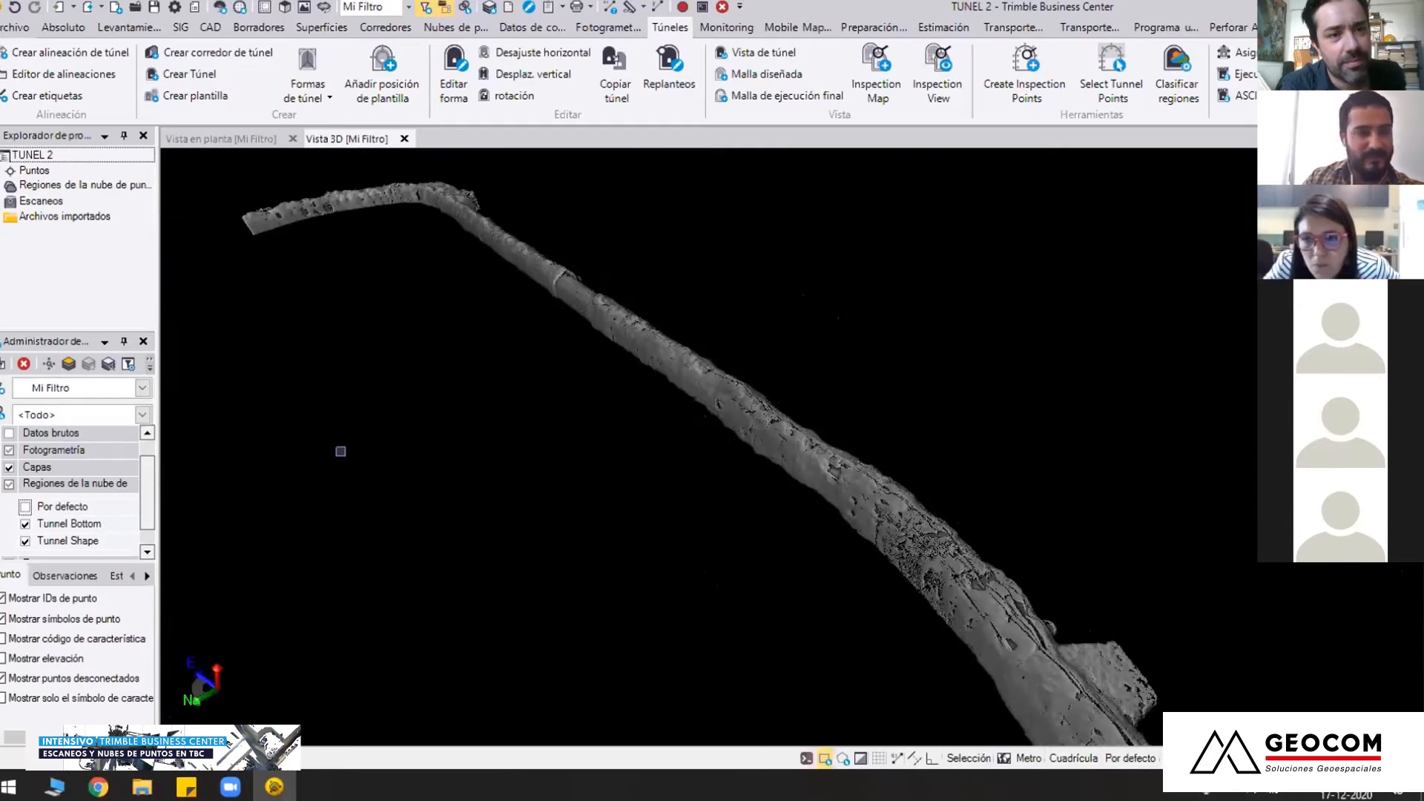
{"action": "middle_click_drag", "start_coordinate": [839, 577], "coordinate": [745, 497]}
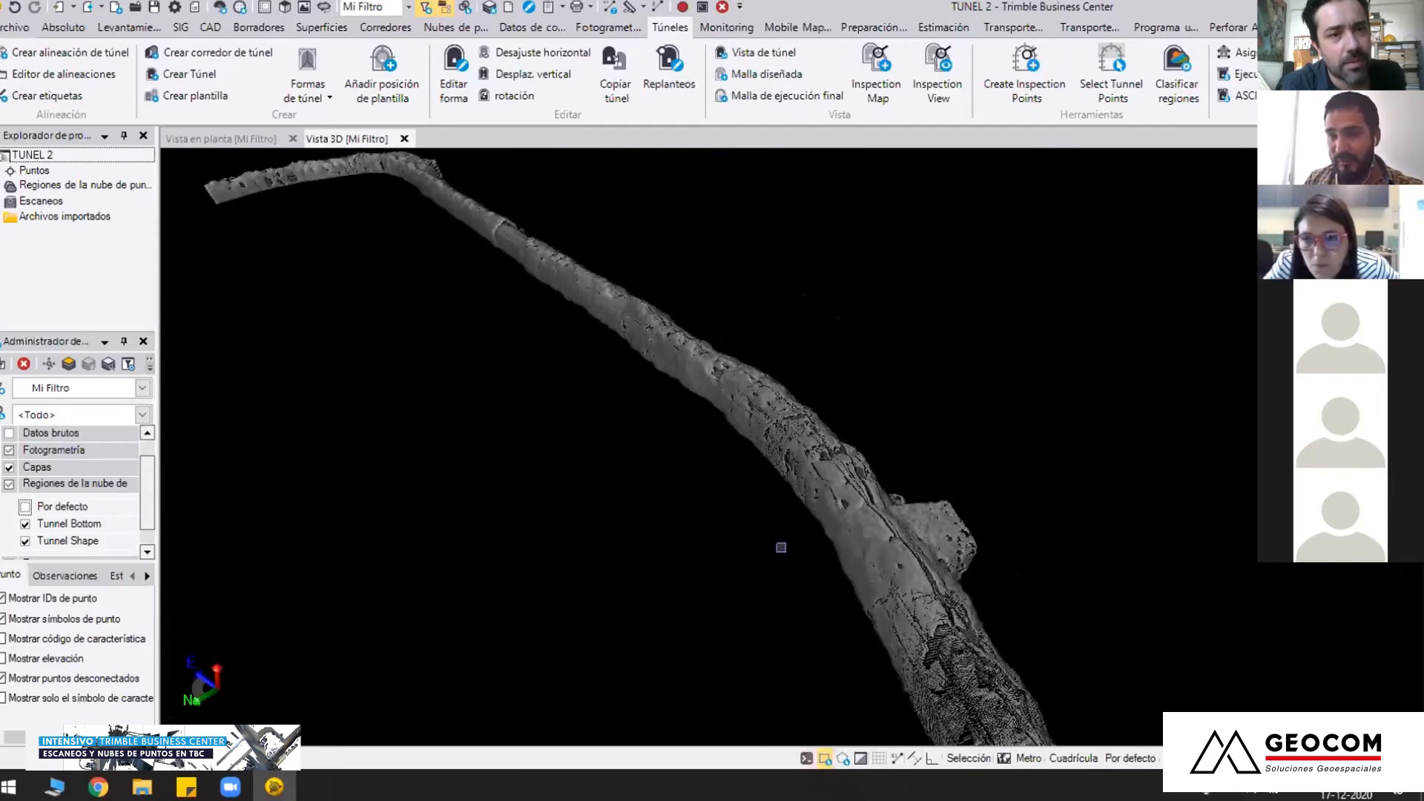
{"action": "right_click_drag", "start_coordinate": [782, 547], "coordinate": [843, 527]}
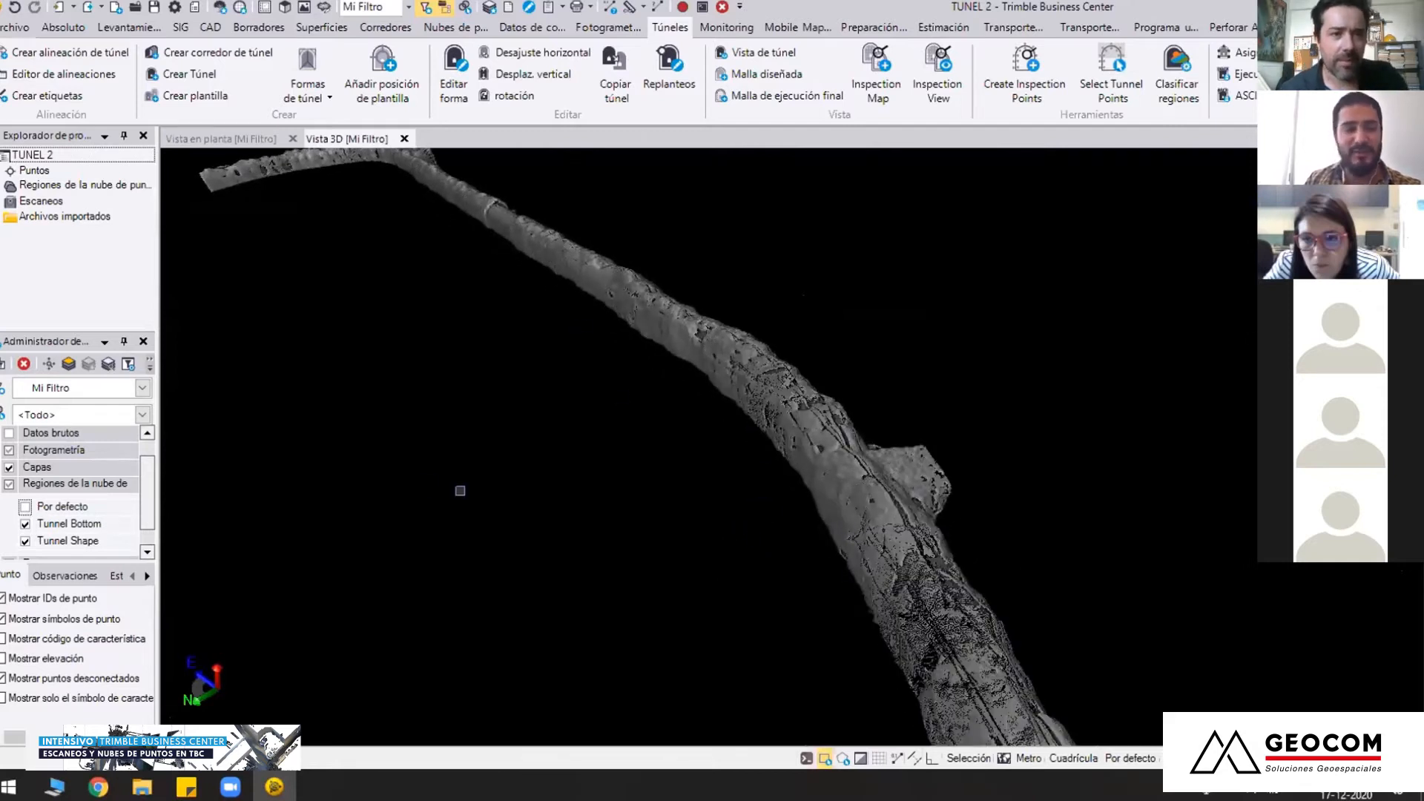
Open the TUNEL project from the 04 TUNEL 3 folder in 01 CLASIFICACION DE NUBE
{"action": "left_click", "coordinate": [15, 27]}
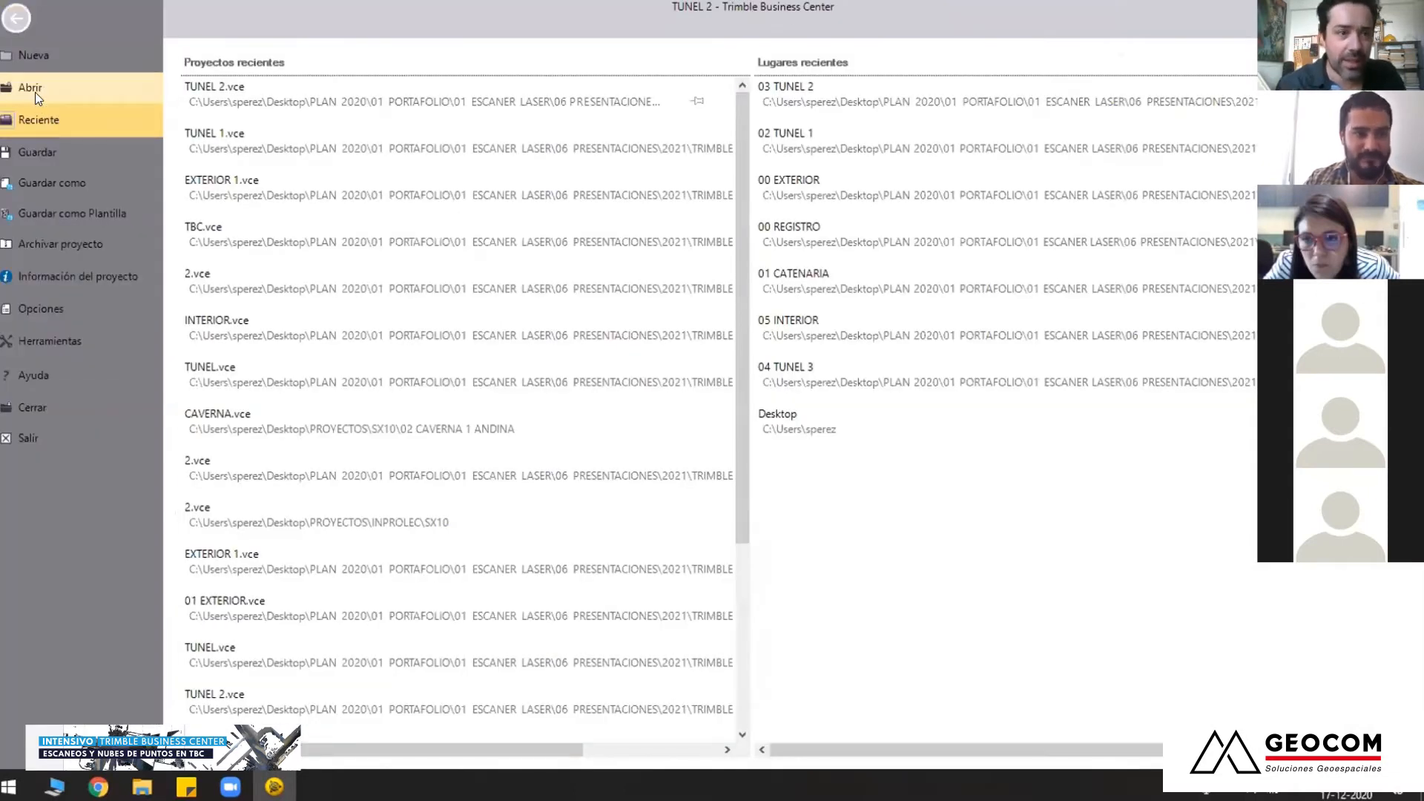
{"action": "key", "text": "Escape"}
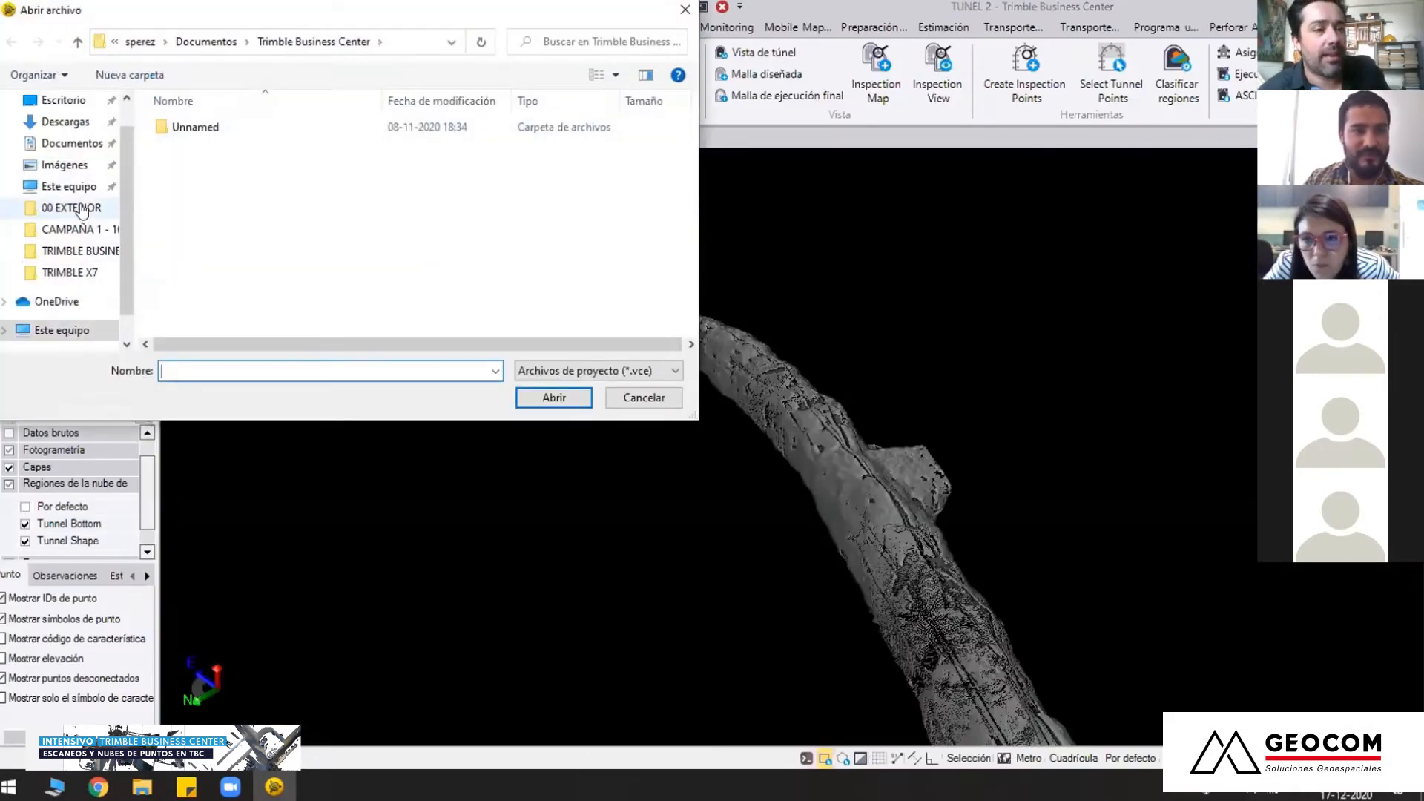
{"action": "left_click", "coordinate": [98, 205]}
{"action": "left_click", "coordinate": [227, 41]}
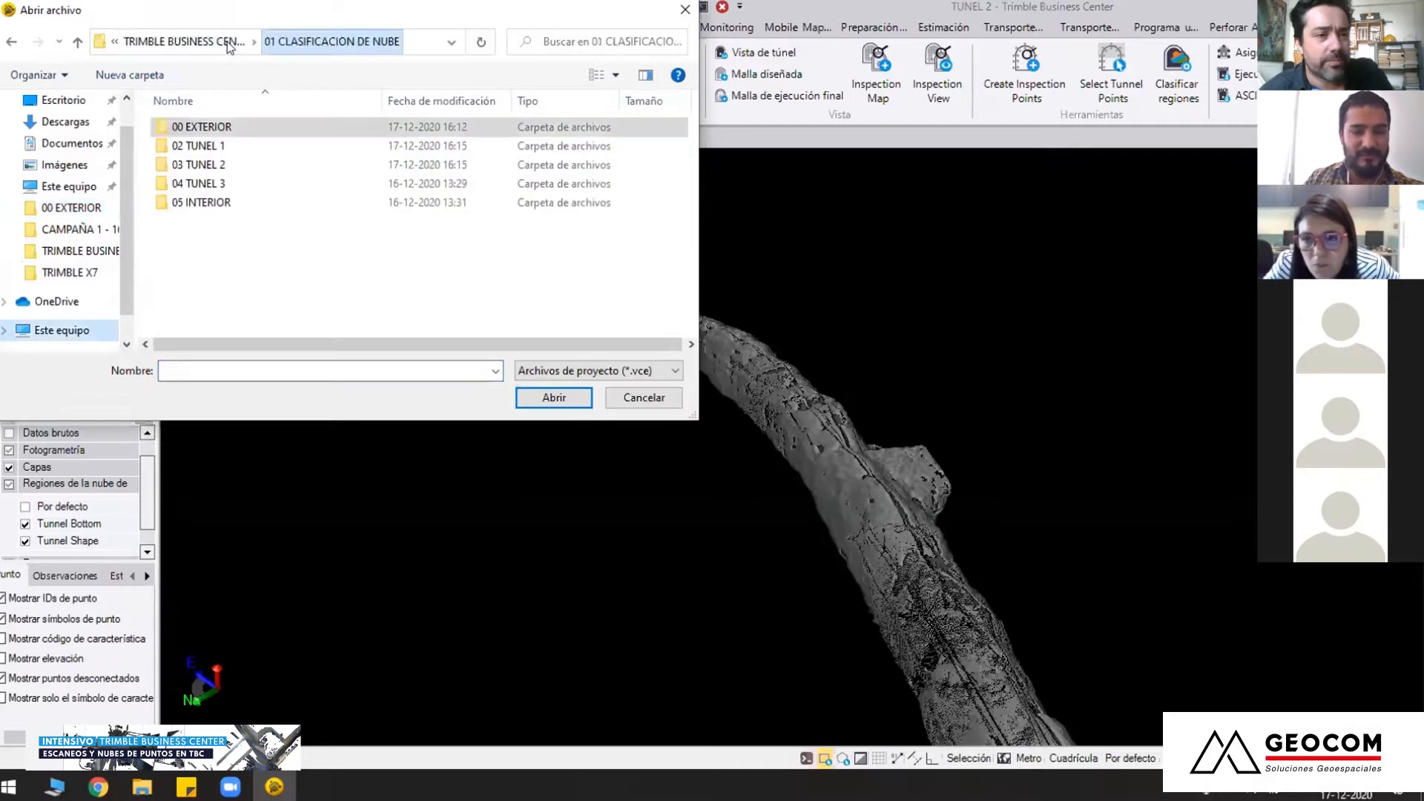
{"action": "double_click", "coordinate": [221, 186]}
{"action": "double_click", "coordinate": [234, 146]}
{"action": "left_click", "coordinate": [785, 417]}
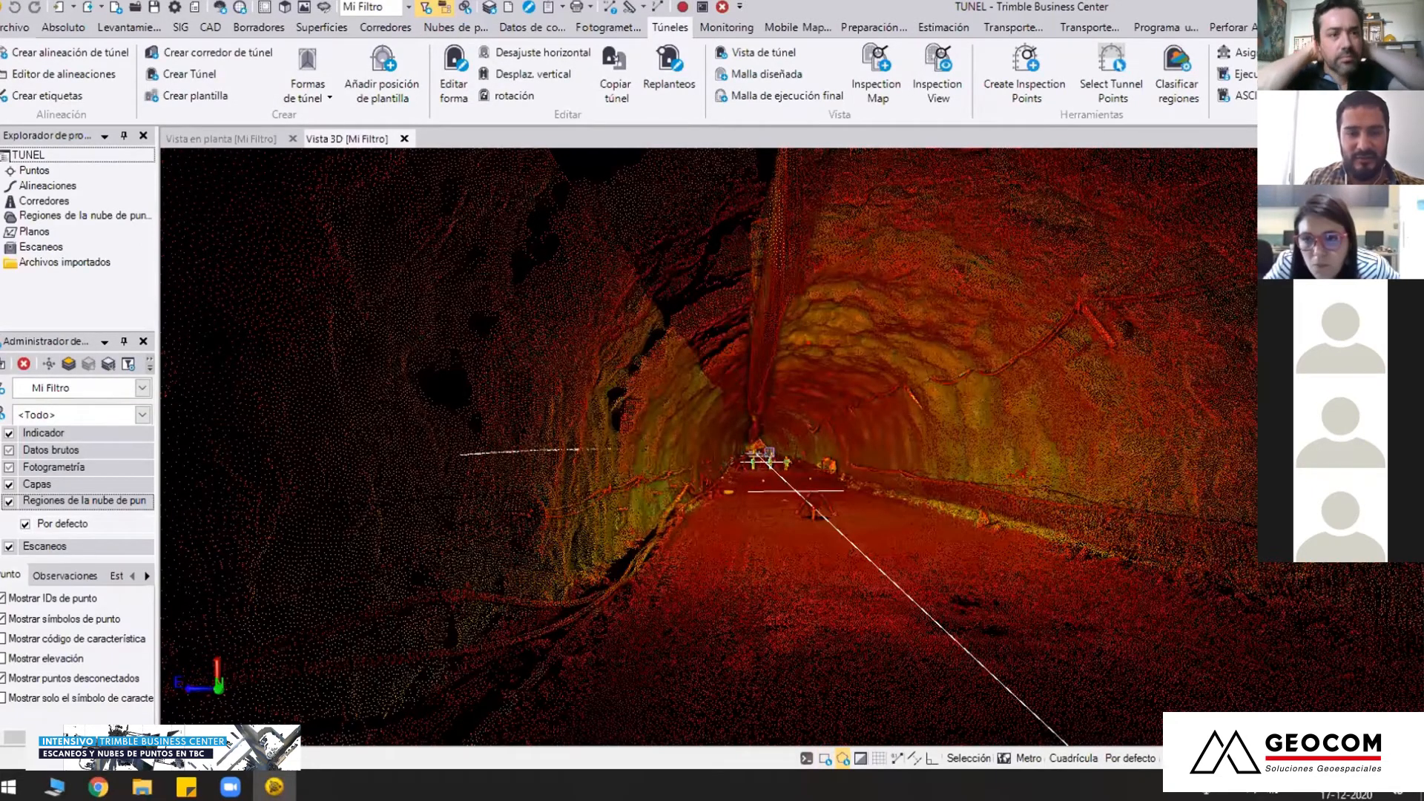
Examine the colour-graded tunnel cloud from inside along its alignment, and back out to a side view
{"action": "middle_click_drag", "start_coordinate": [769, 452], "coordinate": [513, 394]}
{"action": "middle_click_drag", "start_coordinate": [725, 421], "coordinate": [712, 386]}
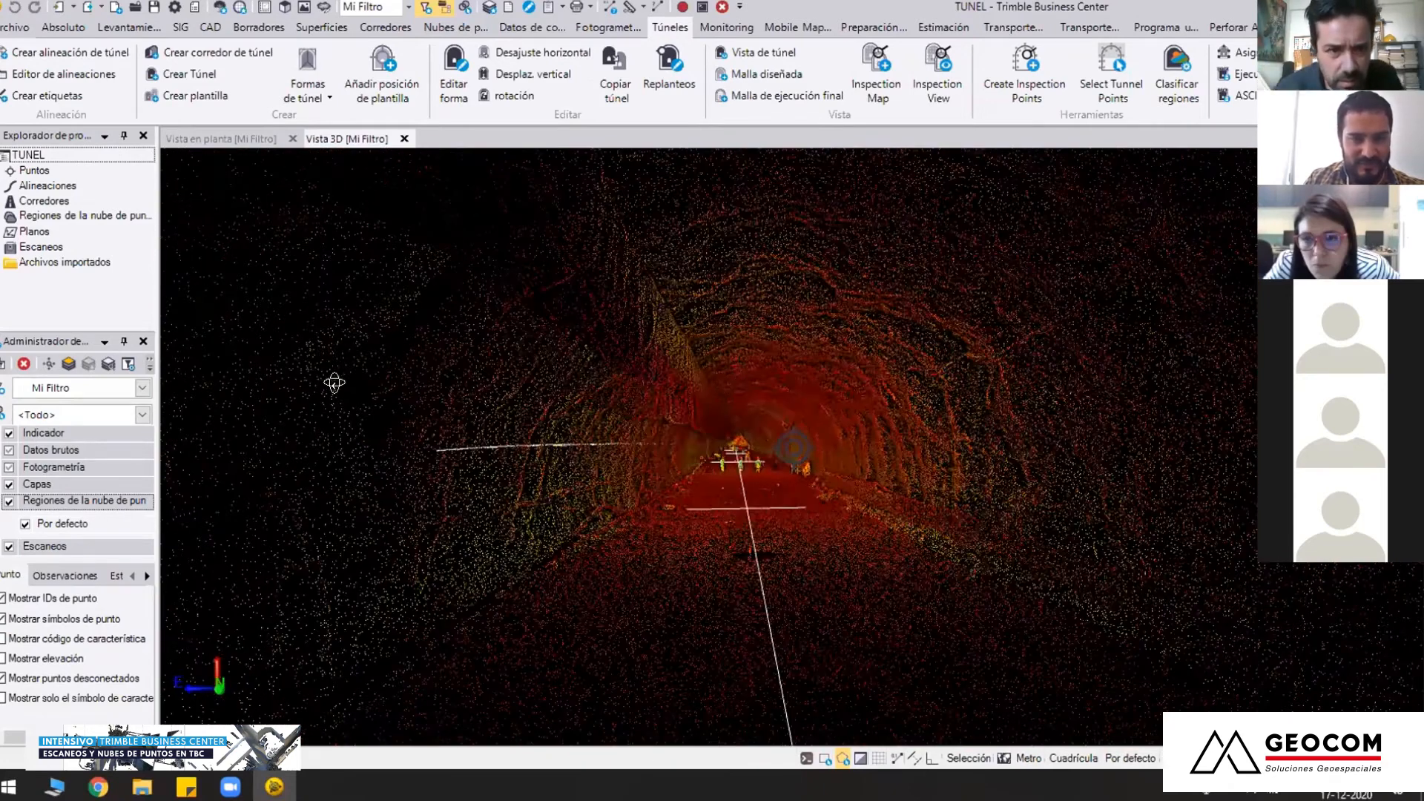
{"action": "middle_click_drag", "start_coordinate": [365, 385], "coordinate": [719, 471]}
{"action": "middle_click_drag", "start_coordinate": [876, 473], "coordinate": [604, 539]}
{"action": "scroll", "coordinate": [604, 541], "scroll_direction": "down", "scroll_amount": 3}
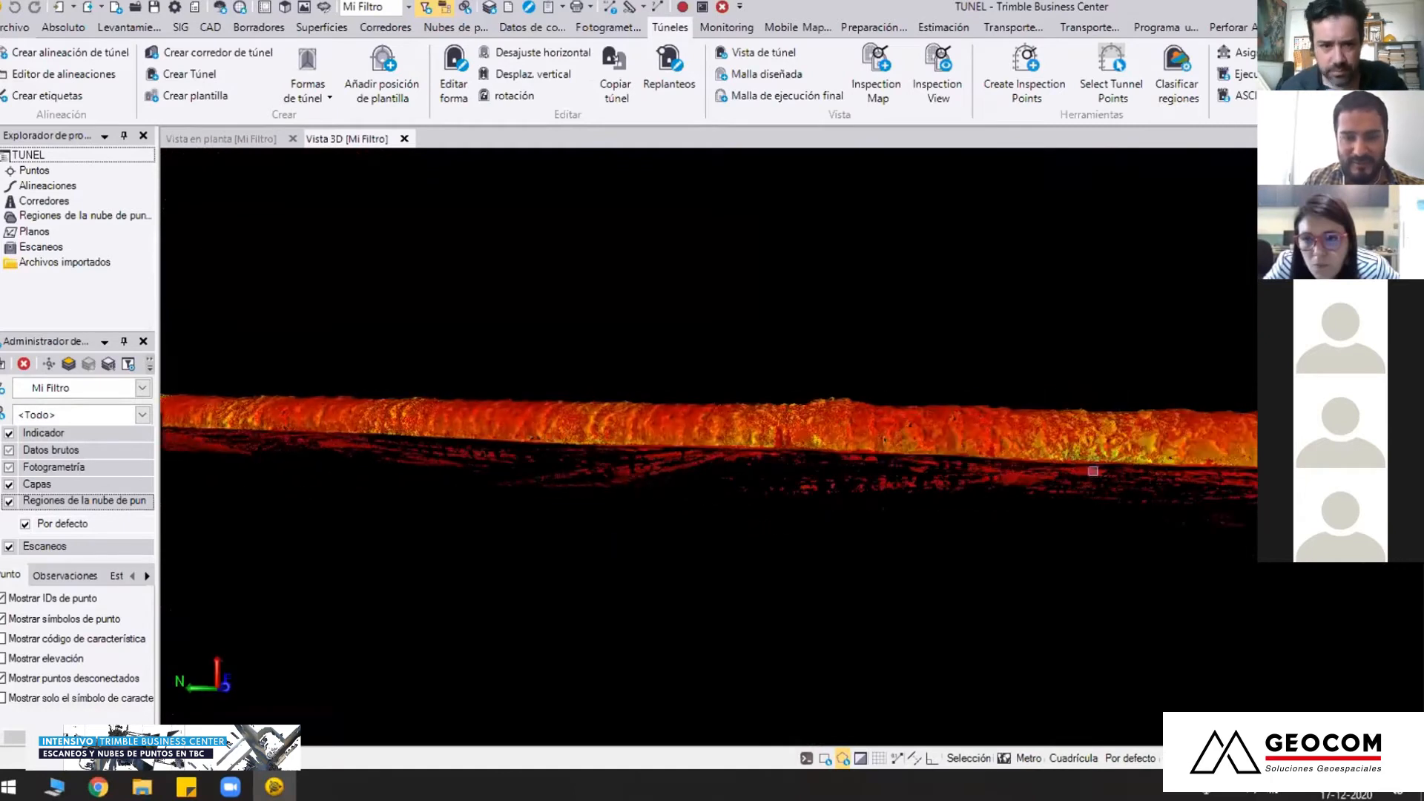
Examine the tunnel's exterior, its side branch and the alignment station labels from above and from the side
{"action": "middle_click_drag", "start_coordinate": [391, 460], "coordinate": [1013, 521]}
{"action": "middle_click_drag", "start_coordinate": [563, 486], "coordinate": [674, 512]}
{"action": "scroll", "coordinate": [672, 475], "scroll_direction": "down", "scroll_amount": 2}
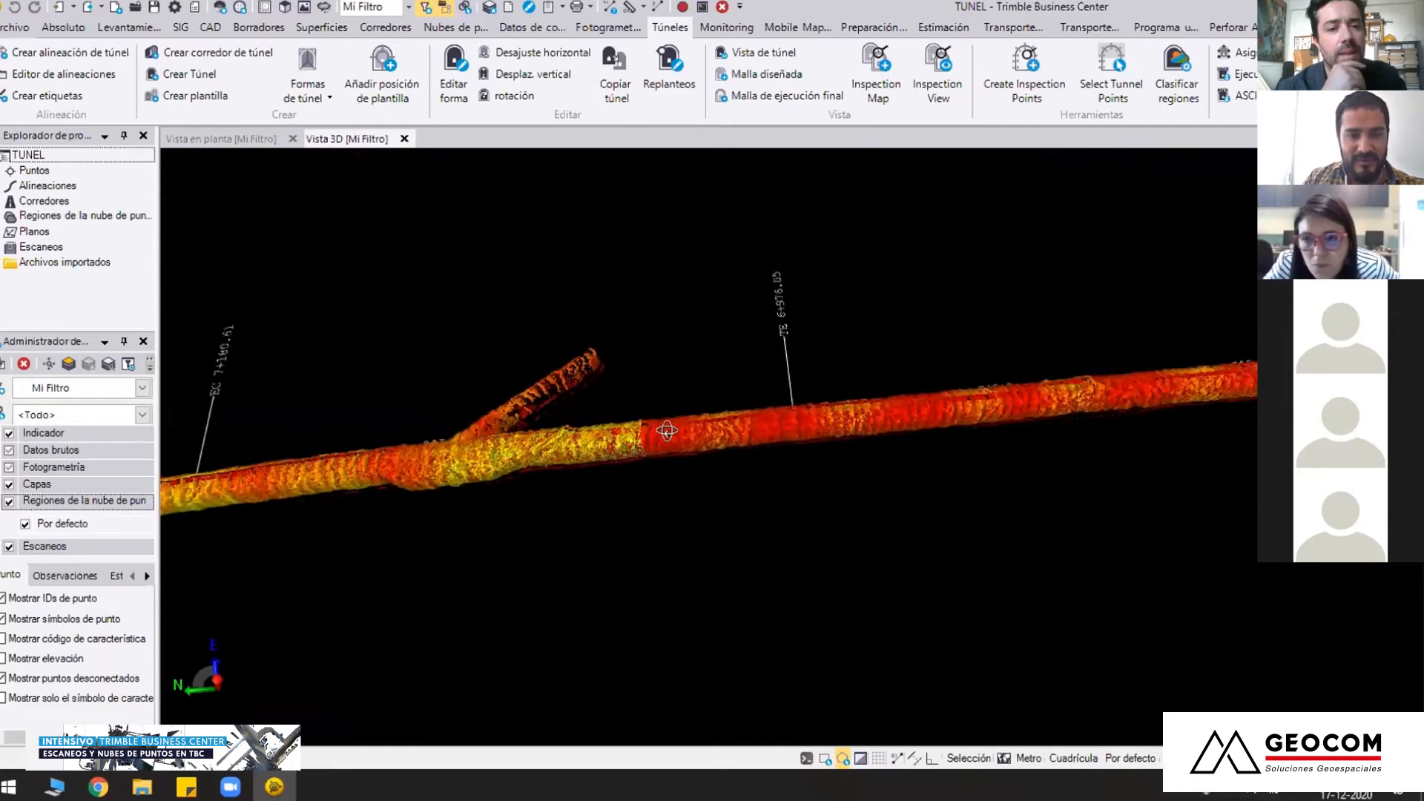
{"action": "middle_click_drag", "start_coordinate": [665, 430], "coordinate": [660, 348]}
{"action": "mouse_move", "coordinate": [794, 448]}
{"action": "middle_mouse_down"}
{"action": "mouse_move", "coordinate": [716, 493]}
{"action": "mouse_move", "coordinate": [839, 574]}
{"action": "mouse_move", "coordinate": [782, 438]}
{"action": "middle_mouse_up"}
{"action": "mouse_move", "coordinate": [803, 518]}
{"action": "left_mouse_down"}
{"action": "mouse_move", "coordinate": [567, 532]}
{"action": "mouse_move", "coordinate": [719, 477]}
{"action": "mouse_move", "coordinate": [682, 476]}
{"action": "mouse_move", "coordinate": [891, 464]}
{"action": "mouse_move", "coordinate": [913, 484]}
{"action": "left_mouse_up"}
{"action": "scroll", "coordinate": [767, 553], "scroll_direction": "down", "scroll_amount": 3}
{"action": "scroll", "coordinate": [604, 448], "scroll_direction": "down", "scroll_amount": 2}
{"action": "left_click_drag", "start_coordinate": [791, 448], "coordinate": [784, 474]}
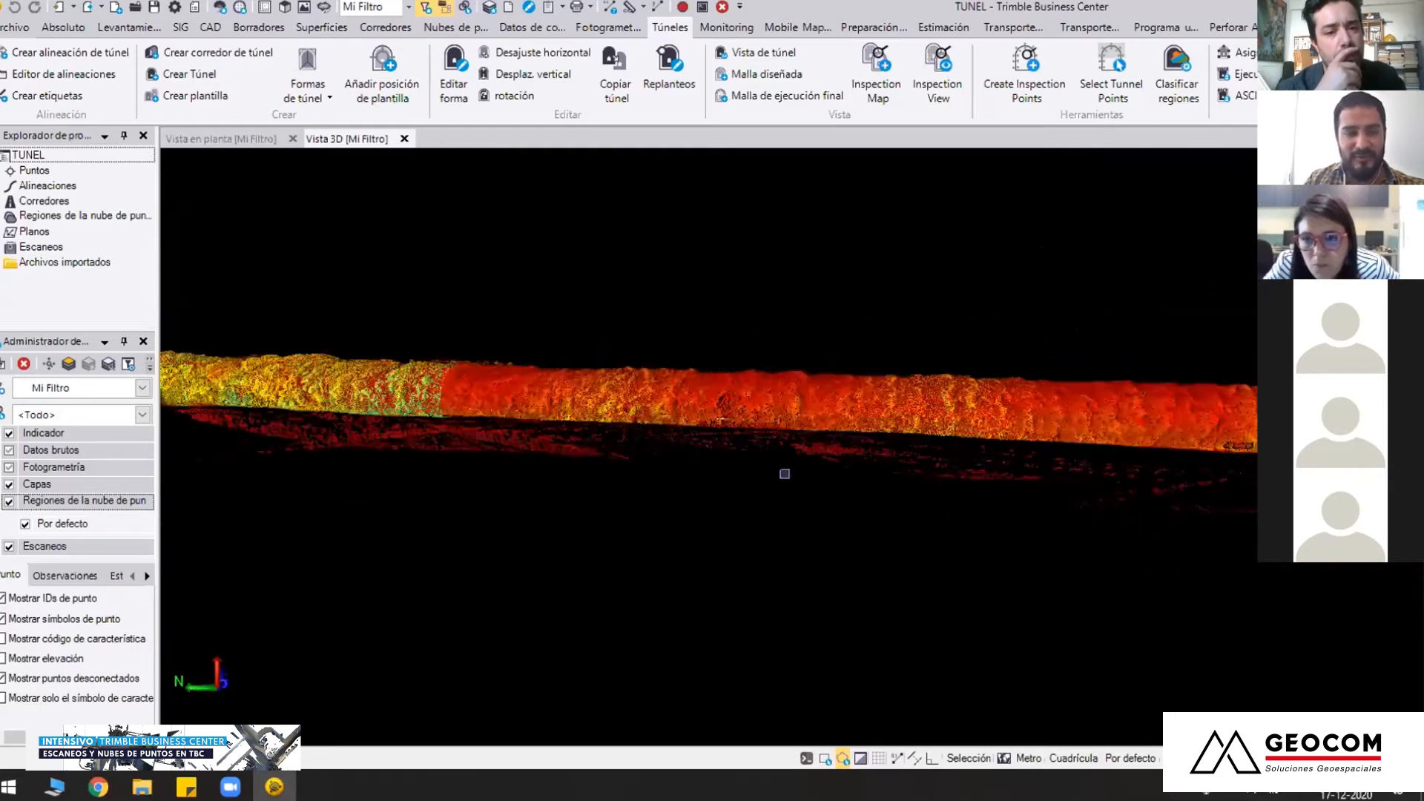
Examine the colour-graded tunnel from several side and raised angles, ending on the stretch around alignment label TE 6+976.05
{"action": "scroll", "coordinate": [784, 475], "scroll_direction": "down", "scroll_amount": 2}
{"action": "mouse_move", "coordinate": [420, 546]}
{"action": "left_mouse_down"}
{"action": "mouse_move", "coordinate": [569, 485]}
{"action": "mouse_move", "coordinate": [590, 597]}
{"action": "left_mouse_up"}
{"action": "scroll", "coordinate": [705, 545], "scroll_direction": "down", "scroll_amount": 3}
{"action": "left_click_drag", "start_coordinate": [705, 546], "coordinate": [630, 534]}
{"action": "middle_click_drag", "start_coordinate": [630, 534], "coordinate": [407, 555]}
{"action": "left_click_drag", "start_coordinate": [661, 512], "coordinate": [669, 575]}
{"action": "scroll", "coordinate": [738, 443], "scroll_direction": "up", "scroll_amount": 3}
{"action": "left_click_drag", "start_coordinate": [706, 487], "coordinate": [748, 549]}
{"action": "middle_click_drag", "start_coordinate": [747, 549], "coordinate": [904, 603]}
{"action": "middle_click_drag", "start_coordinate": [658, 544], "coordinate": [603, 512]}
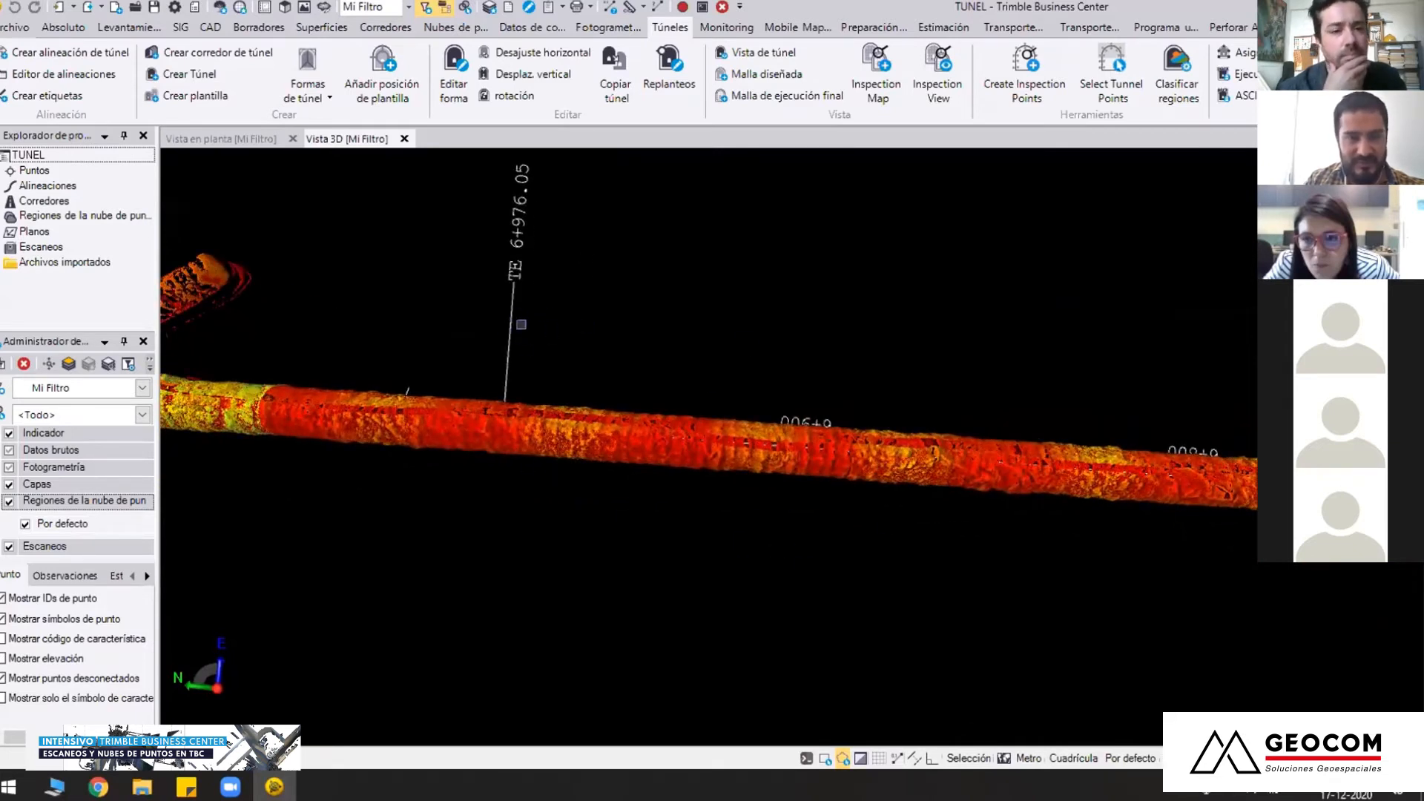
Select the tunnel's cloud points in a polygon drawn around the stretch from label TE 6+976.05 to about station 6+900
{"action": "left_click", "coordinate": [472, 29]}
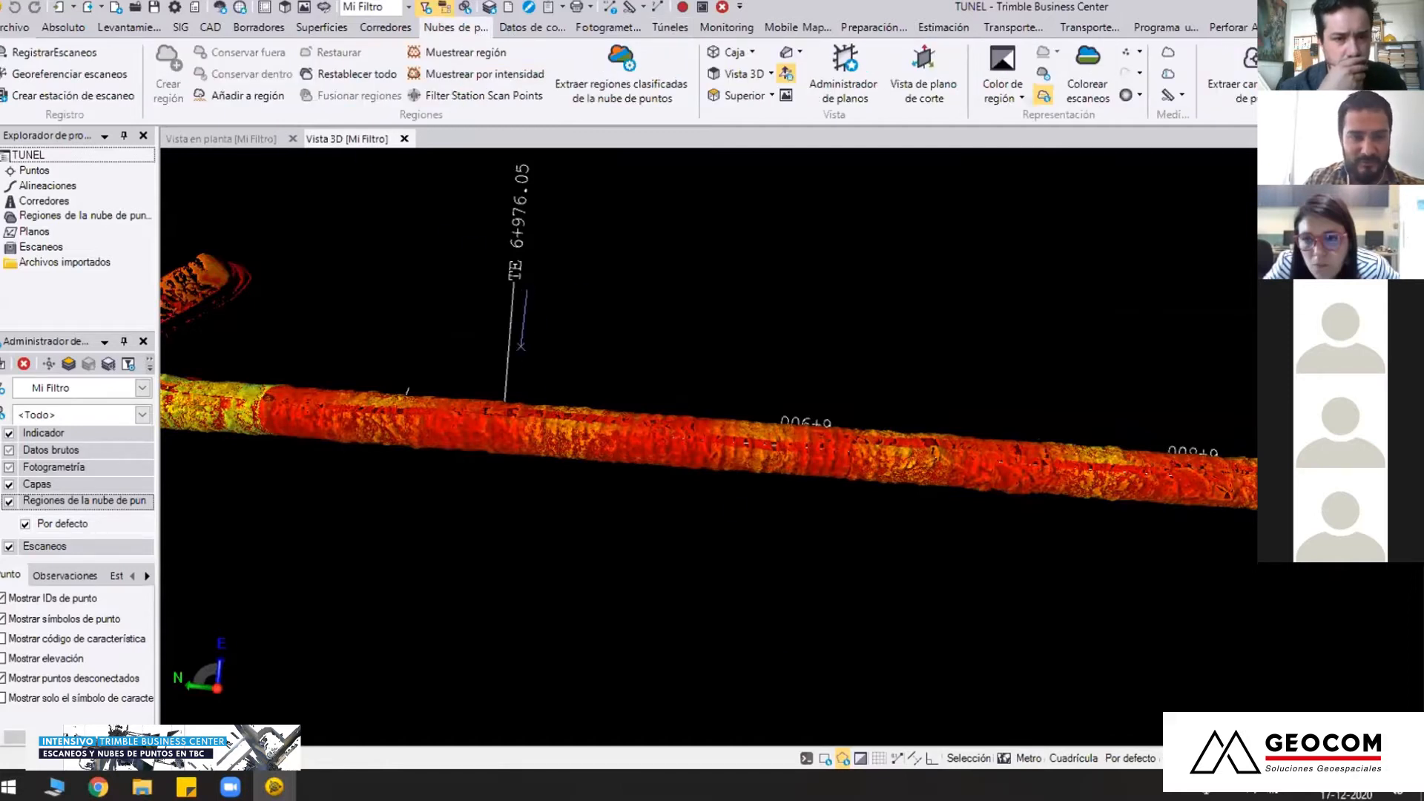
{"action": "left_click", "coordinate": [488, 489]}
{"action": "left_click", "coordinate": [544, 550]}
{"action": "left_click", "coordinate": [740, 555]}
{"action": "left_click", "coordinate": [795, 531]}
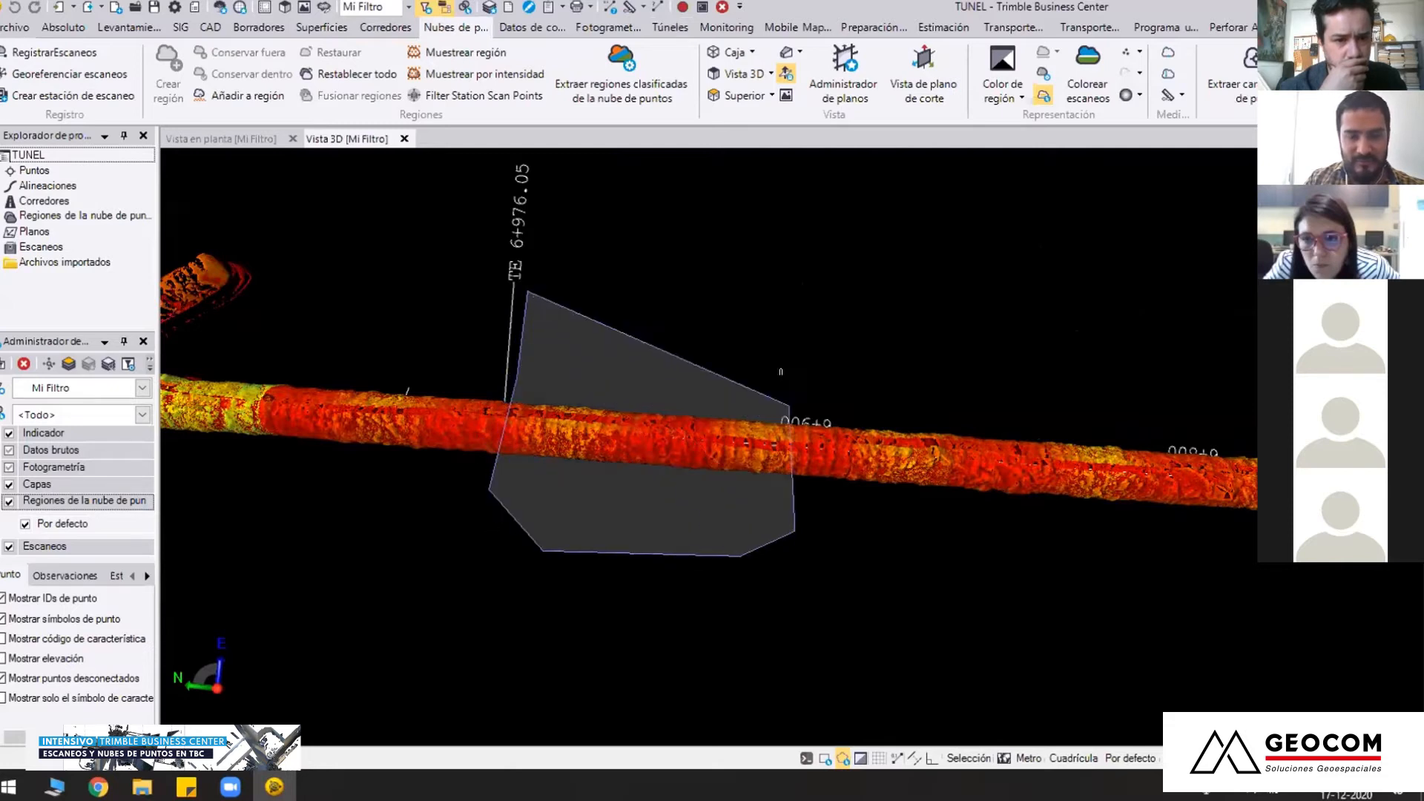
{"action": "left_click", "coordinate": [706, 426]}
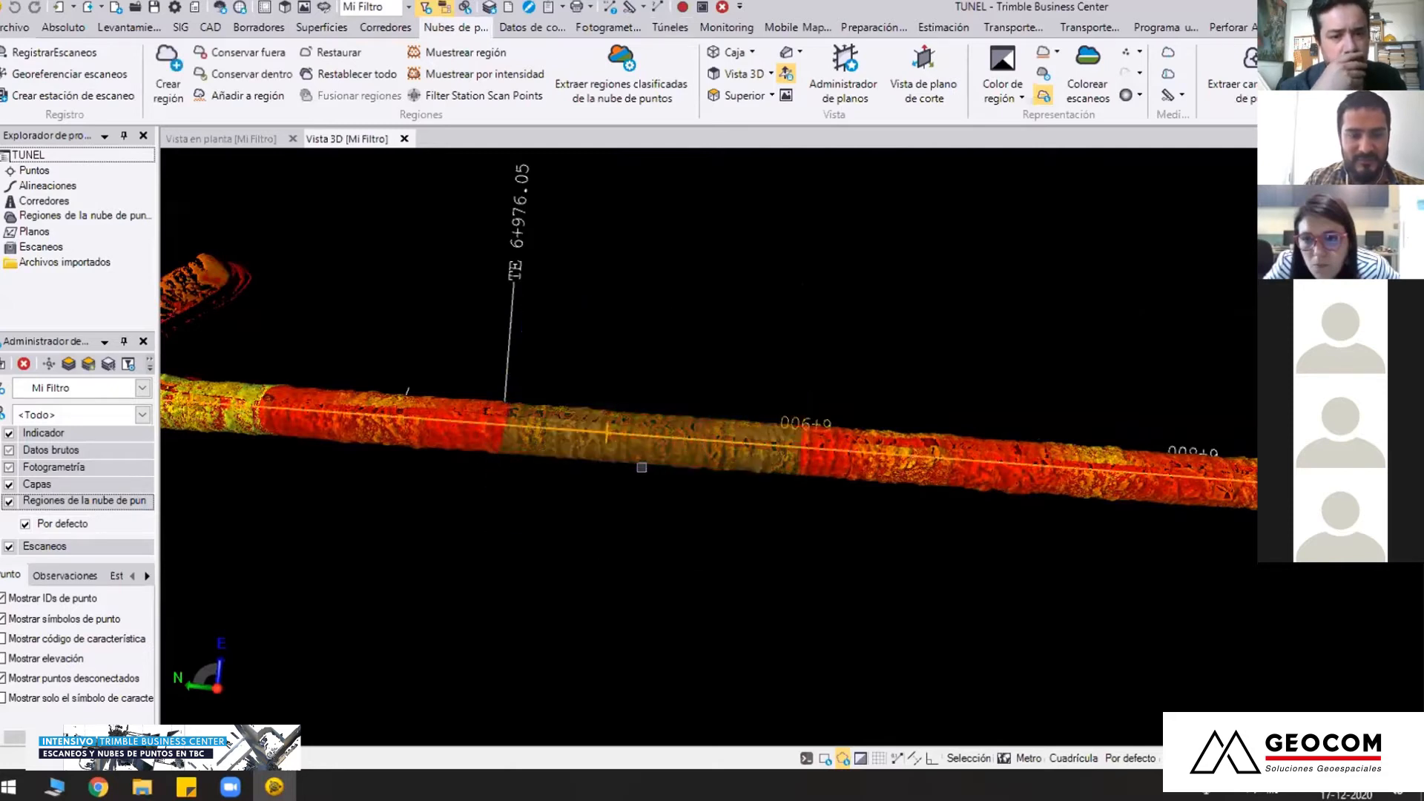
Create a point cloud region named 1 from the selected tunnel points
{"action": "left_click", "coordinate": [169, 85]}
{"action": "left_click_drag", "start_coordinate": [657, 383], "coordinate": [568, 385]}
{"action": "type", "text": "1"}
{"action": "left_click", "coordinate": [728, 414]}
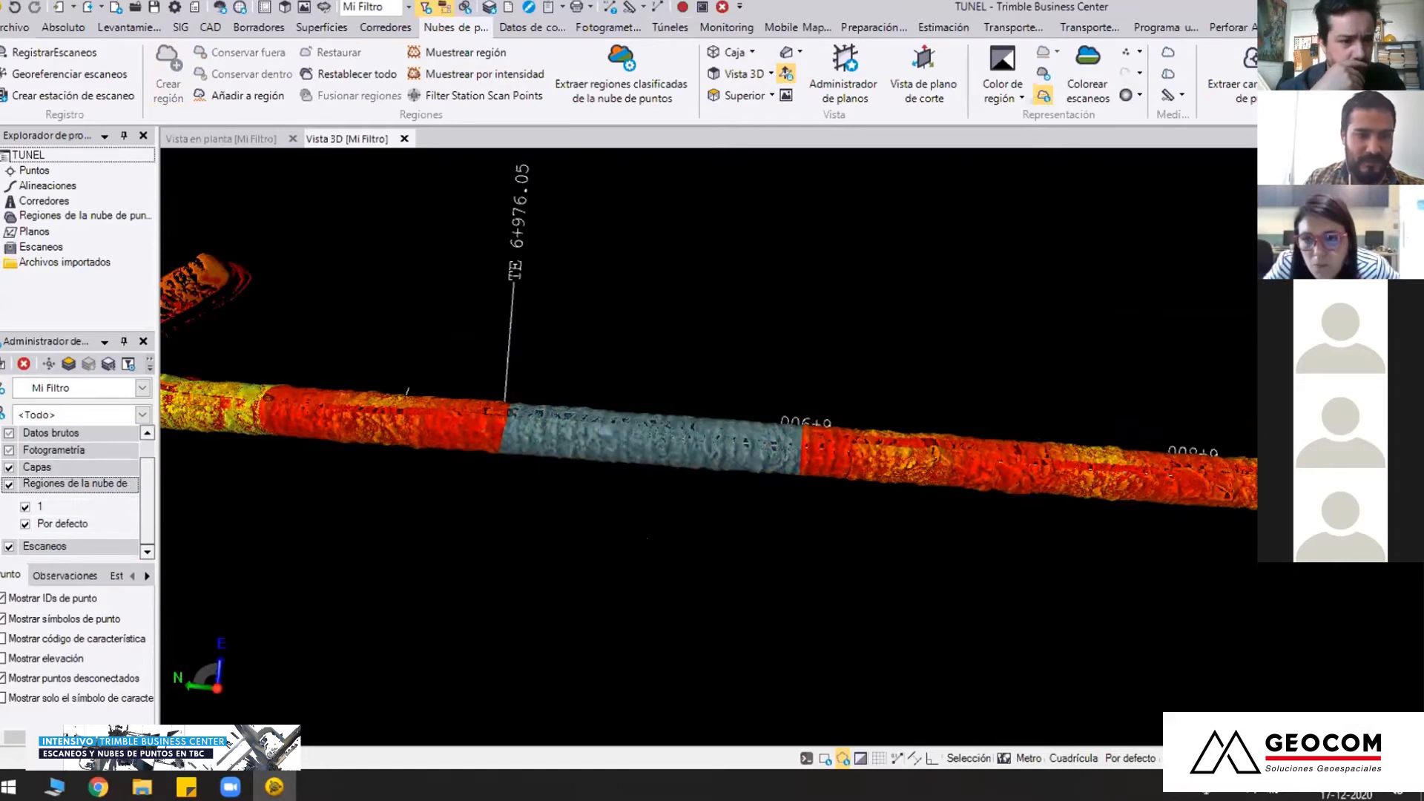
Hide the Por defecto region and examine the isolated tunnel stretch of region 1 from the side
{"action": "left_click", "coordinate": [26, 525]}
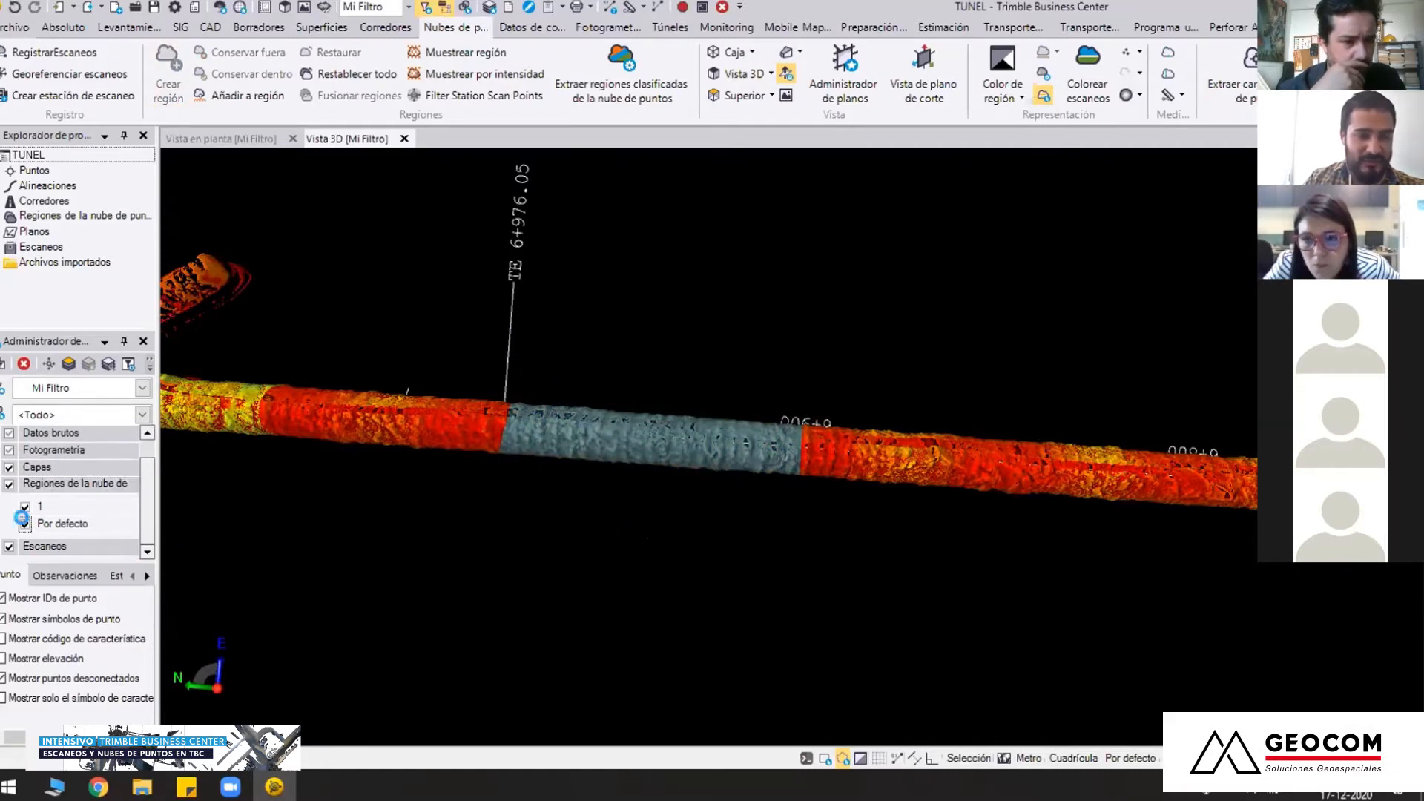
{"action": "right_click_drag", "start_coordinate": [786, 521], "coordinate": [820, 427]}
{"action": "scroll", "coordinate": [812, 412], "scroll_direction": "up", "scroll_amount": 5}
{"action": "middle_click_drag", "start_coordinate": [809, 412], "coordinate": [741, 489]}
{"action": "right_click_drag", "start_coordinate": [740, 490], "coordinate": [488, 536]}
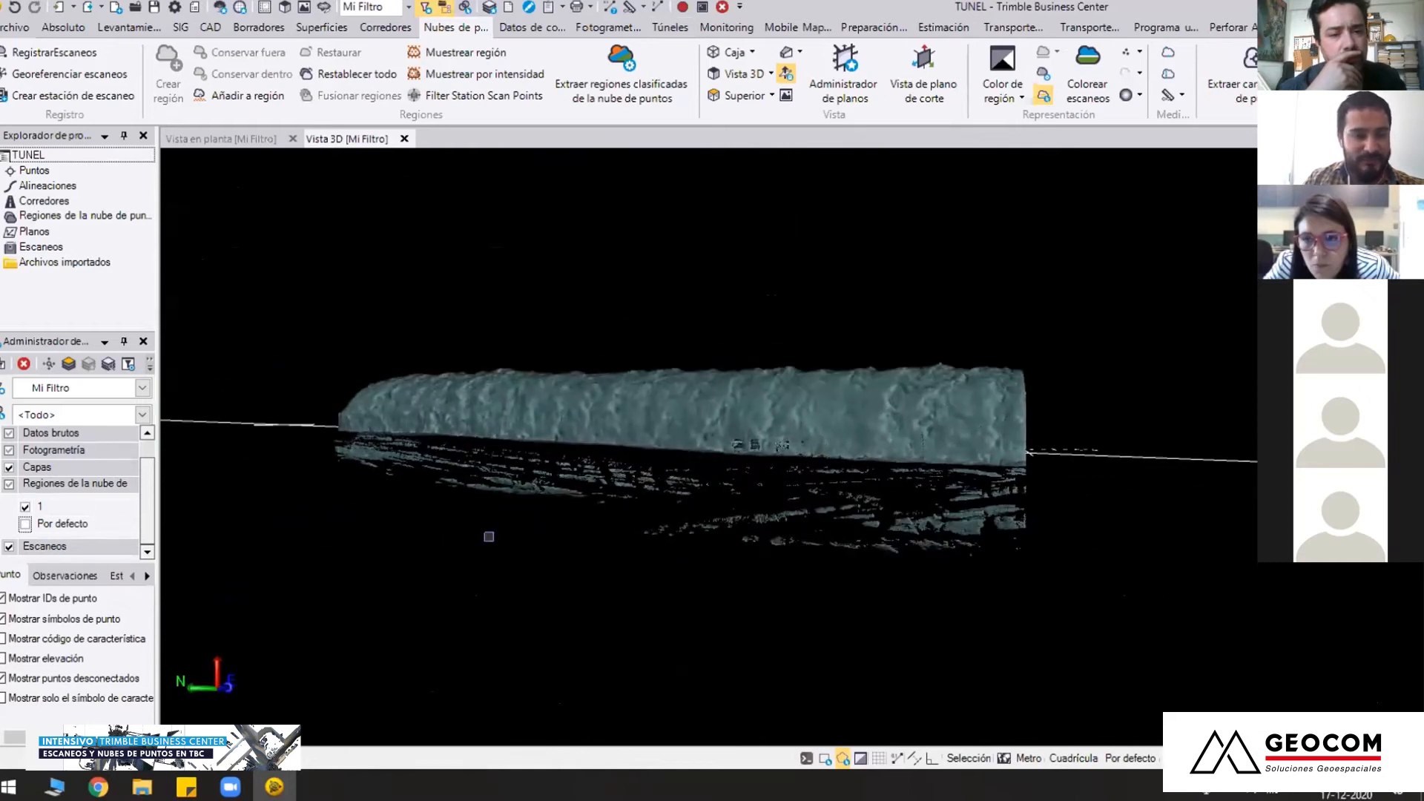
Open the properties of point cloud region 1 and check its point count
{"action": "left_click", "coordinate": [38, 509]}
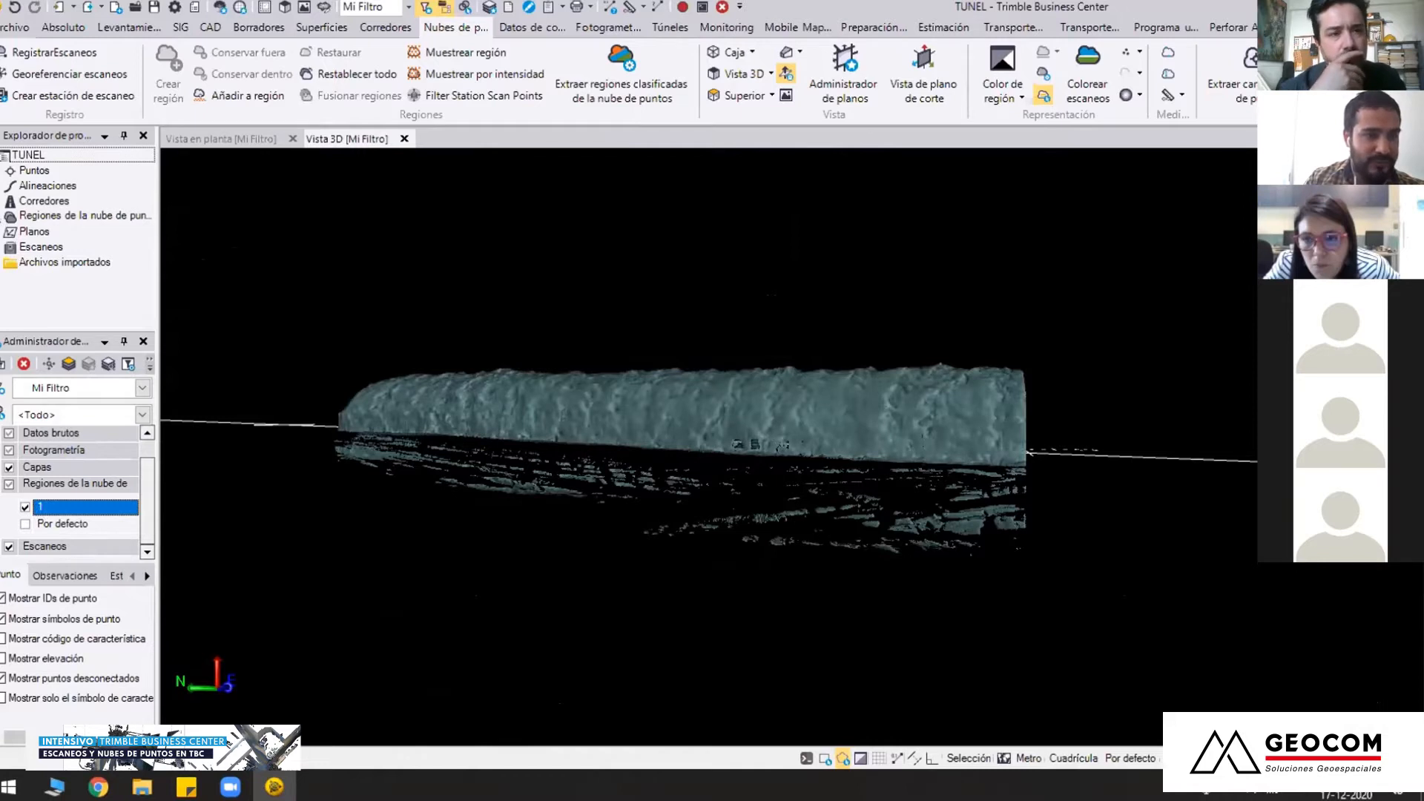
{"action": "left_click", "coordinate": [2, 216]}
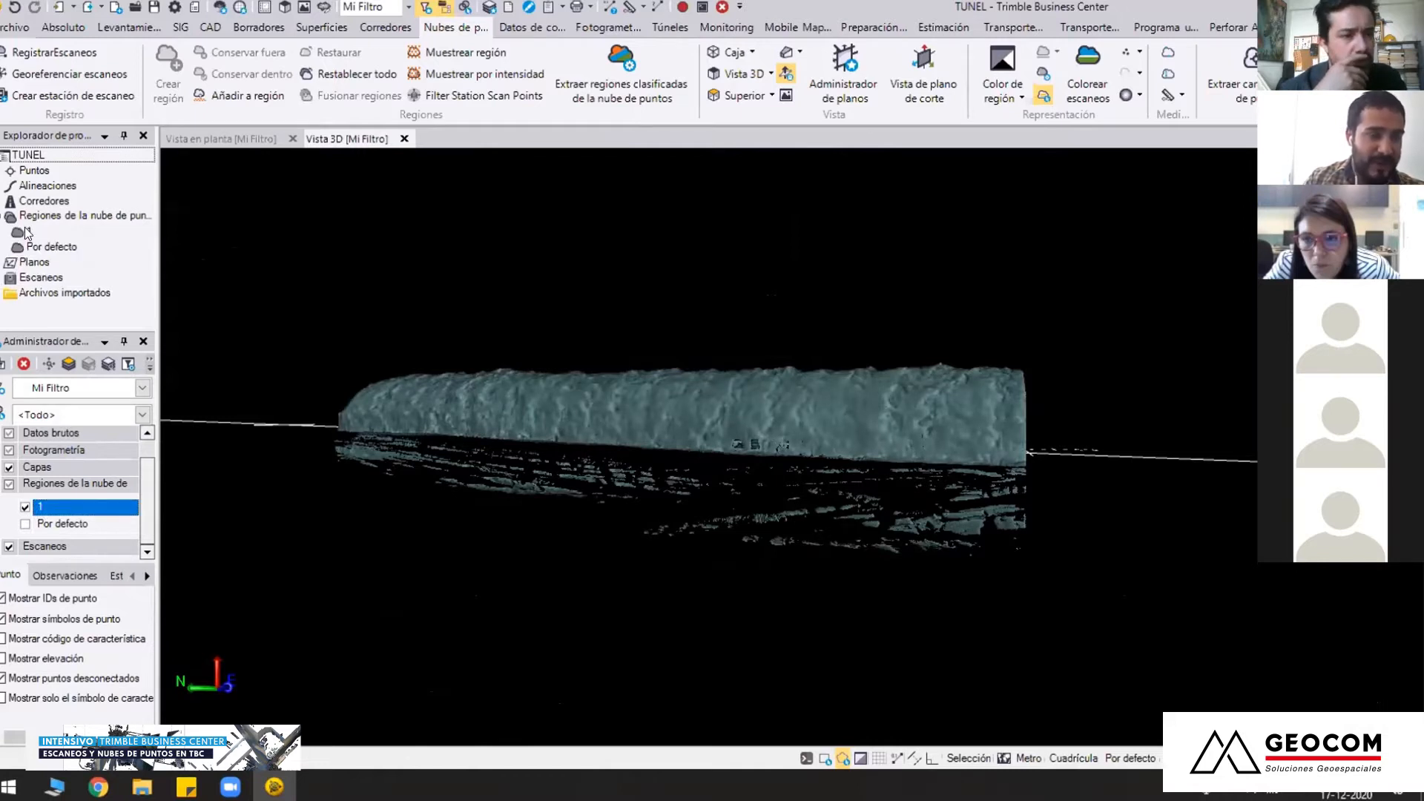
{"action": "left_click", "coordinate": [27, 233]}
{"action": "right_click", "coordinate": [30, 233]}
{"action": "left_click", "coordinate": [136, 354]}
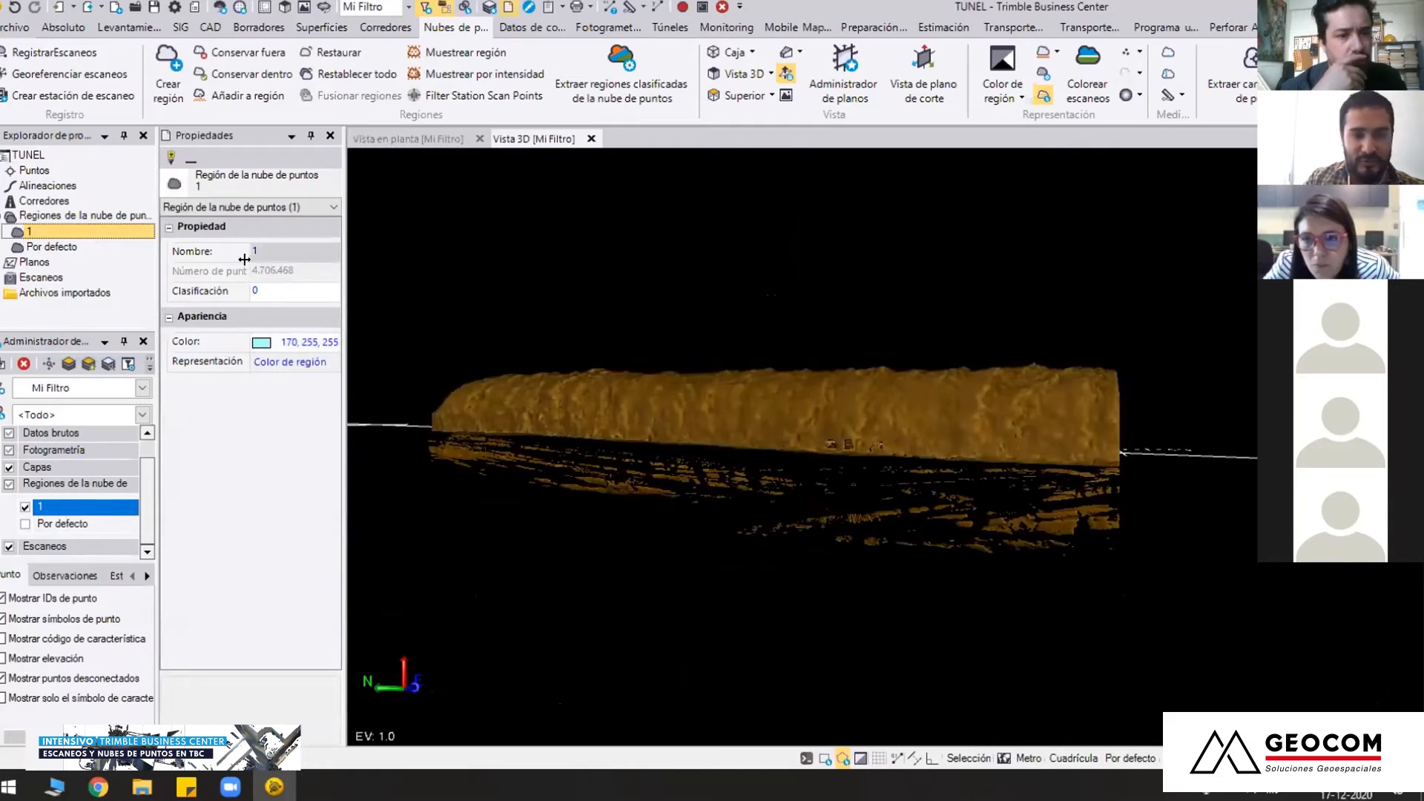
{"action": "middle_click_drag", "start_coordinate": [732, 450], "coordinate": [282, 326], "text": "shift"}
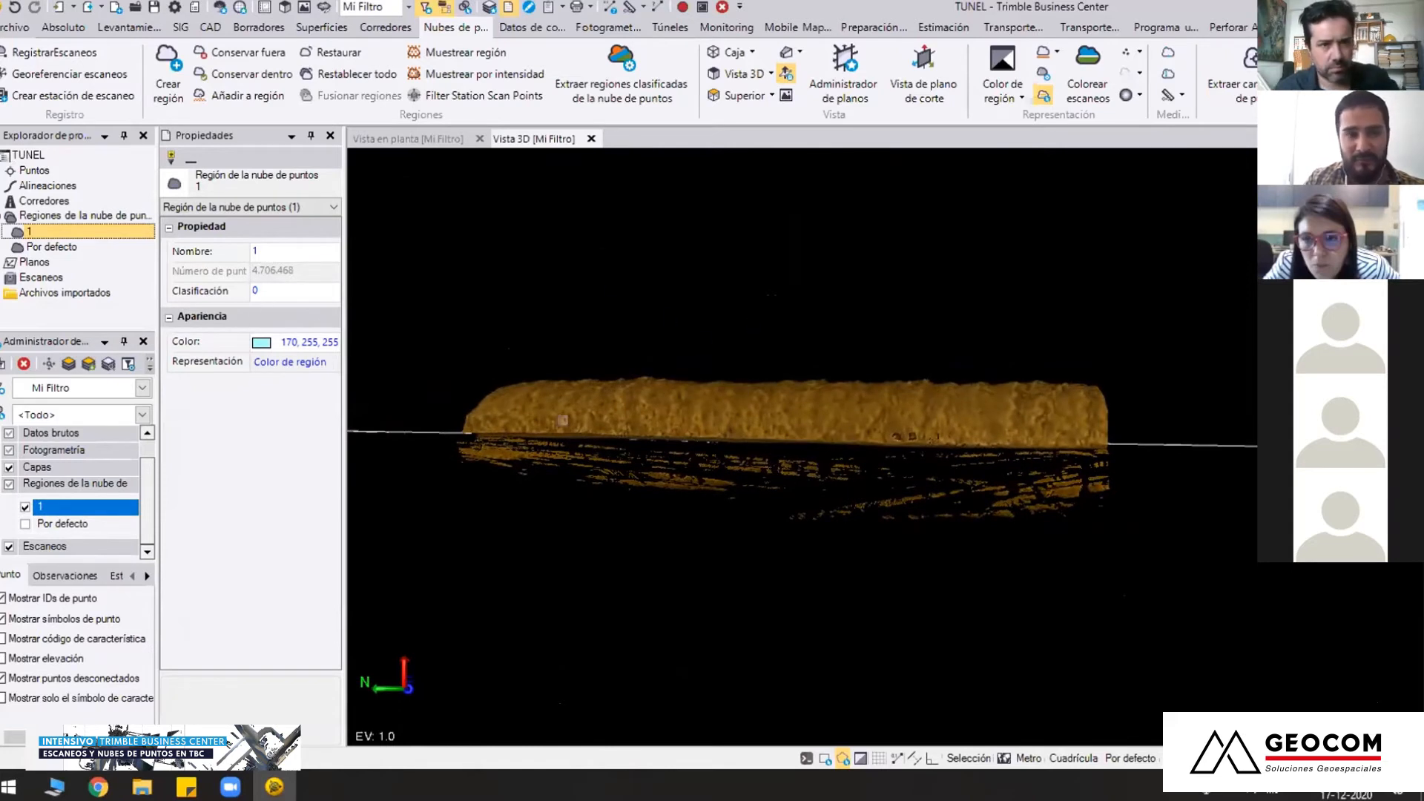
Sample region 1 with Espacial sampling at 0.030 spacing and save it with the name prefix Muestra
{"action": "left_click", "coordinate": [490, 63]}
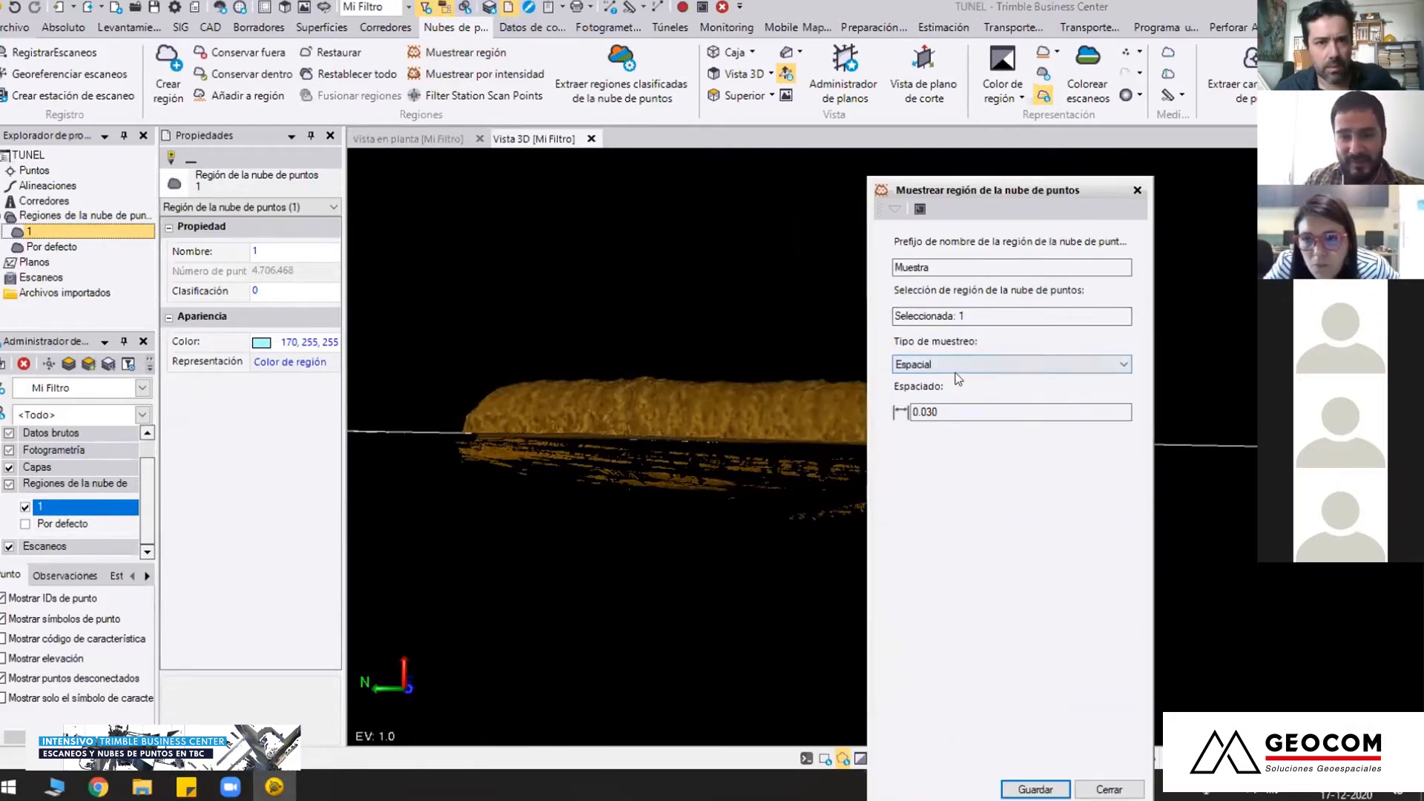
{"action": "left_click", "coordinate": [960, 412]}
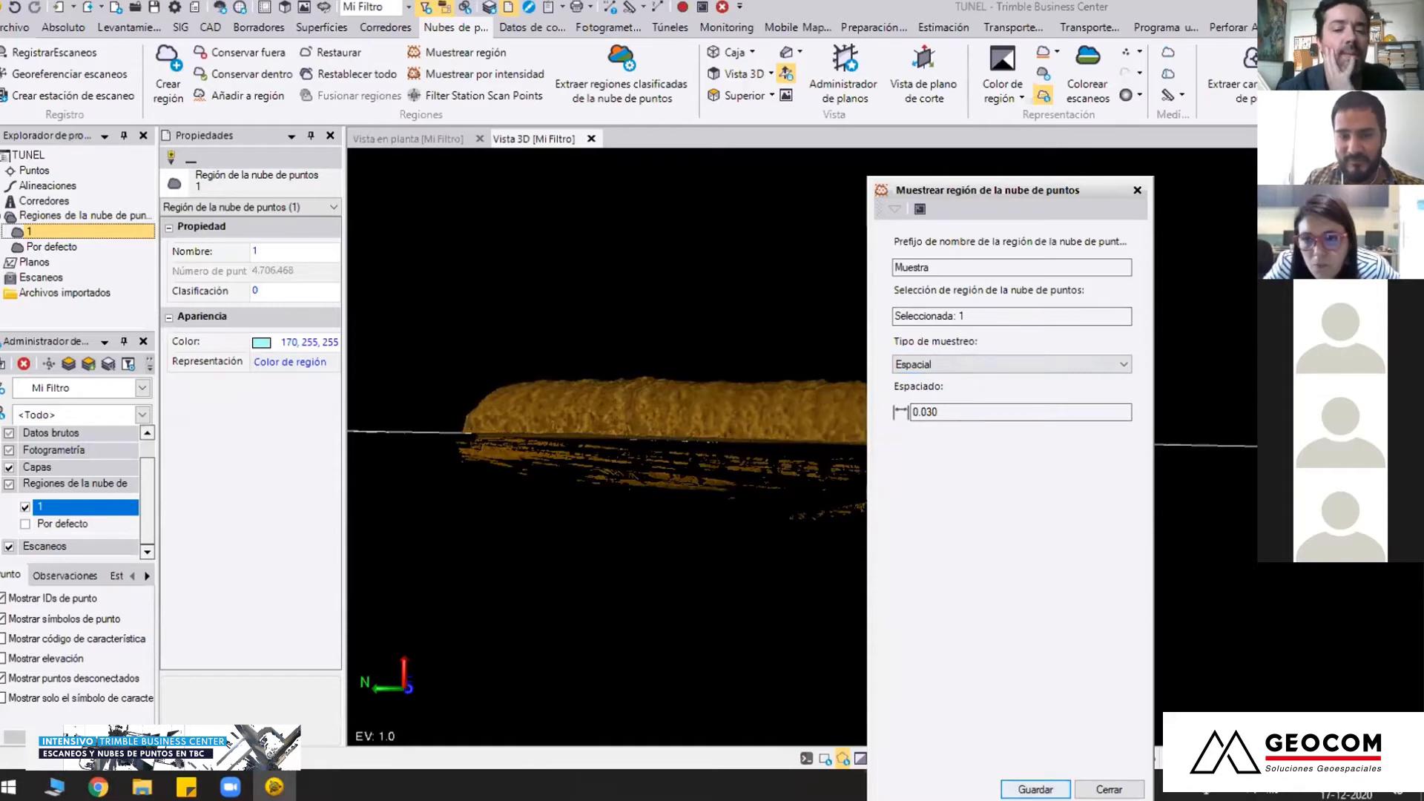
{"action": "left_click", "coordinate": [1034, 788]}
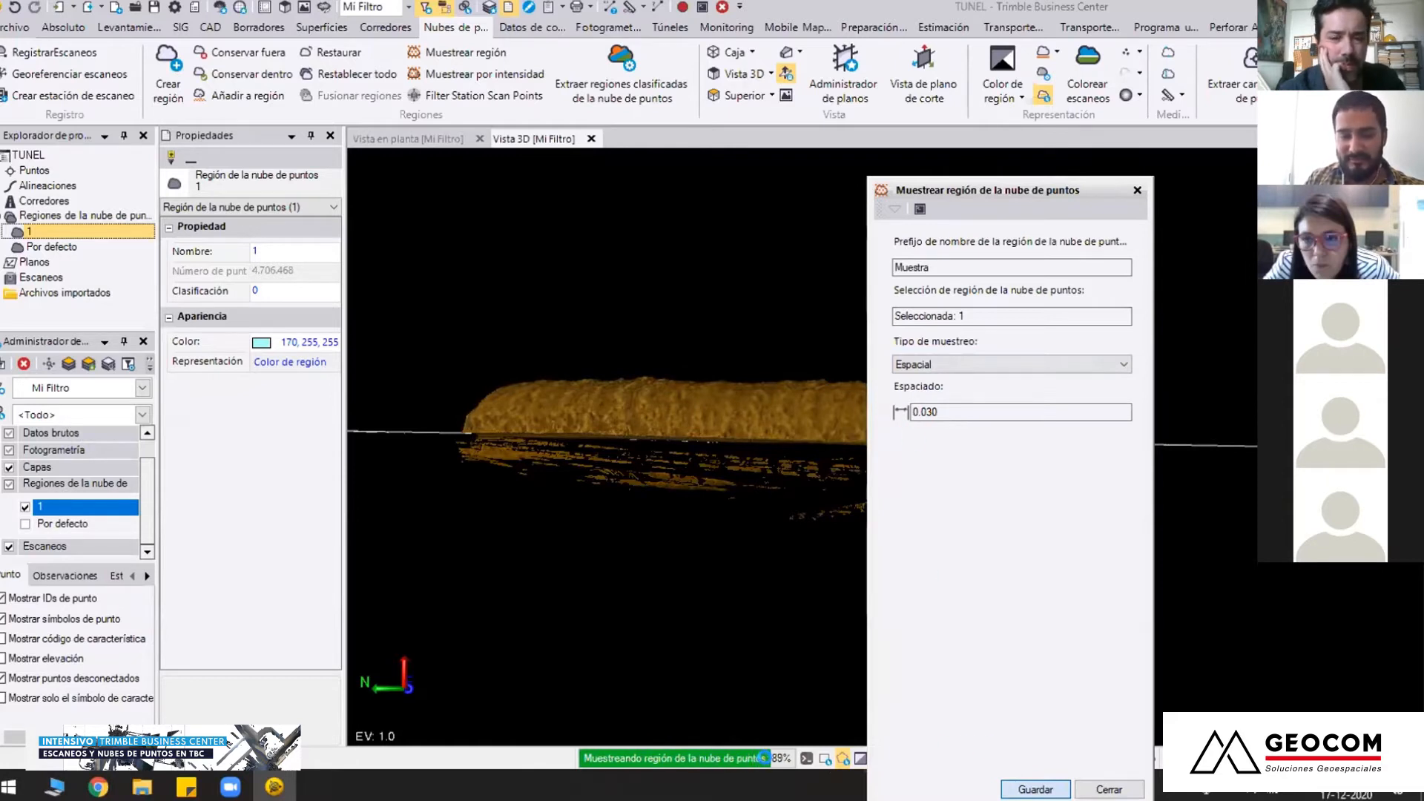
{"action": "left_click", "coordinate": [1104, 790]}
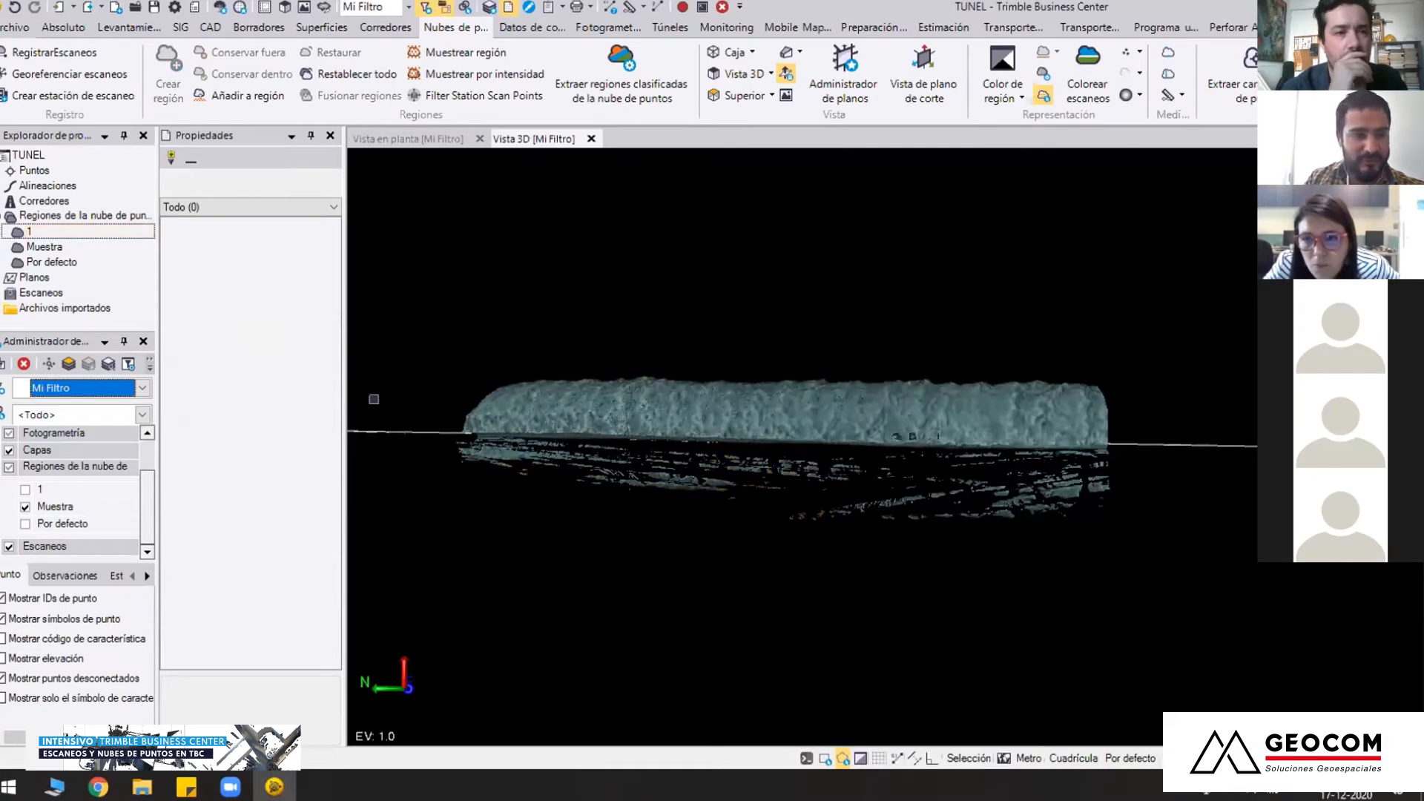
Check the Muestra region's point count in its properties and examine its point density up close
{"action": "middle_click_drag", "start_coordinate": [888, 449], "coordinate": [810, 461]}
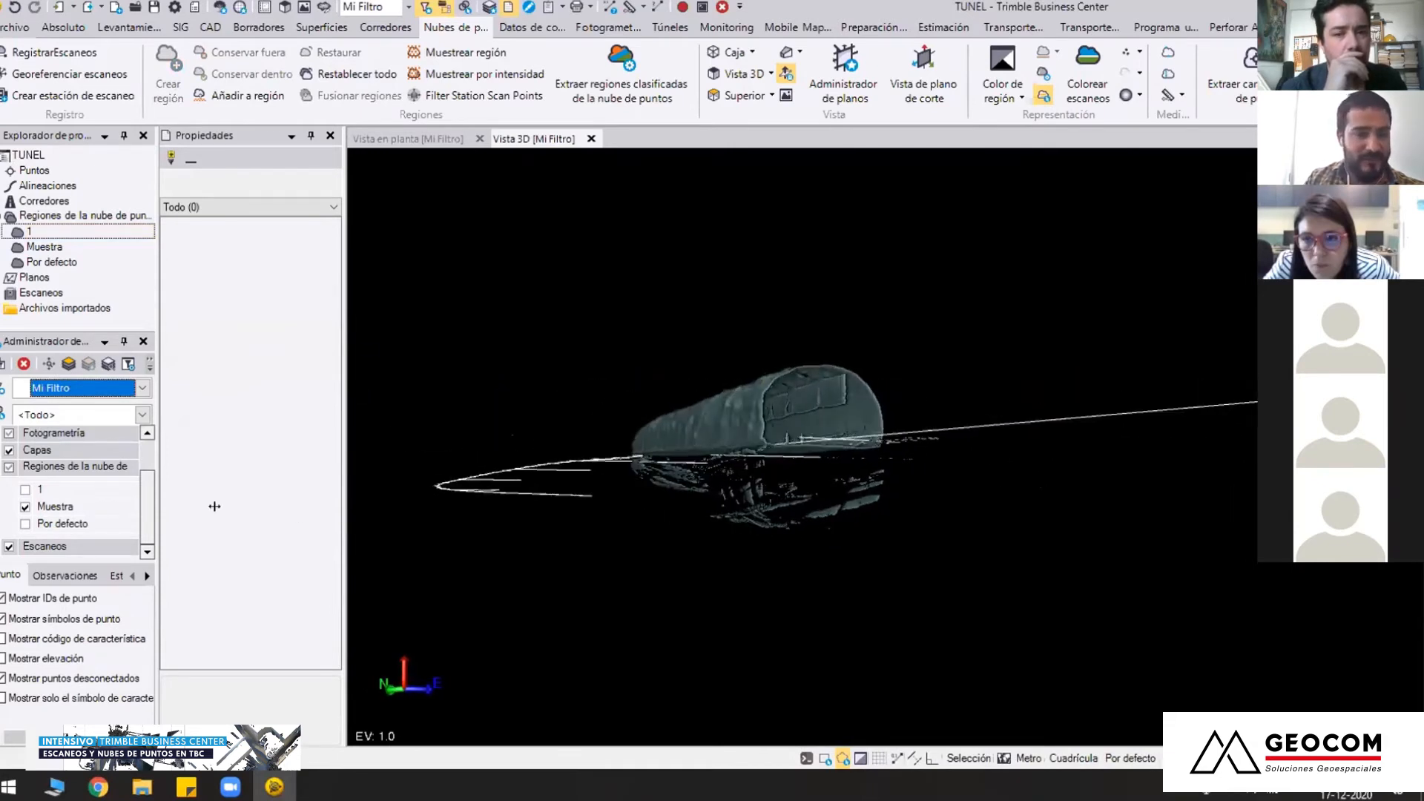
{"action": "left_click", "coordinate": [42, 247]}
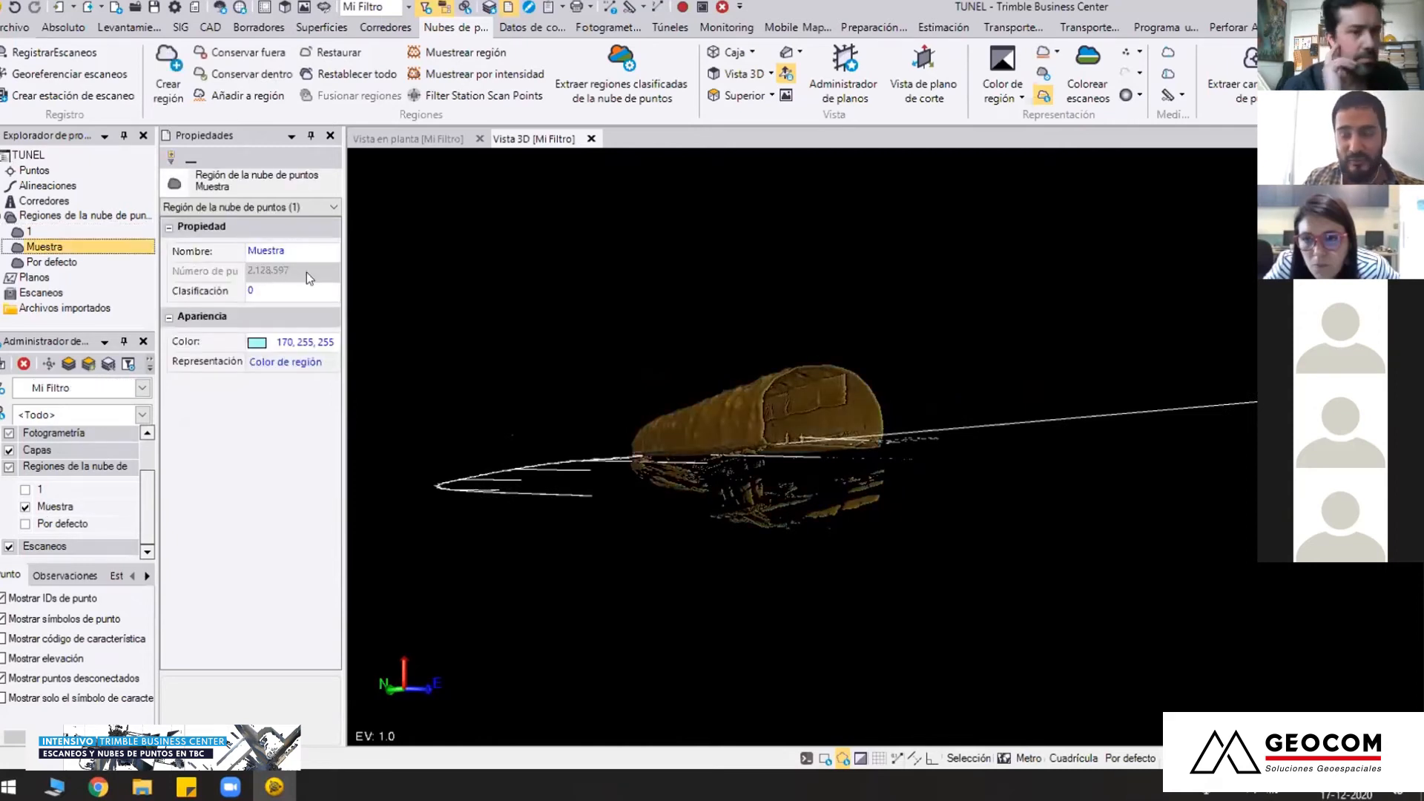
{"action": "middle_click_drag", "start_coordinate": [680, 409], "coordinate": [909, 424]}
{"action": "scroll", "coordinate": [910, 425], "scroll_direction": "up", "scroll_amount": 5}
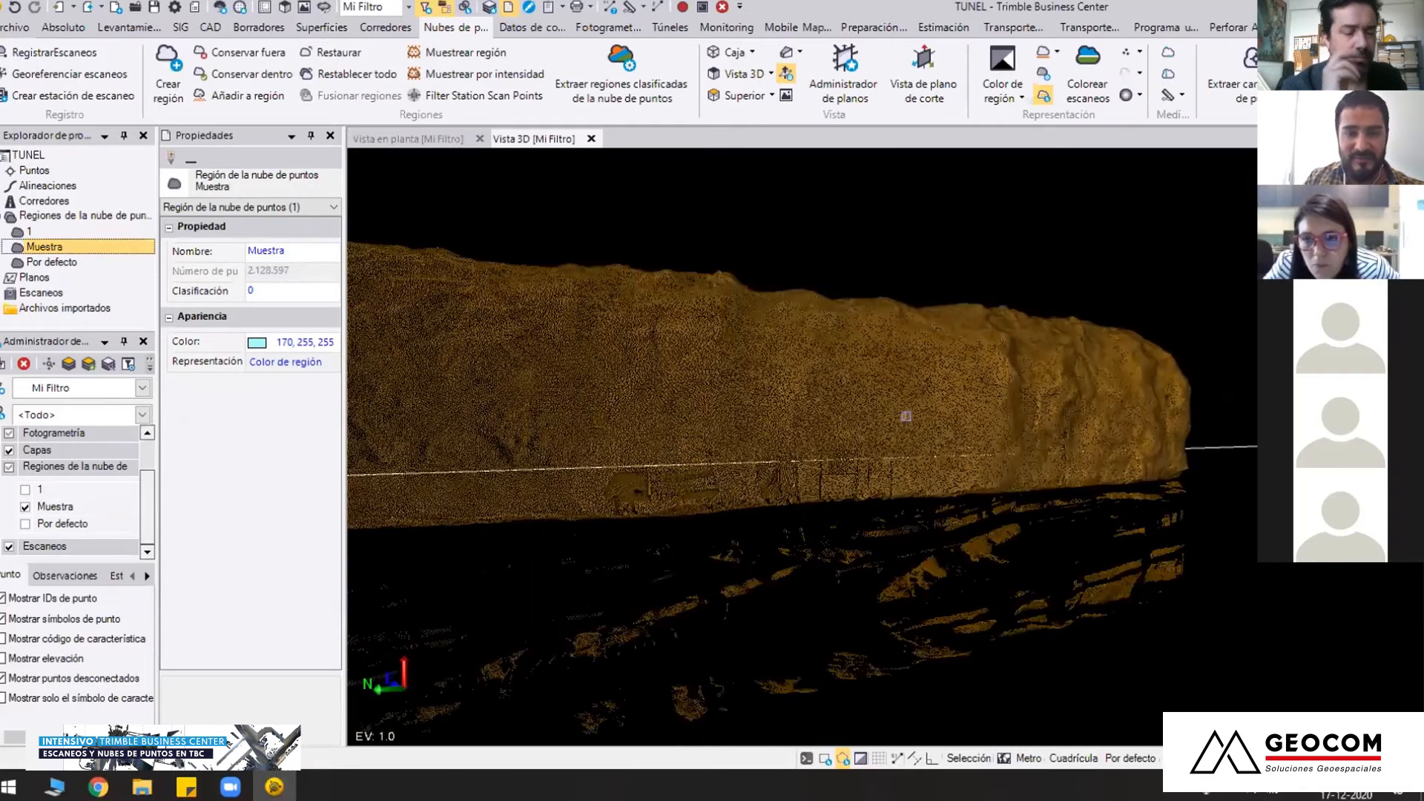
{"action": "scroll", "coordinate": [907, 416], "scroll_direction": "up", "scroll_amount": 3}
{"action": "scroll", "coordinate": [889, 446], "scroll_direction": "down", "scroll_amount": 6}
{"action": "middle_click_drag", "start_coordinate": [888, 448], "coordinate": [730, 483]}
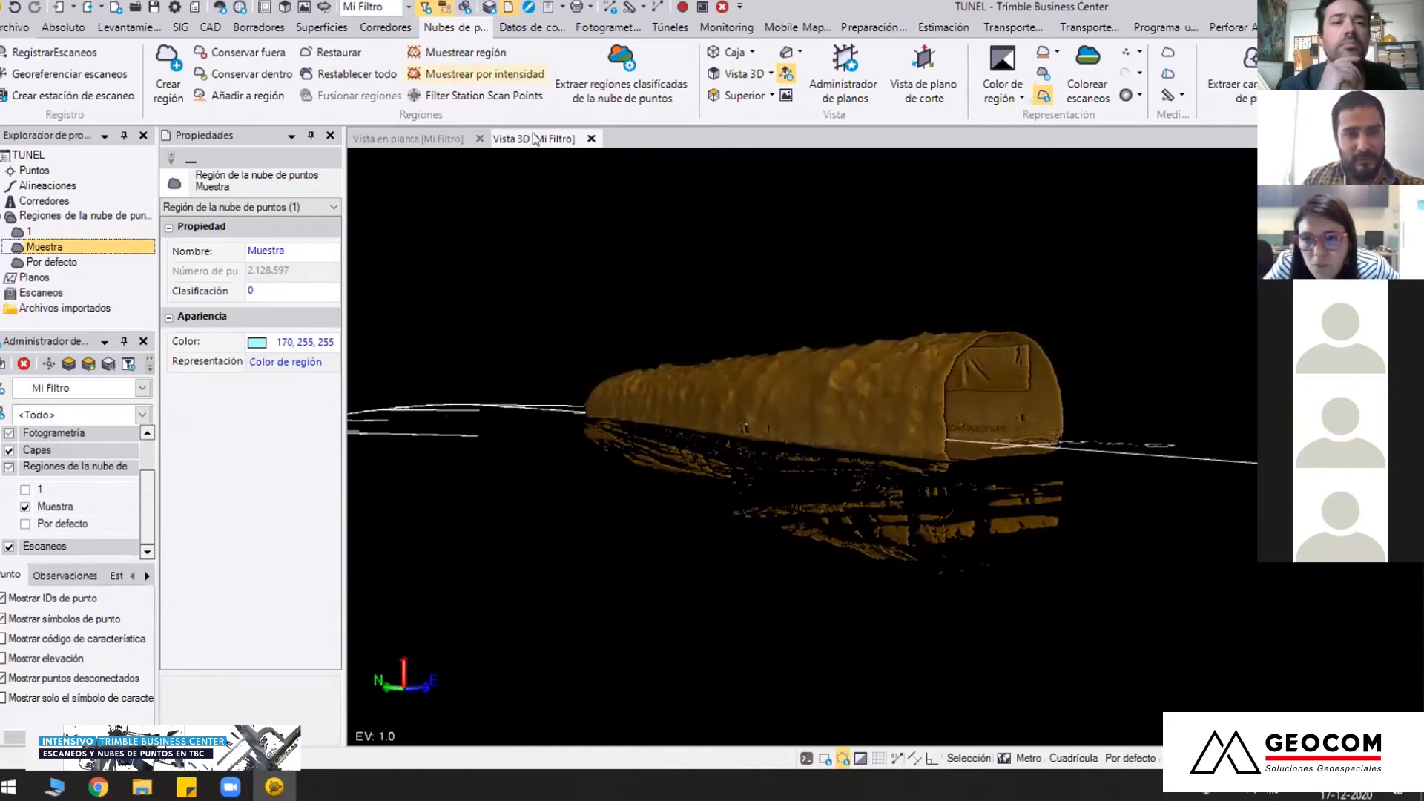
Start intensity sampling of the Muestra region, set the low intensity value to 17, and examine the previewed points to filter out
{"action": "left_click_drag", "start_coordinate": [997, 186], "coordinate": [1122, 147]}
{"action": "middle_click_drag", "start_coordinate": [687, 451], "coordinate": [647, 458]}
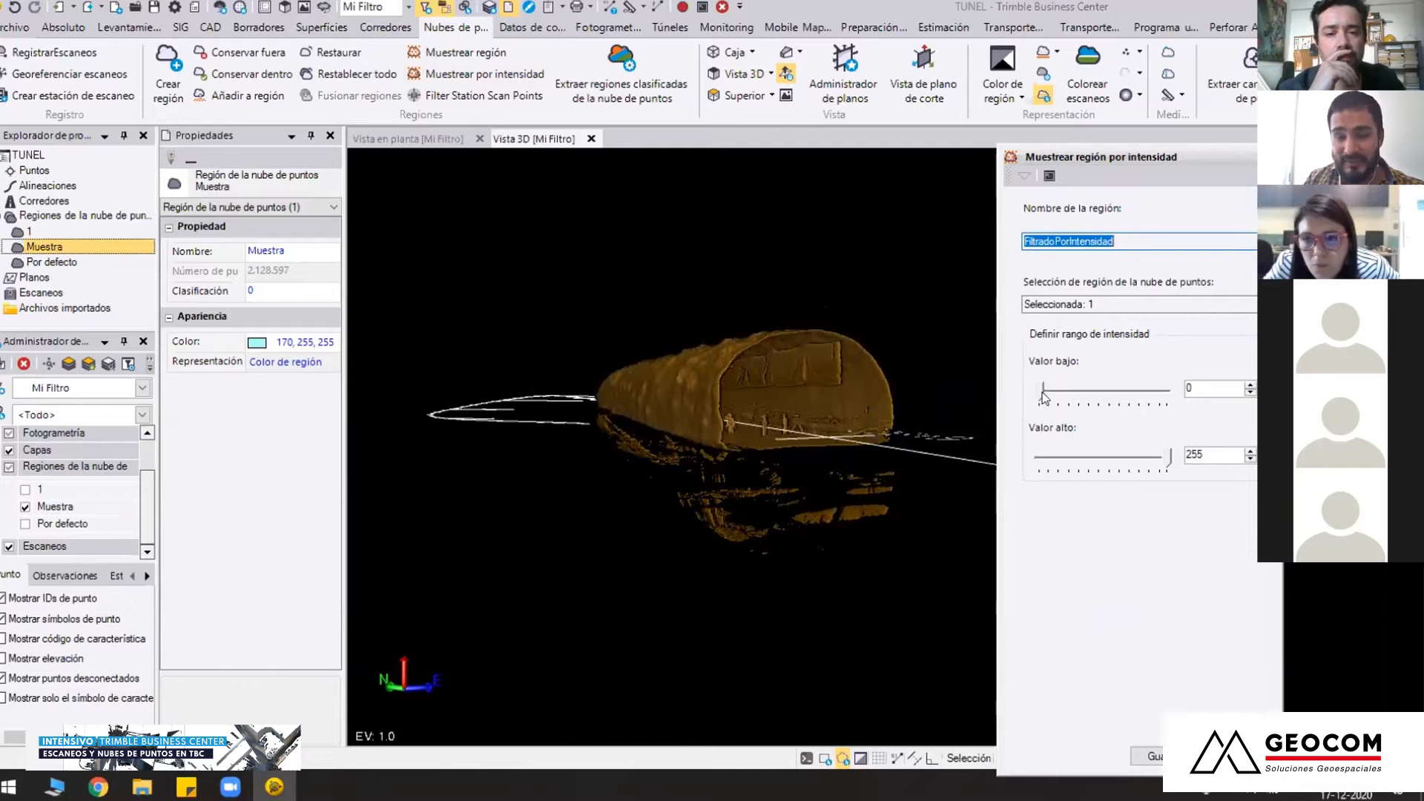
{"action": "left_click_drag", "start_coordinate": [1100, 159], "coordinate": [1064, 174]}
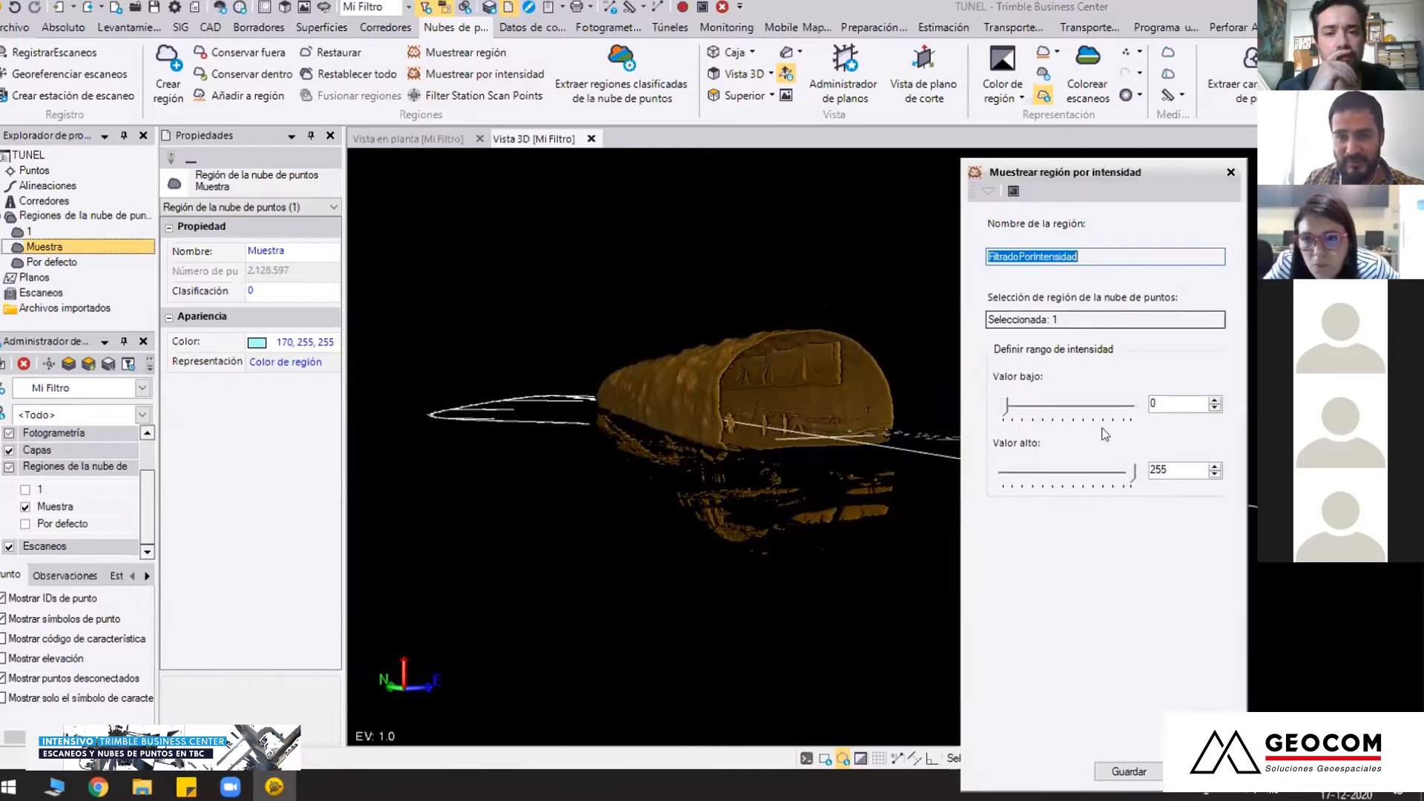
{"action": "left_click_drag", "start_coordinate": [1005, 409], "coordinate": [1013, 406]}
{"action": "middle_click_drag", "start_coordinate": [783, 455], "coordinate": [920, 448]}
{"action": "middle_click_drag", "start_coordinate": [646, 473], "coordinate": [781, 432]}
{"action": "middle_click_drag", "start_coordinate": [887, 447], "coordinate": [731, 520]}
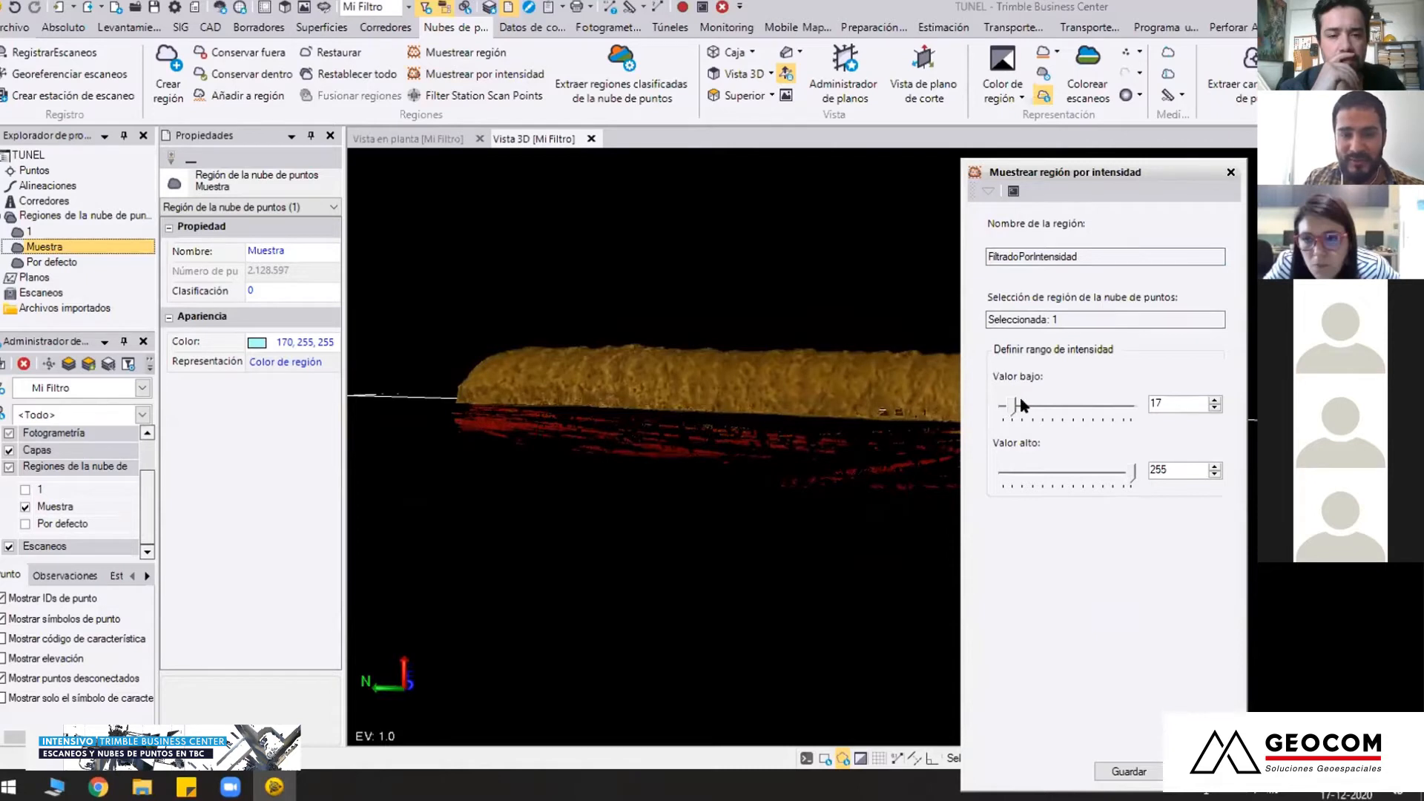
{"action": "middle_click_drag", "start_coordinate": [813, 465], "coordinate": [646, 453]}
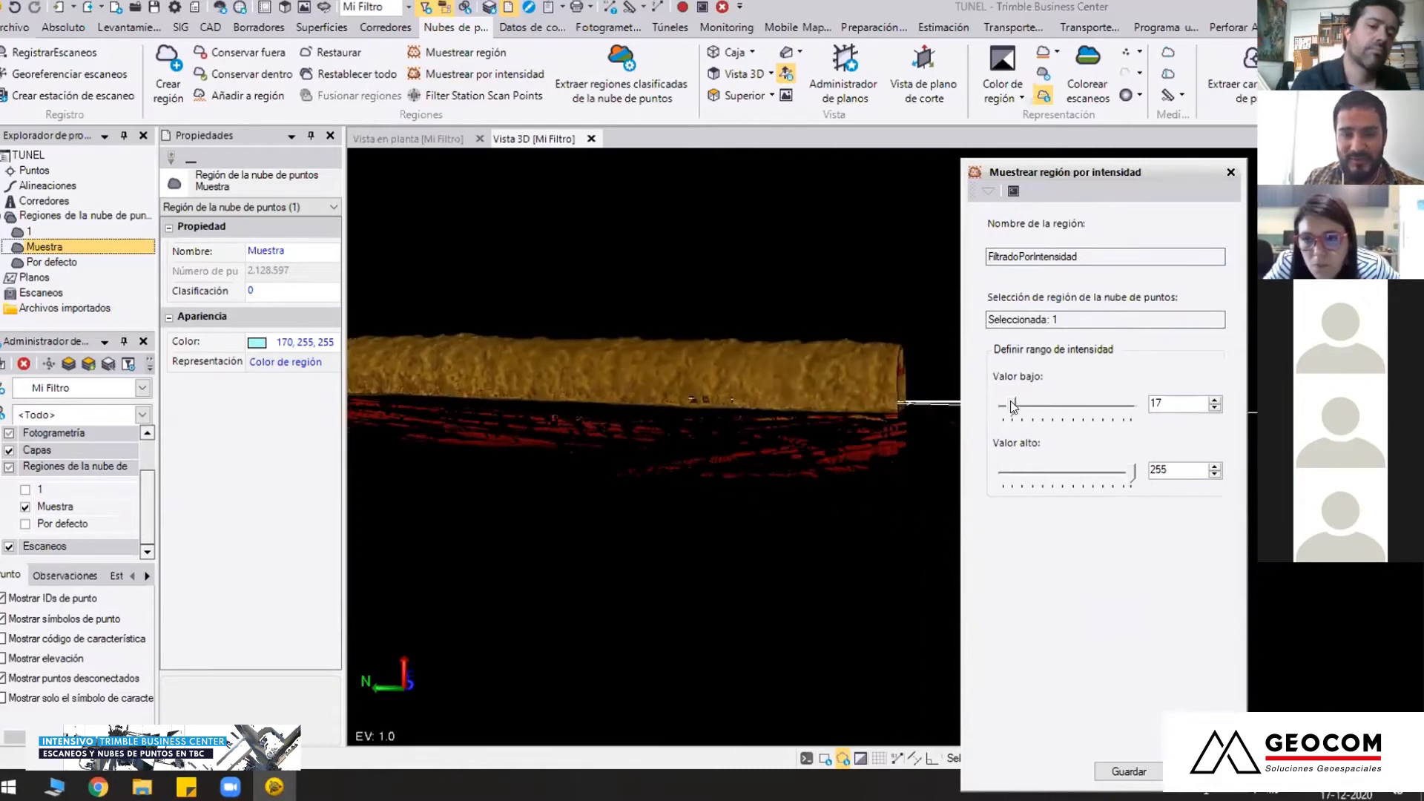
{"action": "middle_click_drag", "start_coordinate": [887, 447], "coordinate": [804, 407]}
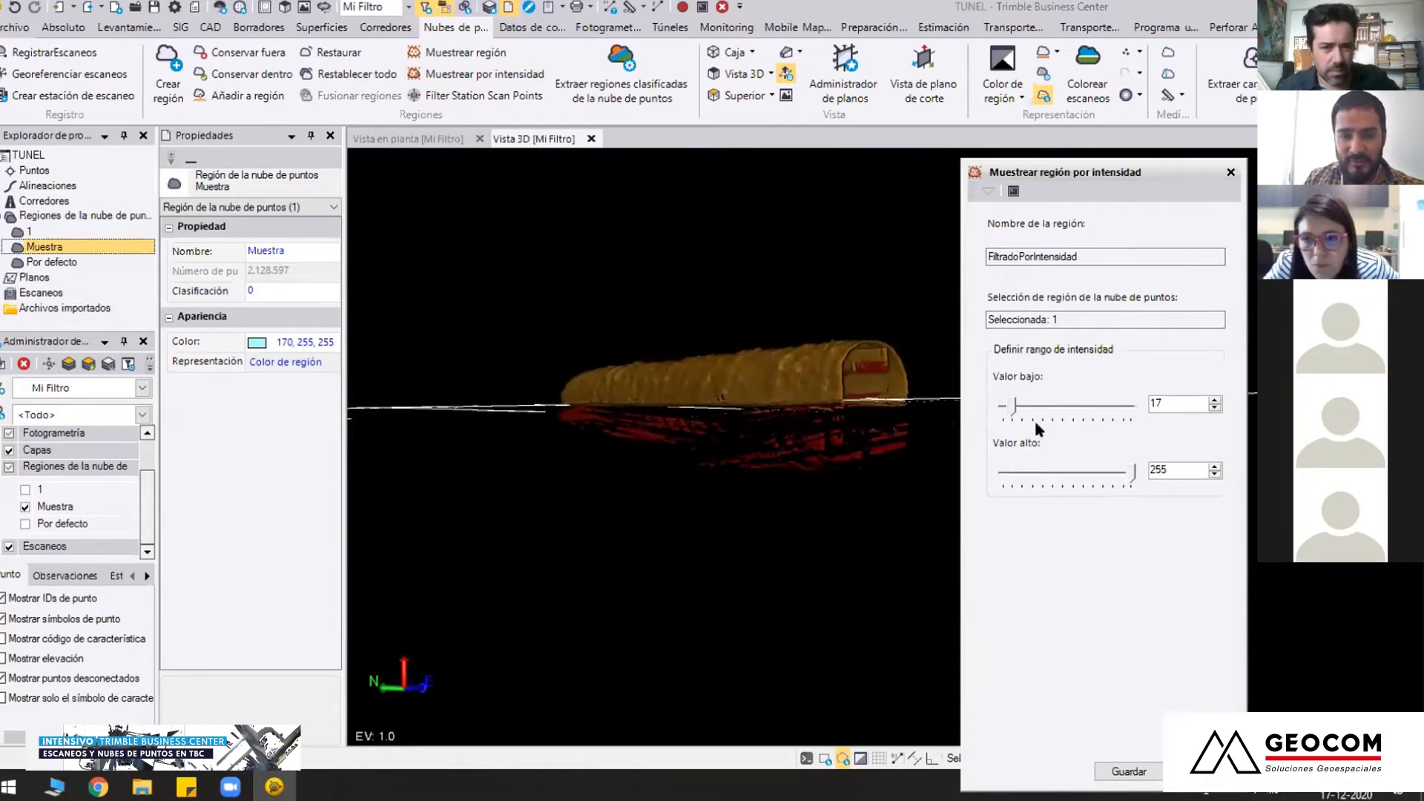
Set the low intensity value to 21 with the high value at 255, and save the sampled region as FiltradoPorIntensidad
{"action": "mouse_move", "coordinate": [1014, 406]}
{"action": "left_mouse_down"}
{"action": "mouse_move", "coordinate": [1033, 405]}
{"action": "mouse_move", "coordinate": [1018, 408]}
{"action": "left_mouse_up"}
{"action": "middle_click_drag", "start_coordinate": [643, 429], "coordinate": [718, 424]}
{"action": "middle_click_drag", "start_coordinate": [603, 492], "coordinate": [657, 466]}
{"action": "right_click_drag", "start_coordinate": [680, 474], "coordinate": [836, 581]}
{"action": "left_click", "coordinate": [1144, 767]}
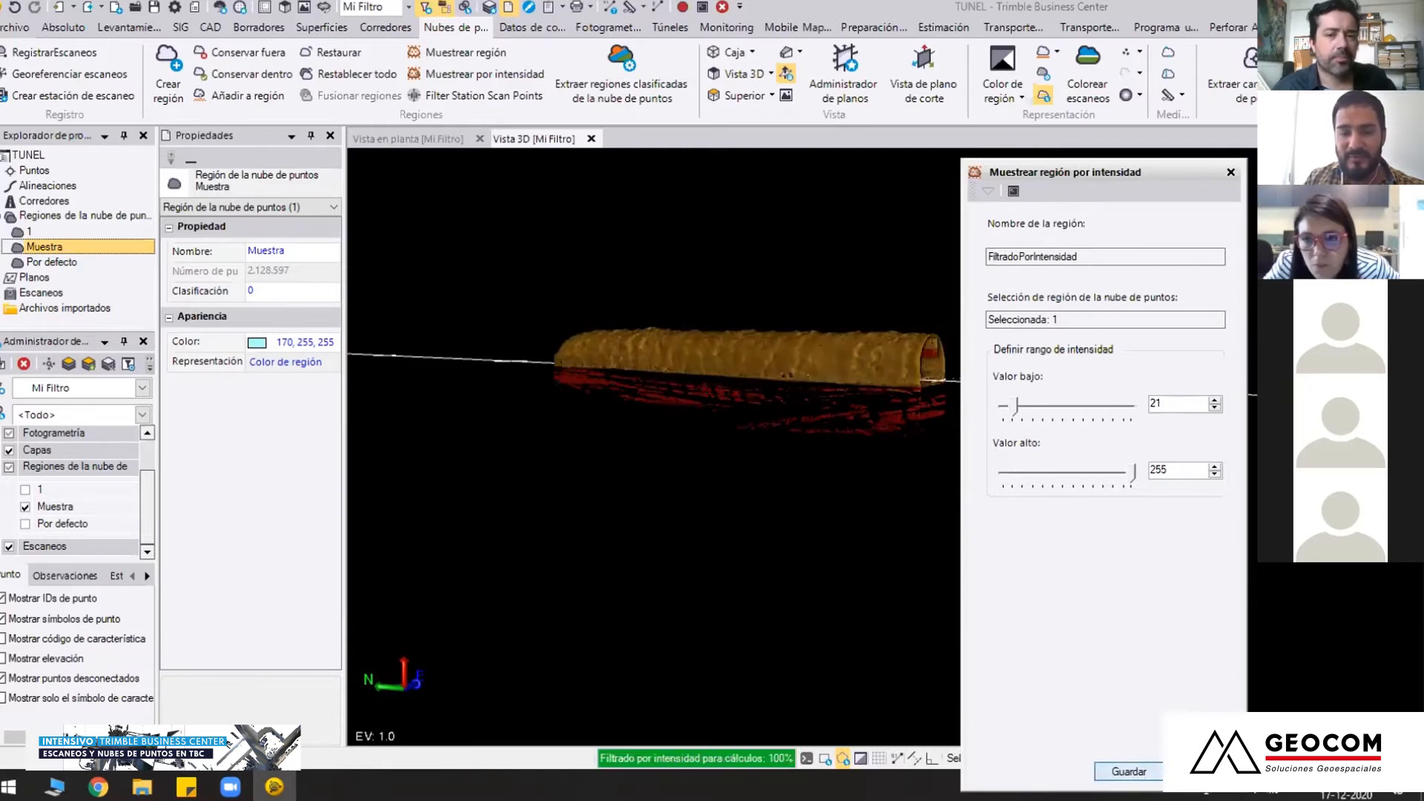
Examine the intensity-filtered tunnel stretch from the side, from above and through its open end
{"action": "mouse_move", "coordinate": [931, 379]}
{"action": "middle_mouse_down"}
{"action": "mouse_move", "coordinate": [888, 446]}
{"action": "mouse_move", "coordinate": [920, 385]}
{"action": "middle_mouse_up"}
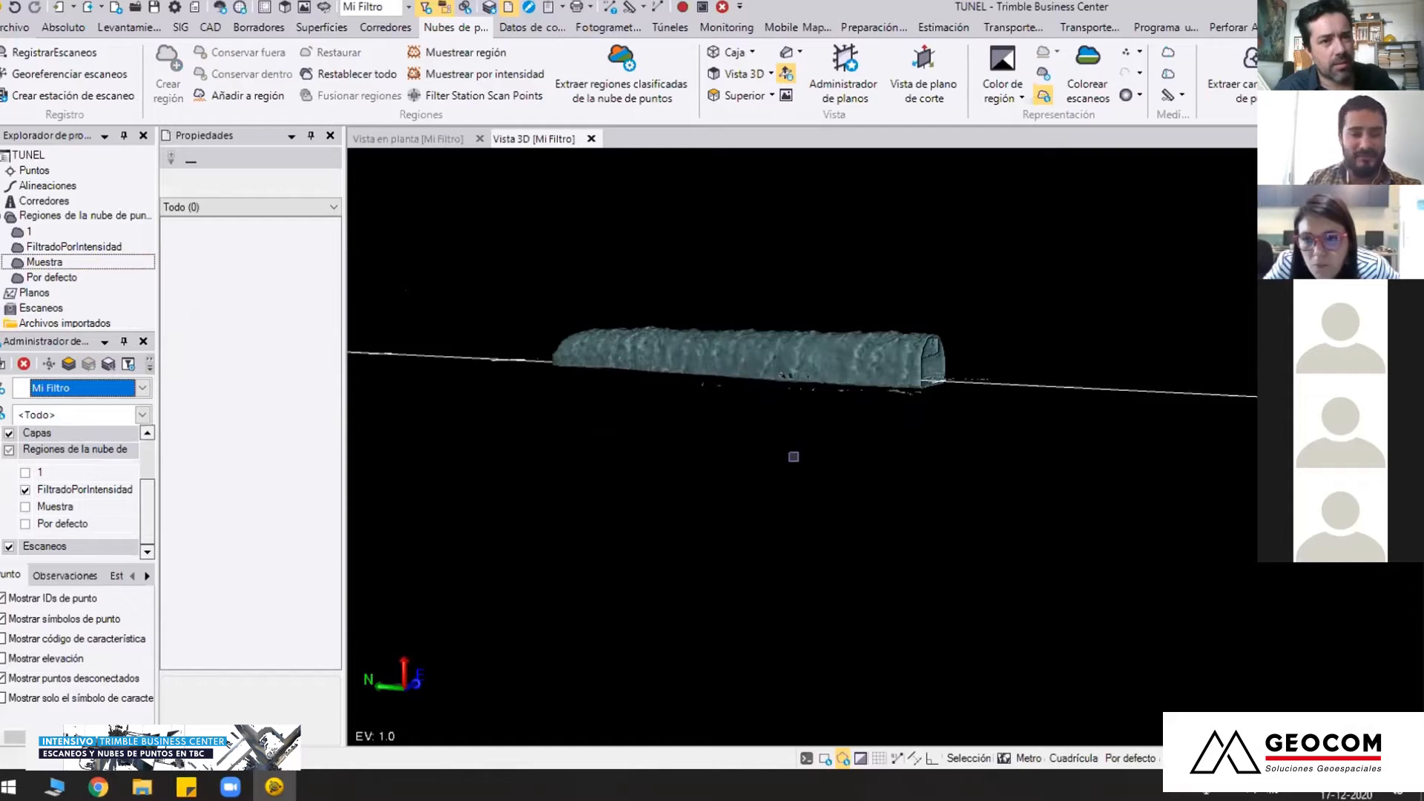
{"action": "mouse_move", "coordinate": [805, 451]}
{"action": "middle_mouse_down"}
{"action": "mouse_move", "coordinate": [798, 419]}
{"action": "mouse_move", "coordinate": [808, 434]}
{"action": "middle_mouse_up"}
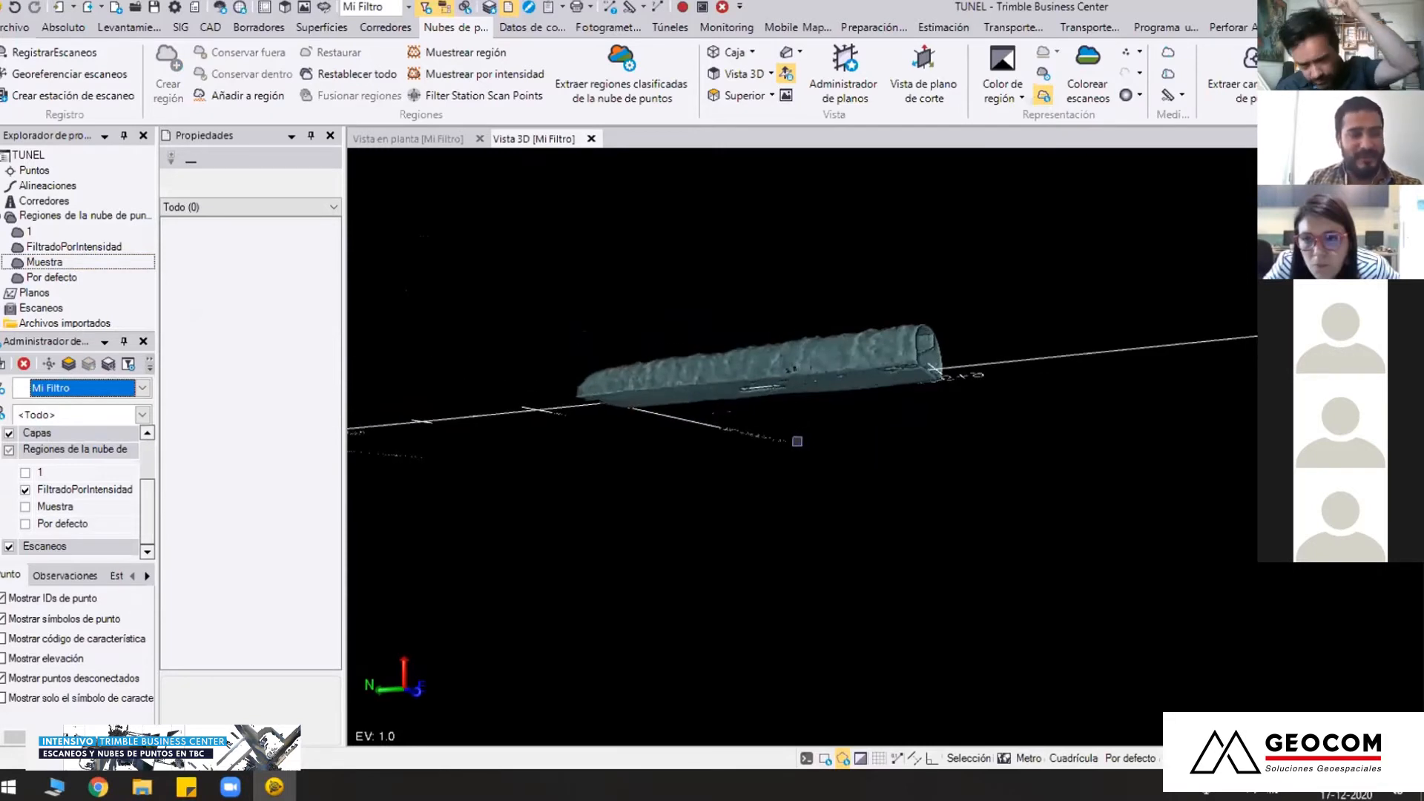
{"action": "middle_click_drag", "start_coordinate": [798, 441], "coordinate": [787, 484]}
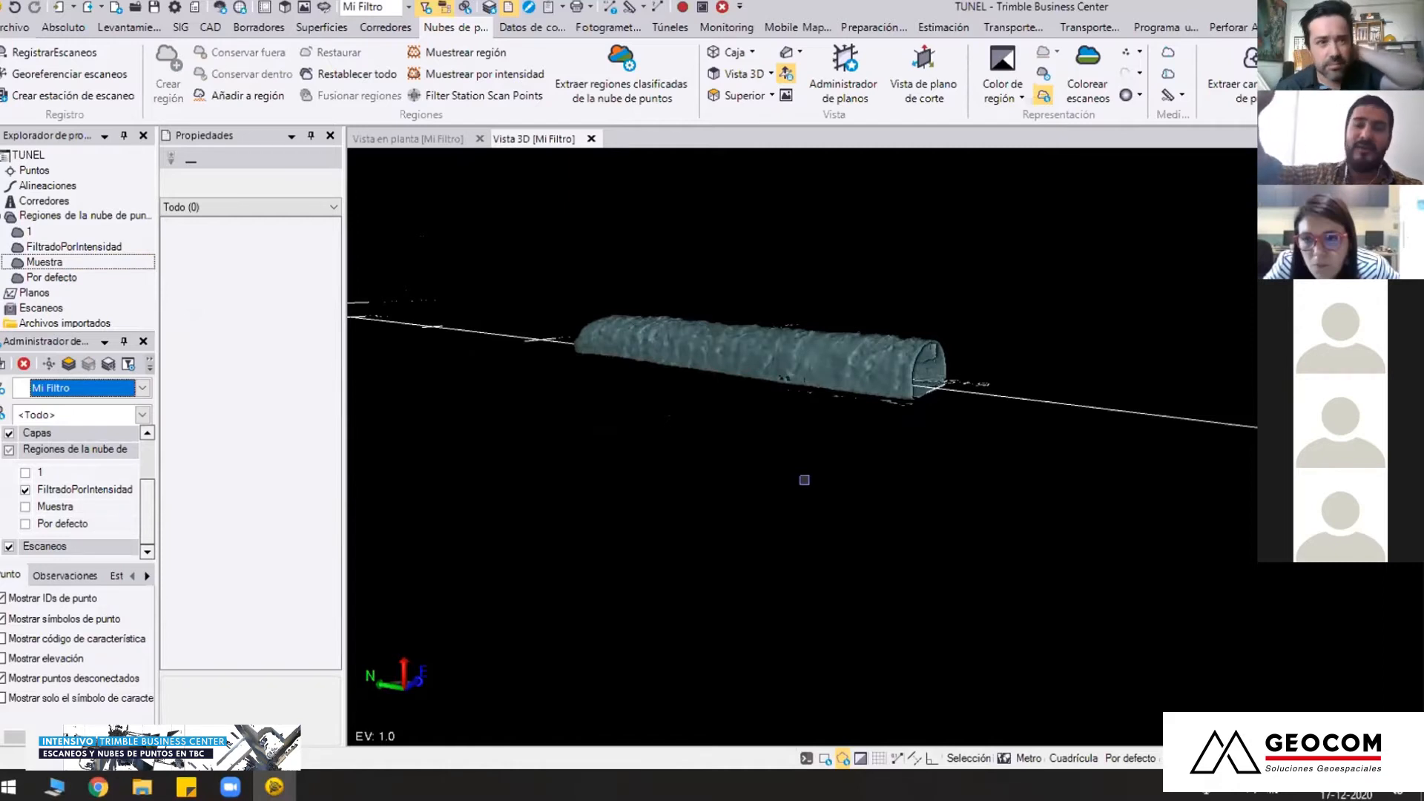
{"action": "middle_click_drag", "start_coordinate": [835, 398], "coordinate": [817, 485]}
{"action": "scroll", "coordinate": [817, 485], "scroll_direction": "up", "scroll_amount": 2}
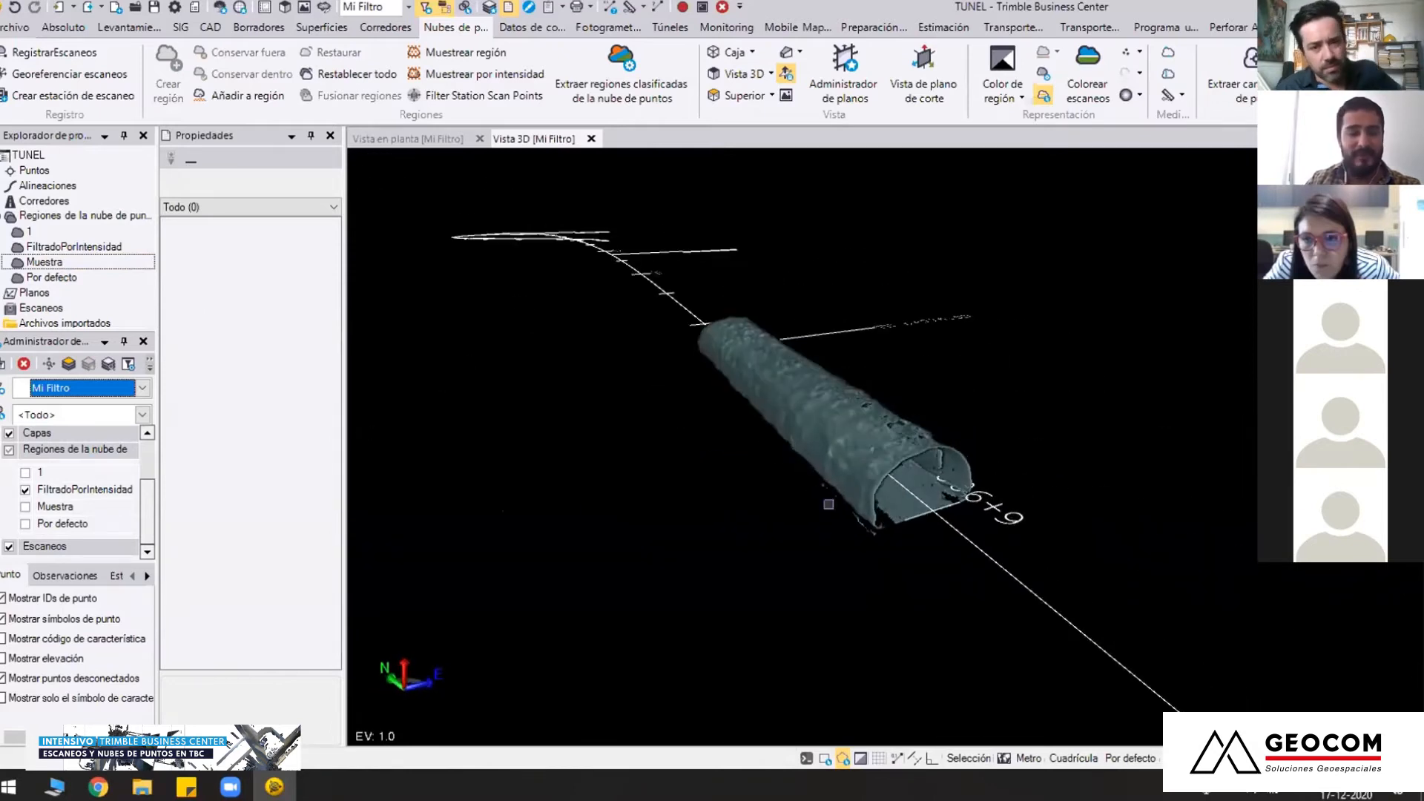
{"action": "scroll", "coordinate": [846, 519], "scroll_direction": "up", "scroll_amount": 5}
{"action": "middle_click_drag", "start_coordinate": [834, 498], "coordinate": [679, 416]}
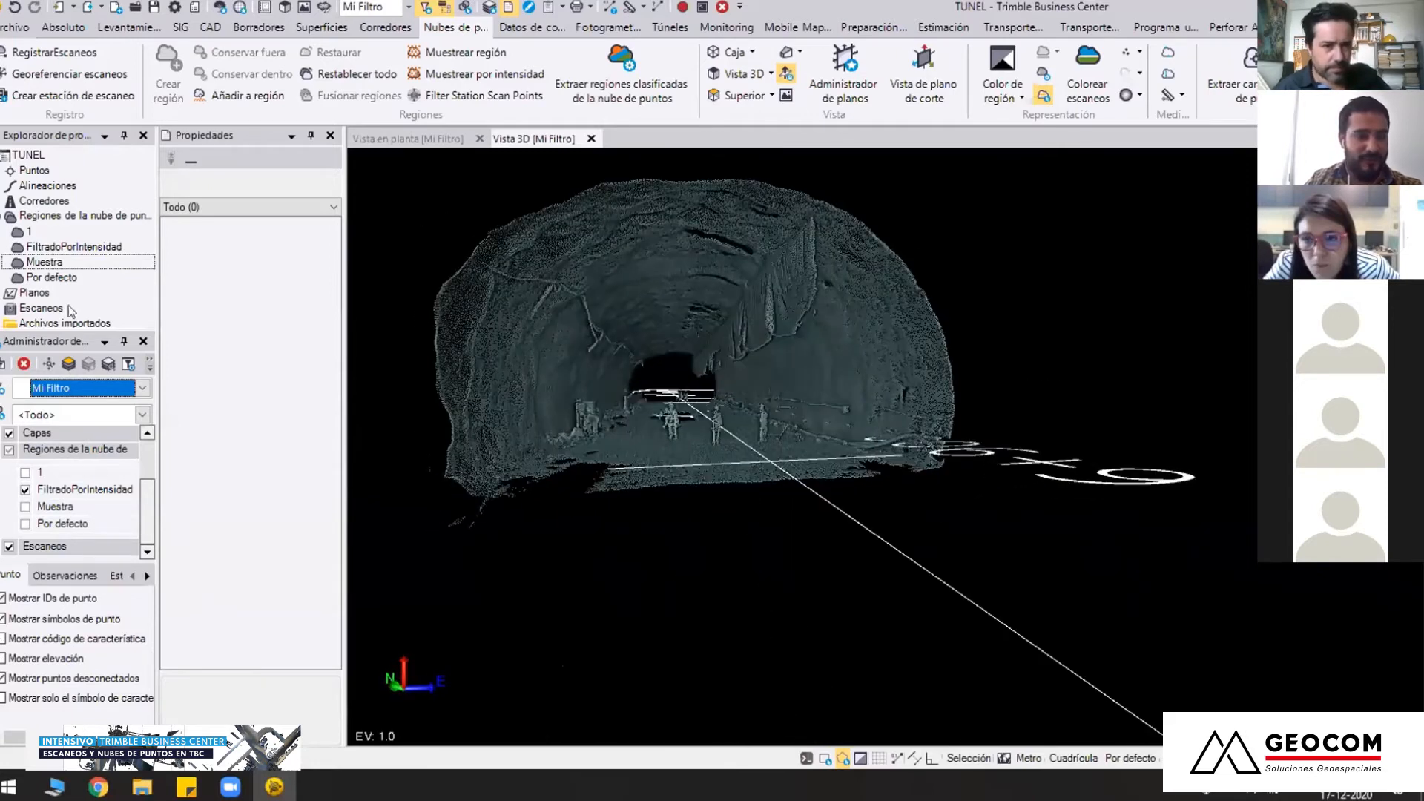
Extract classified tunnel regions from FiltradoPorIntensidad, with a separate region for the tunnel's lower part, and close the extraction settings
{"action": "left_click", "coordinate": [67, 247]}
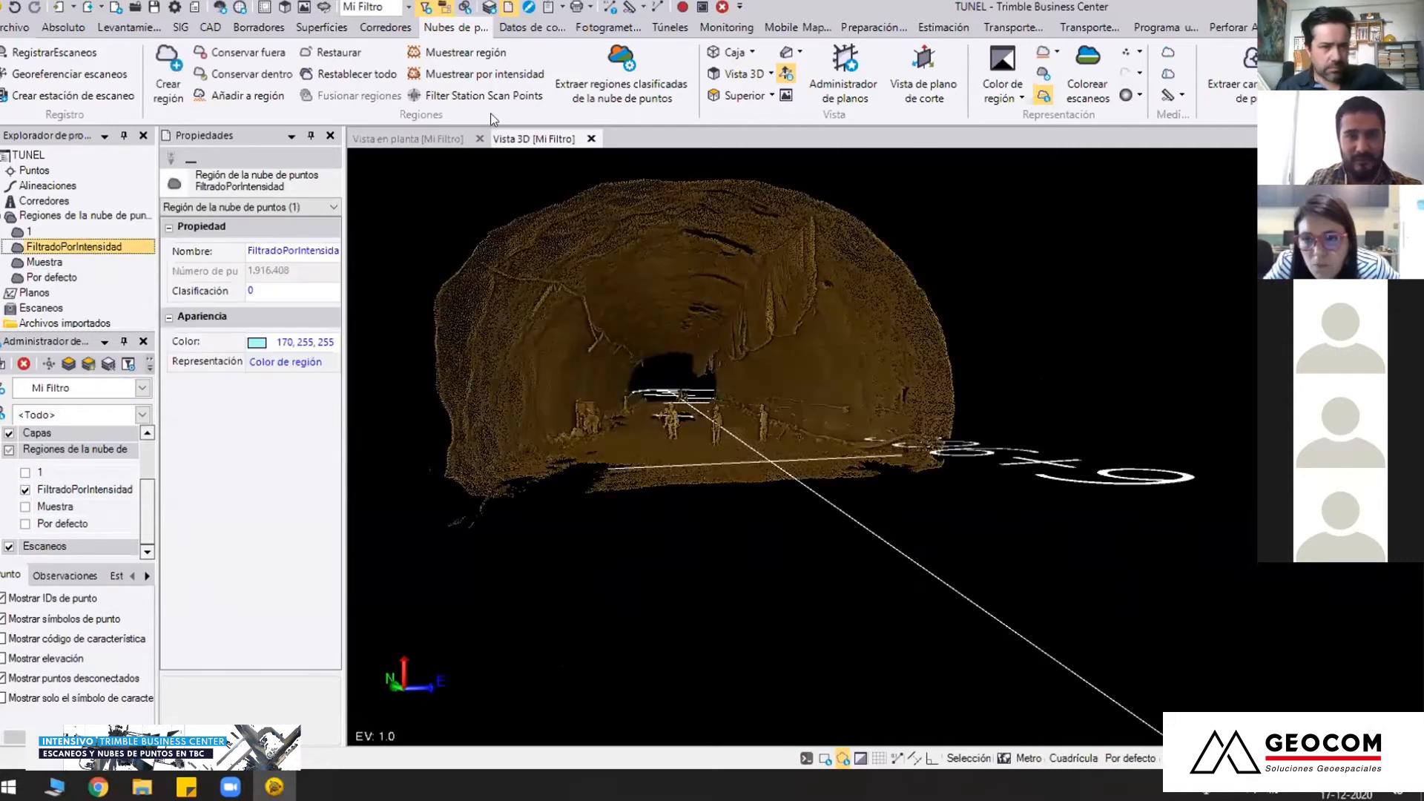
{"action": "left_click", "coordinate": [655, 27]}
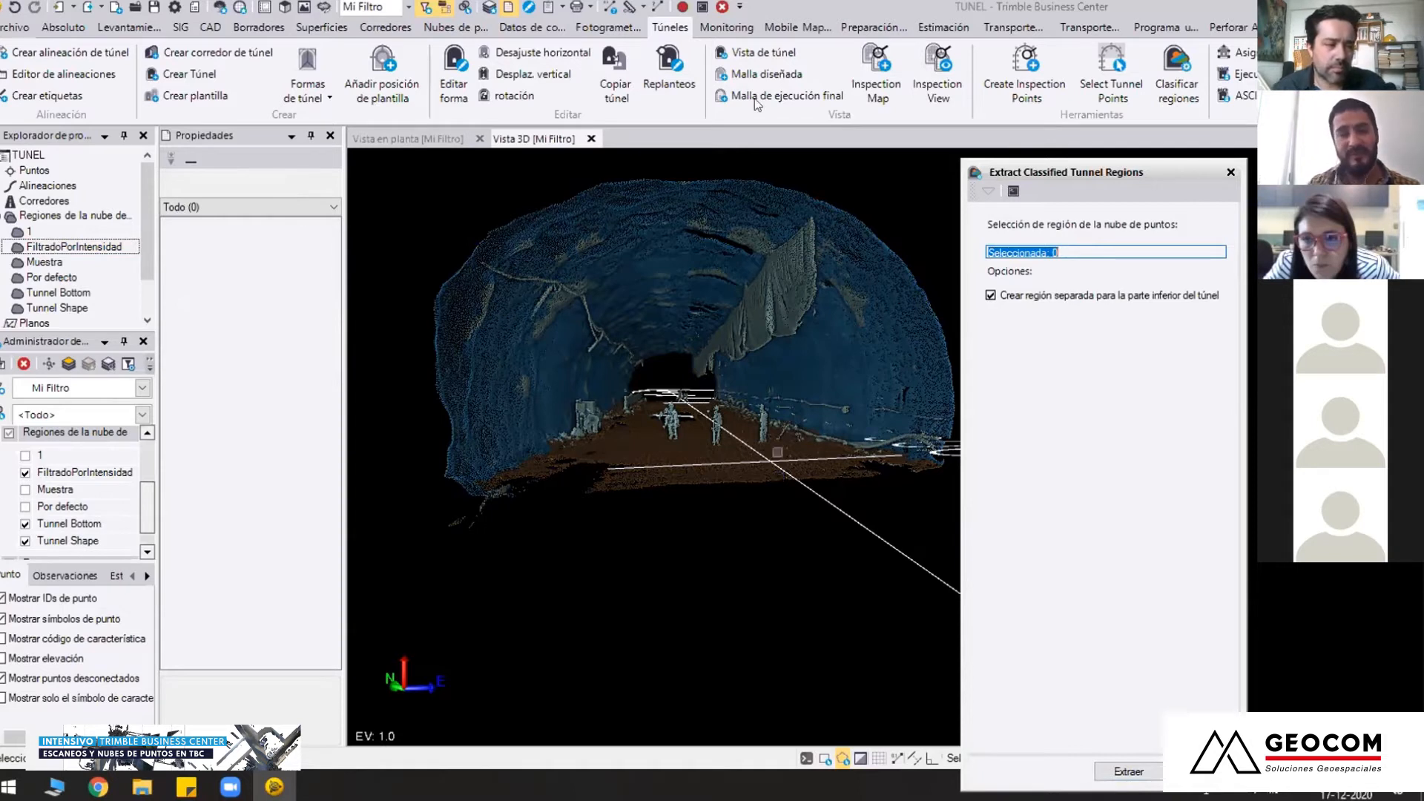
{"action": "right_click_drag", "start_coordinate": [579, 384], "coordinate": [696, 453]}
{"action": "left_click", "coordinate": [1196, 771]}
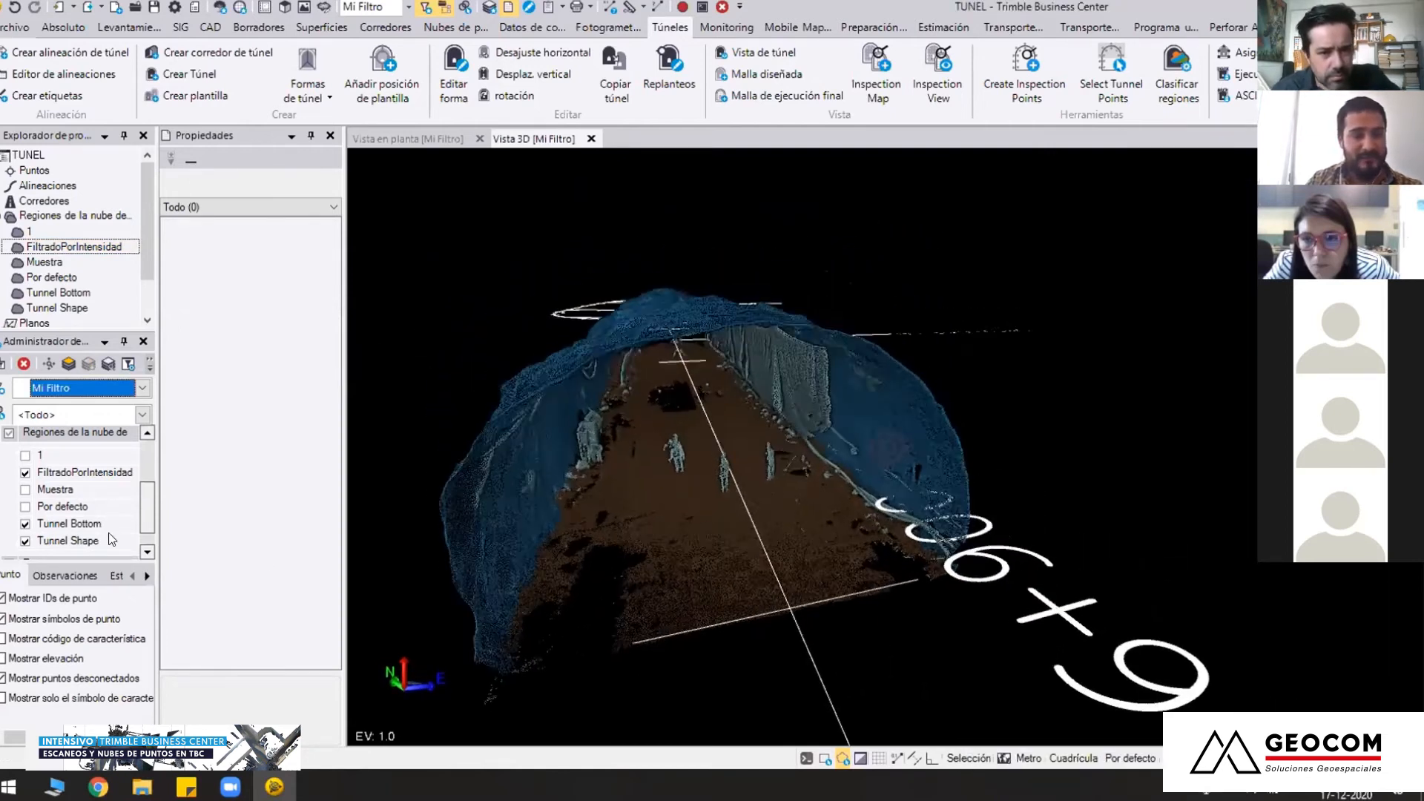
Toggle the FiltradoPorIntensidad region's visibility to compare the tunnel shell and floor with and without the leftover points
{"action": "left_click_drag", "start_coordinate": [147, 506], "coordinate": [146, 519]}
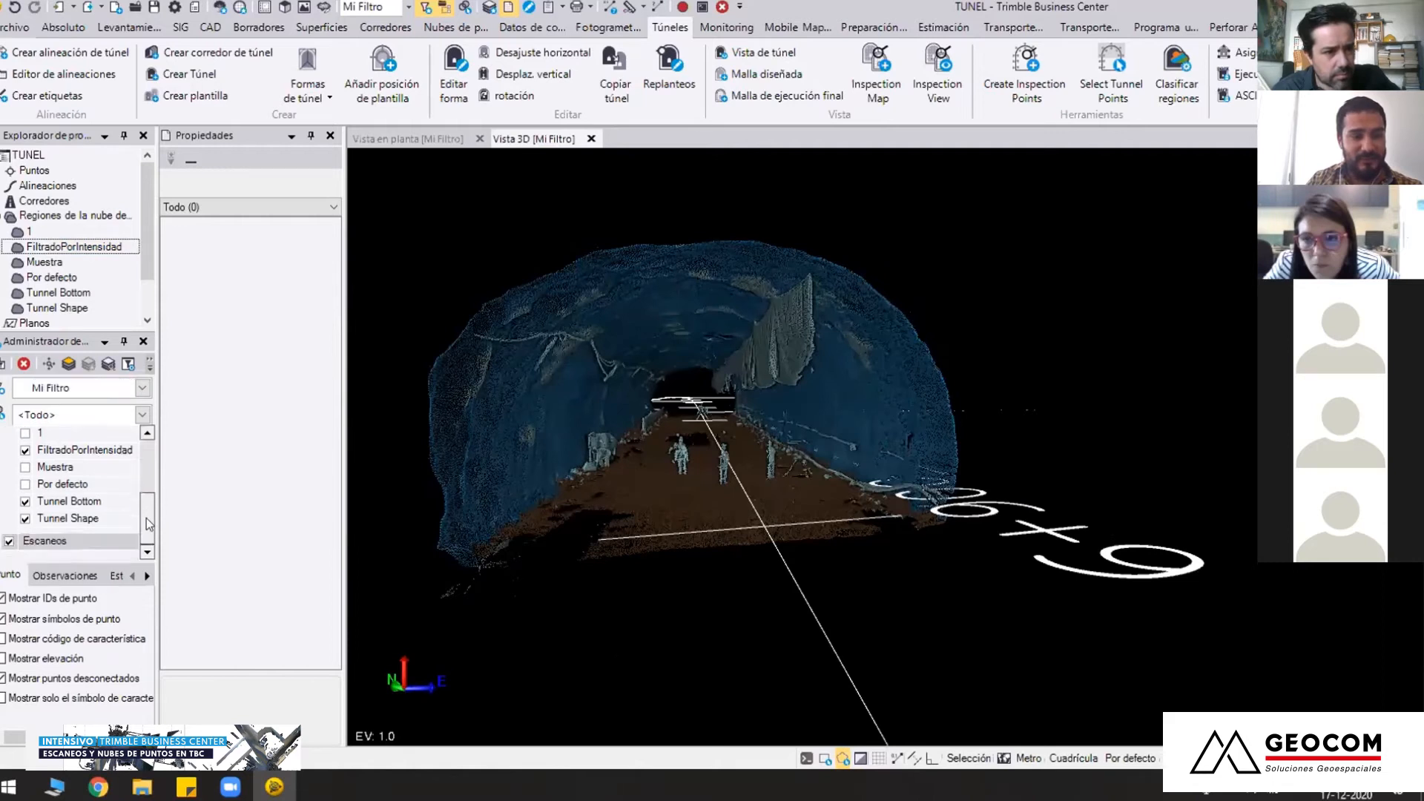
{"action": "left_click", "coordinate": [26, 451]}
{"action": "right_click_drag", "start_coordinate": [690, 531], "coordinate": [575, 526]}
{"action": "left_click", "coordinate": [29, 449]}
{"action": "left_click", "coordinate": [25, 451]}
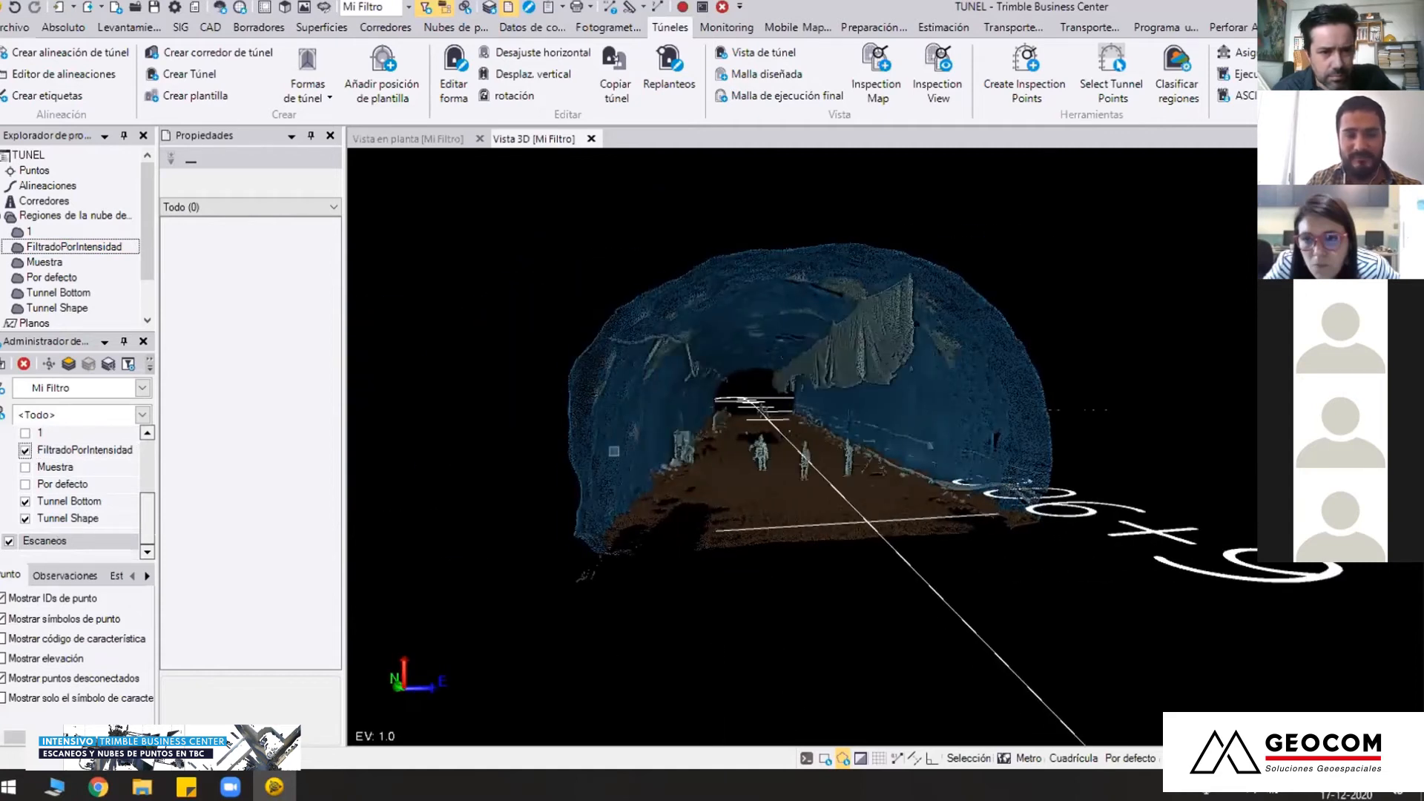
Examine the tunnel interior in 3D, checking the shell, floor and the leftover objects from several angles
{"action": "right_click_drag", "start_coordinate": [809, 454], "coordinate": [886, 444]}
{"action": "scroll", "coordinate": [853, 408], "scroll_direction": "up", "scroll_amount": 3}
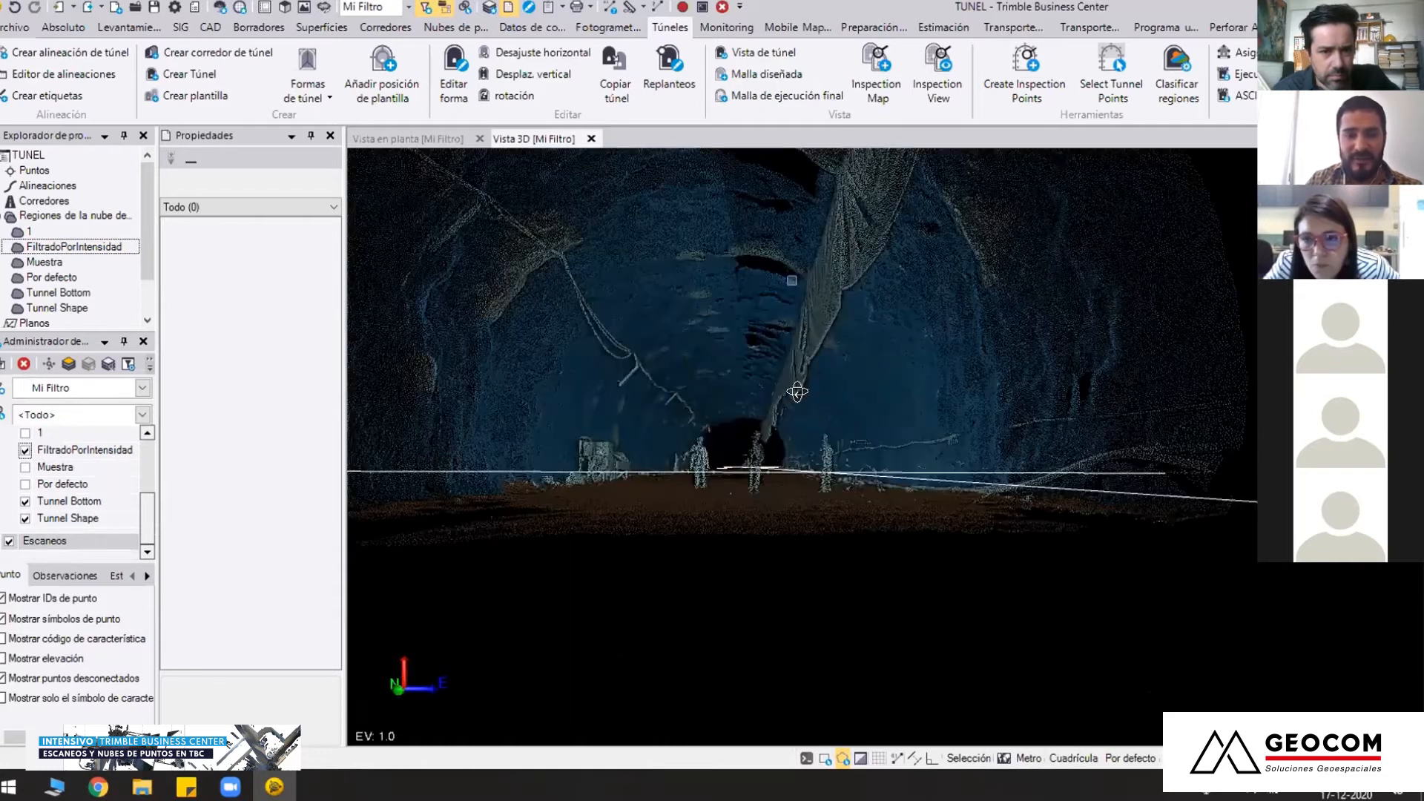
{"action": "scroll", "coordinate": [799, 389], "scroll_direction": "up", "scroll_amount": 2}
{"action": "right_click_drag", "start_coordinate": [837, 393], "coordinate": [849, 349]}
{"action": "scroll", "coordinate": [848, 349], "scroll_direction": "down", "scroll_amount": 5}
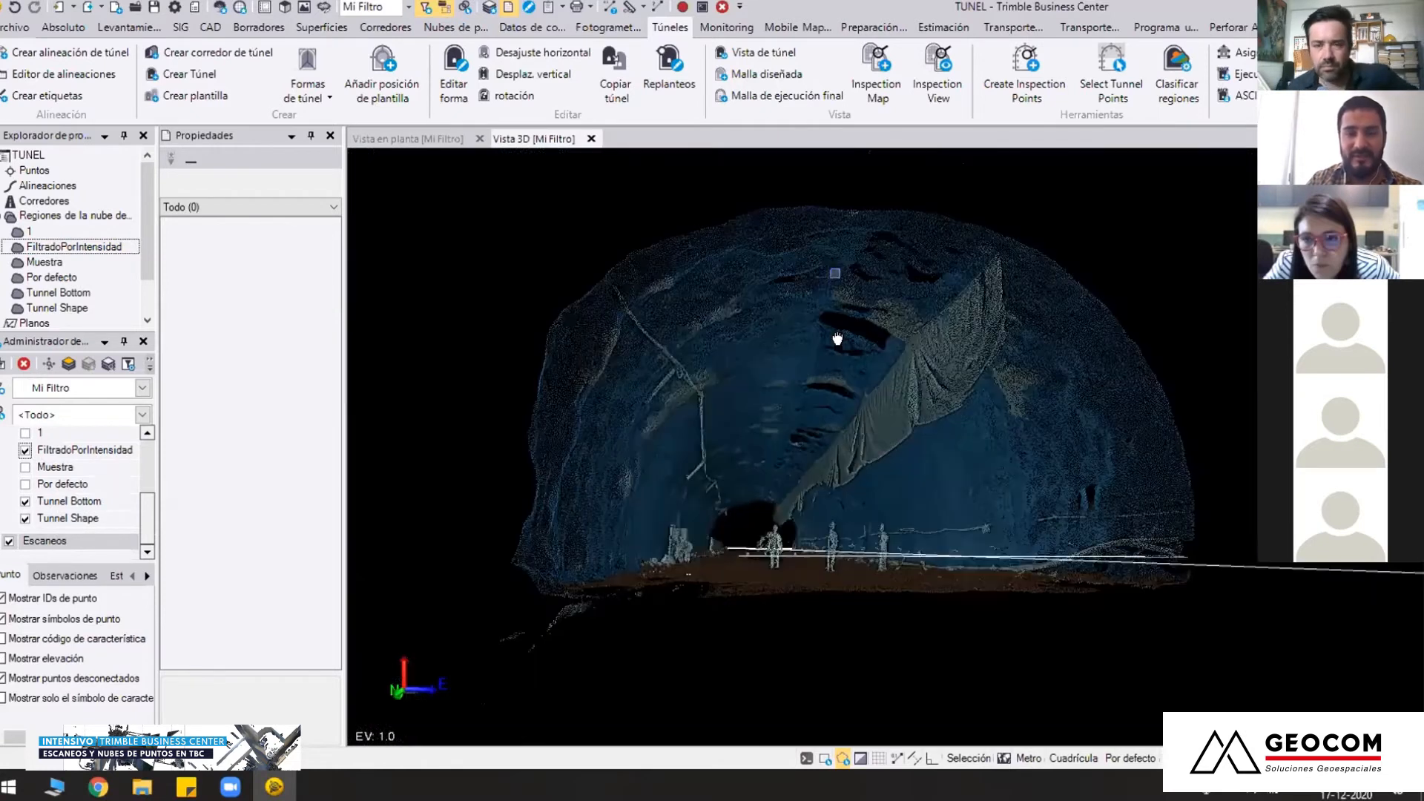
{"action": "scroll", "coordinate": [861, 385], "scroll_direction": "up", "scroll_amount": 3}
{"action": "scroll", "coordinate": [861, 384], "scroll_direction": "down", "scroll_amount": 5}
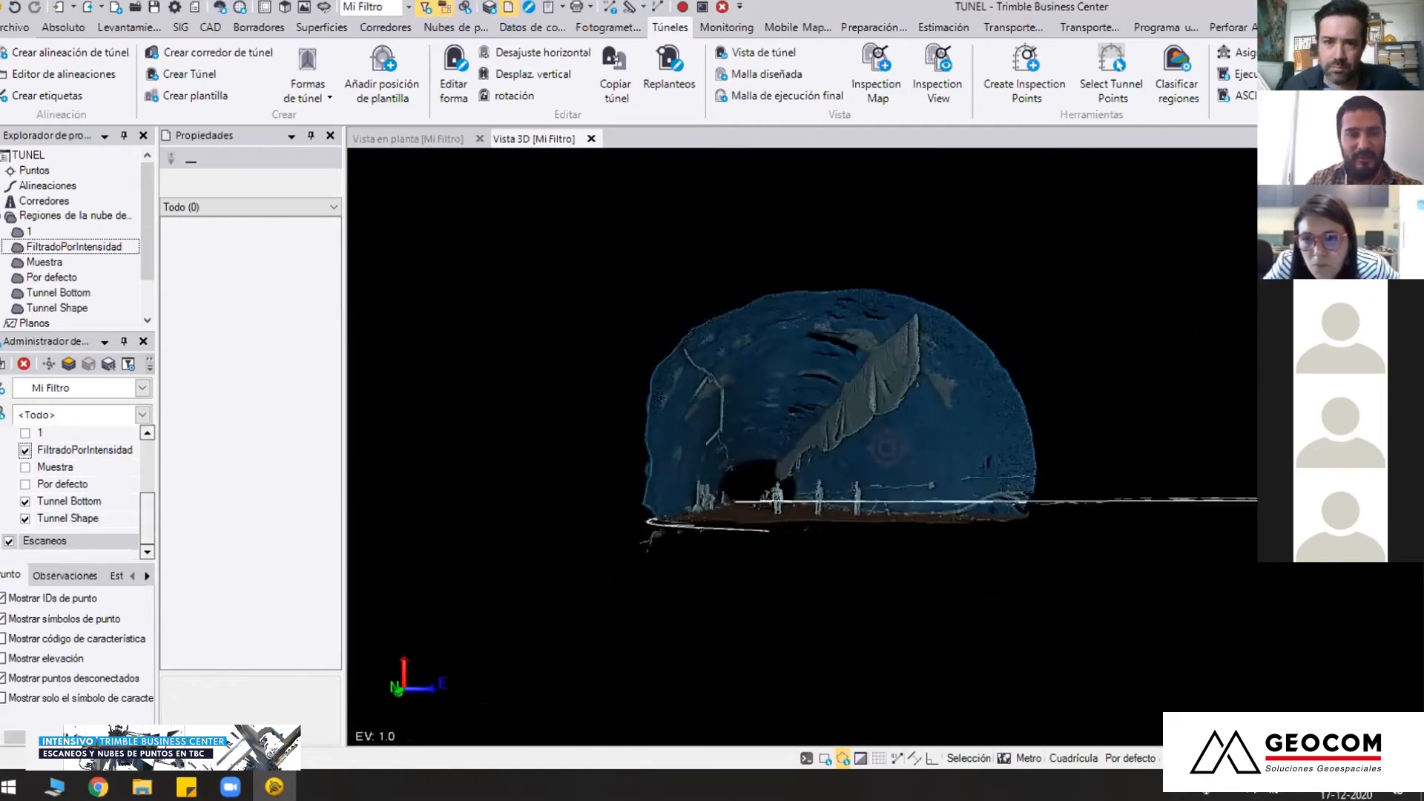
Open a 3D route view along the horizontal alignment Alignment - 2016
{"action": "left_click", "coordinate": [385, 27]}
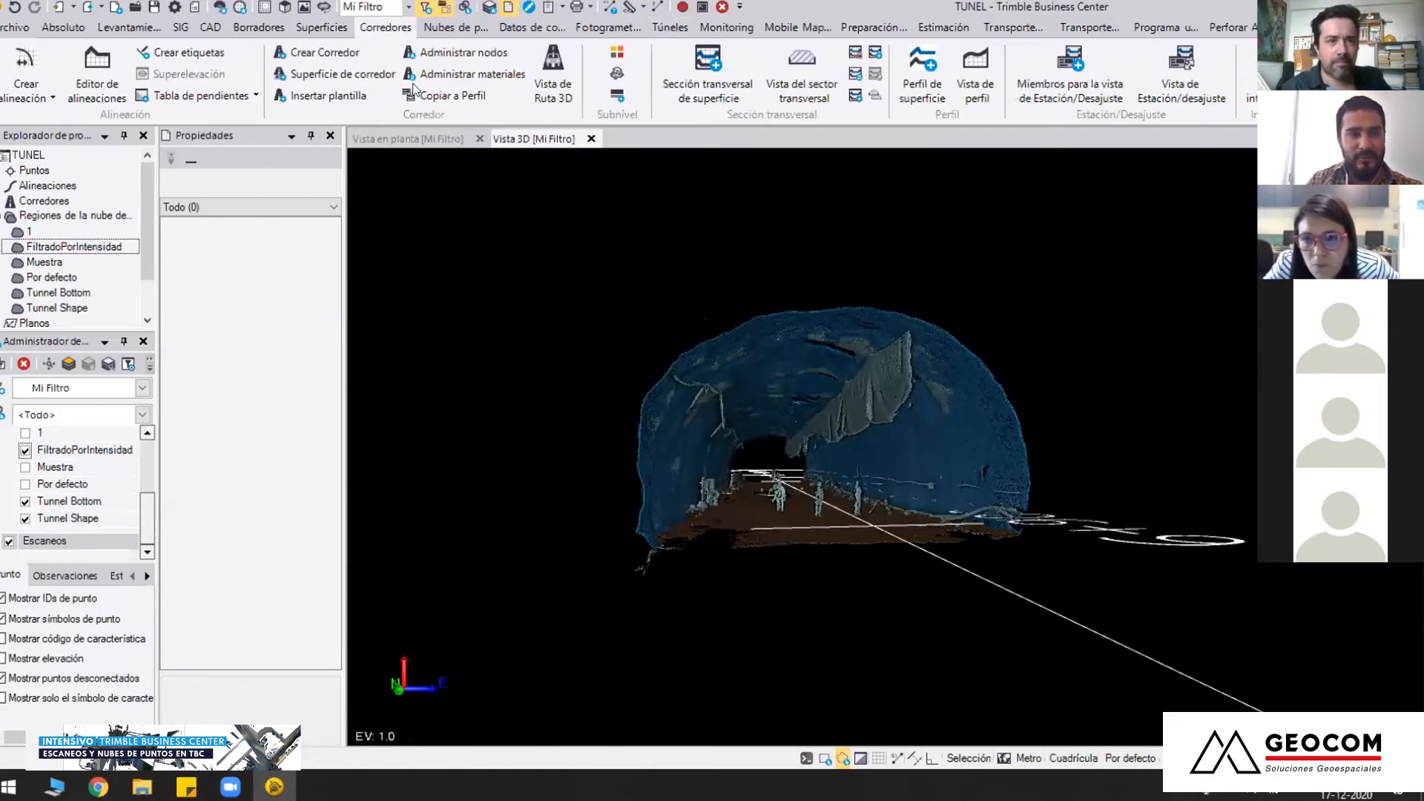
{"action": "left_click", "coordinate": [553, 86]}
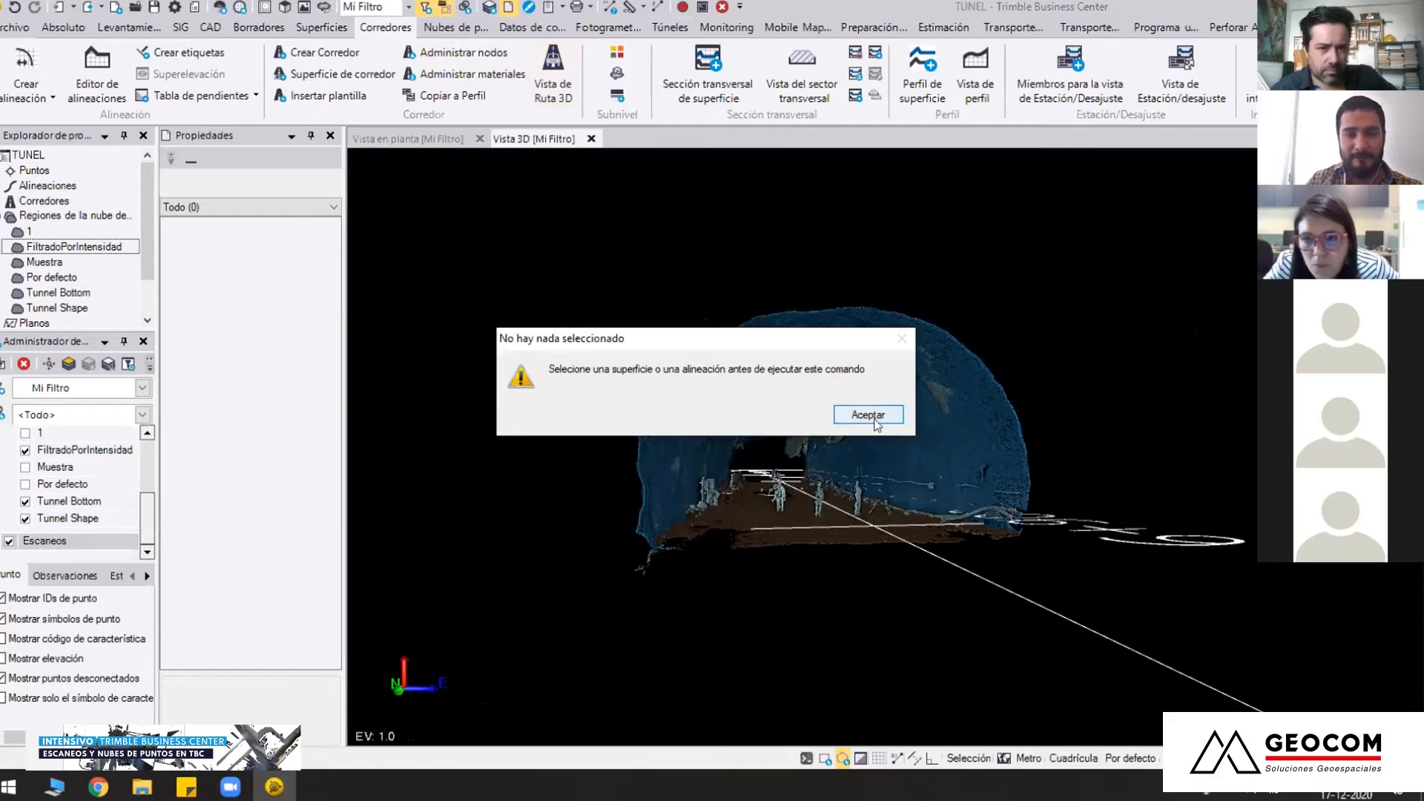
{"action": "left_click", "coordinate": [865, 414]}
{"action": "left_click", "coordinate": [946, 558]}
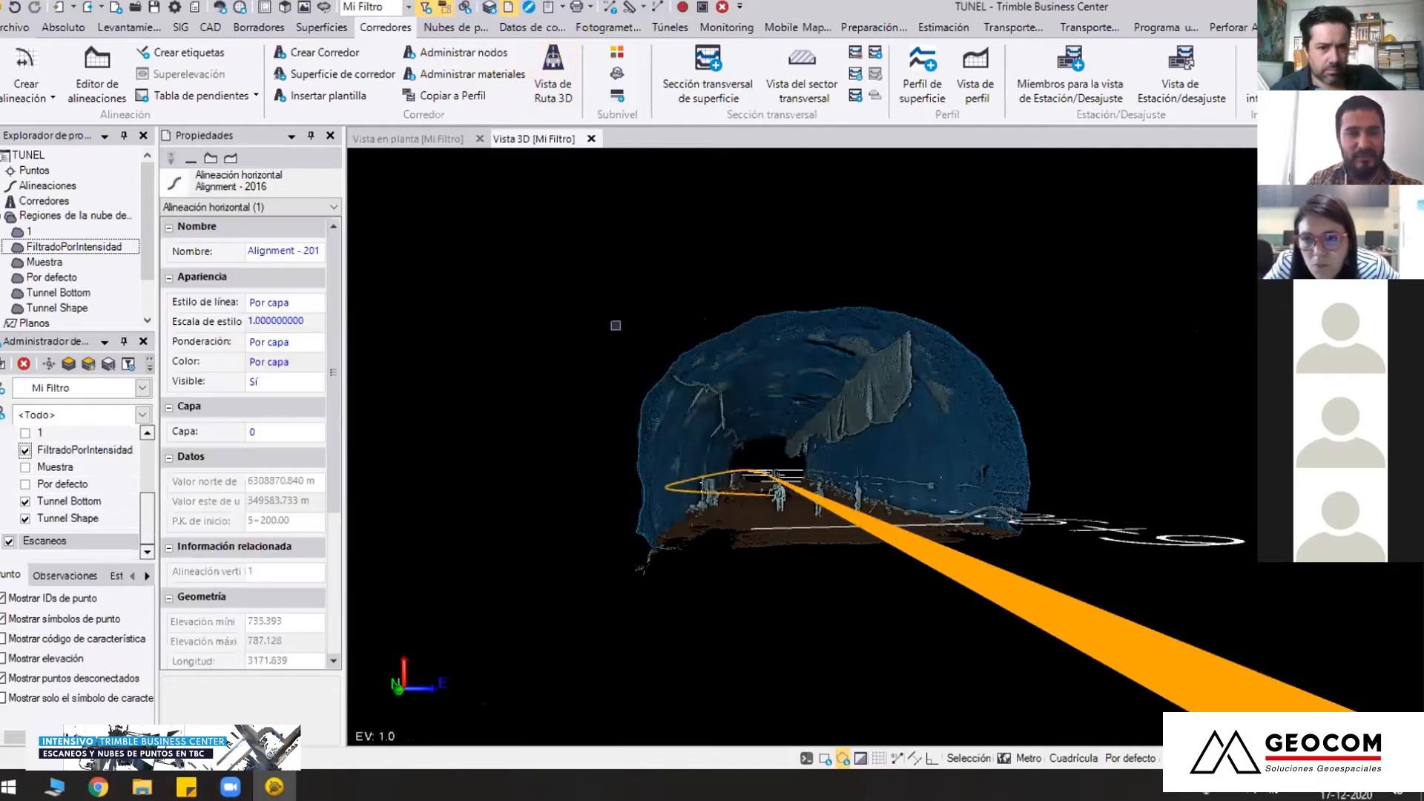
{"action": "left_click", "coordinate": [551, 75]}
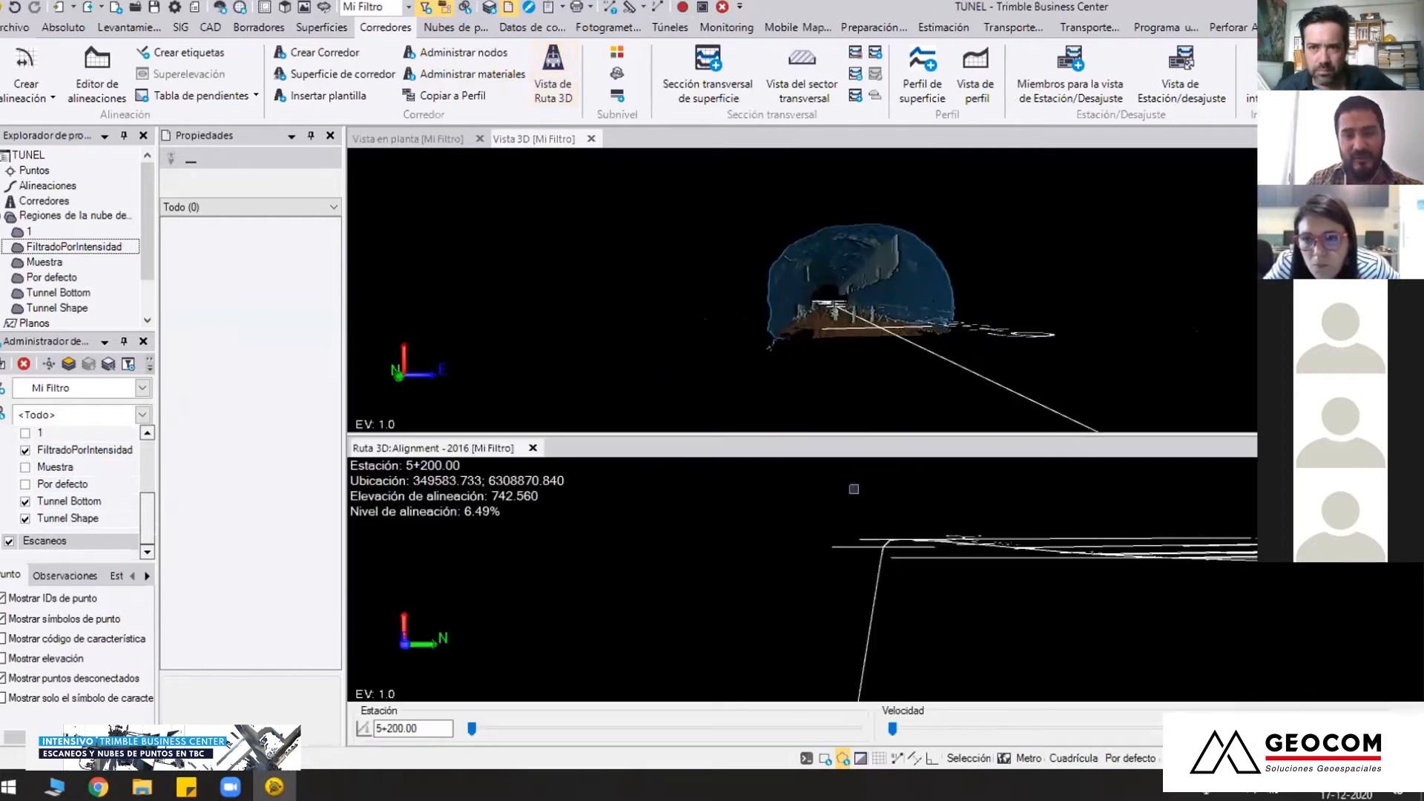
Advance the route view to station 6+896.93 and enlarge it to look up at the tunnel's crown
{"action": "left_click_drag", "start_coordinate": [472, 723], "coordinate": [678, 729]}
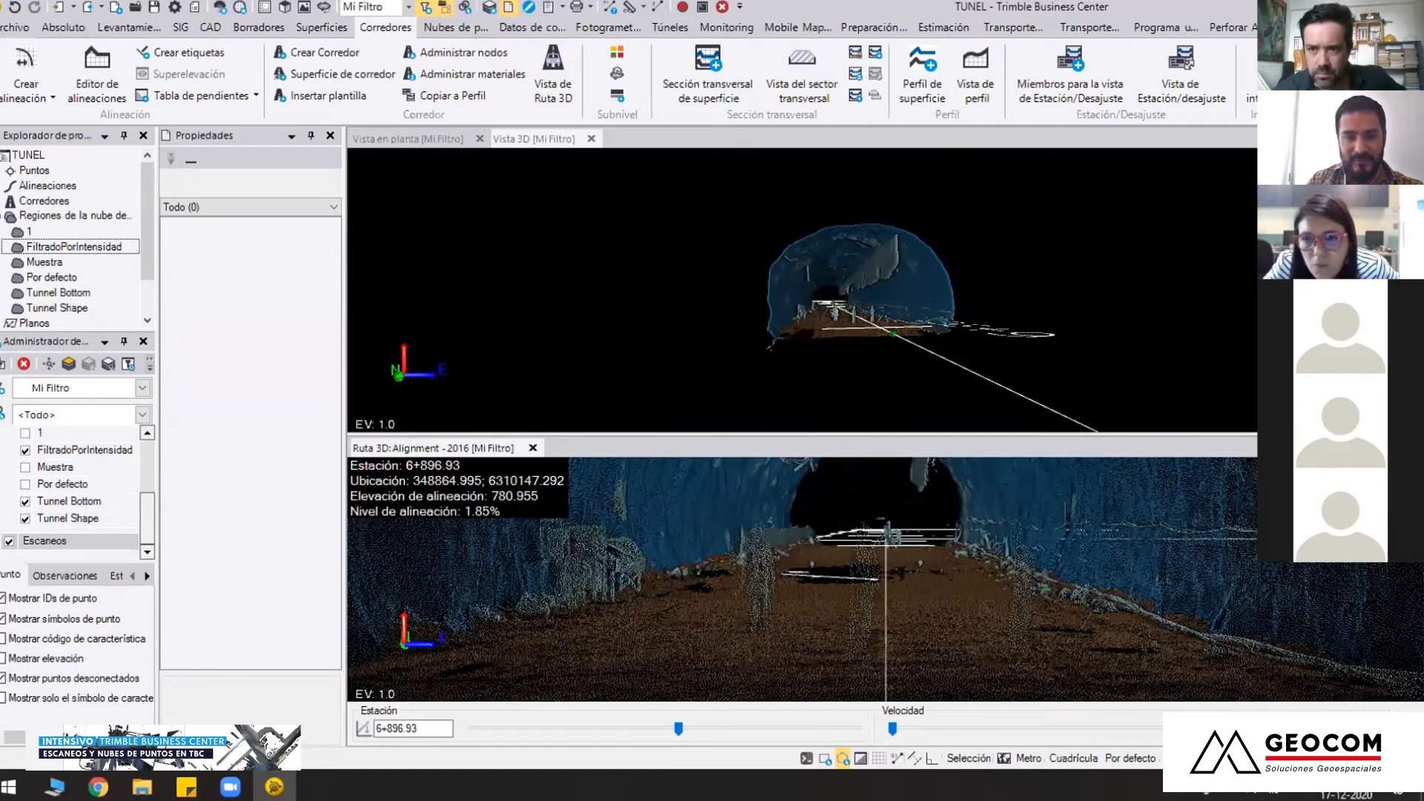
{"action": "left_click_drag", "start_coordinate": [787, 435], "coordinate": [786, 267]}
{"action": "middle_click_drag", "start_coordinate": [852, 486], "coordinate": [853, 357]}
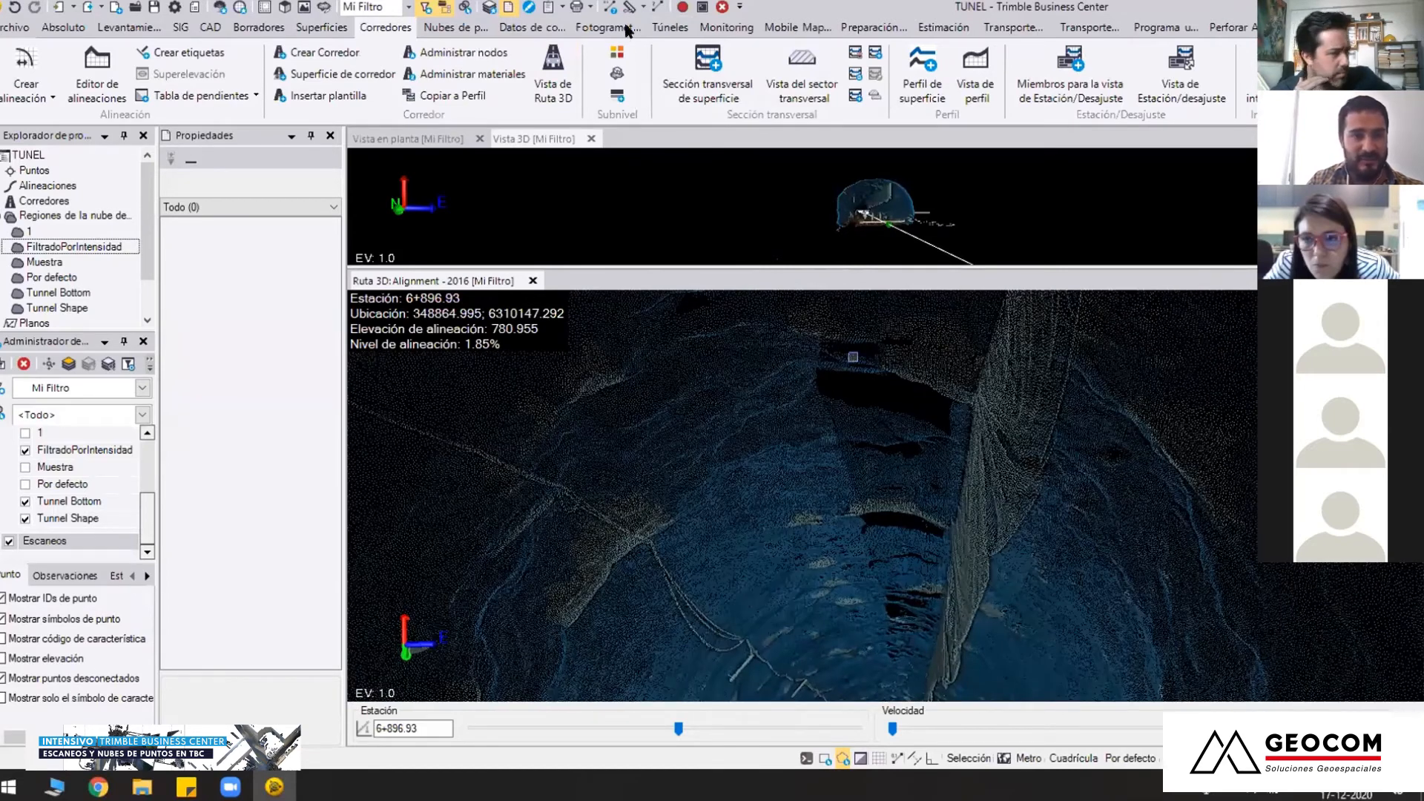
Add the crown points between the hanging cable and the duct to the Tunnel Shape region, enclosing them with a polygon
{"action": "left_click", "coordinate": [468, 30]}
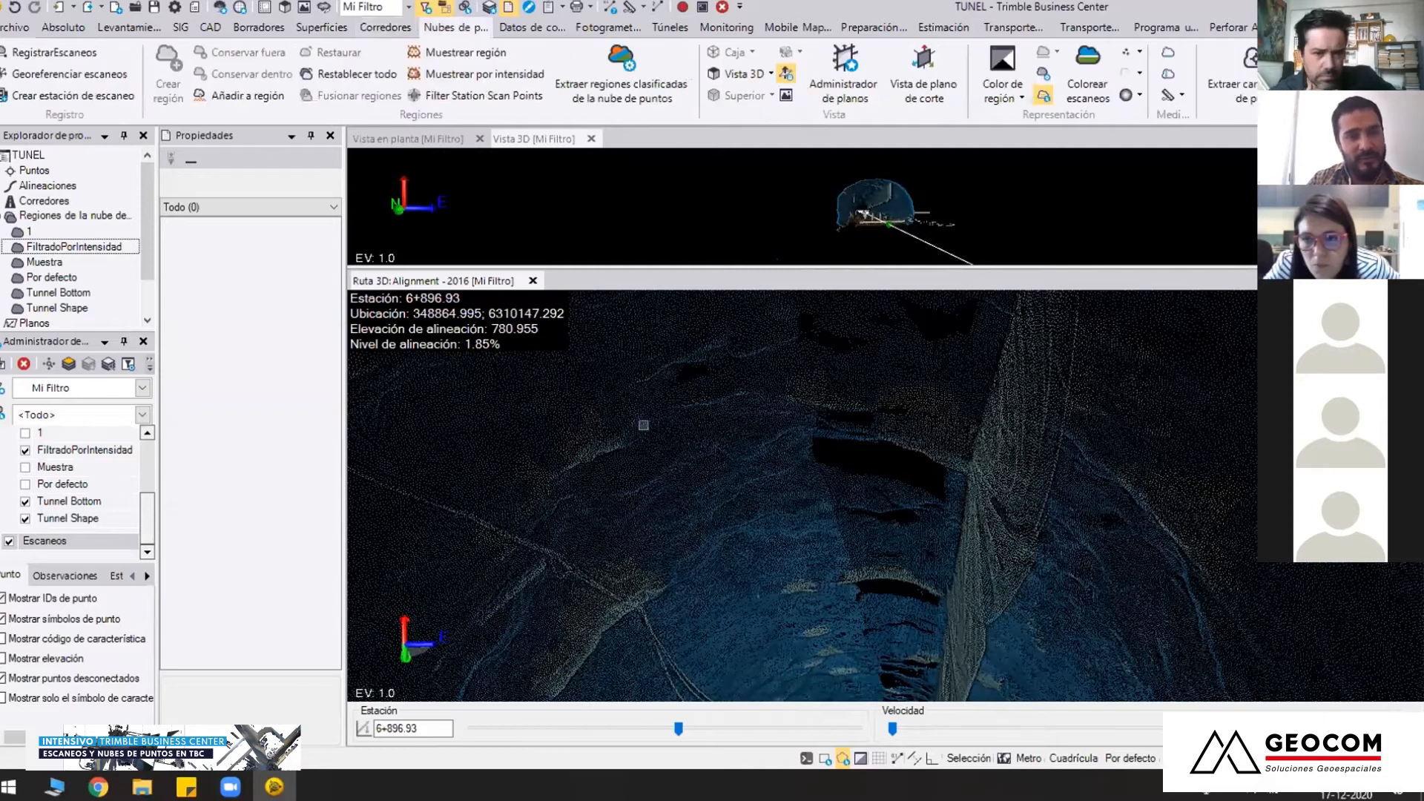
{"action": "left_click", "coordinate": [245, 95]}
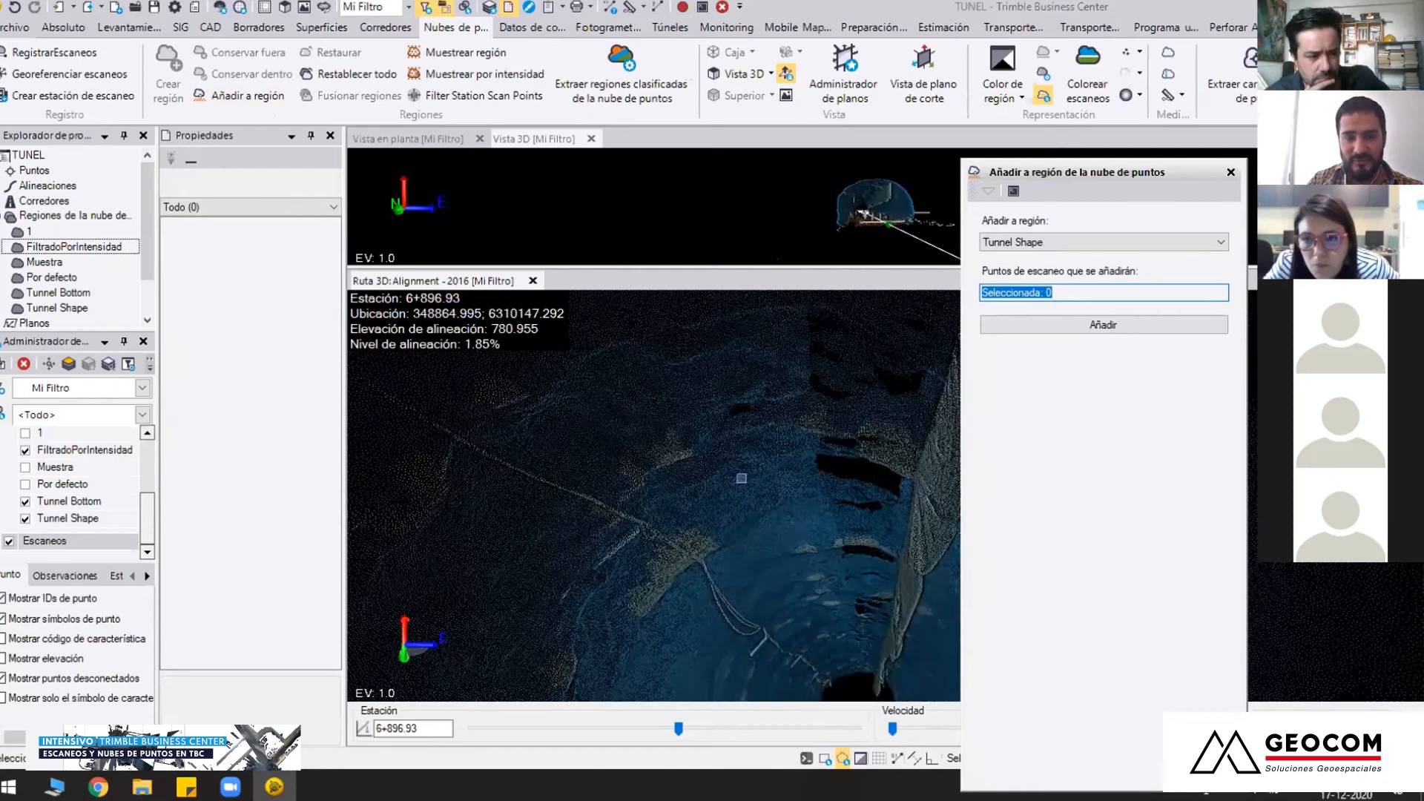
{"action": "left_click", "coordinate": [483, 383]}
{"action": "left_click", "coordinate": [417, 376]}
{"action": "left_click", "coordinate": [393, 407]}
{"action": "left_click", "coordinate": [438, 455]}
{"action": "left_click", "coordinate": [562, 512]}
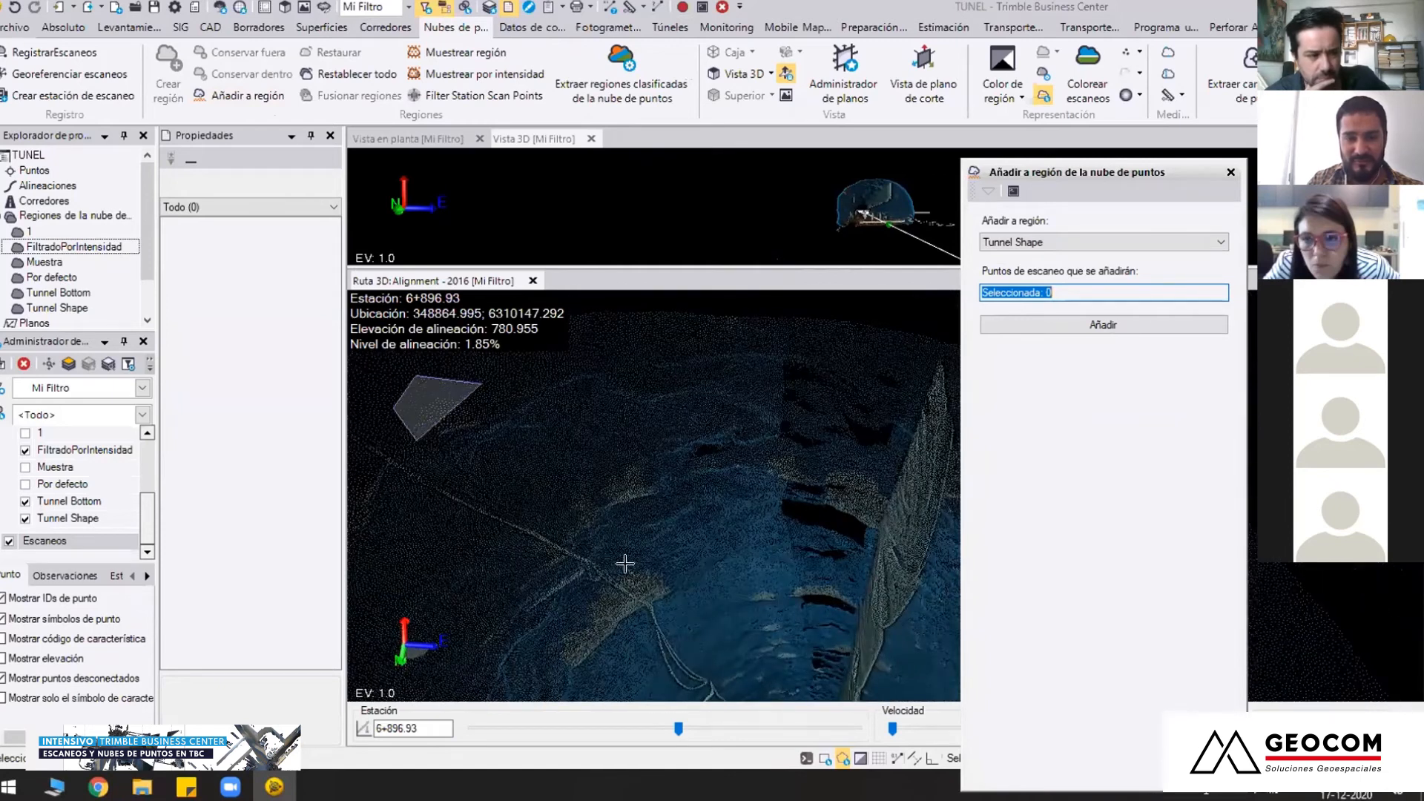
{"action": "left_click", "coordinate": [701, 616]}
{"action": "left_click", "coordinate": [731, 688]}
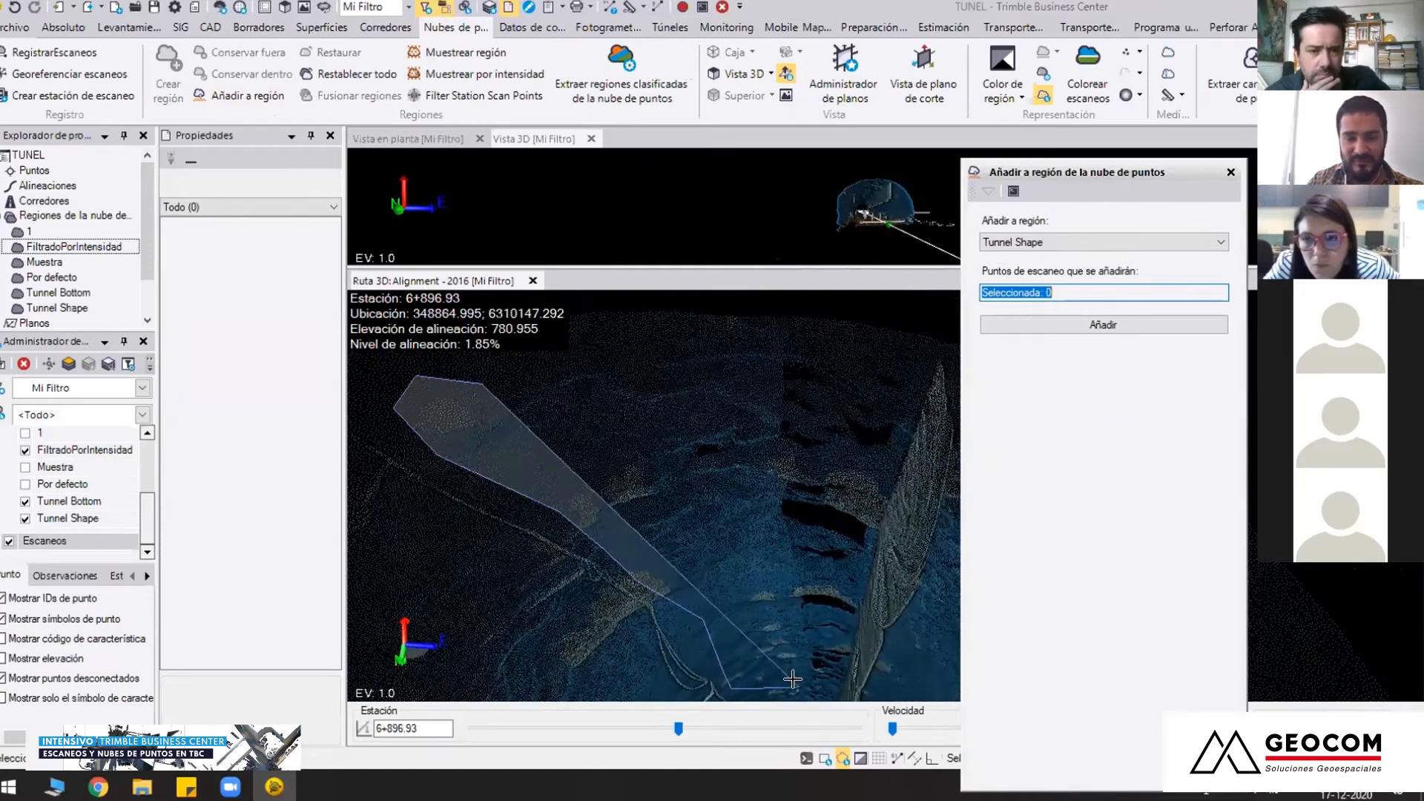
{"action": "left_click", "coordinate": [846, 679]}
{"action": "left_click", "coordinate": [881, 473]}
{"action": "left_click", "coordinate": [822, 375]}
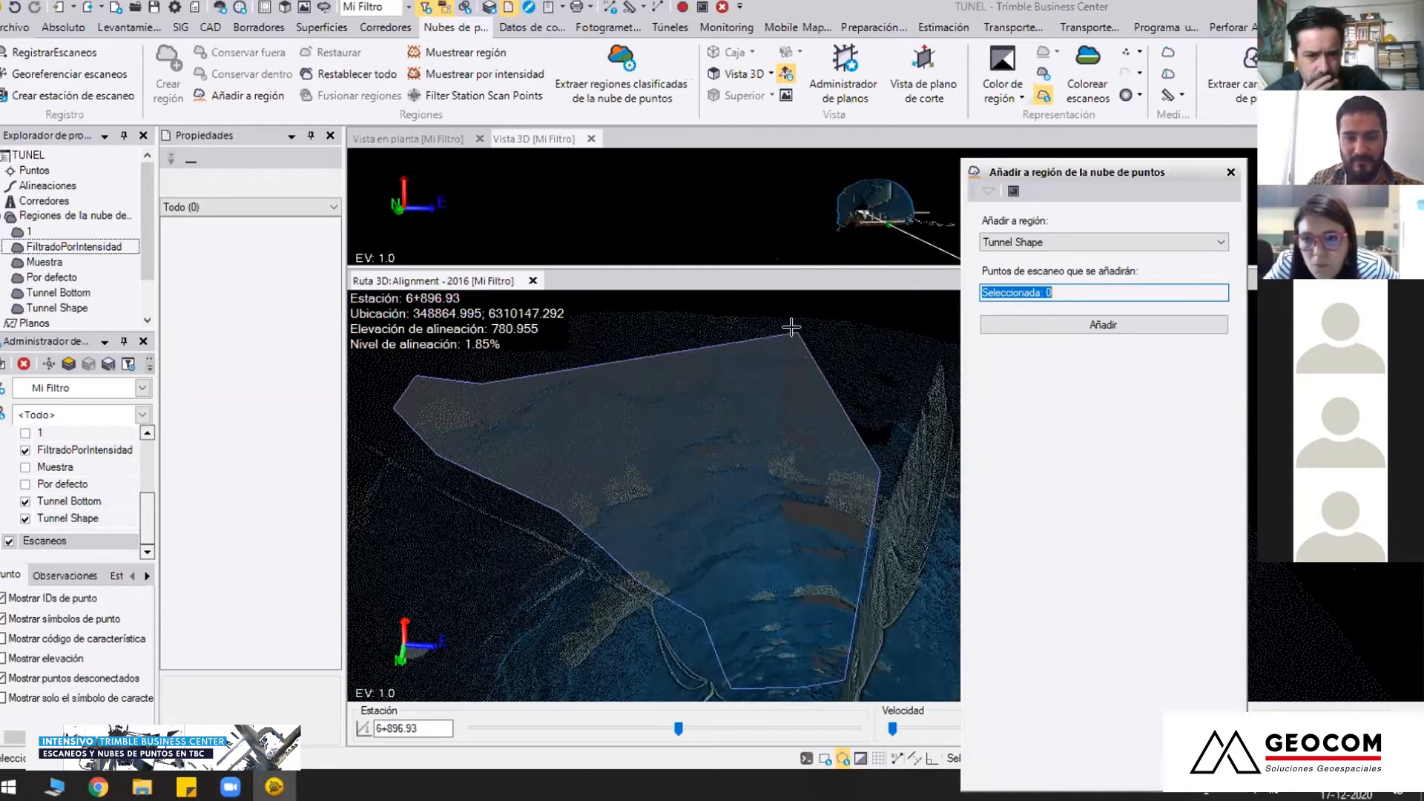
{"action": "left_click", "coordinate": [765, 310]}
{"action": "left_click", "coordinate": [697, 309]}
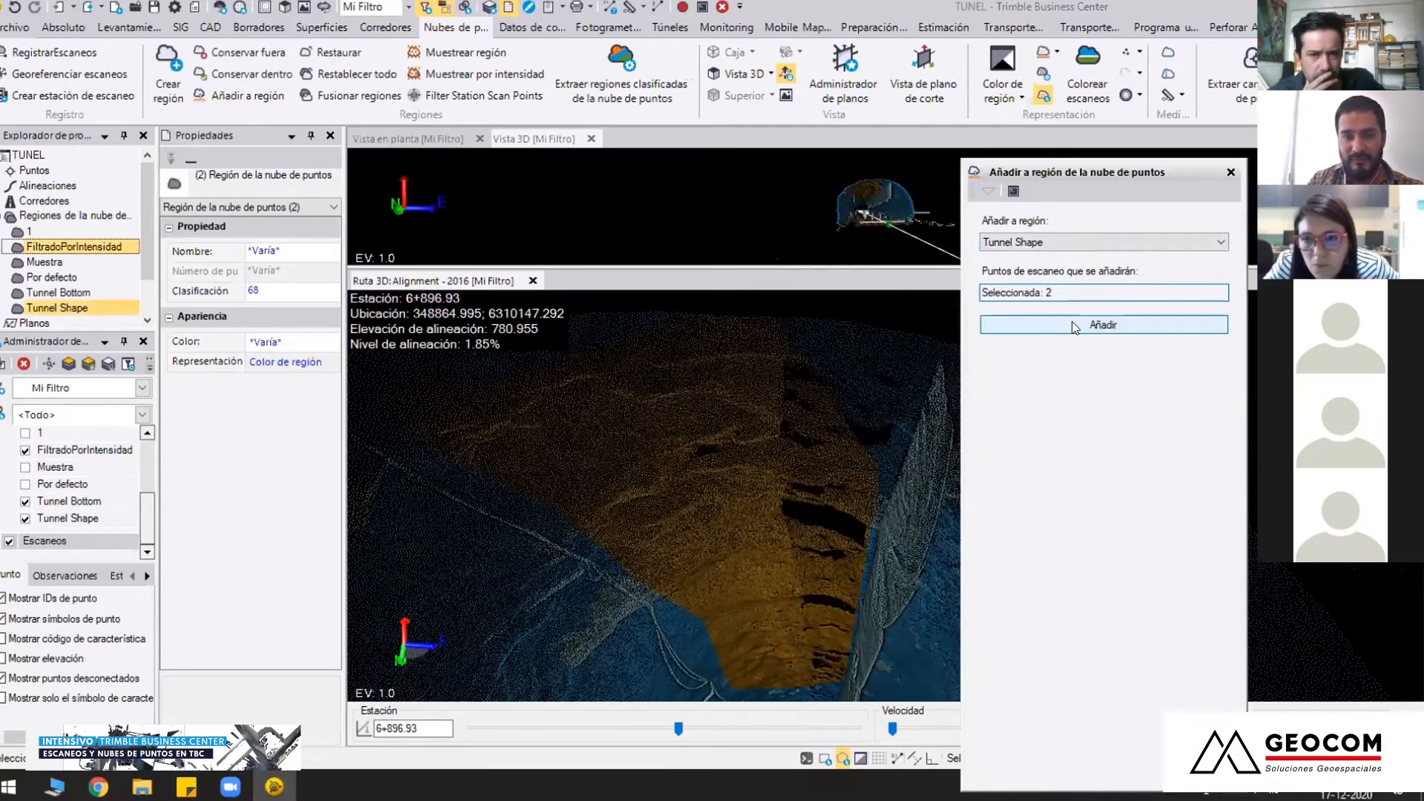
{"action": "left_click", "coordinate": [1103, 324]}
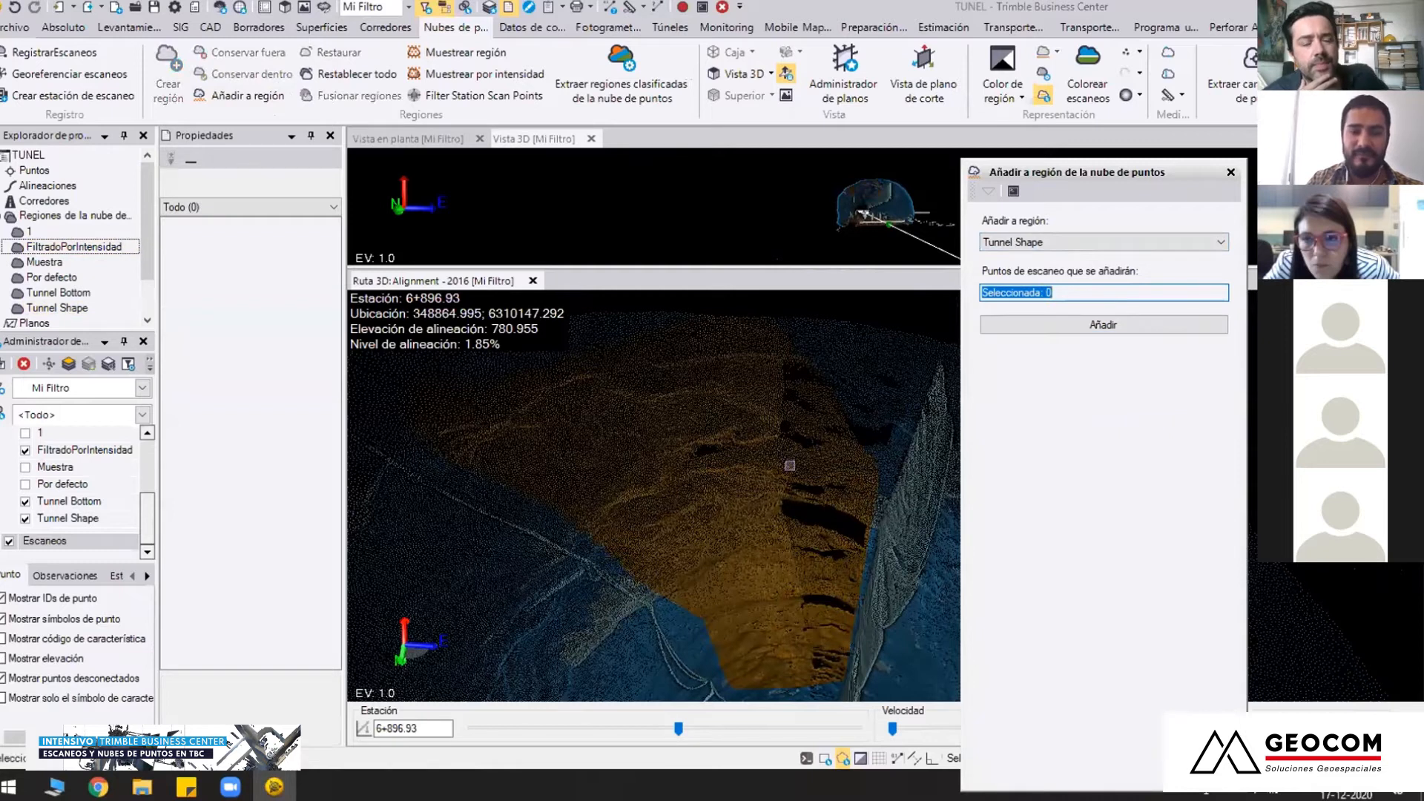
{"action": "left_click", "coordinate": [1230, 172]}
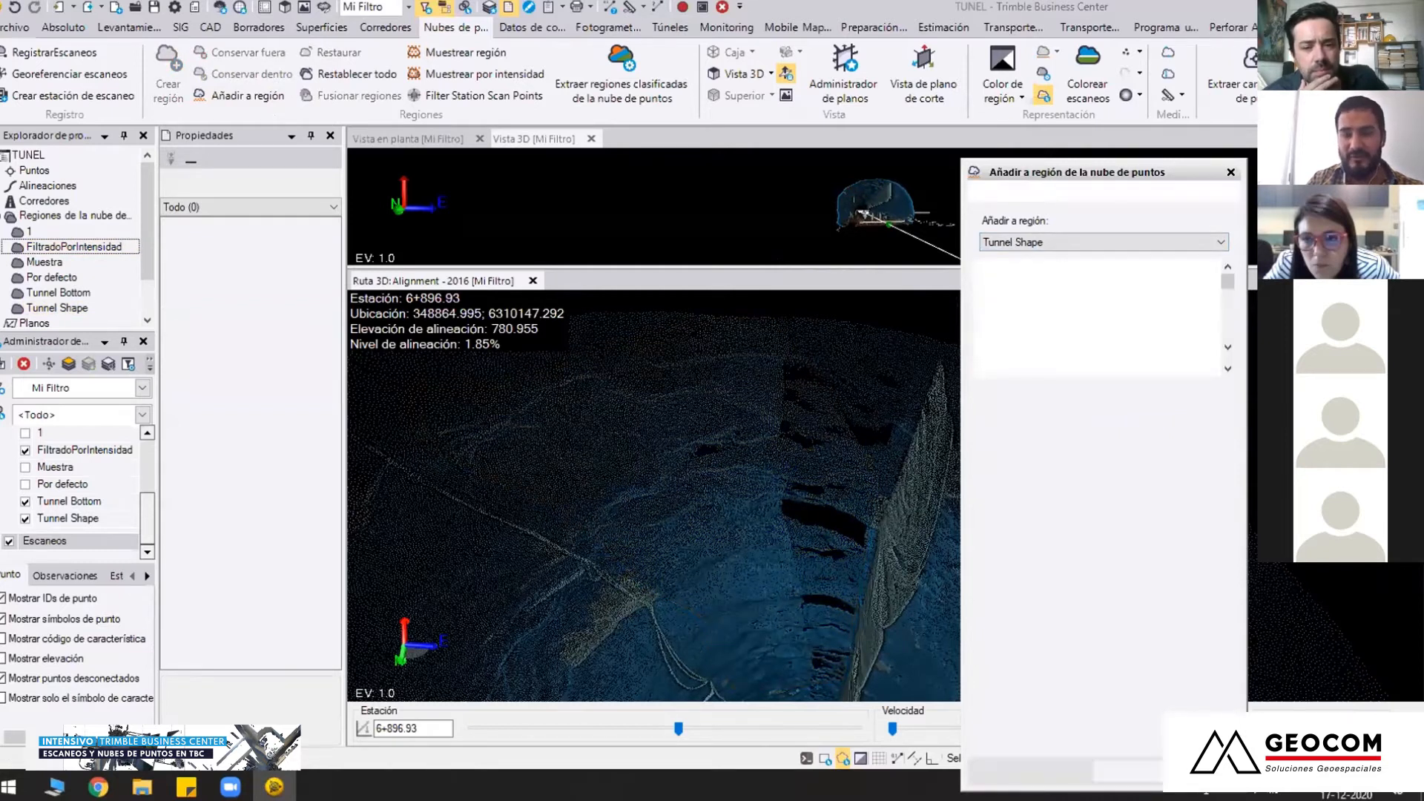
Examine the reclassified crown and the remaining tunnel objects in the route view, from close up and from farther back
{"action": "middle_click_drag", "start_coordinate": [882, 486], "coordinate": [821, 491]}
{"action": "scroll", "coordinate": [821, 505], "scroll_direction": "down", "scroll_amount": 2}
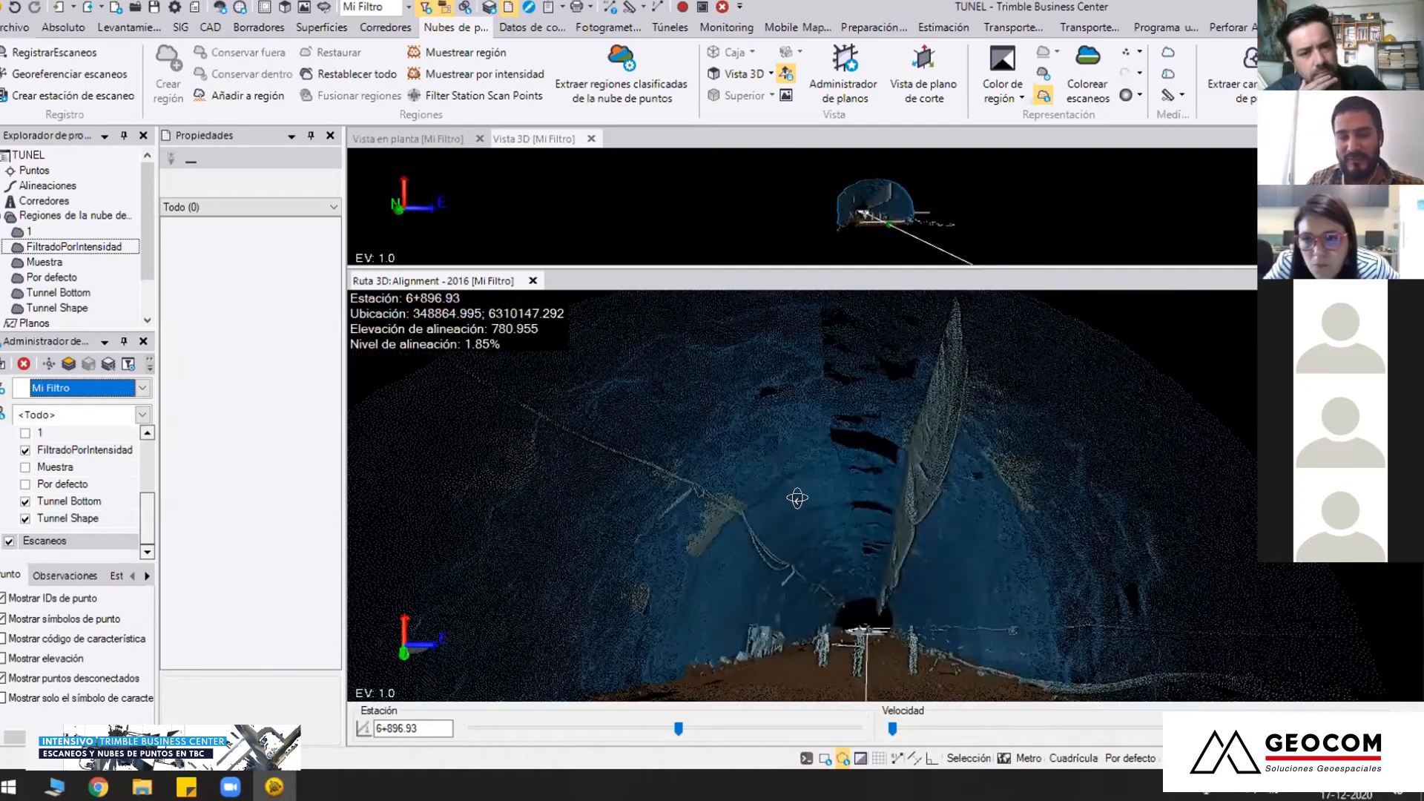
{"action": "middle_click_drag", "start_coordinate": [911, 586], "coordinate": [839, 494]}
{"action": "scroll", "coordinate": [787, 529], "scroll_direction": "down", "scroll_amount": 2}
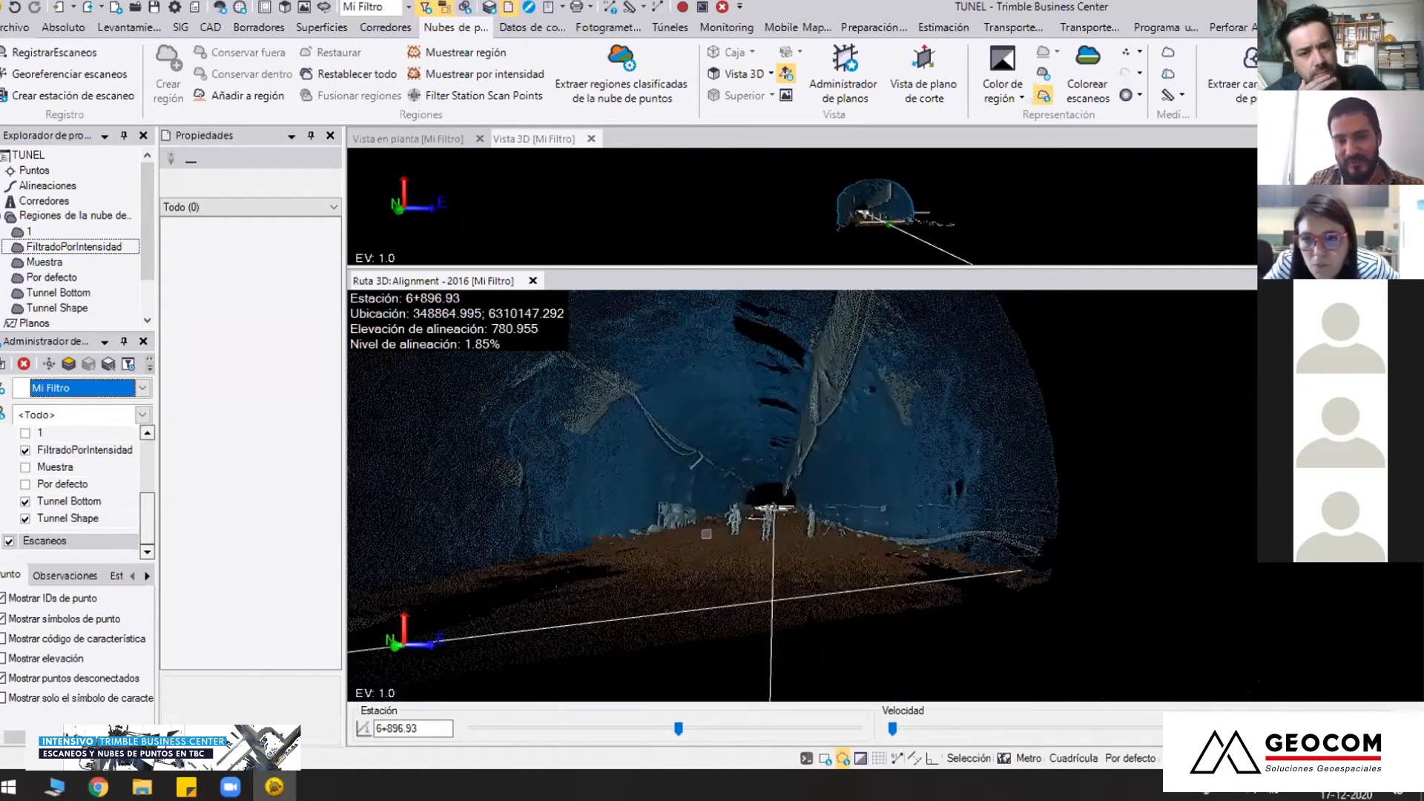
{"action": "mouse_move", "coordinate": [785, 535]}
{"action": "middle_mouse_down"}
{"action": "mouse_move", "coordinate": [851, 523]}
{"action": "mouse_move", "coordinate": [804, 515]}
{"action": "mouse_move", "coordinate": [799, 550]}
{"action": "middle_mouse_up"}
{"action": "scroll", "coordinate": [846, 549], "scroll_direction": "down", "scroll_amount": 2}
{"action": "scroll", "coordinate": [808, 522], "scroll_direction": "down", "scroll_amount": 1}
{"action": "middle_click_drag", "start_coordinate": [777, 489], "coordinate": [784, 499]}
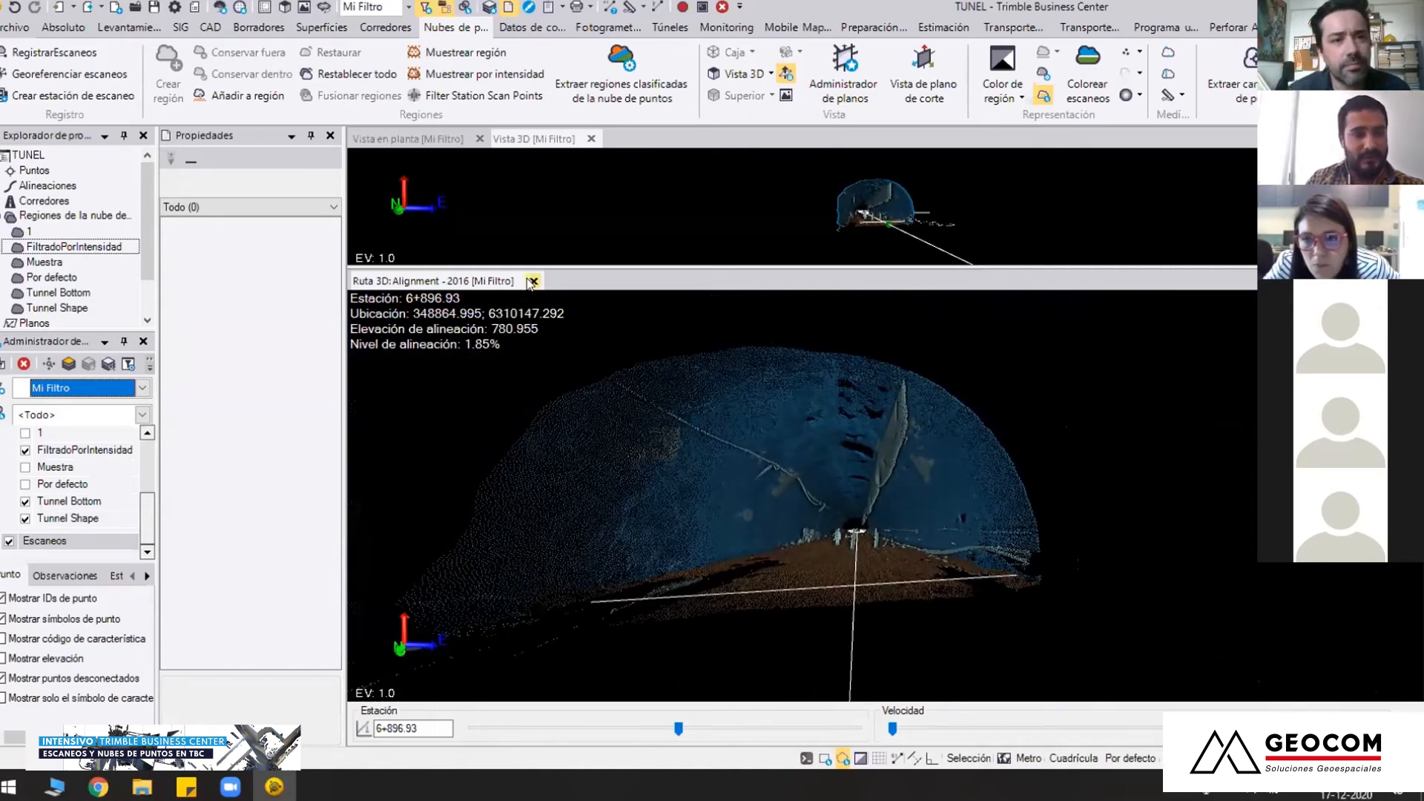
Close the route view and show the whole classified tunnel stretch in 3D obliquely from above
{"action": "left_click", "coordinate": [532, 281]}
{"action": "middle_click_drag", "start_coordinate": [636, 375], "coordinate": [639, 448]}
{"action": "scroll", "coordinate": [668, 438], "scroll_direction": "down", "scroll_amount": 1}
{"action": "mouse_move", "coordinate": [771, 525]}
{"action": "middle_mouse_down"}
{"action": "mouse_move", "coordinate": [728, 469]}
{"action": "mouse_move", "coordinate": [735, 570]}
{"action": "mouse_move", "coordinate": [767, 547]}
{"action": "middle_mouse_up"}
{"action": "scroll", "coordinate": [766, 547], "scroll_direction": "down", "scroll_amount": 3}
{"action": "middle_click_drag", "start_coordinate": [855, 424], "coordinate": [802, 589]}
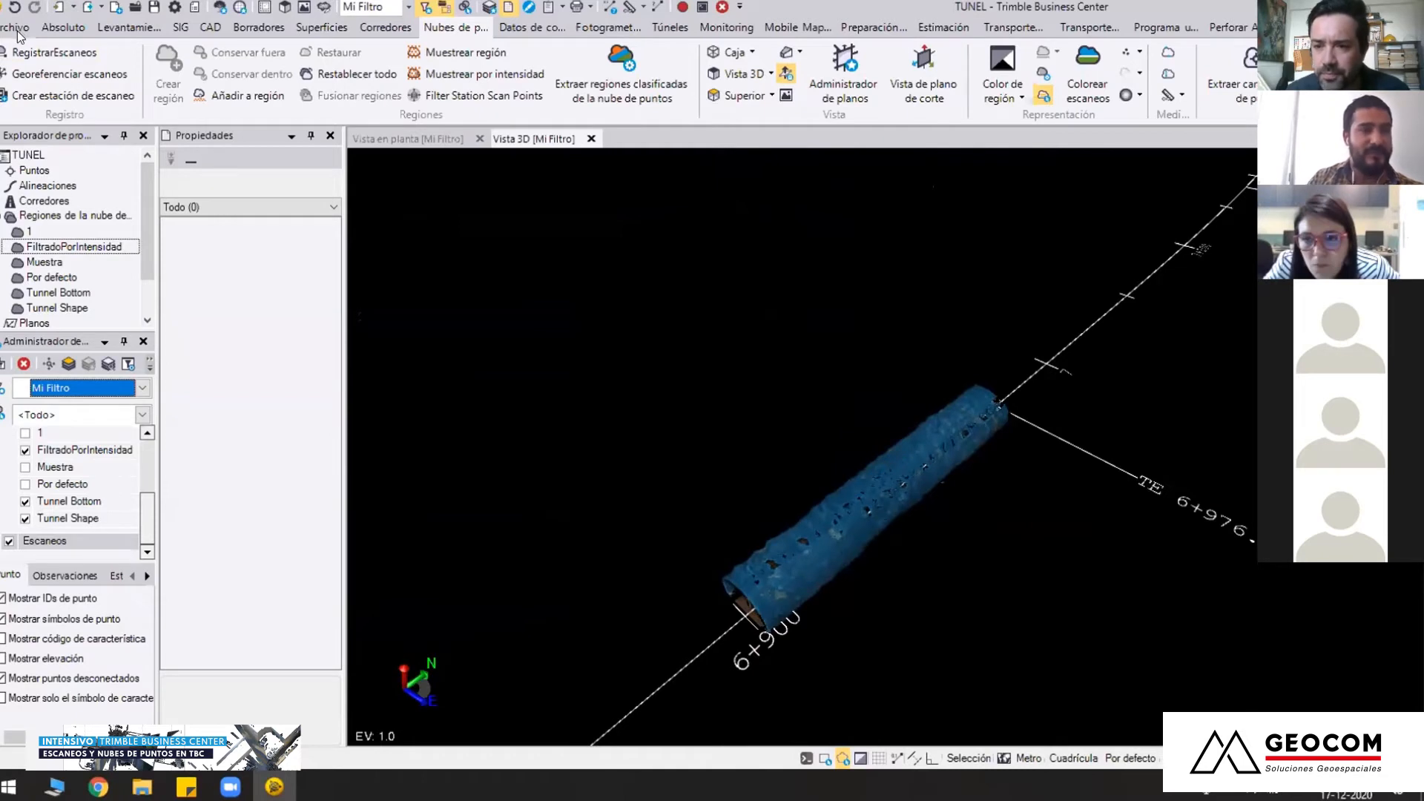
Open the project INTERIOR.vce from the 05.INTERIOR folder inside 01 CLASIFICACION DE NUBE
{"action": "left_click", "coordinate": [18, 31]}
{"action": "left_click", "coordinate": [49, 90]}
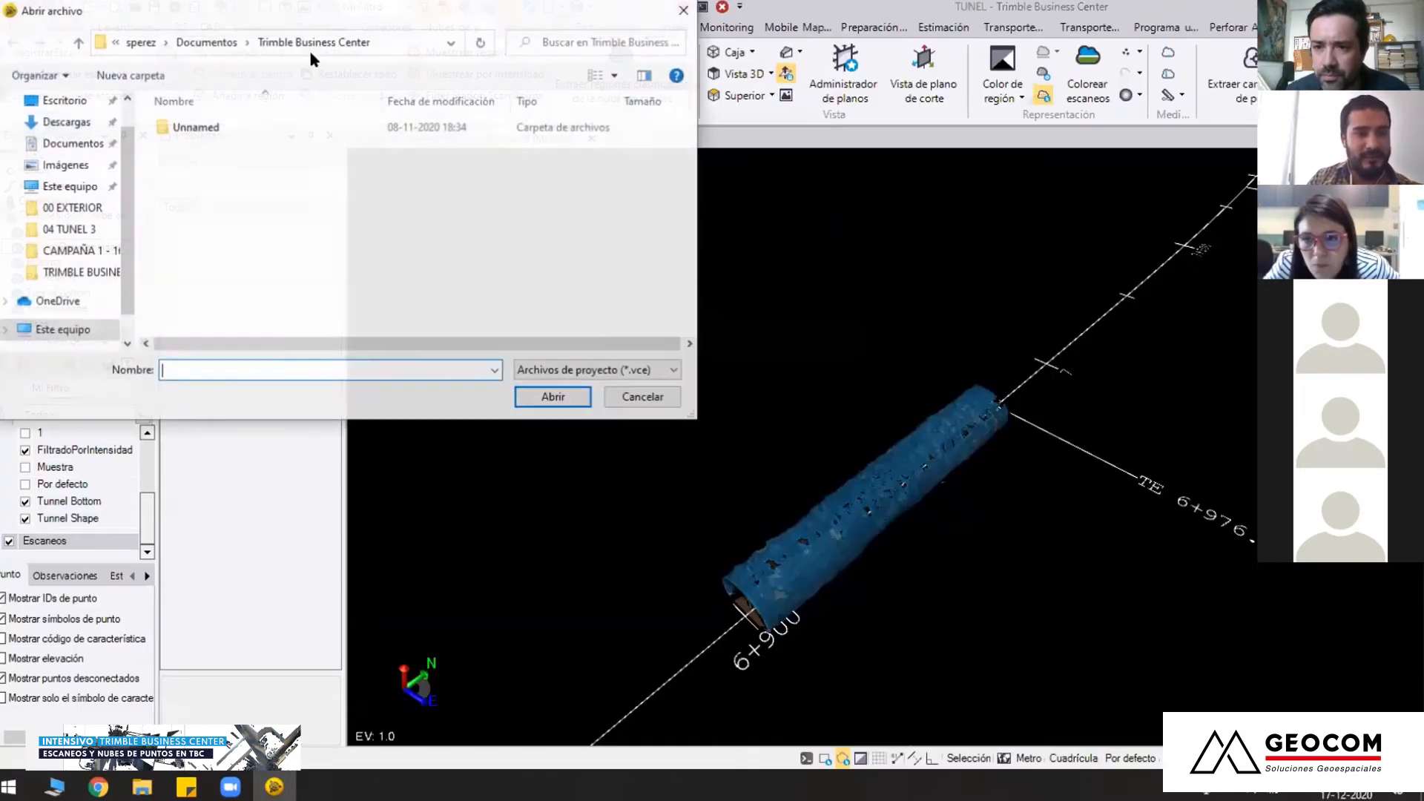
{"action": "left_click", "coordinate": [70, 207]}
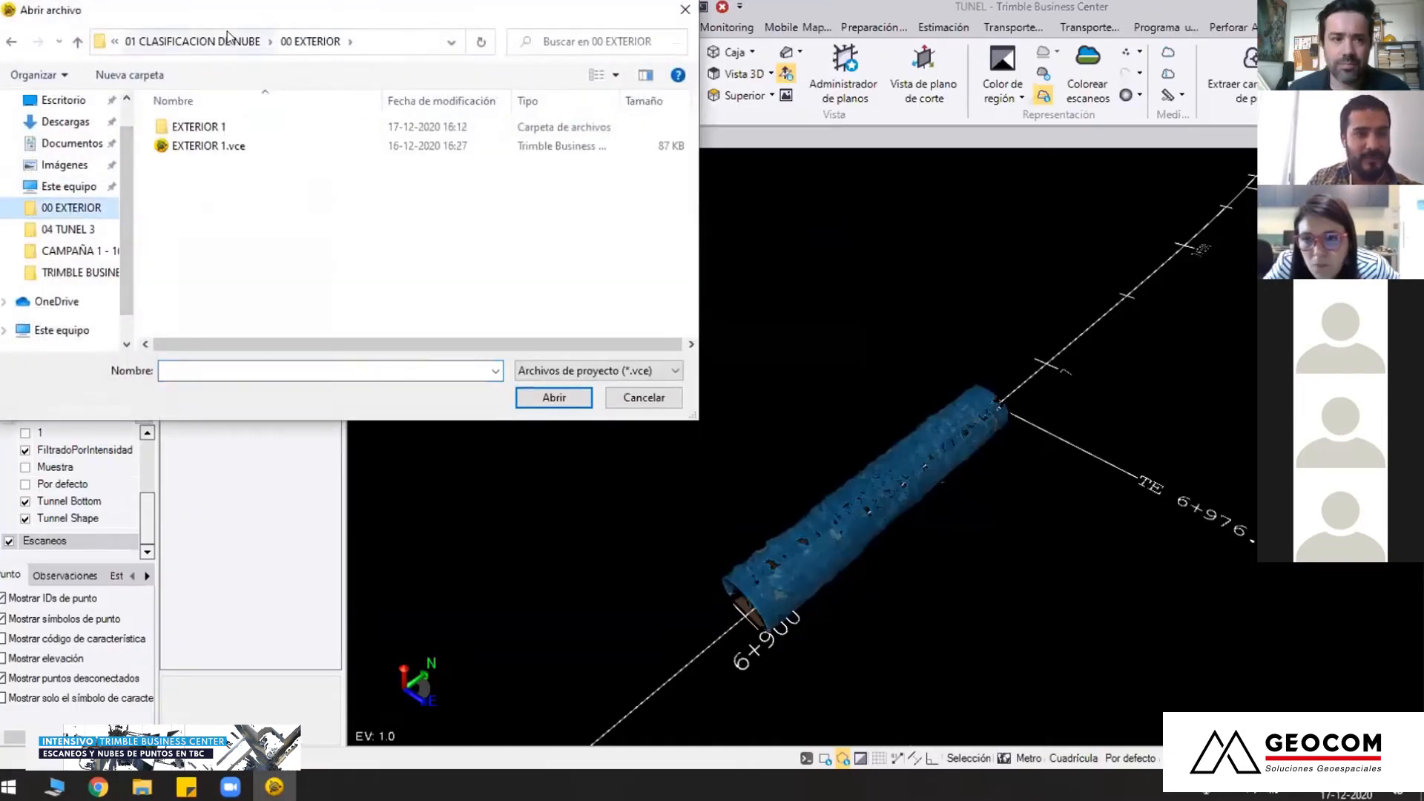
{"action": "left_click", "coordinate": [233, 39]}
{"action": "double_click", "coordinate": [216, 200]}
{"action": "left_click", "coordinate": [223, 146]}
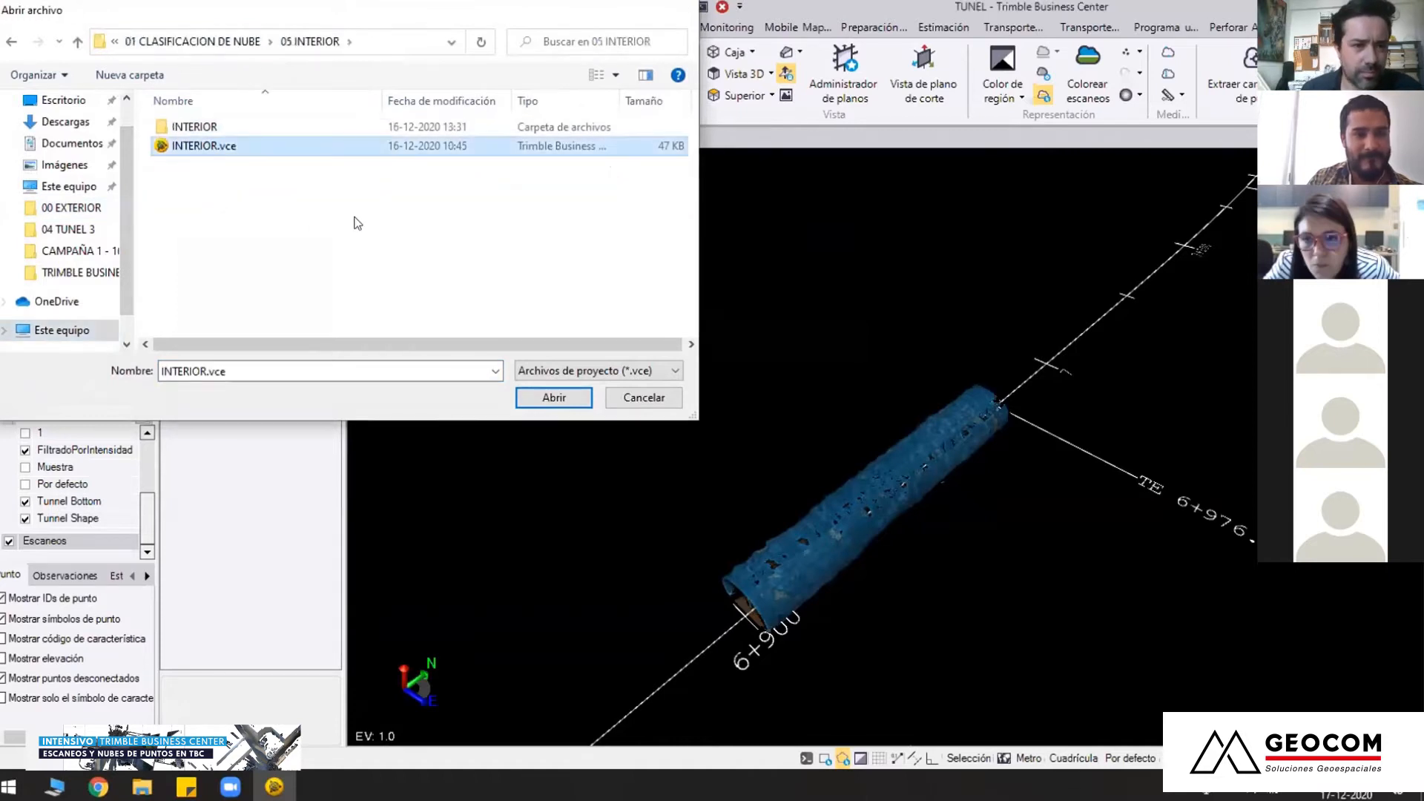
{"action": "left_click", "coordinate": [554, 398]}
{"action": "left_click", "coordinate": [789, 414]}
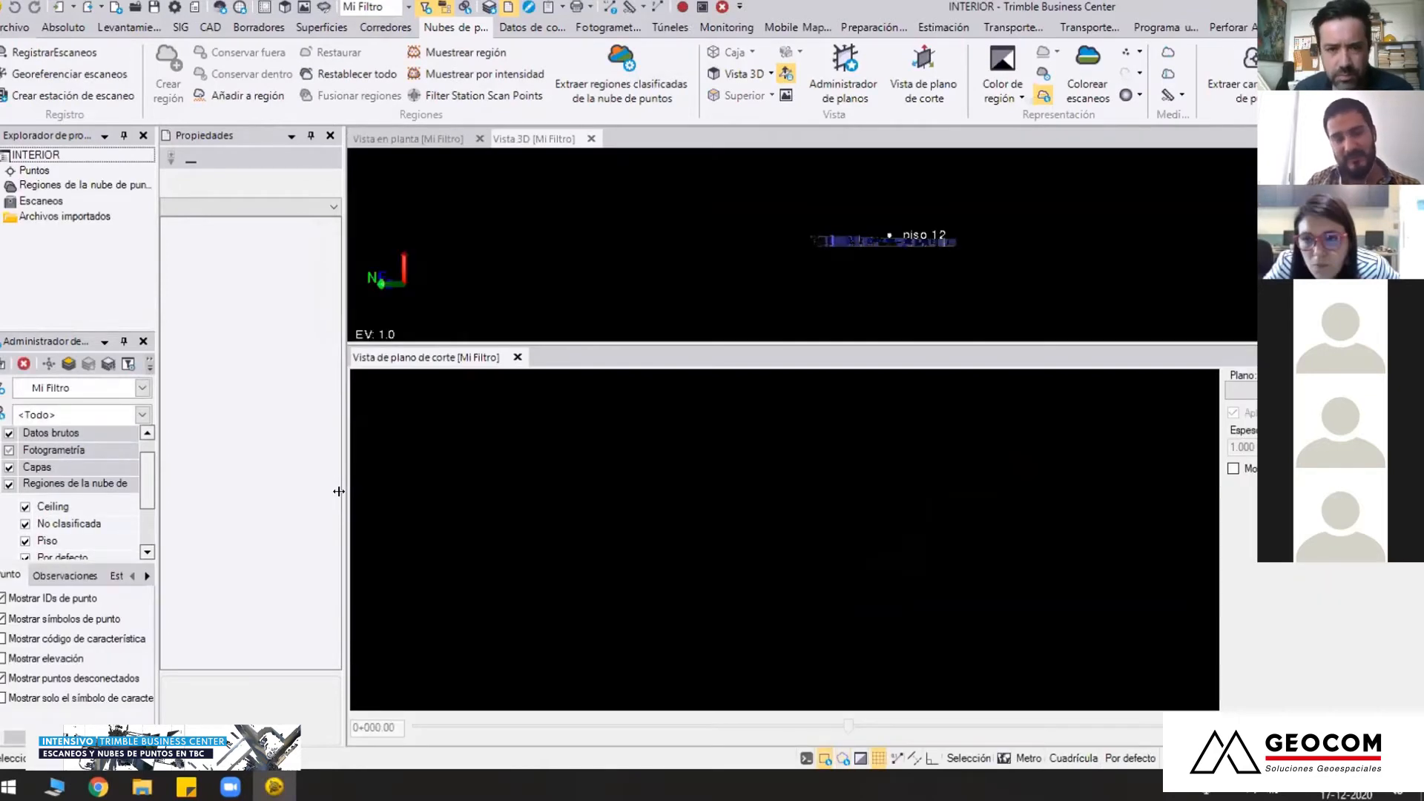
Close the cutting plane view and display the entire building floor in plan view
{"action": "left_click_drag", "start_coordinate": [851, 341], "coordinate": [853, 456]}
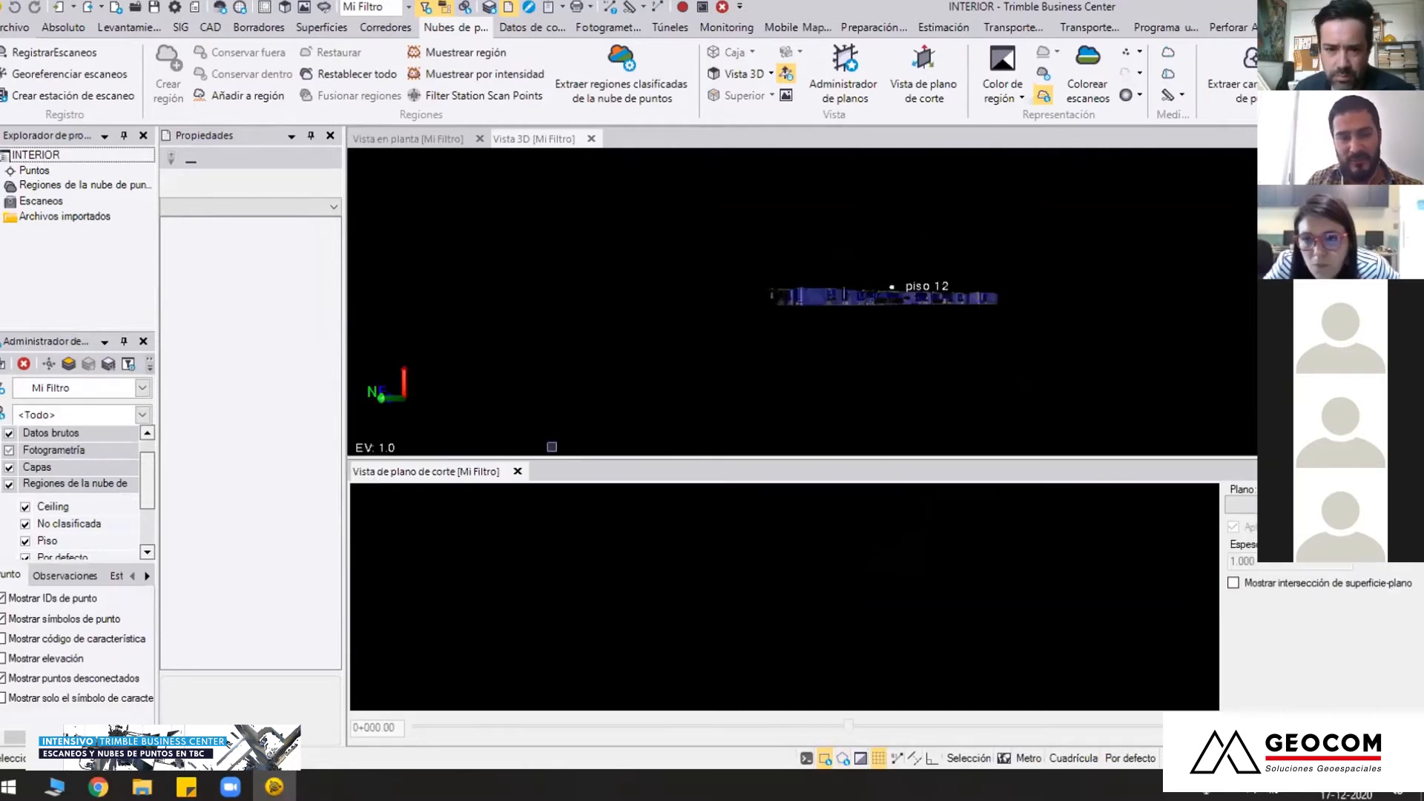
{"action": "left_click", "coordinate": [518, 472]}
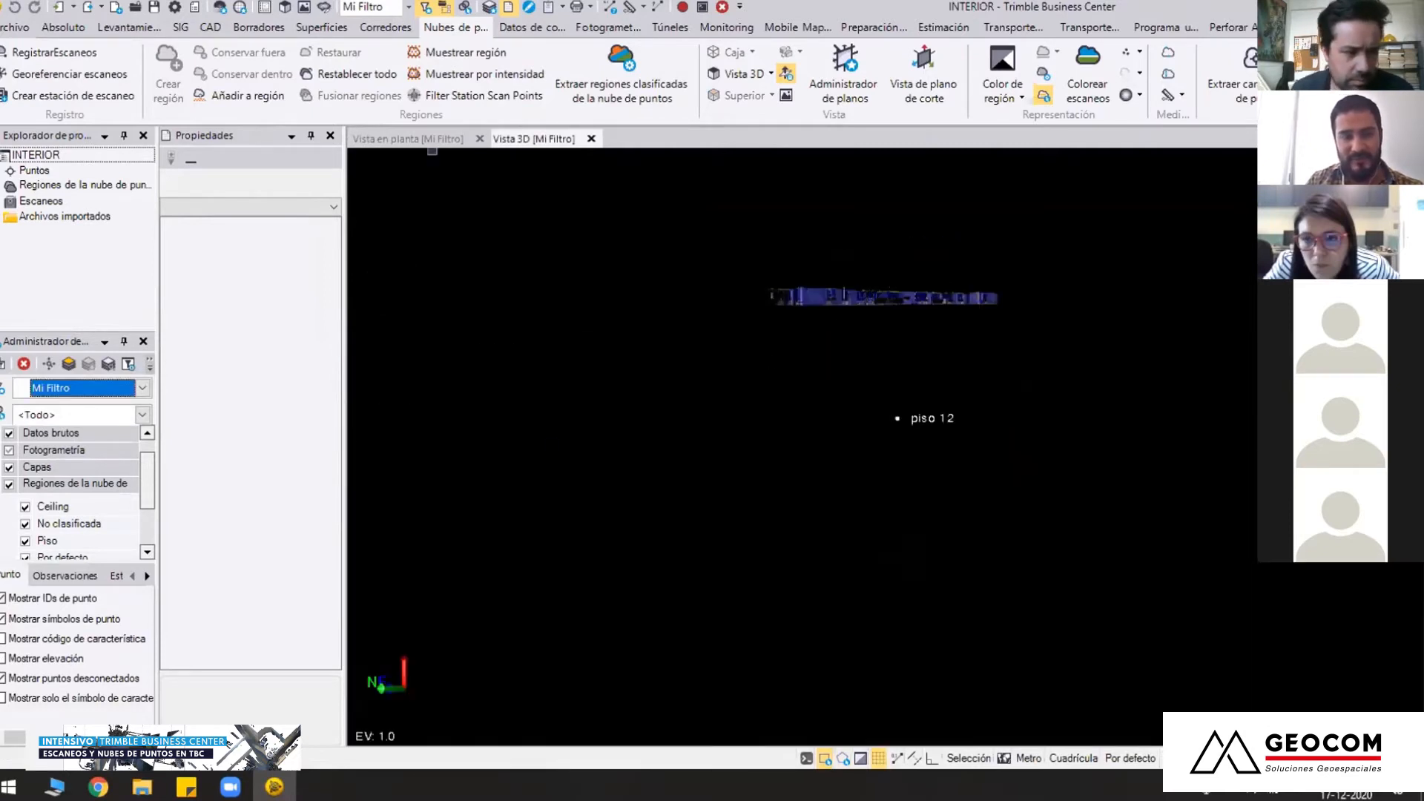
{"action": "left_click", "coordinate": [439, 137]}
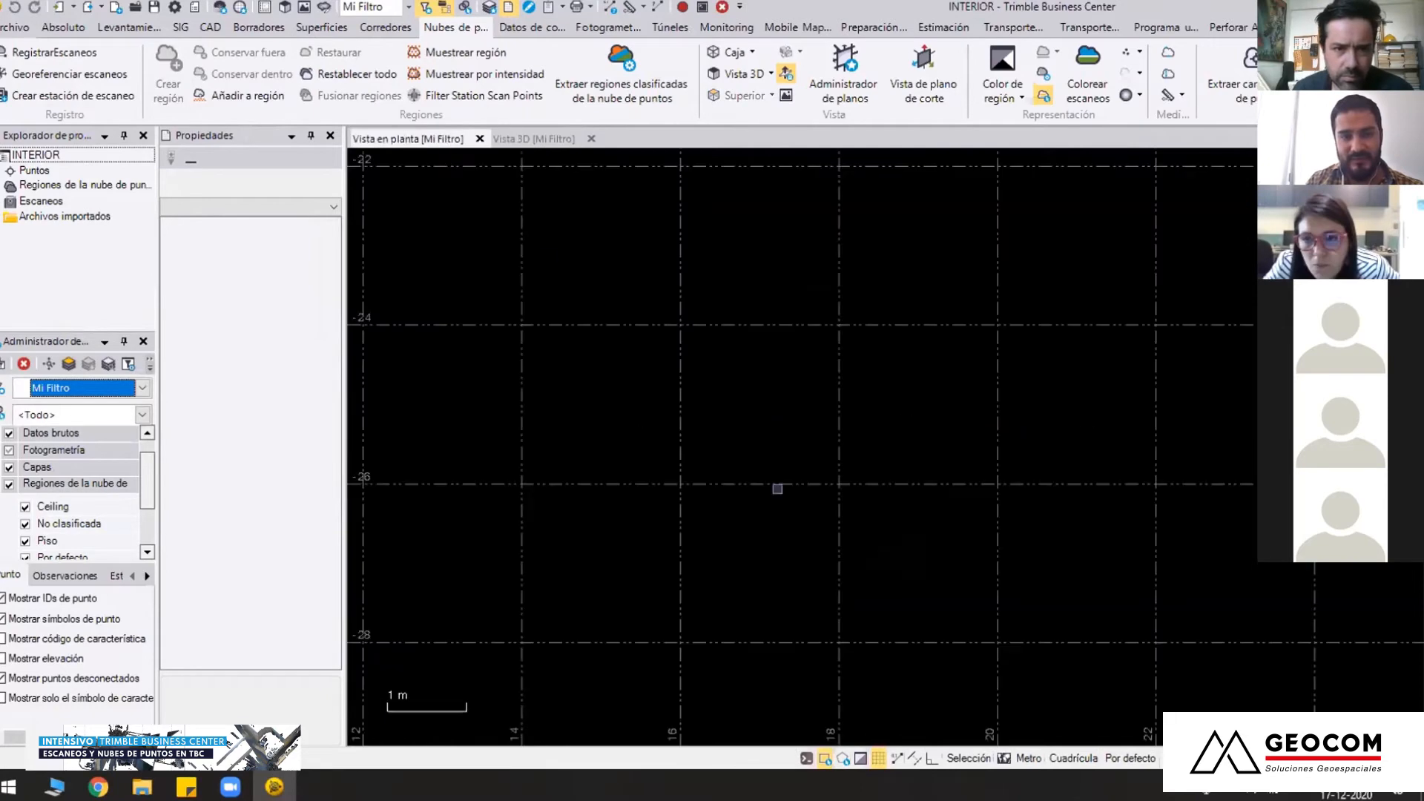
{"action": "scroll", "coordinate": [781, 495], "scroll_direction": "down", "scroll_amount": 6}
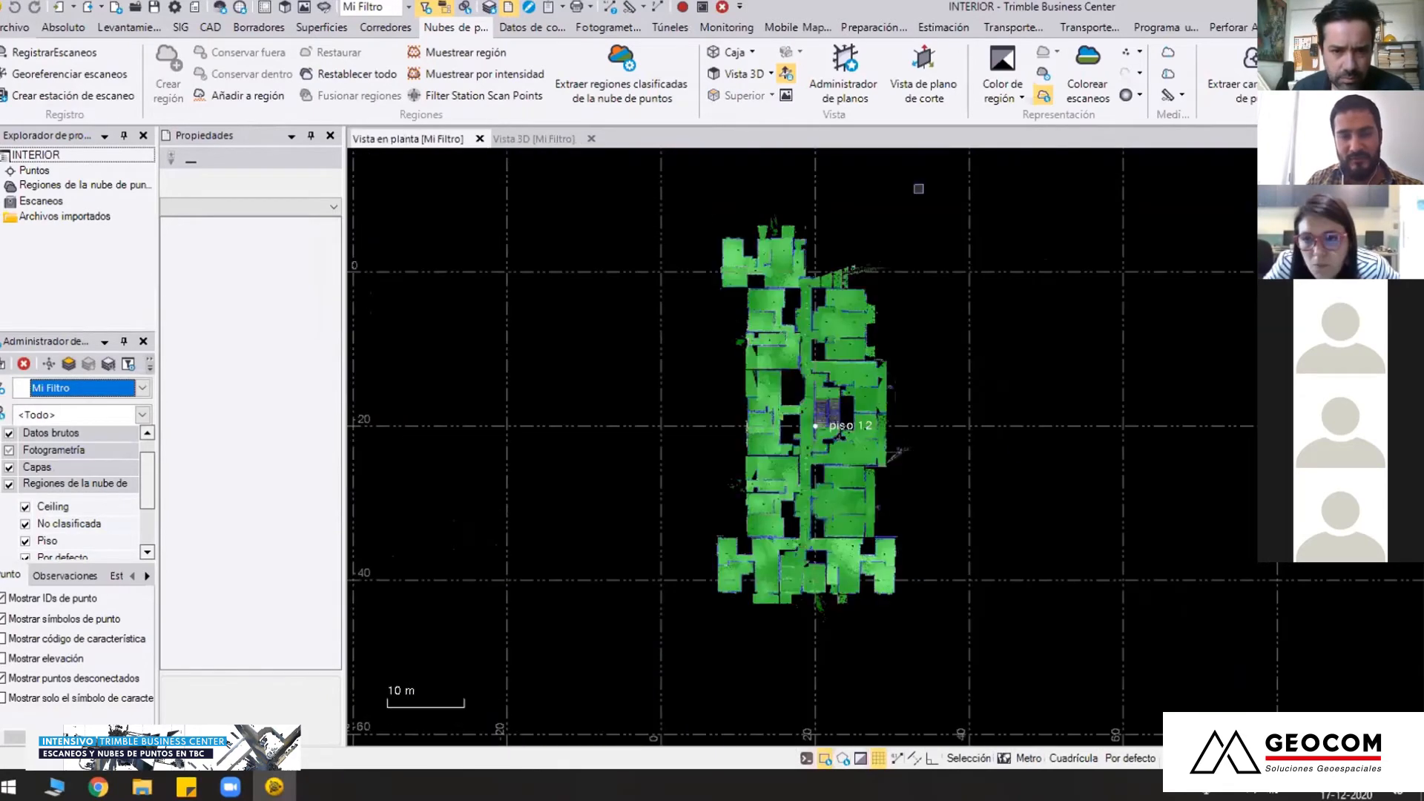
Examine the floor's rooms, walls and corridor in plan from one end of the building to the other
{"action": "scroll", "coordinate": [776, 559], "scroll_direction": "up", "scroll_amount": 3}
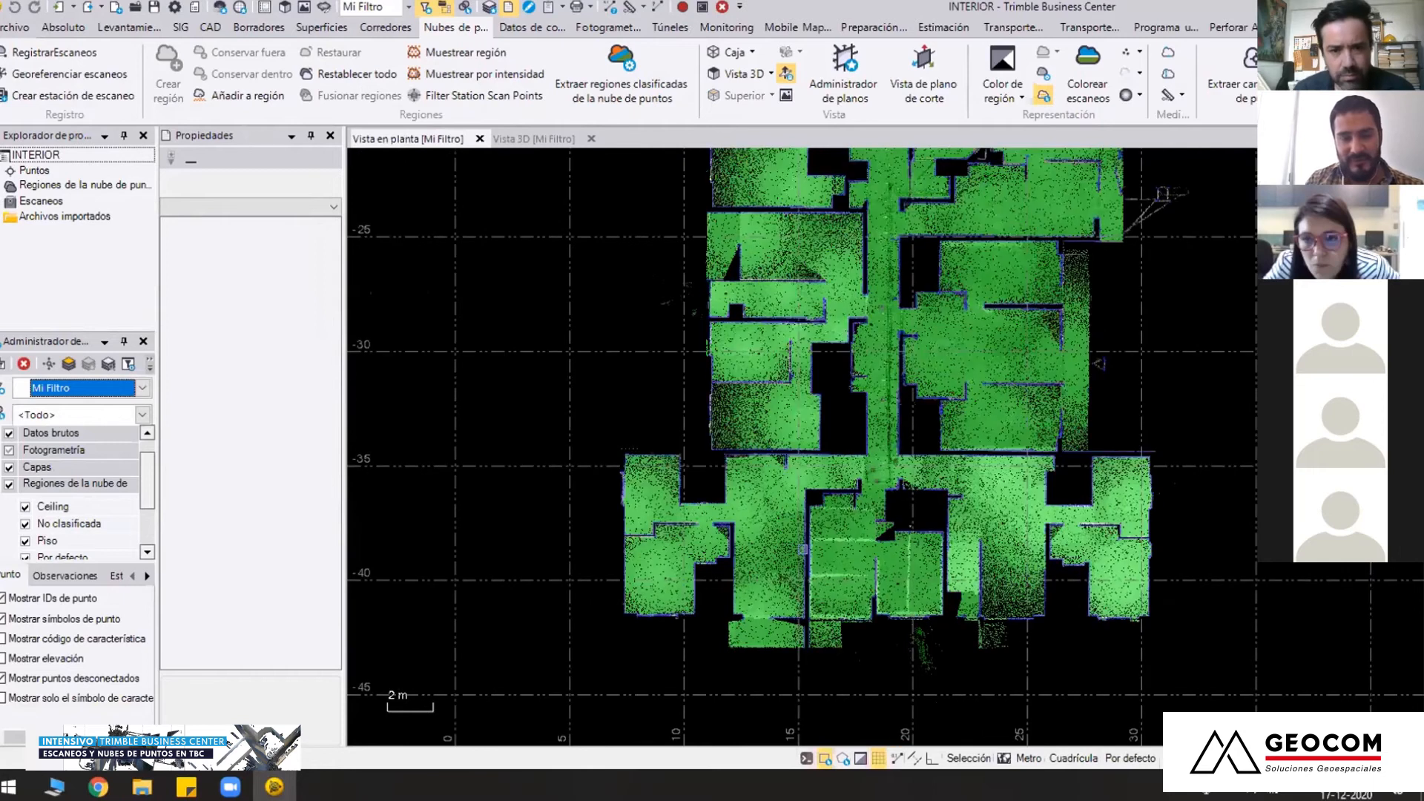
{"action": "scroll", "coordinate": [802, 550], "scroll_direction": "up", "scroll_amount": 2}
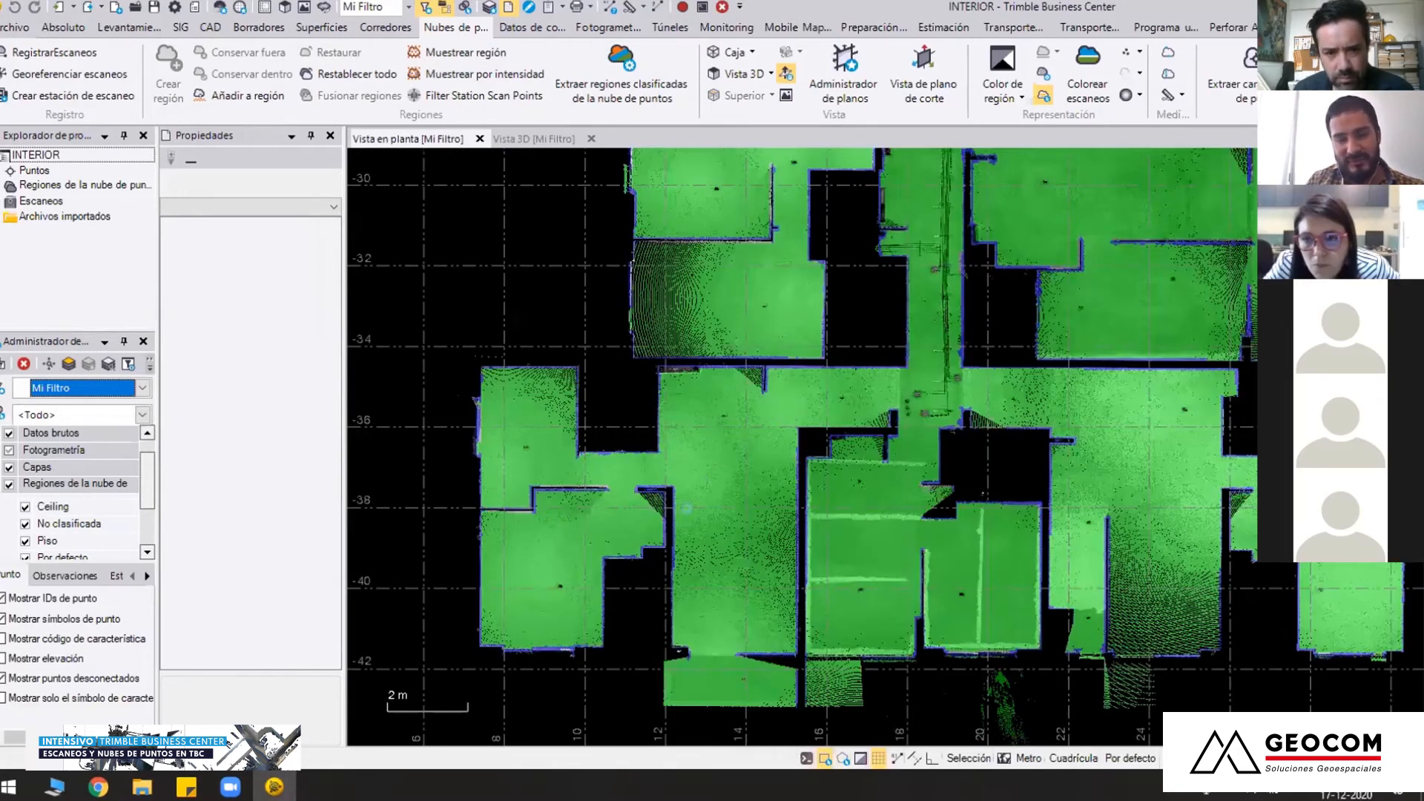
{"action": "scroll", "coordinate": [719, 614], "scroll_direction": "down", "scroll_amount": 2}
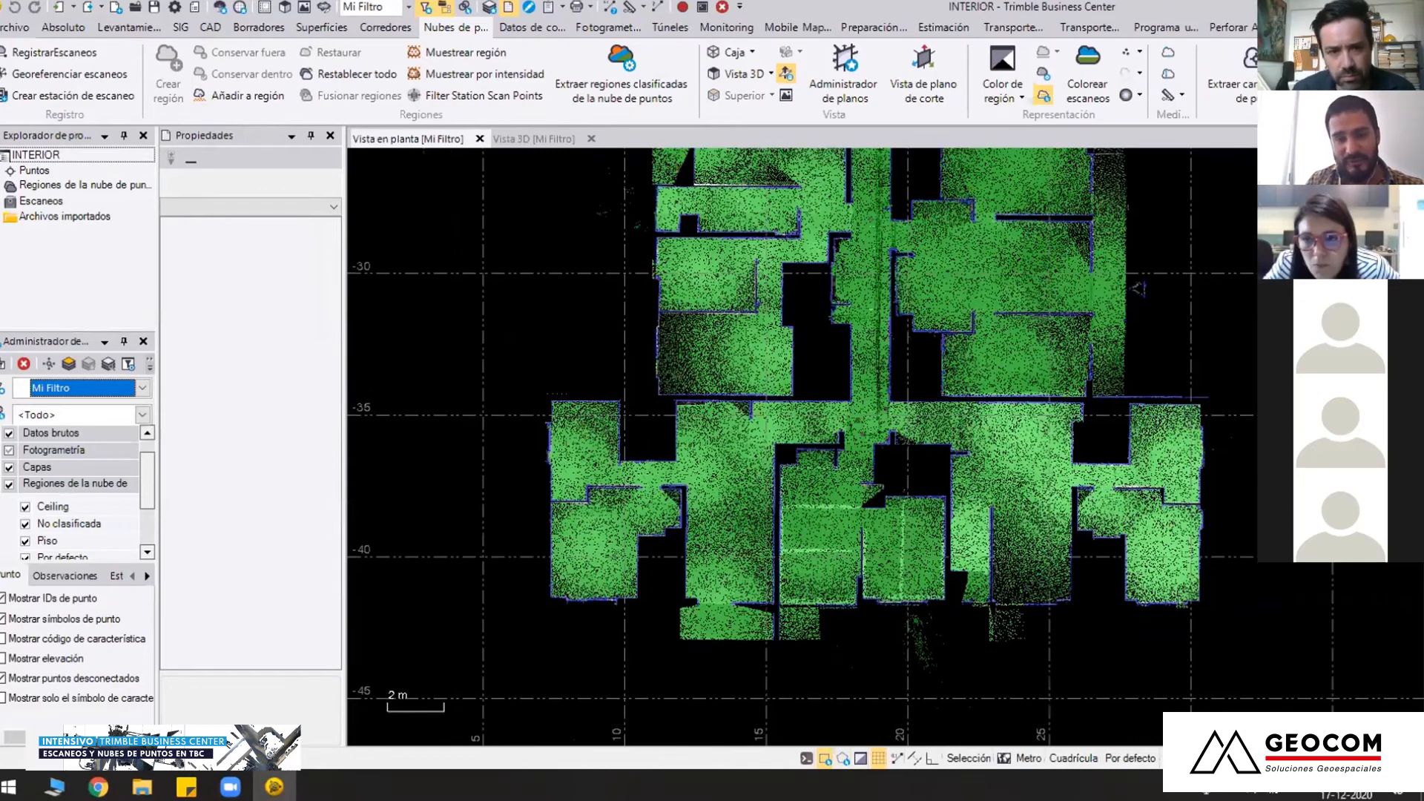
{"action": "middle_click_drag", "start_coordinate": [876, 447], "coordinate": [842, 574]}
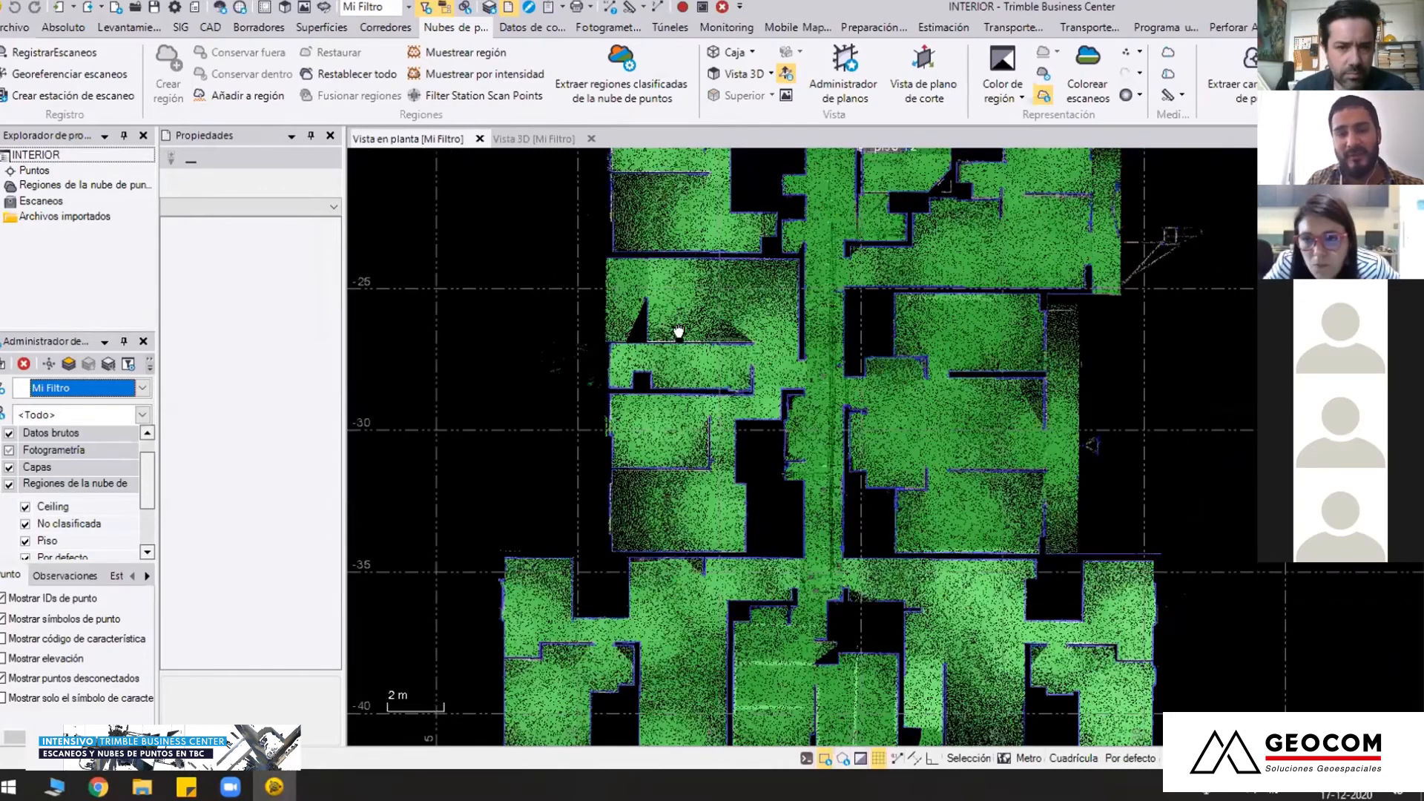
{"action": "middle_click_drag", "start_coordinate": [675, 315], "coordinate": [698, 660]}
{"action": "scroll", "coordinate": [872, 302], "scroll_direction": "up", "scroll_amount": 2}
{"action": "middle_click_drag", "start_coordinate": [781, 339], "coordinate": [759, 658]}
{"action": "middle_click_drag", "start_coordinate": [681, 341], "coordinate": [705, 472]}
{"action": "scroll", "coordinate": [696, 434], "scroll_direction": "down", "scroll_amount": 3}
{"action": "middle_click_drag", "start_coordinate": [679, 255], "coordinate": [701, 327]}
{"action": "scroll", "coordinate": [711, 337], "scroll_direction": "up", "scroll_amount": 2}
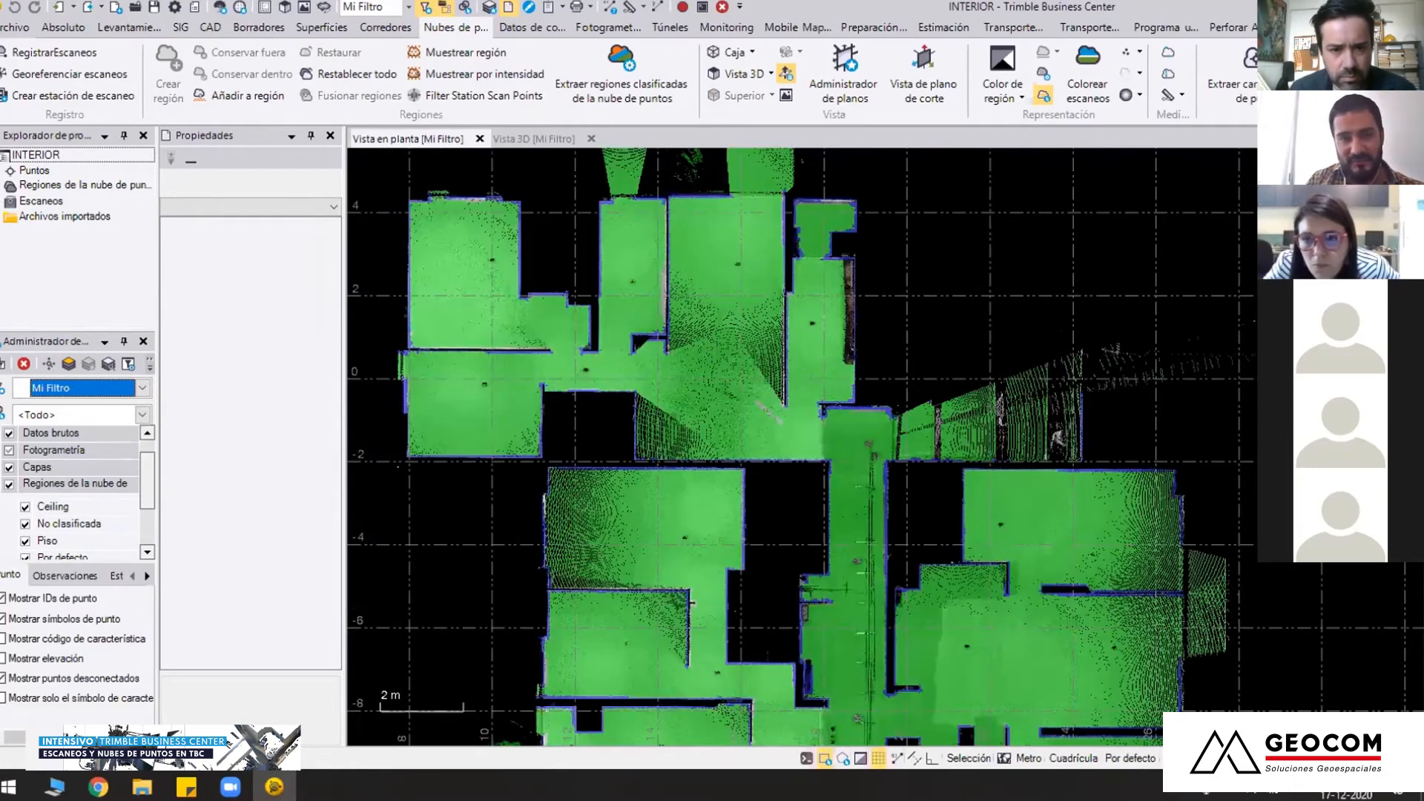
View the classified building interior in 3D obliquely from above
{"action": "left_click", "coordinate": [534, 138]}
{"action": "right_click_drag", "start_coordinate": [801, 383], "coordinate": [739, 429]}
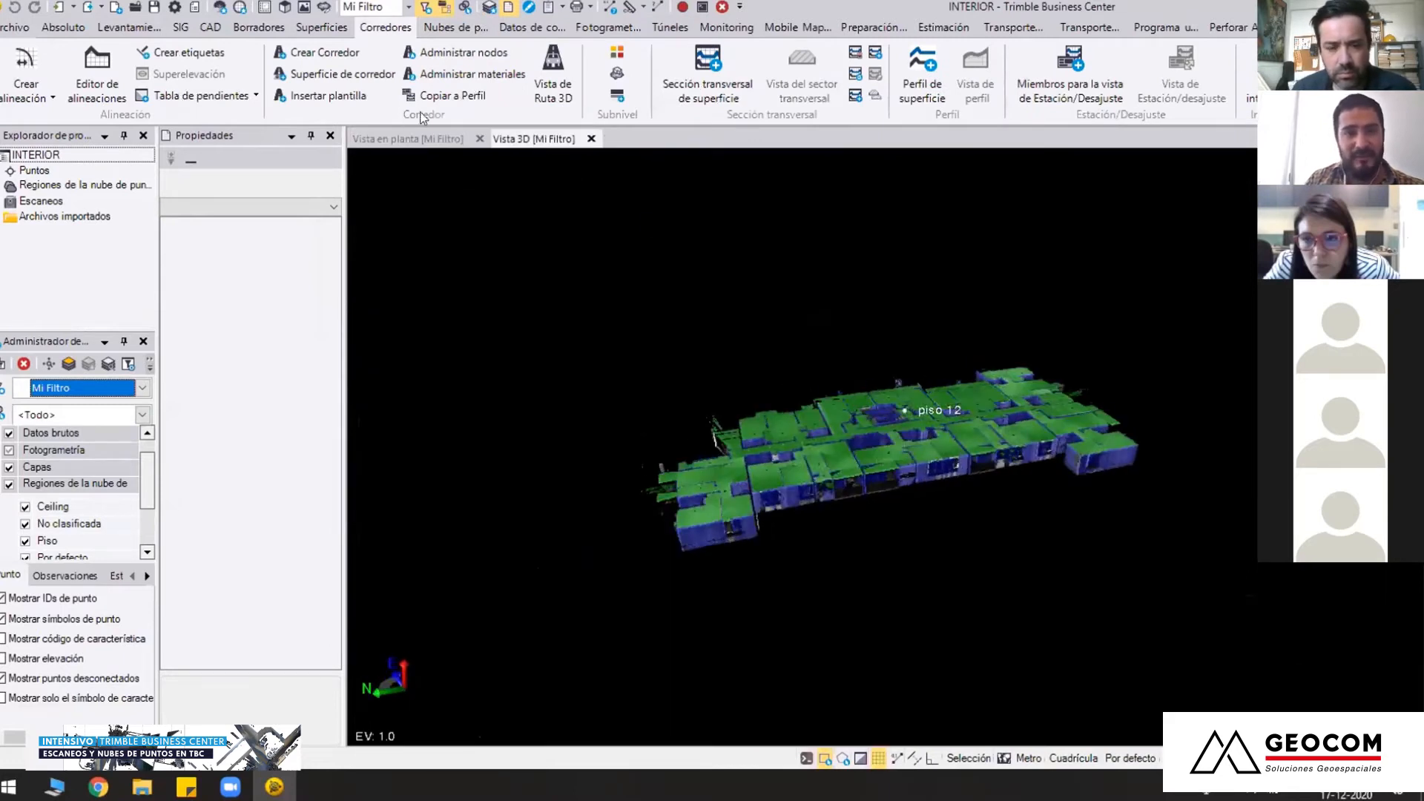
Hide the Ceiling point cloud region to expose the building's rooms and walls in the 3D view
{"action": "left_click", "coordinate": [468, 30]}
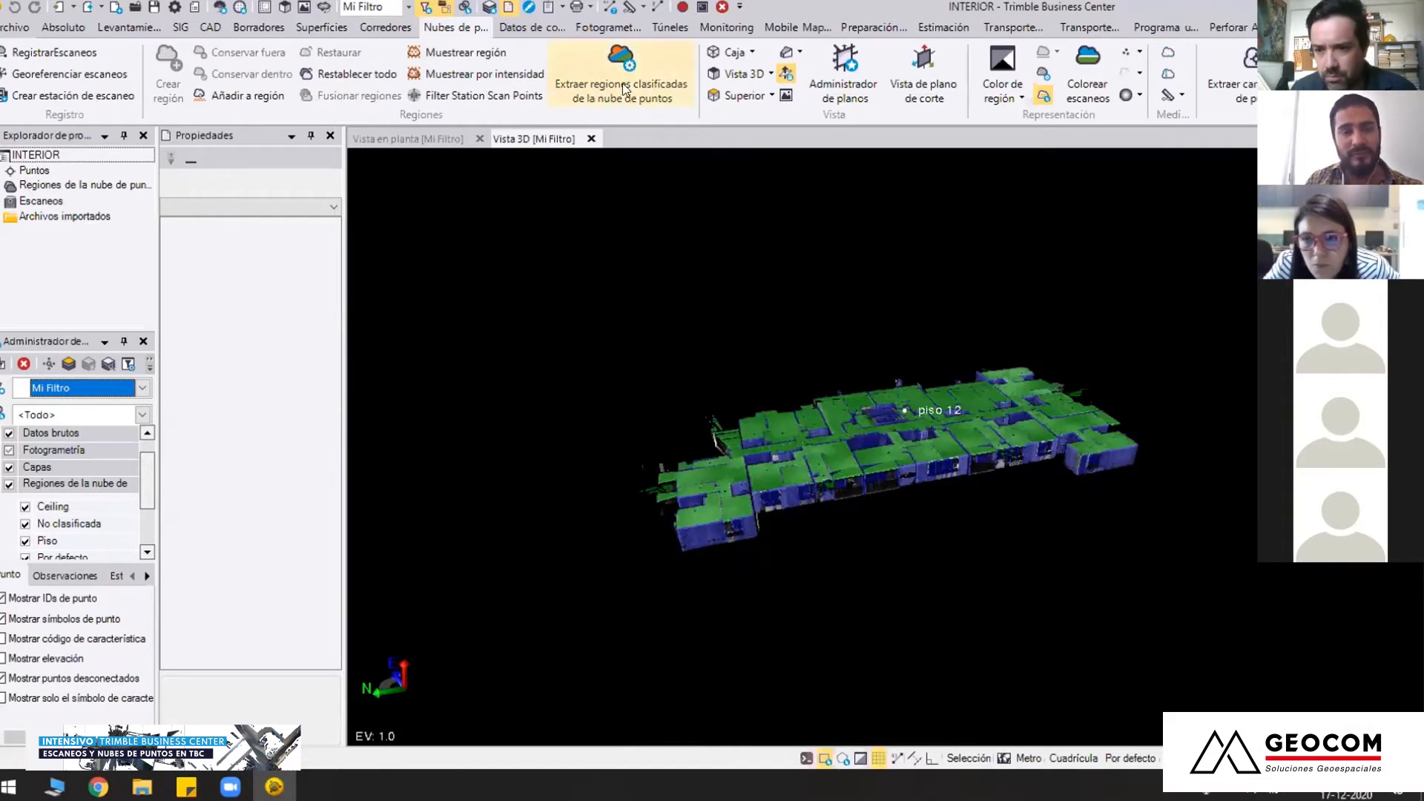
{"action": "right_click_drag", "start_coordinate": [1041, 512], "coordinate": [900, 524]}
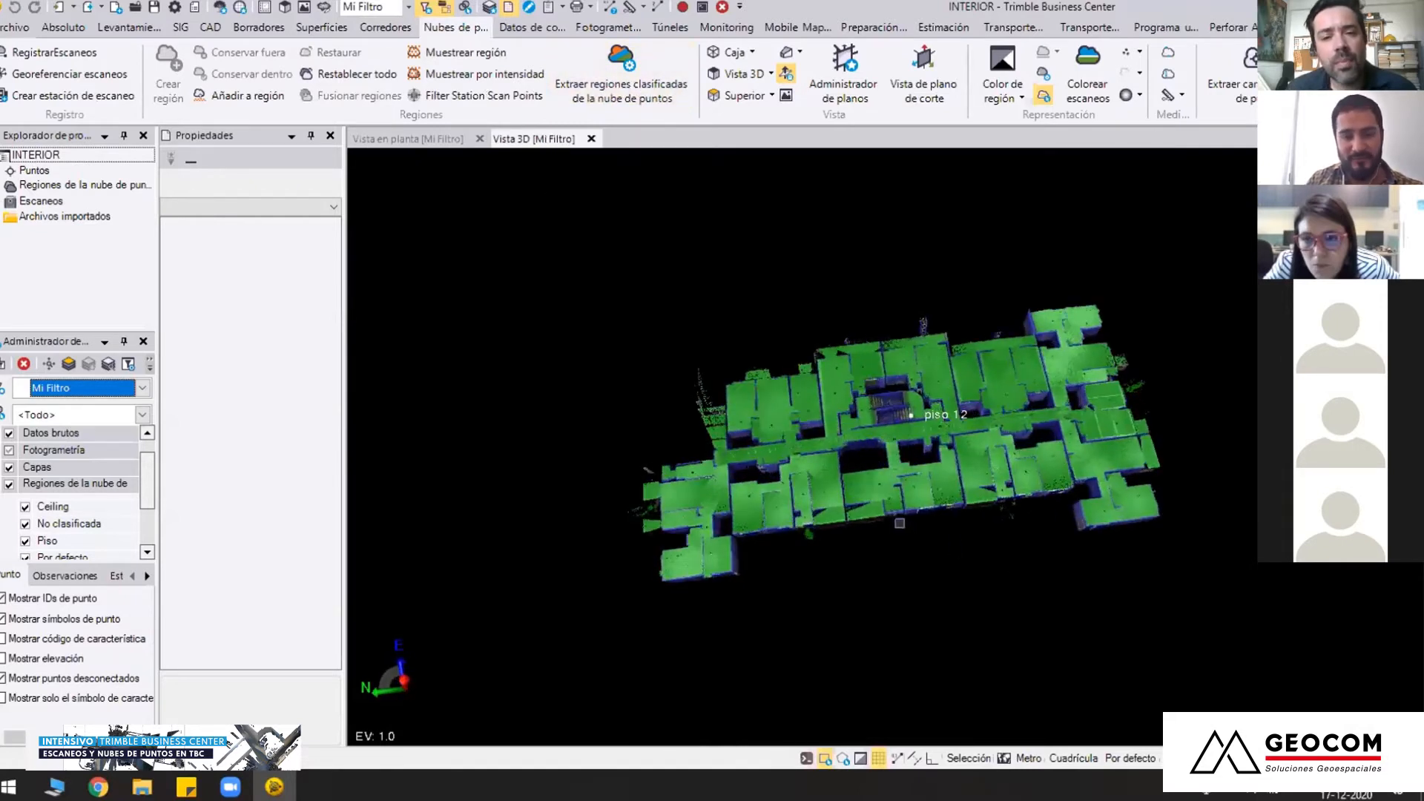
{"action": "scroll", "coordinate": [896, 521], "scroll_direction": "up", "scroll_amount": 3}
{"action": "middle_click_drag", "start_coordinate": [804, 514], "coordinate": [745, 502]}
{"action": "right_click_drag", "start_coordinate": [894, 482], "coordinate": [857, 404]}
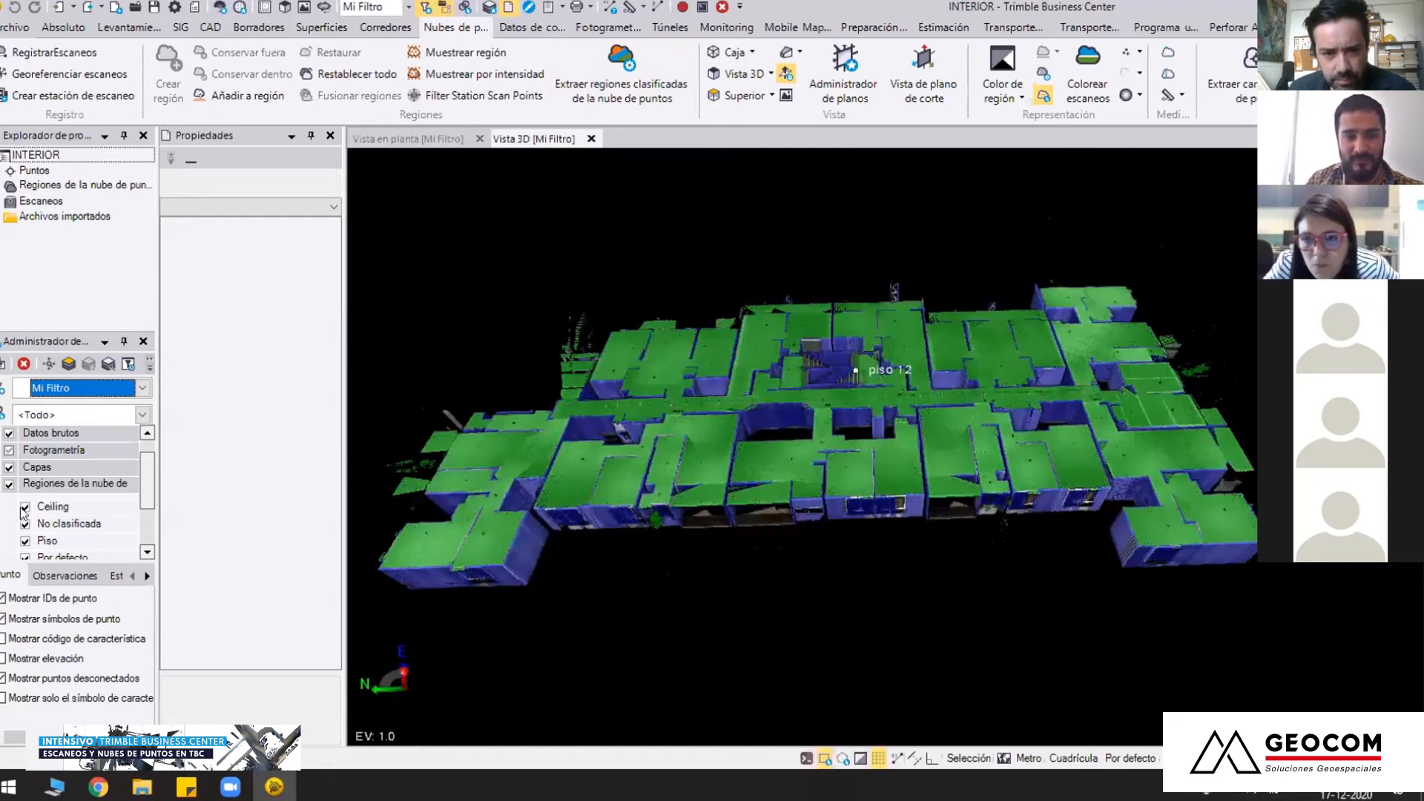
{"action": "left_click", "coordinate": [25, 508]}
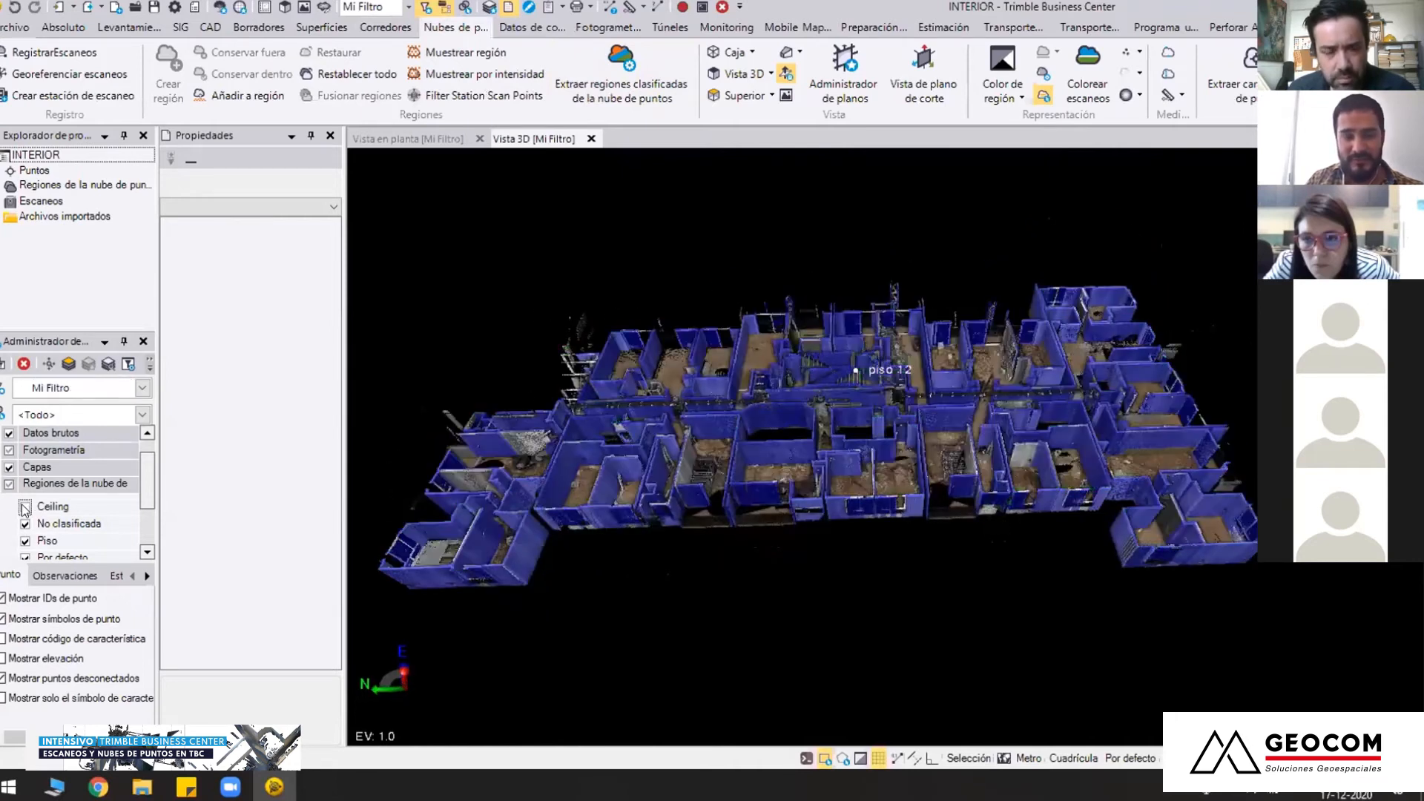
{"action": "left_click", "coordinate": [25, 509]}
{"action": "left_click", "coordinate": [26, 508]}
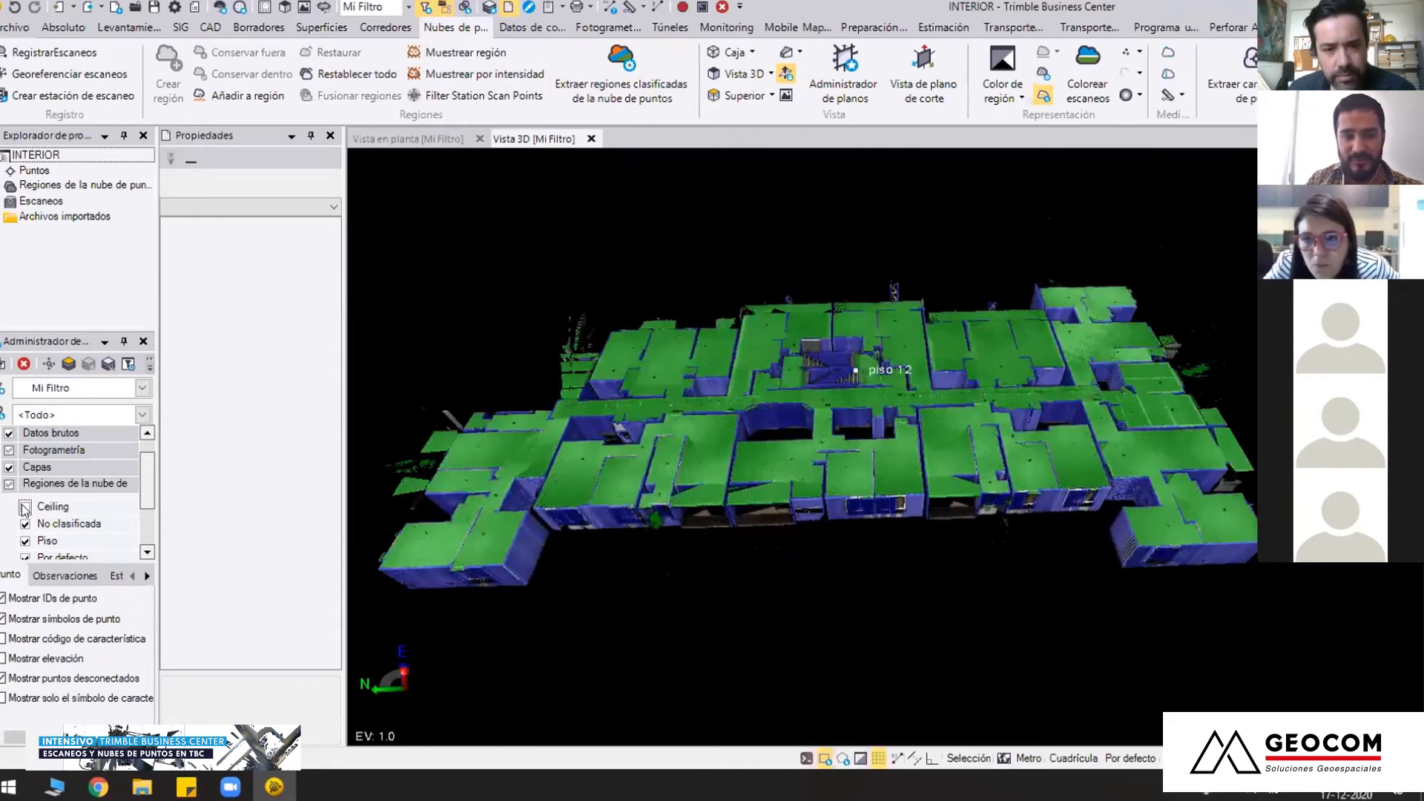
{"action": "right_click_drag", "start_coordinate": [813, 513], "coordinate": [745, 443]}
{"action": "scroll", "coordinate": [746, 443], "scroll_direction": "up", "scroll_amount": 3}
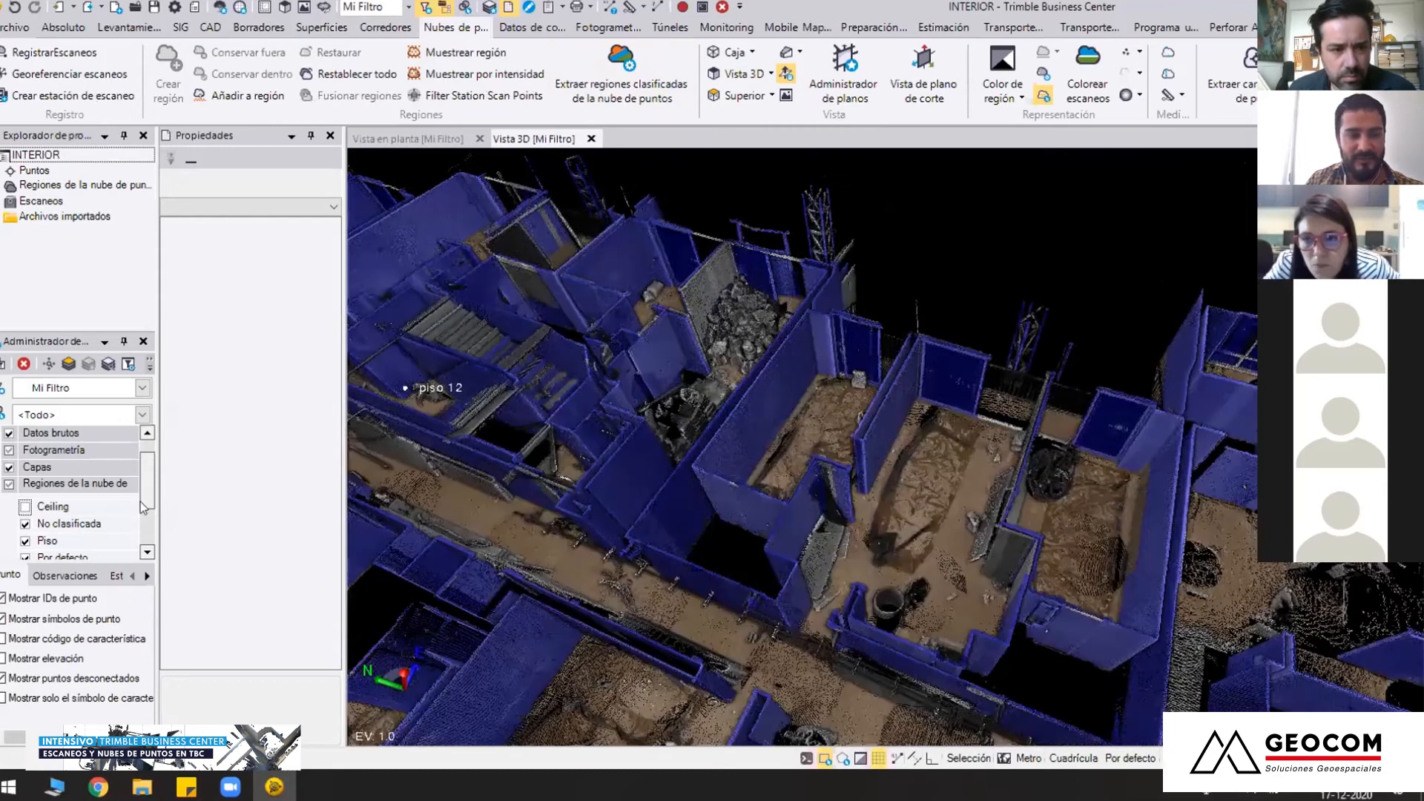
Compare the rooms, staircase and corridor in 3D with the No clasificada region hidden and displayed
{"action": "scroll", "coordinate": [143, 506], "scroll_direction": "down", "scroll_amount": 1}
{"action": "left_click", "coordinate": [25, 489]}
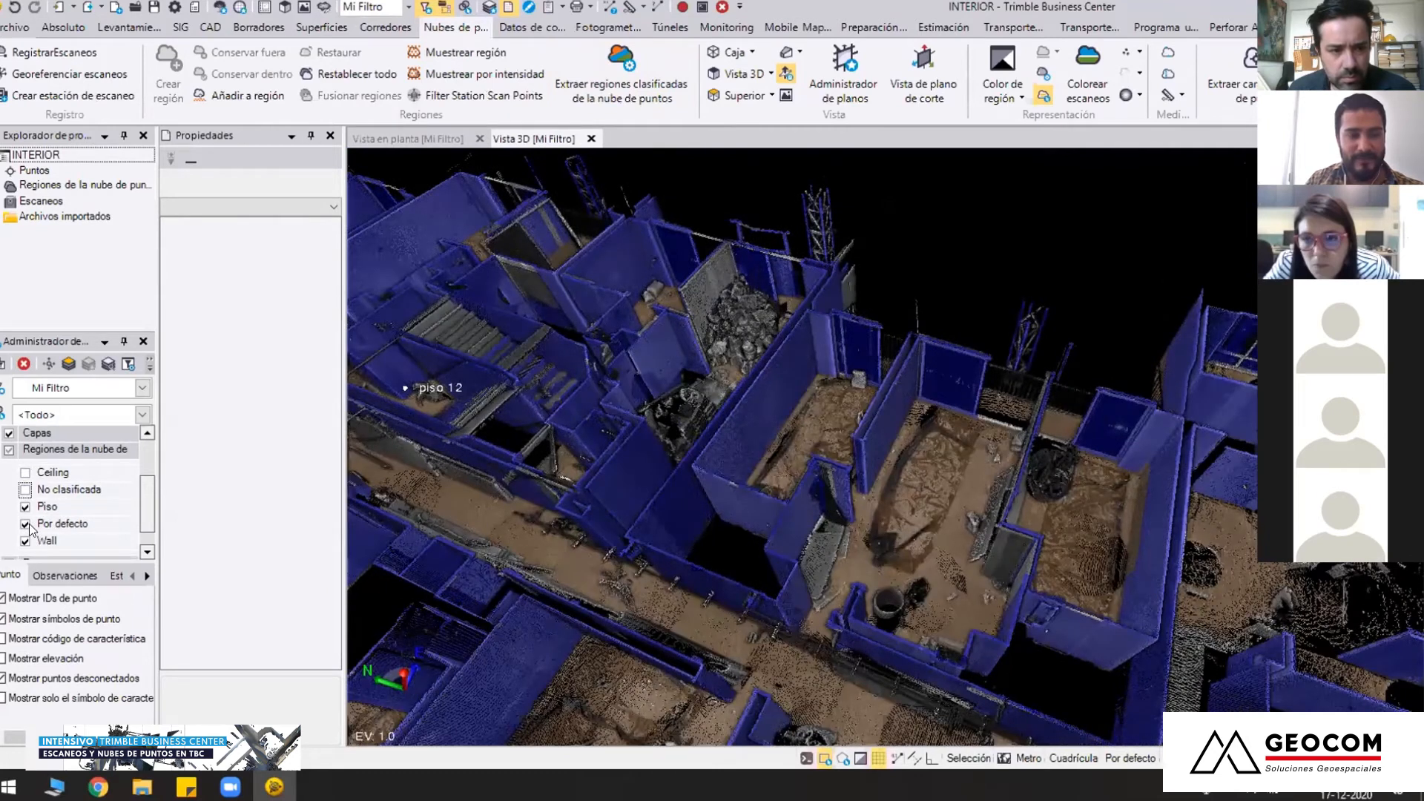
{"action": "right_click_drag", "start_coordinate": [690, 512], "coordinate": [768, 570]}
{"action": "scroll", "coordinate": [769, 571], "scroll_direction": "down", "scroll_amount": 3}
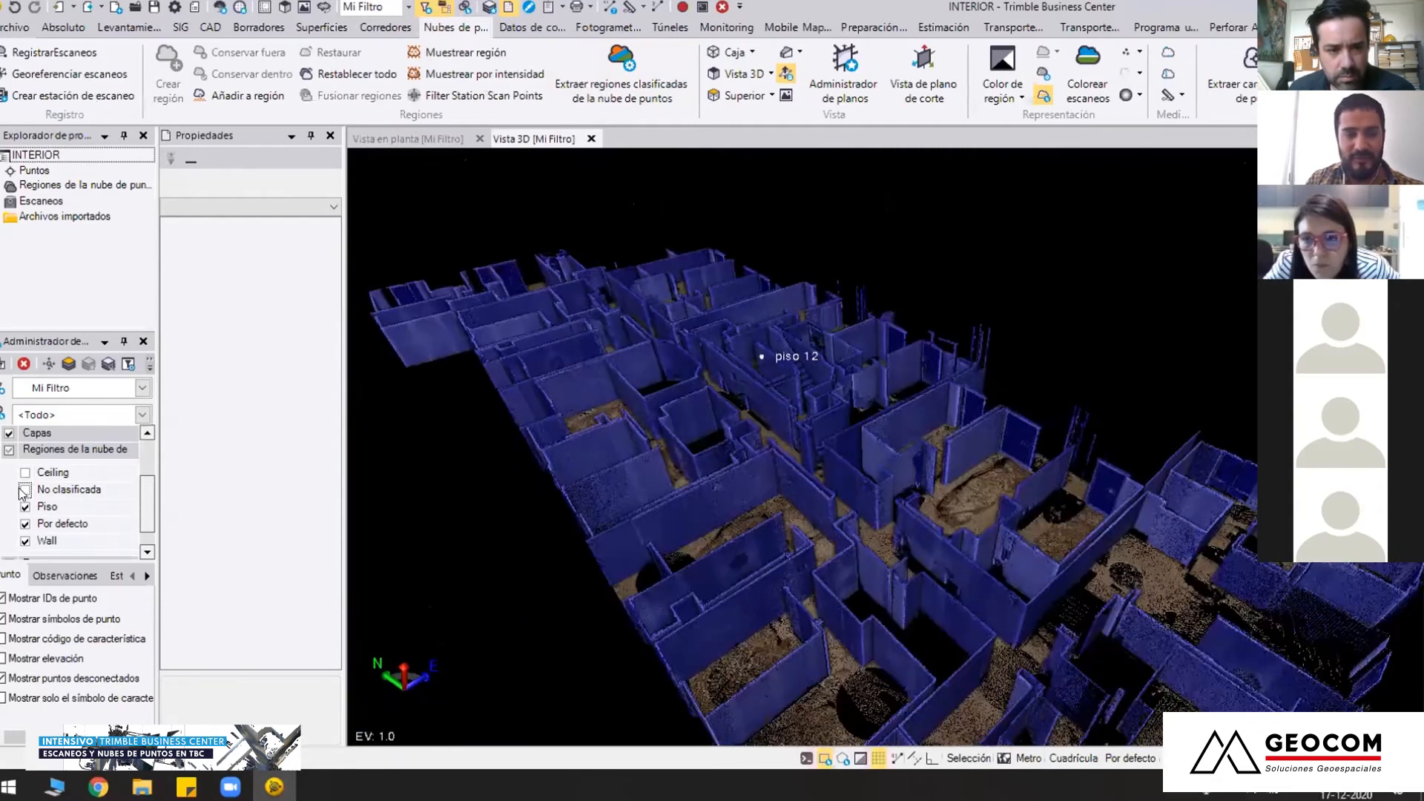
{"action": "left_click", "coordinate": [25, 489]}
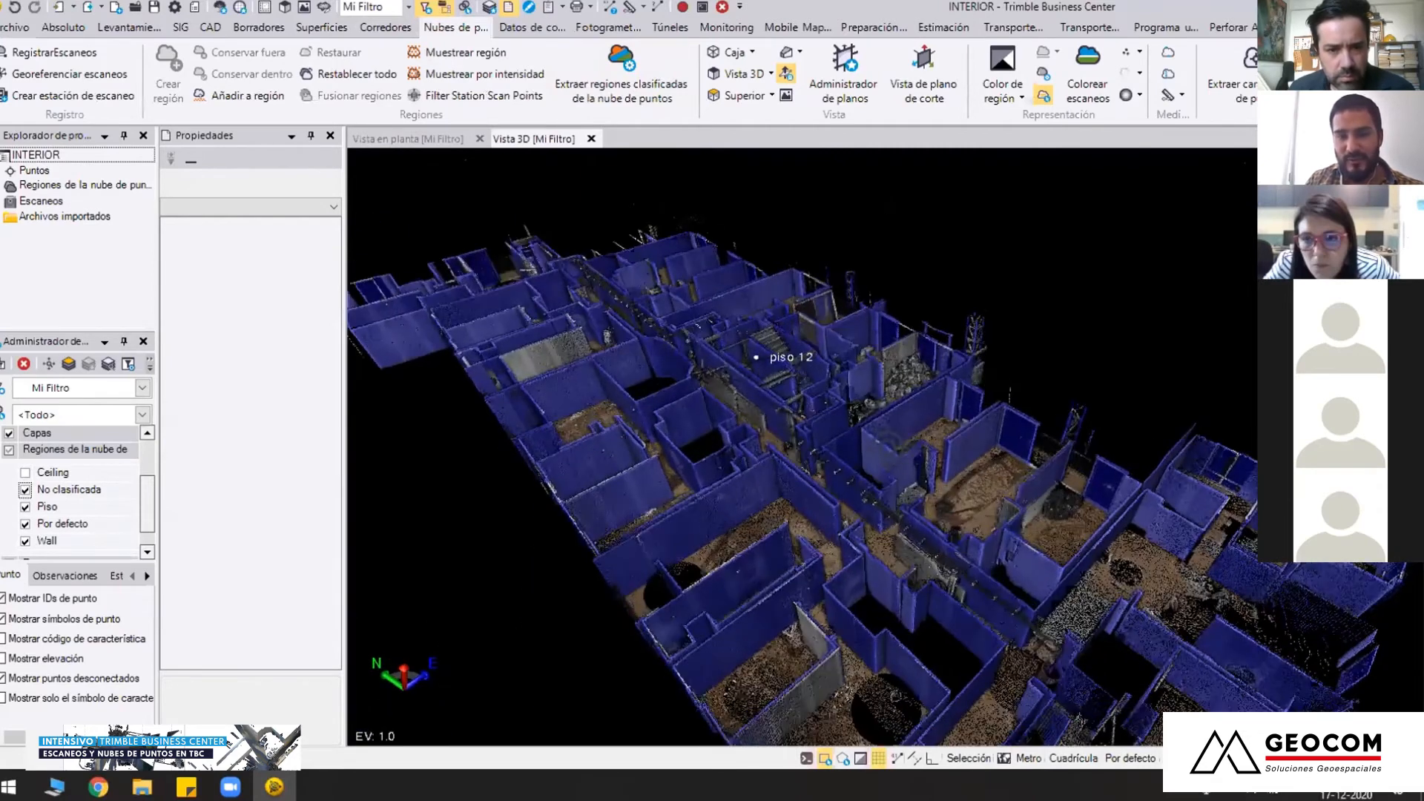
{"action": "scroll", "coordinate": [894, 379], "scroll_direction": "up", "scroll_amount": 5}
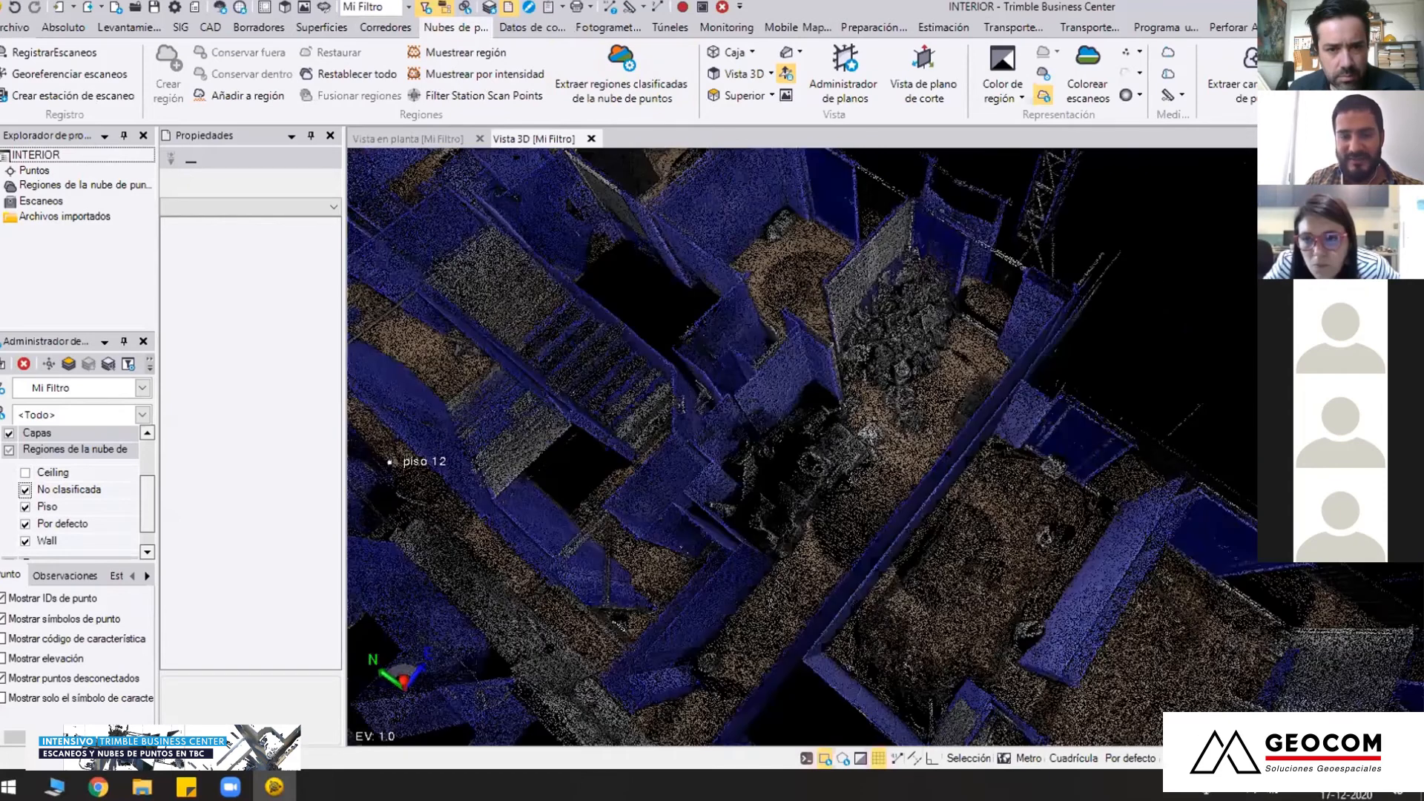
{"action": "right_click_drag", "start_coordinate": [902, 371], "coordinate": [921, 418]}
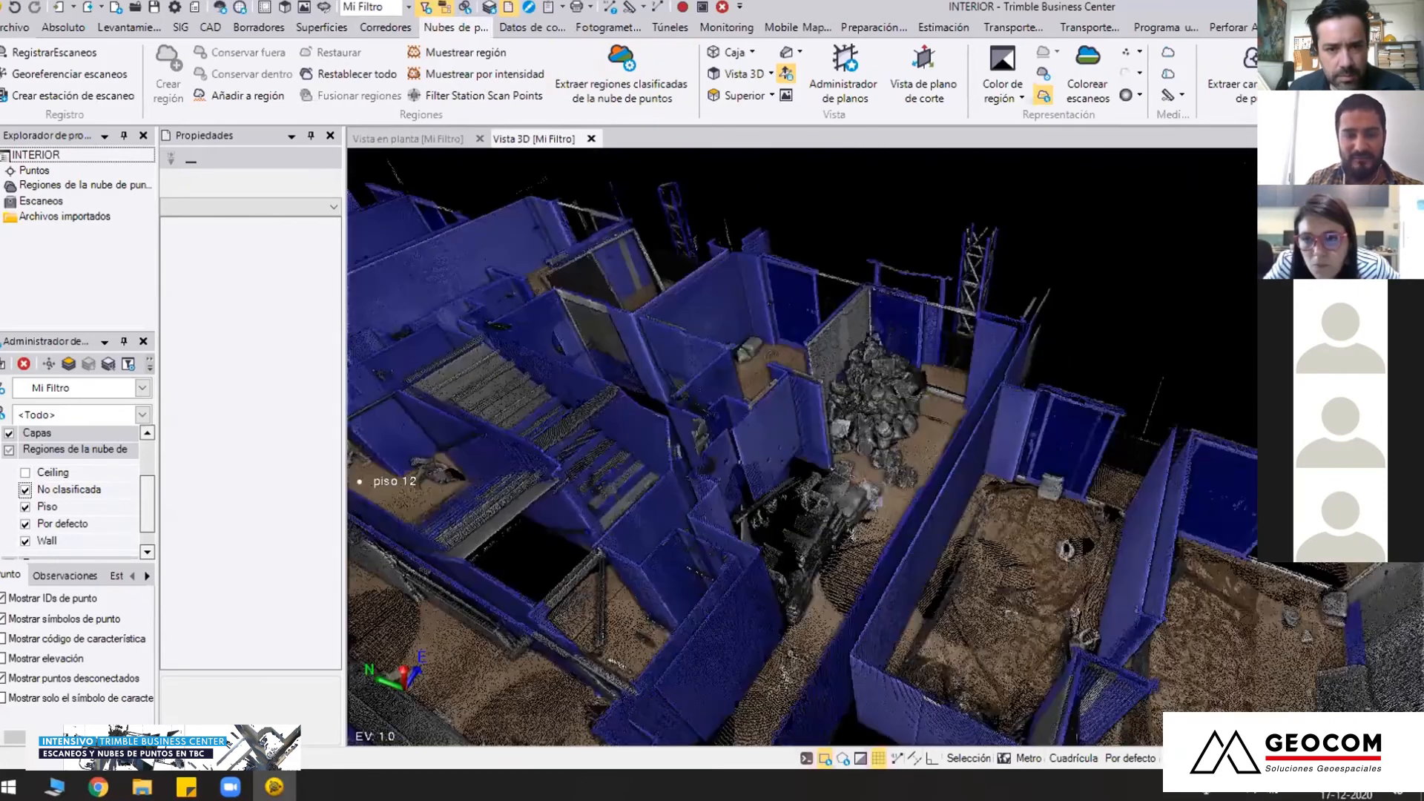
{"action": "scroll", "coordinate": [861, 449], "scroll_direction": "down", "scroll_amount": 2}
{"action": "middle_click_drag", "start_coordinate": [853, 455], "coordinate": [1024, 378]}
{"action": "right_click_drag", "start_coordinate": [875, 450], "coordinate": [664, 364]}
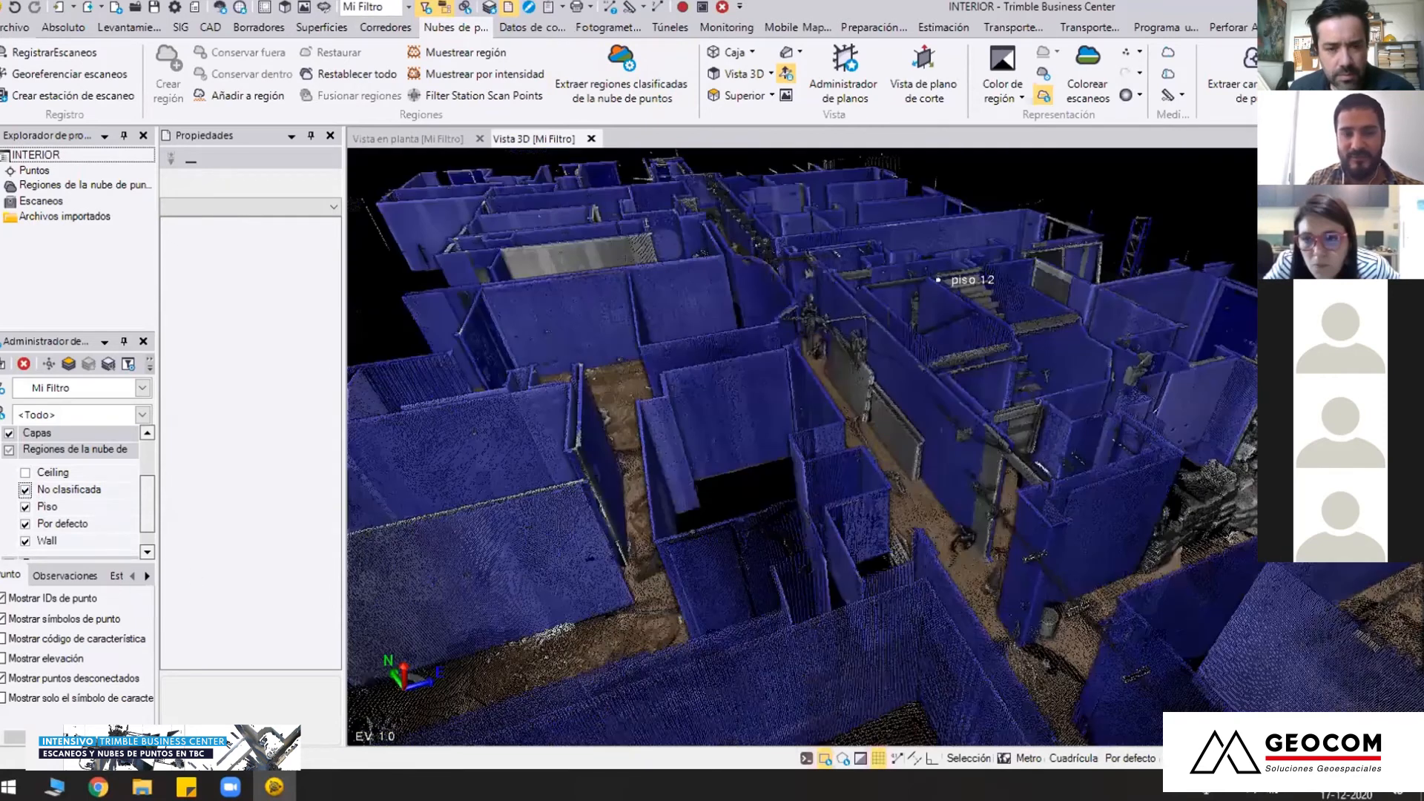
Hide the No clasificada region and view the walls and floor of the entire building level in 3D
{"action": "left_click", "coordinate": [25, 489]}
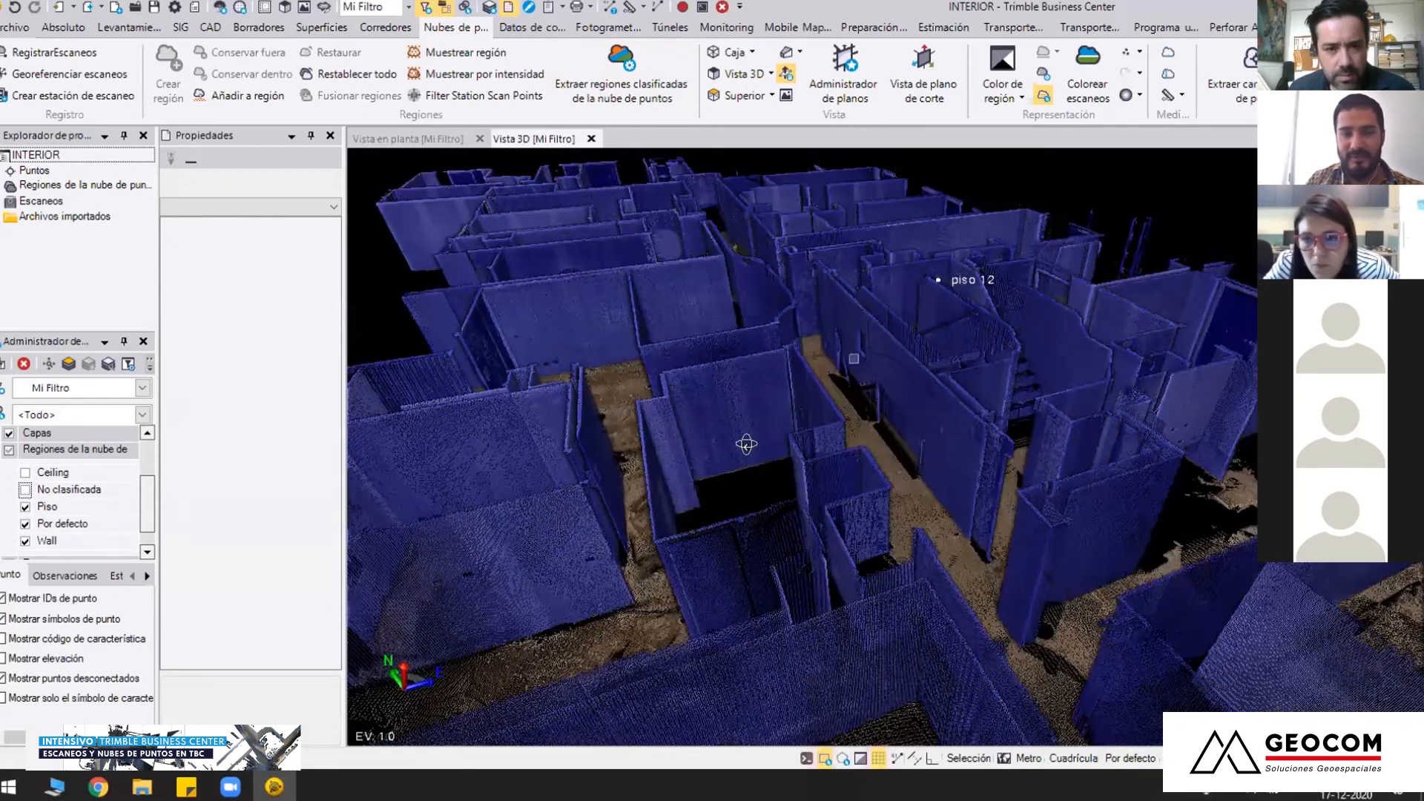
{"action": "right_click_drag", "start_coordinate": [857, 378], "coordinate": [639, 521]}
{"action": "right_click_drag", "start_coordinate": [779, 421], "coordinate": [845, 469]}
{"action": "scroll", "coordinate": [844, 469], "scroll_direction": "down", "scroll_amount": 4}
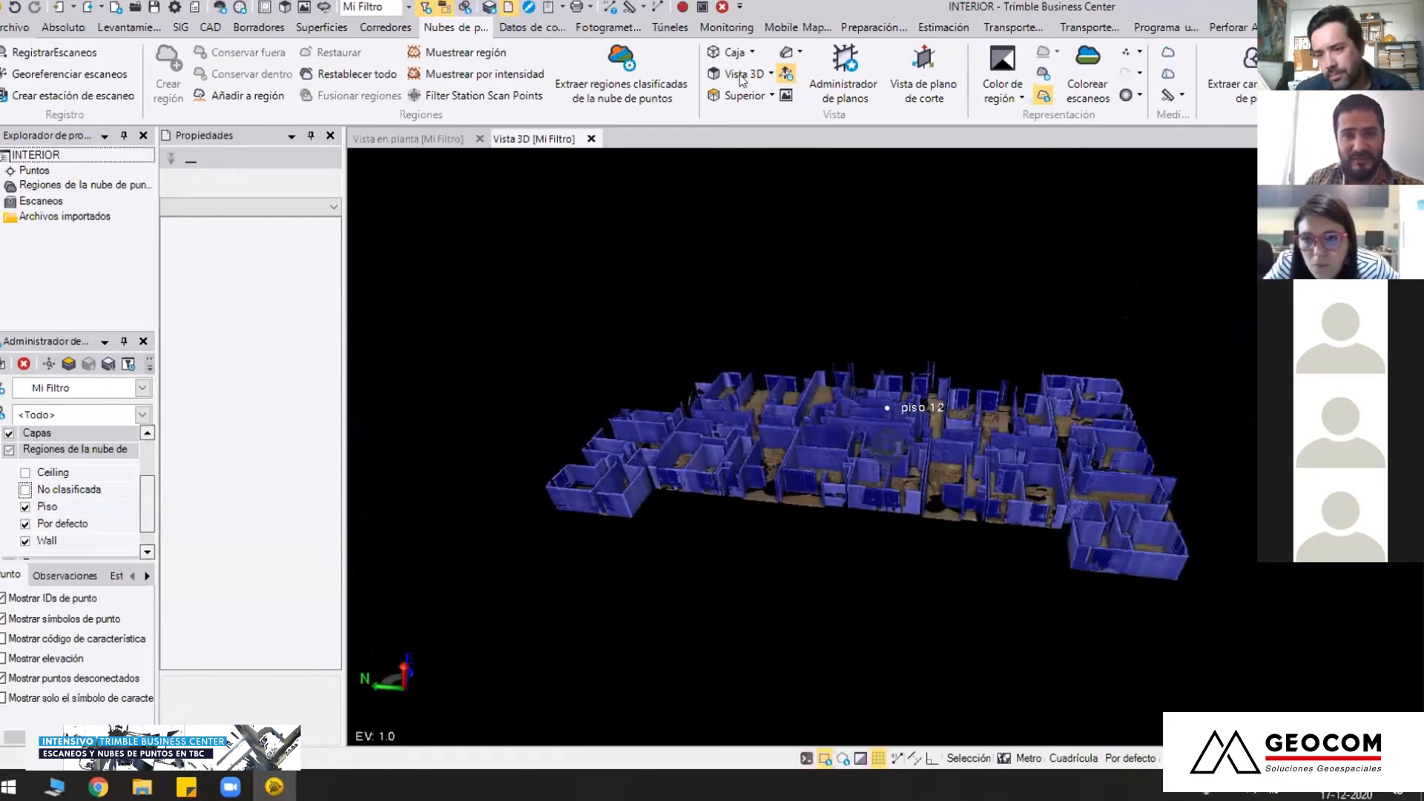
Create a plane perpendicular to the elevation axis through the building walls, at about 12.445; -26.110; -2.387
{"action": "left_click", "coordinate": [849, 101]}
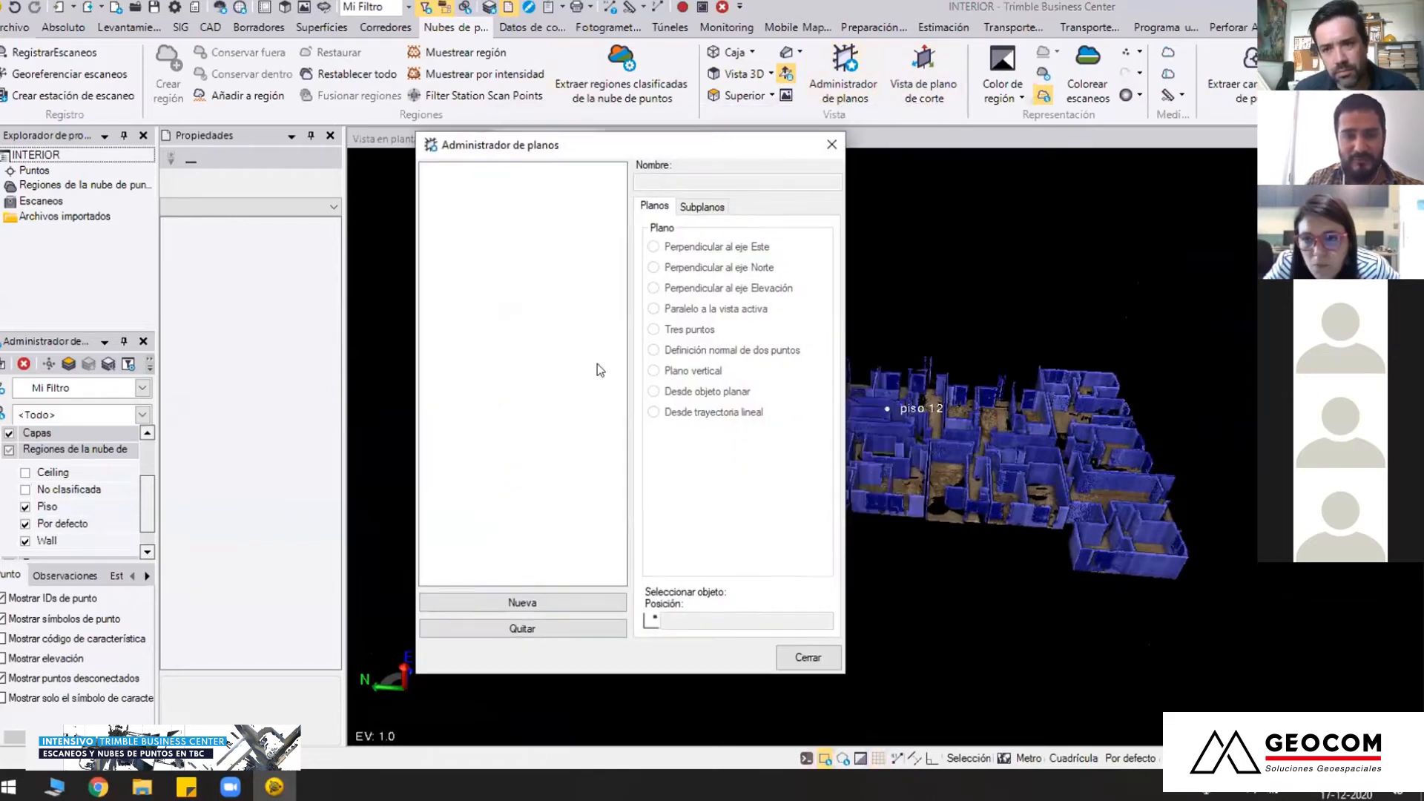
{"action": "left_click", "coordinate": [573, 603]}
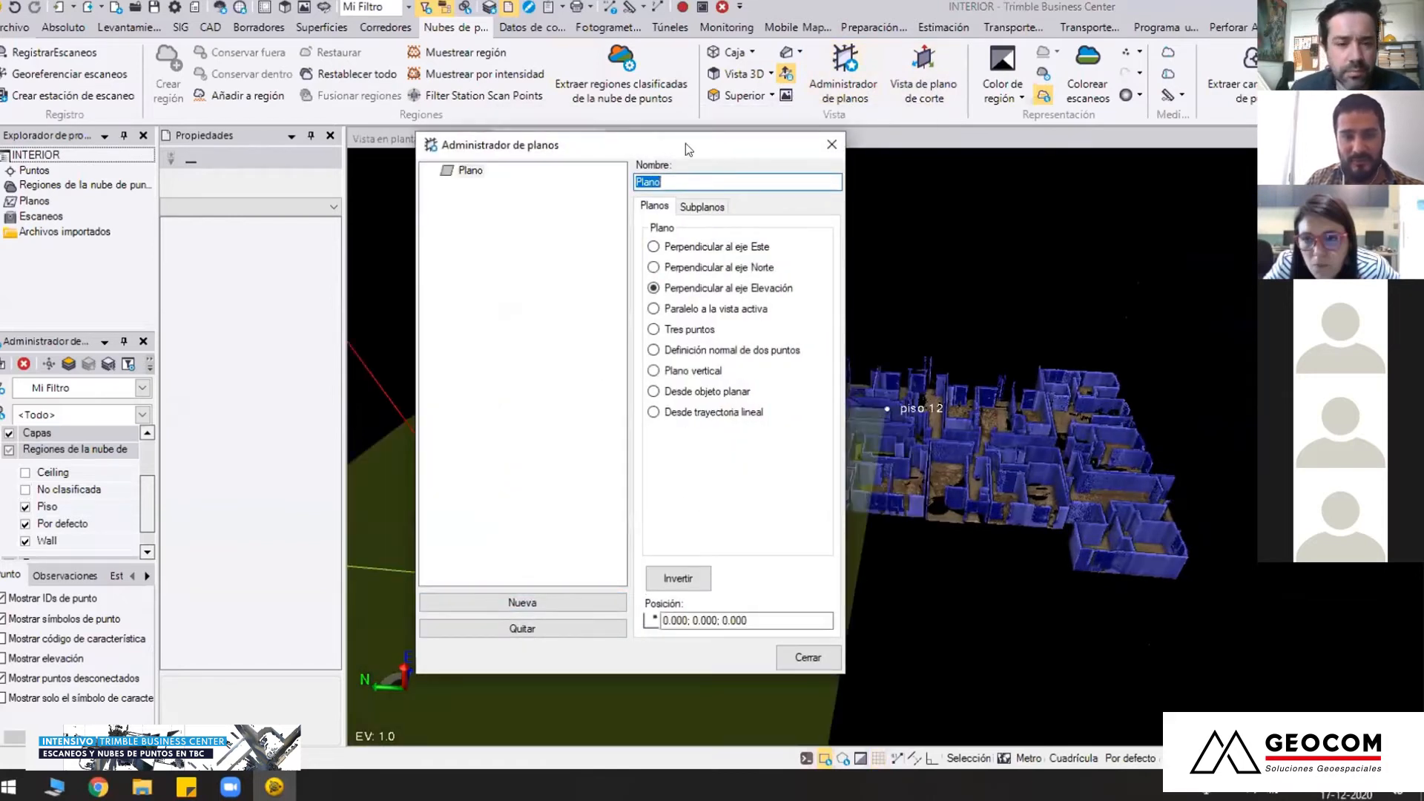
{"action": "left_click_drag", "start_coordinate": [669, 144], "coordinate": [592, 158]}
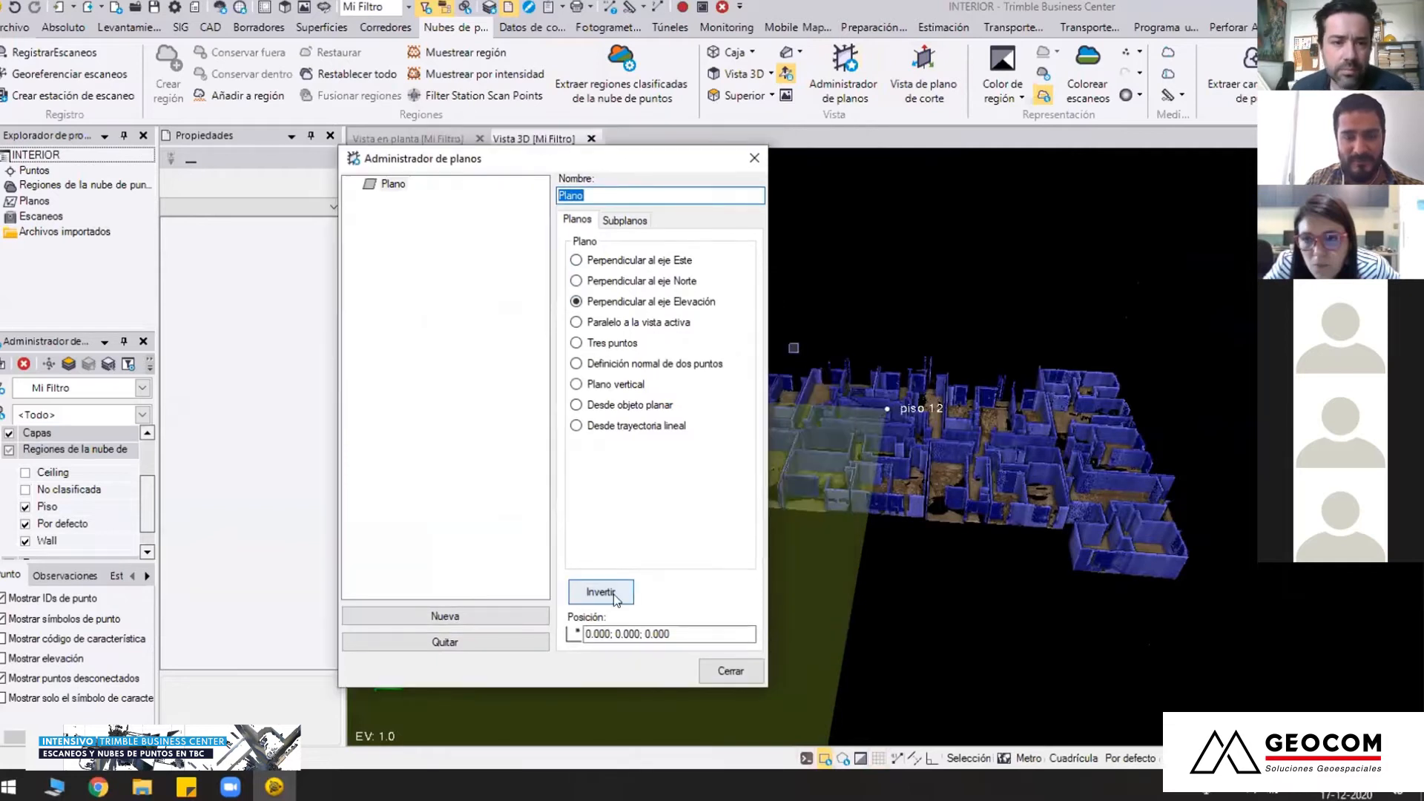
{"action": "left_click", "coordinate": [672, 632]}
{"action": "right_click_drag", "start_coordinate": [963, 598], "coordinate": [968, 558]}
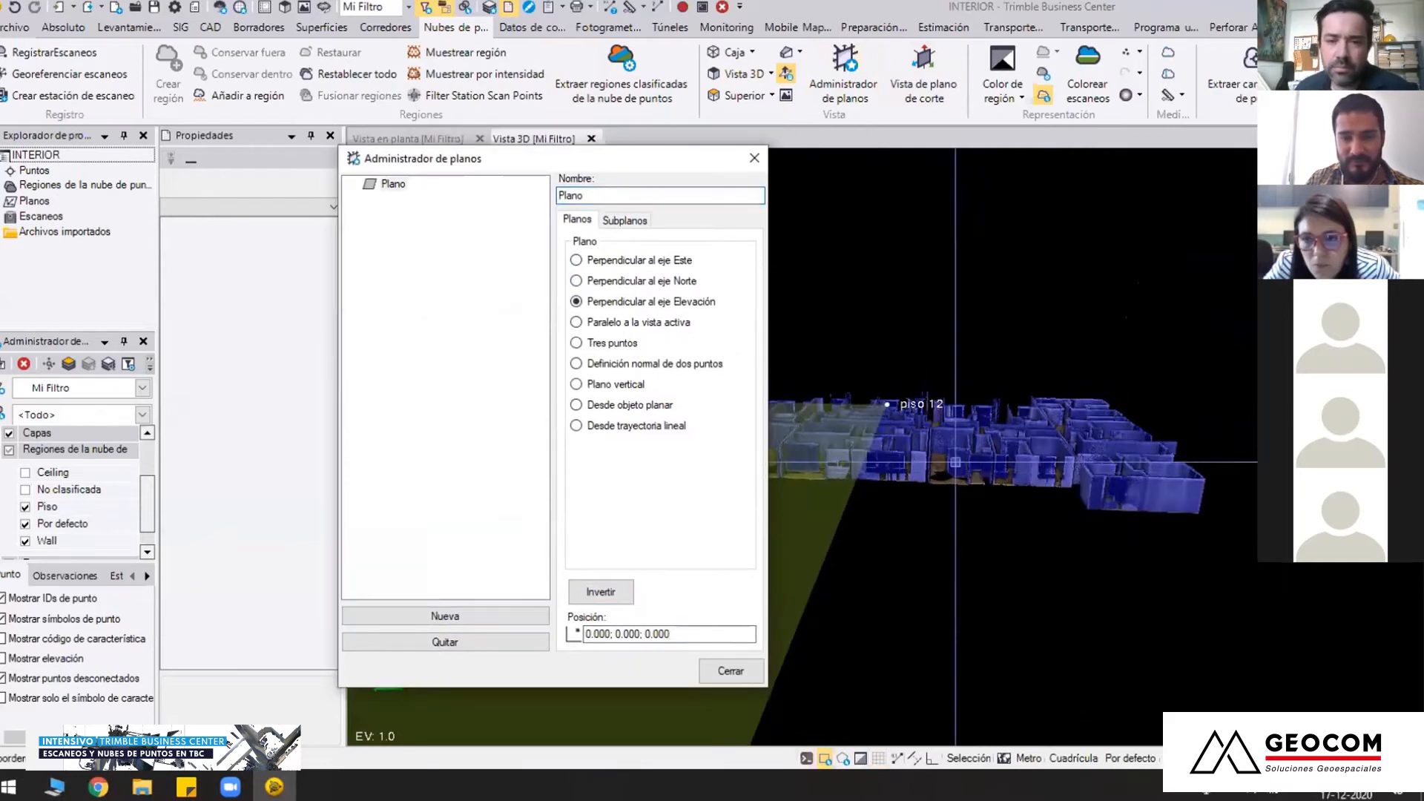
{"action": "left_click", "coordinate": [959, 458]}
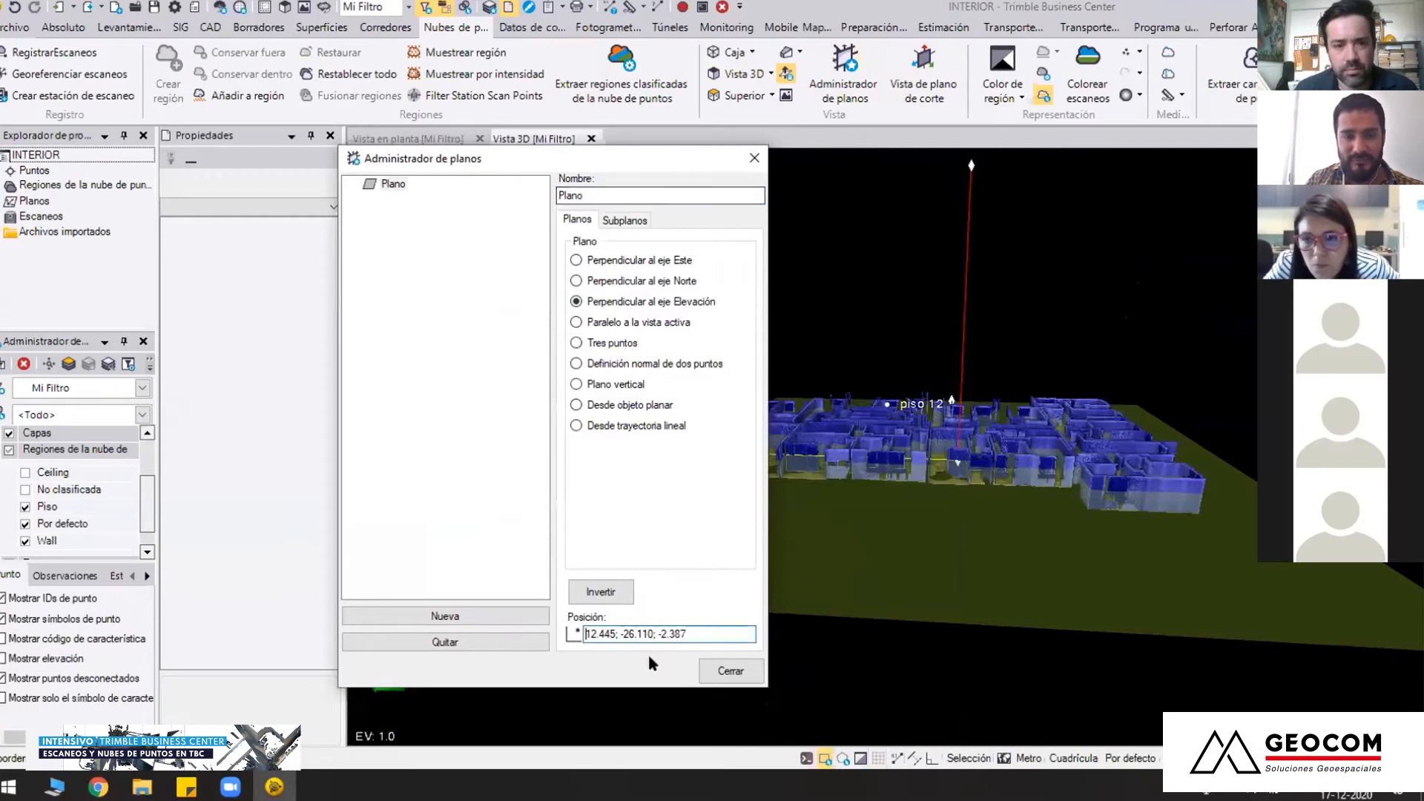
{"action": "left_click", "coordinate": [727, 672]}
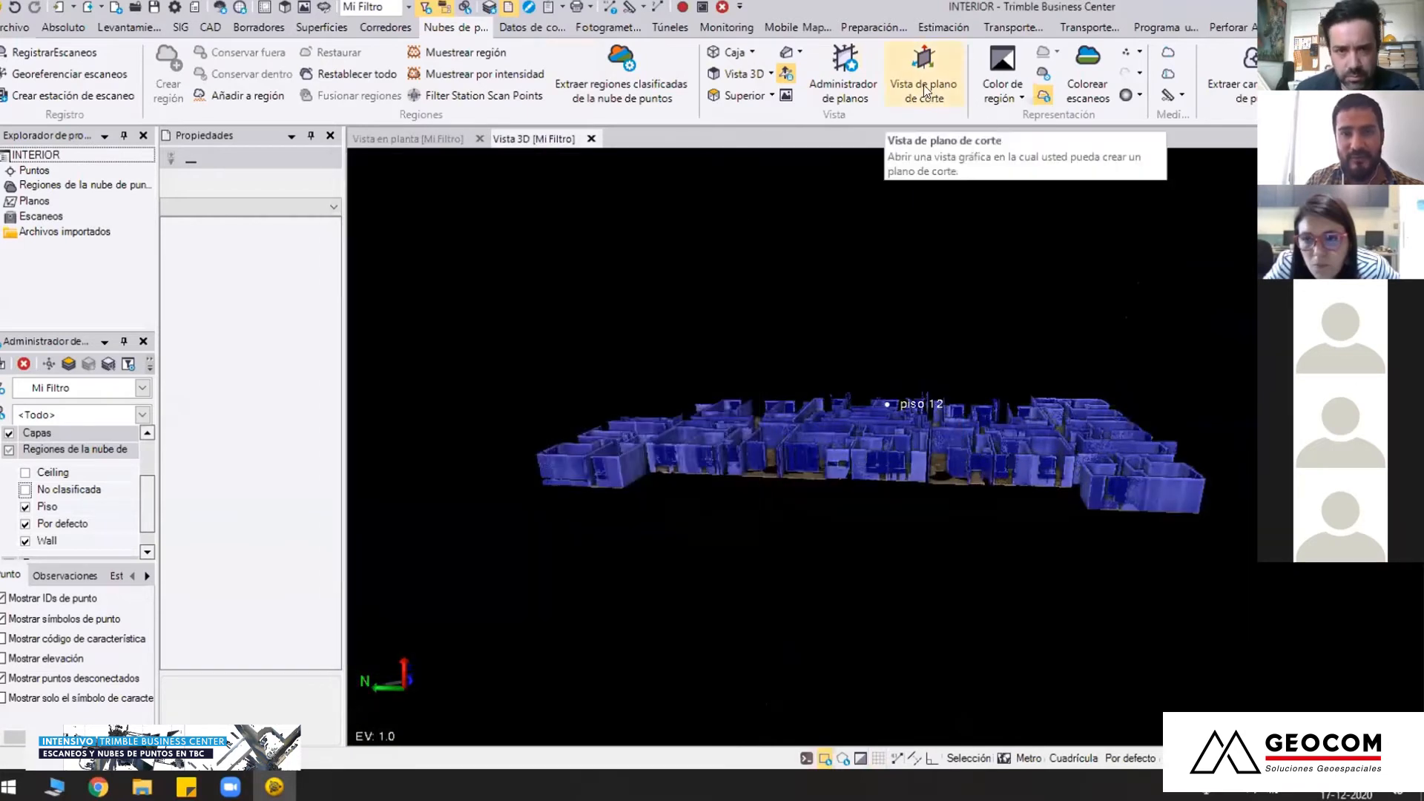
Open a cutting plane view along the horizontal plane and examine the section of the floor's walls
{"action": "left_click", "coordinate": [925, 86]}
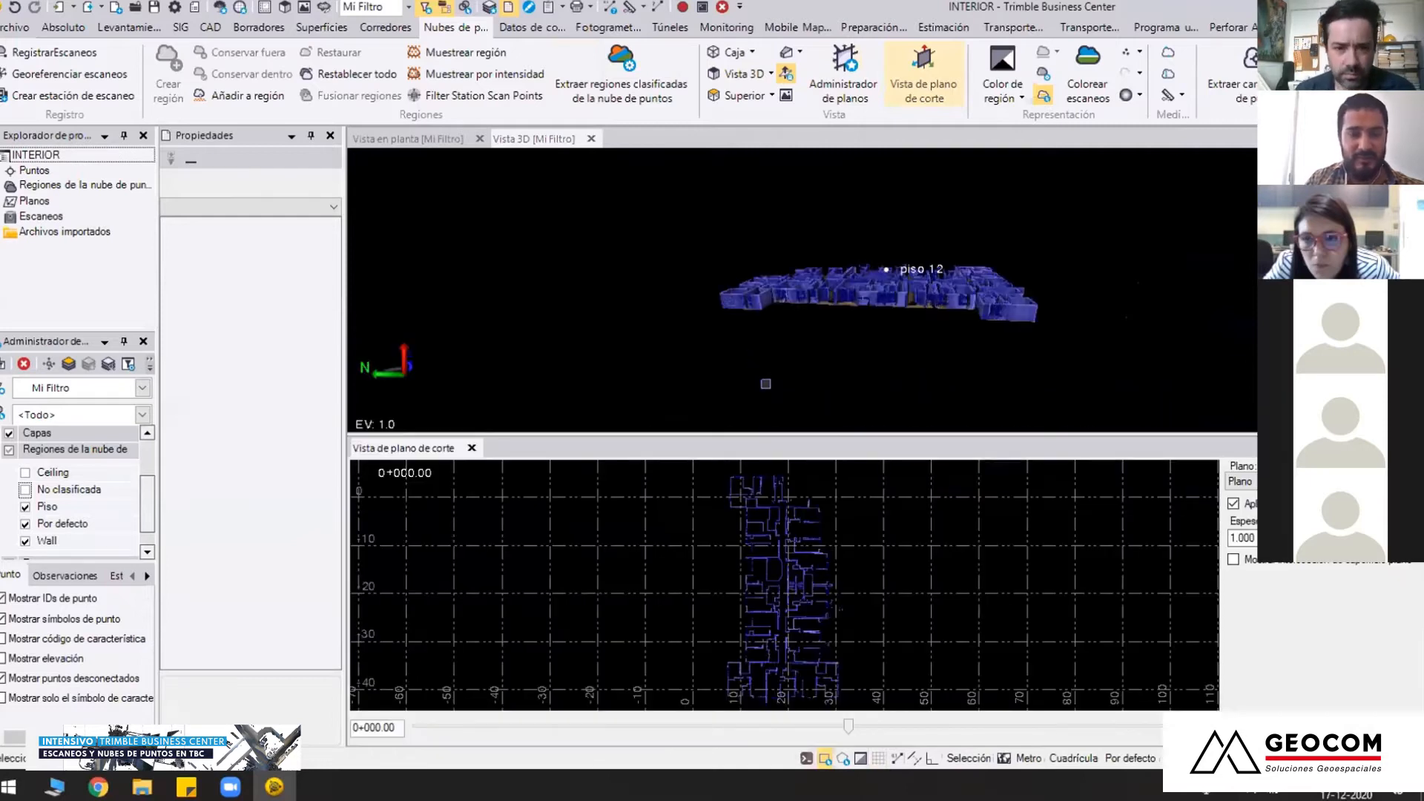
{"action": "scroll", "coordinate": [761, 557], "scroll_direction": "up", "scroll_amount": 5}
{"action": "scroll", "coordinate": [761, 557], "scroll_direction": "up", "scroll_amount": 3}
{"action": "scroll", "coordinate": [805, 541], "scroll_direction": "down", "scroll_amount": 3}
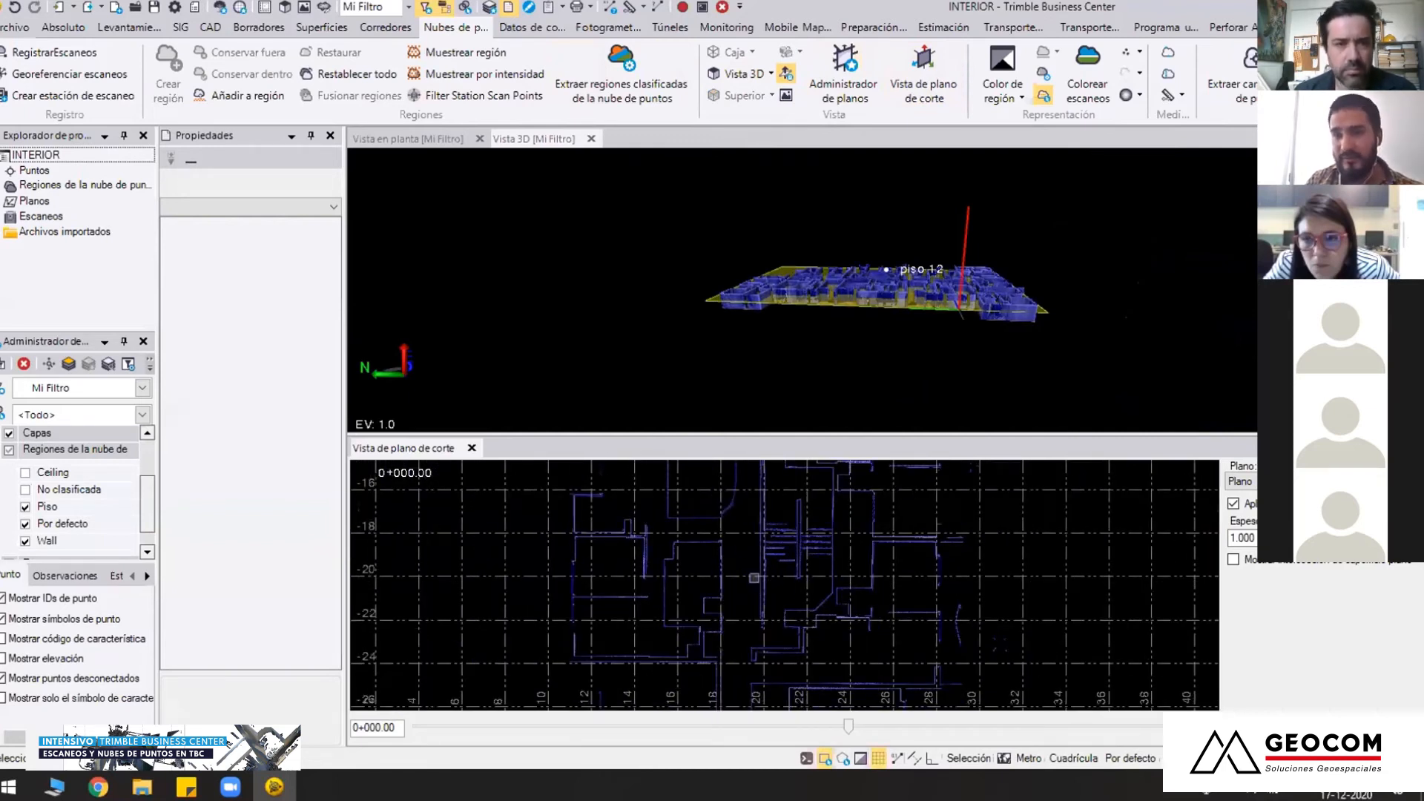
{"action": "scroll", "coordinate": [770, 605], "scroll_direction": "down", "scroll_amount": 3}
{"action": "scroll", "coordinate": [772, 611], "scroll_direction": "down", "scroll_amount": 3}
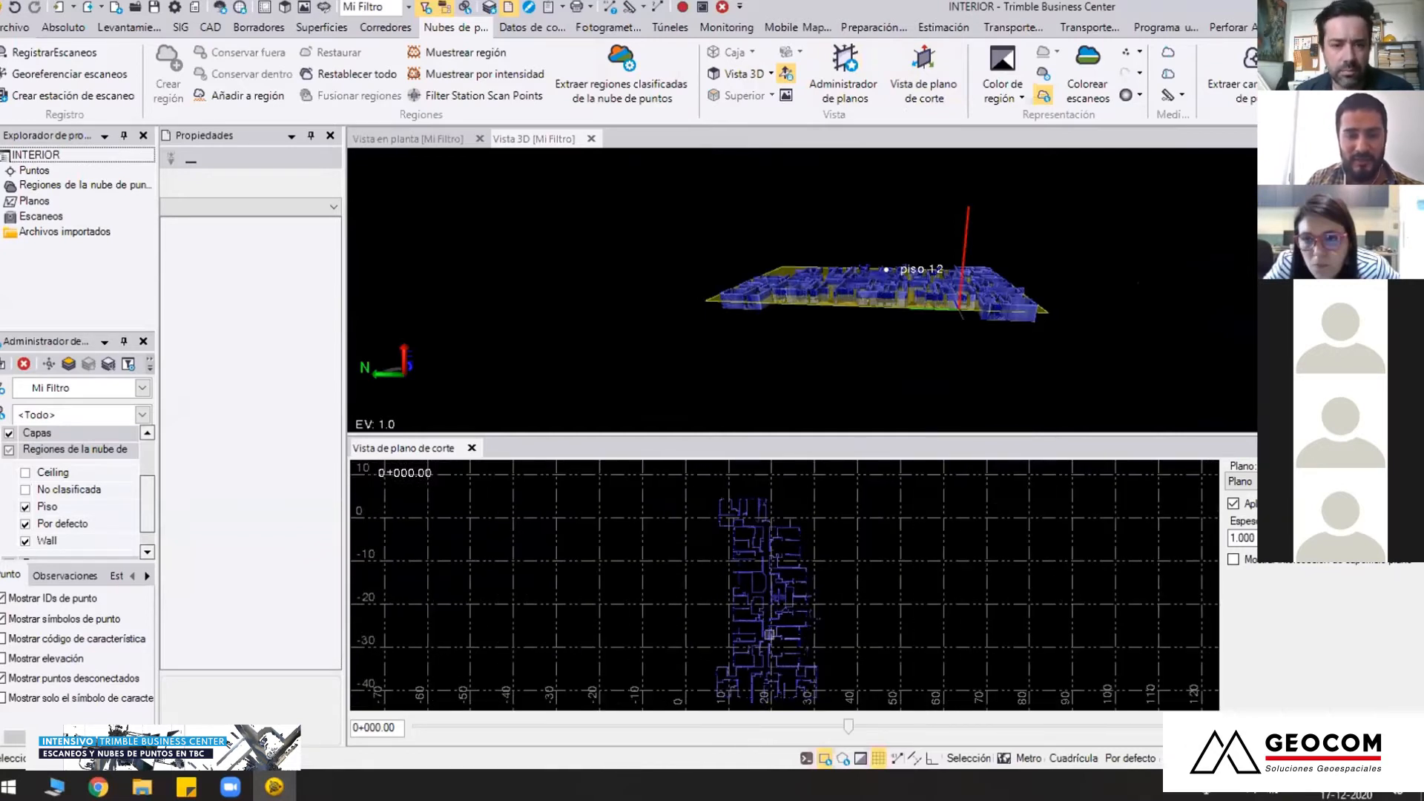
{"action": "middle_click_drag", "start_coordinate": [770, 627], "coordinate": [784, 603]}
{"action": "middle_click_drag", "start_coordinate": [888, 312], "coordinate": [950, 336]}
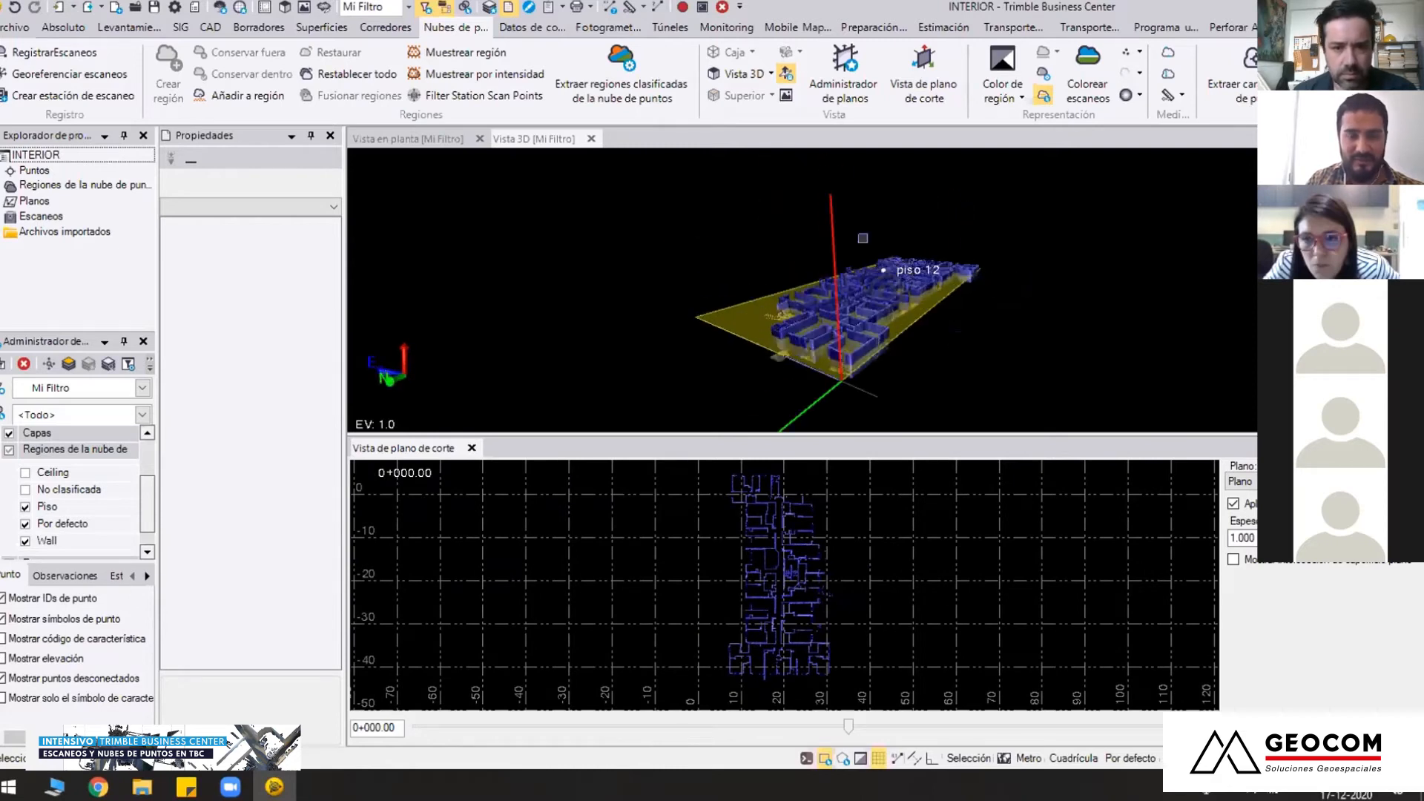
Close the 3D view and browse to the 02 DIGITALIZACION folder inside TRIMBLE BUSINESS CENTER to open a project
{"action": "left_click", "coordinate": [592, 139]}
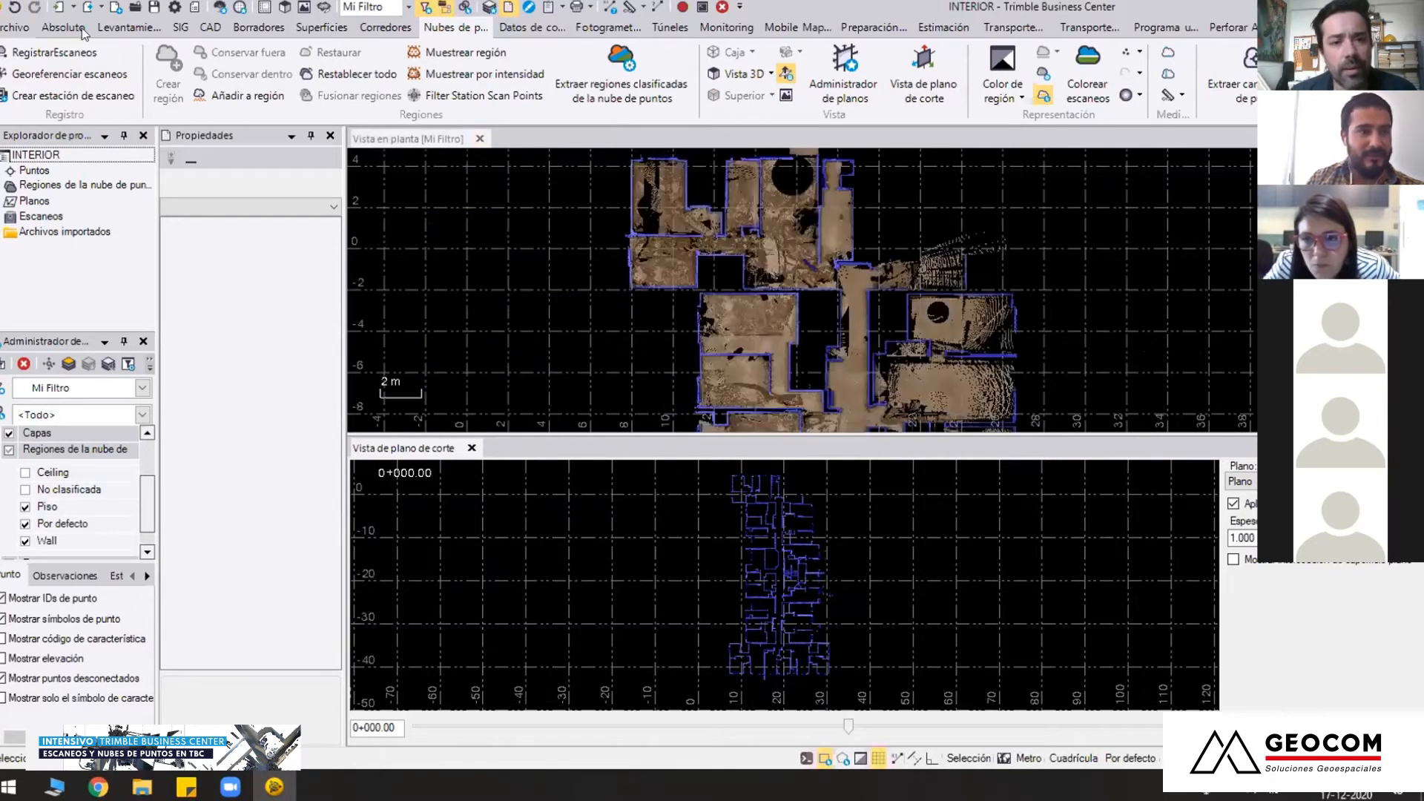
{"action": "left_click", "coordinate": [17, 29]}
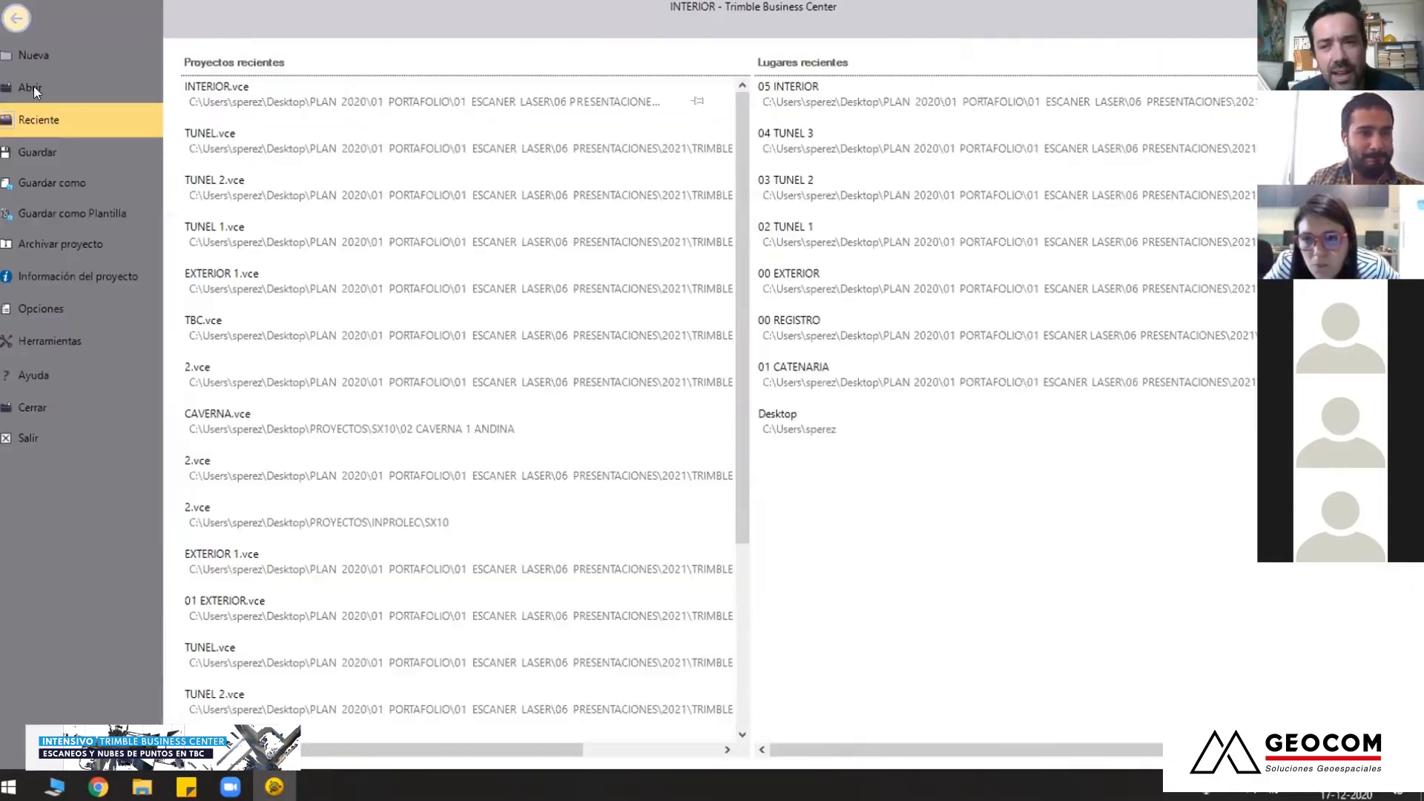
{"action": "left_click", "coordinate": [340, 183]}
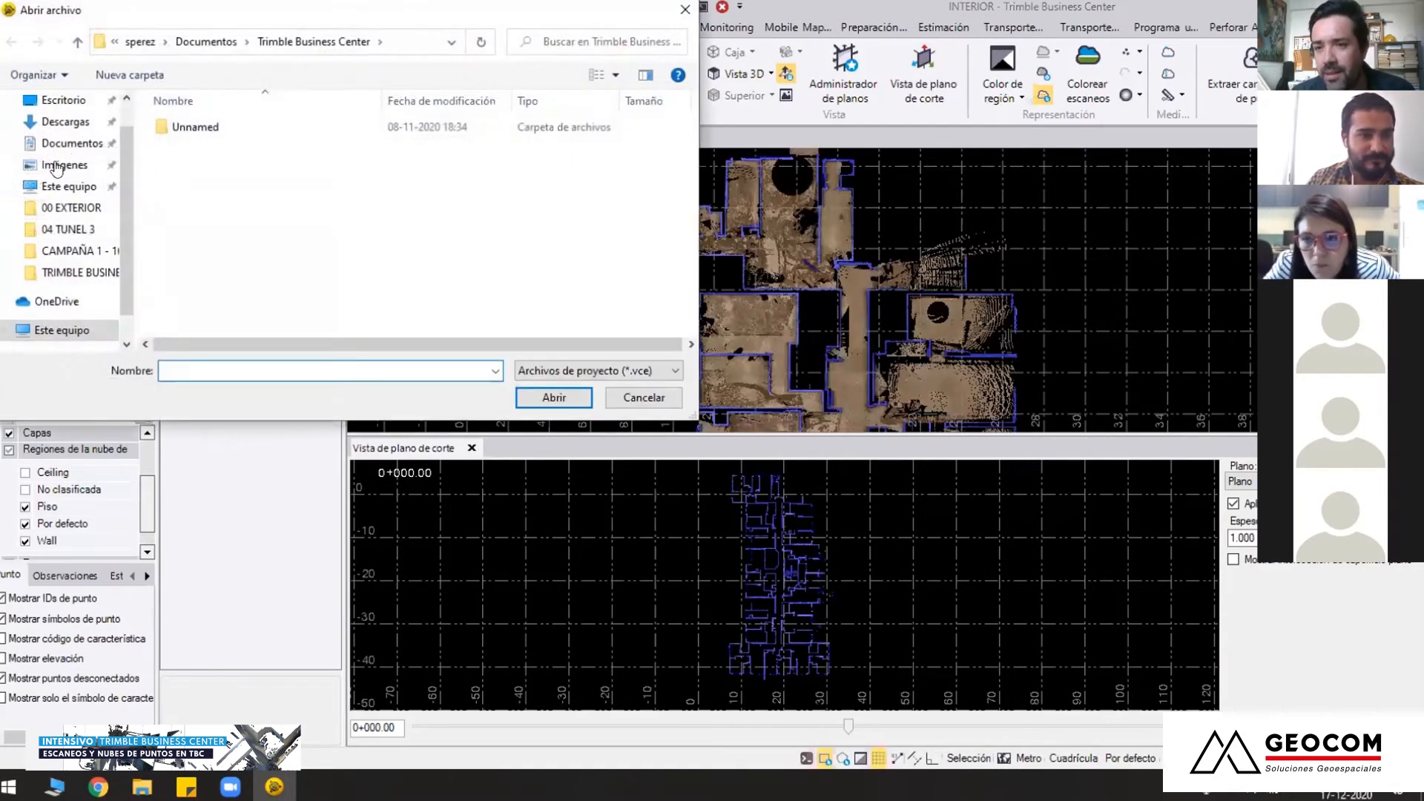
{"action": "left_click", "coordinate": [66, 207]}
{"action": "left_click", "coordinate": [182, 42]}
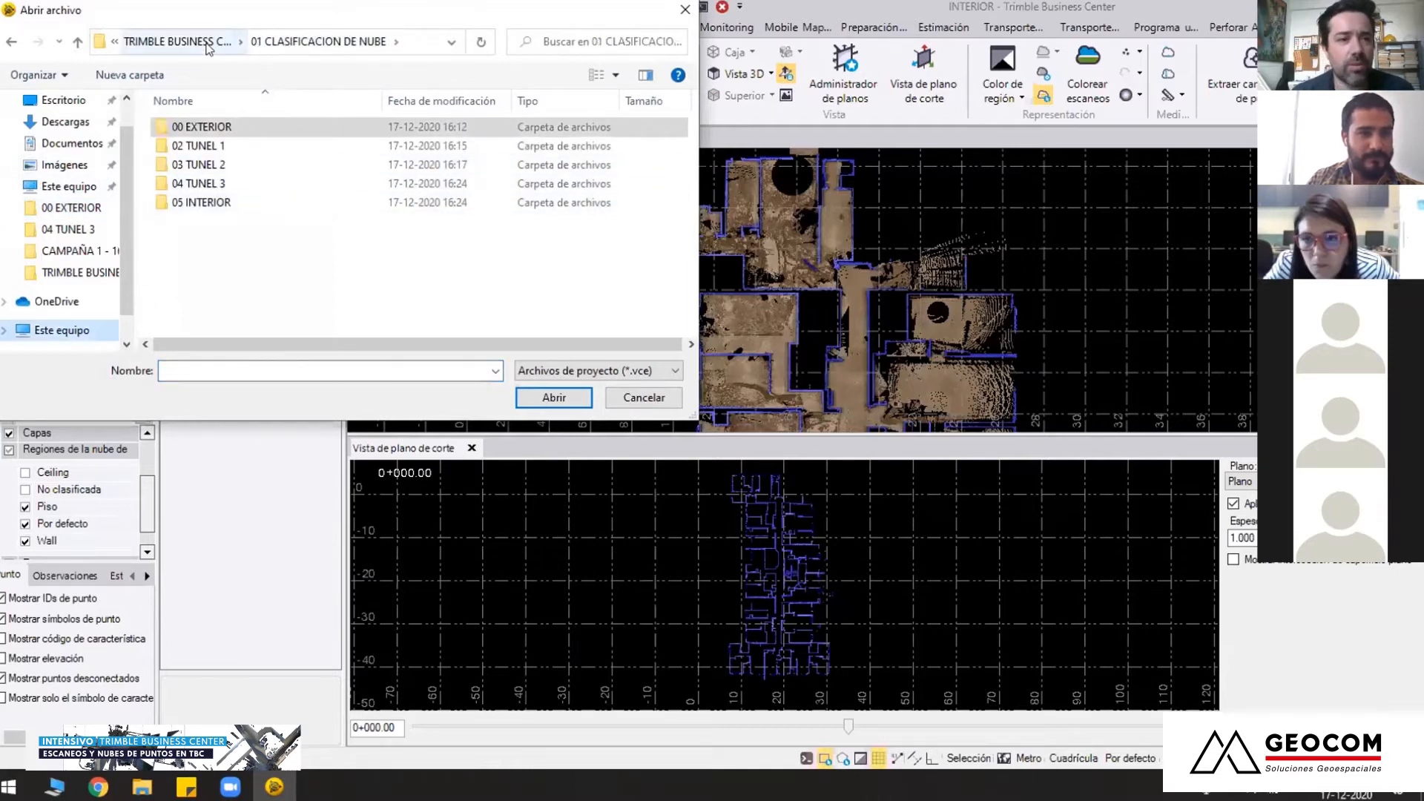
{"action": "left_click", "coordinate": [177, 41]}
{"action": "double_click", "coordinate": [238, 164]}
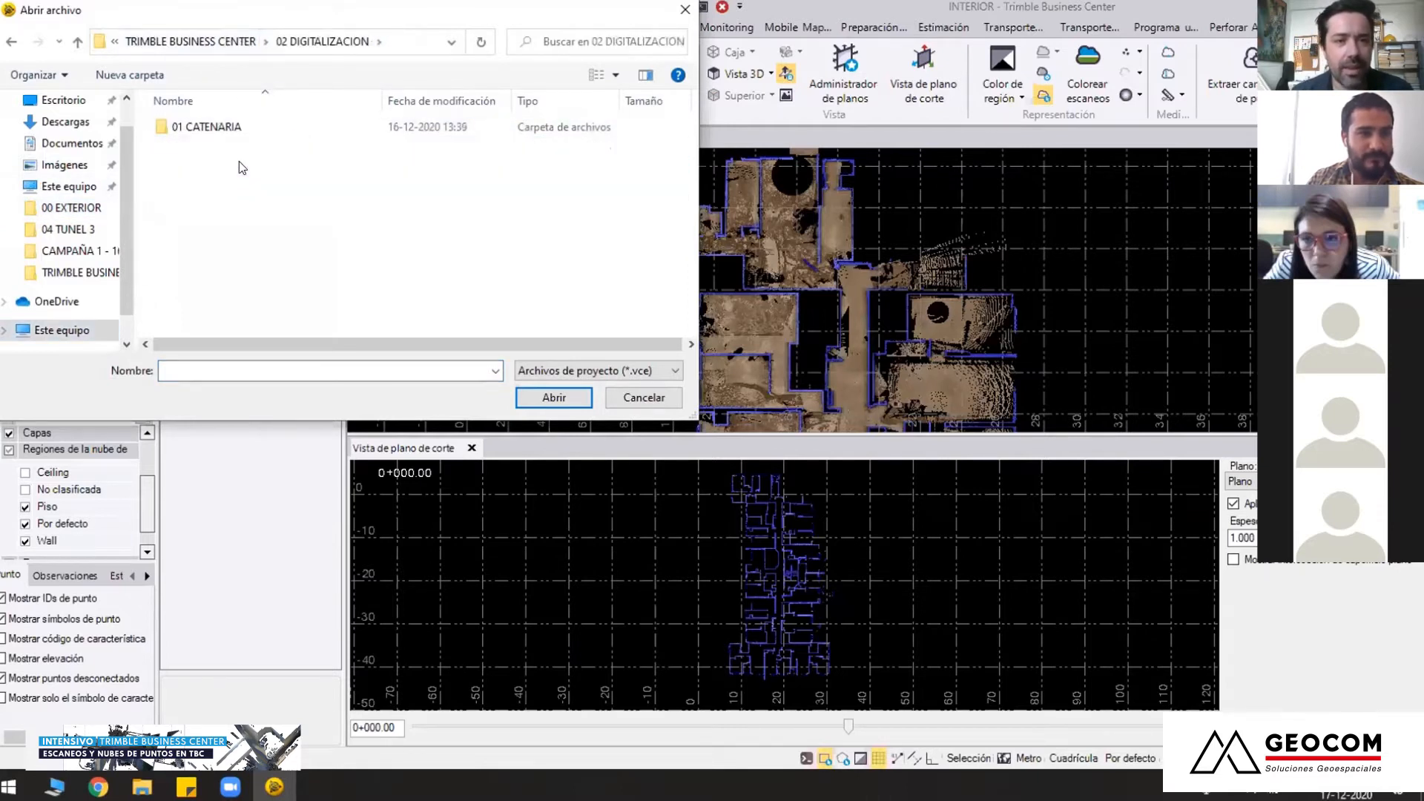
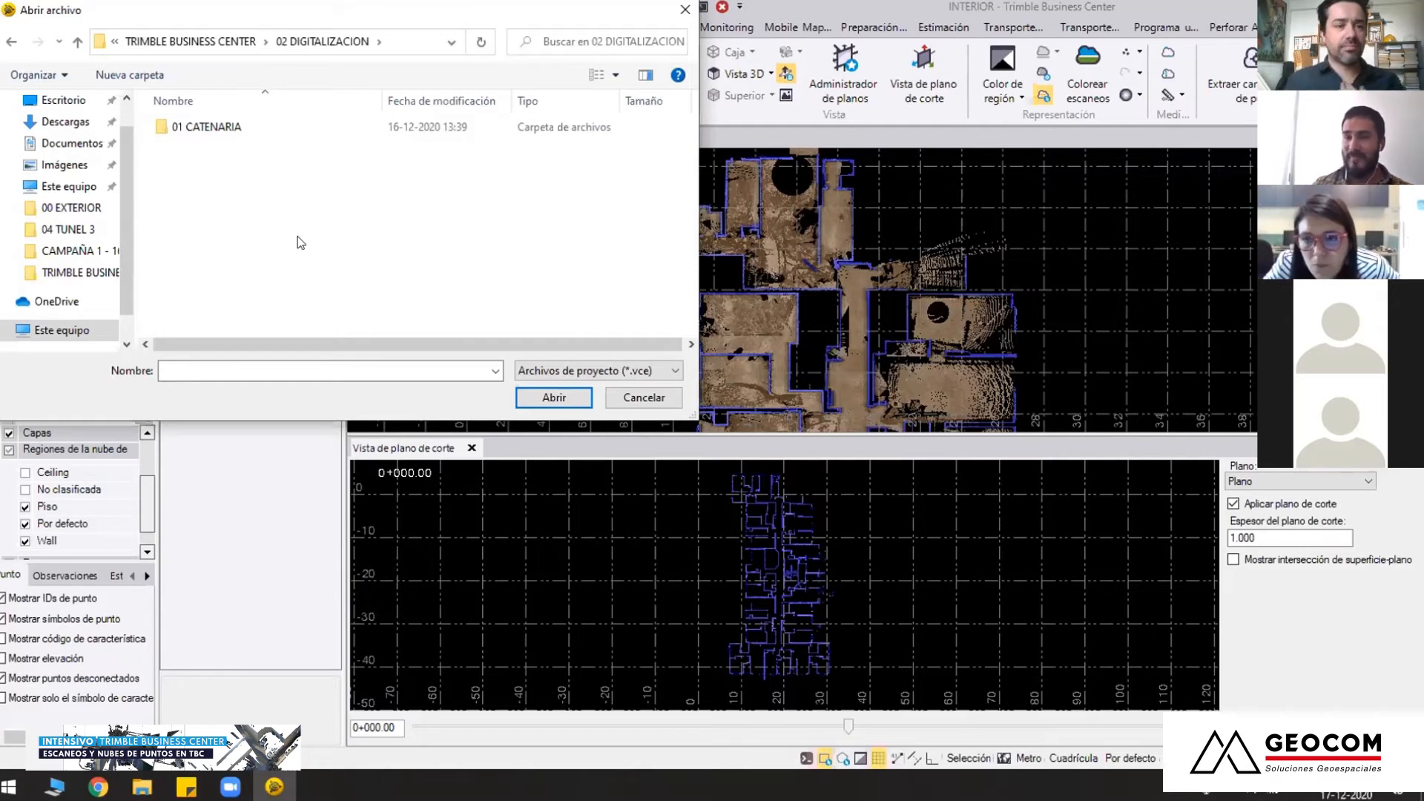
Open the project 2.vce from the 01 CATENARIA folder
{"action": "double_click", "coordinate": [241, 127]}
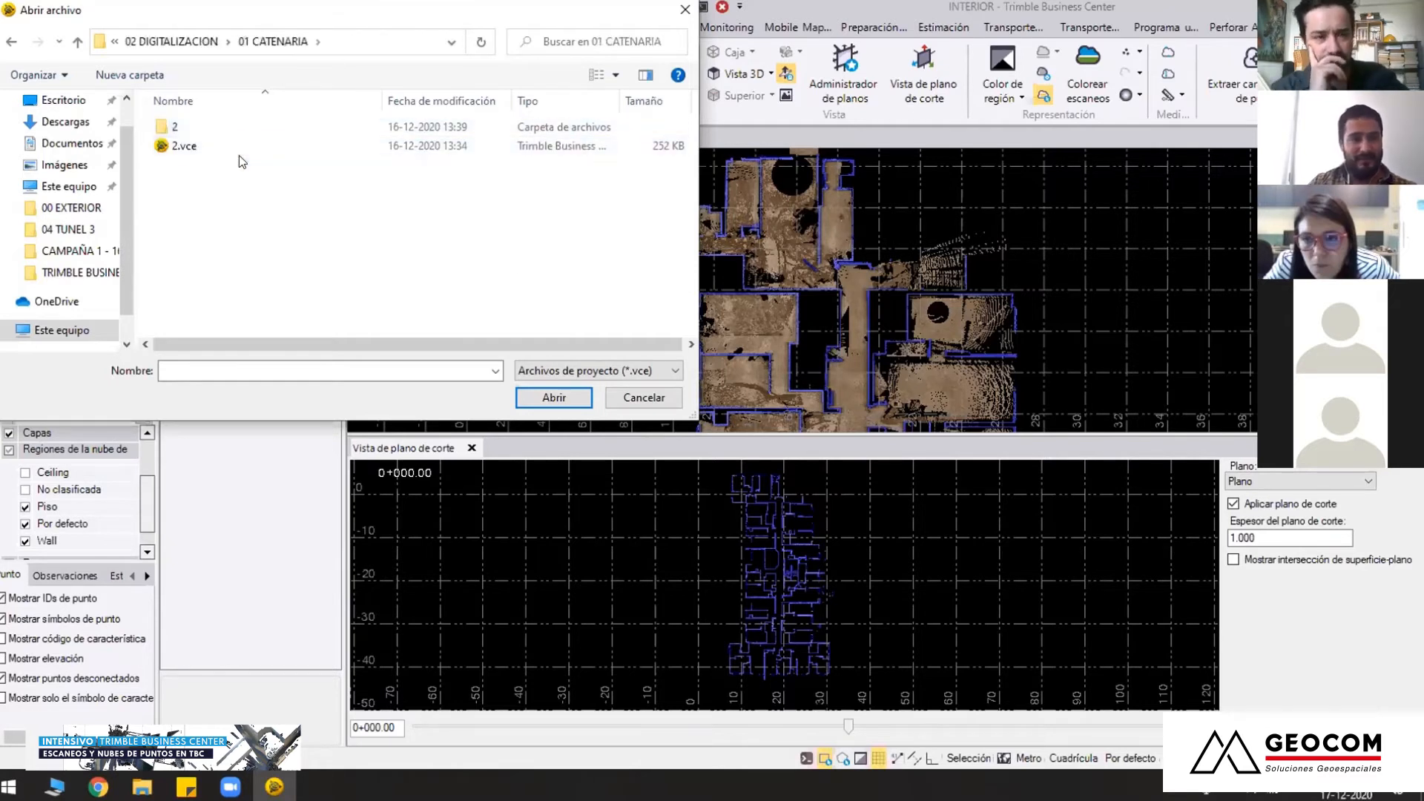
{"action": "left_click", "coordinate": [218, 145]}
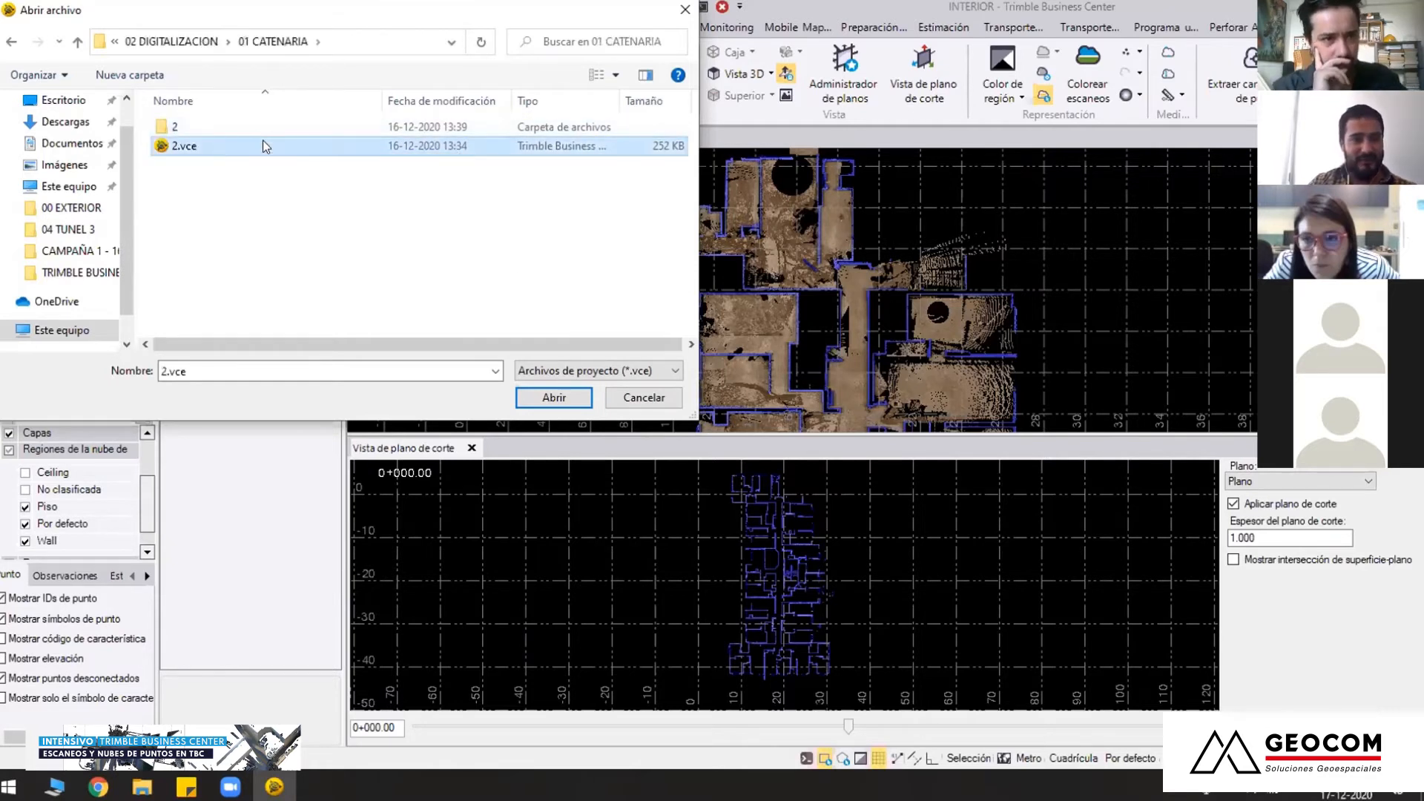
{"action": "double_click", "coordinate": [263, 140]}
{"action": "left_click", "coordinate": [794, 414]}
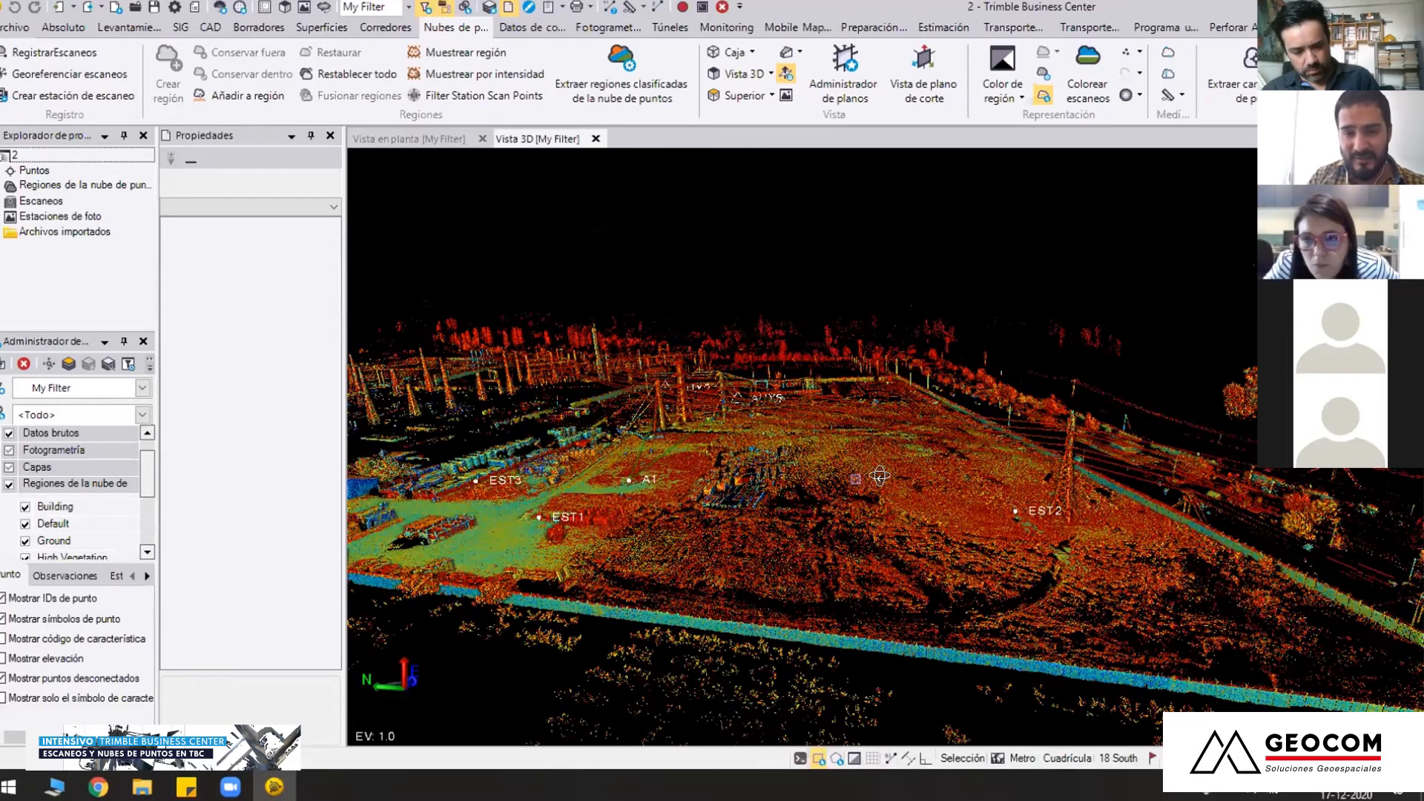
Examine the substation point cloud in 3D around stations EST1, EST2 and EST3, including the lattice towers and power lines
{"action": "right_click_drag", "start_coordinate": [890, 452], "coordinate": [754, 499]}
{"action": "scroll", "coordinate": [789, 505], "scroll_direction": "up", "scroll_amount": 3}
{"action": "middle_click_drag", "start_coordinate": [755, 500], "coordinate": [798, 510]}
{"action": "mouse_move", "coordinate": [798, 511]}
{"action": "right_mouse_down"}
{"action": "mouse_move", "coordinate": [803, 544]}
{"action": "mouse_move", "coordinate": [775, 601]}
{"action": "mouse_move", "coordinate": [833, 457]}
{"action": "mouse_move", "coordinate": [886, 476]}
{"action": "mouse_move", "coordinate": [854, 512]}
{"action": "mouse_move", "coordinate": [868, 486]}
{"action": "mouse_move", "coordinate": [846, 468]}
{"action": "right_mouse_up"}
{"action": "scroll", "coordinate": [846, 469], "scroll_direction": "up", "scroll_amount": 3}
{"action": "scroll", "coordinate": [847, 468], "scroll_direction": "down", "scroll_amount": 2}
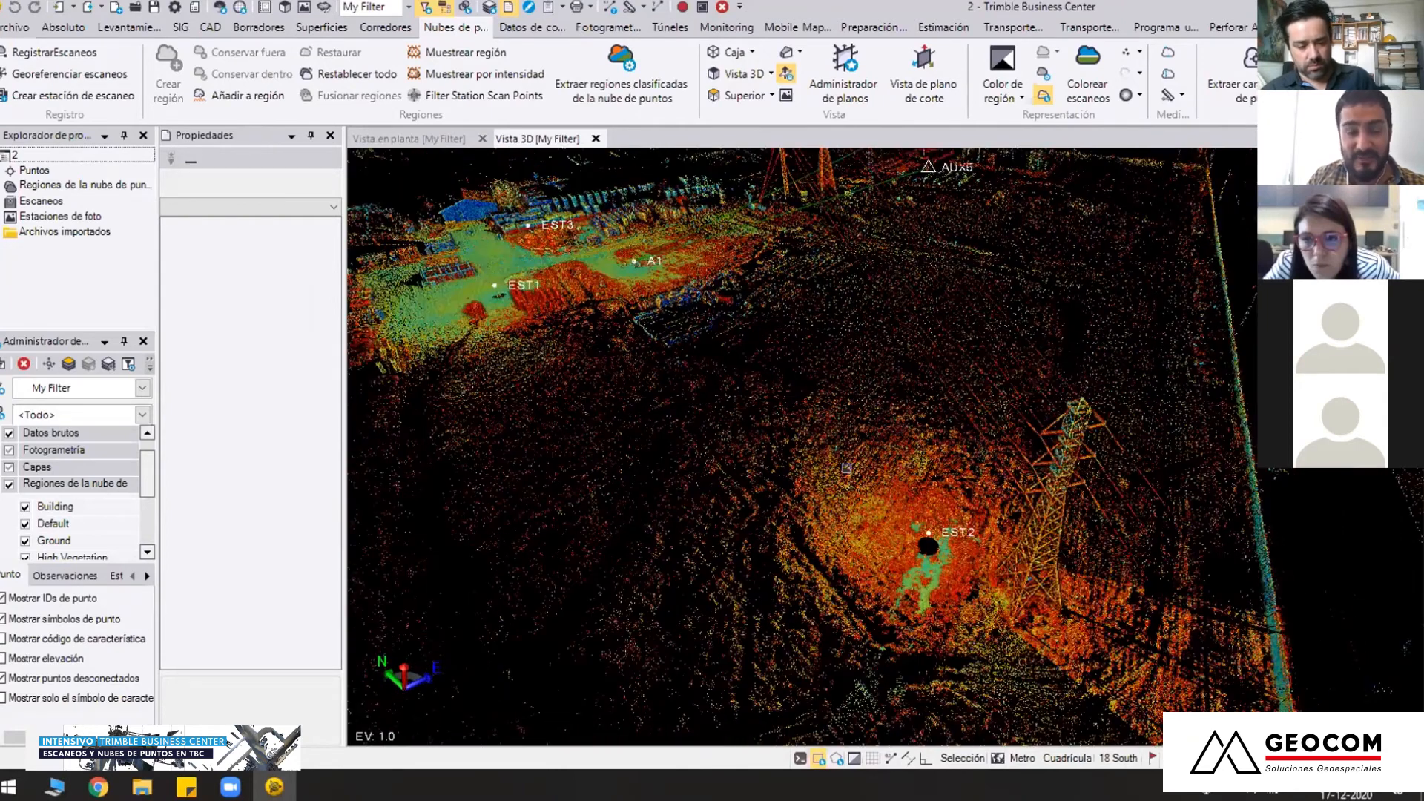
{"action": "scroll", "coordinate": [846, 468], "scroll_direction": "down", "scroll_amount": 1}
{"action": "mouse_move", "coordinate": [682, 438]}
{"action": "right_mouse_down"}
{"action": "mouse_move", "coordinate": [761, 439]}
{"action": "mouse_move", "coordinate": [706, 430]}
{"action": "mouse_move", "coordinate": [733, 434]}
{"action": "mouse_move", "coordinate": [606, 315]}
{"action": "right_mouse_up"}
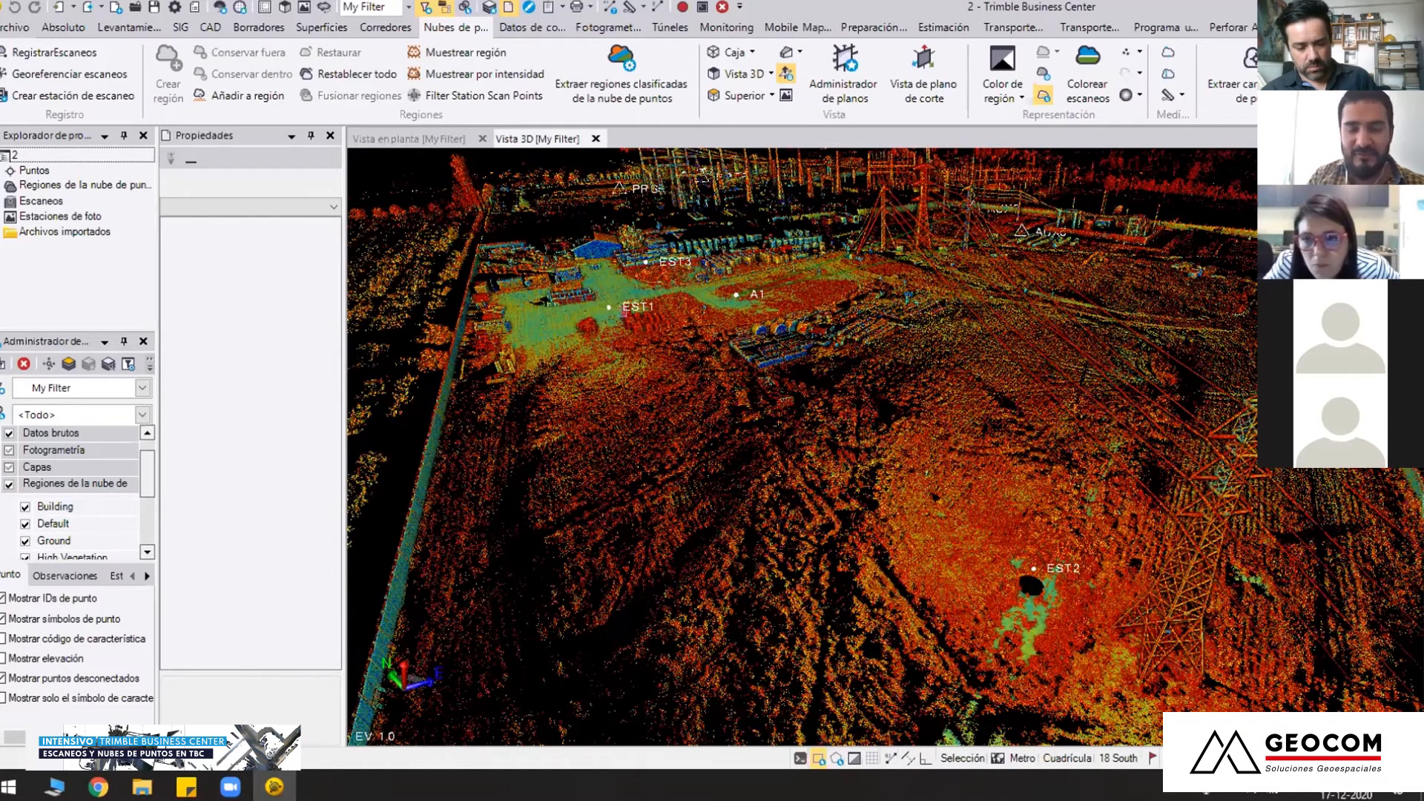
{"action": "scroll", "coordinate": [671, 454], "scroll_direction": "down", "scroll_amount": 3}
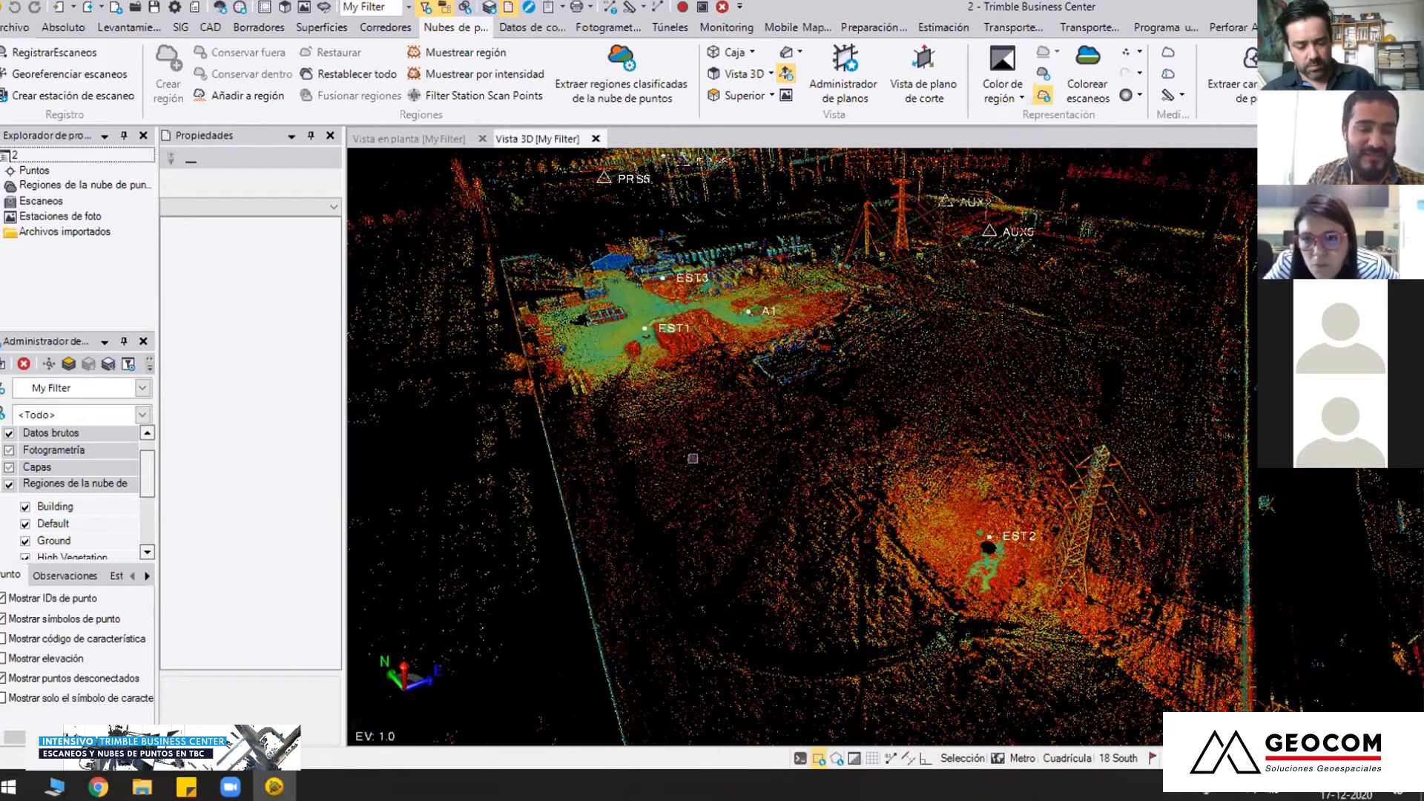
{"action": "middle_click_drag", "start_coordinate": [710, 436], "coordinate": [699, 419]}
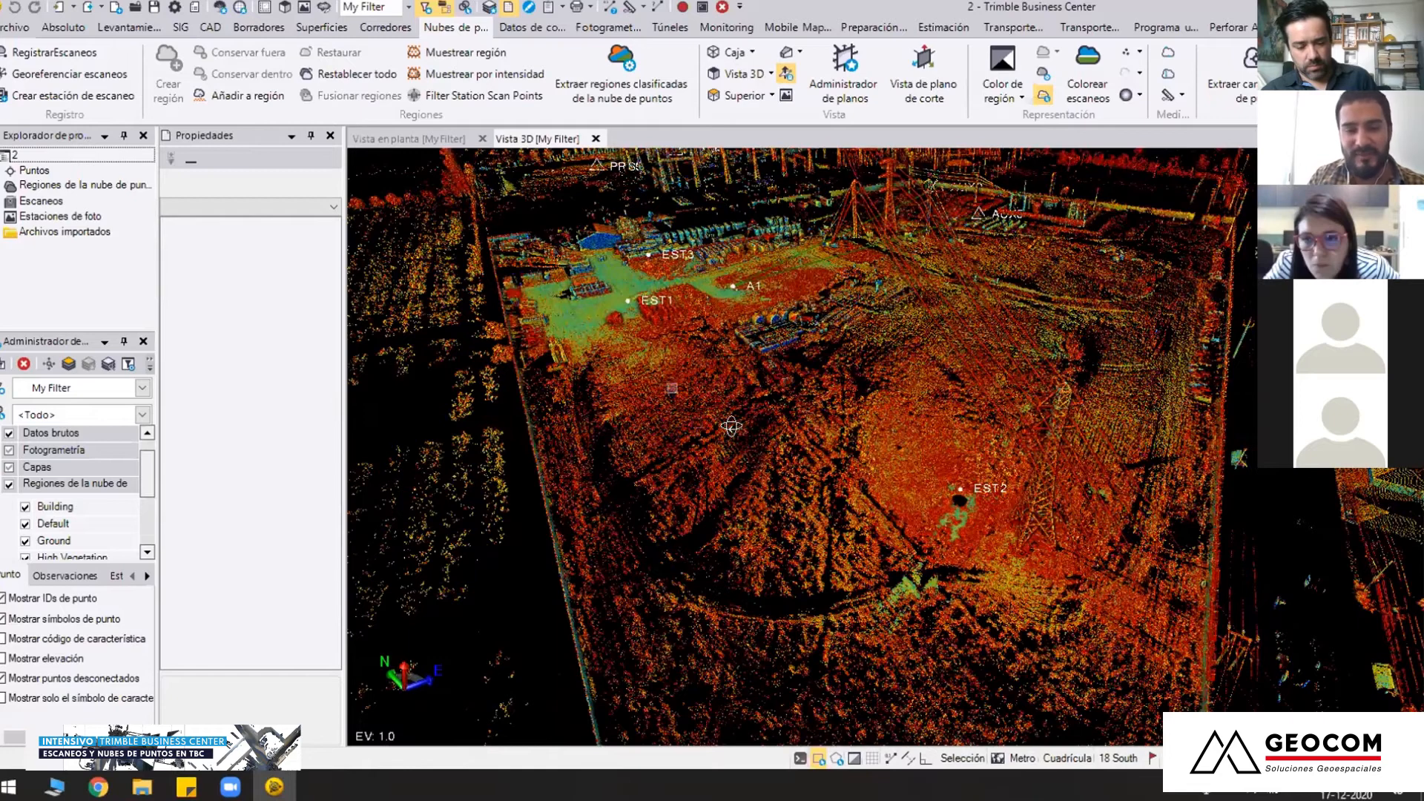
{"action": "scroll", "coordinate": [813, 441], "scroll_direction": "up", "scroll_amount": 2}
{"action": "right_click_drag", "start_coordinate": [813, 442], "coordinate": [742, 474]}
{"action": "mouse_move", "coordinate": [594, 416]}
{"action": "right_mouse_down"}
{"action": "mouse_move", "coordinate": [746, 475]}
{"action": "mouse_move", "coordinate": [607, 413]}
{"action": "right_mouse_up"}
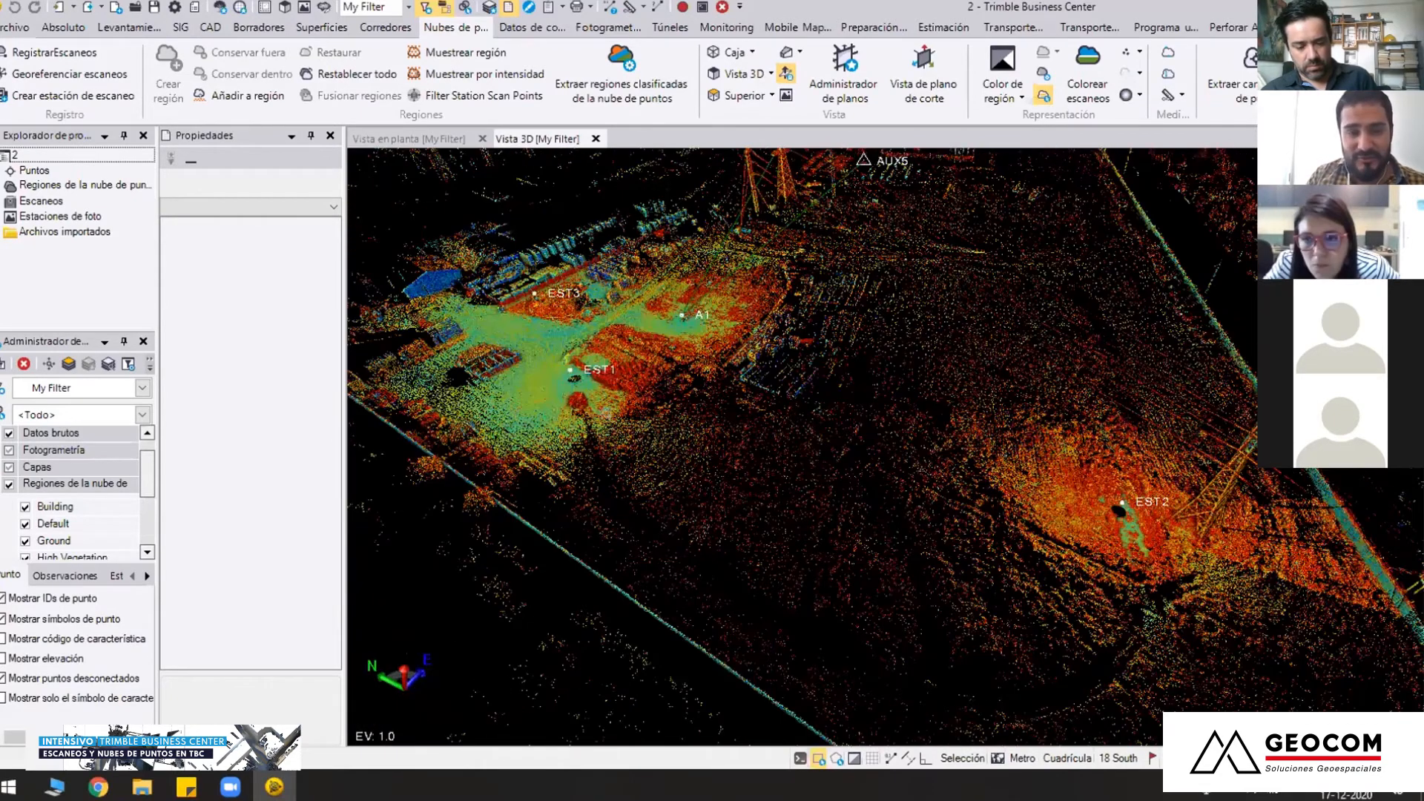
{"action": "right_click_drag", "start_coordinate": [746, 348], "coordinate": [834, 311]}
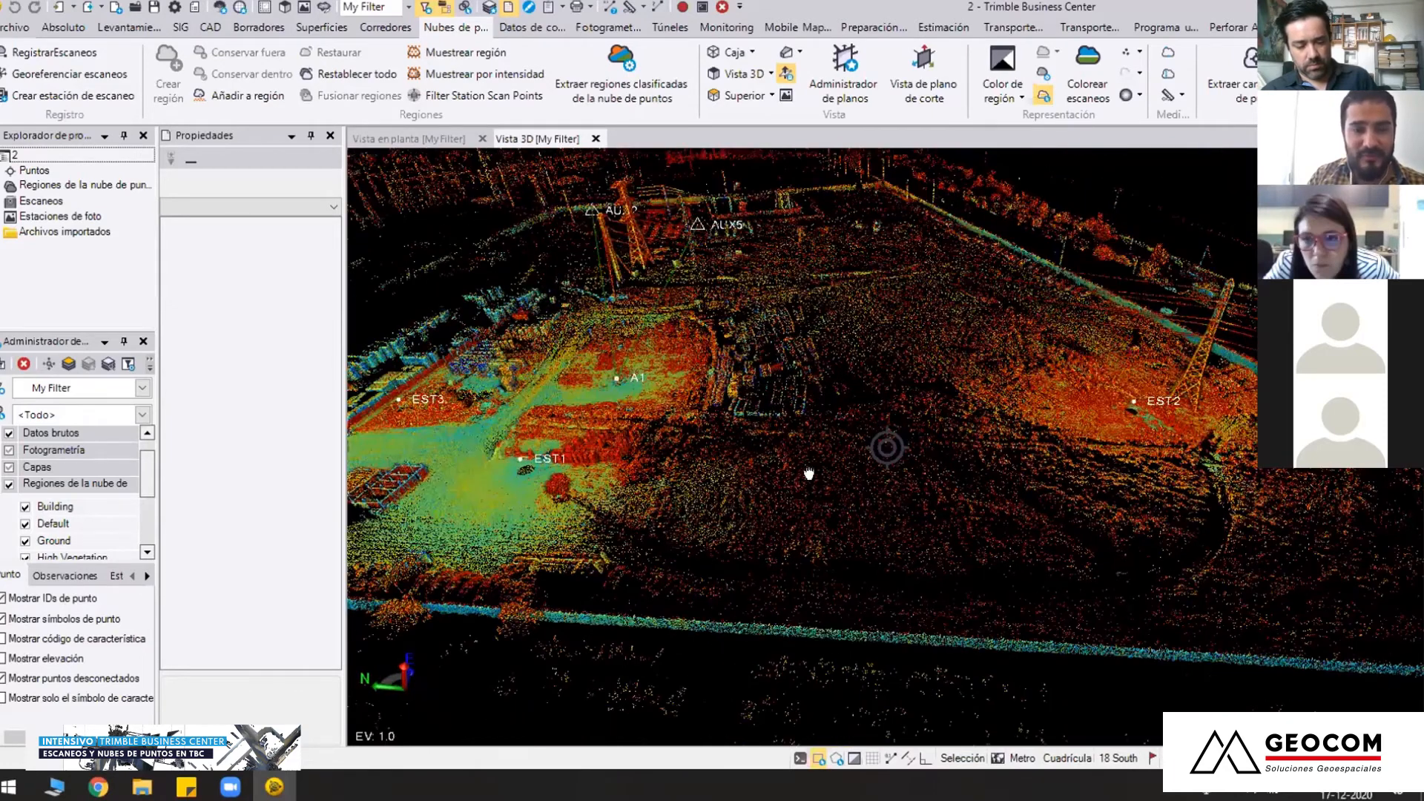
{"action": "right_click_drag", "start_coordinate": [806, 472], "coordinate": [770, 469]}
{"action": "scroll", "coordinate": [693, 395], "scroll_direction": "up", "scroll_amount": 3}
{"action": "right_click_drag", "start_coordinate": [693, 395], "coordinate": [765, 438]}
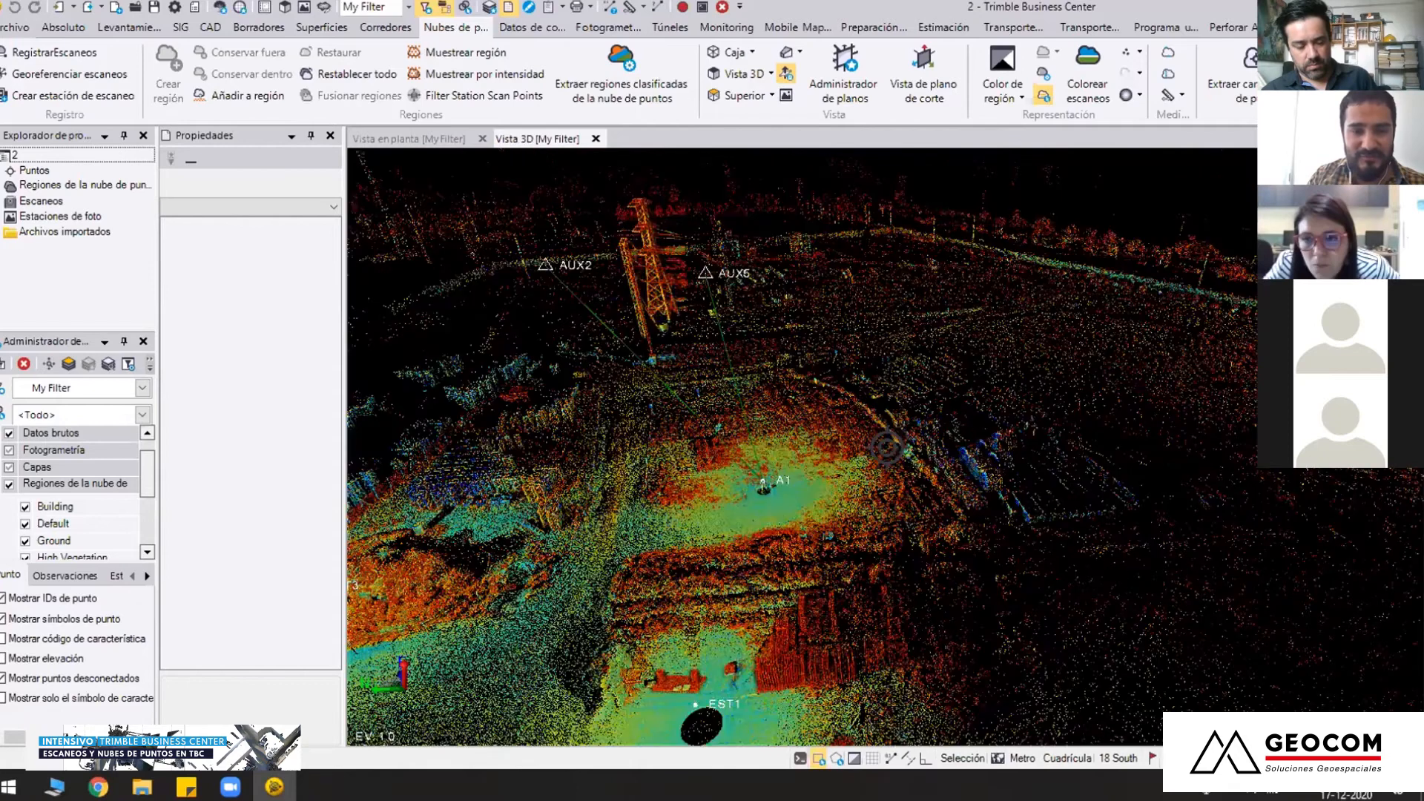
{"action": "scroll", "coordinate": [745, 503], "scroll_direction": "down", "scroll_amount": 5}
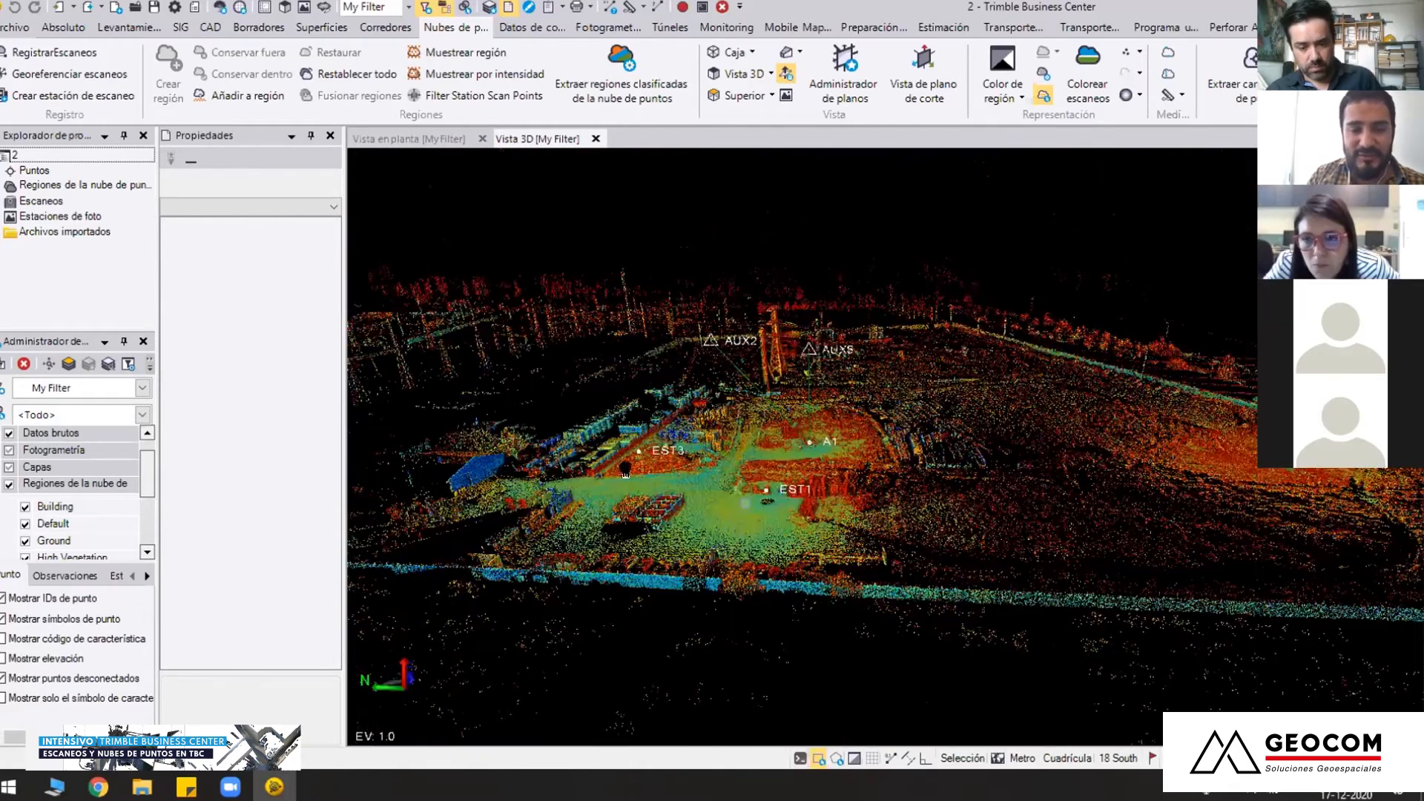
{"action": "right_click_drag", "start_coordinate": [746, 503], "coordinate": [738, 508]}
{"action": "middle_click_drag", "start_coordinate": [1098, 534], "coordinate": [918, 555]}
{"action": "right_click_drag", "start_coordinate": [918, 555], "coordinate": [848, 599]}
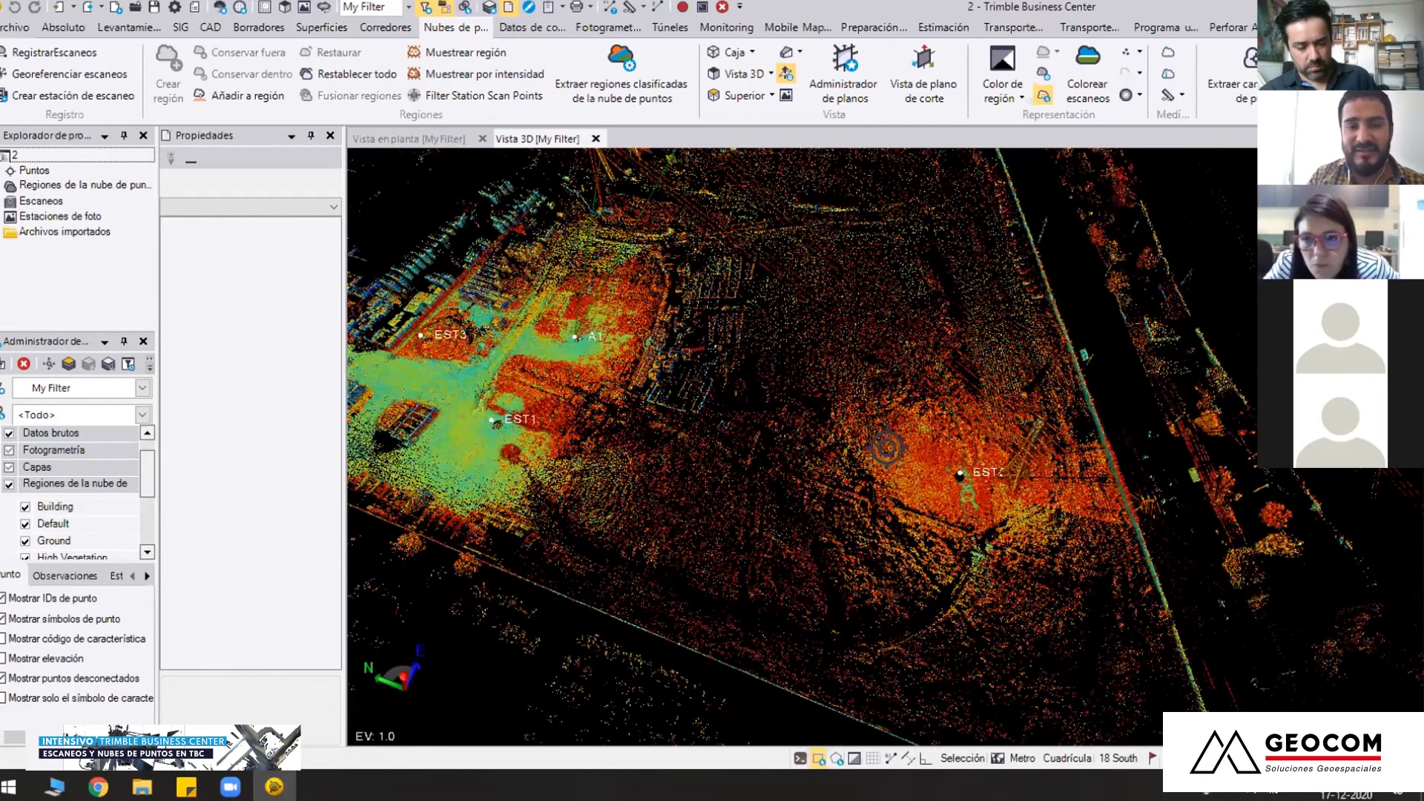
{"action": "scroll", "coordinate": [835, 515], "scroll_direction": "up", "scroll_amount": 4}
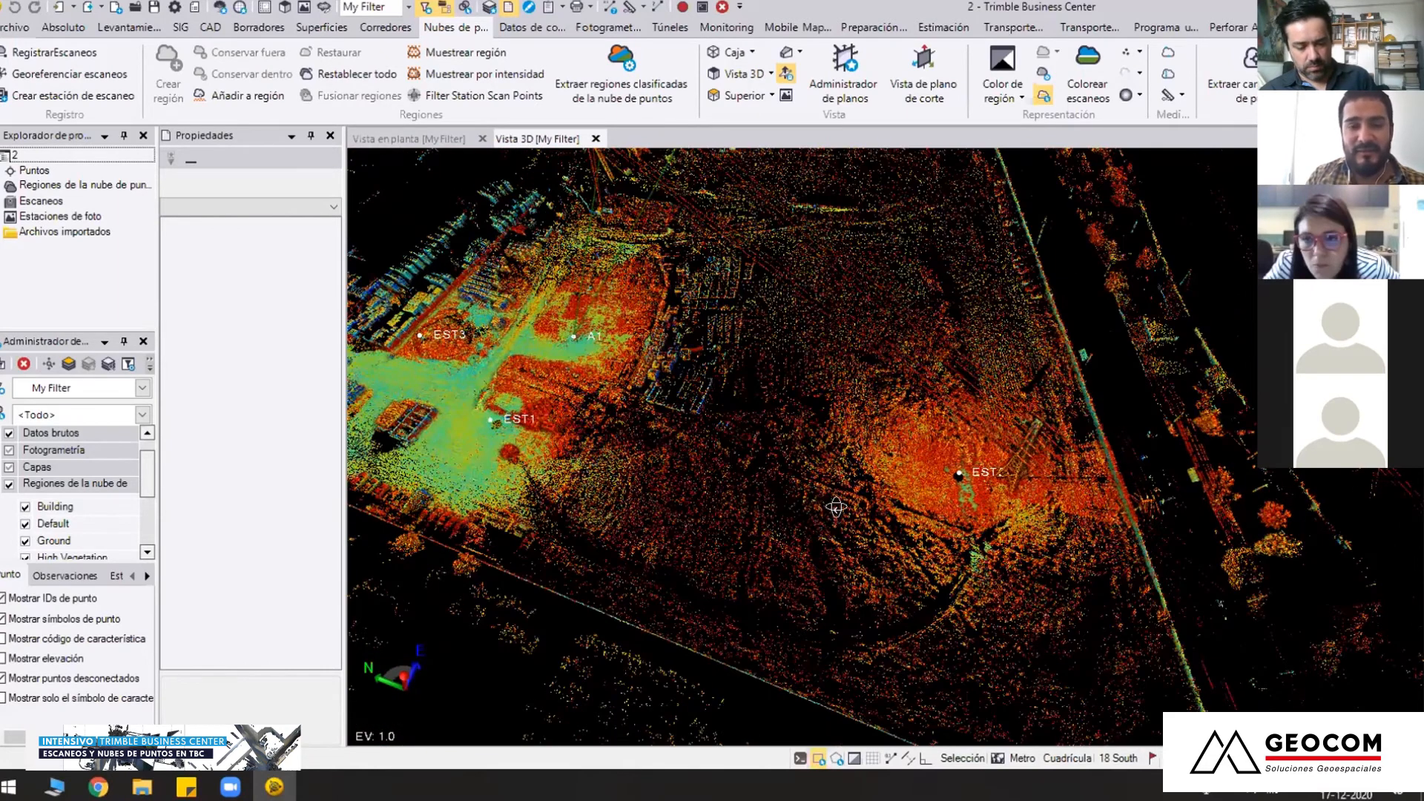
{"action": "right_click_drag", "start_coordinate": [813, 482], "coordinate": [852, 467]}
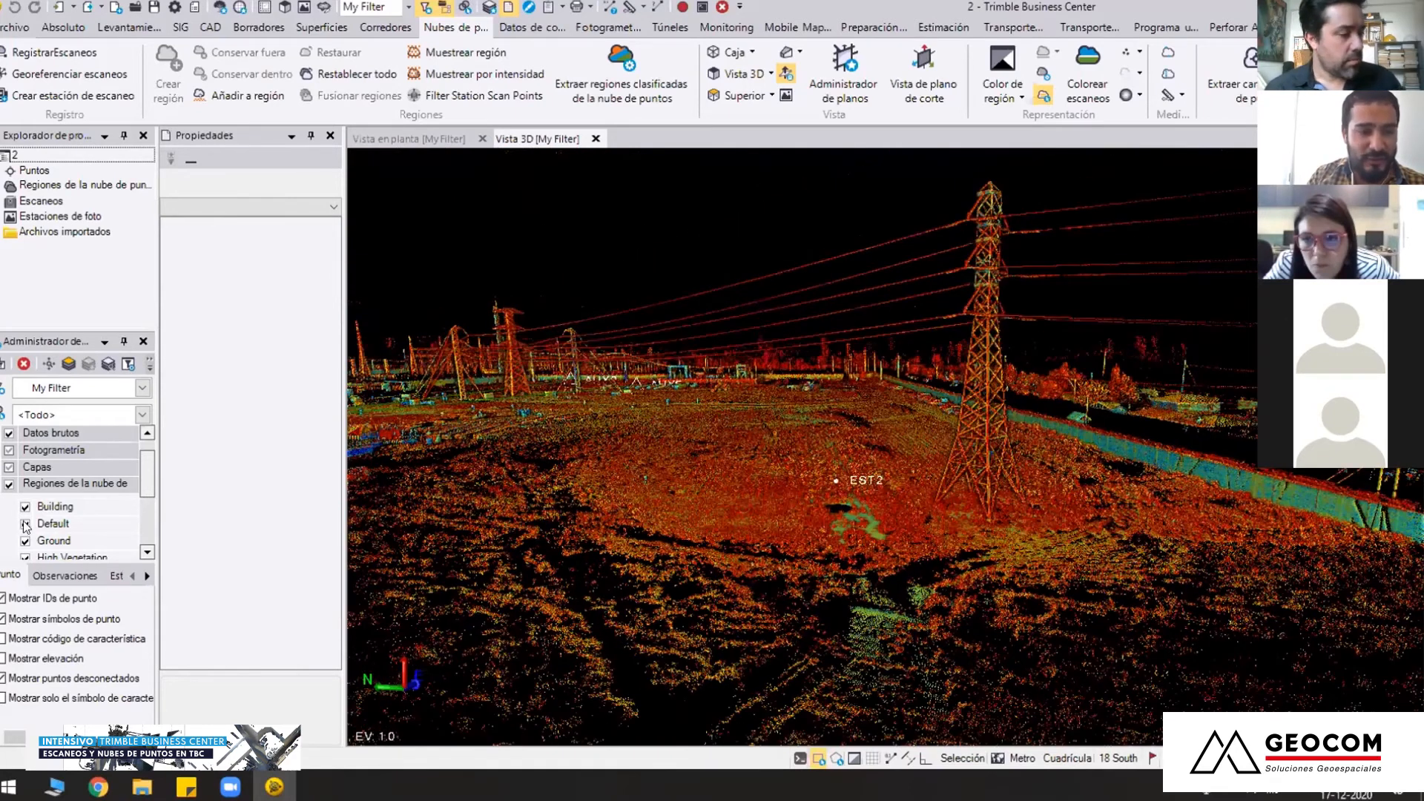
Hide the Building, Default, Ground, High Vegetation, IntensityFiltering and Poles and Signs regions, leaving only Power Lines shown
{"action": "left_click", "coordinate": [24, 506]}
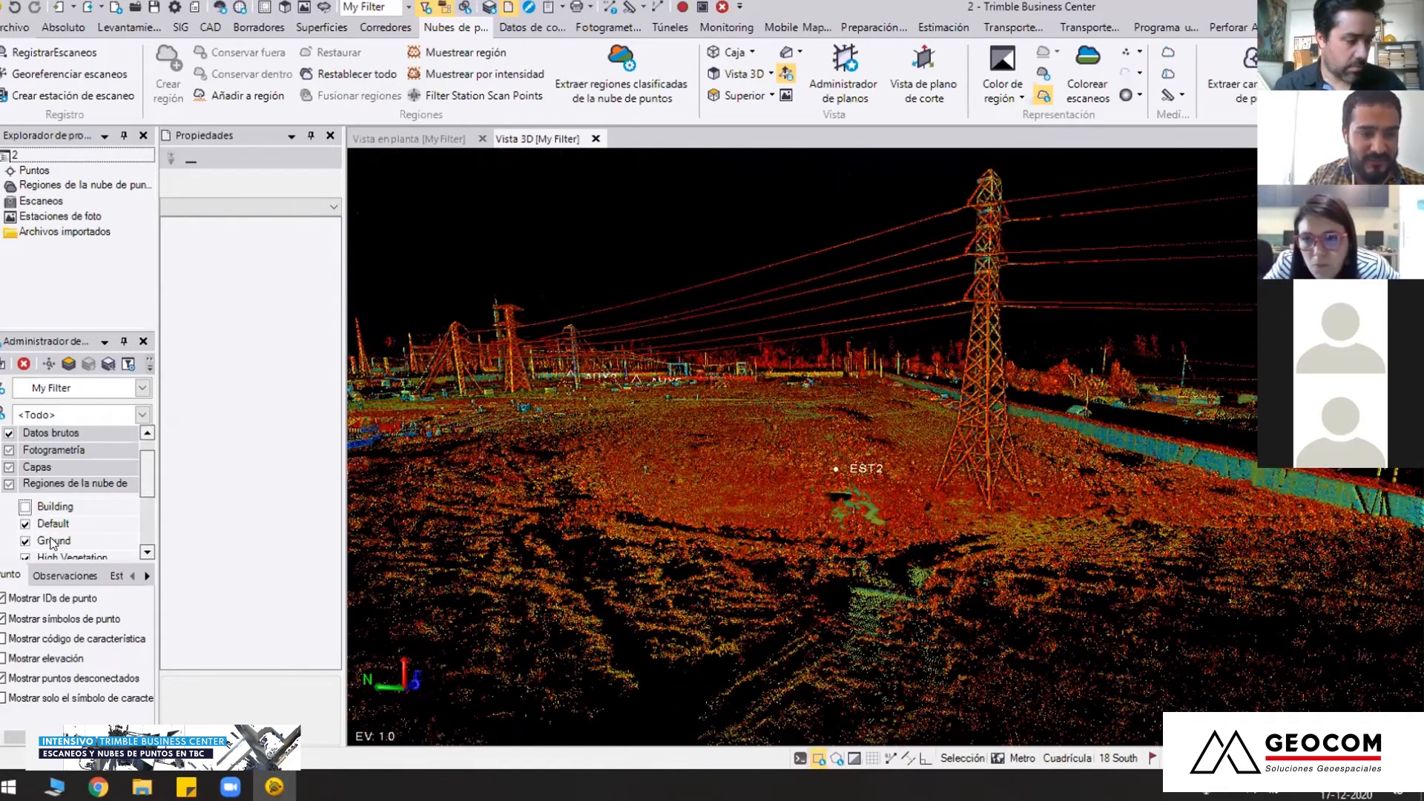
{"action": "left_click", "coordinate": [25, 524]}
{"action": "left_click", "coordinate": [25, 540]}
{"action": "scroll", "coordinate": [26, 507], "scroll_direction": "down", "scroll_amount": 1}
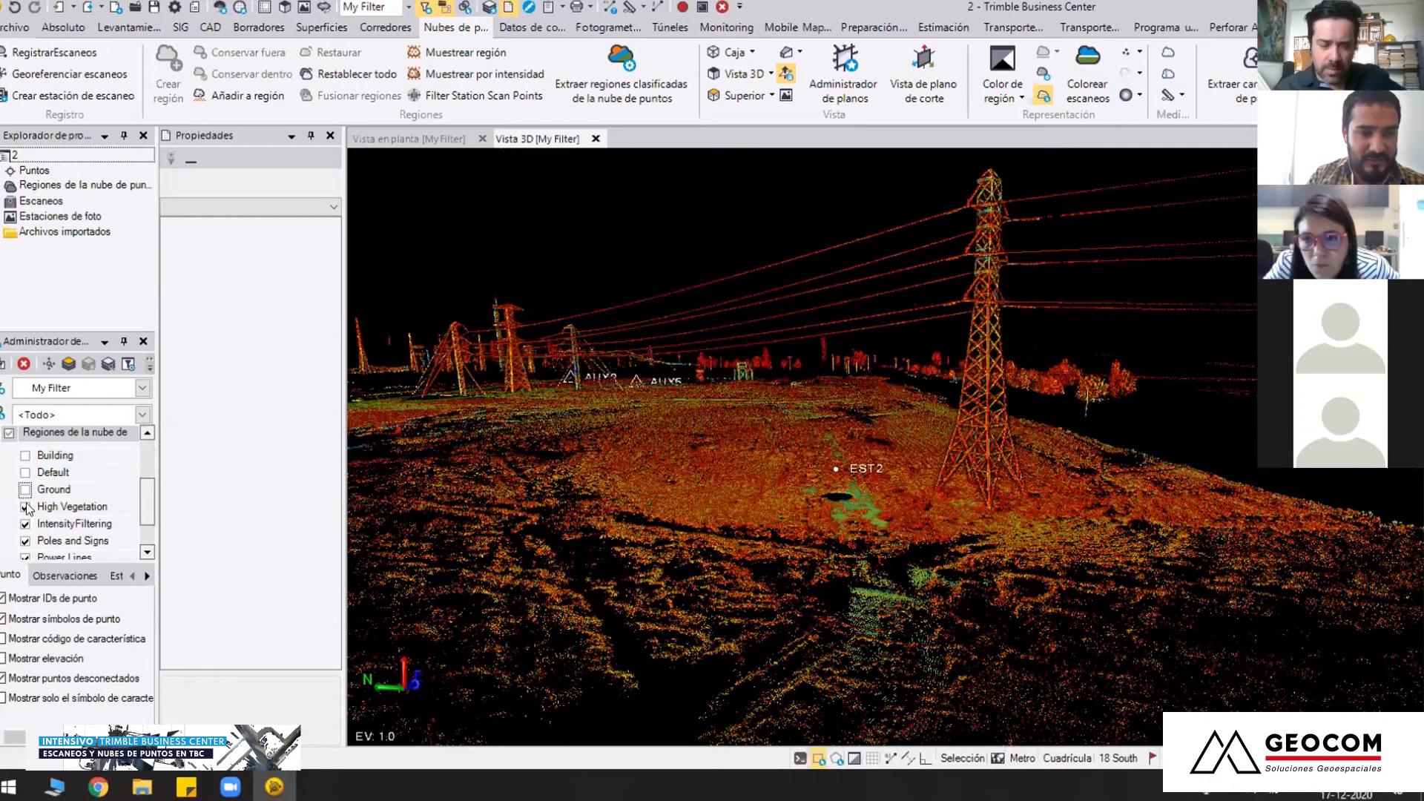
{"action": "left_click", "coordinate": [26, 507]}
{"action": "left_click", "coordinate": [25, 526]}
{"action": "left_click", "coordinate": [25, 526]}
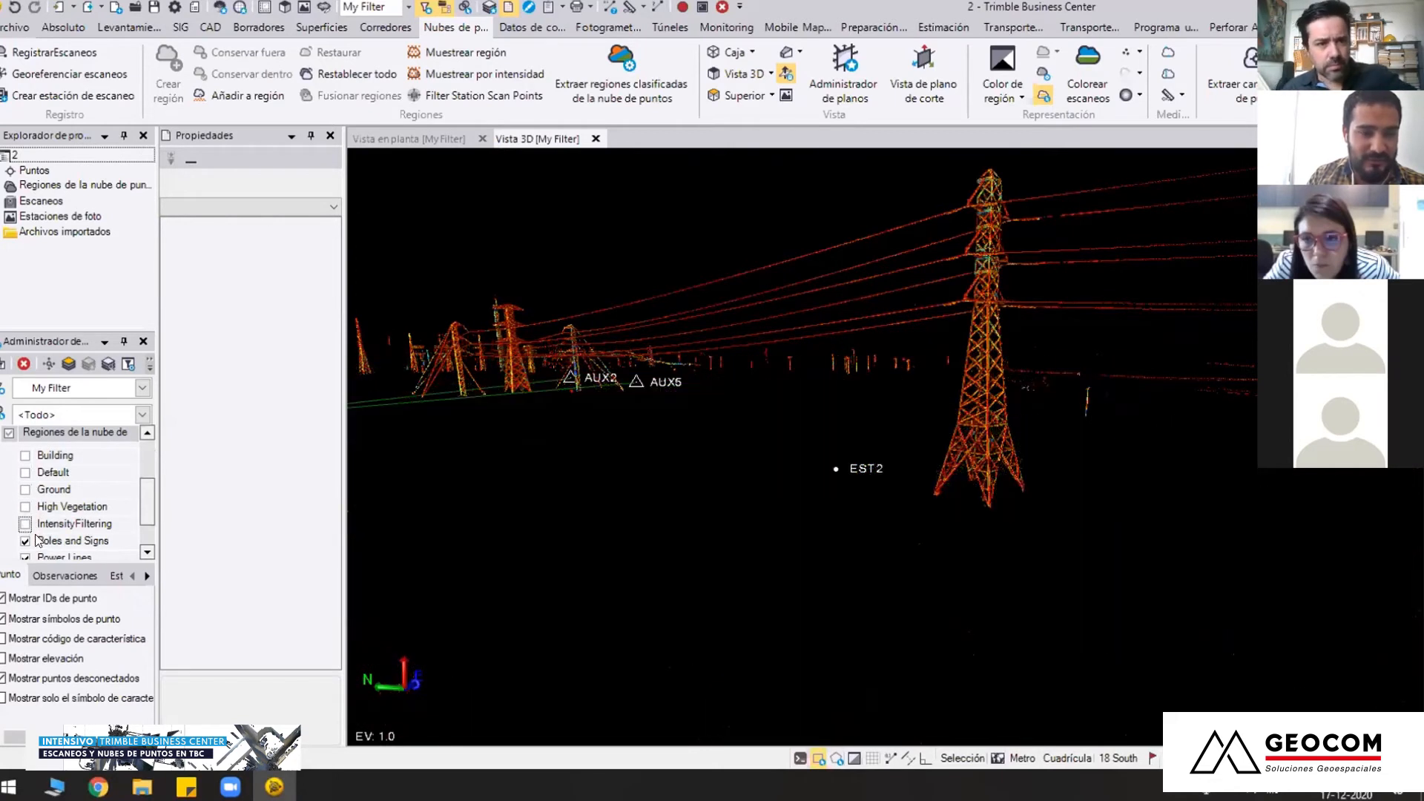
{"action": "scroll", "coordinate": [41, 536], "scroll_direction": "down", "scroll_amount": 1}
{"action": "left_click", "coordinate": [25, 503]}
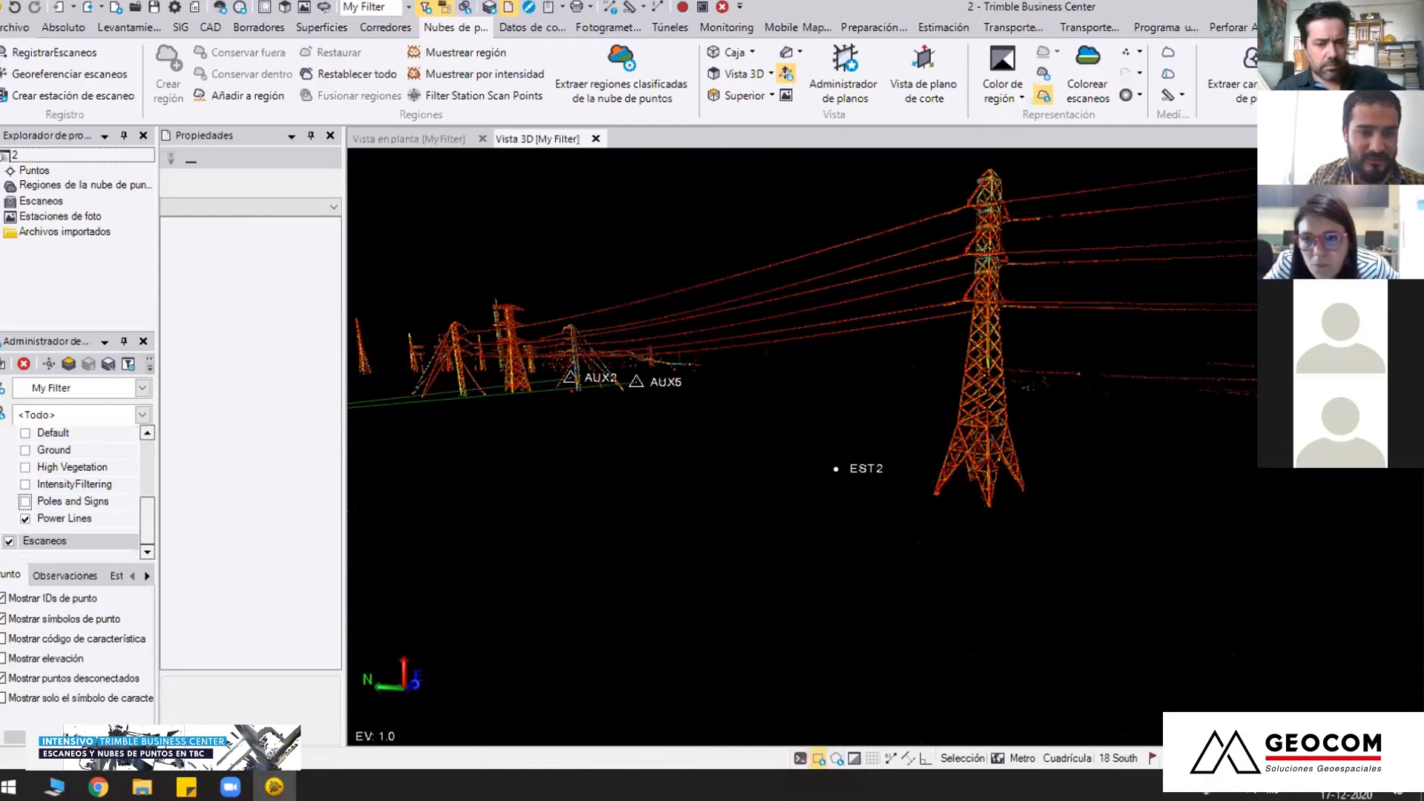
Start Extract Line Feature for Overhead Lines and pick the start point on the upper conductor beside the near tower, at 330275.756; 6215654.729
{"action": "mouse_move", "coordinate": [630, 397]}
{"action": "middle_mouse_down"}
{"action": "mouse_move", "coordinate": [738, 442]}
{"action": "mouse_move", "coordinate": [734, 400]}
{"action": "mouse_move", "coordinate": [718, 400]}
{"action": "mouse_move", "coordinate": [741, 594]}
{"action": "mouse_move", "coordinate": [679, 514]}
{"action": "middle_mouse_up"}
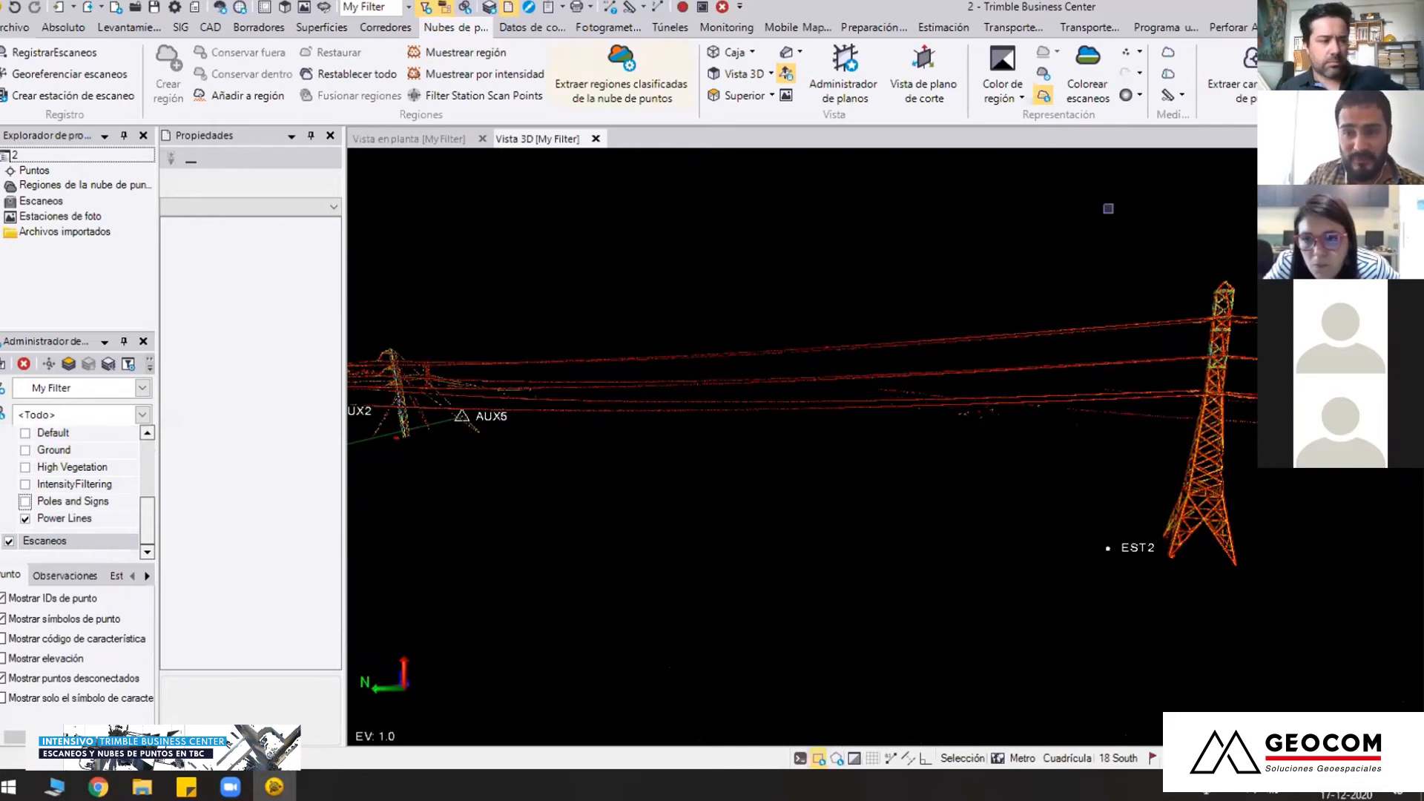
{"action": "left_click", "coordinate": [826, 329]}
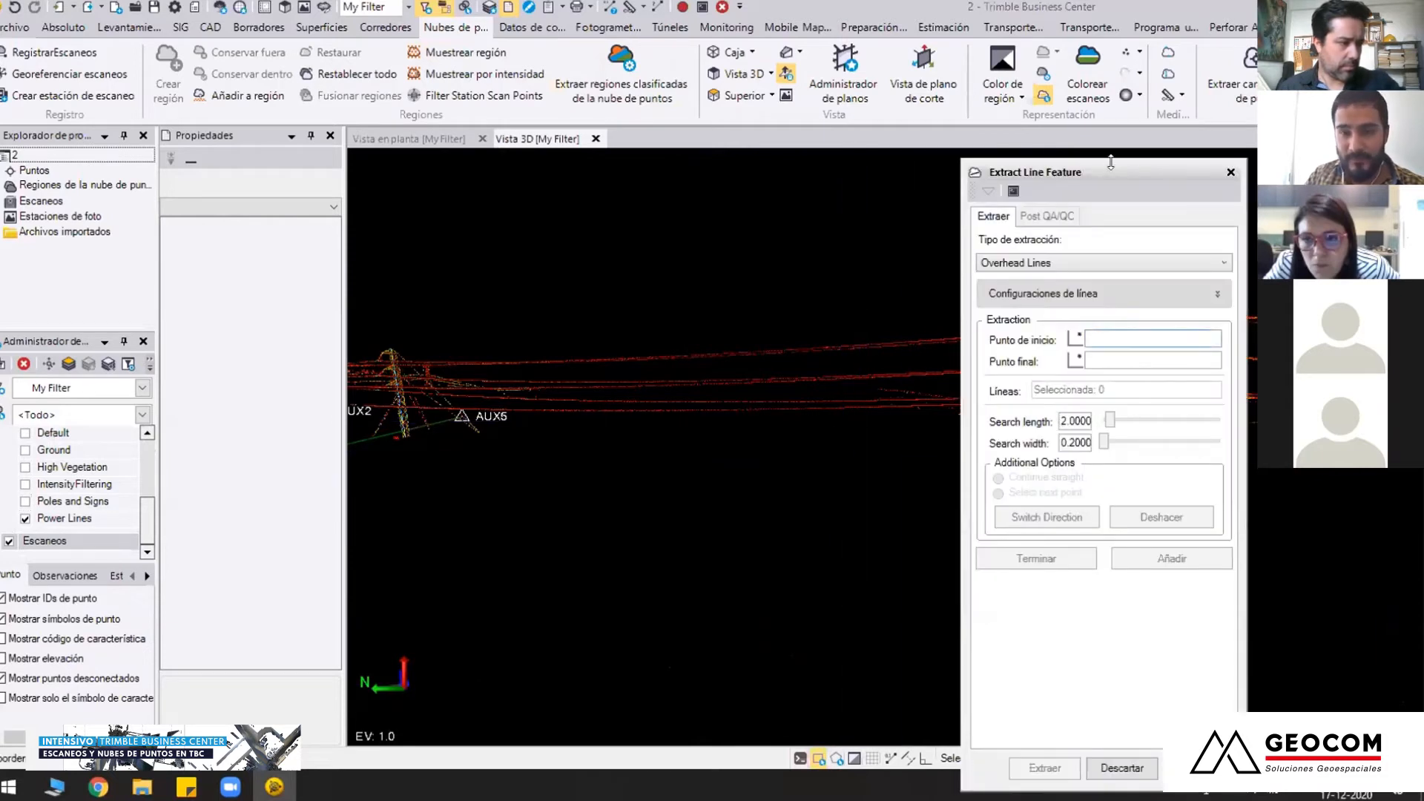
{"action": "left_click", "coordinate": [1067, 261]}
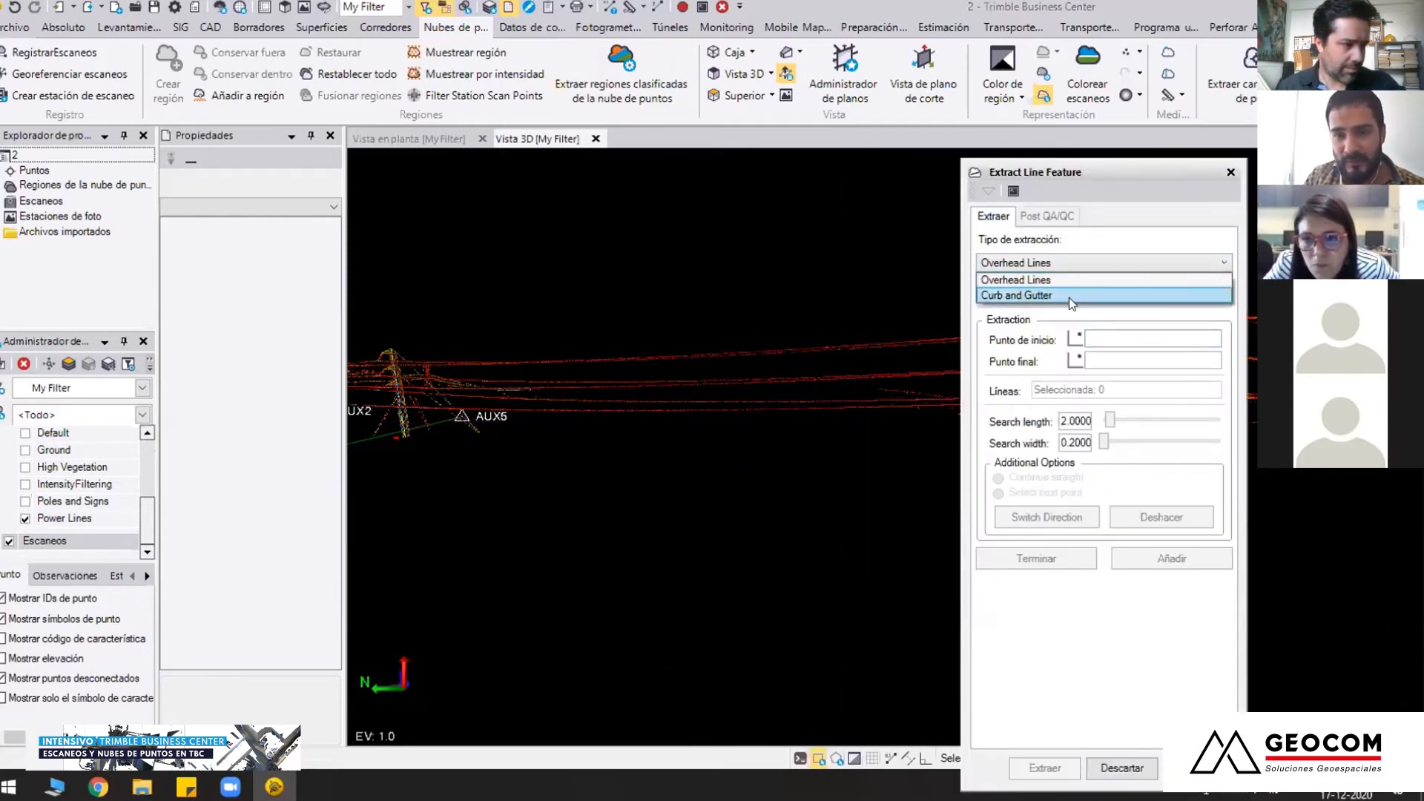
{"action": "left_click", "coordinate": [1067, 284]}
{"action": "left_click", "coordinate": [1097, 338]}
{"action": "middle_click_drag", "start_coordinate": [887, 447], "coordinate": [839, 413]}
{"action": "scroll", "coordinate": [784, 400], "scroll_direction": "down", "scroll_amount": 3}
{"action": "scroll", "coordinate": [719, 371], "scroll_direction": "up", "scroll_amount": 5}
{"action": "scroll", "coordinate": [831, 398], "scroll_direction": "down", "scroll_amount": 2}
{"action": "scroll", "coordinate": [814, 374], "scroll_direction": "up", "scroll_amount": 2}
{"action": "scroll", "coordinate": [831, 401], "scroll_direction": "up", "scroll_amount": 3}
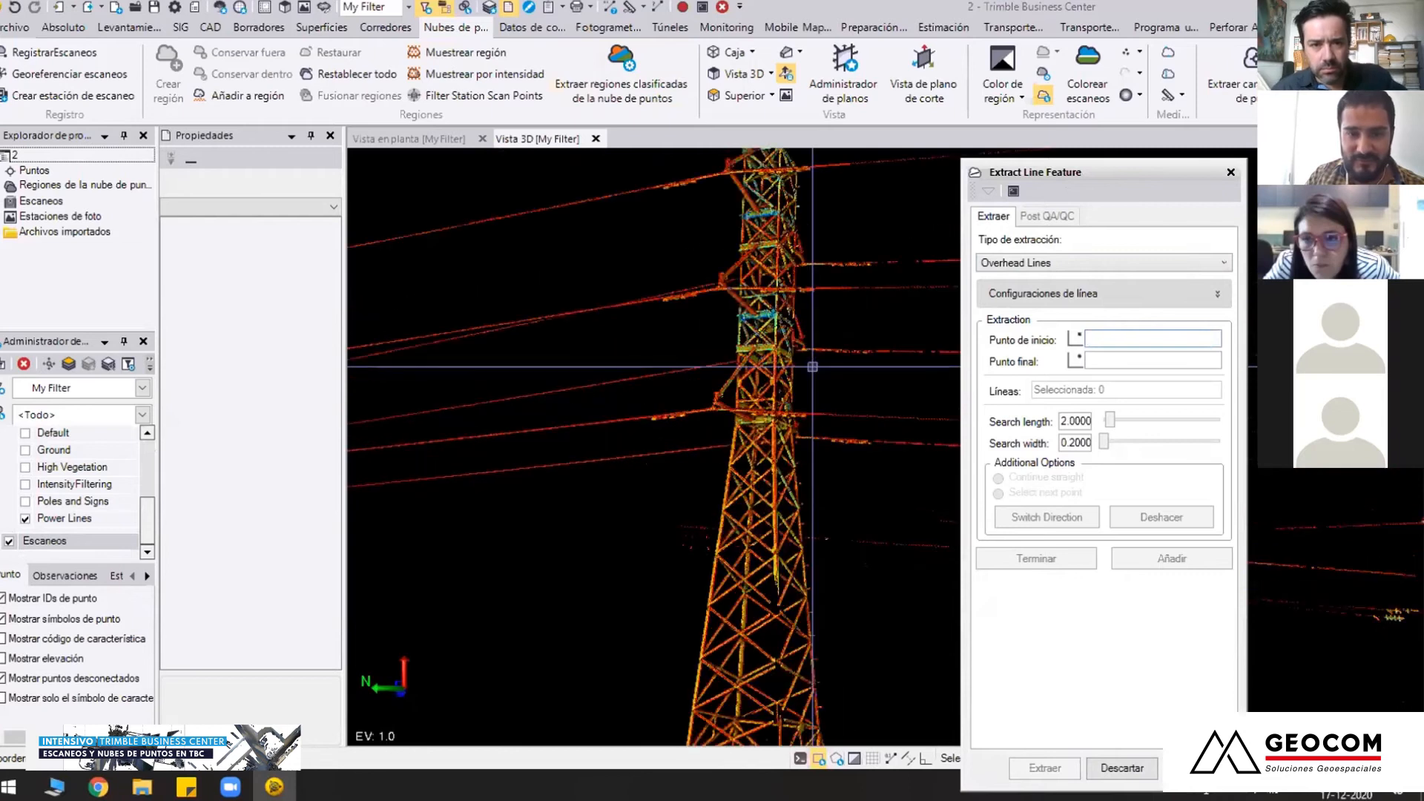
{"action": "middle_click_drag", "start_coordinate": [813, 366], "coordinate": [883, 508]}
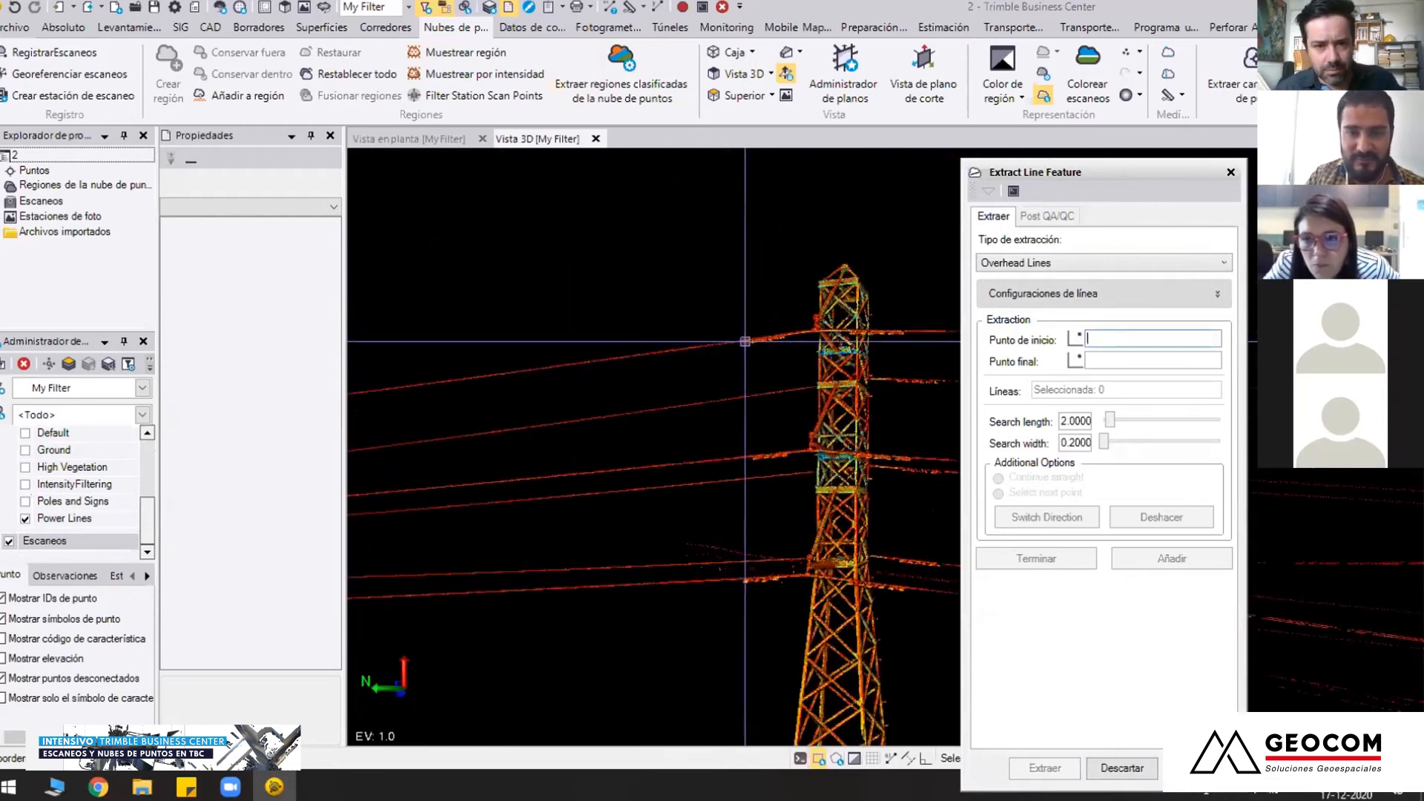
{"action": "left_click", "coordinate": [745, 341]}
Pick the end point of the overhead line extraction where the conductor reaches the far tower, at 330333.402; 6215816.825
{"action": "scroll", "coordinate": [633, 383], "scroll_direction": "down", "scroll_amount": 6}
{"action": "middle_click_drag", "start_coordinate": [445, 393], "coordinate": [969, 423]}
{"action": "scroll", "coordinate": [857, 449], "scroll_direction": "up", "scroll_amount": 3}
{"action": "scroll", "coordinate": [816, 460], "scroll_direction": "up", "scroll_amount": 6}
{"action": "middle_click_drag", "start_coordinate": [356, 371], "coordinate": [556, 382]}
{"action": "scroll", "coordinate": [557, 380], "scroll_direction": "up", "scroll_amount": 2}
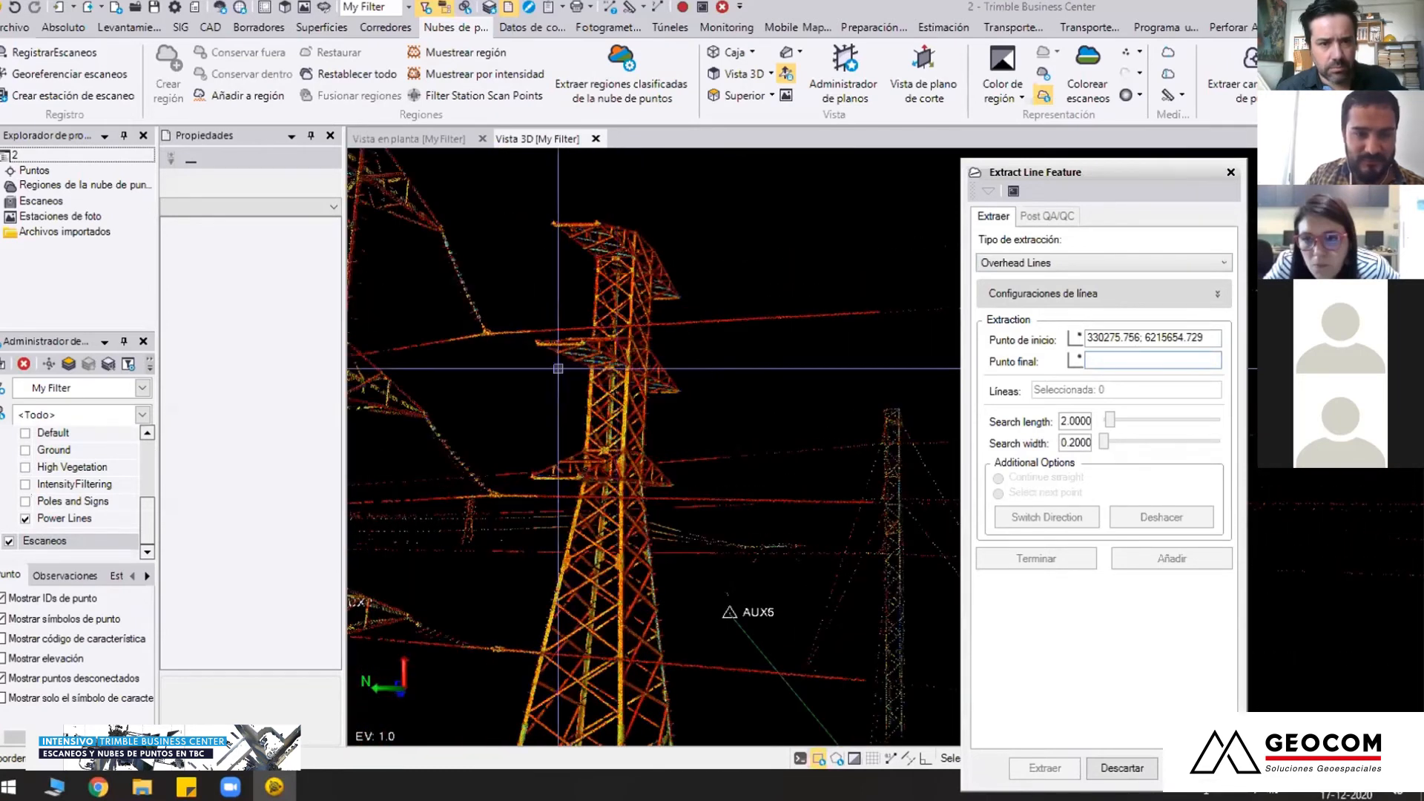
{"action": "left_click", "coordinate": [534, 331]}
Select four conductors along the span between the start and end points and extract them as overhead lines
{"action": "scroll", "coordinate": [635, 405], "scroll_direction": "down", "scroll_amount": 3}
{"action": "mouse_move", "coordinate": [635, 407]}
{"action": "middle_mouse_down"}
{"action": "mouse_move", "coordinate": [697, 443]}
{"action": "mouse_move", "coordinate": [775, 449]}
{"action": "middle_mouse_up"}
{"action": "scroll", "coordinate": [674, 426], "scroll_direction": "down", "scroll_amount": 3}
{"action": "middle_click_drag", "start_coordinate": [705, 411], "coordinate": [616, 373]}
{"action": "right_click_drag", "start_coordinate": [801, 423], "coordinate": [920, 445]}
{"action": "middle_click_drag", "start_coordinate": [900, 397], "coordinate": [674, 402]}
{"action": "right_click_drag", "start_coordinate": [674, 402], "coordinate": [645, 334]}
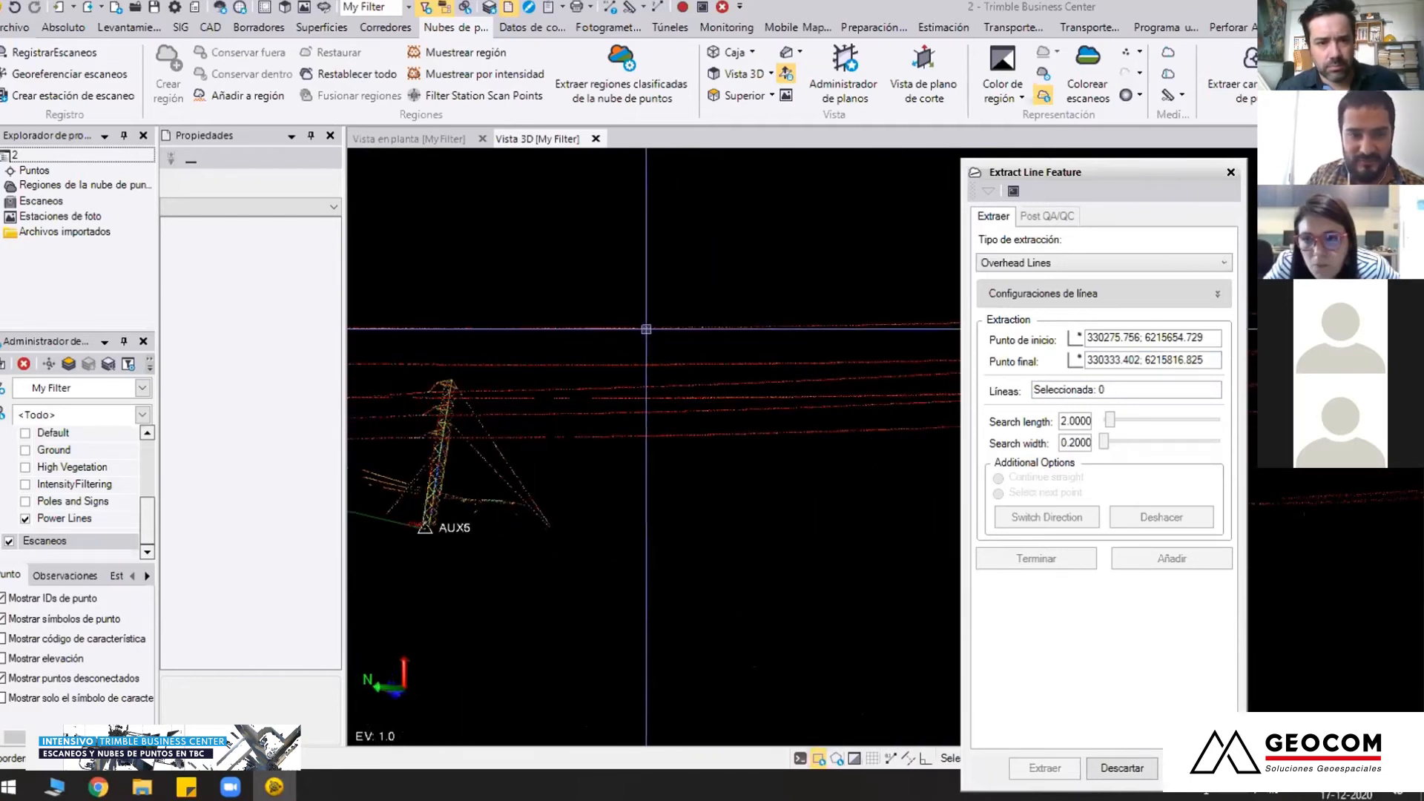
{"action": "left_click", "coordinate": [651, 327]}
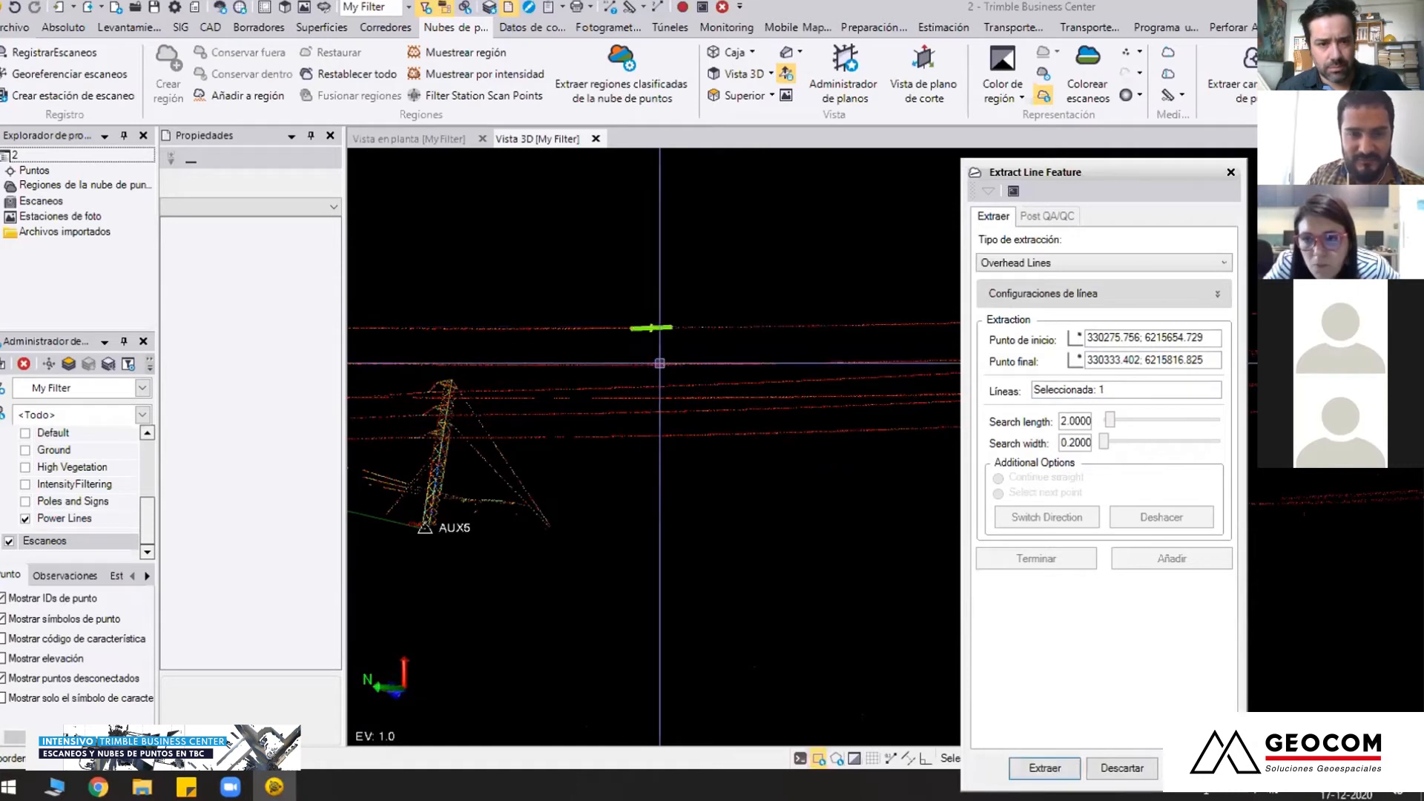
{"action": "left_click", "coordinate": [651, 364]}
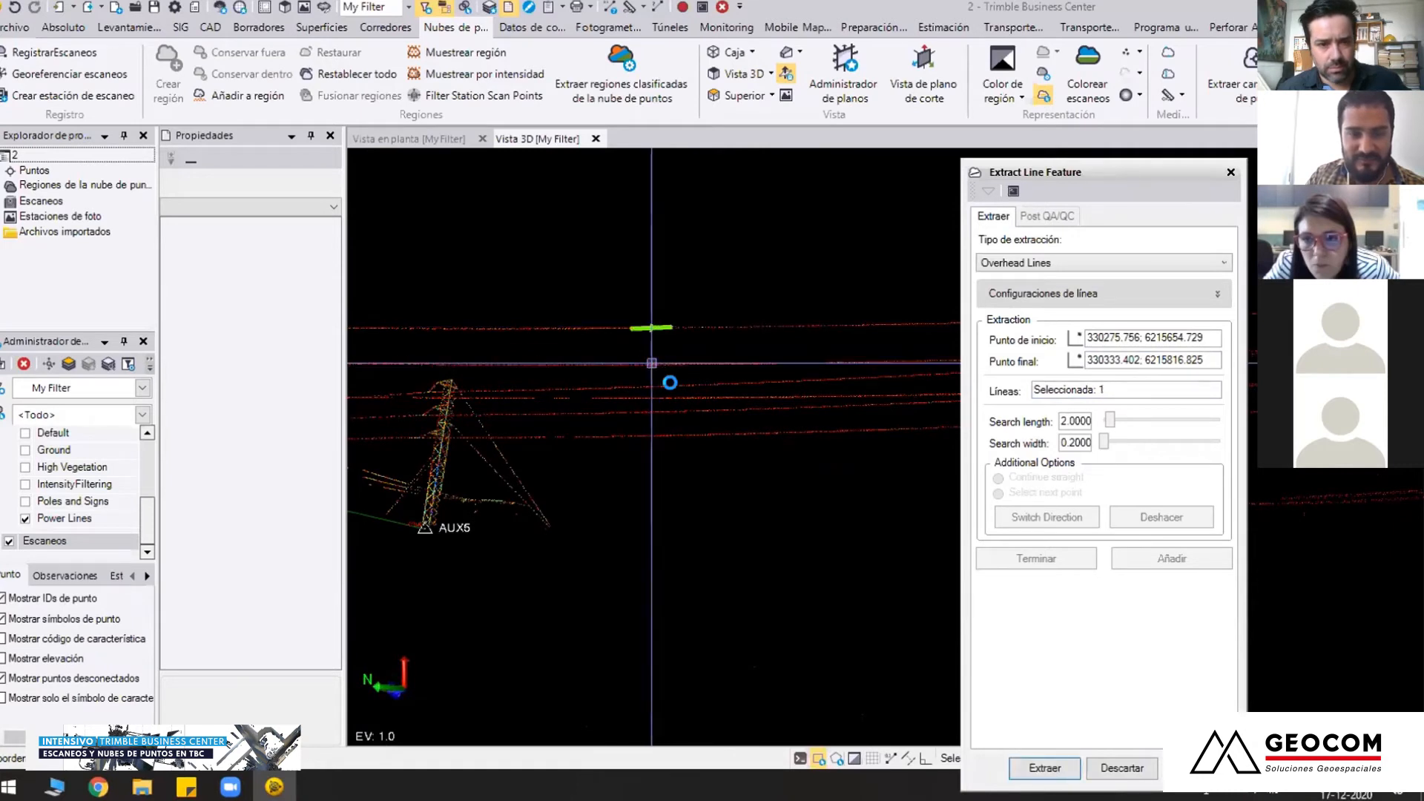
{"action": "mouse_move", "coordinate": [700, 388]}
{"action": "right_mouse_down"}
{"action": "mouse_move", "coordinate": [617, 416]}
{"action": "mouse_move", "coordinate": [671, 416]}
{"action": "right_mouse_up"}
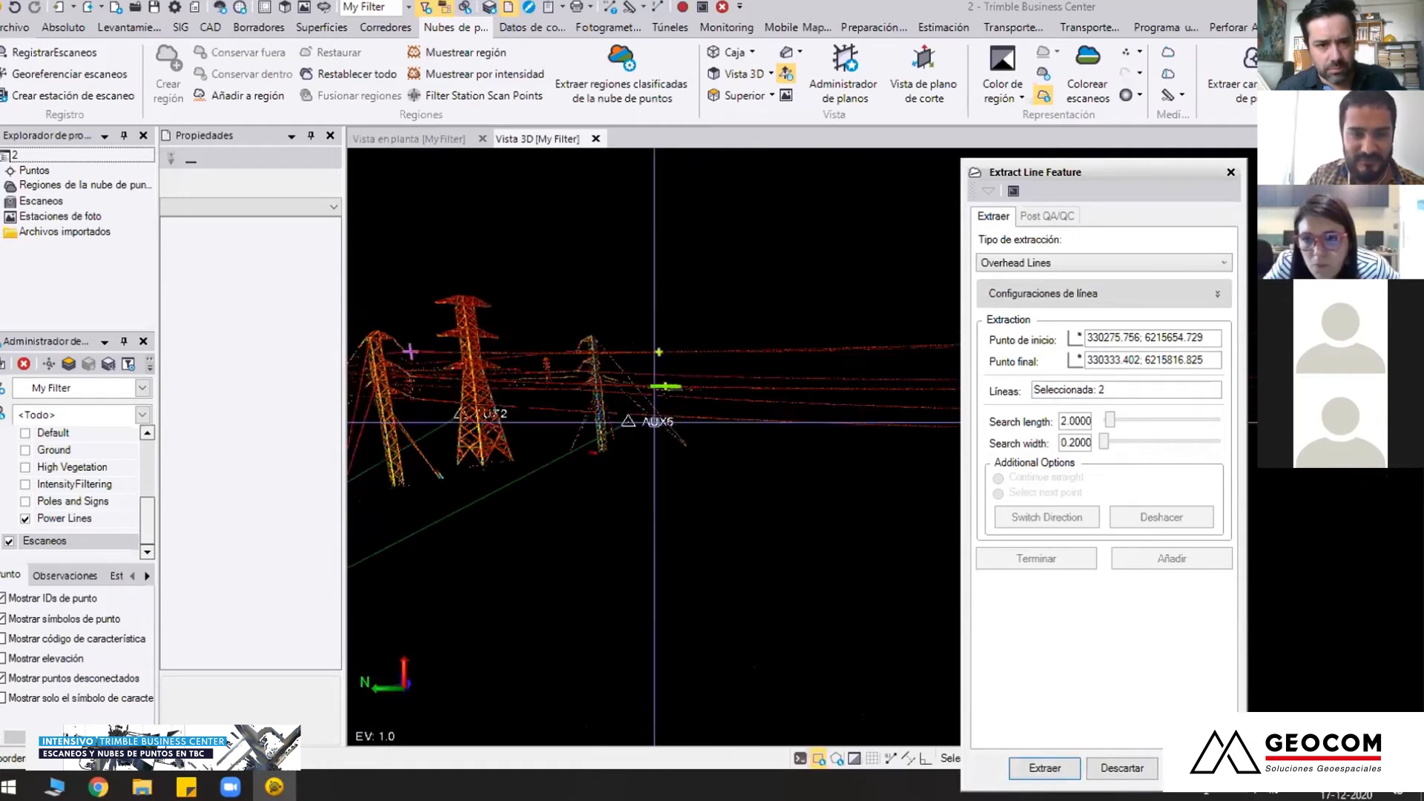
{"action": "left_click", "coordinate": [675, 416]}
{"action": "mouse_move", "coordinate": [639, 313]}
{"action": "right_mouse_down"}
{"action": "mouse_move", "coordinate": [674, 340]}
{"action": "mouse_move", "coordinate": [668, 322]}
{"action": "right_mouse_up"}
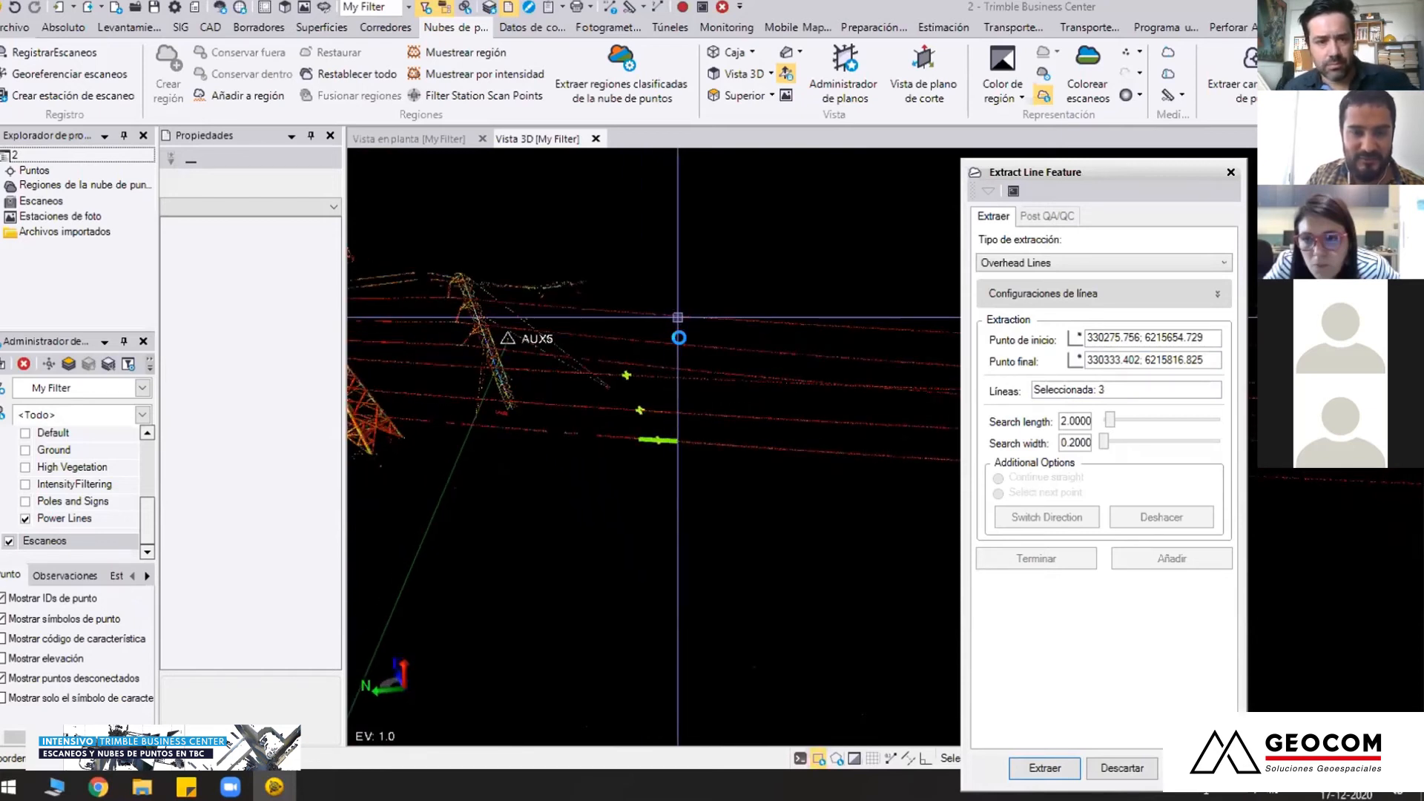
{"action": "left_click", "coordinate": [677, 316]}
{"action": "right_click_drag", "start_coordinate": [886, 449], "coordinate": [890, 447]}
{"action": "left_click", "coordinate": [1068, 766]}
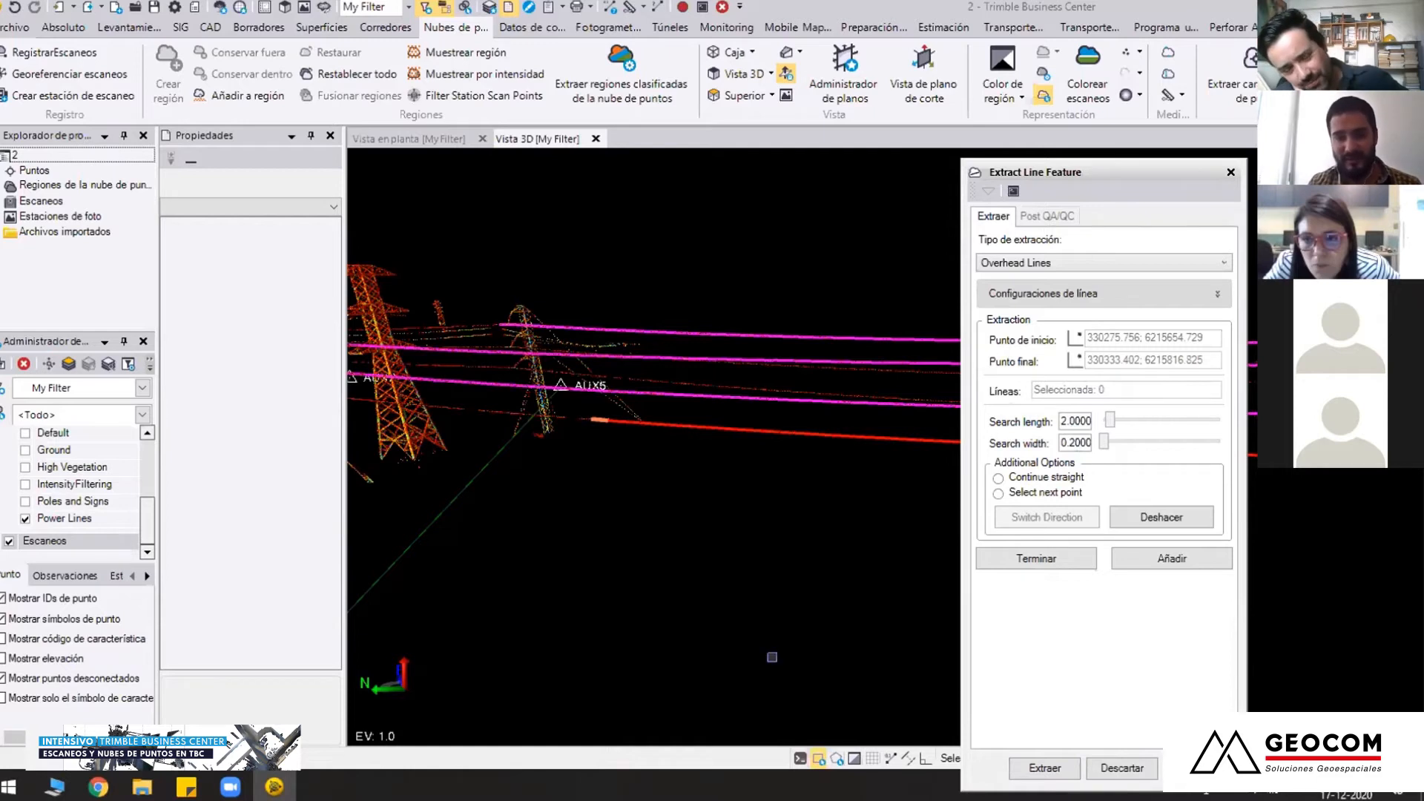
Check the extracted conductors between the towers, finish the extraction and close Extract Line Feature
{"action": "right_click_drag", "start_coordinate": [781, 557], "coordinate": [727, 557]}
{"action": "right_click_drag", "start_coordinate": [609, 546], "coordinate": [604, 519]}
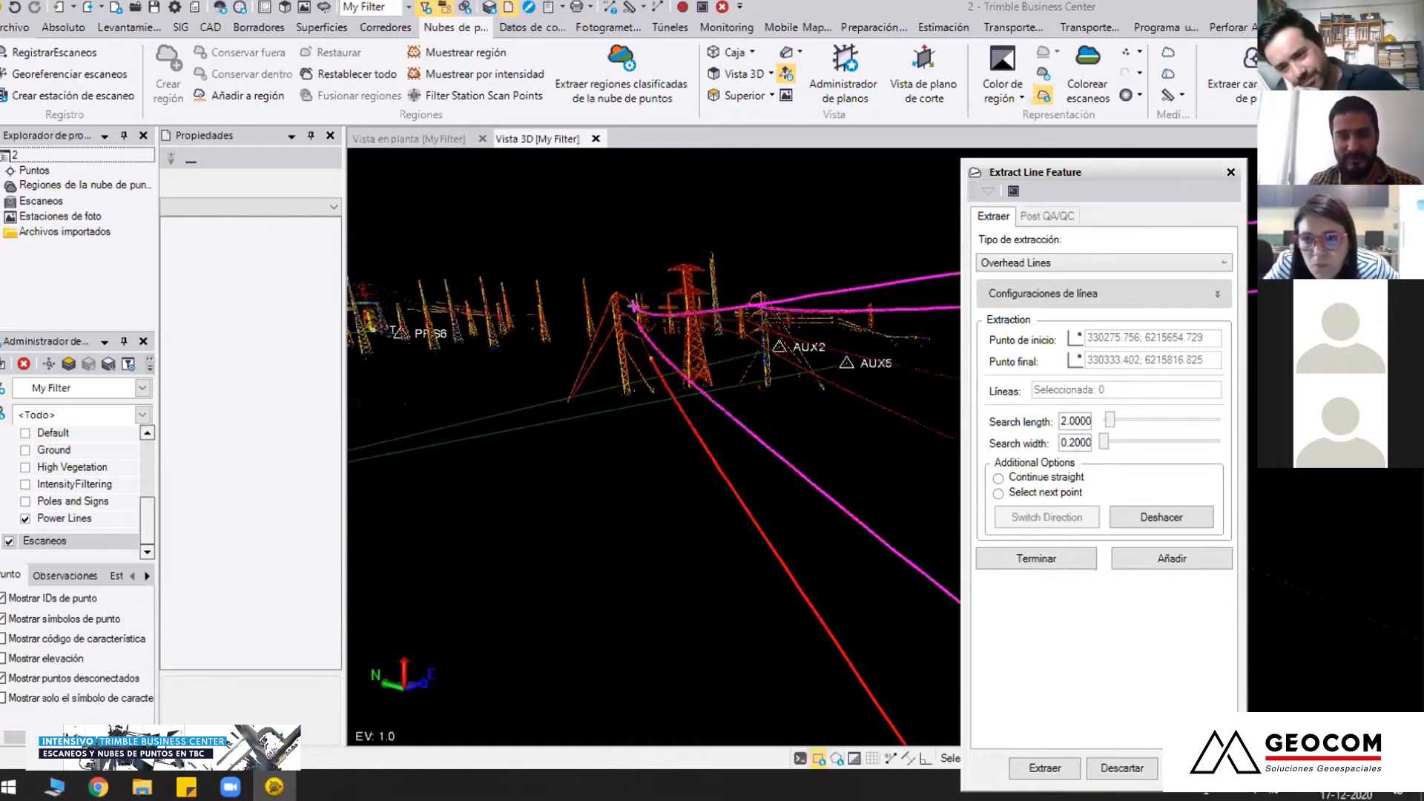
{"action": "scroll", "coordinate": [836, 566], "scroll_direction": "down", "scroll_amount": 3}
{"action": "middle_click_drag", "start_coordinate": [696, 501], "coordinate": [910, 388]}
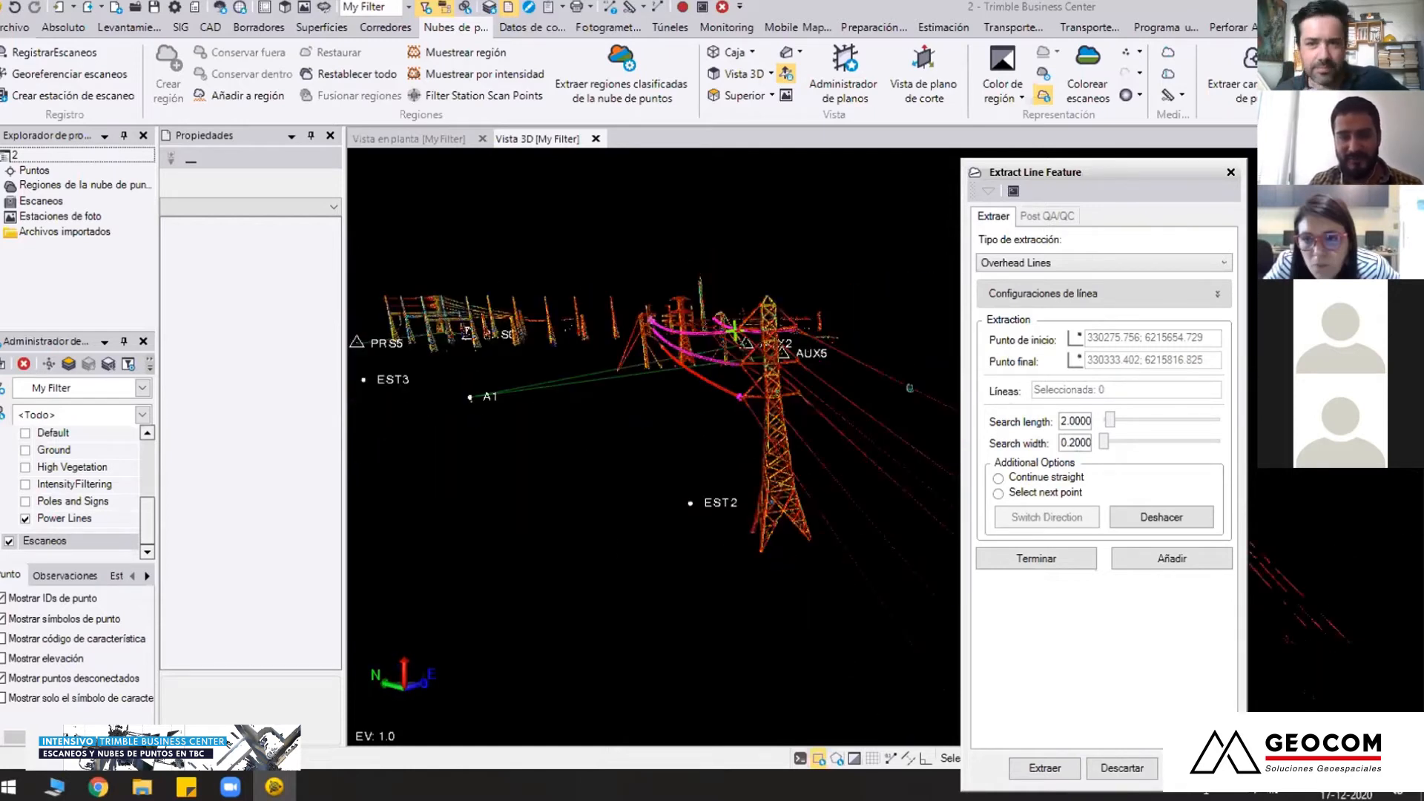
{"action": "scroll", "coordinate": [749, 445], "scroll_direction": "up", "scroll_amount": 4}
{"action": "middle_click_drag", "start_coordinate": [726, 454], "coordinate": [911, 400]}
{"action": "left_click", "coordinate": [1058, 560]}
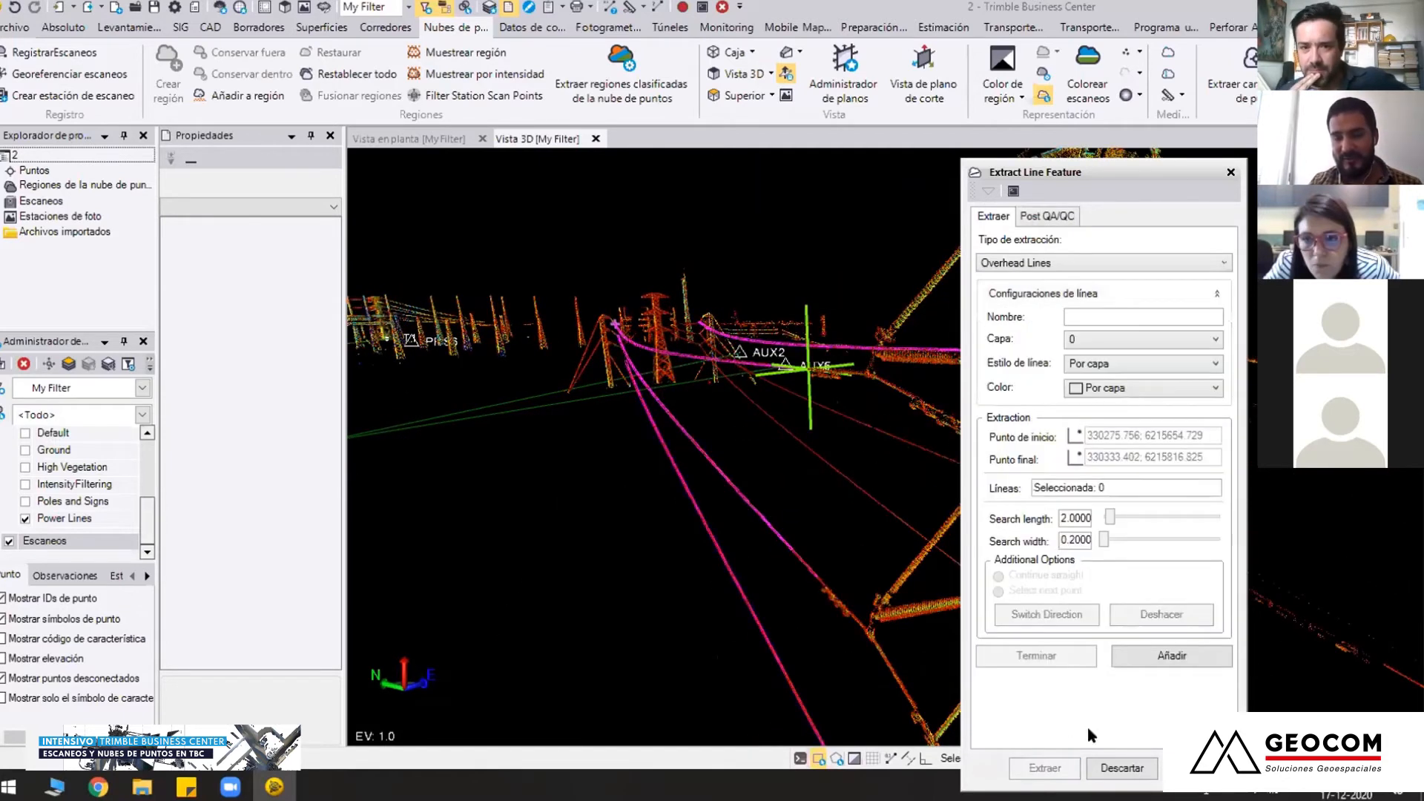
{"action": "left_click", "coordinate": [1122, 769]}
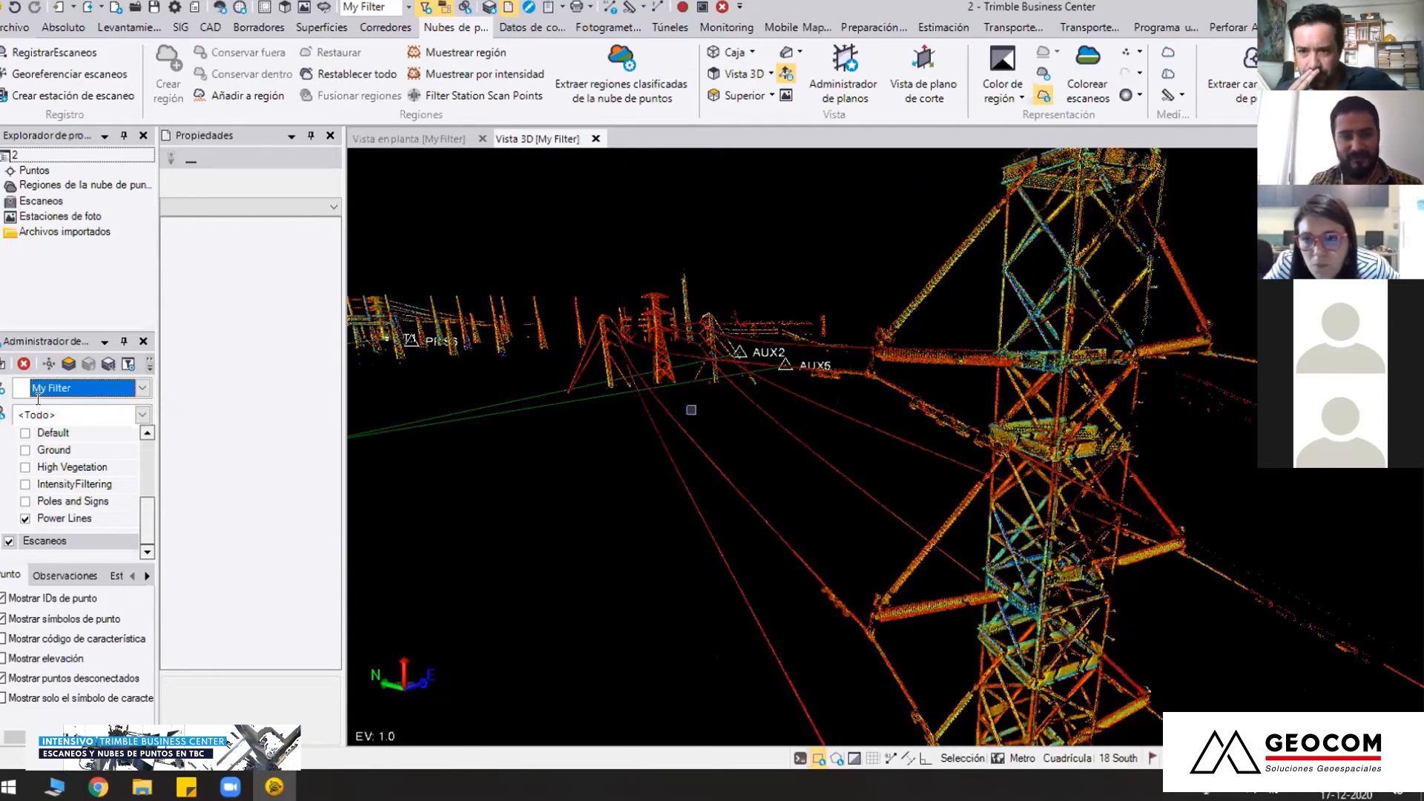
Turn on the layers and all point cloud regions in My Filter and inspect the extracted conductors against the full substation cloud
{"action": "scroll", "coordinate": [22, 457], "scroll_direction": "up", "scroll_amount": 2}
{"action": "left_click", "coordinate": [9, 434]}
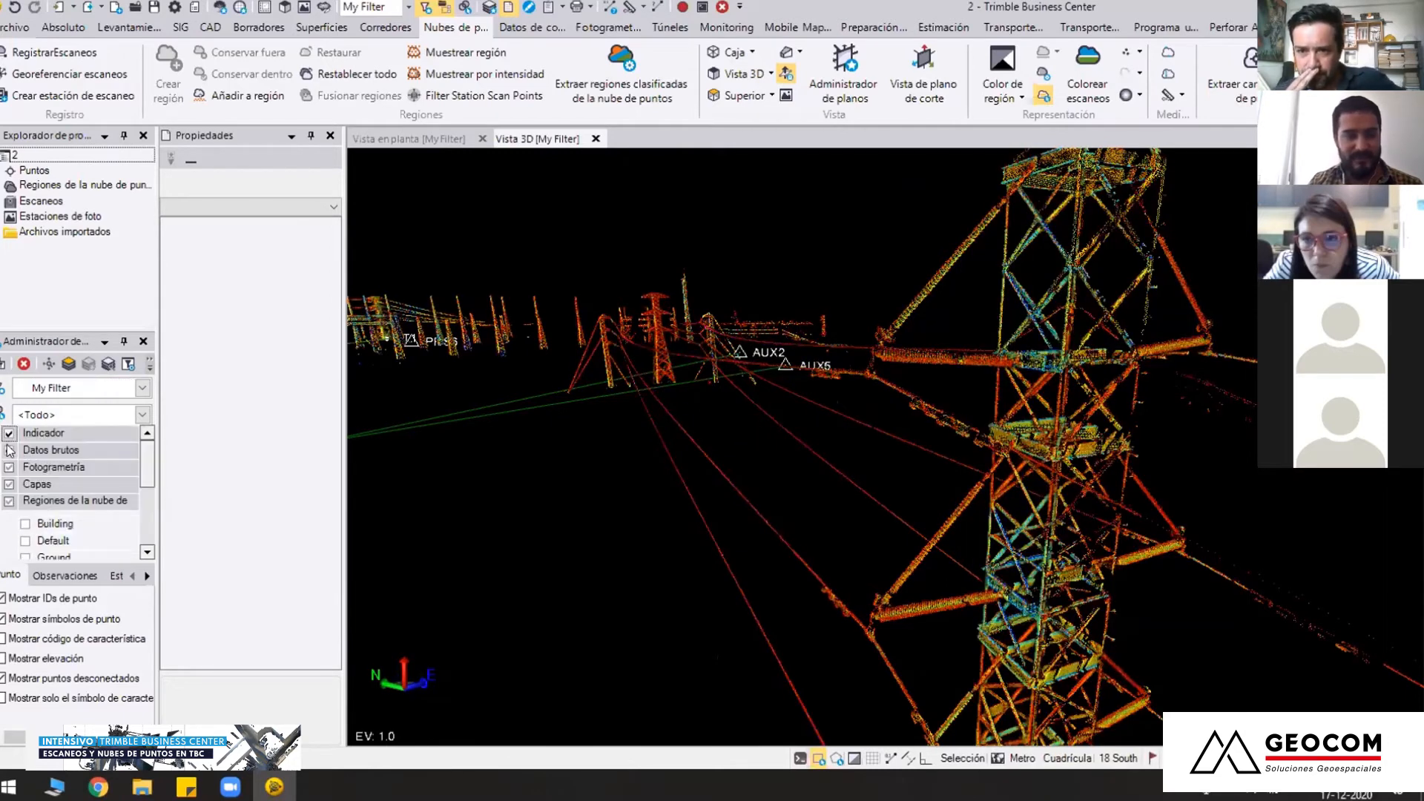
{"action": "left_click", "coordinate": [8, 467]}
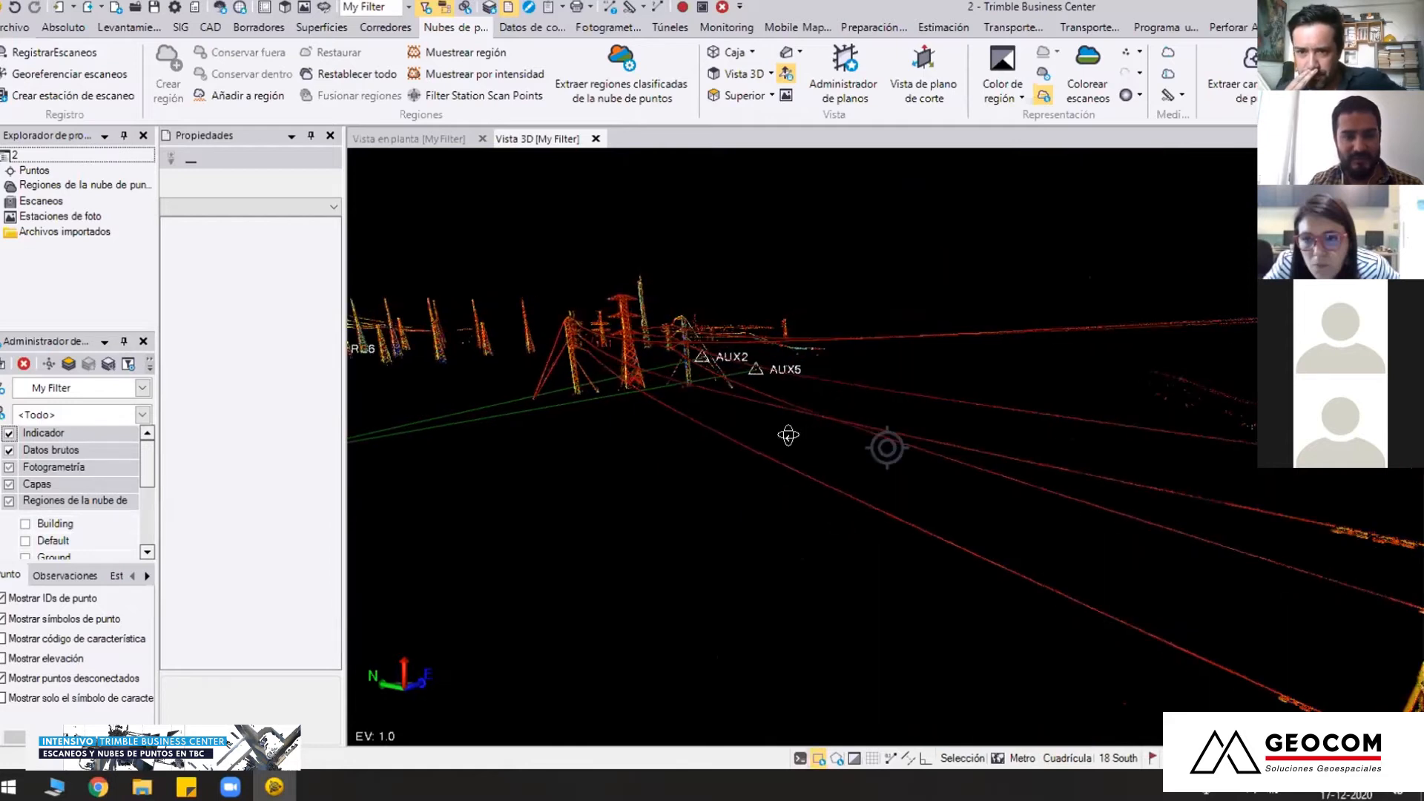
{"action": "left_click", "coordinate": [8, 503]}
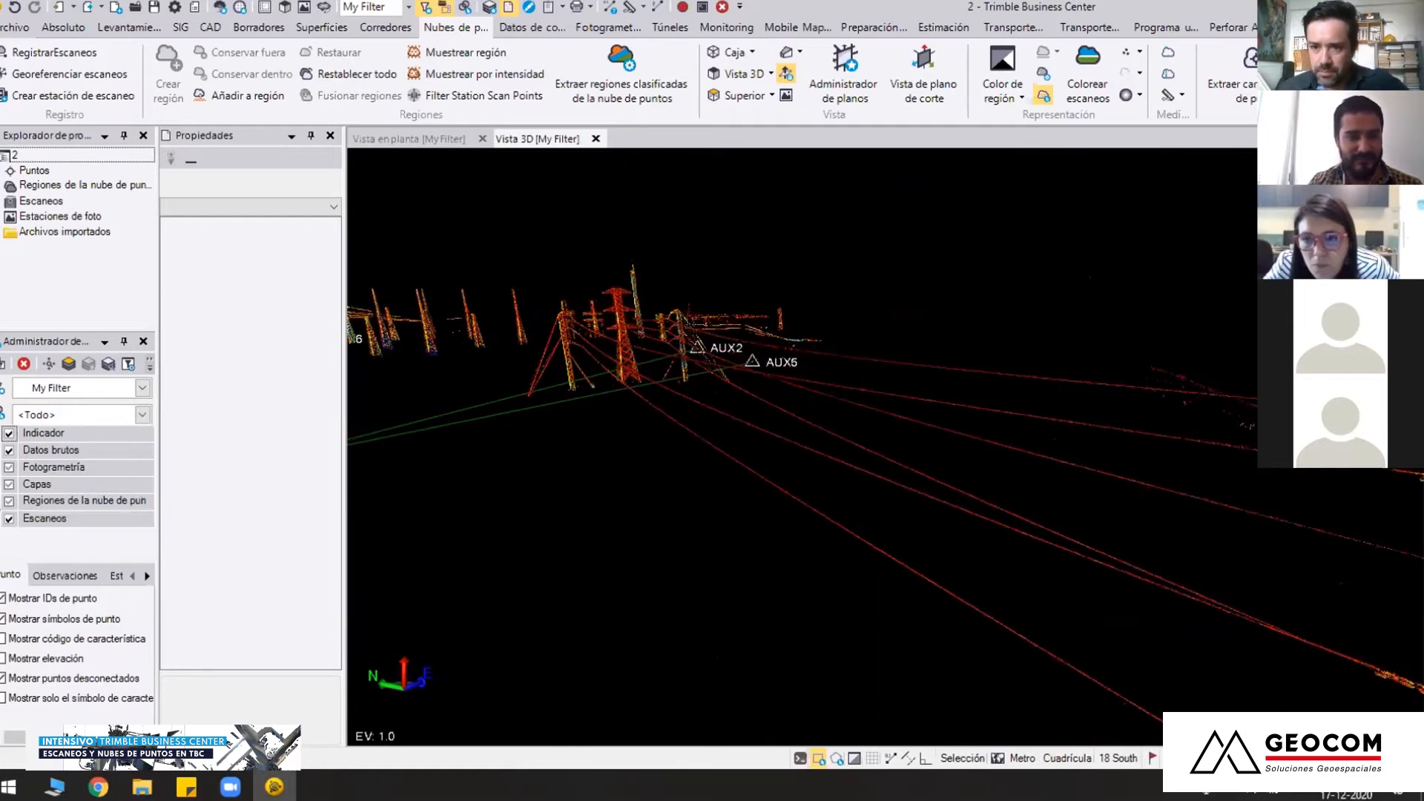
{"action": "left_click", "coordinate": [9, 502]}
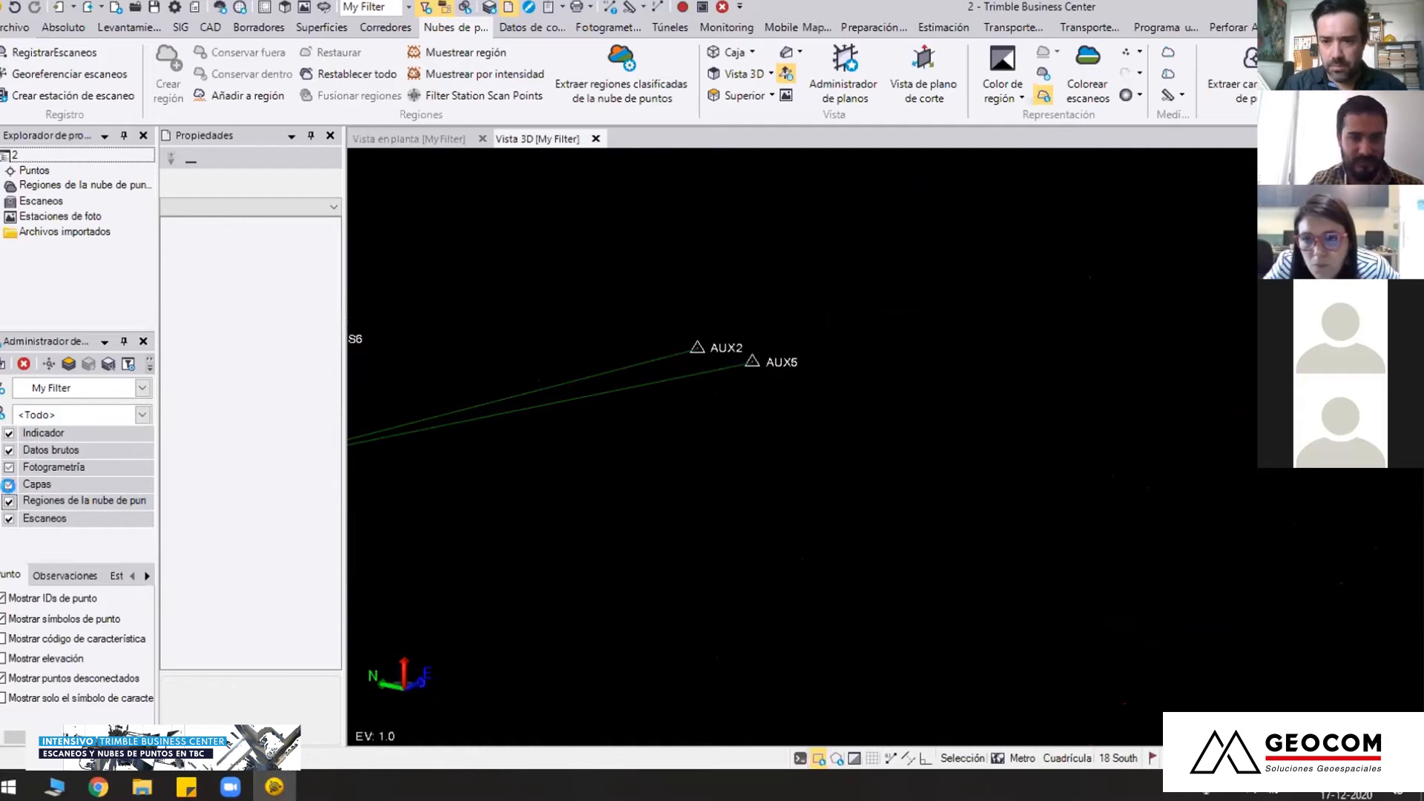
{"action": "left_click", "coordinate": [9, 484]}
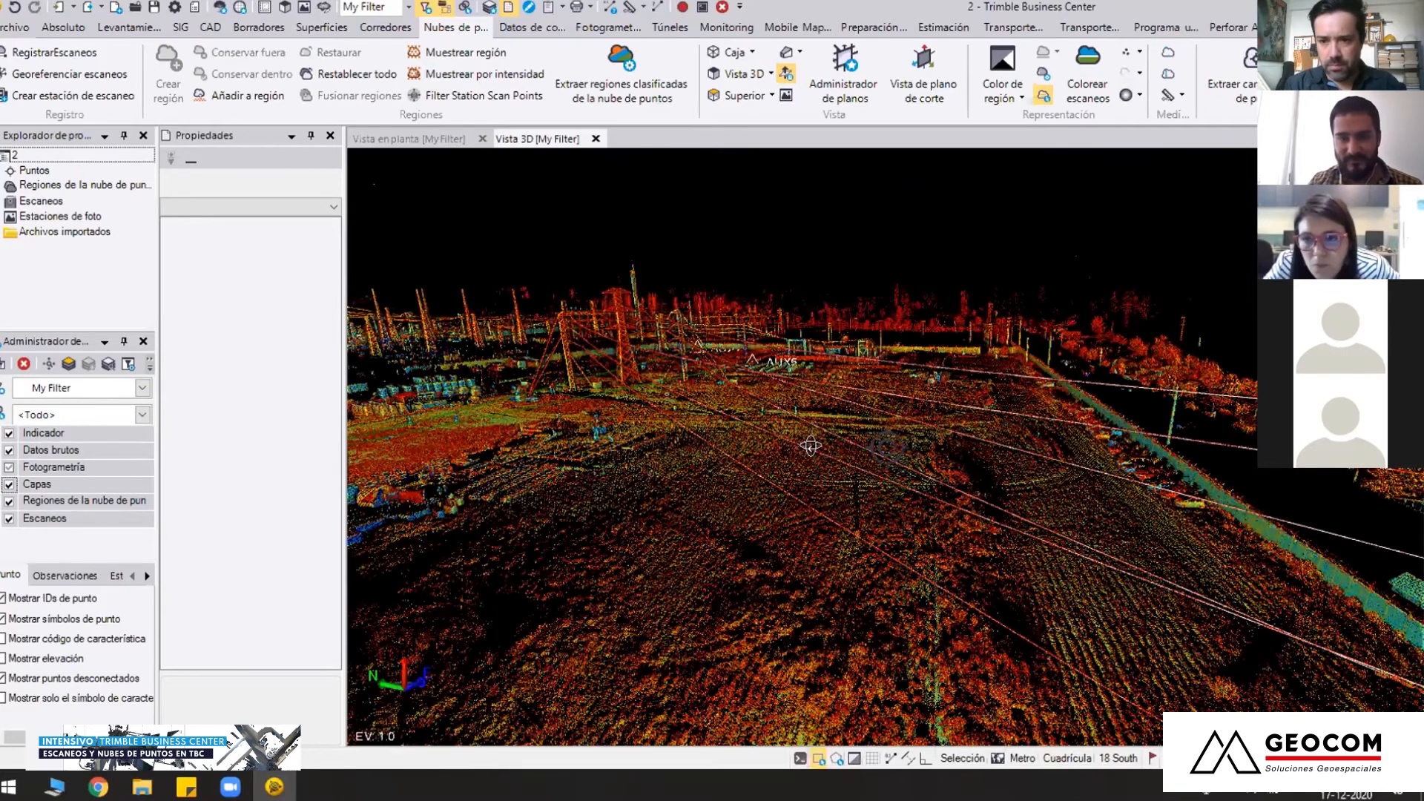
{"action": "middle_click_drag", "start_coordinate": [919, 295], "coordinate": [899, 281]}
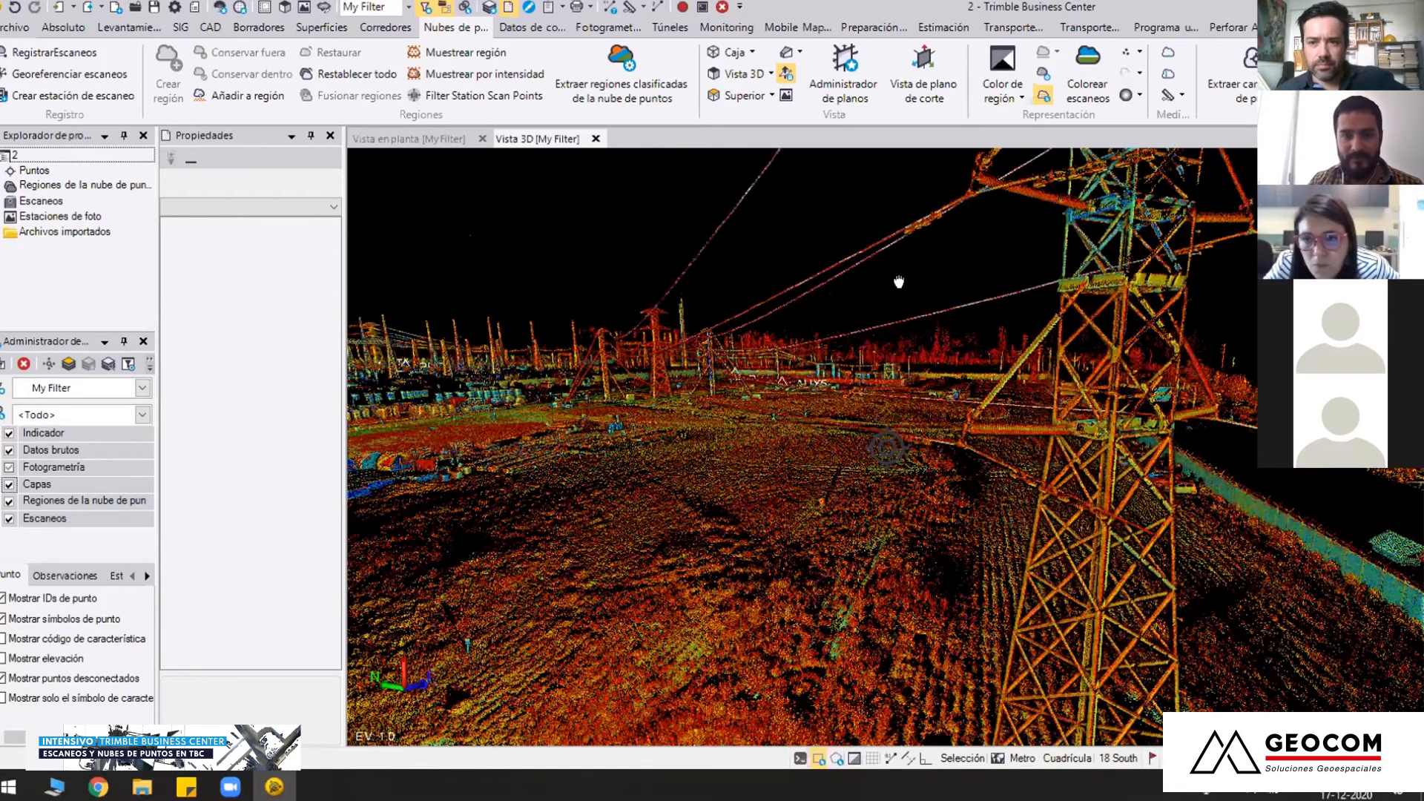
{"action": "mouse_move", "coordinate": [652, 258]}
{"action": "middle_mouse_down"}
{"action": "mouse_move", "coordinate": [694, 313]}
{"action": "mouse_move", "coordinate": [698, 370]}
{"action": "mouse_move", "coordinate": [724, 363]}
{"action": "mouse_move", "coordinate": [888, 447]}
{"action": "middle_mouse_up"}
{"action": "middle_click_drag", "start_coordinate": [663, 435], "coordinate": [967, 456]}
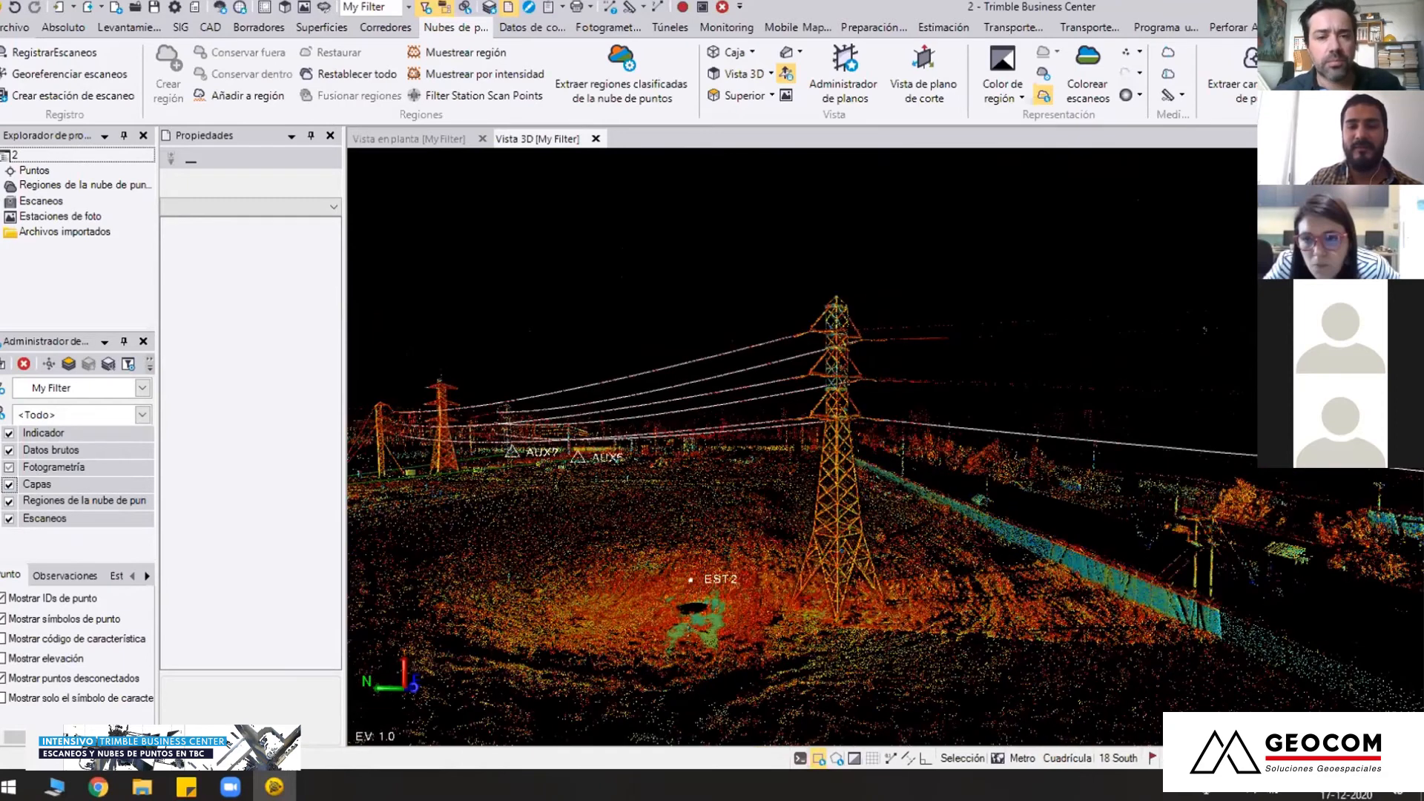
{"action": "middle_click_drag", "start_coordinate": [909, 503], "coordinate": [568, 507]}
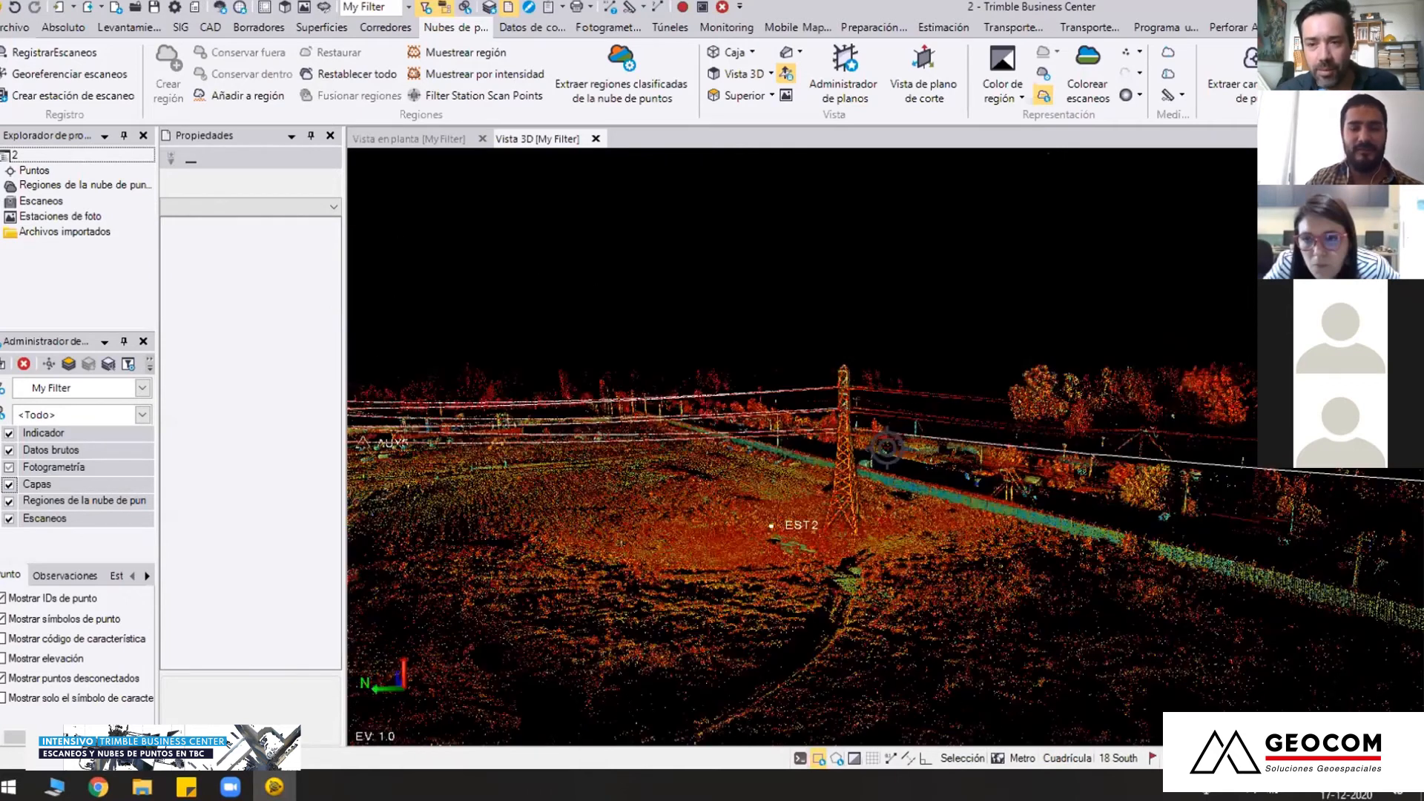
Open the EXTERIOR 1 project from 00 EXTERIOR inside 01 CLASIFICACION DE NUBE, discarding the changes to the current project
{"action": "left_click", "coordinate": [18, 31]}
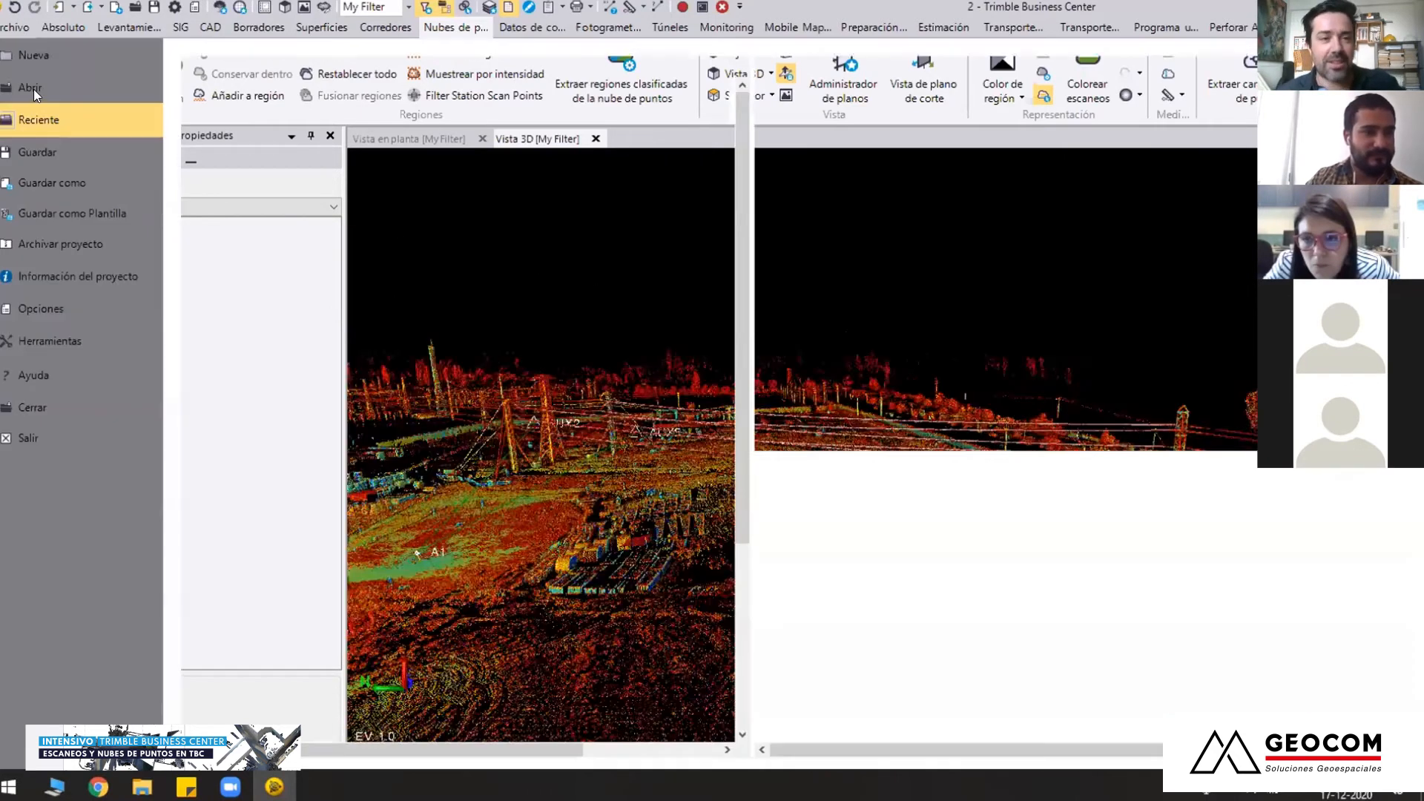
{"action": "key", "text": "Escape"}
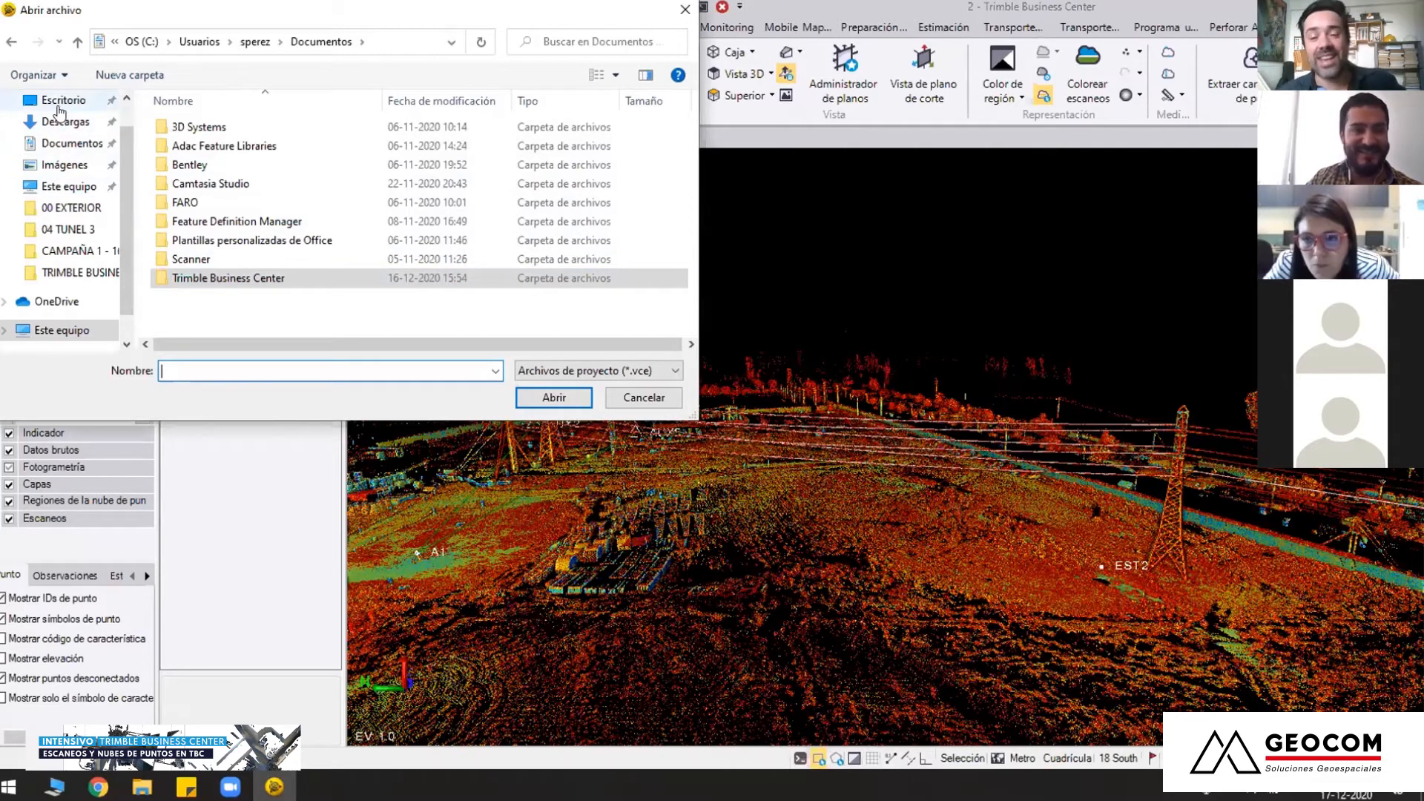
{"action": "left_click", "coordinate": [243, 44]}
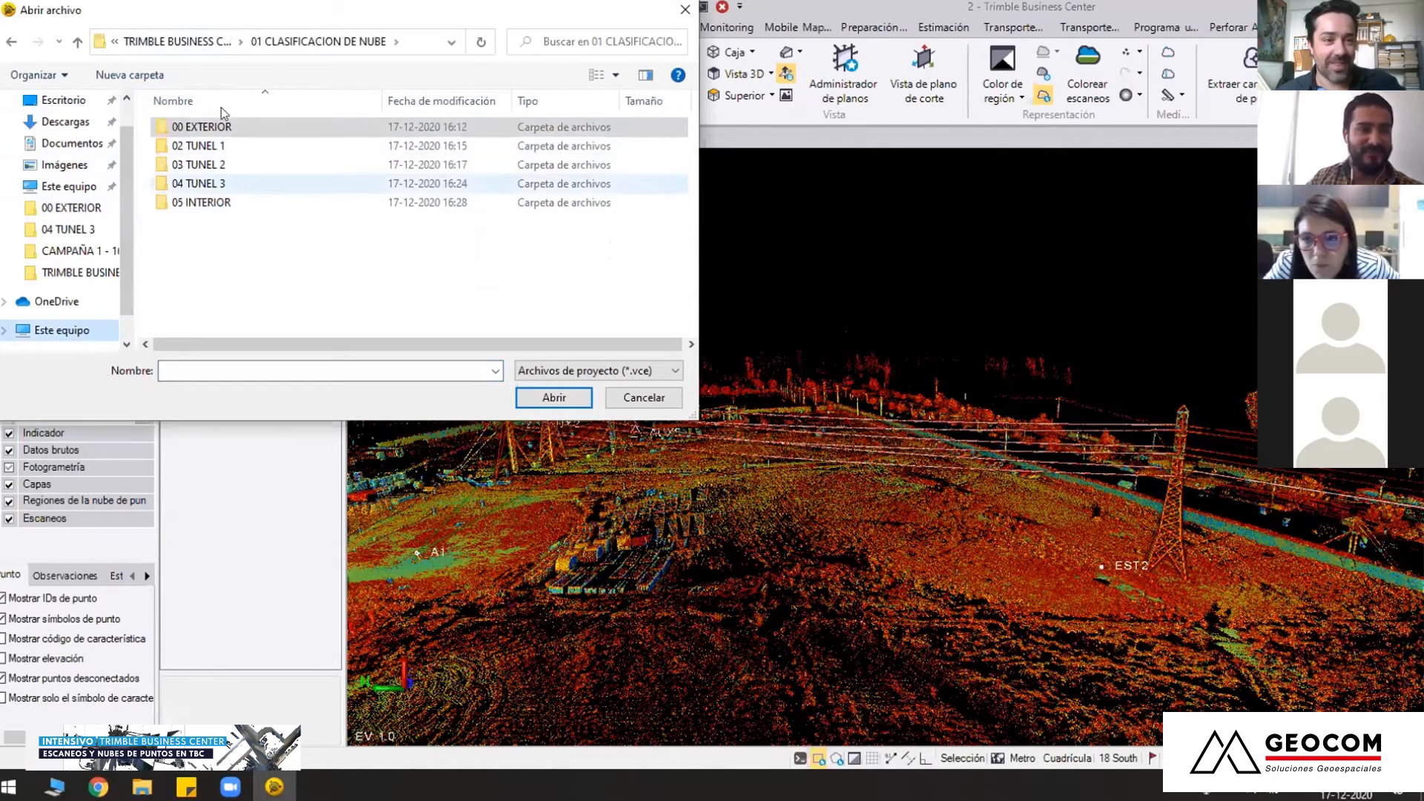
{"action": "left_click", "coordinate": [215, 43]}
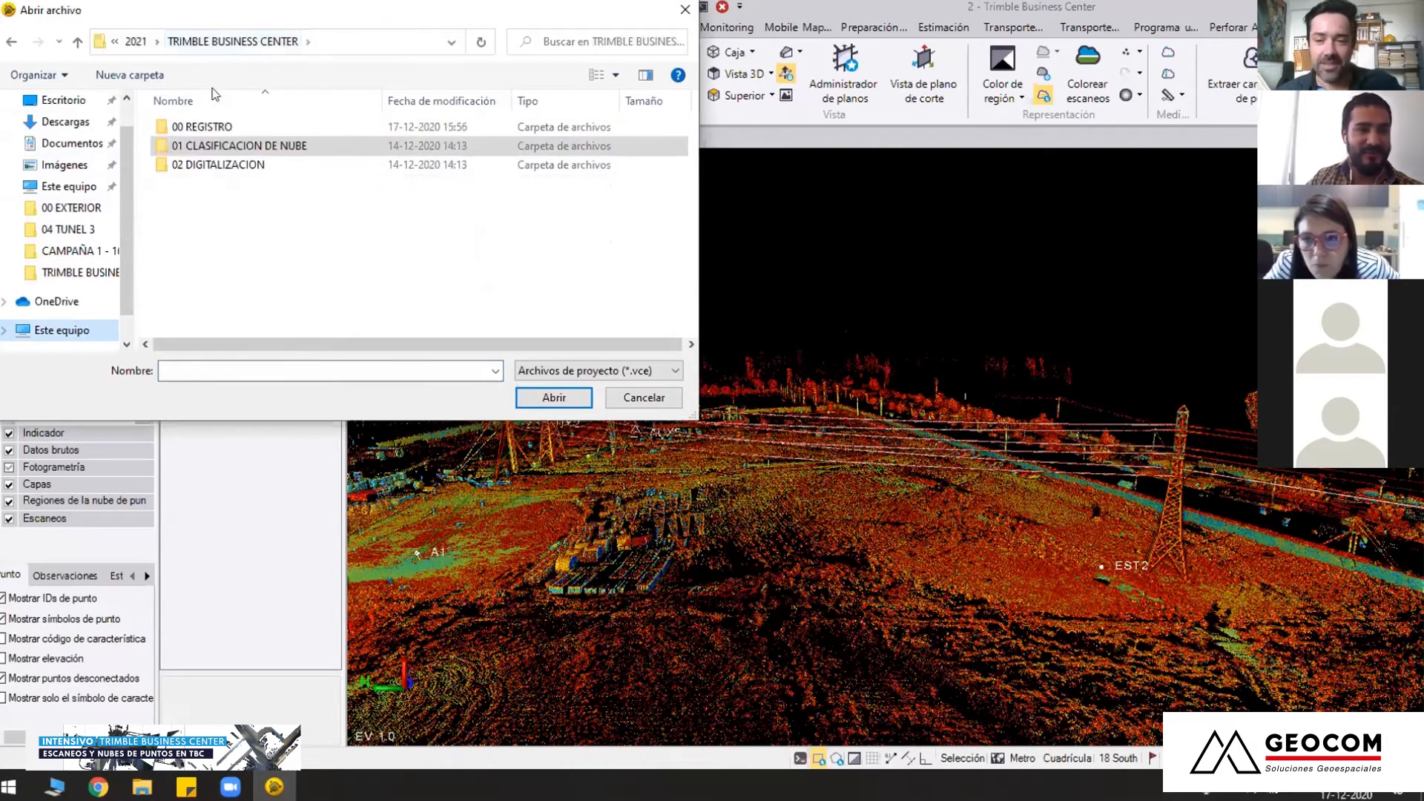
{"action": "double_click", "coordinate": [214, 130]}
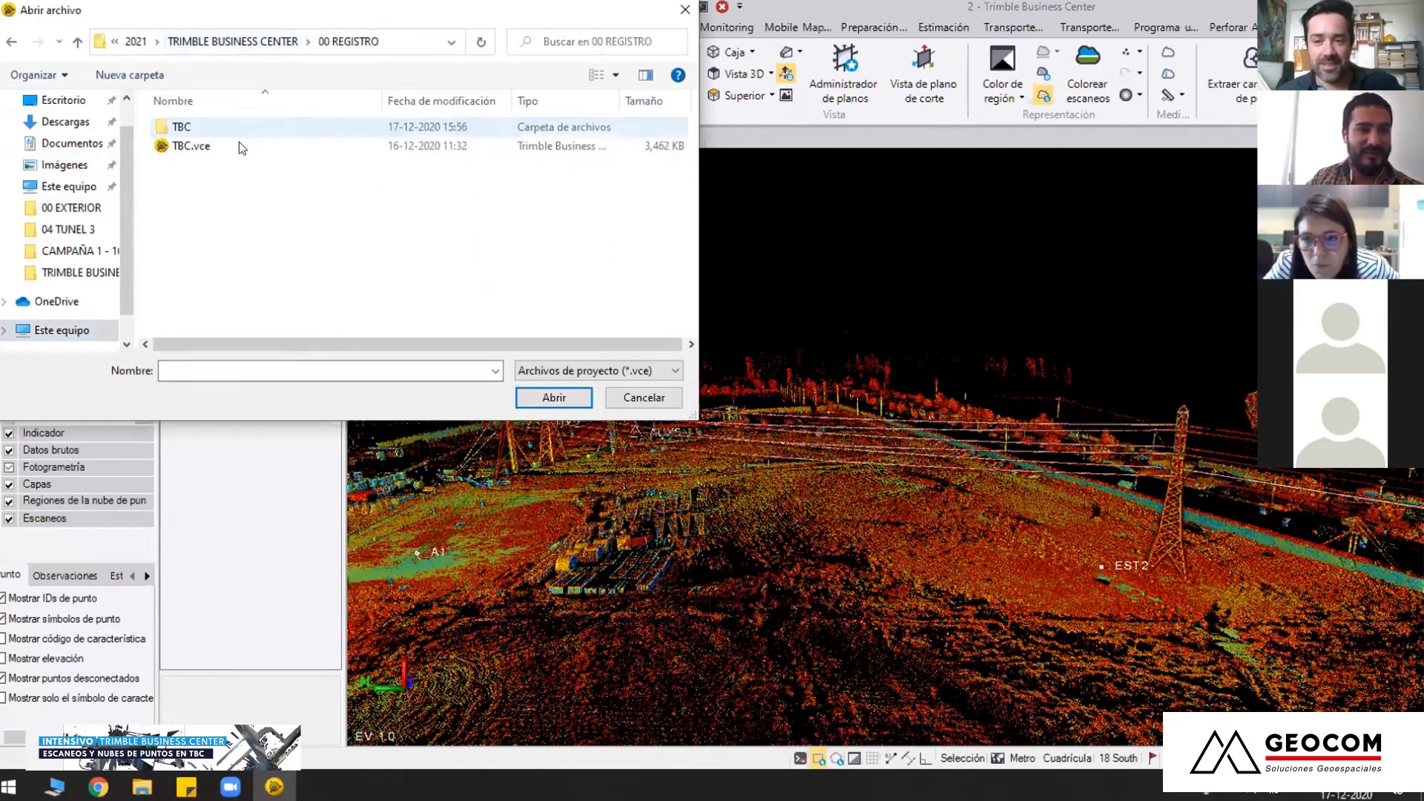
{"action": "left_click", "coordinate": [254, 43]}
{"action": "double_click", "coordinate": [223, 146]}
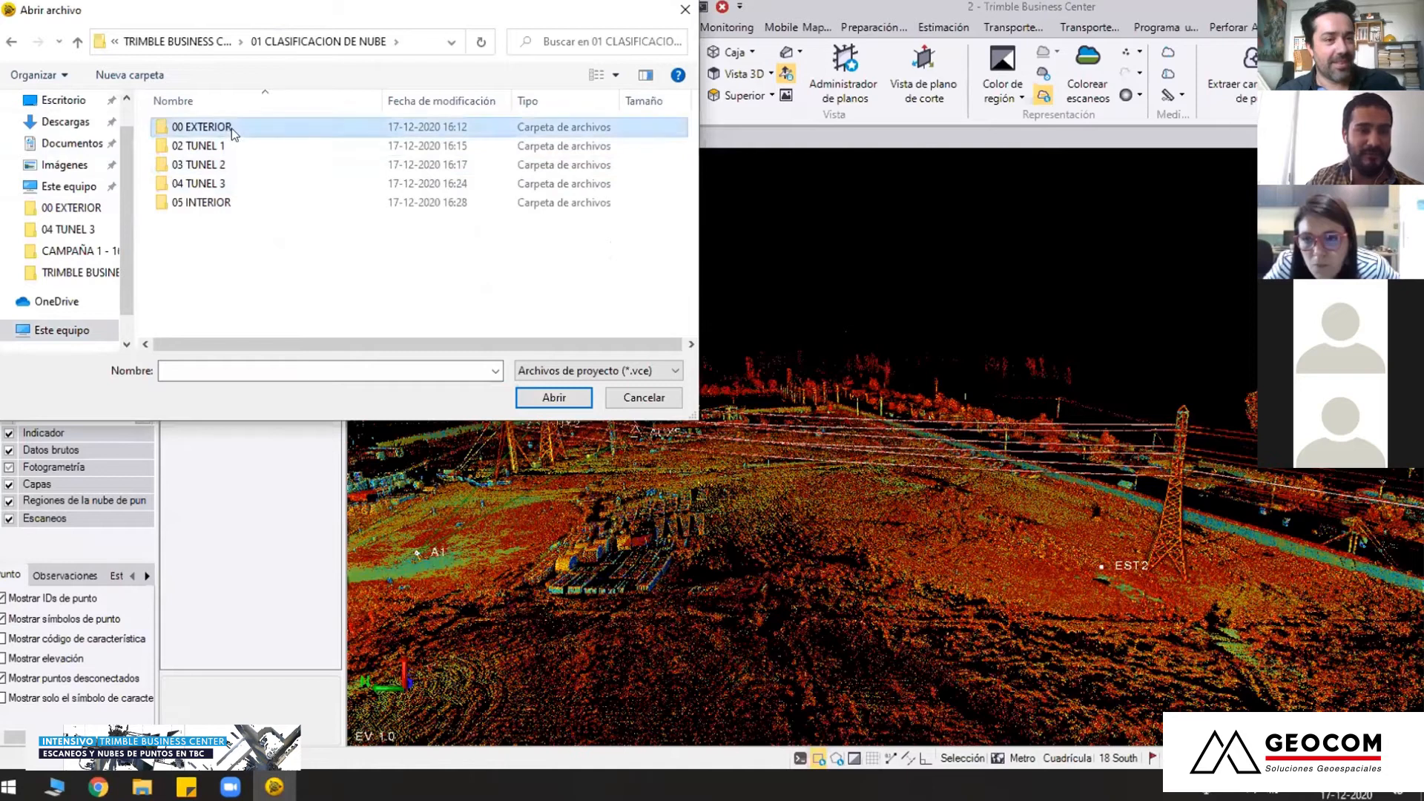
{"action": "double_click", "coordinate": [226, 127]}
{"action": "double_click", "coordinate": [247, 148]}
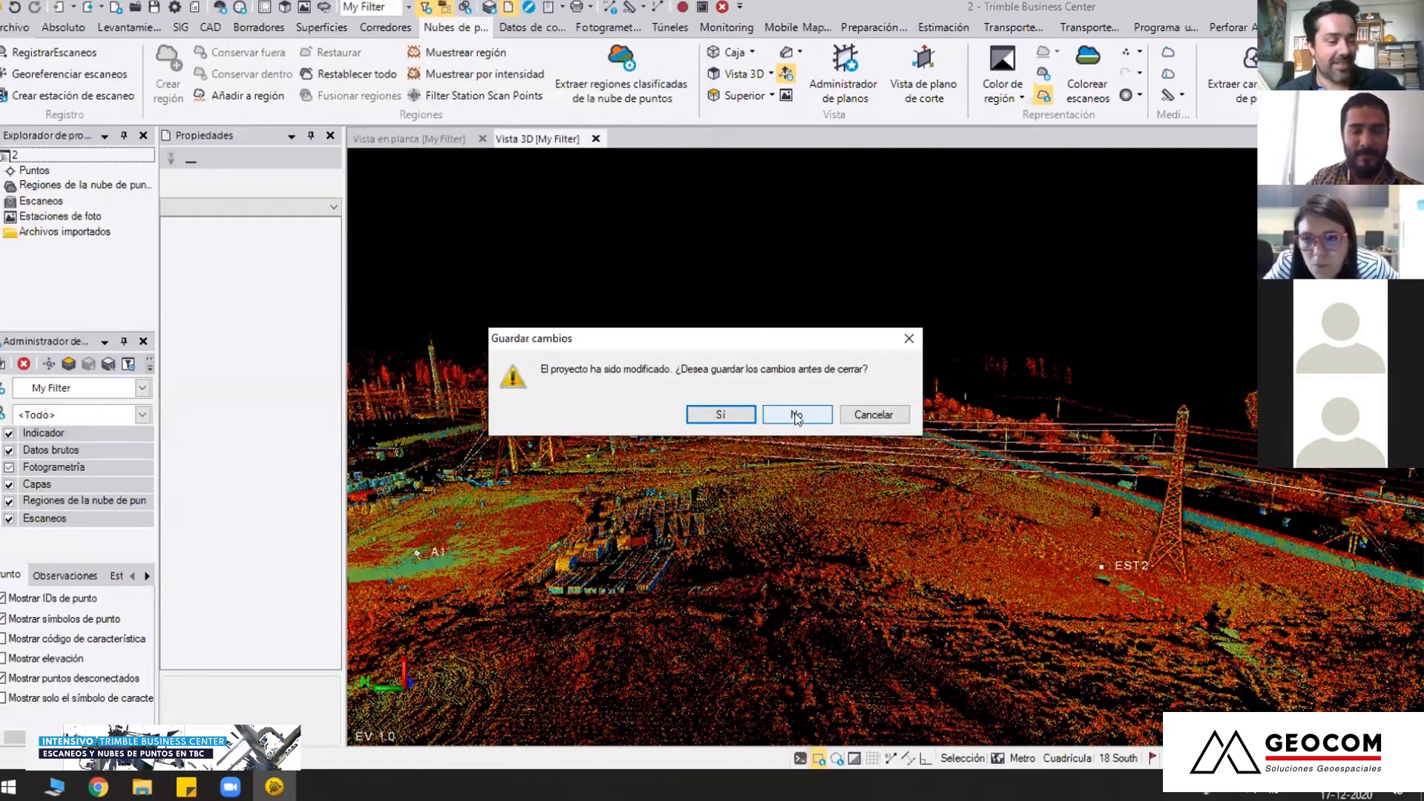
{"action": "left_click", "coordinate": [796, 417]}
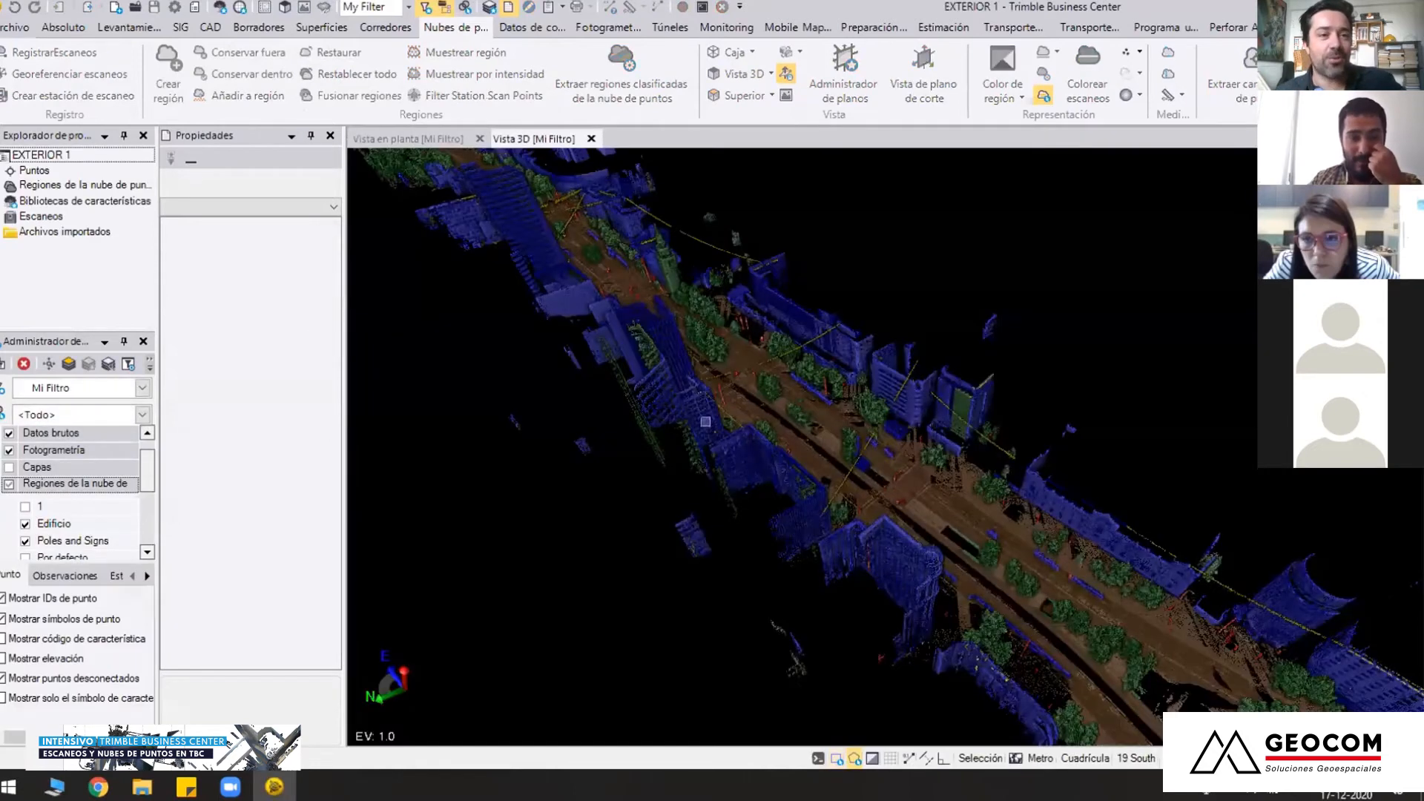
Filter the street point cloud to region 1 only, hiding Vegetación alta, Power Lines, Poles and Signs, Edificio and Terreno
{"action": "right_click_drag", "start_coordinate": [824, 439], "coordinate": [831, 556]}
{"action": "middle_click_drag", "start_coordinate": [1202, 631], "coordinate": [764, 426]}
{"action": "scroll", "coordinate": [824, 432], "scroll_direction": "down", "scroll_amount": 3}
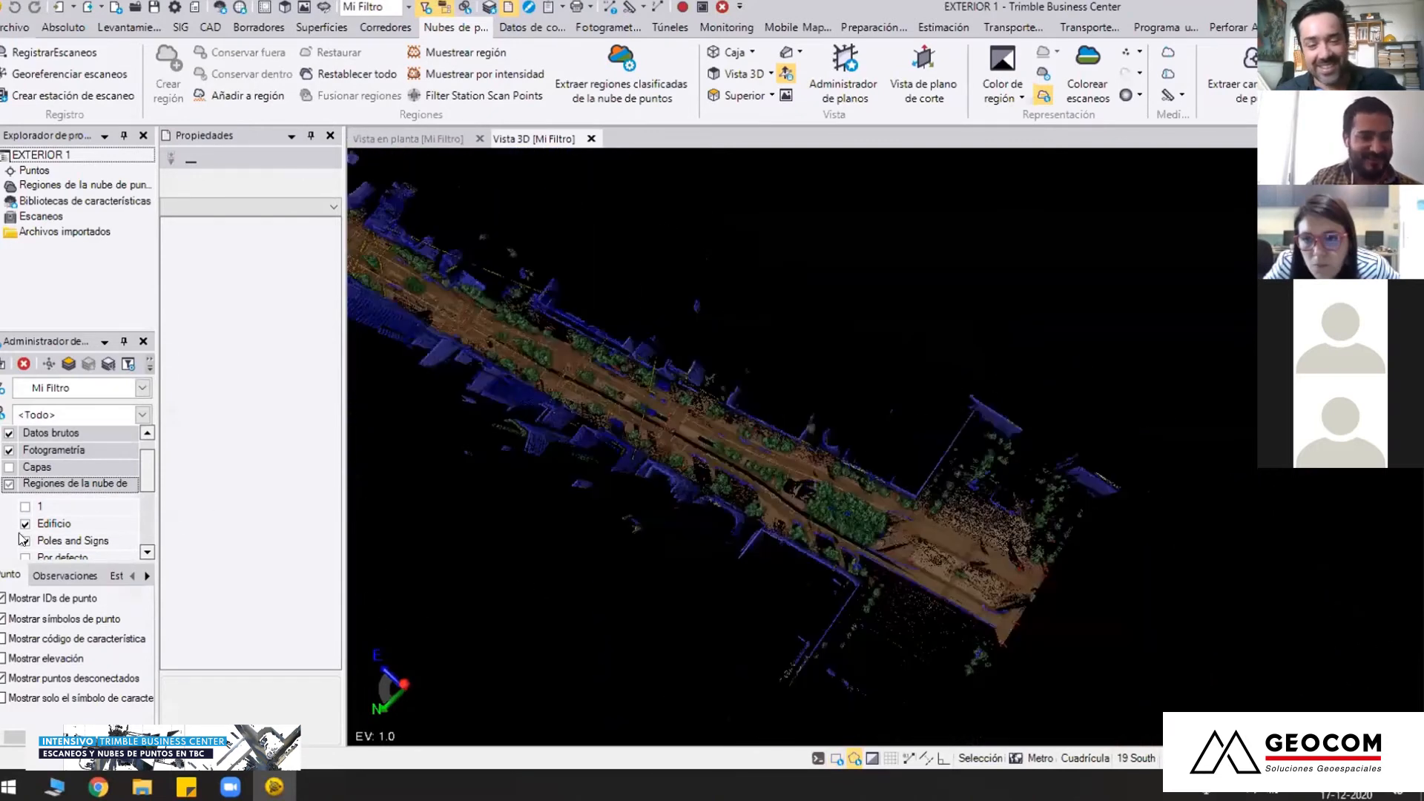
{"action": "scroll", "coordinate": [25, 530], "scroll_direction": "down", "scroll_amount": 2}
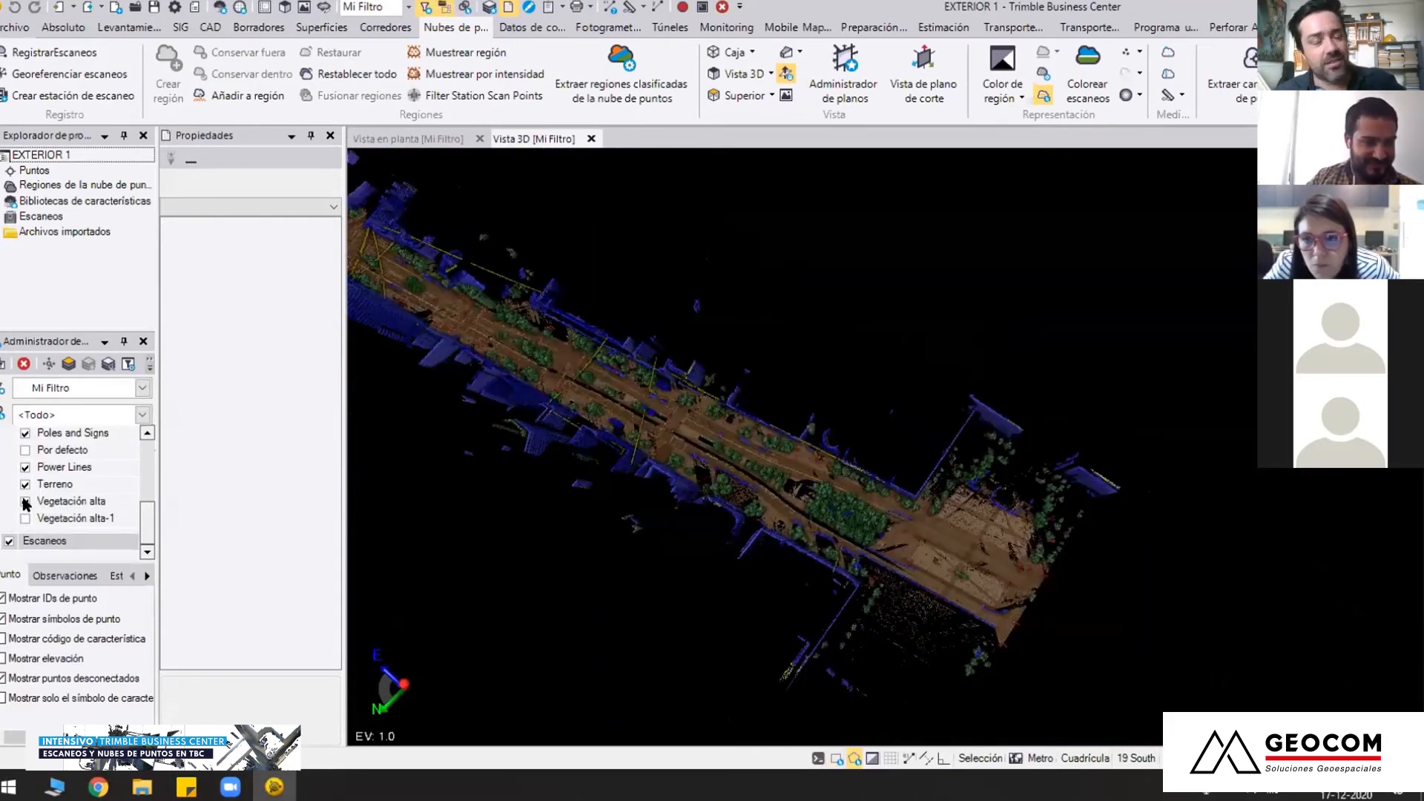
{"action": "left_click", "coordinate": [25, 518]}
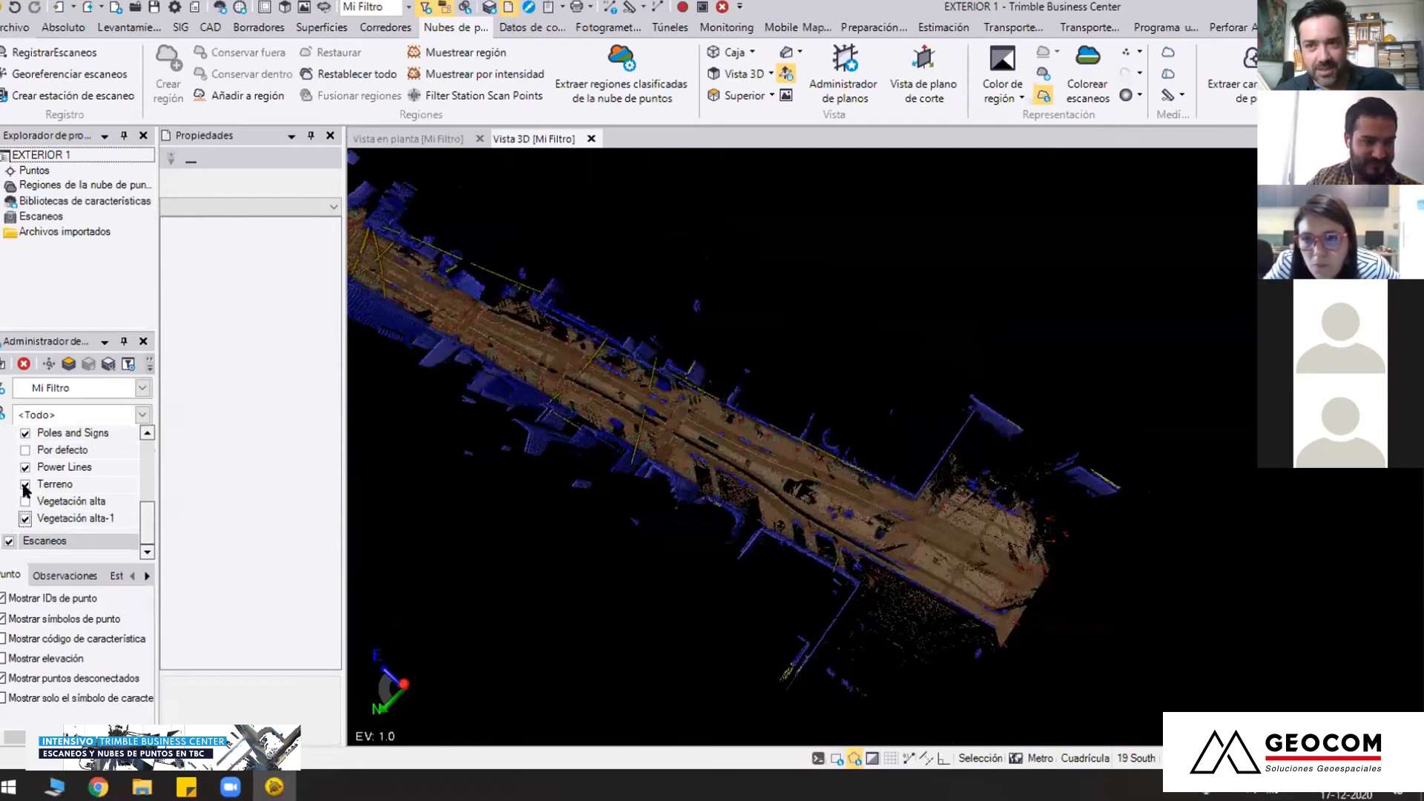
{"action": "left_click", "coordinate": [25, 466]}
{"action": "left_click", "coordinate": [25, 433]}
{"action": "scroll", "coordinate": [25, 445], "scroll_direction": "up", "scroll_amount": 1}
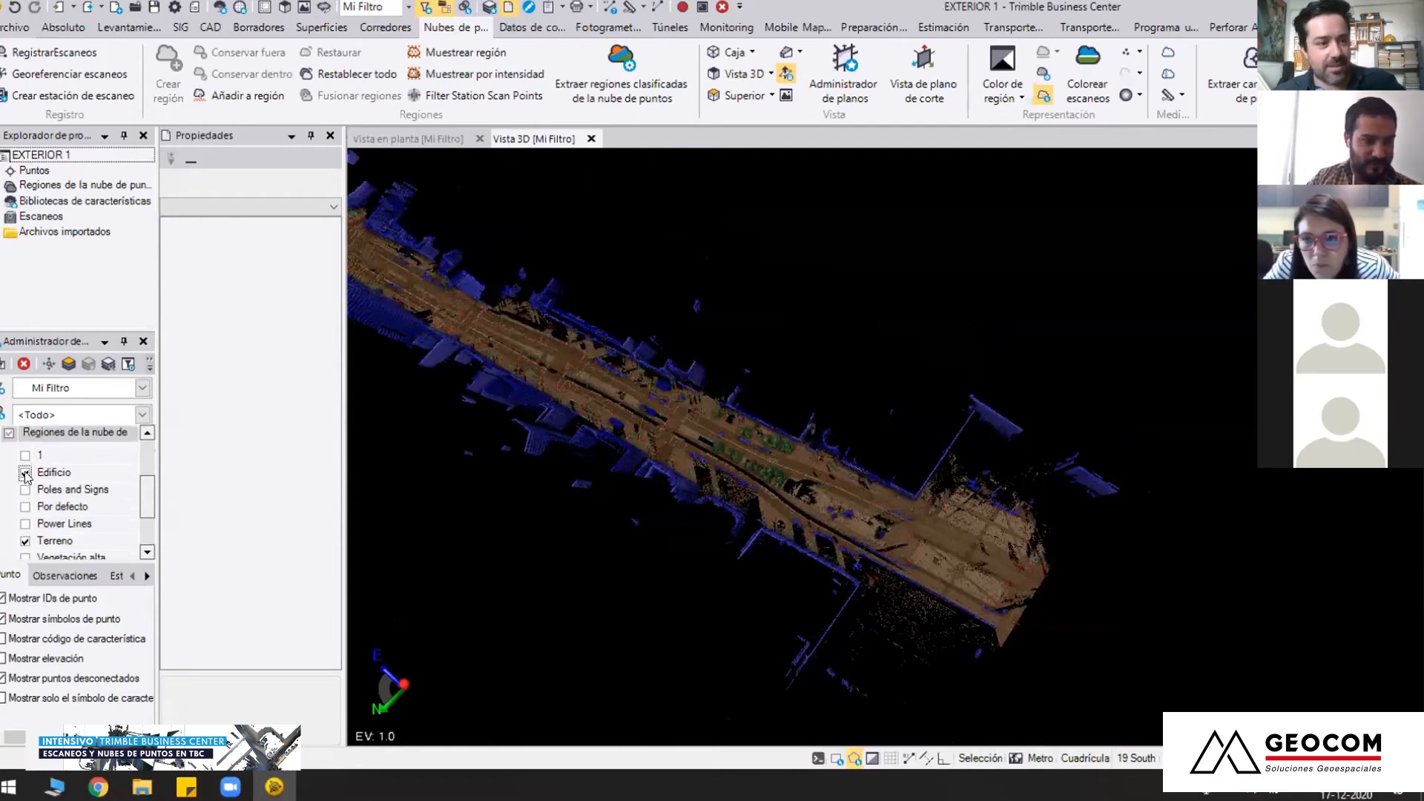
{"action": "left_click", "coordinate": [25, 472]}
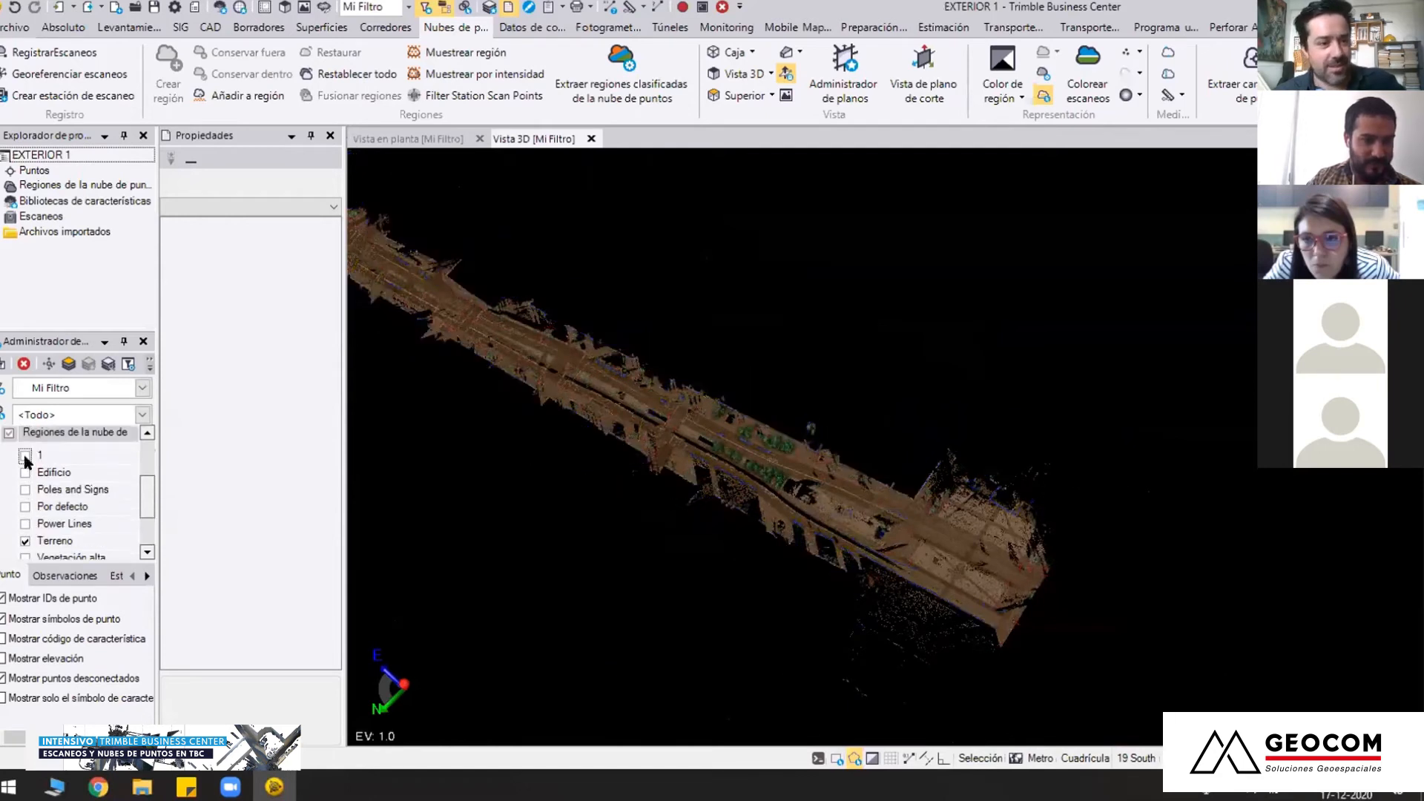
{"action": "left_click", "coordinate": [25, 541]}
Examine region 1 from above and at street level, covering the roadway, trees, poles and historic building facade
{"action": "scroll", "coordinate": [779, 467], "scroll_direction": "up", "scroll_amount": 5}
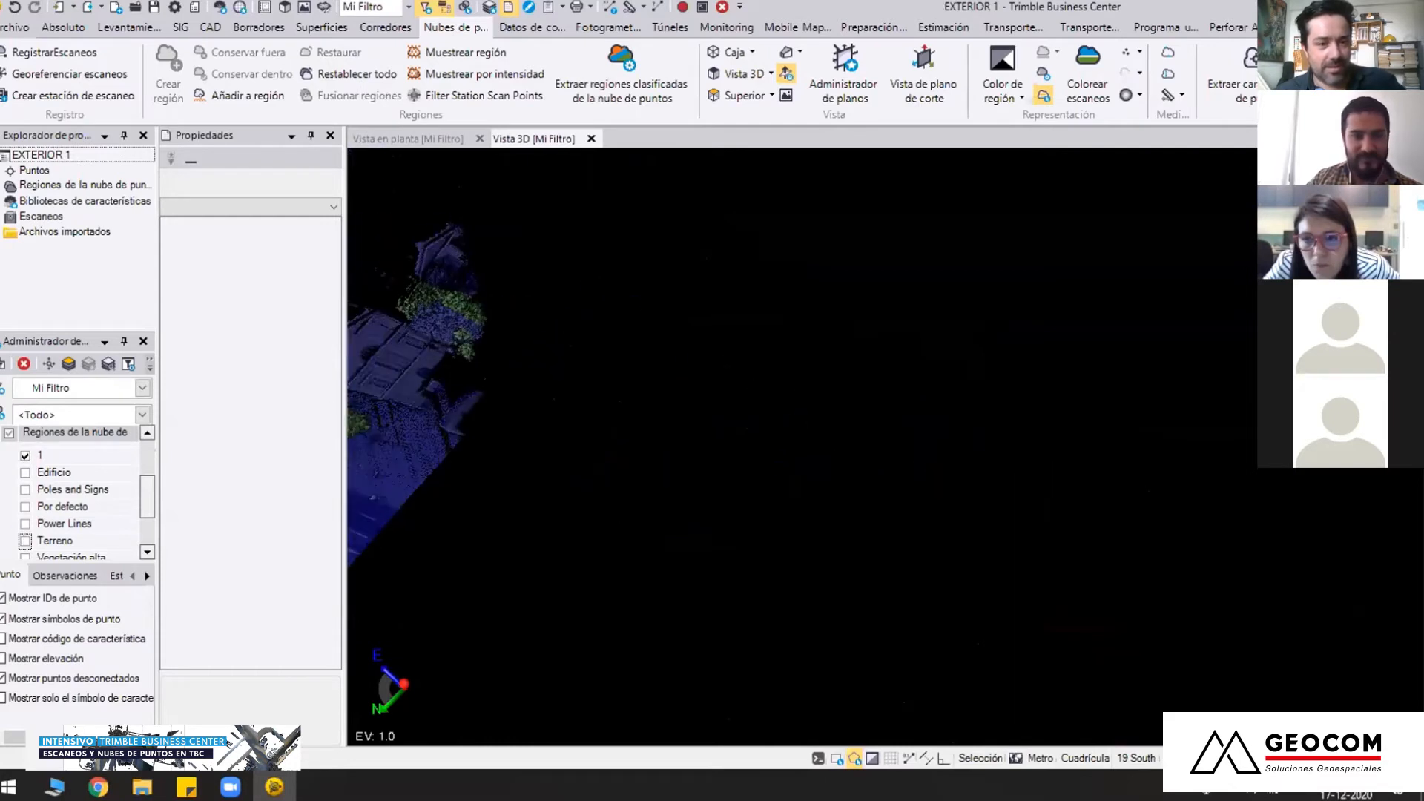
{"action": "middle_click_drag", "start_coordinate": [863, 492], "coordinate": [958, 493]}
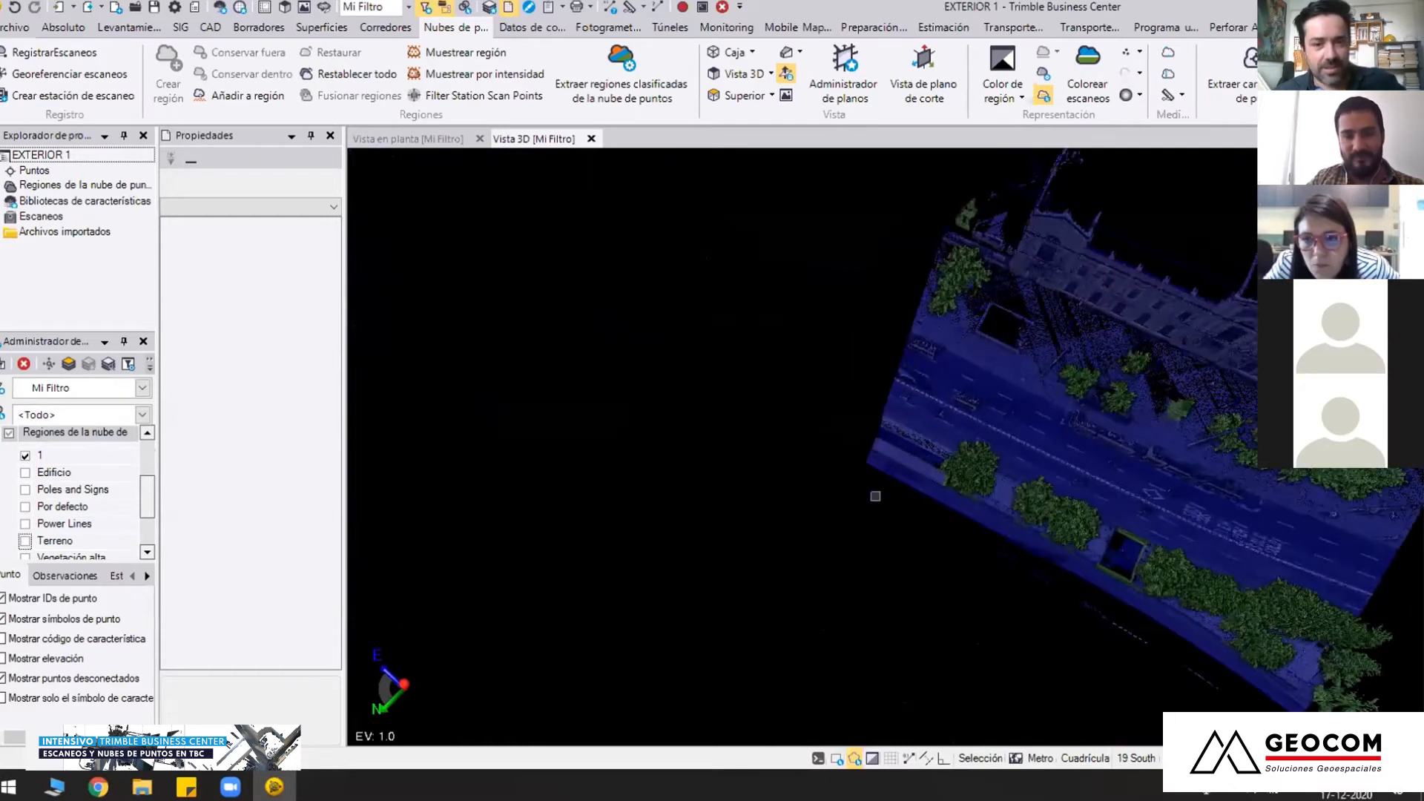
{"action": "key", "text": "c"}
{"action": "left_click", "coordinate": [874, 517]}
{"action": "scroll", "coordinate": [874, 518], "scroll_direction": "down", "scroll_amount": 5}
{"action": "scroll", "coordinate": [885, 447], "scroll_direction": "up", "scroll_amount": 8}
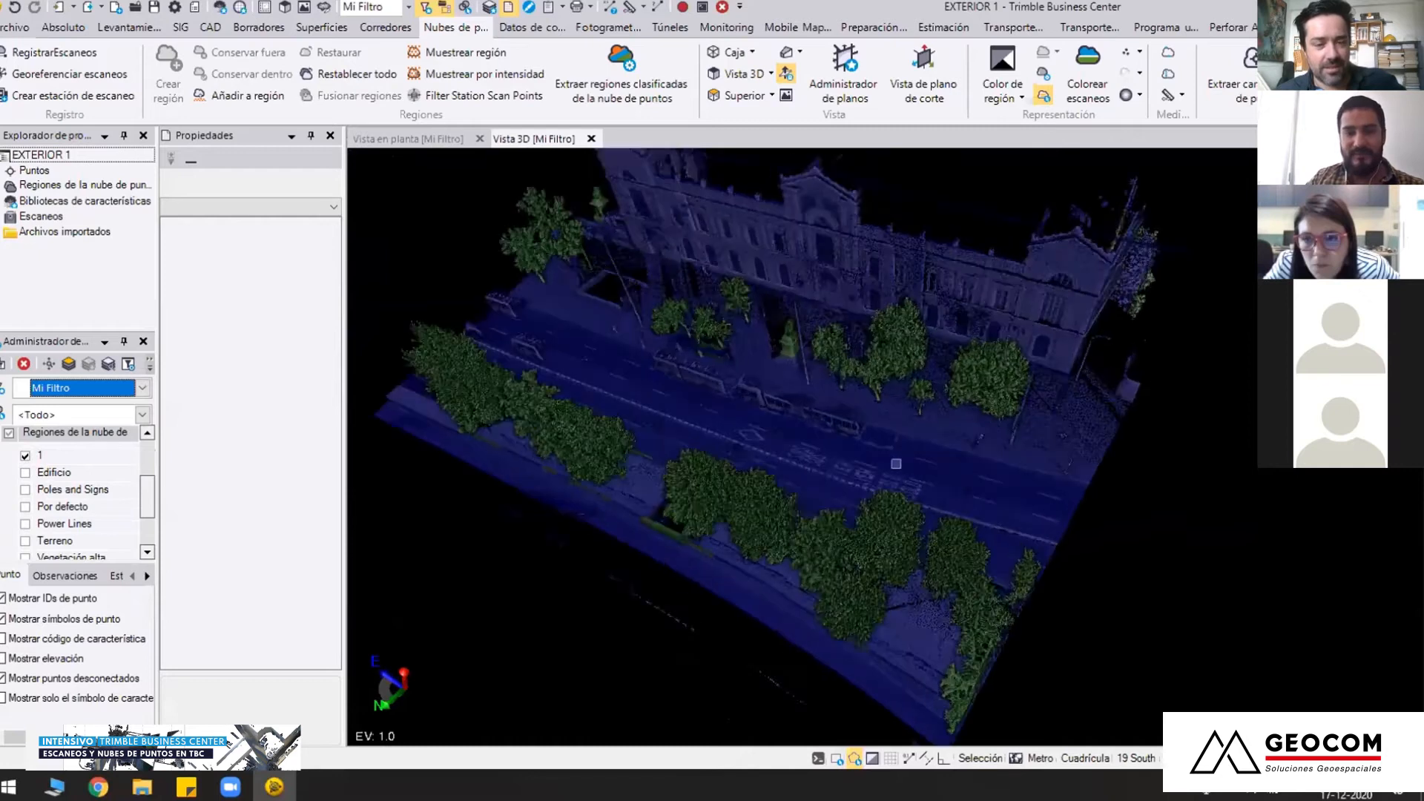
{"action": "scroll", "coordinate": [710, 502], "scroll_direction": "down", "scroll_amount": 2}
{"action": "left_click_drag", "start_coordinate": [739, 528], "coordinate": [593, 445]}
{"action": "right_click_drag", "start_coordinate": [1178, 248], "coordinate": [1187, 253]}
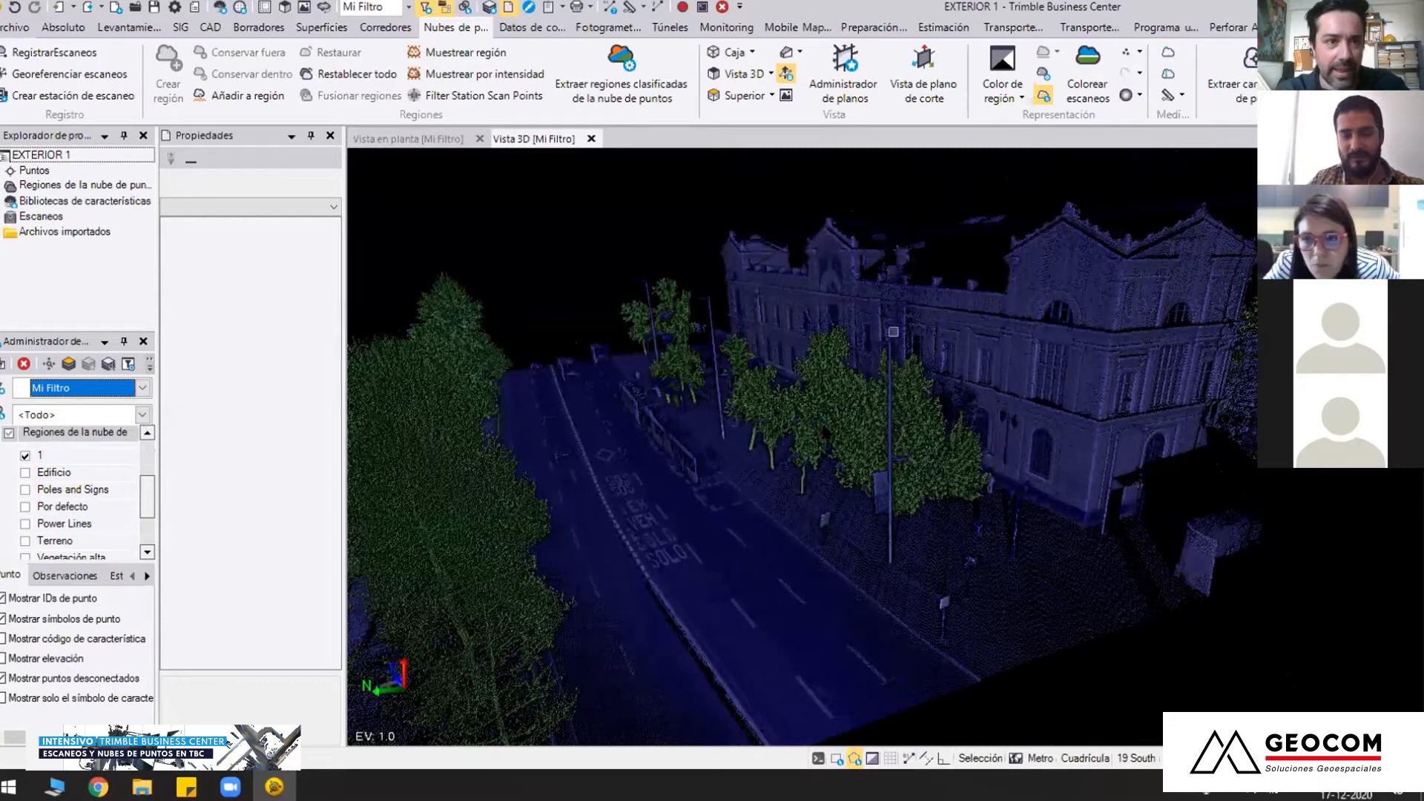
Start Extract Line Feature beside the curb in front of the building and set the extraction type to Curb and Gutter
{"action": "right_click_drag", "start_coordinate": [782, 515], "coordinate": [888, 448]}
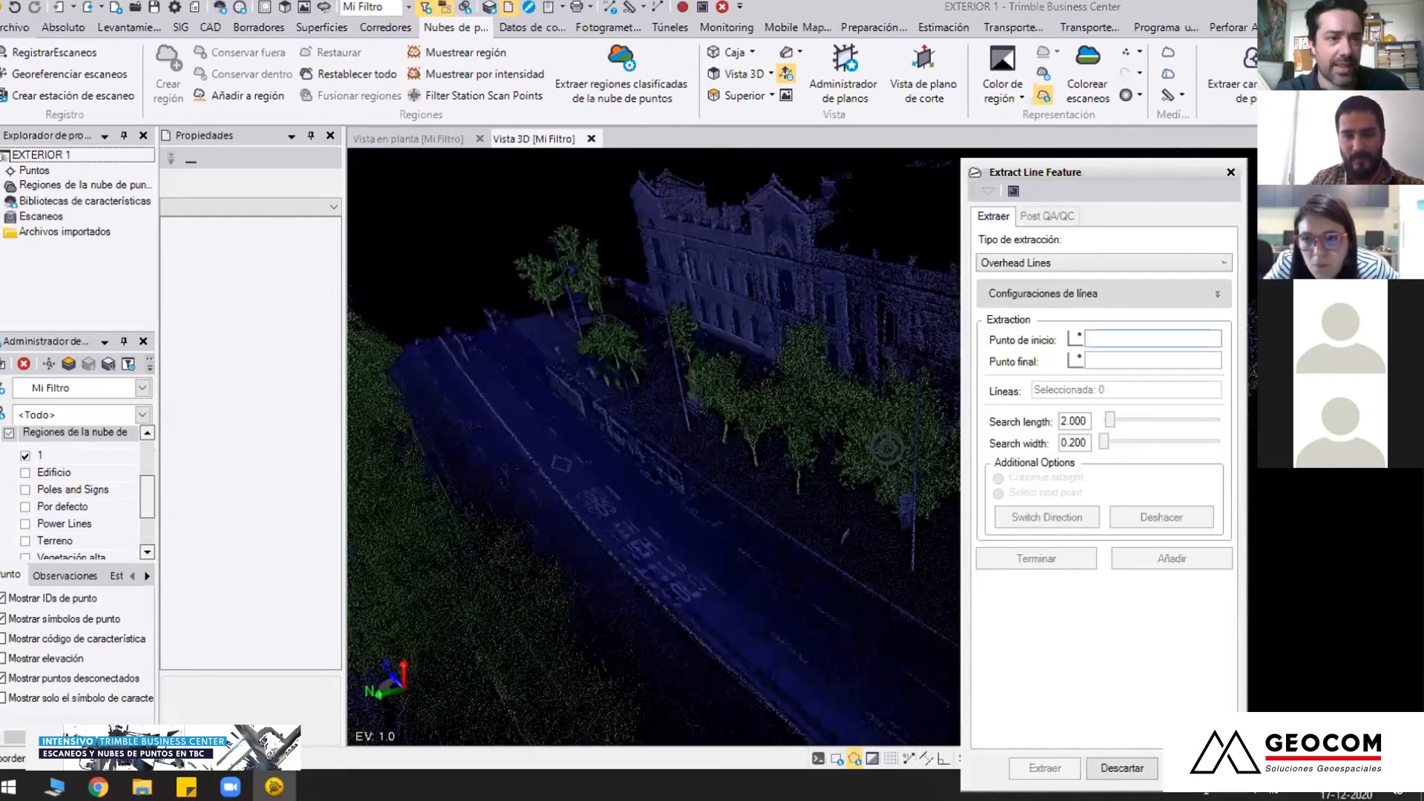
{"action": "scroll", "coordinate": [735, 537], "scroll_direction": "up", "scroll_amount": 5}
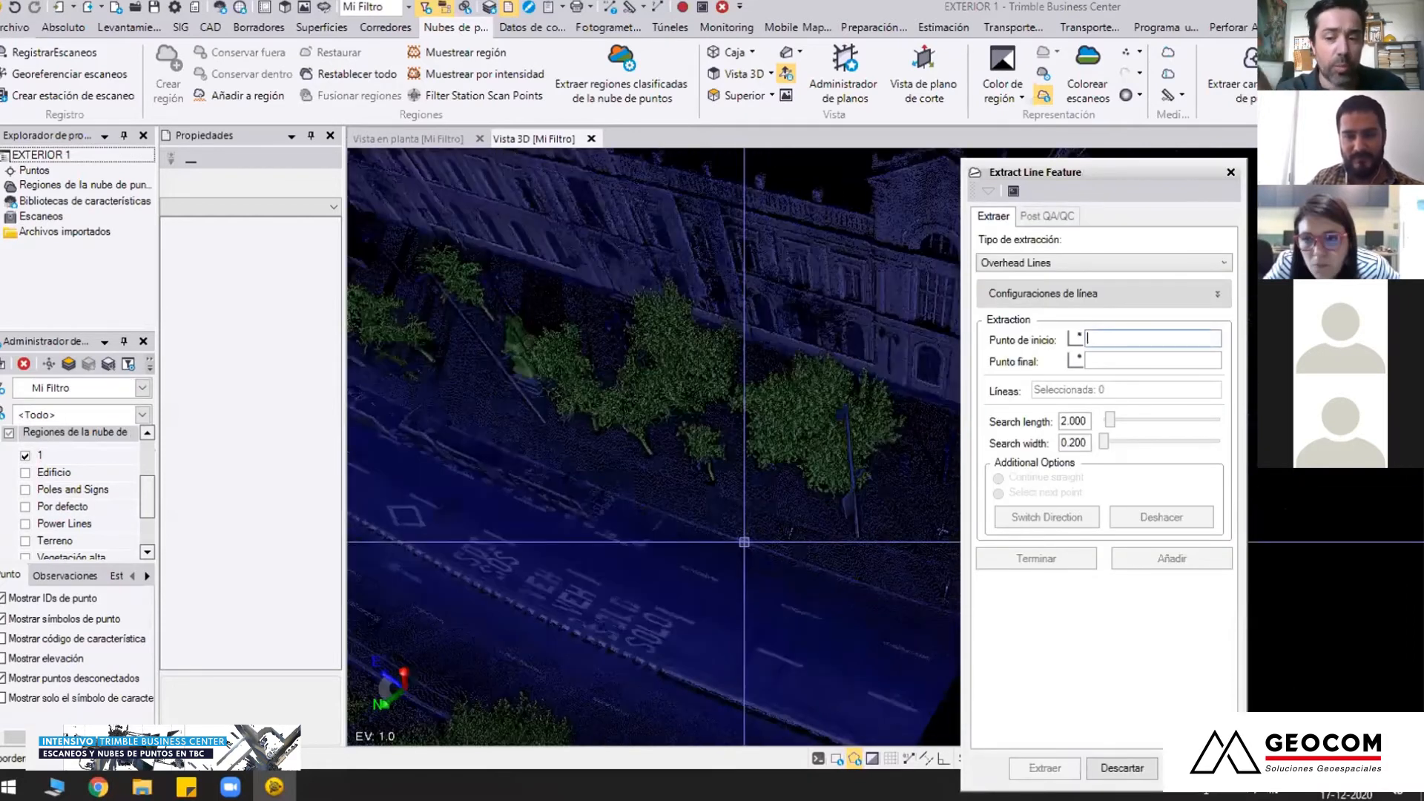
{"action": "scroll", "coordinate": [744, 543], "scroll_direction": "up", "scroll_amount": 5}
{"action": "scroll", "coordinate": [665, 486], "scroll_direction": "up", "scroll_amount": 5}
{"action": "middle_click_drag", "start_coordinate": [727, 485], "coordinate": [751, 417]}
{"action": "middle_click_drag", "start_coordinate": [796, 471], "coordinate": [887, 447]}
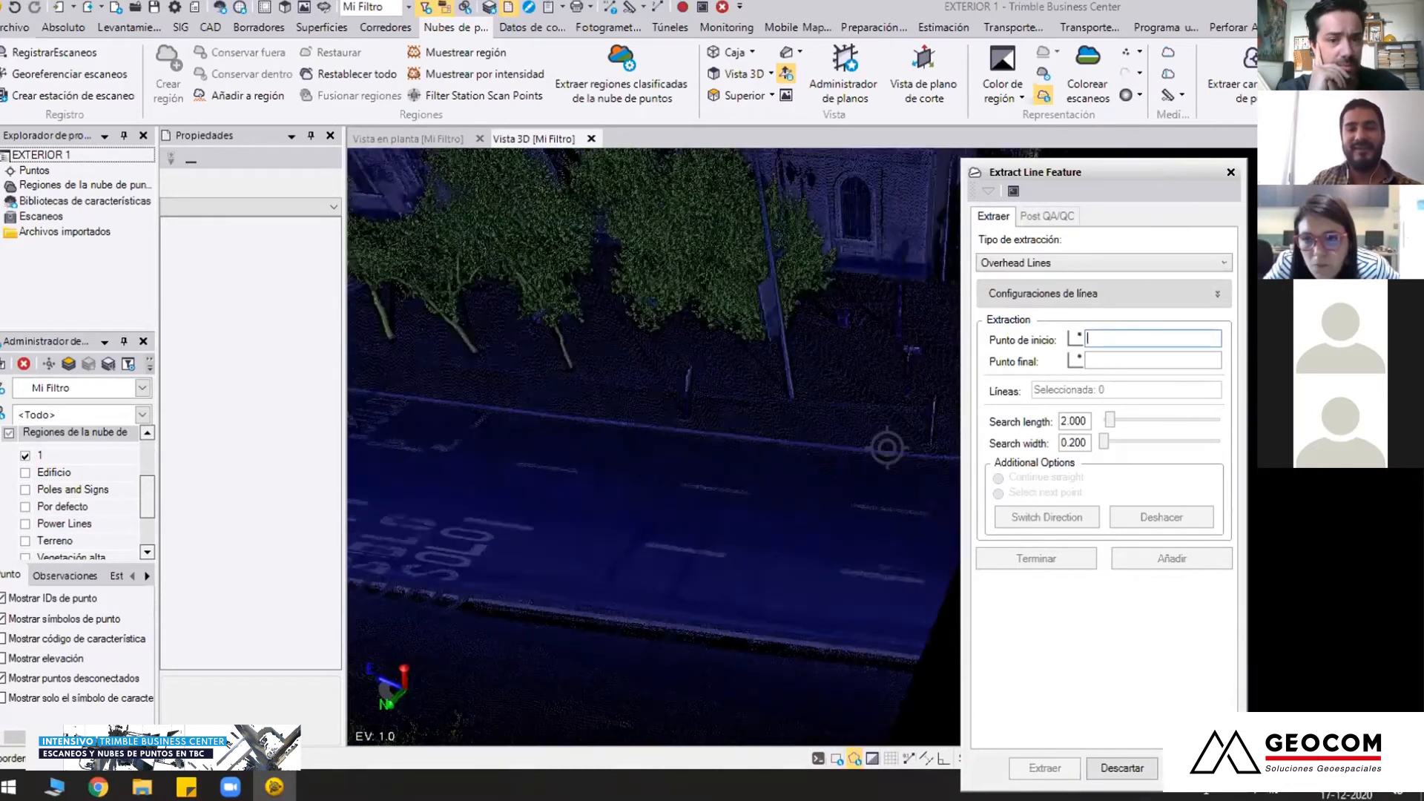
{"action": "left_click", "coordinate": [1017, 267]}
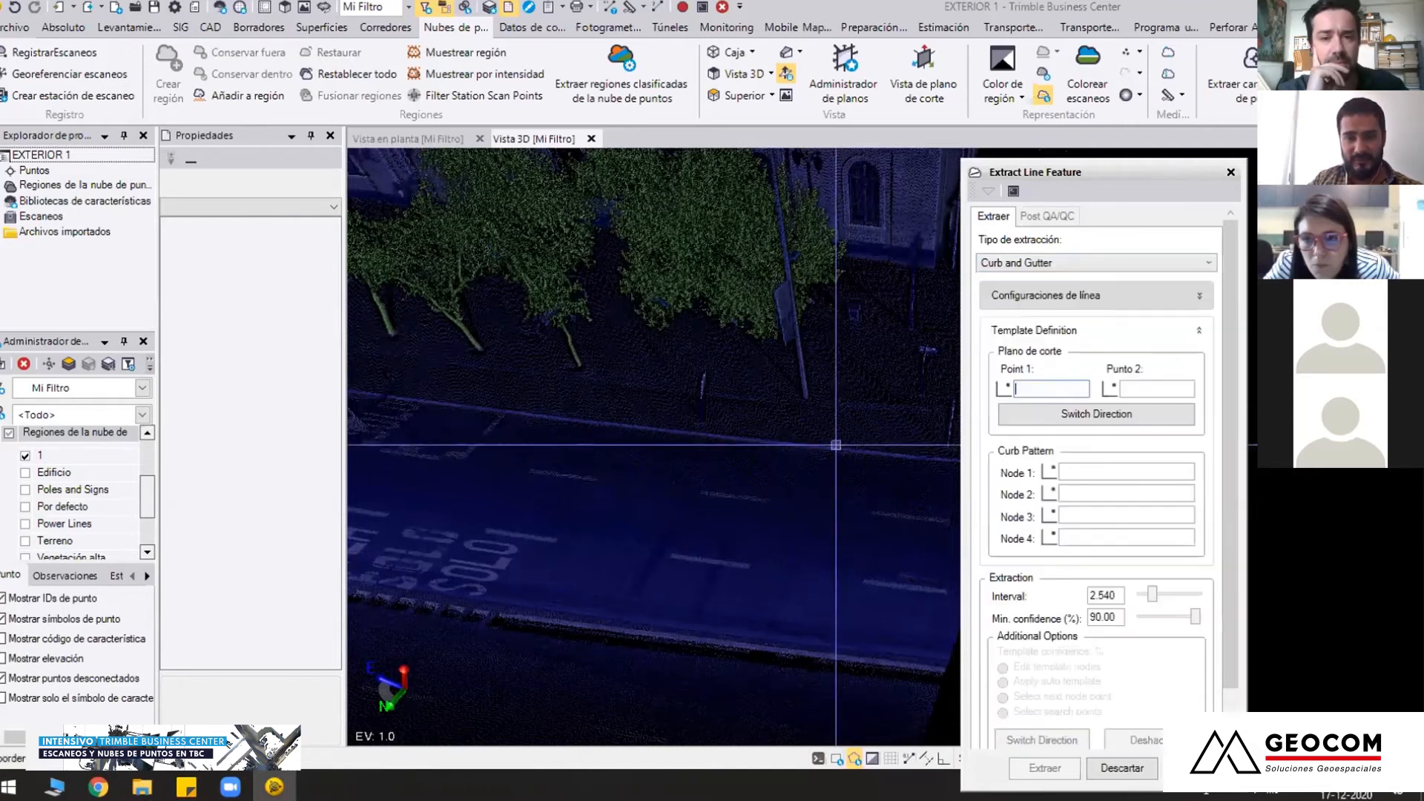
Define the cutting plane across the curb, from a point on the sidewalk at 346496.673 to one on the roadway at 346494.770
{"action": "mouse_move", "coordinate": [825, 455]}
{"action": "right_mouse_down"}
{"action": "mouse_move", "coordinate": [805, 463]}
{"action": "mouse_move", "coordinate": [828, 451]}
{"action": "right_mouse_up"}
{"action": "middle_click_drag", "start_coordinate": [827, 451], "coordinate": [850, 476]}
{"action": "mouse_move", "coordinate": [849, 476]}
{"action": "right_mouse_down"}
{"action": "mouse_move", "coordinate": [779, 498]}
{"action": "mouse_move", "coordinate": [801, 439]}
{"action": "right_mouse_up"}
{"action": "scroll", "coordinate": [808, 466], "scroll_direction": "up", "scroll_amount": 3}
{"action": "left_click", "coordinate": [799, 435]}
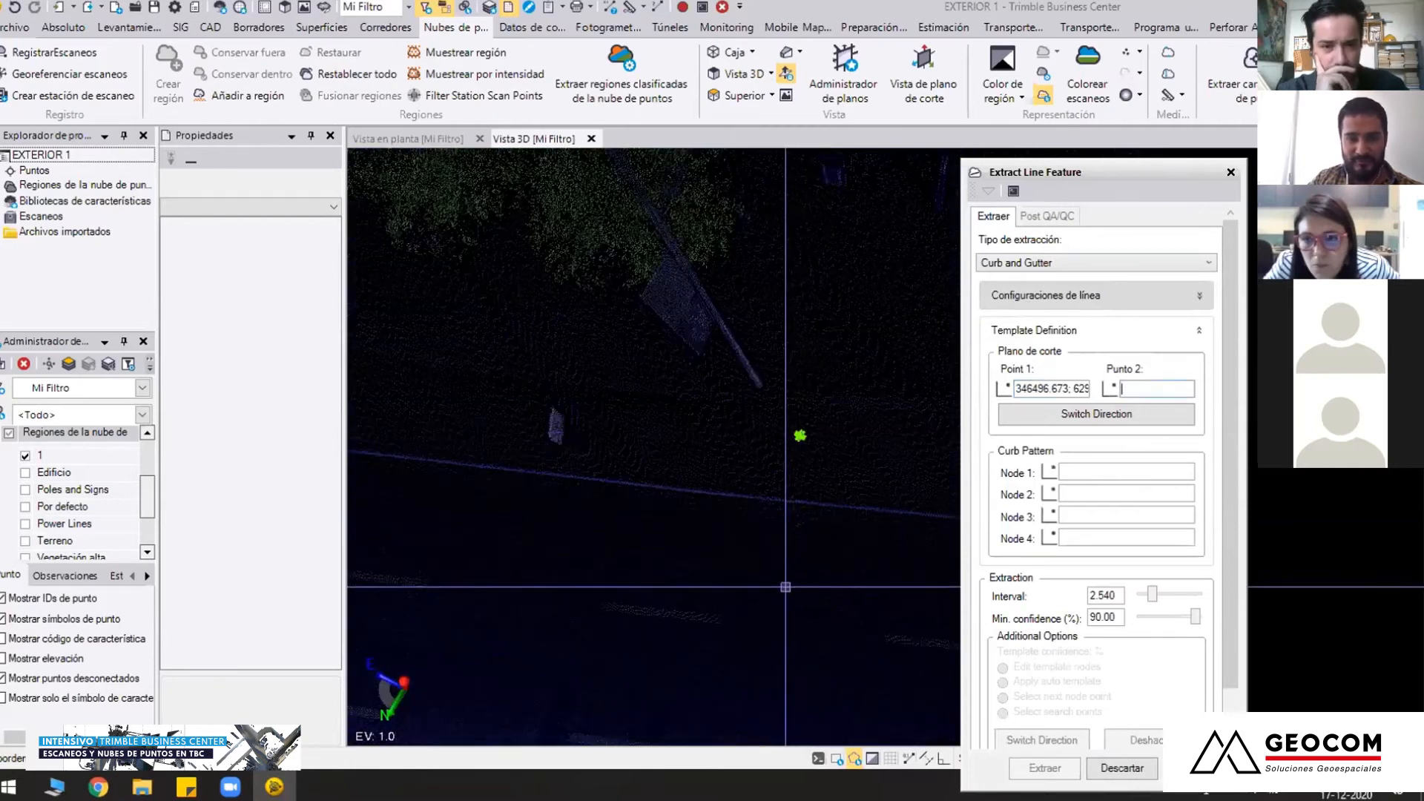
{"action": "left_click", "coordinate": [785, 587]}
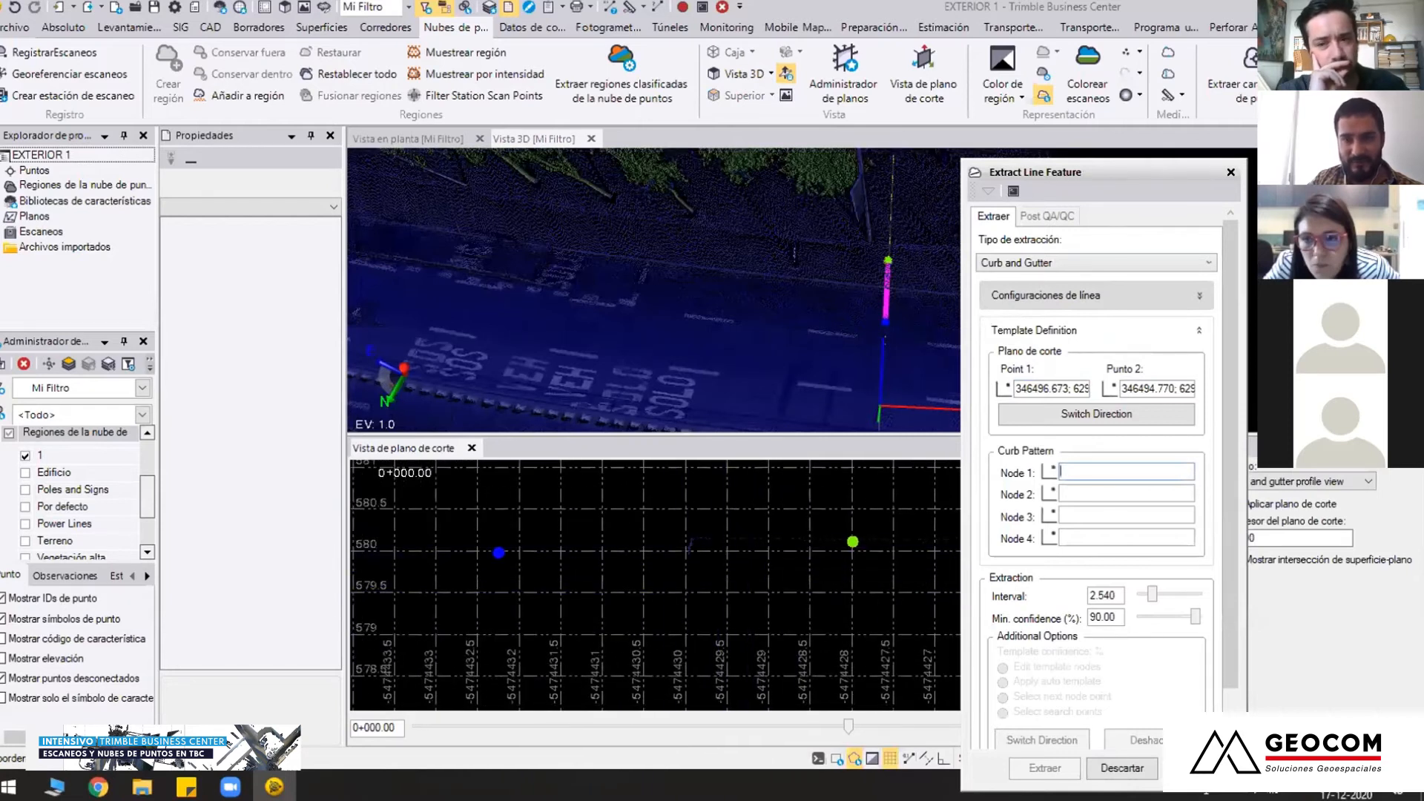
Increase the point display size so the curb profile shows clearly in the cutting plane view
{"action": "left_click", "coordinate": [1140, 52]}
{"action": "left_click", "coordinate": [1155, 128]}
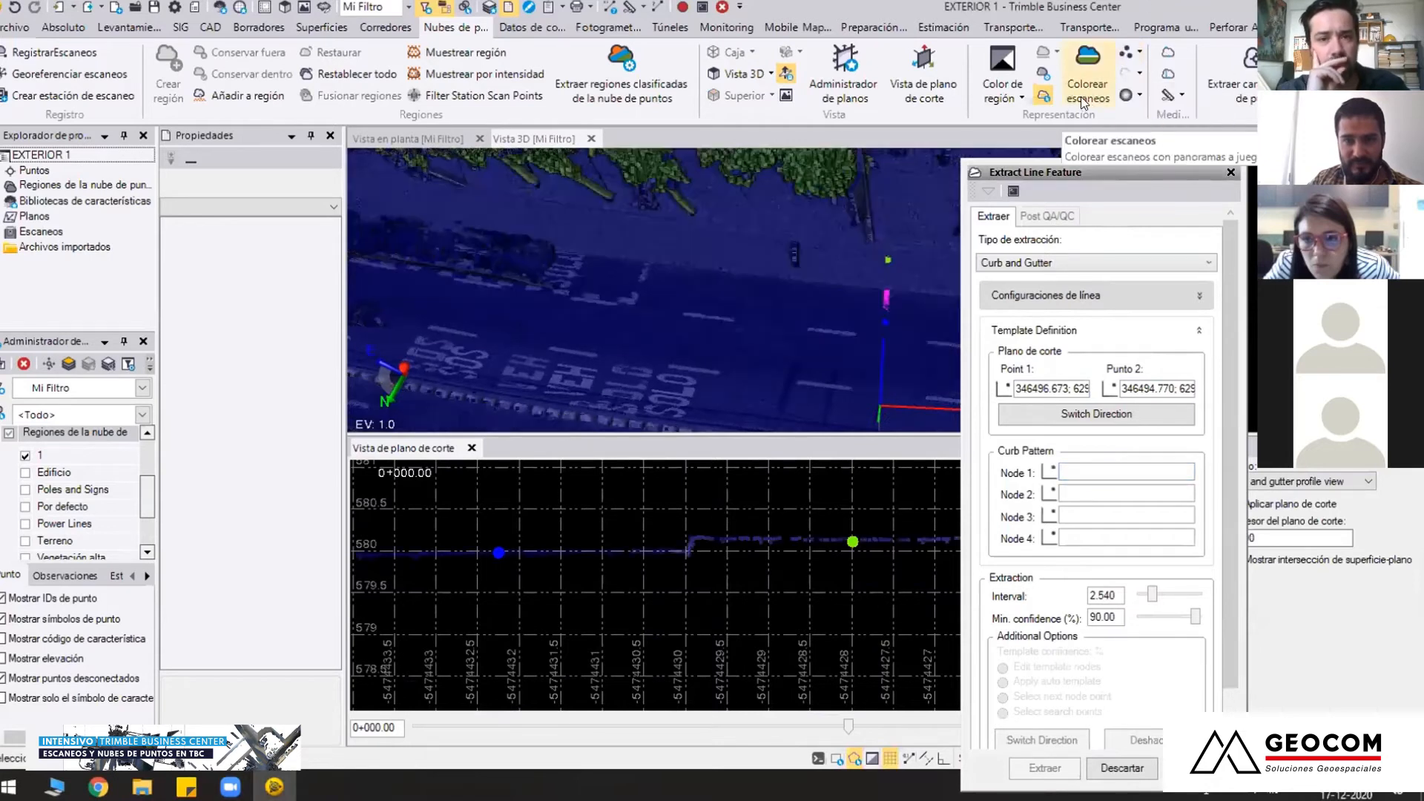
{"action": "scroll", "coordinate": [721, 575], "scroll_direction": "up", "scroll_amount": 3}
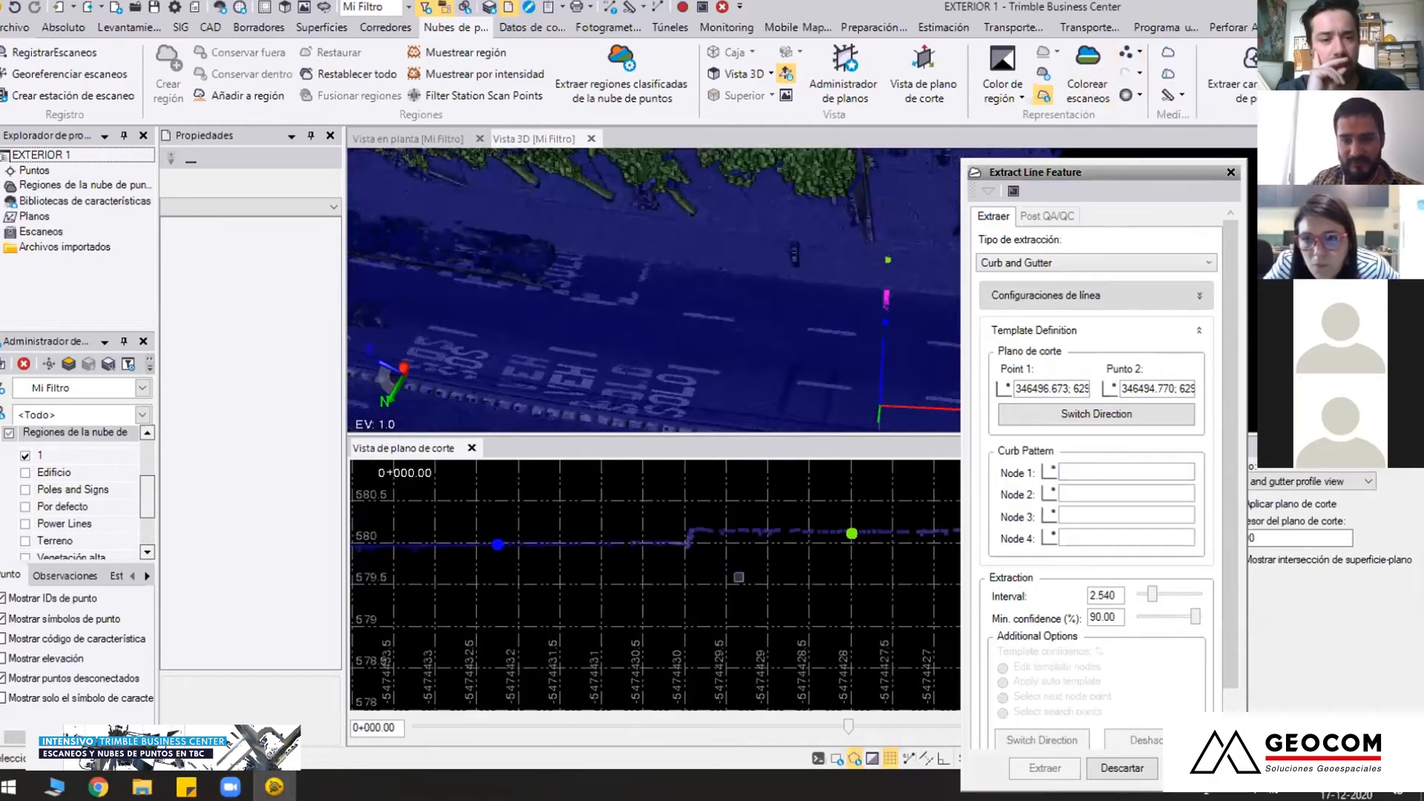
{"action": "middle_click_drag", "start_coordinate": [735, 578], "coordinate": [713, 600]}
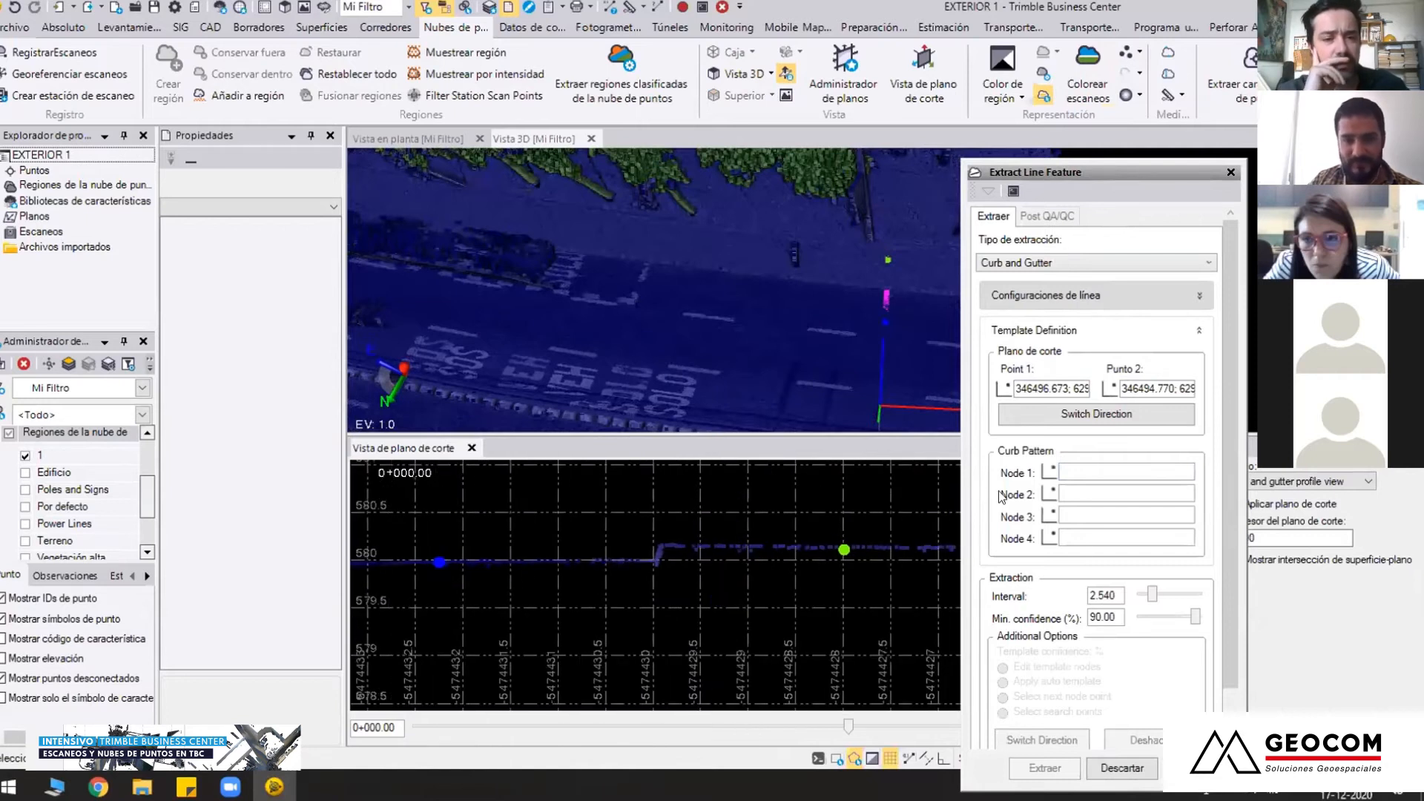
Define the curb pattern on the profile with Node 1 on the sidewalk, Node 2 at the curb top, Node 3 at its base and Node 4 on the roadway
{"action": "left_click", "coordinate": [1093, 472]}
{"action": "scroll", "coordinate": [712, 557], "scroll_direction": "up", "scroll_amount": 2}
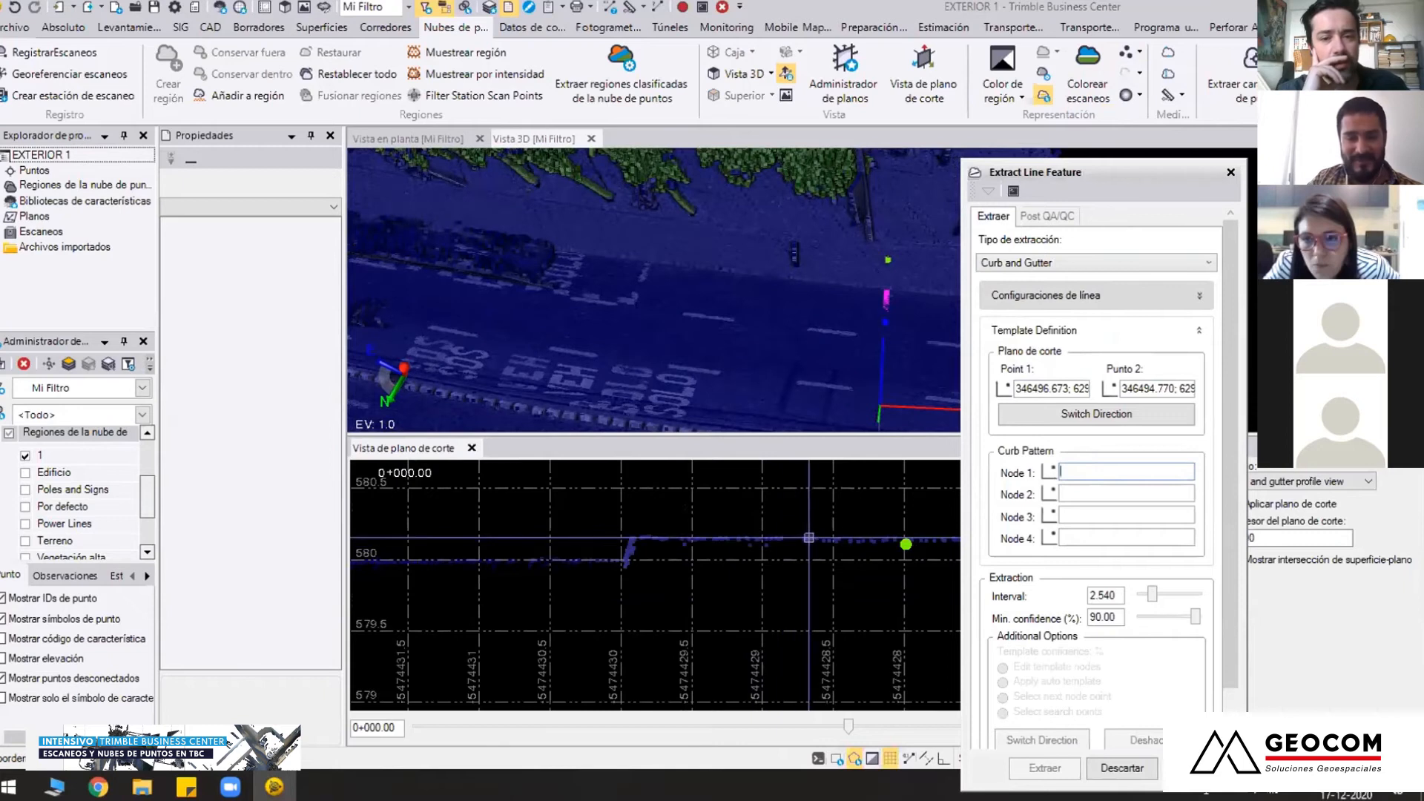
{"action": "left_click", "coordinate": [819, 540]}
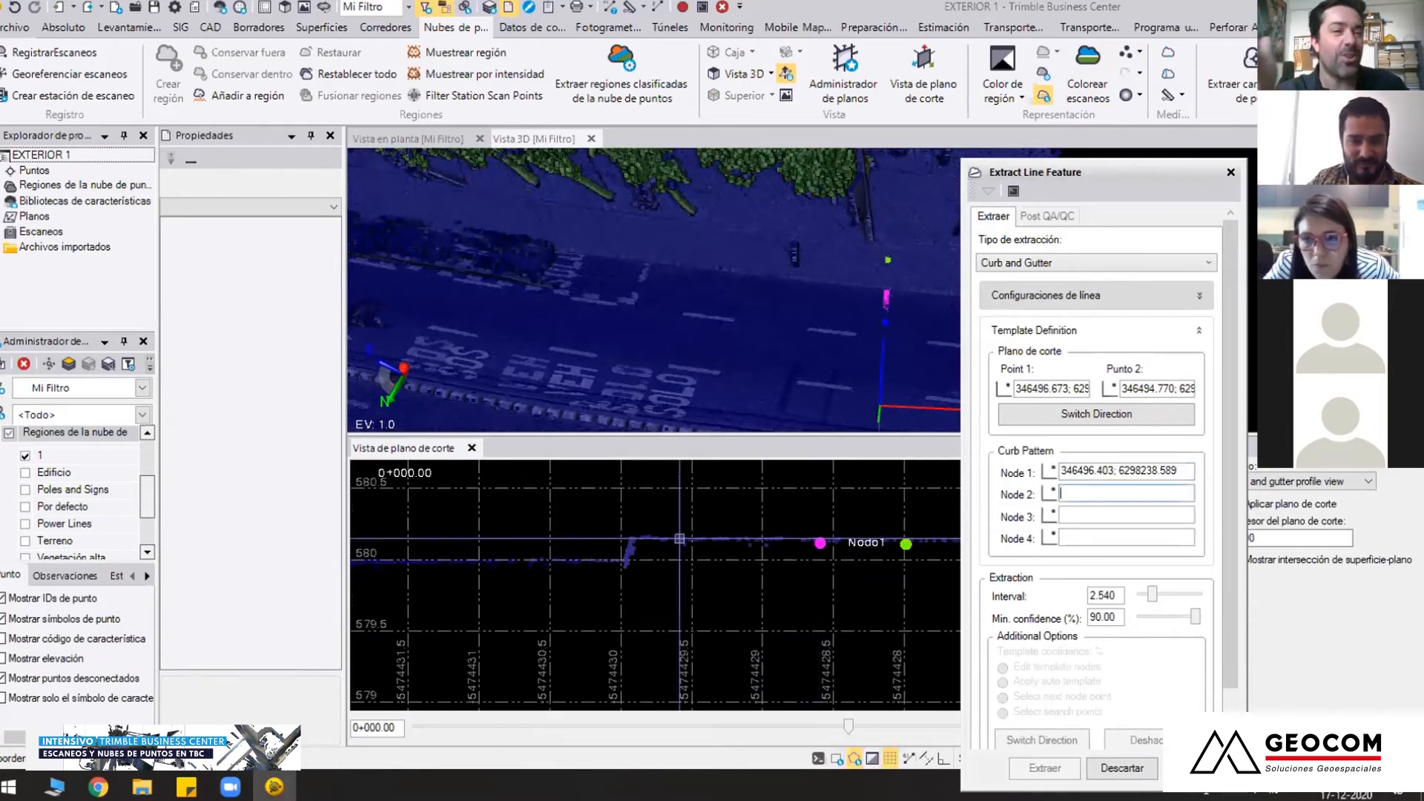
{"action": "scroll", "coordinate": [640, 539], "scroll_direction": "up", "scroll_amount": 1}
{"action": "left_click", "coordinate": [627, 539]}
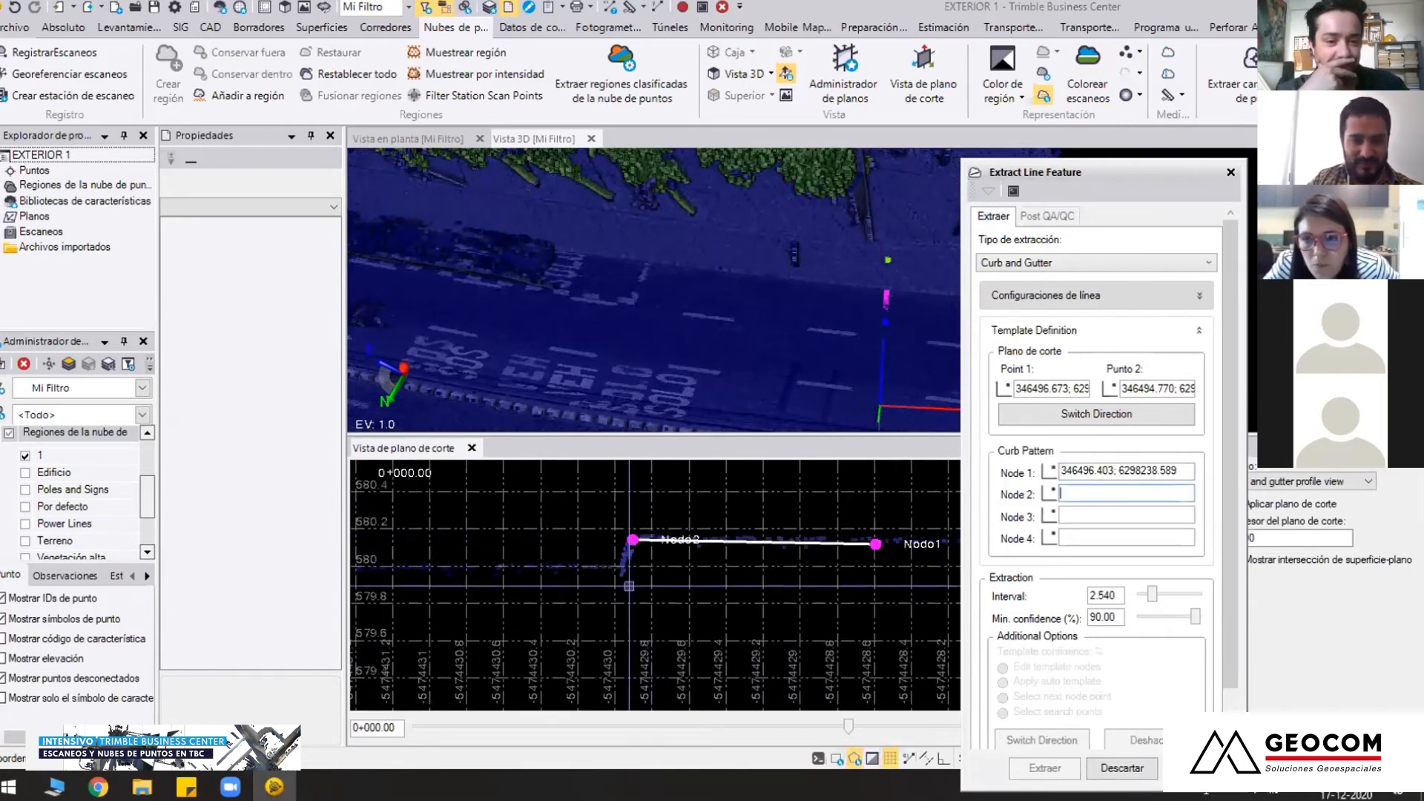
{"action": "scroll", "coordinate": [619, 567], "scroll_direction": "up", "scroll_amount": 2}
{"action": "left_click", "coordinate": [618, 550]}
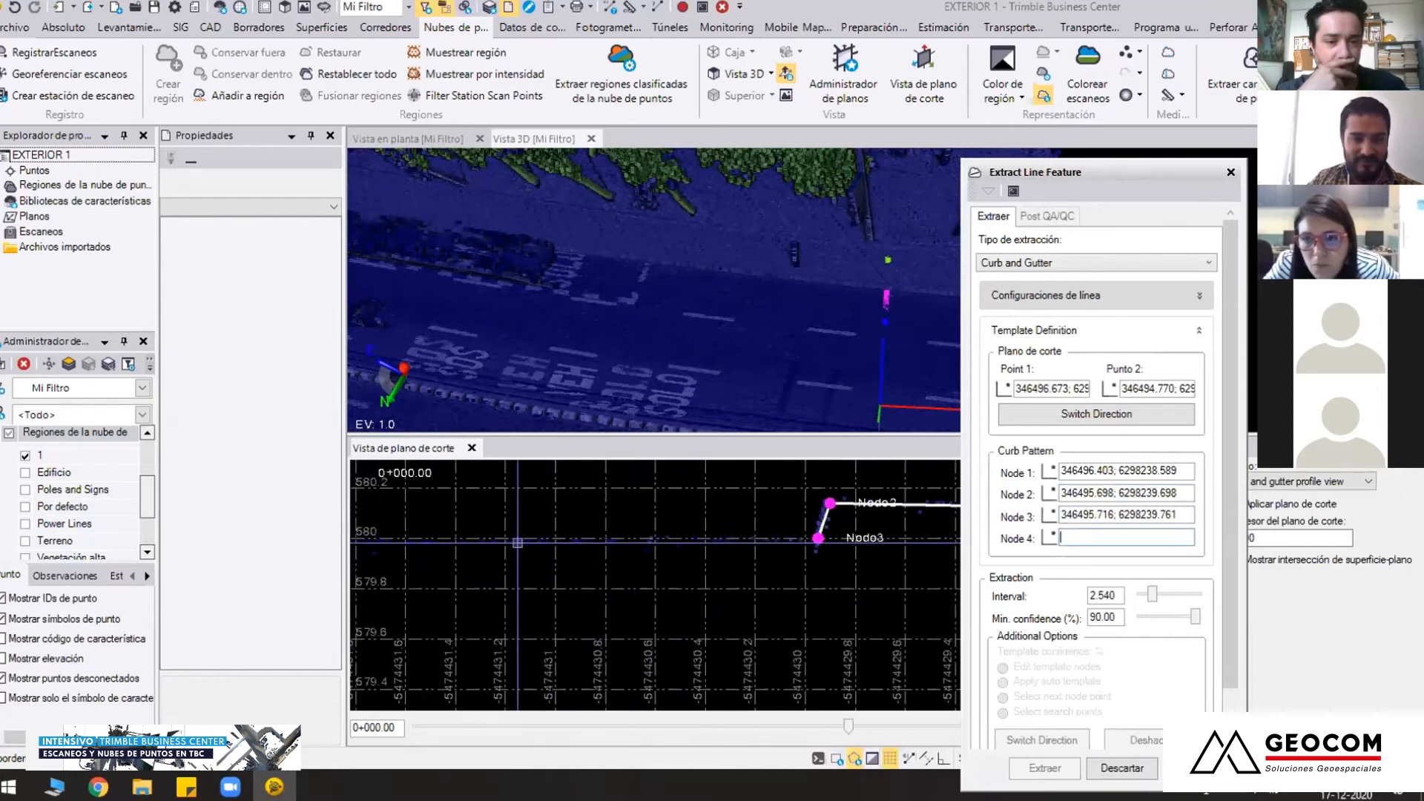
{"action": "left_click", "coordinate": [517, 540]}
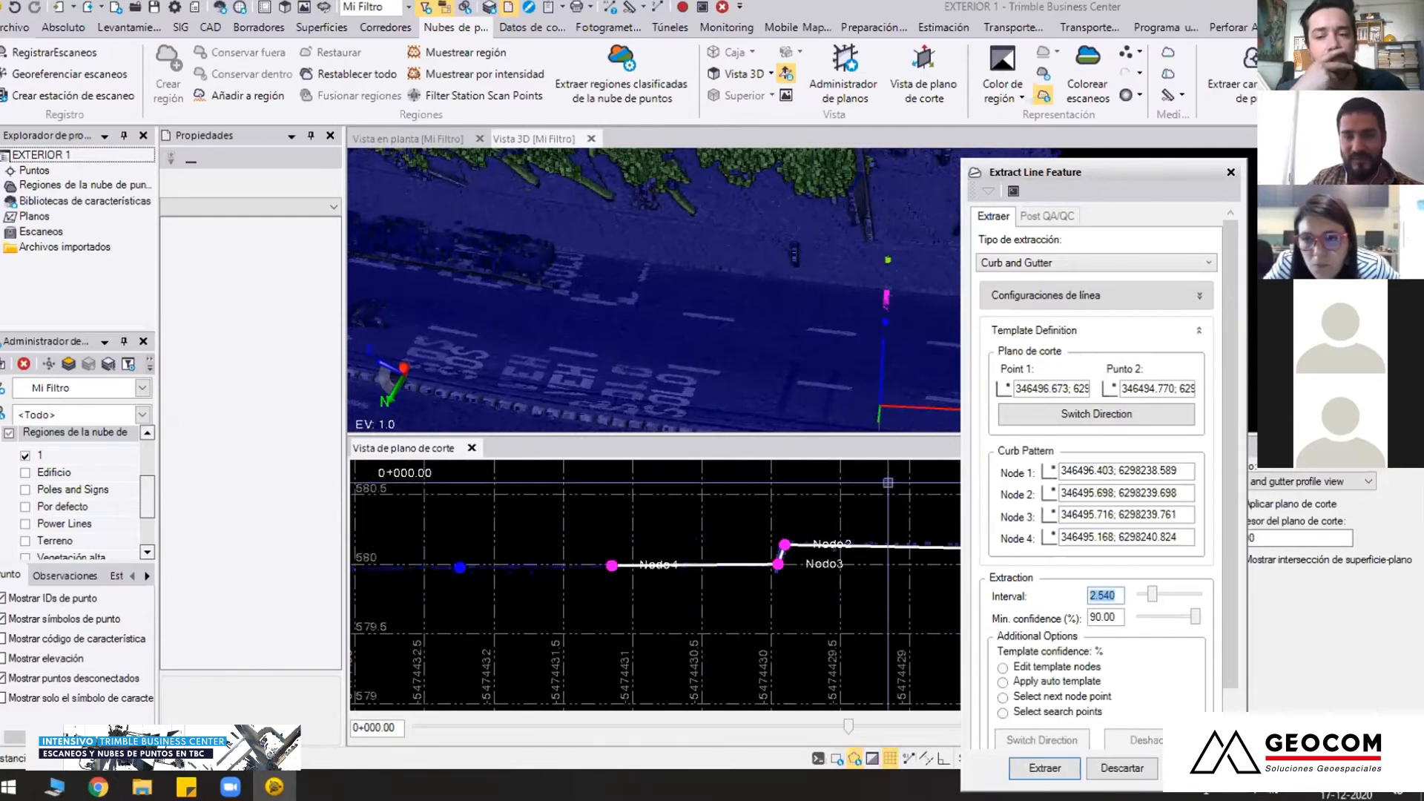
Run the curb and gutter extraction from the four-node pattern and reduce the point display size
{"action": "right_click_drag", "start_coordinate": [863, 326], "coordinate": [742, 314]}
{"action": "middle_click_drag", "start_coordinate": [737, 314], "coordinate": [554, 316]}
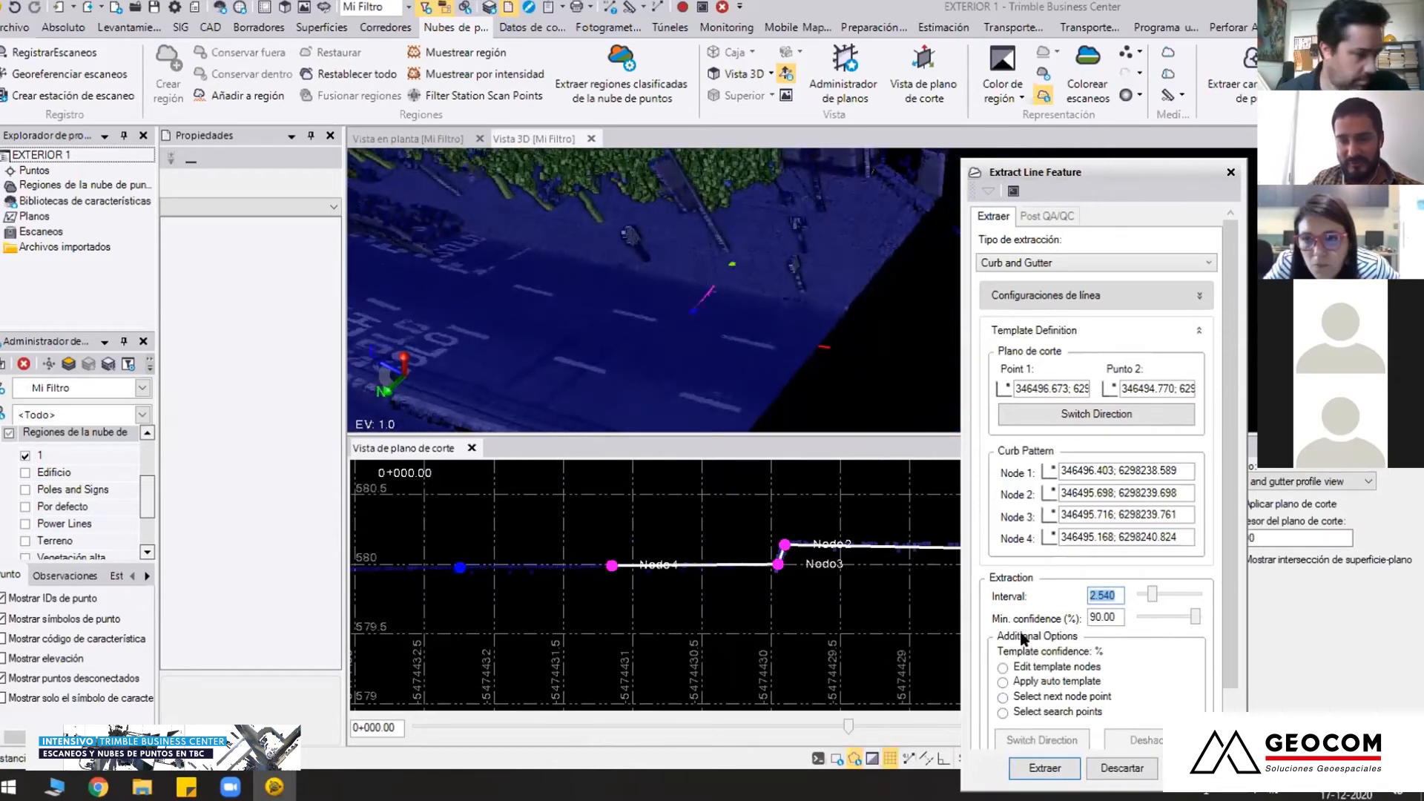
{"action": "left_click", "coordinate": [1046, 768]}
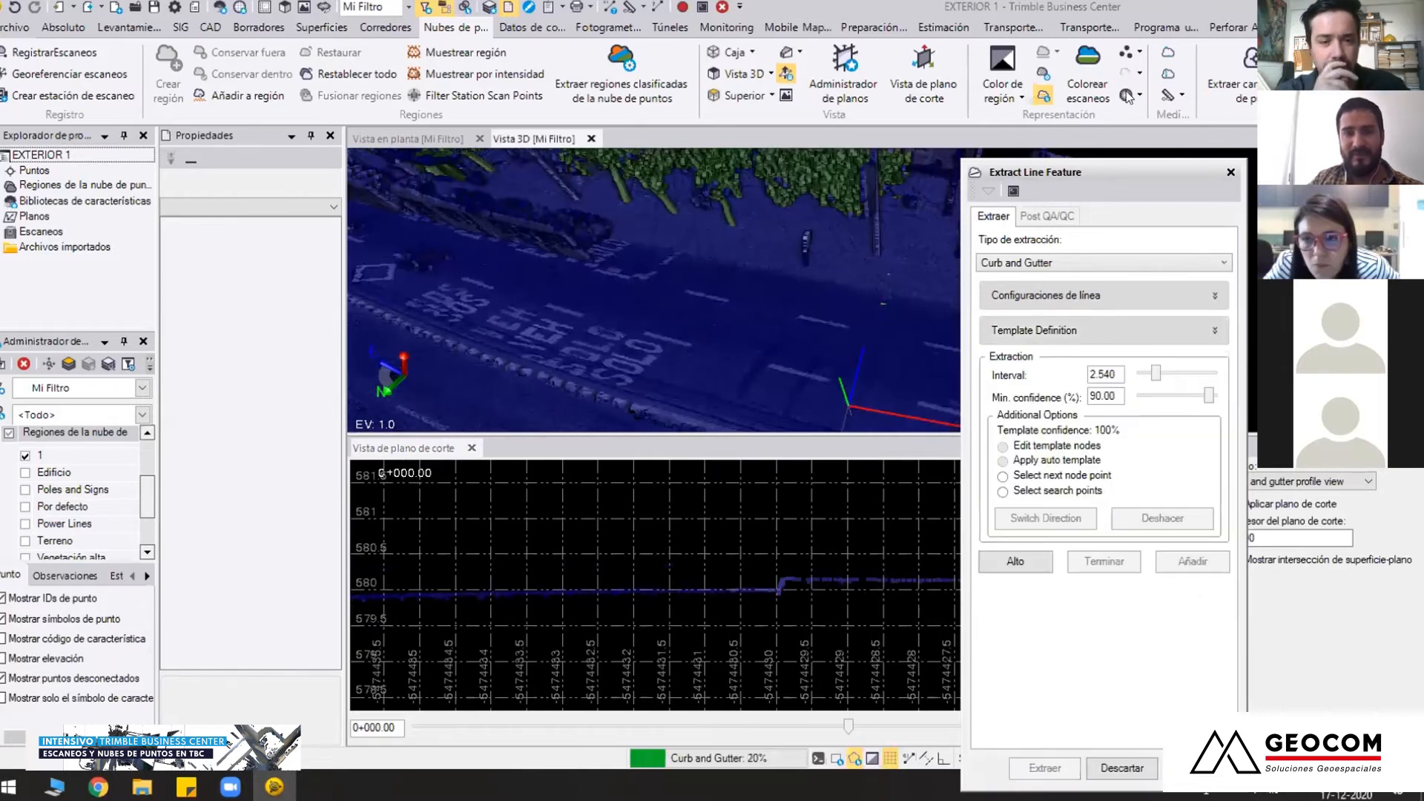
{"action": "left_click", "coordinate": [1139, 53]}
{"action": "left_click", "coordinate": [1143, 74]}
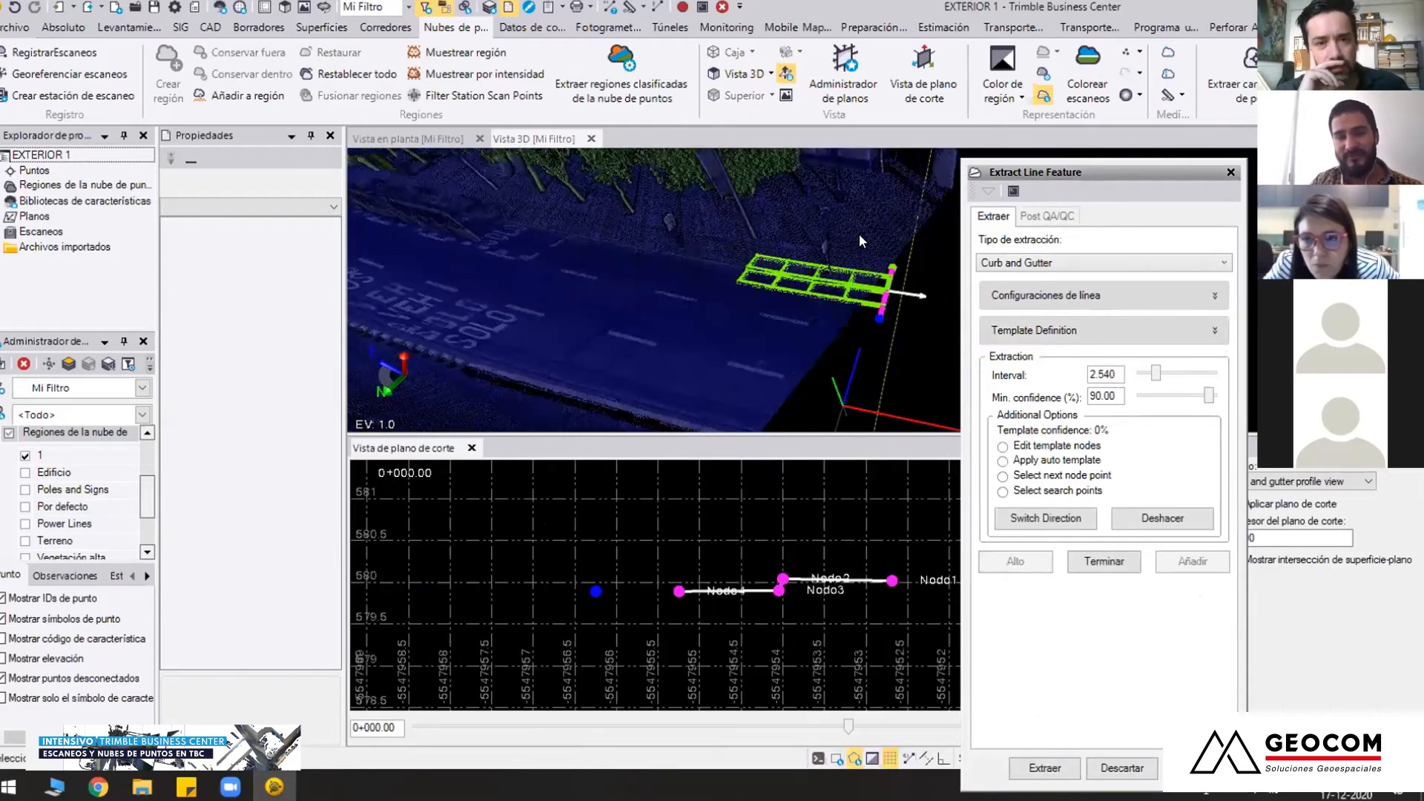
Switch the extraction direction to the opposite end of the extracted grid and continue extracting along the curb
{"action": "middle_click_drag", "start_coordinate": [809, 302], "coordinate": [828, 328]}
{"action": "scroll", "coordinate": [833, 331], "scroll_direction": "up", "scroll_amount": 5}
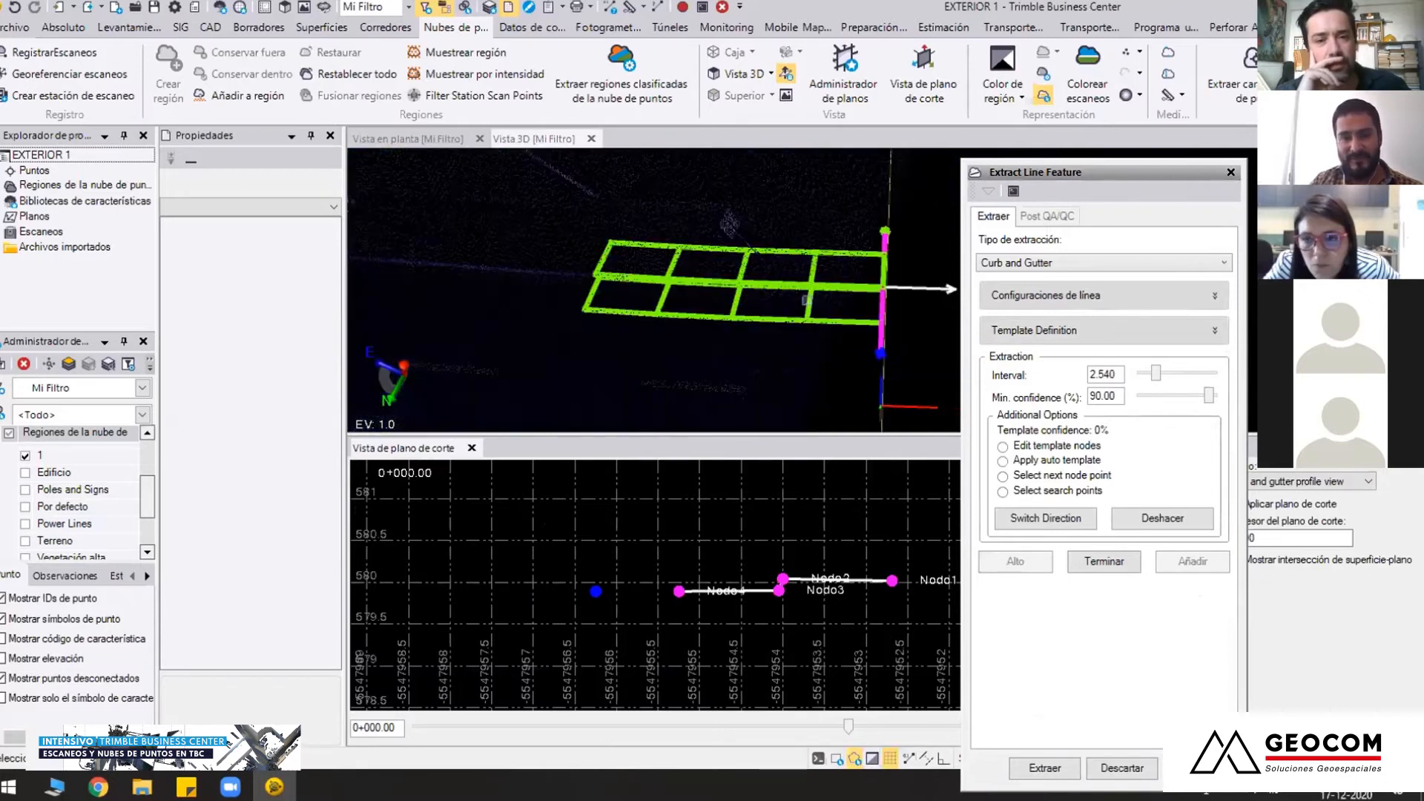
{"action": "scroll", "coordinate": [836, 333], "scroll_direction": "up", "scroll_amount": 3}
{"action": "middle_click_drag", "start_coordinate": [914, 282], "coordinate": [755, 298]}
{"action": "scroll", "coordinate": [690, 287], "scroll_direction": "down", "scroll_amount": 3}
{"action": "scroll", "coordinate": [755, 298], "scroll_direction": "down", "scroll_amount": 2}
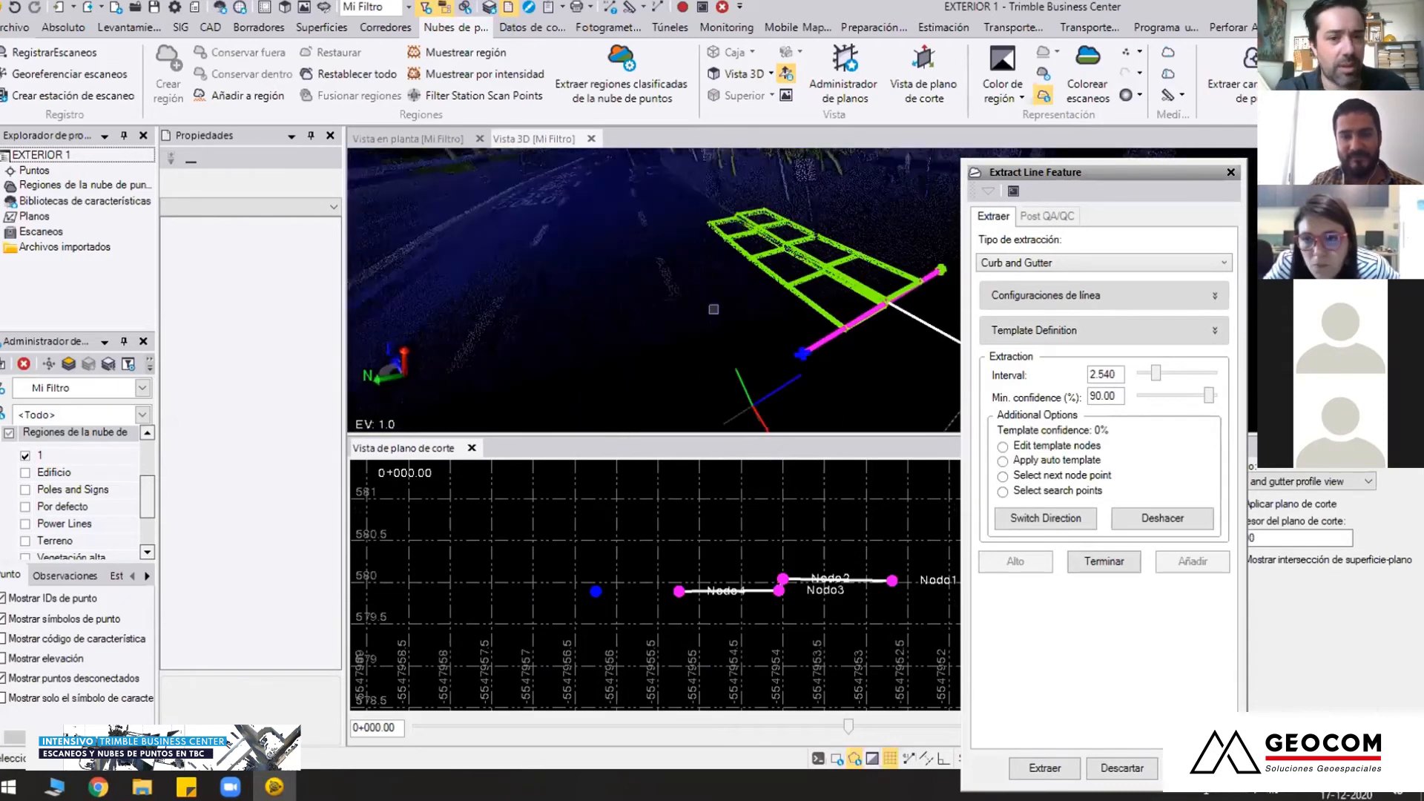
{"action": "left_click", "coordinate": [1061, 518]}
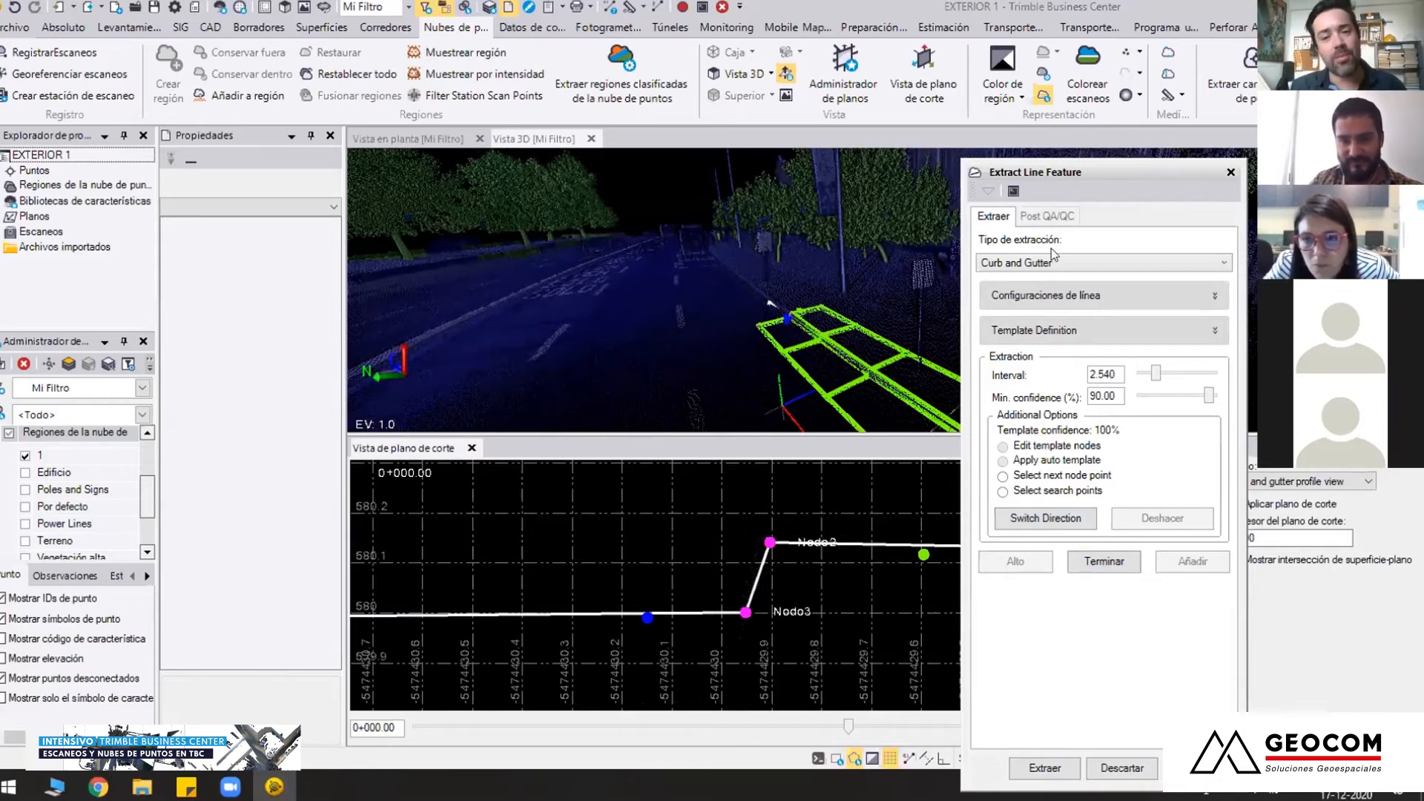
{"action": "left_click_drag", "start_coordinate": [1087, 175], "coordinate": [1038, 180]}
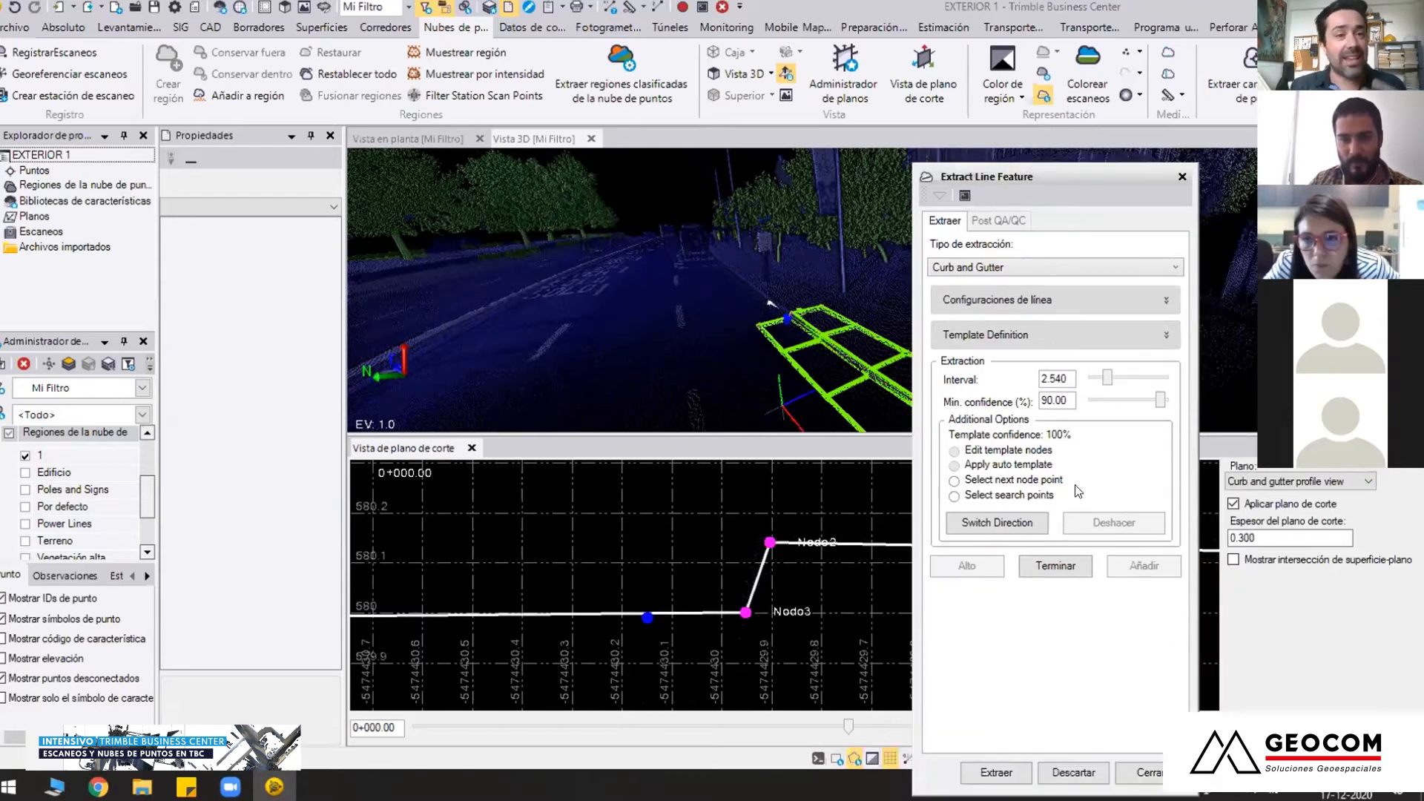
{"action": "left_click", "coordinate": [1027, 524]}
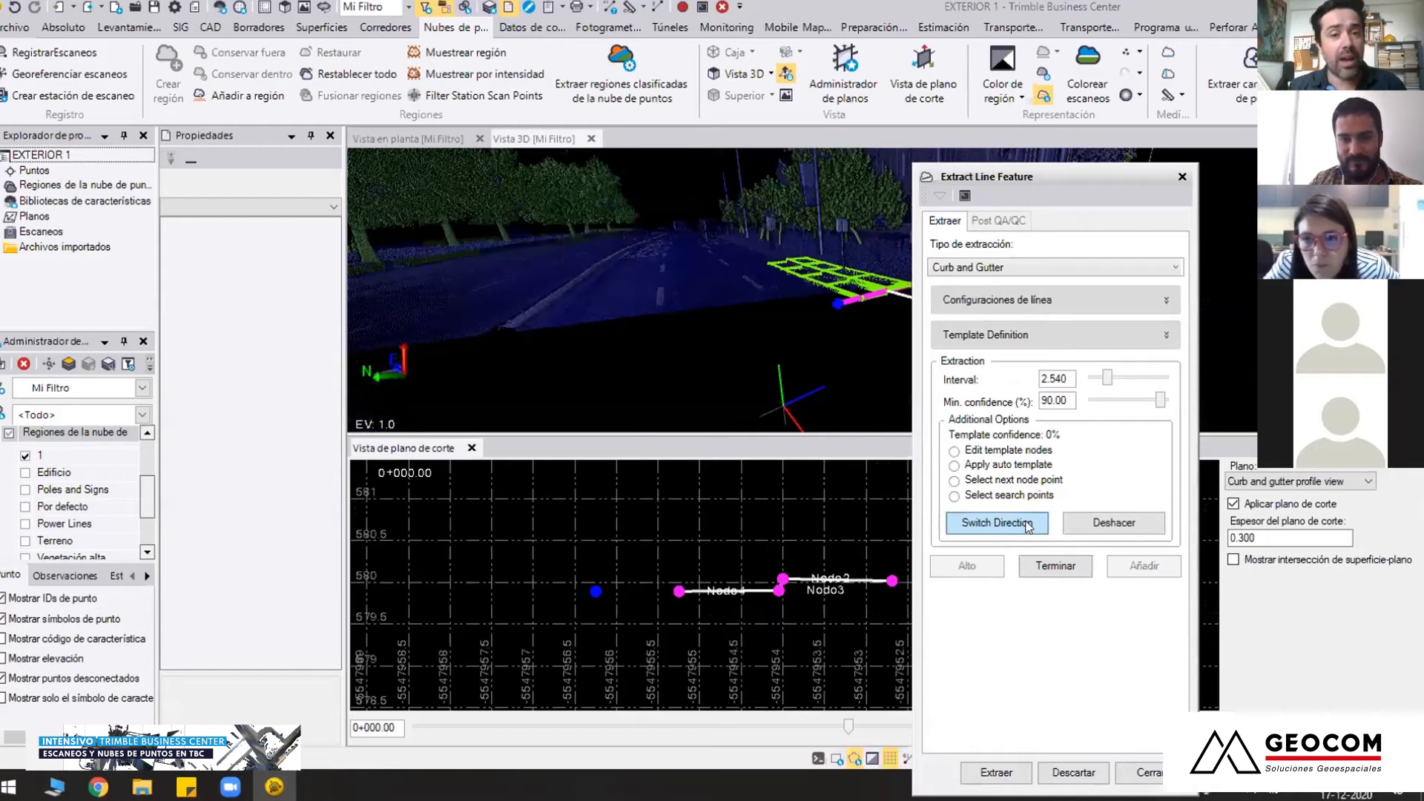
{"action": "left_click", "coordinate": [1028, 527]}
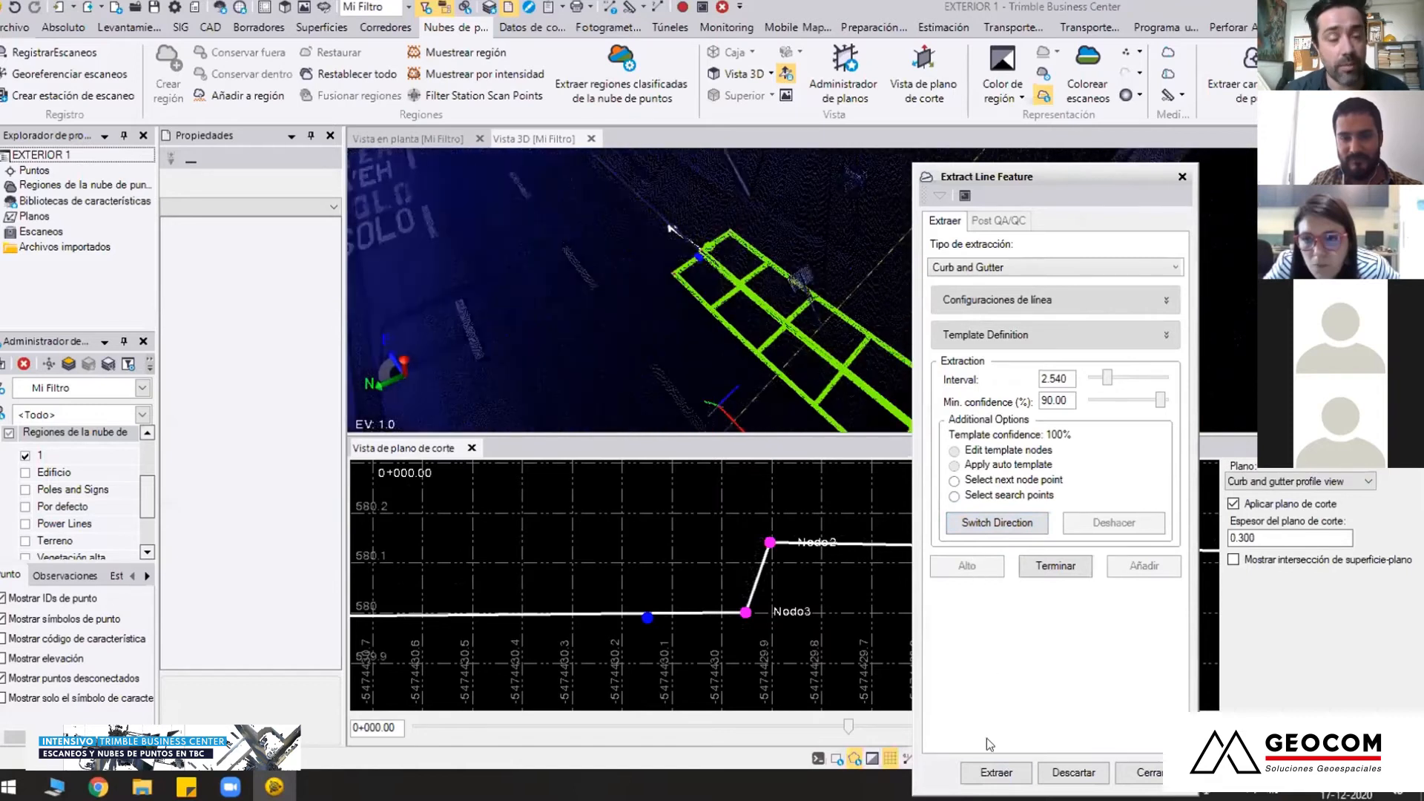
{"action": "left_click", "coordinate": [997, 772]}
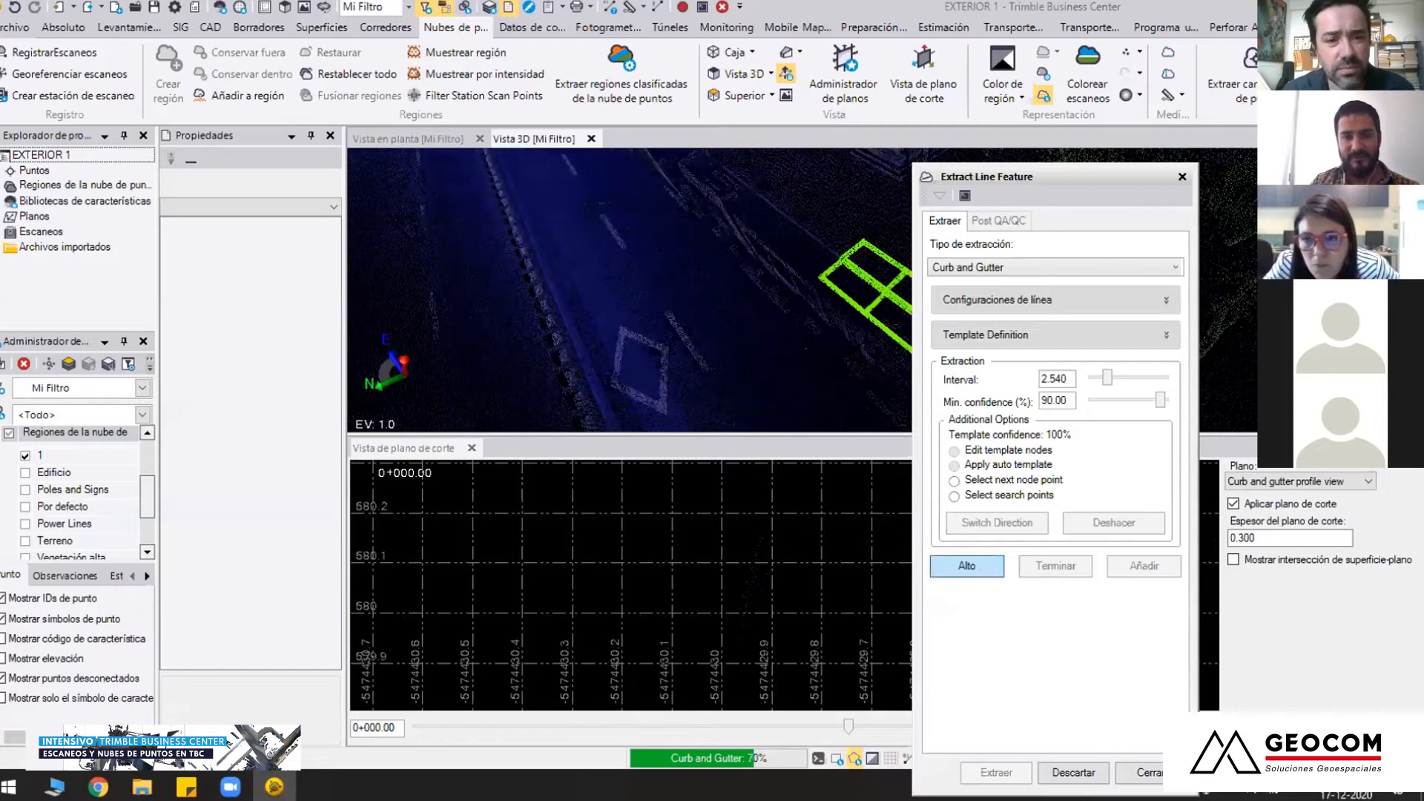
Examine the extracted curb and gutter grid along the street, from above and at street level
{"action": "middle_click_drag", "start_coordinate": [659, 291], "coordinate": [416, 190]}
{"action": "middle_click_drag", "start_coordinate": [823, 356], "coordinate": [633, 245]}
{"action": "scroll", "coordinate": [713, 308], "scroll_direction": "down", "scroll_amount": 3}
{"action": "scroll", "coordinate": [713, 308], "scroll_direction": "down", "scroll_amount": 2}
{"action": "right_click_drag", "start_coordinate": [639, 270], "coordinate": [644, 200]}
{"action": "scroll", "coordinate": [767, 275], "scroll_direction": "up", "scroll_amount": 5}
{"action": "scroll", "coordinate": [767, 274], "scroll_direction": "down", "scroll_amount": 5}
{"action": "scroll", "coordinate": [669, 329], "scroll_direction": "up", "scroll_amount": 5}
{"action": "middle_click_drag", "start_coordinate": [668, 328], "coordinate": [647, 279]}
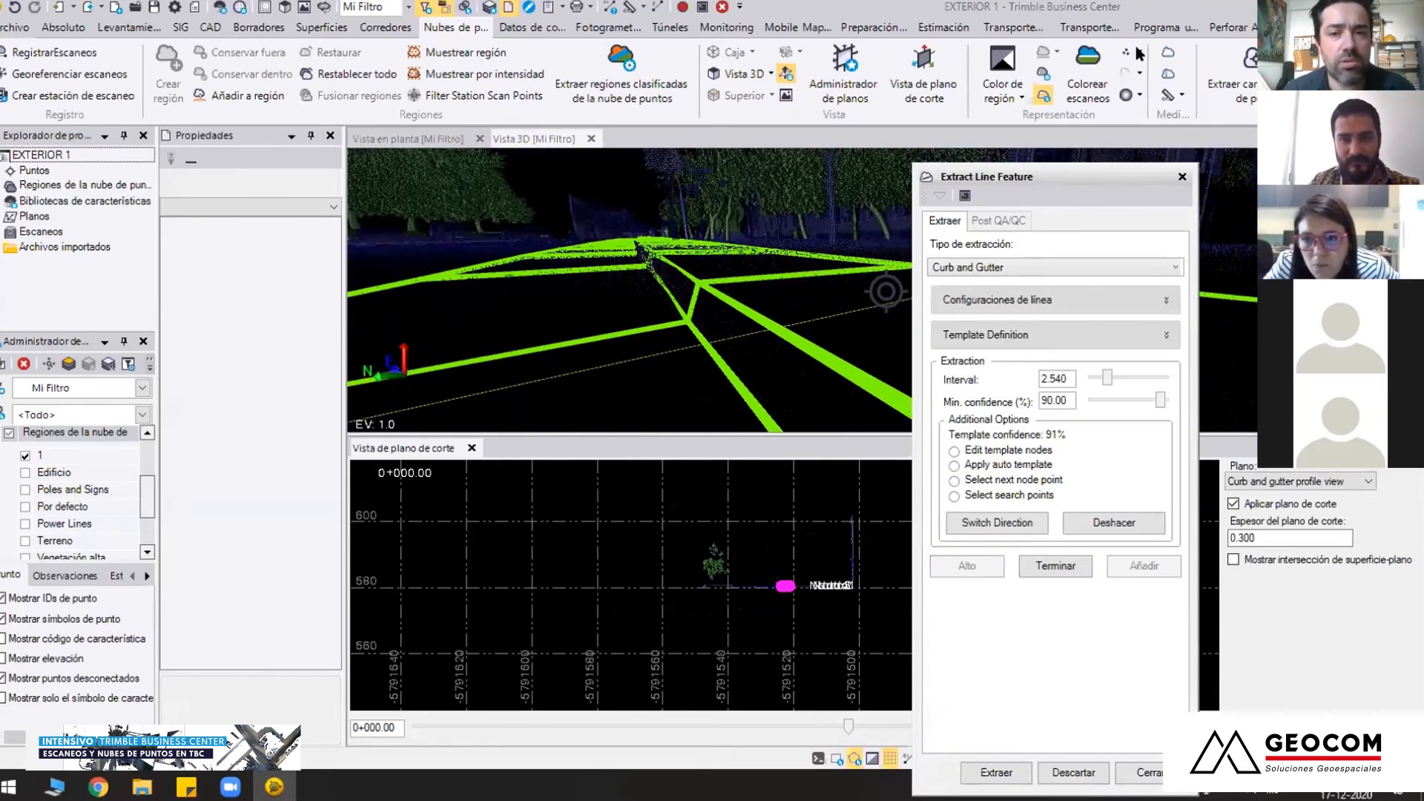
Enlarge the displayed points and color the cloud by Intensidad de la codificación por colores, dismissing the program error
{"action": "left_click", "coordinate": [1140, 52]}
{"action": "left_click", "coordinate": [1183, 134]}
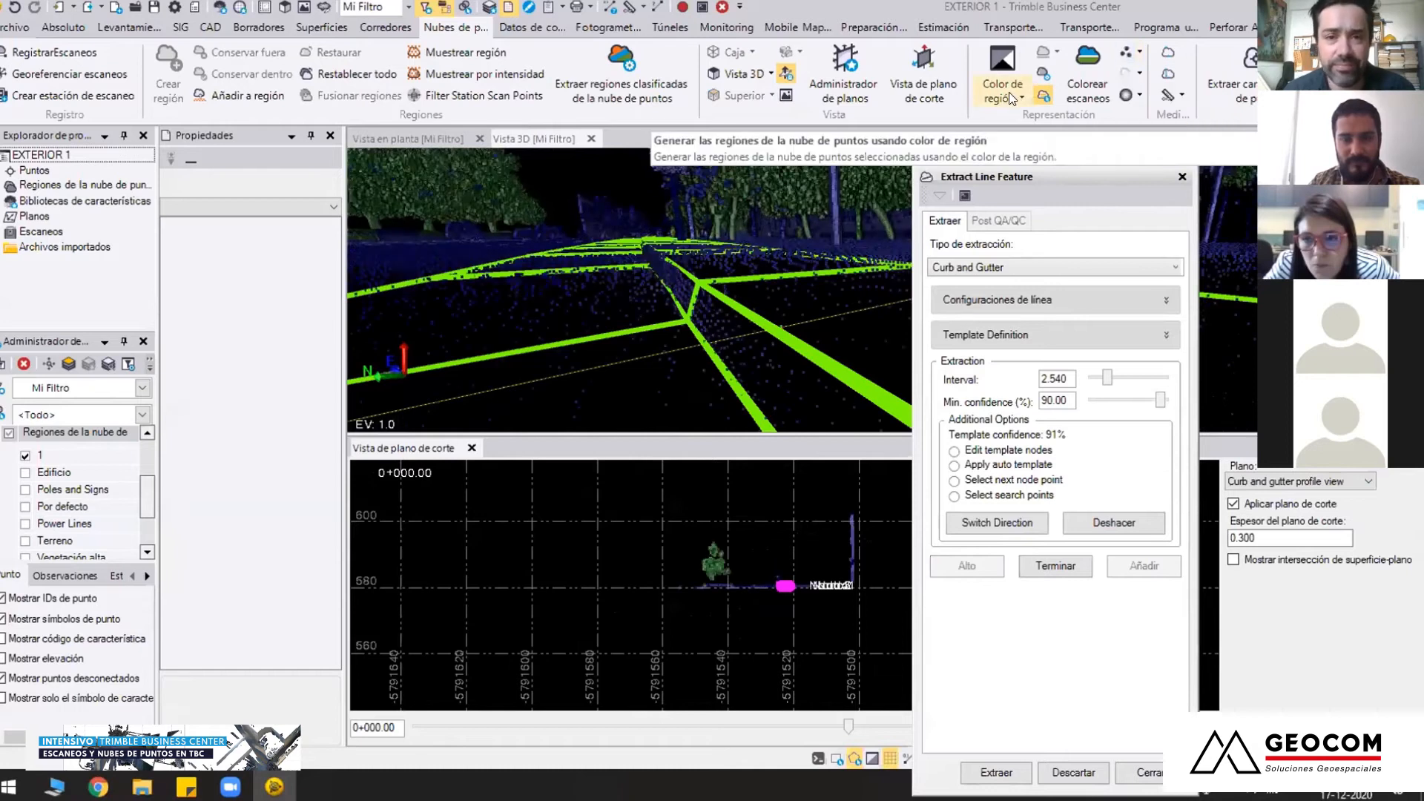
{"action": "left_click", "coordinate": [1013, 98]}
{"action": "left_click", "coordinate": [1060, 177]}
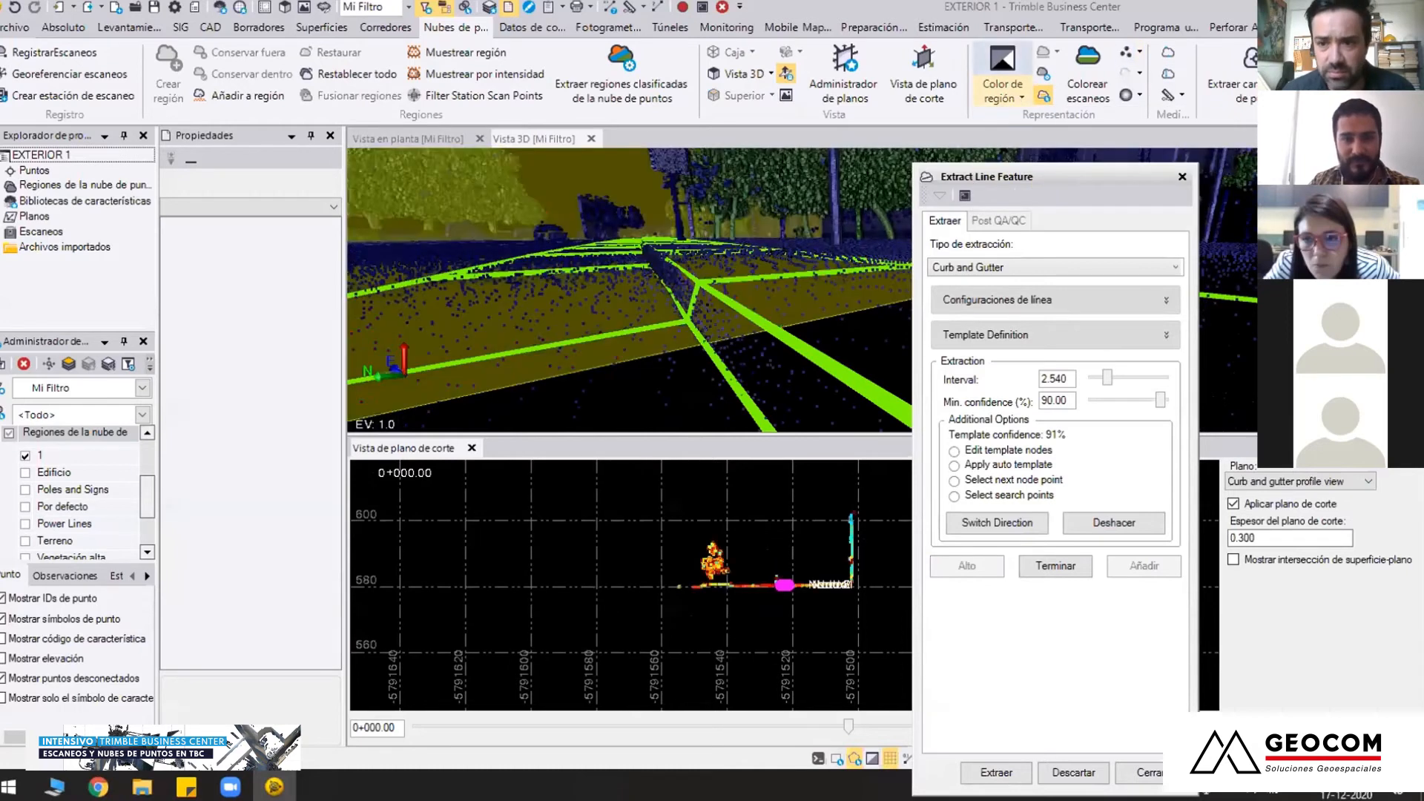
{"action": "middle_click_drag", "start_coordinate": [692, 298], "coordinate": [791, 384]}
{"action": "middle_click_drag", "start_coordinate": [722, 327], "coordinate": [671, 333]}
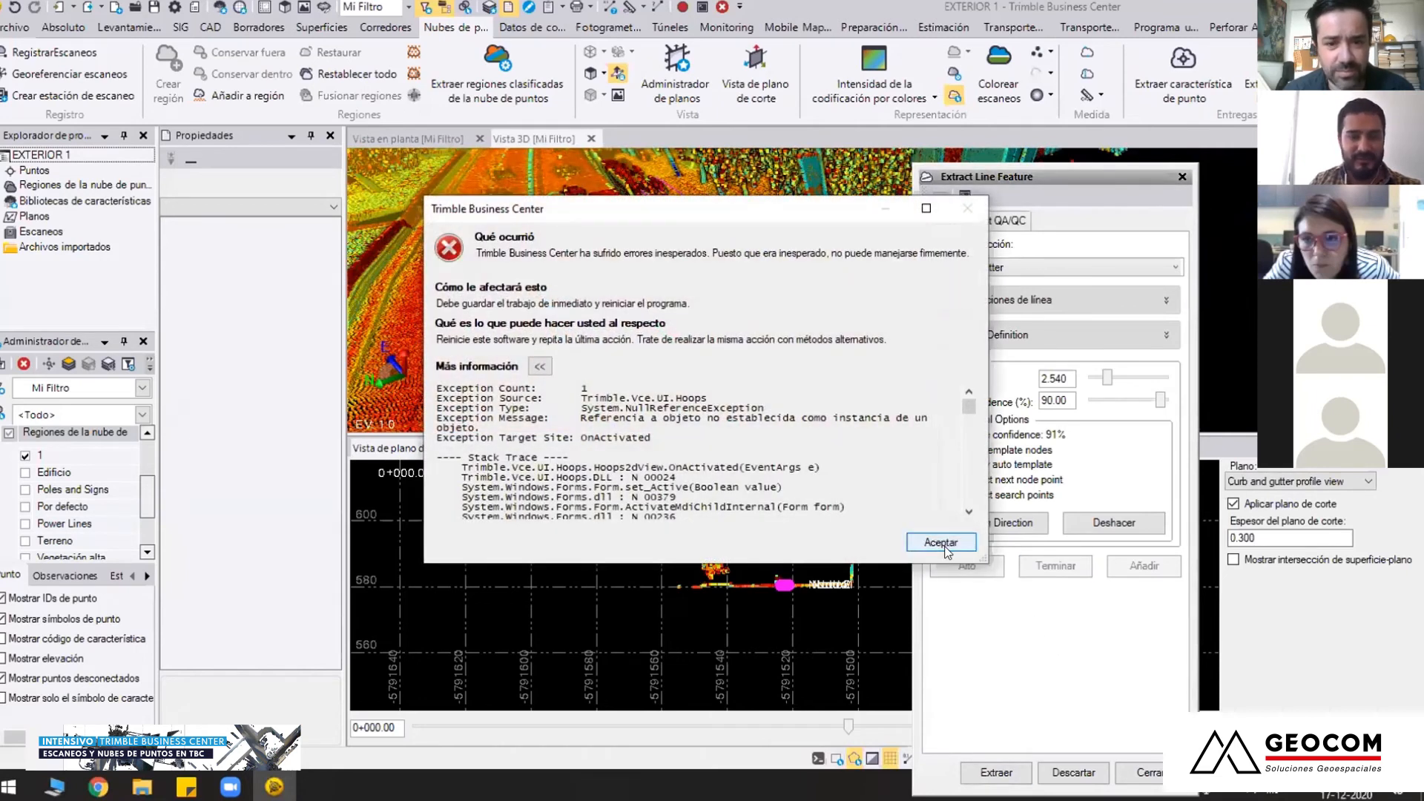
{"action": "key", "text": "Return"}
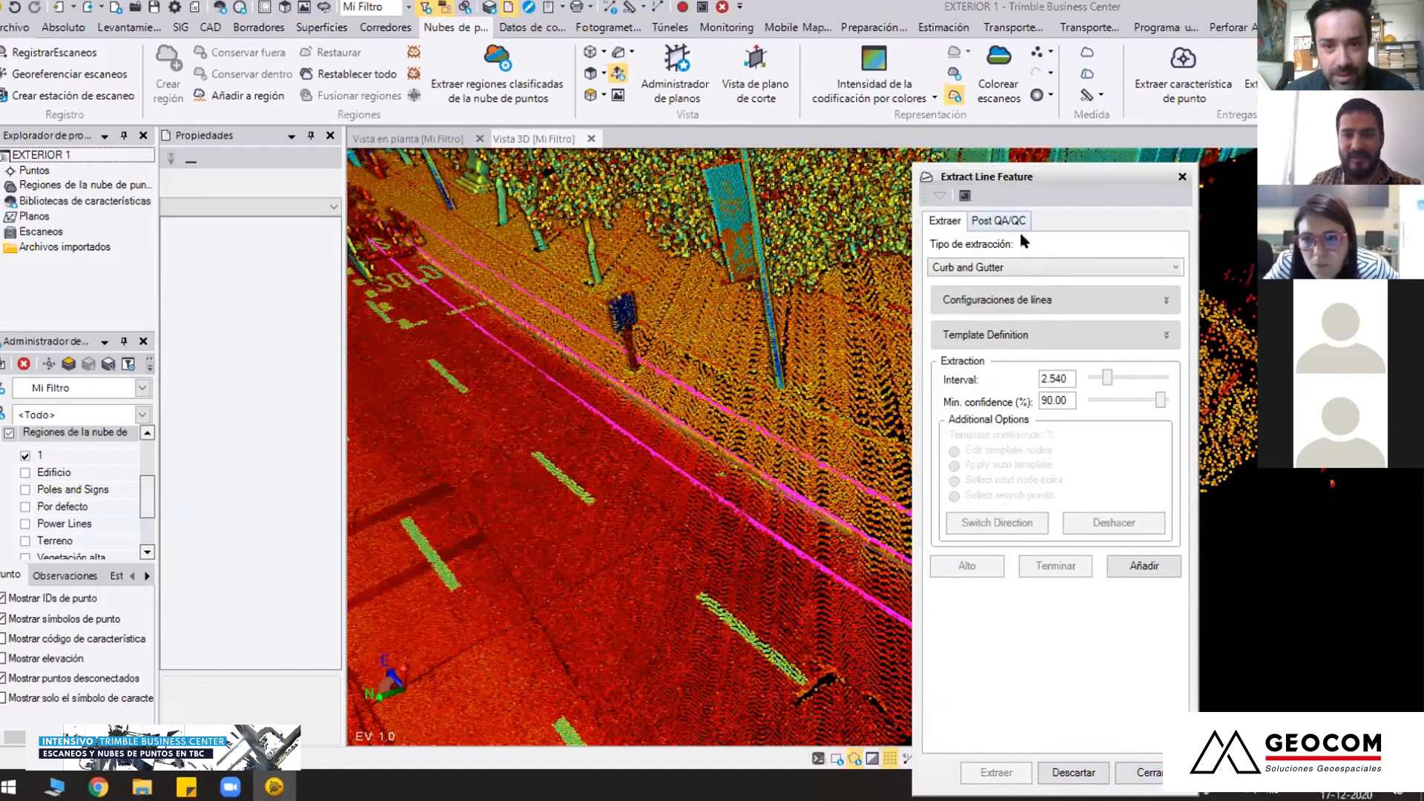
Name the extracted lines "sa" in Post QA/QC and assign them to a new layer named "linea"
{"action": "left_click", "coordinate": [1002, 221]}
{"action": "left_click", "coordinate": [1018, 455]}
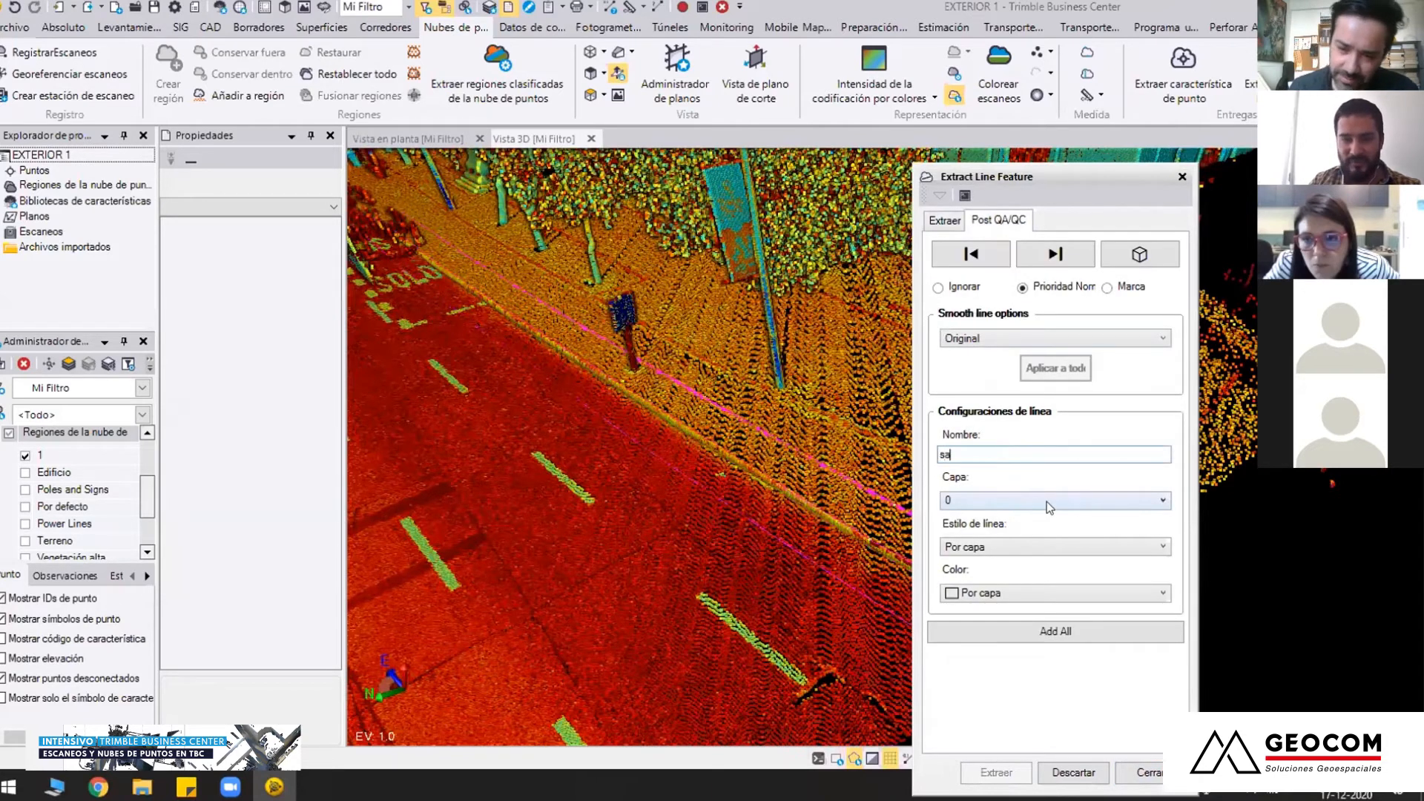
{"action": "left_click", "coordinate": [1049, 507]}
{"action": "left_click", "coordinate": [979, 566]}
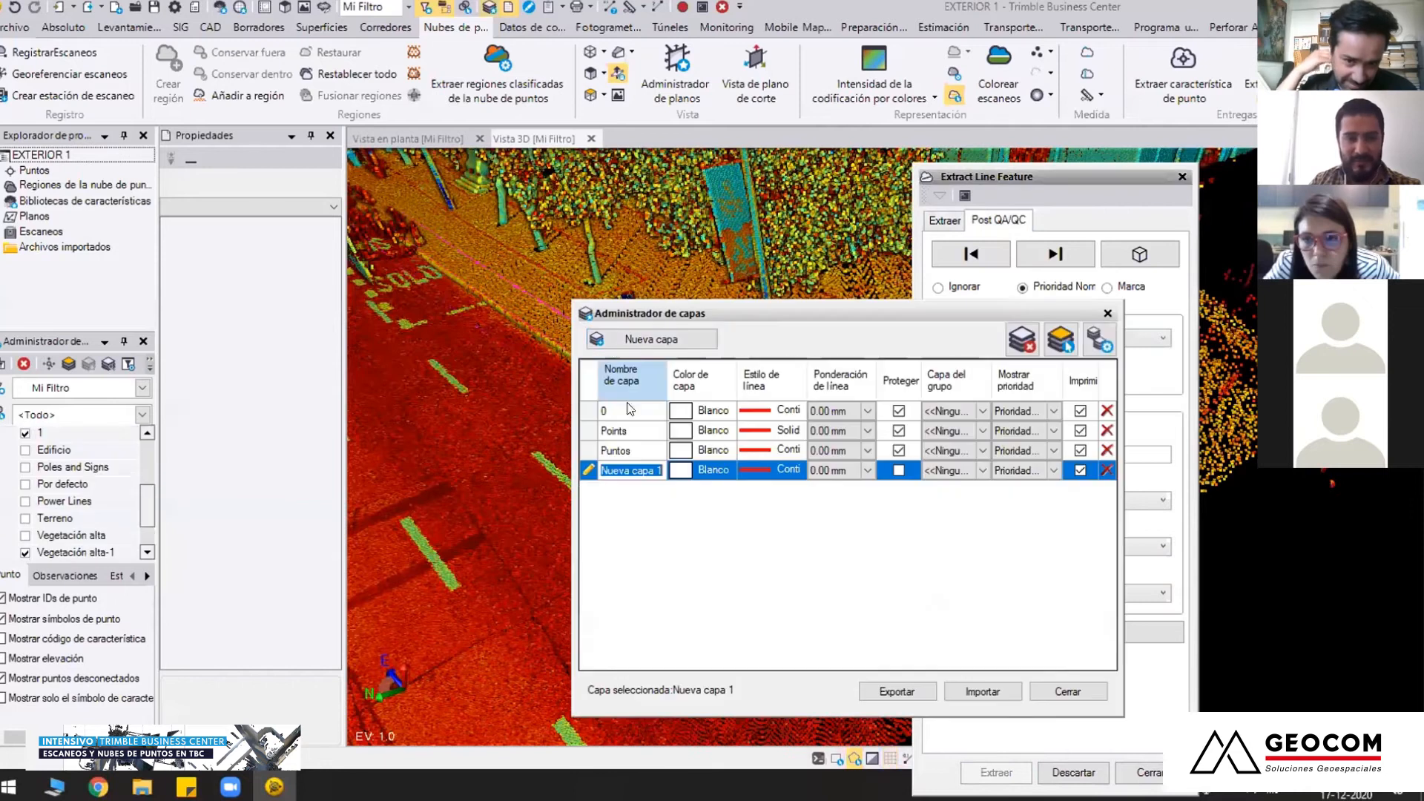
{"action": "type", "text": "ln"}
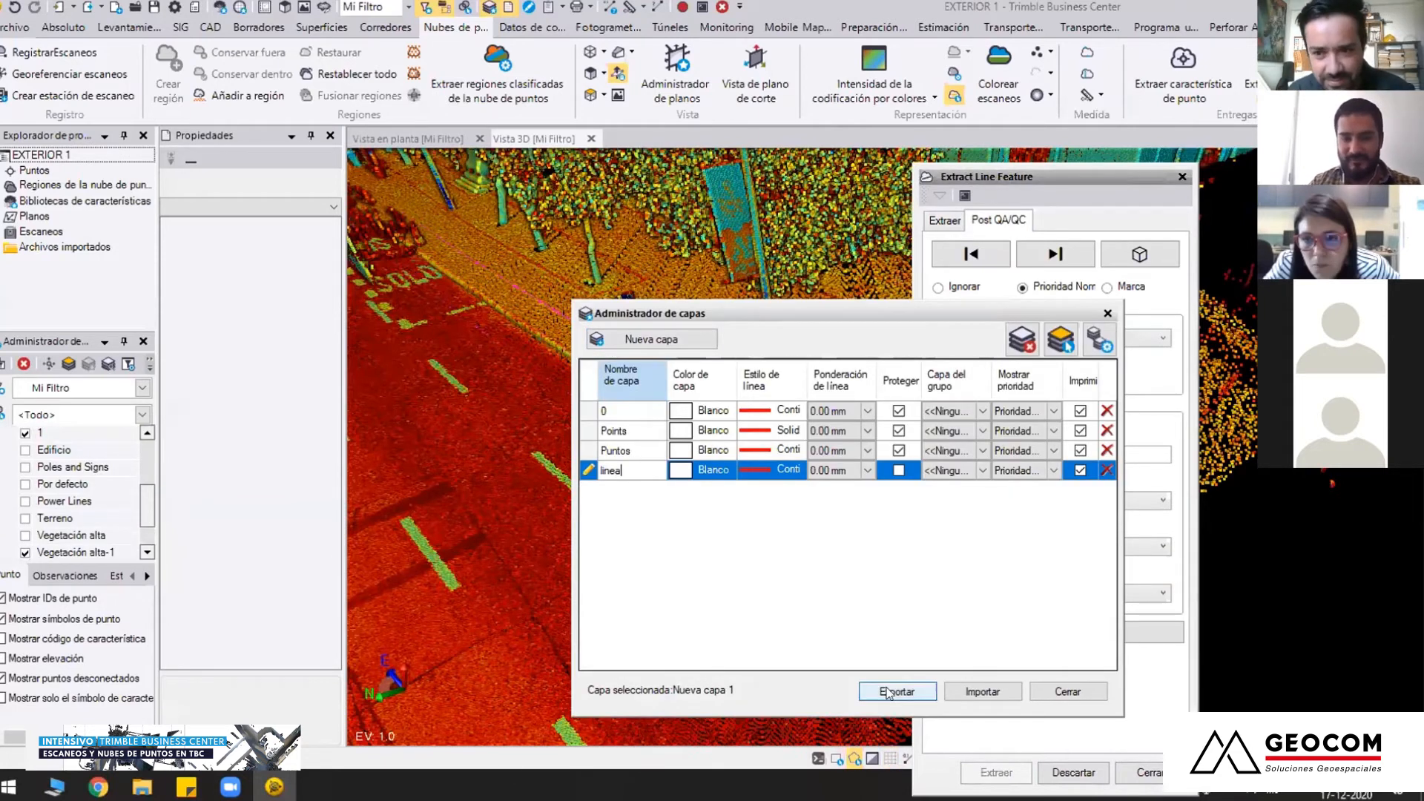
{"action": "left_click", "coordinate": [1068, 692]}
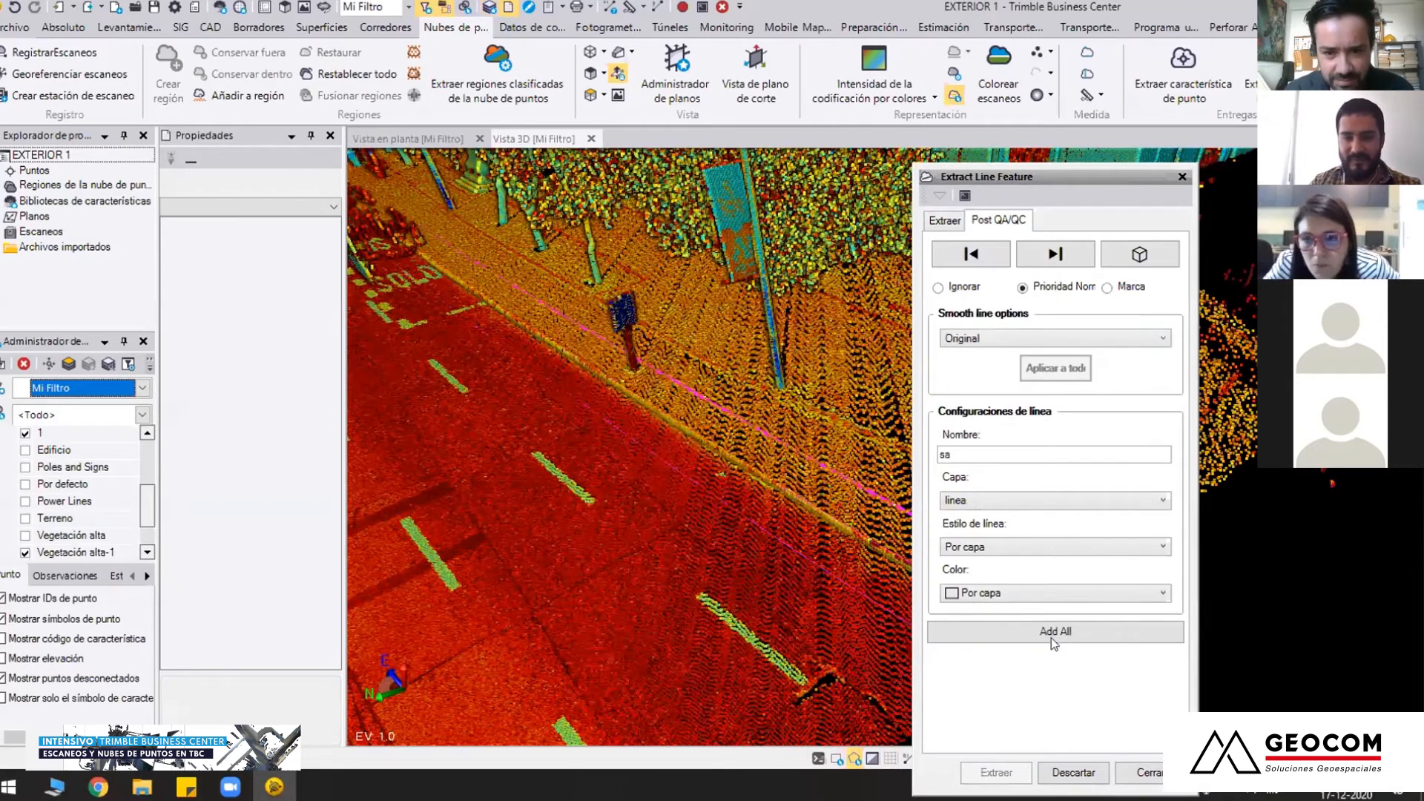
Add all extracted curb lines to the project, close Extract Line Feature and view them against the street cloud
{"action": "left_click", "coordinate": [1055, 635]}
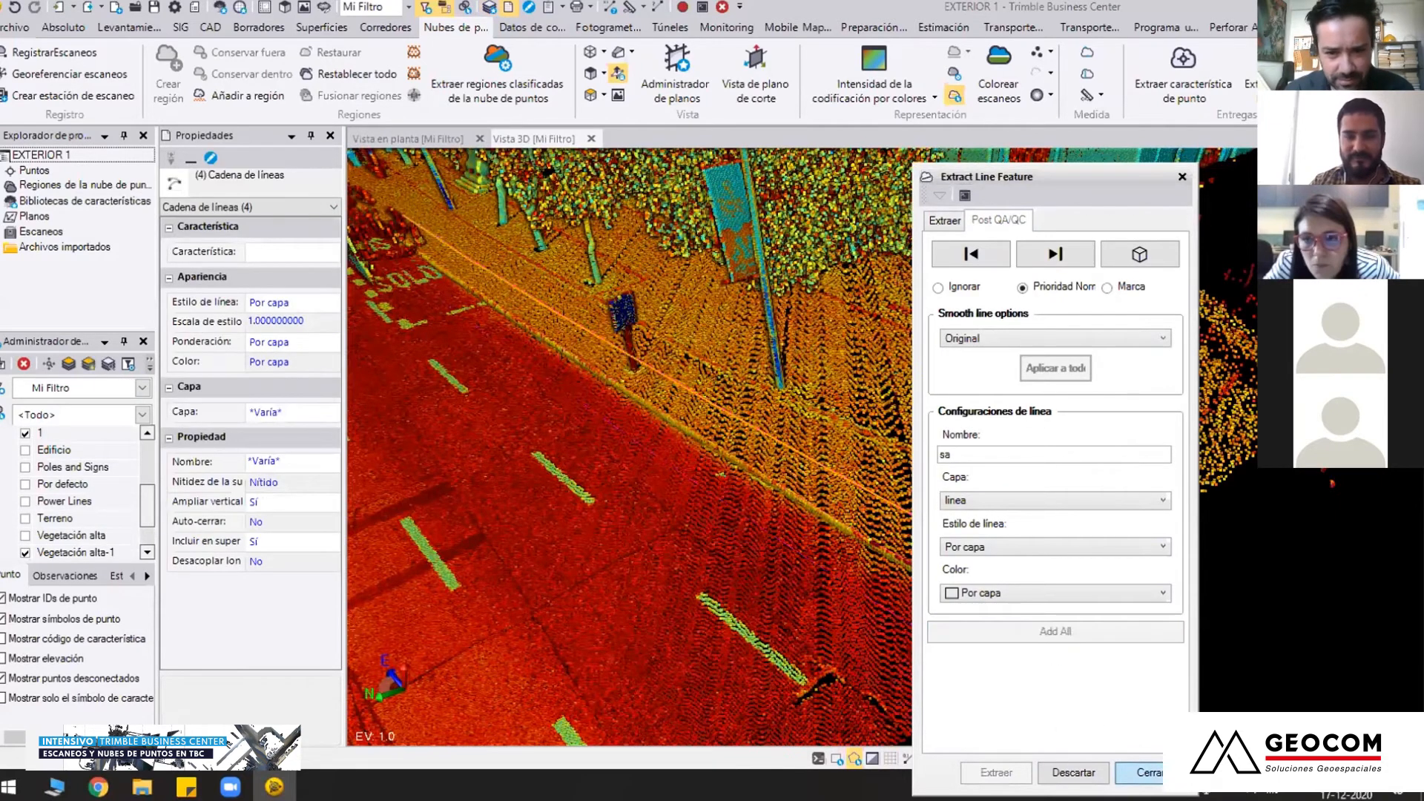
{"action": "left_click", "coordinate": [1145, 773]}
{"action": "scroll", "coordinate": [944, 553], "scroll_direction": "up", "scroll_amount": 1}
{"action": "mouse_move", "coordinate": [866, 557]}
{"action": "middle_mouse_down"}
{"action": "mouse_move", "coordinate": [809, 577]}
{"action": "mouse_move", "coordinate": [932, 564]}
{"action": "mouse_move", "coordinate": [1086, 616]}
{"action": "mouse_move", "coordinate": [1011, 670]}
{"action": "middle_mouse_up"}
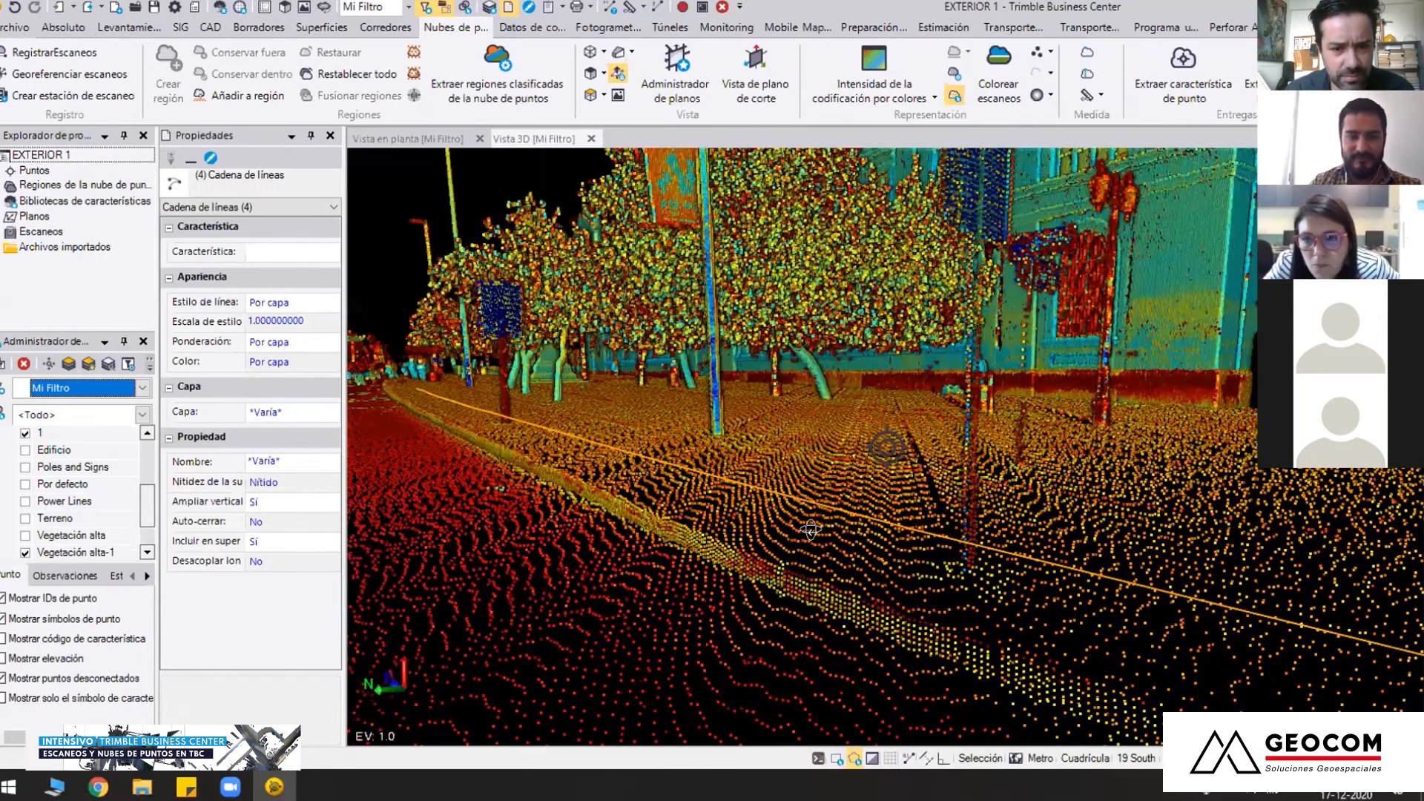
{"action": "middle_click_drag", "start_coordinate": [820, 558], "coordinate": [629, 461]}
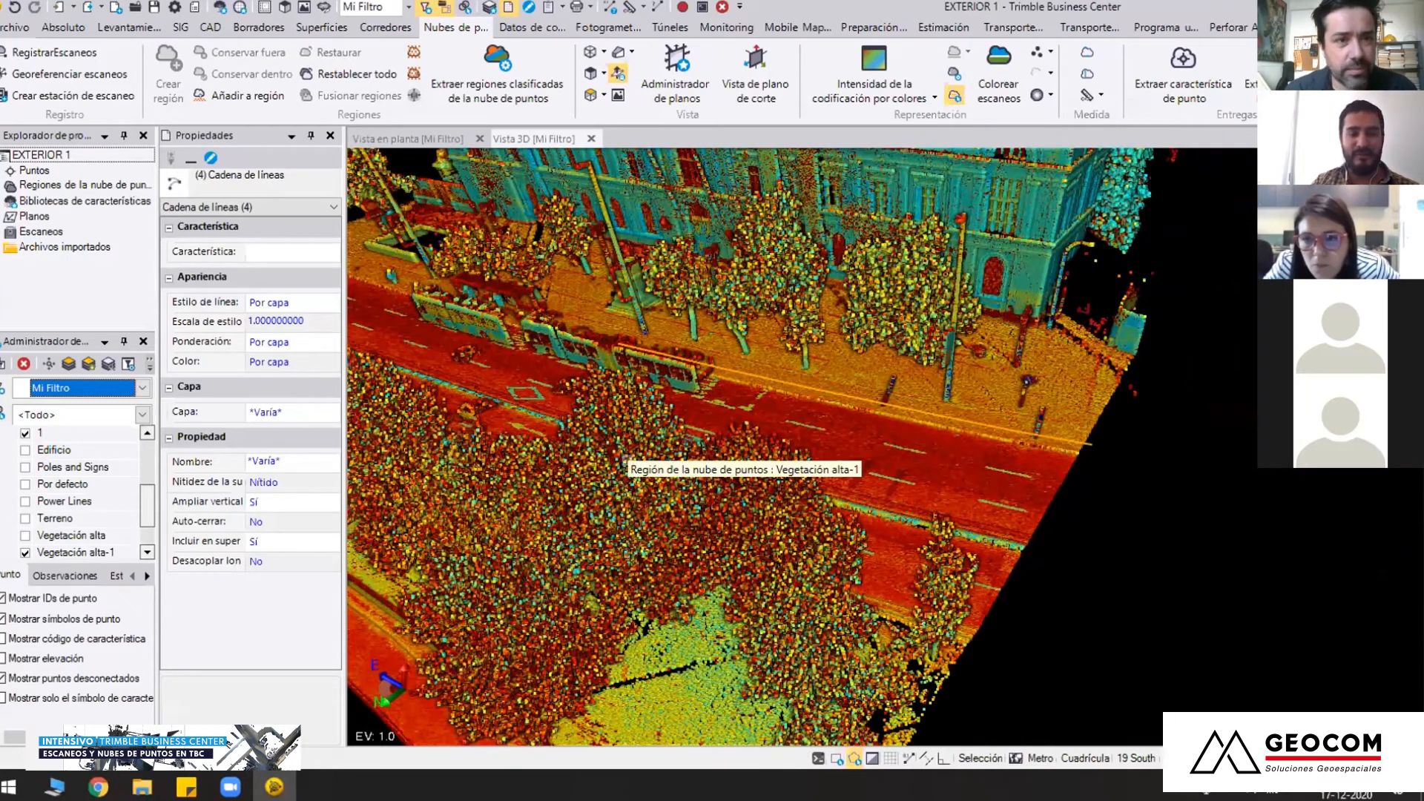
{"action": "middle_click_drag", "start_coordinate": [627, 461], "coordinate": [635, 432]}
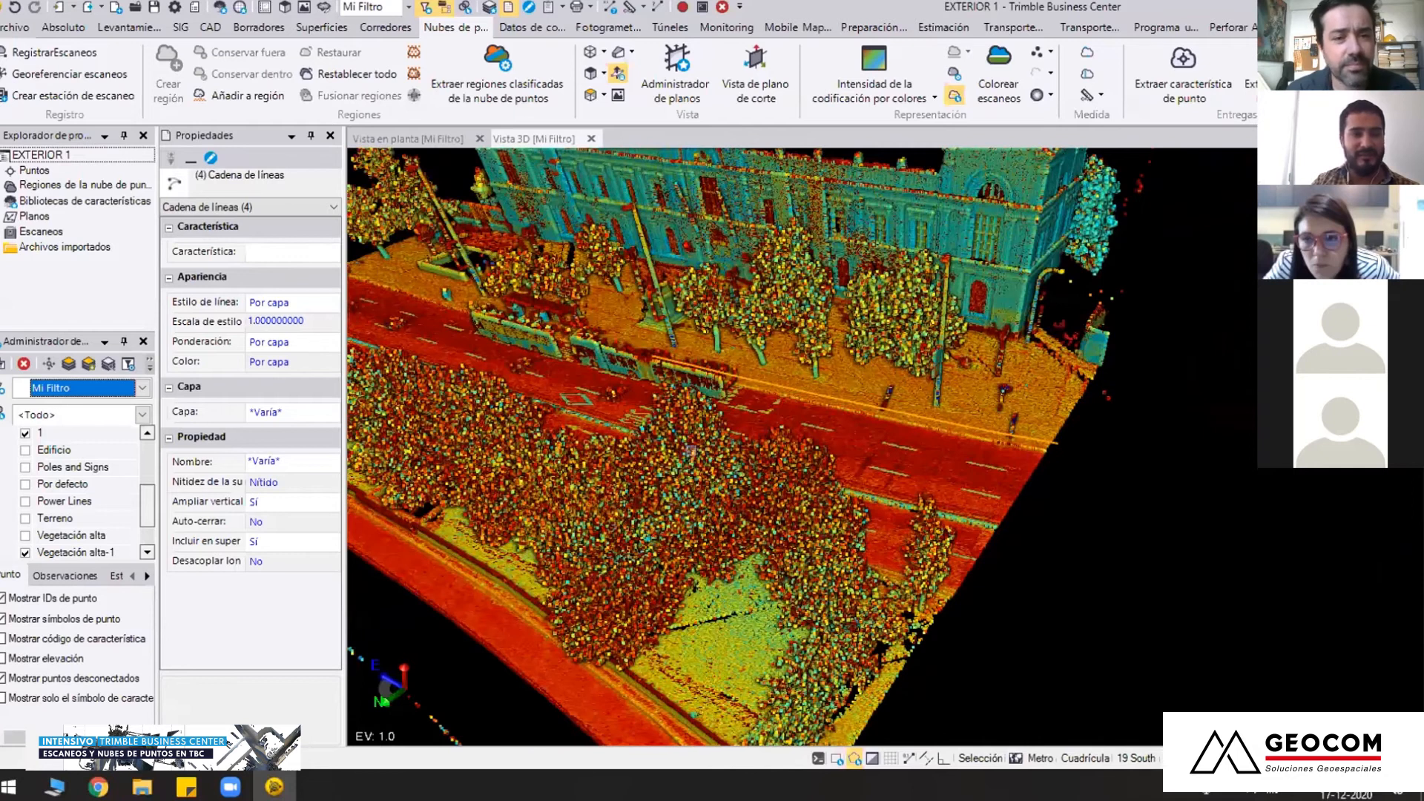
{"action": "scroll", "coordinate": [692, 450], "scroll_direction": "down", "scroll_amount": 1}
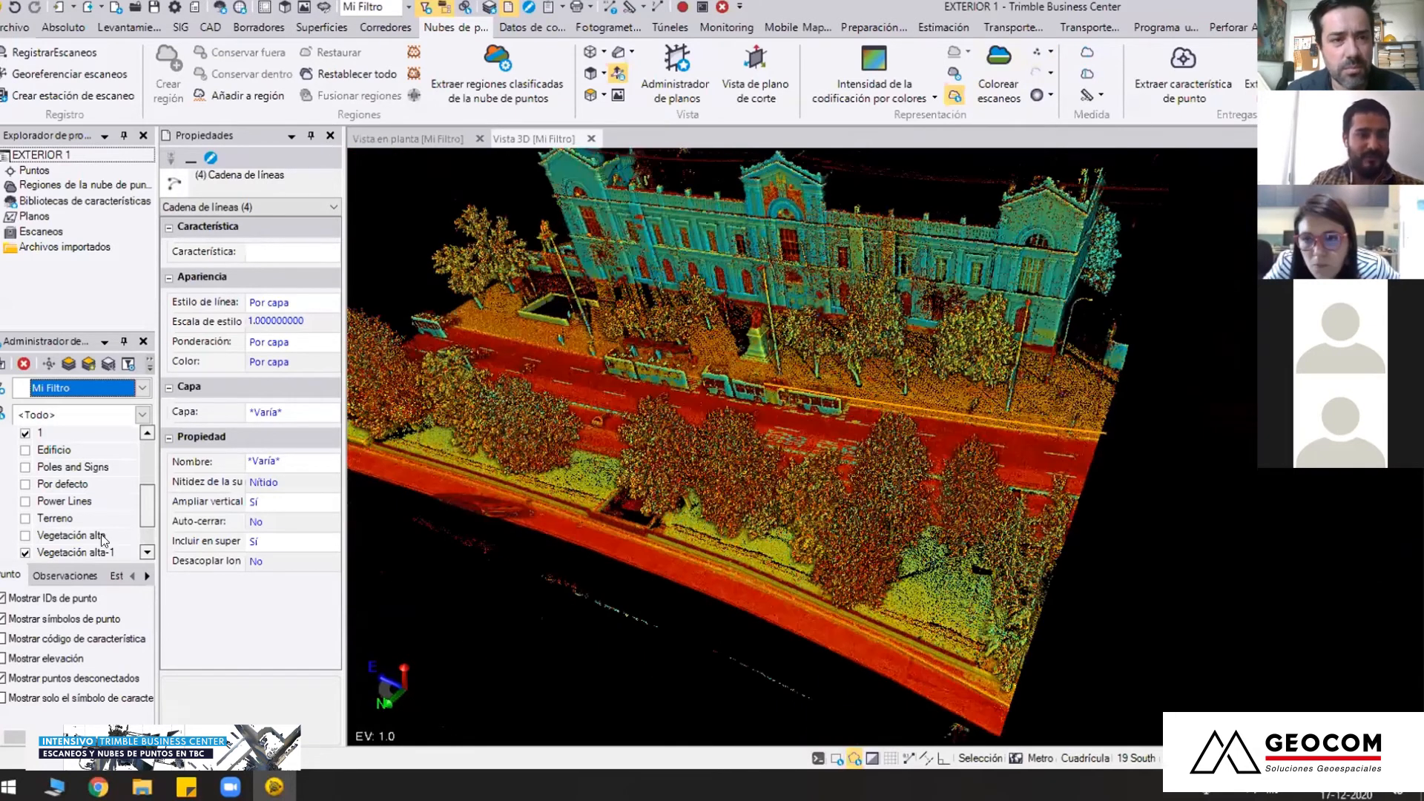
Set the point cloud rendering to Color de región so the extracted curb lines stand out
{"action": "left_click", "coordinate": [25, 553]}
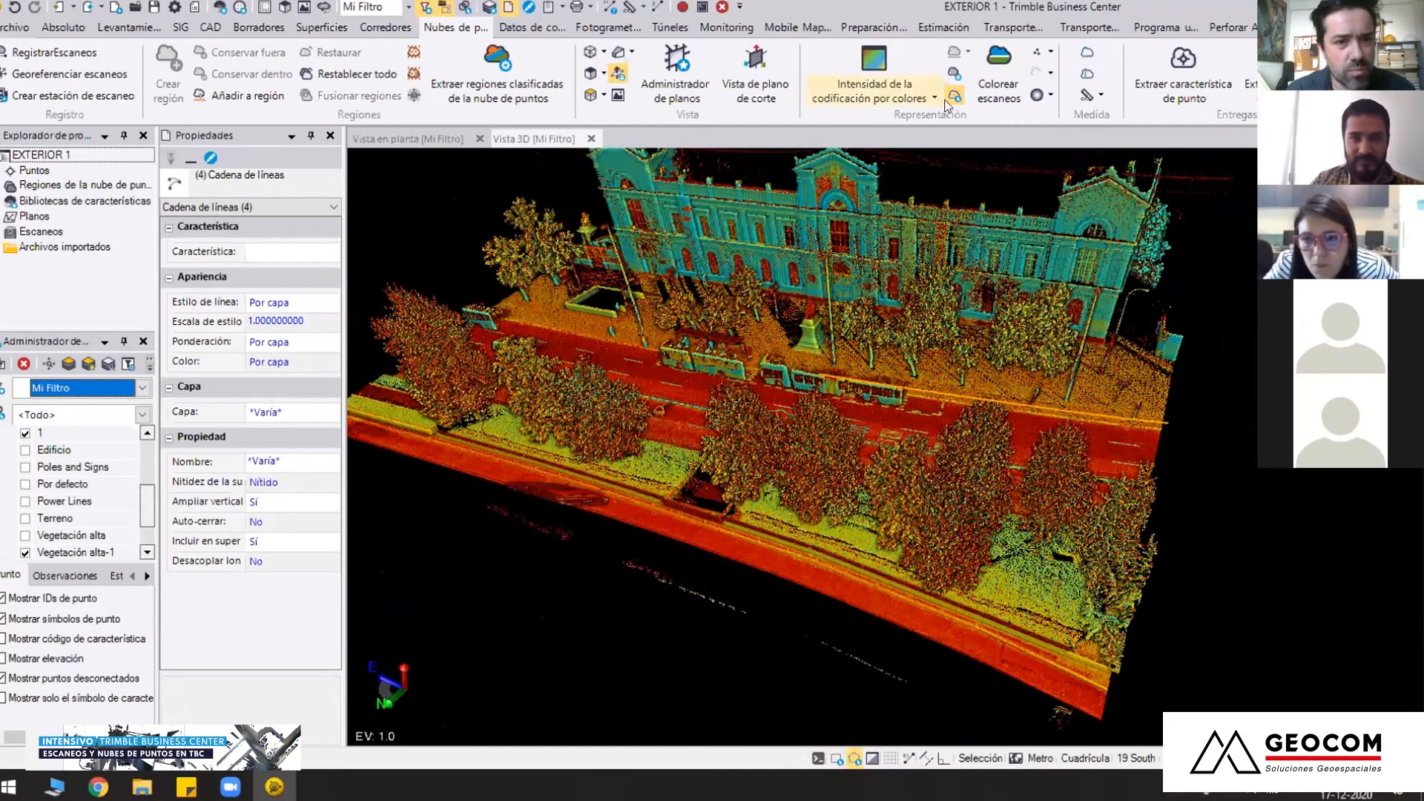
{"action": "left_click", "coordinate": [890, 103]}
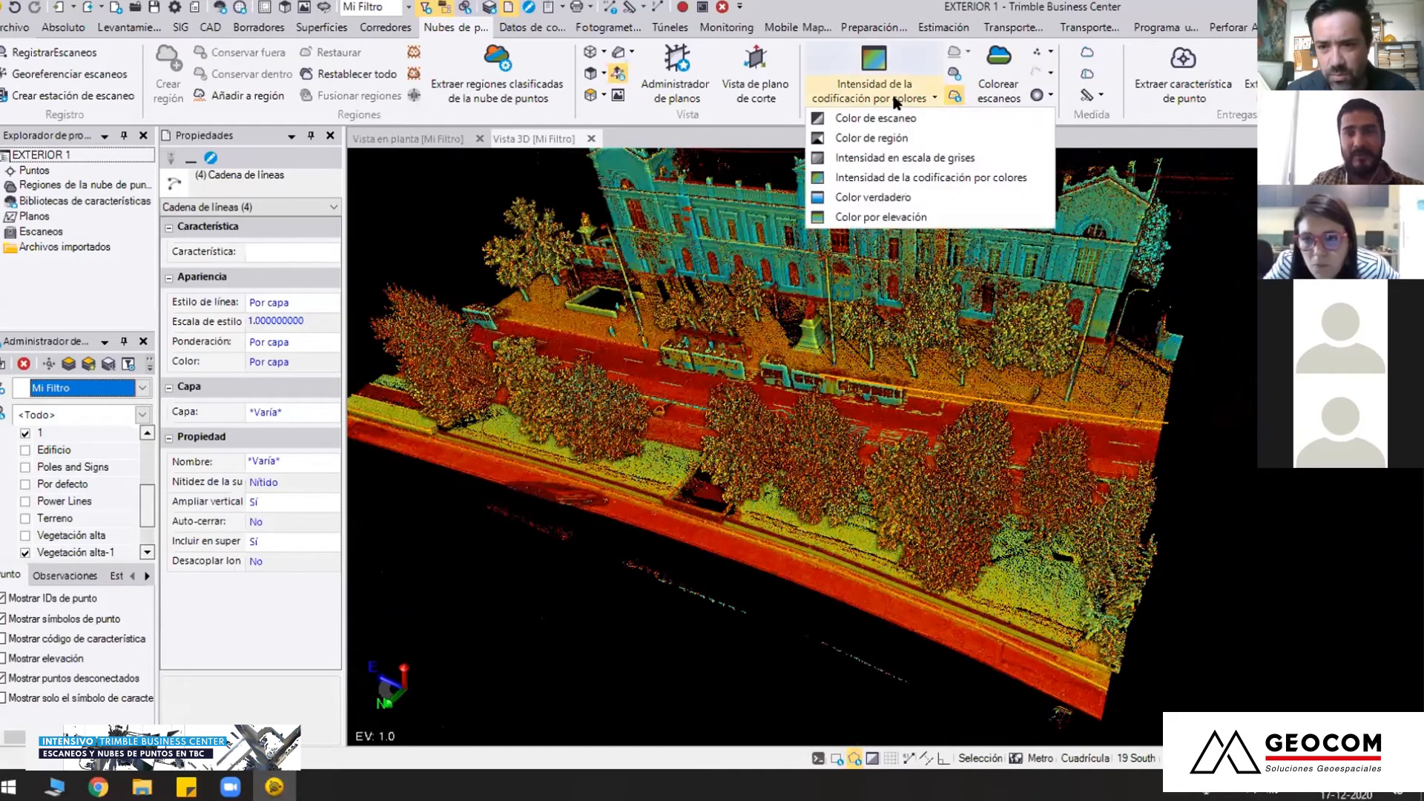
{"action": "left_click", "coordinate": [883, 138]}
{"action": "scroll", "coordinate": [834, 437], "scroll_direction": "up", "scroll_amount": 3}
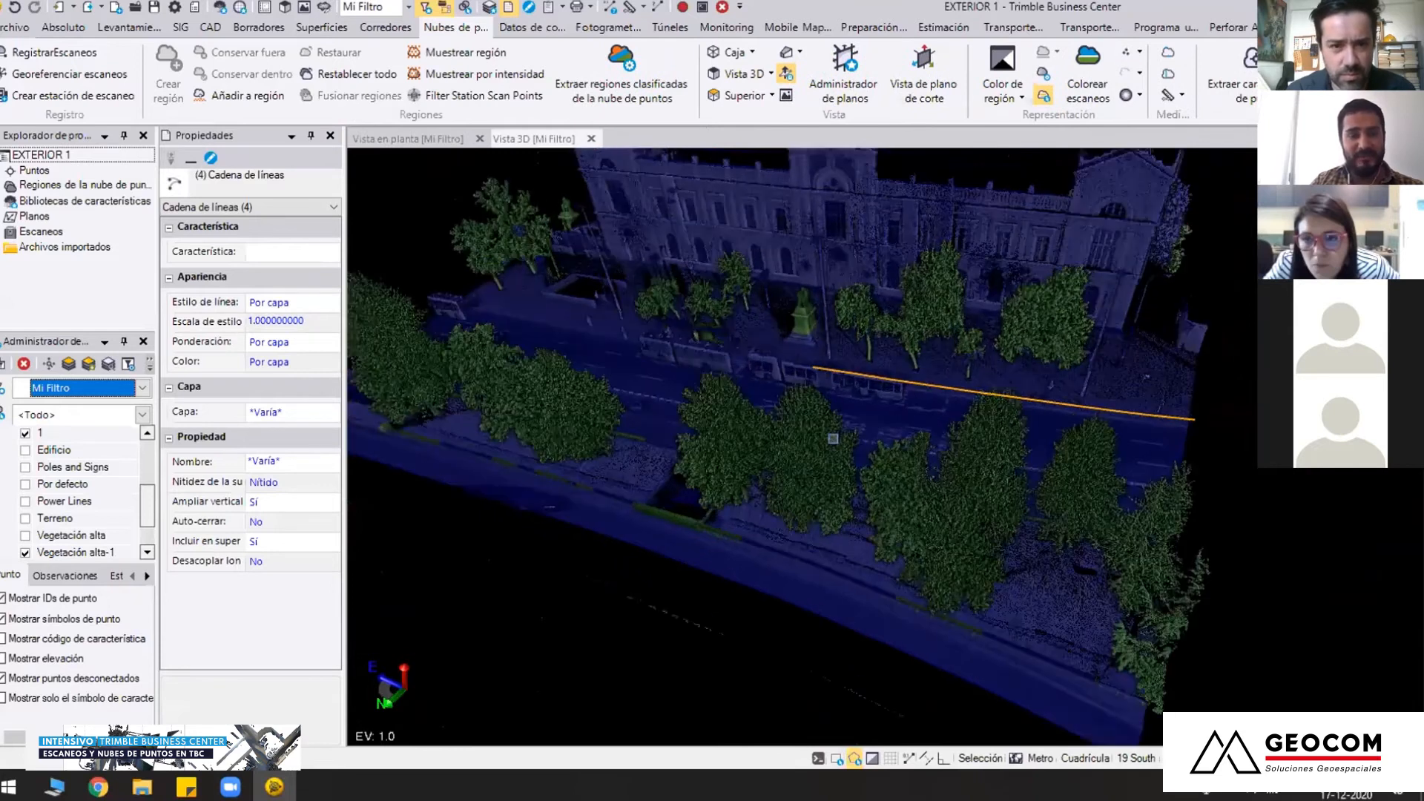
Hide the Capas group in the Mi Filtro view filter and open point feature extraction with the street trees in close view
{"action": "middle_click_drag", "start_coordinate": [794, 446], "coordinate": [801, 373]}
{"action": "scroll", "coordinate": [95, 519], "scroll_direction": "up", "scroll_amount": 2}
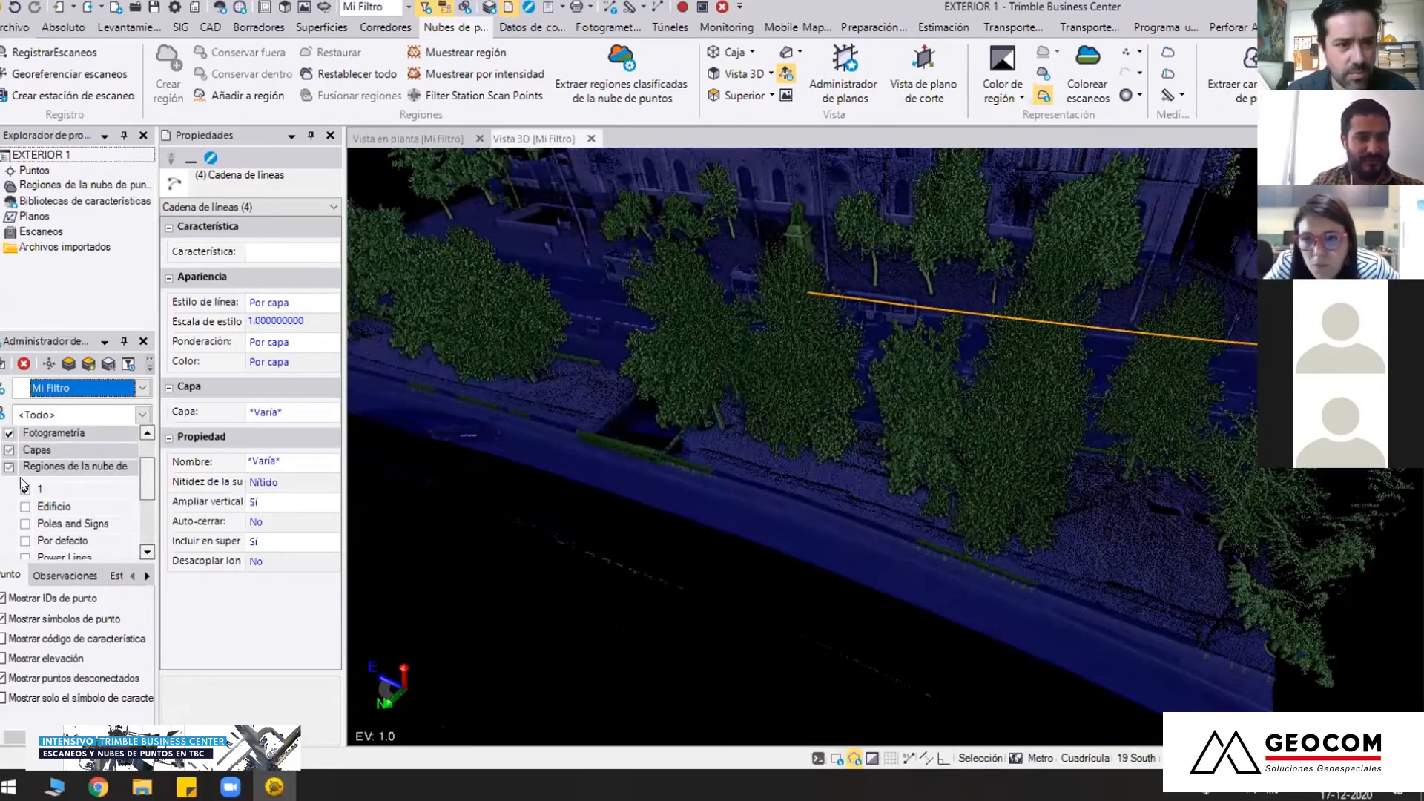
{"action": "left_click", "coordinate": [9, 484]}
{"action": "mouse_move", "coordinate": [805, 473]}
{"action": "middle_mouse_down"}
{"action": "mouse_move", "coordinate": [833, 455]}
{"action": "mouse_move", "coordinate": [800, 404]}
{"action": "mouse_move", "coordinate": [814, 449]}
{"action": "middle_mouse_up"}
{"action": "scroll", "coordinate": [813, 445], "scroll_direction": "up", "scroll_amount": 3}
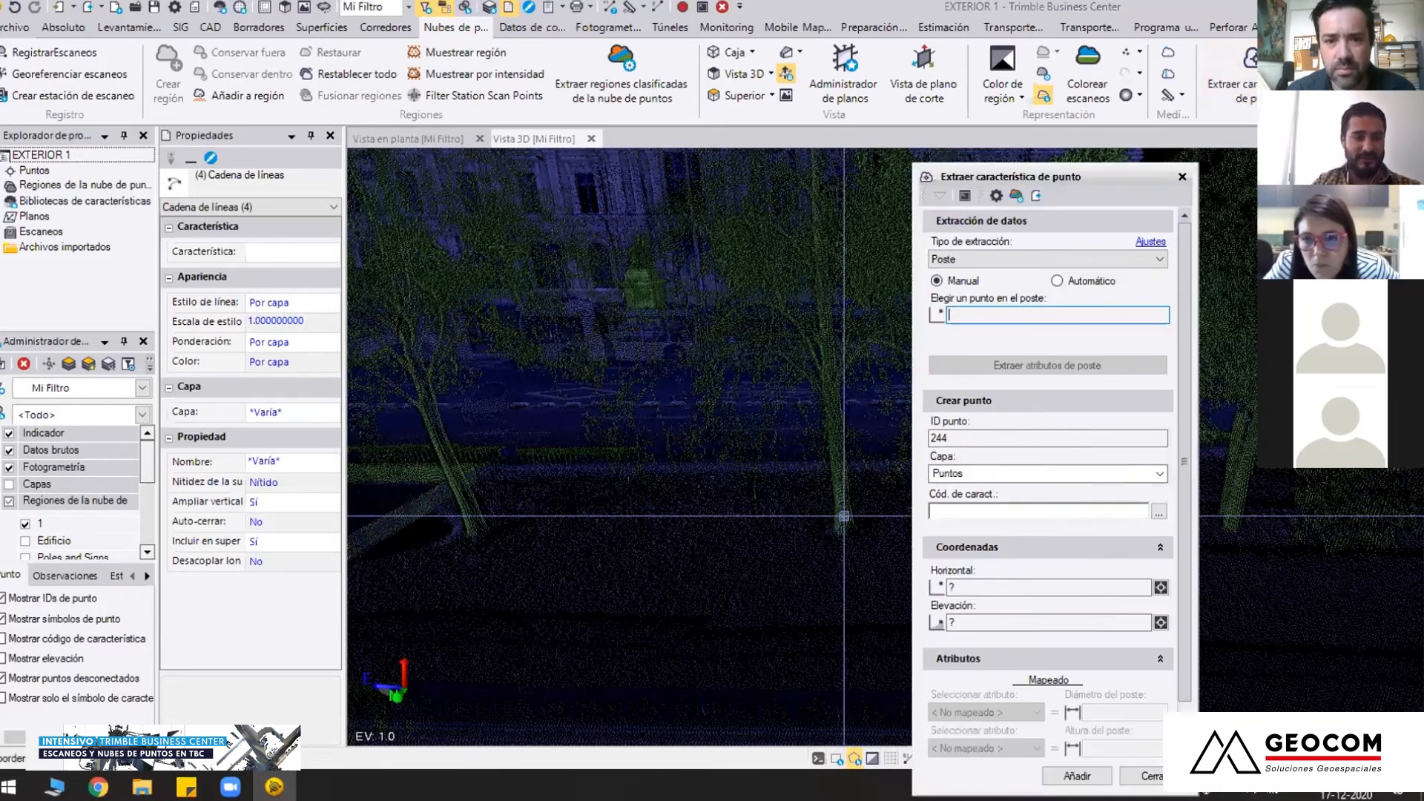
Pick a point on a street tree's trunk in manual mode and set the extraction type to Arbol
{"action": "mouse_move", "coordinate": [780, 522]}
{"action": "middle_mouse_down"}
{"action": "mouse_move", "coordinate": [736, 487]}
{"action": "mouse_move", "coordinate": [797, 419]}
{"action": "middle_mouse_up"}
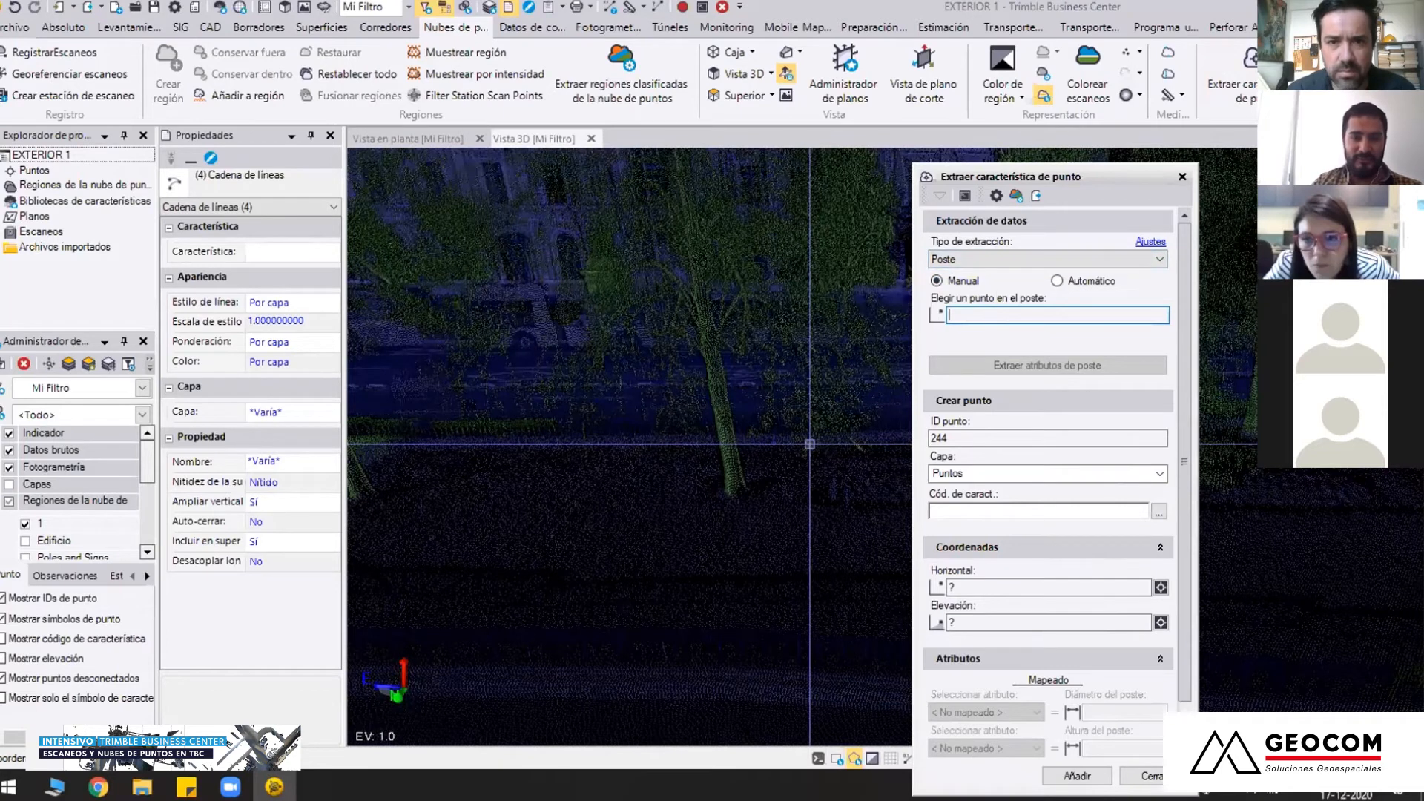
{"action": "mouse_move", "coordinate": [733, 437]}
{"action": "middle_mouse_down"}
{"action": "mouse_move", "coordinate": [735, 425]}
{"action": "mouse_move", "coordinate": [887, 448]}
{"action": "middle_mouse_up"}
{"action": "left_click", "coordinate": [710, 423]}
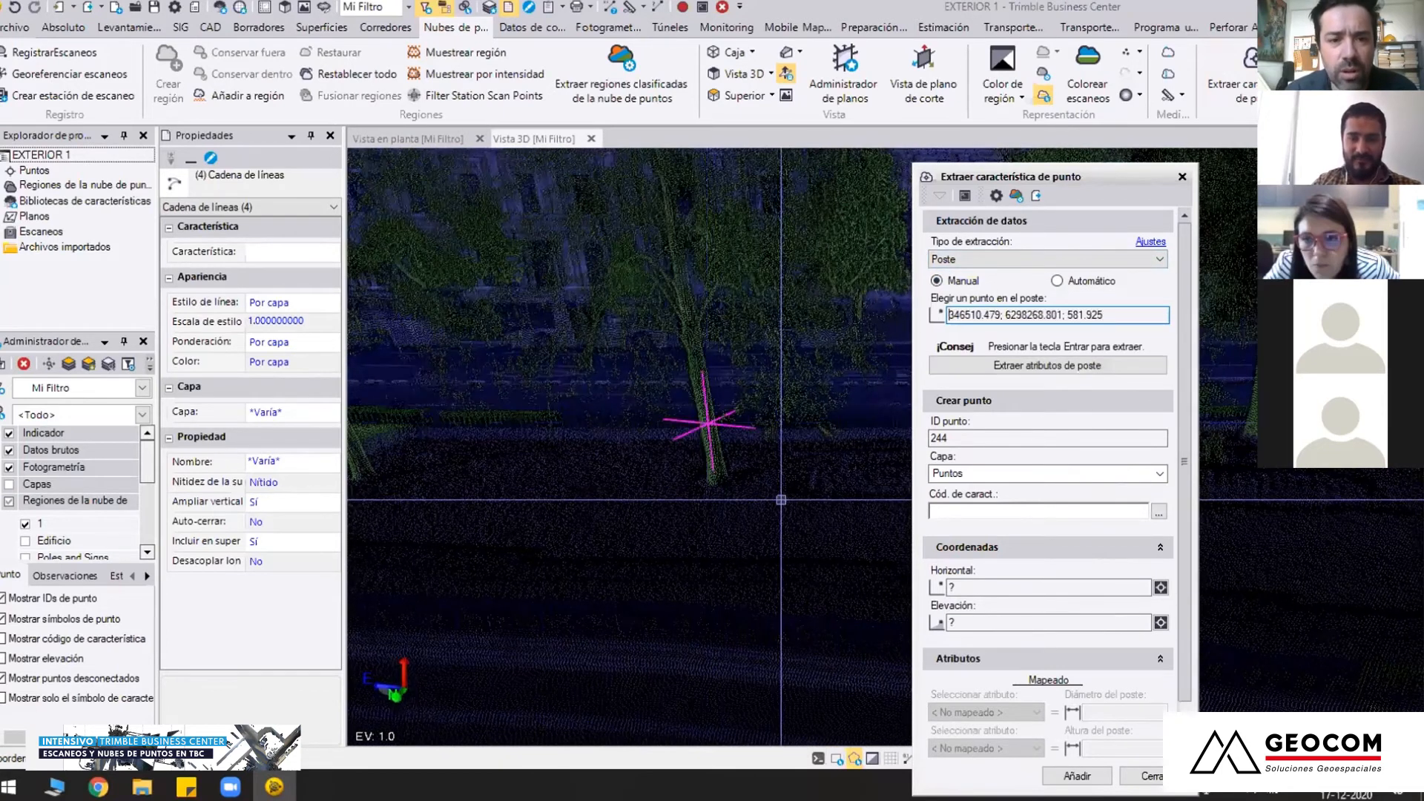
{"action": "scroll", "coordinate": [779, 499], "scroll_direction": "down", "scroll_amount": 5}
{"action": "middle_click_drag", "start_coordinate": [677, 540], "coordinate": [558, 591]}
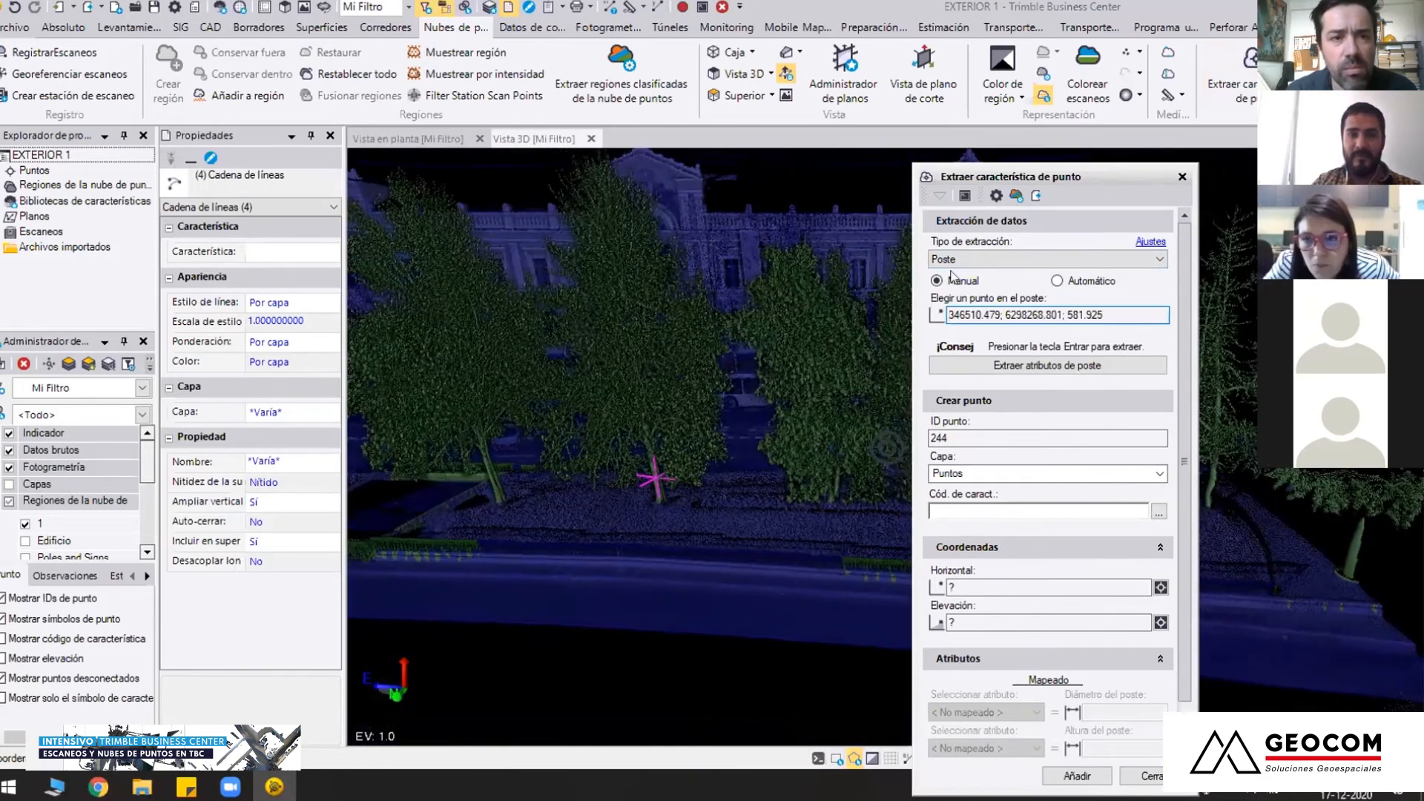
{"action": "left_click", "coordinate": [970, 260]}
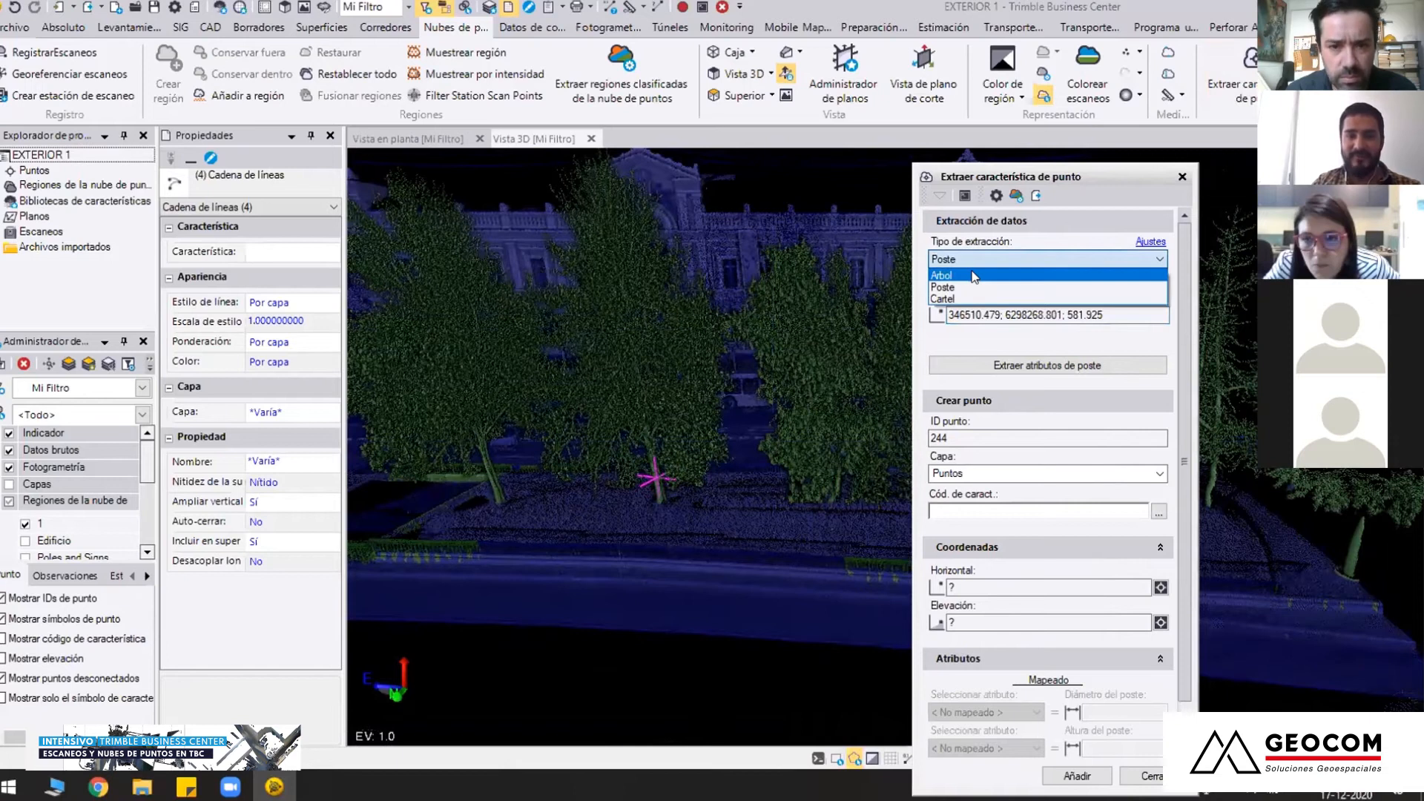
{"action": "left_click", "coordinate": [974, 276]}
{"action": "scroll", "coordinate": [653, 552], "scroll_direction": "up", "scroll_amount": 3}
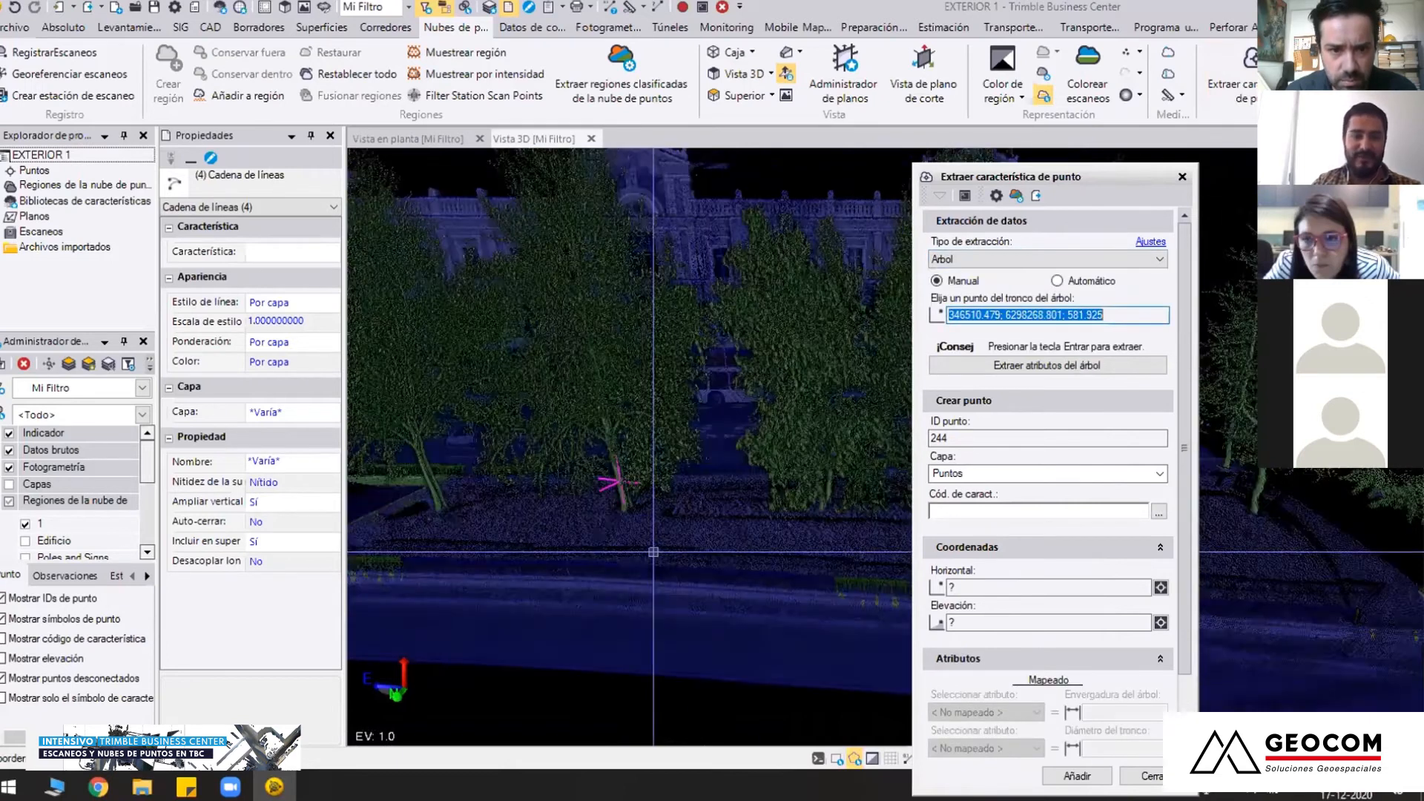
{"action": "right_click_drag", "start_coordinate": [653, 551], "coordinate": [604, 512]}
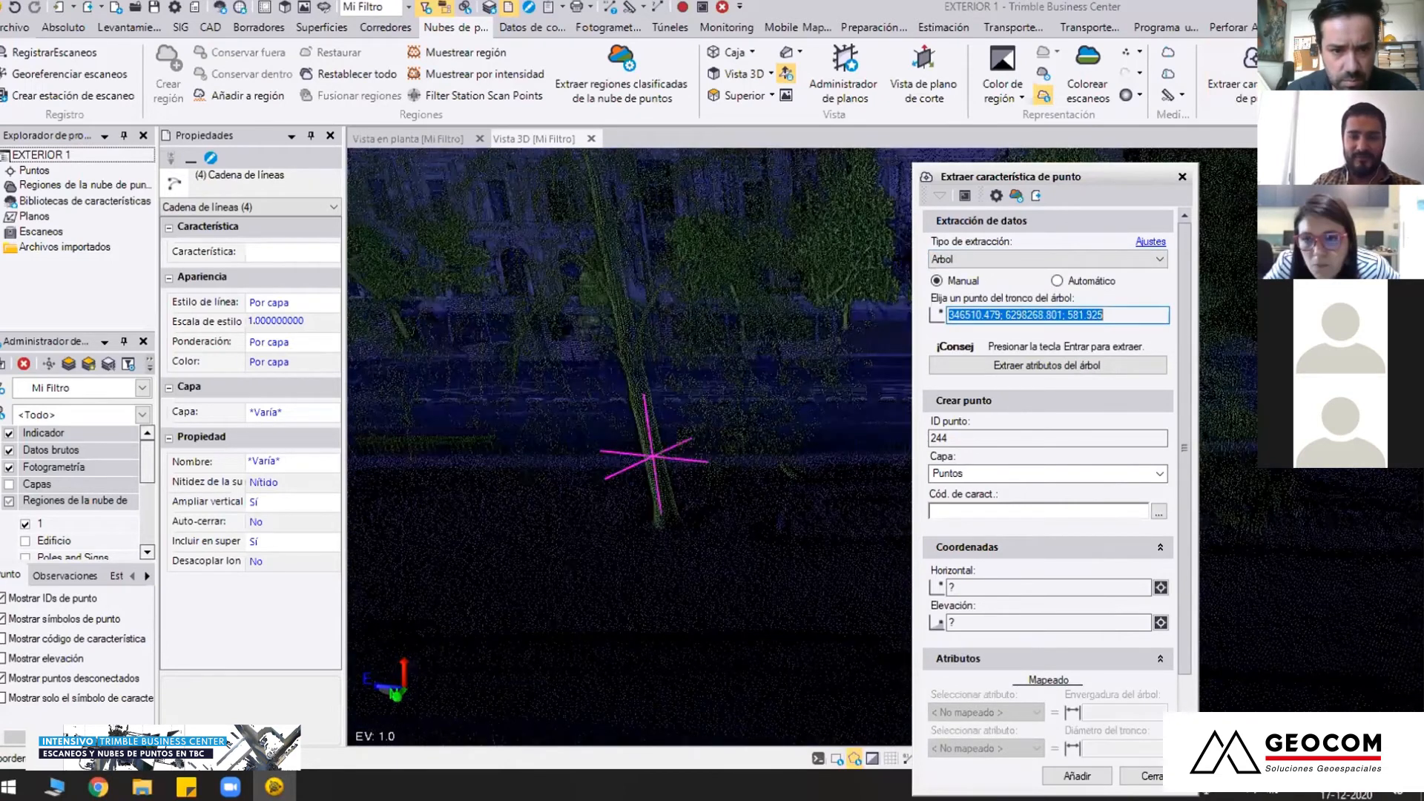
Assign the feature code ARB (Arbol) from the code library to the point being created
{"action": "left_click", "coordinate": [1129, 507]}
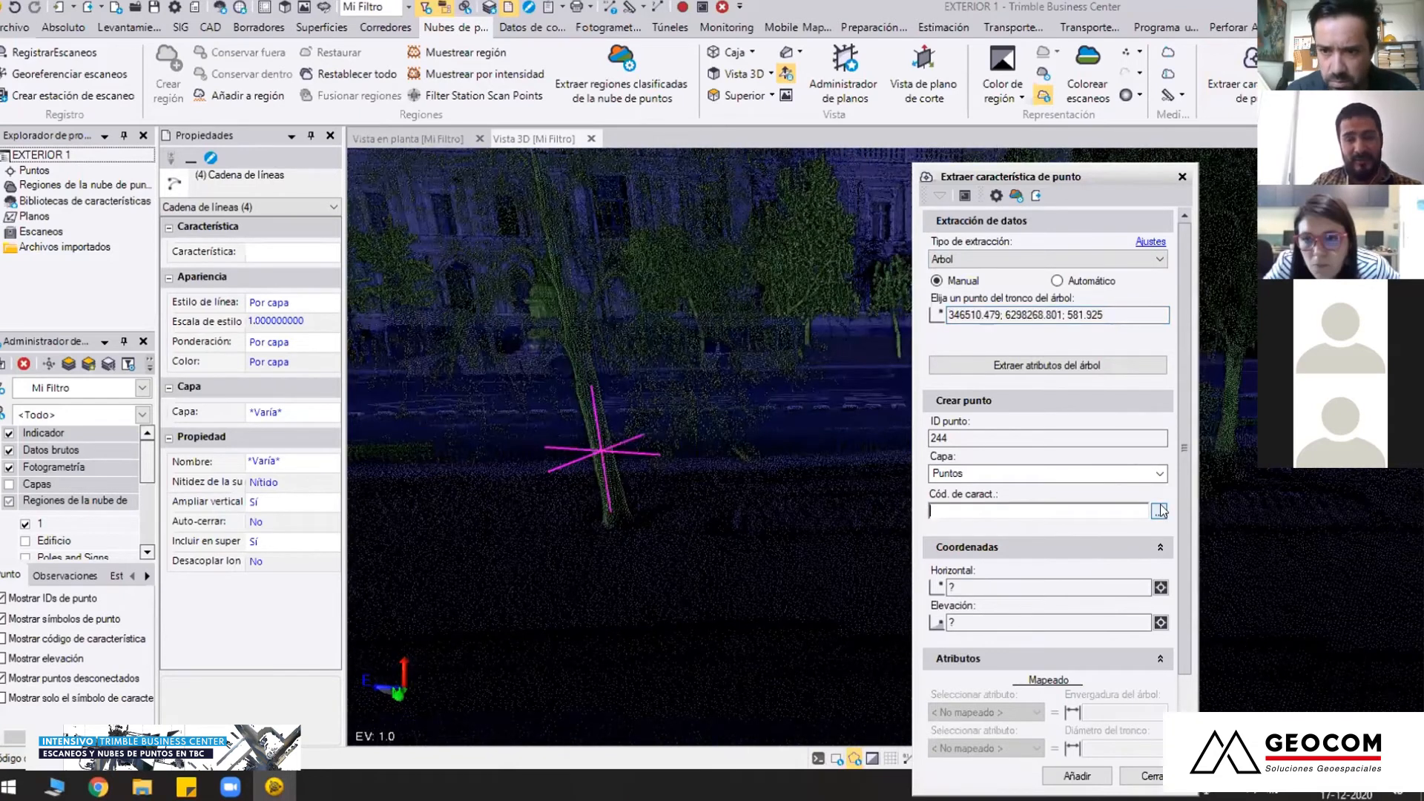
{"action": "left_click", "coordinate": [1160, 511]}
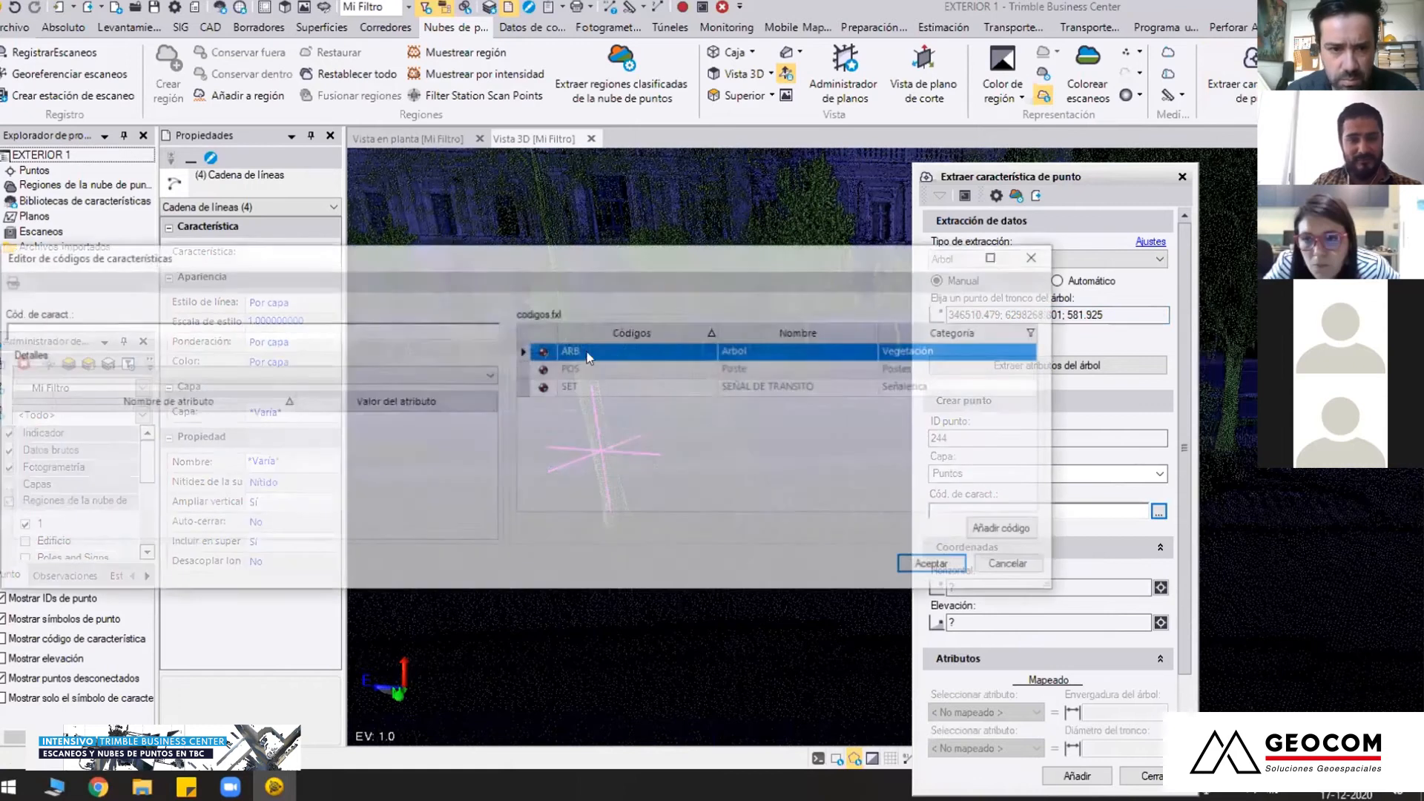
{"action": "left_click", "coordinate": [587, 352]}
{"action": "left_click", "coordinate": [937, 566]}
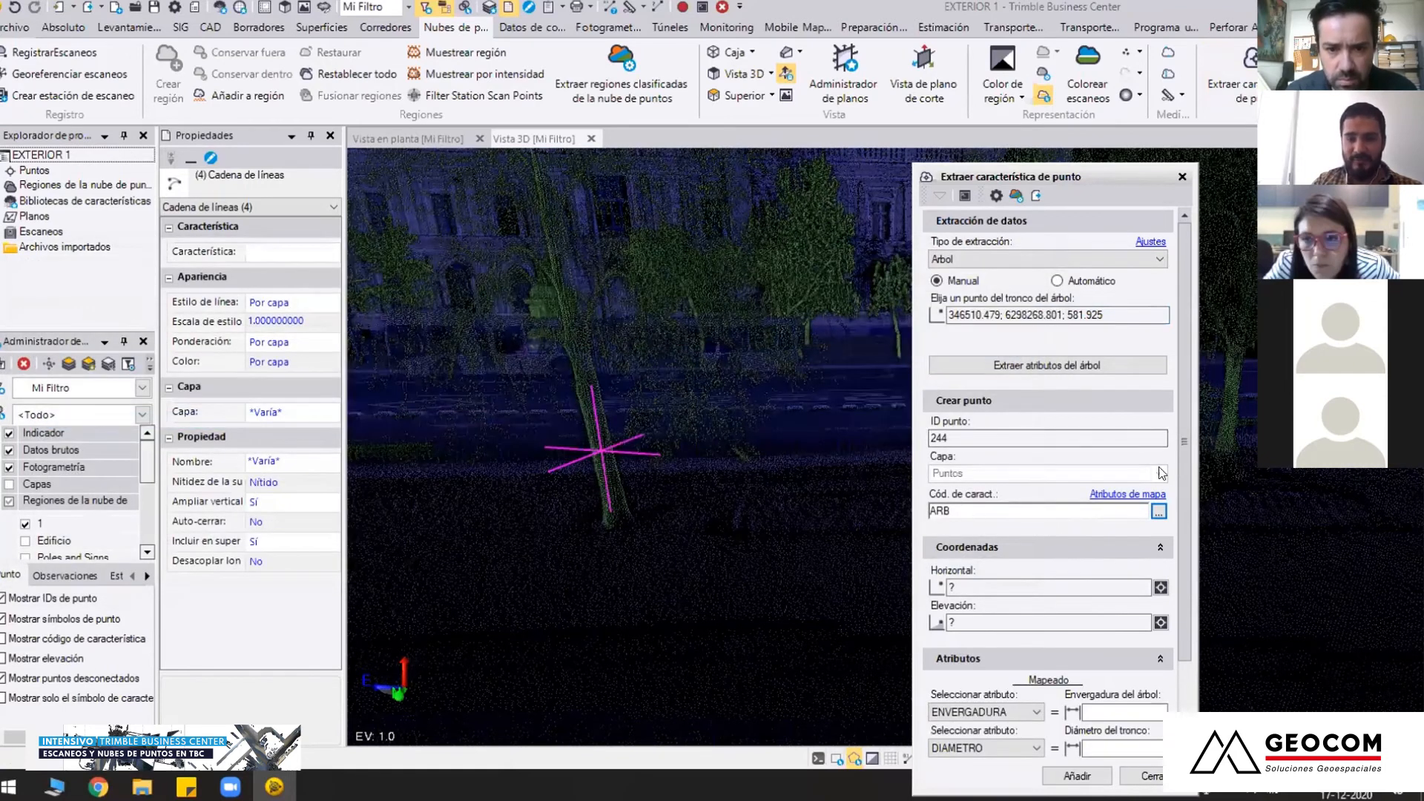
Review the mapped ENVERGADURA, DIAMETRO and ALTURA attributes and try to extract the tree's attributes from the picked trunk point
{"action": "scroll", "coordinate": [1187, 469], "scroll_direction": "down", "scroll_amount": 2}
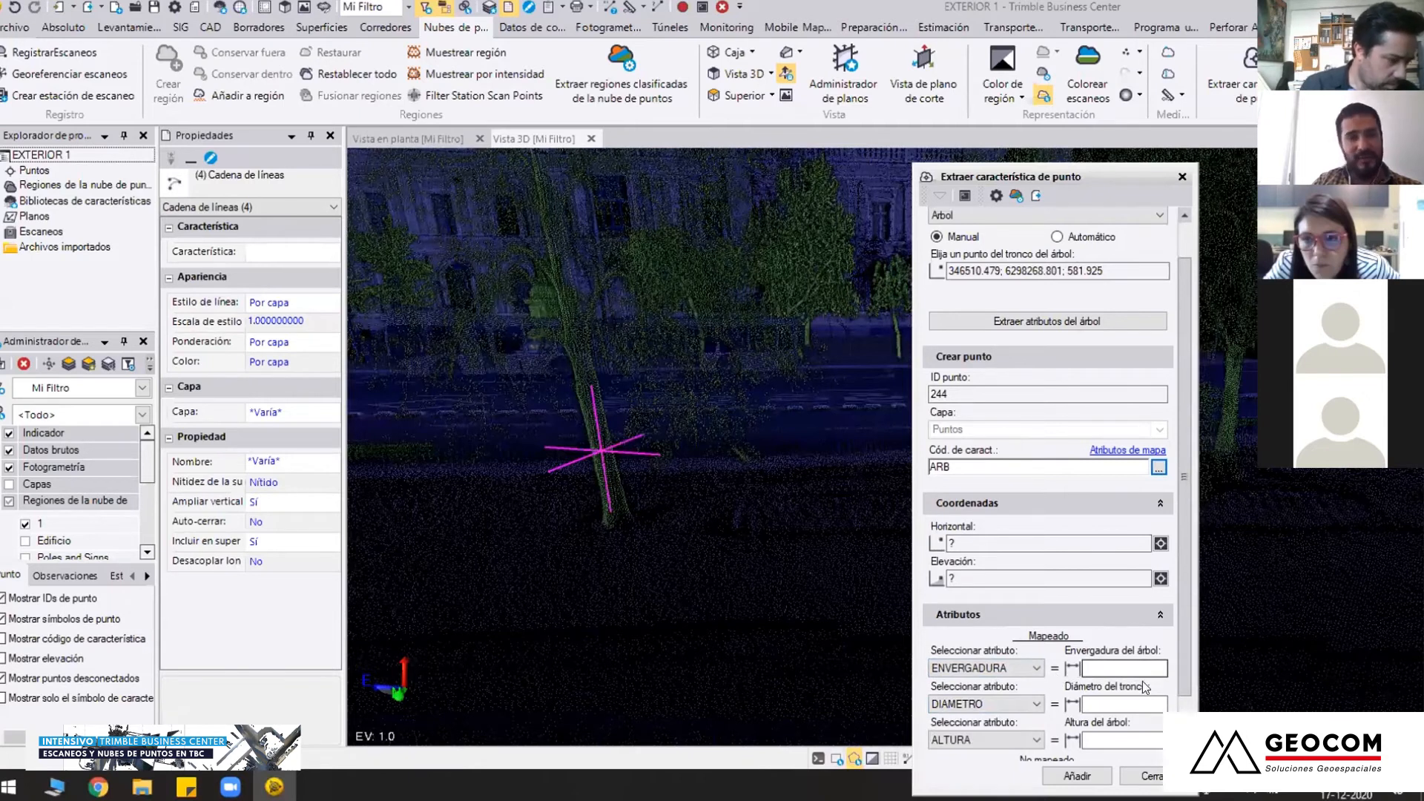
{"action": "scroll", "coordinate": [1182, 491], "scroll_direction": "down", "scroll_amount": 2}
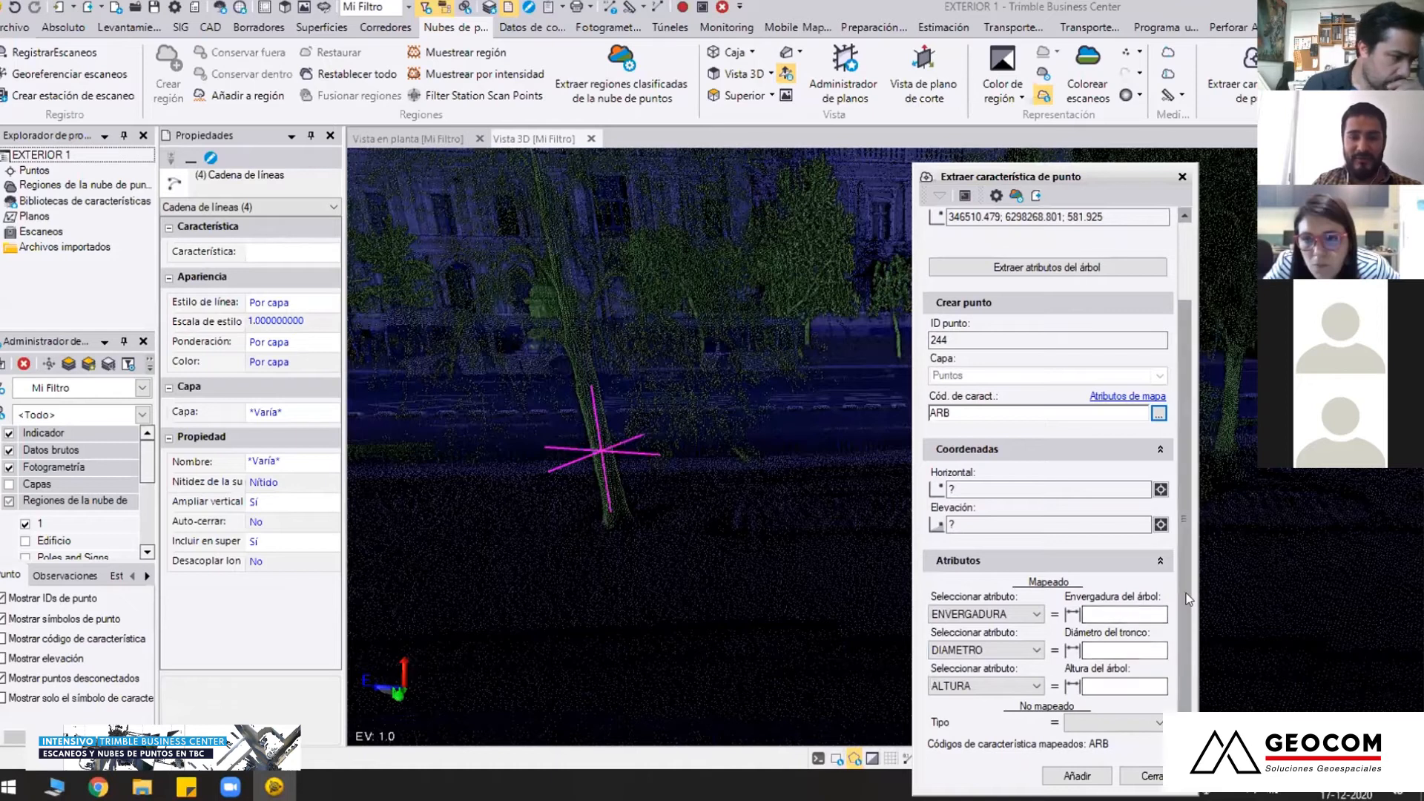
{"action": "scroll", "coordinate": [1041, 544], "scroll_direction": "up", "scroll_amount": 1}
{"action": "left_click", "coordinate": [1086, 303]}
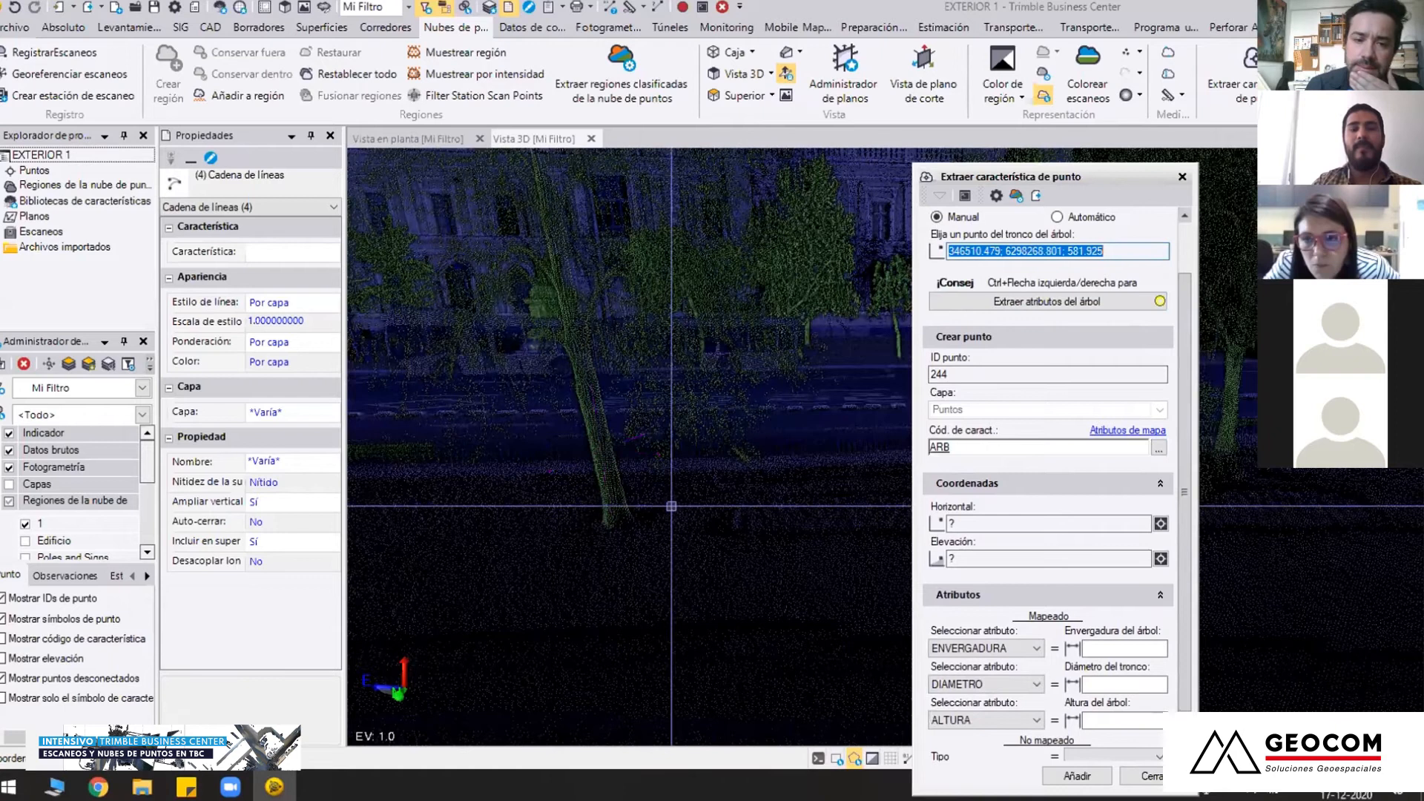
Pick a new point low on the same tree's trunk and extract the tree attributes from it
{"action": "middle_click_drag", "start_coordinate": [672, 520], "coordinate": [888, 448]}
{"action": "mouse_move", "coordinate": [698, 460]}
{"action": "middle_mouse_down"}
{"action": "mouse_move", "coordinate": [714, 519]}
{"action": "mouse_move", "coordinate": [696, 518]}
{"action": "mouse_move", "coordinate": [705, 460]}
{"action": "middle_mouse_up"}
{"action": "left_click", "coordinate": [715, 518]}
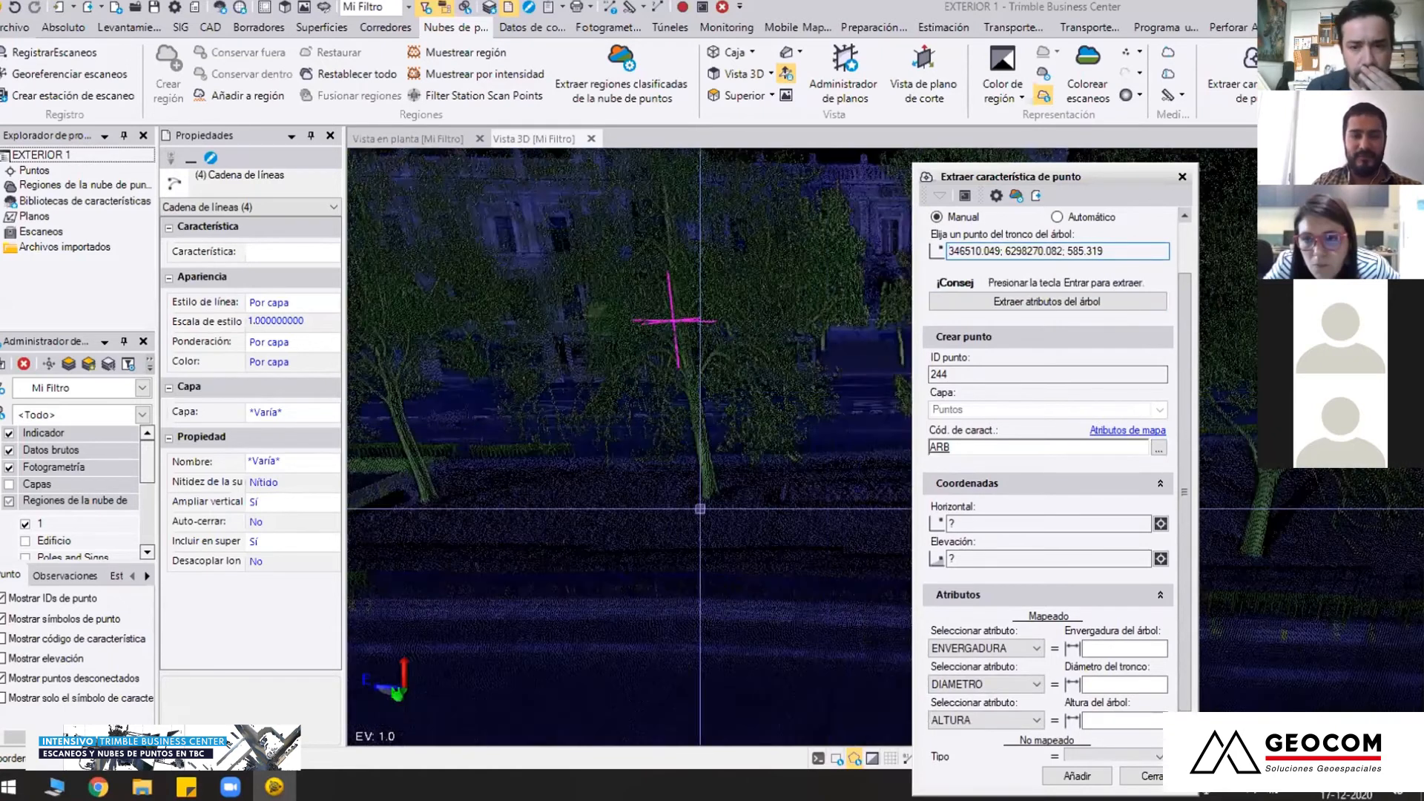
{"action": "left_click", "coordinate": [707, 463]}
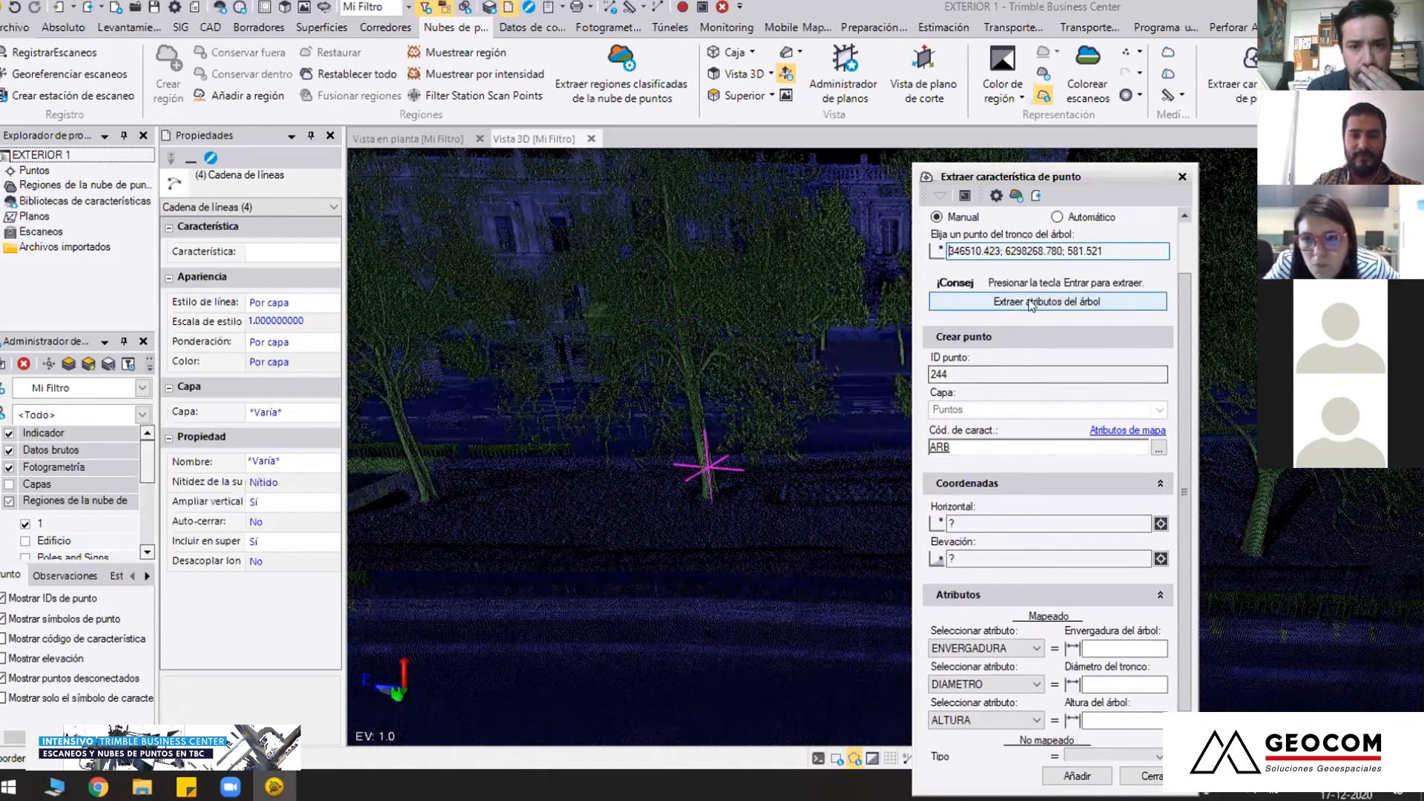
{"action": "key", "text": "Return"}
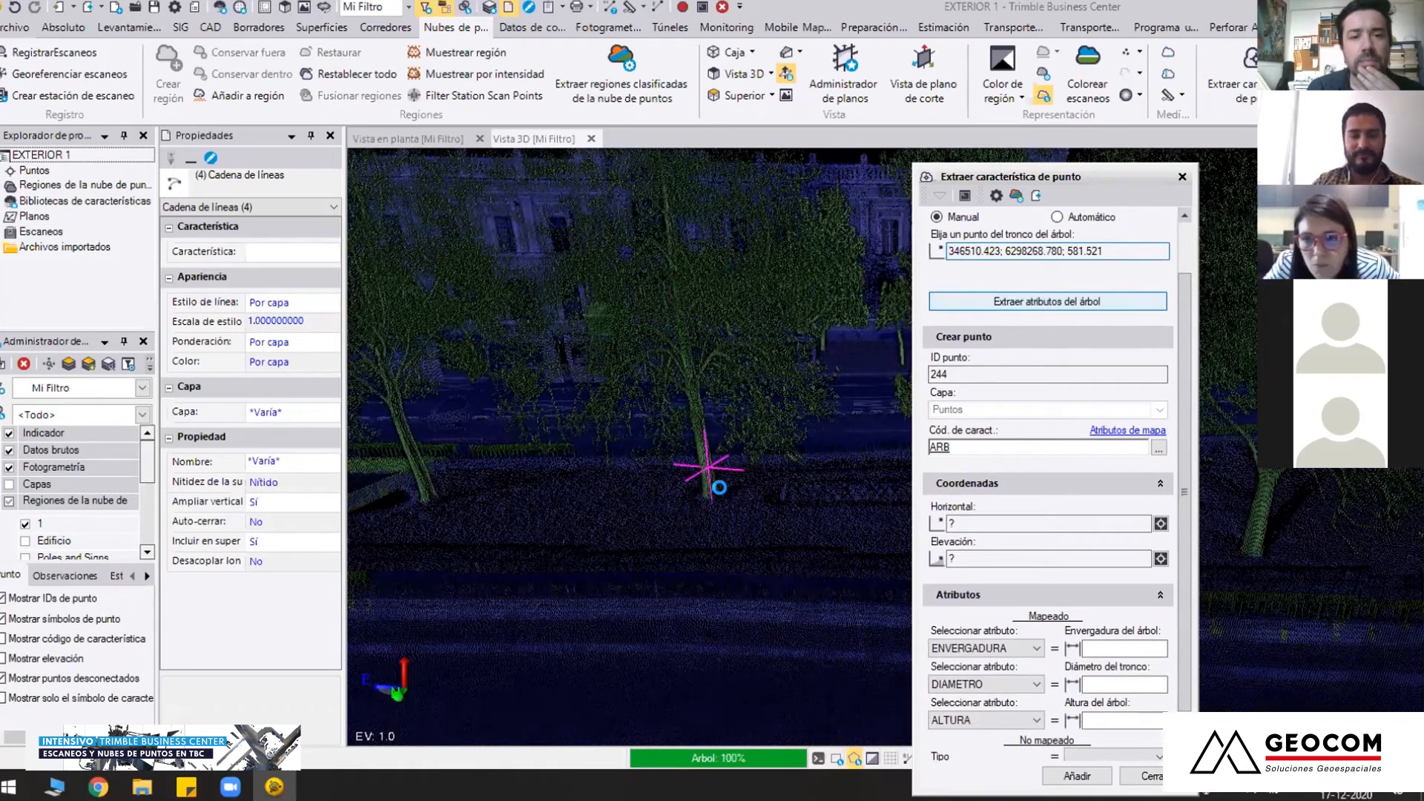
Examine the extracted tree's crown circle, axis and base point against the cloud from above and from the side
{"action": "scroll", "coordinate": [728, 498], "scroll_direction": "down", "scroll_amount": 2}
{"action": "middle_click_drag", "start_coordinate": [763, 500], "coordinate": [683, 531]}
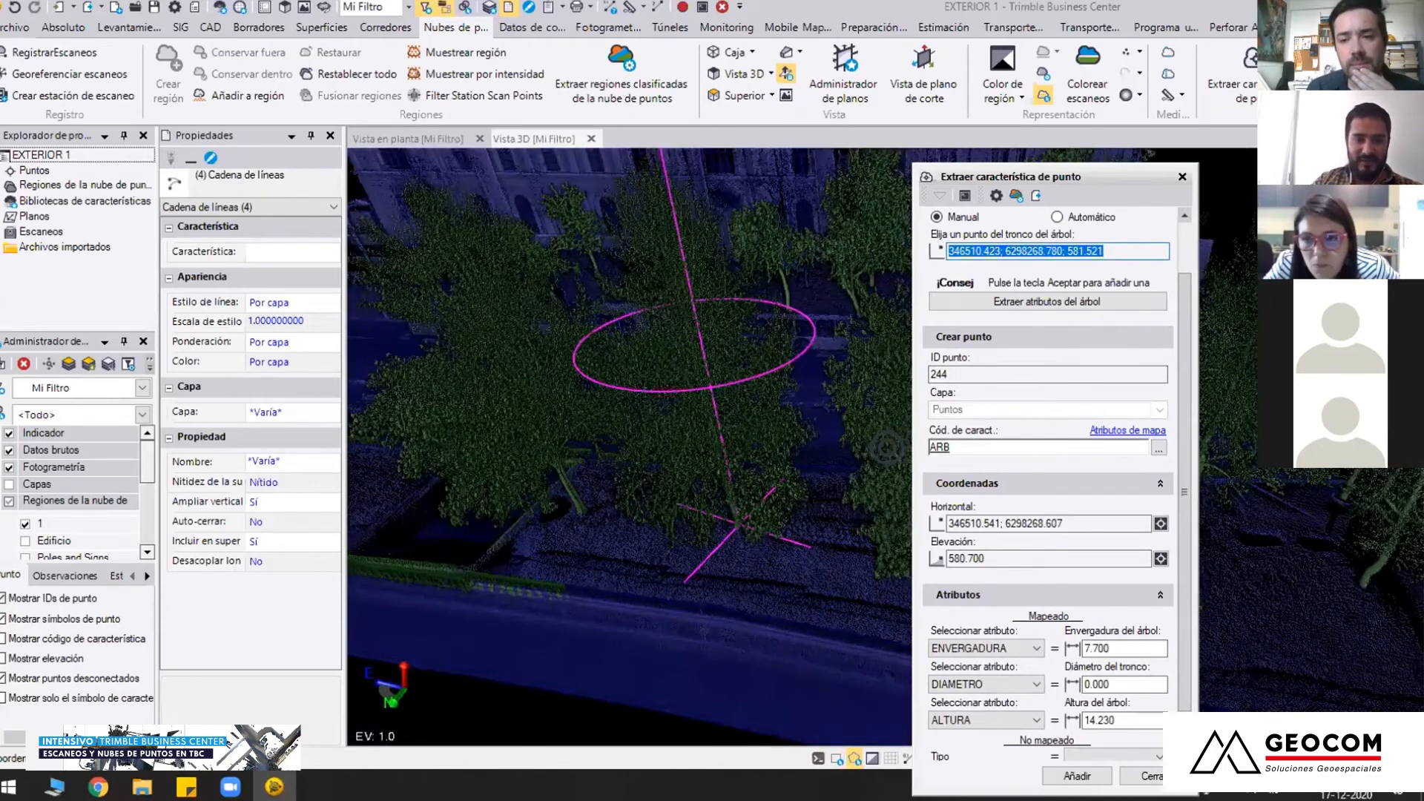
{"action": "scroll", "coordinate": [748, 547], "scroll_direction": "up", "scroll_amount": 5}
{"action": "middle_click_drag", "start_coordinate": [749, 547], "coordinate": [719, 325]}
{"action": "scroll", "coordinate": [747, 455], "scroll_direction": "down", "scroll_amount": 5}
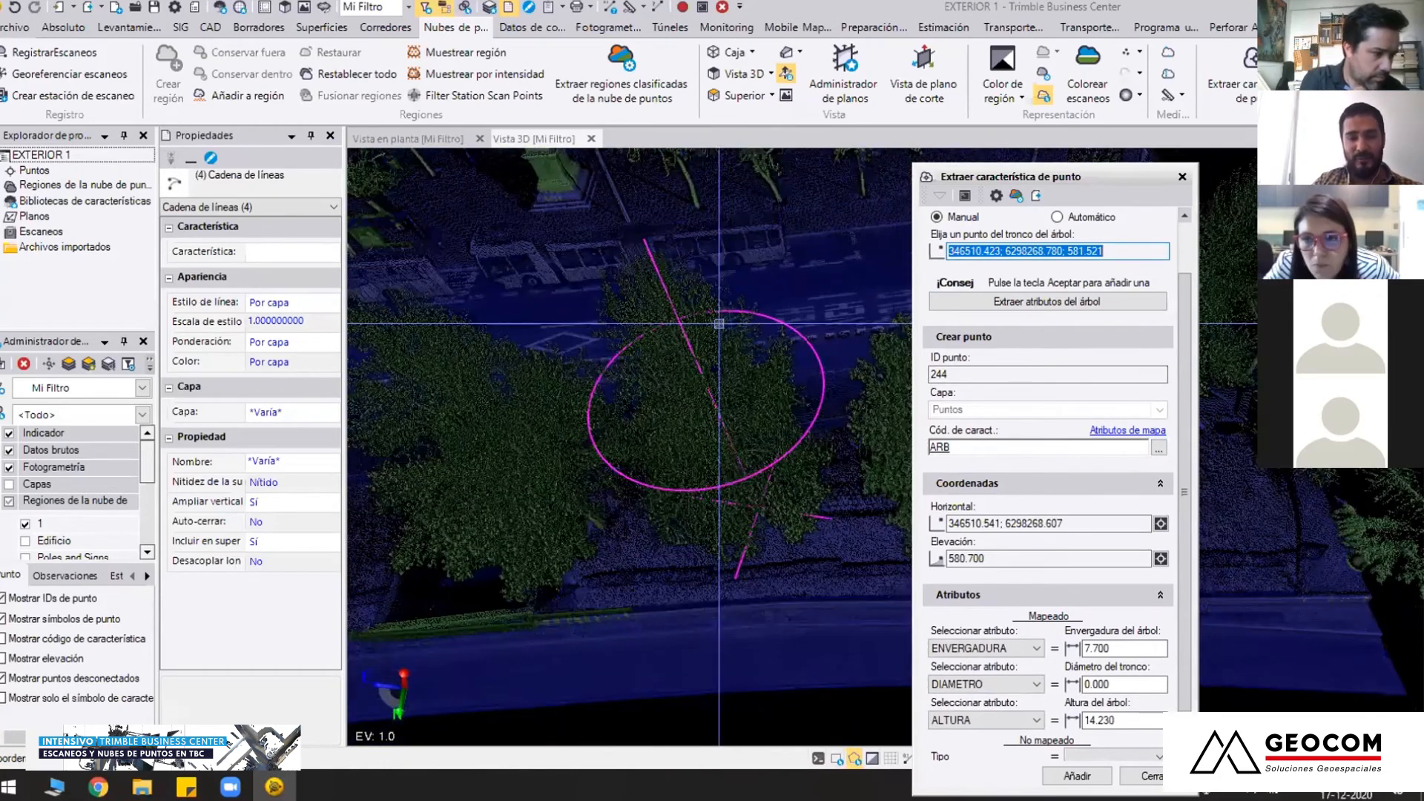
{"action": "middle_click_drag", "start_coordinate": [776, 423], "coordinate": [886, 446]}
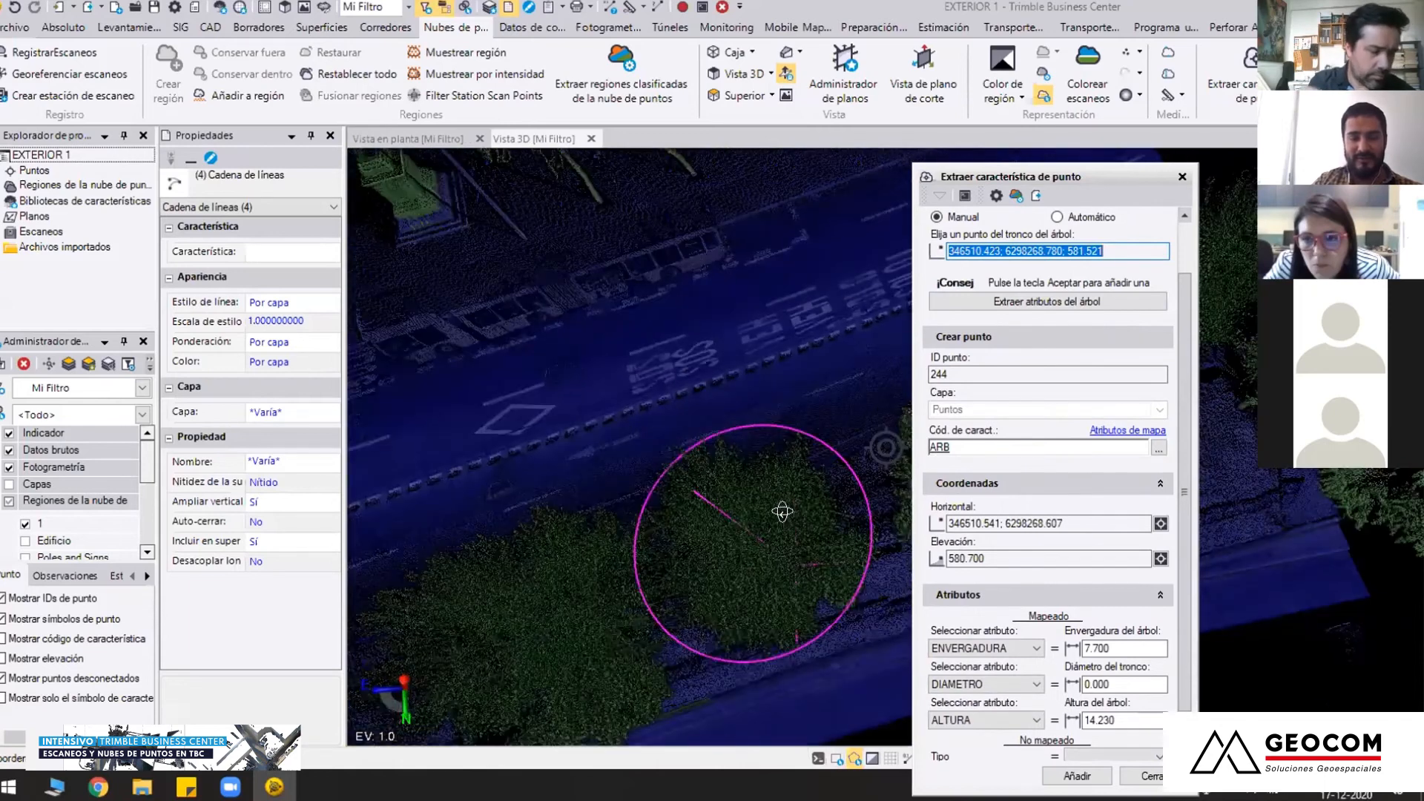
{"action": "middle_click_drag", "start_coordinate": [801, 542], "coordinate": [735, 327]}
{"action": "middle_click_drag", "start_coordinate": [779, 387], "coordinate": [742, 412]}
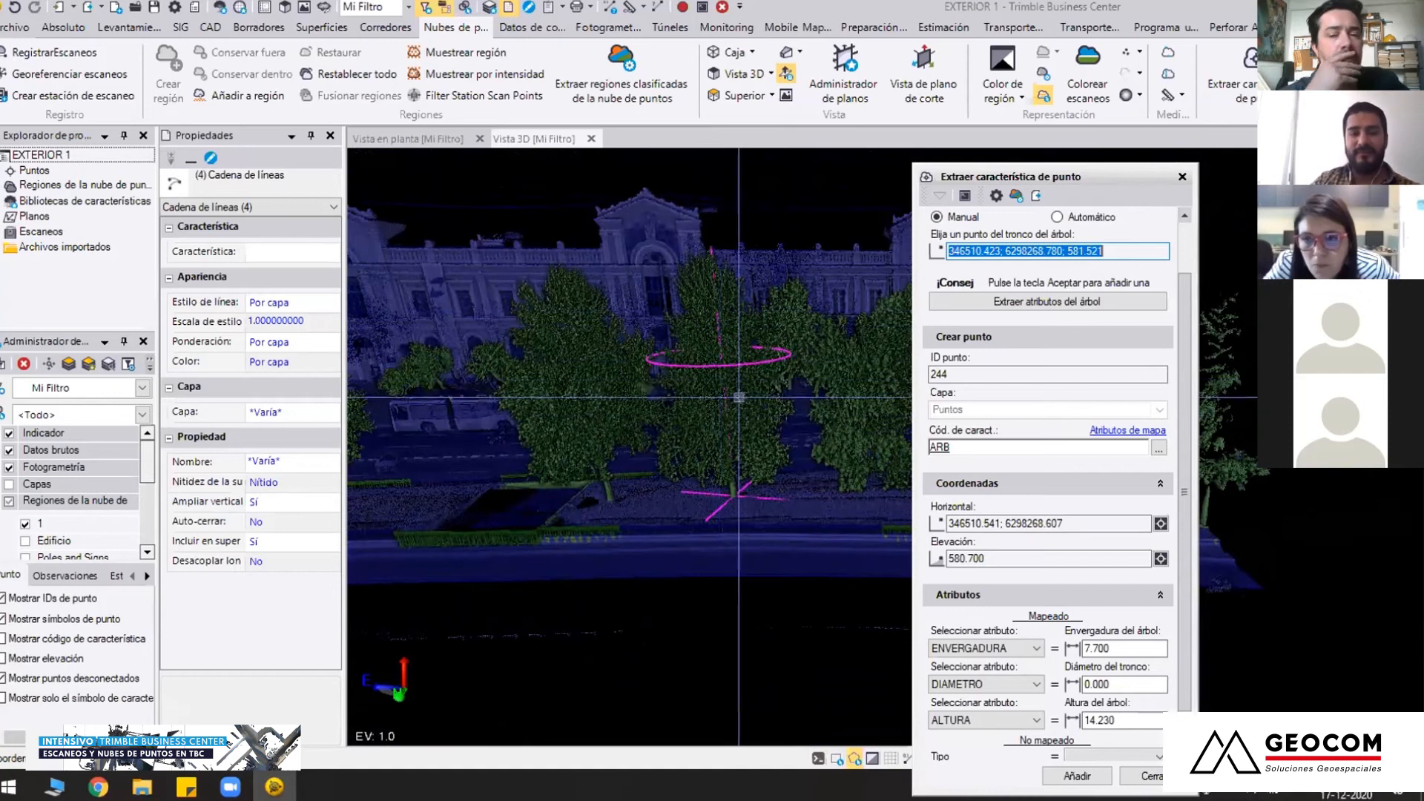
Check the trunk diameter attribute and set the tree's unmapped Tipo attribute to Robinia
{"action": "left_click", "coordinate": [1123, 686]}
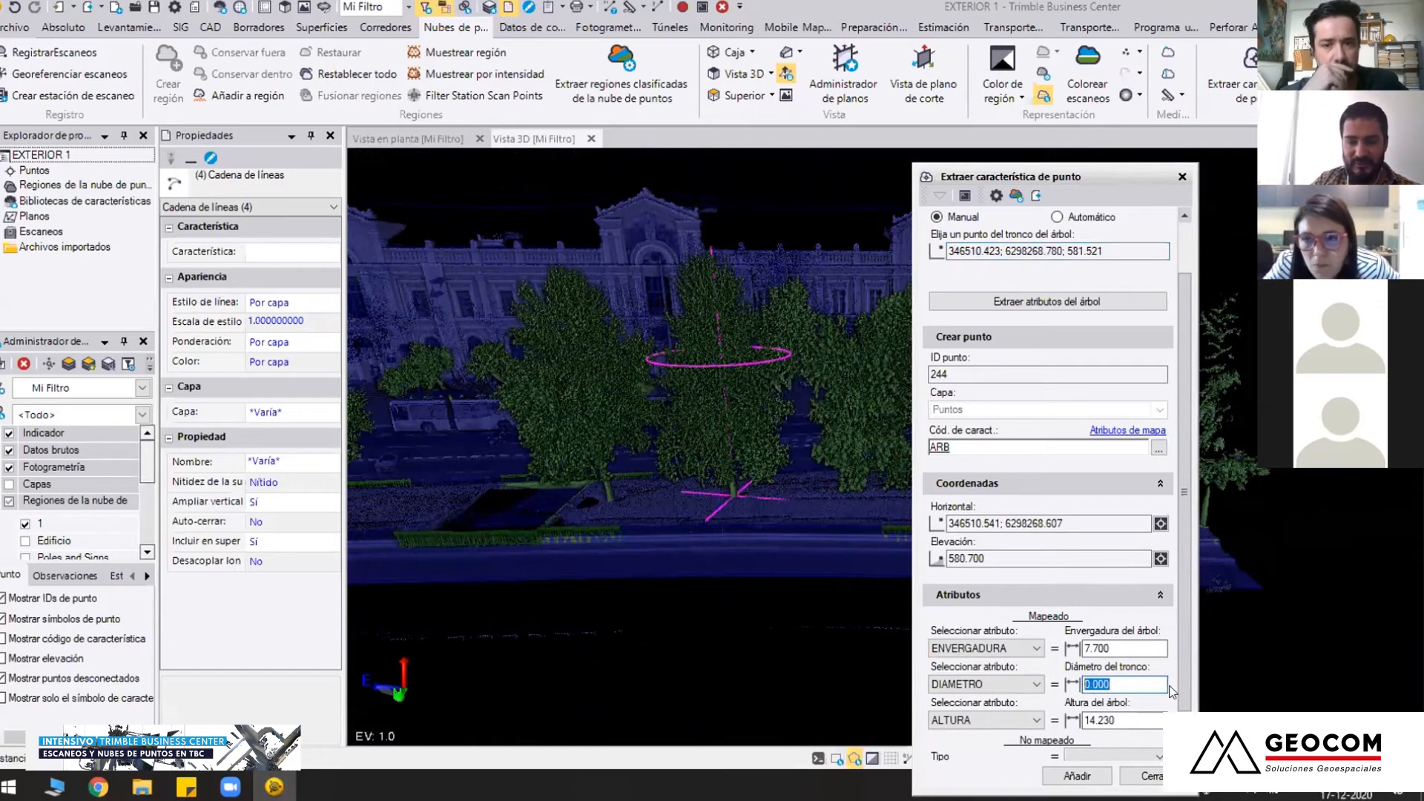
{"action": "left_click_drag", "start_coordinate": [1181, 655], "coordinate": [1182, 684]}
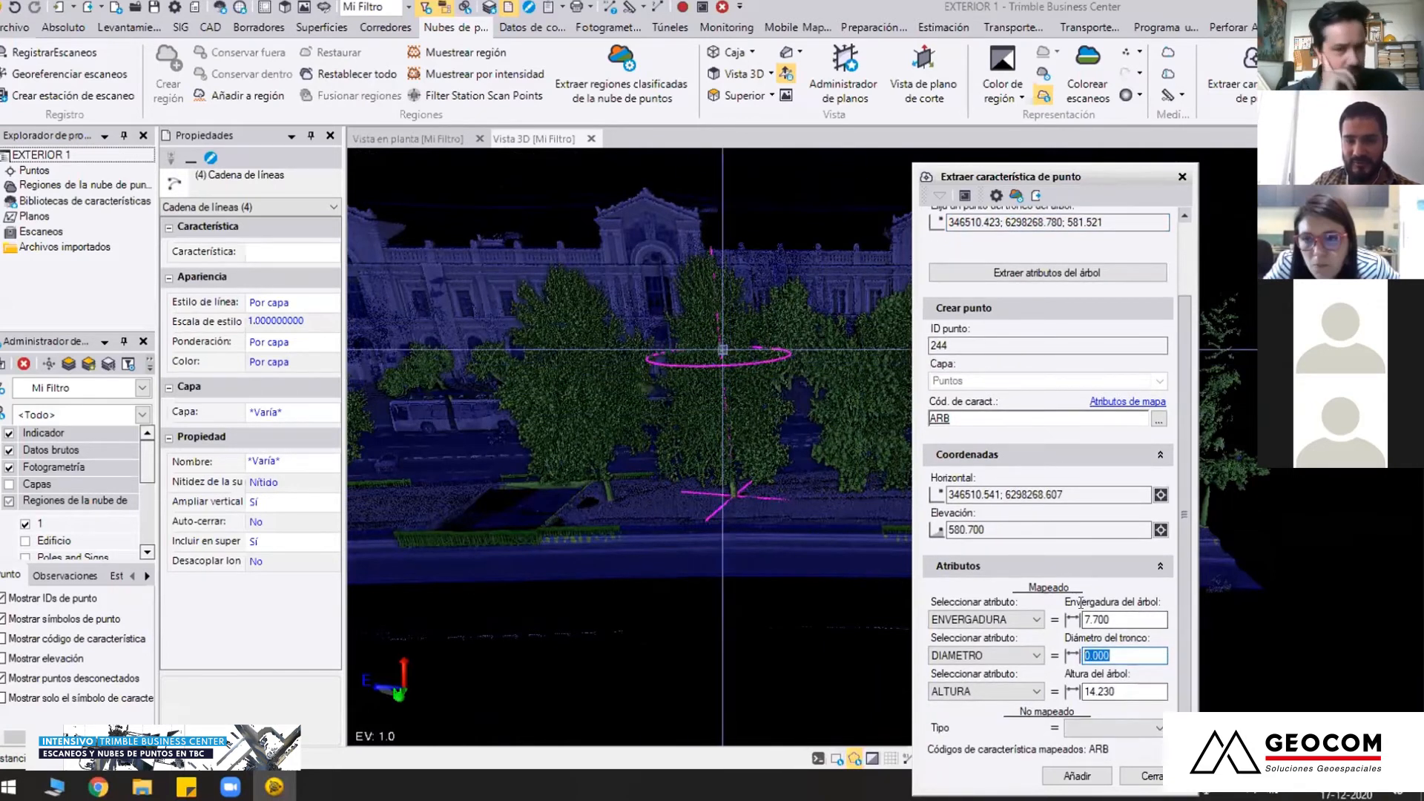
{"action": "left_click", "coordinate": [1146, 725]}
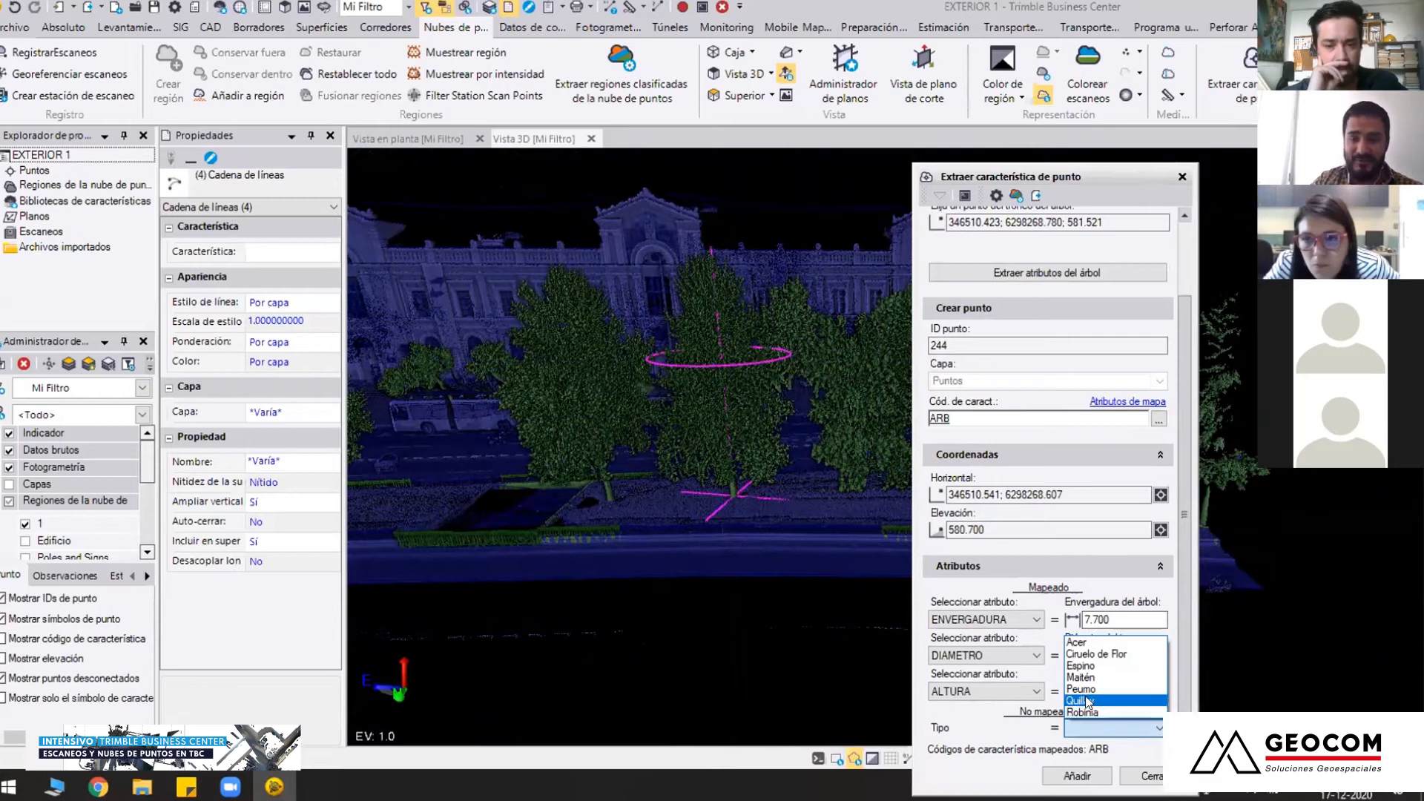
{"action": "left_click", "coordinate": [1114, 699]}
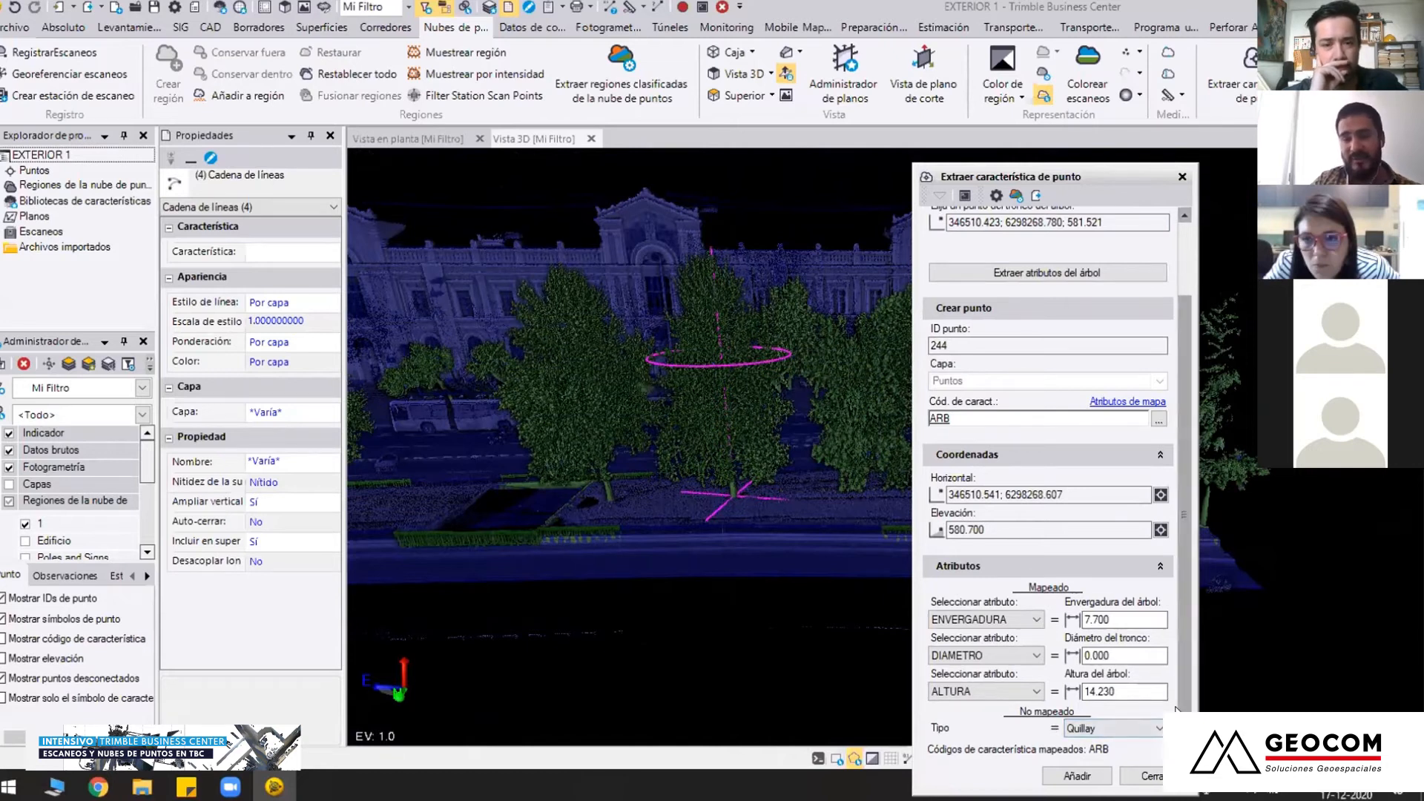
{"action": "left_click", "coordinate": [1141, 732]}
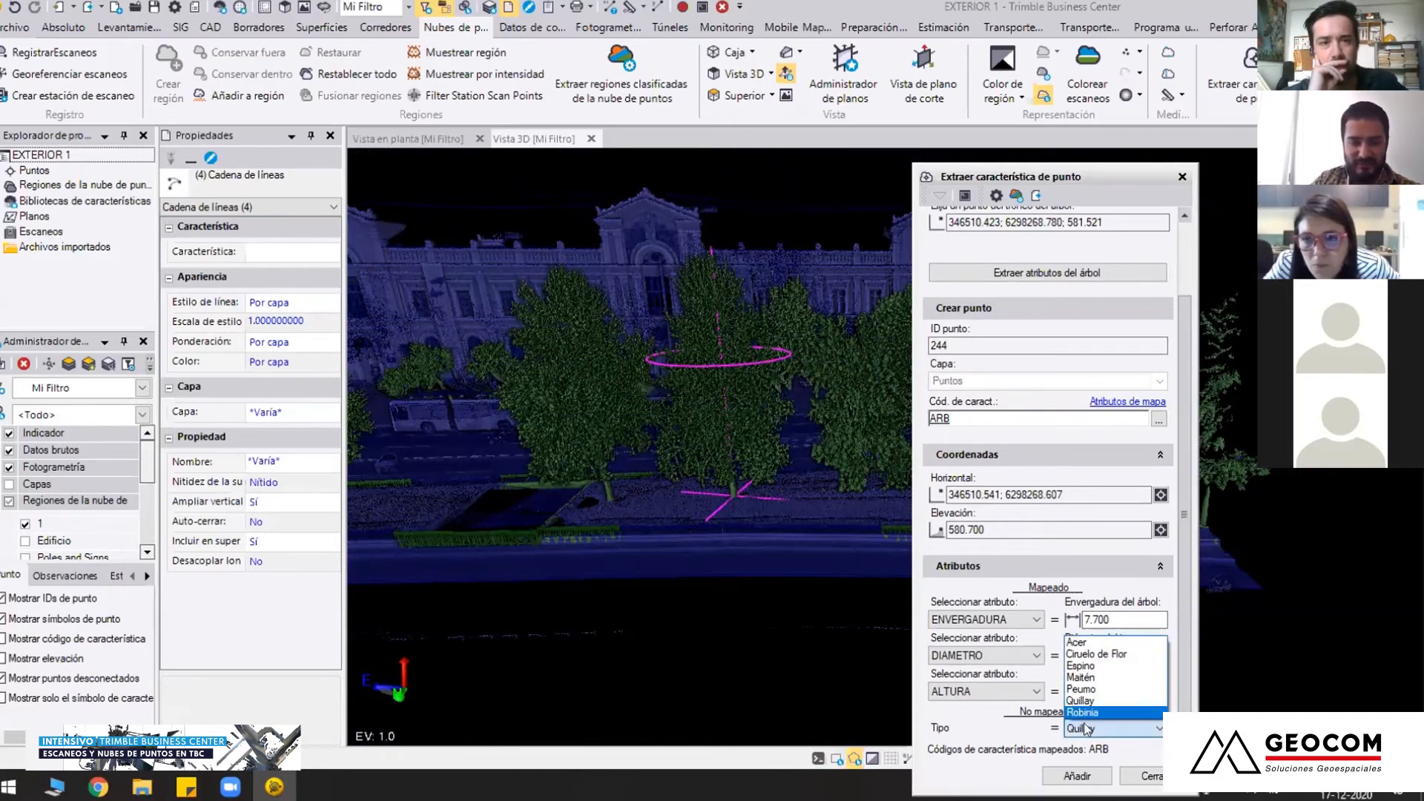
{"action": "left_click", "coordinate": [1101, 714]}
{"action": "scroll", "coordinate": [1083, 742], "scroll_direction": "down", "scroll_amount": 1}
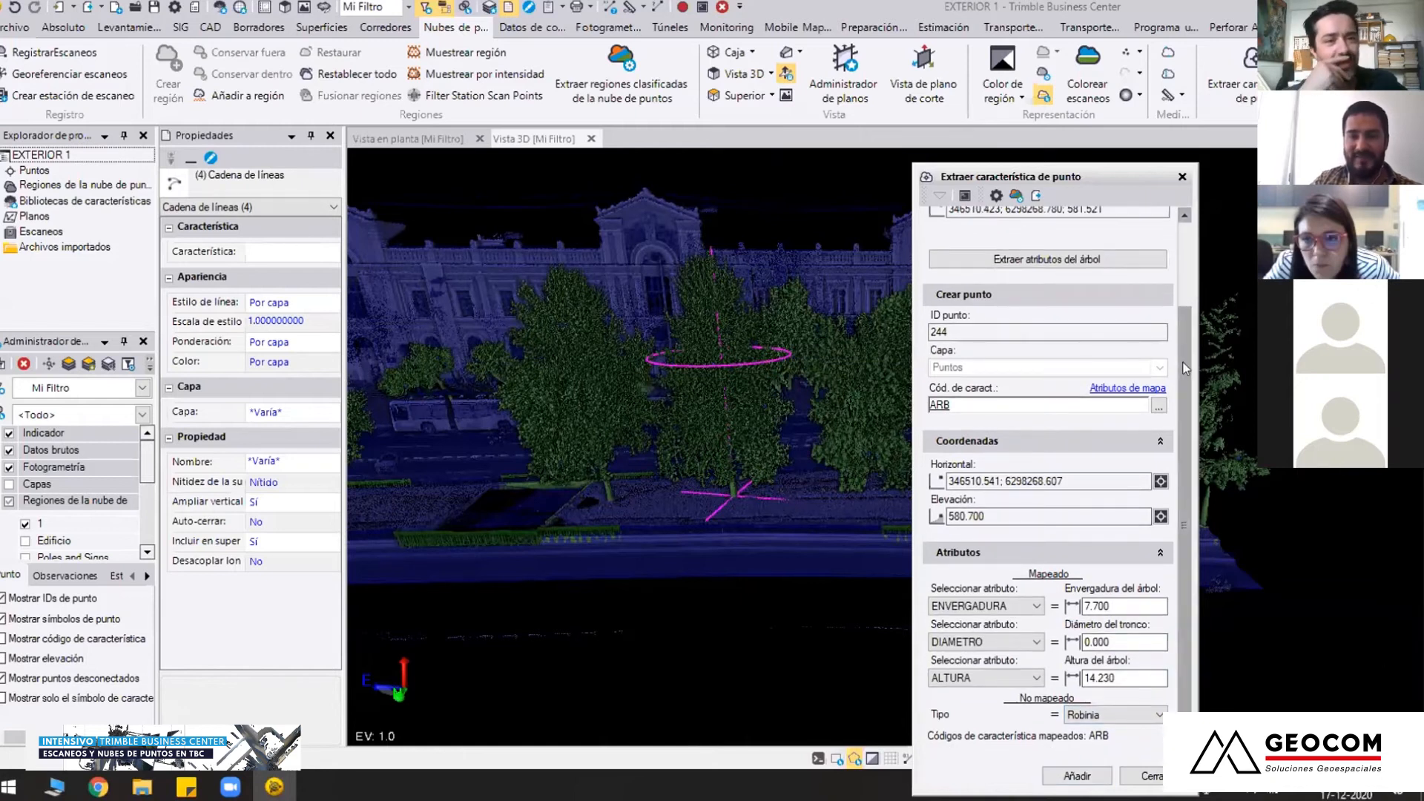
Hide point cloud region 1 in the view filter to isolate the Vegetación alta-1 region
{"action": "scroll", "coordinate": [1047, 334], "scroll_direction": "up", "scroll_amount": 2}
{"action": "middle_click_drag", "start_coordinate": [815, 443], "coordinate": [719, 505]}
{"action": "scroll", "coordinate": [77, 522], "scroll_direction": "down", "scroll_amount": 1}
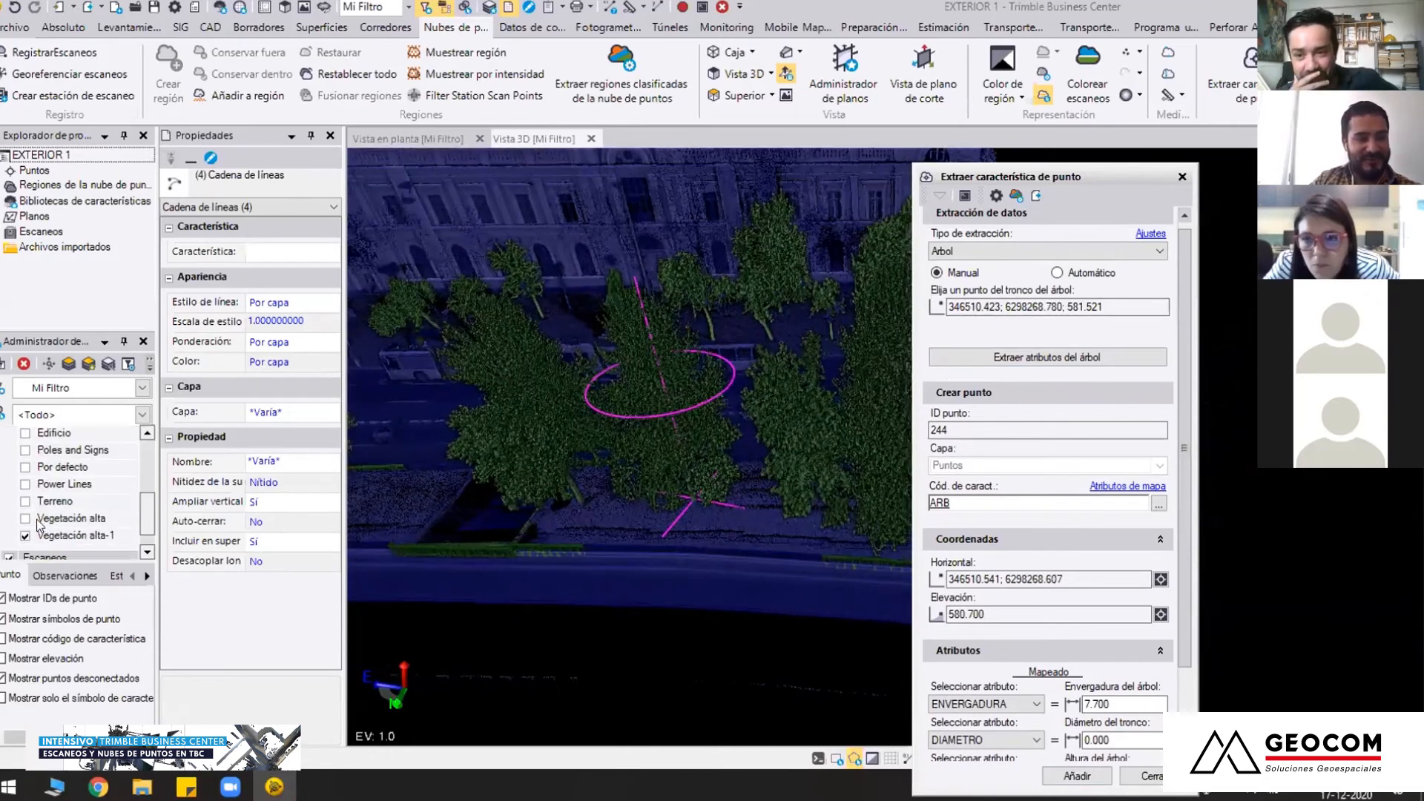
{"action": "left_click", "coordinate": [25, 473]}
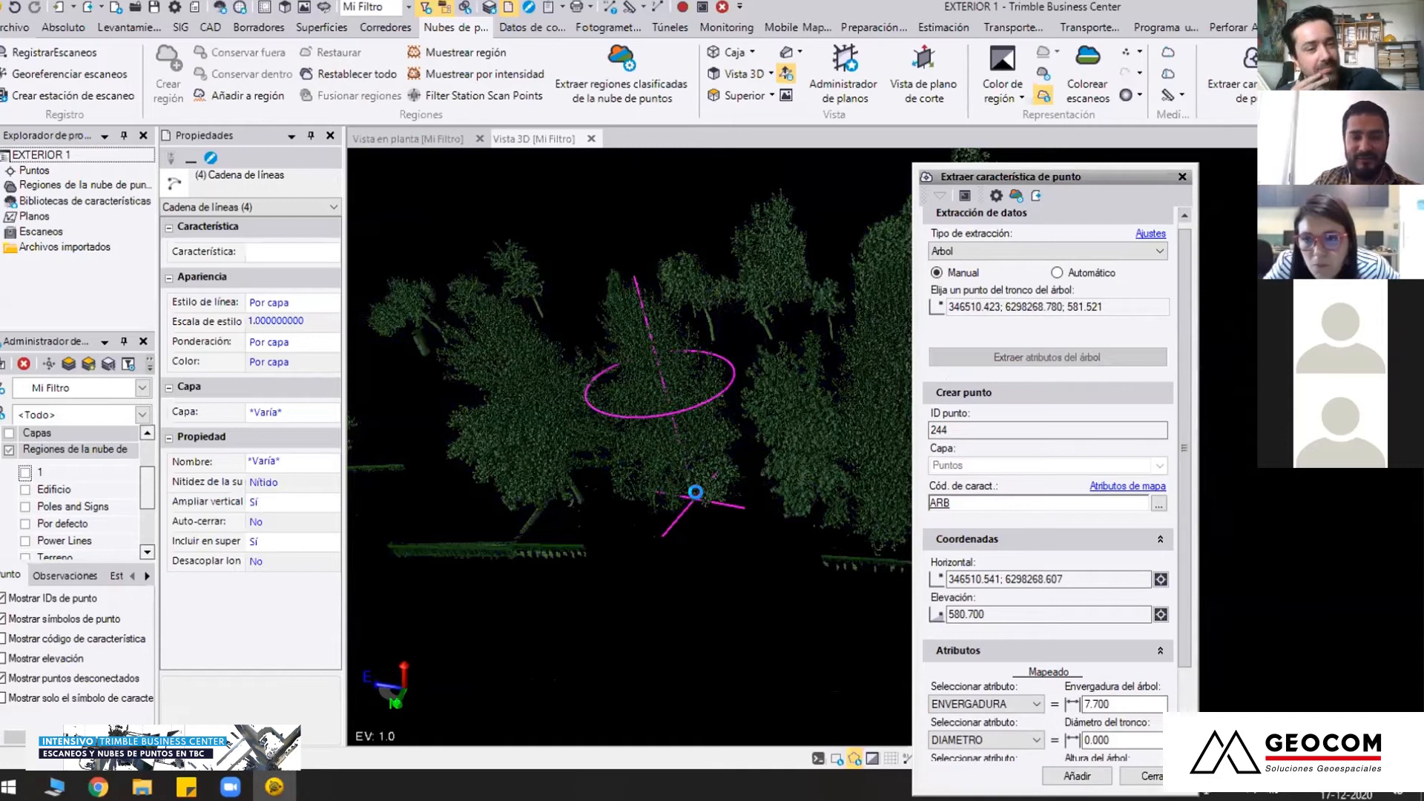
Switch the tree extraction to Automático and extract the attributes of all visible trees
{"action": "left_click", "coordinate": [713, 504]}
{"action": "scroll", "coordinate": [731, 550], "scroll_direction": "down", "scroll_amount": 3}
{"action": "middle_click_drag", "start_coordinate": [731, 551], "coordinate": [573, 564]}
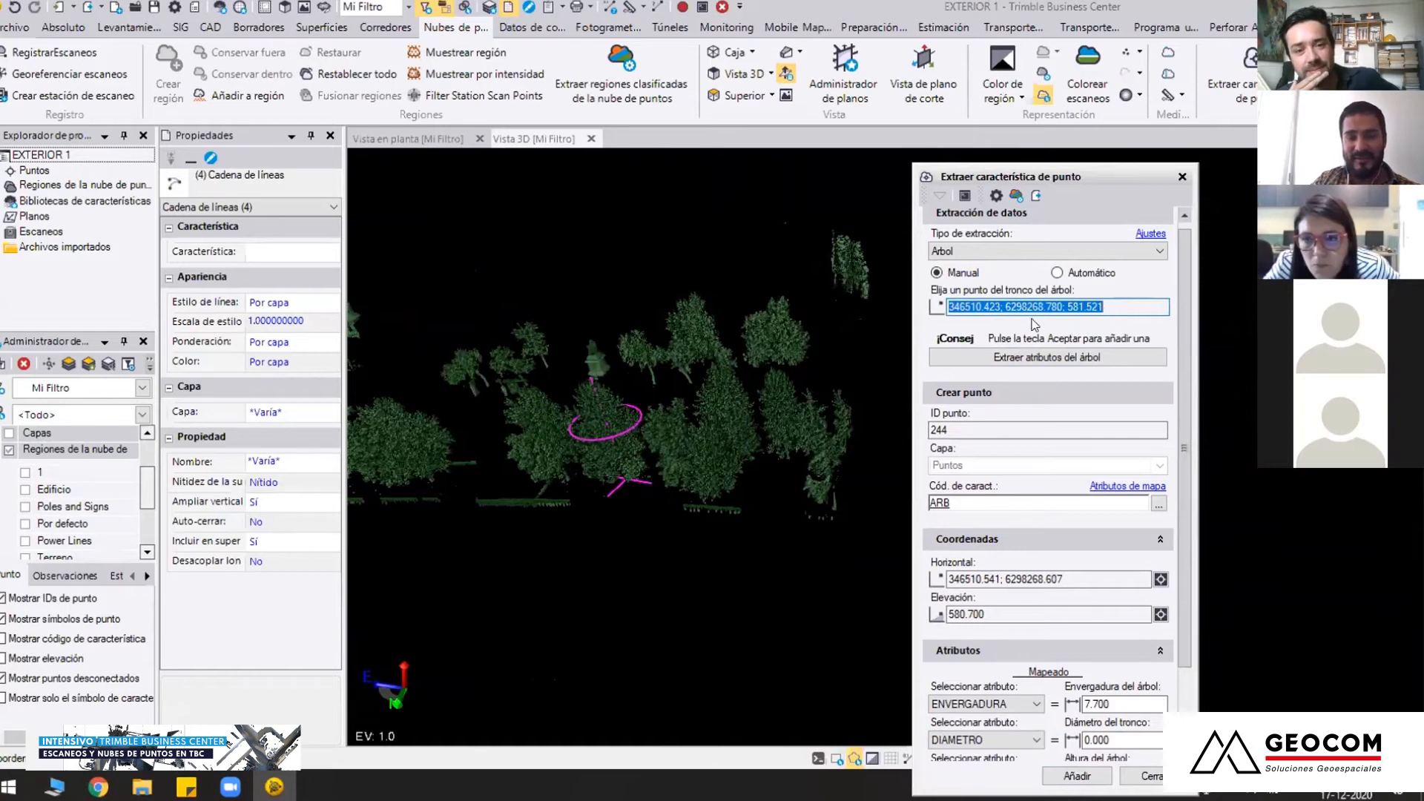
{"action": "left_click", "coordinate": [1057, 273]}
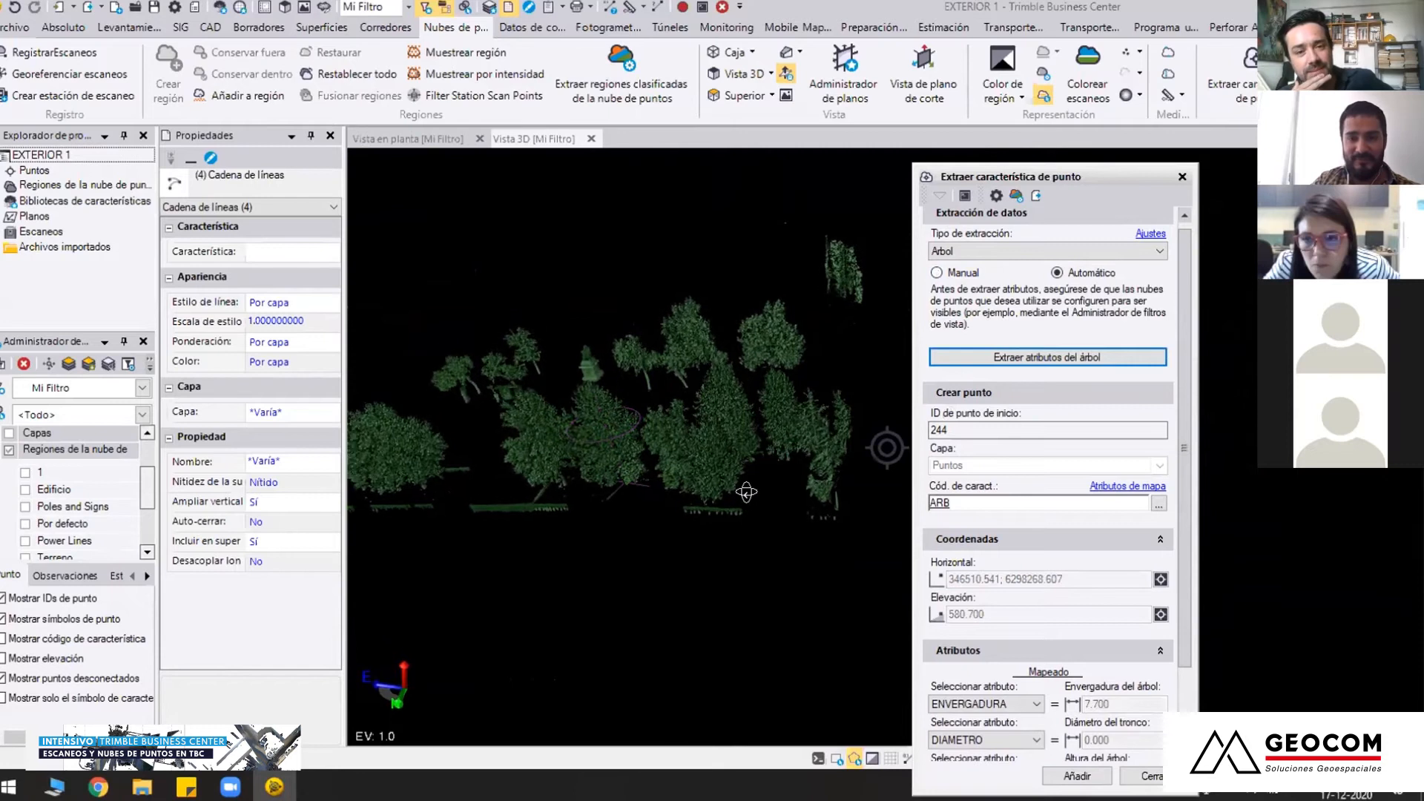
{"action": "left_click", "coordinate": [988, 359]}
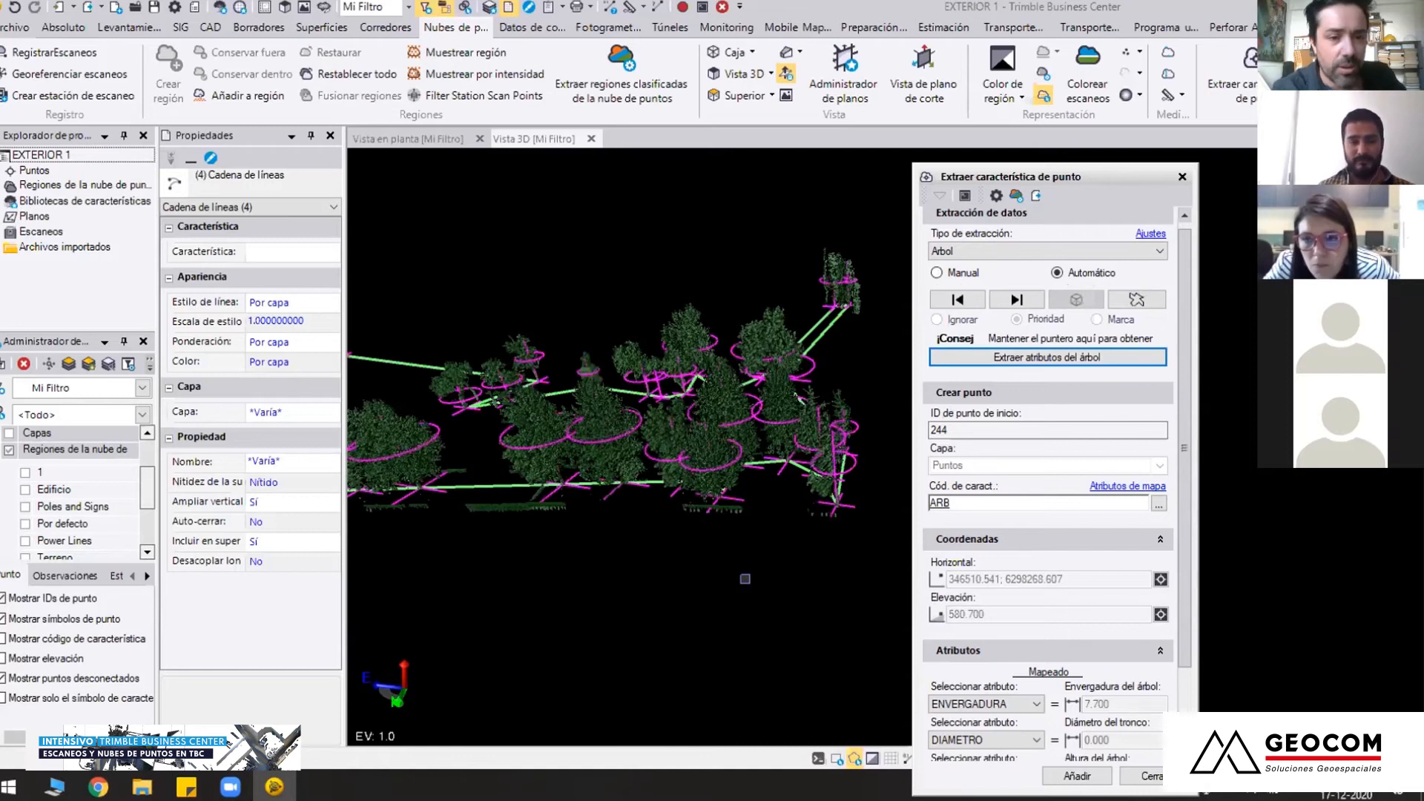
Examine the automatically extracted trees, checking crown circles, axes and base points against the vegetation cloud from several angles
{"action": "right_click_drag", "start_coordinate": [692, 487], "coordinate": [696, 568]}
{"action": "middle_click_drag", "start_coordinate": [696, 567], "coordinate": [845, 534]}
{"action": "scroll", "coordinate": [739, 475], "scroll_direction": "up", "scroll_amount": 5}
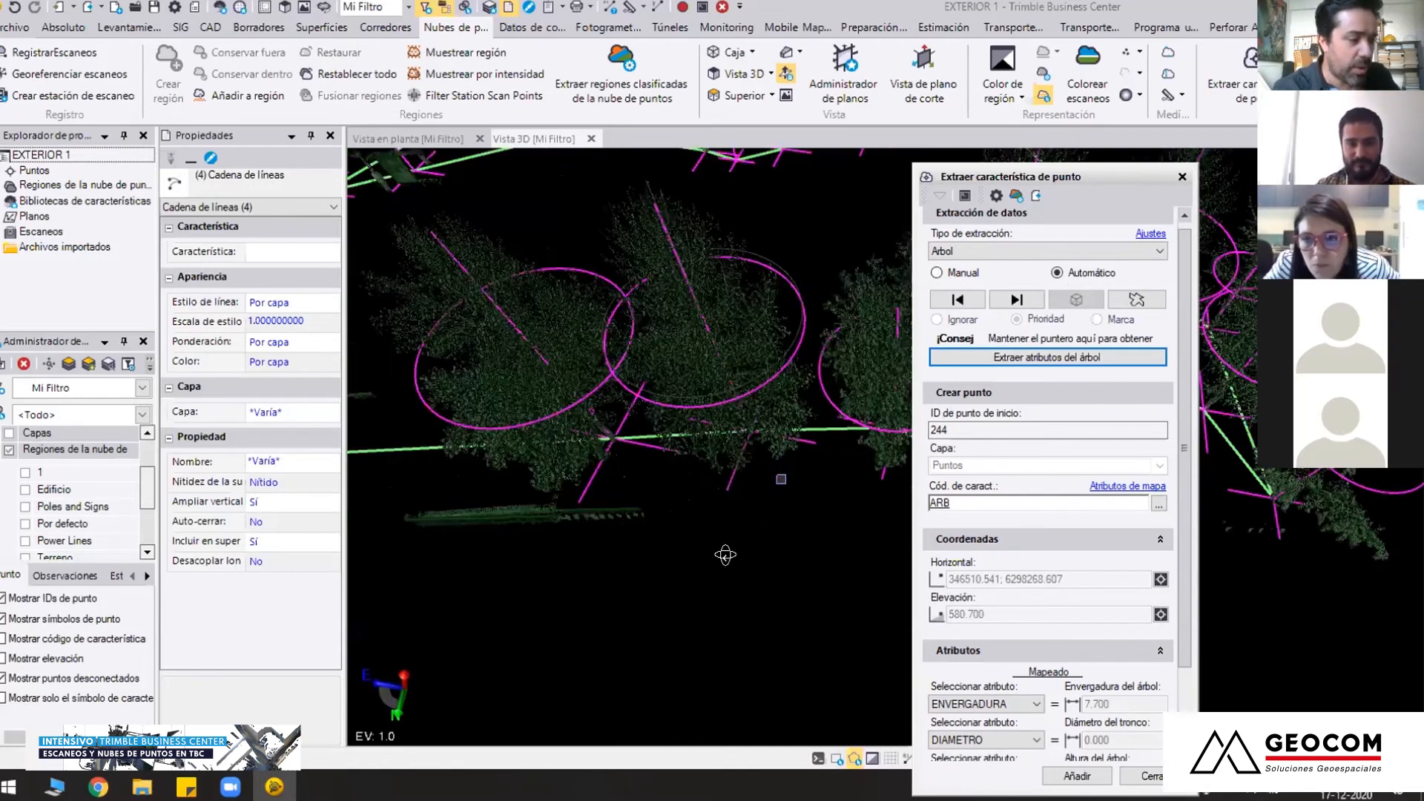
{"action": "right_click_drag", "start_coordinate": [741, 469], "coordinate": [729, 427]}
{"action": "scroll", "coordinate": [686, 488], "scroll_direction": "down", "scroll_amount": 2}
{"action": "mouse_move", "coordinate": [686, 488]}
{"action": "right_mouse_down"}
{"action": "mouse_move", "coordinate": [727, 512]}
{"action": "mouse_move", "coordinate": [725, 498]}
{"action": "mouse_move", "coordinate": [687, 524]}
{"action": "mouse_move", "coordinate": [736, 532]}
{"action": "mouse_move", "coordinate": [627, 541]}
{"action": "mouse_move", "coordinate": [706, 519]}
{"action": "mouse_move", "coordinate": [661, 542]}
{"action": "right_mouse_up"}
{"action": "right_click_drag", "start_coordinate": [791, 573], "coordinate": [808, 461]}
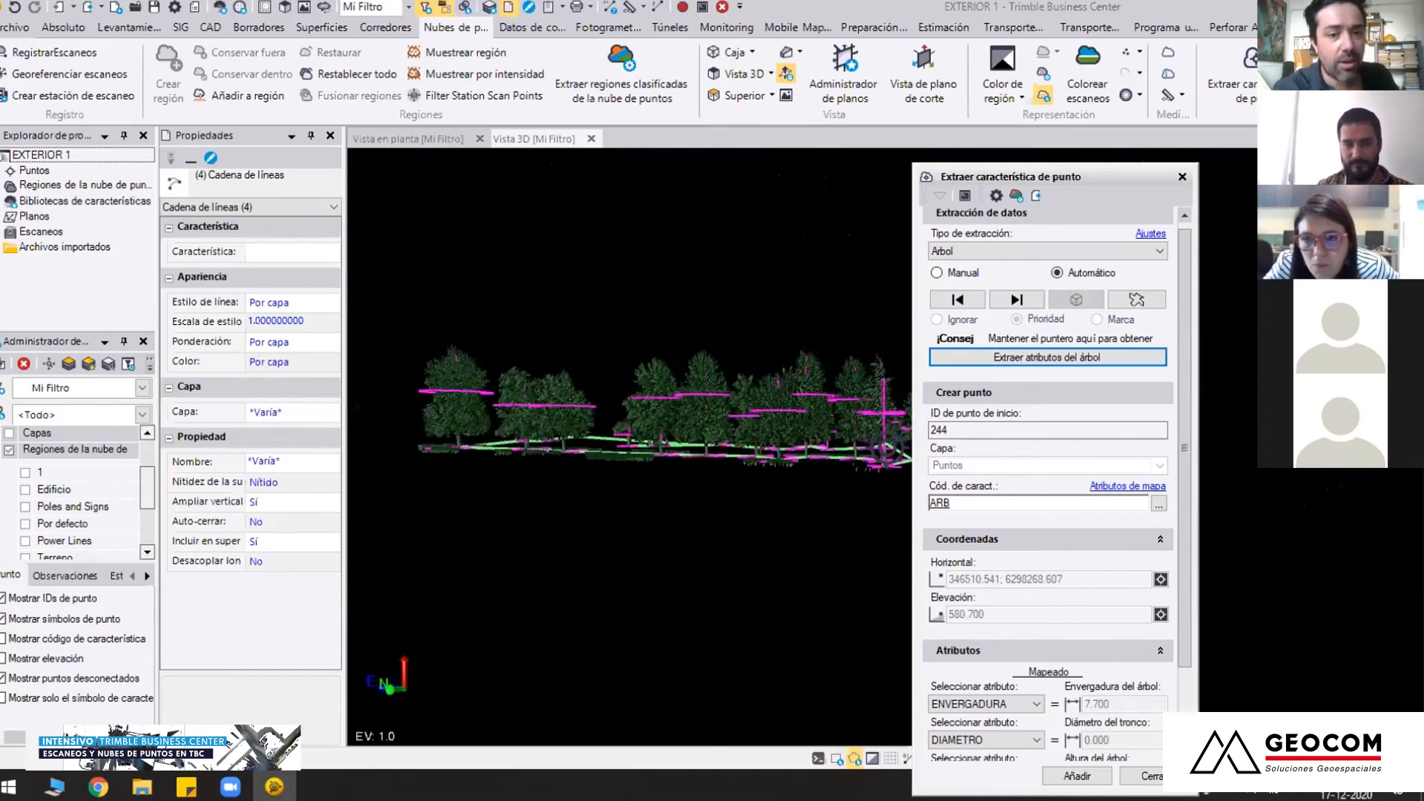
{"action": "scroll", "coordinate": [636, 495], "scroll_direction": "up", "scroll_amount": 2}
{"action": "middle_click_drag", "start_coordinate": [766, 488], "coordinate": [890, 487]}
{"action": "scroll", "coordinate": [635, 481], "scroll_direction": "up", "scroll_amount": 3}
{"action": "right_click_drag", "start_coordinate": [634, 480], "coordinate": [679, 512]}
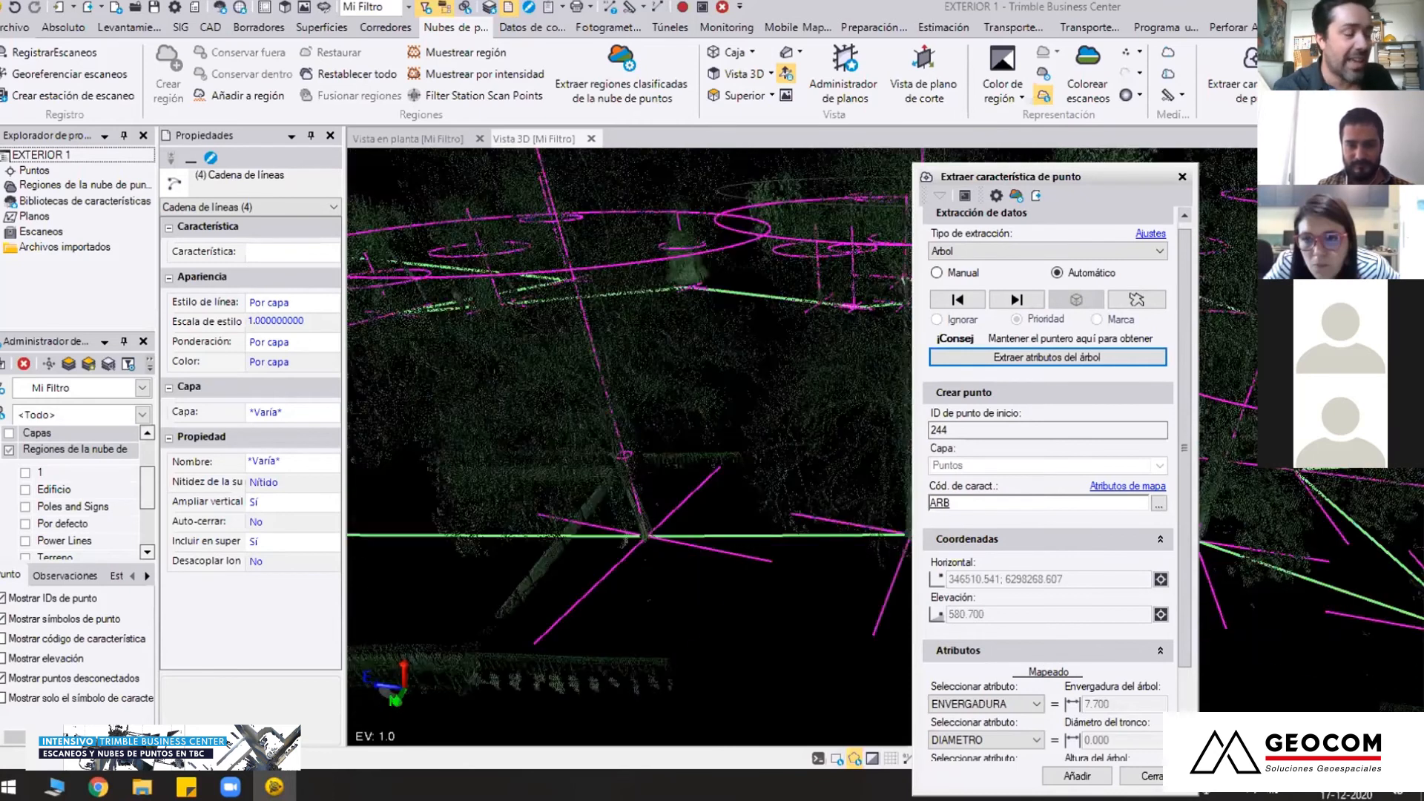
Inspect one extracted tree's crown circle, trunk axis and base point up close, and compare it with the neighbouring trees
{"action": "scroll", "coordinate": [795, 590], "scroll_direction": "up", "scroll_amount": 5}
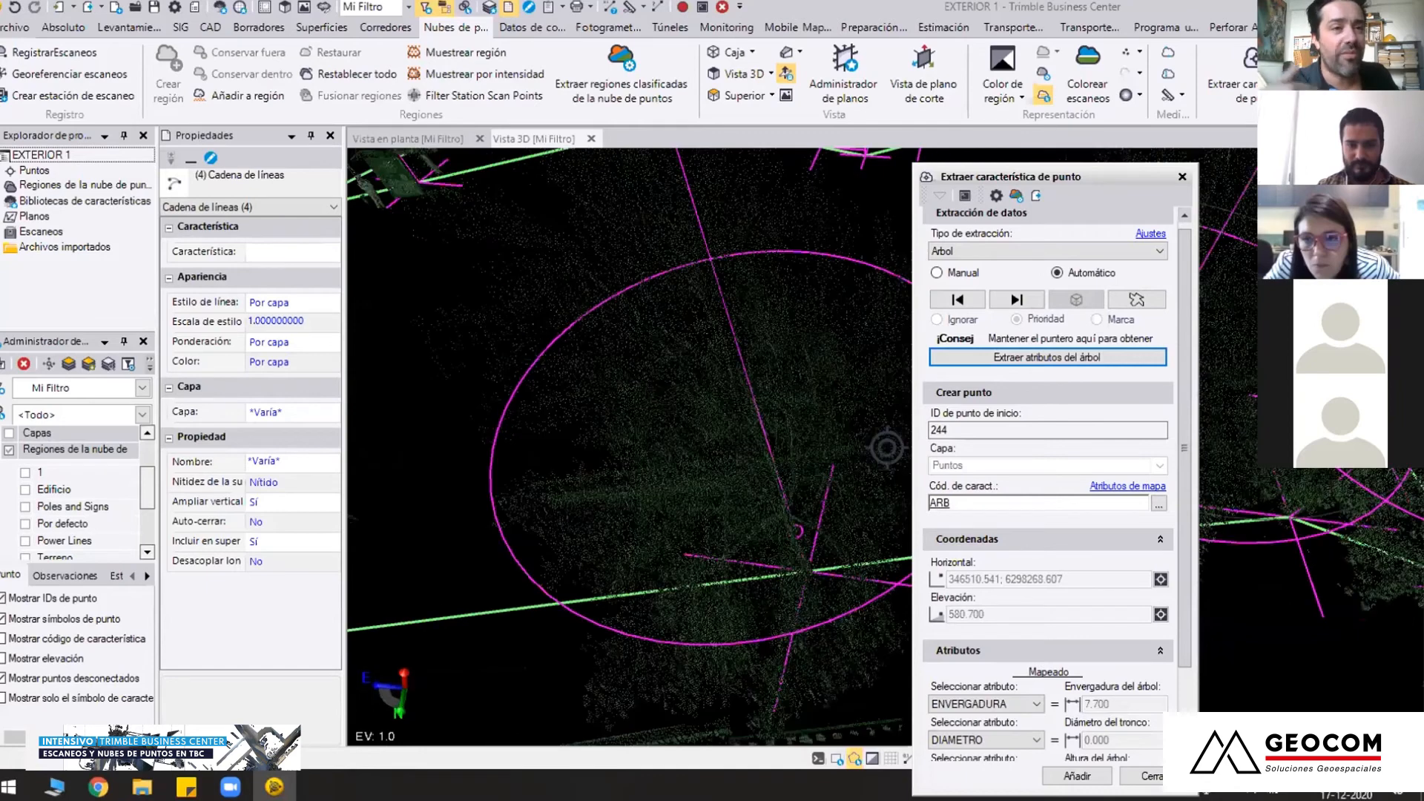
{"action": "scroll", "coordinate": [776, 594], "scroll_direction": "down", "scroll_amount": 6}
{"action": "middle_click_drag", "start_coordinate": [587, 541], "coordinate": [789, 527]}
{"action": "scroll", "coordinate": [676, 594], "scroll_direction": "up", "scroll_amount": 5}
{"action": "right_click_drag", "start_coordinate": [676, 593], "coordinate": [624, 496]}
{"action": "middle_click_drag", "start_coordinate": [740, 490], "coordinate": [738, 546]}
{"action": "scroll", "coordinate": [735, 547], "scroll_direction": "up", "scroll_amount": 3}
{"action": "right_click_drag", "start_coordinate": [732, 547], "coordinate": [887, 448]}
{"action": "scroll", "coordinate": [887, 448], "scroll_direction": "down", "scroll_amount": 5}
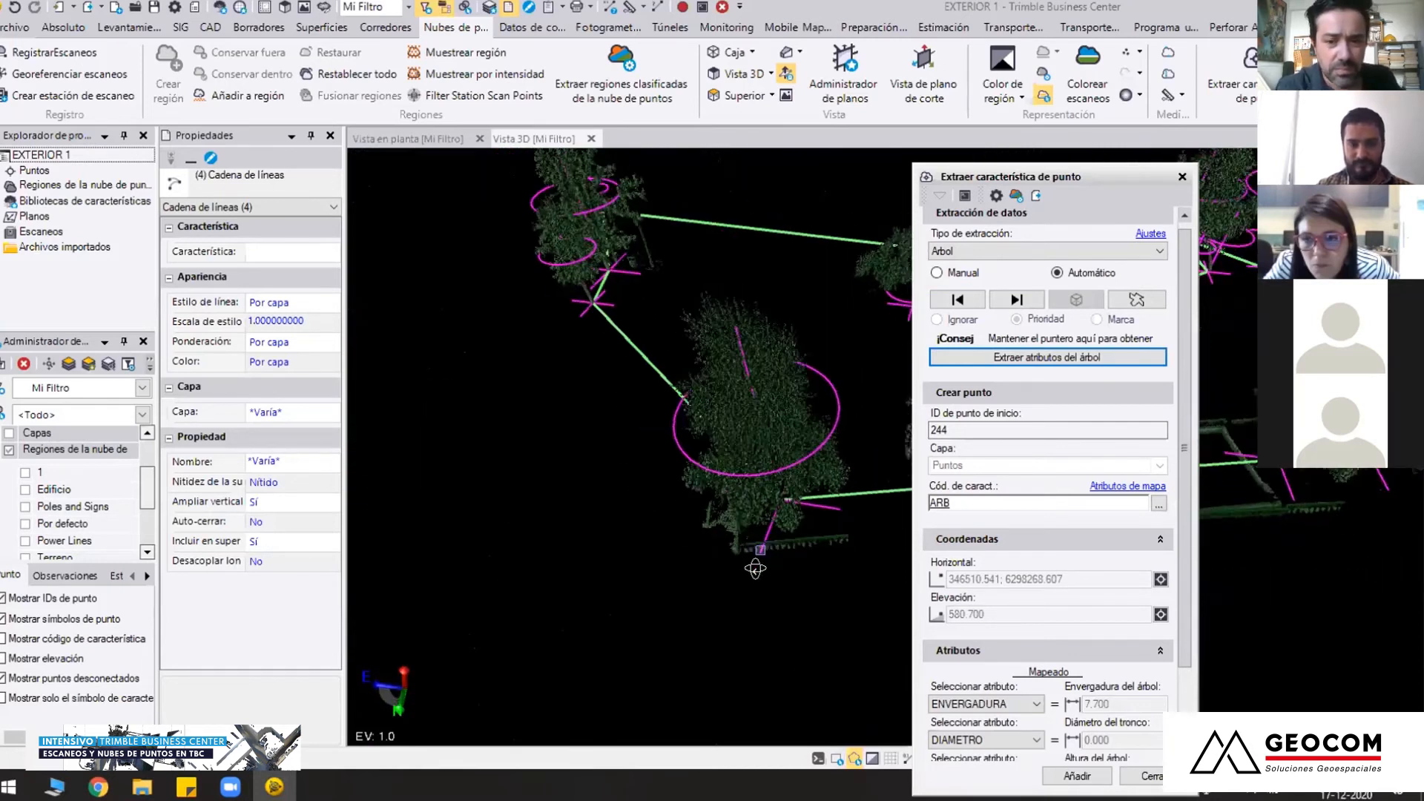
{"action": "scroll", "coordinate": [887, 448], "scroll_direction": "down", "scroll_amount": 3}
{"action": "right_click_drag", "start_coordinate": [722, 554], "coordinate": [675, 512]}
Step forward and back through the extracted trees to review each one's coordinates and attributes, ending with all trees in view
{"action": "left_click", "coordinate": [1017, 300]}
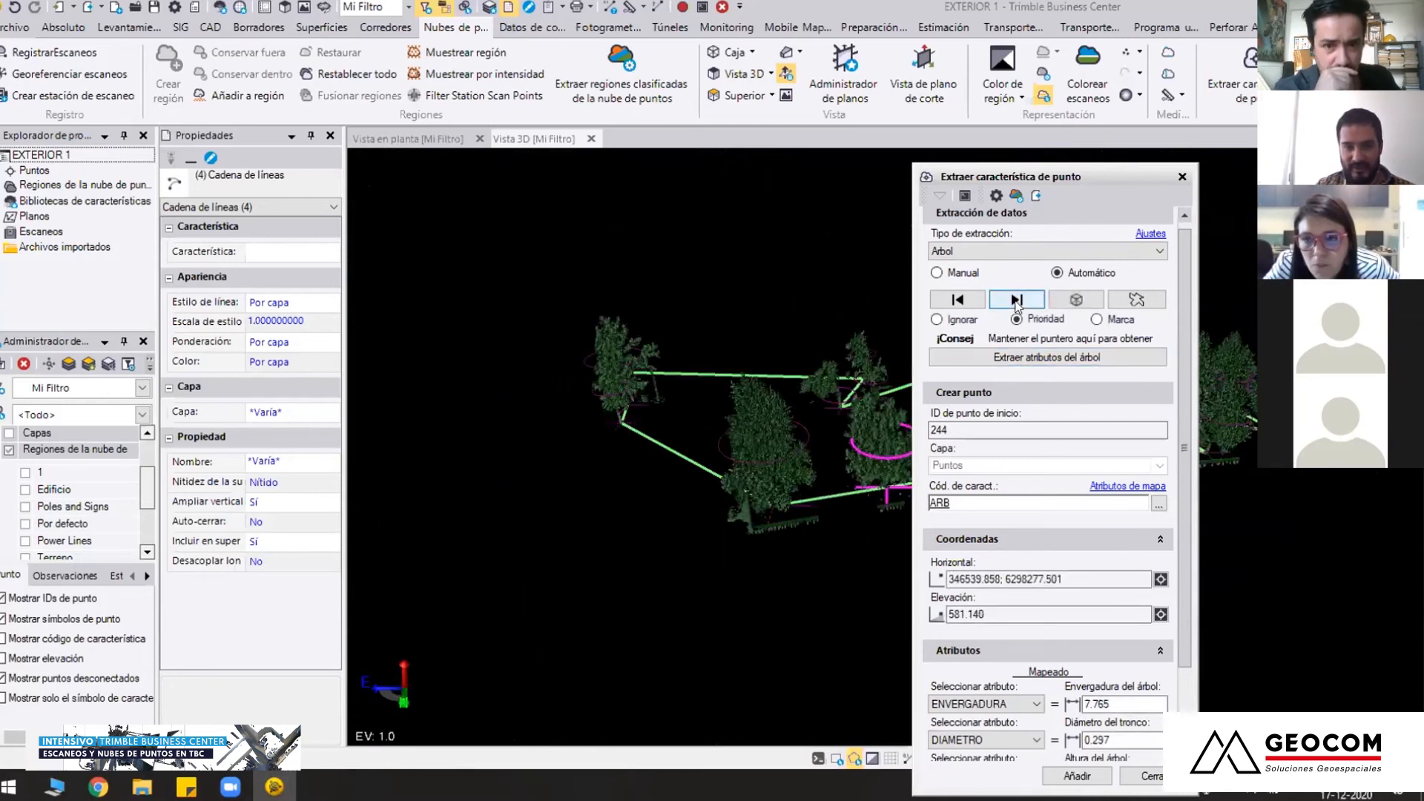
{"action": "left_click", "coordinate": [1017, 300]}
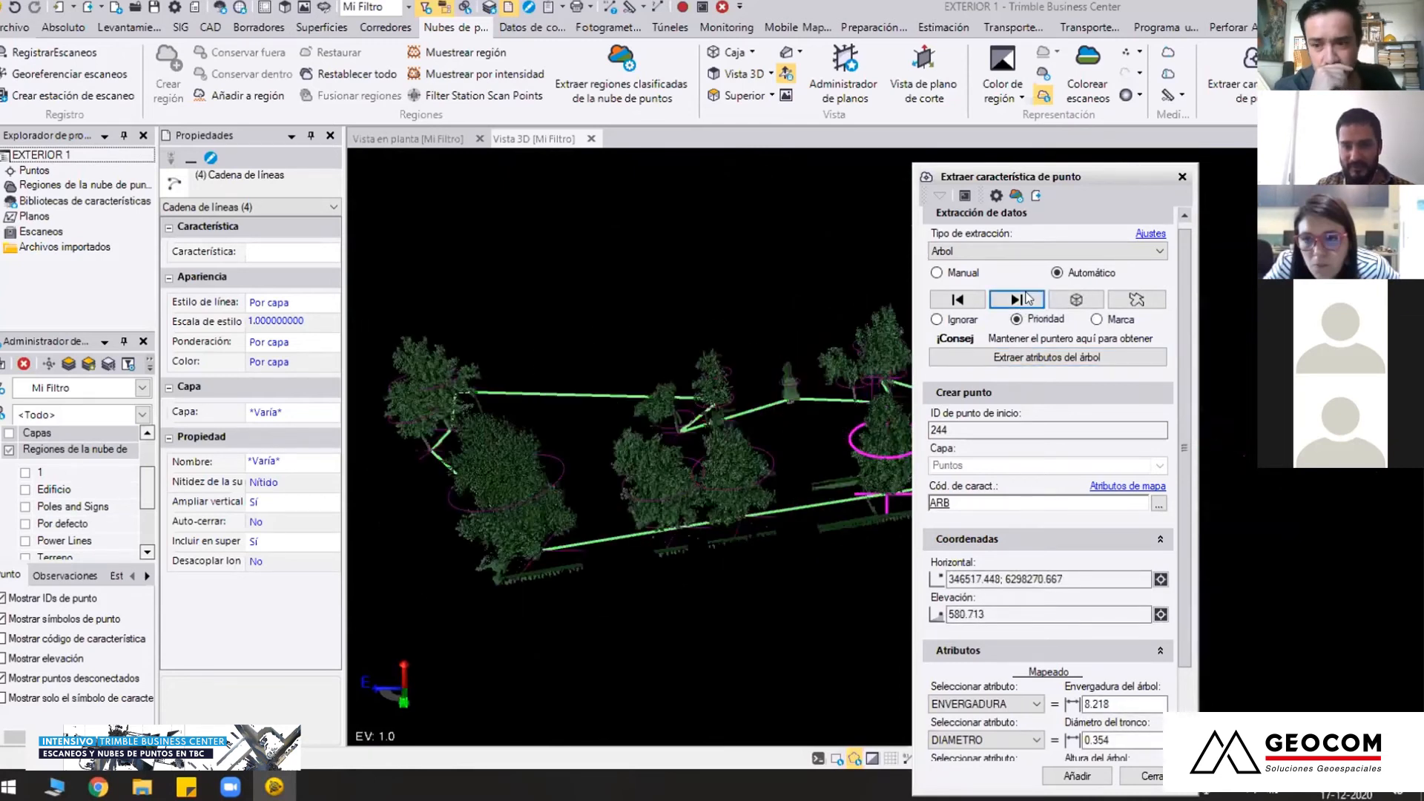
{"action": "left_click", "coordinate": [1022, 299]}
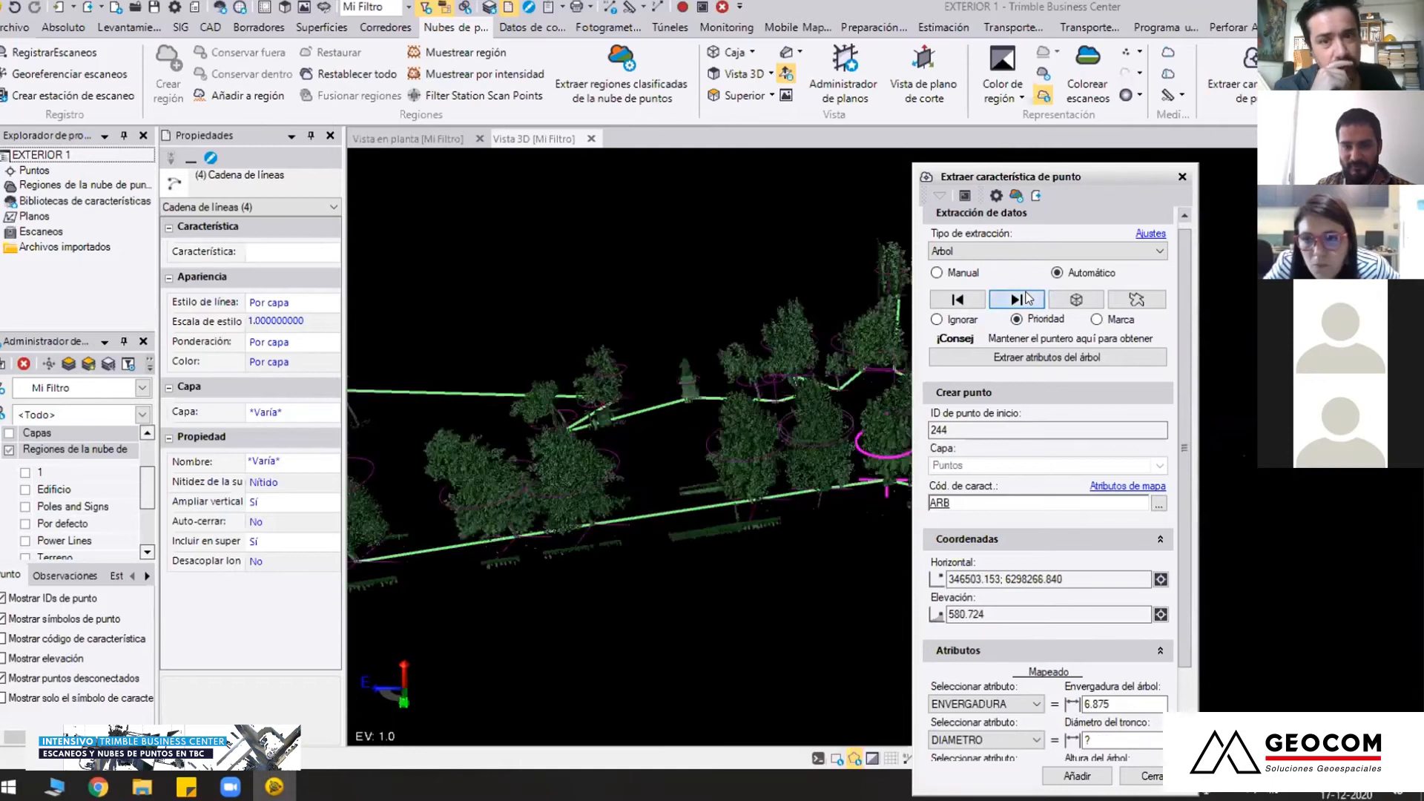
{"action": "left_click", "coordinate": [965, 300]}
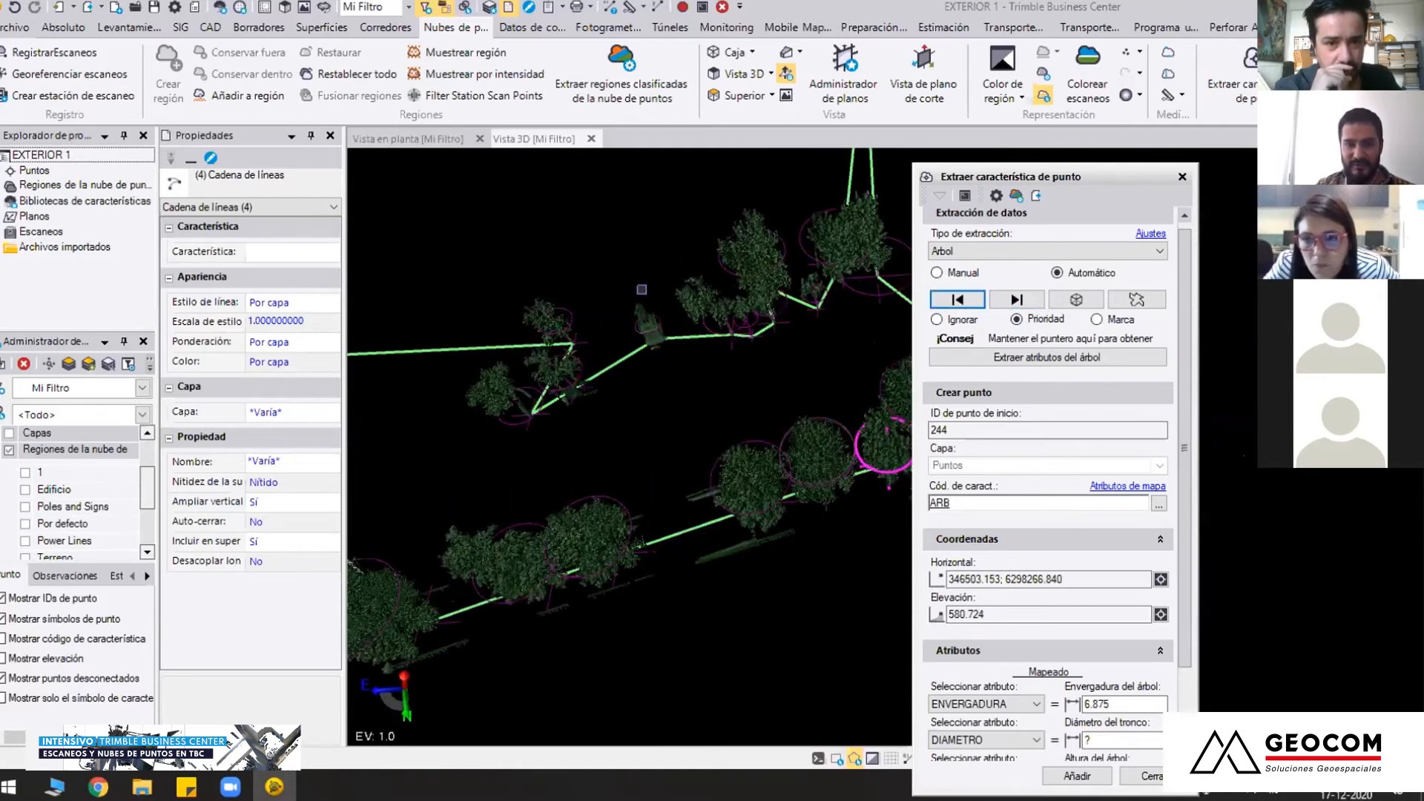
{"action": "scroll", "coordinate": [642, 289], "scroll_direction": "up", "scroll_amount": 5}
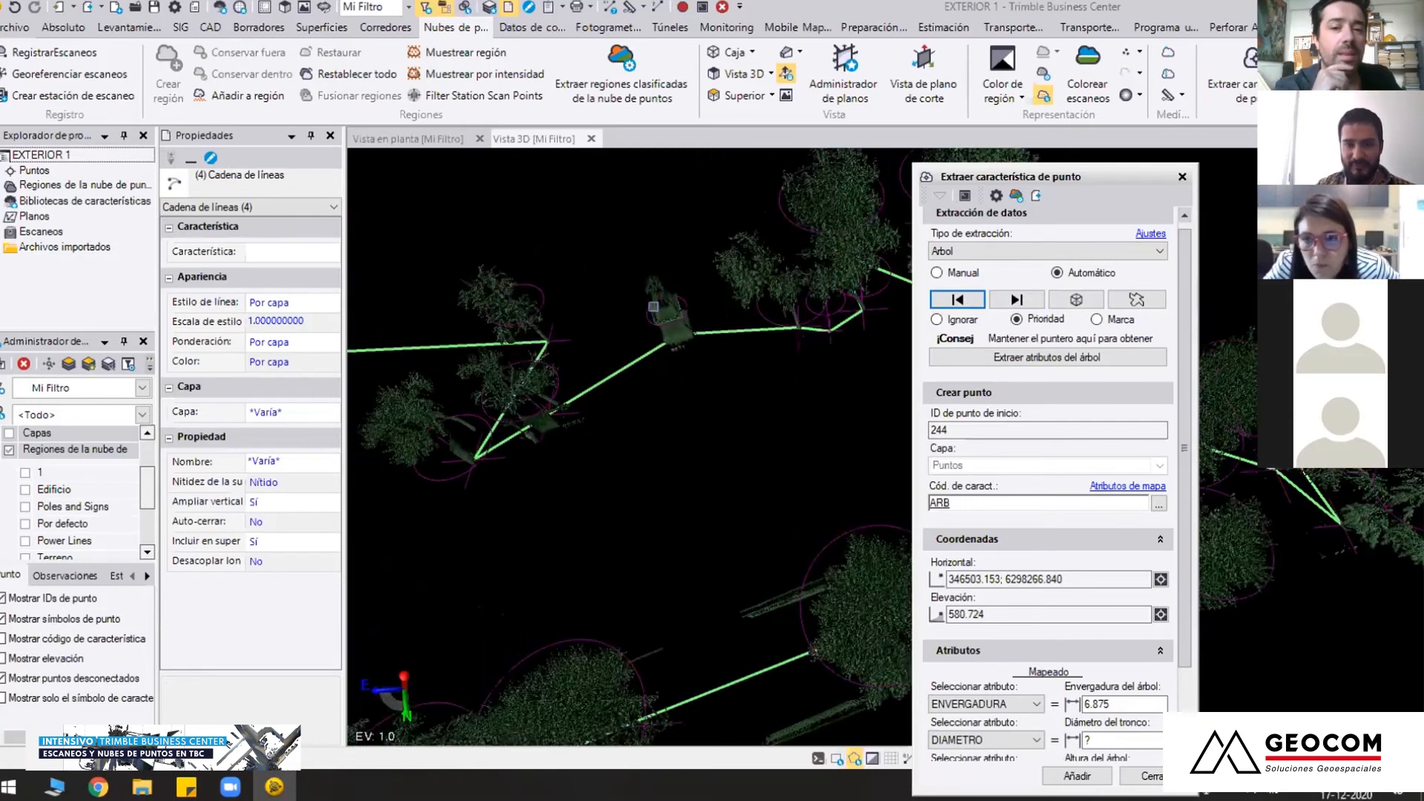
{"action": "left_click", "coordinate": [1092, 303]}
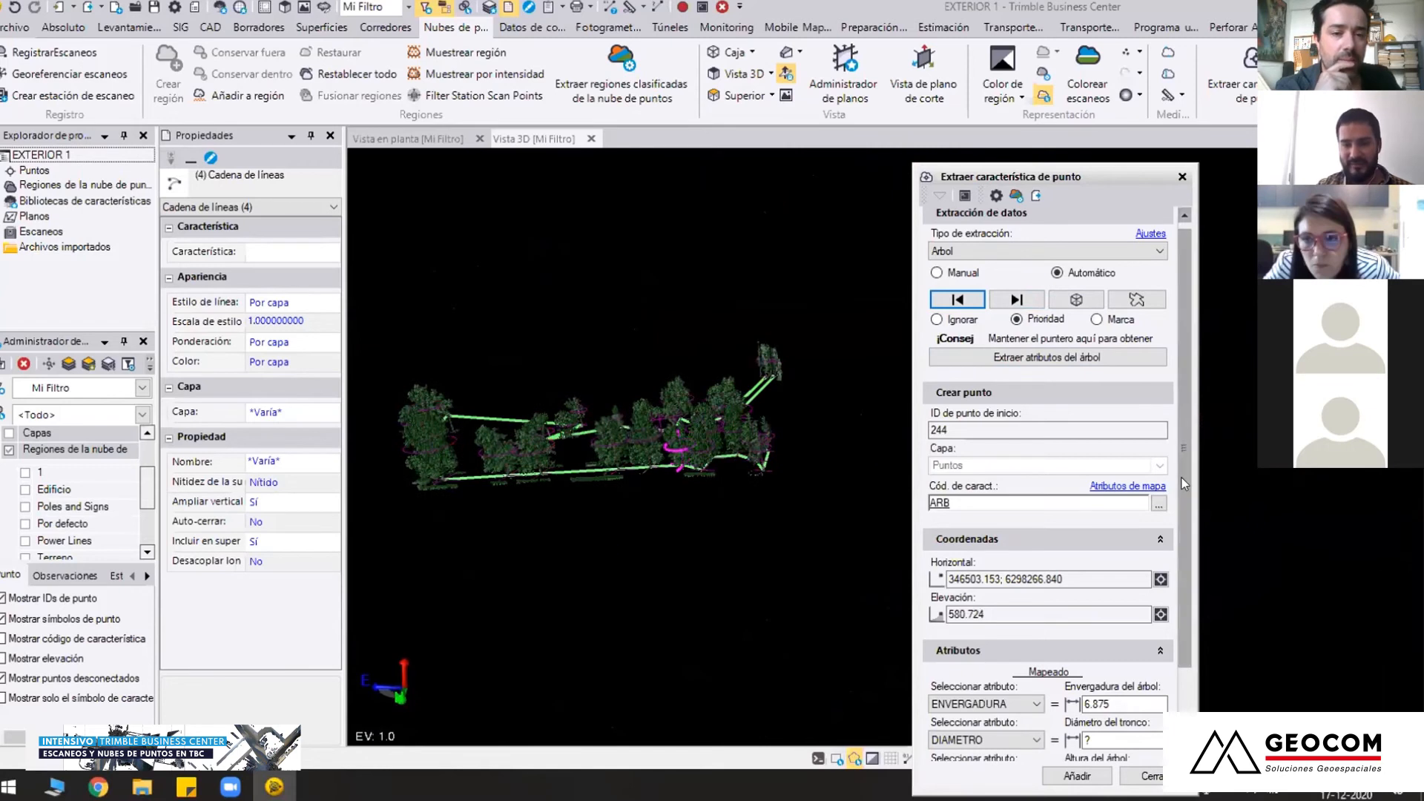
Add all extracted trees as points with feature code ARB and finish the point feature extraction
{"action": "scroll", "coordinate": [1181, 478], "scroll_direction": "down", "scroll_amount": 1}
{"action": "scroll", "coordinate": [1188, 552], "scroll_direction": "down", "scroll_amount": 1}
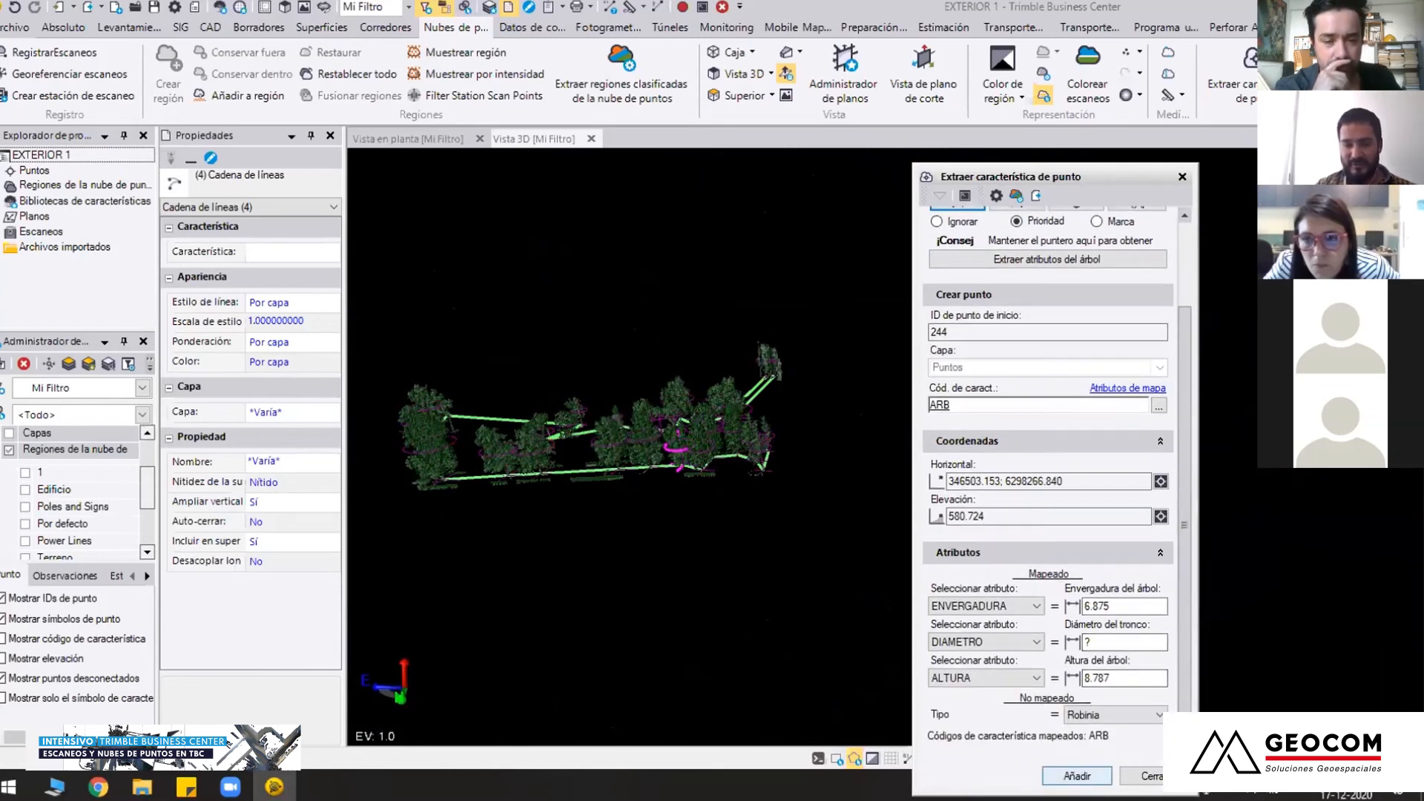
{"action": "left_click", "coordinate": [1077, 776]}
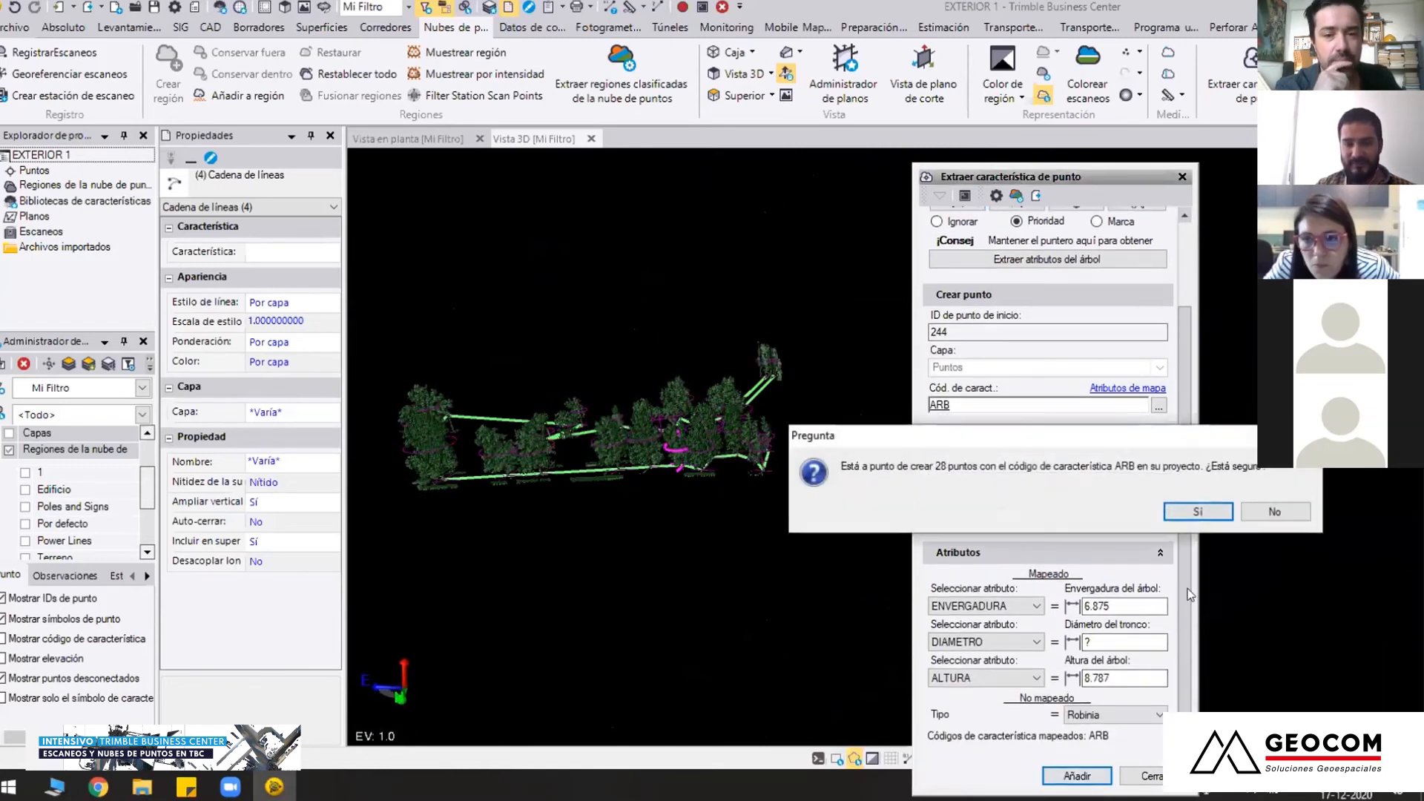
{"action": "left_click", "coordinate": [1187, 523]}
{"action": "left_click", "coordinate": [1139, 775]}
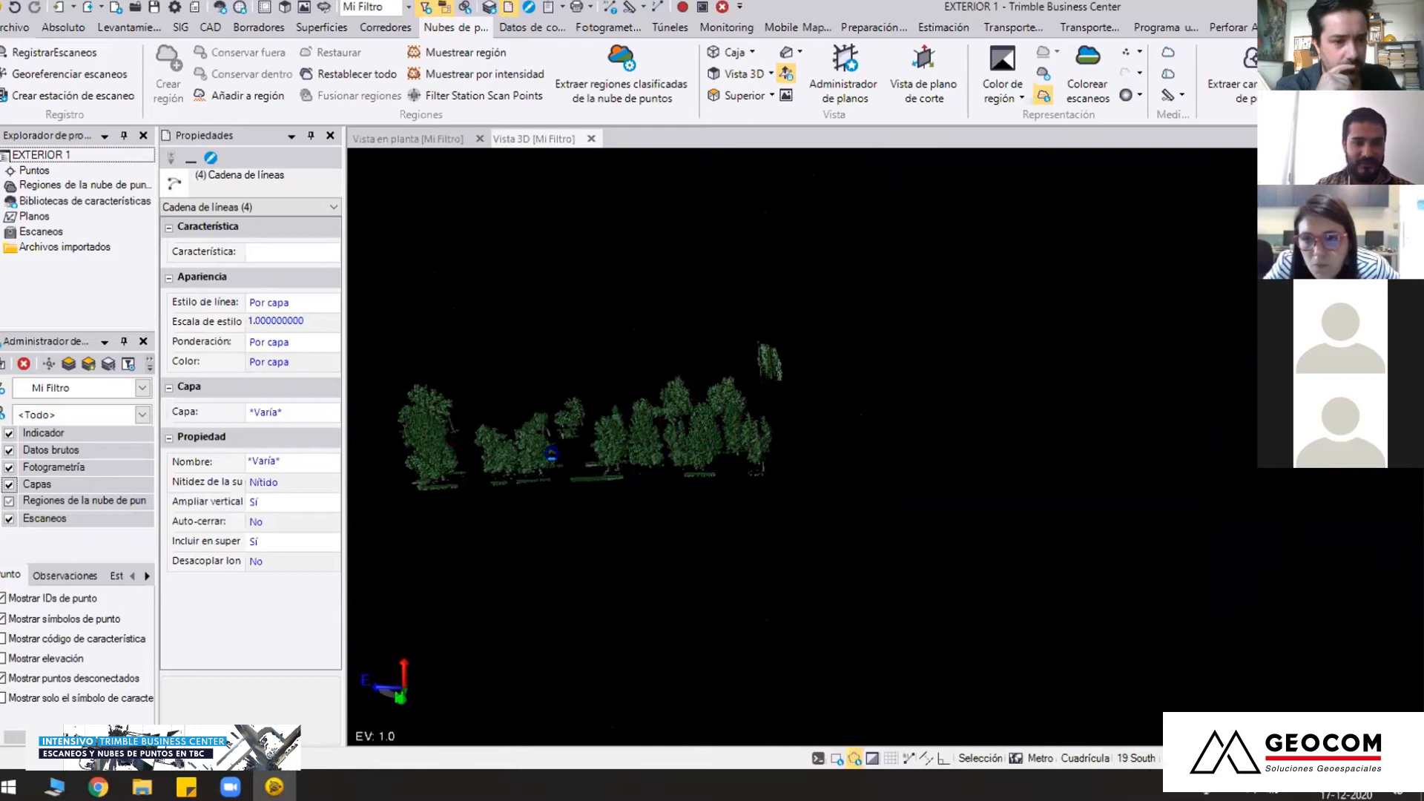
Examine the new tree points and symbols at the trunk bases within the Vegetación alta-1 cloud from several angles
{"action": "right_click_drag", "start_coordinate": [700, 484], "coordinate": [731, 571]}
{"action": "scroll", "coordinate": [868, 483], "scroll_direction": "up", "scroll_amount": 3}
{"action": "middle_click_drag", "start_coordinate": [871, 476], "coordinate": [864, 490]}
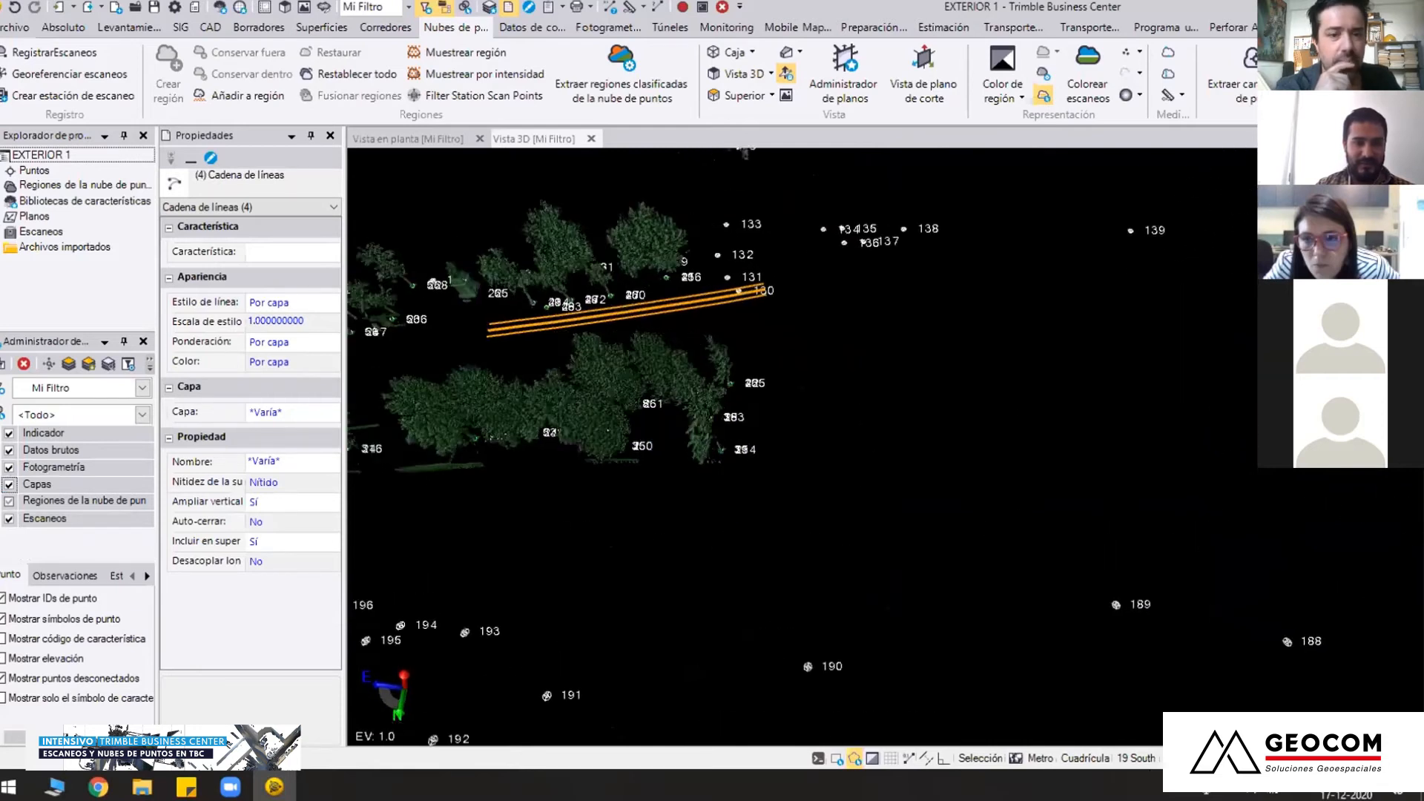
{"action": "scroll", "coordinate": [864, 490], "scroll_direction": "up", "scroll_amount": 5}
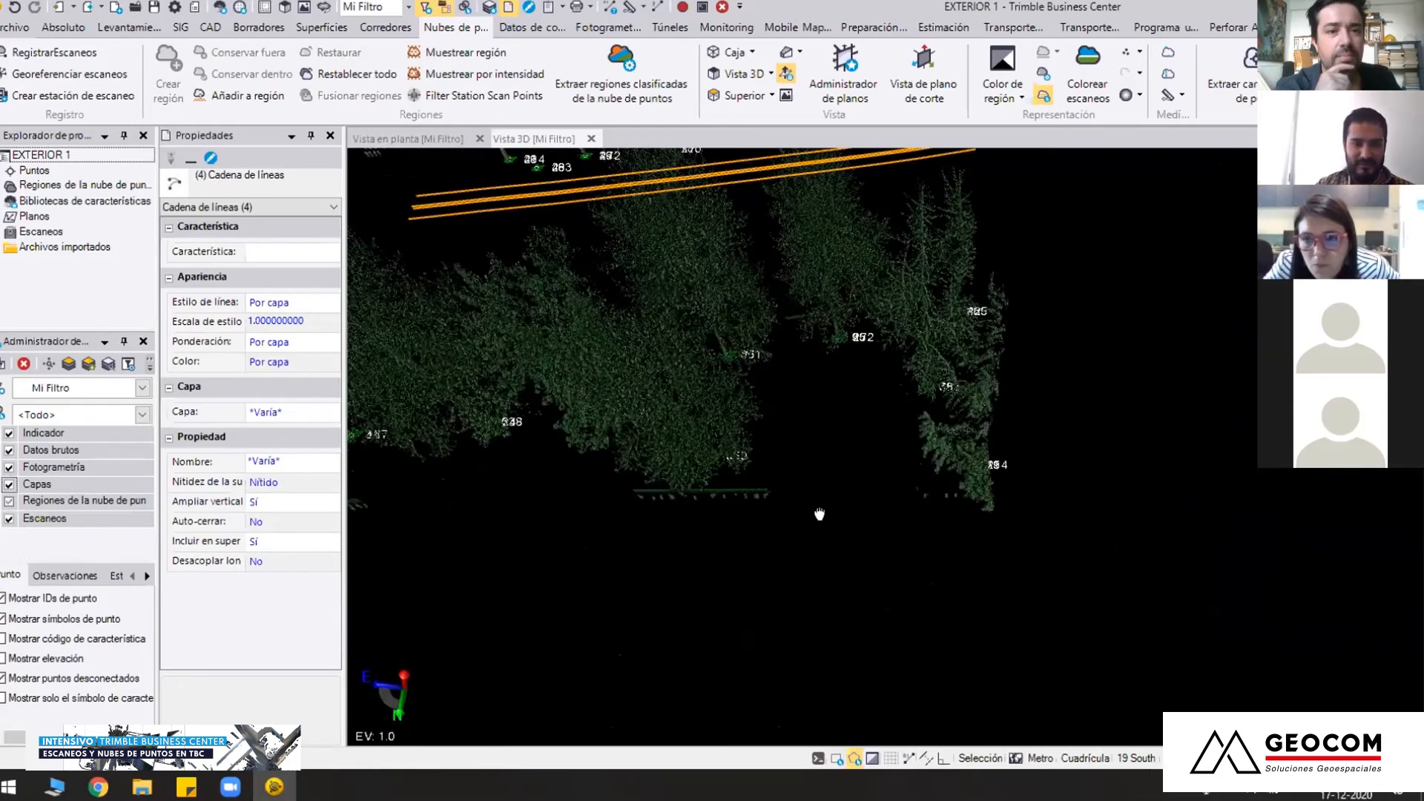
{"action": "scroll", "coordinate": [833, 517], "scroll_direction": "up", "scroll_amount": 3}
{"action": "middle_click_drag", "start_coordinate": [598, 496], "coordinate": [794, 447]}
{"action": "right_click_drag", "start_coordinate": [887, 448], "coordinate": [741, 374]}
{"action": "middle_click_drag", "start_coordinate": [741, 374], "coordinate": [798, 432]}
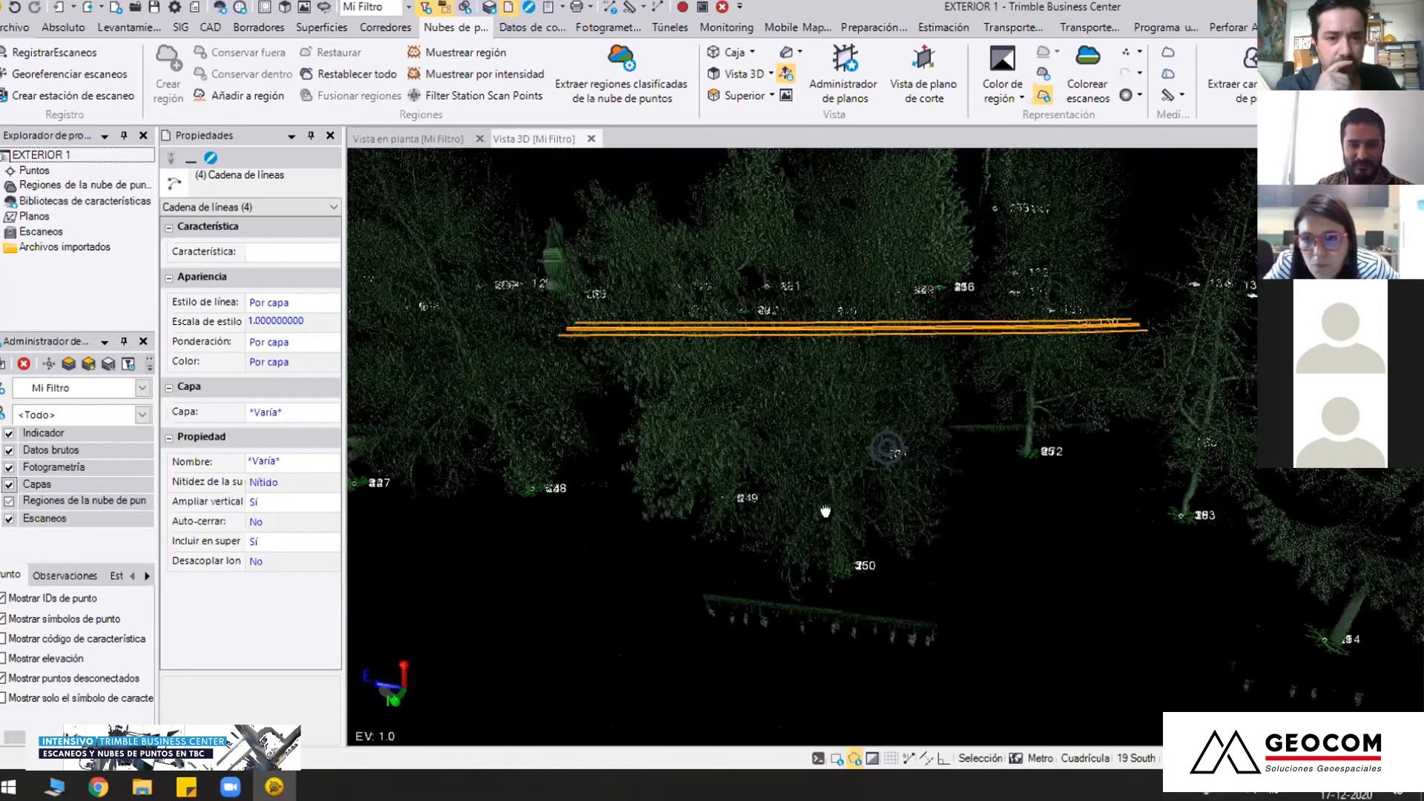
{"action": "scroll", "coordinate": [798, 438], "scroll_direction": "up", "scroll_amount": 3}
{"action": "middle_click_drag", "start_coordinate": [776, 614], "coordinate": [755, 530]}
{"action": "scroll", "coordinate": [755, 531], "scroll_direction": "up", "scroll_amount": 2}
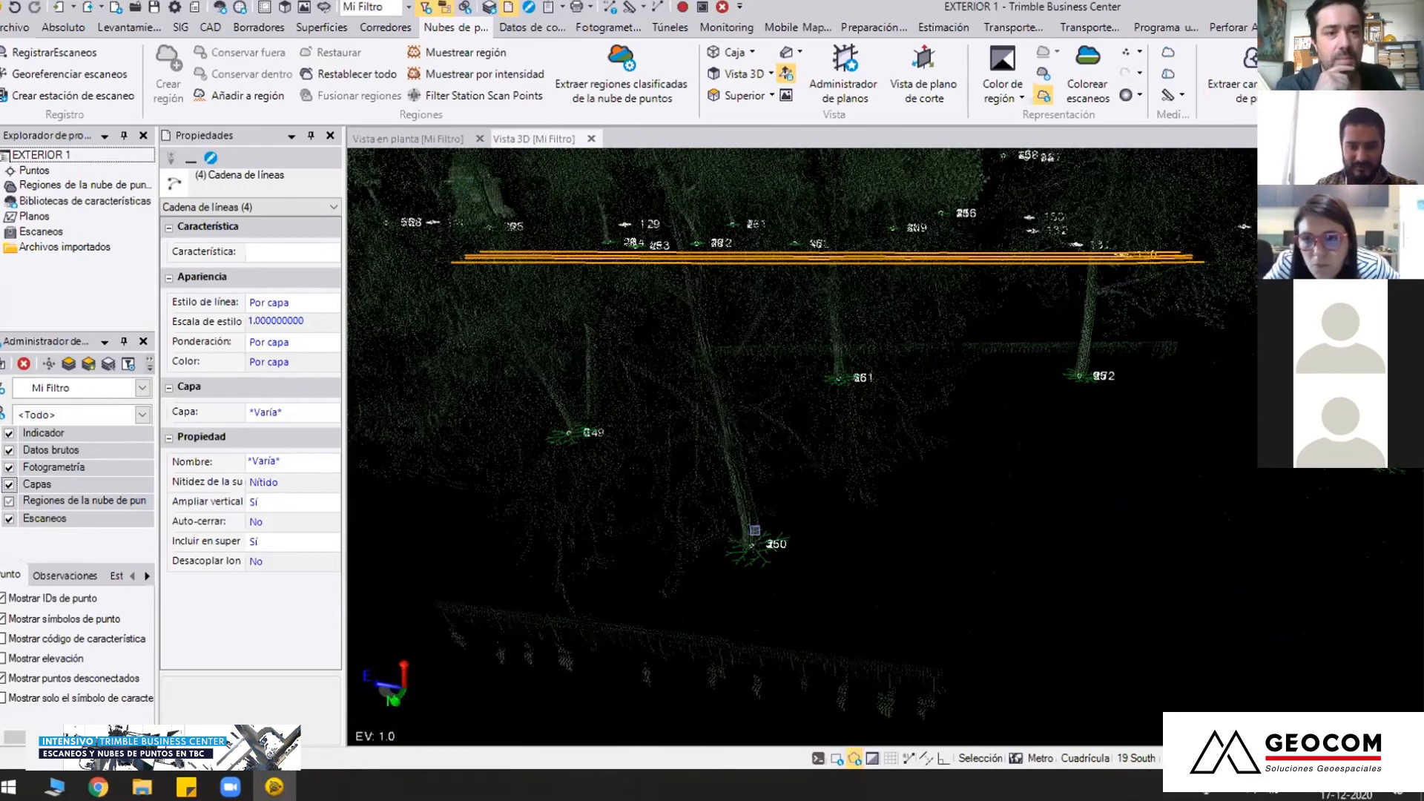
{"action": "middle_click_drag", "start_coordinate": [747, 523], "coordinate": [707, 462]}
{"action": "right_click_drag", "start_coordinate": [707, 462], "coordinate": [665, 417]}
{"action": "middle_click_drag", "start_coordinate": [666, 390], "coordinate": [770, 497]}
{"action": "scroll", "coordinate": [800, 522], "scroll_direction": "down", "scroll_amount": 5}
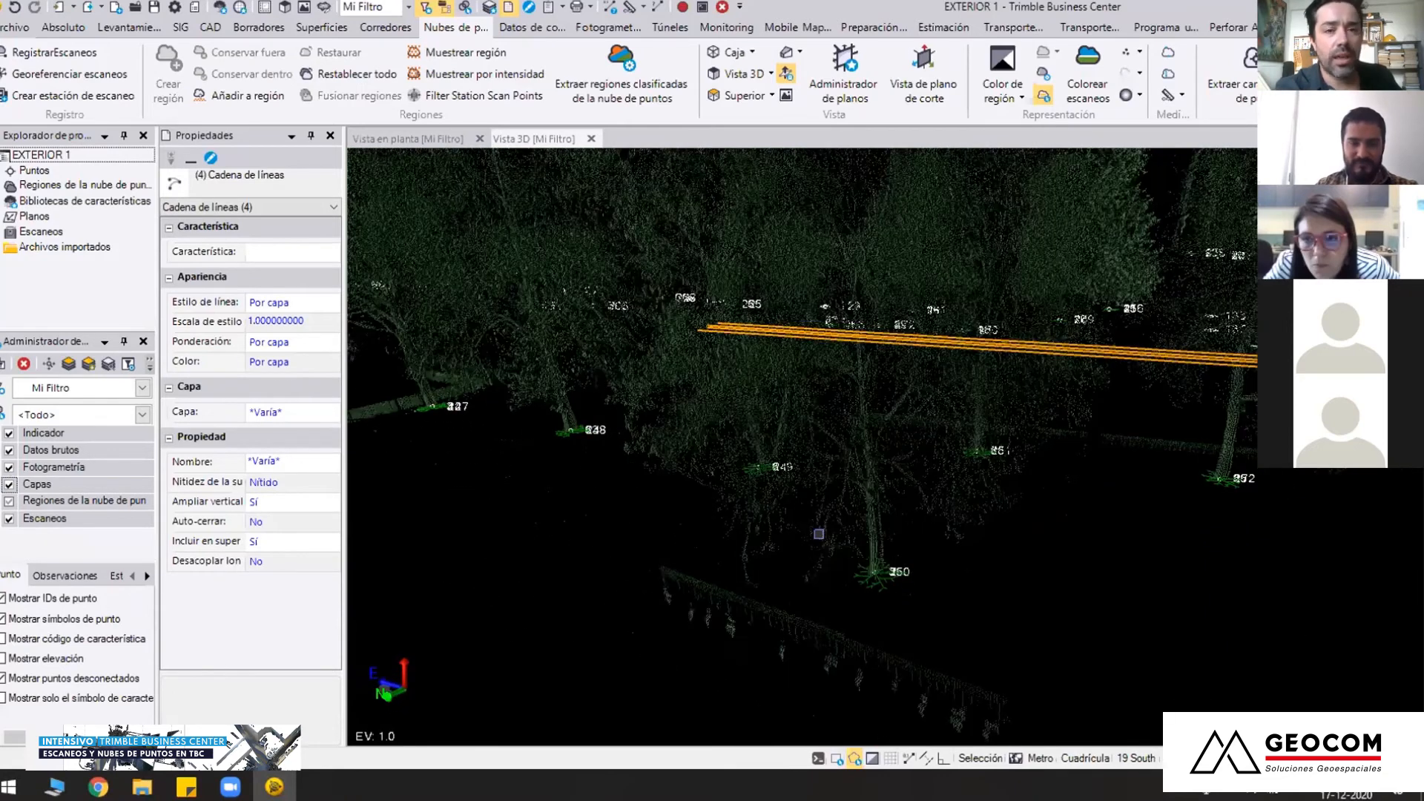
{"action": "right_click_drag", "start_coordinate": [666, 513], "coordinate": [710, 489]}
{"action": "scroll", "coordinate": [709, 490], "scroll_direction": "down", "scroll_amount": 4}
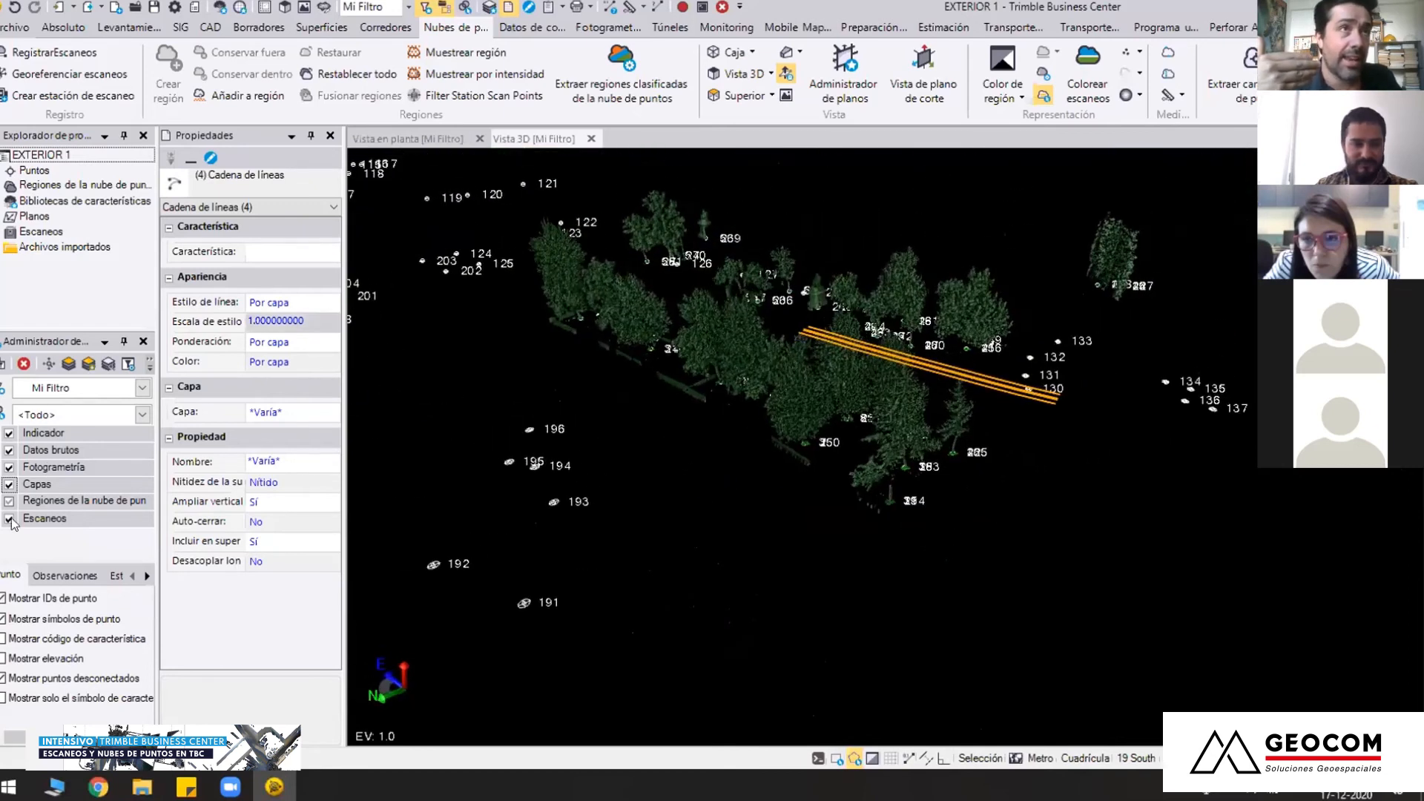
Show all point cloud regions in the Mi Filtro view filter except the Por defecto region
{"action": "left_click", "coordinate": [9, 519]}
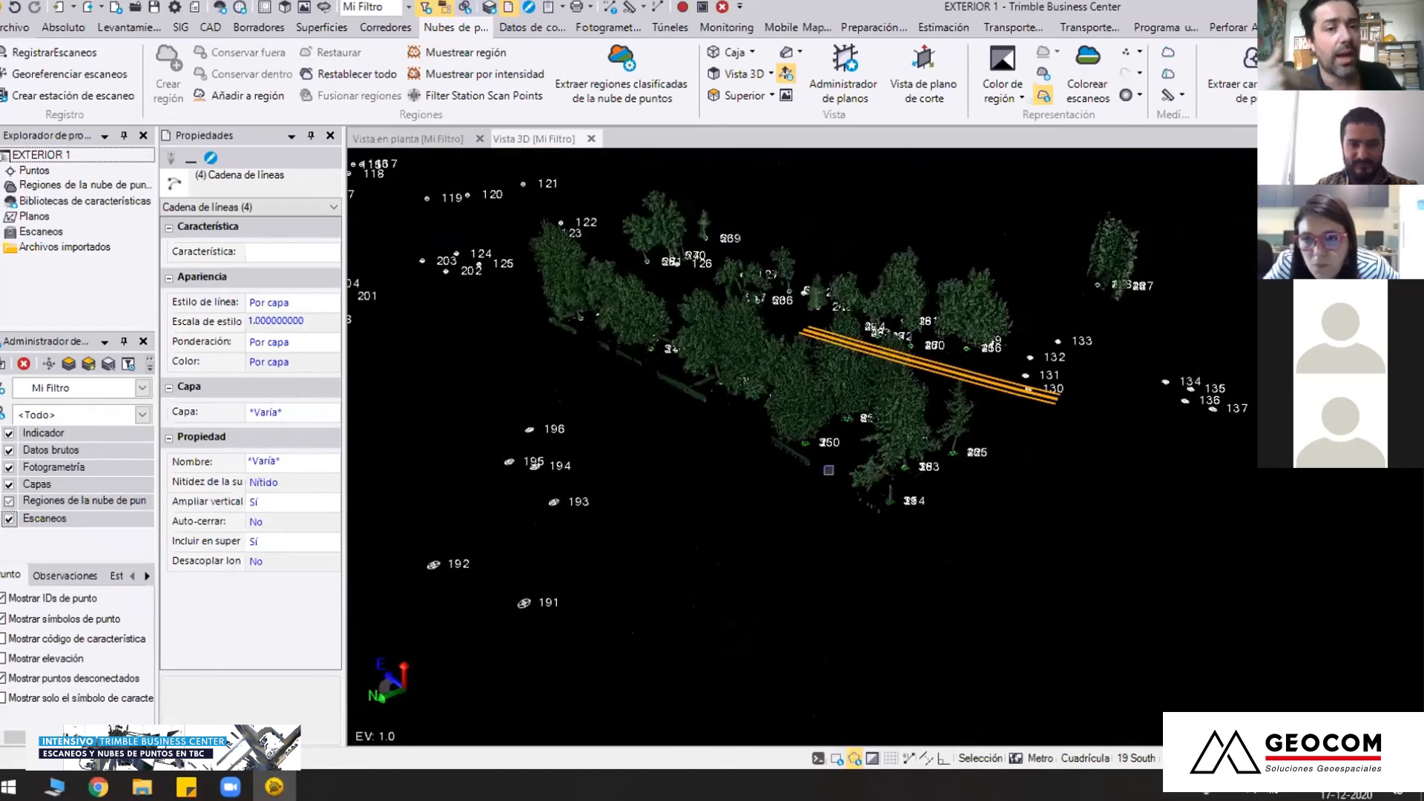
{"action": "left_click", "coordinate": [9, 501]}
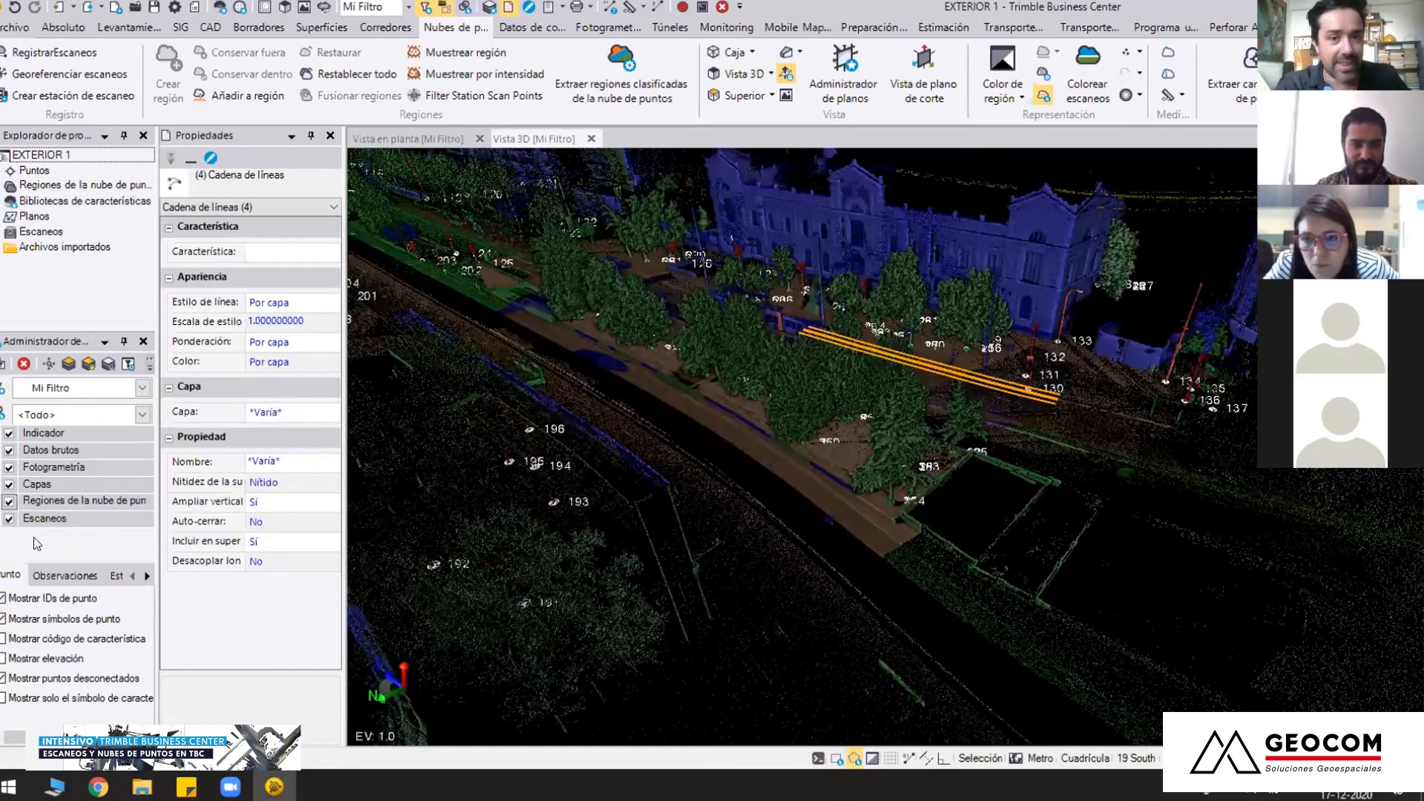
{"action": "left_click", "coordinate": [24, 506]}
{"action": "scroll", "coordinate": [25, 486], "scroll_direction": "down", "scroll_amount": 2}
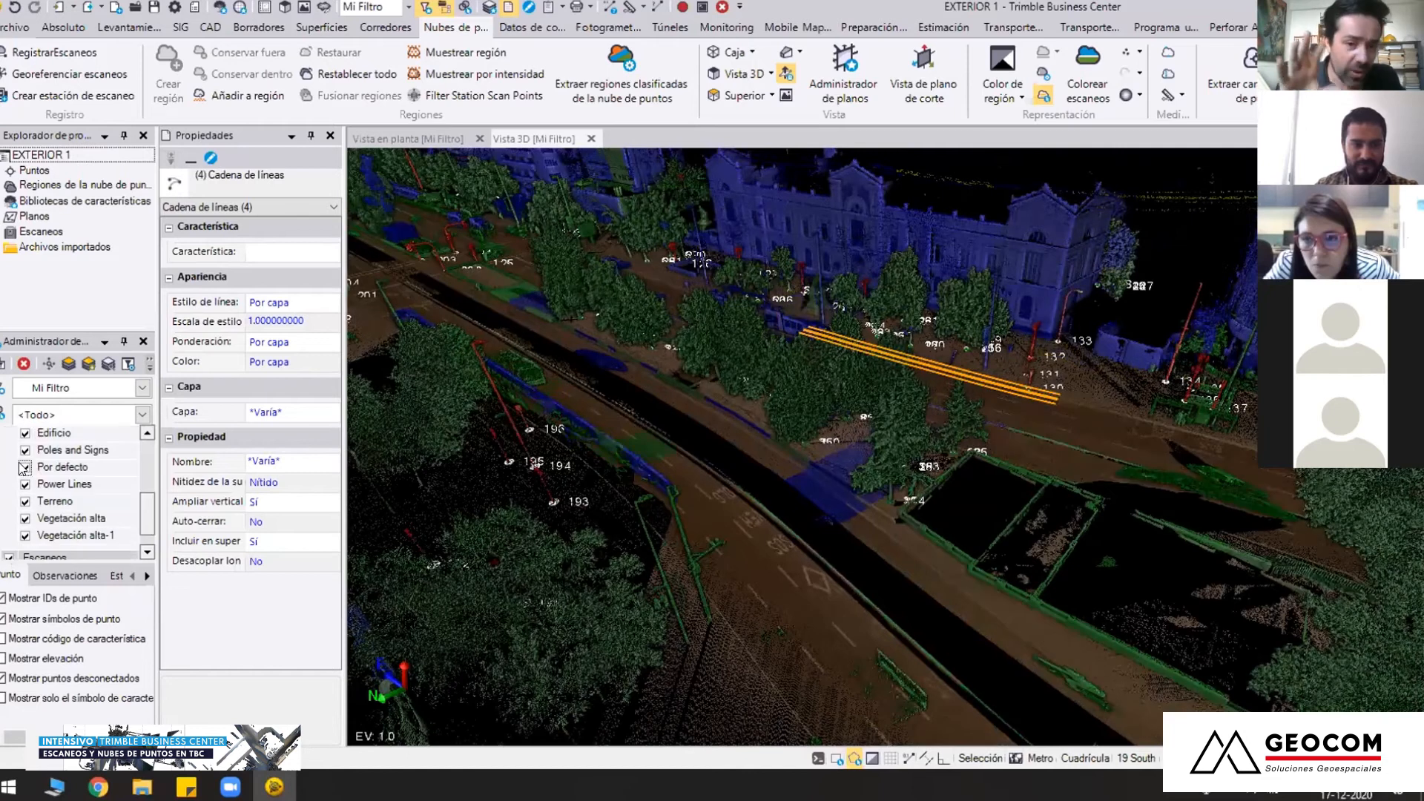
{"action": "scroll", "coordinate": [858, 405], "scroll_direction": "up", "scroll_amount": 2}
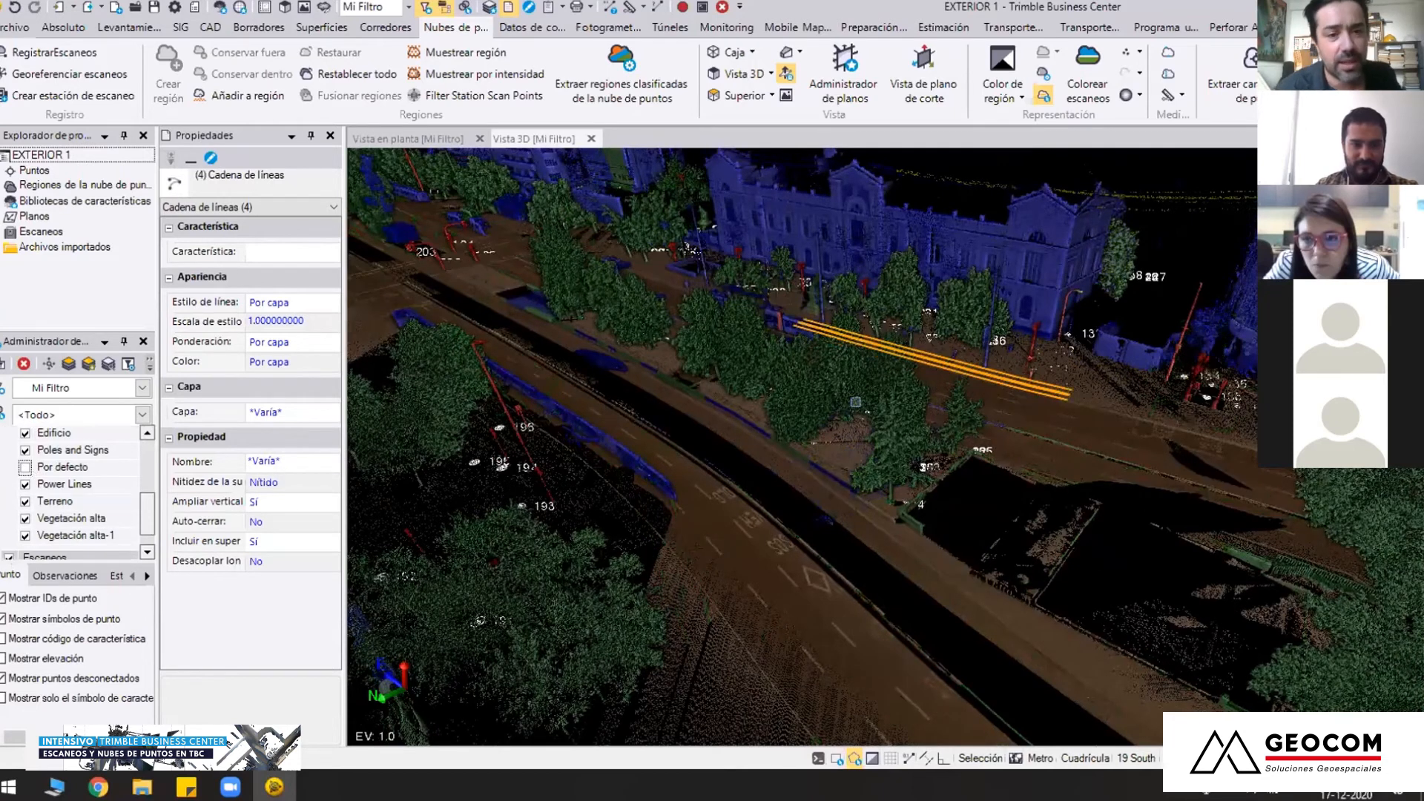
Examine the tree points in 3D against the terrain, buildings and poles of the classified street cloud
{"action": "scroll", "coordinate": [858, 401], "scroll_direction": "up", "scroll_amount": 3}
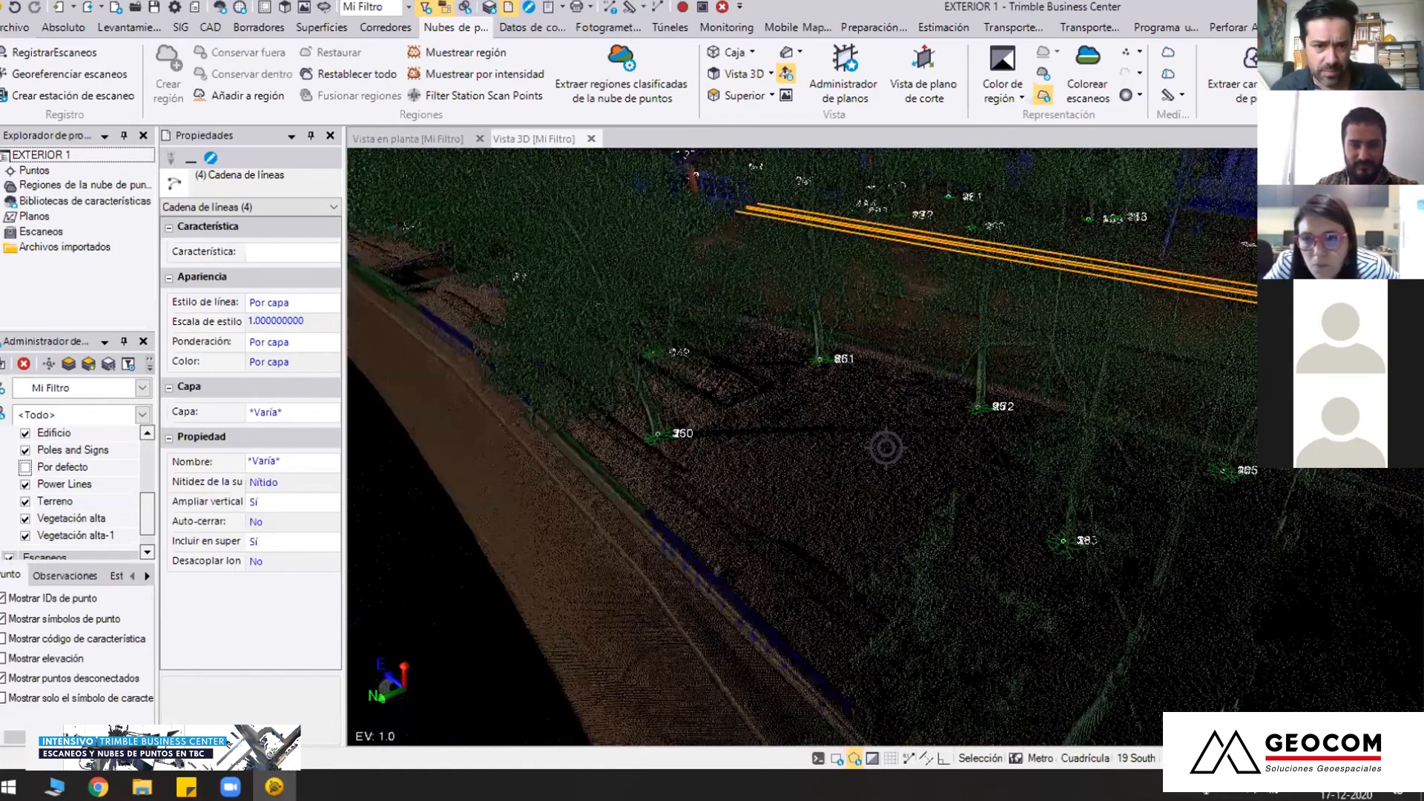
{"action": "middle_click_drag", "start_coordinate": [683, 515], "coordinate": [776, 510]}
{"action": "middle_click_drag", "start_coordinate": [467, 513], "coordinate": [774, 481]}
{"action": "scroll", "coordinate": [705, 655], "scroll_direction": "down", "scroll_amount": 3}
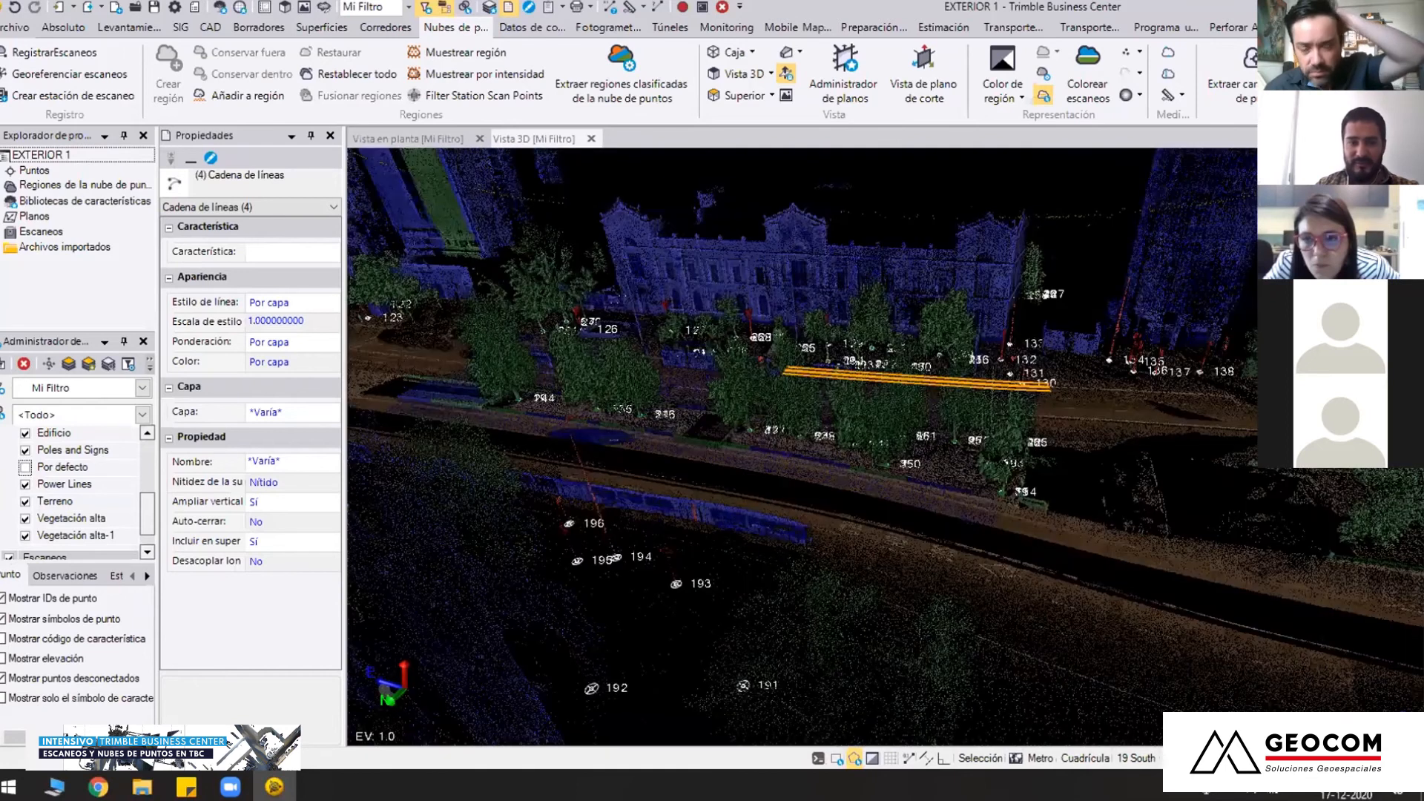
{"action": "middle_click_drag", "start_coordinate": [705, 655], "coordinate": [601, 690]}
{"action": "scroll", "coordinate": [894, 437], "scroll_direction": "up", "scroll_amount": 3}
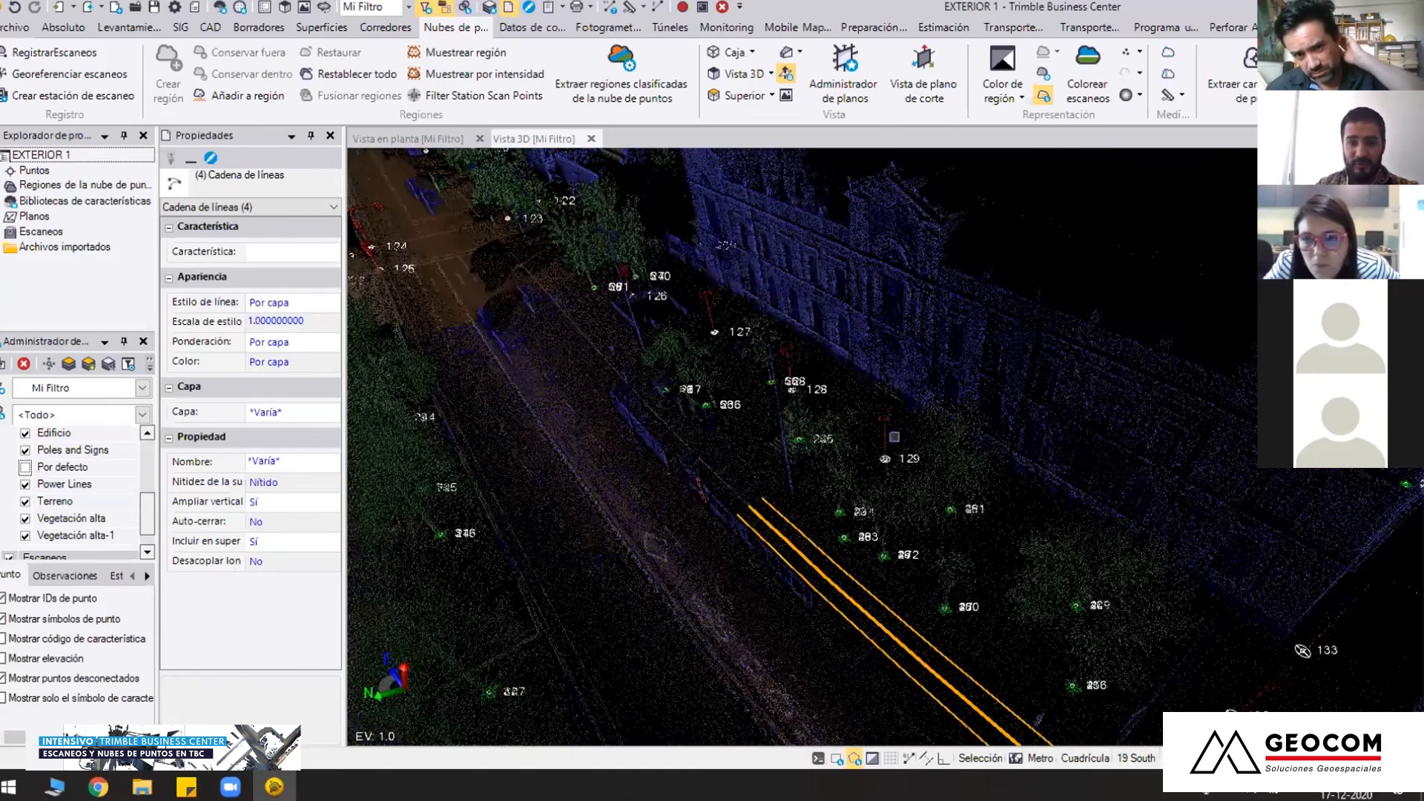
{"action": "scroll", "coordinate": [894, 445], "scroll_direction": "up", "scroll_amount": 2}
{"action": "scroll", "coordinate": [894, 459], "scroll_direction": "up", "scroll_amount": 1}
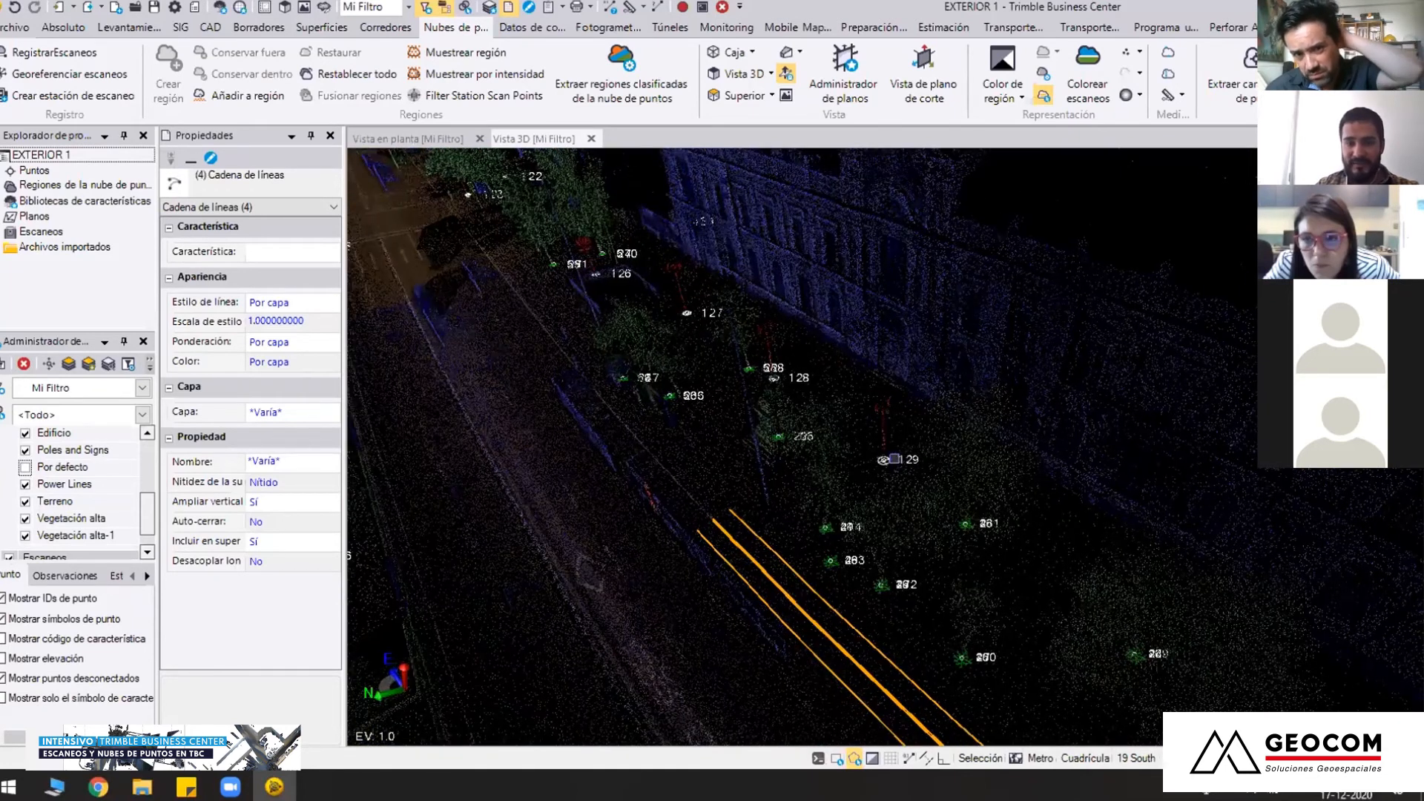
{"action": "scroll", "coordinate": [825, 533], "scroll_direction": "down", "scroll_amount": 5}
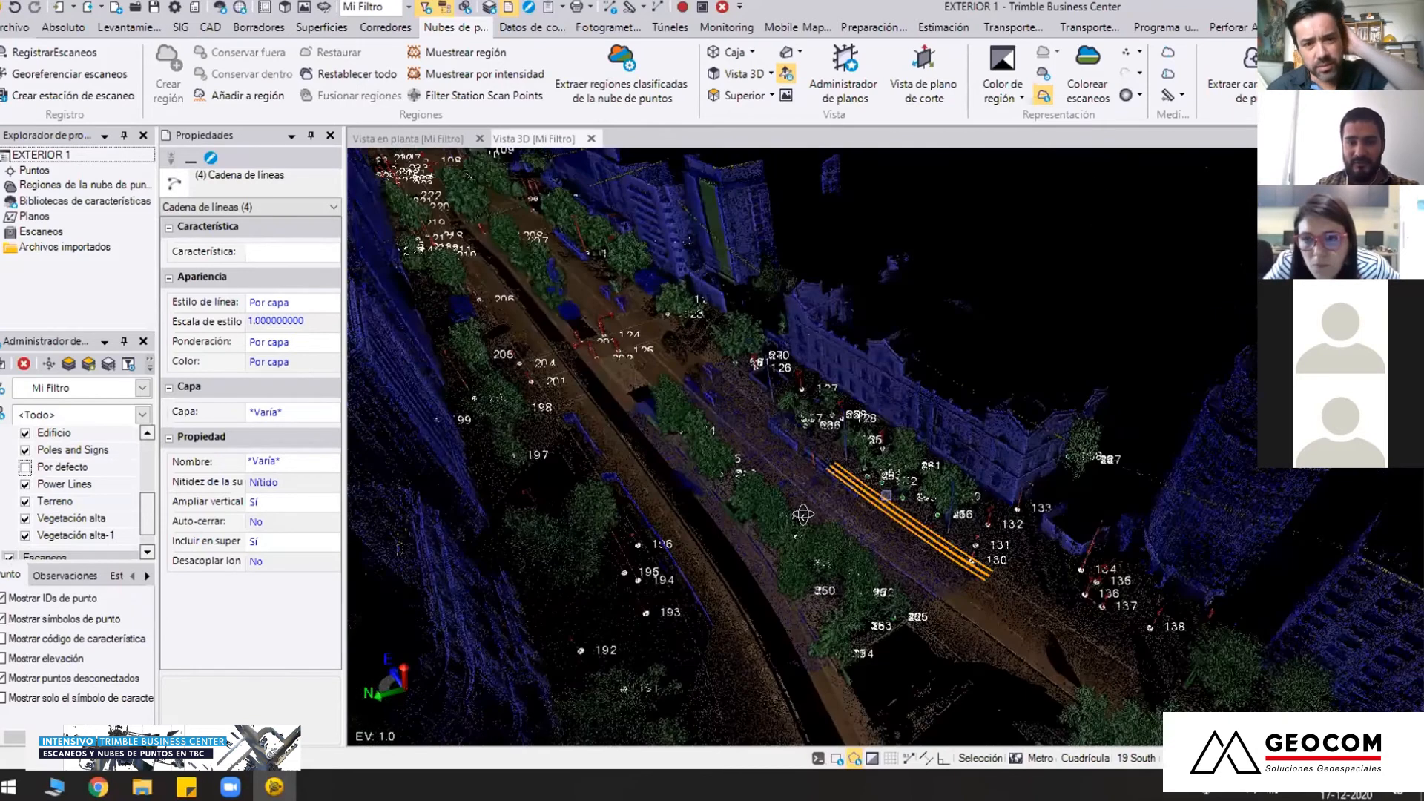
{"action": "middle_click_drag", "start_coordinate": [887, 448], "coordinate": [888, 446]}
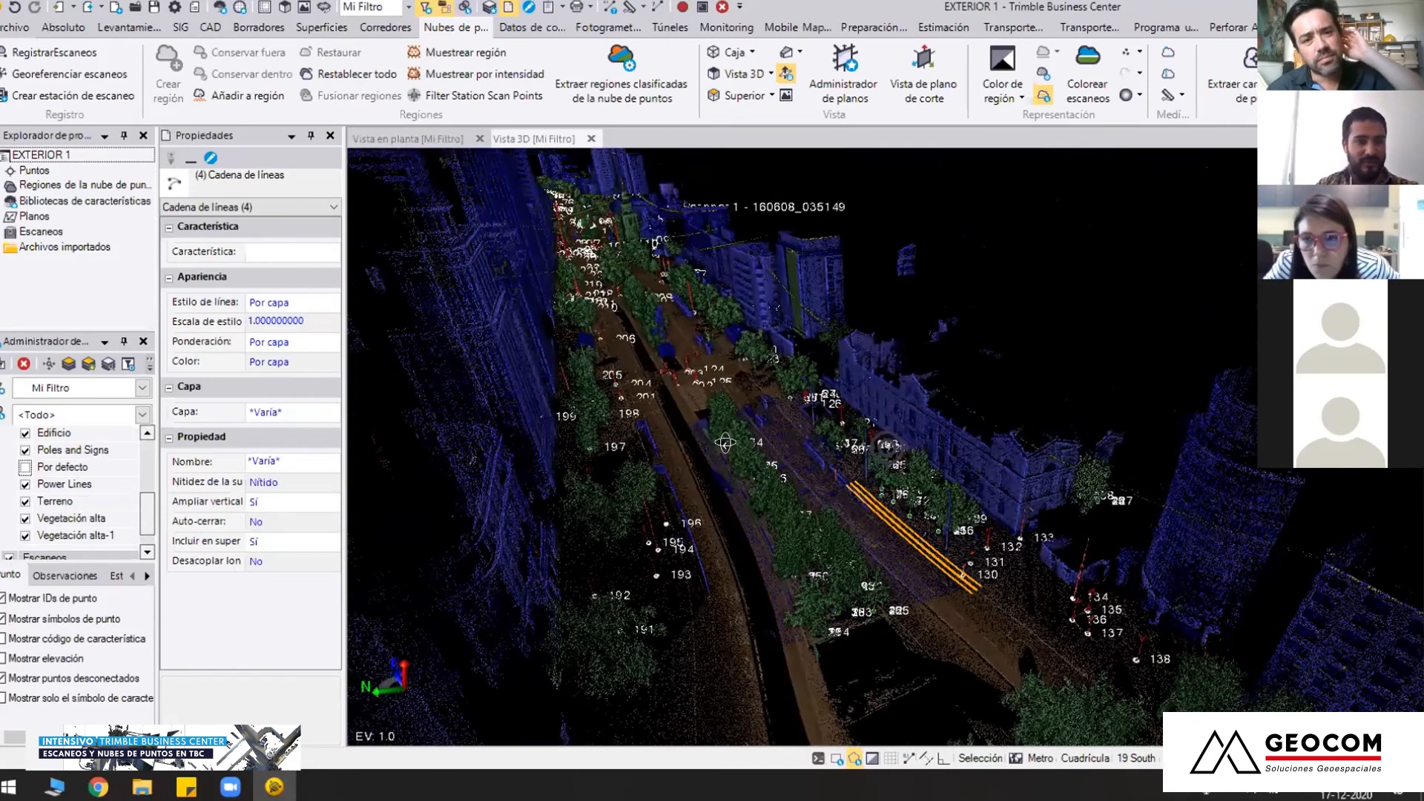
{"action": "middle_click_drag", "start_coordinate": [427, 138], "coordinate": [769, 362]}
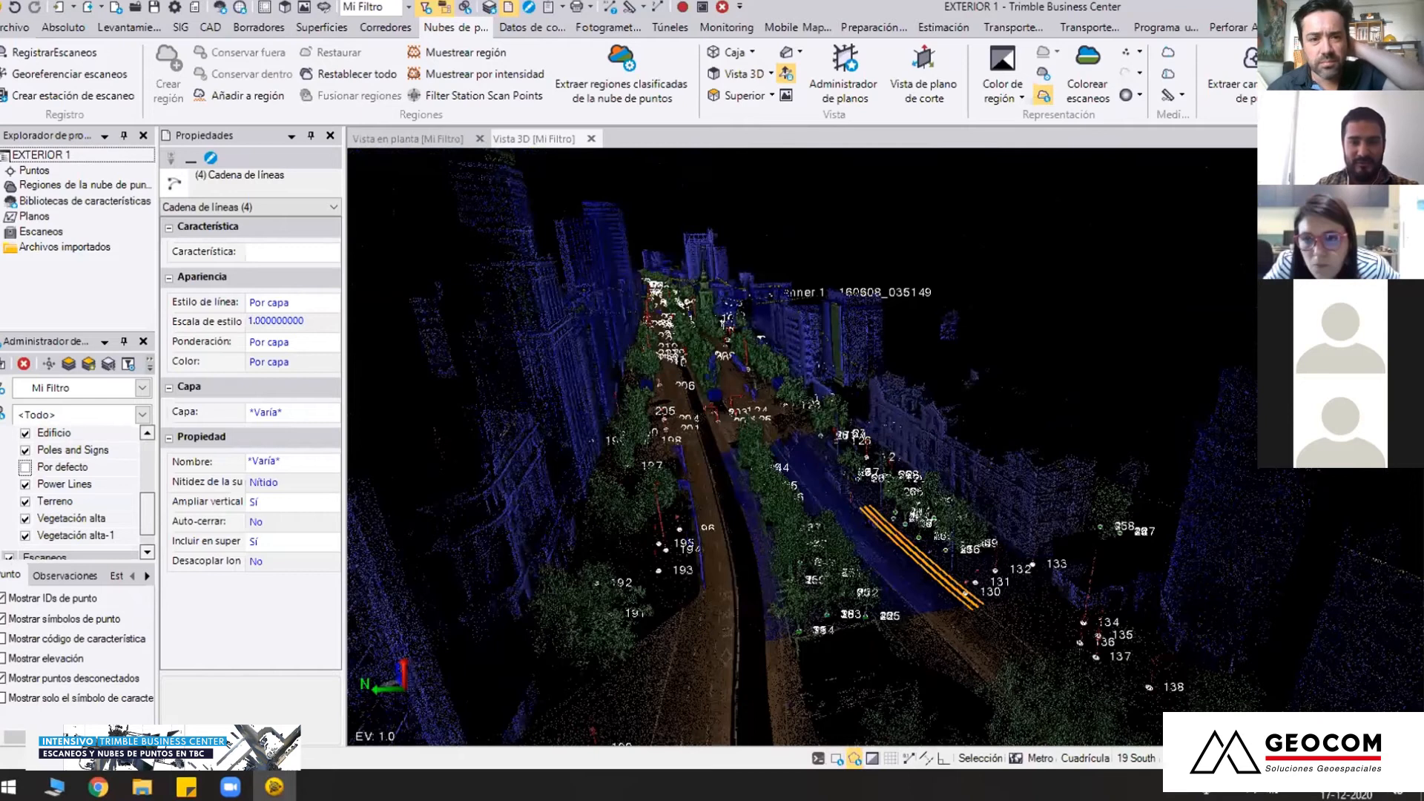
Review the classified avenue and its numbered points in plan view, following it to its far end near points 57 to 70
{"action": "left_click", "coordinate": [428, 139]}
{"action": "scroll", "coordinate": [796, 396], "scroll_direction": "down", "scroll_amount": 10}
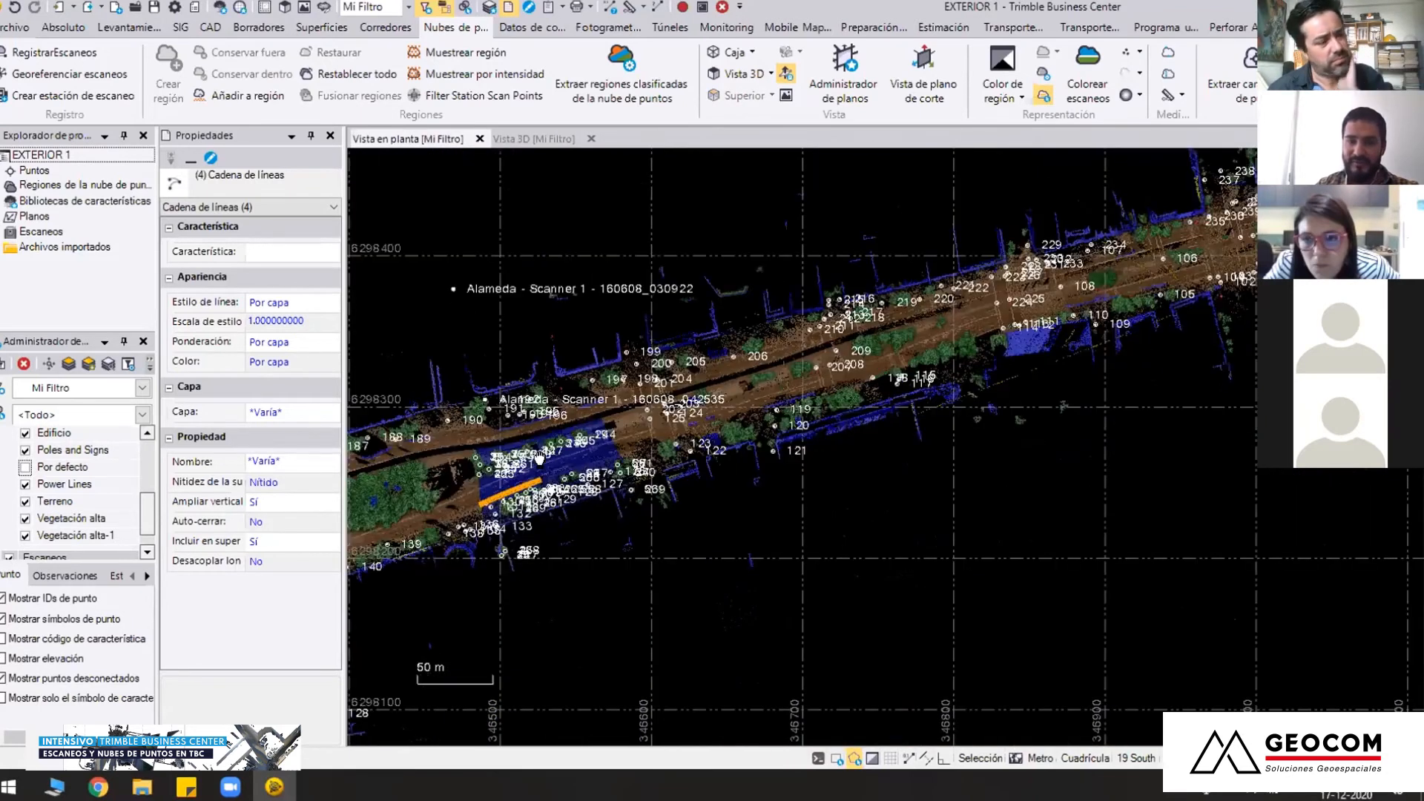
{"action": "middle_click_drag", "start_coordinate": [1135, 238], "coordinate": [587, 360]}
{"action": "middle_click_drag", "start_coordinate": [1121, 171], "coordinate": [784, 312]}
{"action": "scroll", "coordinate": [790, 307], "scroll_direction": "up", "scroll_amount": 1}
{"action": "scroll", "coordinate": [789, 306], "scroll_direction": "up", "scroll_amount": 3}
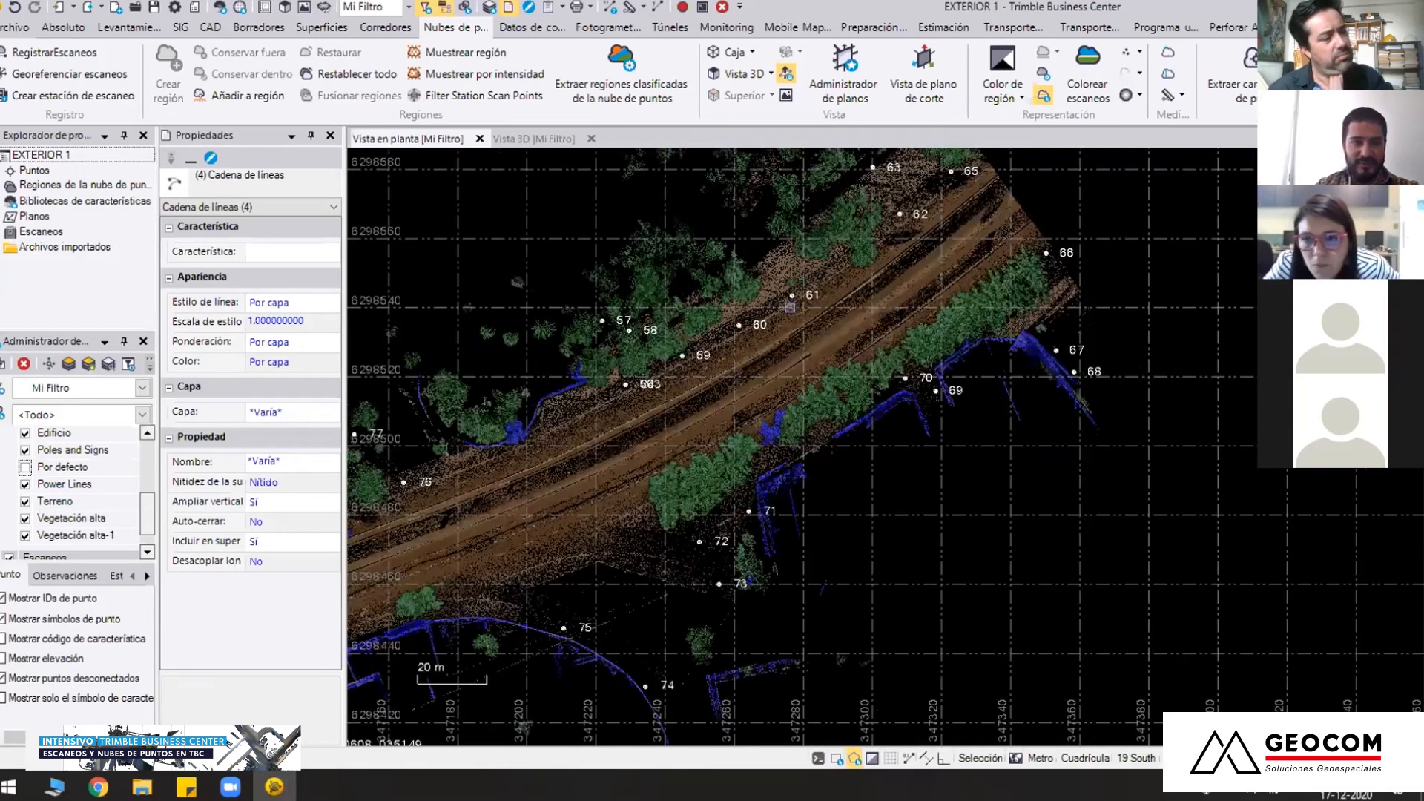
{"action": "scroll", "coordinate": [790, 307], "scroll_direction": "up", "scroll_amount": 2}
{"action": "scroll", "coordinate": [875, 532], "scroll_direction": "down", "scroll_amount": 3}
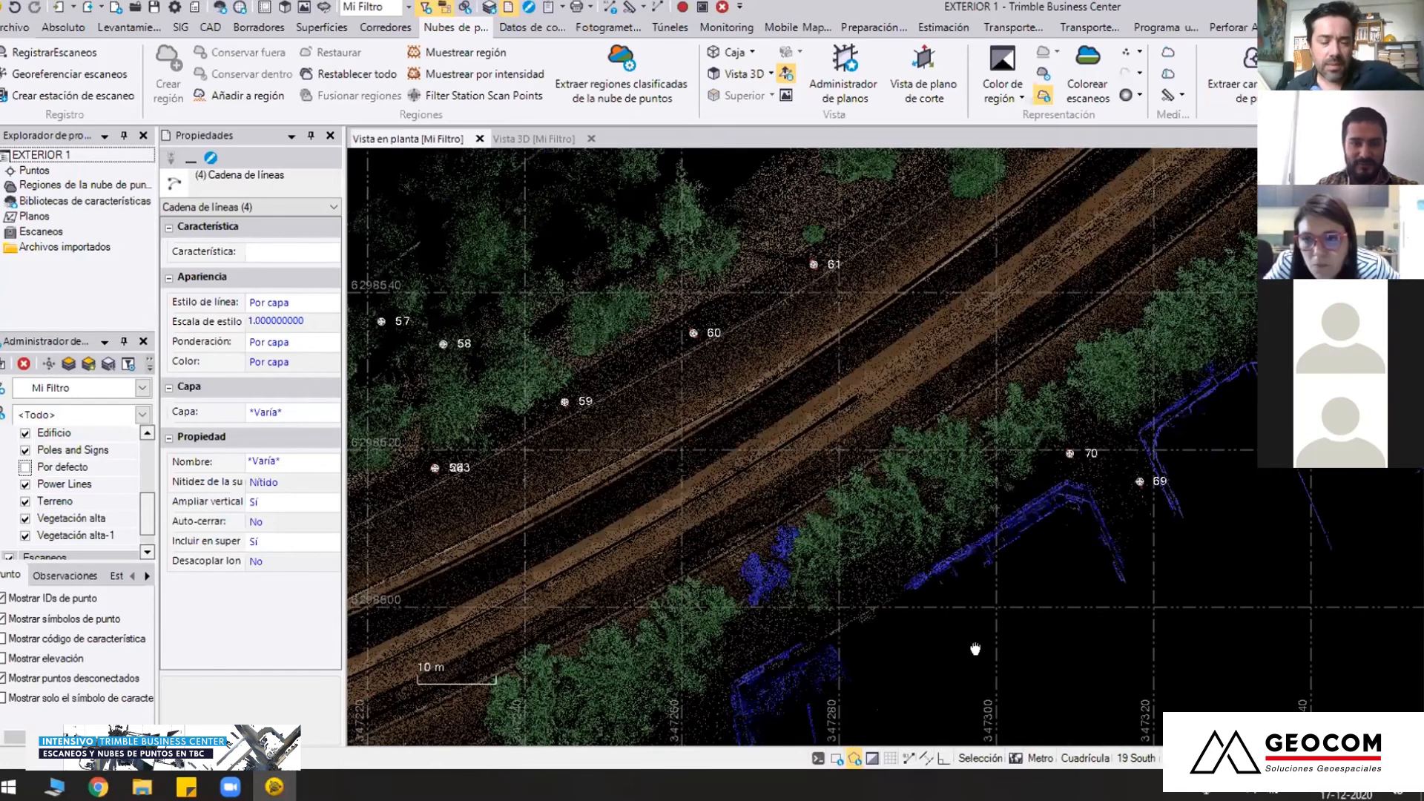
Return to the 3D view, clear the current selection and look along the classified avenue
{"action": "left_click", "coordinate": [534, 138]}
{"action": "right_click_drag", "start_coordinate": [957, 342], "coordinate": [825, 361]}
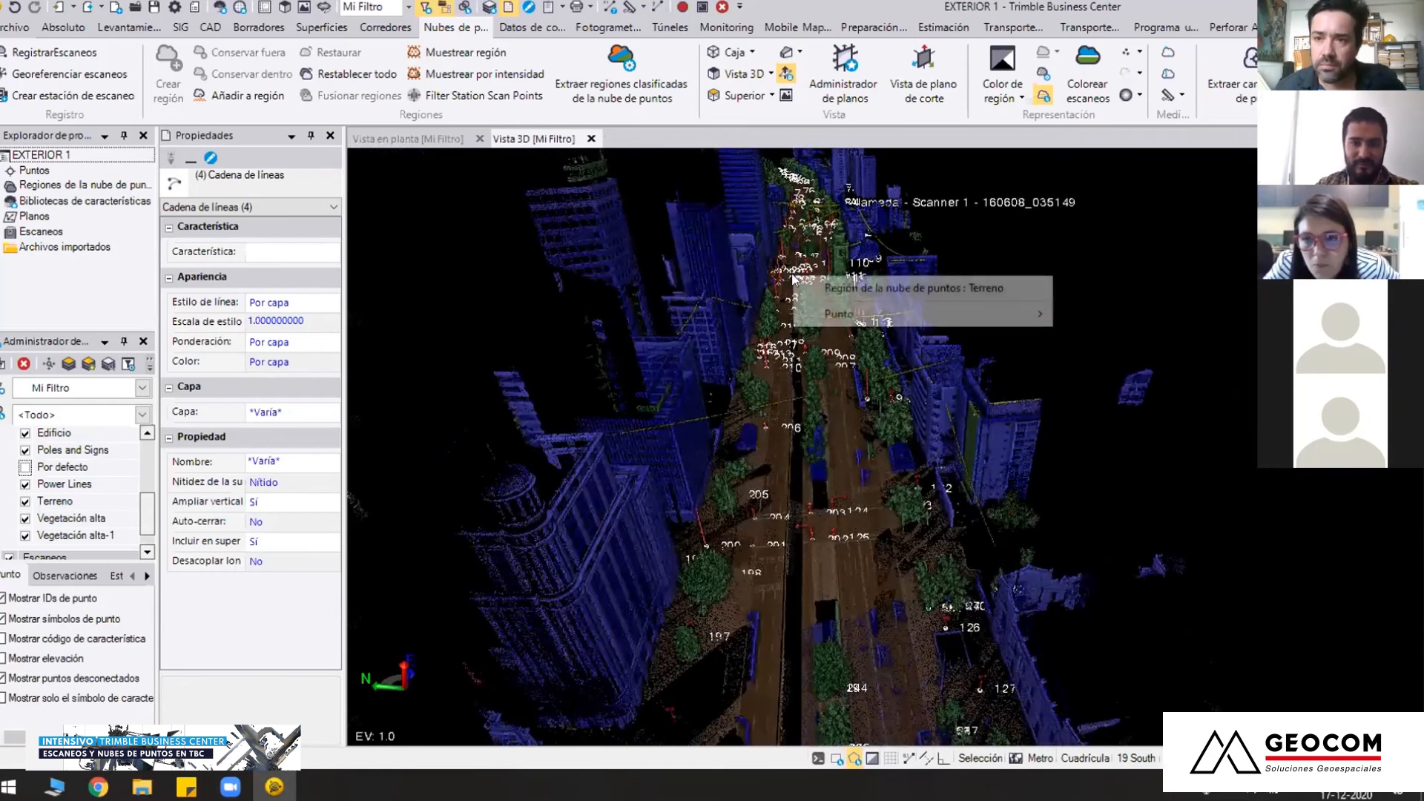
{"action": "left_click", "coordinate": [819, 248]}
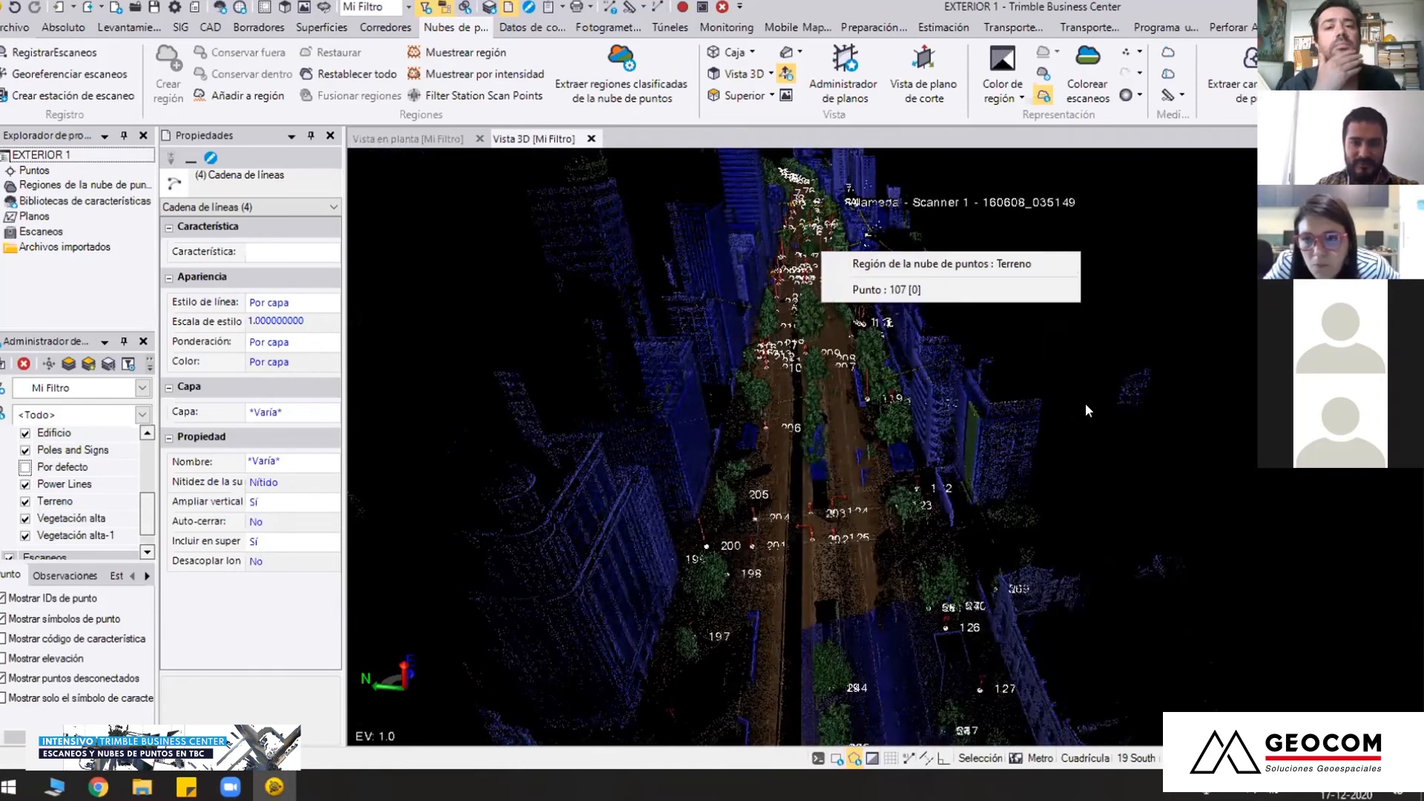
{"action": "left_click", "coordinate": [1081, 403]}
{"action": "scroll", "coordinate": [805, 329], "scroll_direction": "up", "scroll_amount": 1}
{"action": "scroll", "coordinate": [884, 607], "scroll_direction": "up", "scroll_amount": 1}
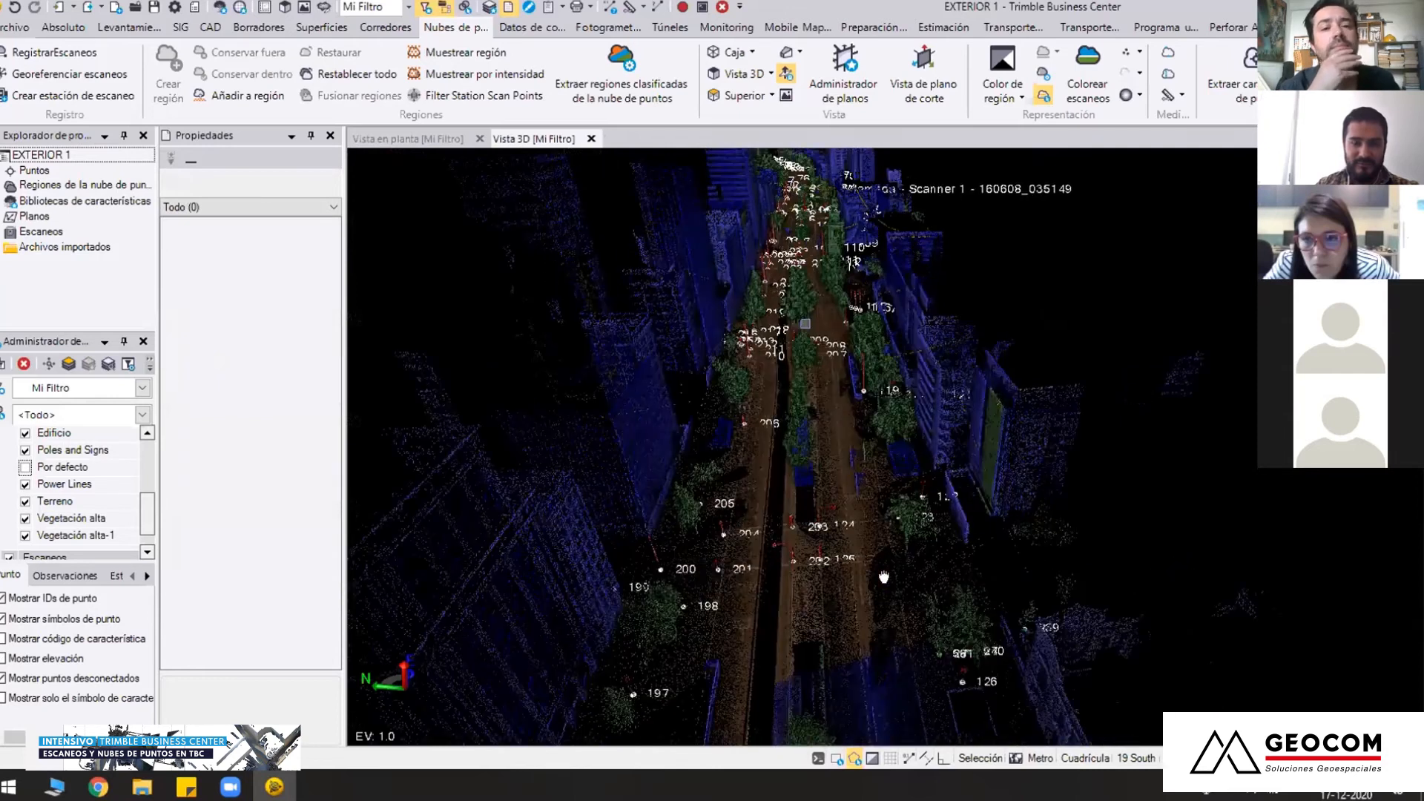
{"action": "scroll", "coordinate": [806, 324], "scroll_direction": "up", "scroll_amount": 1}
{"action": "scroll", "coordinate": [806, 324], "scroll_direction": "up", "scroll_amount": 1}
{"action": "scroll", "coordinate": [799, 560], "scroll_direction": "down", "scroll_amount": 2}
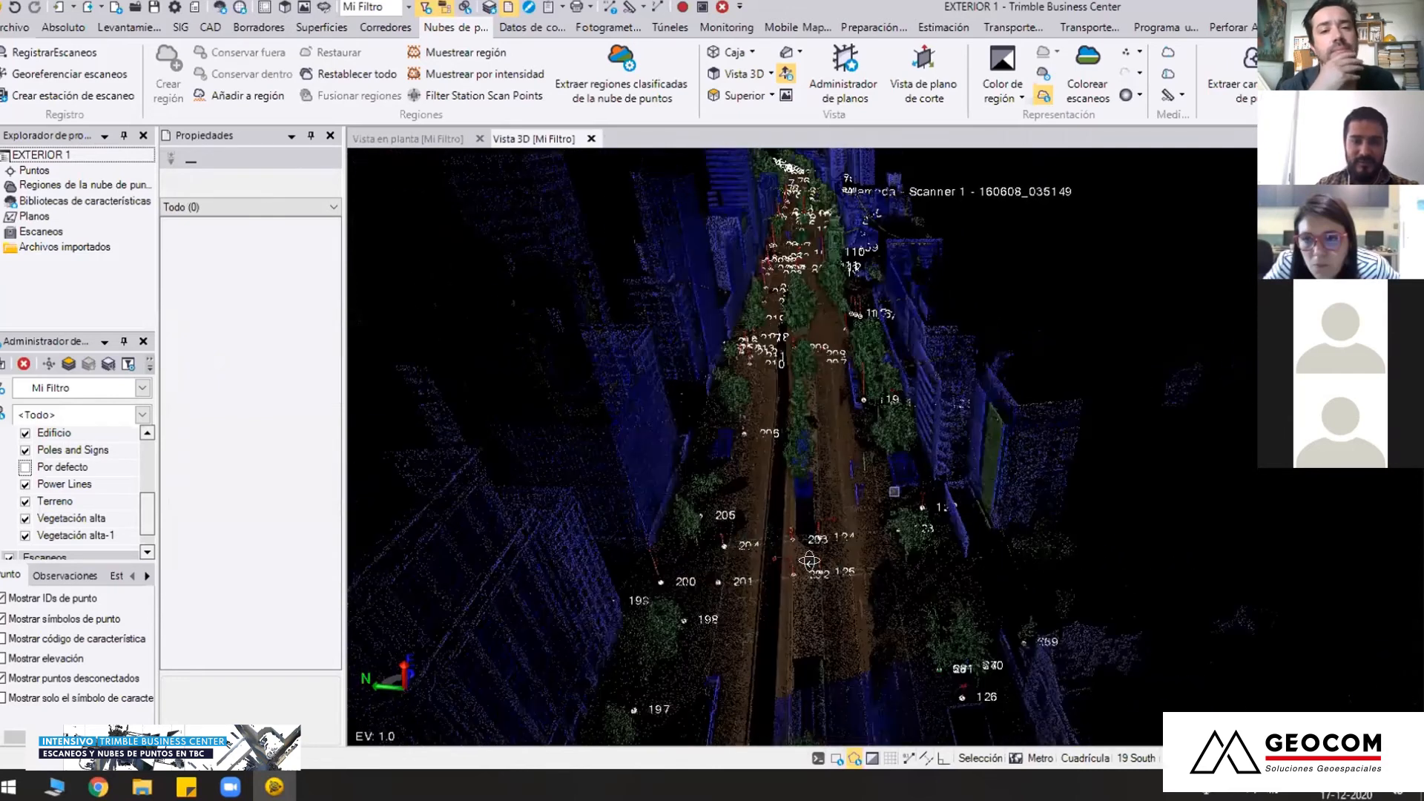
Examine the classified avenue in 3D from several directions, following its buildings, trees and poles down to street level near points 80 to 93
{"action": "middle_click_drag", "start_coordinate": [749, 487], "coordinate": [923, 643]}
{"action": "scroll", "coordinate": [965, 519], "scroll_direction": "down", "scroll_amount": 2}
{"action": "middle_click_drag", "start_coordinate": [1098, 460], "coordinate": [858, 479]}
{"action": "scroll", "coordinate": [895, 538], "scroll_direction": "down", "scroll_amount": 3}
{"action": "middle_click_drag", "start_coordinate": [895, 539], "coordinate": [632, 284]}
{"action": "middle_click_drag", "start_coordinate": [1098, 683], "coordinate": [756, 471]}
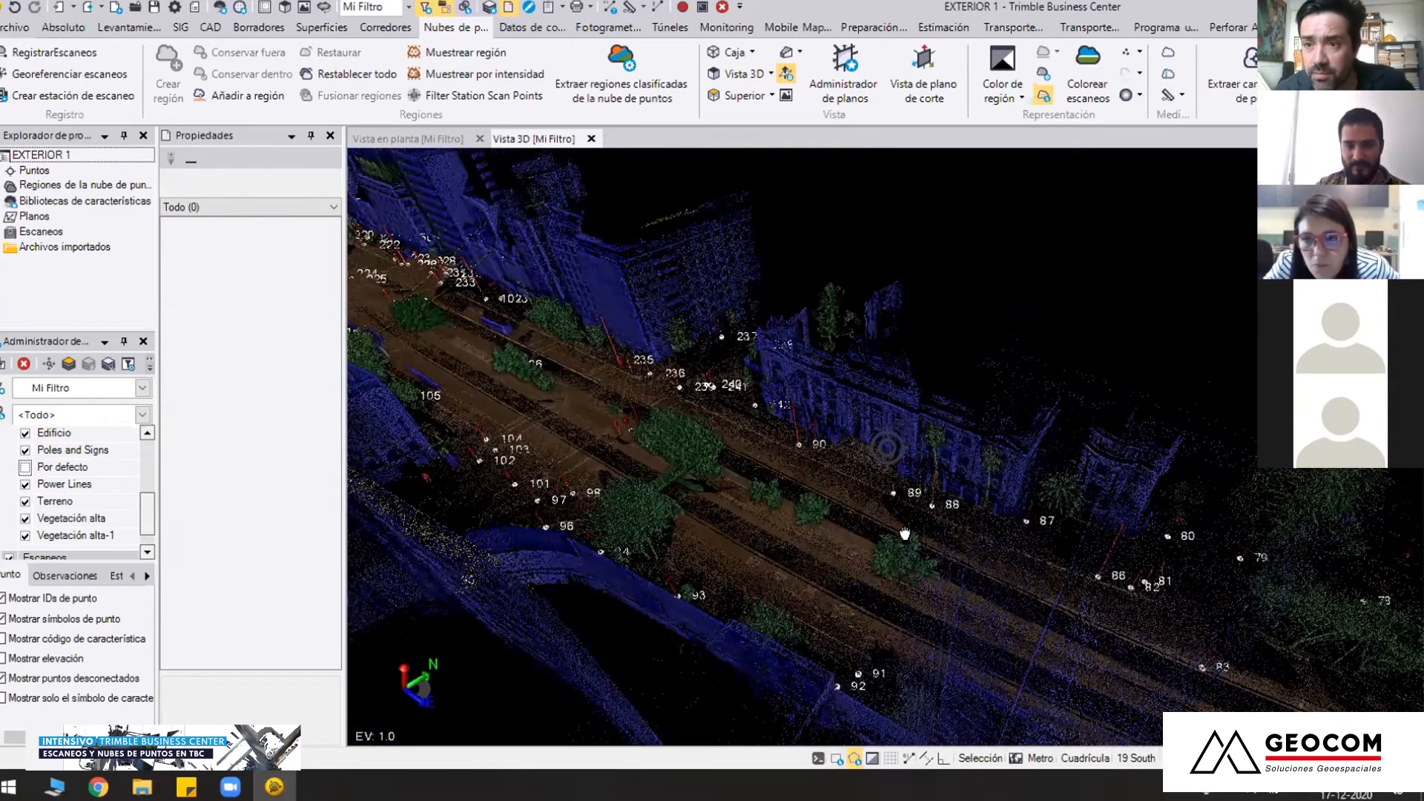
{"action": "middle_click_drag", "start_coordinate": [888, 448], "coordinate": [786, 349]}
{"action": "mouse_move", "coordinate": [894, 620]}
{"action": "middle_mouse_down"}
{"action": "mouse_move", "coordinate": [868, 588]}
{"action": "mouse_move", "coordinate": [922, 562]}
{"action": "mouse_move", "coordinate": [907, 598]}
{"action": "mouse_move", "coordinate": [920, 563]}
{"action": "middle_mouse_up"}
{"action": "middle_click_drag", "start_coordinate": [728, 447], "coordinate": [775, 457]}
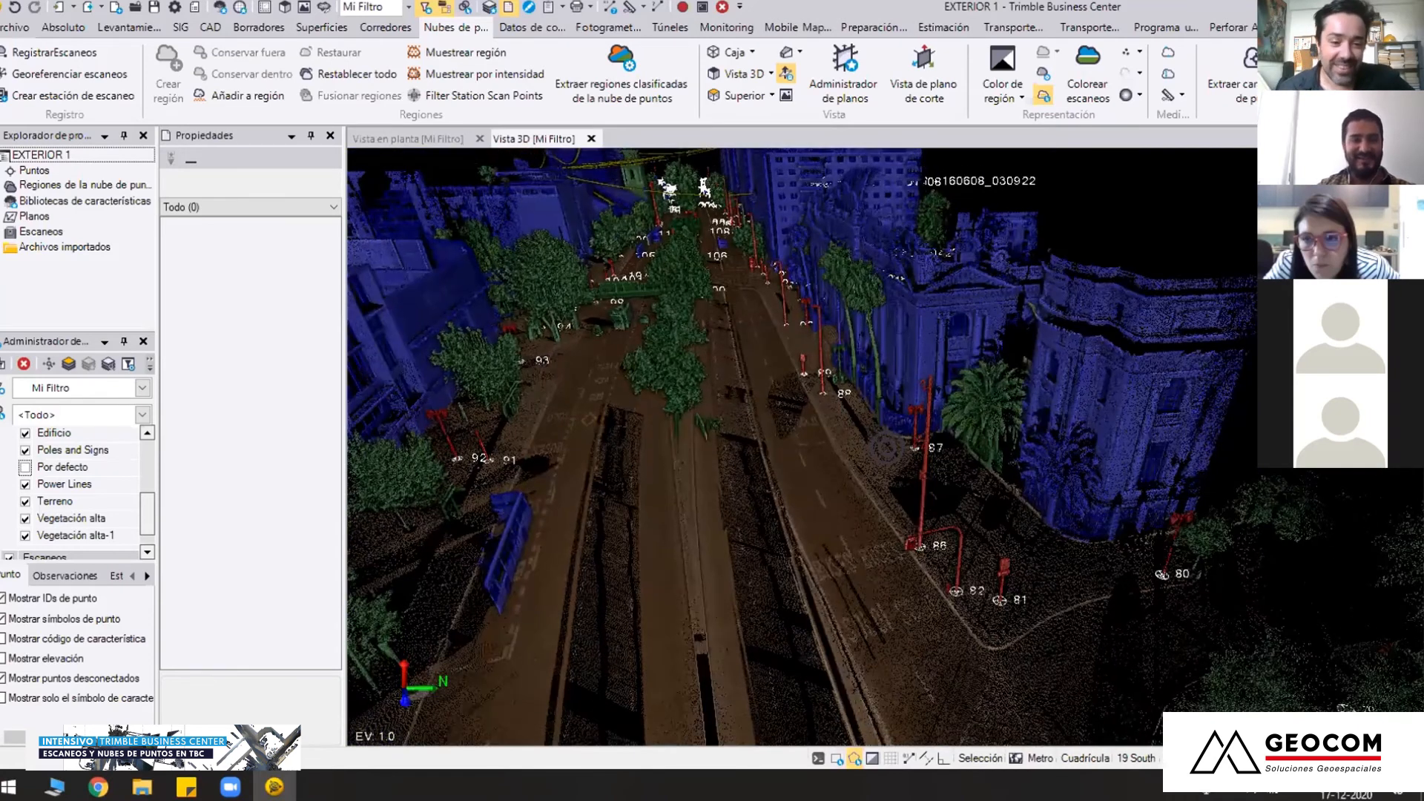
{"action": "middle_click_drag", "start_coordinate": [886, 449], "coordinate": [735, 297]}
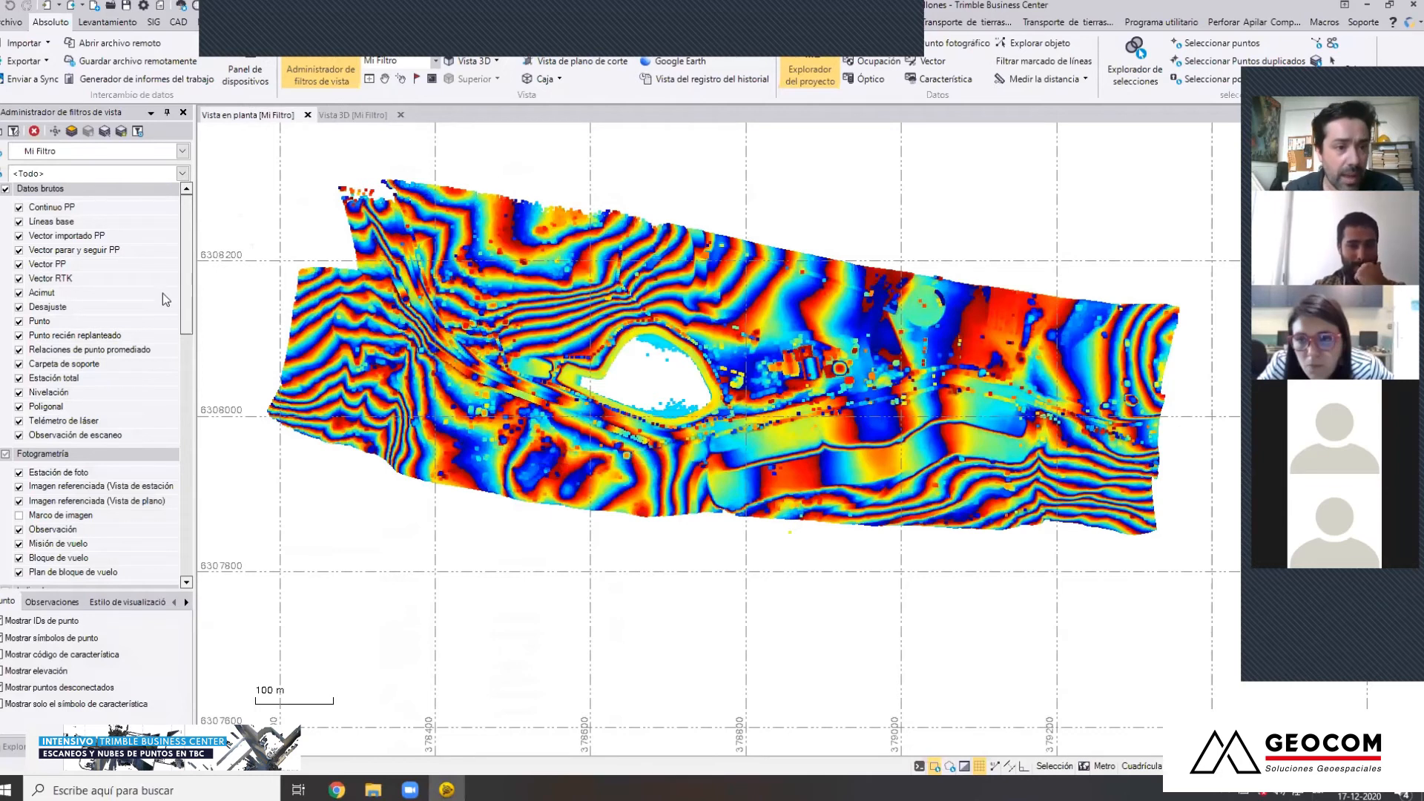
Review the regions, layers and surfaces in the Farellones project's view filter and examine its elevation-colored point cloud in 3D
{"action": "left_click_drag", "start_coordinate": [187, 258], "coordinate": [172, 568]}
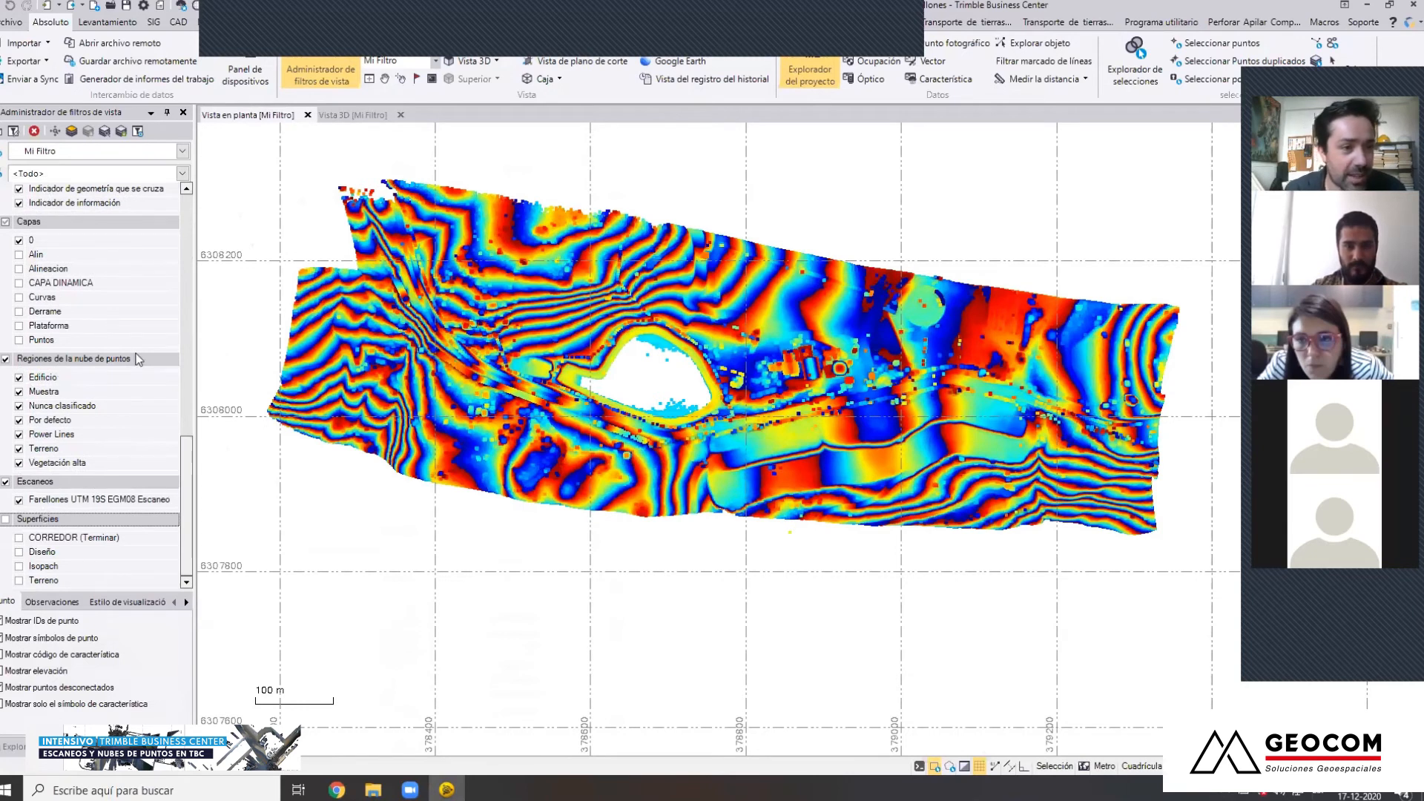
{"action": "left_click", "coordinate": [353, 115]}
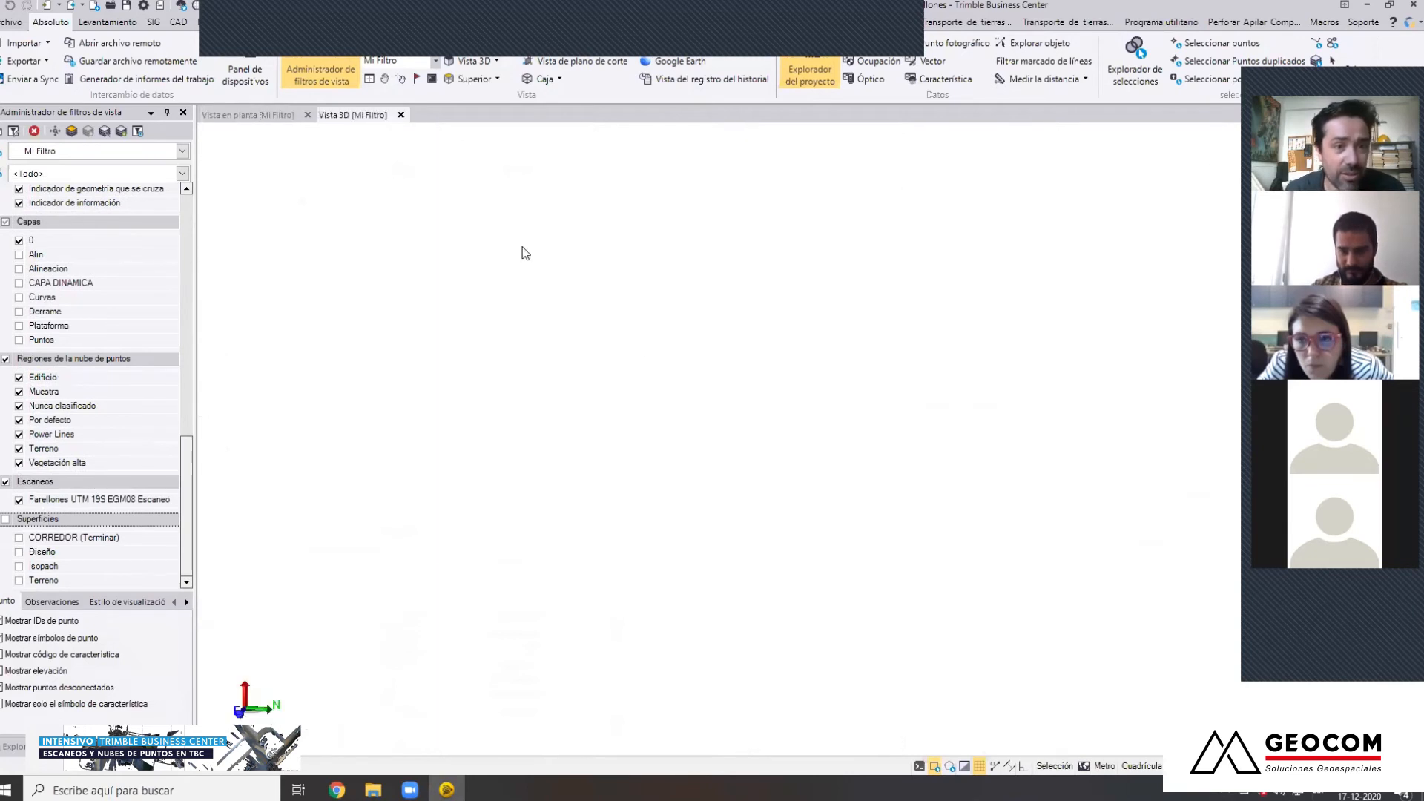
{"action": "middle_click_drag", "start_coordinate": [680, 493], "coordinate": [1016, 521]}
{"action": "middle_click_drag", "start_coordinate": [513, 511], "coordinate": [617, 671]}
{"action": "middle_click_drag", "start_coordinate": [535, 567], "coordinate": [671, 529]}
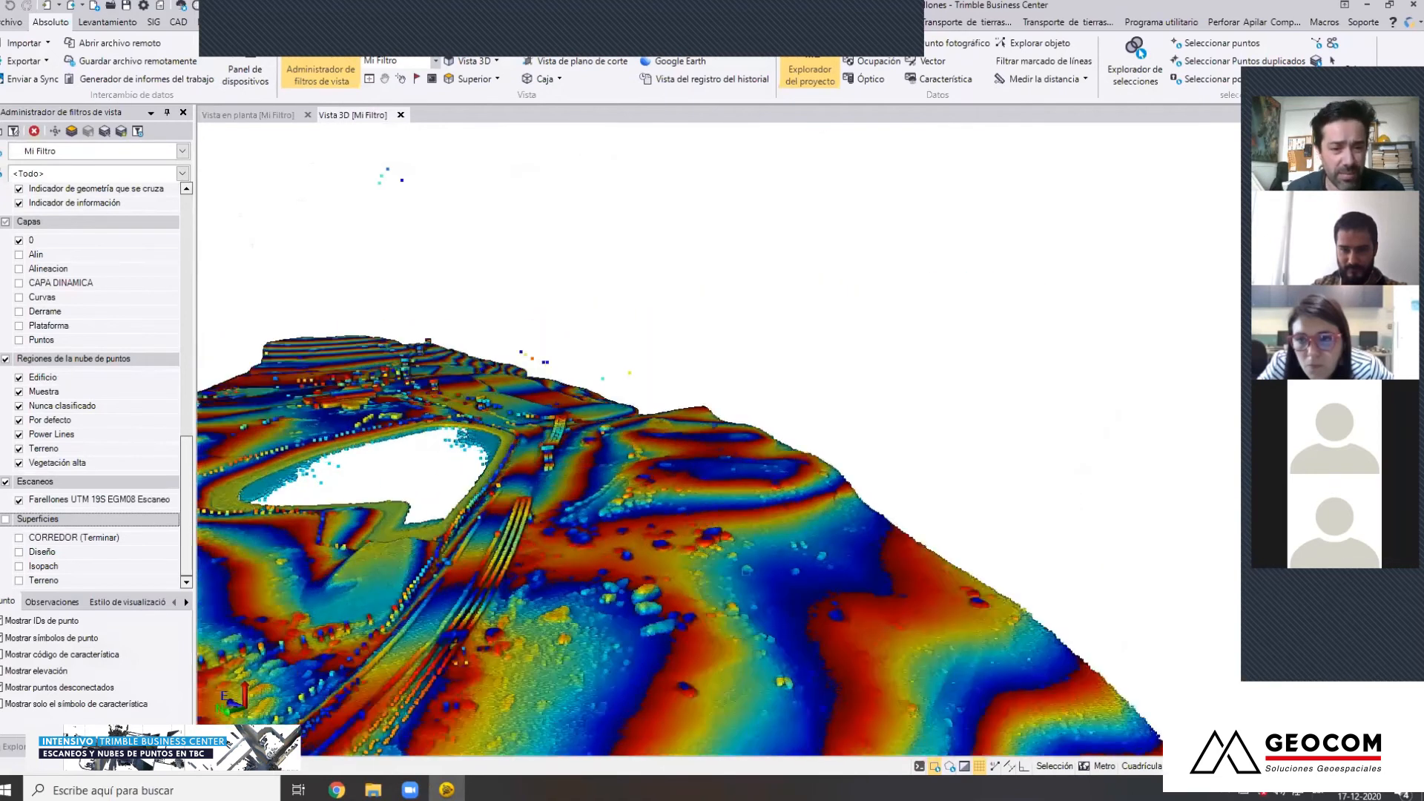
{"action": "middle_click_drag", "start_coordinate": [920, 150], "coordinate": [937, 130]}
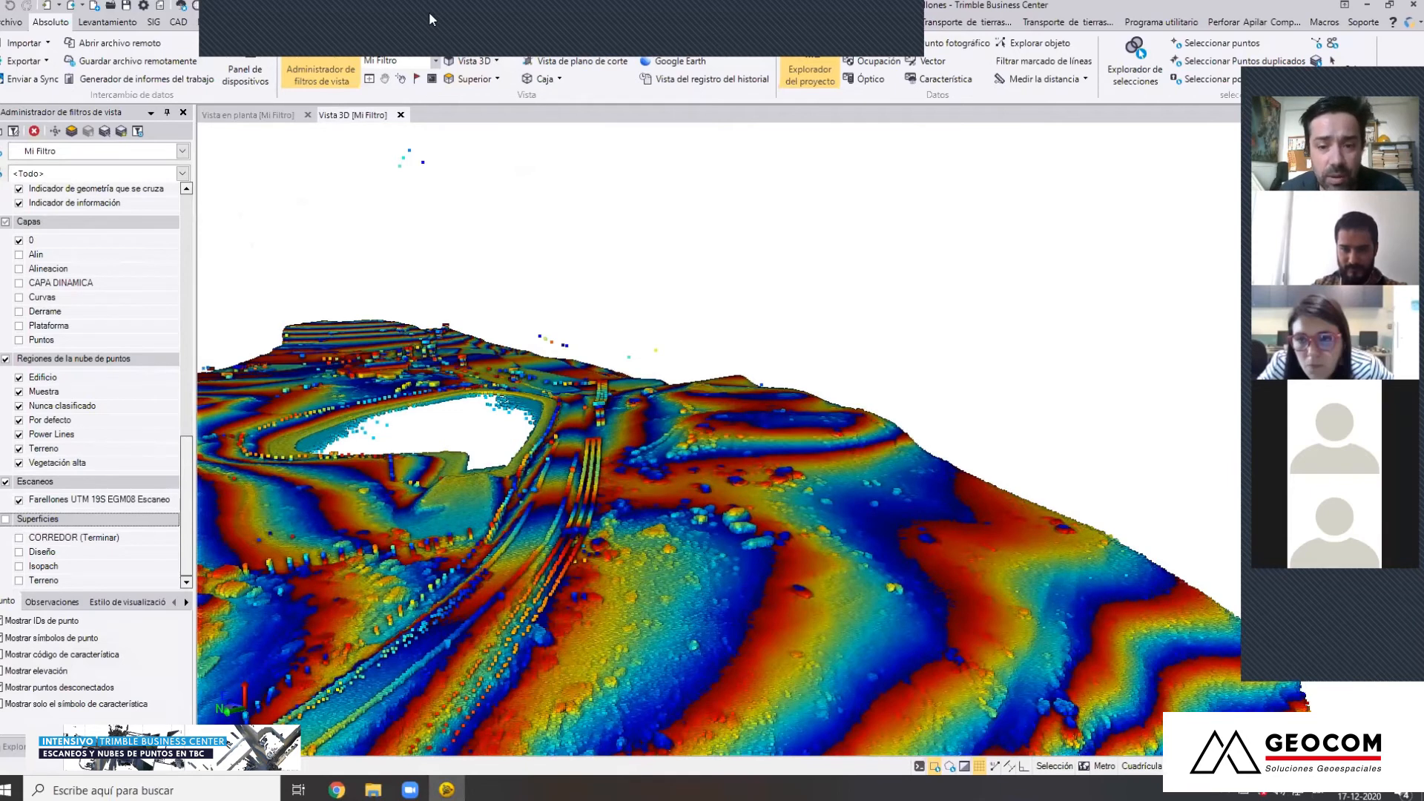
{"action": "left_click_drag", "start_coordinate": [628, 6], "coordinate": [1129, 725]}
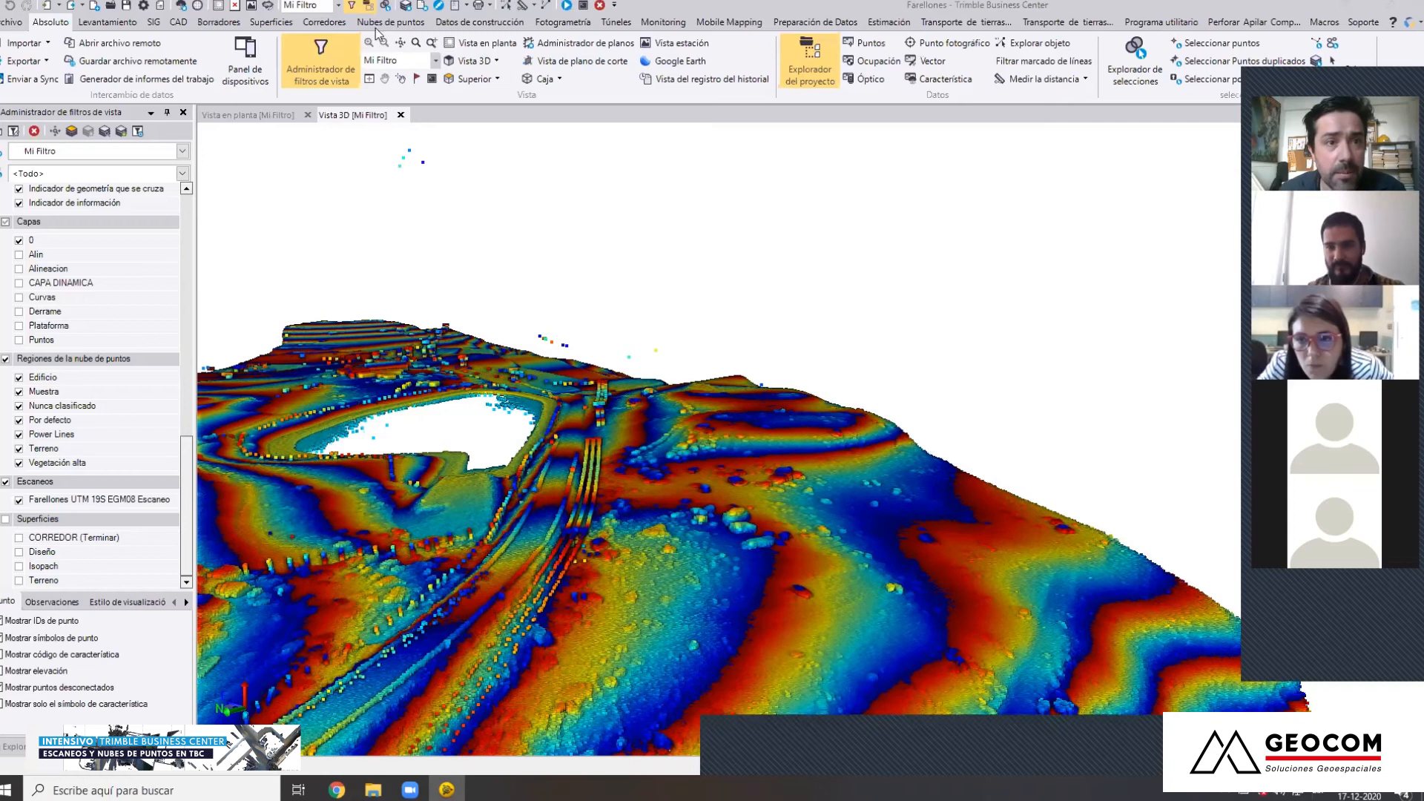
Render the Farellones point cloud with Intensidad de la codificación por colores
{"action": "left_click", "coordinate": [390, 22]}
{"action": "left_click", "coordinate": [910, 82]}
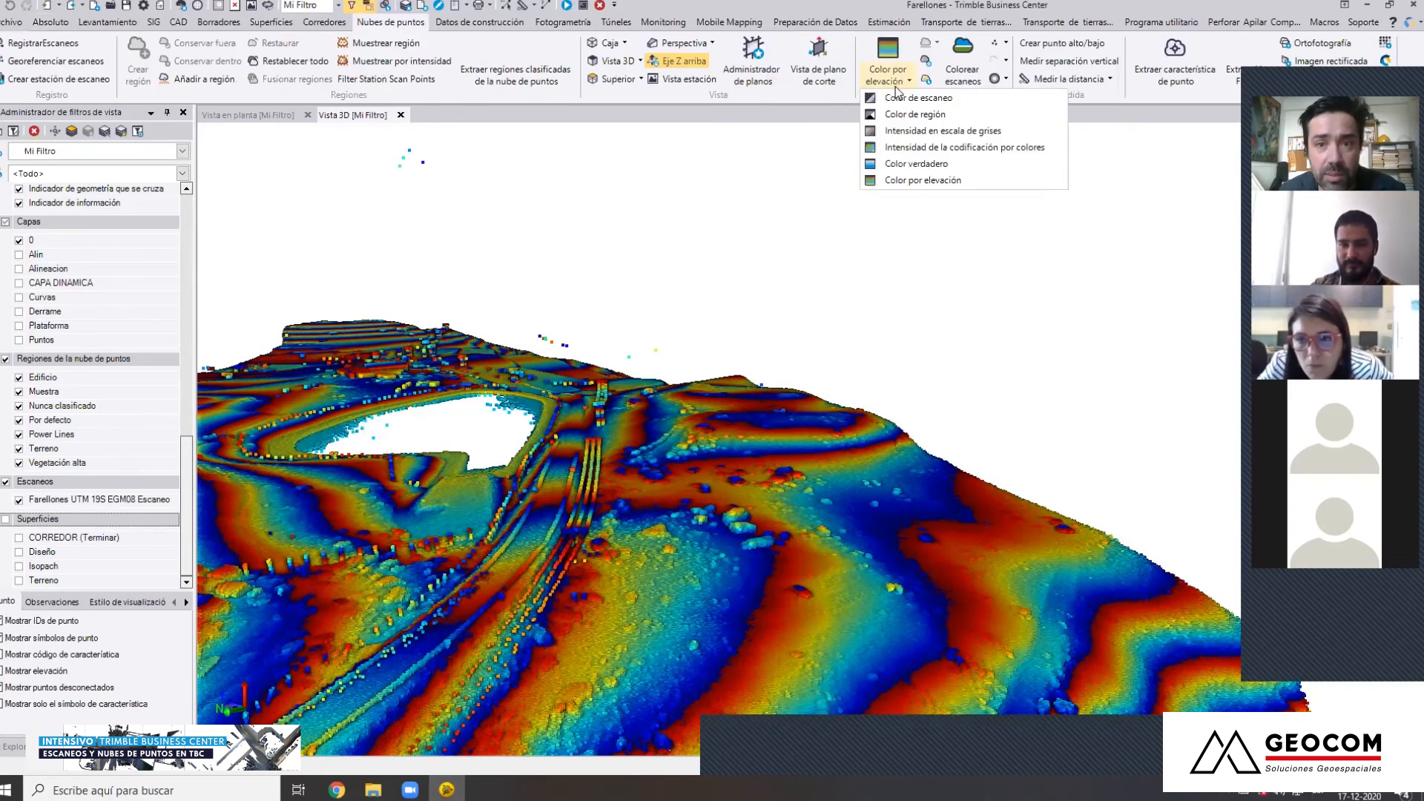
{"action": "left_click", "coordinate": [950, 153]}
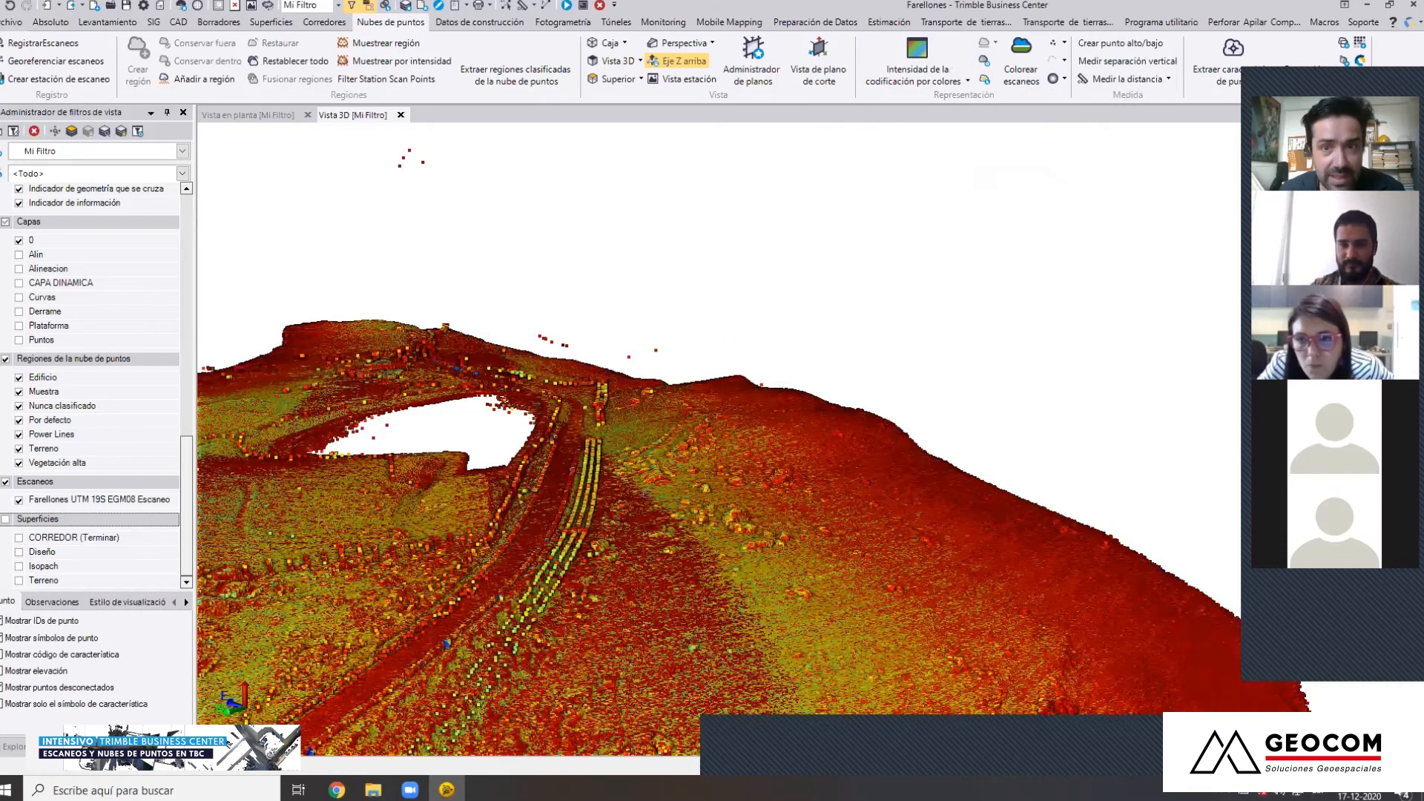
Render the point cloud with Color por elevación and look over the hillside and road in 3D
{"action": "left_click", "coordinate": [926, 80]}
{"action": "left_click", "coordinate": [946, 181]}
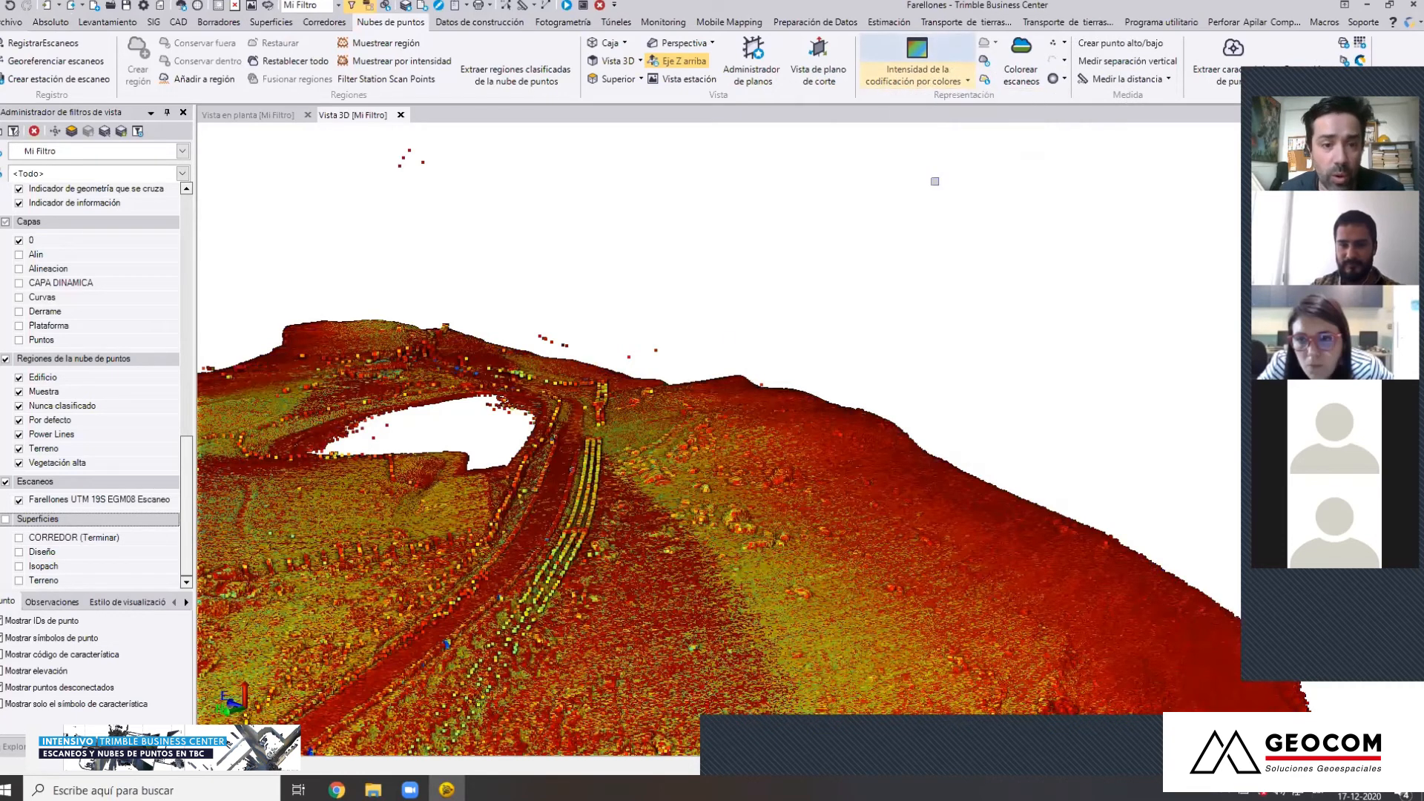
{"action": "scroll", "coordinate": [588, 504], "scroll_direction": "down", "scroll_amount": 2}
{"action": "mouse_move", "coordinate": [588, 504]}
{"action": "middle_mouse_down"}
{"action": "mouse_move", "coordinate": [625, 408]}
{"action": "mouse_move", "coordinate": [665, 424]}
{"action": "mouse_move", "coordinate": [645, 465]}
{"action": "middle_mouse_up"}
{"action": "right_click_drag", "start_coordinate": [645, 466], "coordinate": [401, 488]}
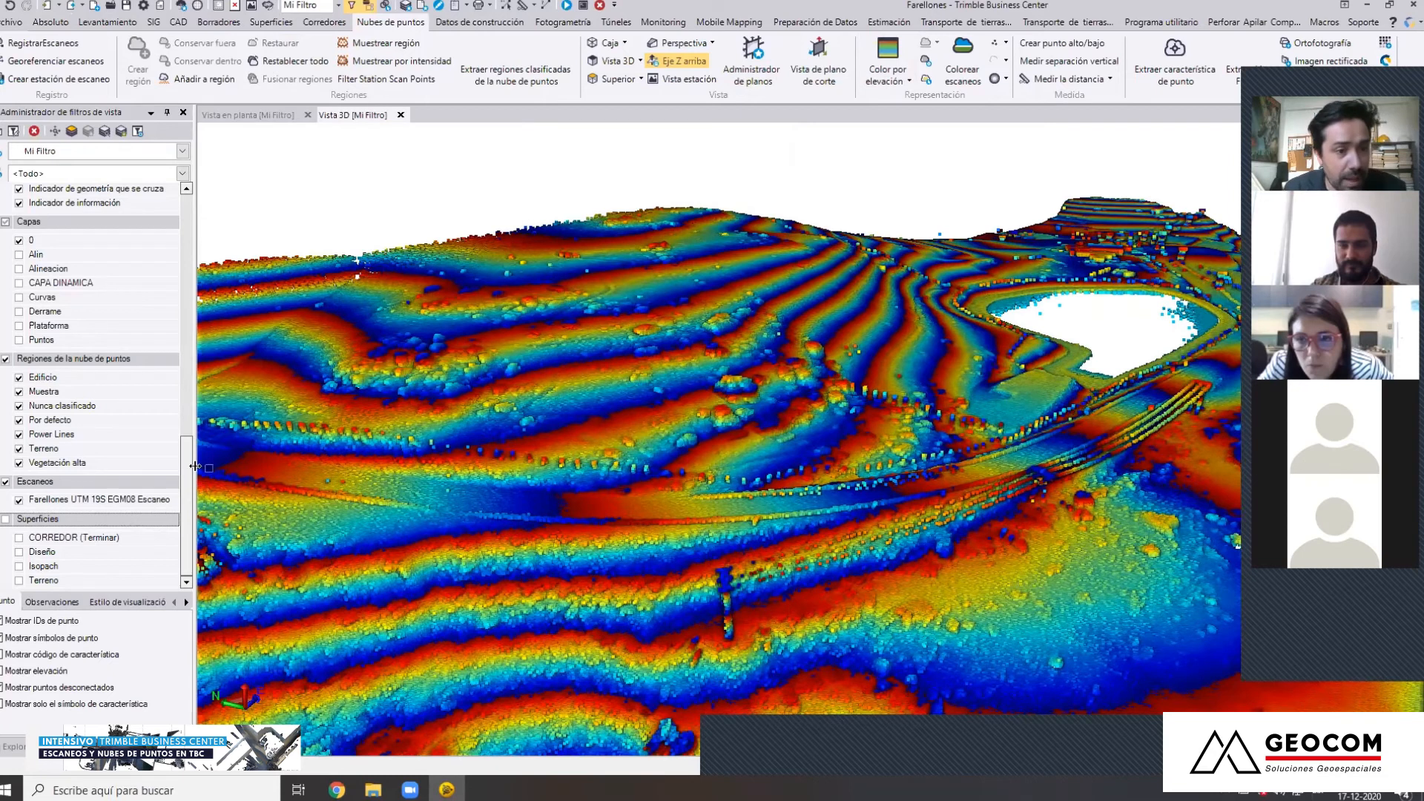
Show only the Terreno point cloud region in the view filter, with every other region hidden
{"action": "left_click", "coordinate": [6, 359]}
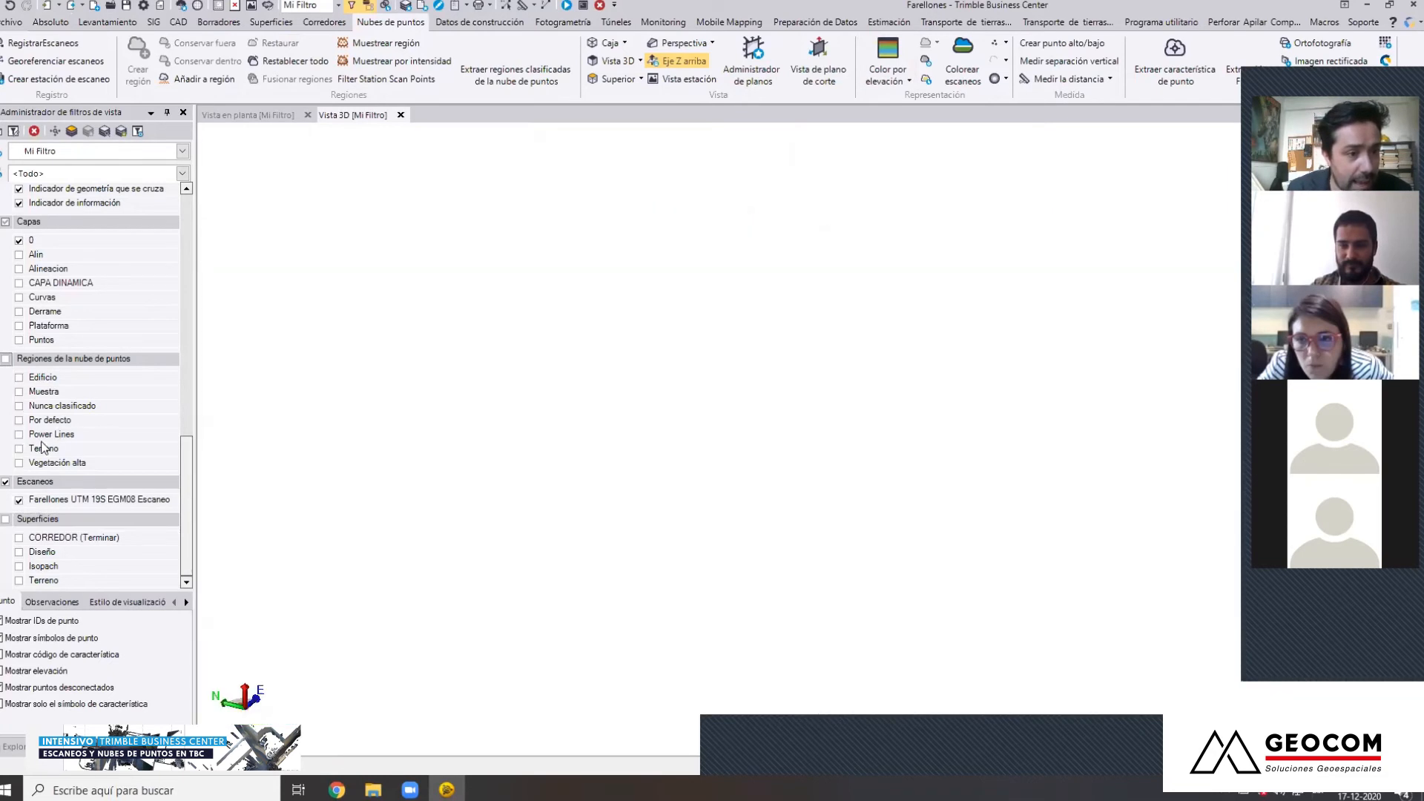
{"action": "left_click", "coordinate": [20, 450]}
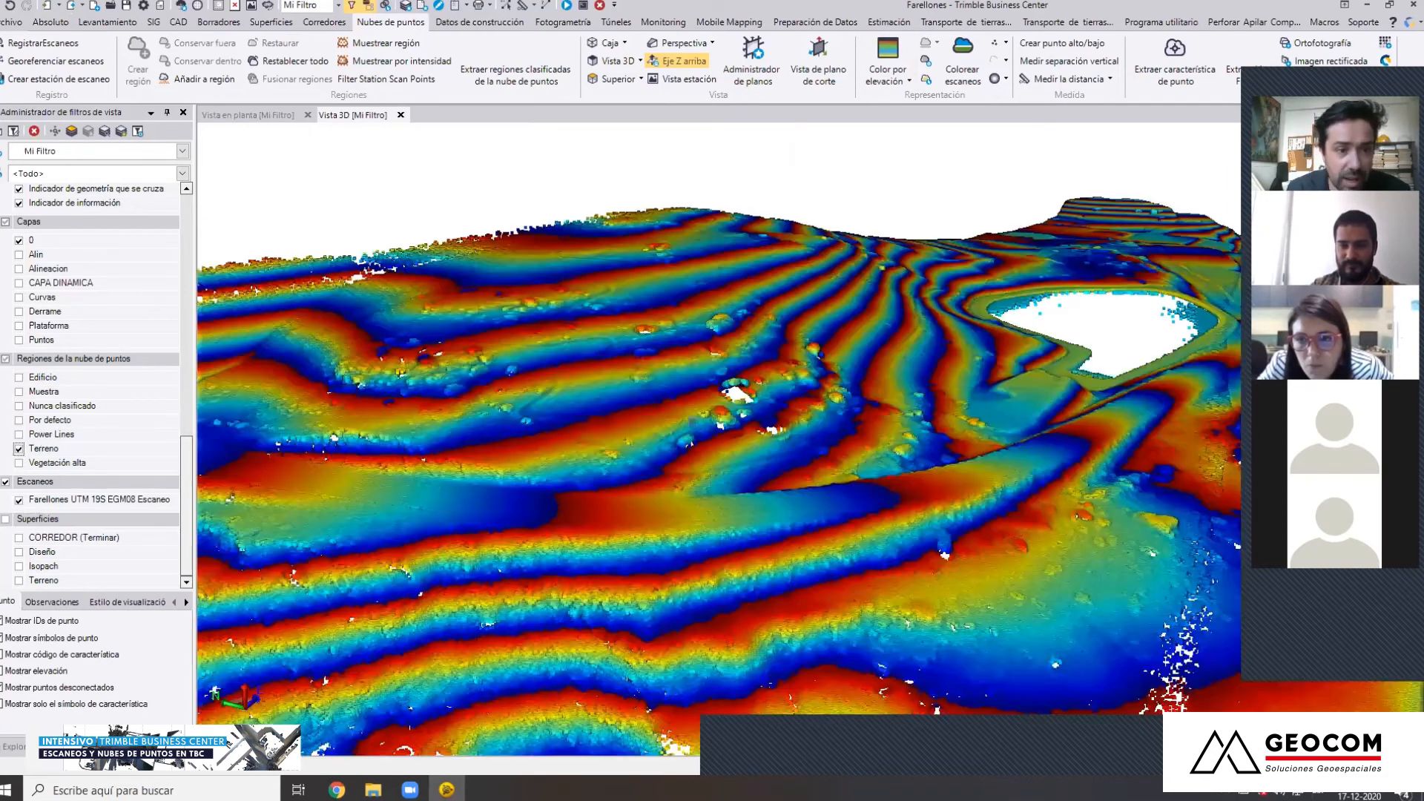
{"action": "middle_click_drag", "start_coordinate": [555, 517], "coordinate": [727, 527]}
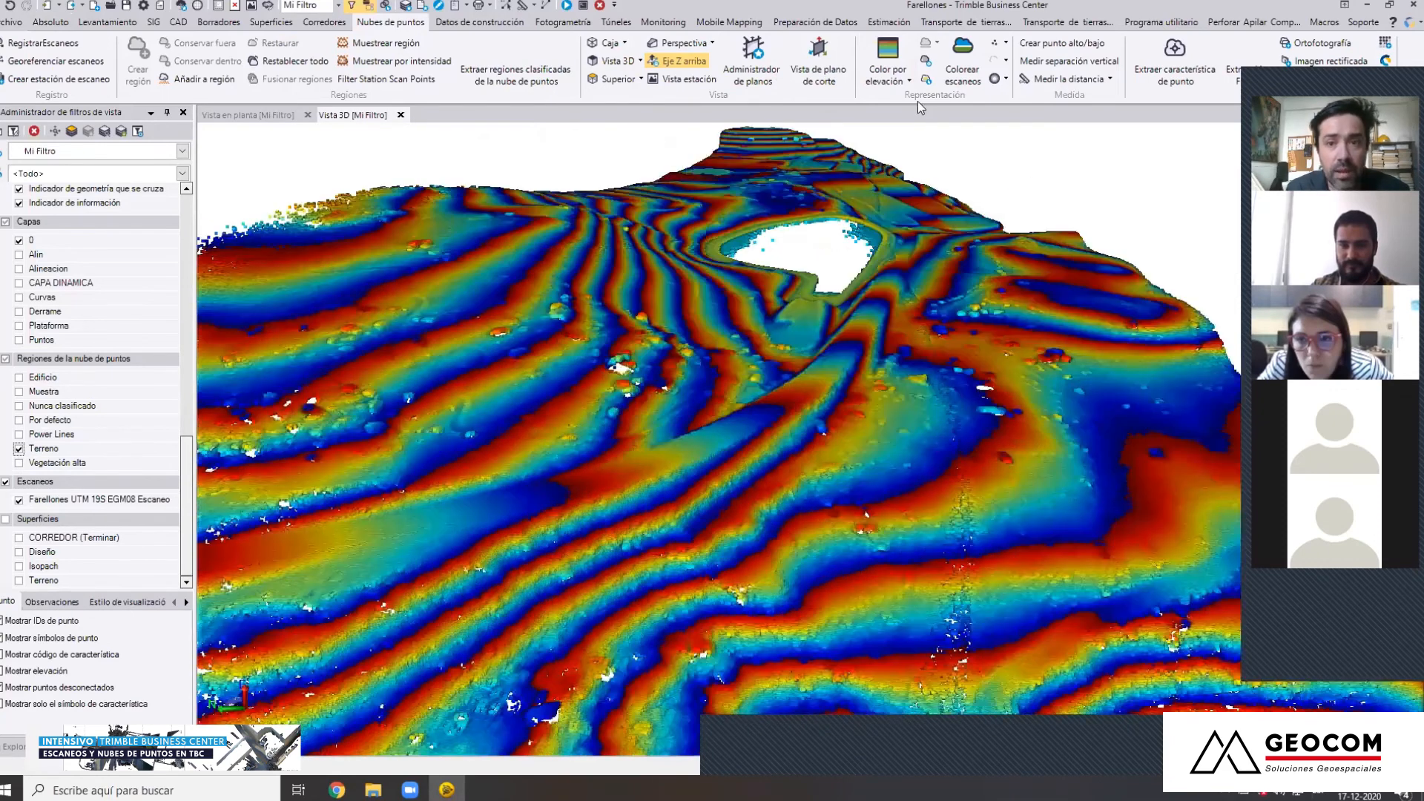
Render the Terreno region with Intensidad de la codificación por colores and examine the road and slopes from several sides
{"action": "left_click", "coordinate": [894, 88]}
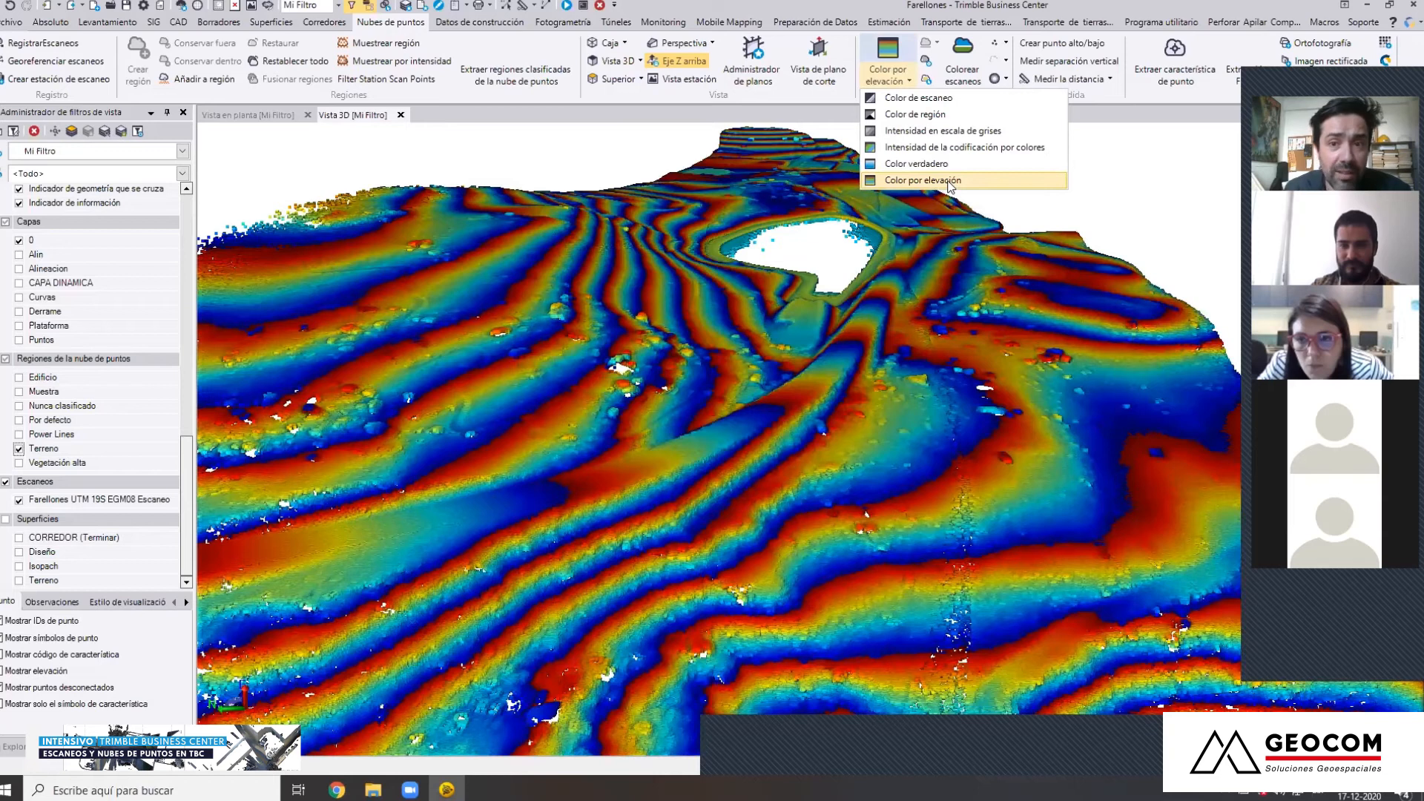
{"action": "left_click", "coordinate": [988, 148]}
{"action": "scroll", "coordinate": [627, 456], "scroll_direction": "down", "scroll_amount": 2}
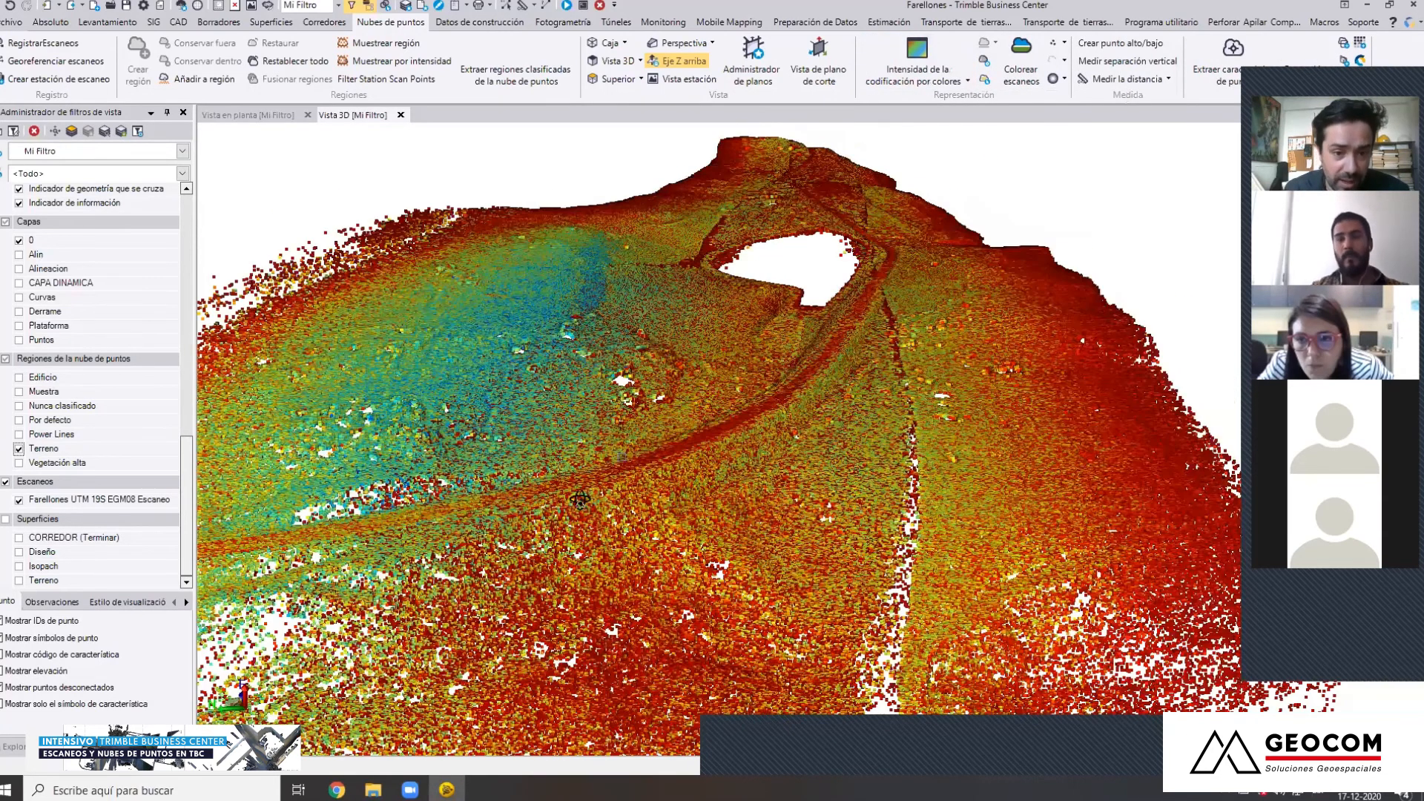
{"action": "middle_click_drag", "start_coordinate": [754, 481], "coordinate": [804, 497]}
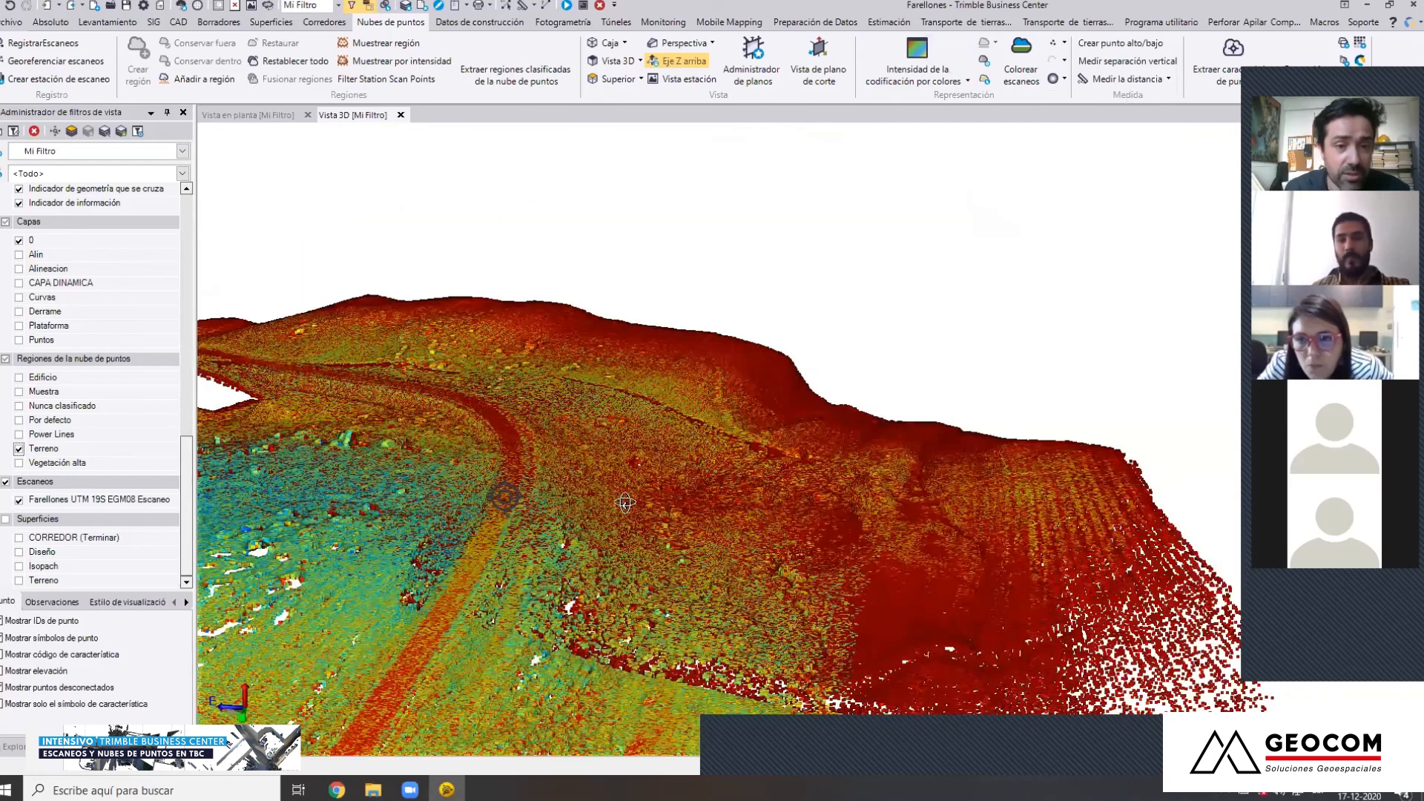
{"action": "middle_click_drag", "start_coordinate": [505, 497], "coordinate": [386, 492]}
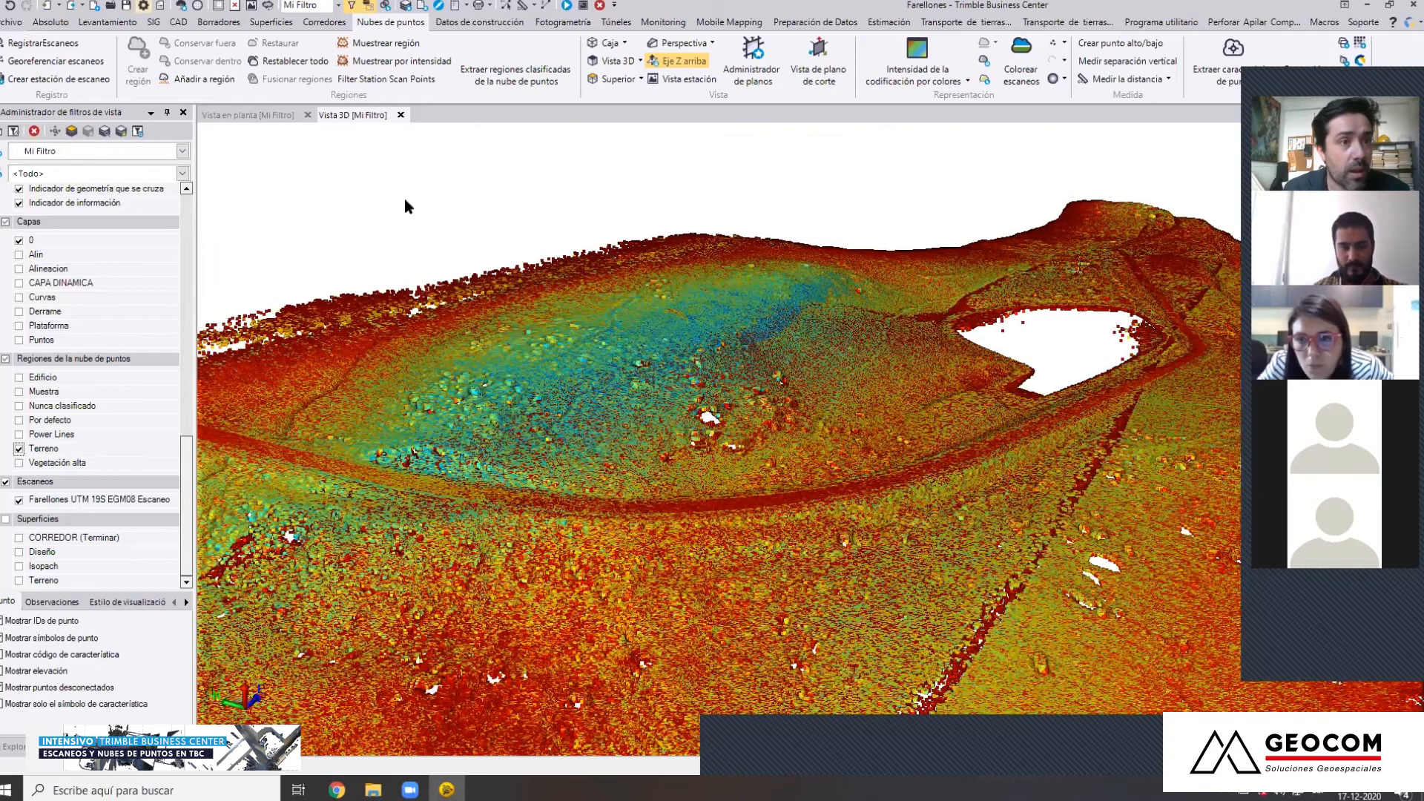
Check the coordinate system summary in the project settings and close them without changes
{"action": "left_click", "coordinate": [619, 218]}
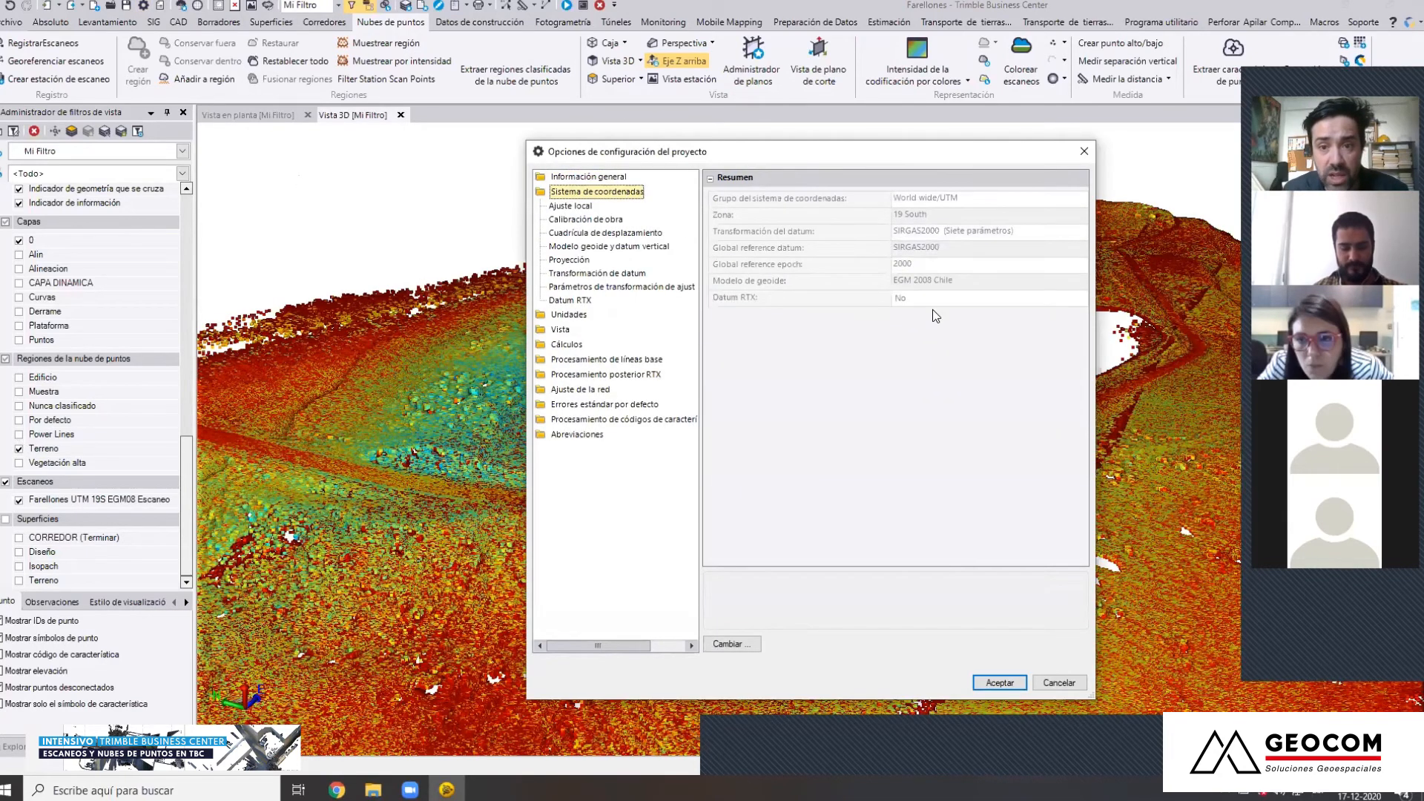
{"action": "left_click", "coordinate": [1085, 153]}
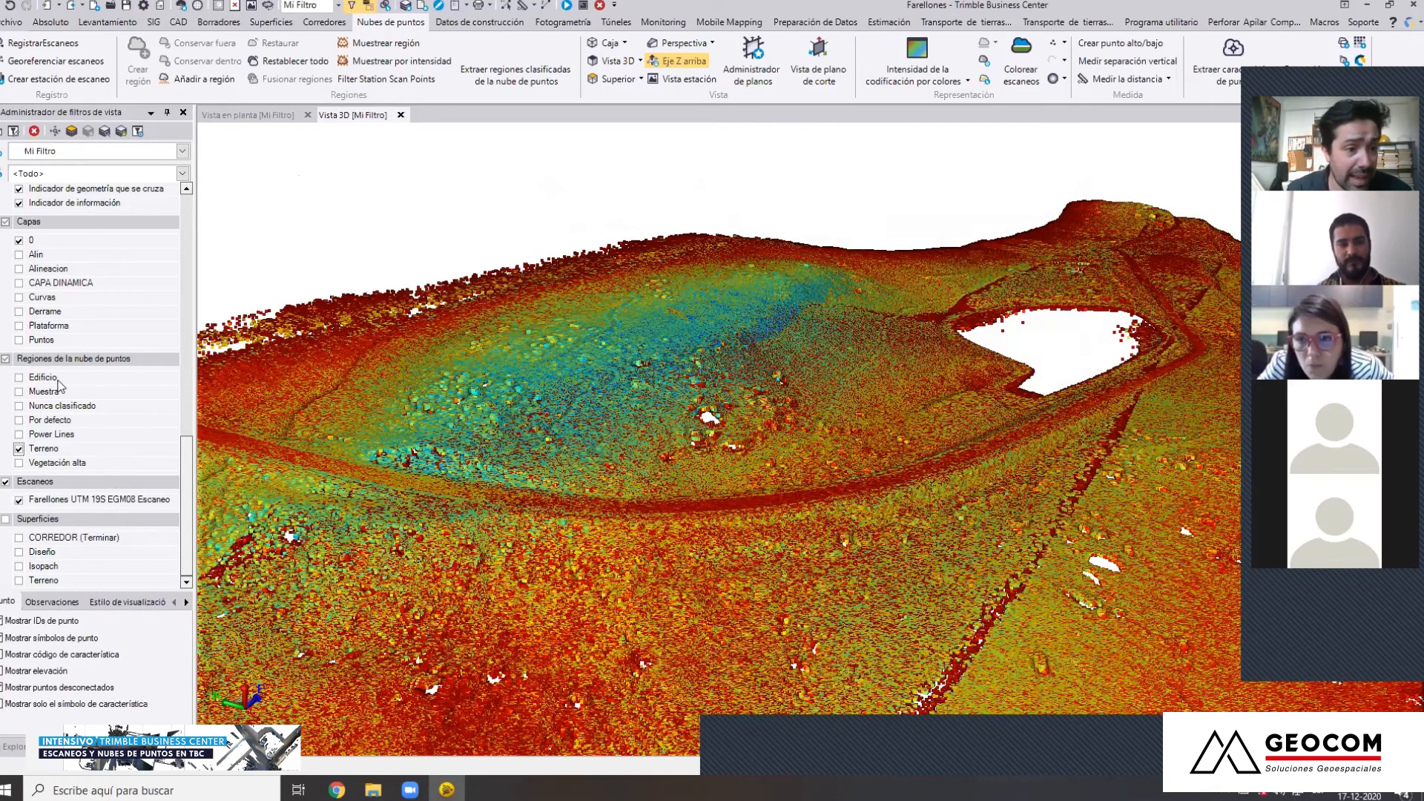
Show the Muestra point cloud region in place of the Terreno region and inspect its sampled points in 3D
{"action": "left_click", "coordinate": [19, 449]}
{"action": "left_click", "coordinate": [18, 392]}
{"action": "middle_click_drag", "start_coordinate": [651, 515], "coordinate": [786, 513]}
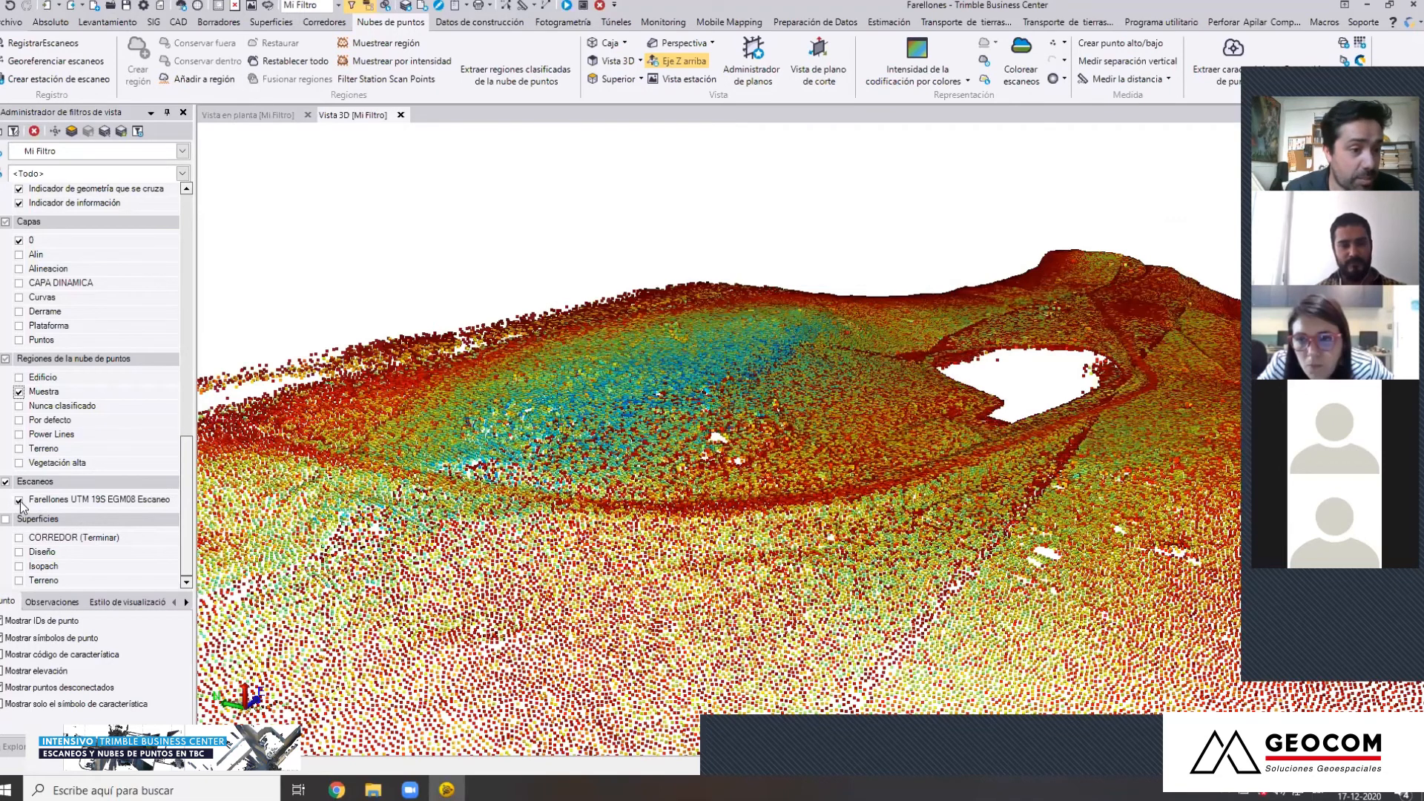
Hide the Muestra region, display the Terreno surface, and view its shaded relief in 3D
{"action": "left_click", "coordinate": [19, 393]}
{"action": "left_click", "coordinate": [18, 581]}
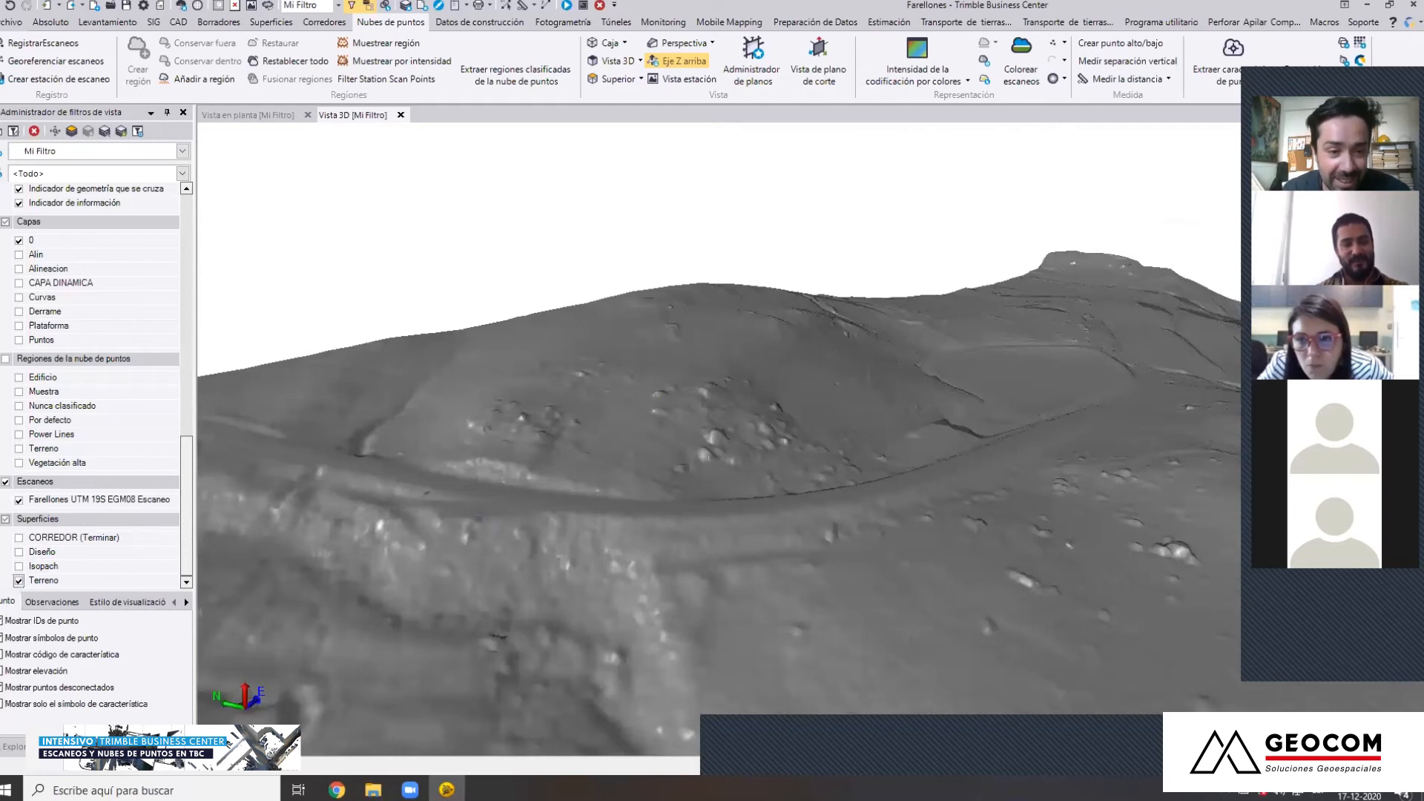
{"action": "mouse_move", "coordinate": [475, 519]}
{"action": "middle_mouse_down"}
{"action": "mouse_move", "coordinate": [750, 503]}
{"action": "mouse_move", "coordinate": [386, 513]}
{"action": "mouse_move", "coordinate": [460, 536]}
{"action": "mouse_move", "coordinate": [705, 502]}
{"action": "mouse_move", "coordinate": [845, 519]}
{"action": "mouse_move", "coordinate": [586, 527]}
{"action": "mouse_move", "coordinate": [441, 503]}
{"action": "middle_mouse_up"}
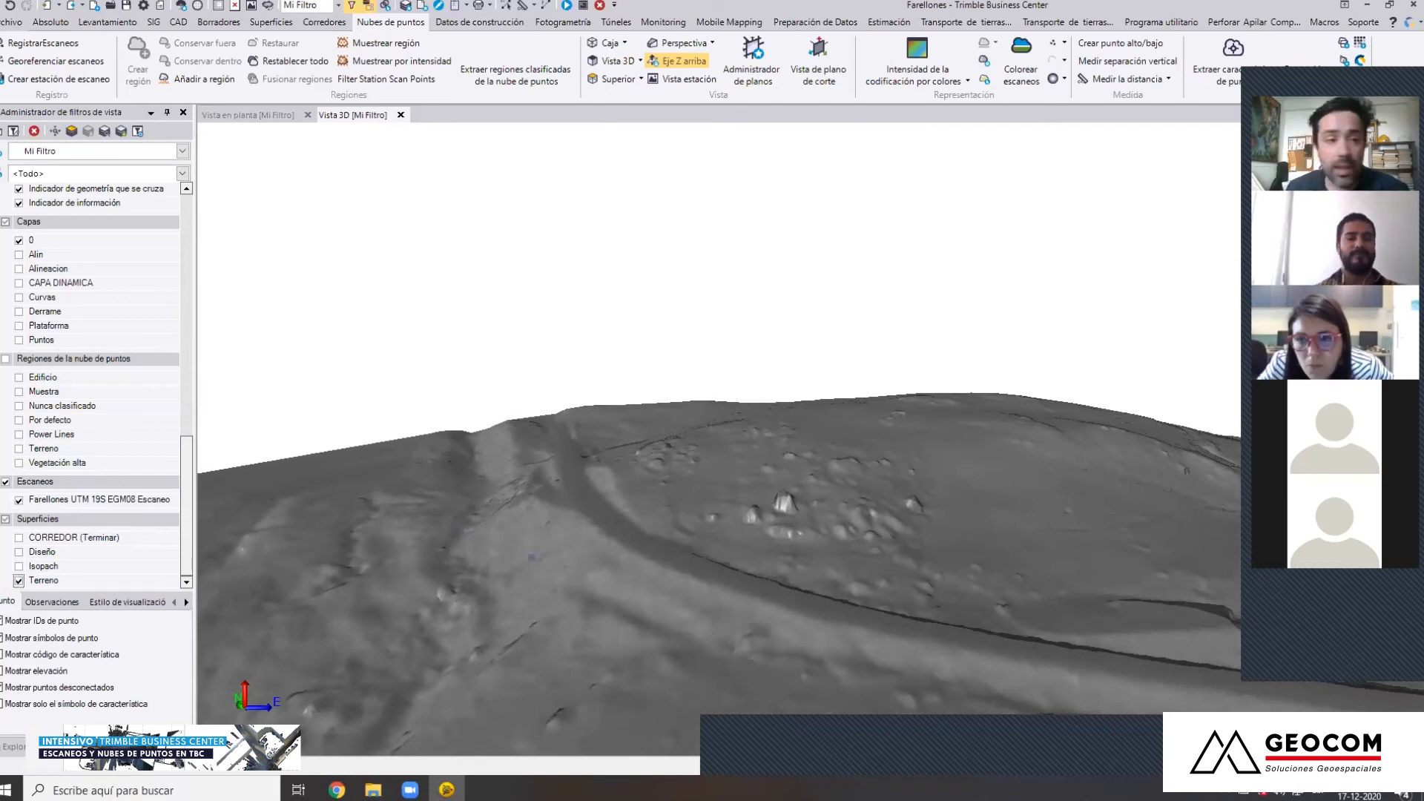
Display the Curvas layer's contour lines over the Terreno surface and examine them in plan view near the 2390 and 2392 contours
{"action": "mouse_move", "coordinate": [190, 498]}
{"action": "left_mouse_down"}
{"action": "mouse_move", "coordinate": [190, 430]}
{"action": "mouse_move", "coordinate": [189, 527]}
{"action": "mouse_move", "coordinate": [196, 475]}
{"action": "left_mouse_up"}
{"action": "left_click", "coordinate": [17, 358]}
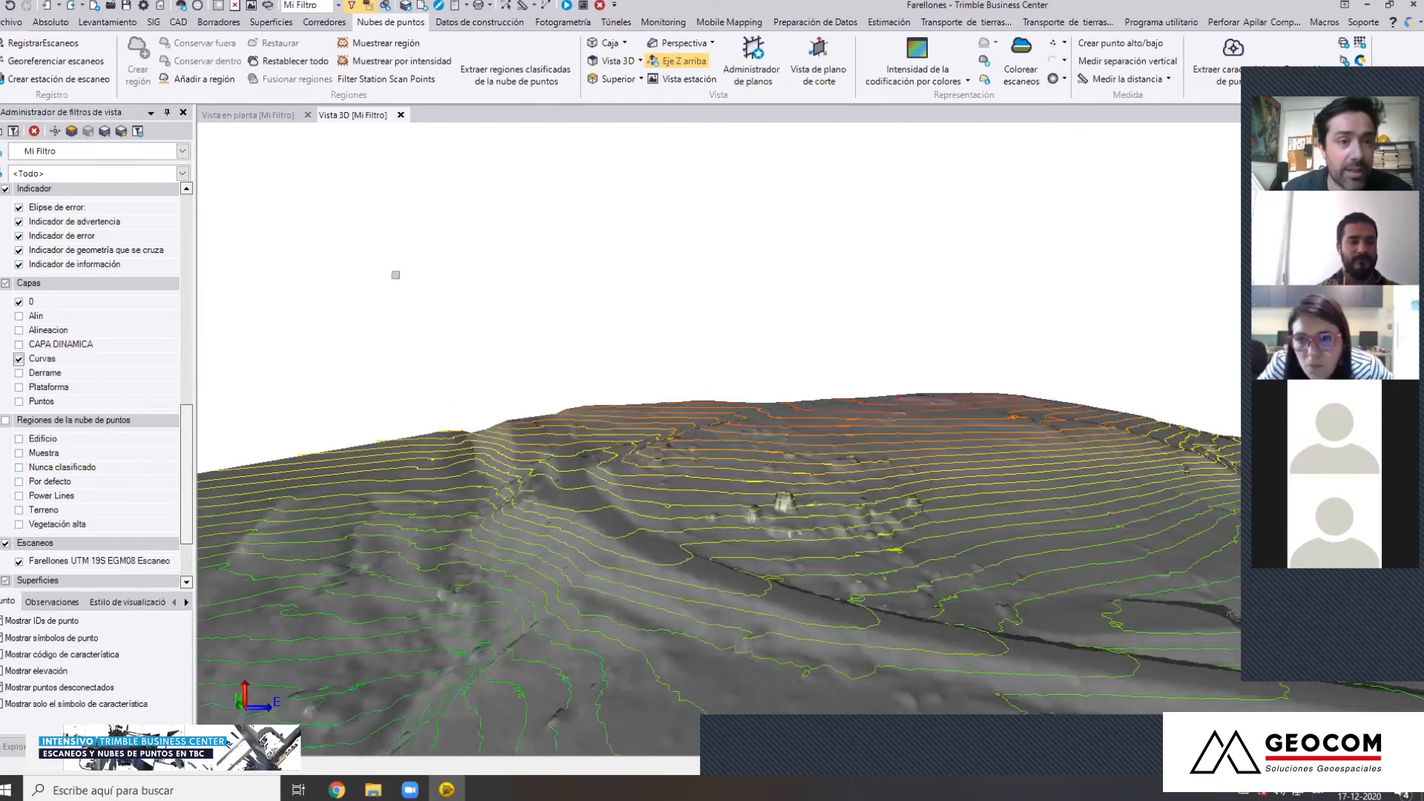
{"action": "left_click", "coordinate": [266, 117]}
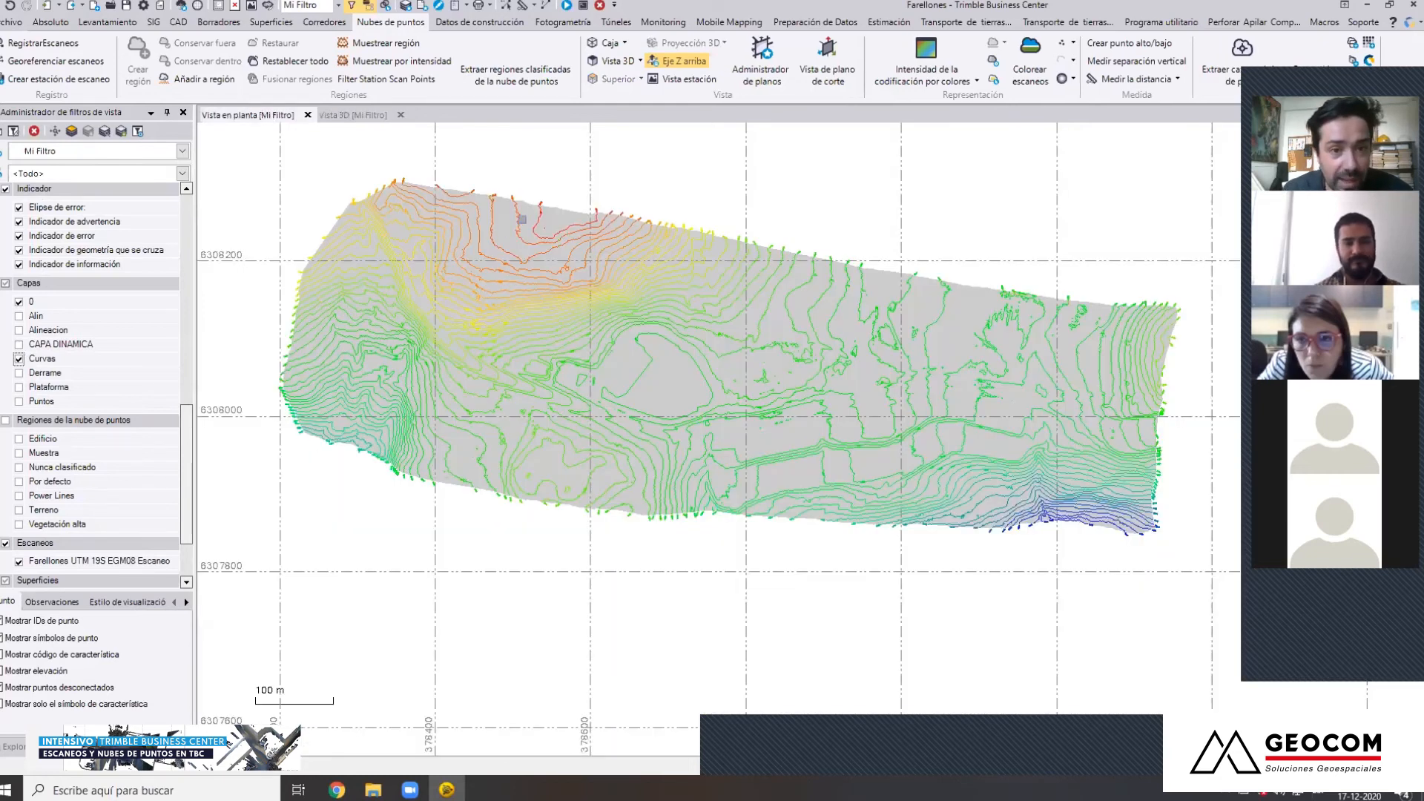
{"action": "scroll", "coordinate": [522, 220], "scroll_direction": "up", "scroll_amount": 6}
{"action": "scroll", "coordinate": [517, 221], "scroll_direction": "down", "scroll_amount": 3}
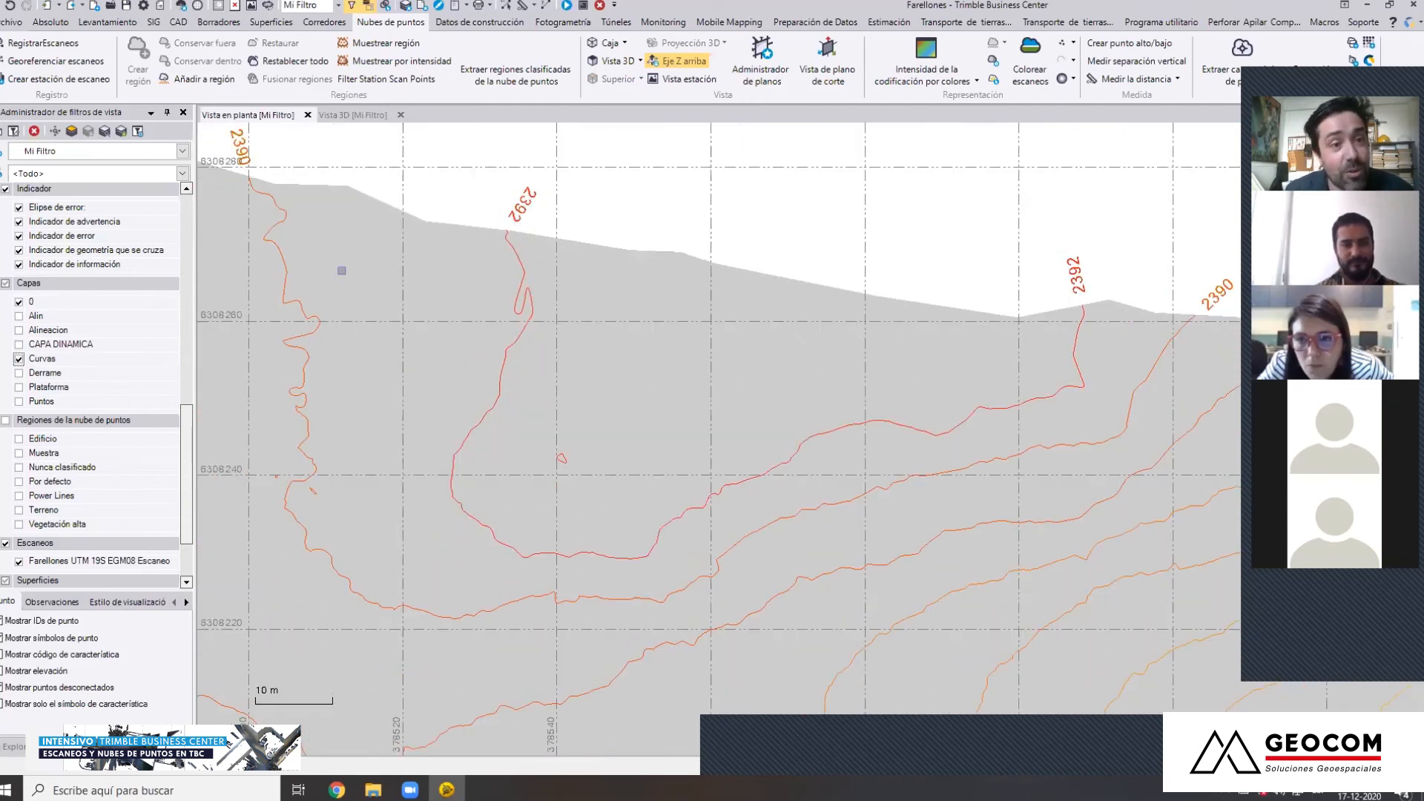
{"action": "middle_click_drag", "start_coordinate": [341, 270], "coordinate": [613, 356]}
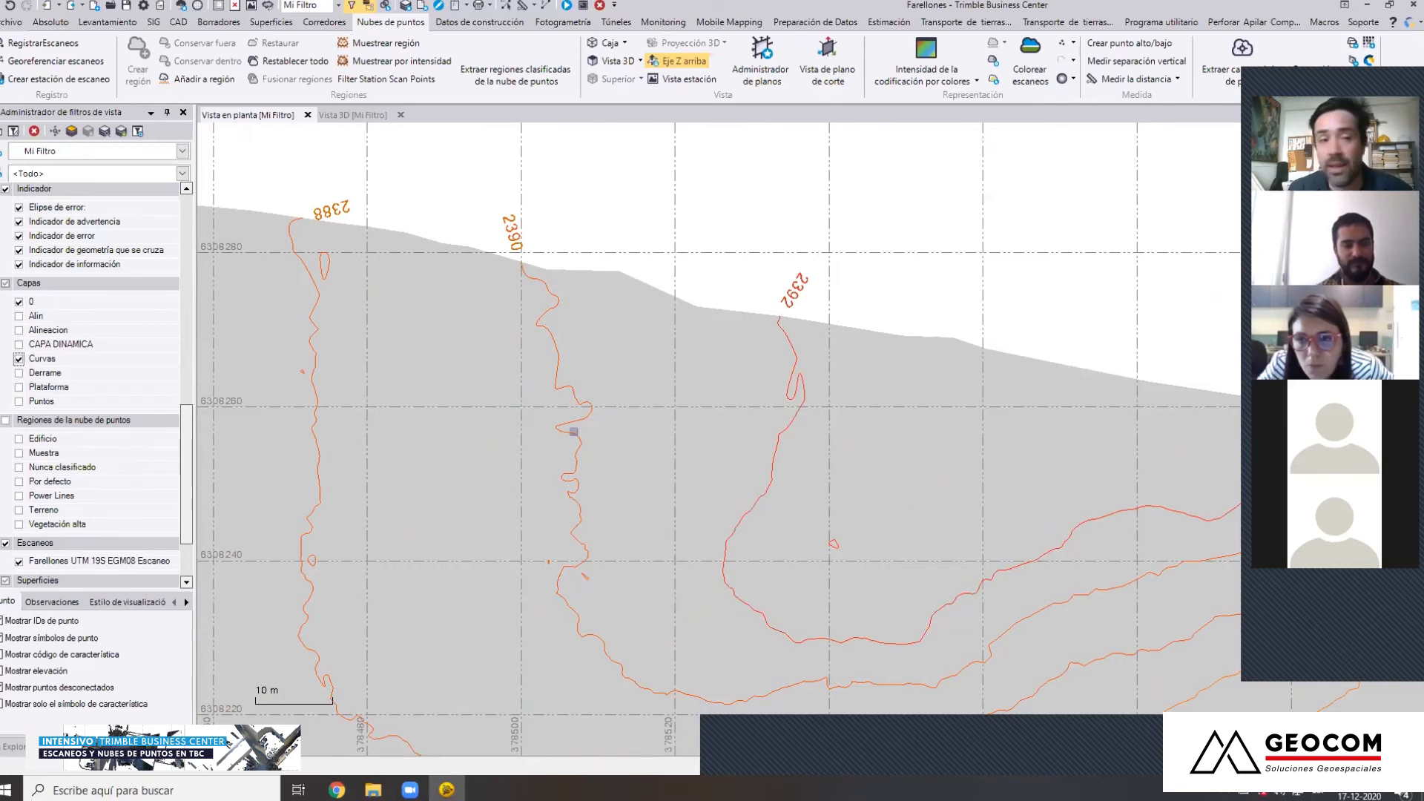
{"action": "scroll", "coordinate": [511, 498], "scroll_direction": "down", "scroll_amount": 5}
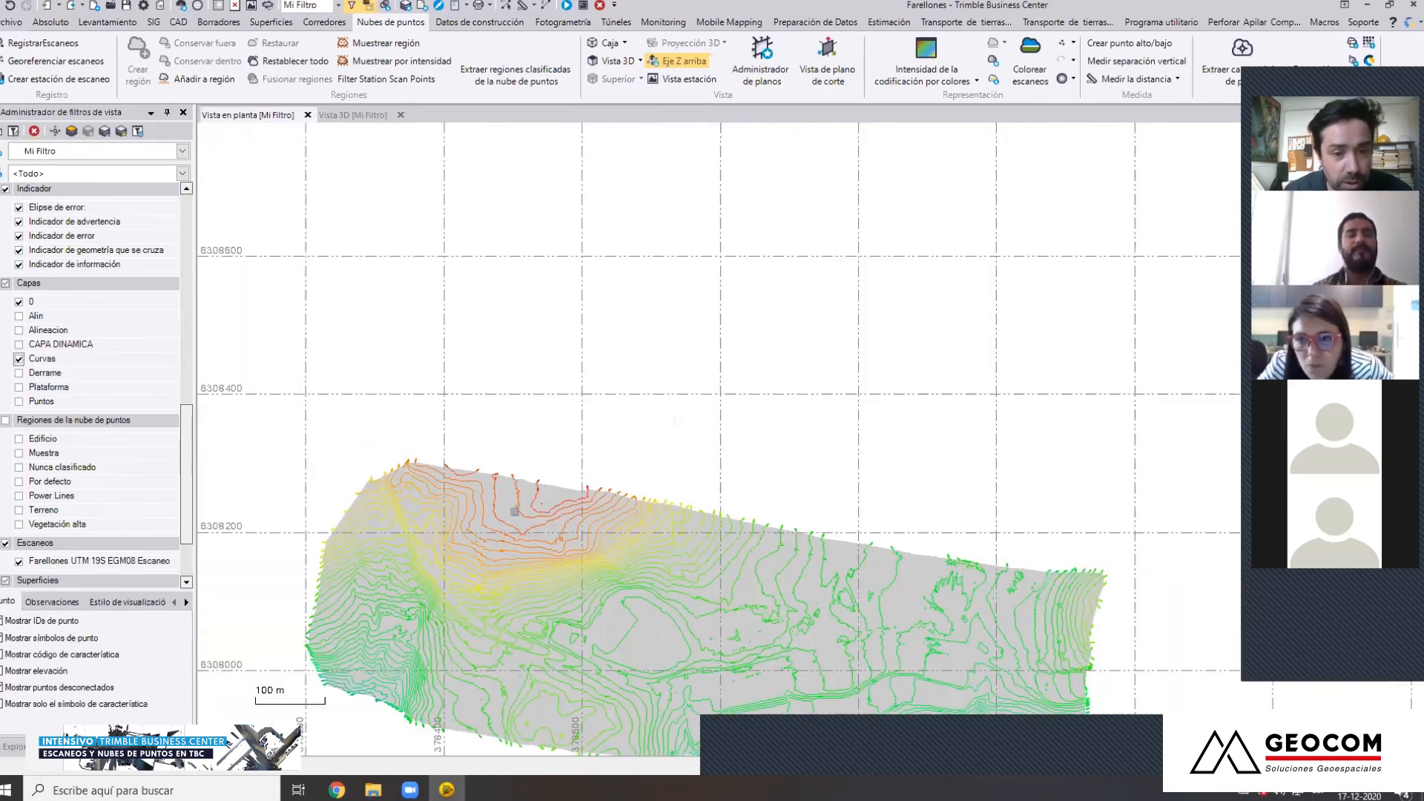
{"action": "middle_click_drag", "start_coordinate": [549, 483], "coordinate": [538, 454]}
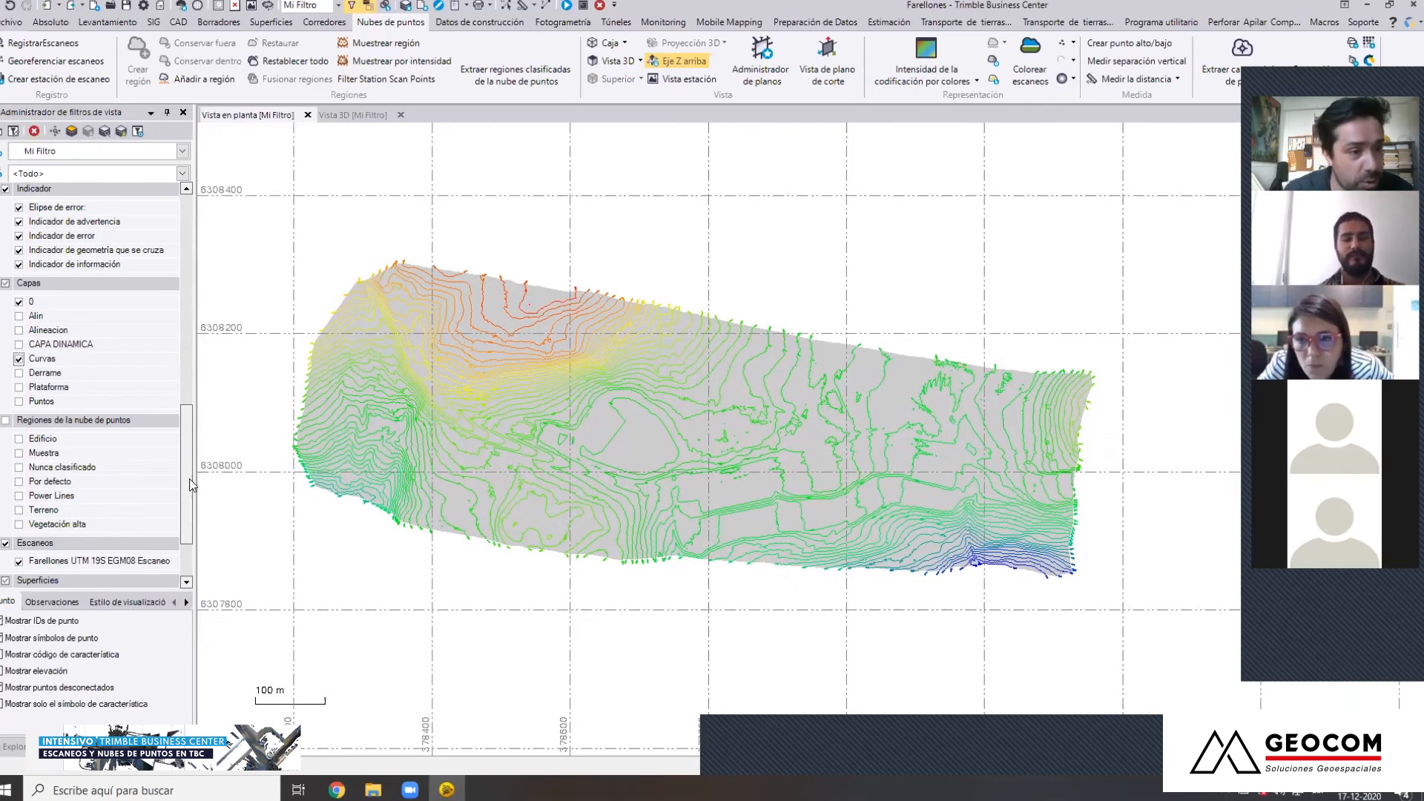
Display the Alin layer's road alignment, check its course across the contours in plan view, and return to the 3D view
{"action": "scroll", "coordinate": [191, 509], "scroll_direction": "down", "scroll_amount": 2}
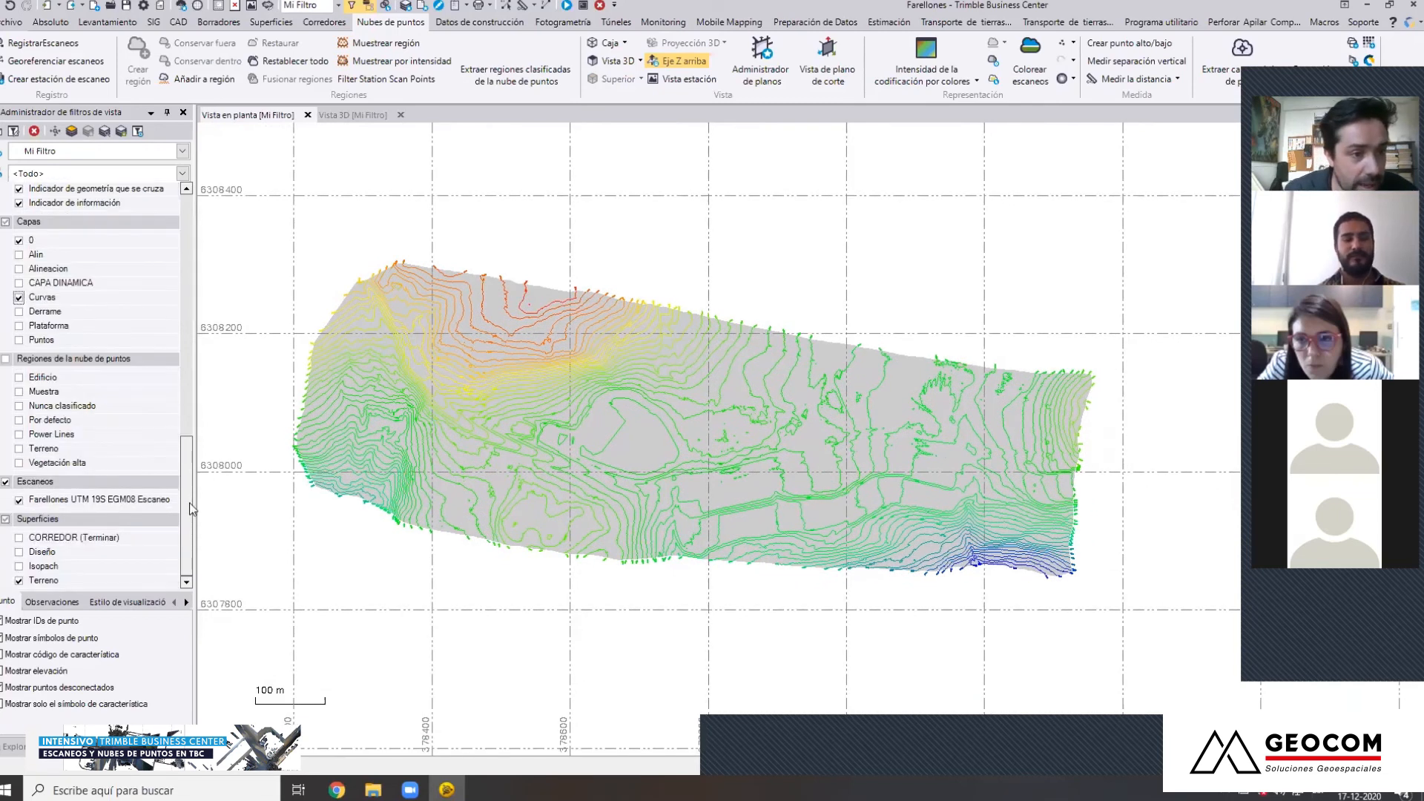
{"action": "left_click", "coordinate": [19, 255]}
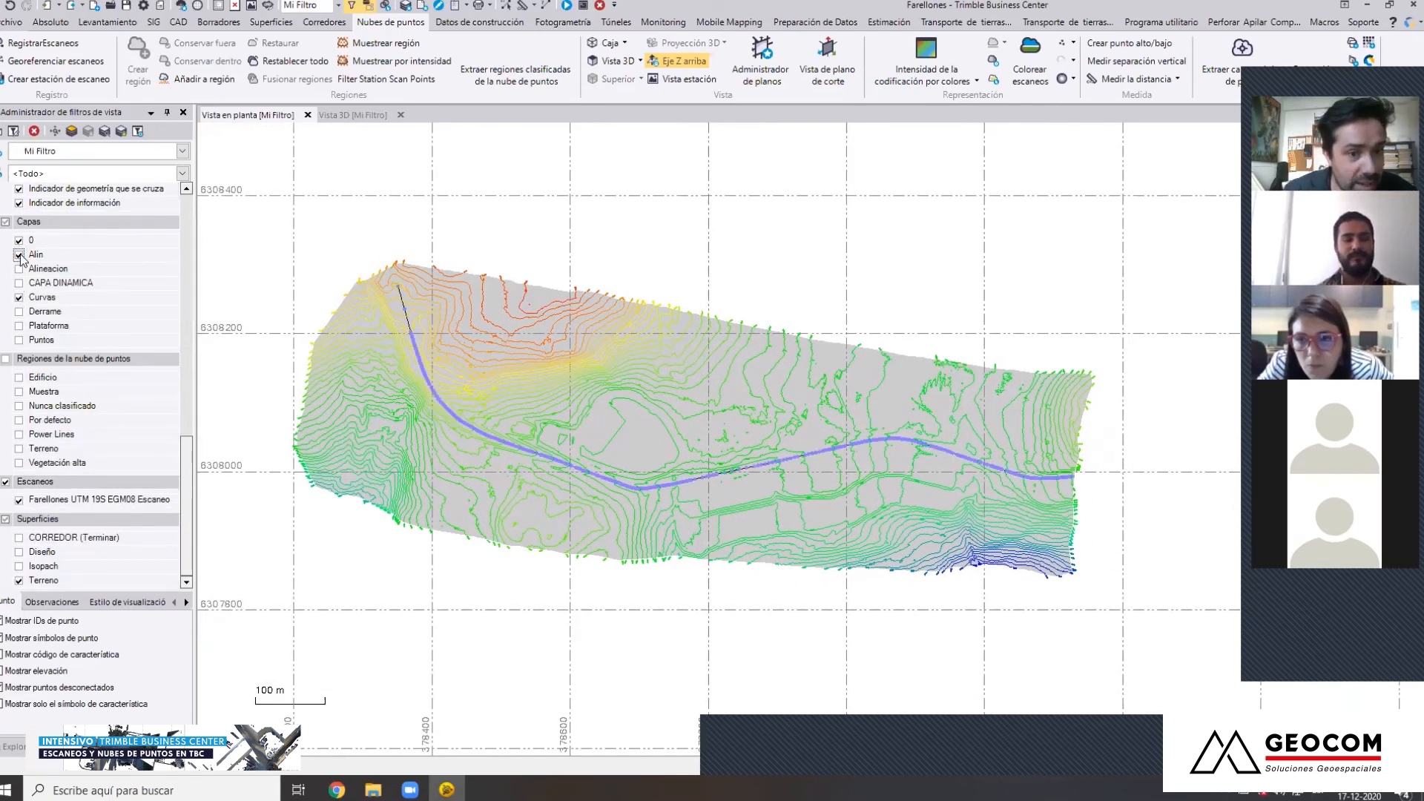
{"action": "scroll", "coordinate": [397, 299], "scroll_direction": "up", "scroll_amount": 5}
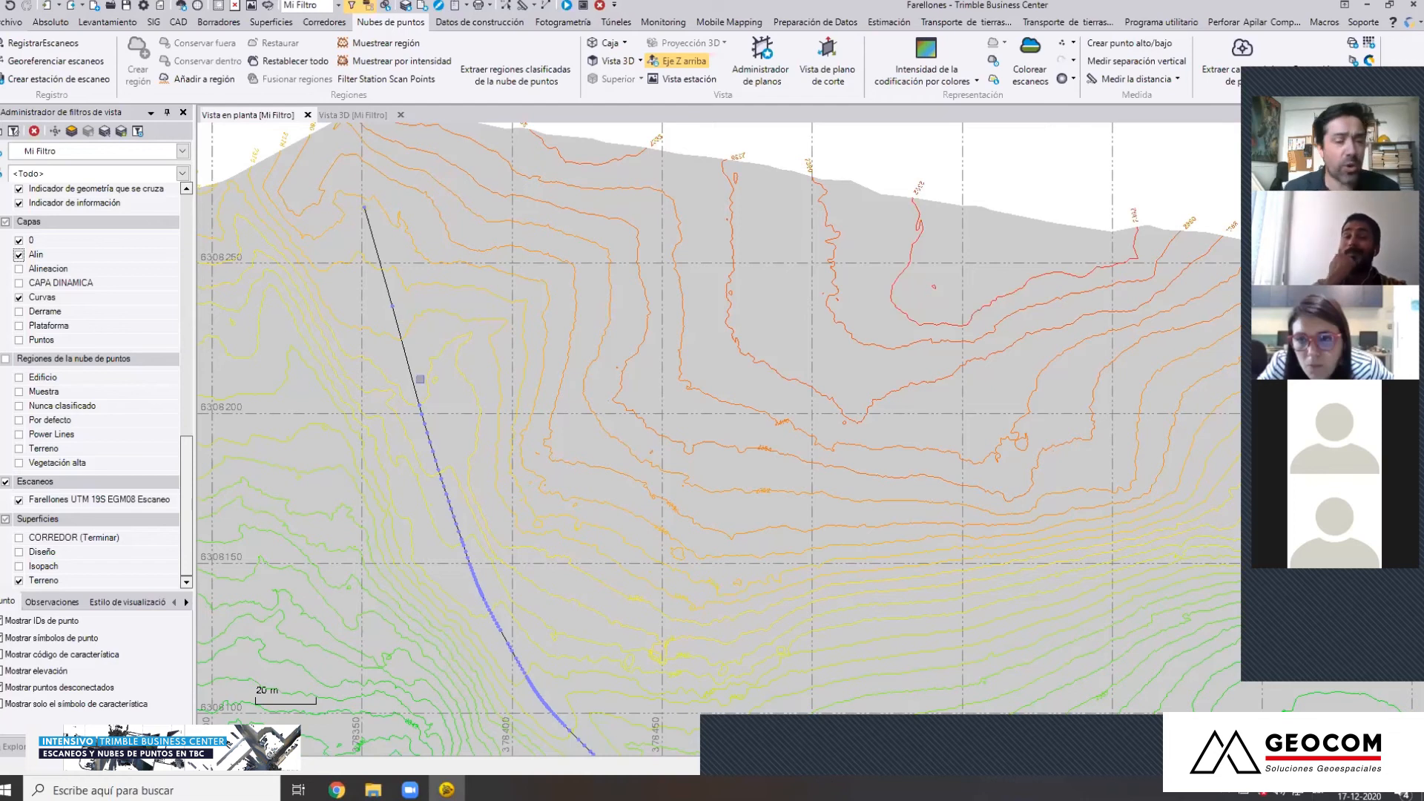
{"action": "scroll", "coordinate": [398, 388], "scroll_direction": "down", "scroll_amount": 5}
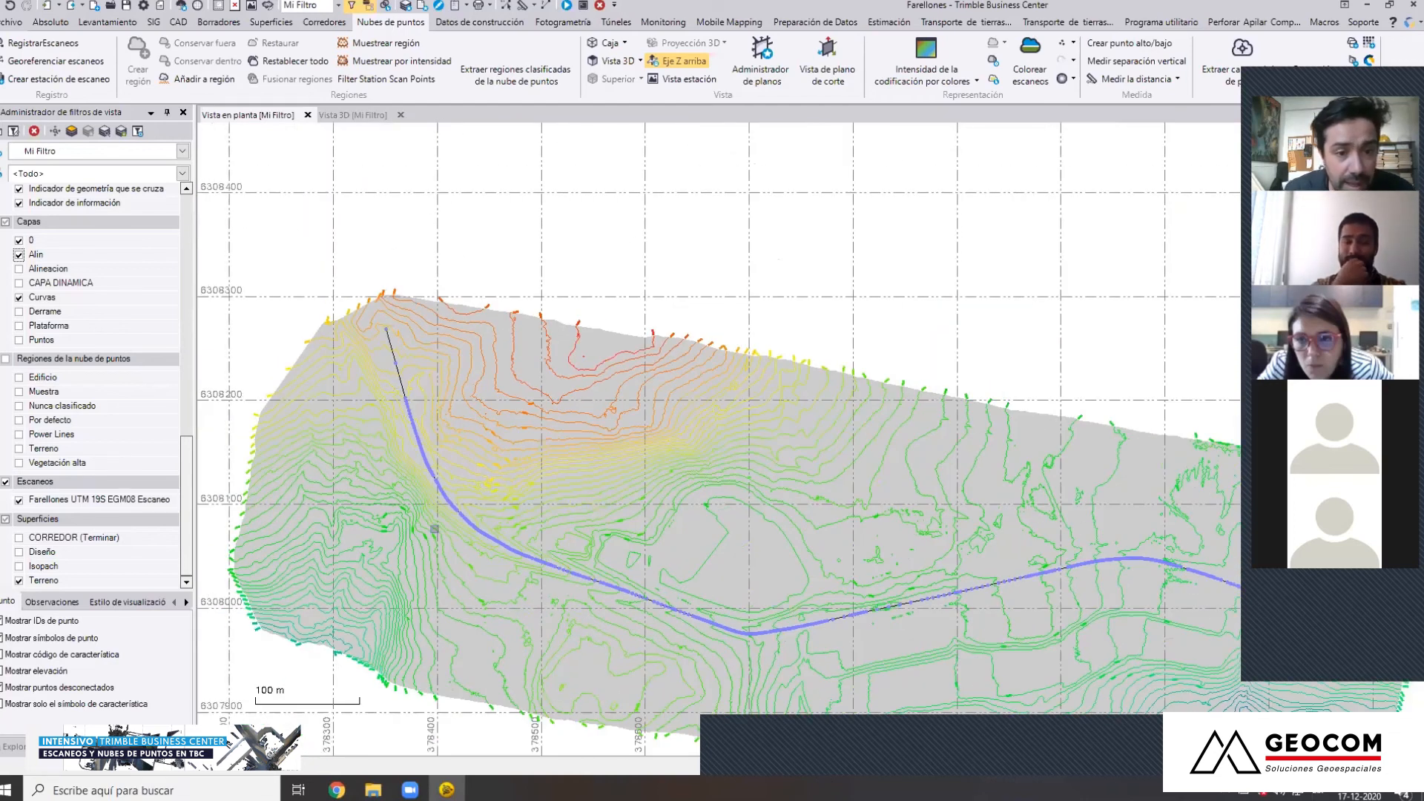
{"action": "left_click", "coordinate": [354, 117]}
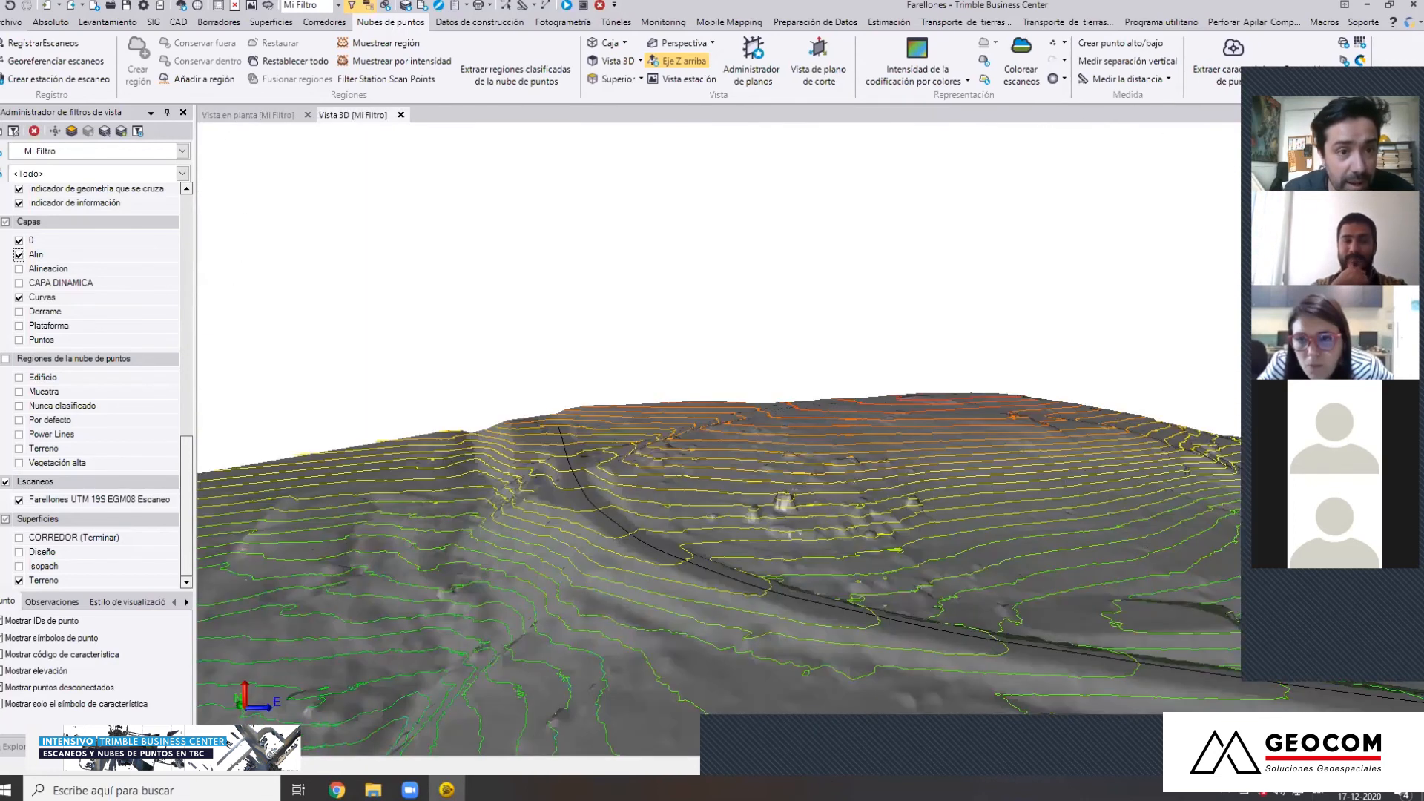
Open the PLANTA PERFIL LONG-500 sheets of the PLANTA ESC500-A1 plan set for editing from the project tree
{"action": "mouse_move", "coordinate": [629, 588]}
{"action": "middle_mouse_down"}
{"action": "mouse_move", "coordinate": [516, 479]}
{"action": "mouse_move", "coordinate": [742, 491]}
{"action": "middle_mouse_up"}
{"action": "mouse_move", "coordinate": [528, 478]}
{"action": "middle_mouse_down"}
{"action": "mouse_move", "coordinate": [685, 489]}
{"action": "mouse_move", "coordinate": [465, 492]}
{"action": "mouse_move", "coordinate": [626, 479]}
{"action": "mouse_move", "coordinate": [850, 487]}
{"action": "mouse_move", "coordinate": [883, 521]}
{"action": "middle_mouse_up"}
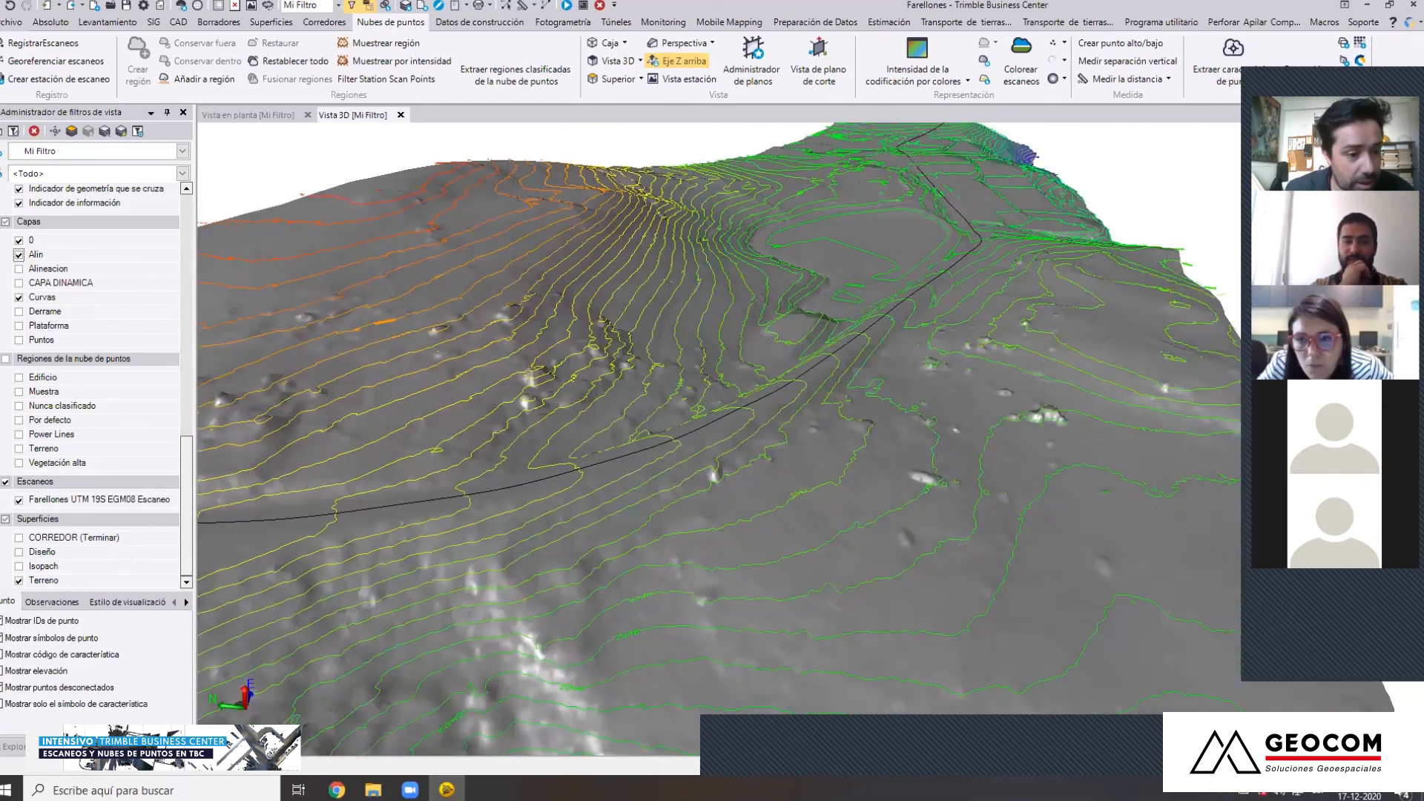
{"action": "left_click", "coordinate": [14, 747]}
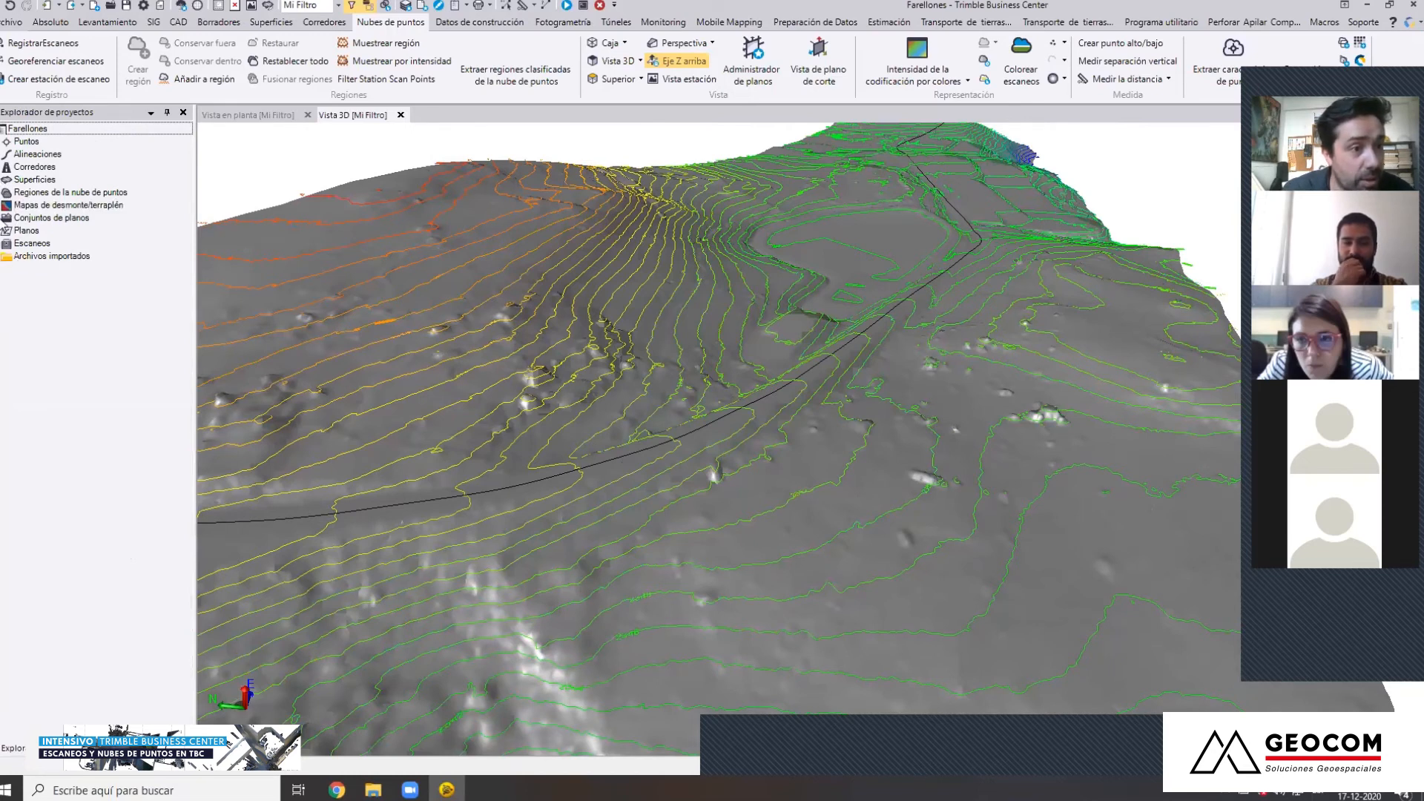
{"action": "left_click", "coordinate": [2, 219]}
{"action": "left_click", "coordinate": [54, 235]}
{"action": "left_click", "coordinate": [4, 229]}
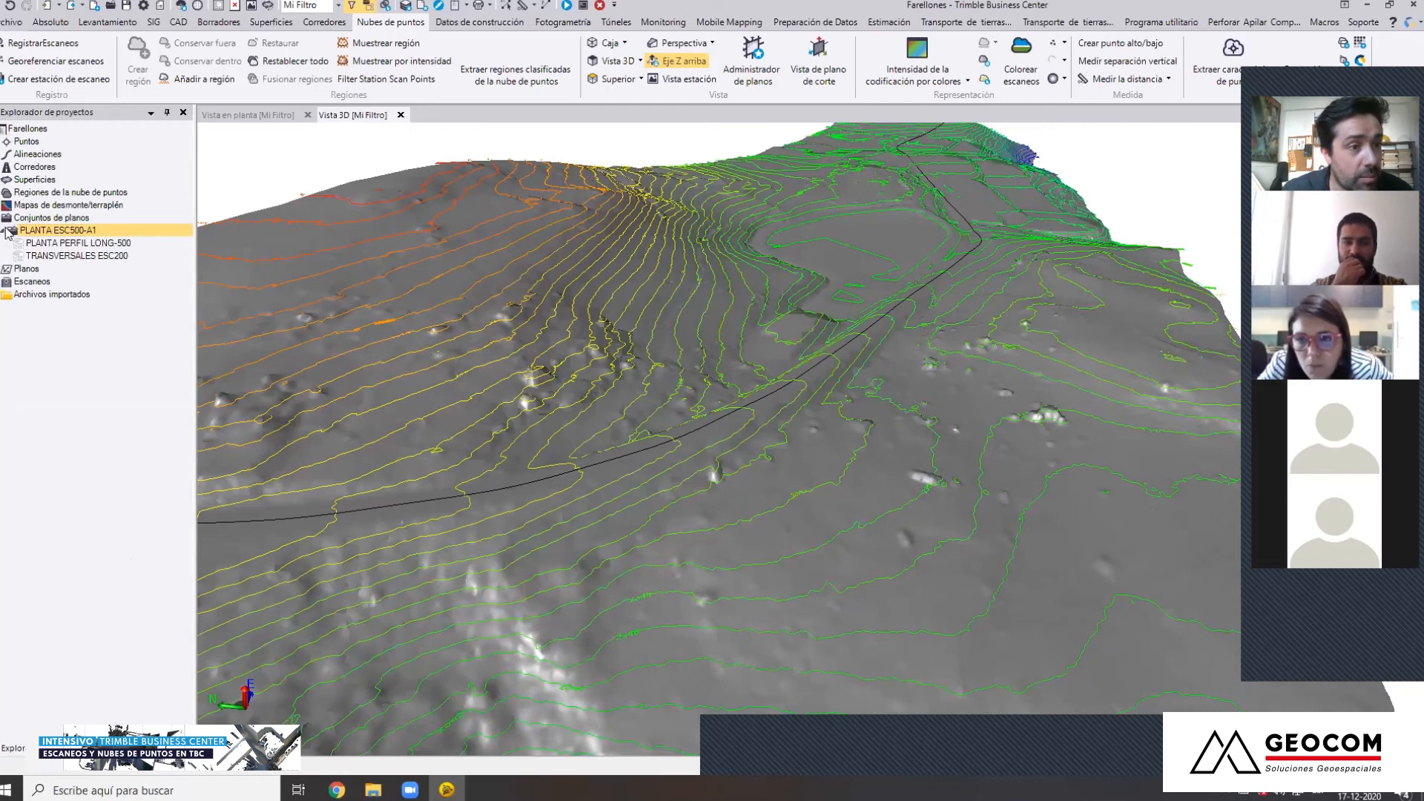
{"action": "right_click", "coordinate": [107, 245]}
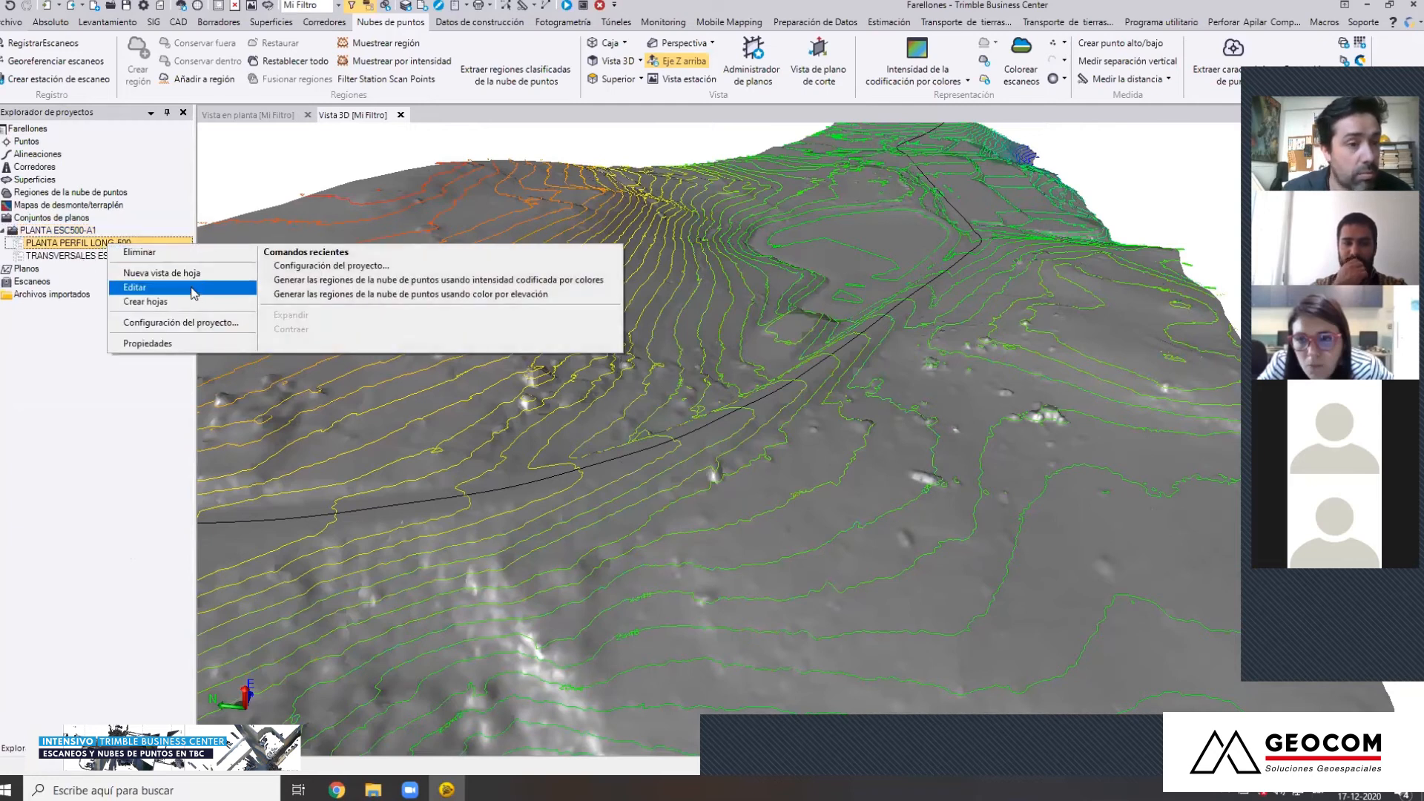
{"action": "left_click", "coordinate": [135, 287]}
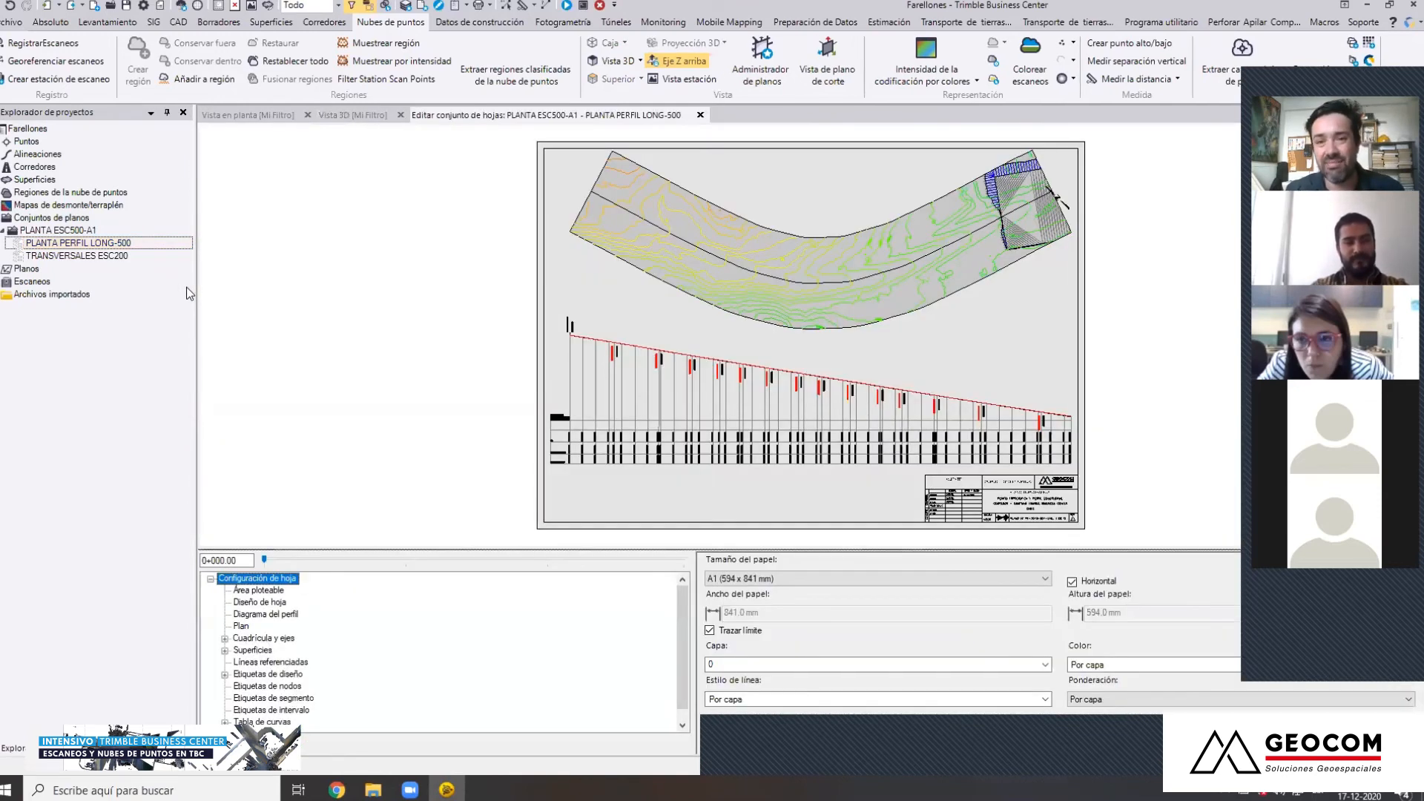
Examine the sheet's plan drawing of the road corridor and the PK, COTA PROYECTO and COTA TERRENO rows under the longitudinal profile
{"action": "scroll", "coordinate": [708, 247], "scroll_direction": "up", "scroll_amount": 3}
{"action": "scroll", "coordinate": [708, 247], "scroll_direction": "down", "scroll_amount": 3}
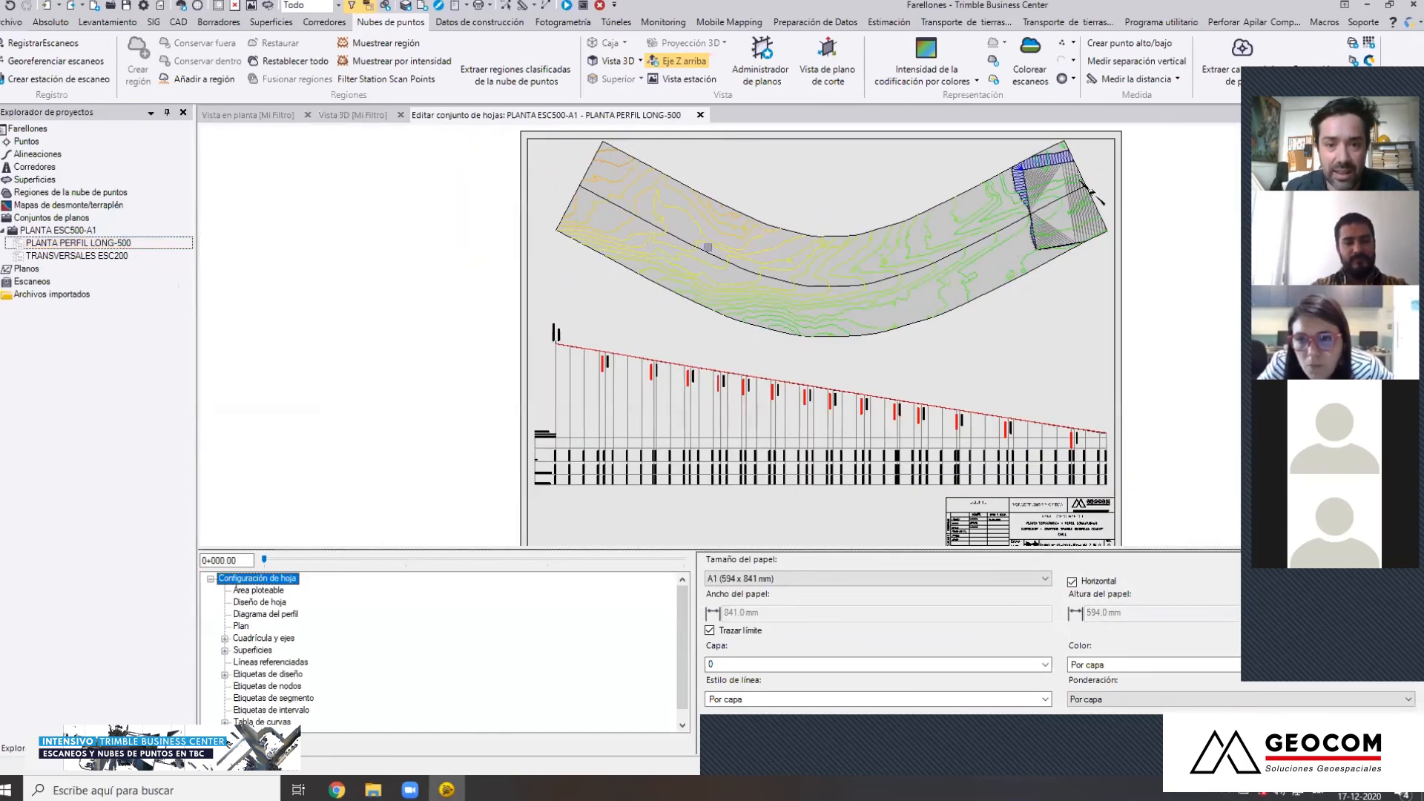
{"action": "scroll", "coordinate": [926, 282], "scroll_direction": "up", "scroll_amount": 3}
{"action": "scroll", "coordinate": [986, 239], "scroll_direction": "down", "scroll_amount": 2}
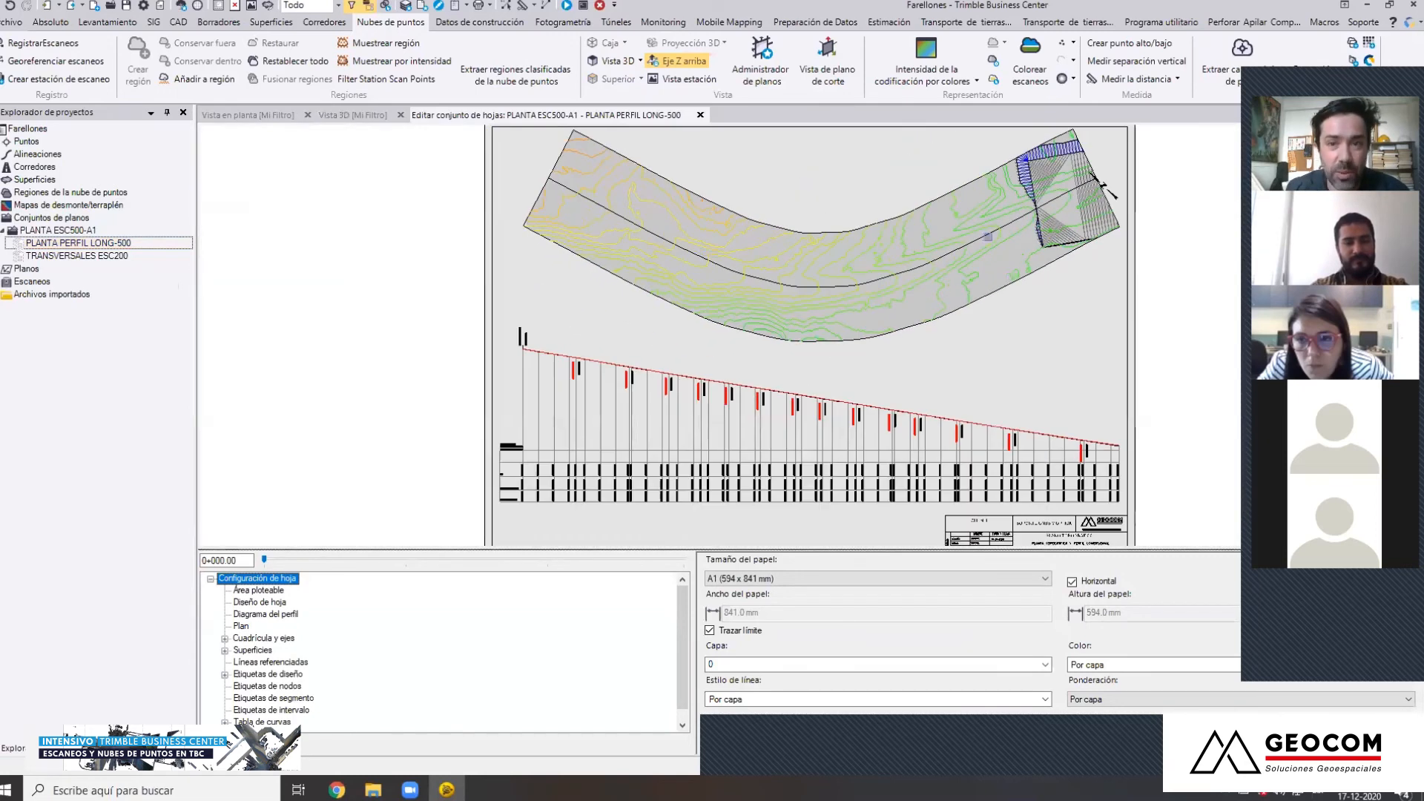
{"action": "scroll", "coordinate": [988, 236], "scroll_direction": "up", "scroll_amount": 3}
{"action": "scroll", "coordinate": [1114, 173], "scroll_direction": "down", "scroll_amount": 3}
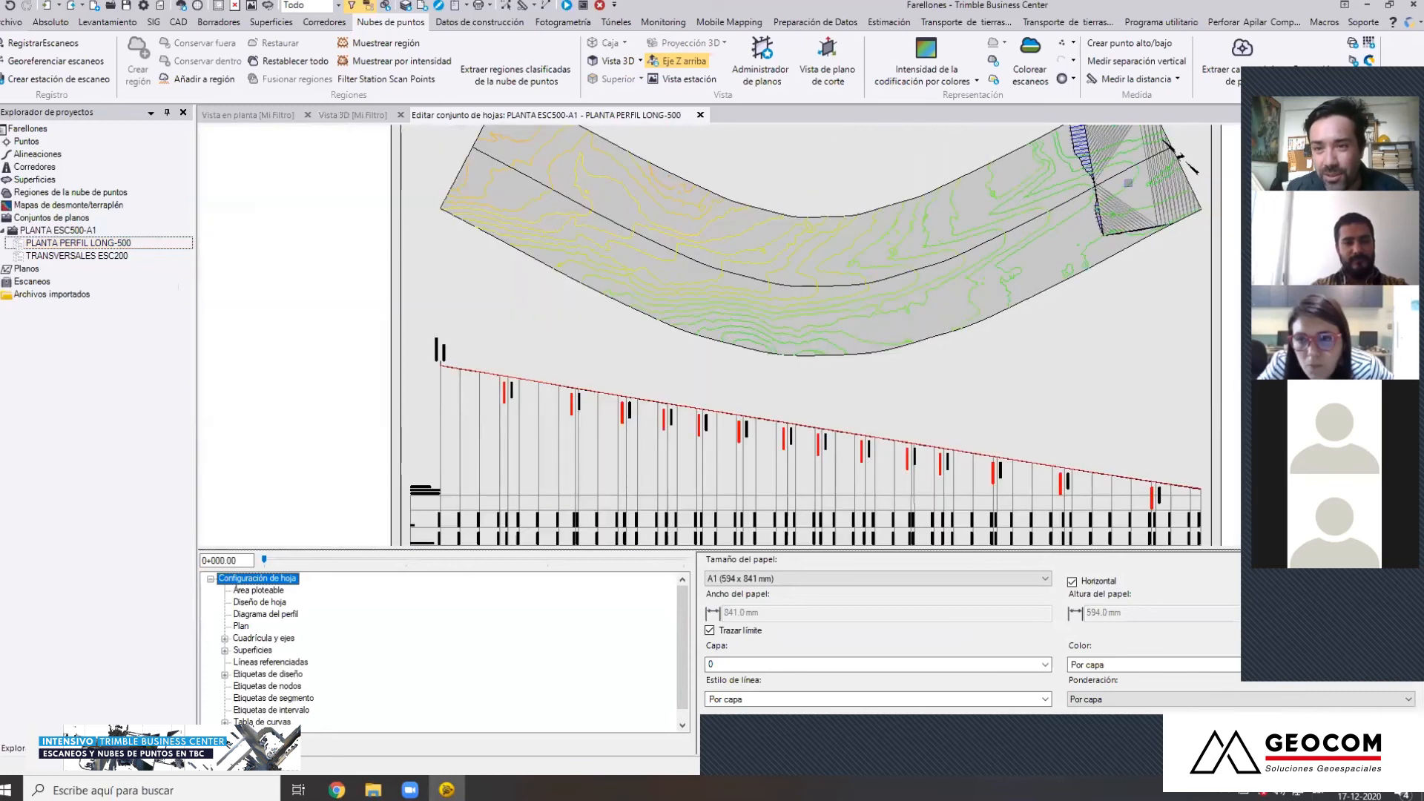
{"action": "scroll", "coordinate": [497, 367], "scroll_direction": "up", "scroll_amount": 5}
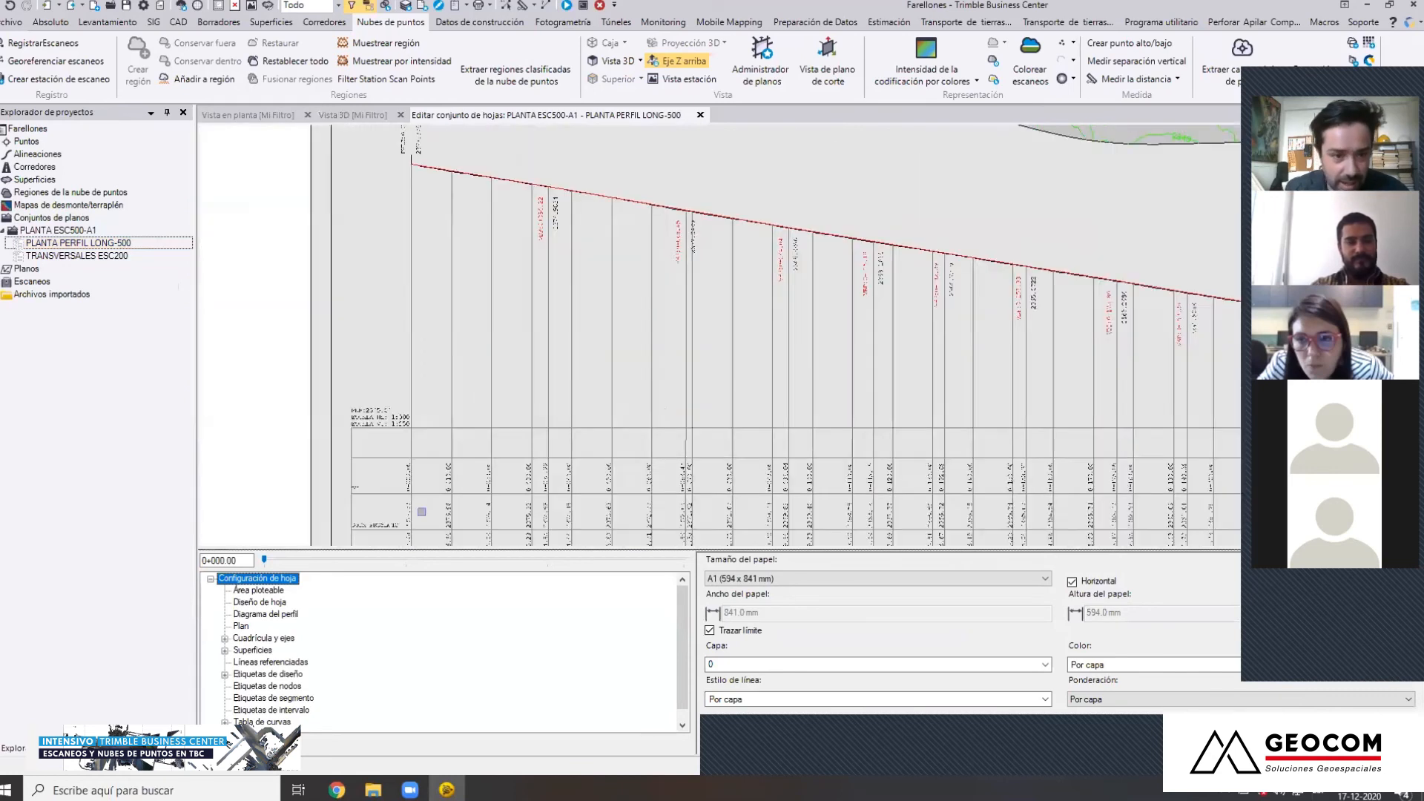
{"action": "scroll", "coordinate": [498, 367], "scroll_direction": "down", "scroll_amount": 3}
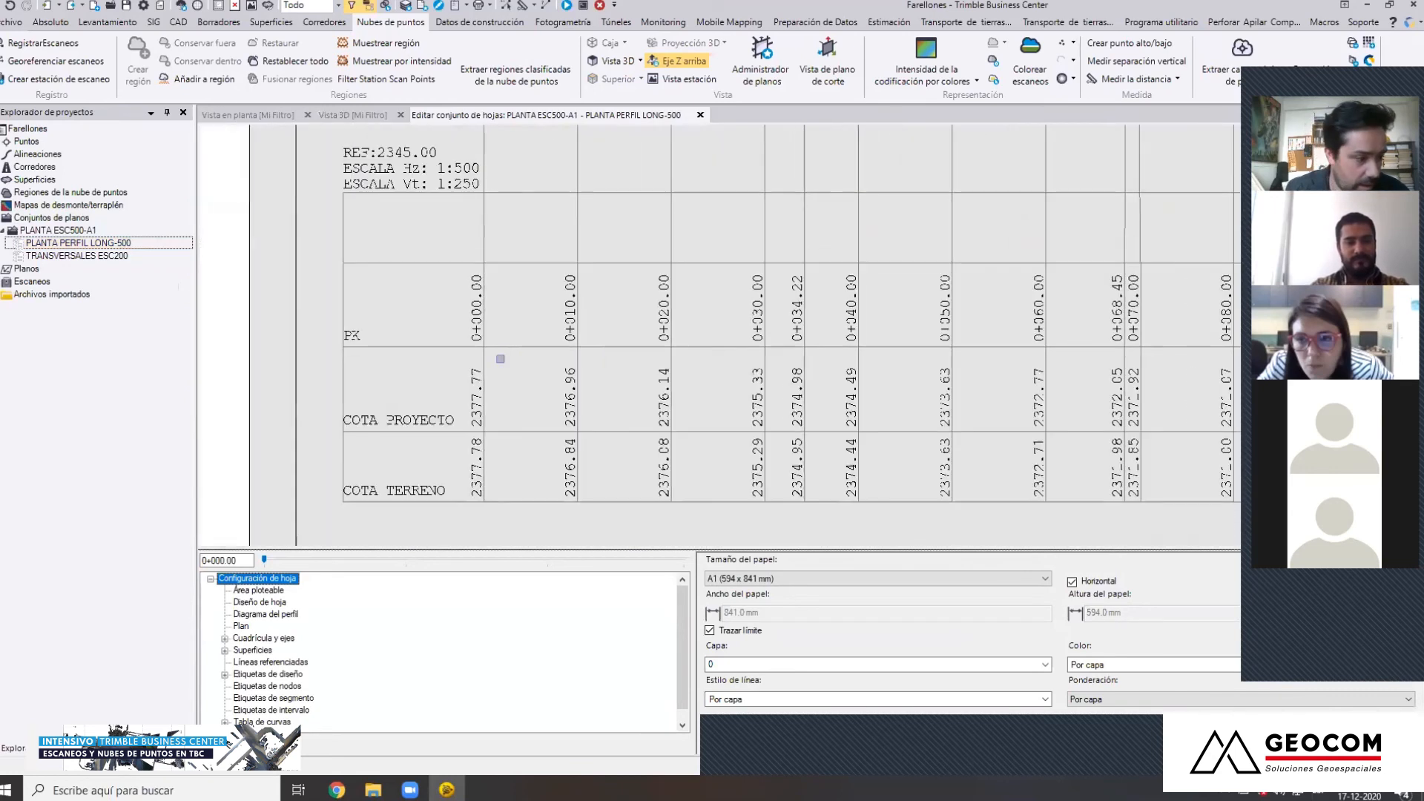
{"action": "middle_click_drag", "start_coordinate": [497, 254], "coordinate": [407, 299]}
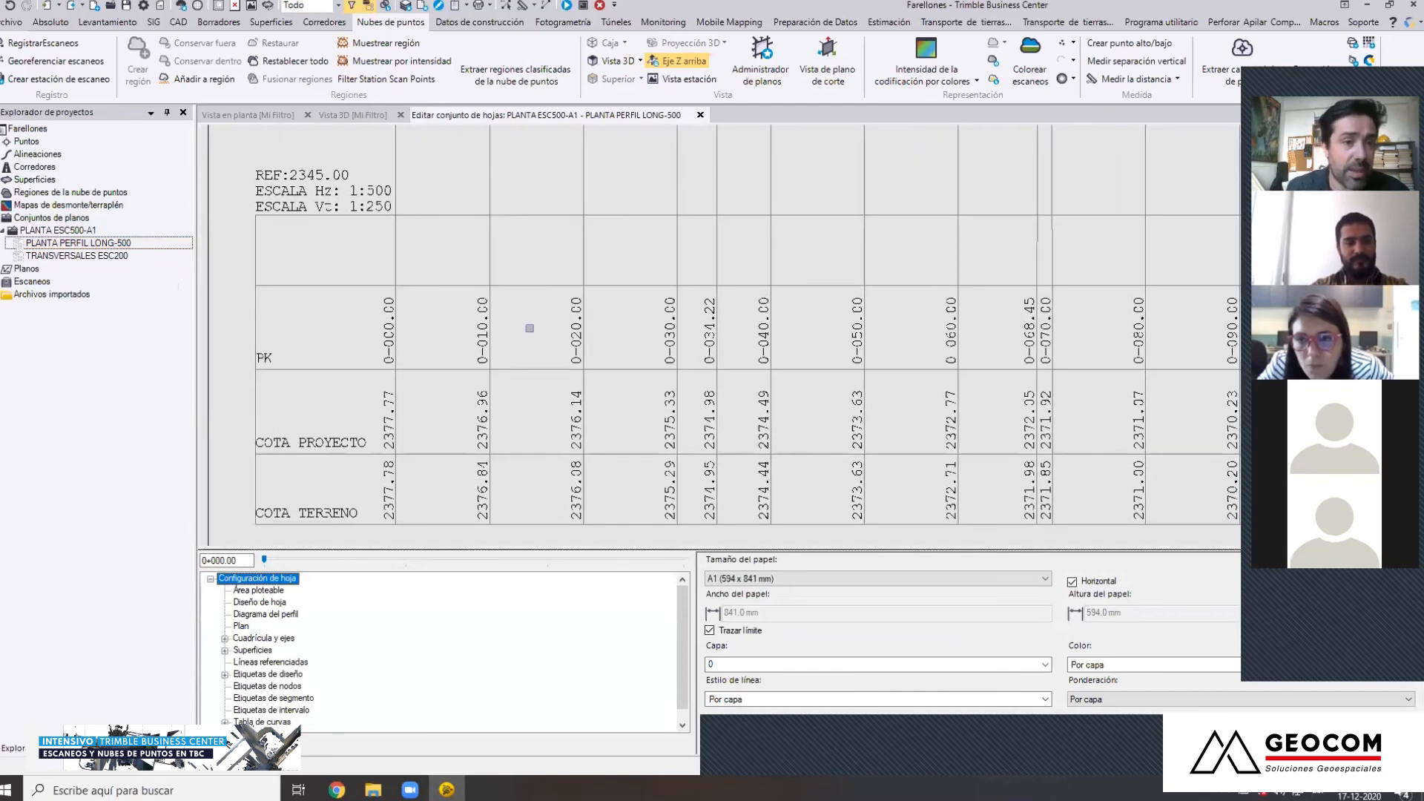
Inspect the design and ground lines at the start of the longitudinal profile, and return to the whole plan and profile sheet
{"action": "scroll", "coordinate": [530, 328], "scroll_direction": "down", "scroll_amount": 1}
{"action": "scroll", "coordinate": [529, 328], "scroll_direction": "down", "scroll_amount": 3}
{"action": "middle_click_drag", "start_coordinate": [530, 200], "coordinate": [525, 518]}
{"action": "scroll", "coordinate": [479, 350], "scroll_direction": "up", "scroll_amount": 5}
{"action": "scroll", "coordinate": [472, 331], "scroll_direction": "down", "scroll_amount": 5}
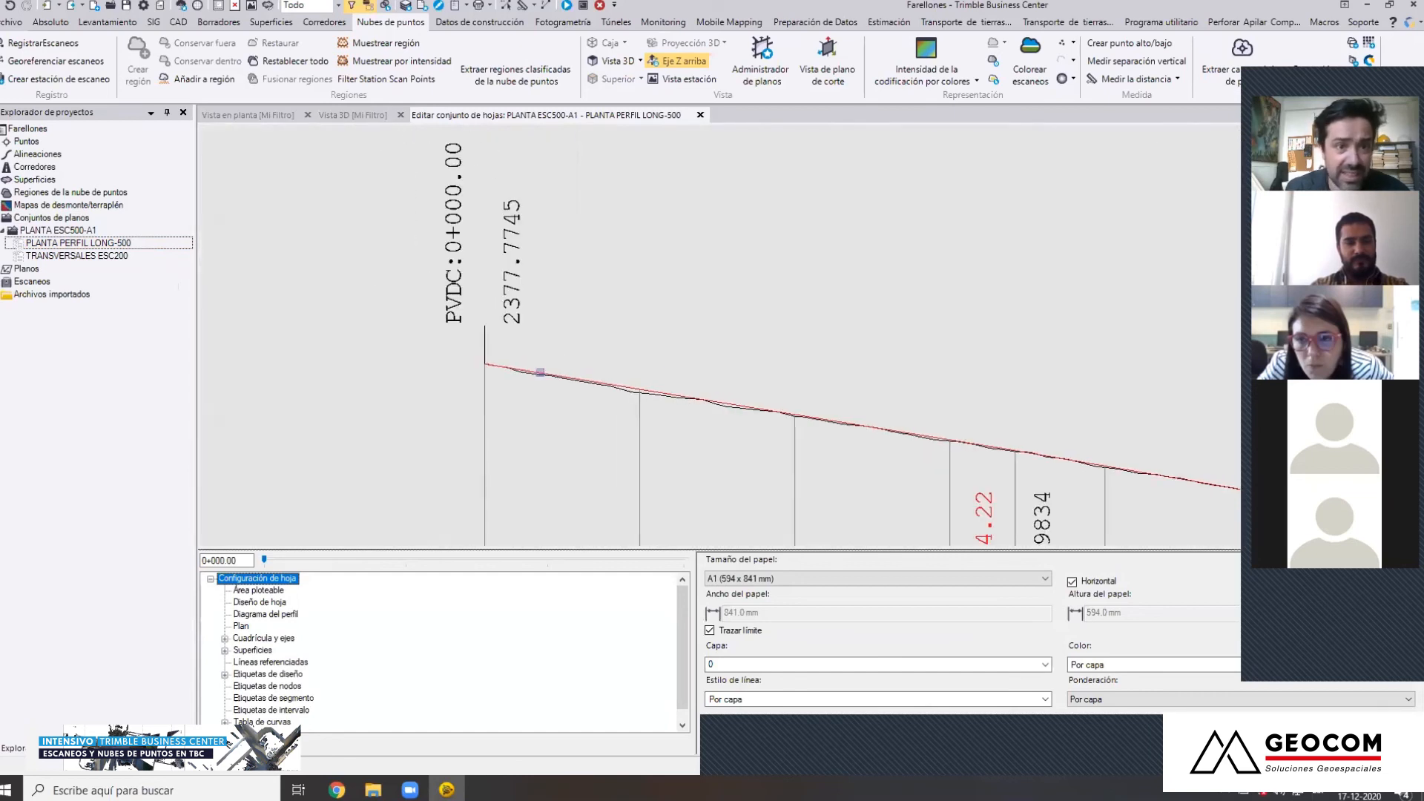
{"action": "middle_click_drag", "start_coordinate": [703, 456], "coordinate": [587, 407]}
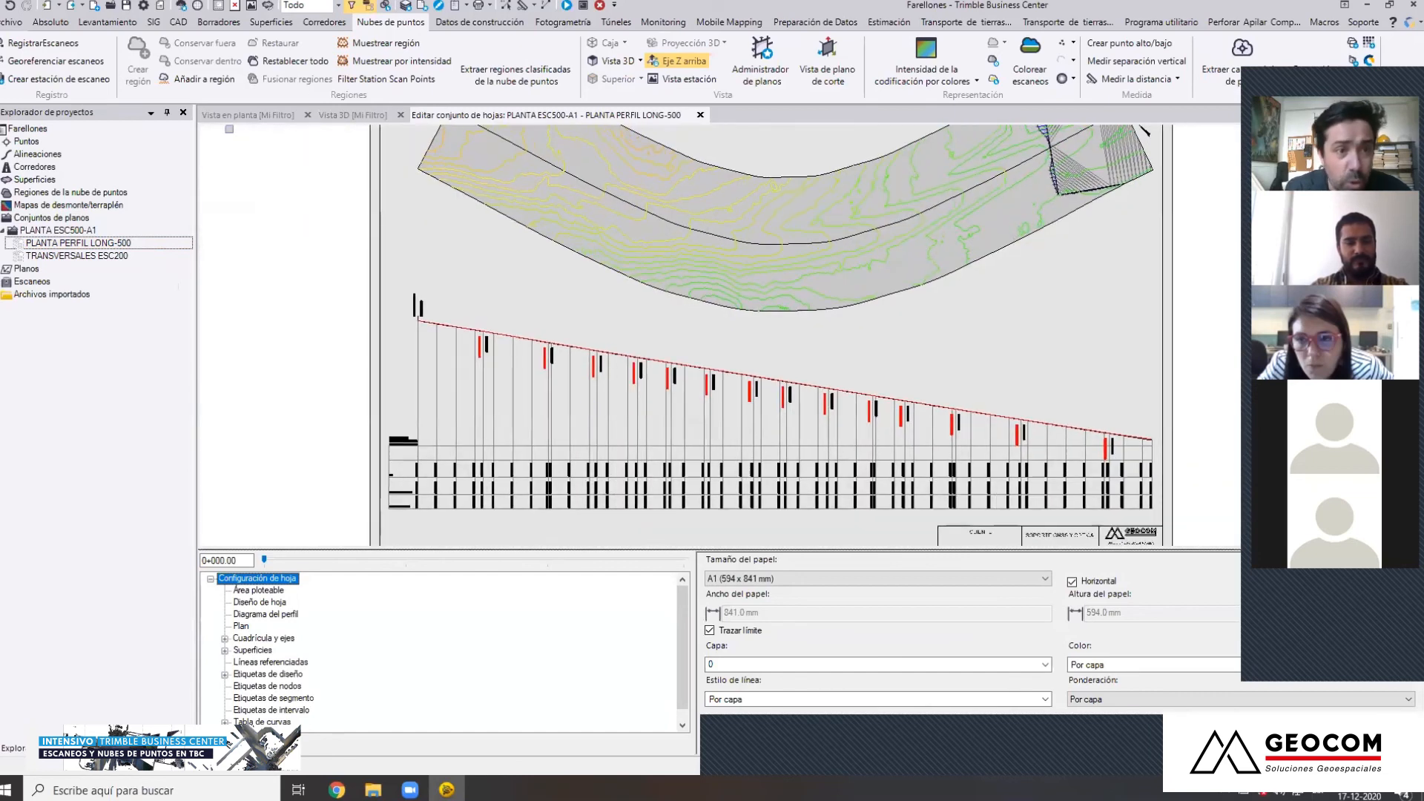
Display the Diseño surface over the Terreno surface and contours, and check the platform's location in plan view
{"action": "left_click", "coordinate": [233, 115]}
{"action": "middle_click_drag", "start_coordinate": [489, 598], "coordinate": [477, 512]}
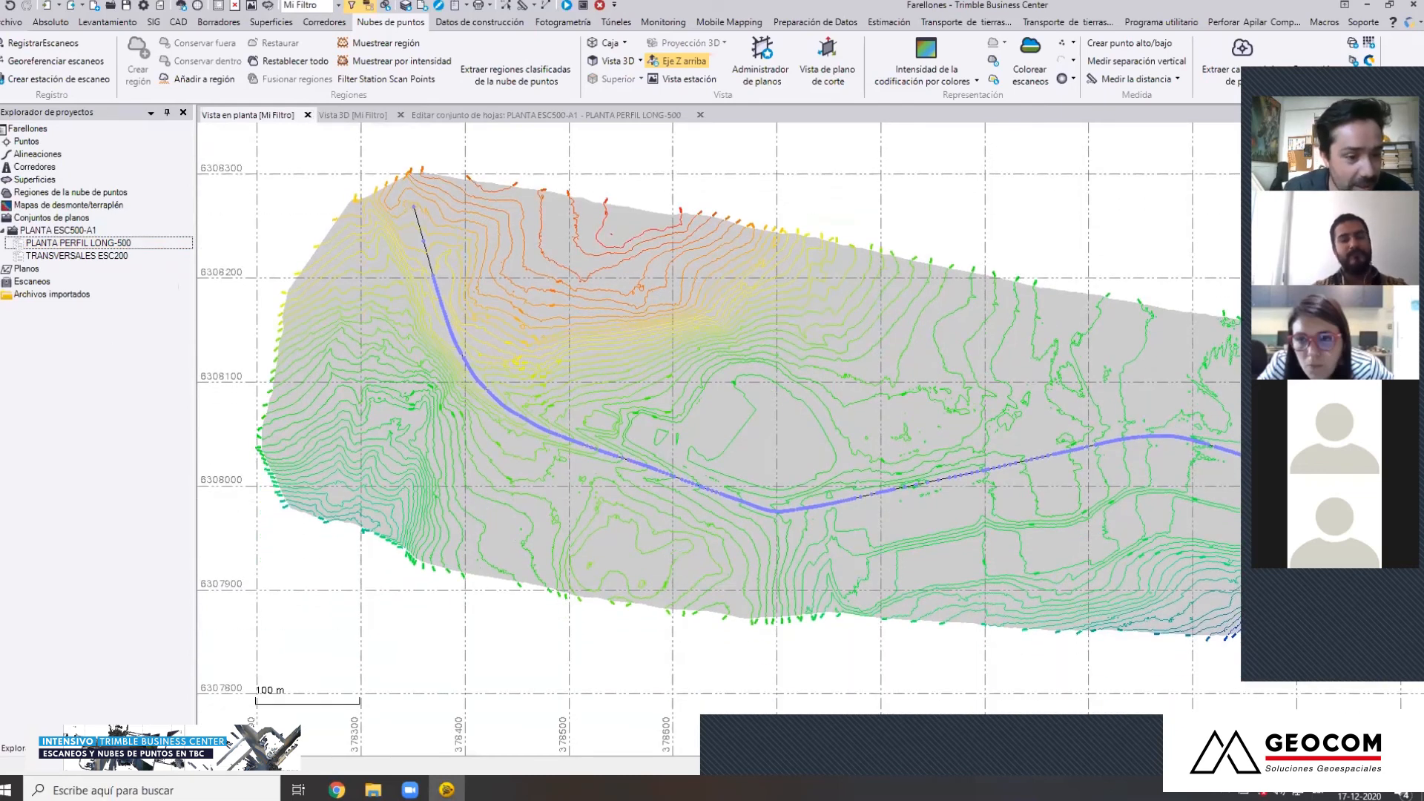
{"action": "left_click", "coordinate": [115, 748]}
{"action": "left_click_drag", "start_coordinate": [189, 293], "coordinate": [190, 586]}
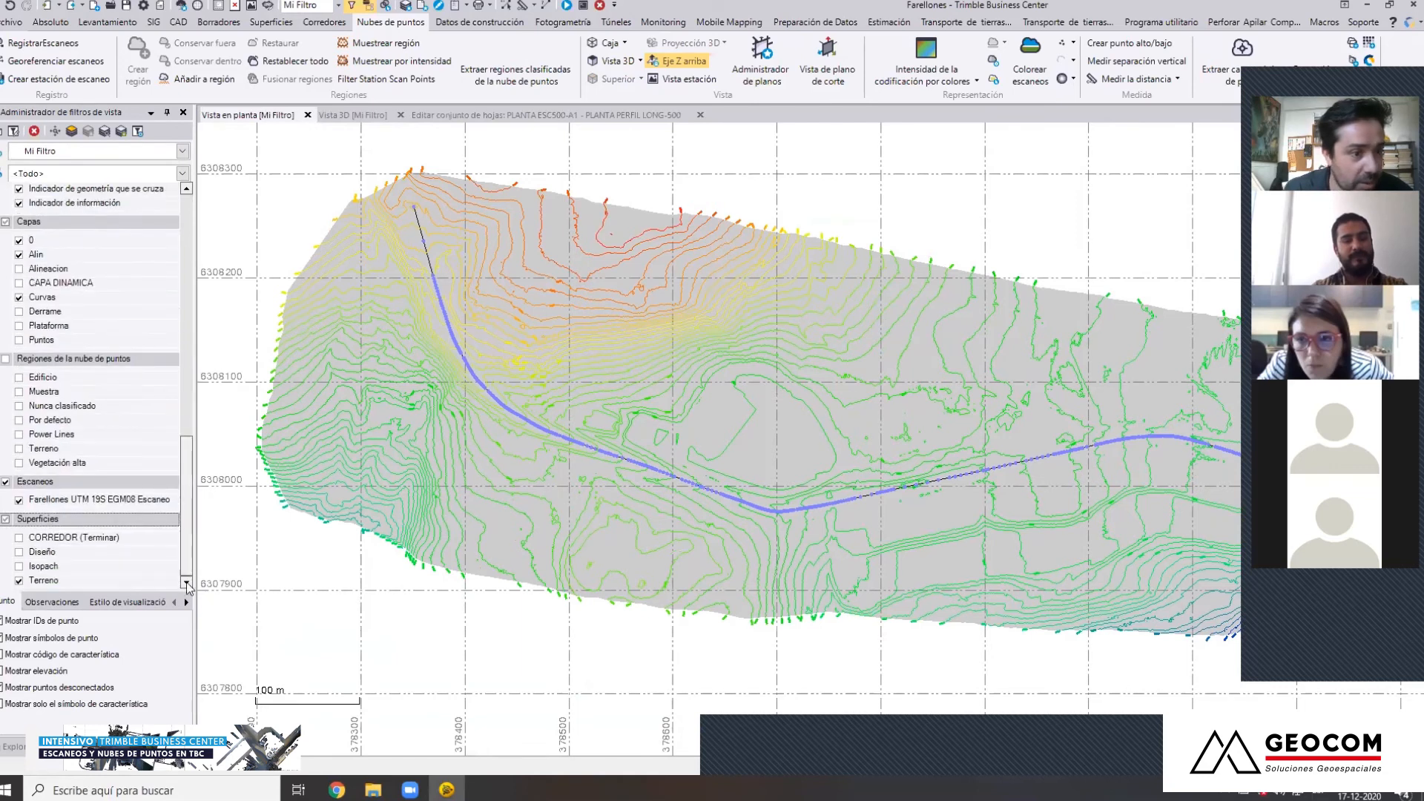
{"action": "left_click", "coordinate": [19, 553]}
{"action": "scroll", "coordinate": [629, 465], "scroll_direction": "up", "scroll_amount": 5}
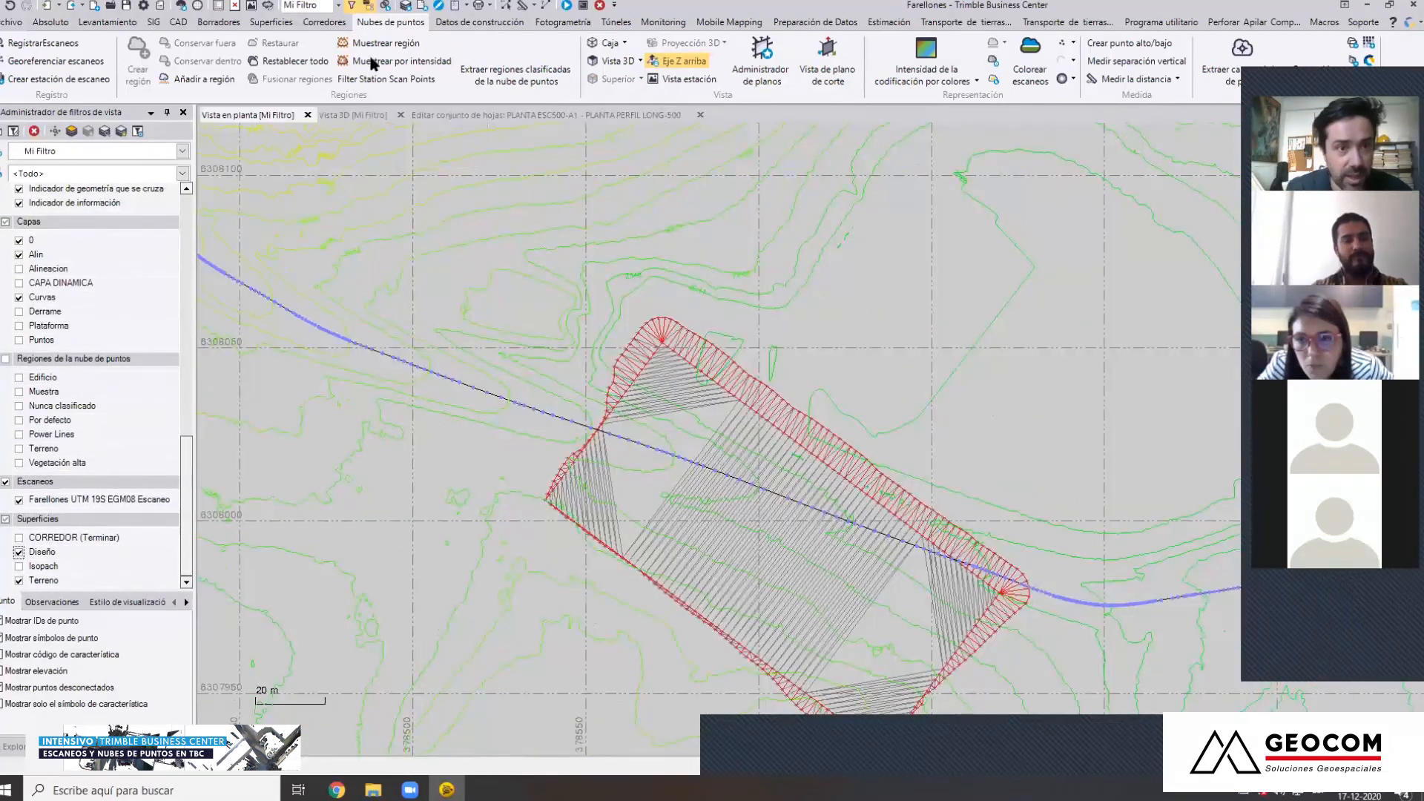
Inspect the Diseño platform and its side slopes against the terrain in the 3D view from different sides
{"action": "left_click", "coordinate": [353, 115]}
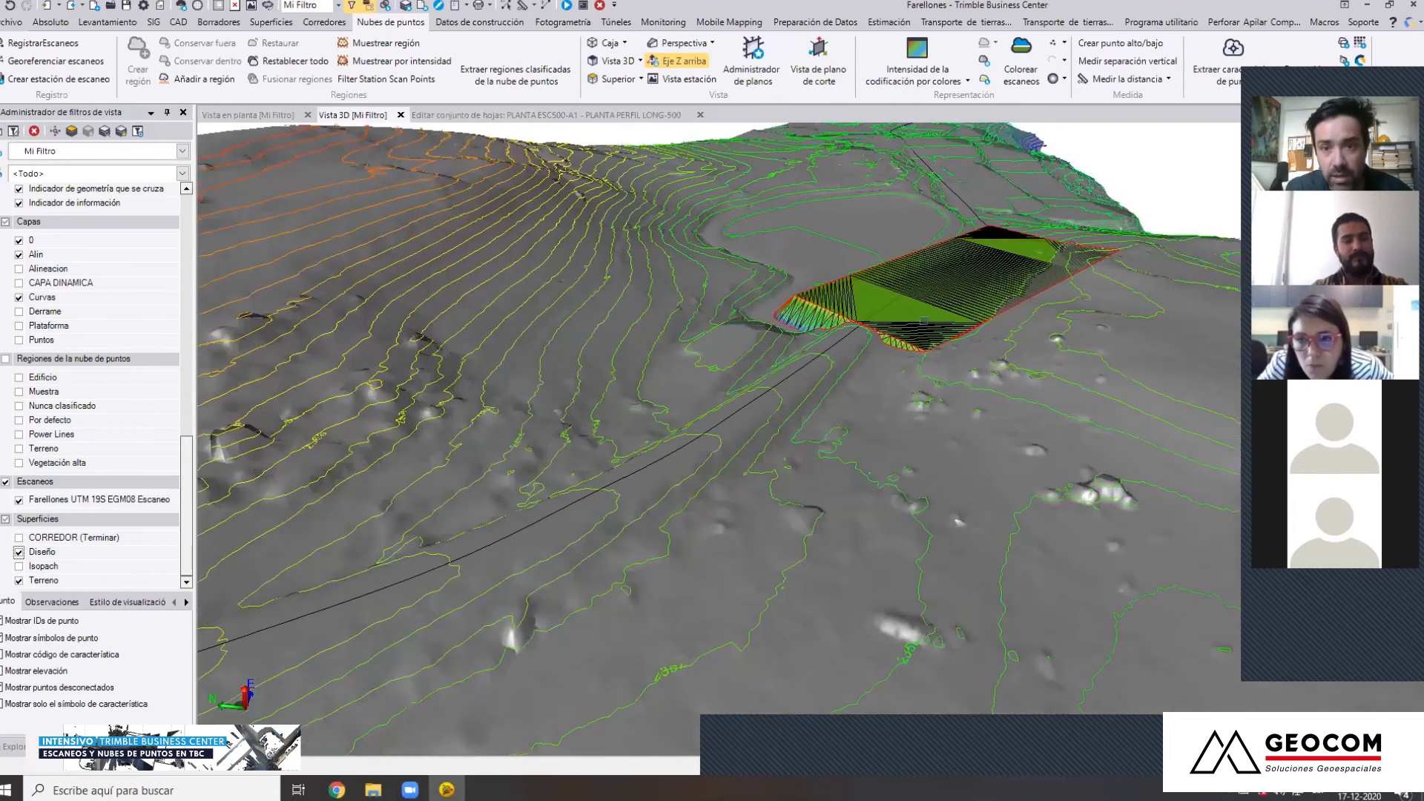
{"action": "scroll", "coordinate": [923, 321], "scroll_direction": "up", "scroll_amount": 2}
{"action": "middle_click_drag", "start_coordinate": [905, 254], "coordinate": [629, 410]}
{"action": "right_click_drag", "start_coordinate": [630, 410], "coordinate": [966, 396]}
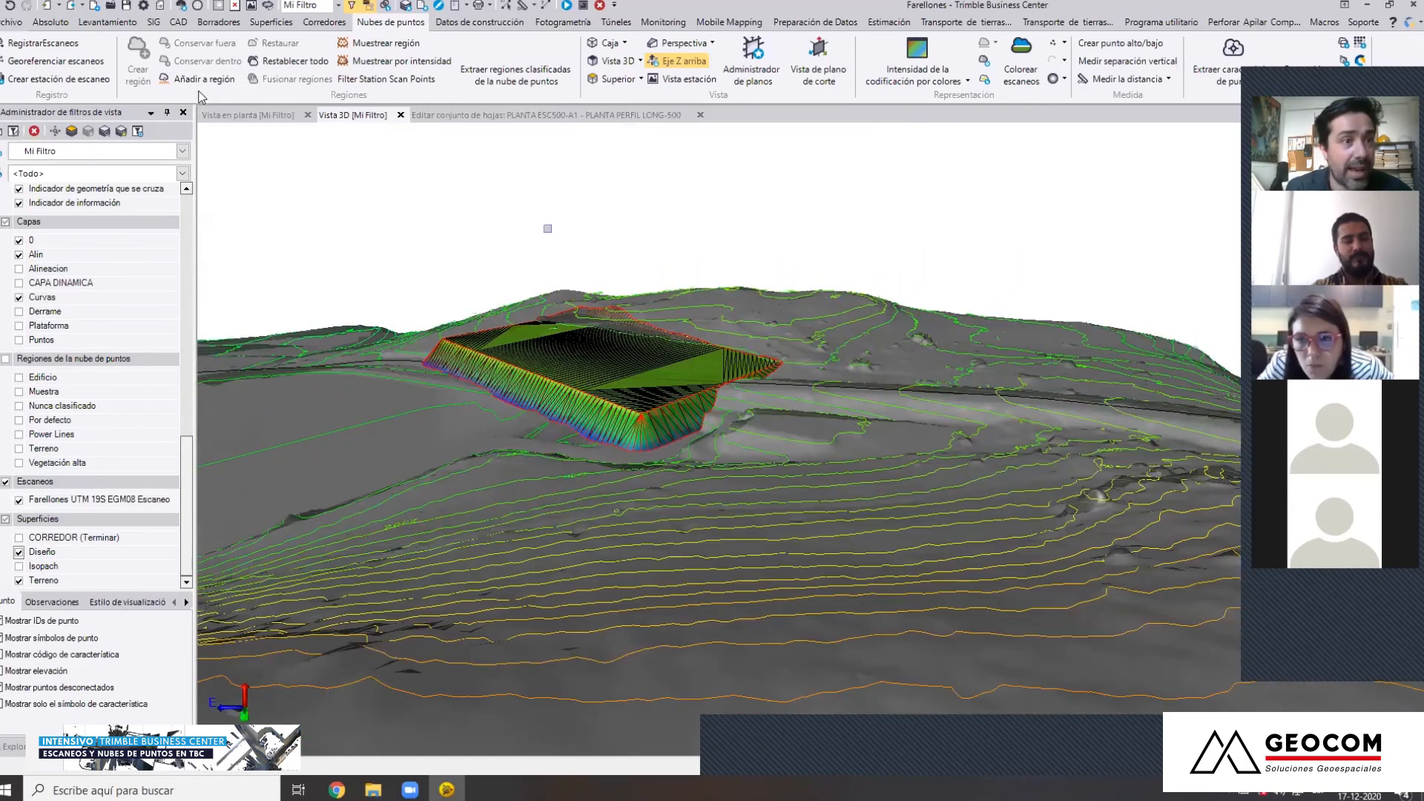
Generate a surface-to-surface earthwork report with Terreno as the initial surface, Diseño as the final surface, and volume totals only
{"action": "left_click", "coordinate": [272, 22]}
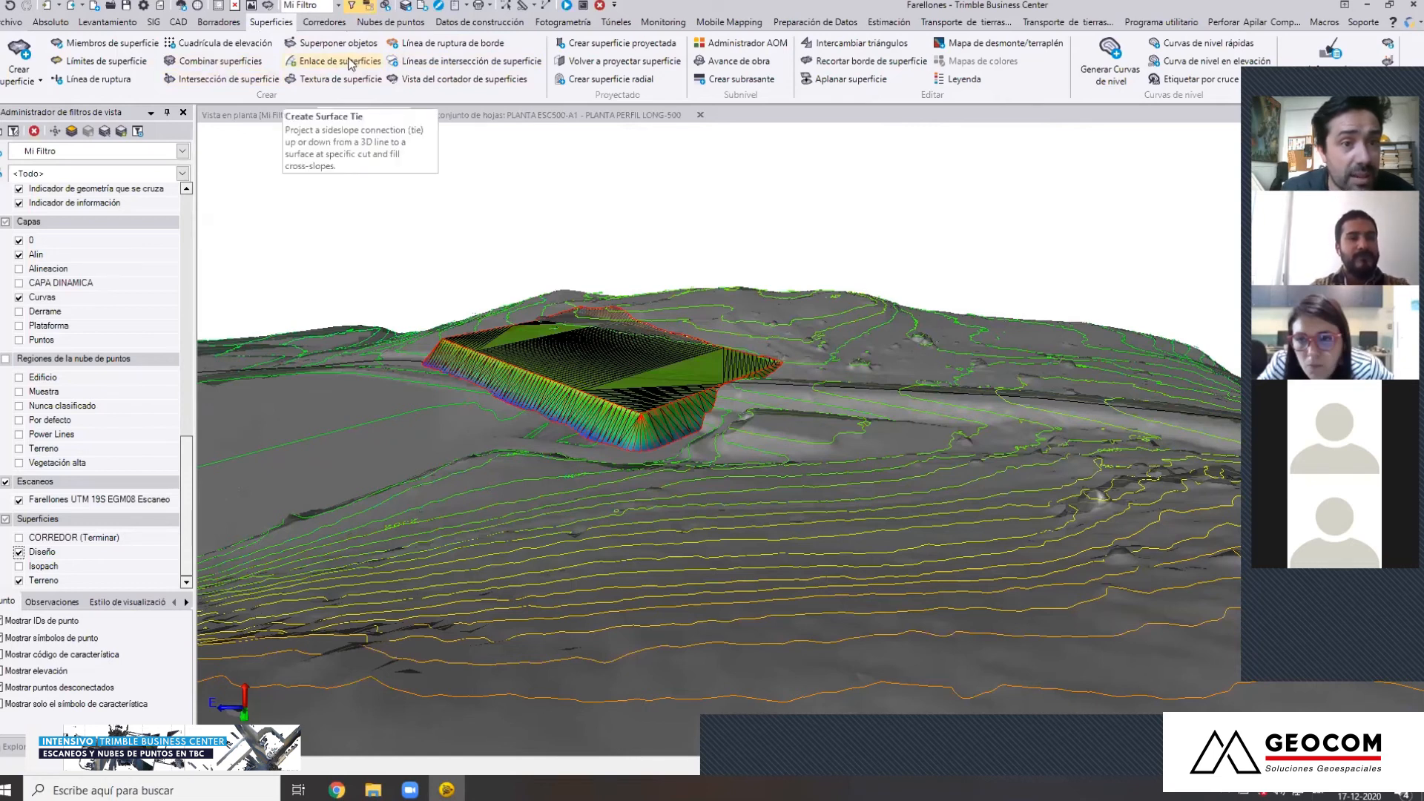
{"action": "middle_click_drag", "start_coordinate": [564, 334], "coordinate": [553, 401]}
{"action": "middle_click_drag", "start_coordinate": [503, 457], "coordinate": [530, 473]}
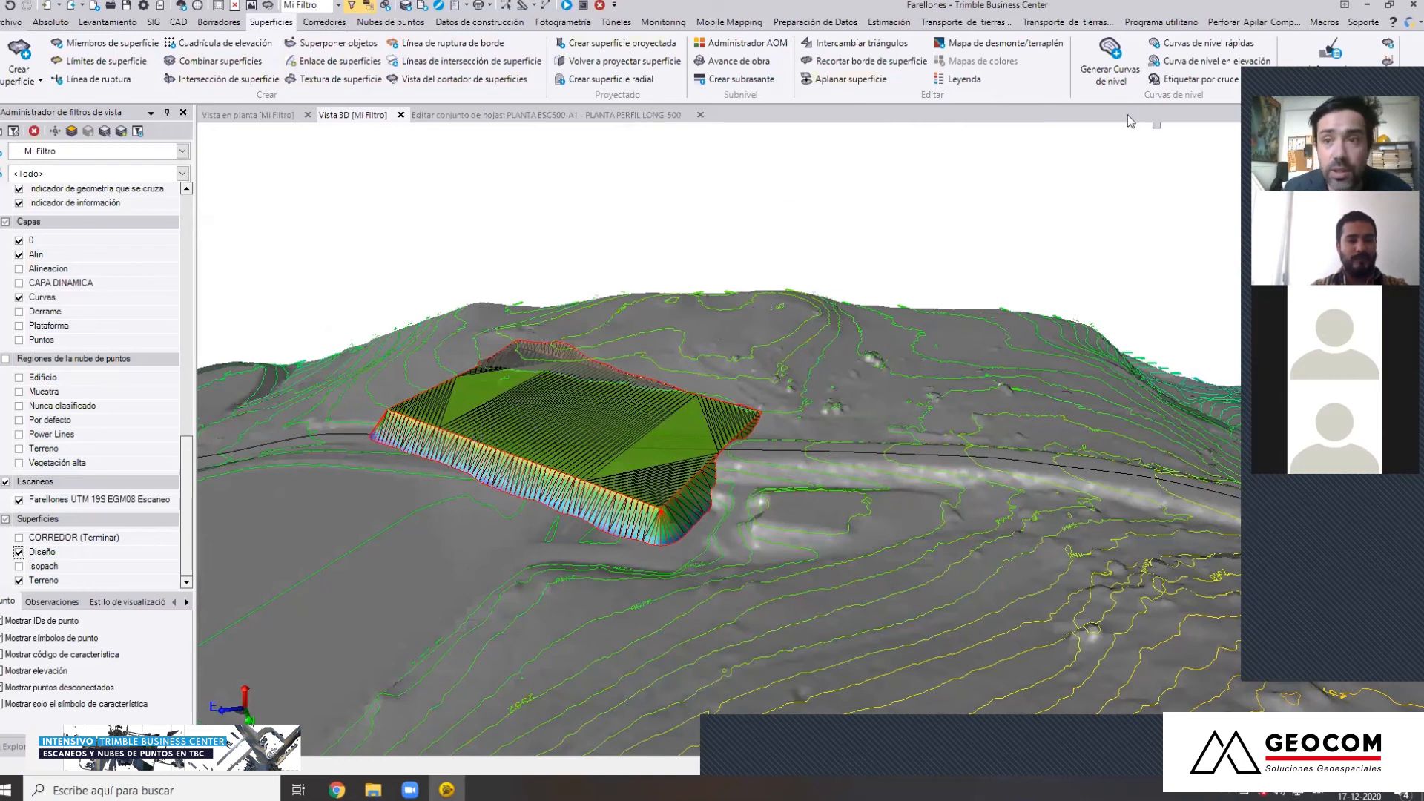
{"action": "left_click", "coordinate": [1349, 88]}
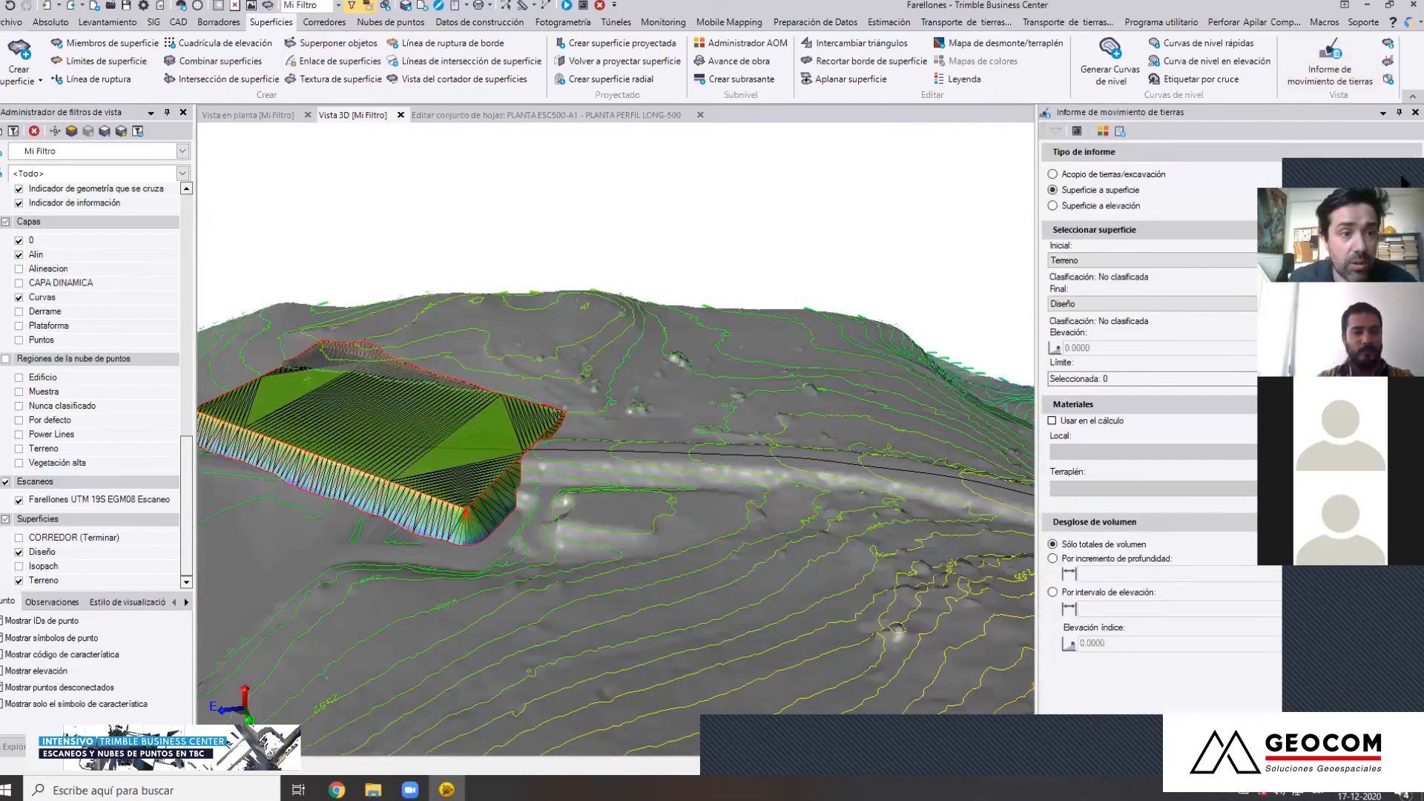
{"action": "left_click", "coordinate": [1087, 261]}
{"action": "left_click", "coordinate": [1107, 267]}
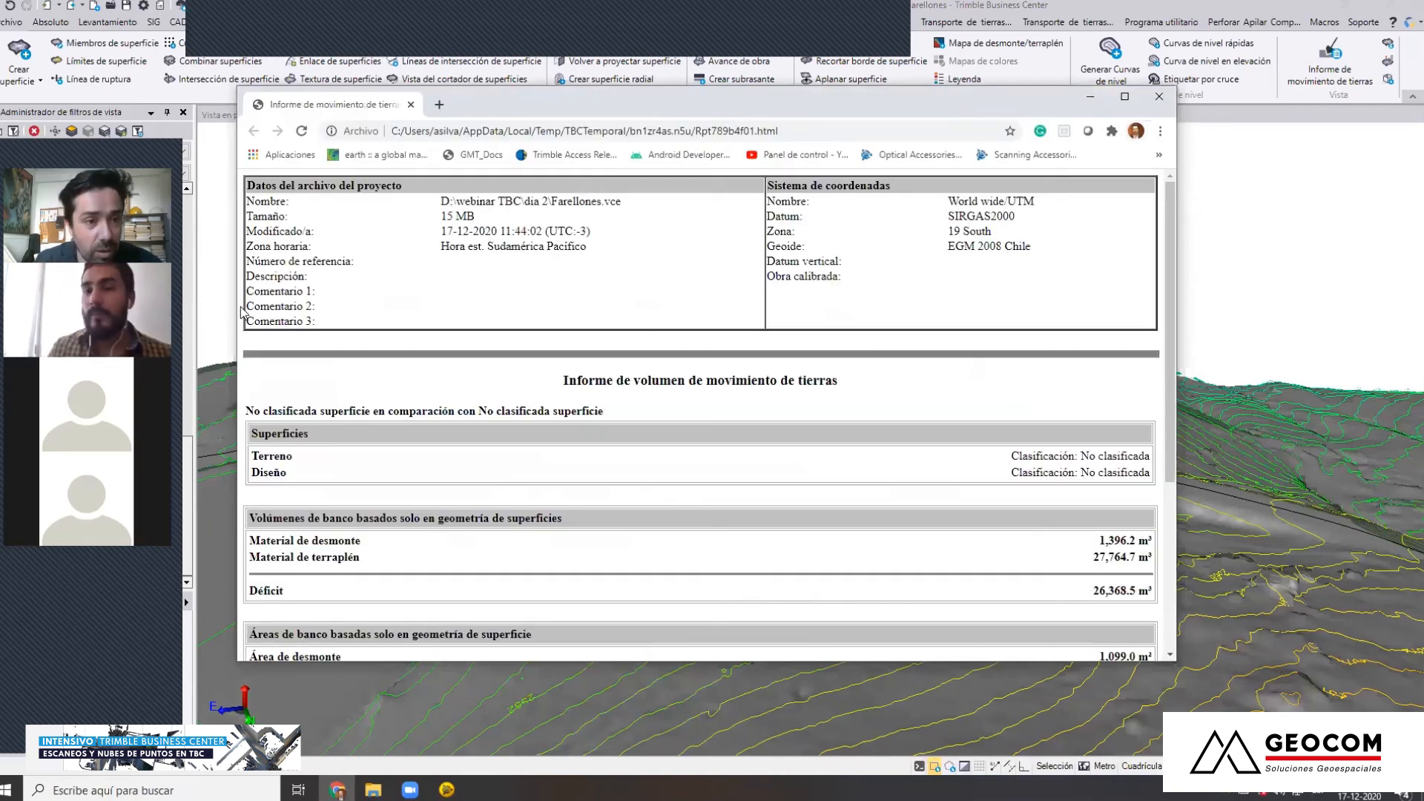
Review the cut, fill and deficit volumes in the earthwork report, and move its window clear of the platform in the 3D view
{"action": "left_click_drag", "start_coordinate": [234, 305], "coordinate": [593, 305]}
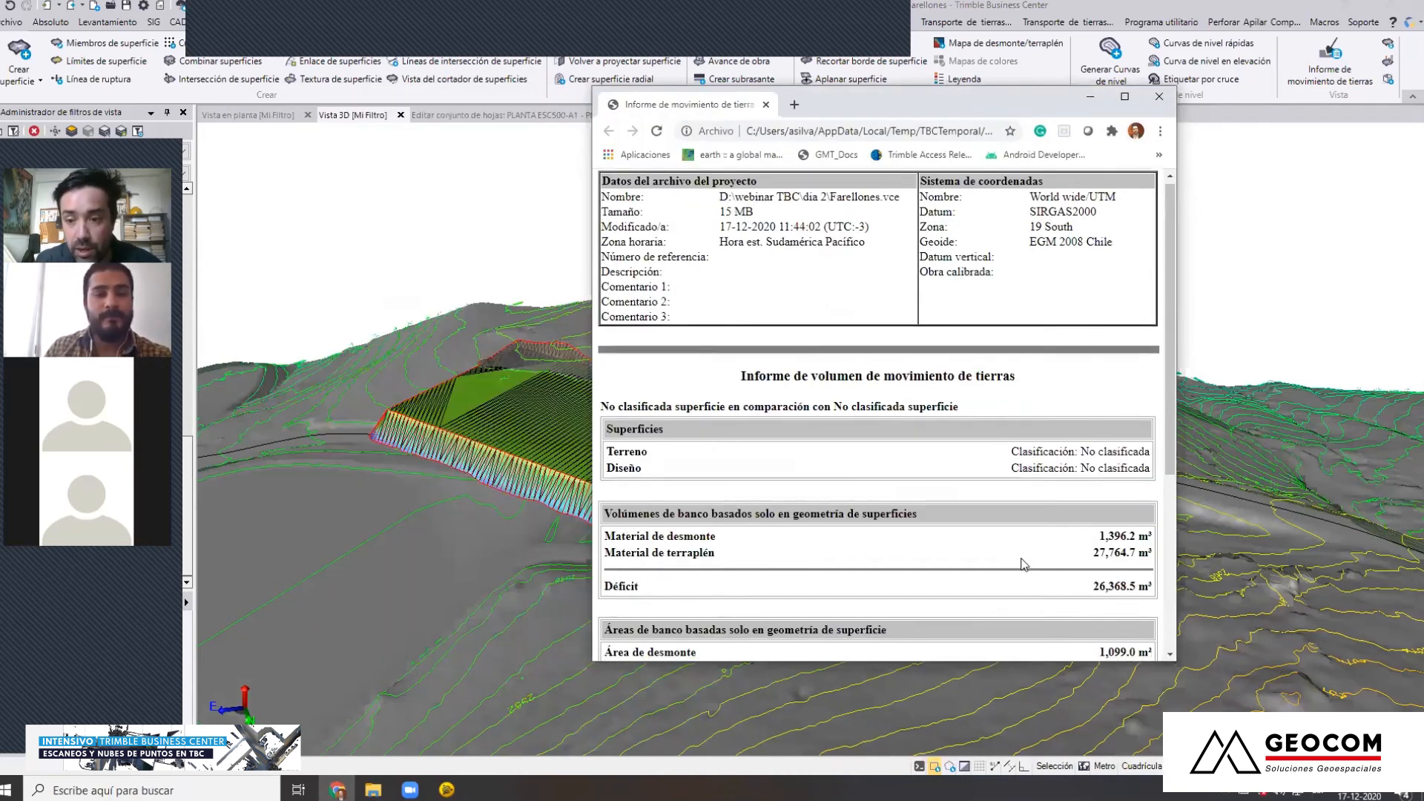
{"action": "scroll", "coordinate": [1071, 472], "scroll_direction": "down", "scroll_amount": 5}
{"action": "scroll", "coordinate": [1063, 545], "scroll_direction": "up", "scroll_amount": 5}
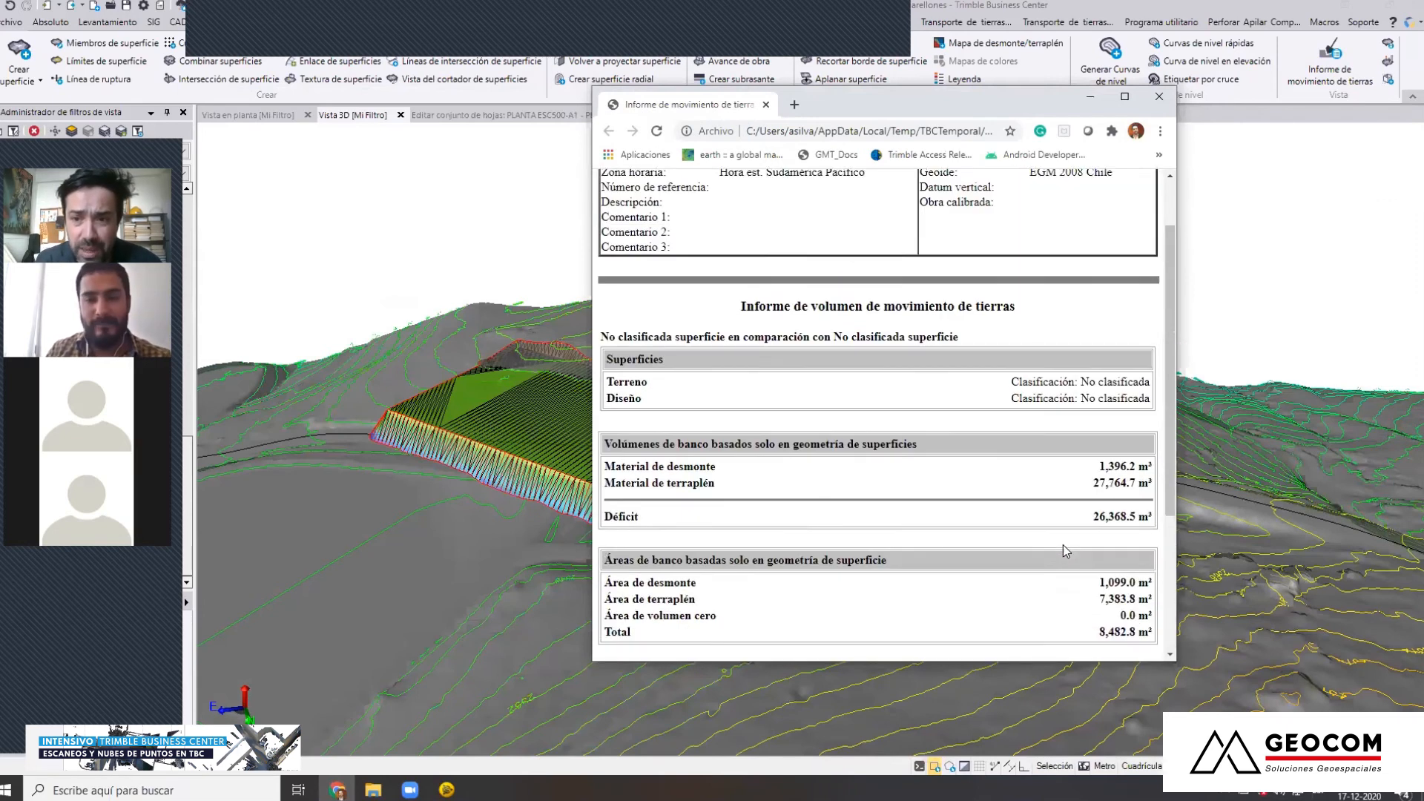
{"action": "left_click", "coordinate": [897, 31]}
{"action": "left_click", "coordinate": [916, 45]}
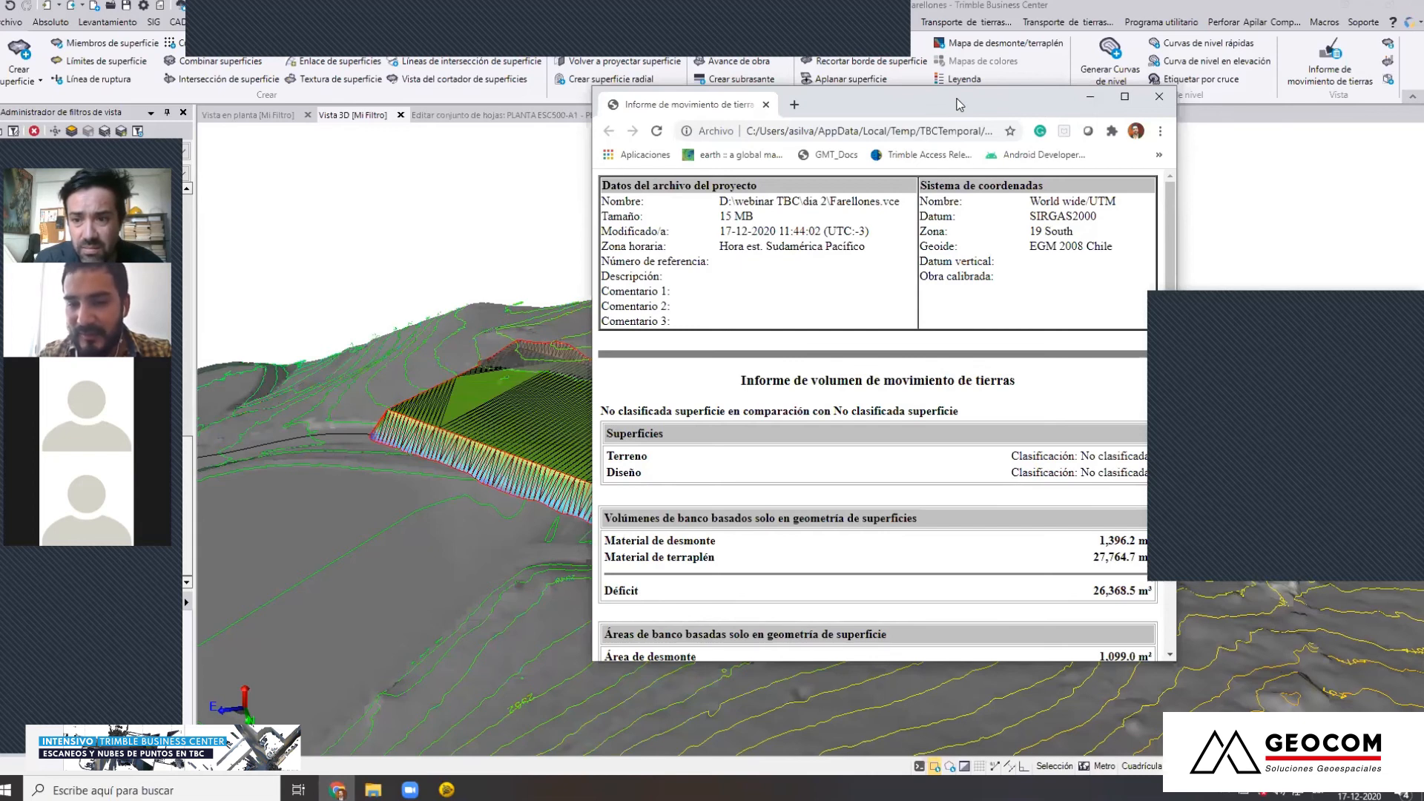
{"action": "left_click_drag", "start_coordinate": [957, 103], "coordinate": [1196, 35]}
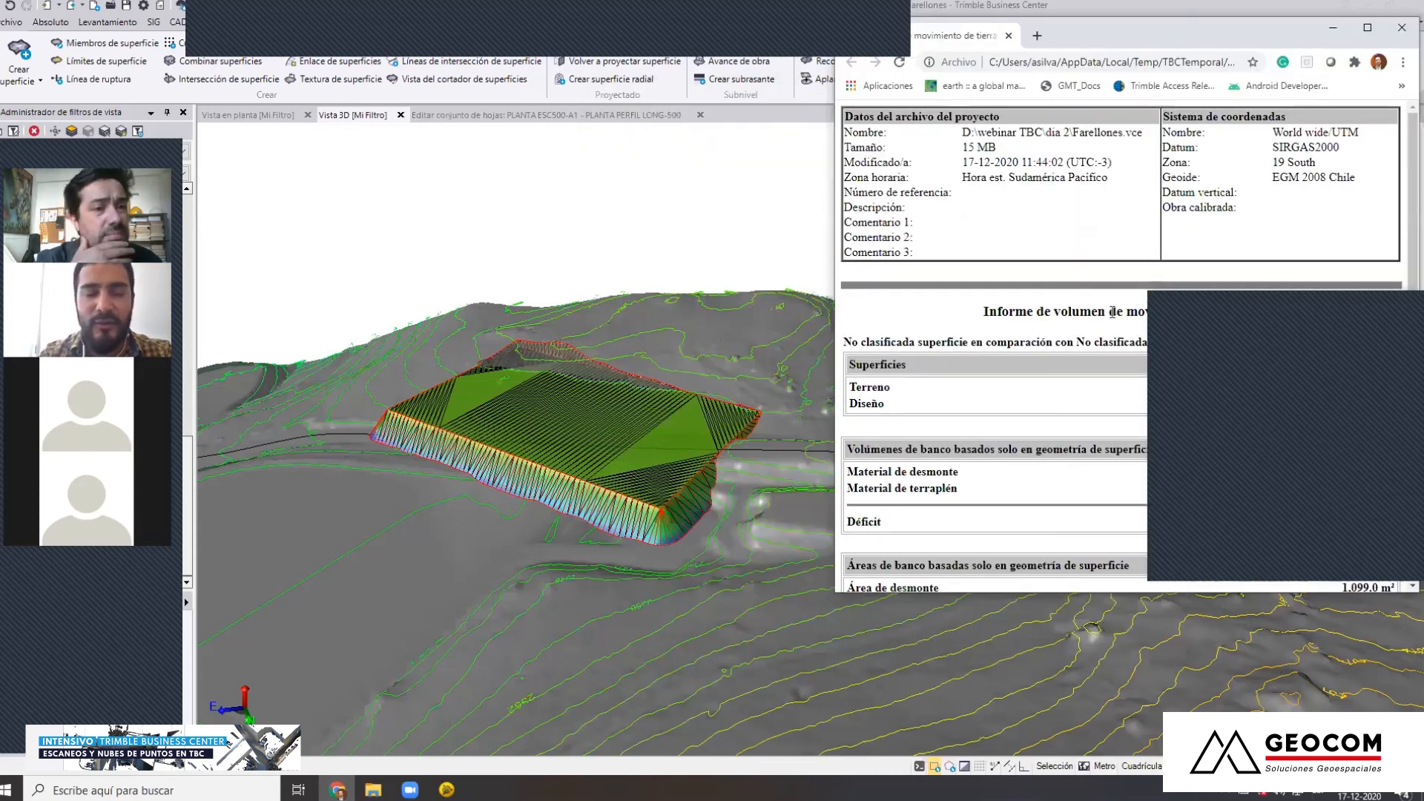